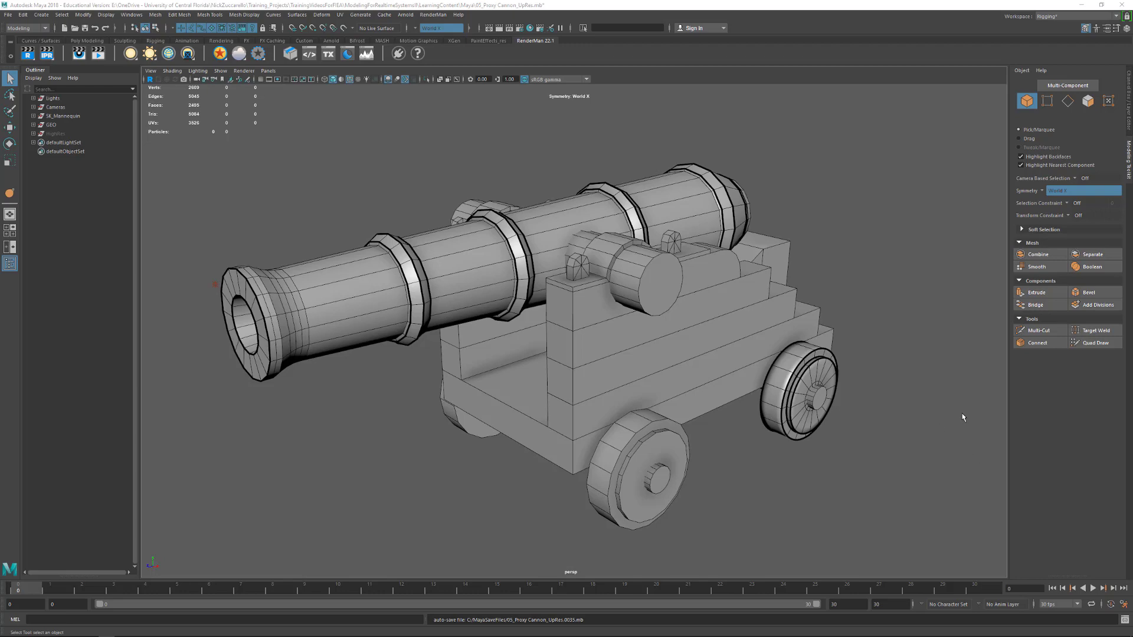
alt+drag(943, 405, 955, 385)
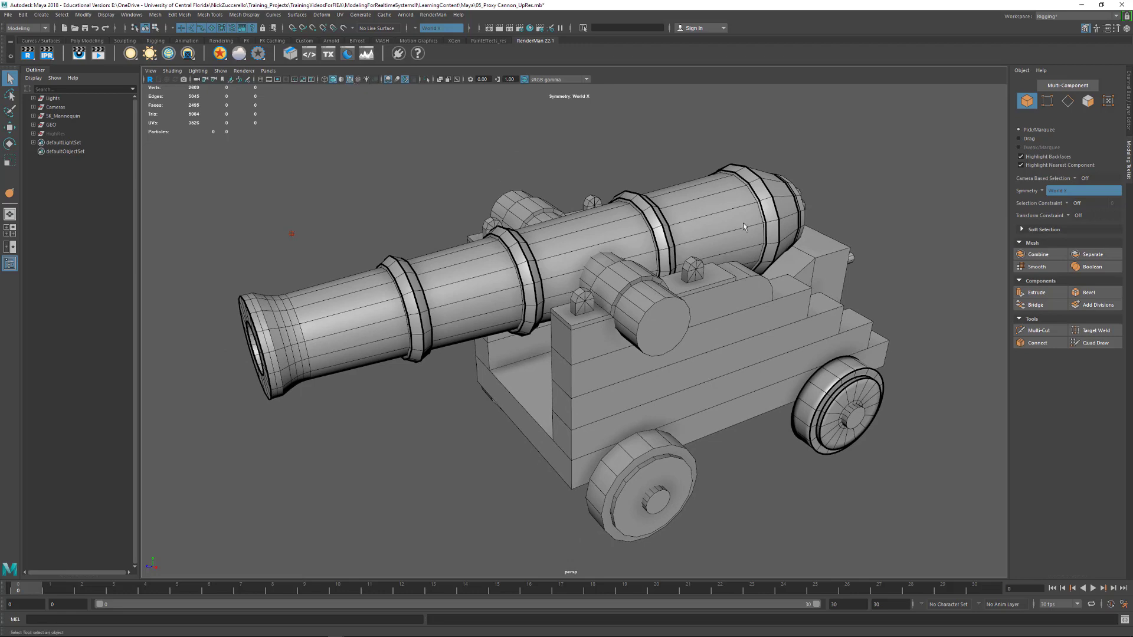
alt+drag(743, 222, 833, 182)
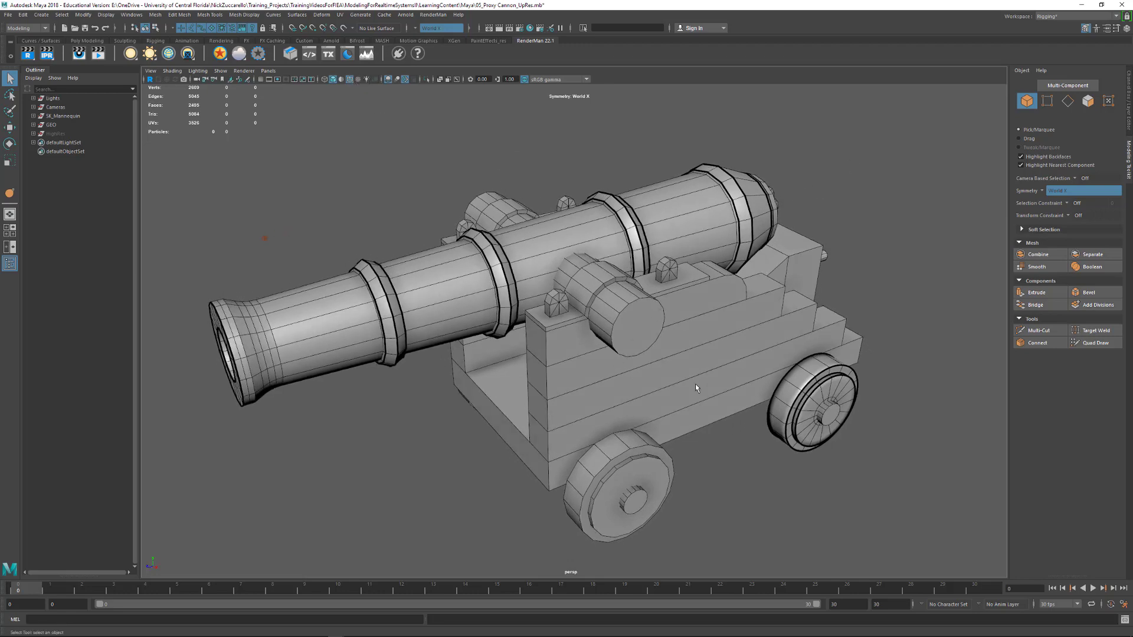
alt+drag(778, 349, 649, 329)
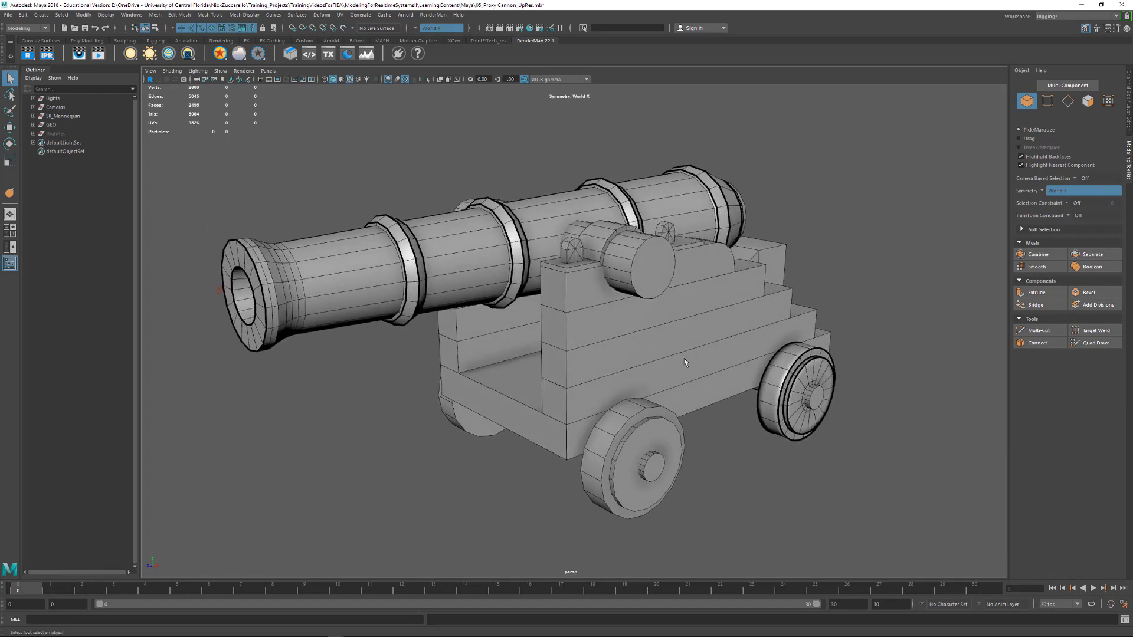
alt+drag(695, 323, 759, 312)
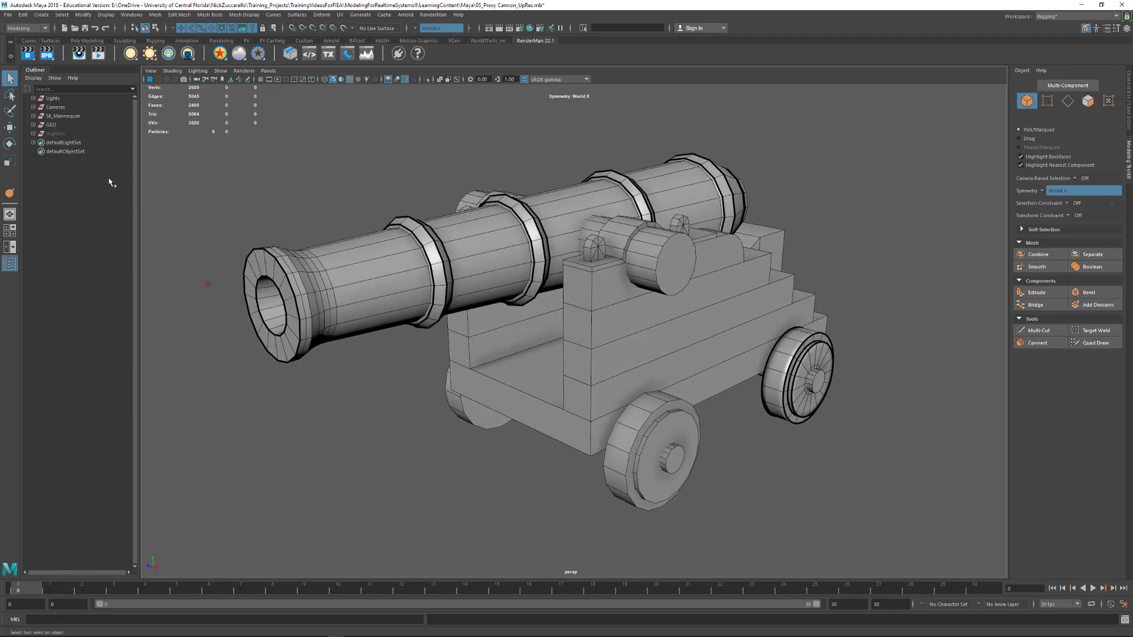
Select the hidden HighRes group, review the scene's Import options, and dismiss them without importing
click(64, 134)
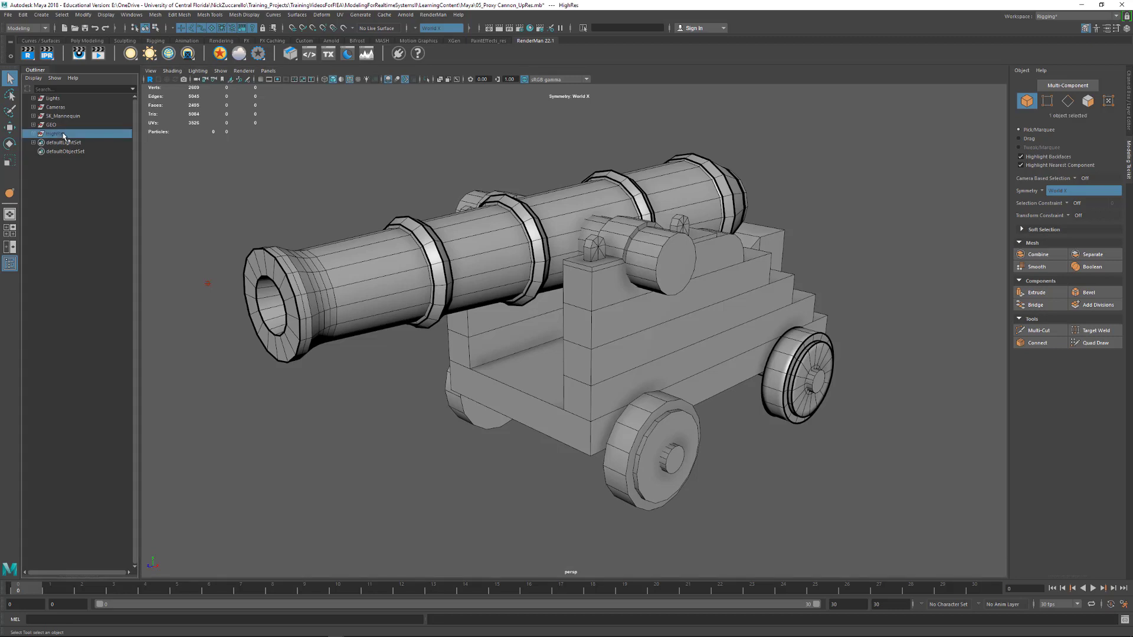
click(8, 16)
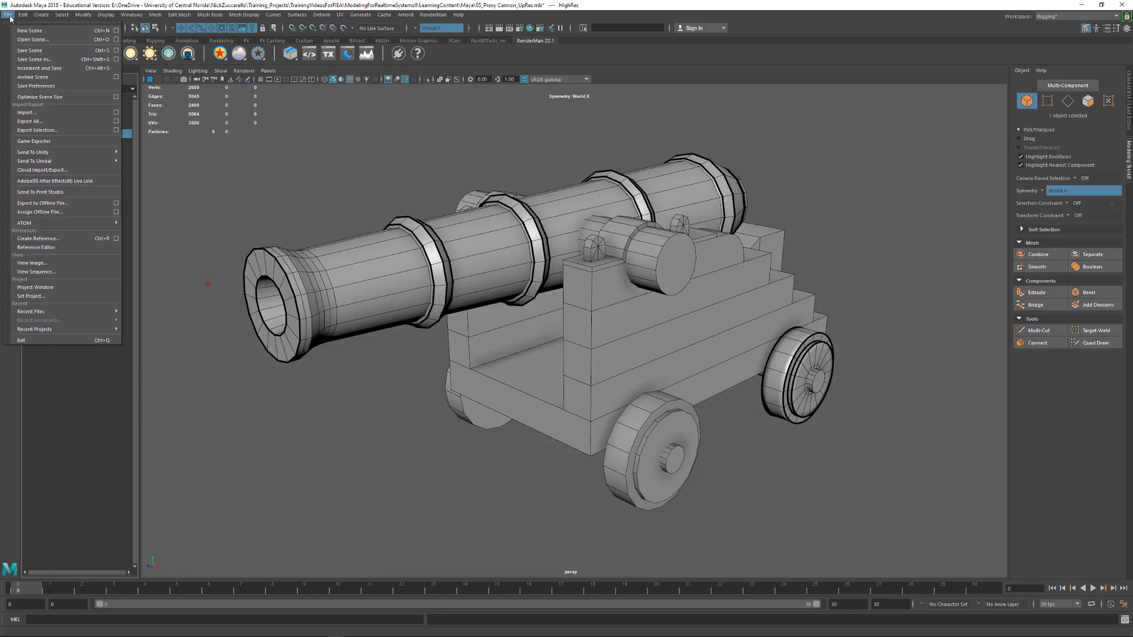
click(116, 113)
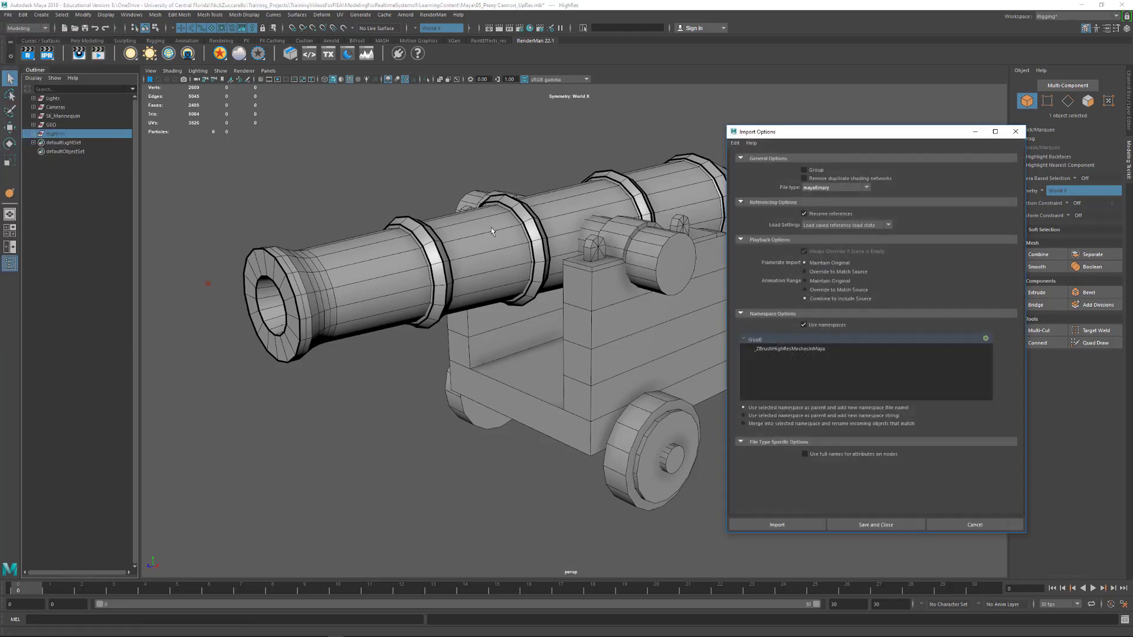
click(1016, 132)
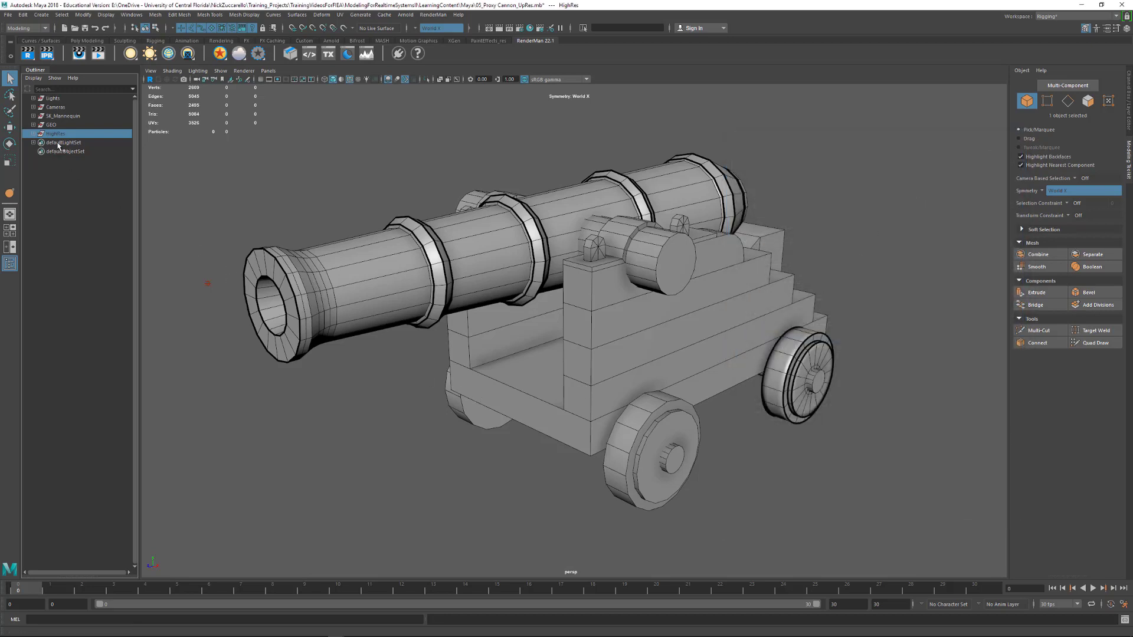
key(ctrl+h)
drag(292, 124, 809, 505)
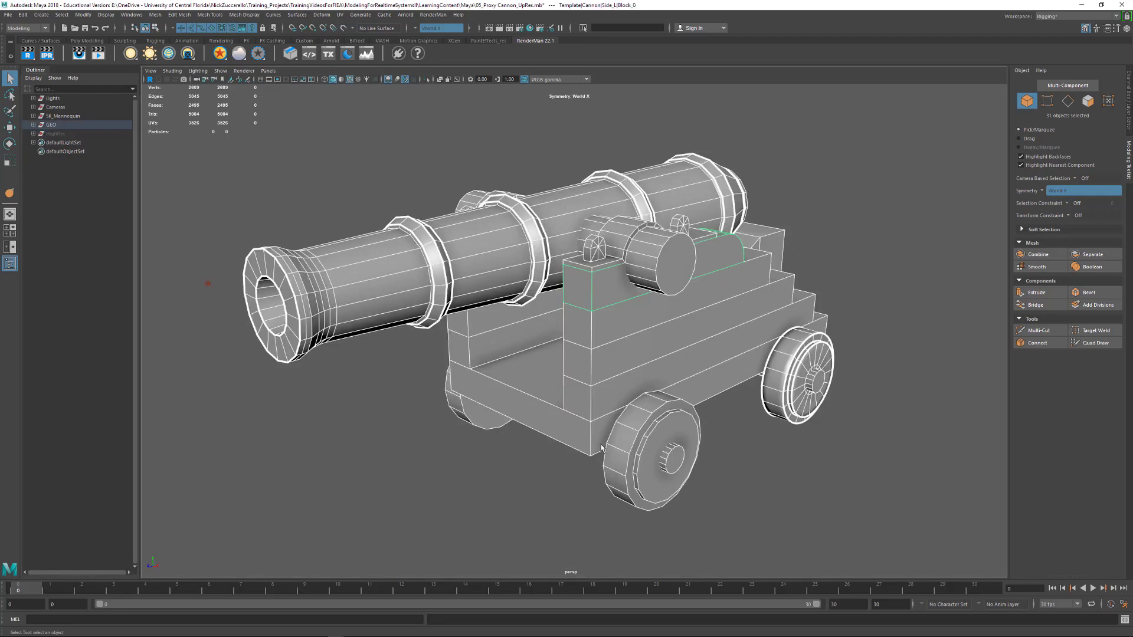
click(310, 174)
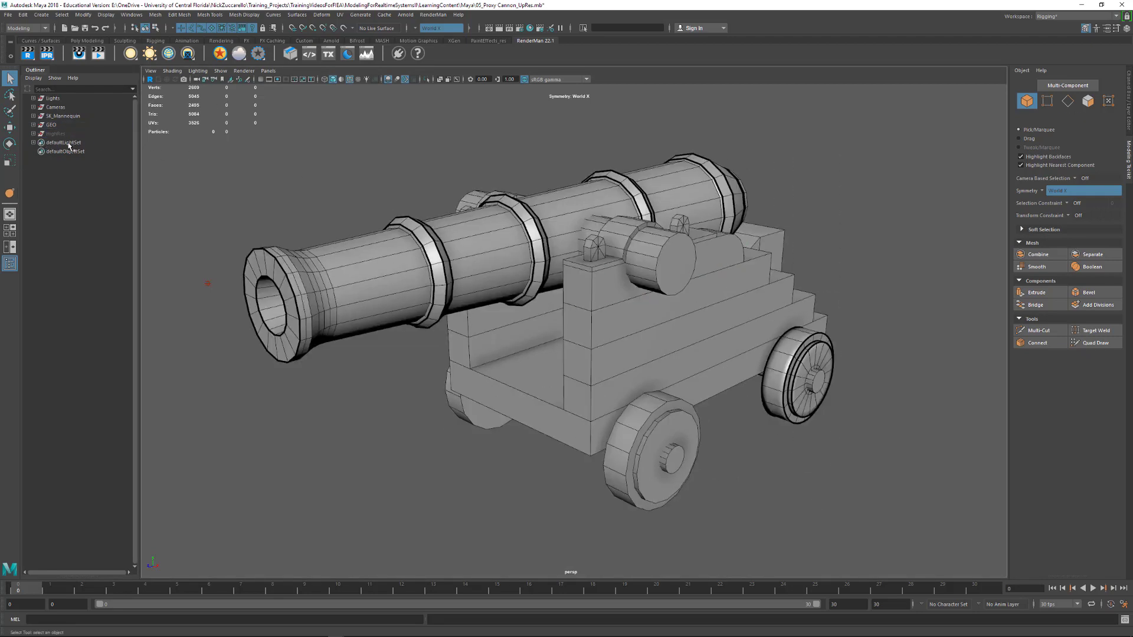
Unhide the HighRes group, clear the selection, and turn off the wireframe overlay on shaded objects
click(57, 134)
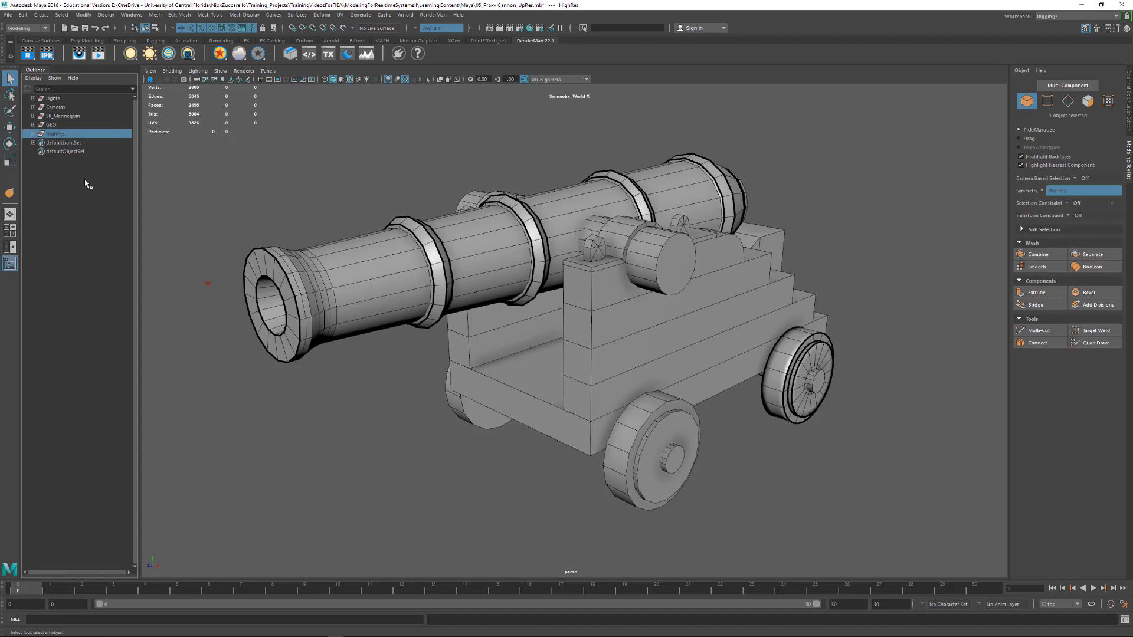
key(shift+h)
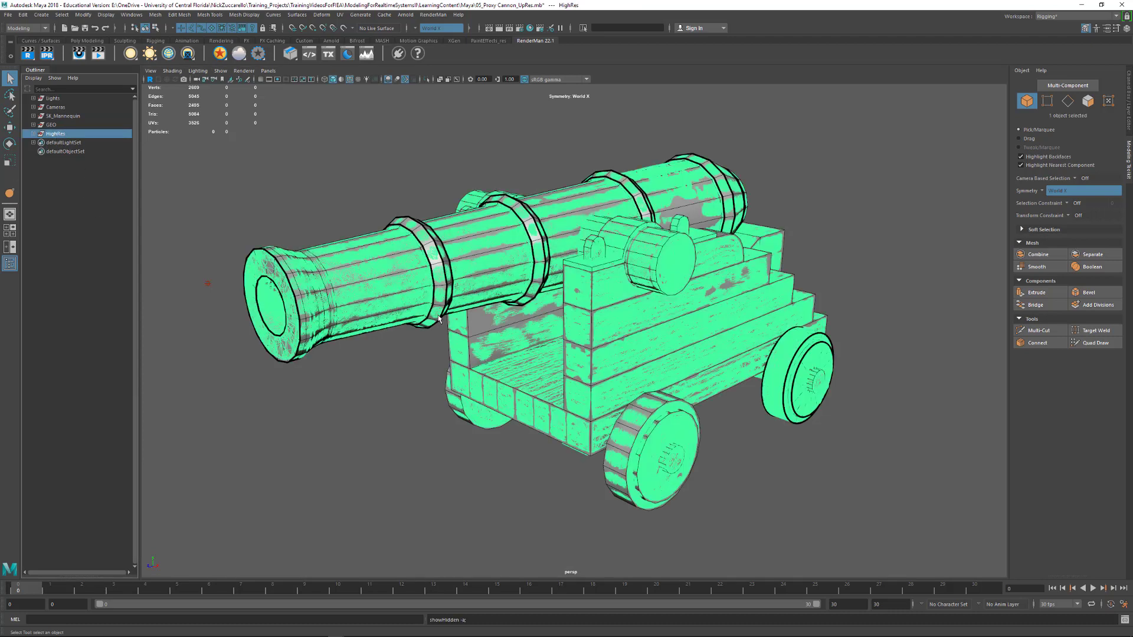
click(389, 408)
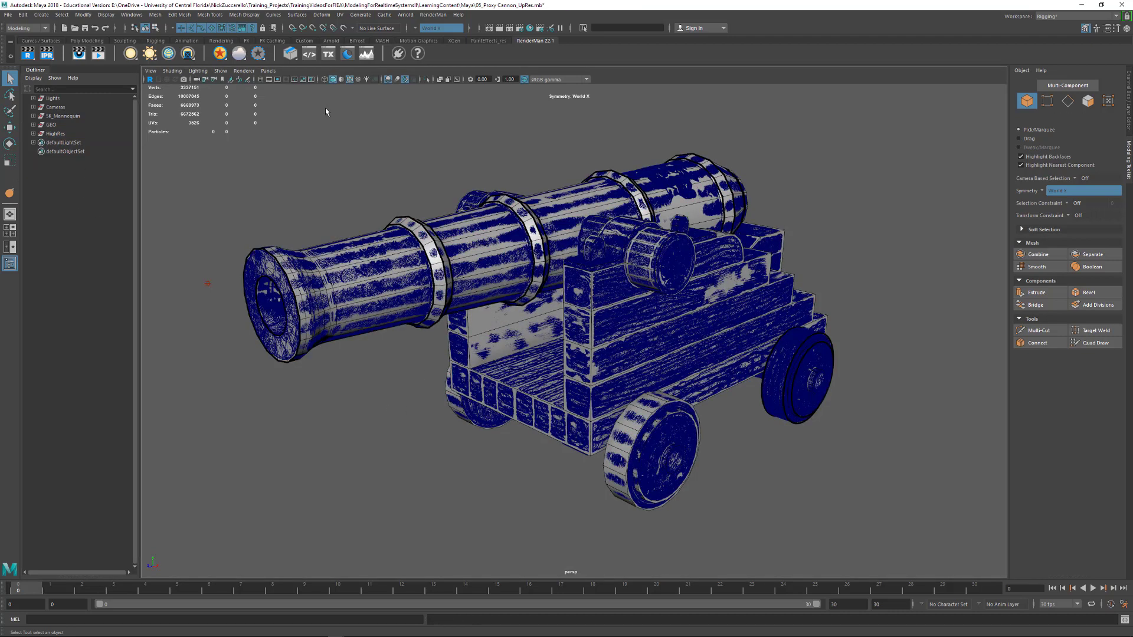
click(350, 79)
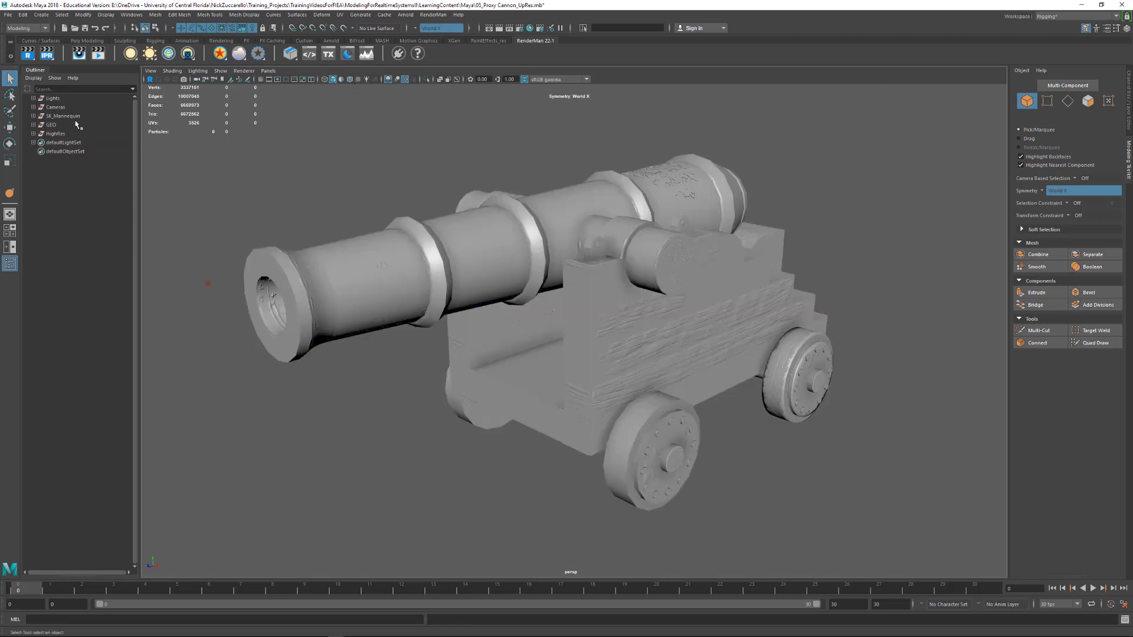
Move the HighRes group about -117 units along X, beside the low-poly cannon, and compare the two versions
click(61, 136)
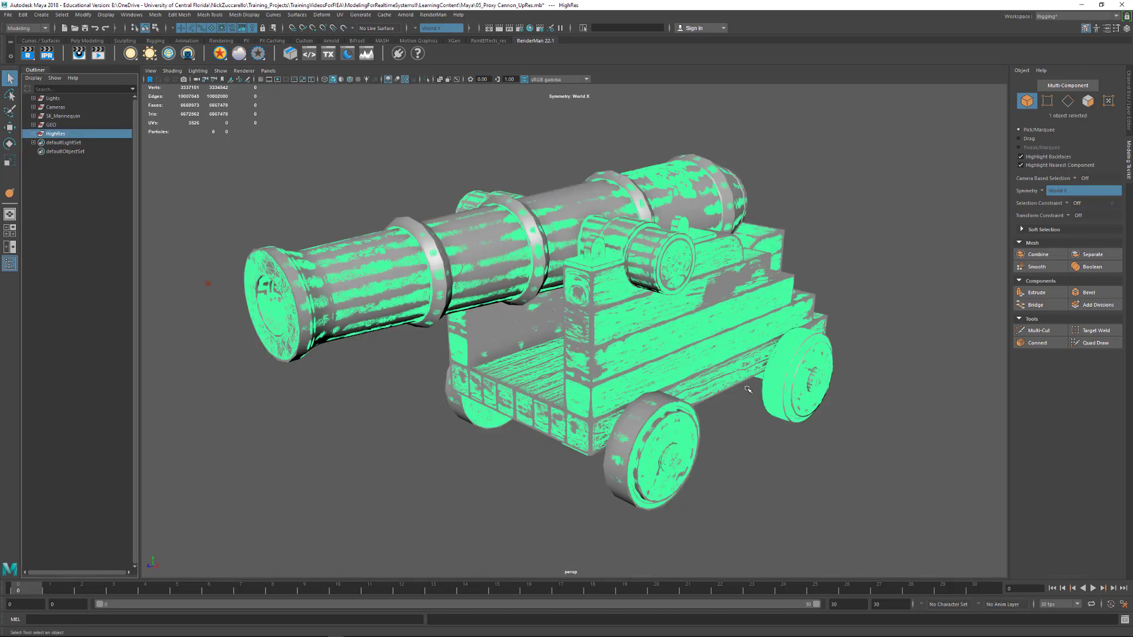
key(w)
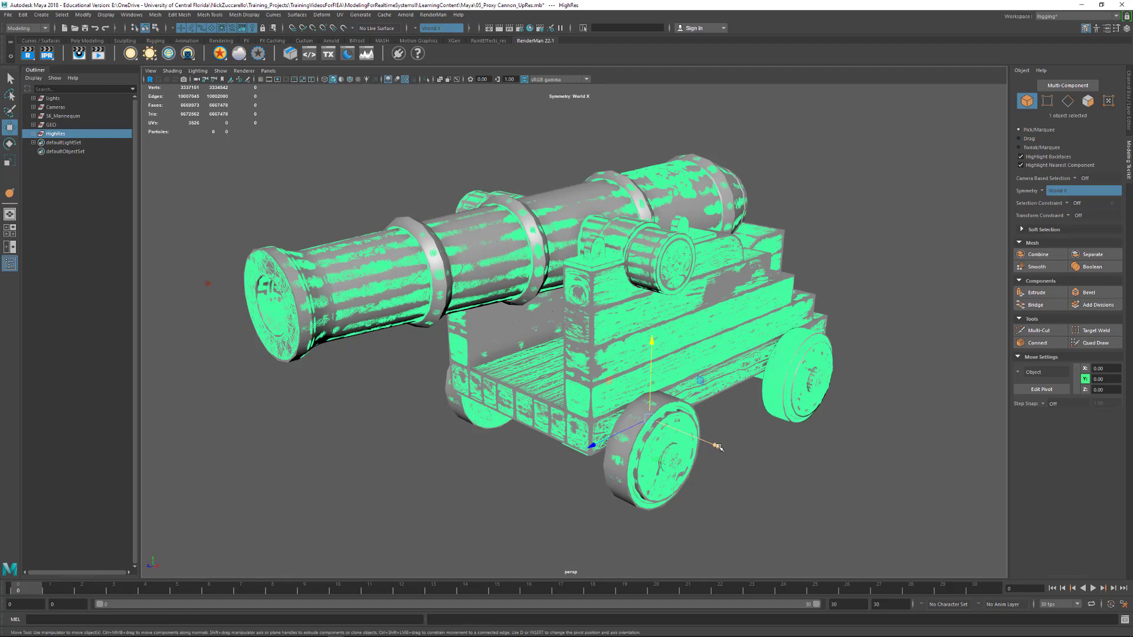
drag(718, 447, 507, 352)
click(436, 444)
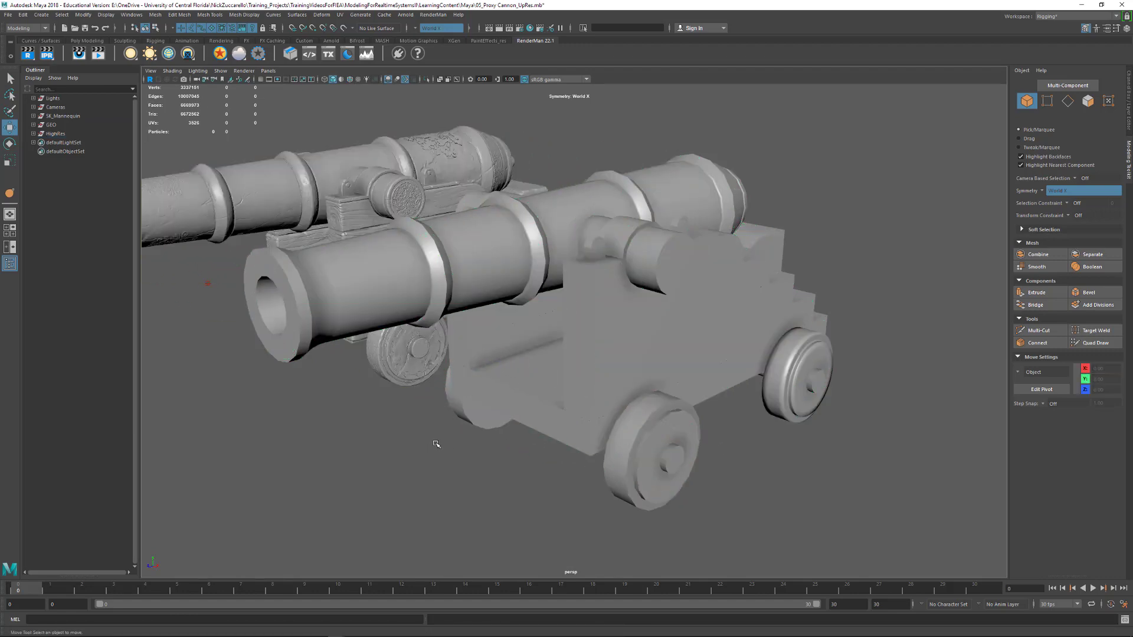
alt+drag(436, 444, 621, 394)
alt+middle_drag(950, 426, 735, 342)
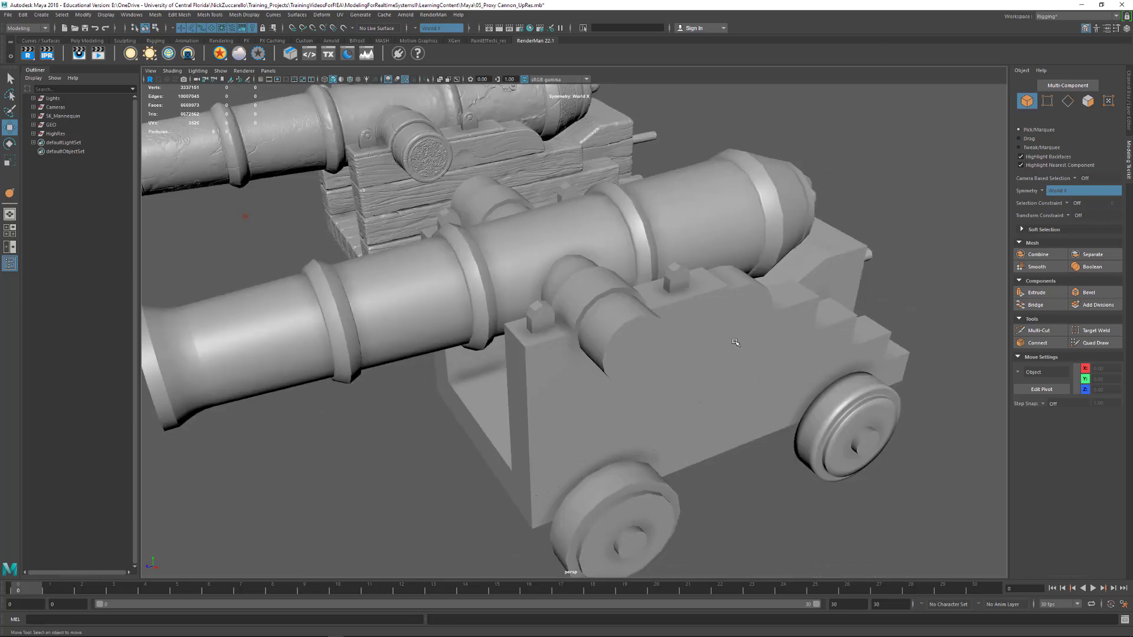
alt+right_drag(736, 342, 624, 341)
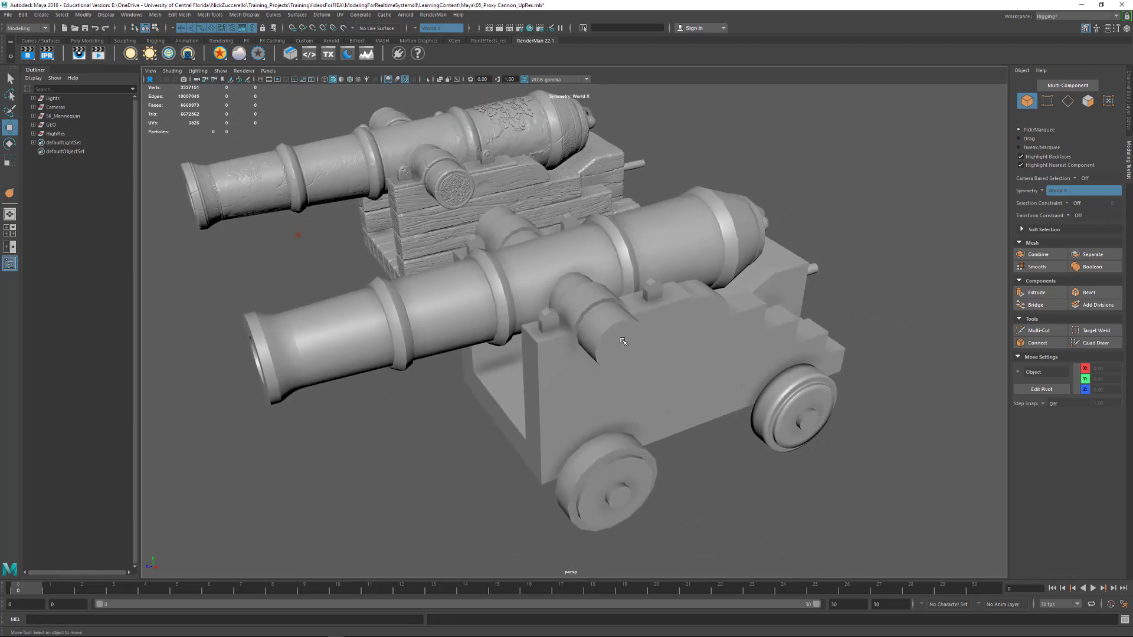
Return the HighRes group to the low-poly cannon's position by setting its Translate X to 0
click(55, 134)
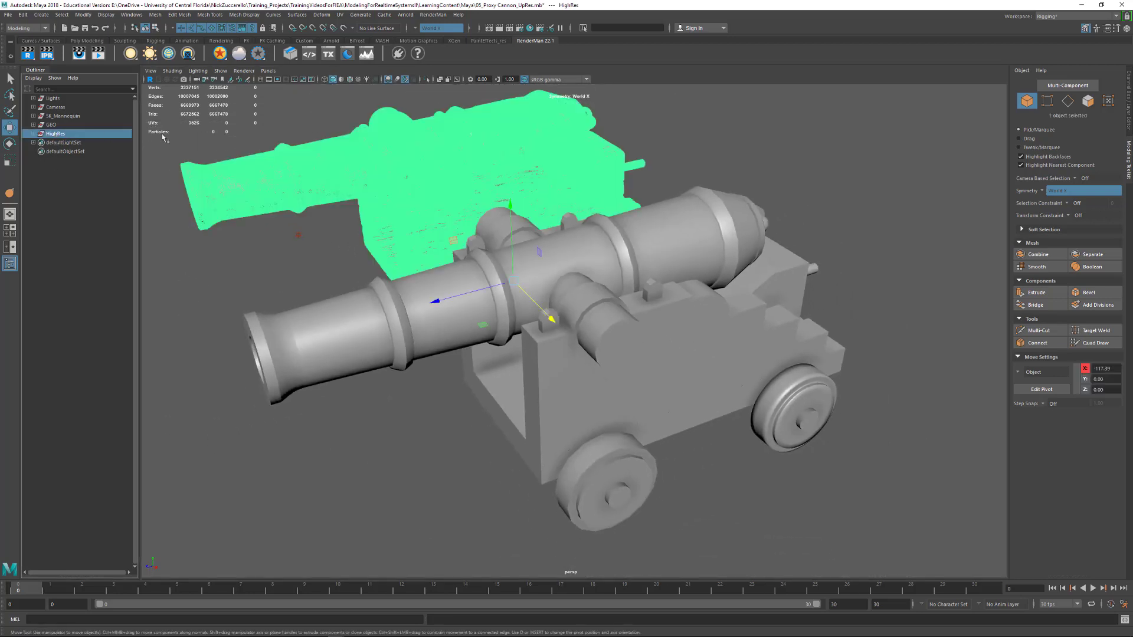
click(1128, 100)
click(1101, 94)
text(0)
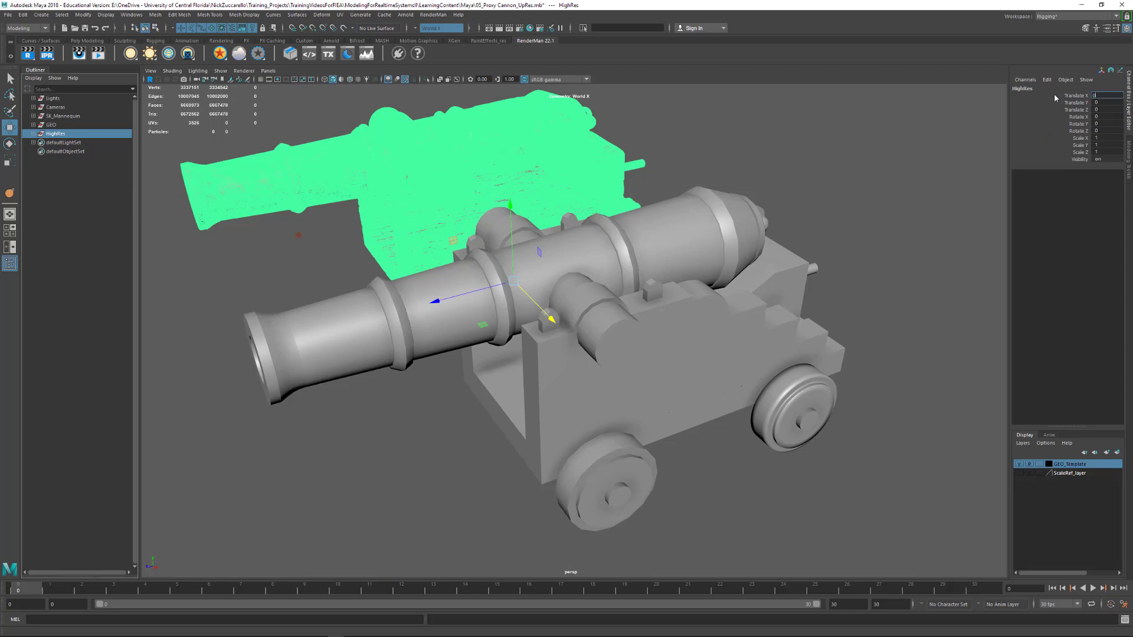
key(Return)
Create a display layer from the HighRes group and name it HighRes_layer
click(60, 124)
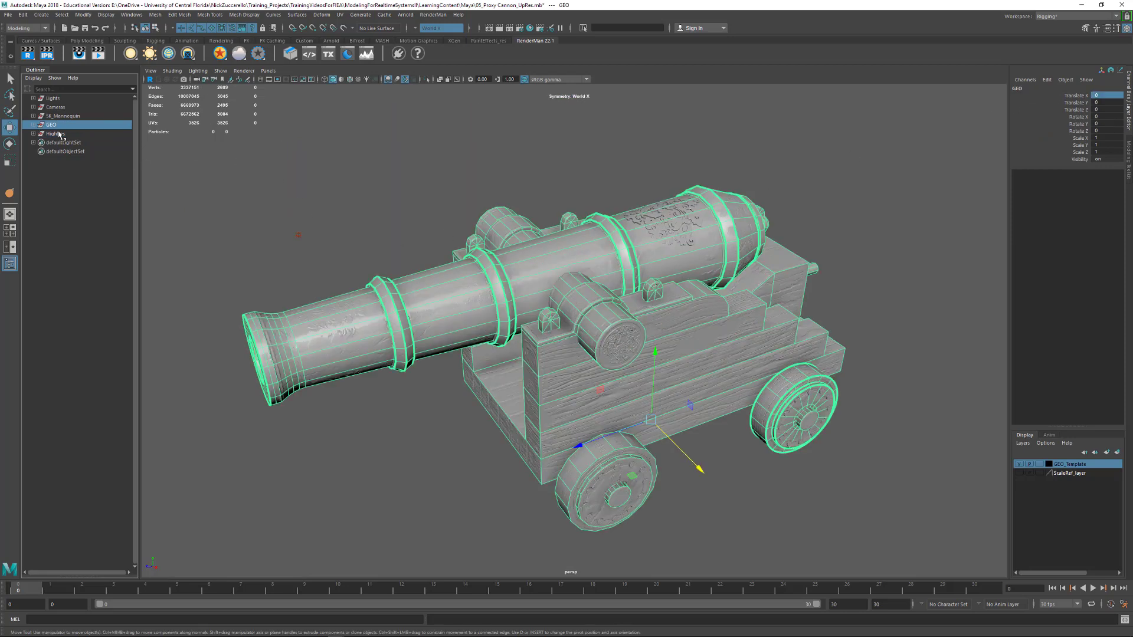
click(56, 134)
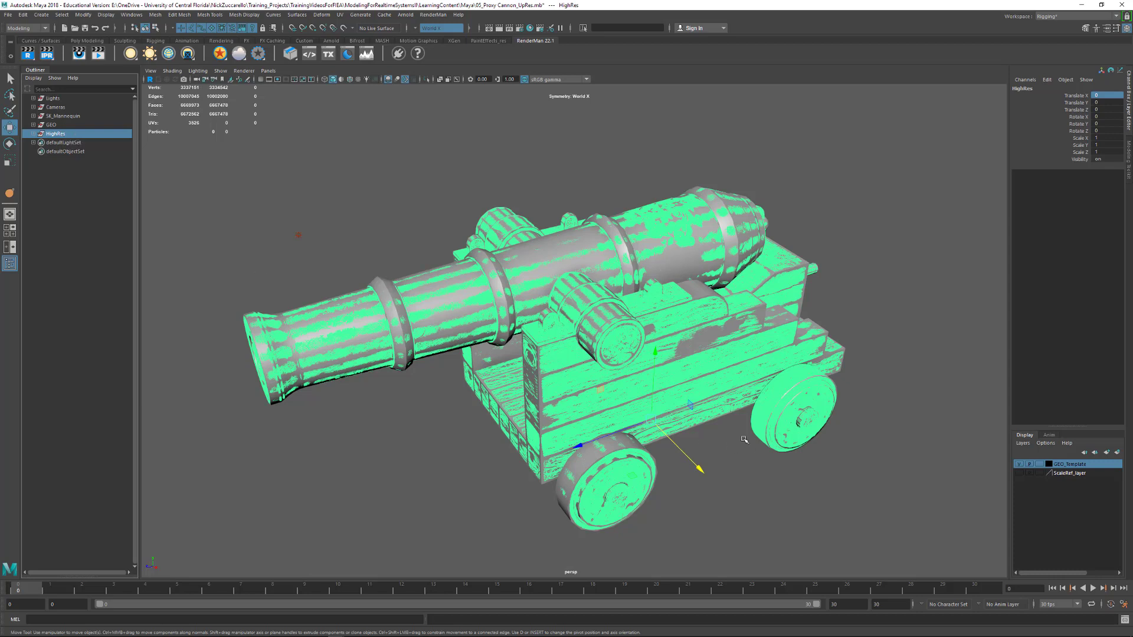
click(1119, 454)
double_click(1063, 464)
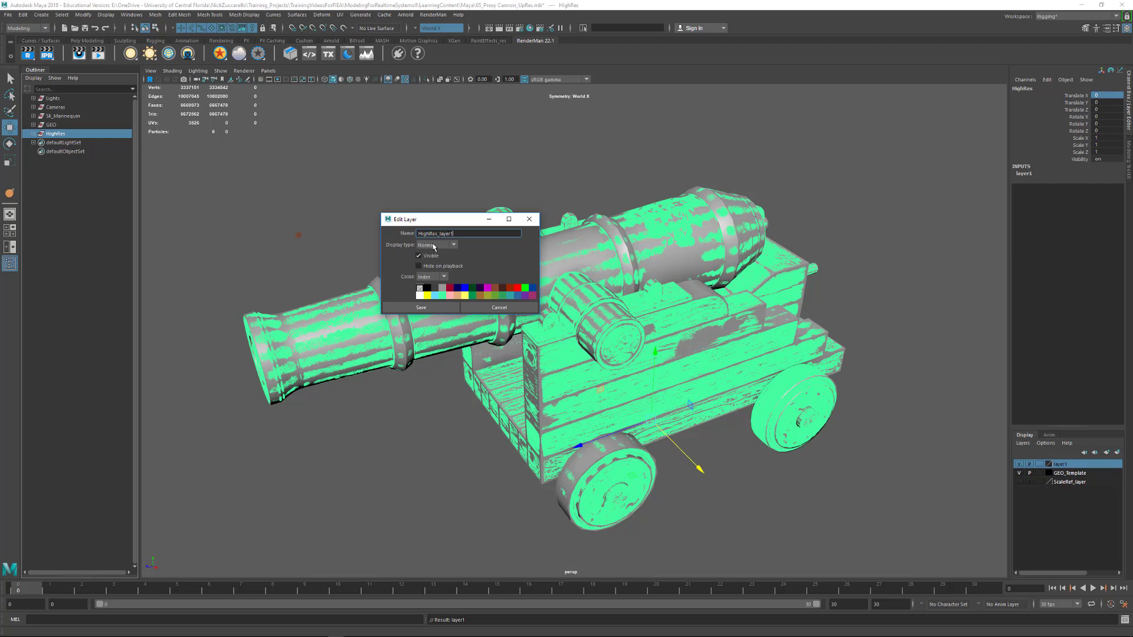
key(Return)
click(449, 307)
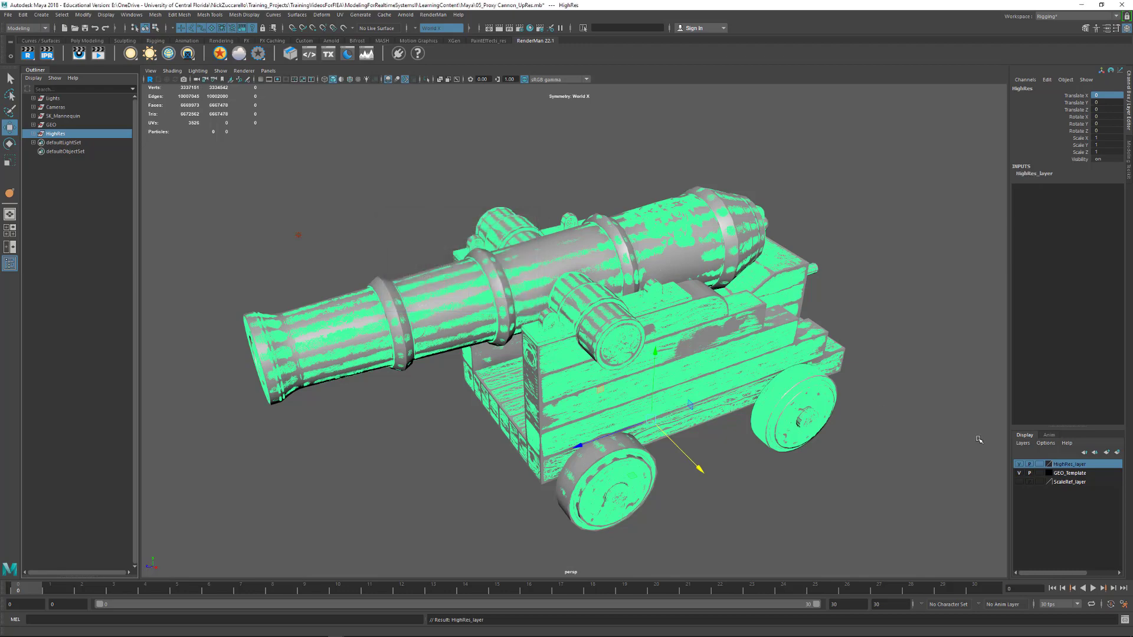
Toggle the visibility of HighRes_layer to compare it with the low-poly cannon, and leave the layer hidden
click(1018, 465)
click(1018, 465)
click(912, 501)
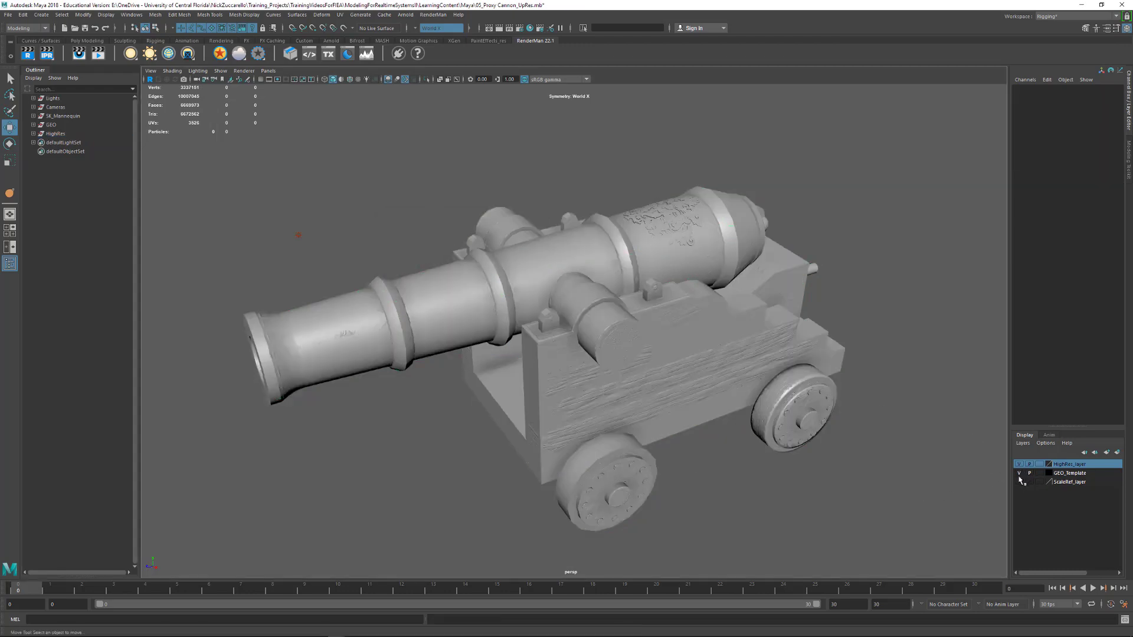
click(1019, 465)
click(1020, 465)
click(1019, 464)
Examine the low-poly cannon from several angles and select the barrel to inspect its wireframe topology
alt+drag(875, 488, 799, 473)
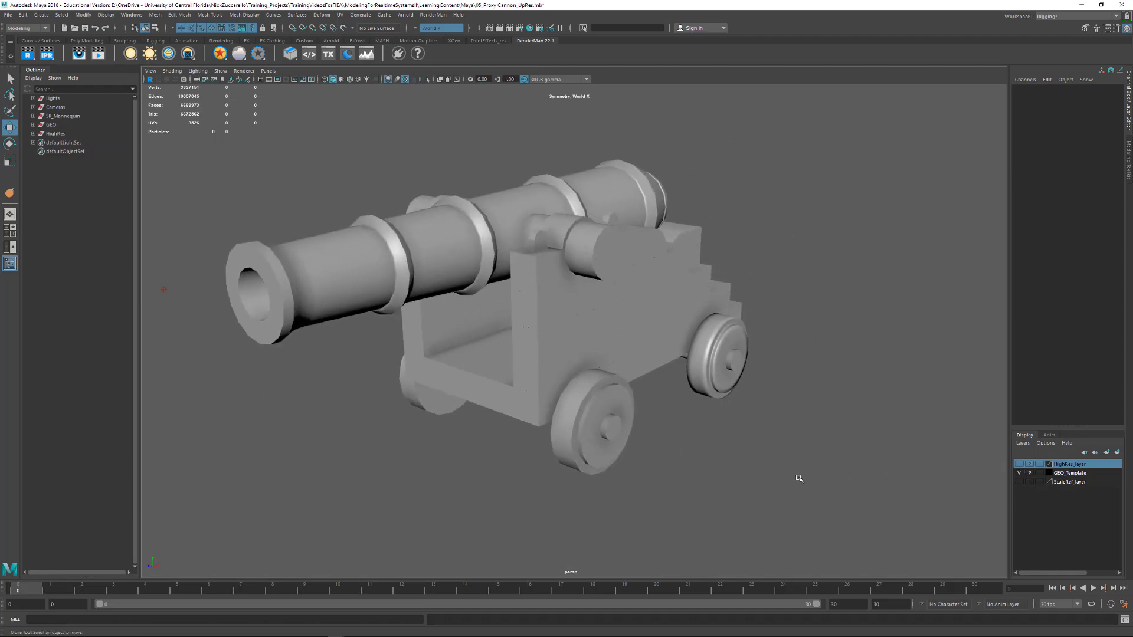
alt+right_drag(800, 473, 742, 432)
alt+middle_drag(743, 431, 825, 441)
alt+drag(825, 440, 810, 439)
alt+middle_drag(652, 379, 751, 379)
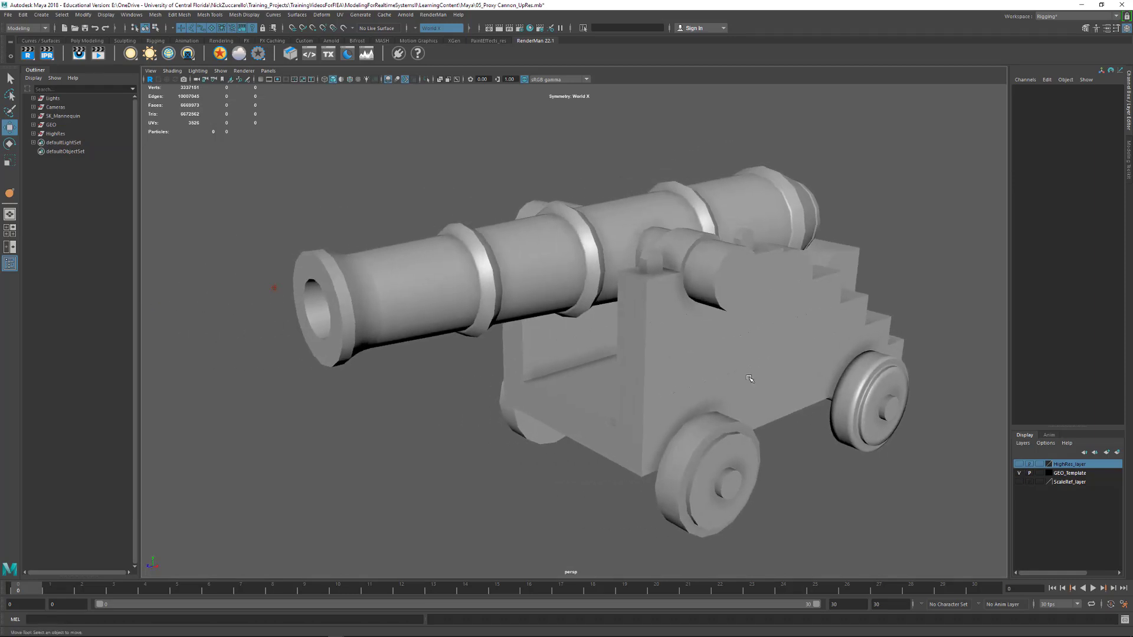
click(510, 253)
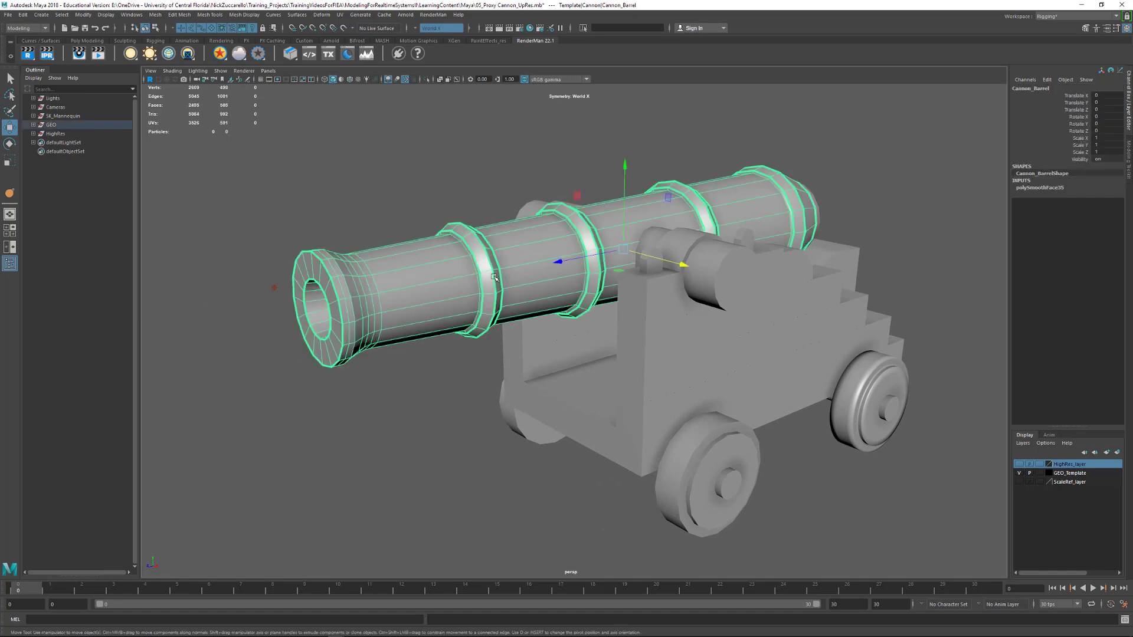
alt+right_drag(495, 276, 533, 279)
alt+drag(533, 280, 680, 304)
alt+right_drag(513, 327, 614, 331)
alt+drag(614, 331, 626, 292)
alt+right_drag(626, 292, 570, 259)
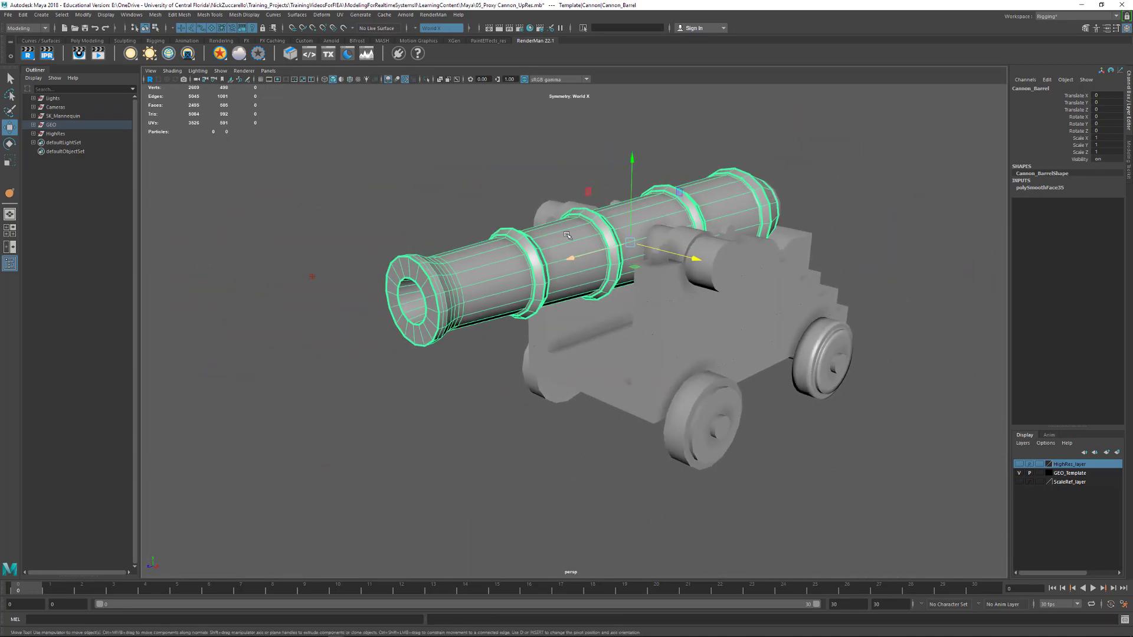
Select all the low-poly cannon pieces and check their polygon statistics using the Poly Count heads-up display
click(426, 165)
drag(349, 137, 871, 487)
alt+drag(871, 488, 773, 380)
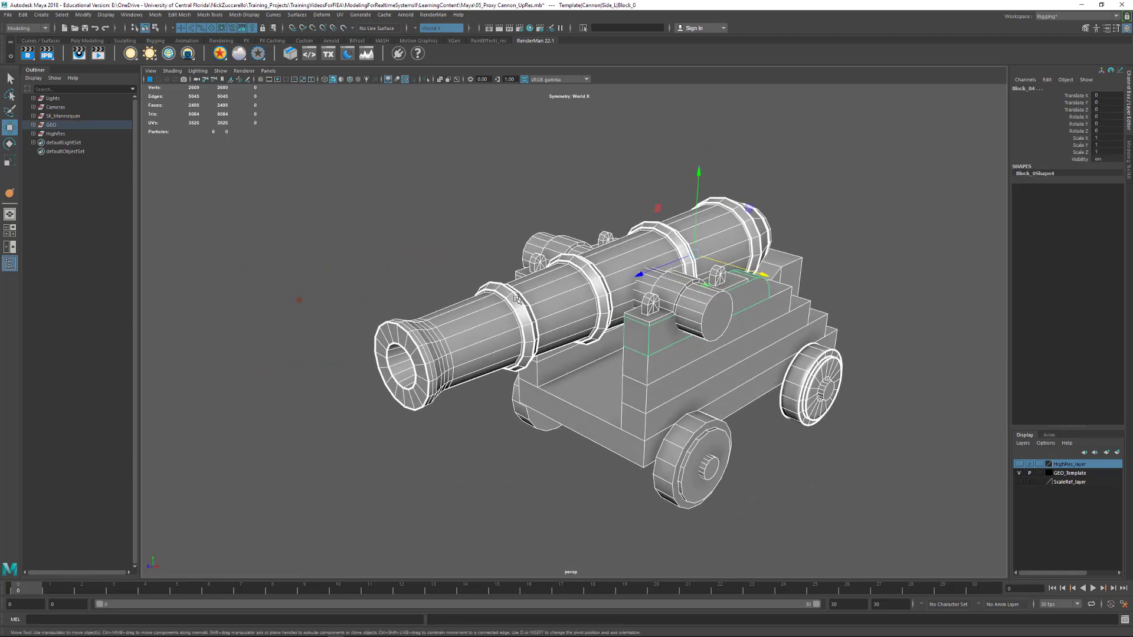
click(106, 15)
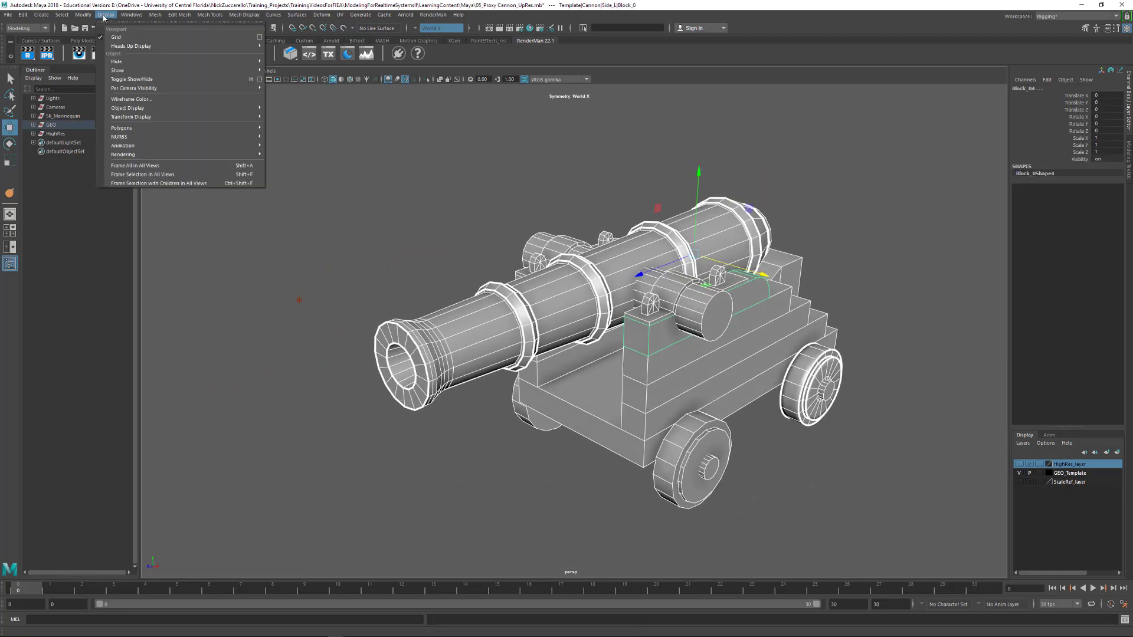
mouse_move(130, 46)
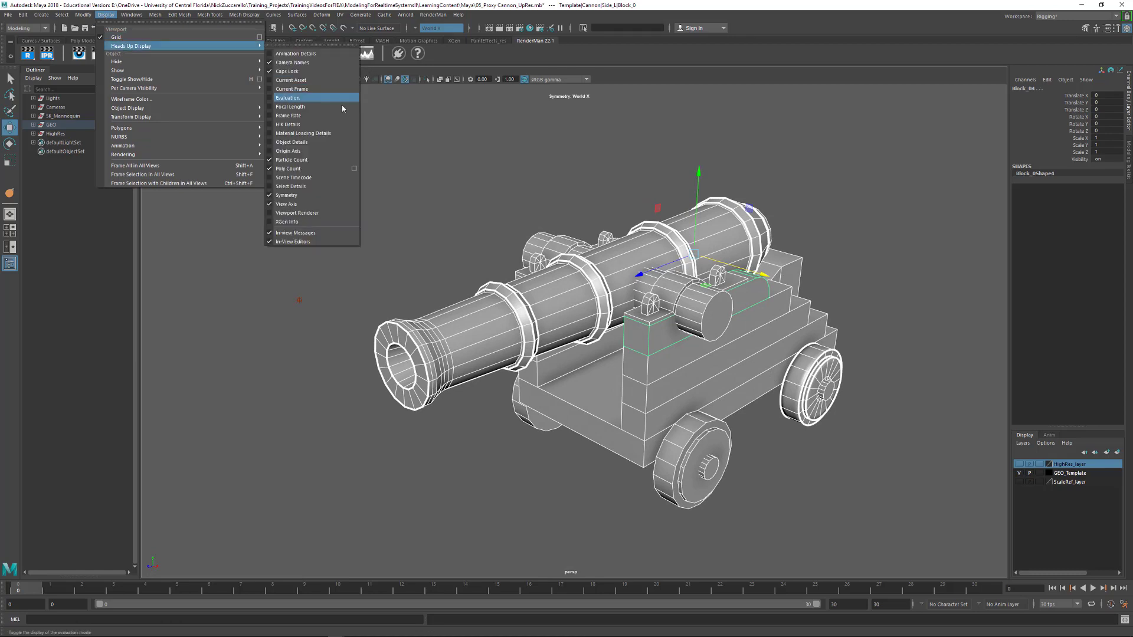
click(322, 168)
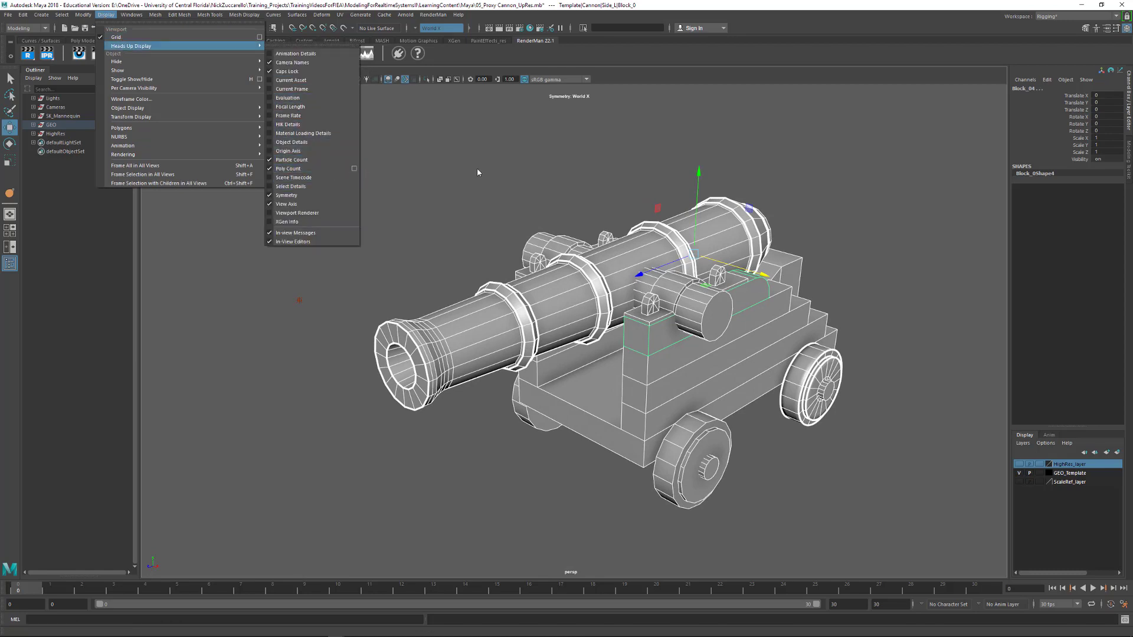
click(171, 157)
alt+drag(432, 176, 980, 537)
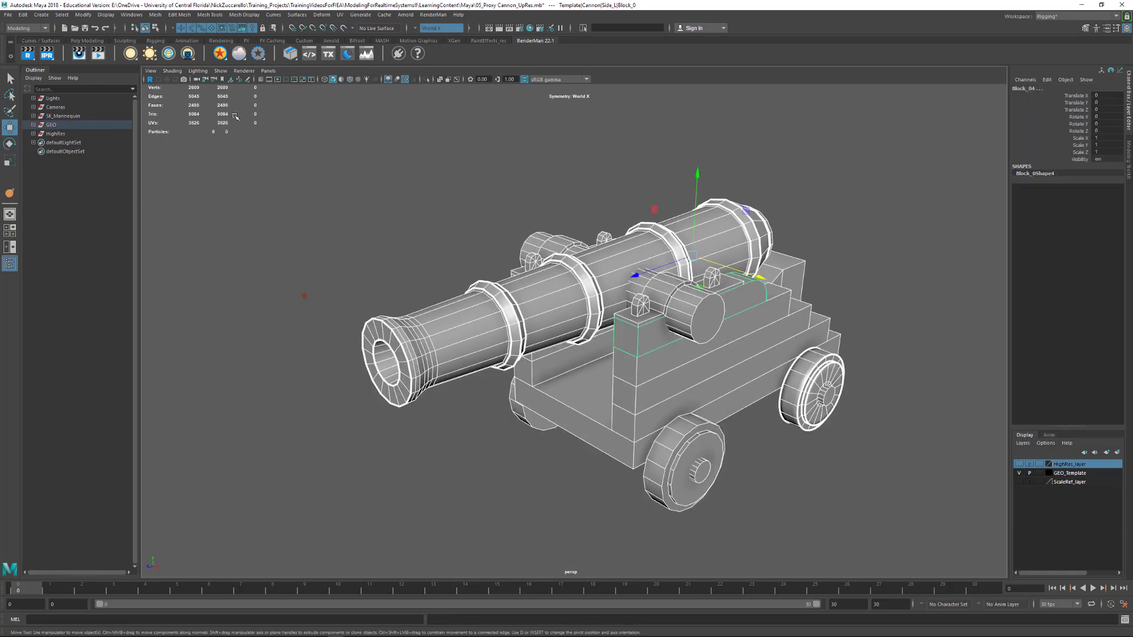
Select the back left wheel and switch off its smooth mesh preview
alt+drag(260, 157, 308, 203)
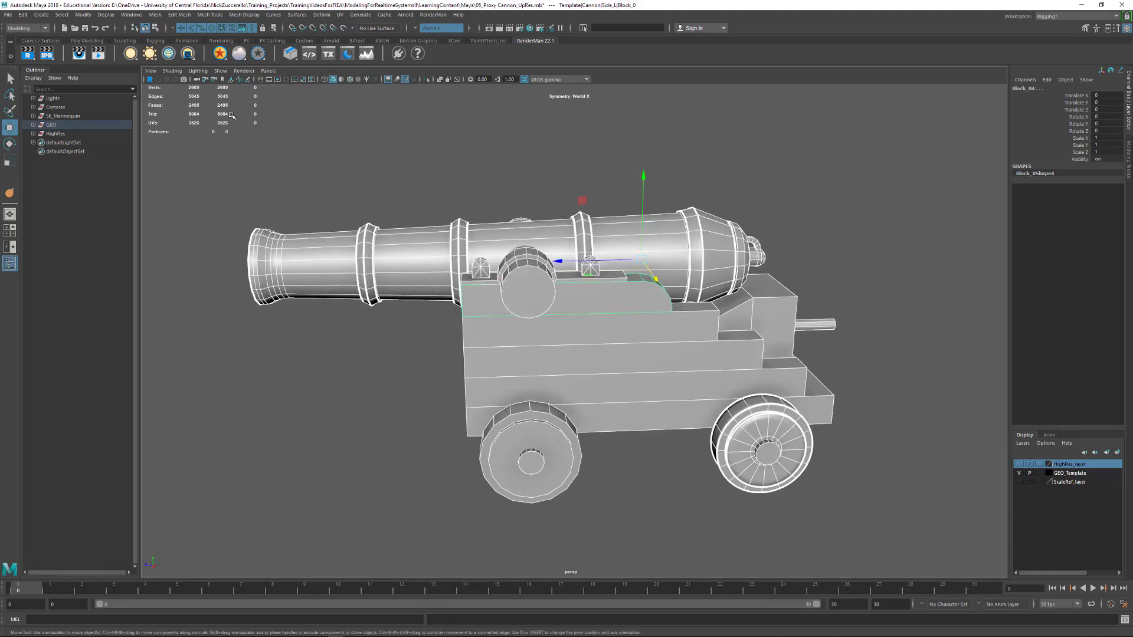
alt+drag(346, 169, 420, 177)
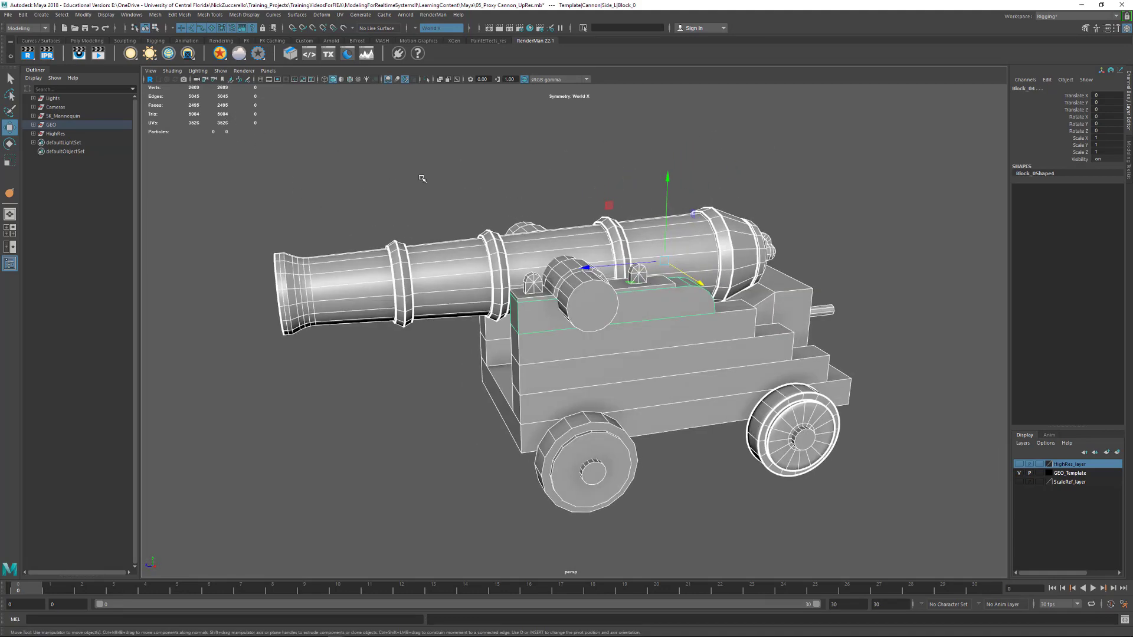
click(587, 183)
click(795, 406)
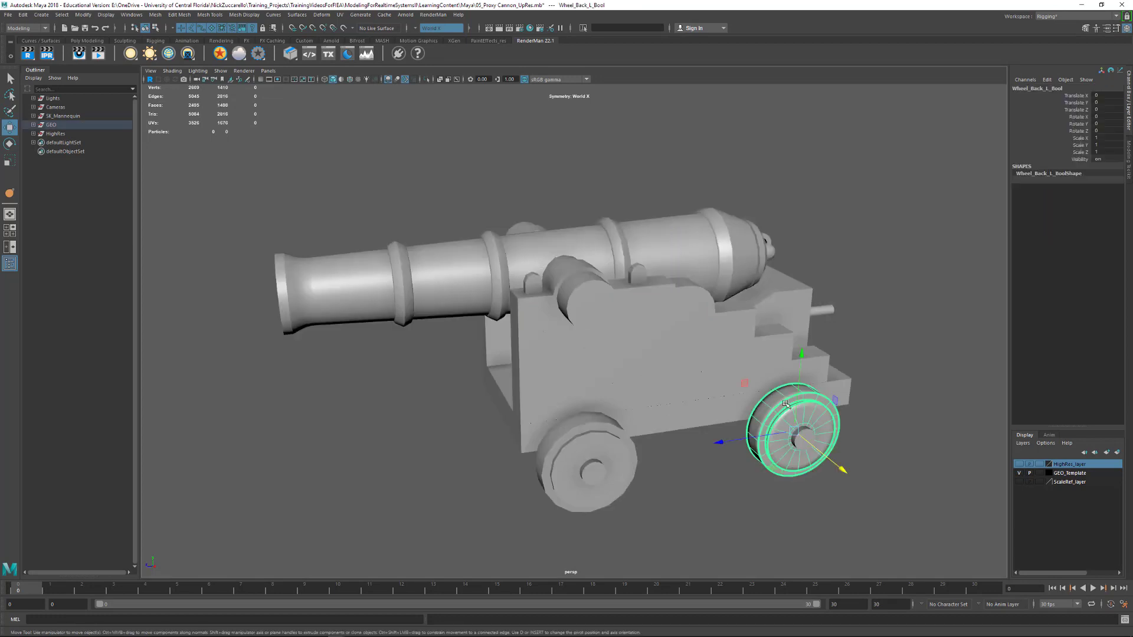
key(1)
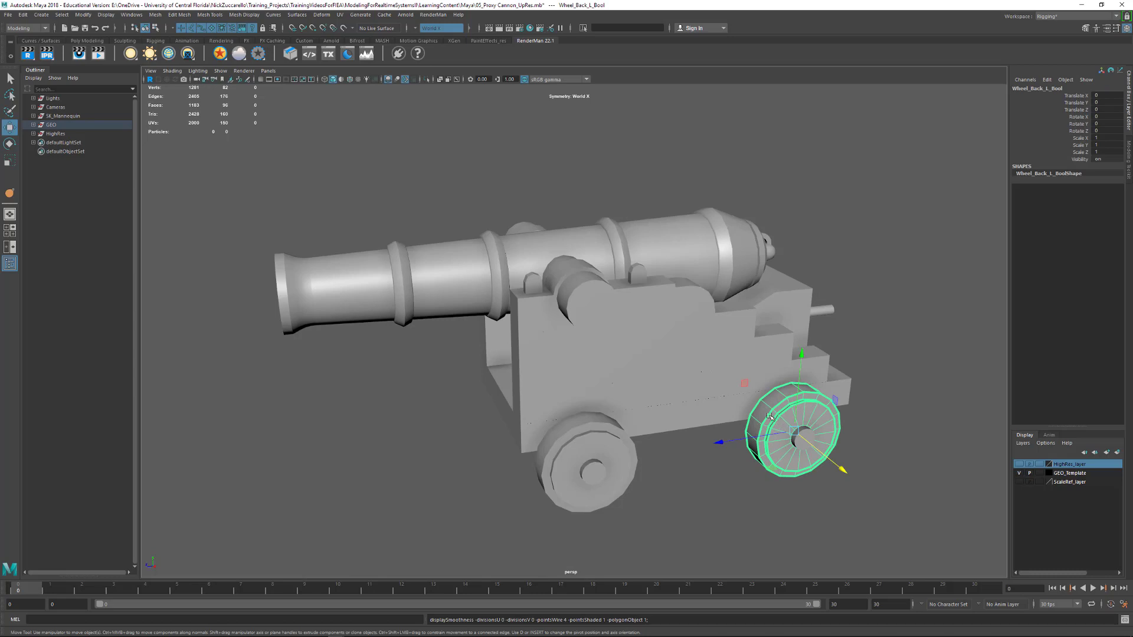
Select all the low-poly cannon pieces and check their polygon statistics again in the Poly Count display
click(442, 178)
alt+drag(441, 178, 490, 192)
drag(355, 177, 891, 505)
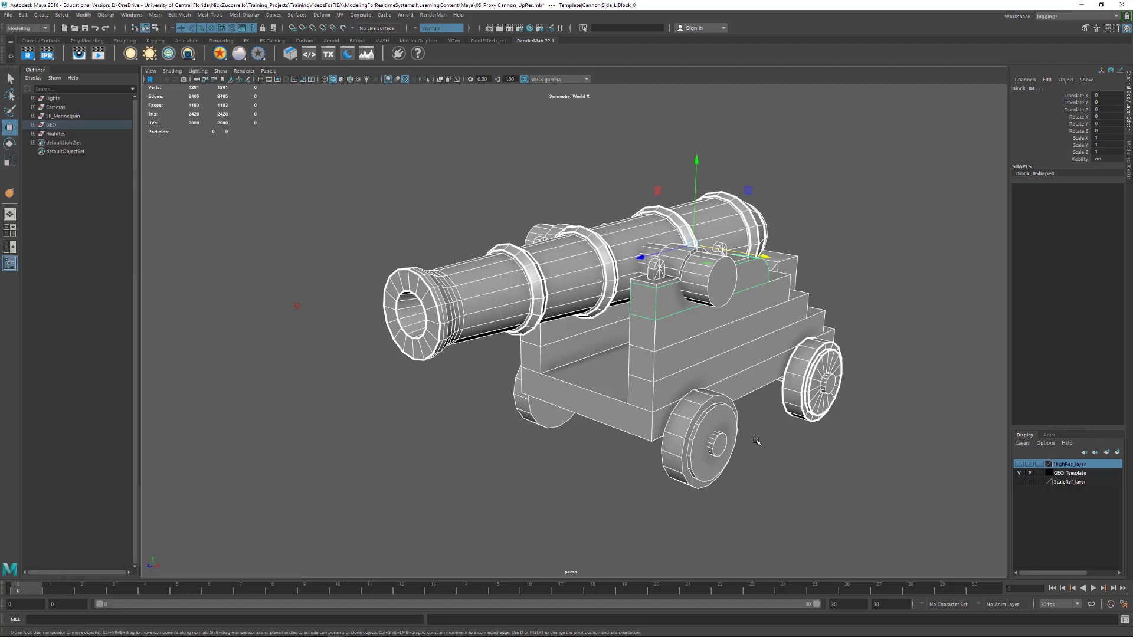
mouse_move(757, 442)
alt+mouse_down()
mouse_move(659, 450)
mouse_move(747, 460)
alt+mouse_up()
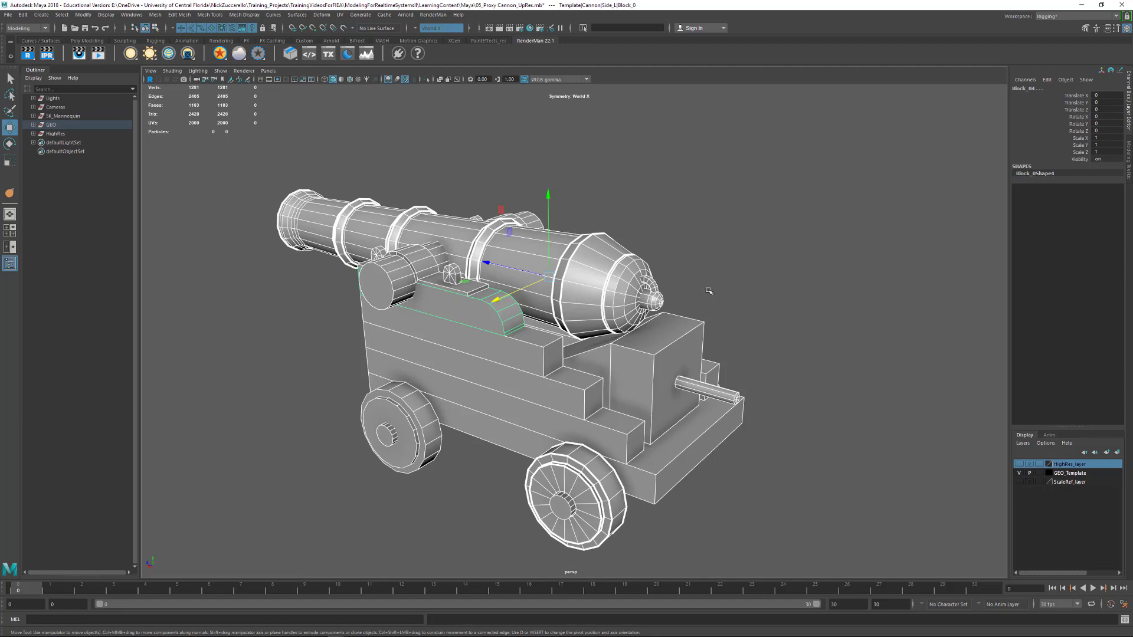
alt+drag(402, 251, 515, 255)
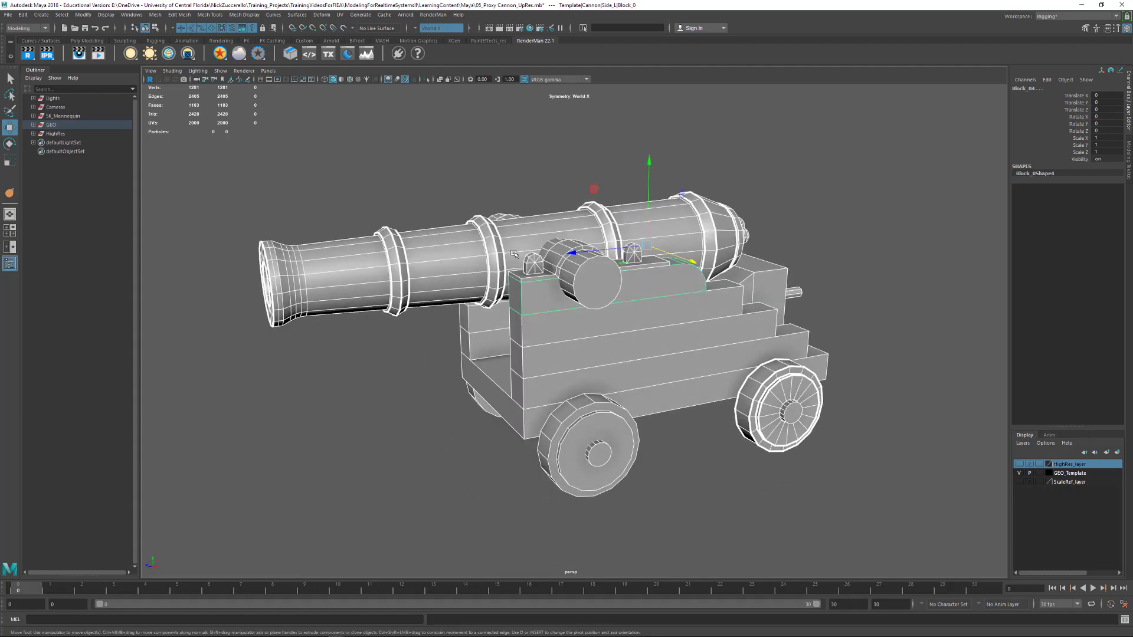
Deselect everything and examine the faceting of the barrel's muzzle and bands from the front
click(394, 386)
alt+drag(362, 370, 425, 307)
alt+right_drag(425, 306, 594, 310)
alt+drag(593, 310, 626, 313)
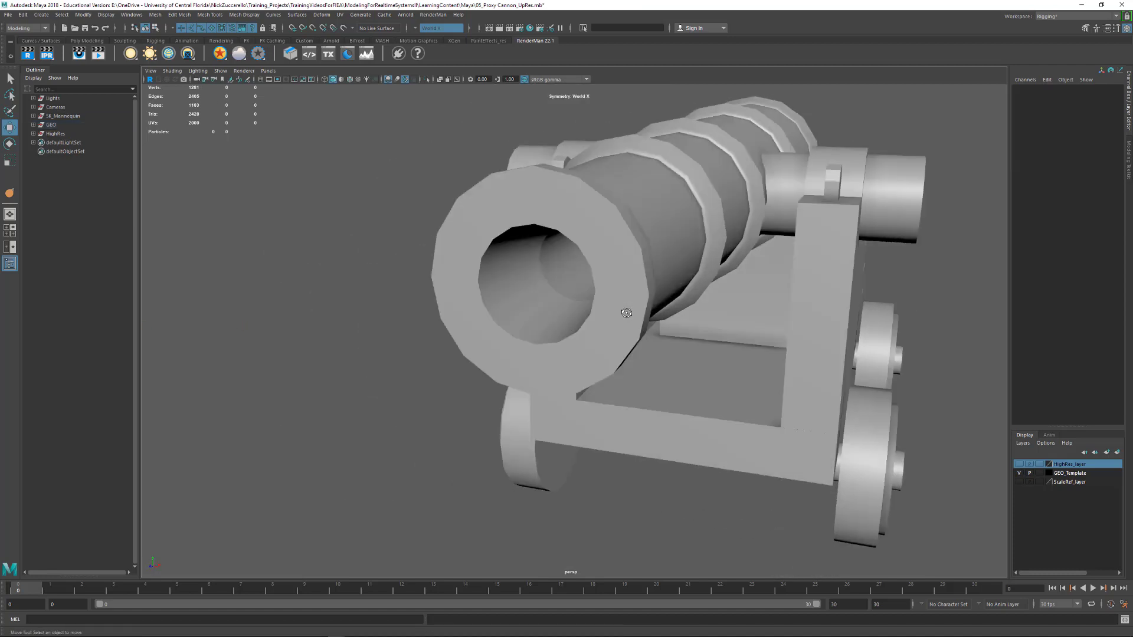
alt+right_drag(627, 313, 632, 277)
alt+drag(678, 226, 709, 234)
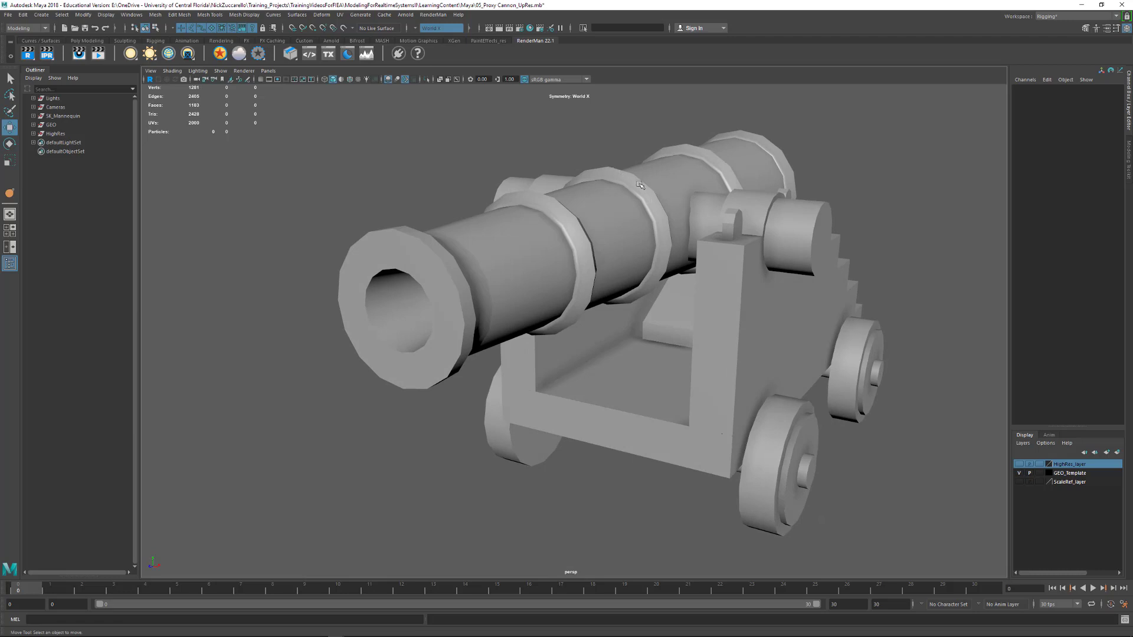
alt+drag(637, 270, 599, 264)
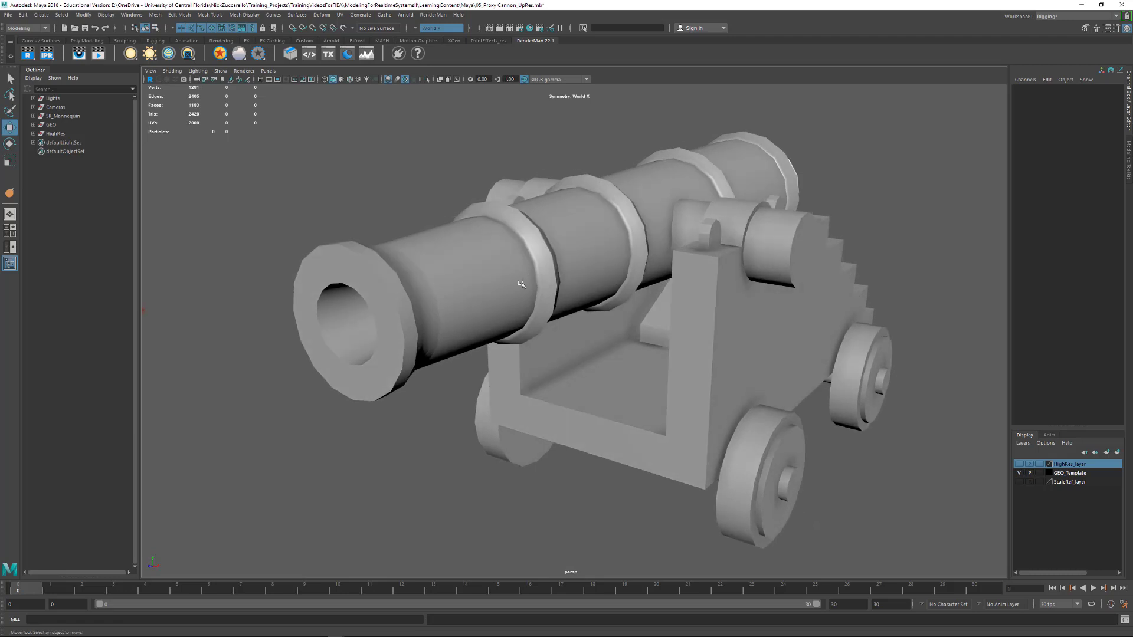
Duplicate Cannon_Barrel from the GEO group and place the copy directly below the original in the hierarchy
click(500, 293)
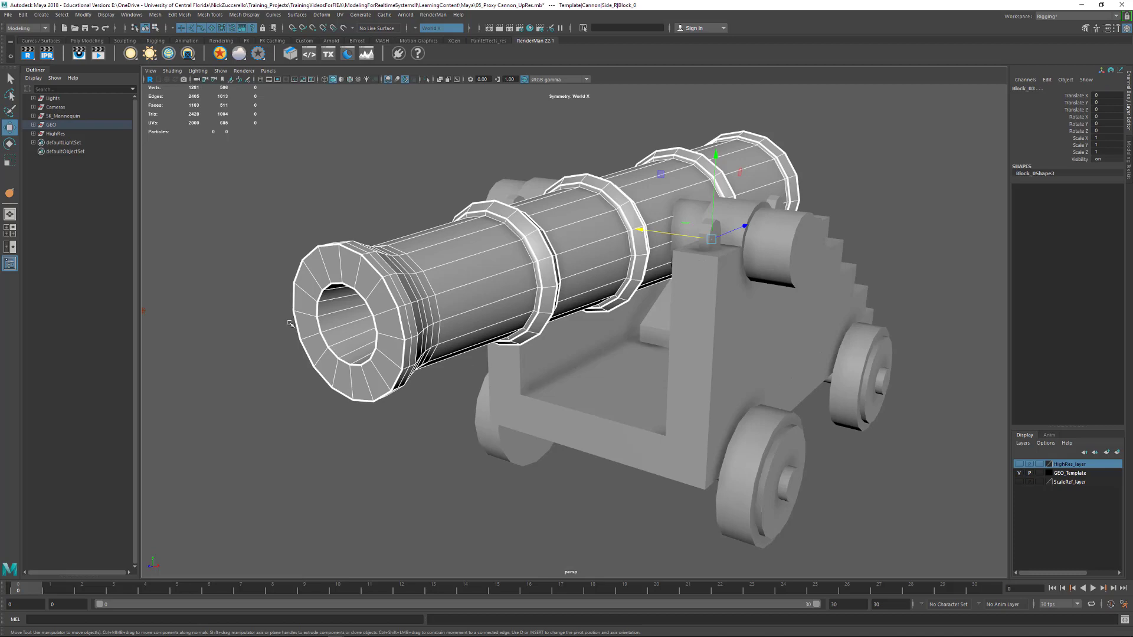
click(33, 126)
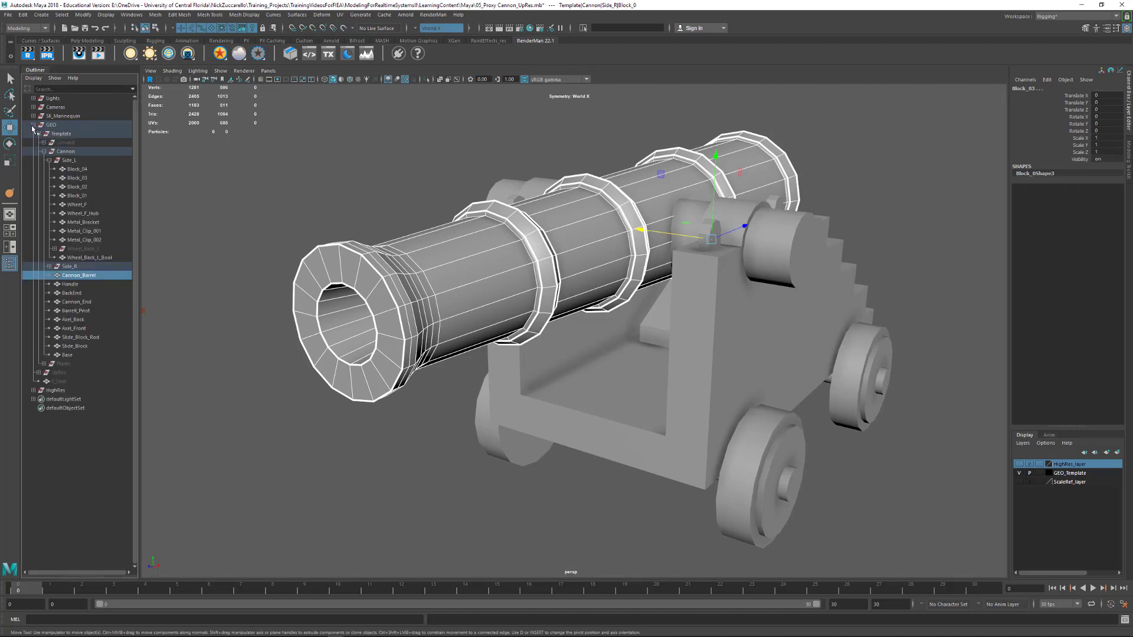
click(82, 267)
click(83, 276)
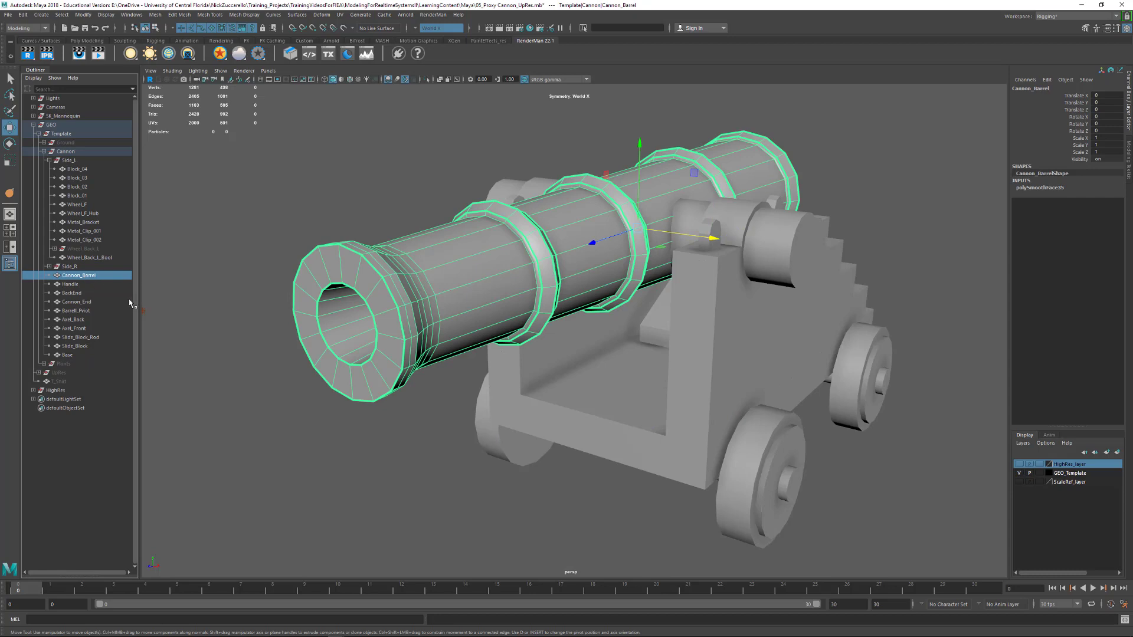
key(ctrl+d)
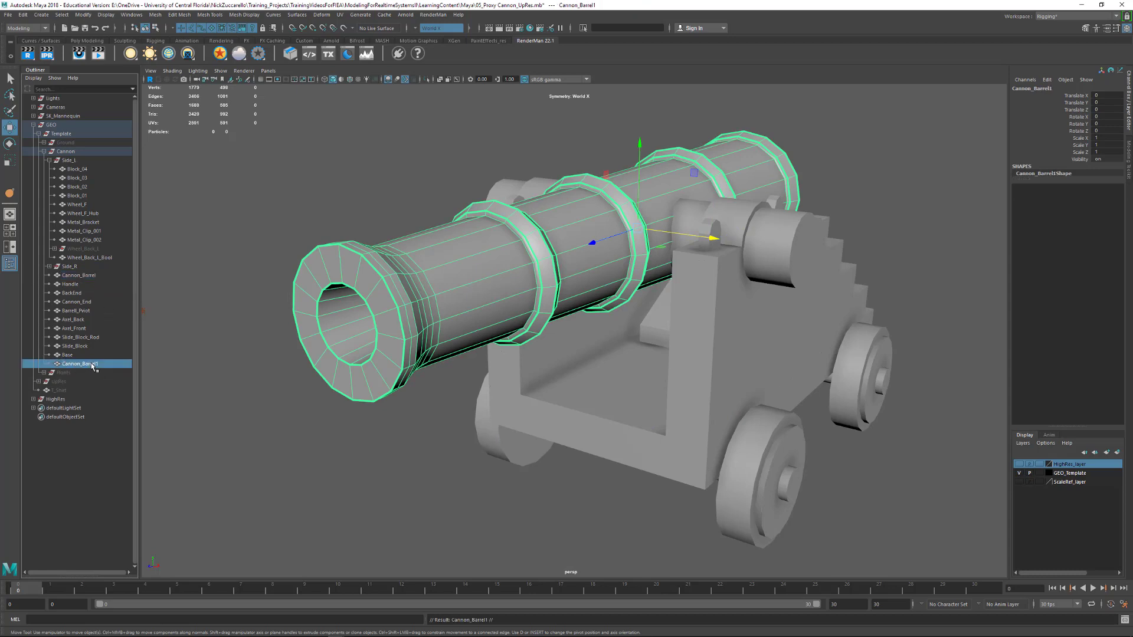
drag(93, 367, 99, 287)
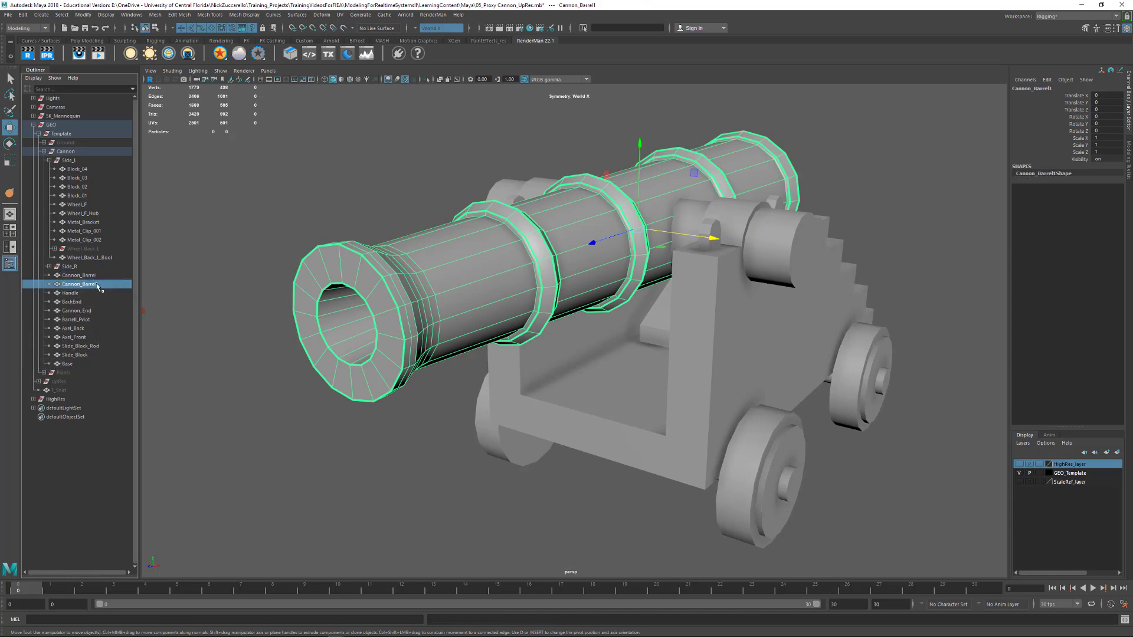
Rename the duplicated barrel as Cannon_Barrel_UpRes
double_click(98, 285)
key(BackSpace)
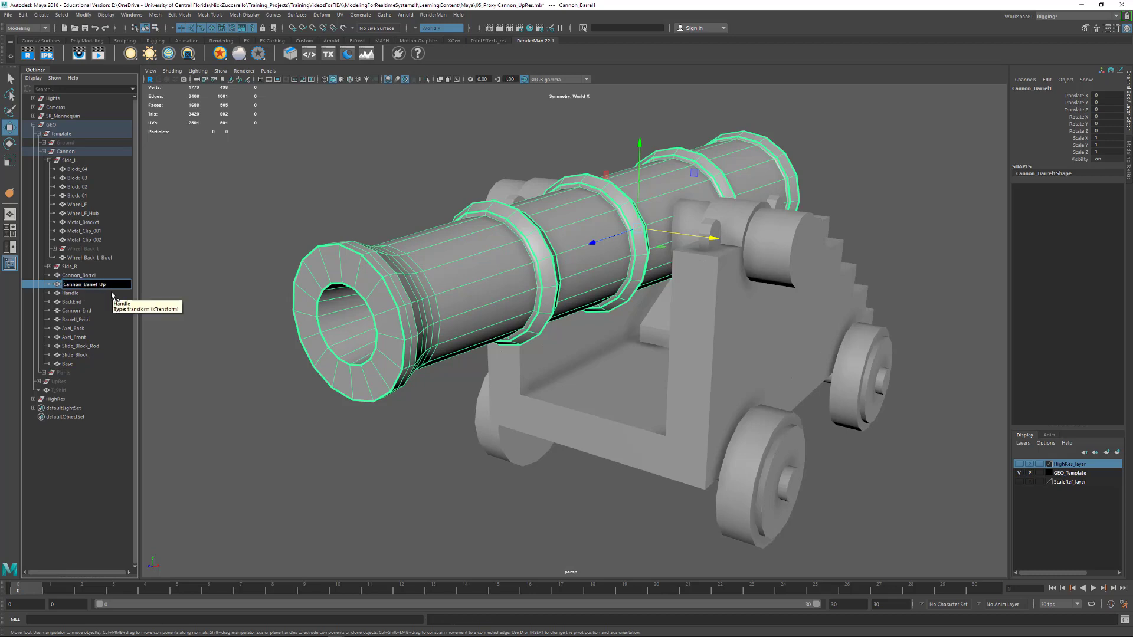
text(_UpRes)
key(Return)
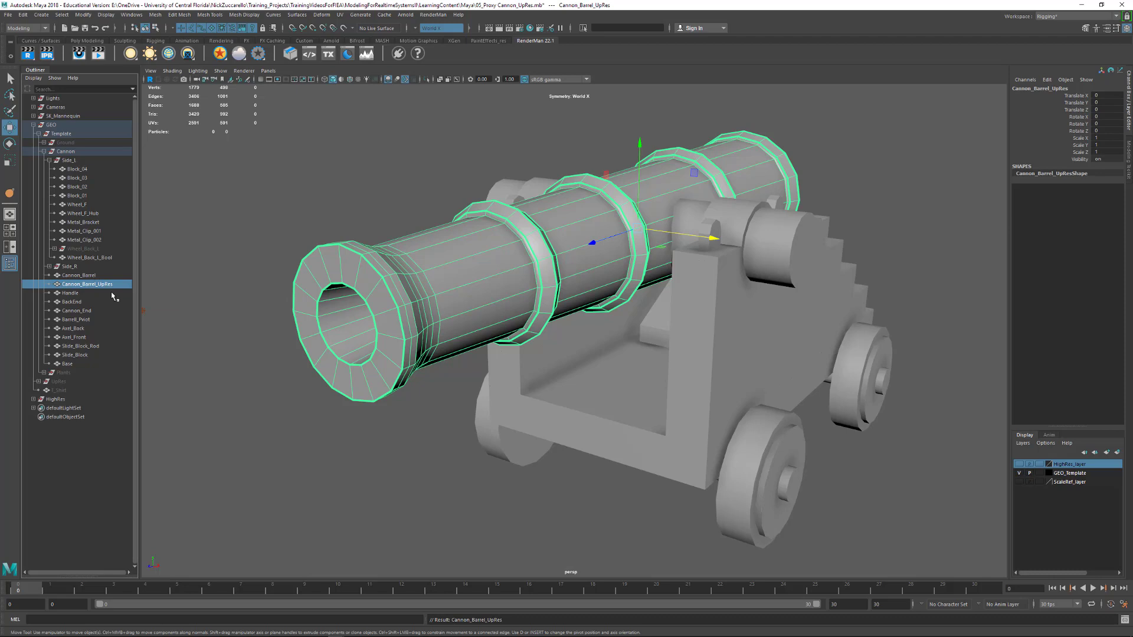
Hide the original Cannon_Barrel and show Cannon_Barrel_UpRes in smooth mesh preview
click(94, 276)
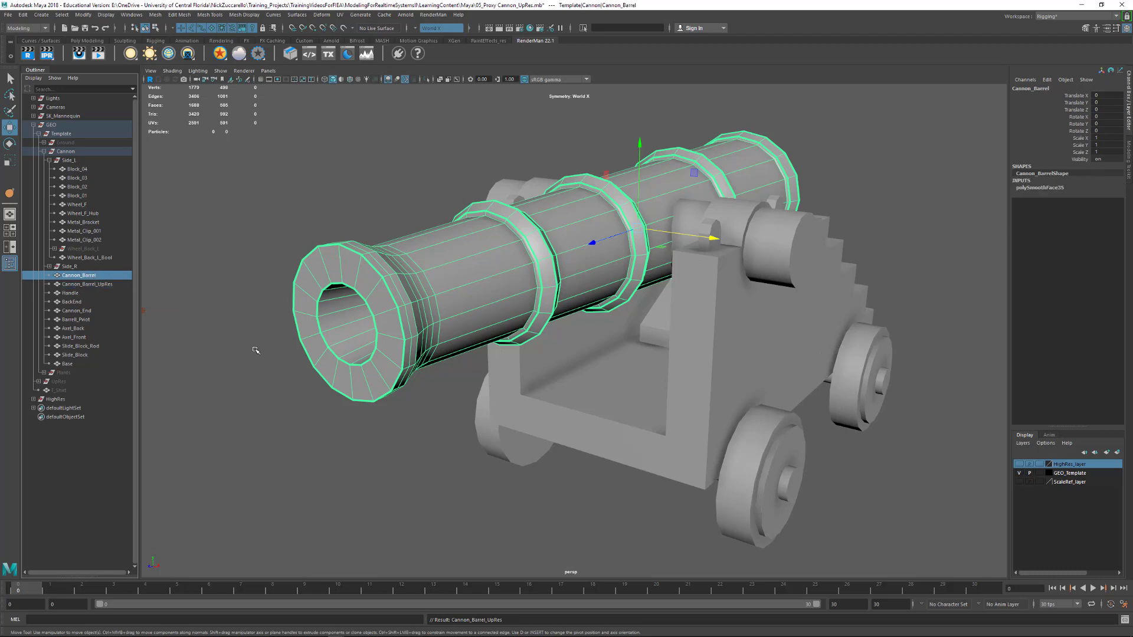
key(ctrl+h)
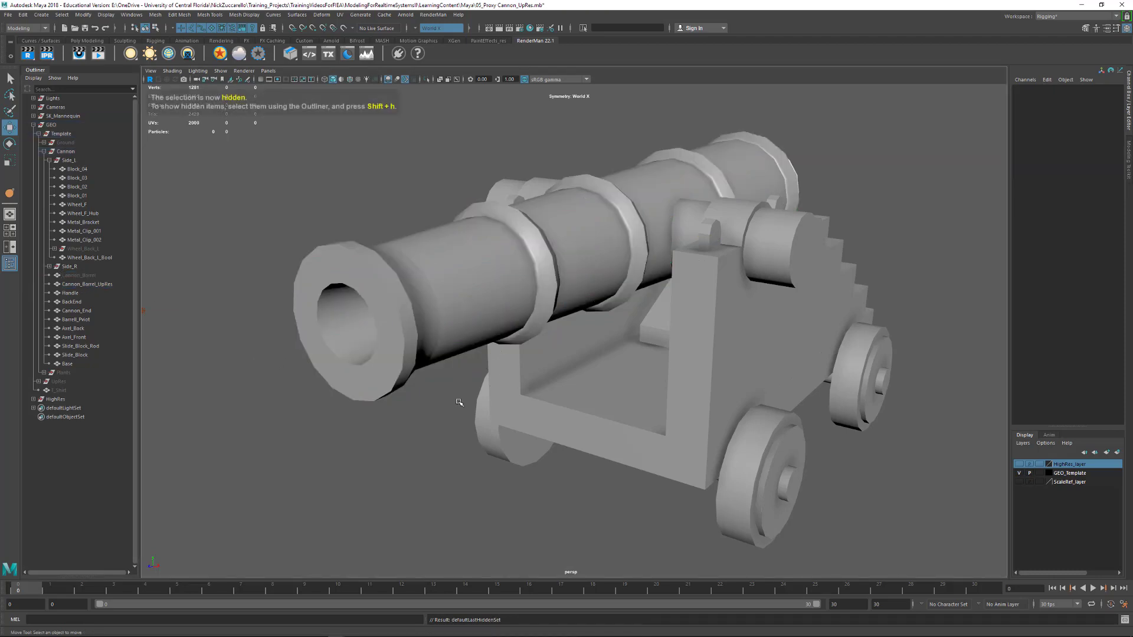
click(89, 284)
alt+drag(514, 348, 561, 349)
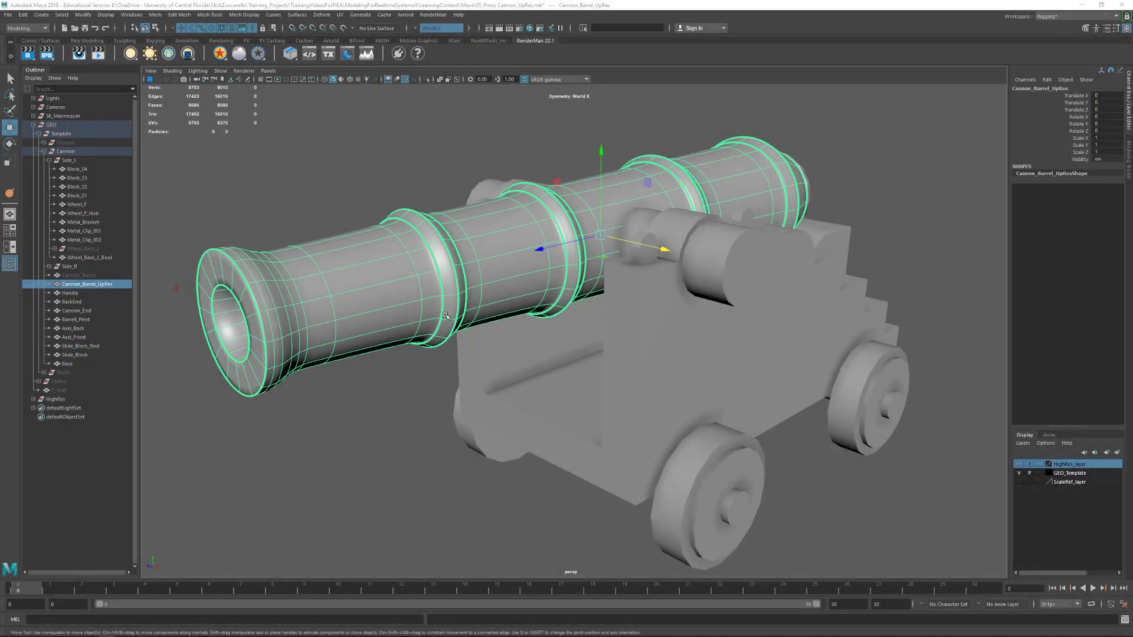
Select all edges of Cannon_Barrel_UpRes and reduce their crease value to 0 with the Crease tool
right_click(276, 300)
right_drag(276, 299, 277, 276)
drag(170, 114, 921, 453)
shift+right_click(513, 294)
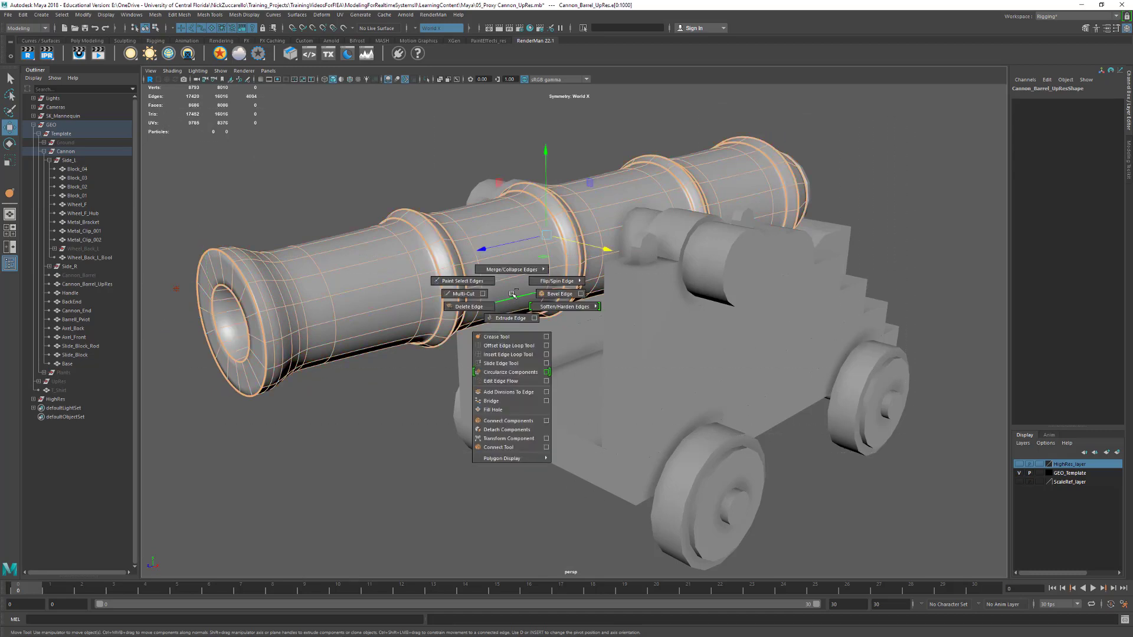
click(517, 338)
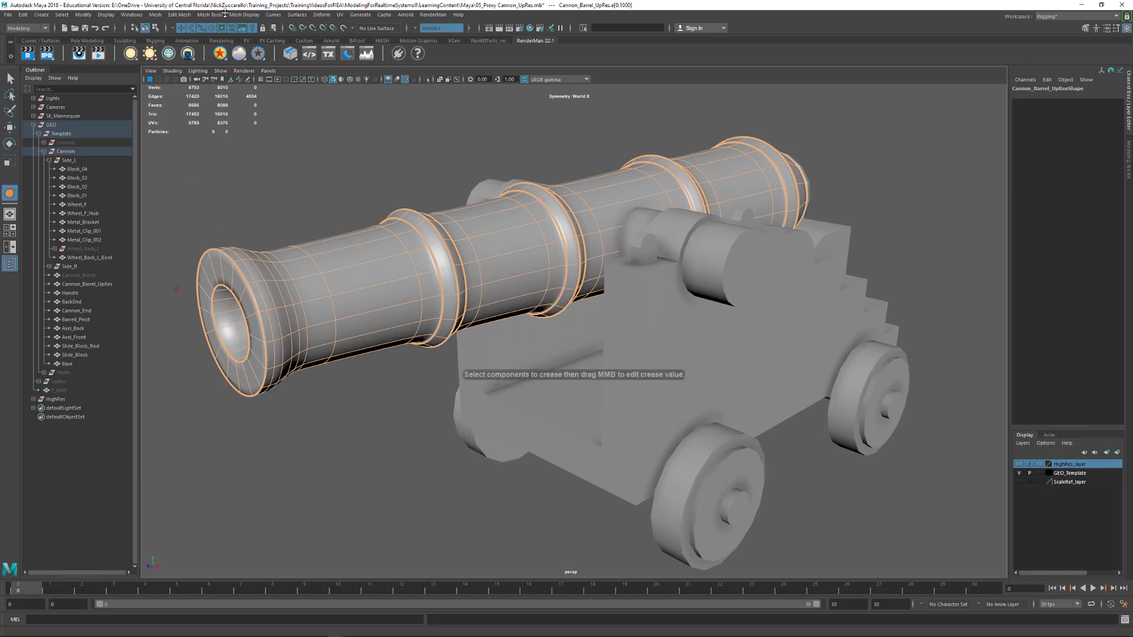
click(208, 15)
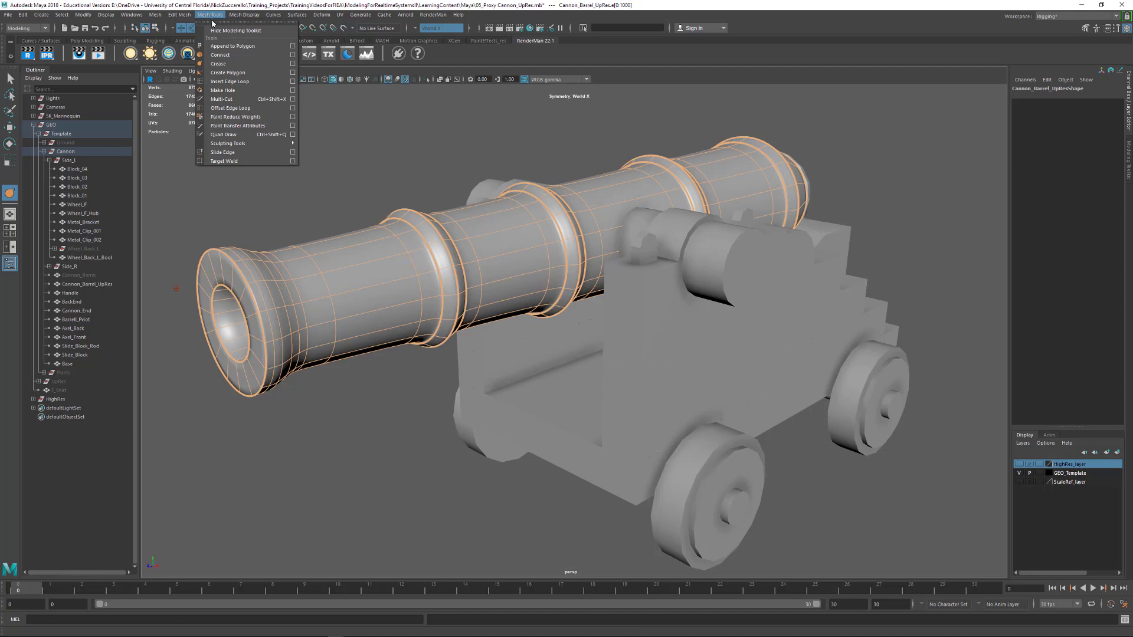
click(258, 63)
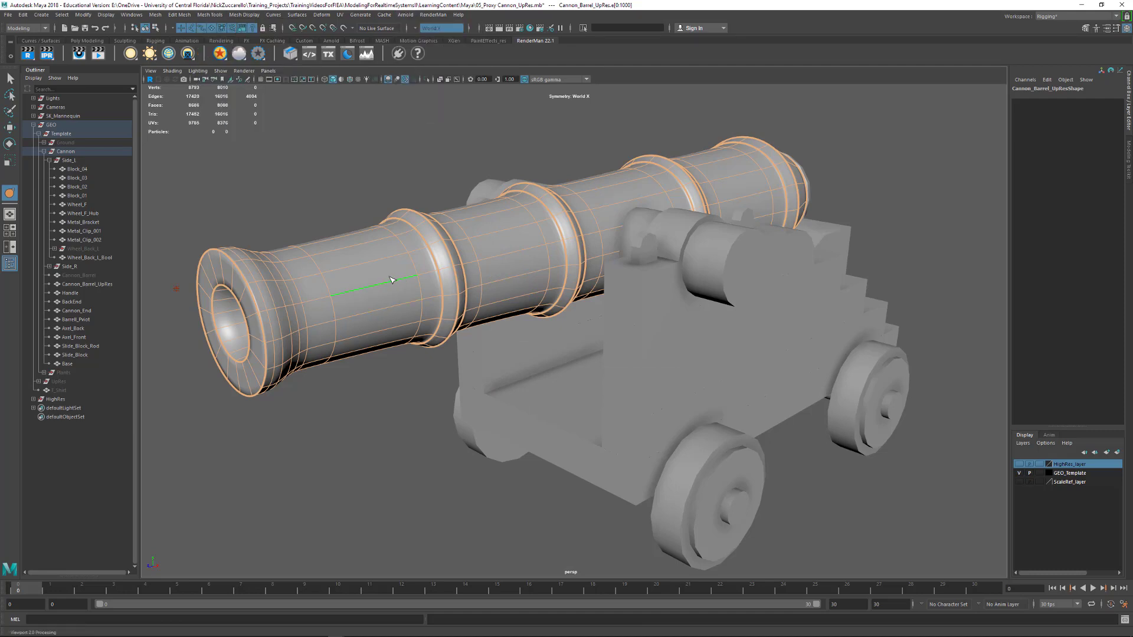
mouse_move(391, 280)
middle_down()
mouse_move(723, 259)
mouse_move(147, 234)
middle_up()
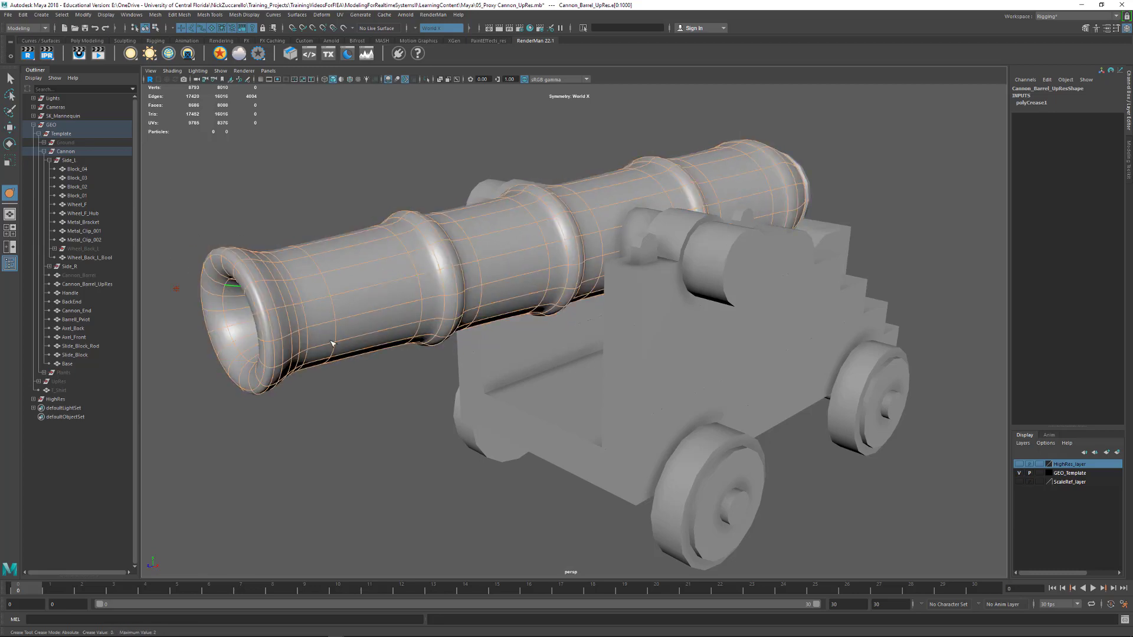
click(358, 388)
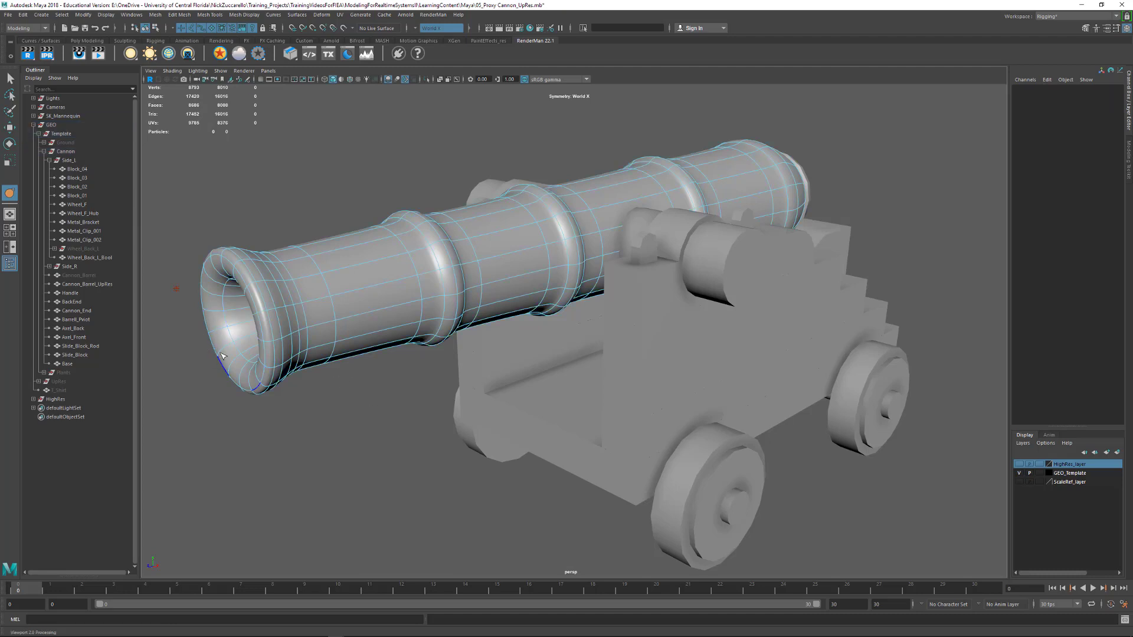
Crease the bore's inner edge loop and the outer rim loop of the muzzle face until both are sharp
double_click(231, 335)
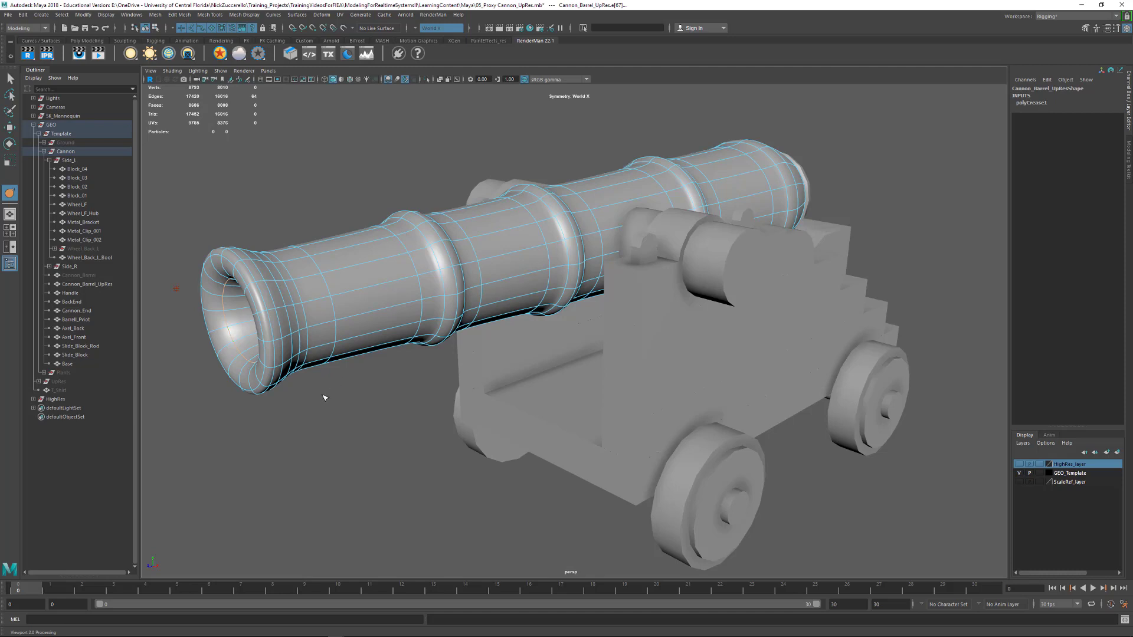
middle_drag(307, 409, 632, 384)
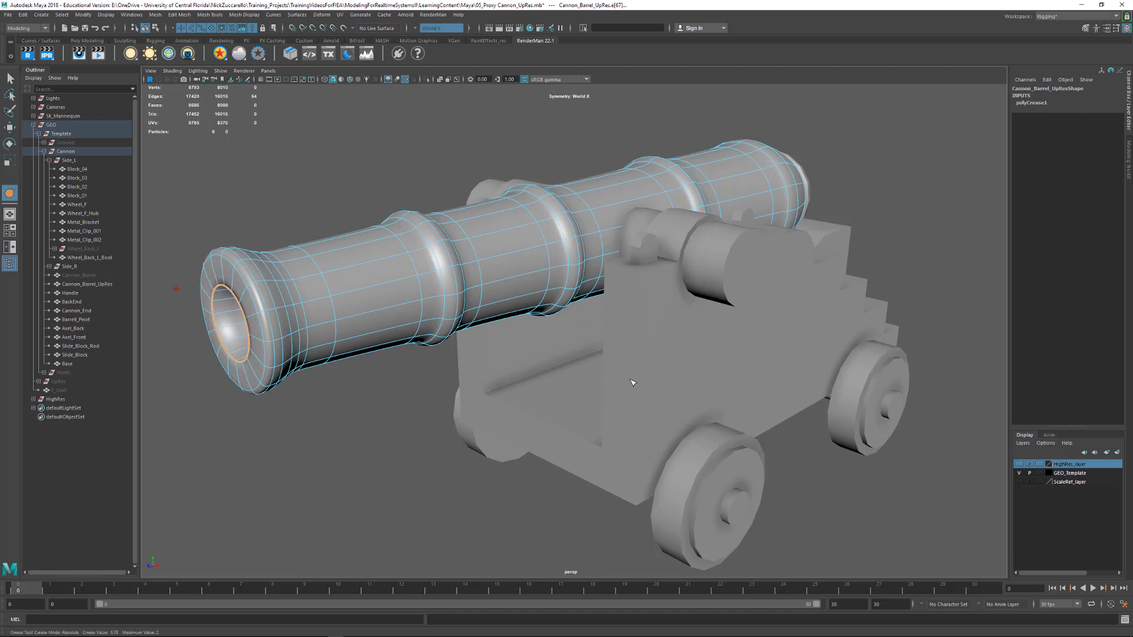
double_click(258, 303)
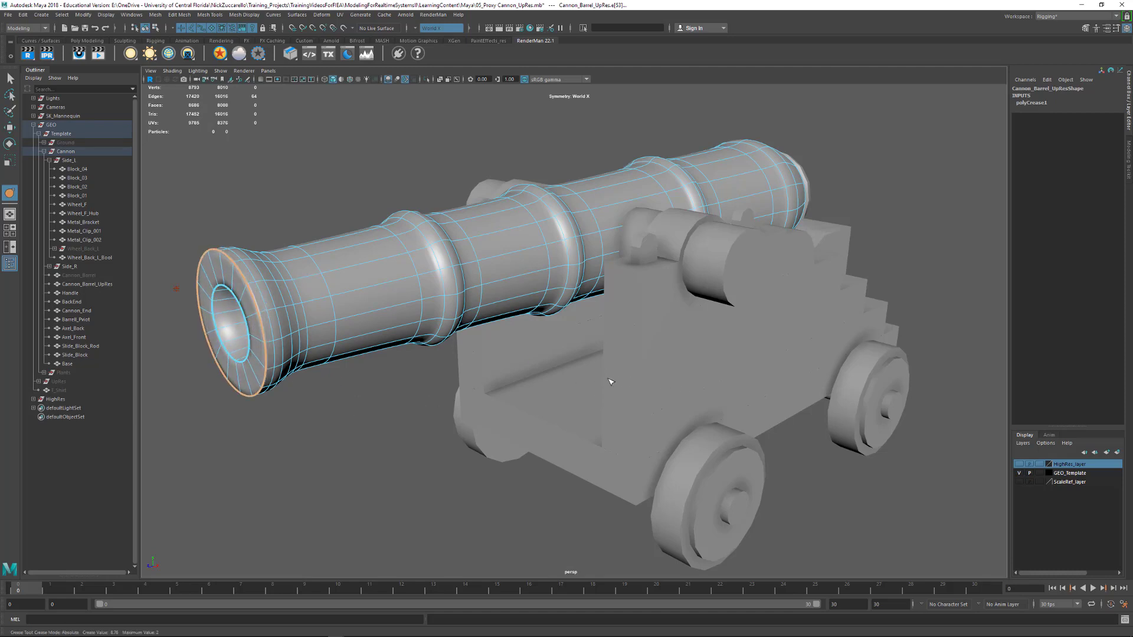
alt+drag(611, 382, 169, 278)
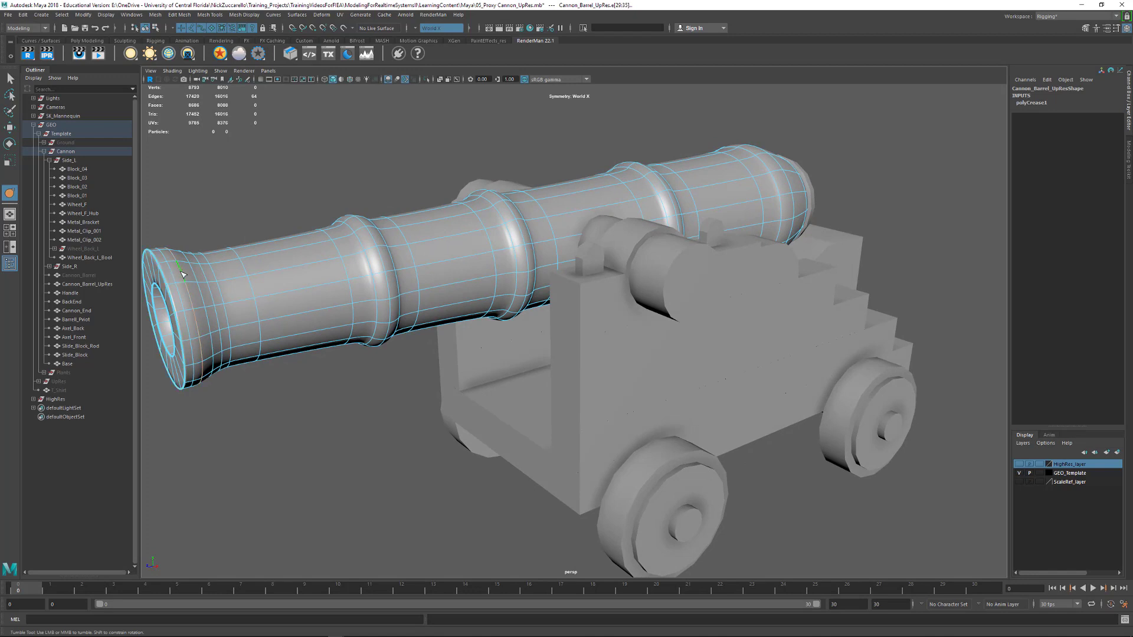
Apply a soft crease to the edge loop just behind the muzzle's front rim
alt+middle_drag(259, 331, 345, 342)
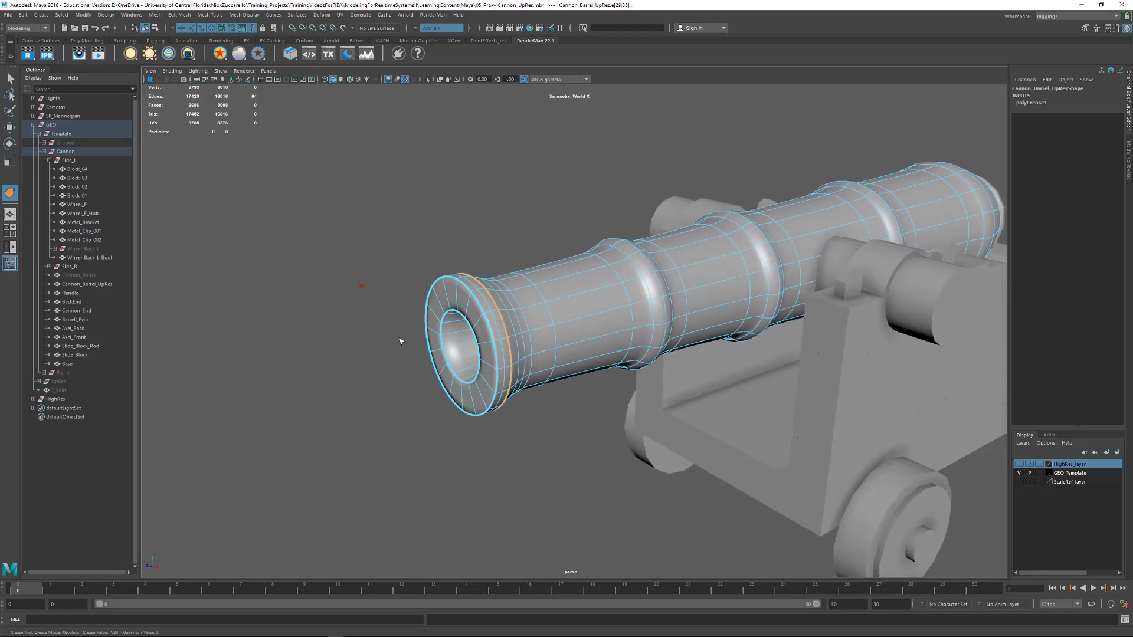
middle_drag(591, 352, 911, 385)
alt+middle_drag(453, 320, 388, 331)
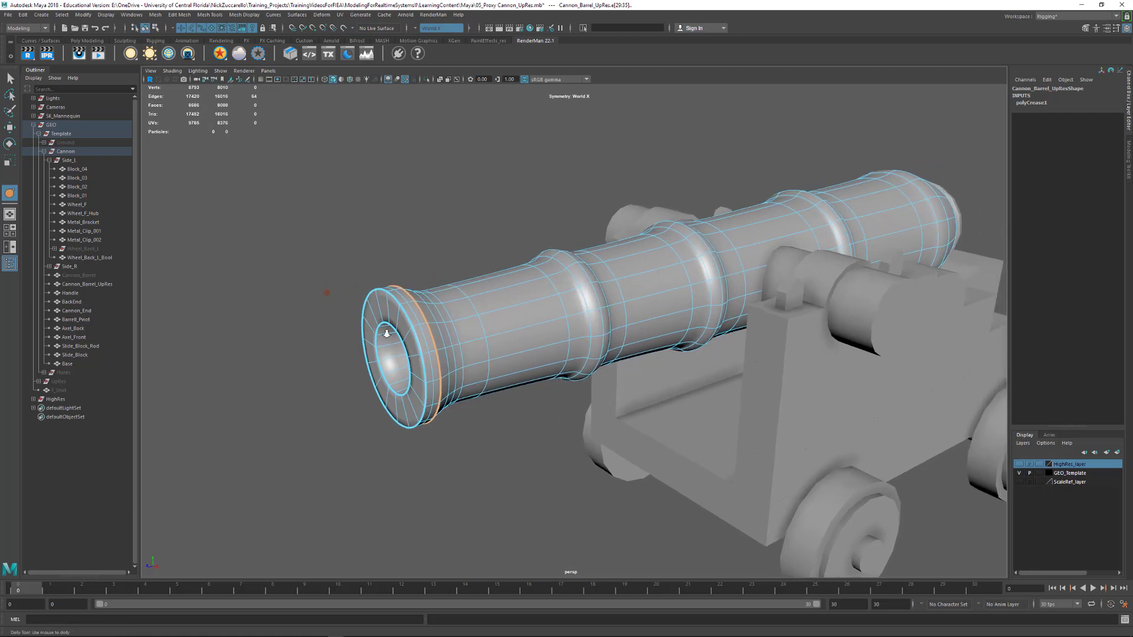
alt+right_drag(387, 331, 439, 358)
alt+drag(555, 356, 519, 356)
alt+right_drag(446, 357, 501, 362)
alt+middle_drag(408, 357, 548, 352)
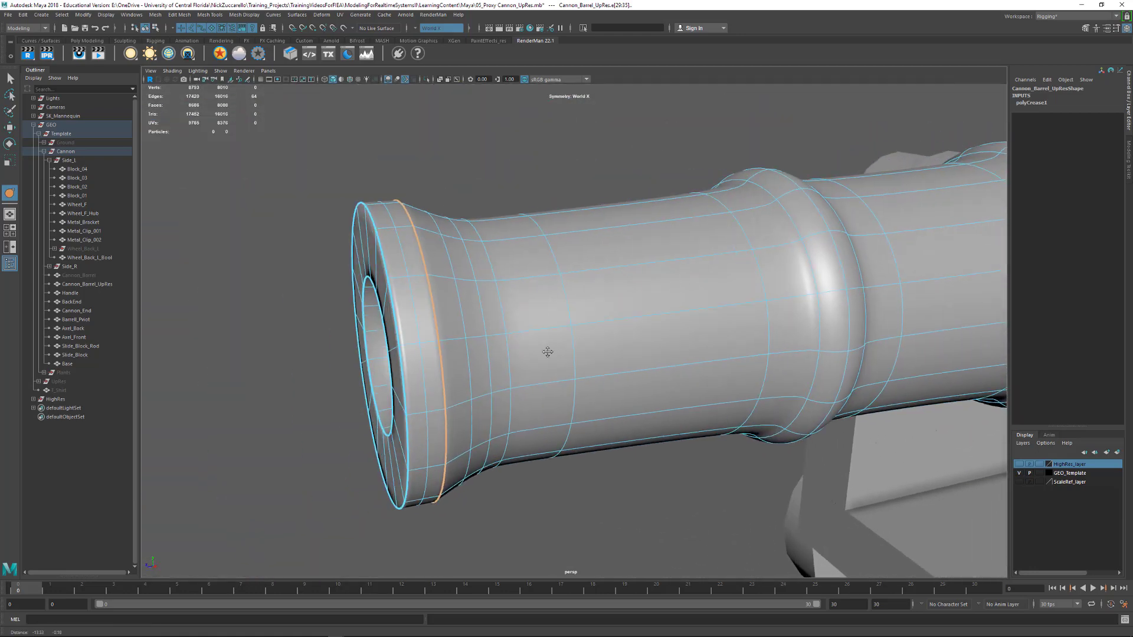
click(329, 313)
middle_drag(328, 314, 356, 322)
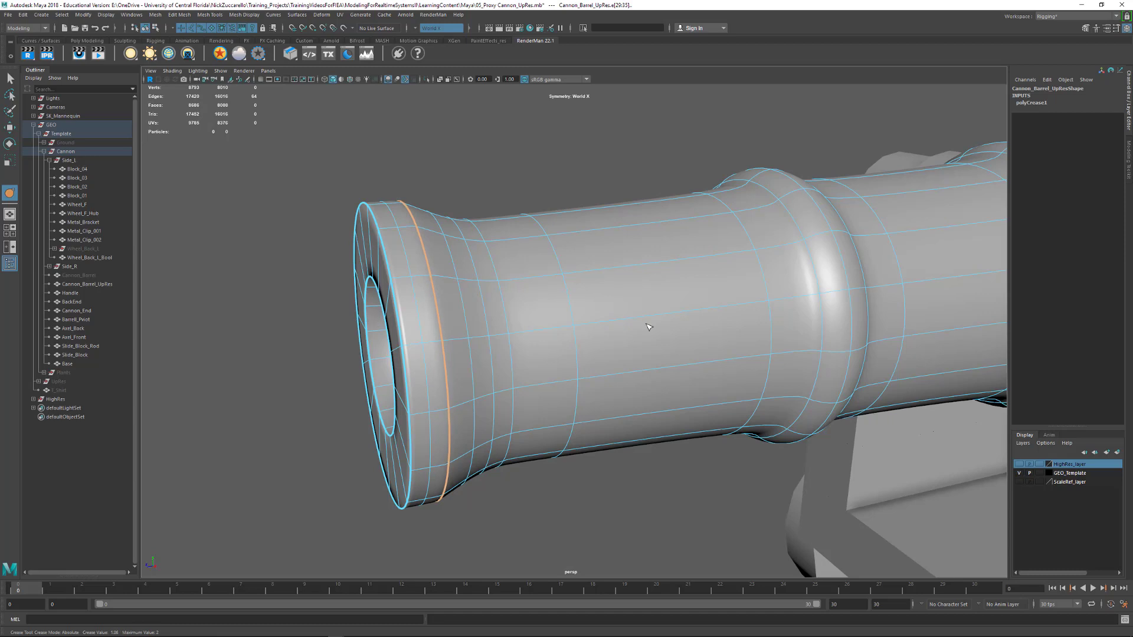
alt+middle_drag(649, 327, 484, 310)
scroll(539, 312, down, 3)
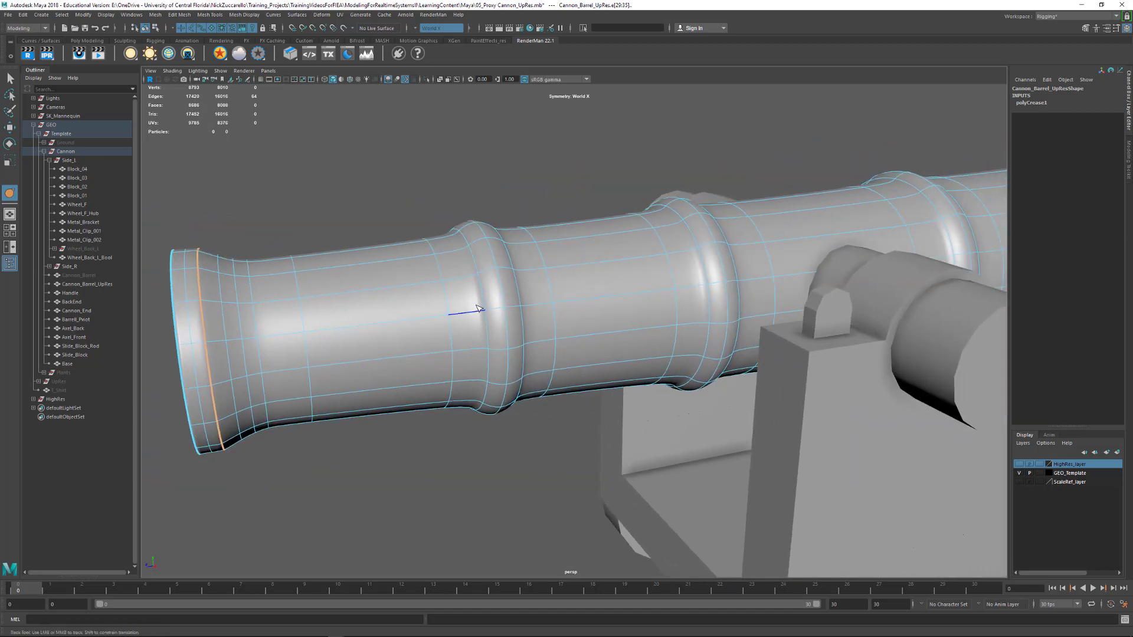
Crease the edge loops at the front and rear base of the first raised ring behind the muzzle
click(447, 302)
double_click(447, 302)
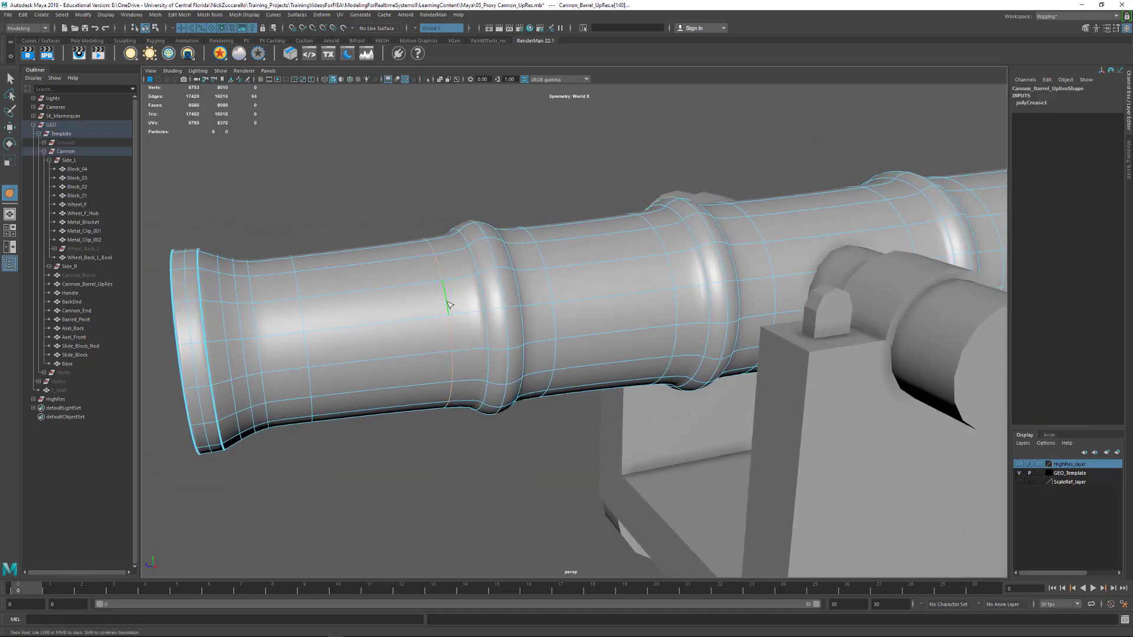
mouse_move(462, 417)
middle_down()
mouse_move(518, 442)
mouse_move(630, 436)
middle_up()
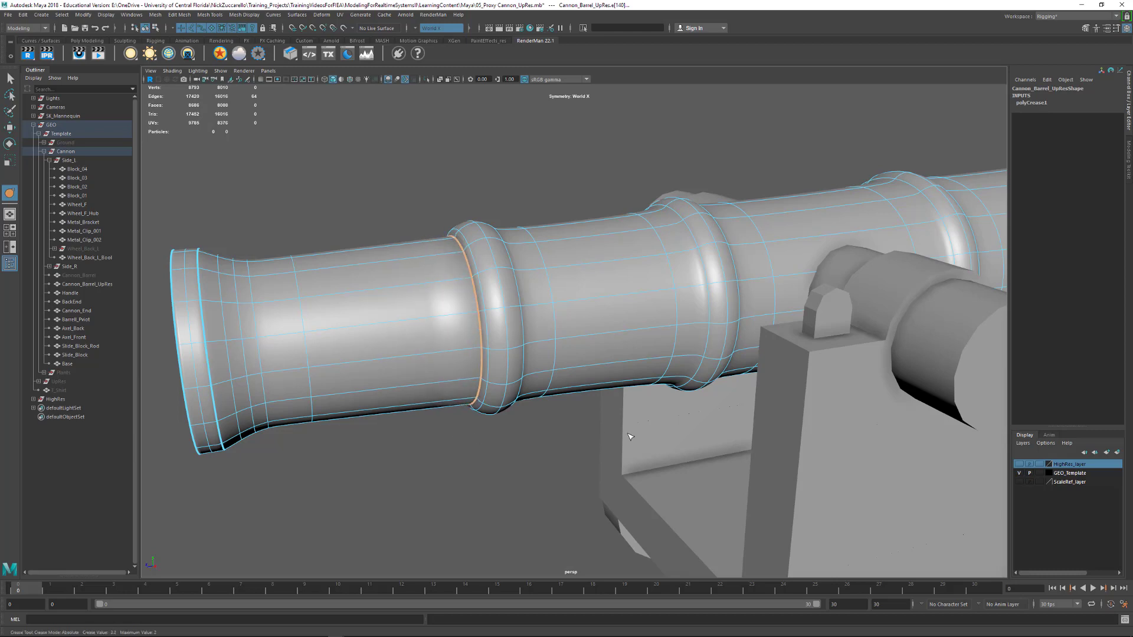
double_click(551, 286)
middle_drag(512, 211, 760, 235)
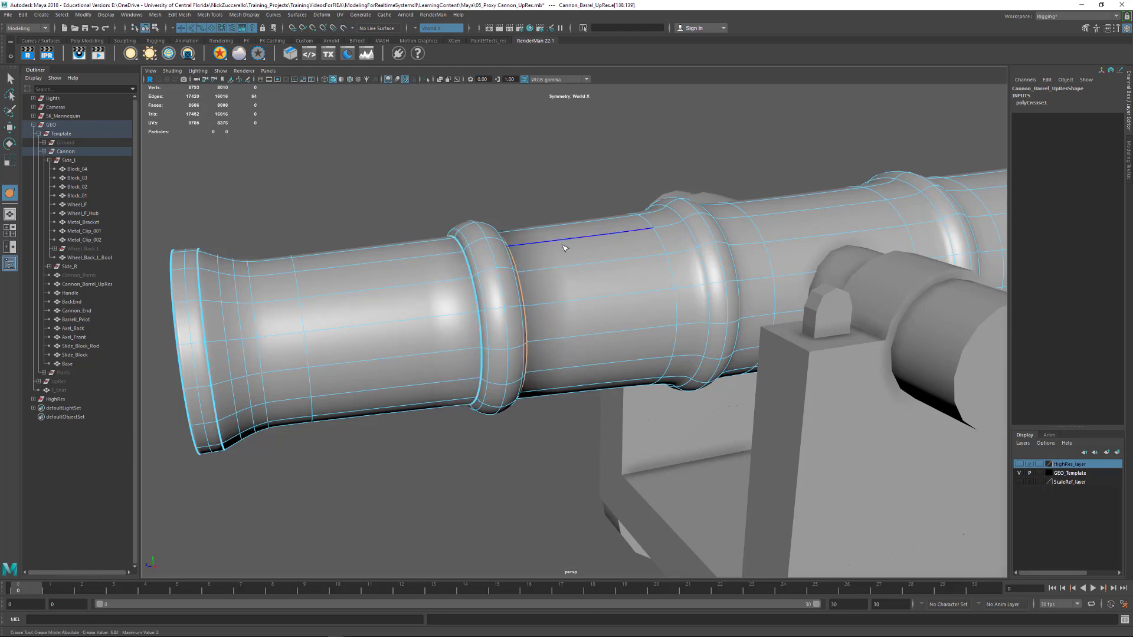
Try to crease the outer edge loops of the first raised ring
click(494, 257)
mouse_move(493, 258)
alt+mouse_down()
mouse_move(365, 248)
mouse_move(502, 267)
alt+mouse_up()
middle_drag(520, 271, 564, 251)
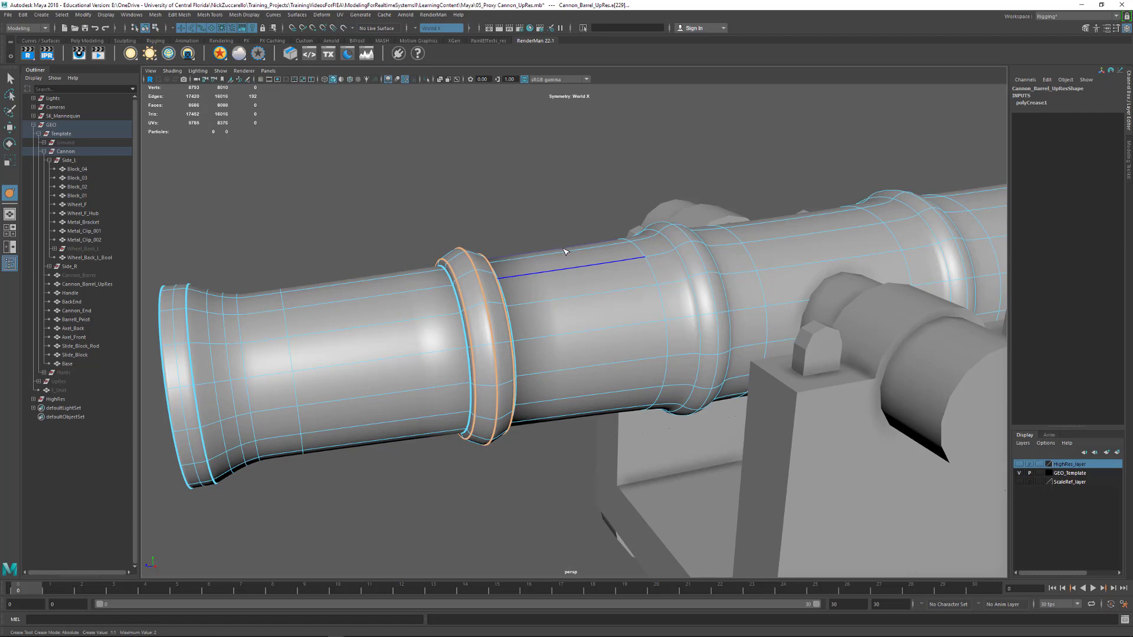
alt+drag(565, 252, 637, 255)
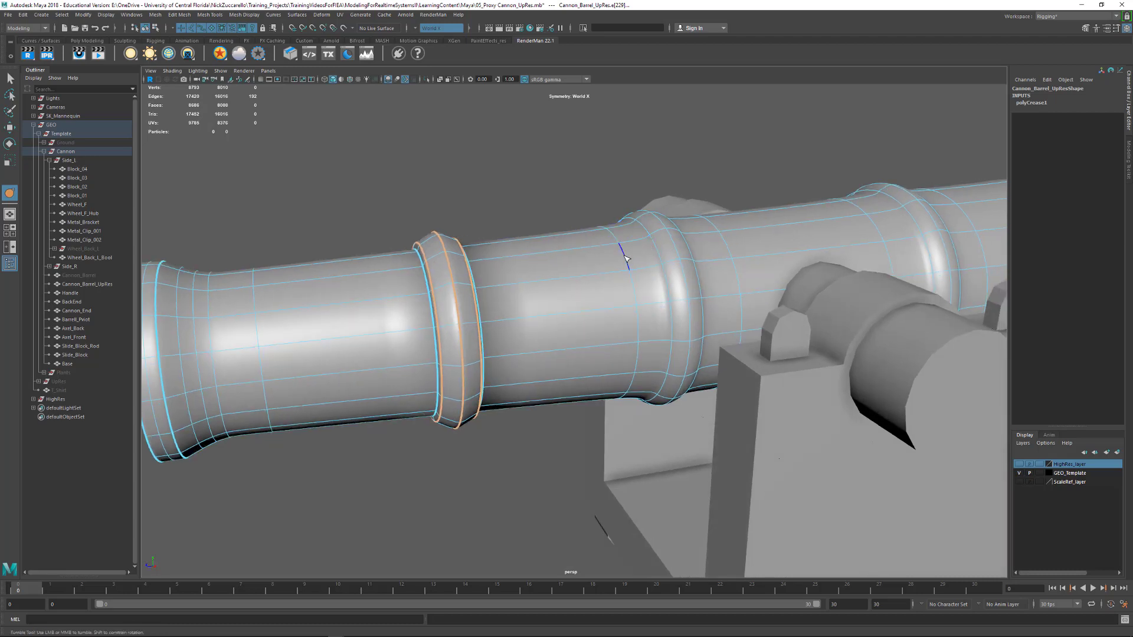
double_click(627, 258)
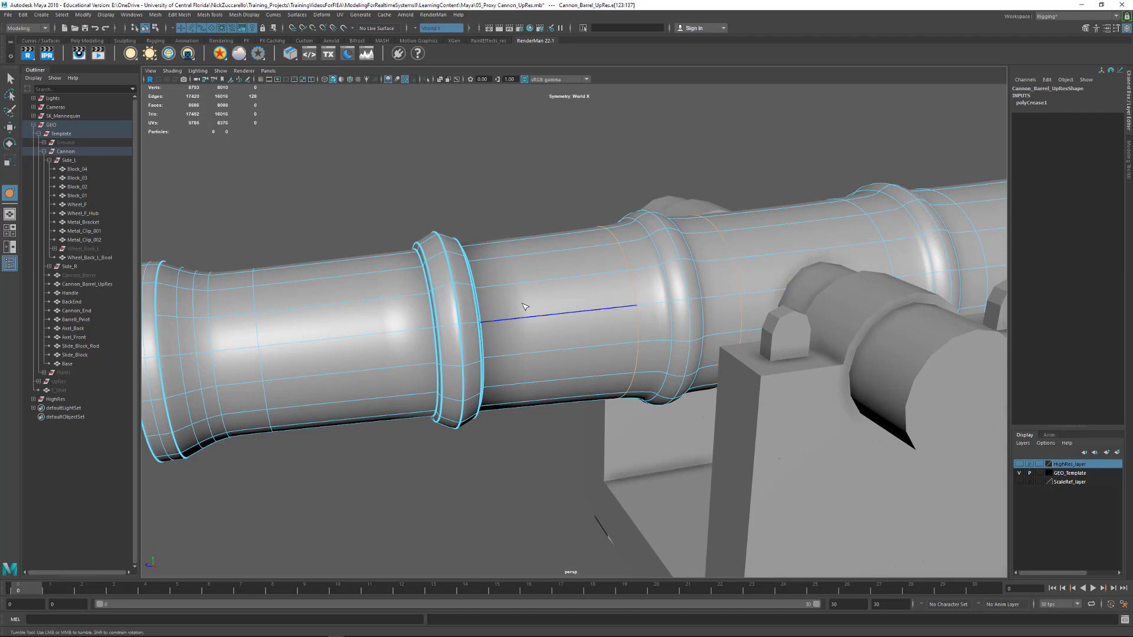
Undo the crease on the first ring's outer edge loops
key(ctrl+z)
key(ctrl+z)
key(ctrl+z)
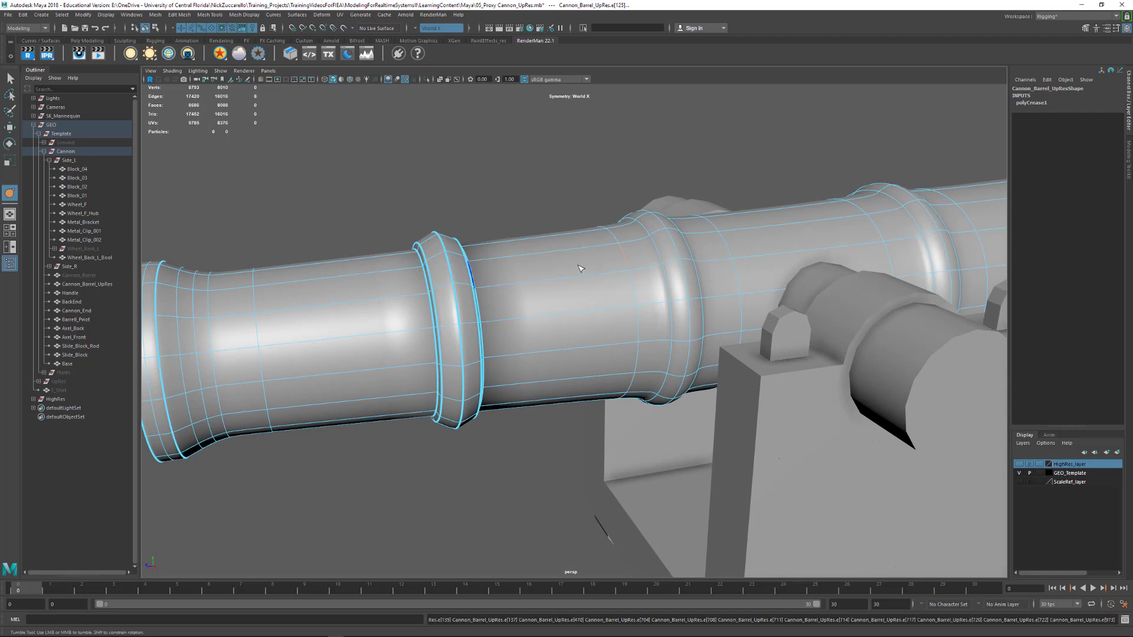
alt+drag(580, 269, 567, 295)
key(ctrl+z)
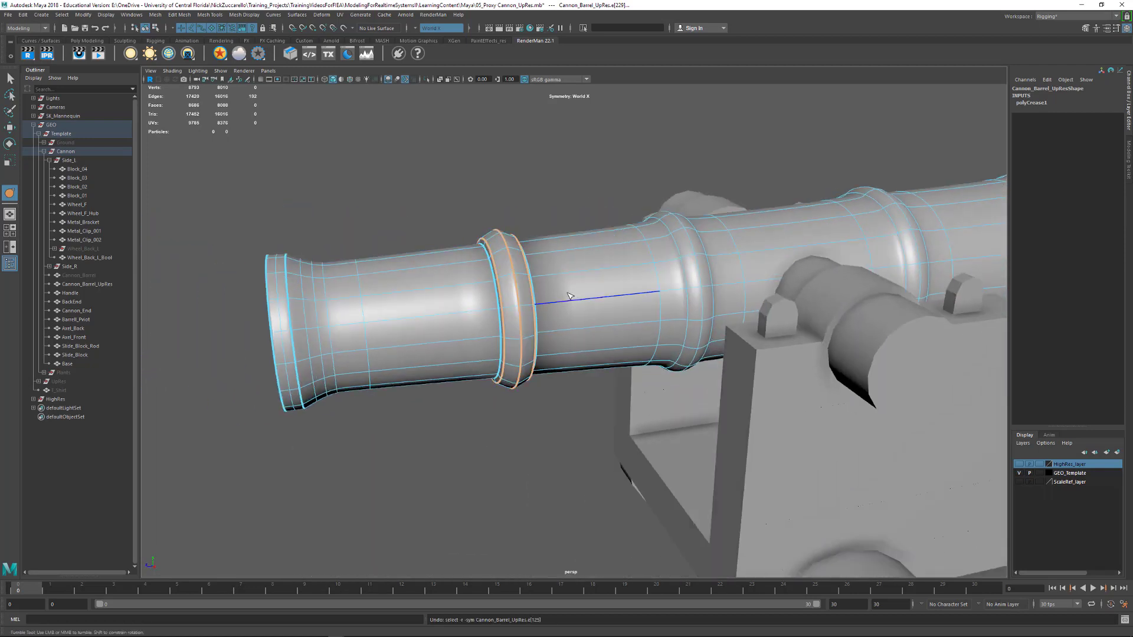
key(ctrl+z)
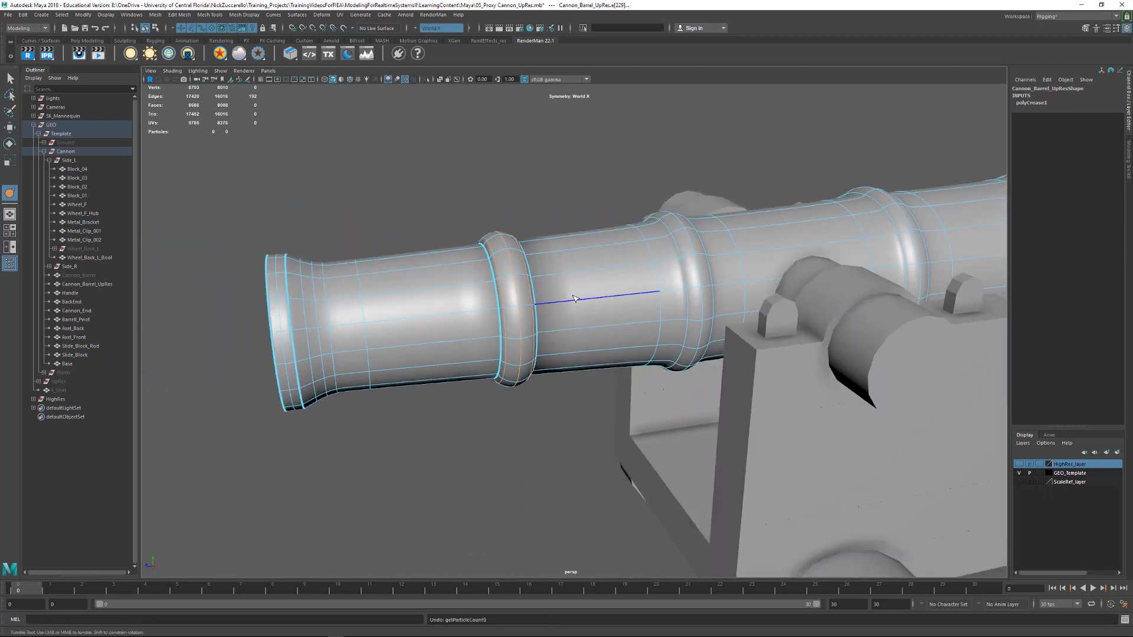
Crease the edge loops where the second and third raised rings meet the barrel
double_click(651, 252)
alt+drag(667, 253, 662, 255)
shift+click(643, 249)
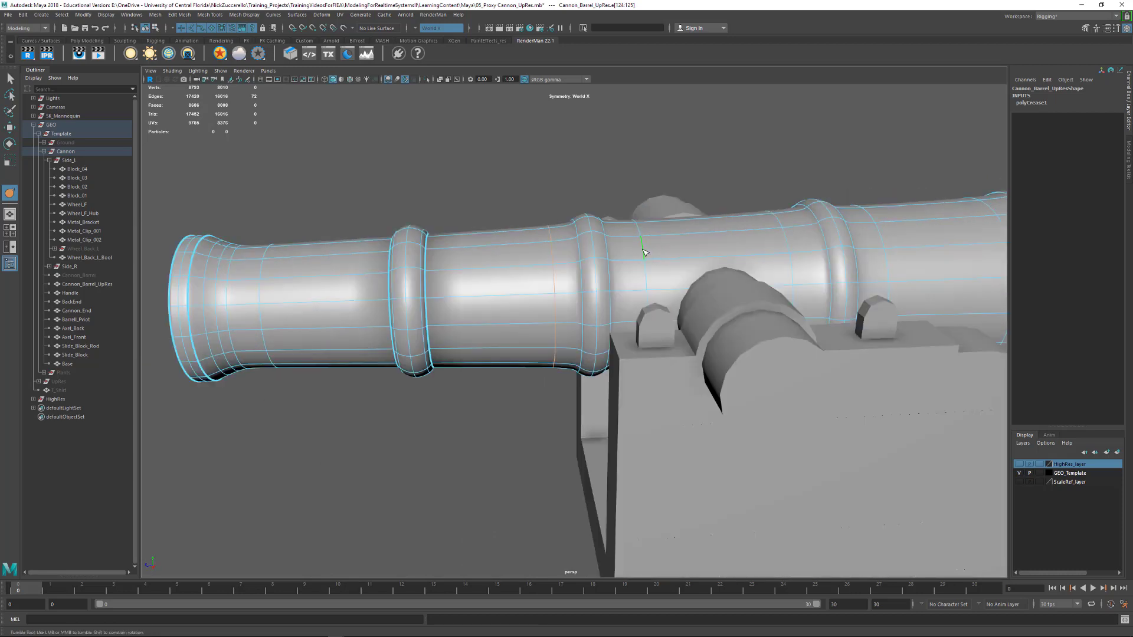
shift+double_click(790, 240)
middle_drag(611, 158, 847, 183)
alt+drag(732, 219, 594, 218)
alt+middle_drag(595, 218, 544, 217)
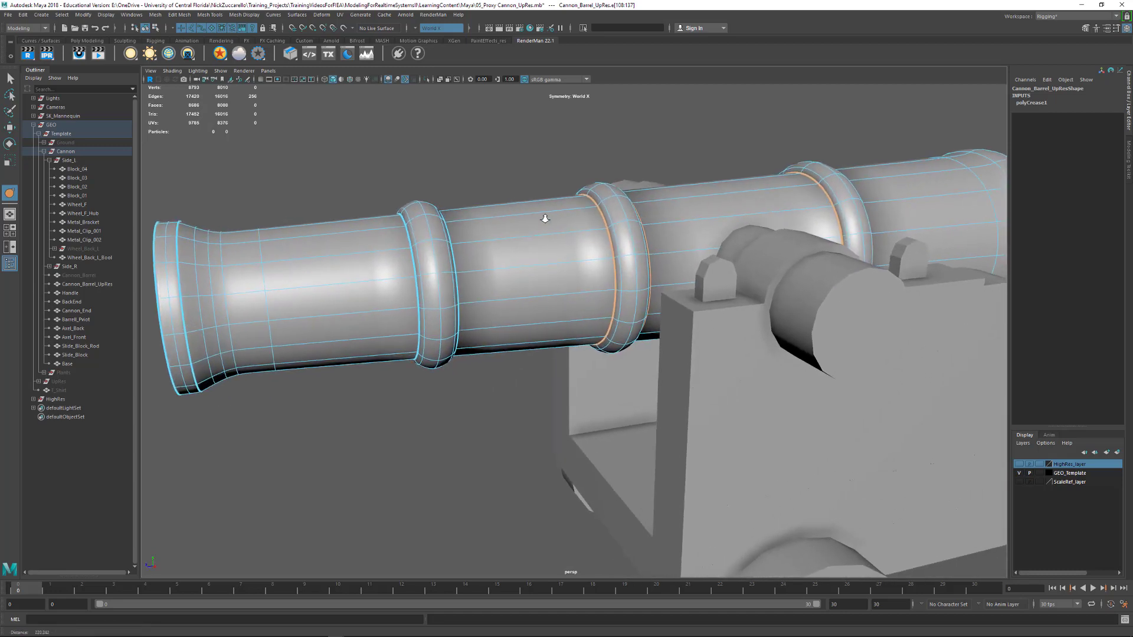
Select the outer edge loops of all three raised rings and crease them together
click(418, 266)
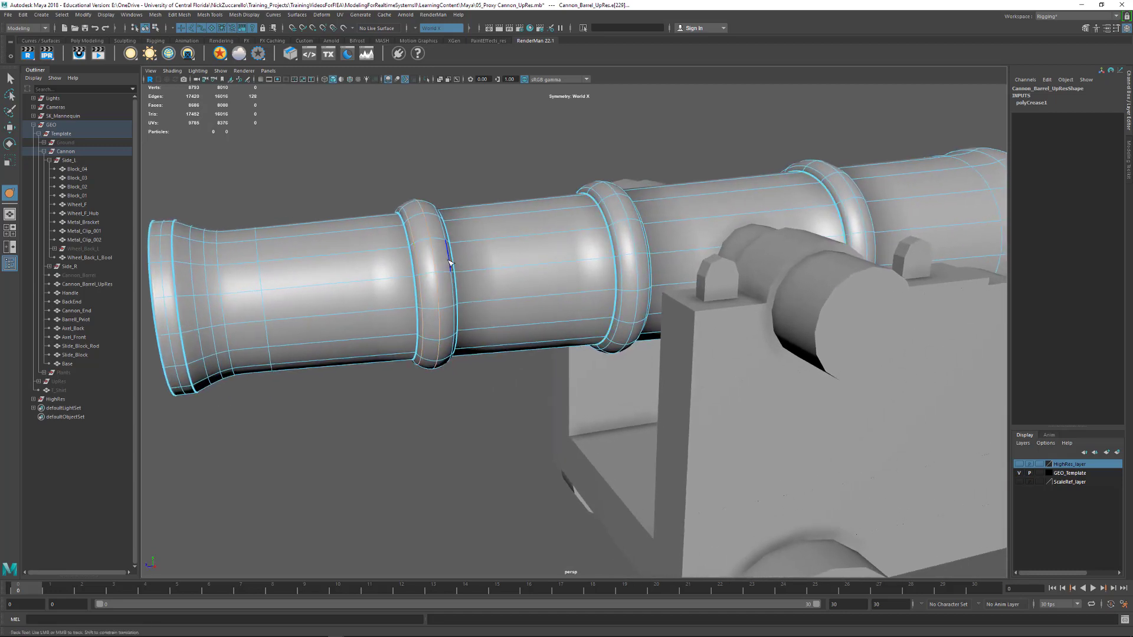
click(621, 245)
alt+drag(642, 238, 482, 266)
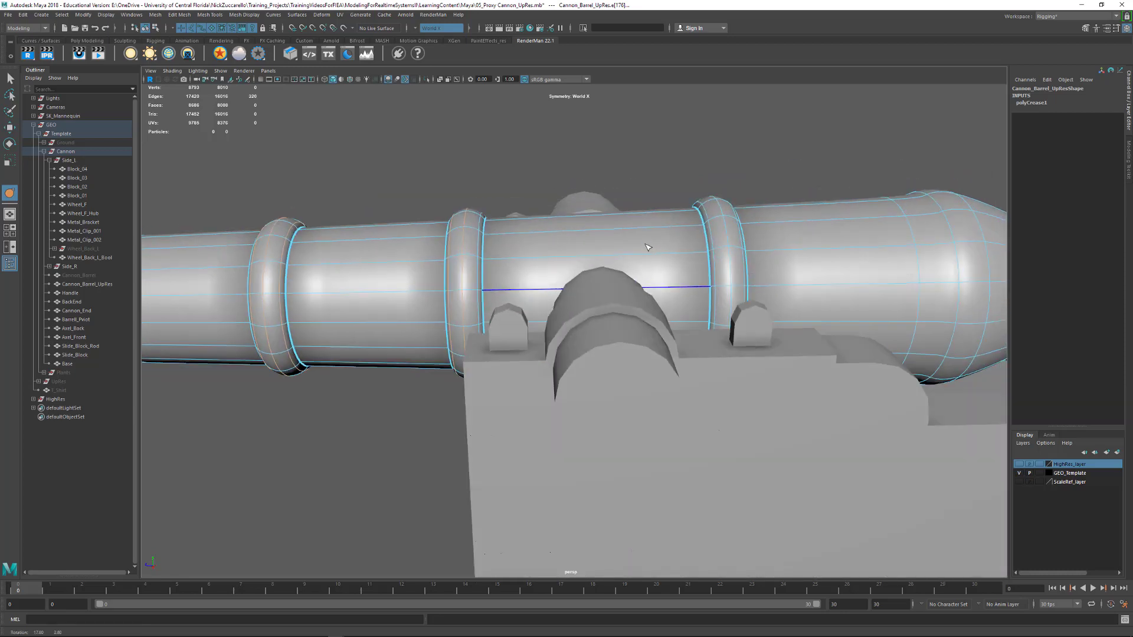
shift+double_click(477, 271)
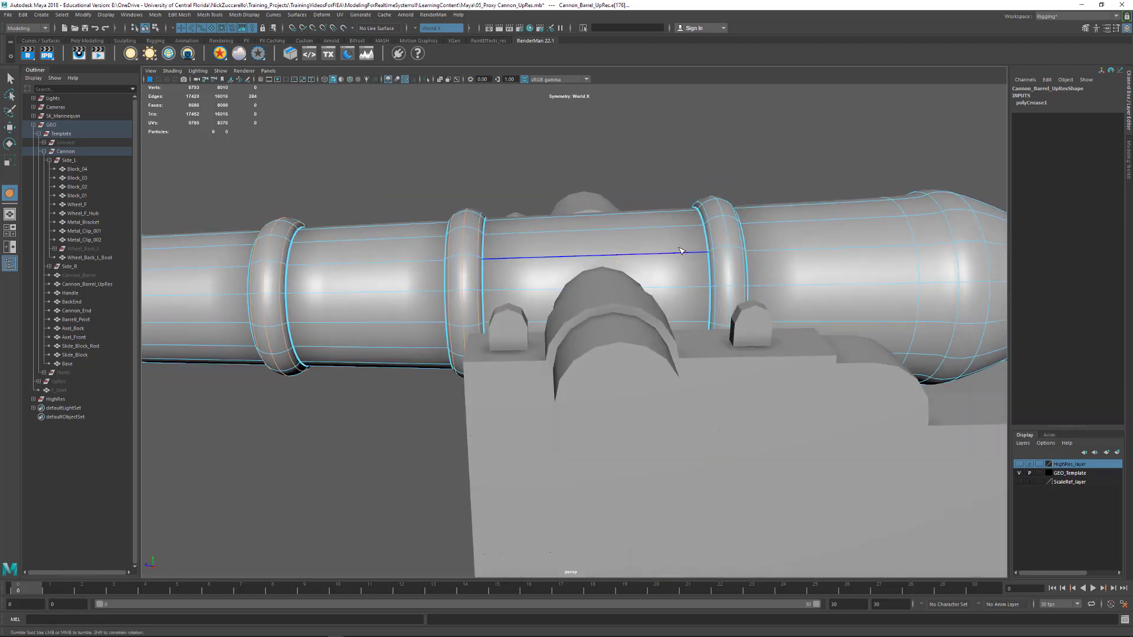
shift+double_click(714, 270)
shift+double_click(734, 270)
alt+drag(740, 267, 502, 247)
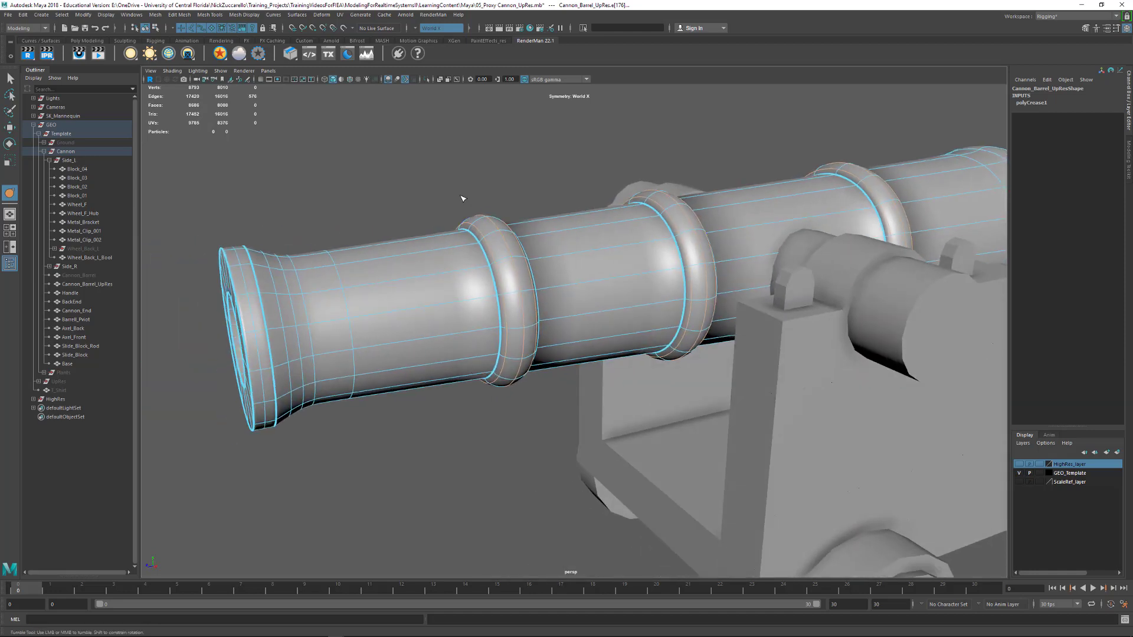
middle_drag(448, 198, 760, 215)
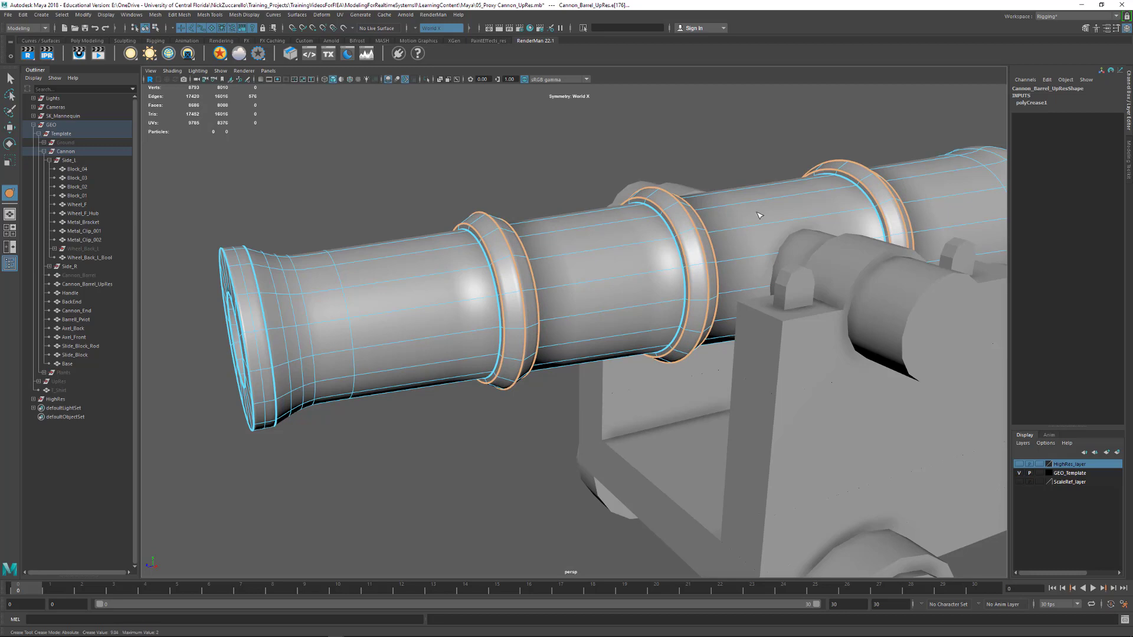
Fine-tune the crease amount on the outer loops of the three rings, then clear the selection
alt+right_drag(587, 218, 702, 243)
alt+middle_drag(600, 183, 632, 262)
middle_drag(564, 177, 840, 195)
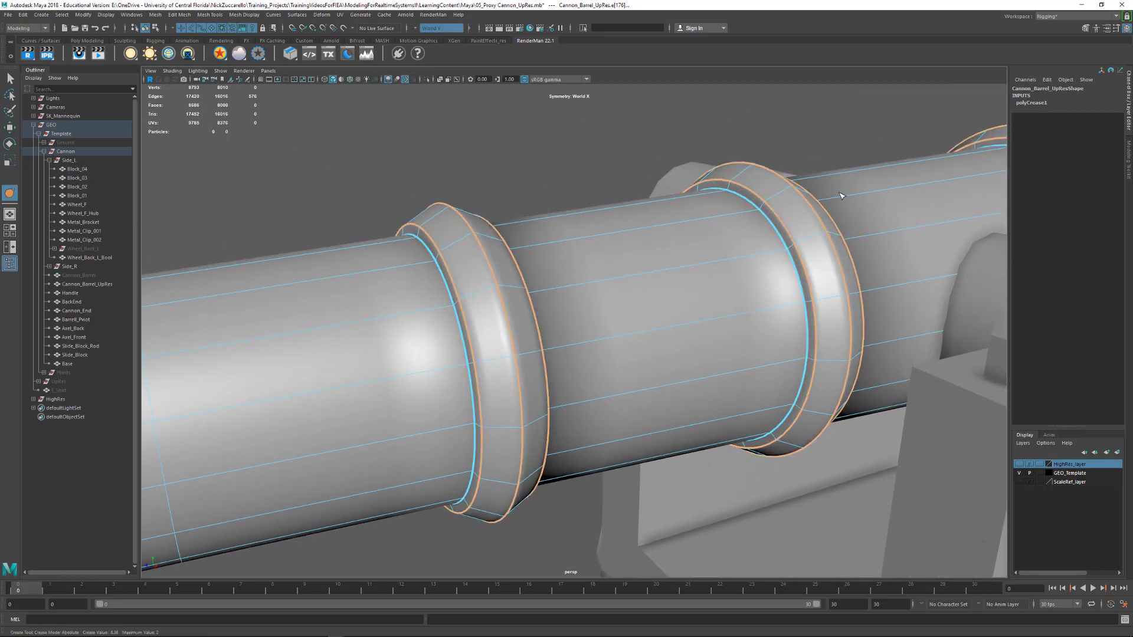
middle_drag(652, 175, 614, 181)
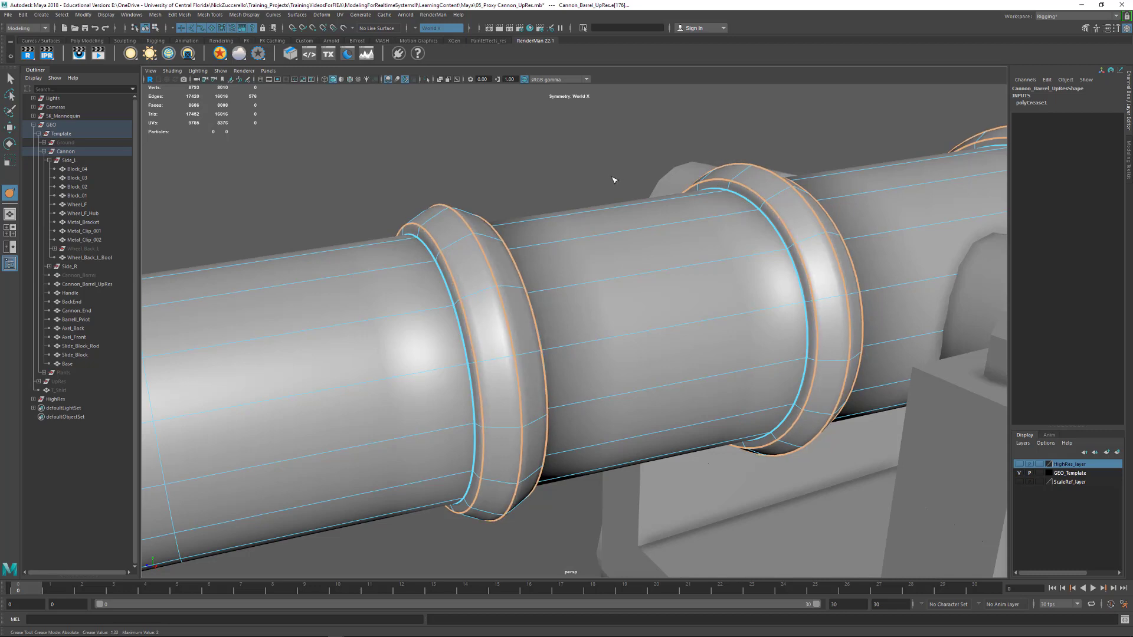
click(584, 180)
alt+right_drag(583, 181, 497, 184)
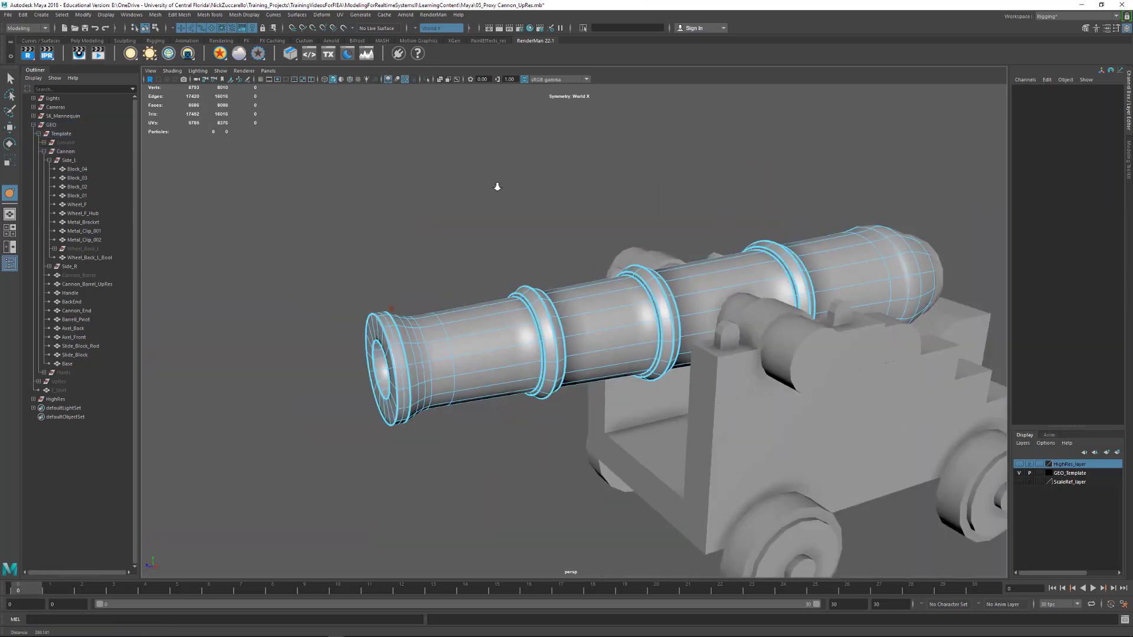
Crease the edge loops at the front of the barrel's swell near the breech
alt+drag(496, 184, 604, 243)
alt+middle_drag(604, 243, 465, 225)
alt+right_drag(466, 225, 505, 244)
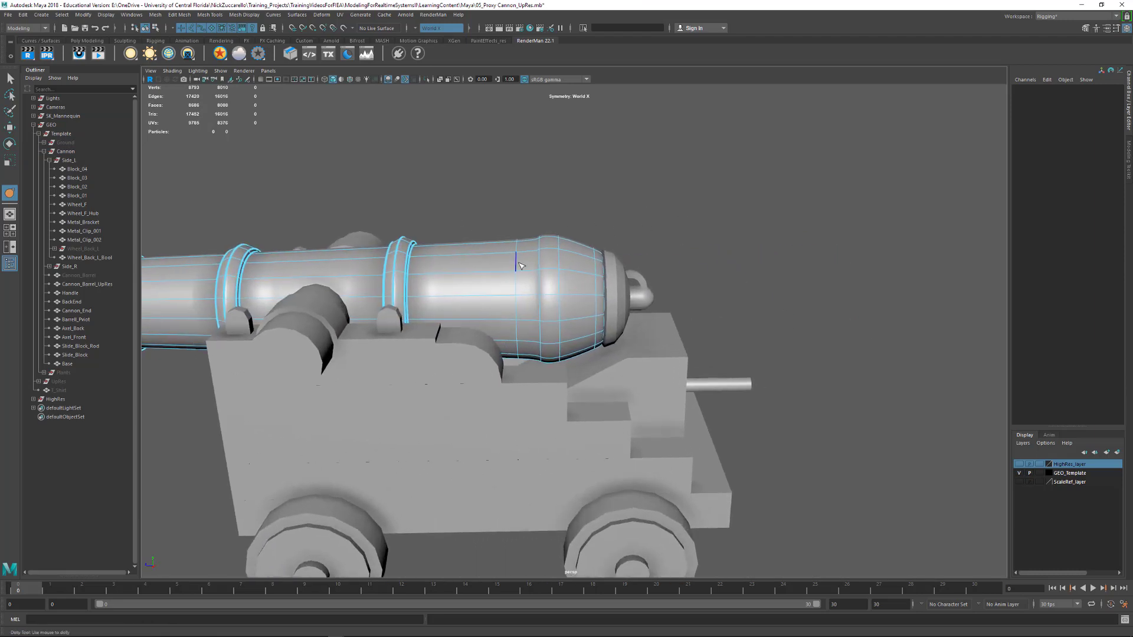
double_click(518, 263)
middle_drag(489, 200, 792, 238)
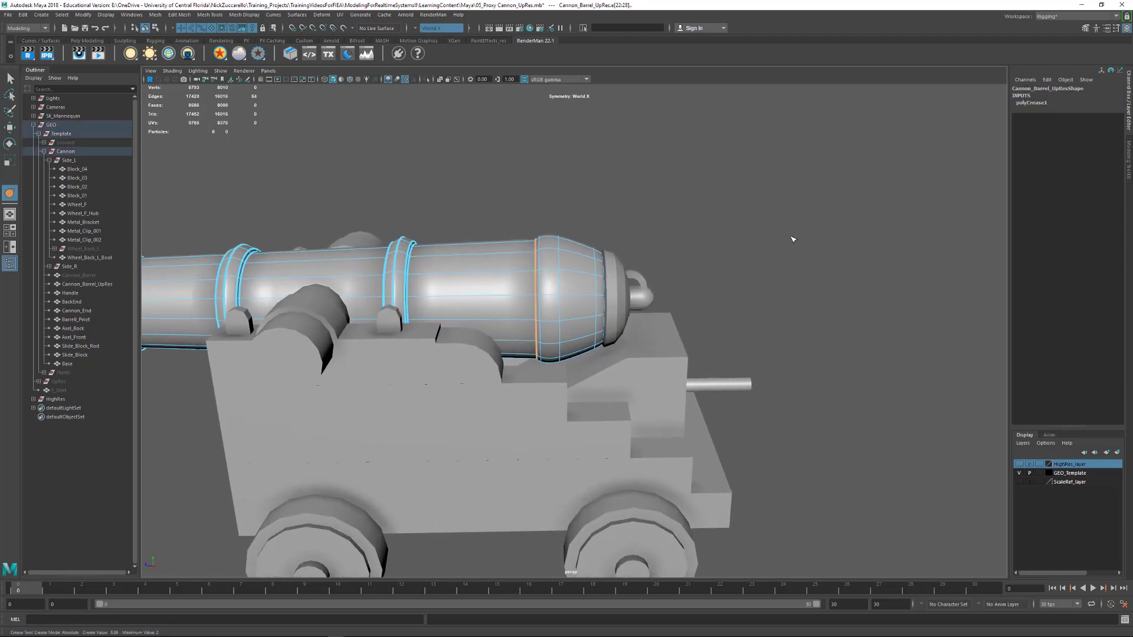
click(541, 266)
double_click(541, 266)
alt+drag(840, 256, 691, 260)
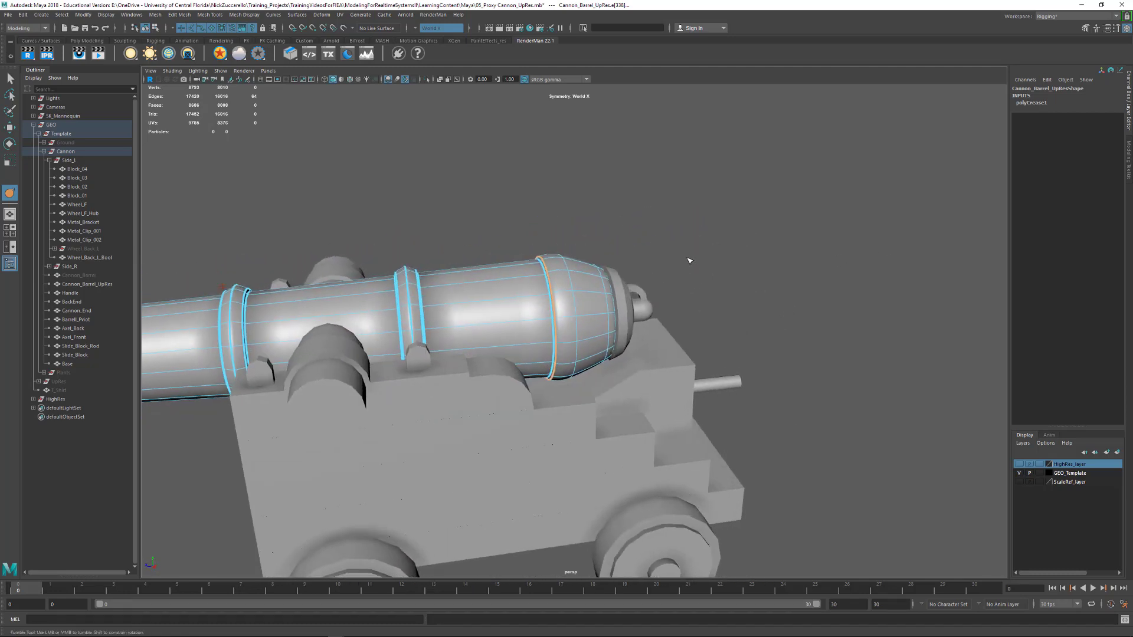
Crease the edge loops at the barrel's rear end, next to the end cap
alt+right_drag(576, 266, 667, 294)
alt+drag(667, 293, 643, 293)
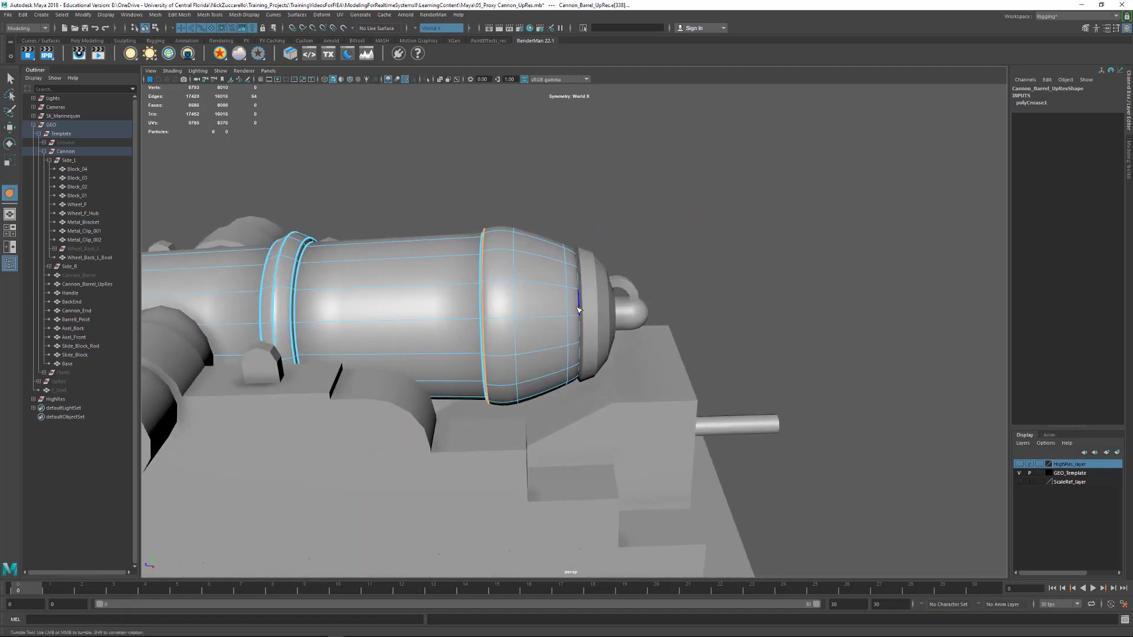
double_click(579, 309)
middle_drag(667, 298, 1033, 308)
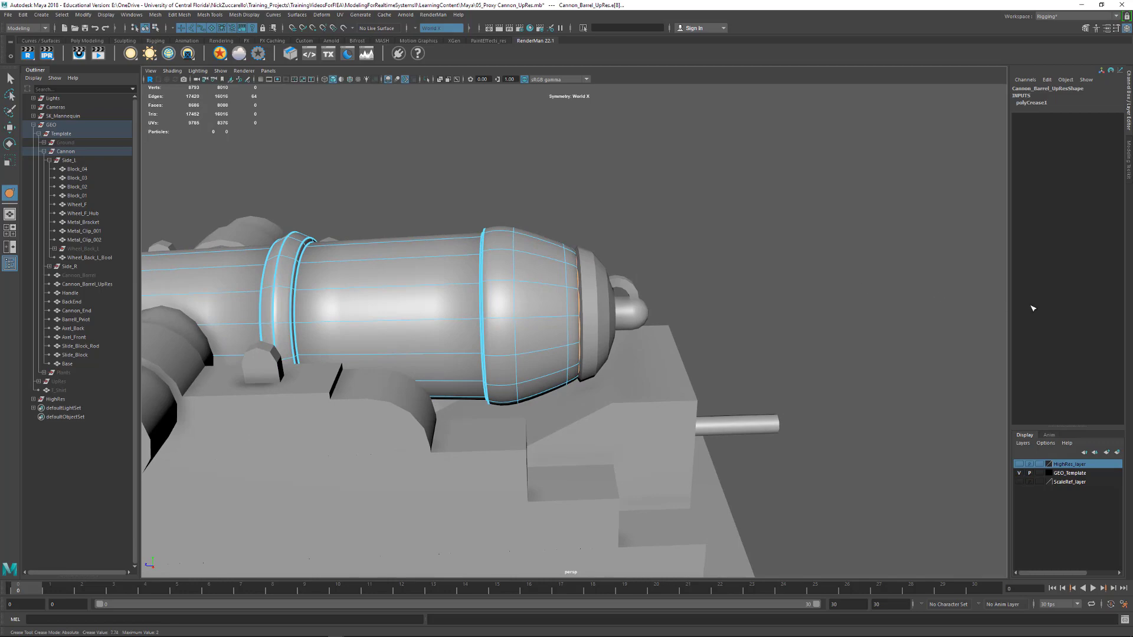
double_click(574, 307)
middle_drag(573, 307, 895, 289)
alt+right_drag(844, 283, 834, 283)
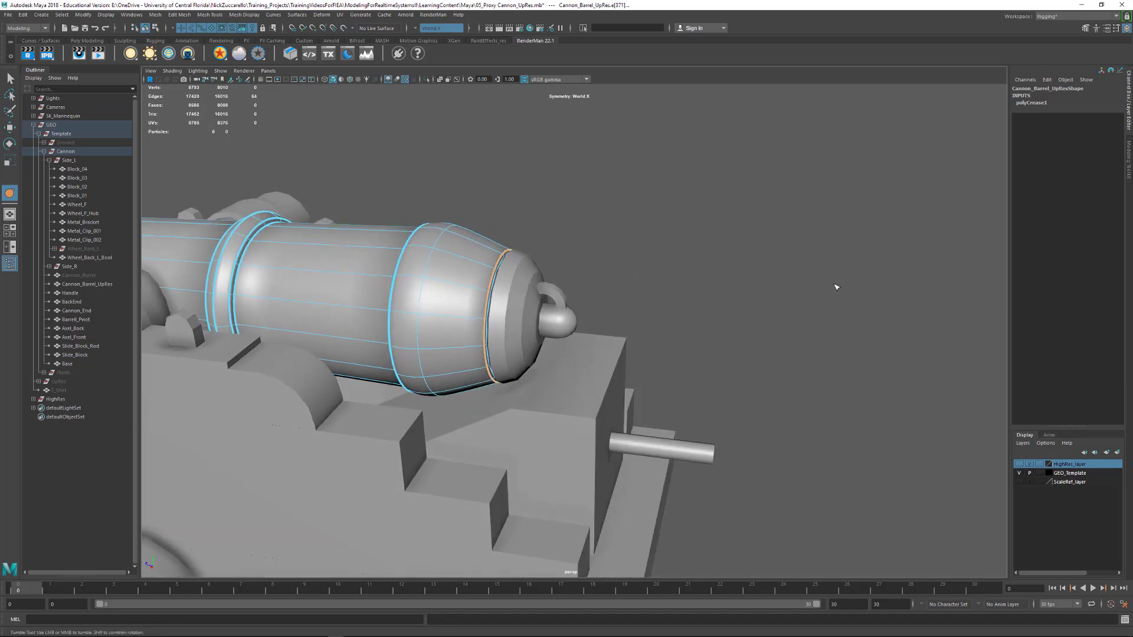
Select the edge loop inside the barrel's bore
alt+drag(835, 283, 618, 283)
alt+drag(613, 336, 630, 329)
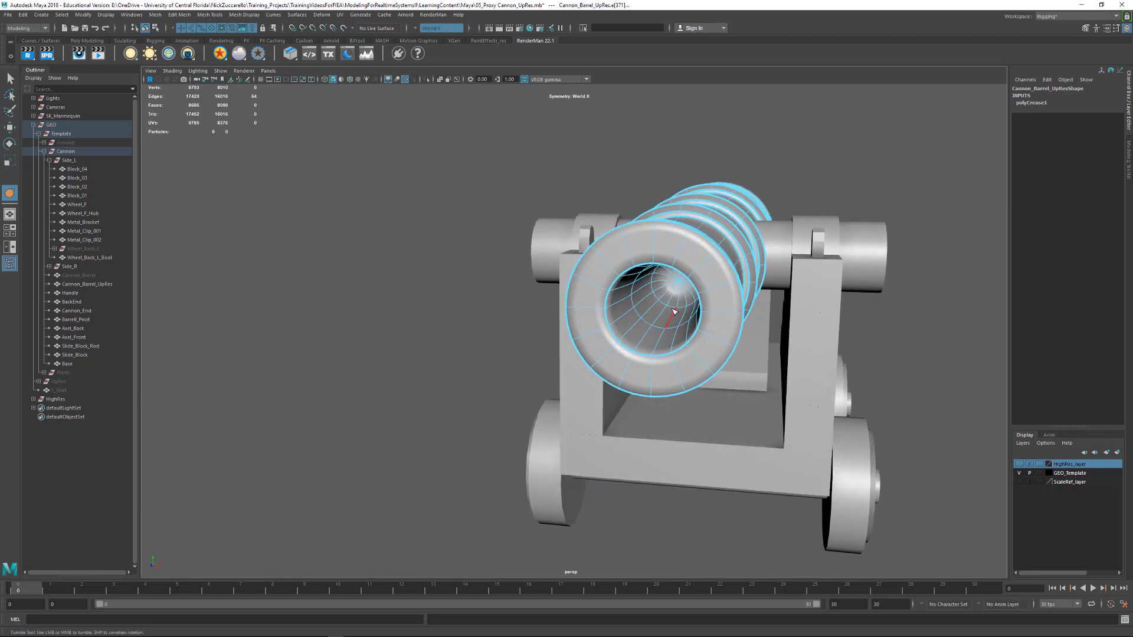
alt+drag(990, 295, 891, 287)
alt+right_drag(891, 287, 710, 264)
alt+drag(711, 264, 687, 290)
alt+right_drag(686, 290, 667, 315)
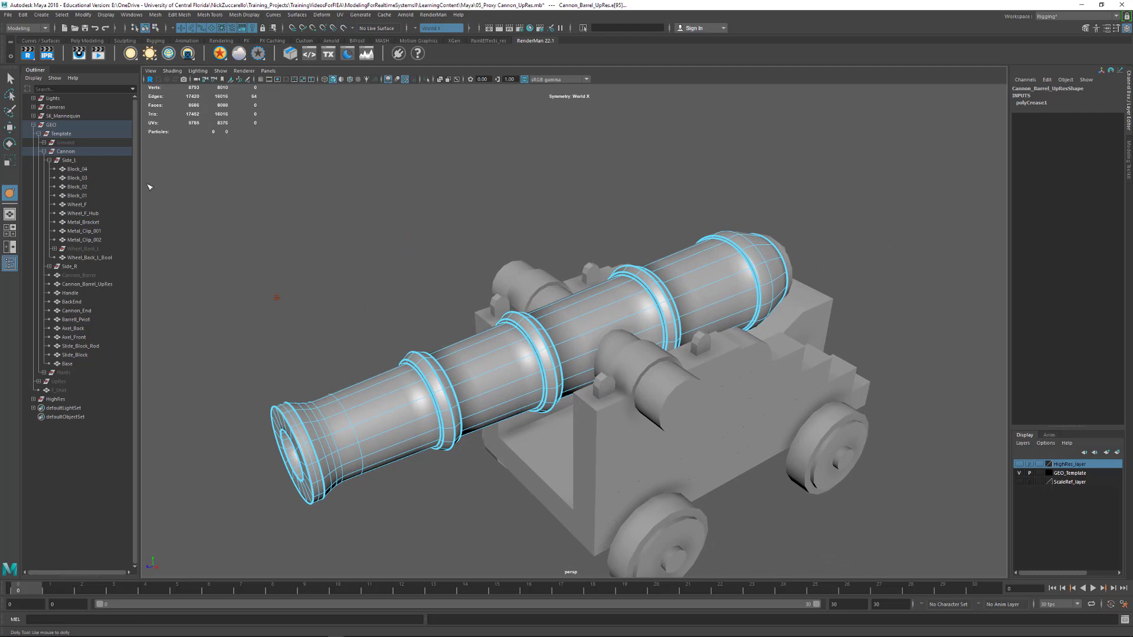
Leave the Crease tool, return to object selection and delete the construction history of Cannon_Barrel_UpRes
click(9, 78)
alt+drag(299, 241, 345, 248)
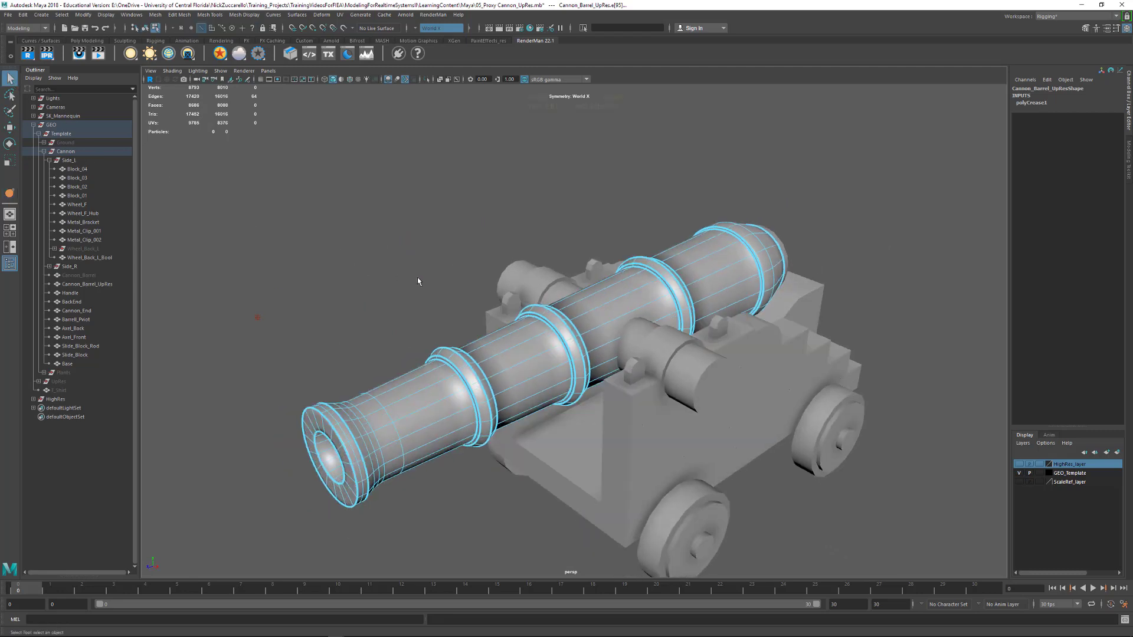
key(F8)
key(F8)
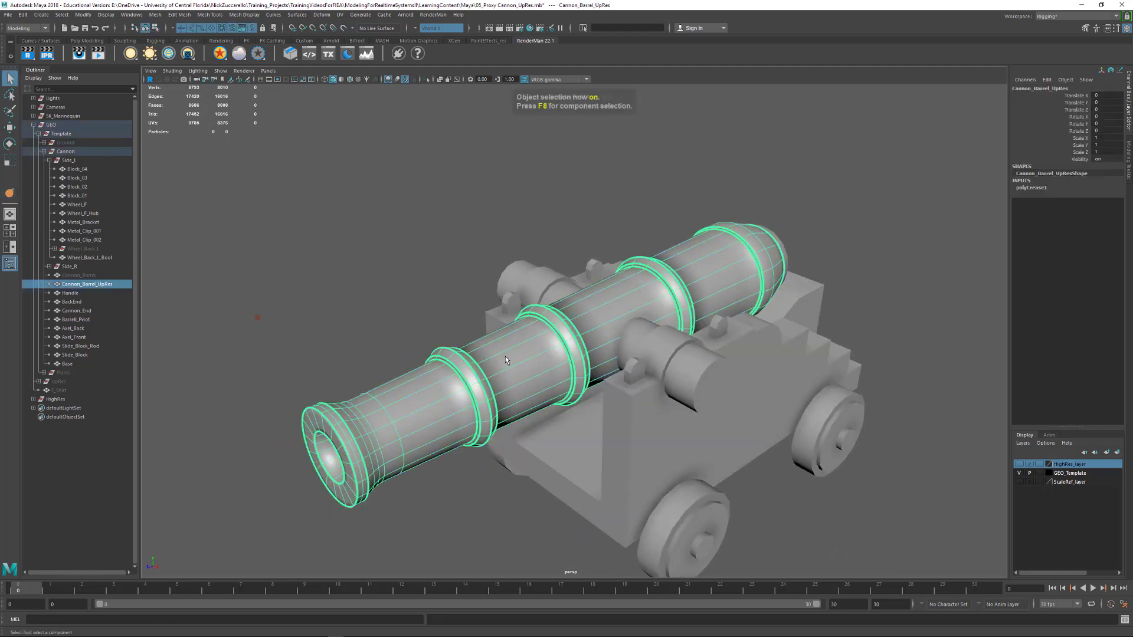
alt+drag(505, 353, 572, 314)
click(422, 225)
click(519, 270)
key(alt+shift+d)
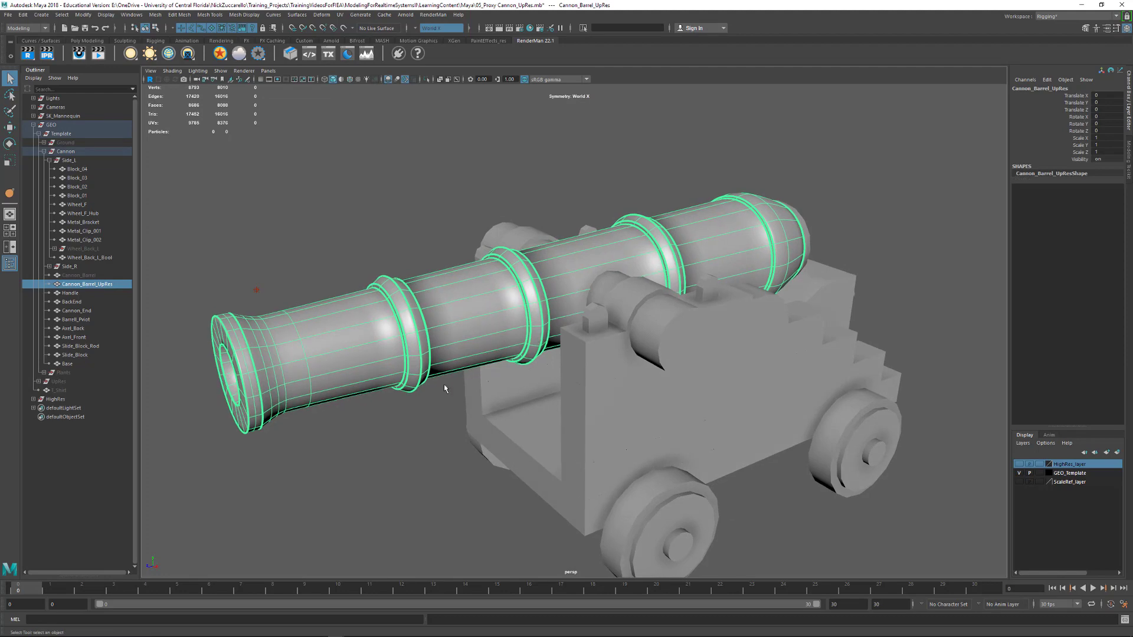
Convert the smooth mesh preview of Cannon_Barrel_UpRes to polygons
alt+drag(393, 414, 575, 322)
click(442, 418)
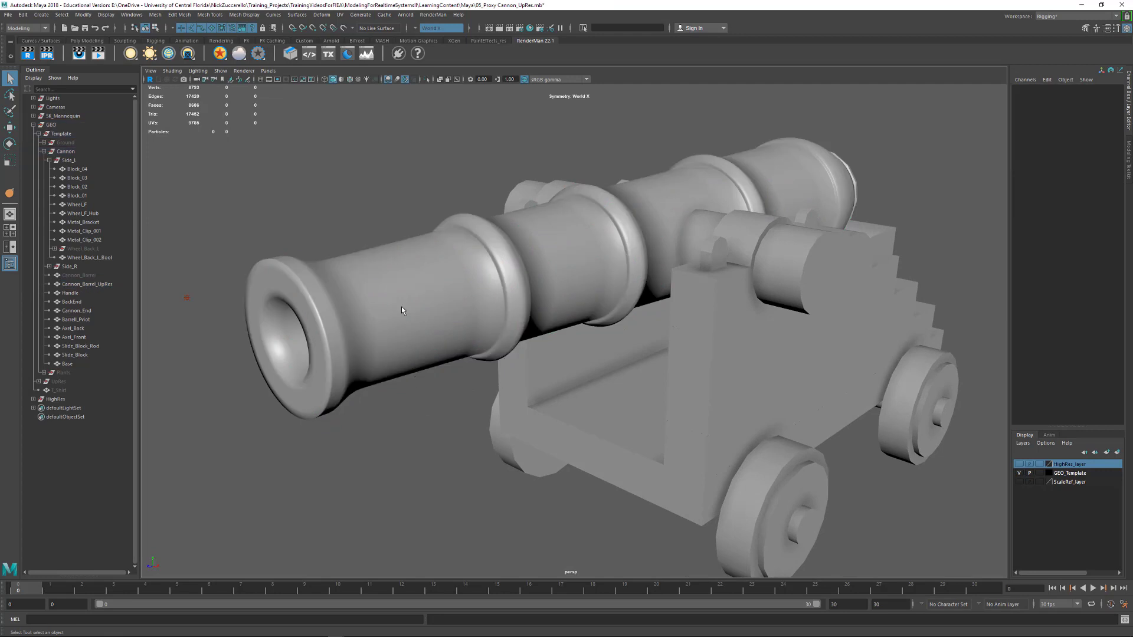
click(451, 312)
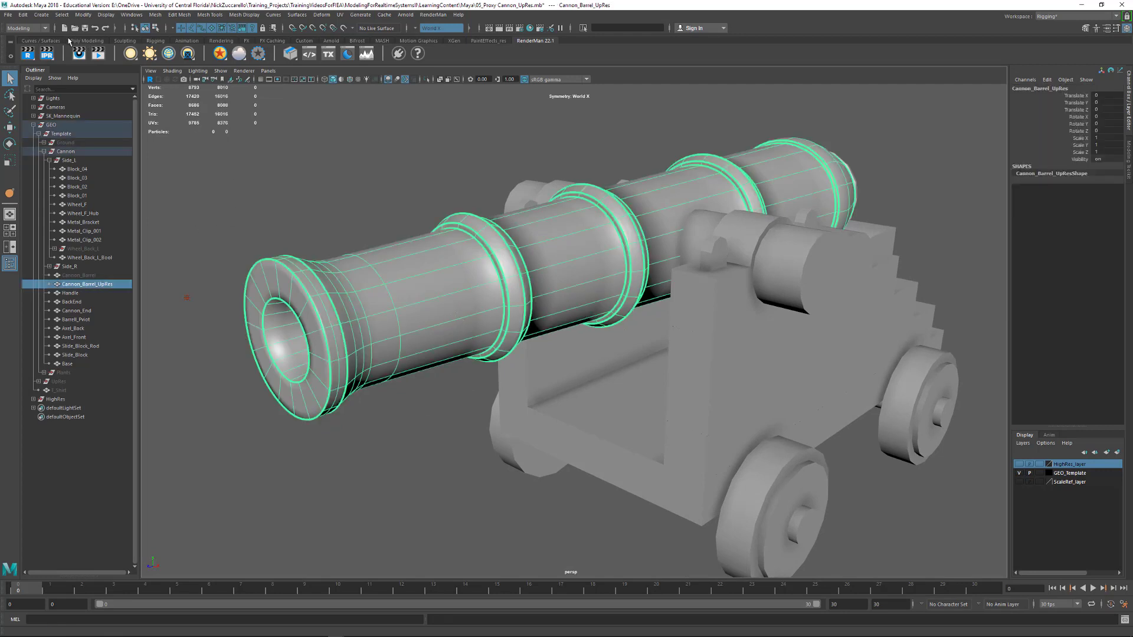
click(86, 16)
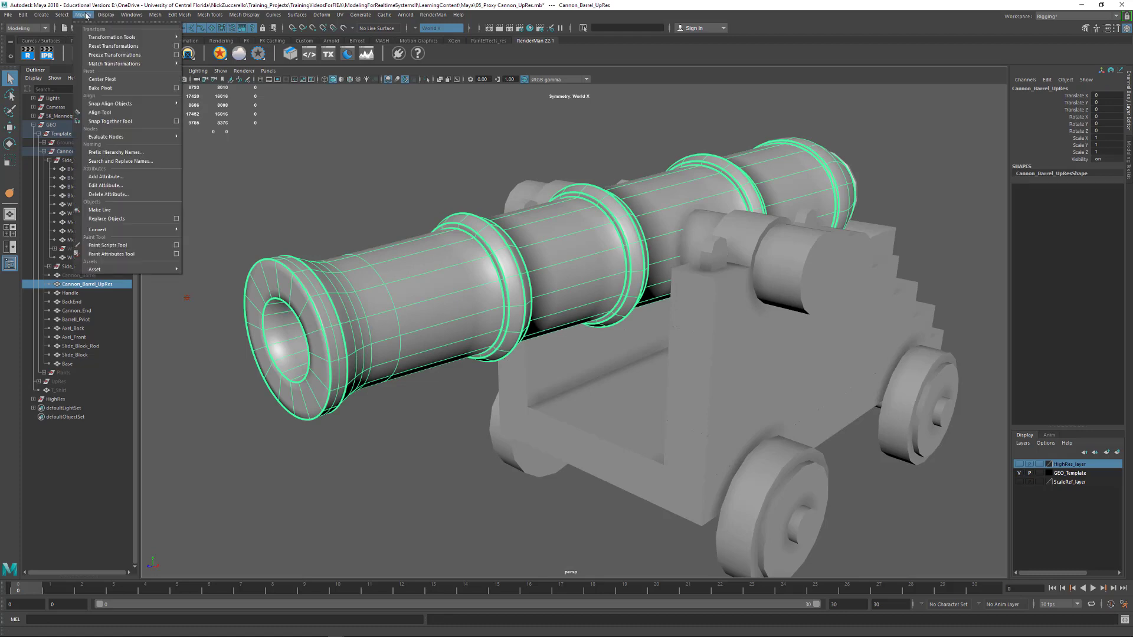
mouse_move(145, 229)
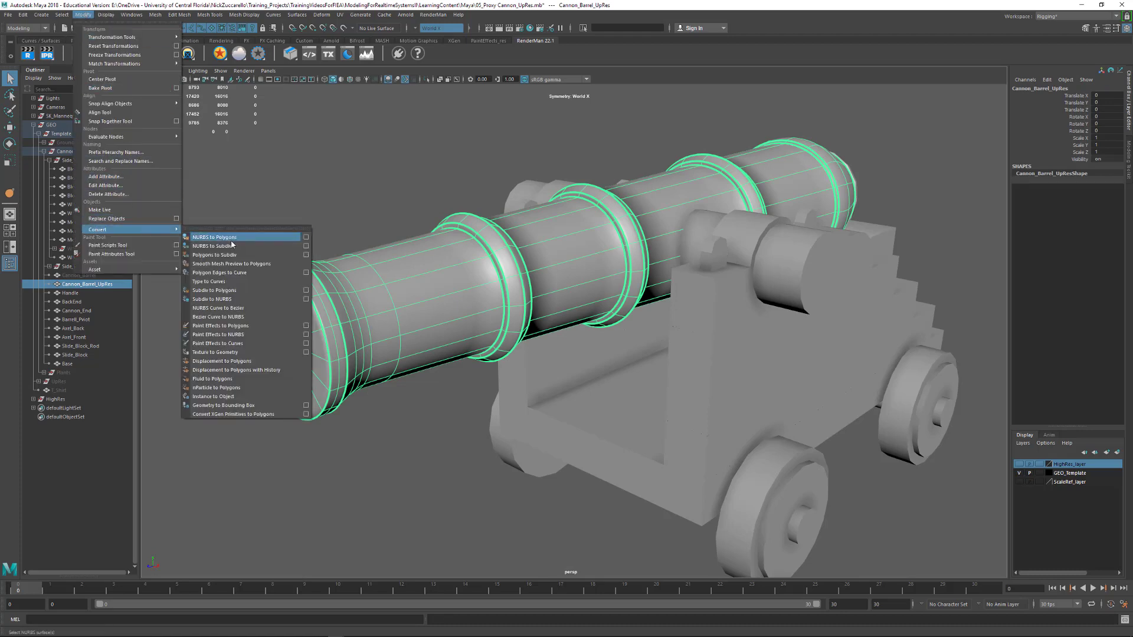
click(259, 267)
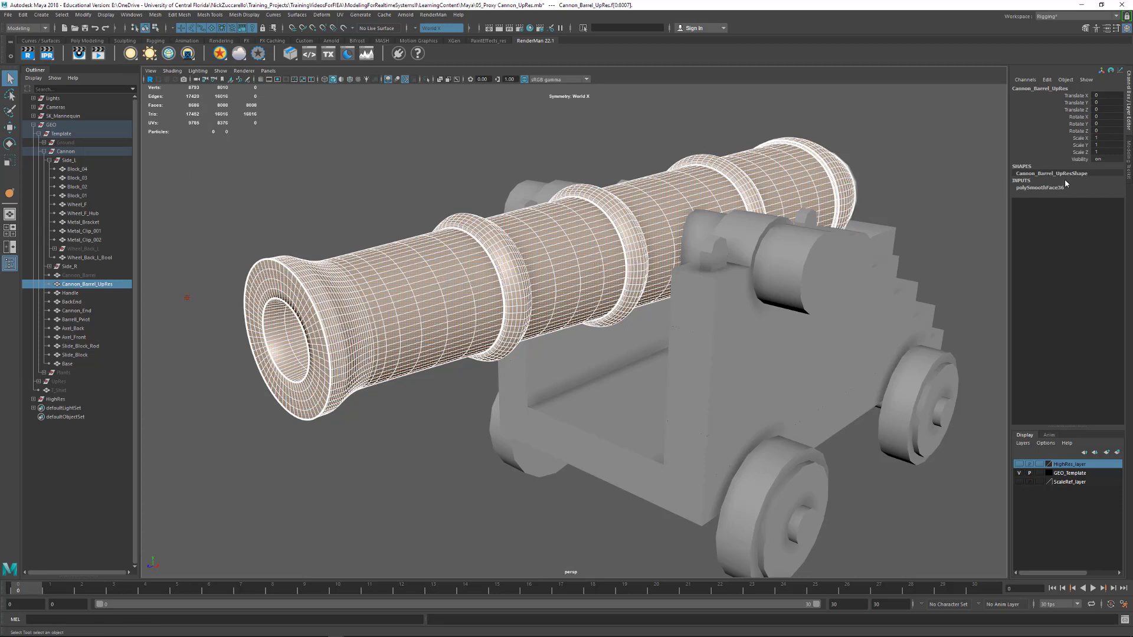
Open the polySmoothFace input of Cannon_Barrel_UpRes and set its Divisions to 1
click(1128, 30)
click(1128, 30)
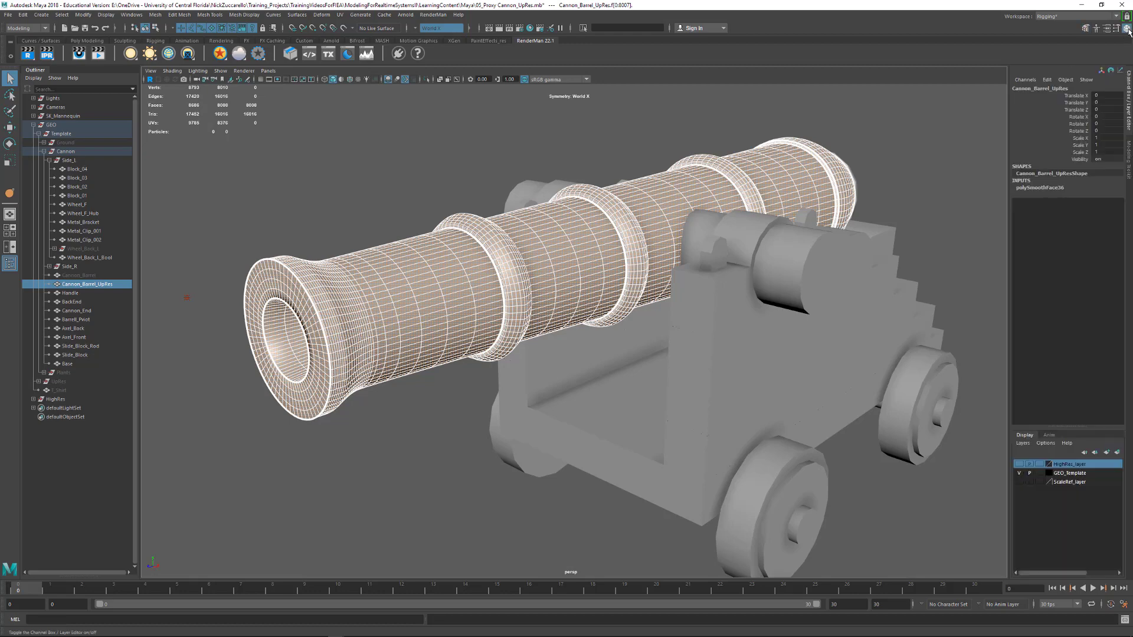
click(1044, 189)
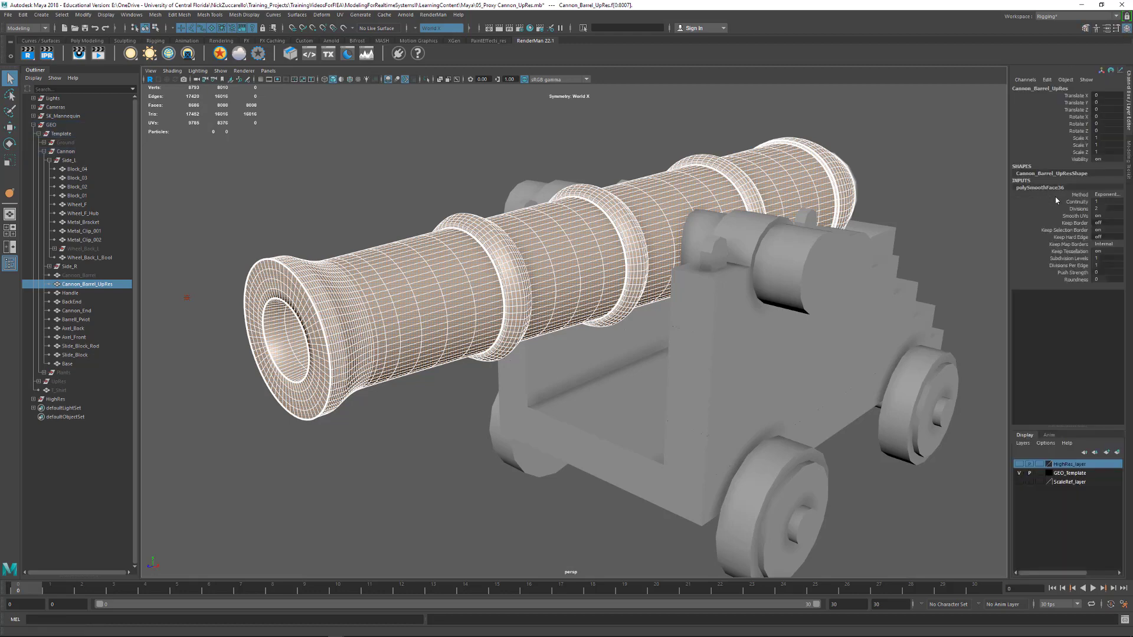
double_click(1104, 209)
text(1)
key(Return)
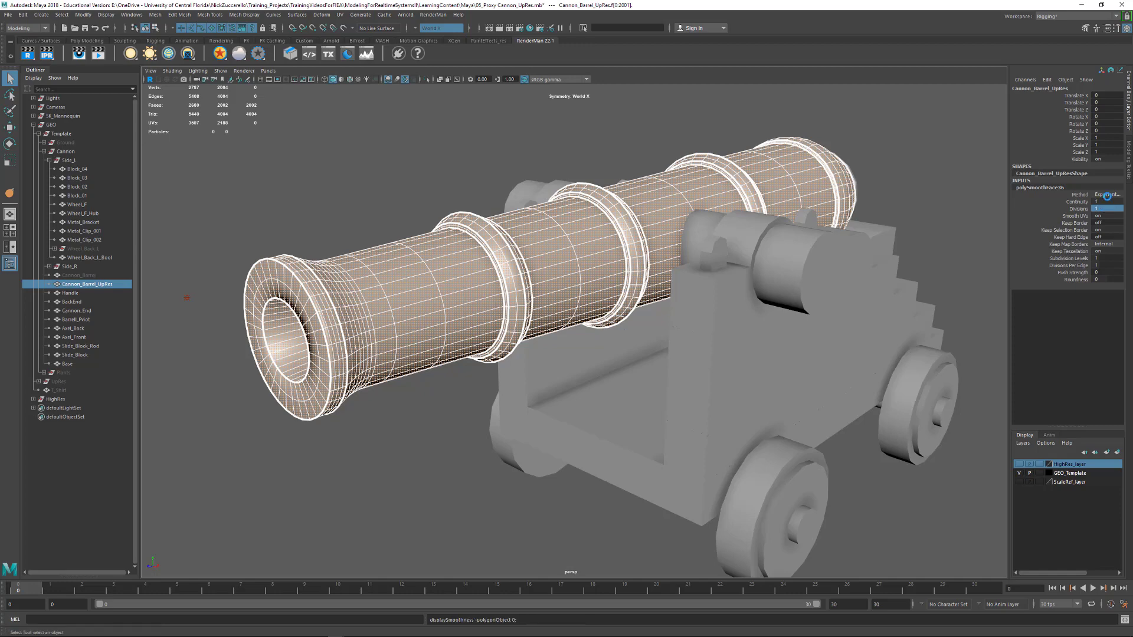
Set the polySmoothFace Divisions to 0 to compare with the unsmoothed mesh
double_click(1112, 207)
text(0)
key(Return)
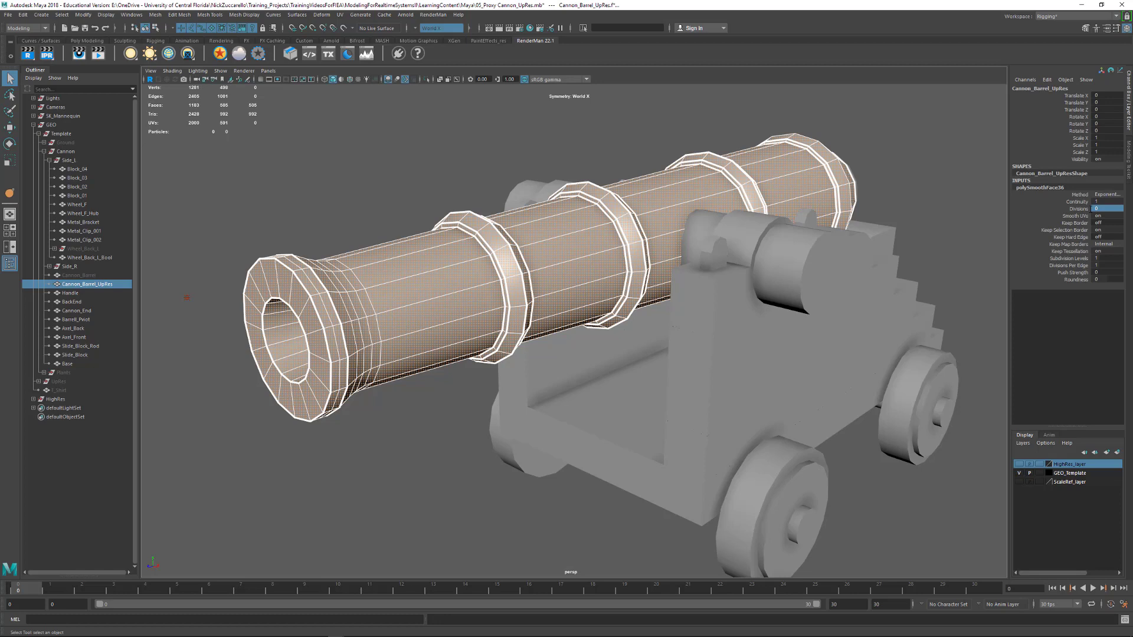
key(1)
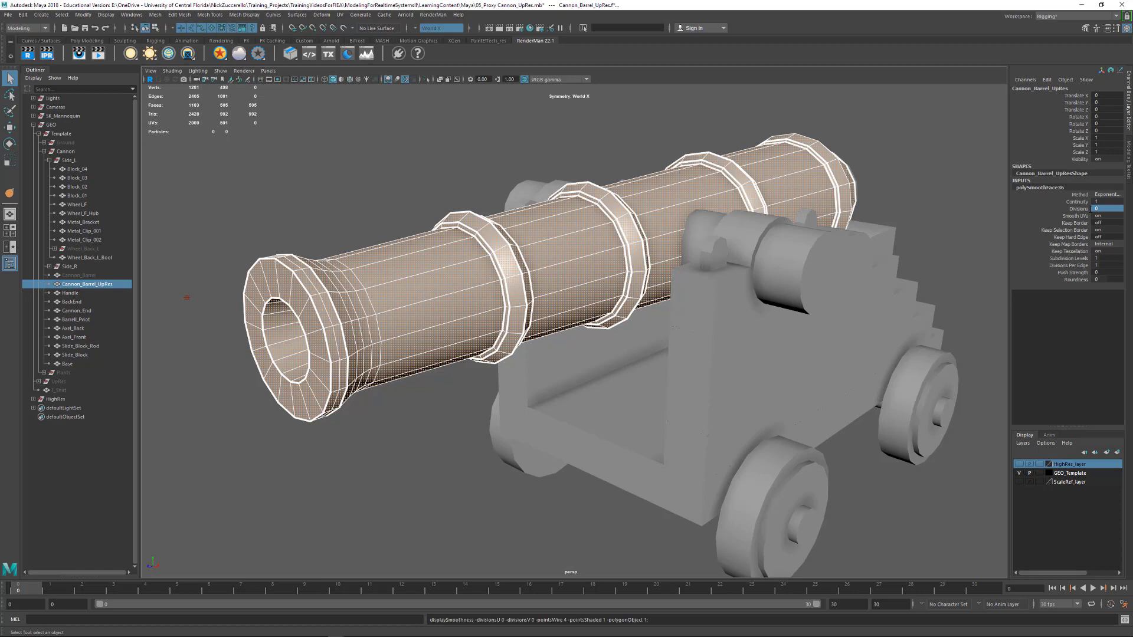
Restore the smoothing on the barrel by setting Divisions to 1
double_click(1107, 209)
text(1)
key(Return)
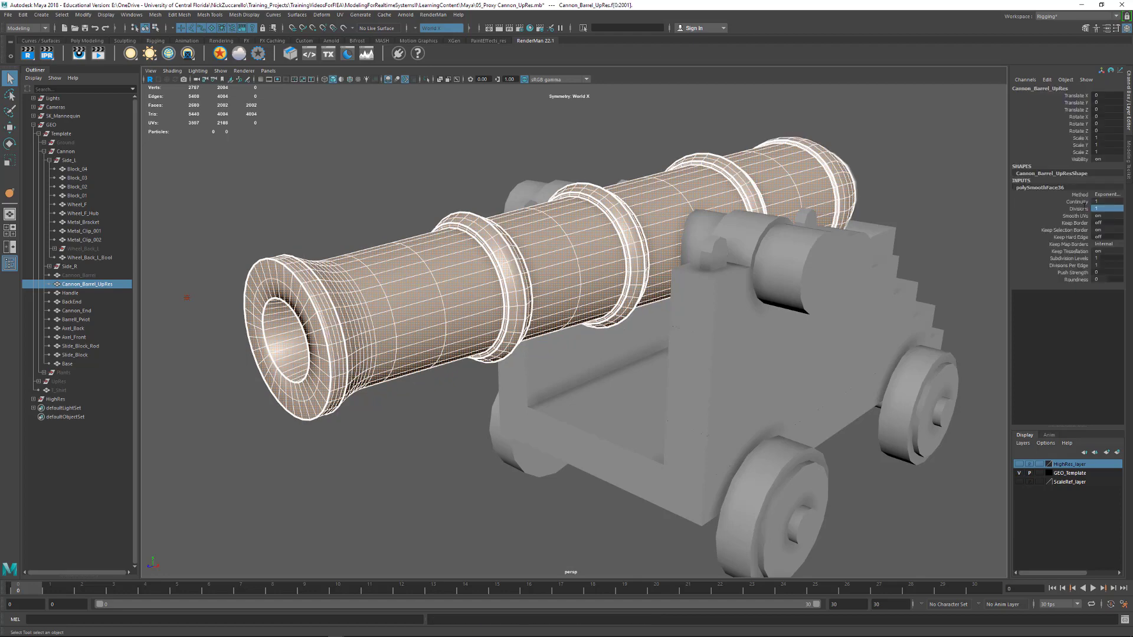
Duplicate the smoothed Cannon_Barrel_UpRes mesh and rename the copy Cannon_Barrel_UpRes_02
alt+drag(424, 382, 378, 358)
click(376, 391)
click(475, 299)
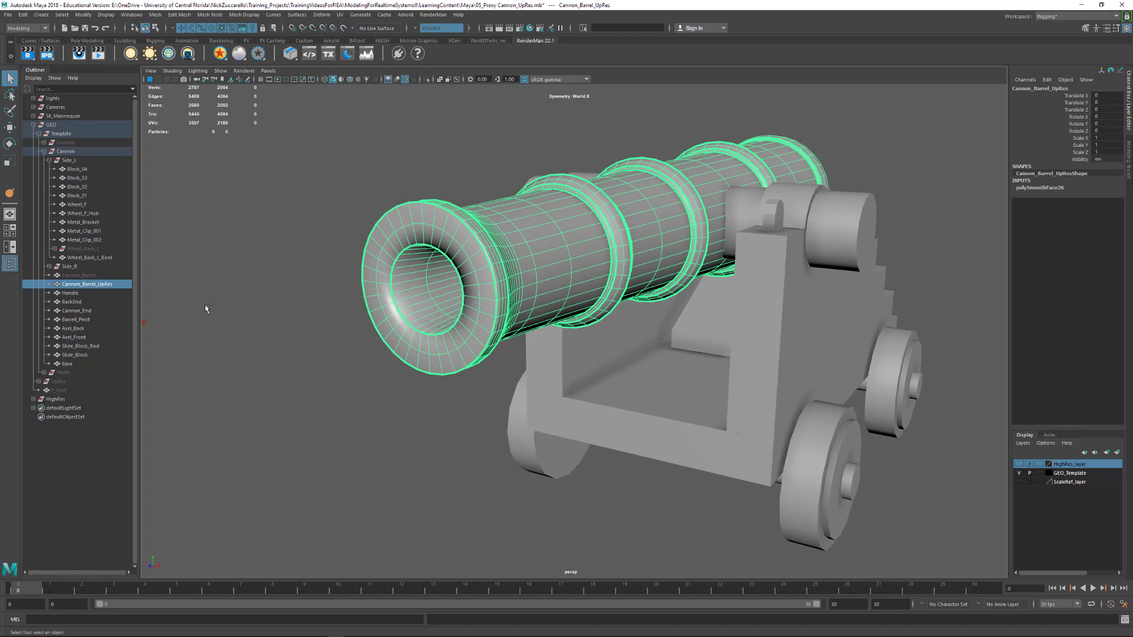
key(ctrl+d)
middle_drag(103, 373, 117, 292)
double_click(113, 293)
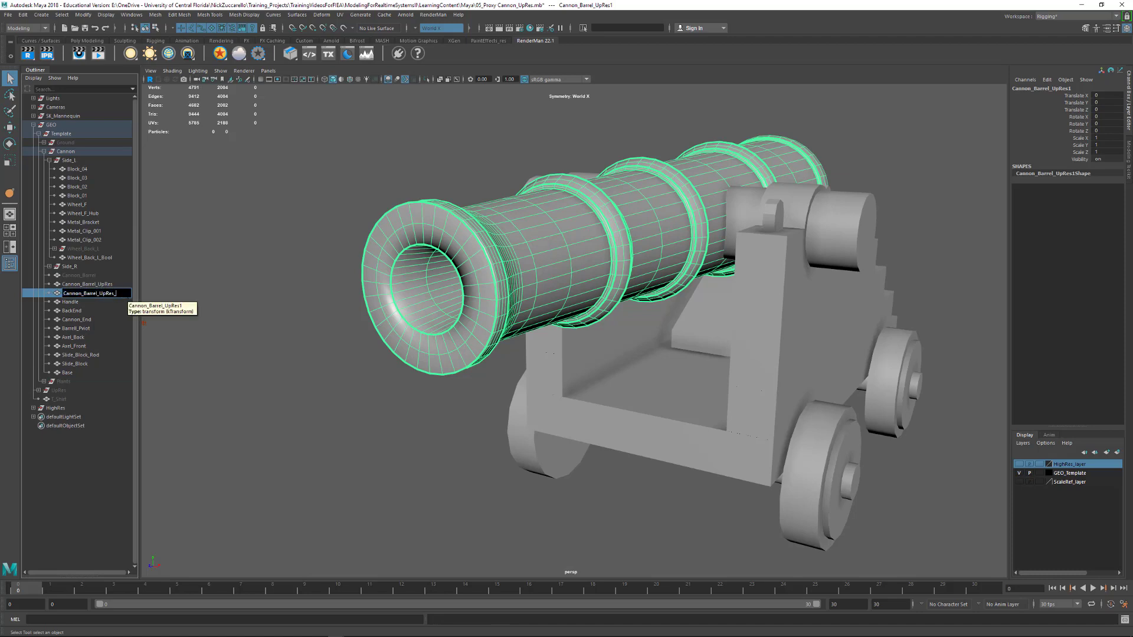
text(_02)
key(Return)
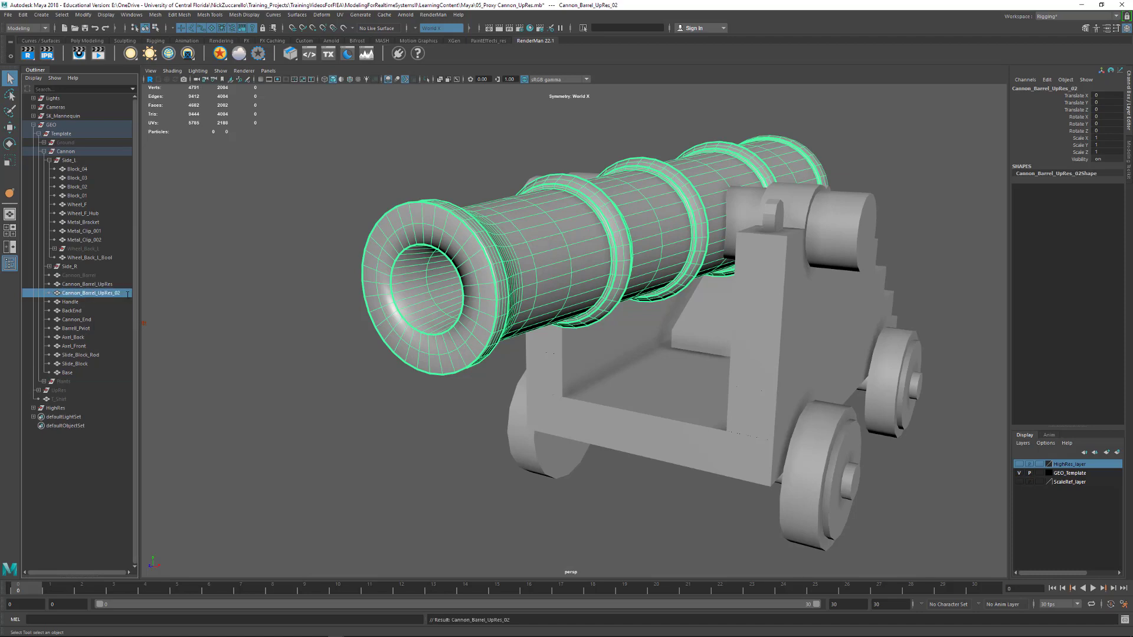
Rename the original smoothed barrel Cannon_Barrel_UpRes_01 and hide it
double_click(77, 284)
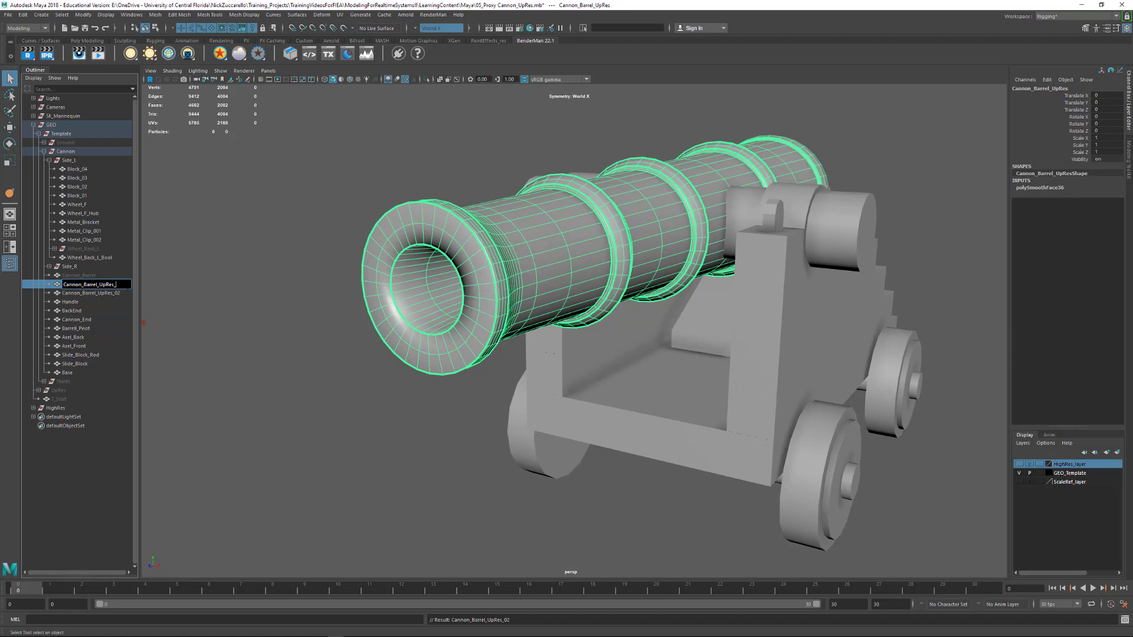
key(Return)
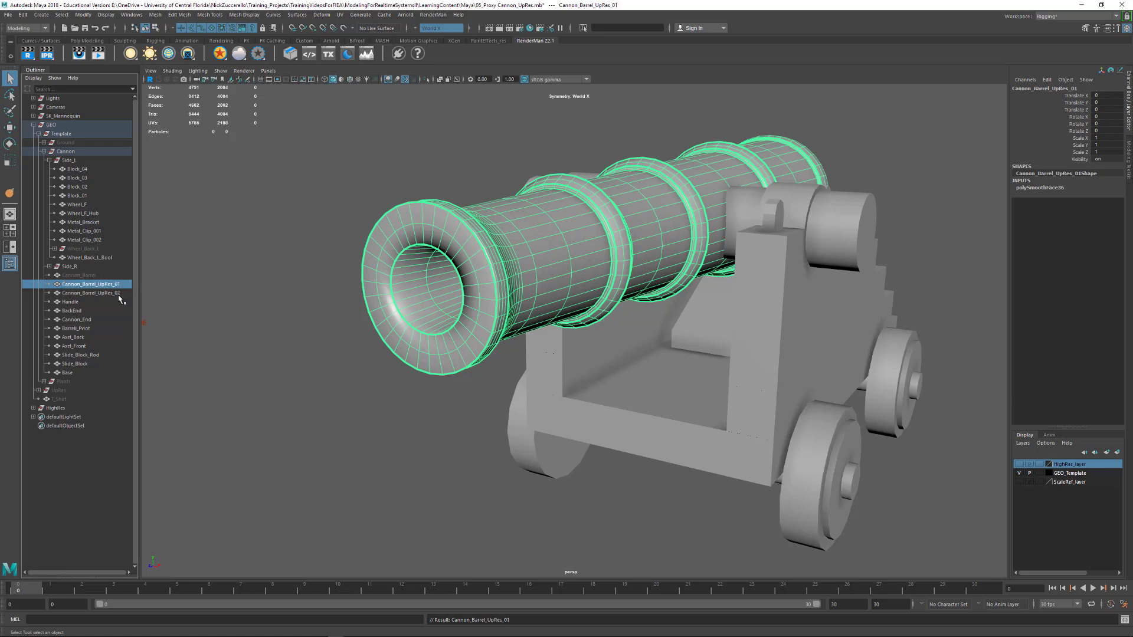
click(117, 293)
click(118, 285)
key(ctrl+h)
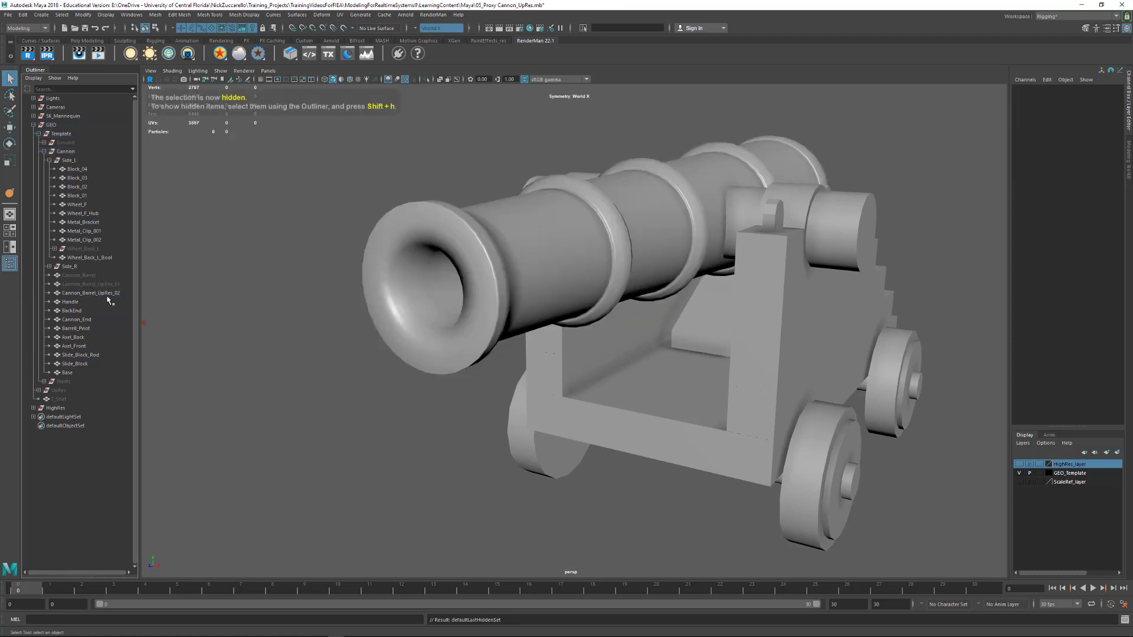
Select Cannon_Barrel_UpRes_02 and examine its edge loops along the muzzle and raised bands
click(108, 294)
alt+drag(425, 313, 384, 311)
alt+right_drag(384, 311, 400, 313)
alt+drag(401, 312, 528, 266)
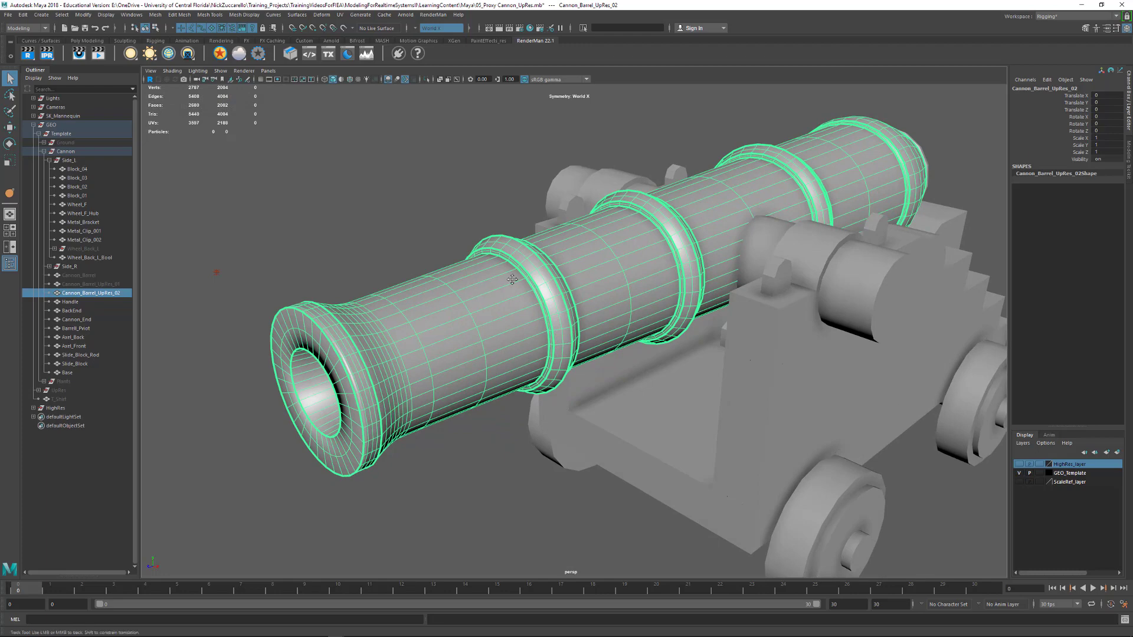
alt+middle_drag(511, 278, 582, 259)
alt+drag(581, 259, 337, 162)
alt+middle_drag(337, 163, 378, 220)
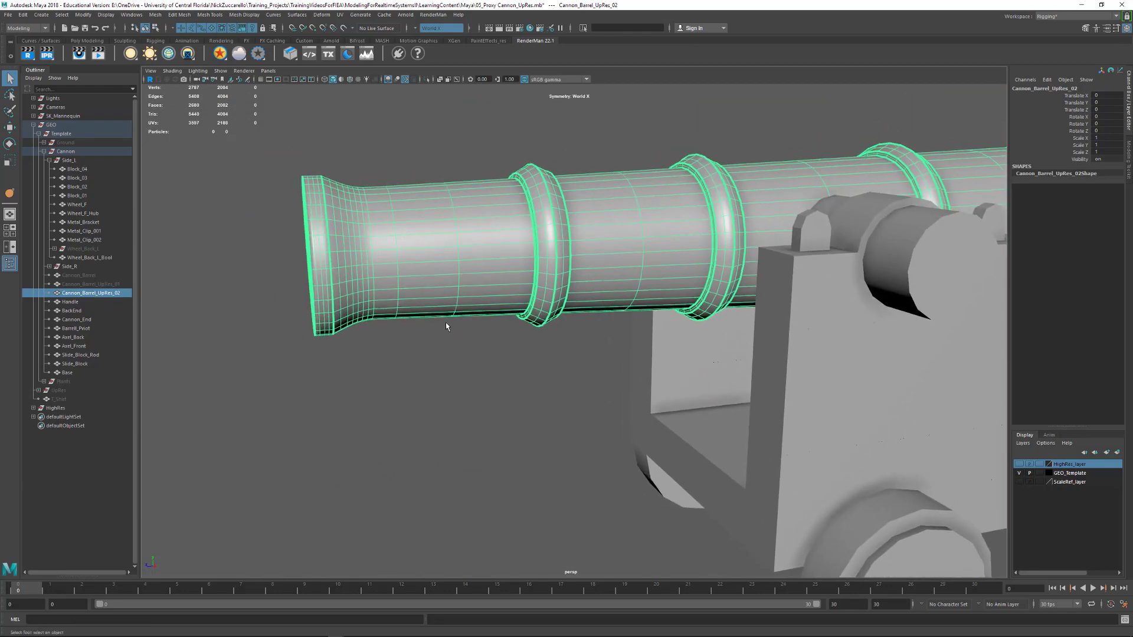
alt+middle_drag(544, 251, 536, 290)
alt+right_drag(407, 250, 435, 253)
alt+drag(435, 254, 525, 252)
alt+right_drag(425, 244, 486, 254)
alt+drag(486, 251, 482, 250)
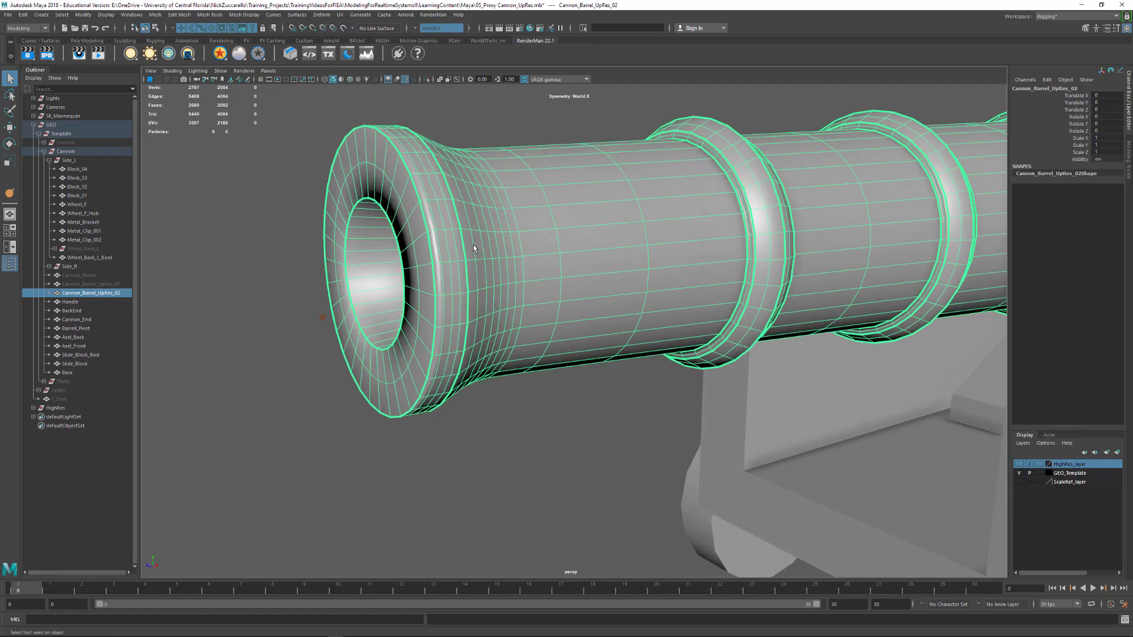
Delete the extra edge loops around the muzzle's outer rim and across its front face
key(F10)
key(F10)
click(440, 243)
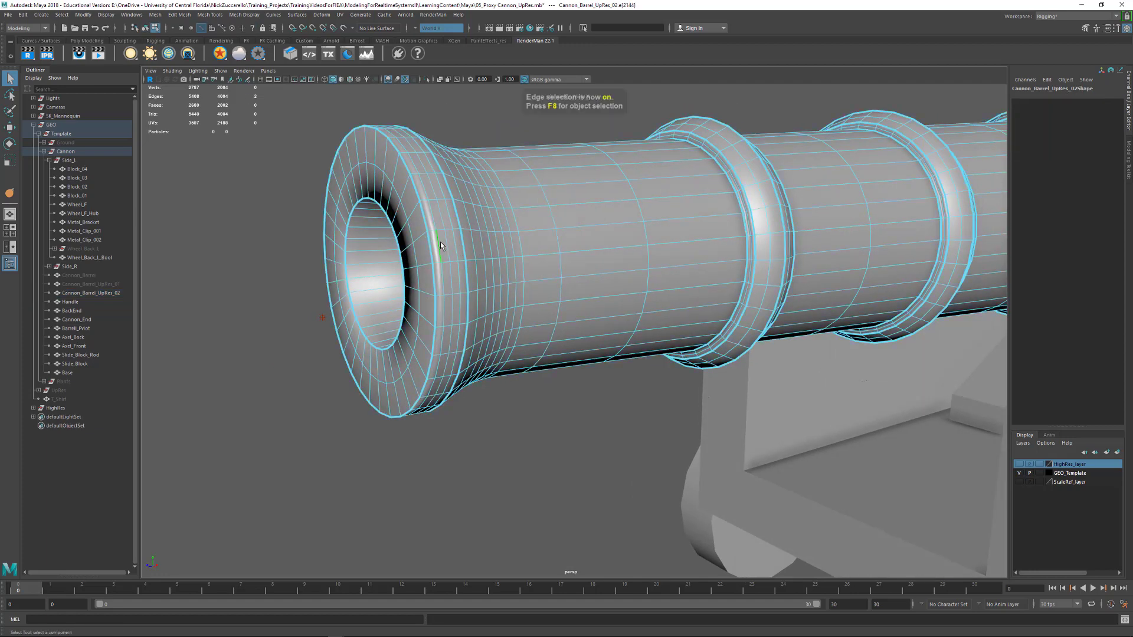
double_click(458, 244)
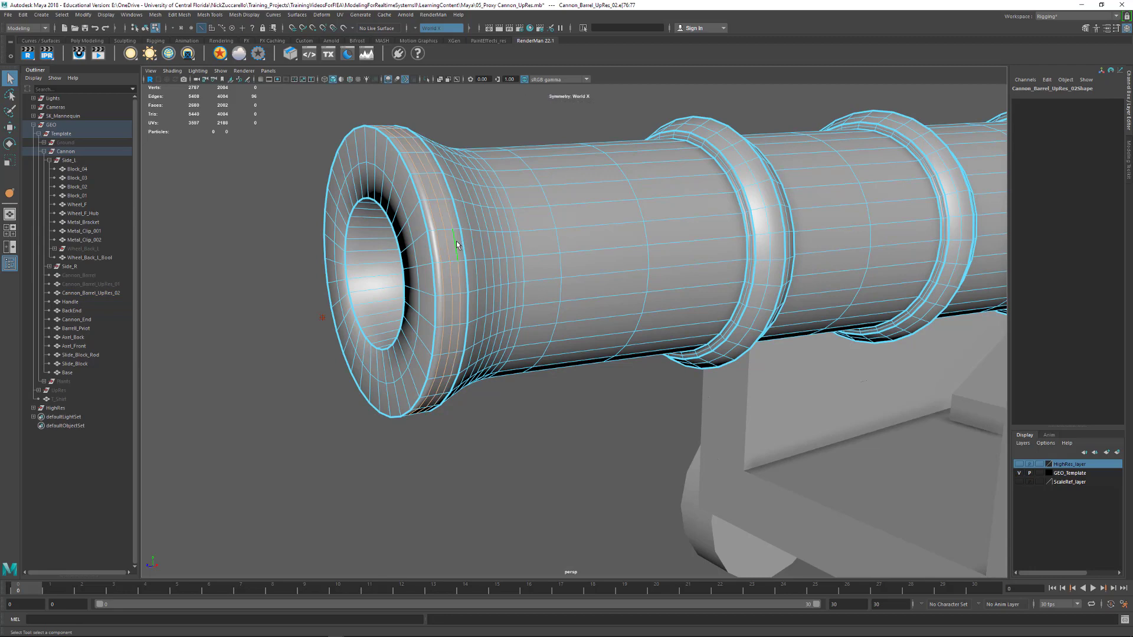
key(ctrl+Delete)
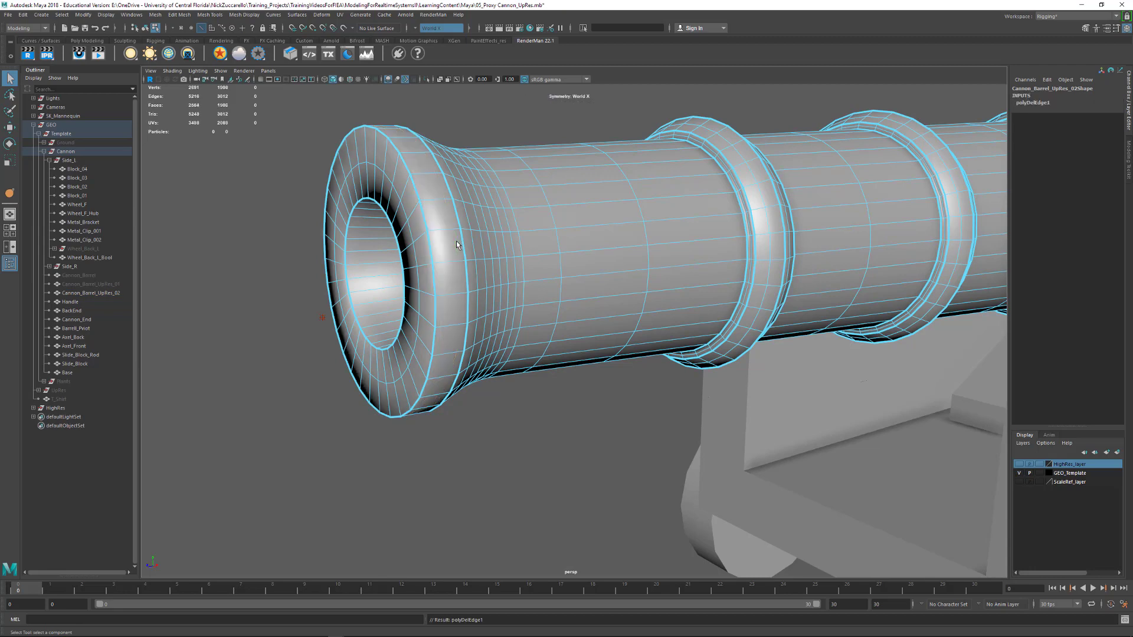
double_click(412, 238)
key(ctrl+Delete)
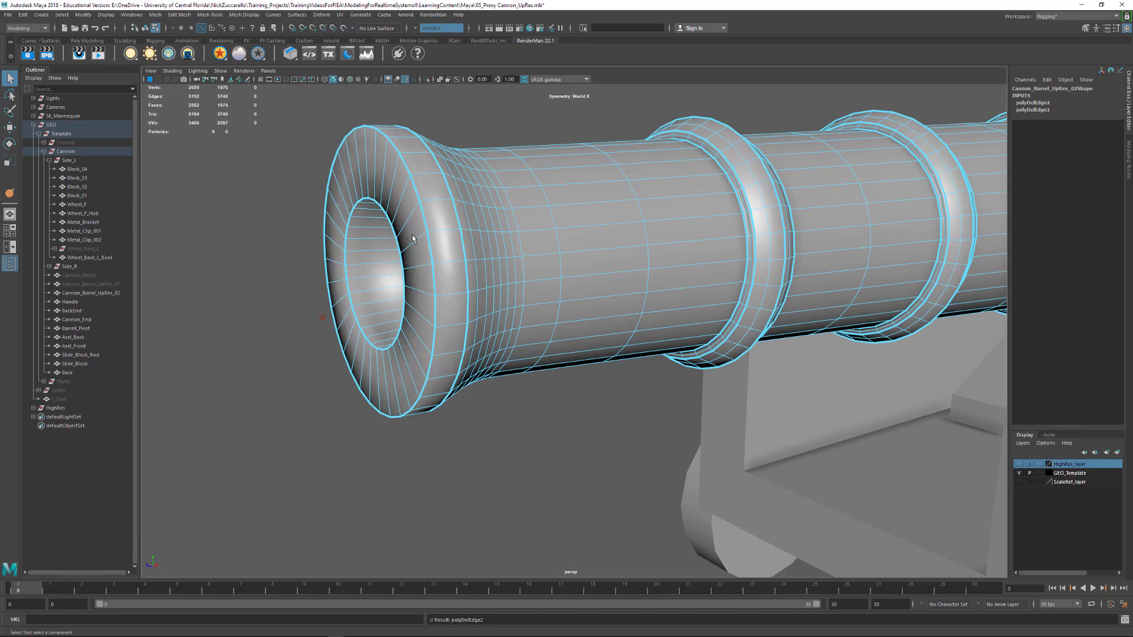
Delete the surplus edge loops along the flare behind the muzzle rim
alt+drag(415, 187, 501, 205)
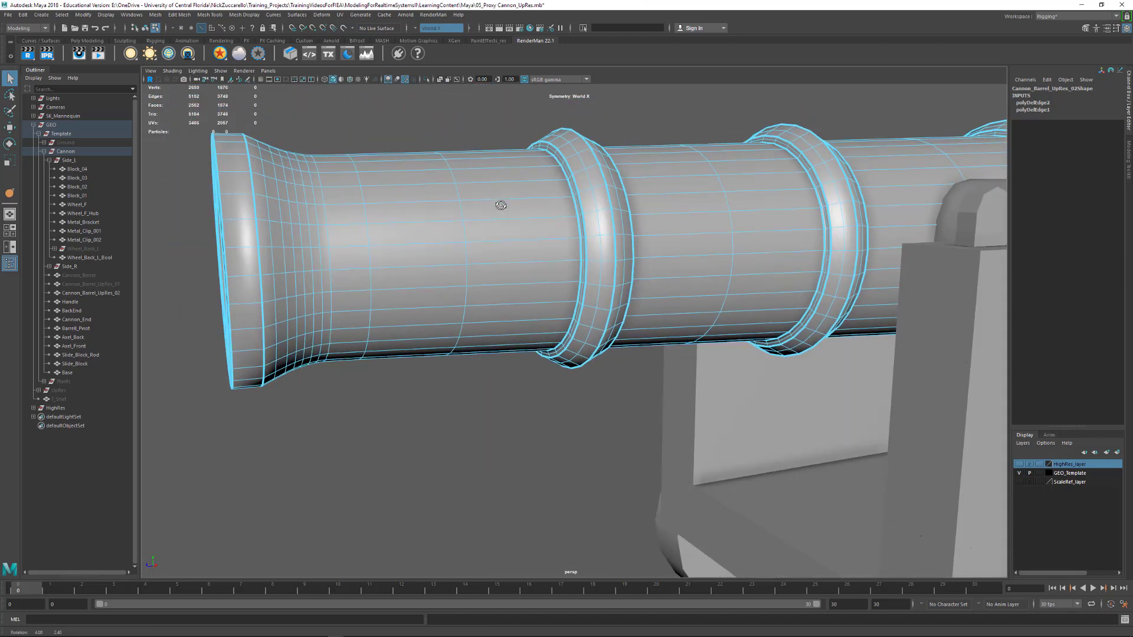
alt+middle_drag(501, 205, 278, 176)
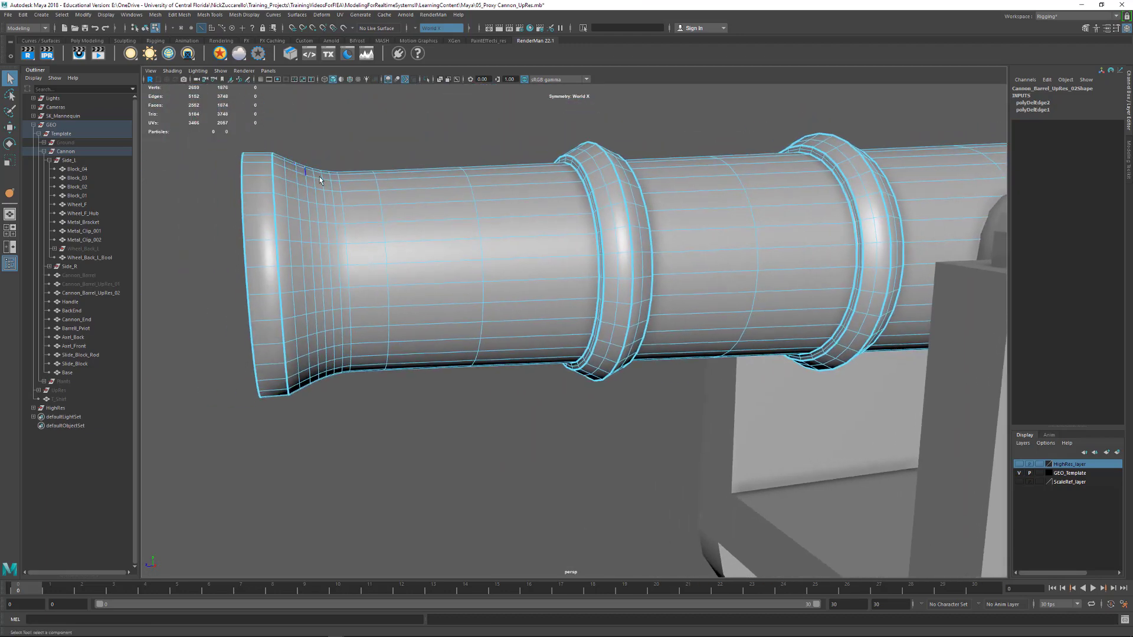
double_click(287, 174)
key(ctrl+Delete)
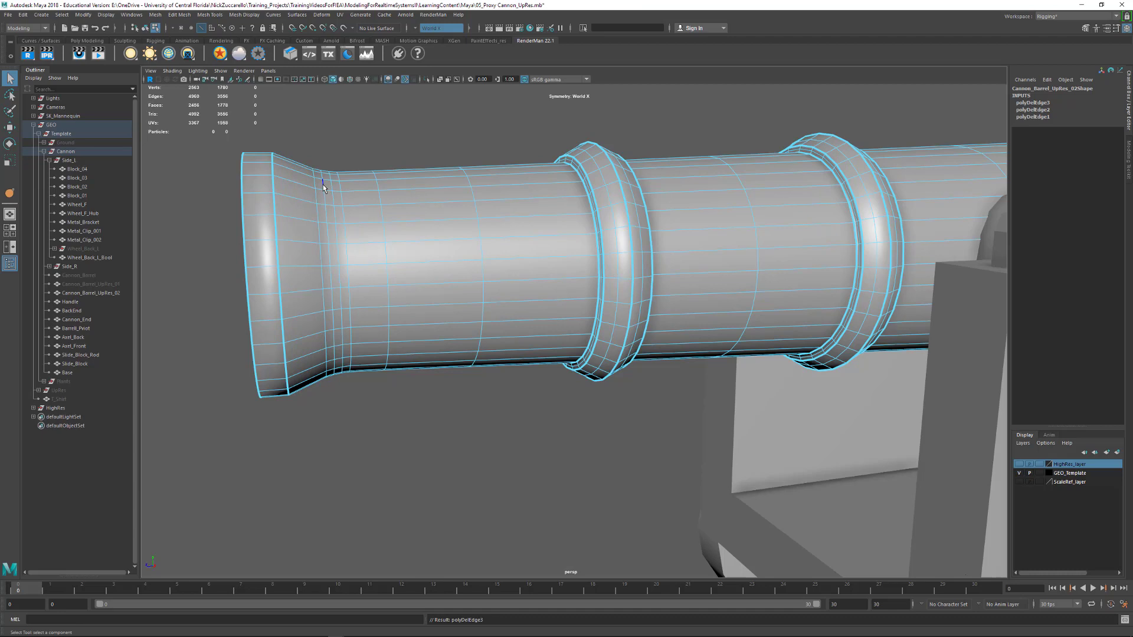
double_click(323, 184)
key(ctrl+Delete)
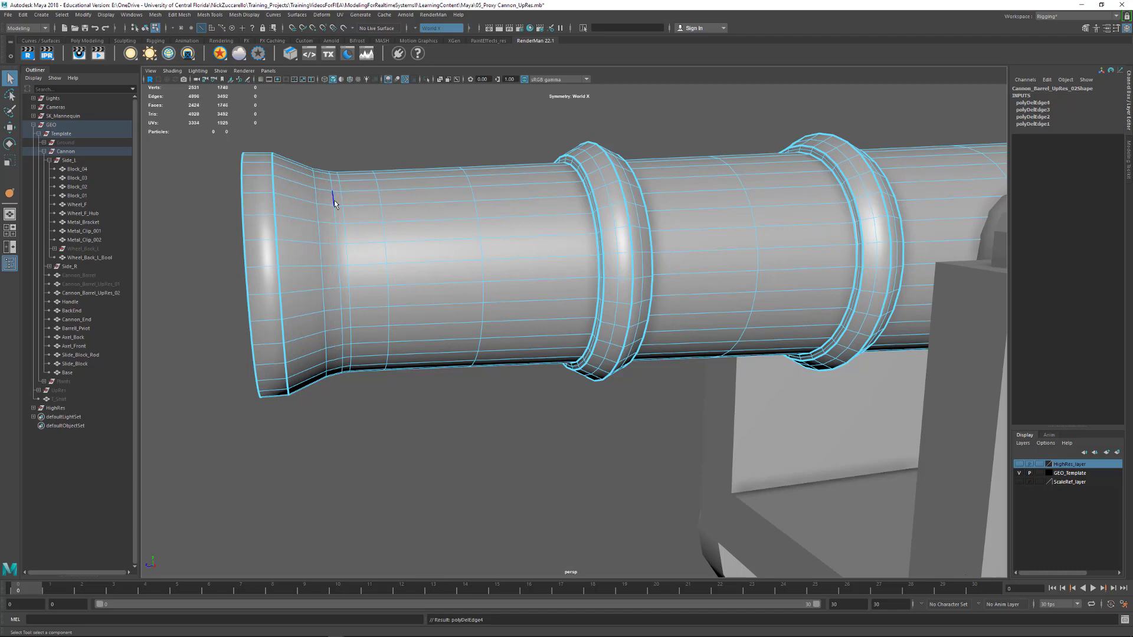
Delete the two edge loops on the straight section between the muzzle flare and the first raised band
double_click(383, 213)
key(ctrl+Delete)
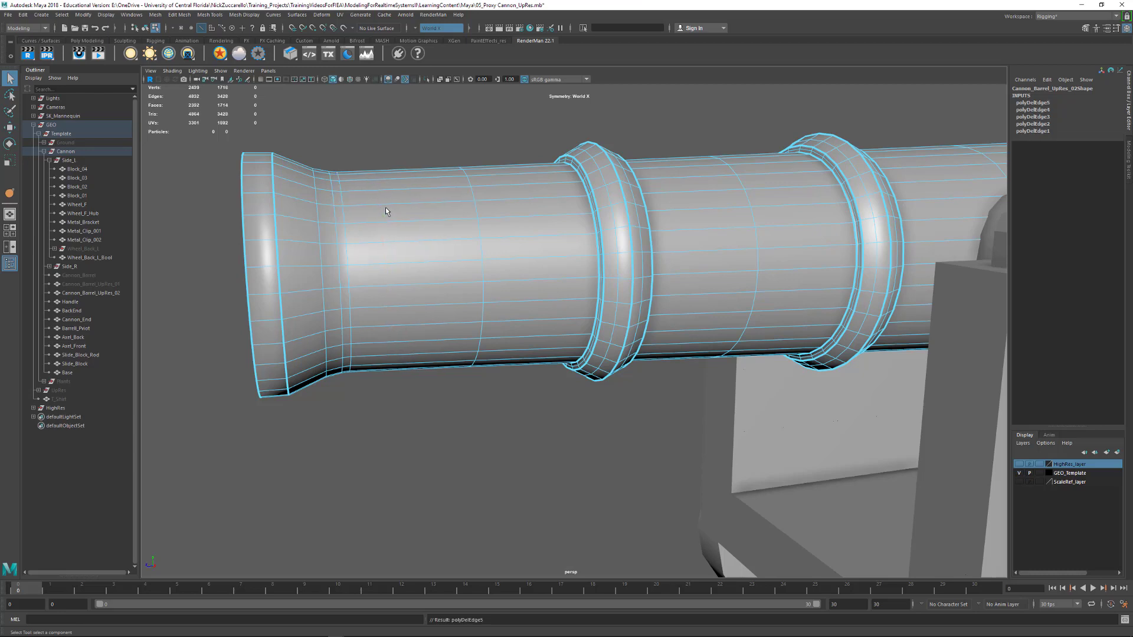
double_click(477, 211)
key(ctrl+Delete)
Delete the extra edge loops on the front, crown and rear of the first raised band
mouse_move(476, 207)
alt+mouse_down()
mouse_move(437, 198)
mouse_move(468, 203)
alt+mouse_up()
scroll(468, 202, up, 3)
double_click(595, 189)
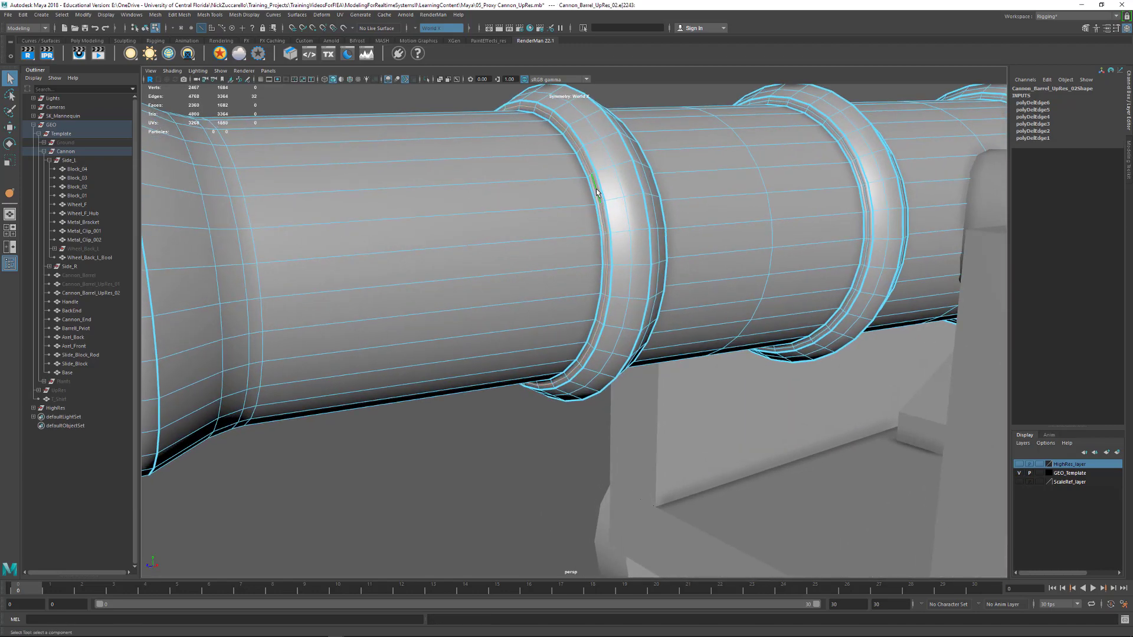
key(ctrl+Delete)
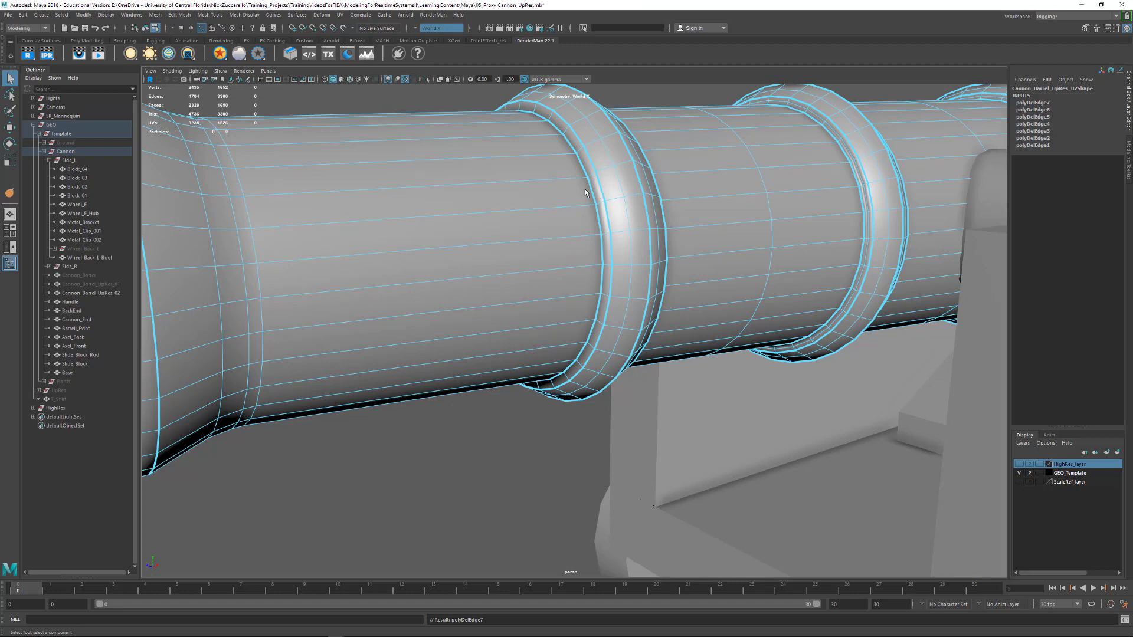
alt+drag(667, 203, 456, 200)
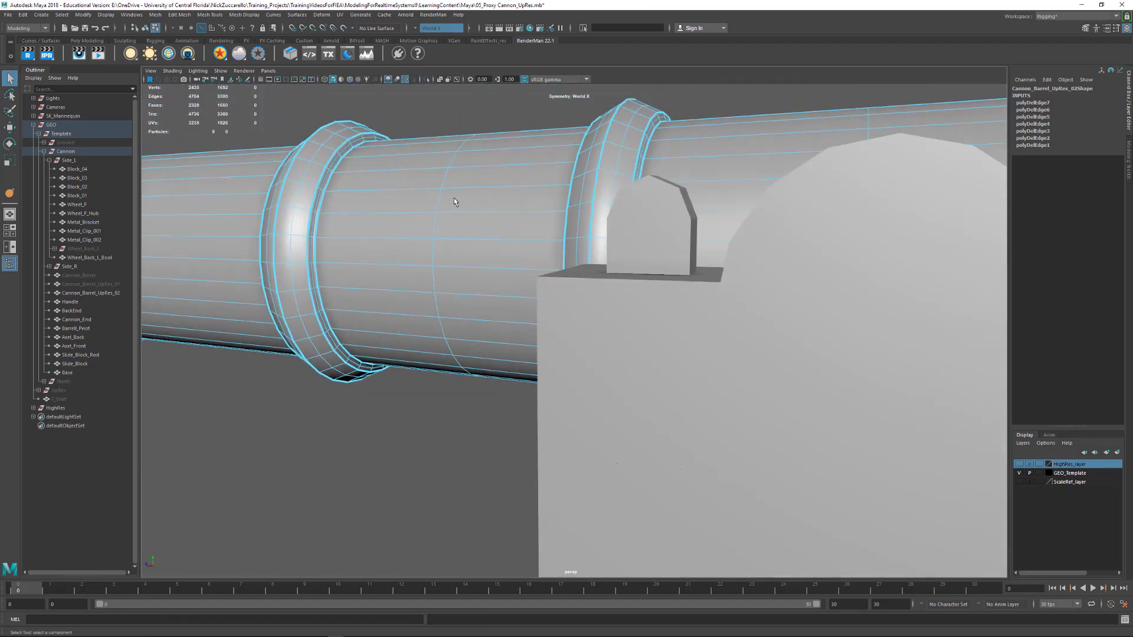
double_click(319, 201)
shift+double_click(277, 192)
shift+double_click(291, 199)
key(ctrl+Delete)
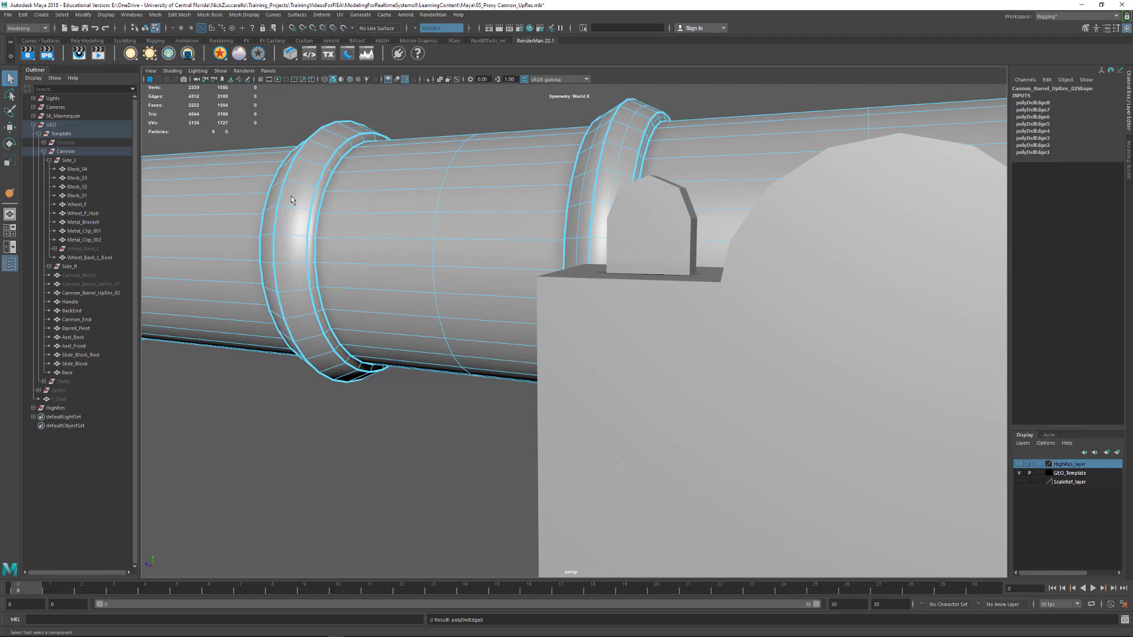
Select the extra edge loops on the front, crown and rear of the second raised band
alt+drag(469, 221, 585, 220)
scroll(579, 219, up, 3)
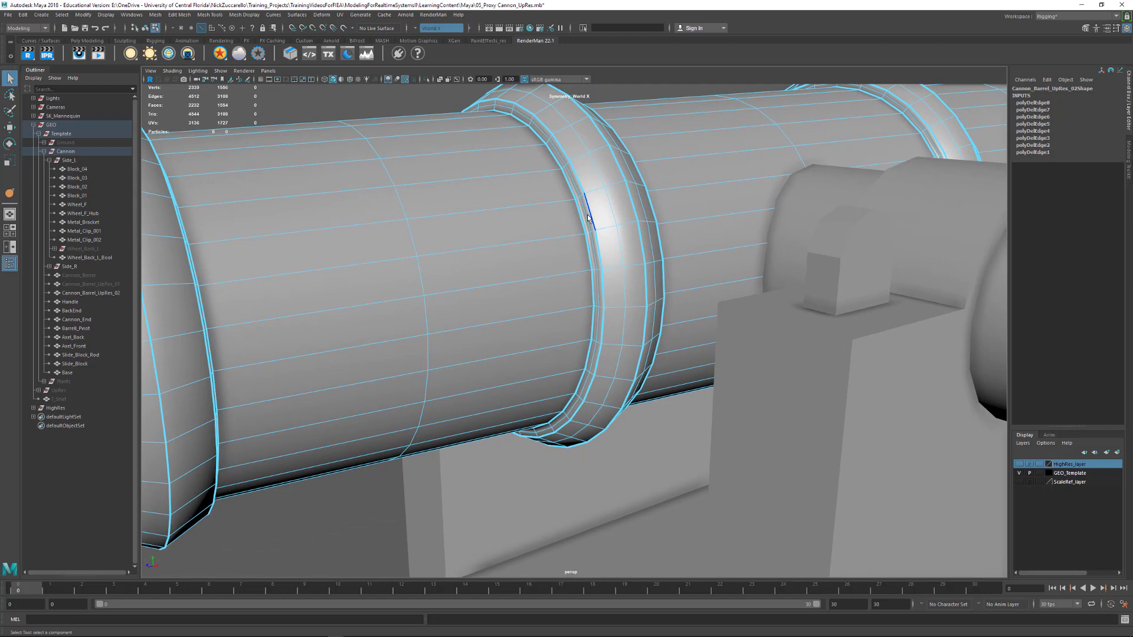
double_click(584, 218)
shift+double_click(614, 209)
shift+double_click(639, 210)
alt+drag(640, 210, 443, 227)
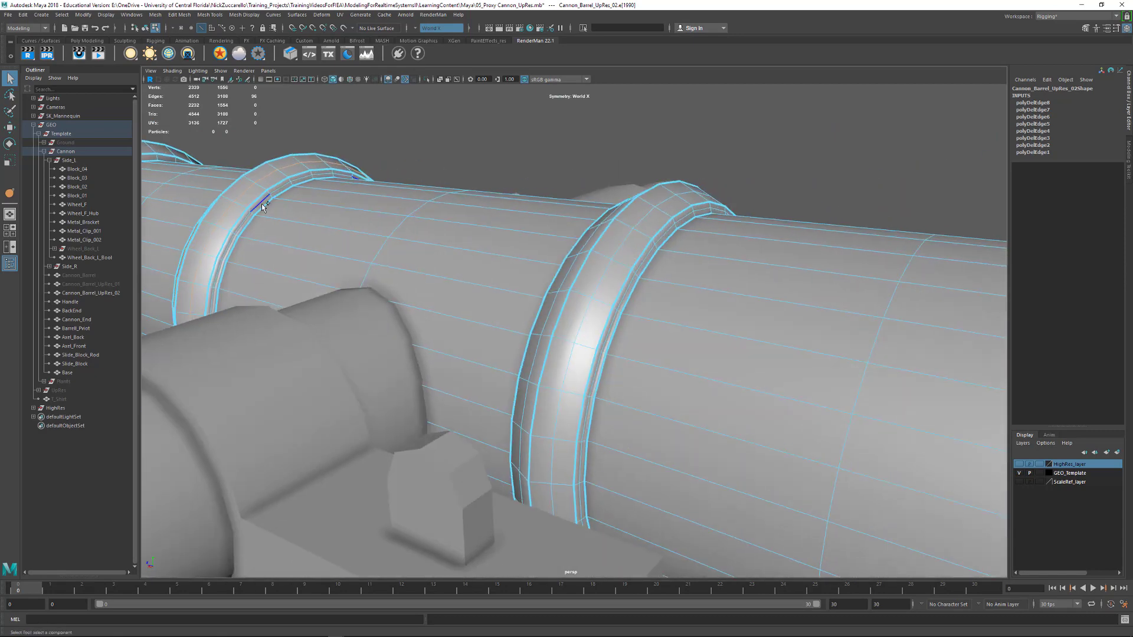
shift+click(263, 207)
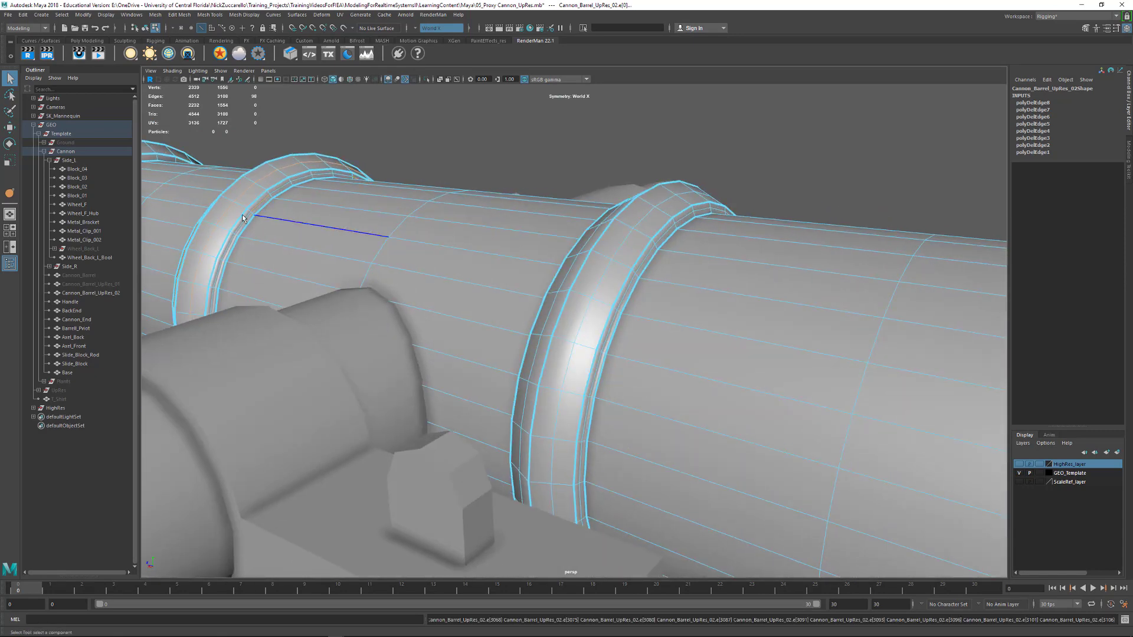
alt+drag(242, 218, 261, 221)
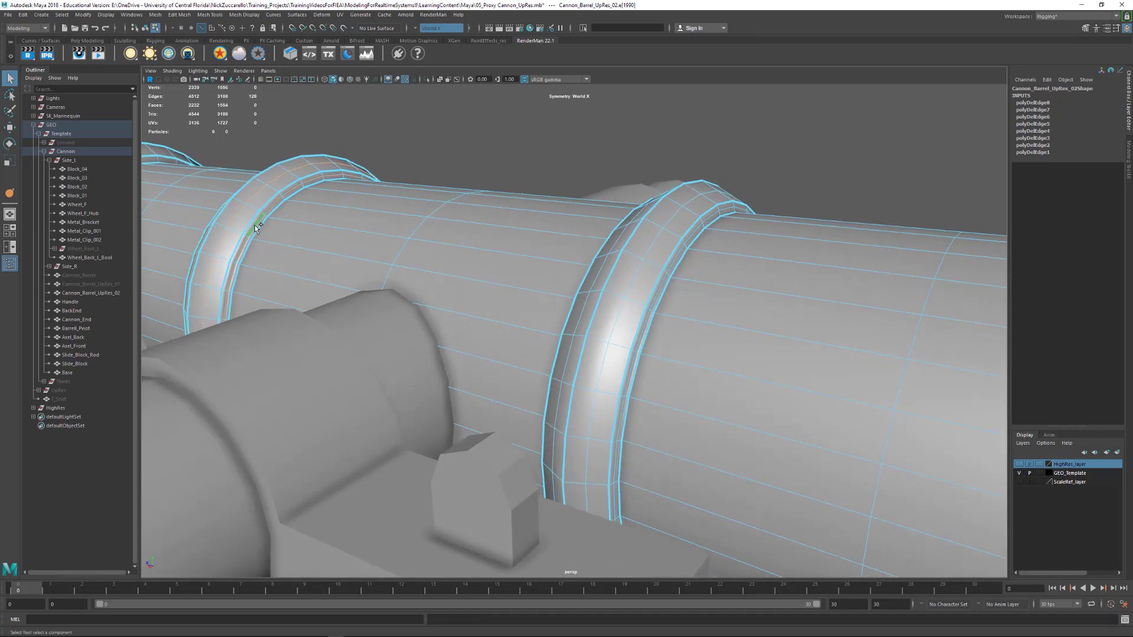
scroll(631, 271, down, 1)
shift+double_click(592, 277)
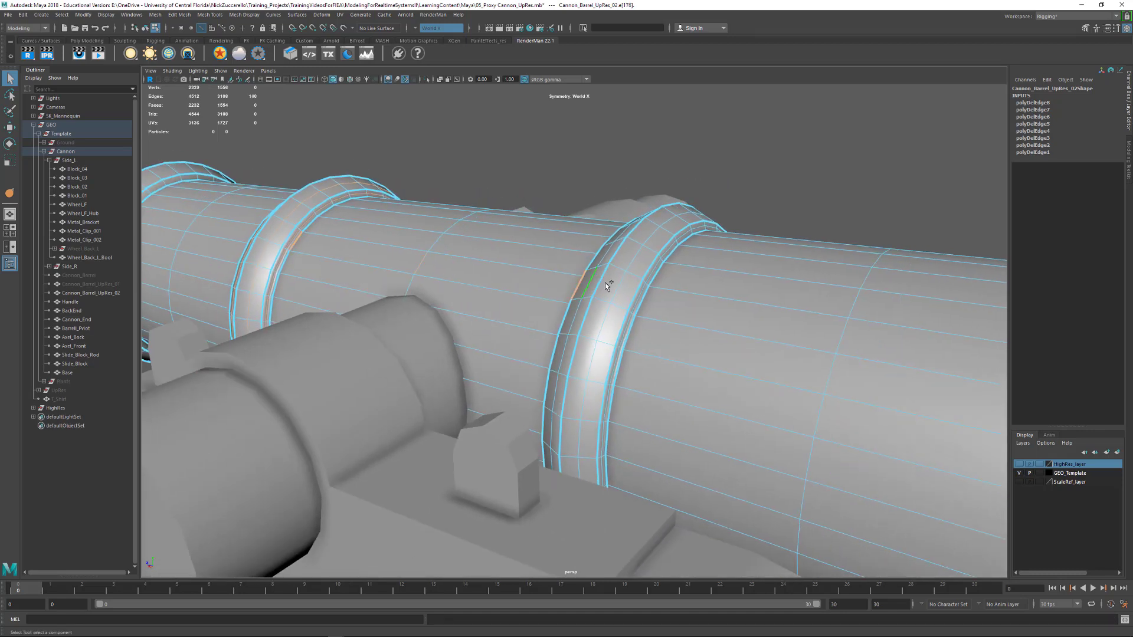
shift+double_click(621, 289)
key(ctrl+z)
key(ctrl+z)
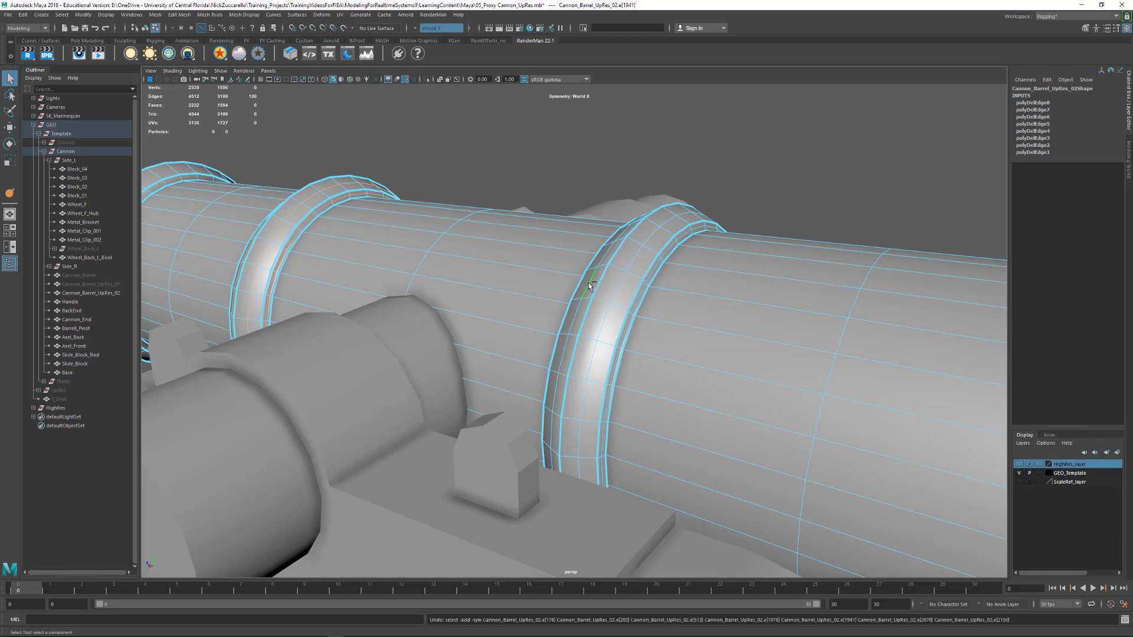
key(ctrl+z)
Add the extra edge loops on the third raised band to the selection and delete all selected loops
alt+drag(614, 334, 884, 327)
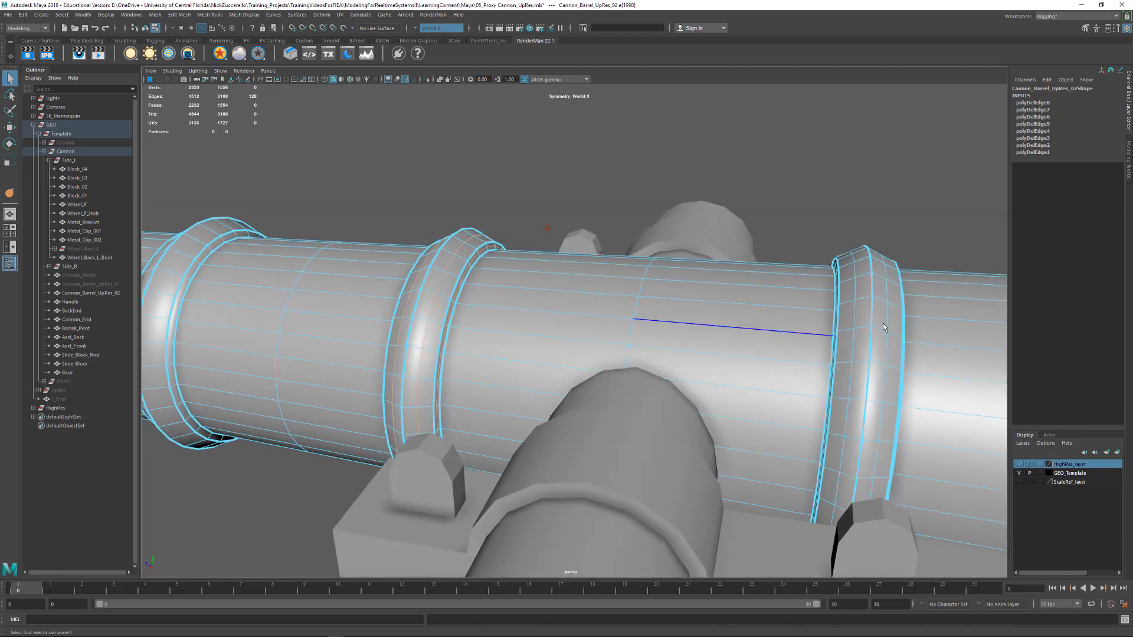
shift+double_click(857, 313)
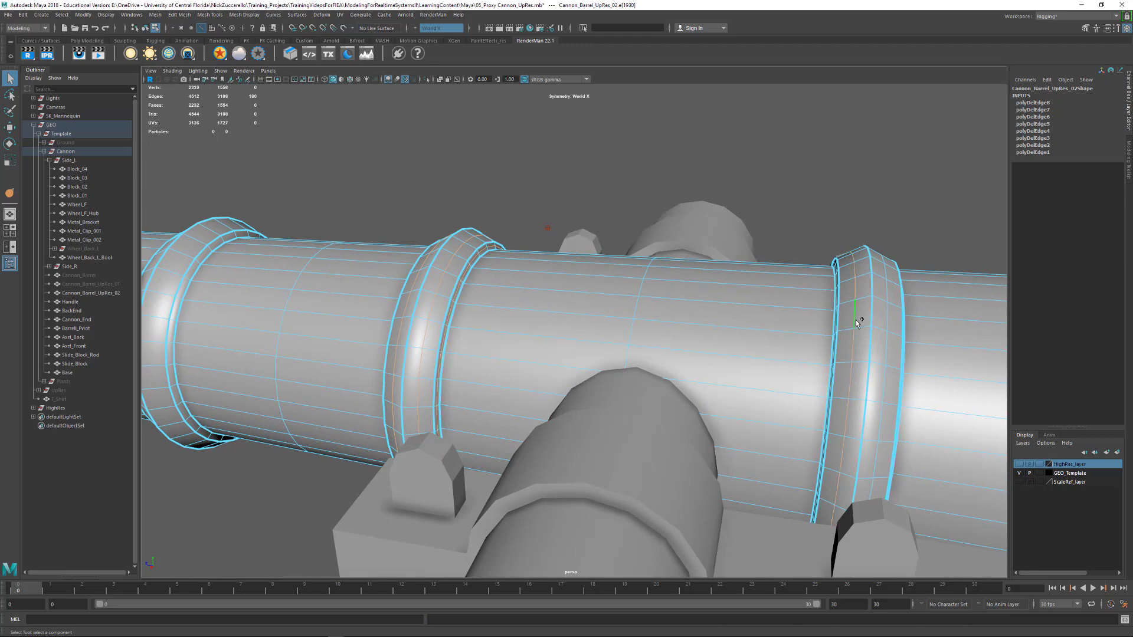
shift+click(888, 317)
shift+double_click(888, 319)
alt+drag(888, 319, 858, 333)
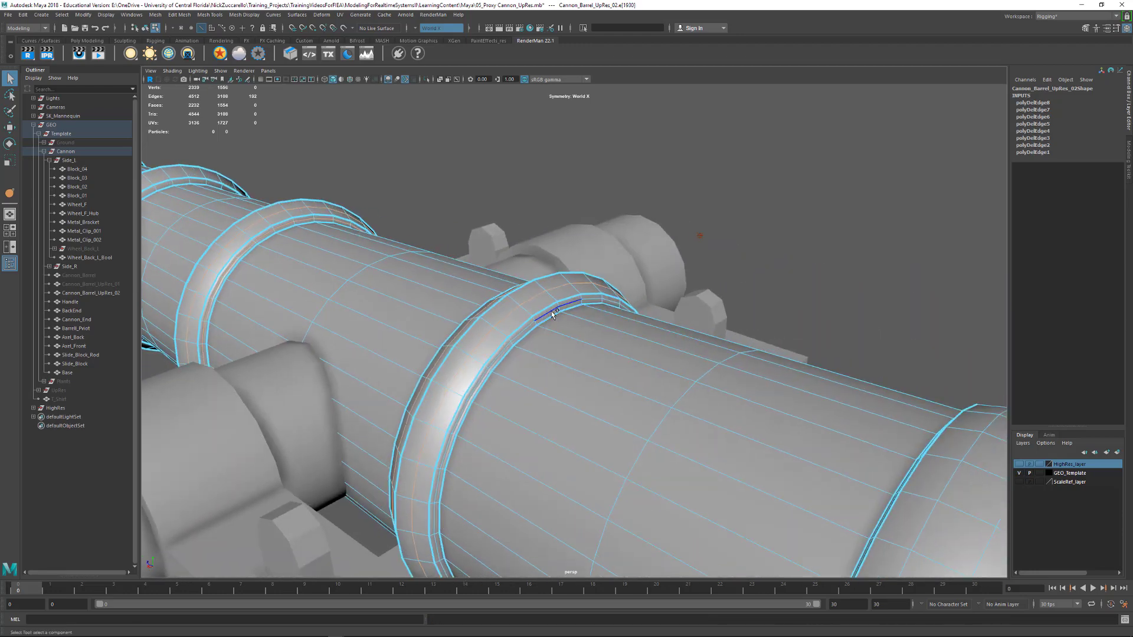
shift+double_click(553, 312)
alt+drag(555, 314, 761, 277)
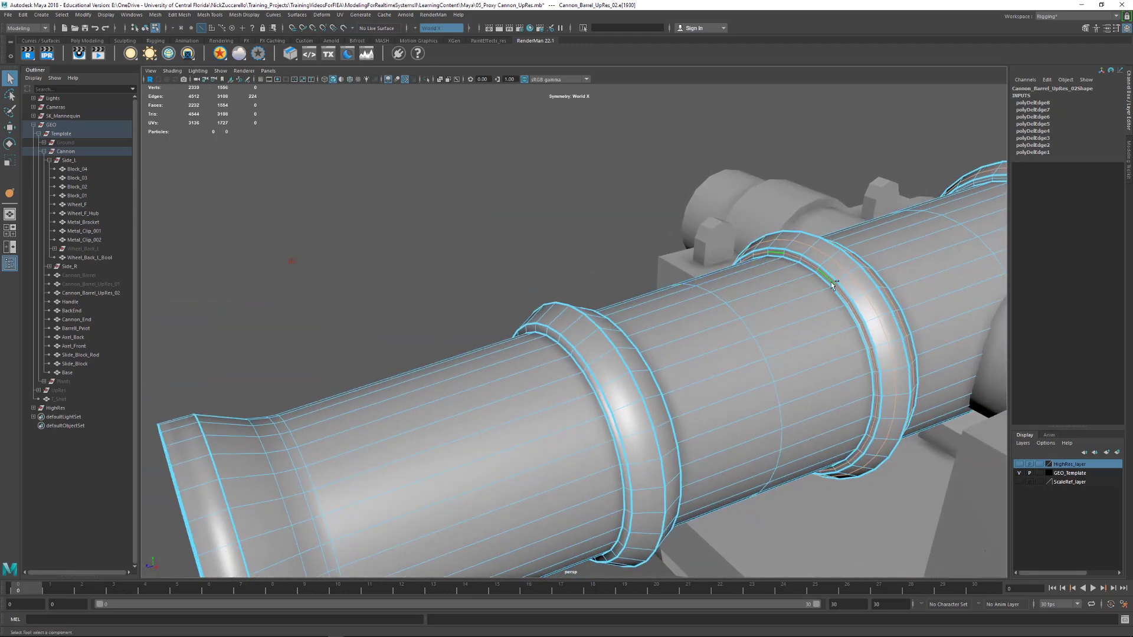
alt+drag(847, 293, 774, 292)
key(Delete)
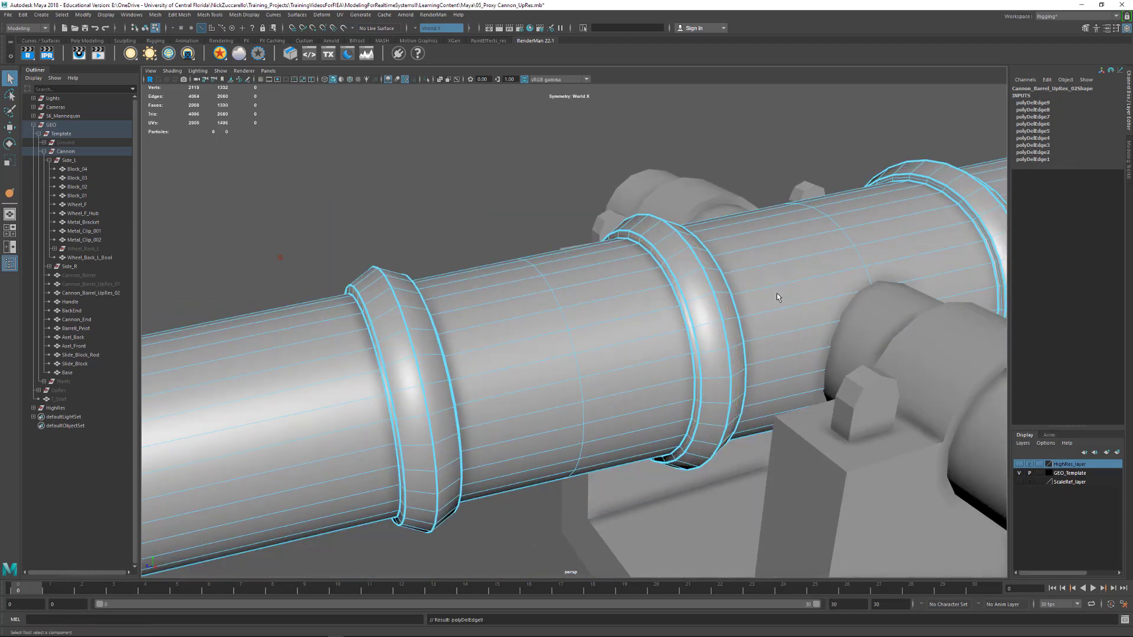
Delete the edge loops midway between the first and second bands and between the second and third bands
double_click(568, 343)
key(Delete)
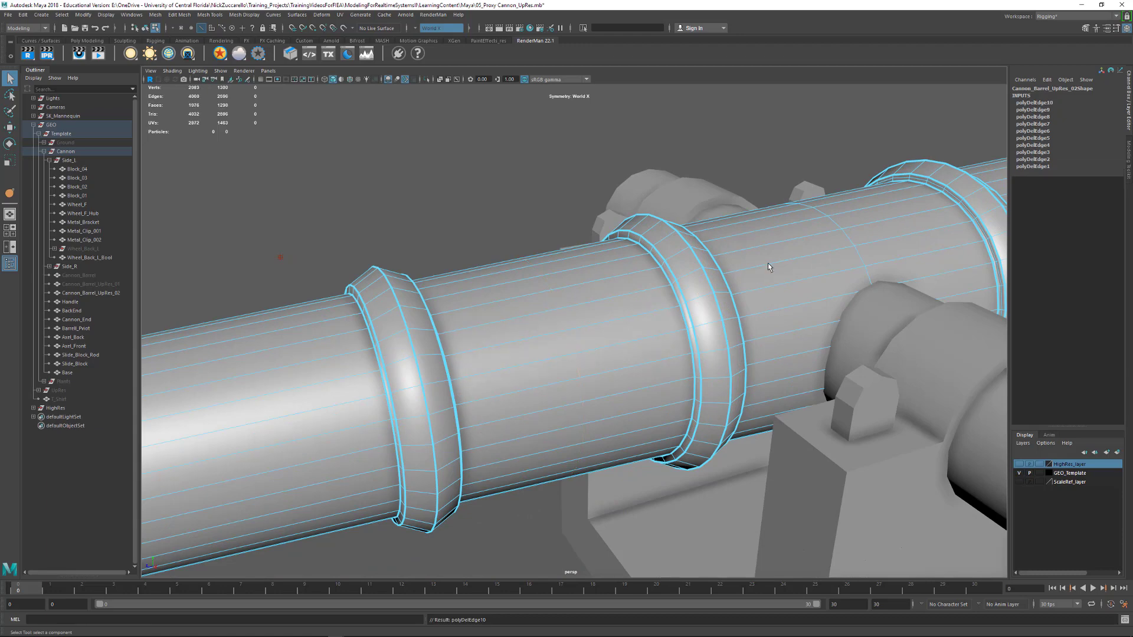
alt+drag(767, 263, 592, 271)
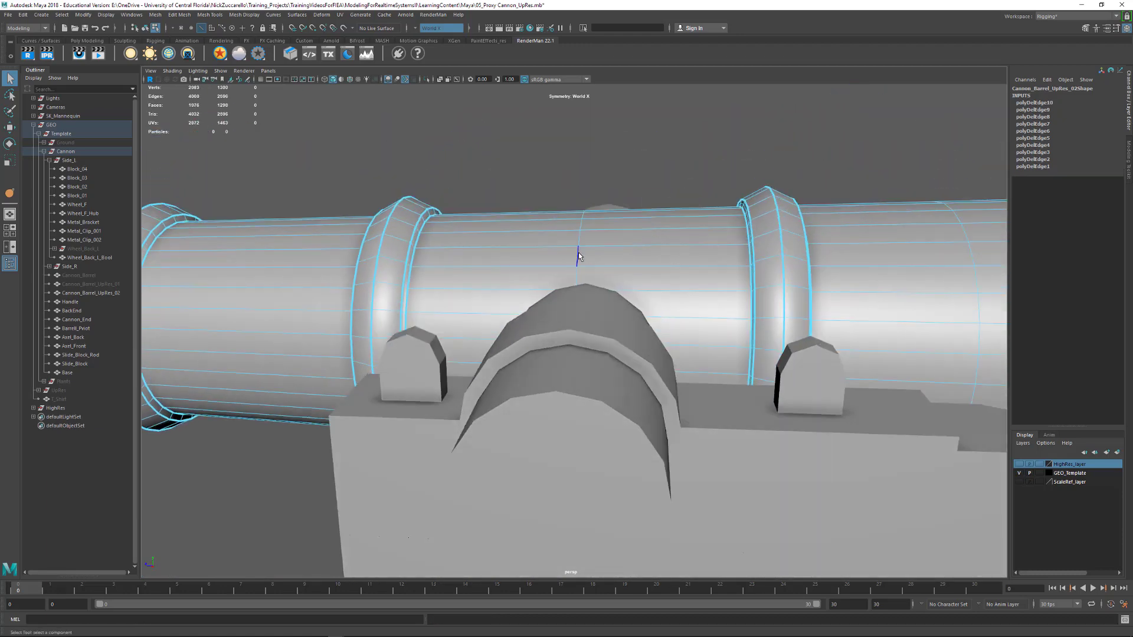
double_click(579, 255)
key(Delete)
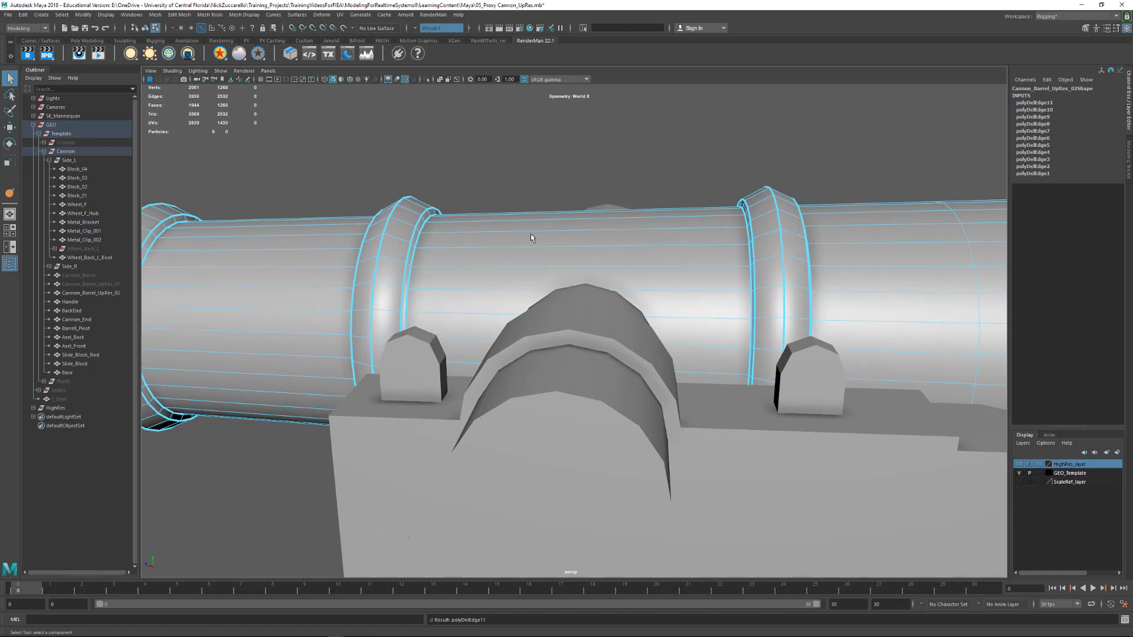
Return to object selection, delete the reduced barrel's construction history, and isolate the barrel in the viewport
alt+drag(530, 234, 568, 239)
key(F8)
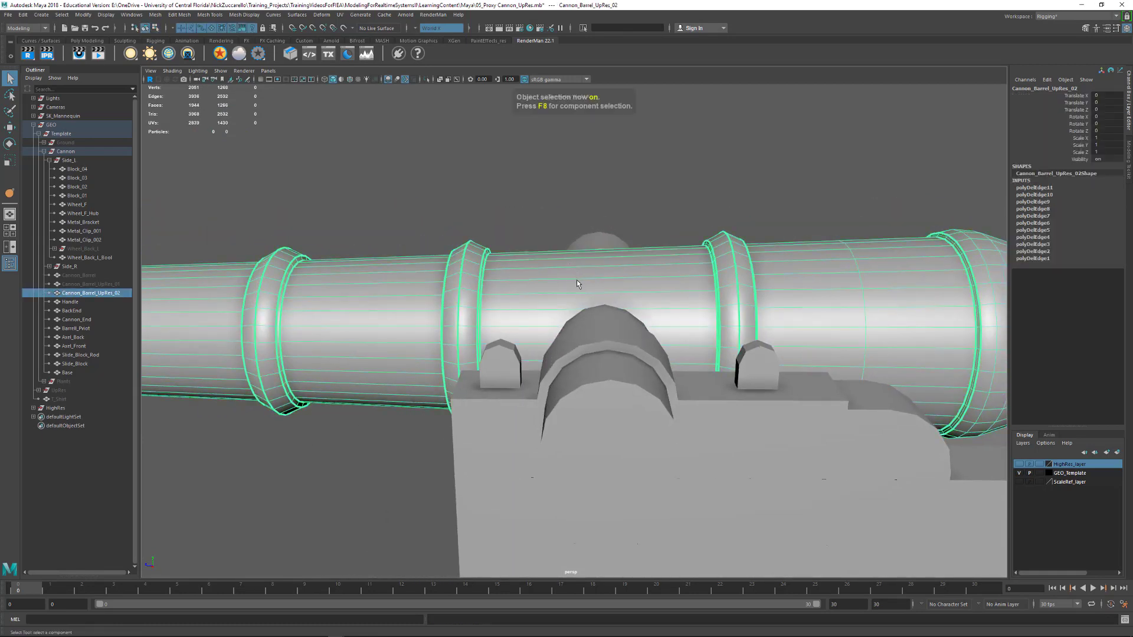
key(alt+shift+d)
alt+drag(505, 193, 716, 254)
key(ctrl+1)
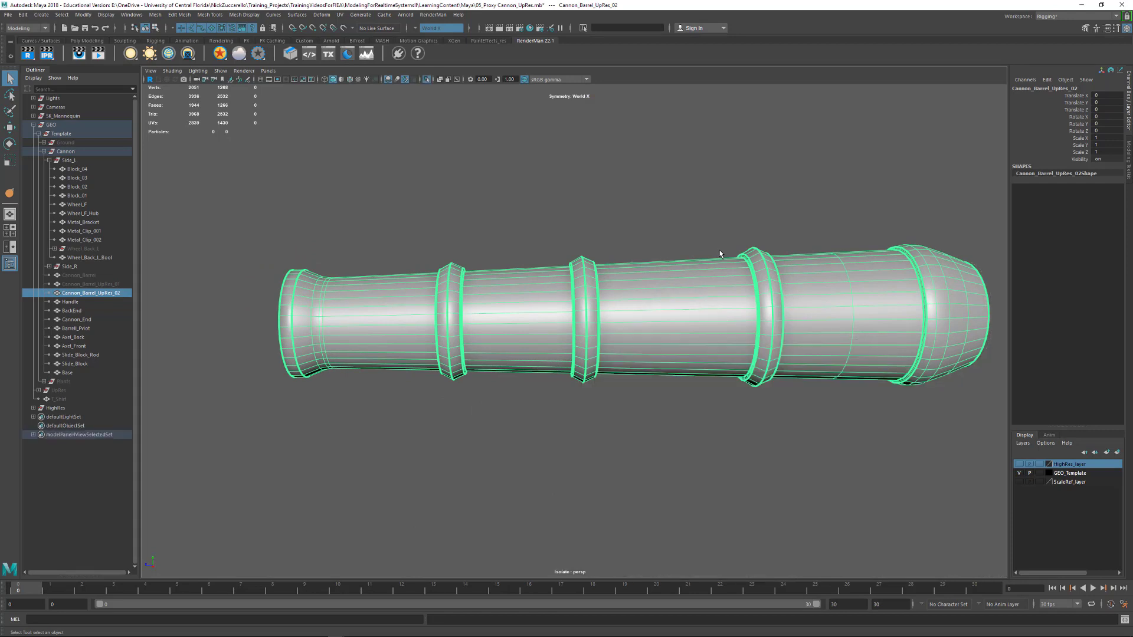
click(221, 72)
mouse_move(254, 87)
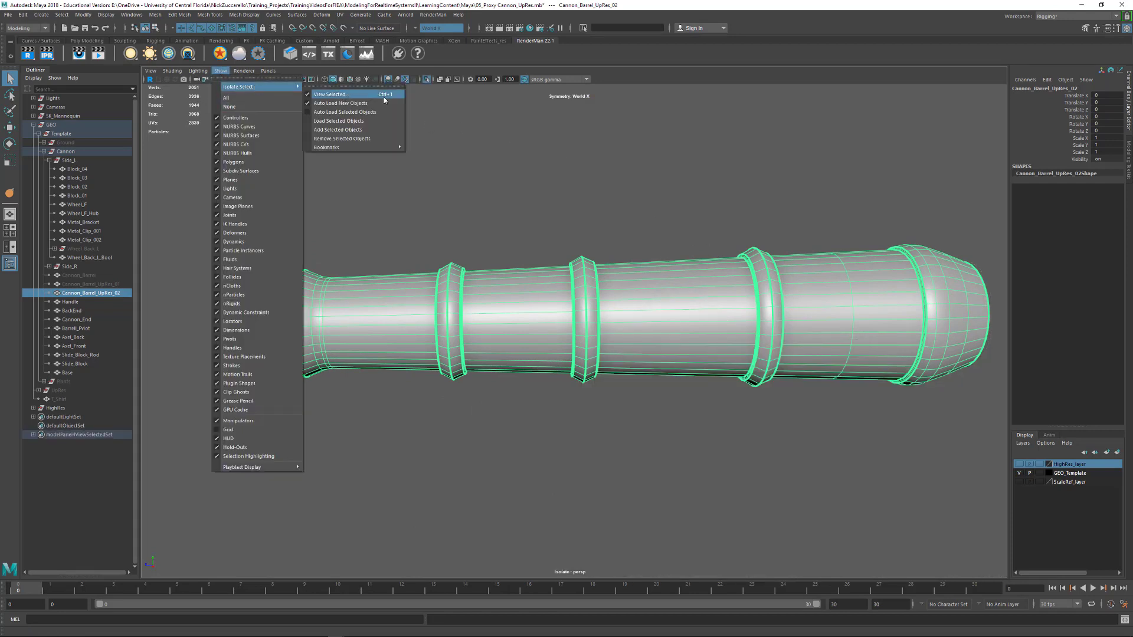
click(604, 150)
Delete the edge loop midway between the third raised band and the flared breech section
alt+drag(728, 225, 704, 243)
click(642, 306)
alt+middle_drag(642, 305, 615, 283)
alt+right_drag(506, 223, 582, 220)
alt+middle_drag(582, 220, 624, 183)
alt+drag(694, 157, 649, 205)
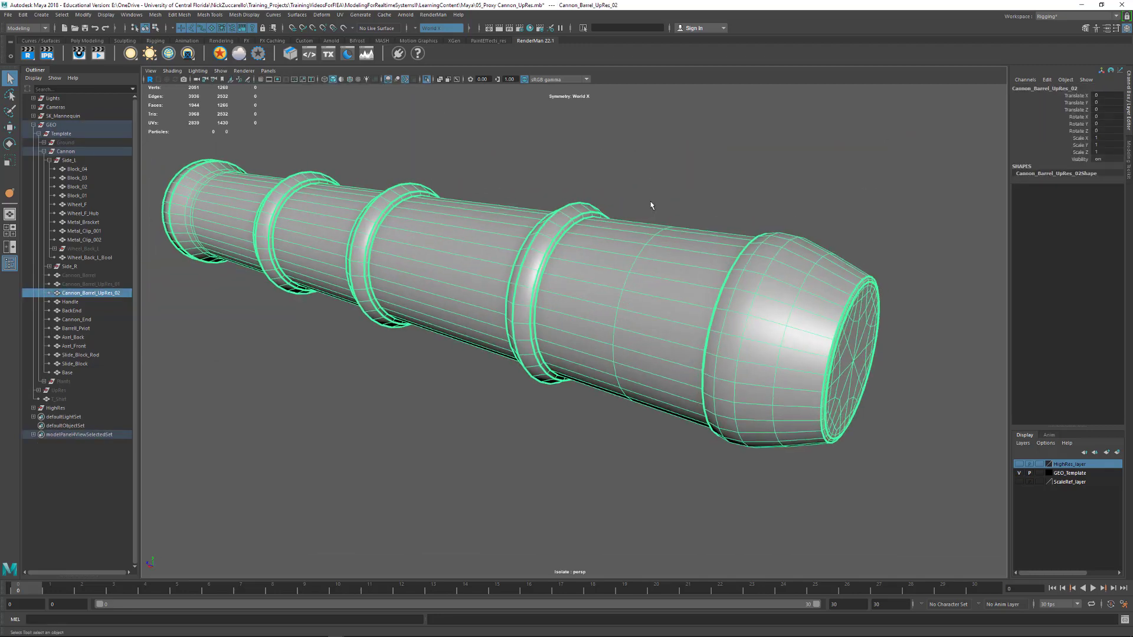
alt+right_drag(650, 205, 667, 219)
alt+middle_drag(668, 219, 529, 196)
alt+right_drag(529, 197, 556, 196)
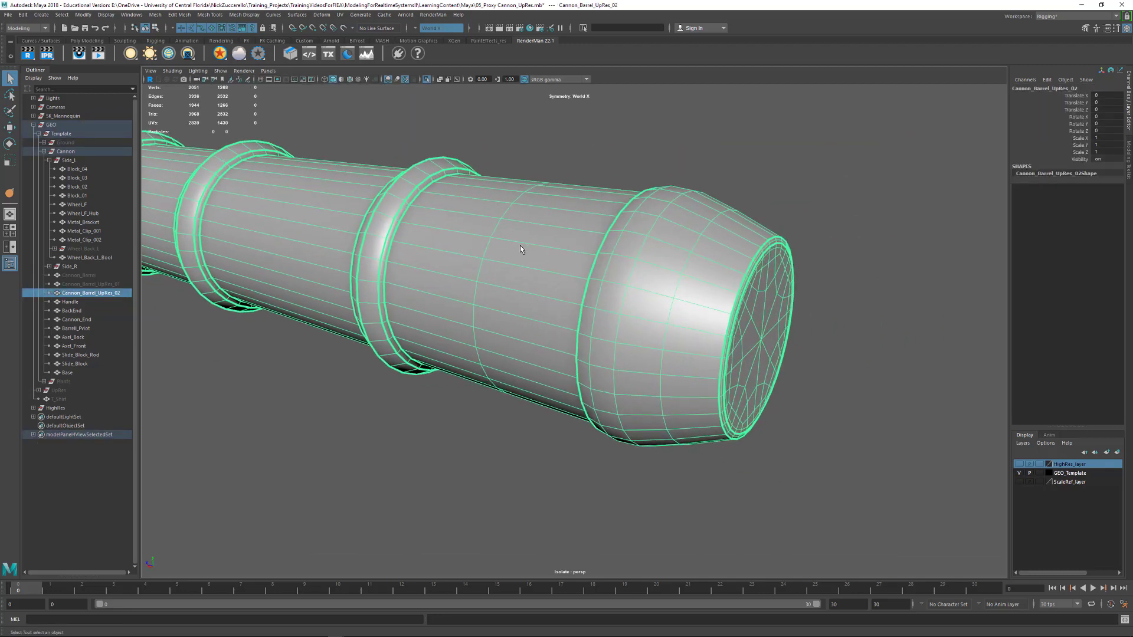
key(F10)
click(498, 232)
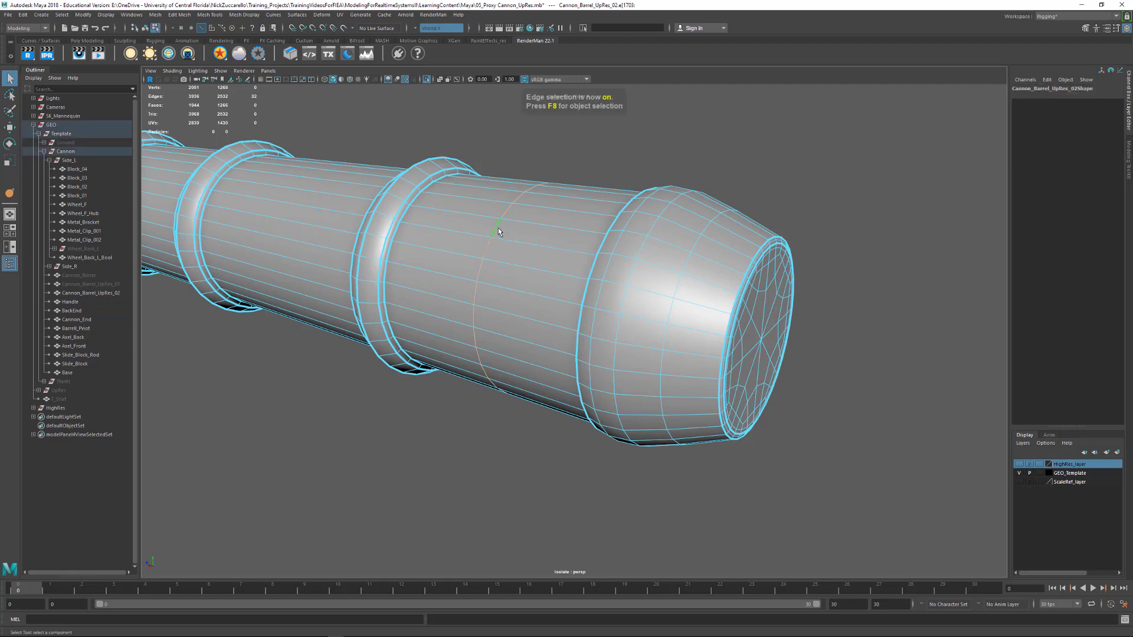
key(ctrl+Delete)
Delete the three extra edge loops around the curved breech section while keeping its widest loop
alt+drag(632, 215, 666, 261)
alt+middle_drag(665, 261, 537, 291)
alt+right_drag(537, 291, 567, 289)
click(691, 243)
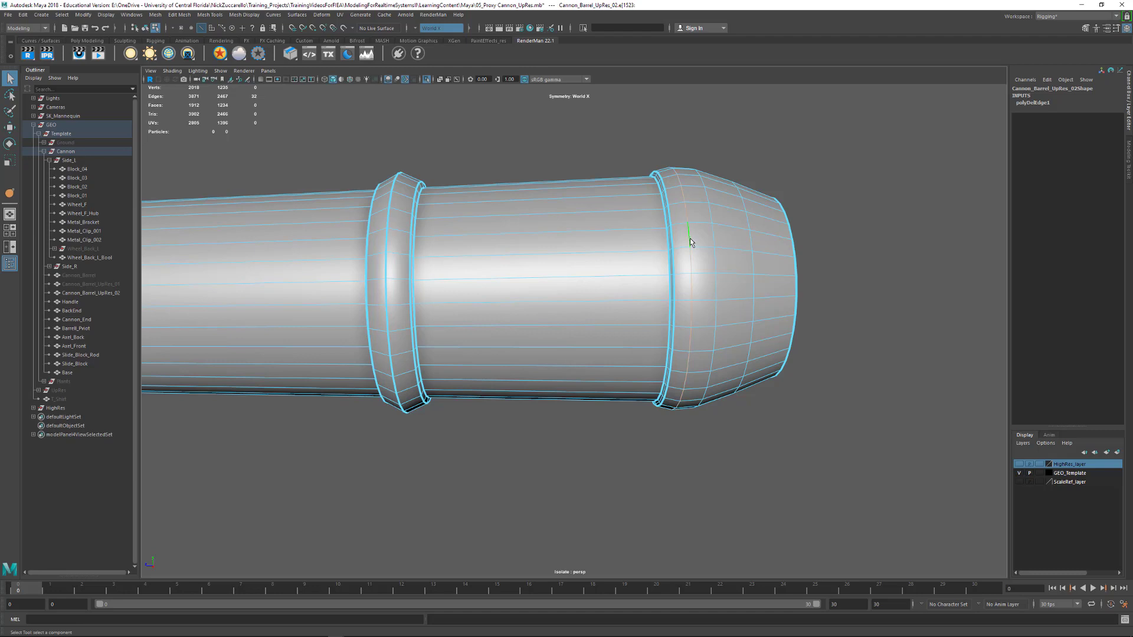
alt+drag(690, 243, 777, 236)
double_click(777, 236)
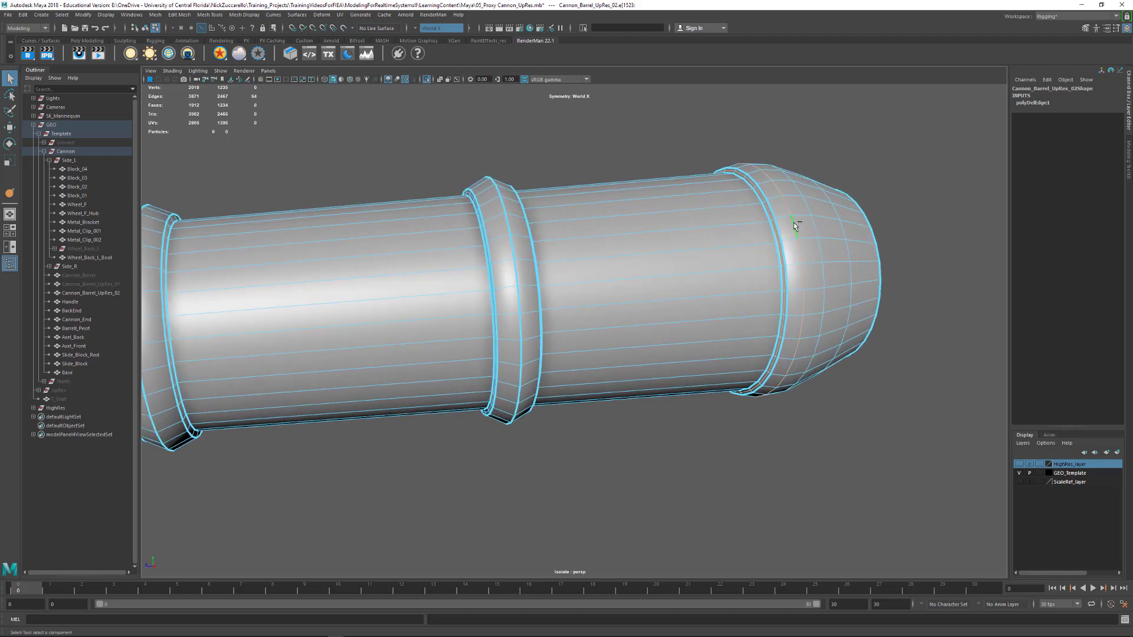
key(ctrl+Delete)
alt+middle_drag(791, 222, 690, 235)
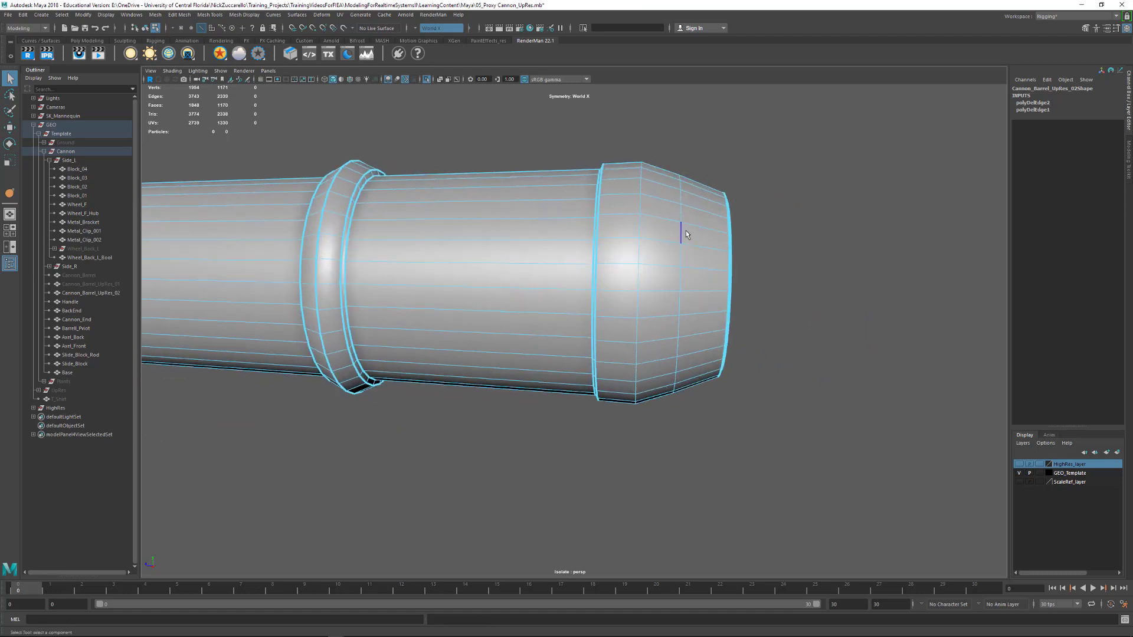
double_click(686, 235)
key(ctrl+Delete)
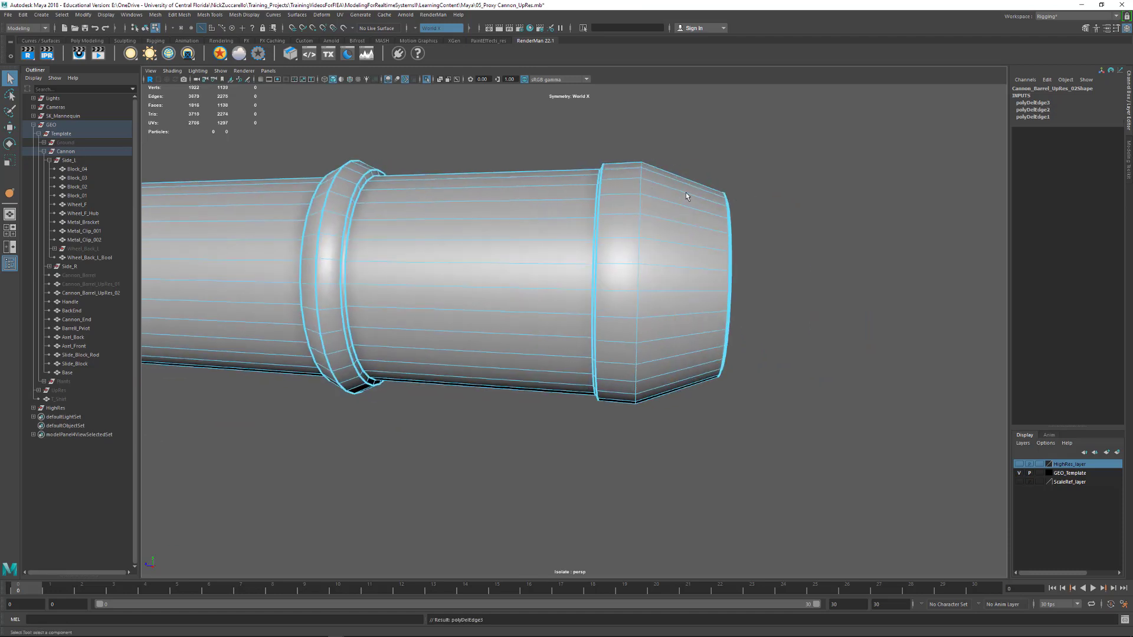
Delete the extra edge loop around the rim of the flat breech end cap
alt+drag(686, 193, 656, 216)
alt+drag(464, 258, 439, 236)
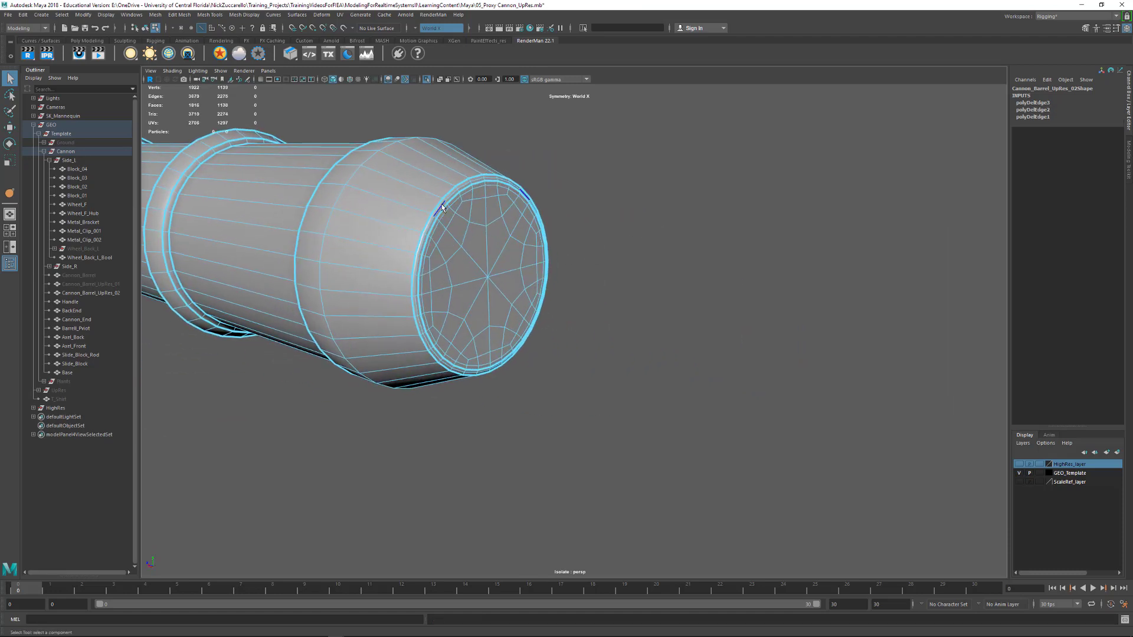
double_click(443, 206)
key(ctrl+Delete)
alt+drag(480, 271, 484, 278)
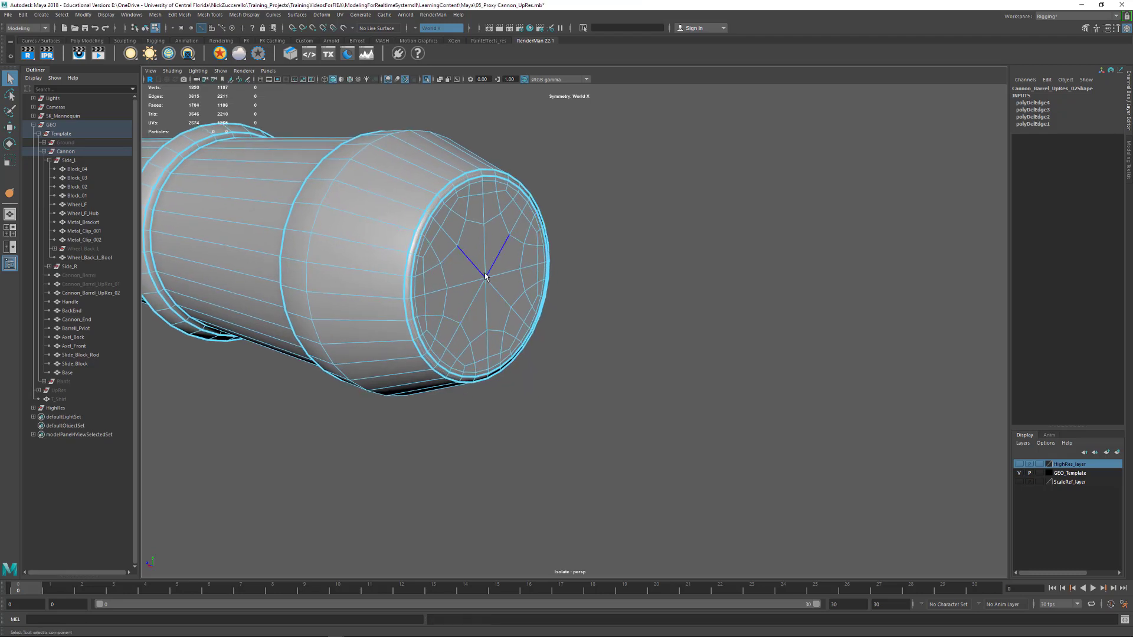
Expand the selection from the breech cap's center vertex to the surrounding vertices and merge them into one center vertex
key(F9)
click(489, 284)
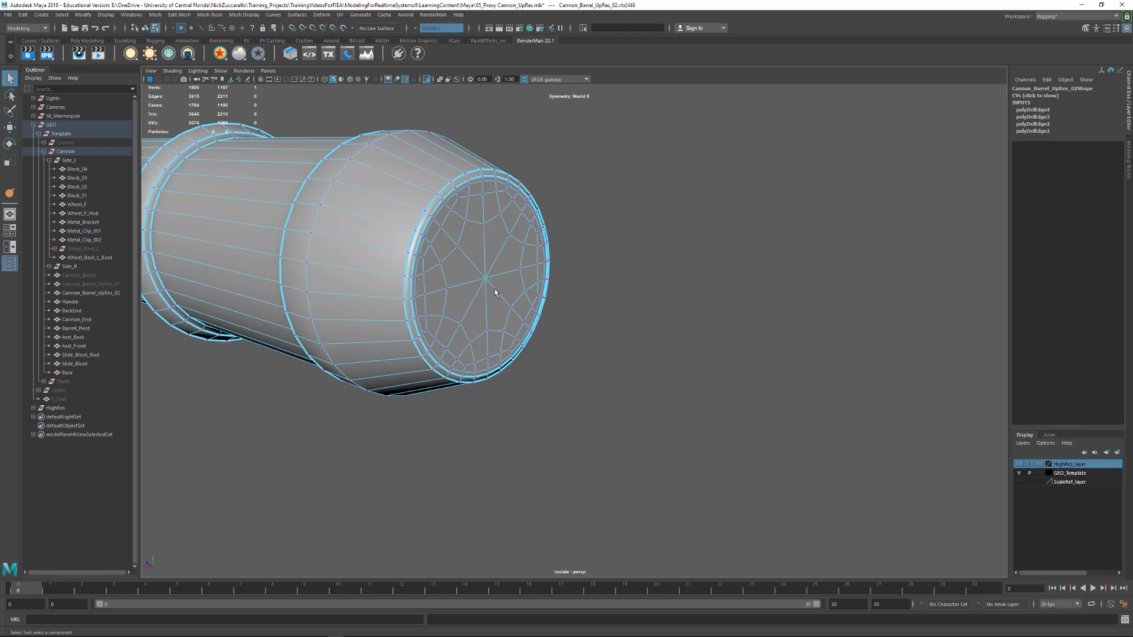
key(shift+period)
shift+right_click(487, 282)
shift+right_drag(487, 275, 490, 234)
alt+drag(509, 242, 607, 266)
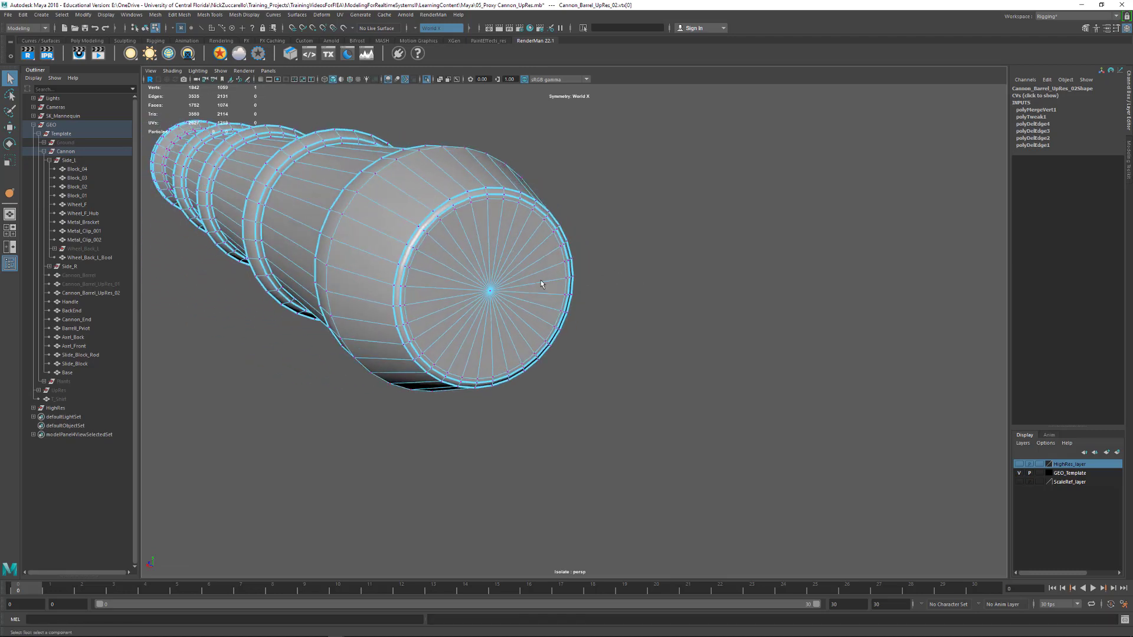
Grow the selection to the cap's innermost remaining vertex ring and merge that ring into the center vertex
alt+drag(542, 284, 499, 291)
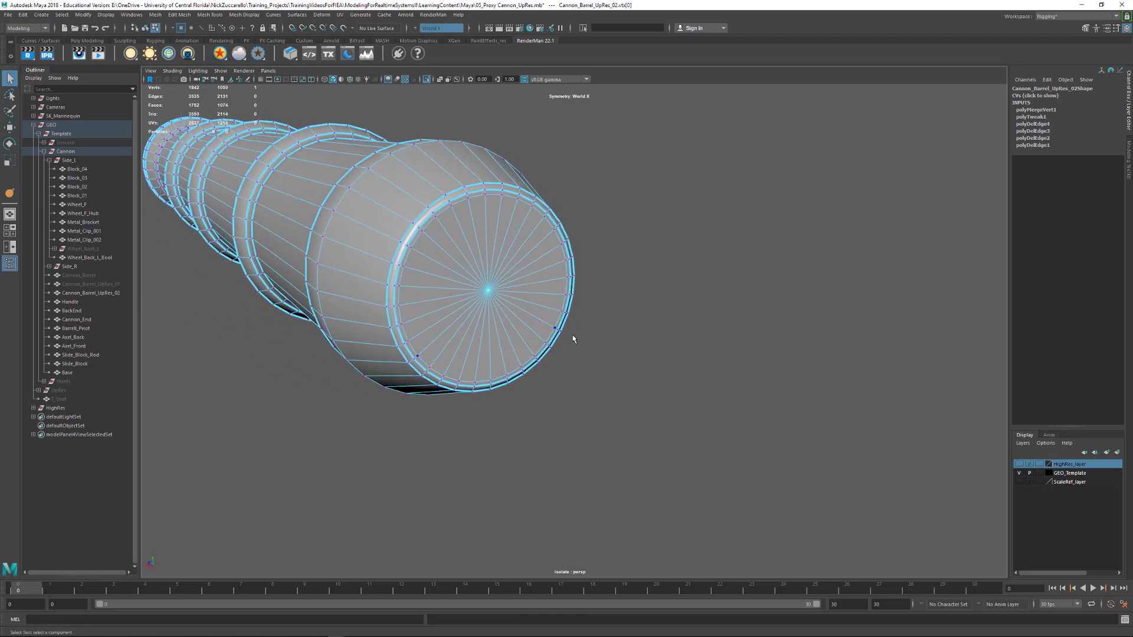
alt+drag(572, 337, 580, 341)
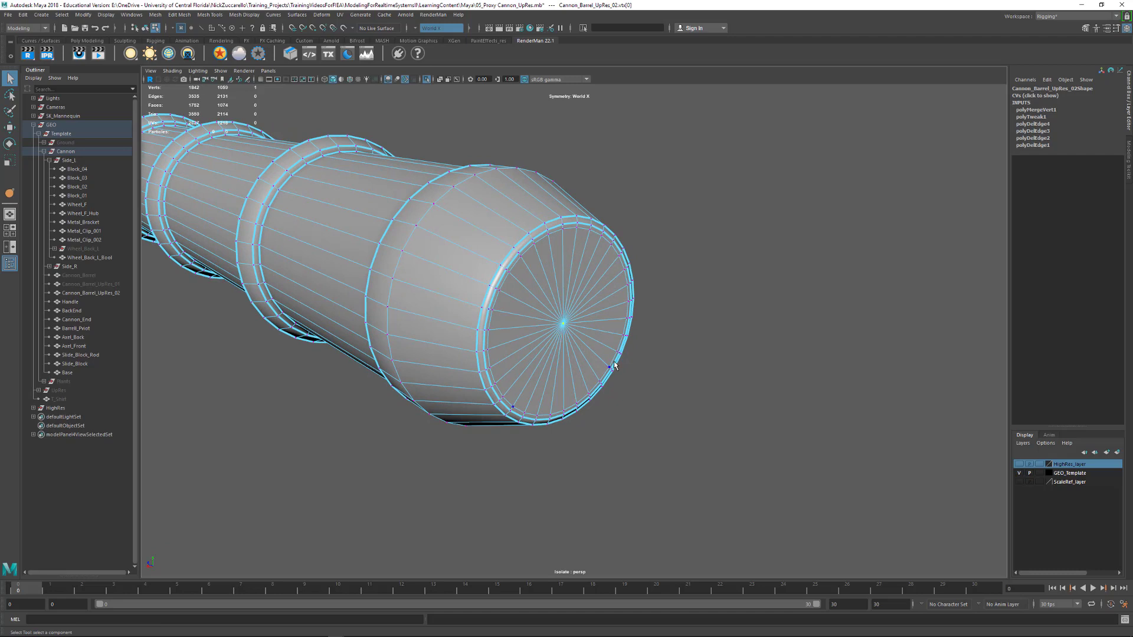
key(shift+period)
shift+right_click(562, 324)
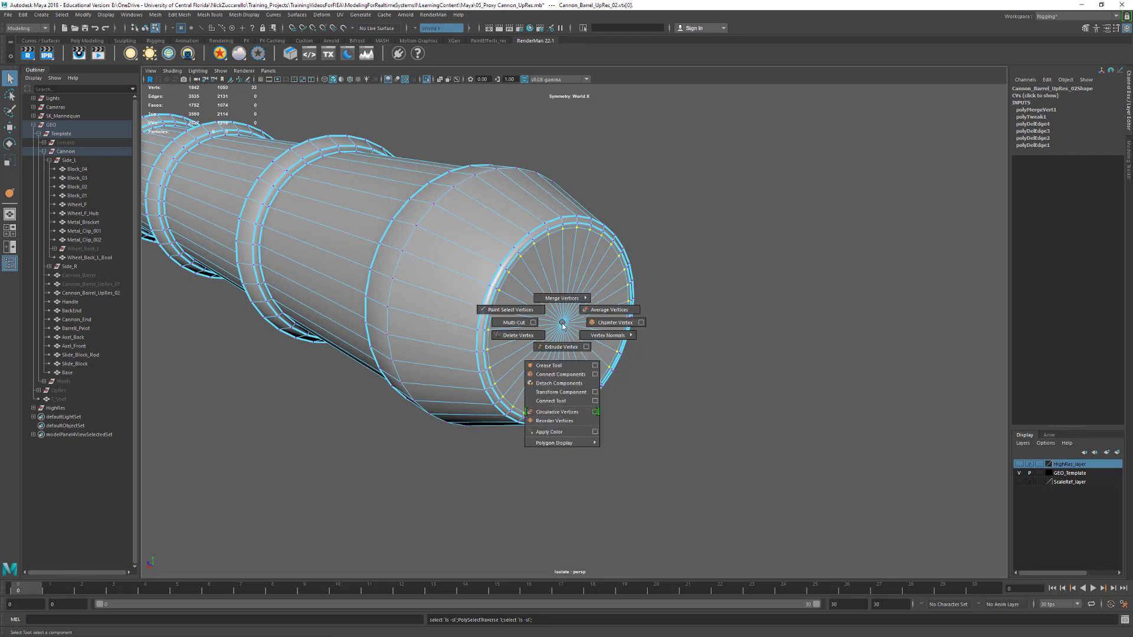
mouse_move(566, 299)
click(571, 273)
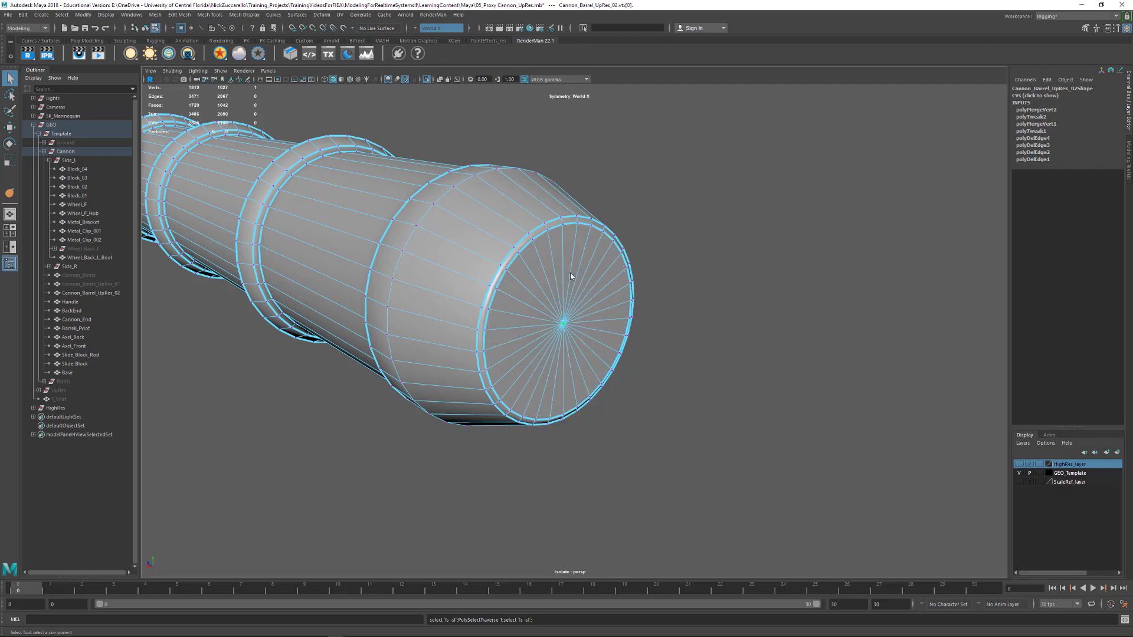
Merge the inner vertices of the cap at the far end of the bore into a single center vertex
alt+drag(723, 358, 643, 352)
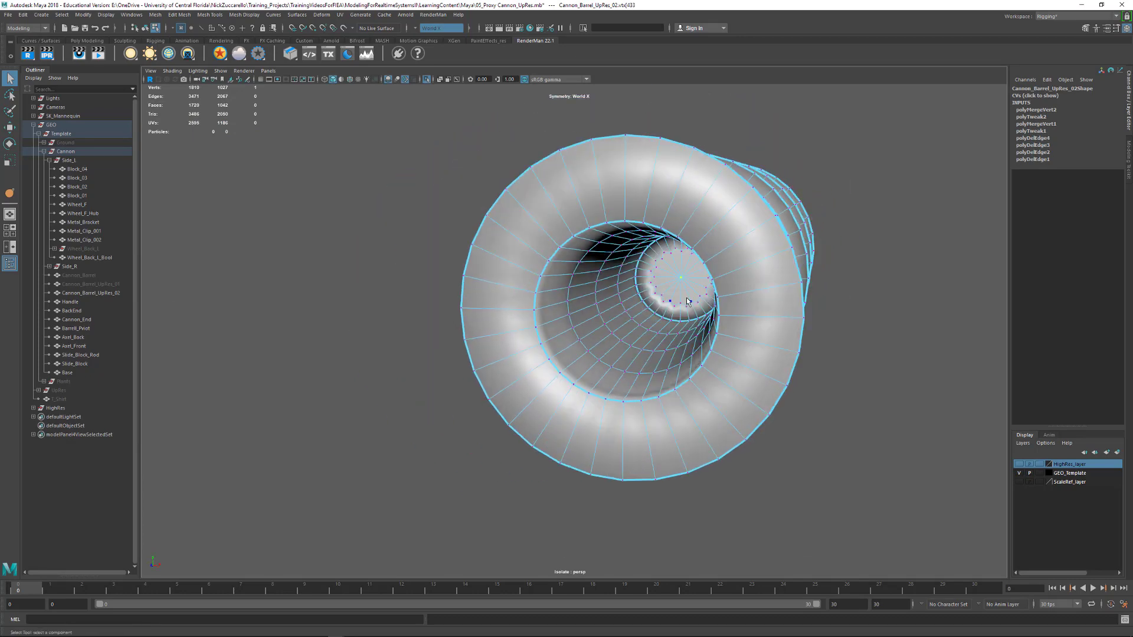
key(shift+period)
key(g)
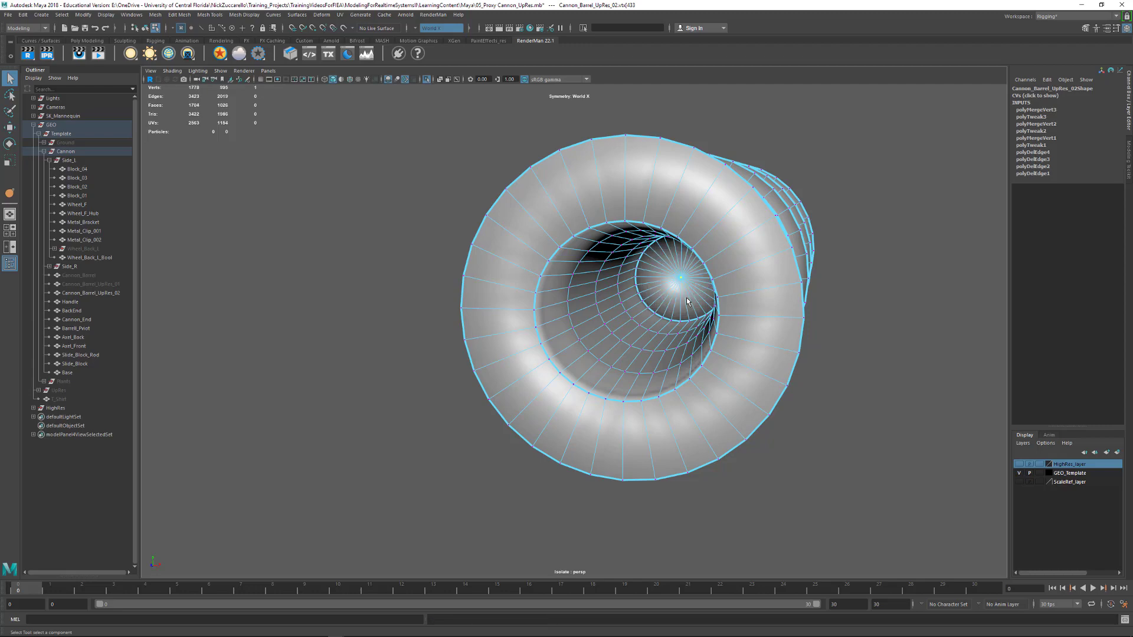
Examine the edge loops inside the bore from several angles
alt+drag(721, 294, 679, 292)
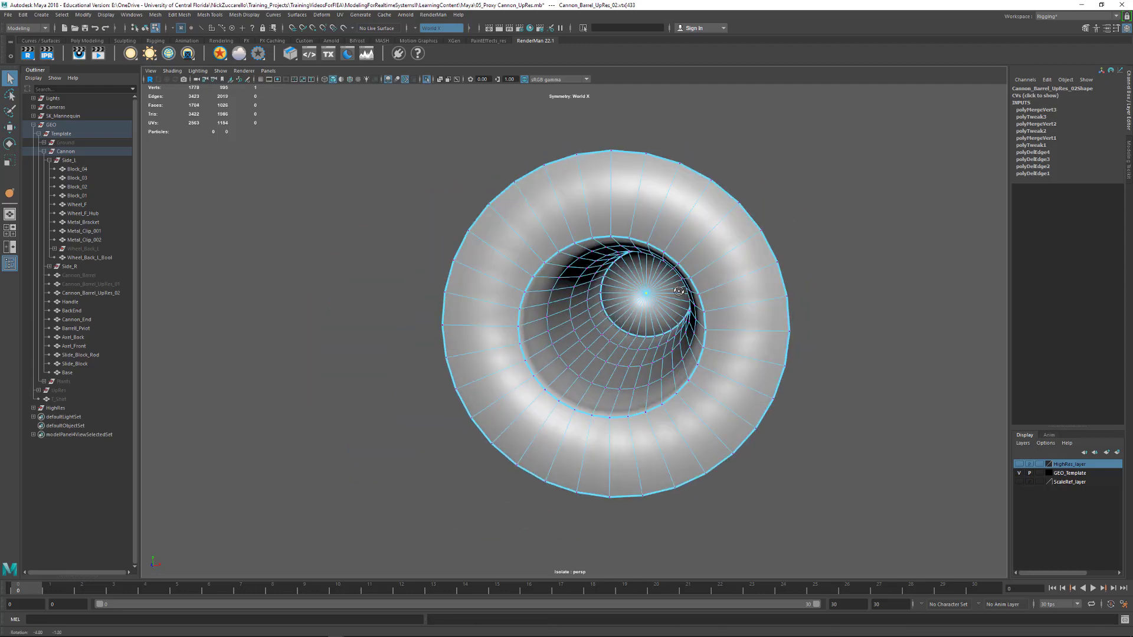
alt+right_drag(660, 286, 690, 295)
alt+drag(700, 296, 667, 285)
scroll(554, 258, up, 2)
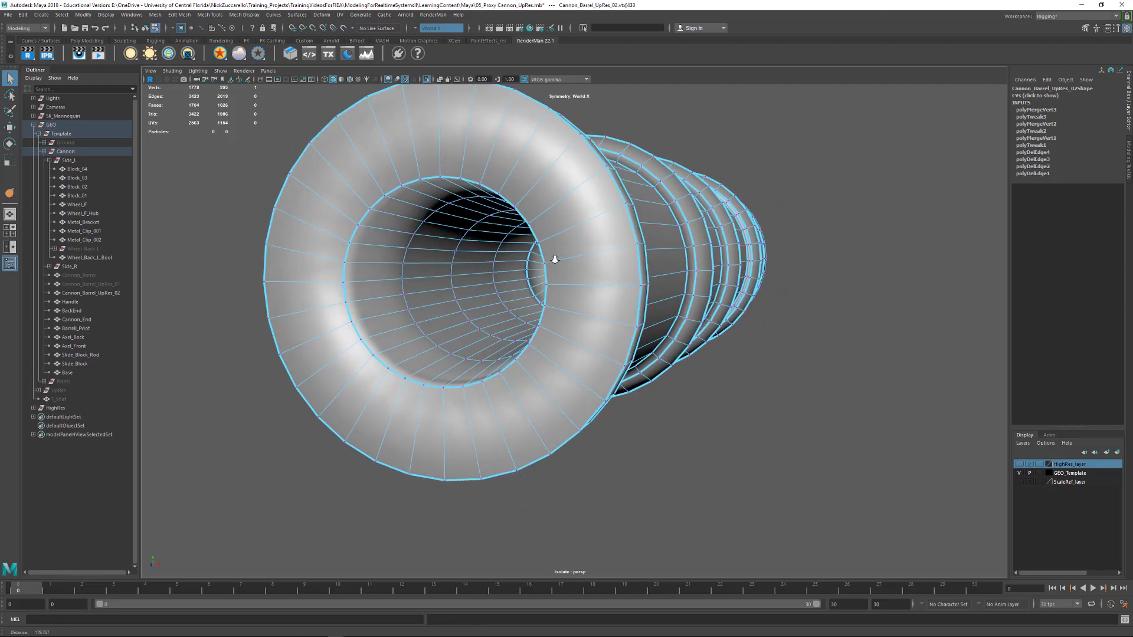
alt+middle_drag(552, 257, 586, 266)
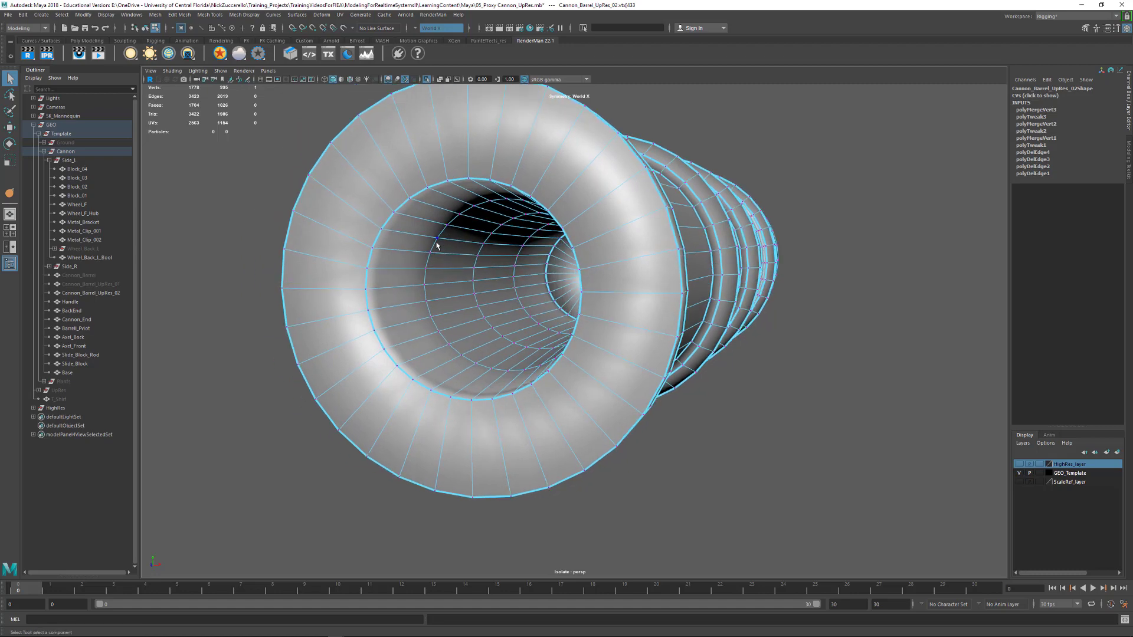
alt+drag(488, 197, 477, 218)
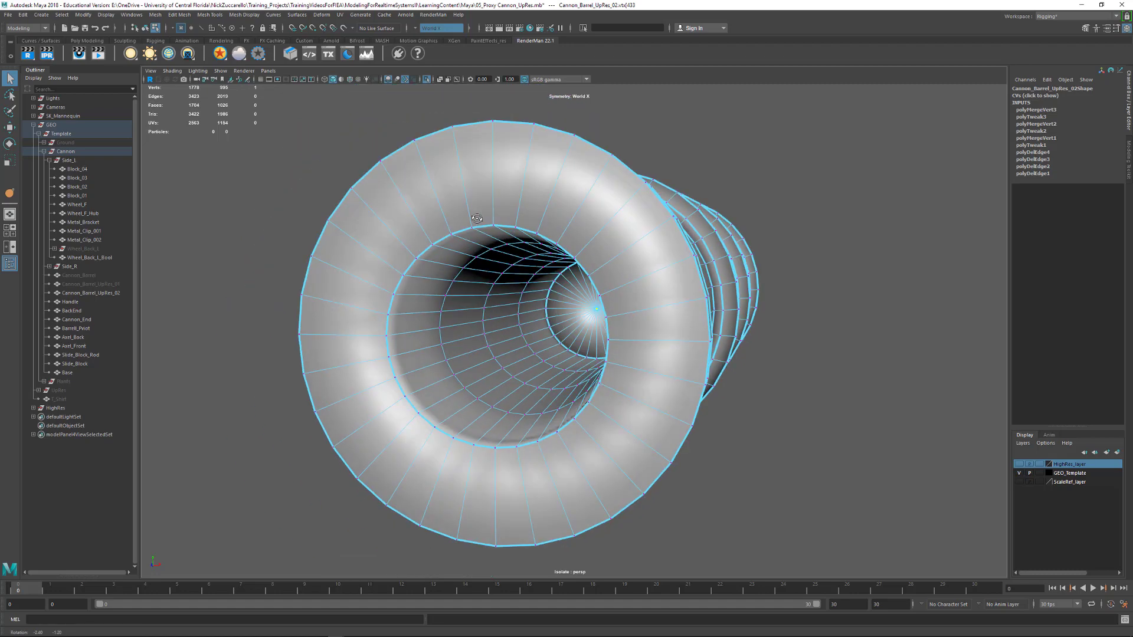
scroll(484, 219, up, 2)
Merge three neighboring vertices on the underside of the first edge loop inside the muzzle into one vertex
alt+drag(507, 431, 523, 423)
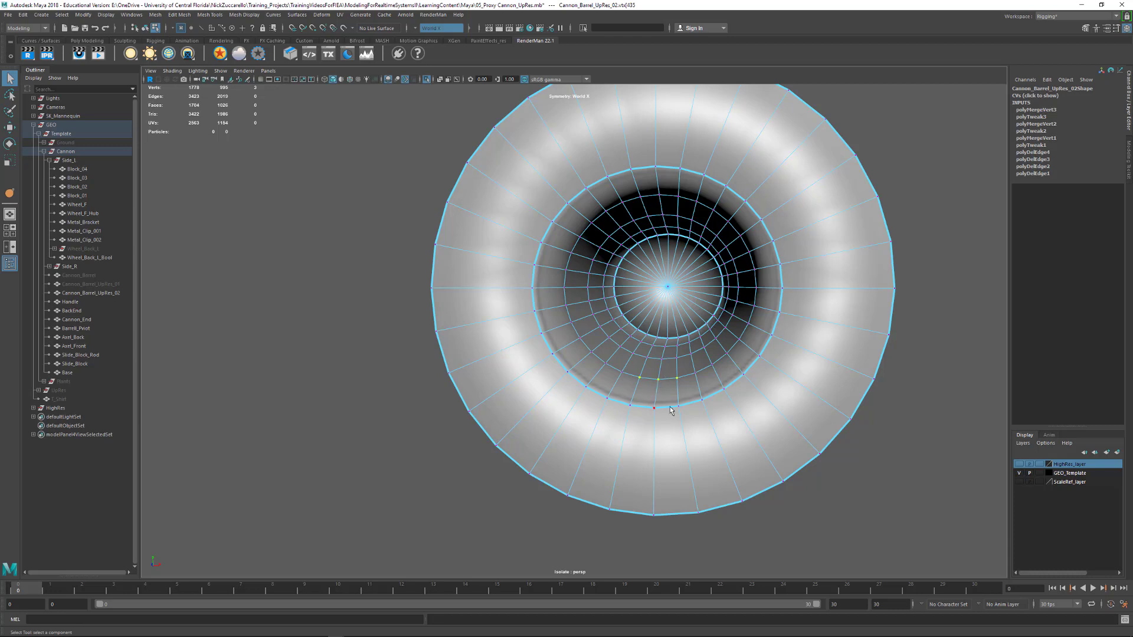
alt+drag(671, 385, 638, 482)
alt+drag(643, 438, 697, 383)
key(w)
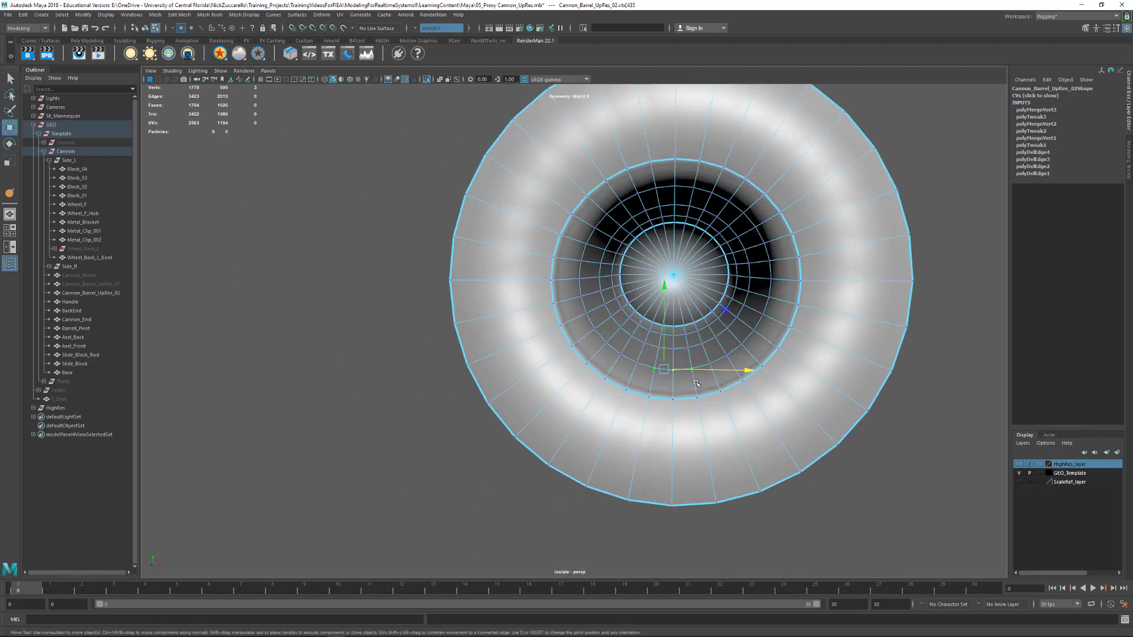
shift+click(686, 334)
key(ctrl+z)
mouse_move(699, 354)
alt+mouse_down()
mouse_move(645, 400)
mouse_move(639, 353)
mouse_move(594, 356)
mouse_move(649, 357)
mouse_move(640, 354)
mouse_move(666, 345)
alt+mouse_up()
key(4)
alt+right_drag(665, 345, 662, 347)
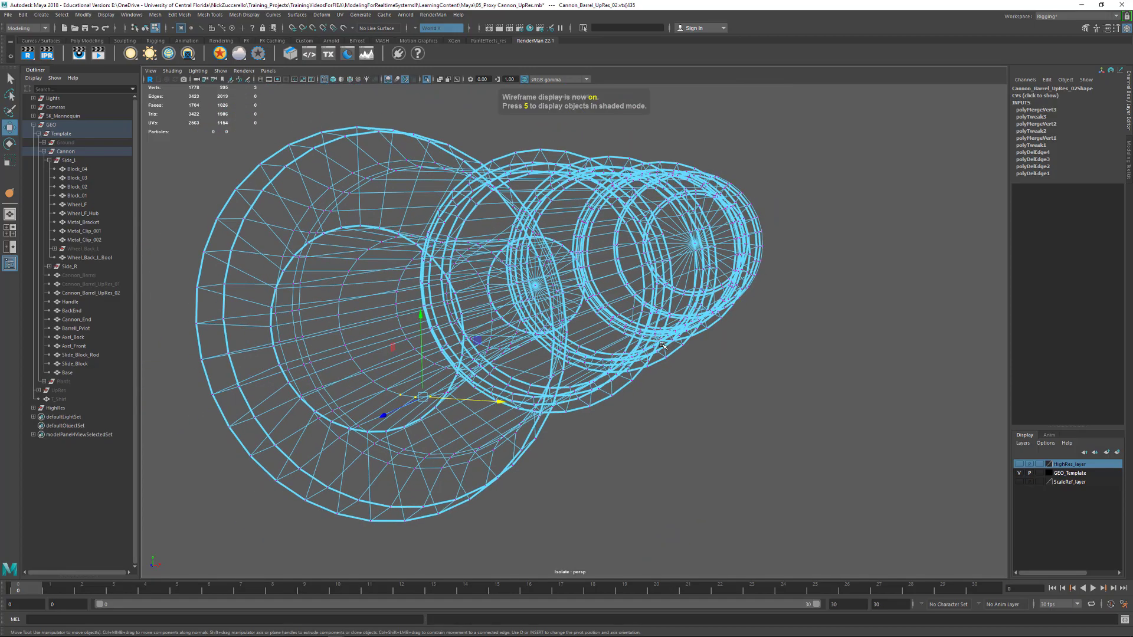
key(f)
alt+right_drag(802, 348, 352, 311)
mouse_move(352, 311)
alt+mouse_down()
mouse_move(314, 295)
mouse_move(502, 340)
mouse_move(424, 333)
mouse_move(655, 379)
mouse_move(620, 380)
alt+mouse_up()
key(5)
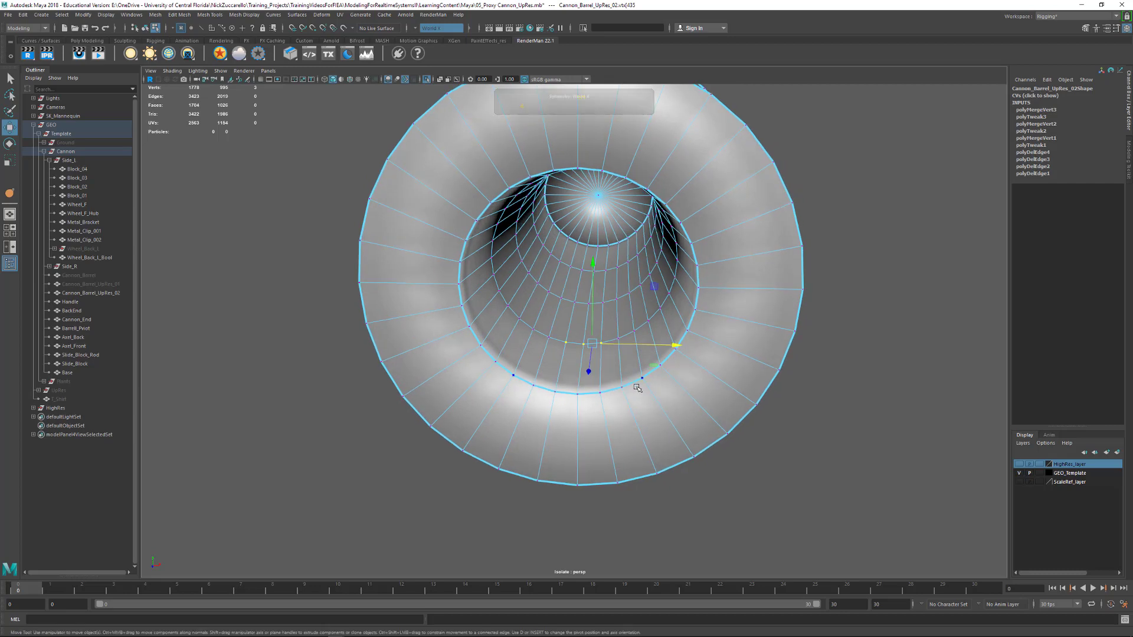
shift+right_drag(596, 344, 599, 303)
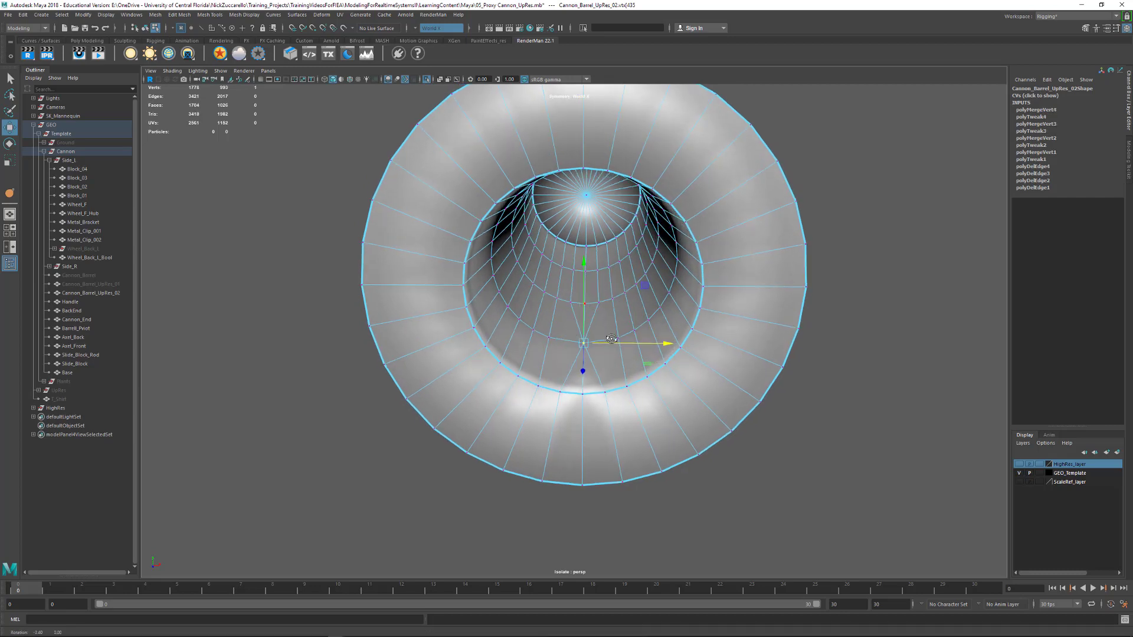
Merge three neighboring vertices on the upper side of the first edge loop inside the muzzle into one vertex
alt+drag(599, 302, 614, 224)
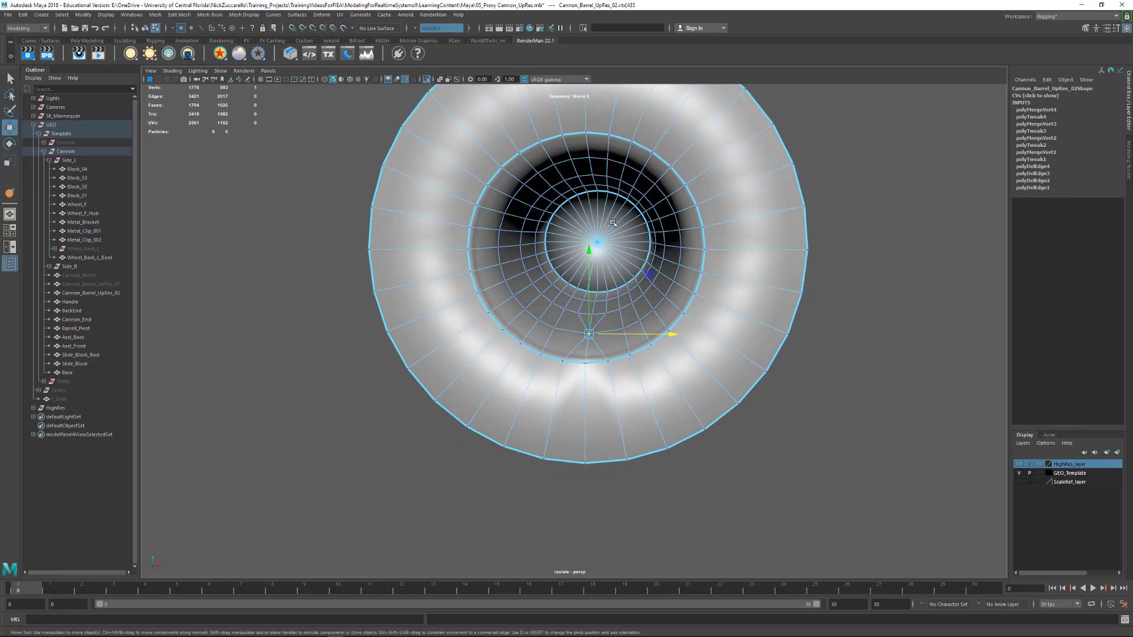
click(572, 159)
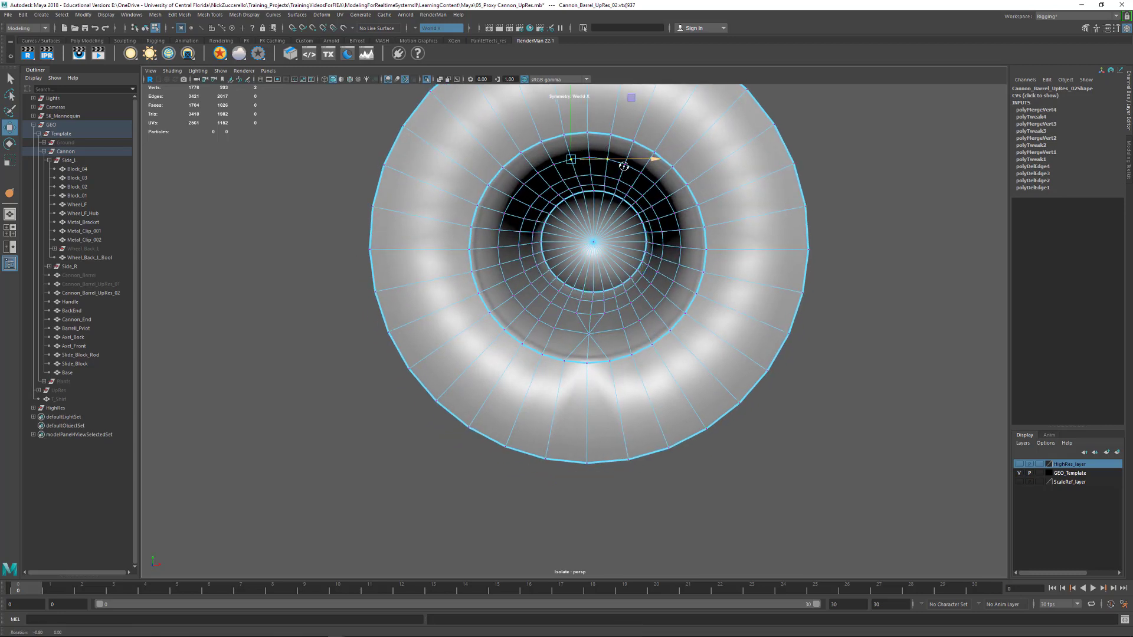
alt+drag(608, 163, 603, 155)
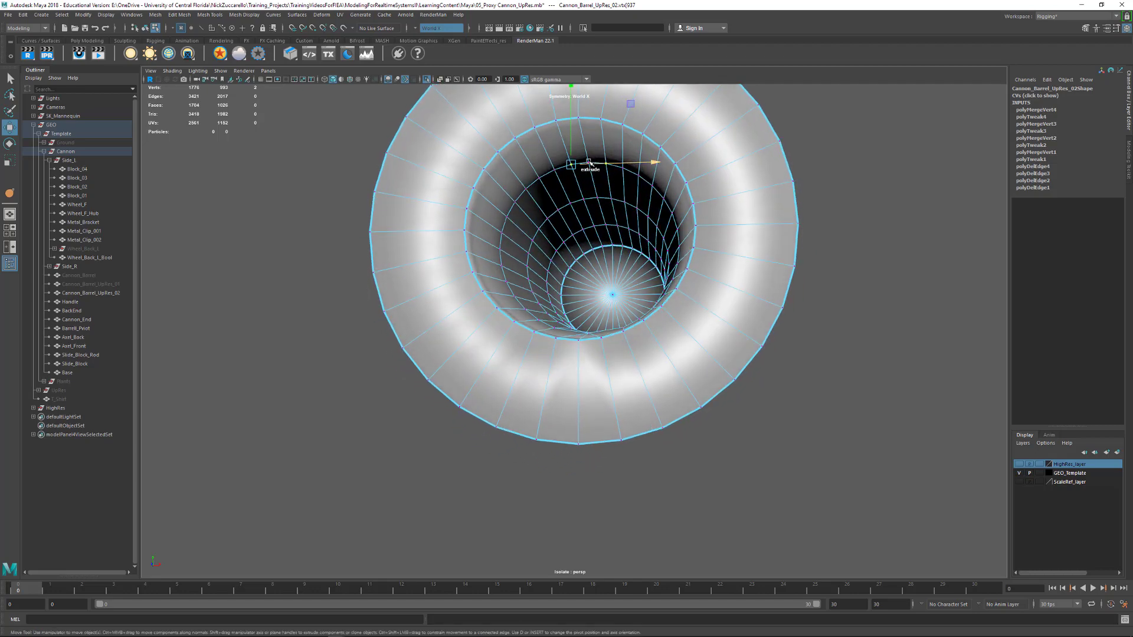
click(588, 163)
key(q)
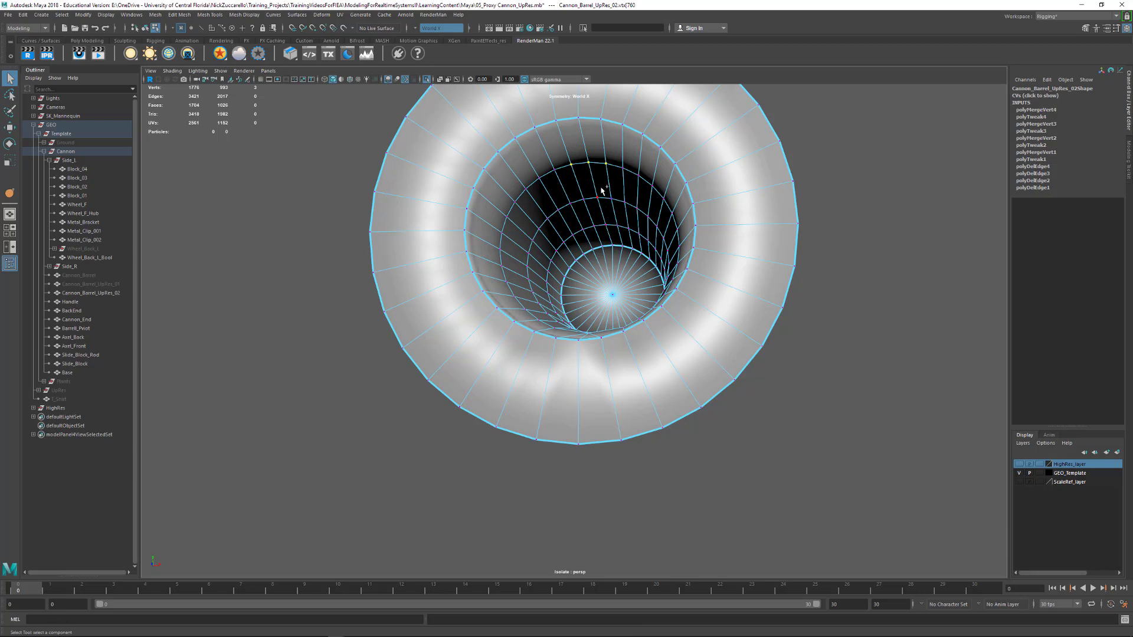
shift+right_drag(602, 190, 617, 155)
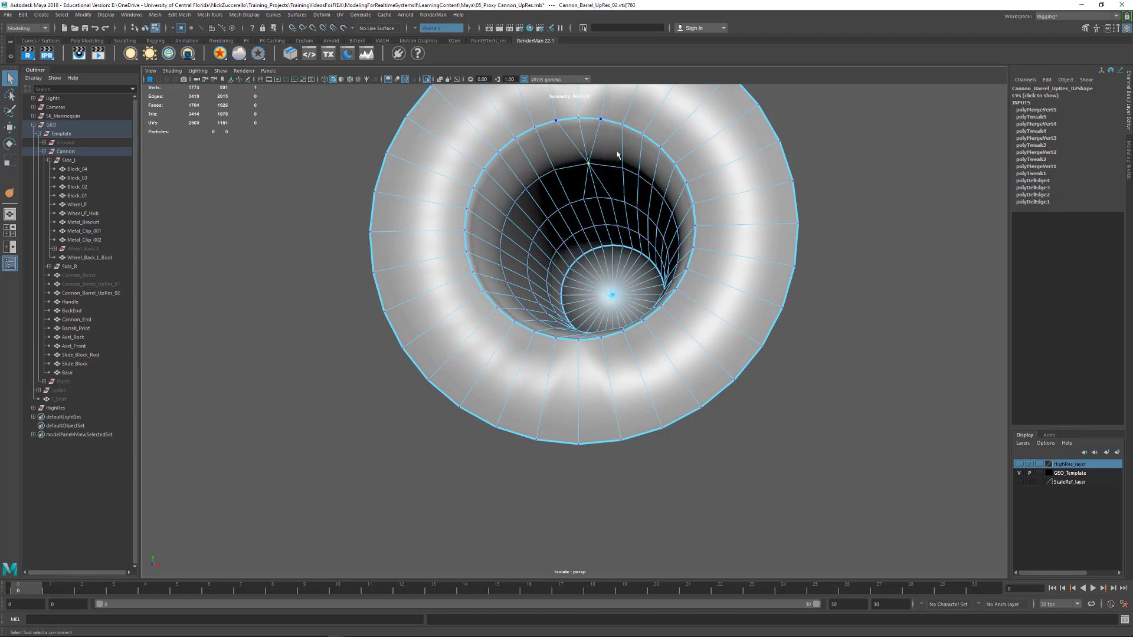
Merge the next two groups of three neighboring vertices, on the upper and lower parts of the first edge loop inside the muzzle
alt+drag(618, 154, 532, 190)
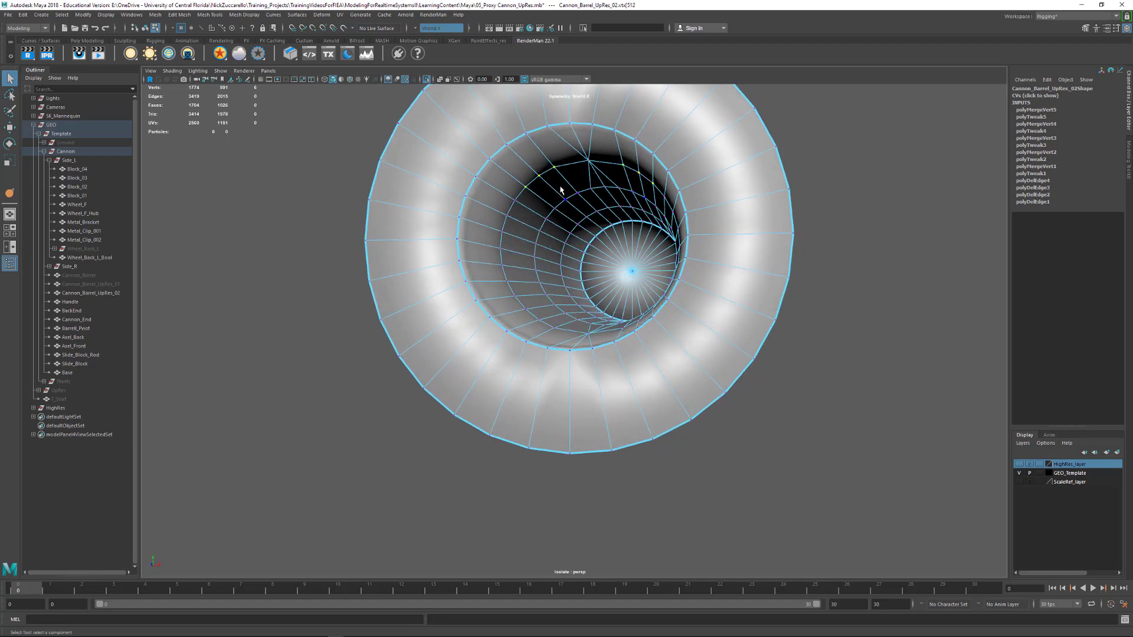
key(g)
alt+drag(561, 190, 558, 356)
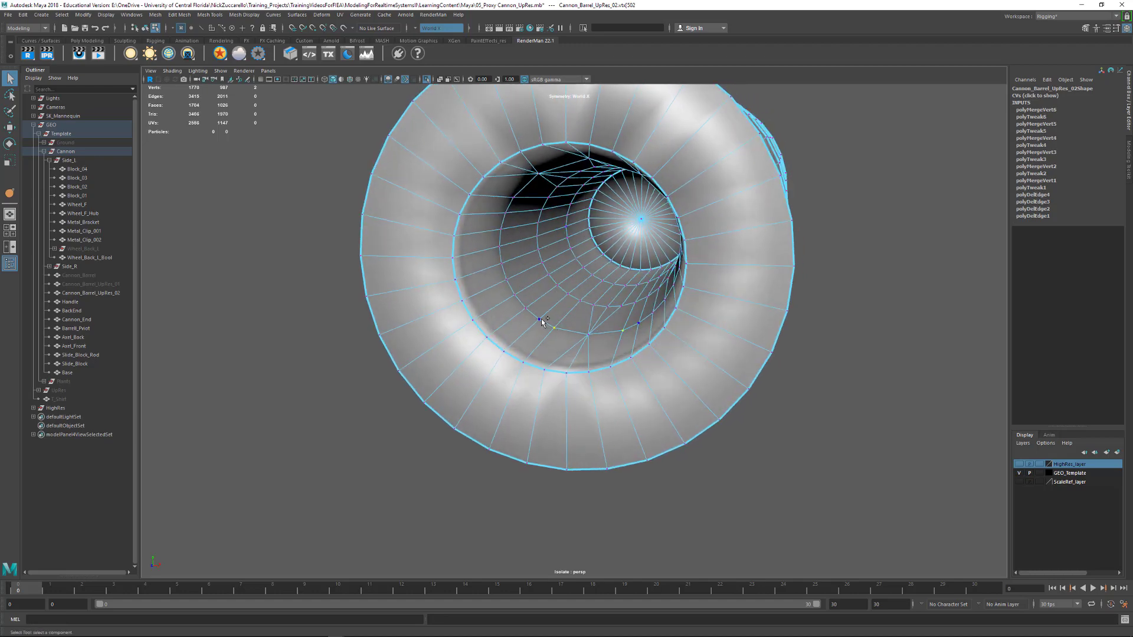
key(g)
alt+drag(560, 316, 516, 297)
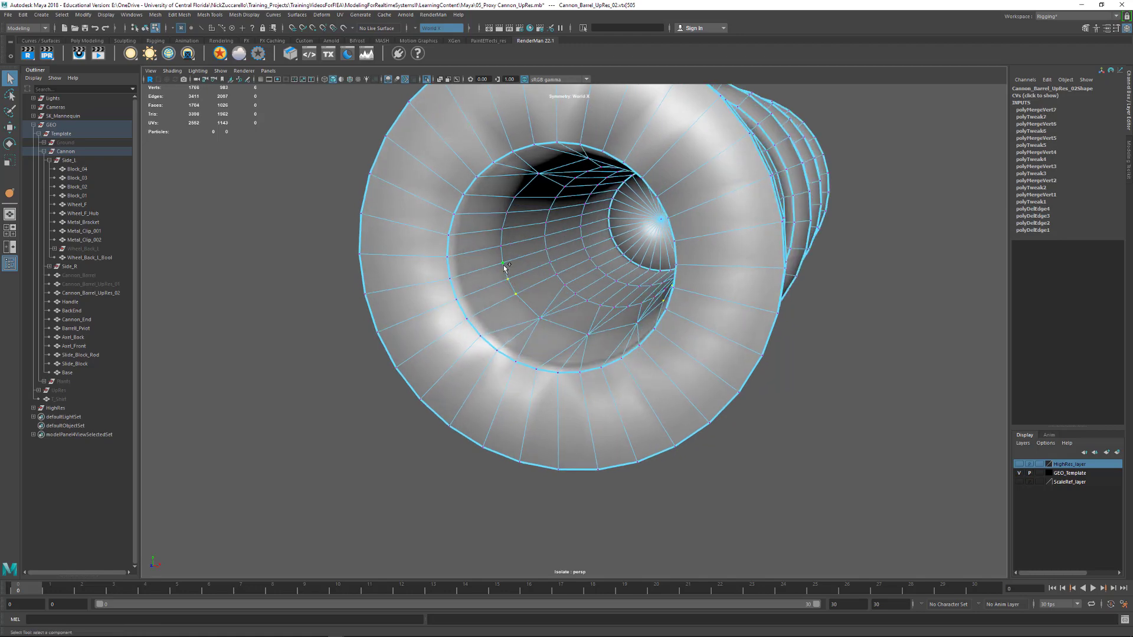
key(g)
alt+drag(519, 256, 528, 210)
key(ctrl+z)
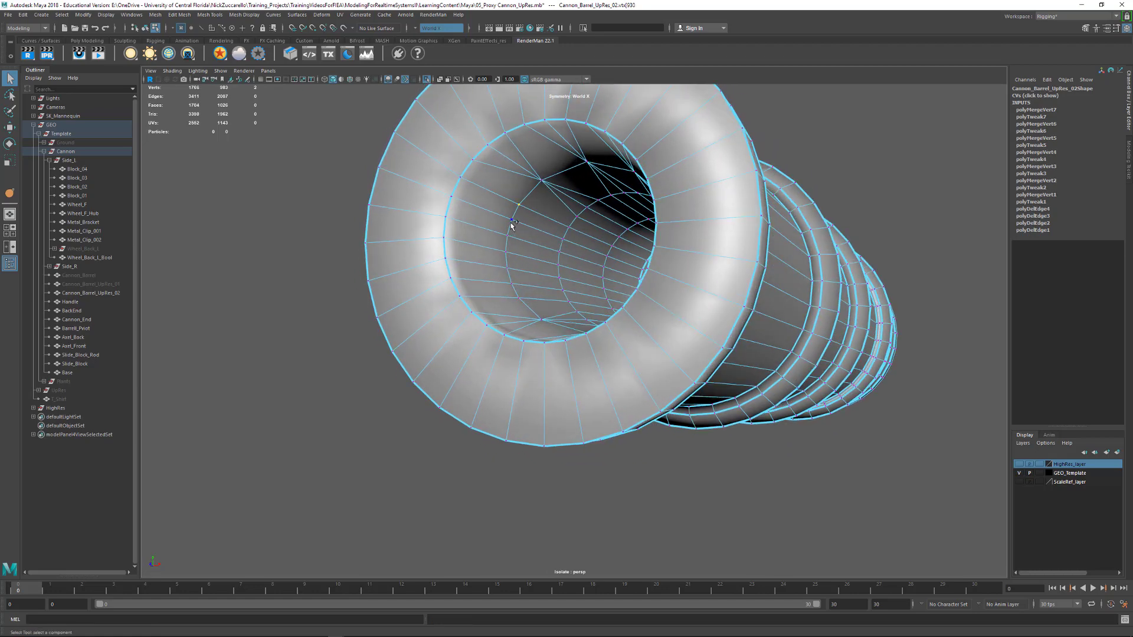
Merge the remaining groups of three neighboring vertices along the side of the first edge loop inside the muzzle
alt+drag(526, 273, 524, 277)
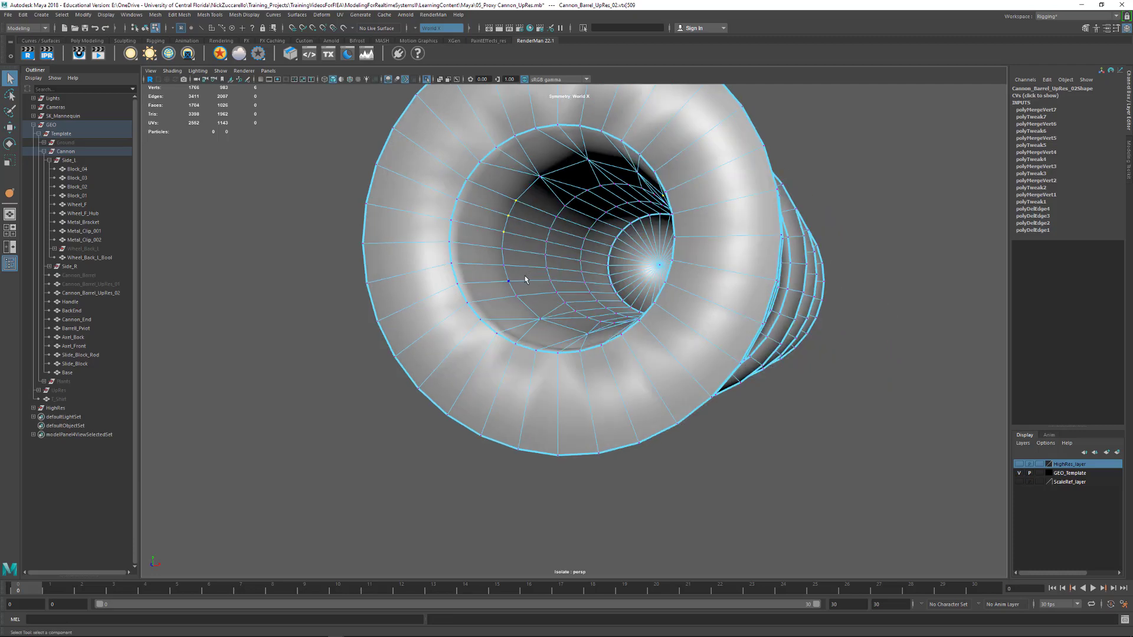
key(g)
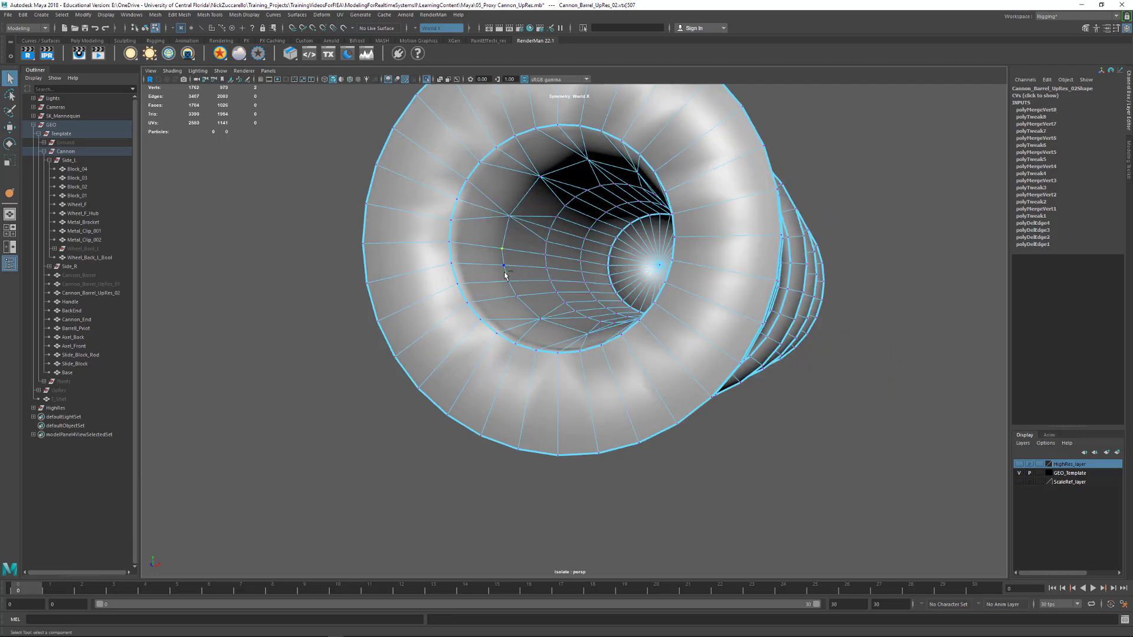
key(g)
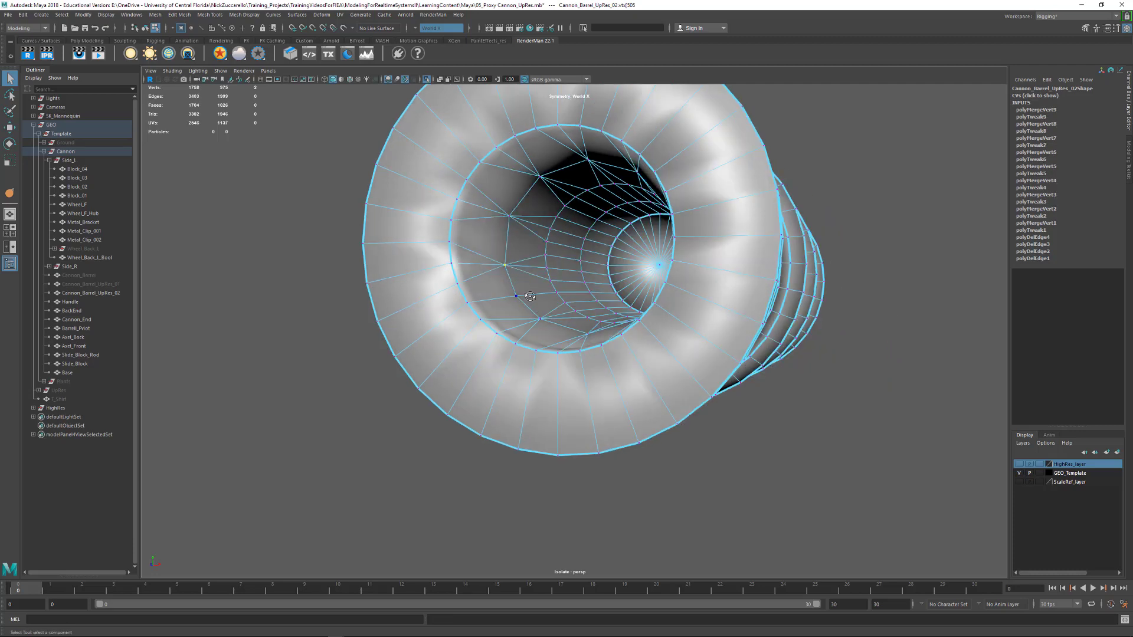
Delete the extra lengthwise edge loops inside the bore, including their vertices, keeping only those running straight back from the merged vertices
alt+drag(531, 308, 645, 325)
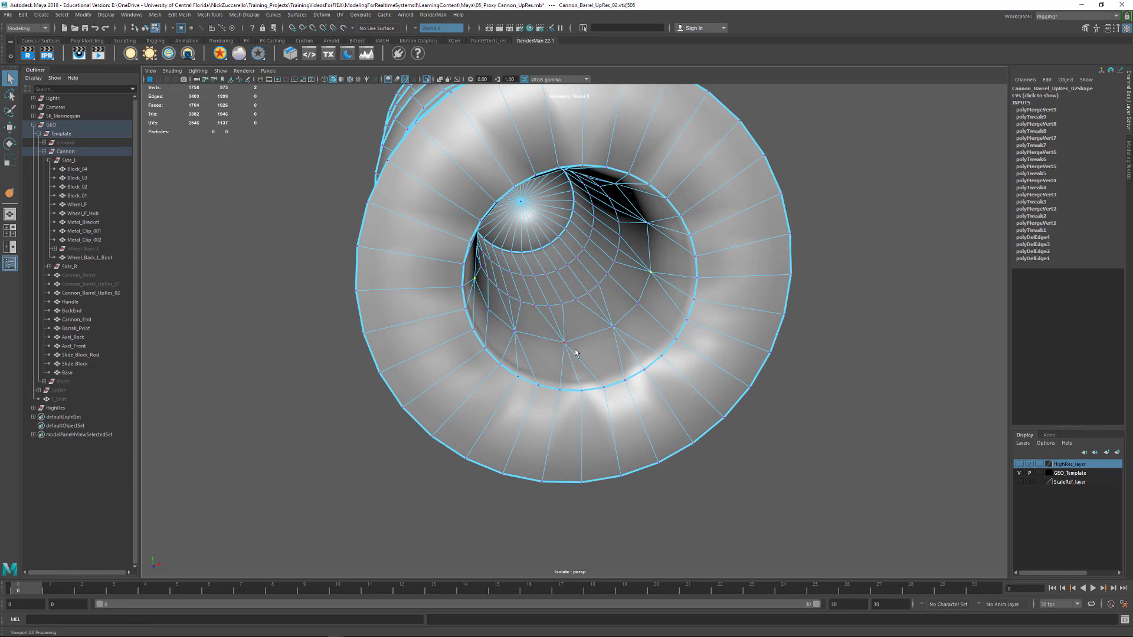
alt+drag(607, 351, 522, 327)
key(F10)
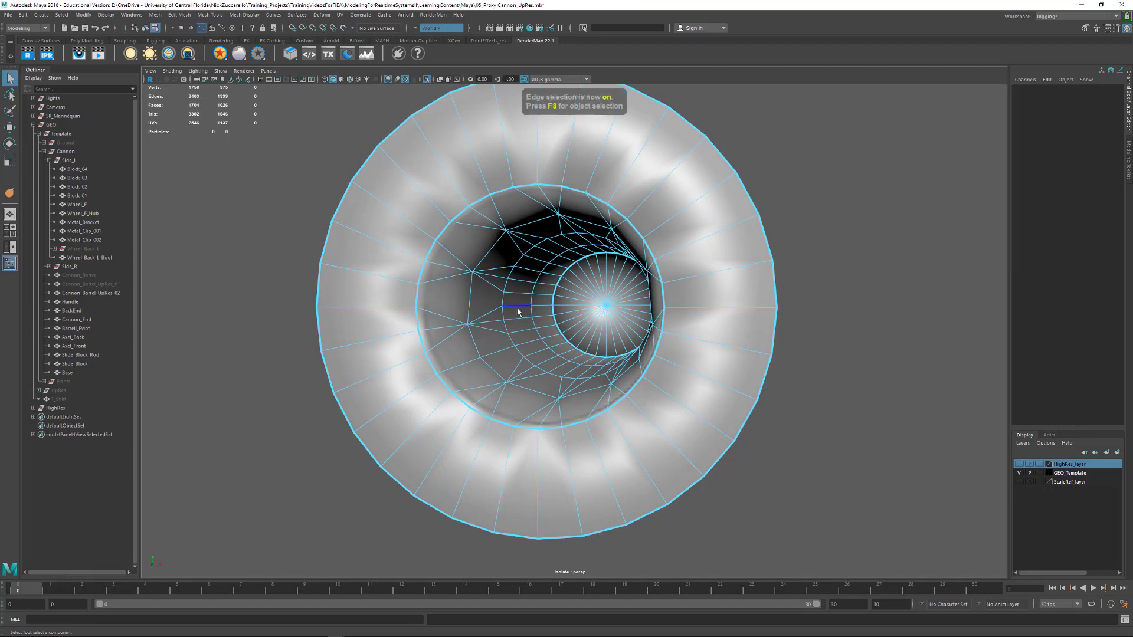
double_click(516, 307)
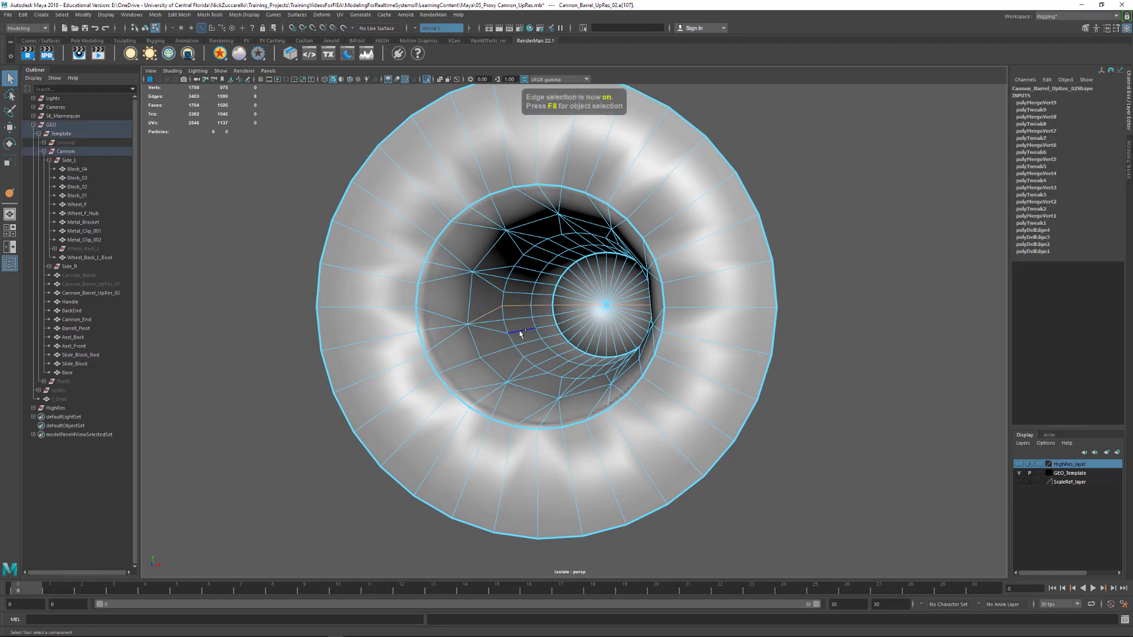
alt+drag(526, 350, 518, 363)
shift+double_click(510, 367)
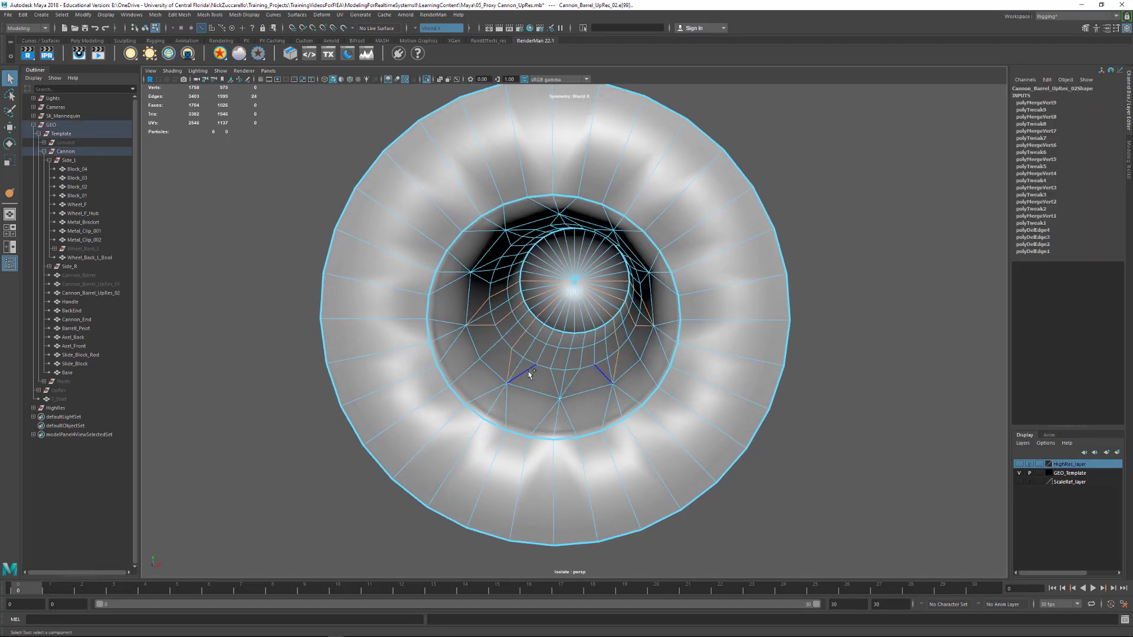
shift+double_click(528, 371)
alt+drag(584, 366, 625, 331)
shift+double_click(643, 298)
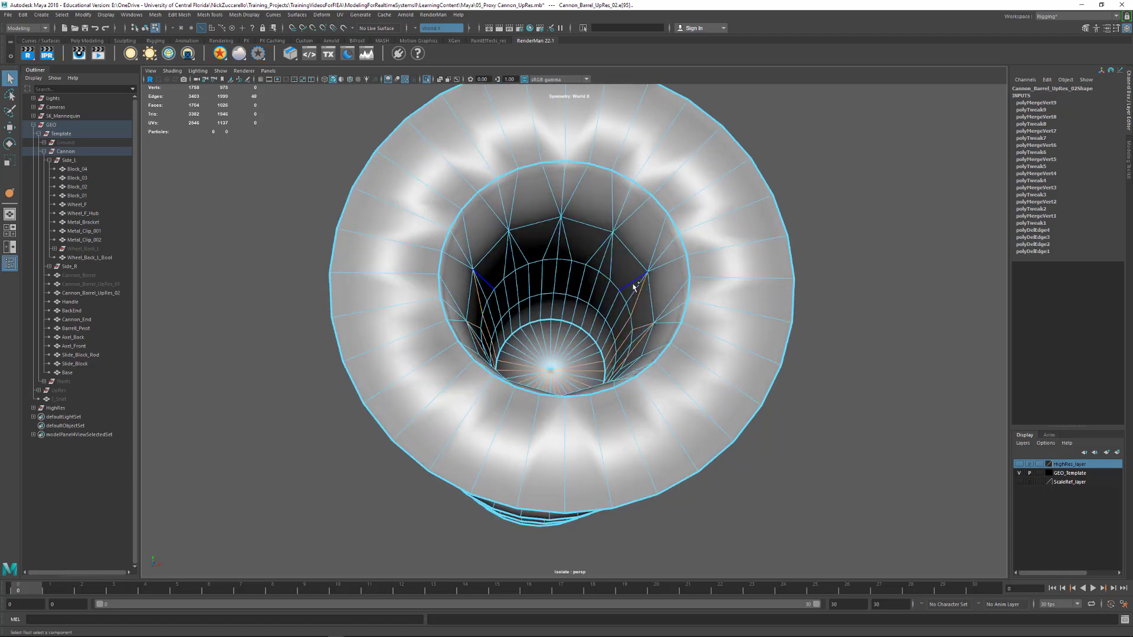
shift+double_click(614, 261)
shift+double_click(596, 254)
shift+double_click(573, 248)
alt+drag(589, 296, 610, 322)
key(ctrl+Delete)
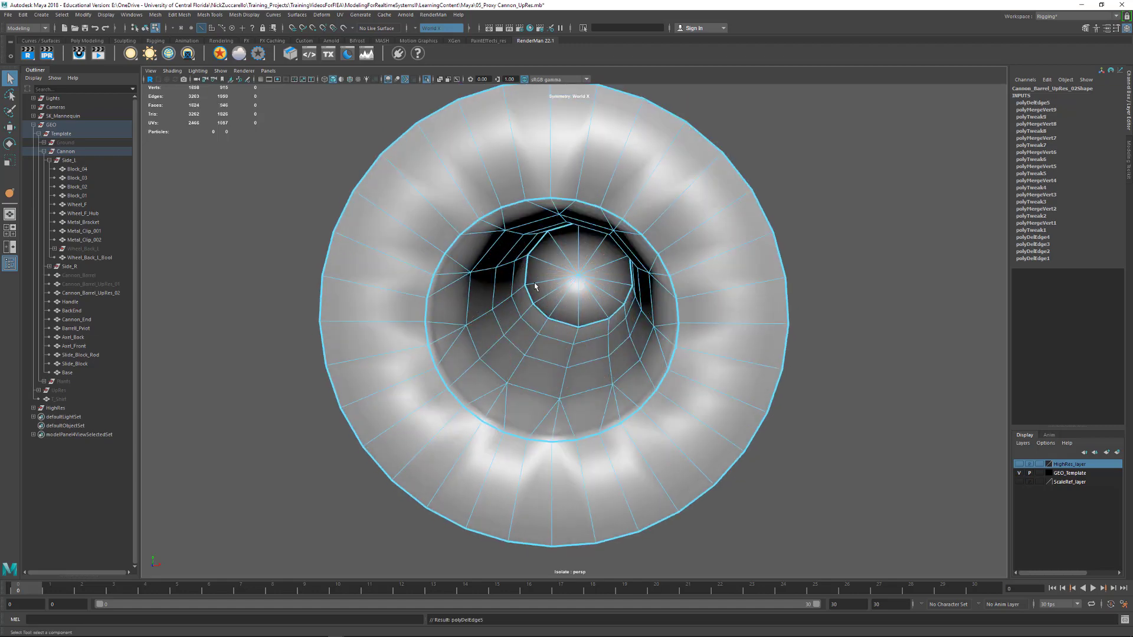
Delete the two intermediate edge rings around the inside of the bore, including their vertices
alt+drag(536, 286, 557, 369)
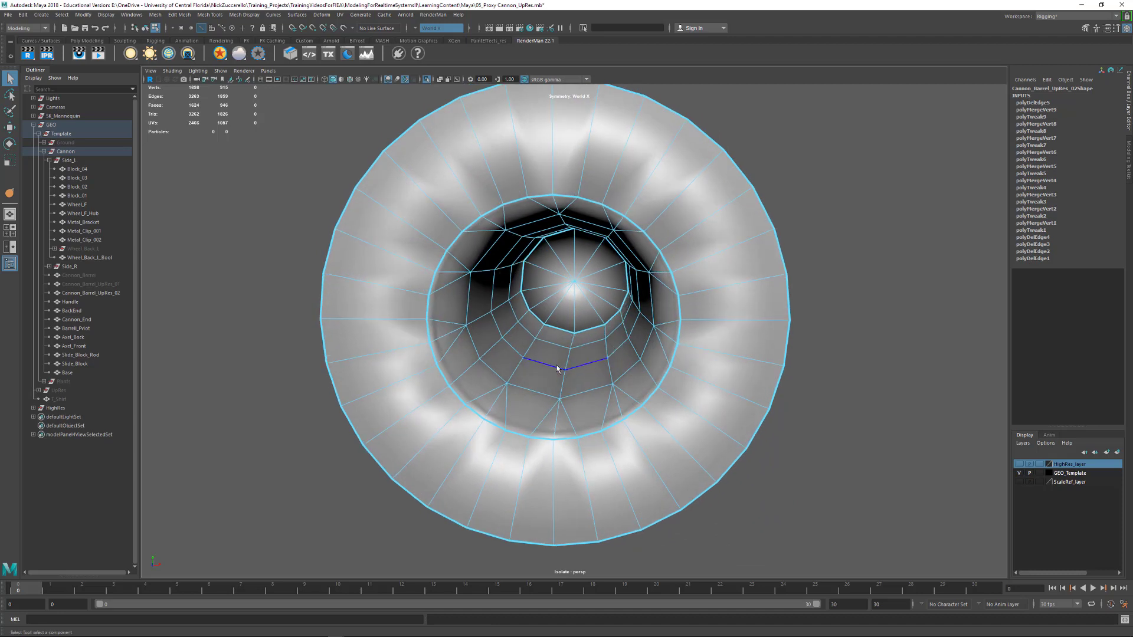
double_click(557, 369)
key(ctrl+Delete)
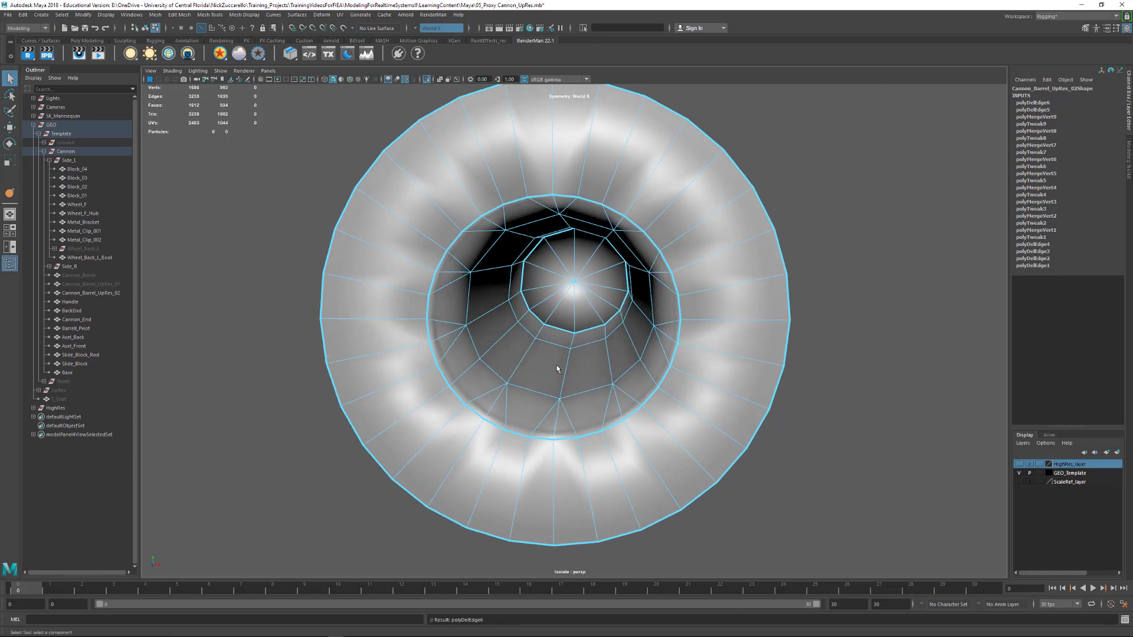
double_click(556, 348)
key(ctrl+Delete)
Return to object selection and delete the construction history of Cannon_Barrel_UpRes_02
alt+drag(557, 348, 715, 341)
alt+right_drag(715, 341, 713, 357)
alt+drag(713, 356, 684, 365)
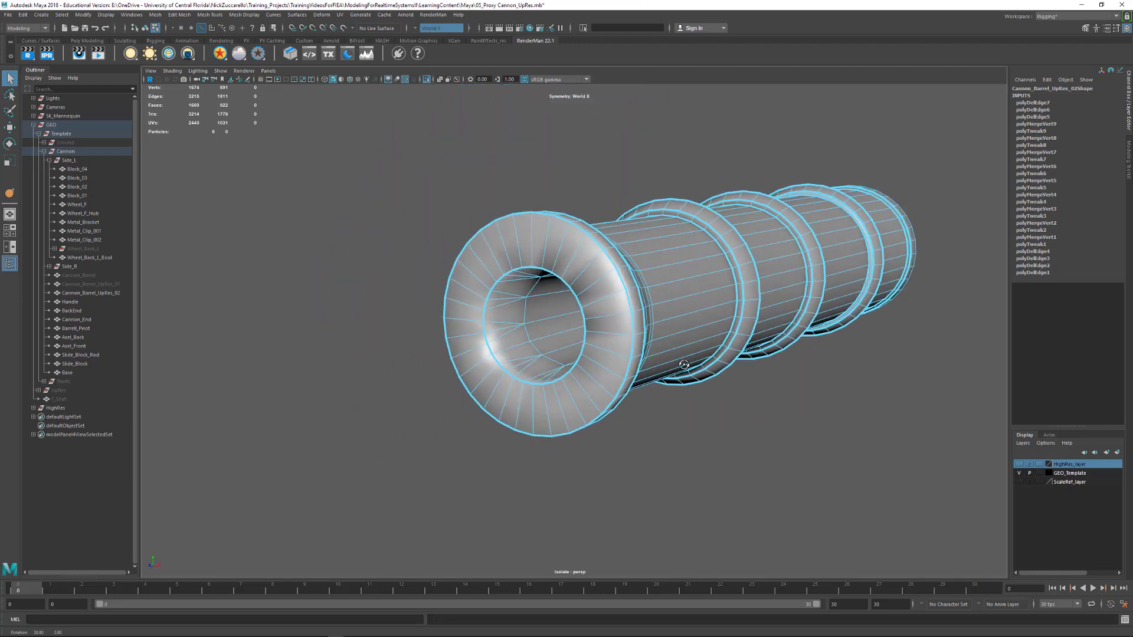
alt+middle_drag(685, 364, 626, 397)
alt+drag(625, 397, 675, 398)
key(F8)
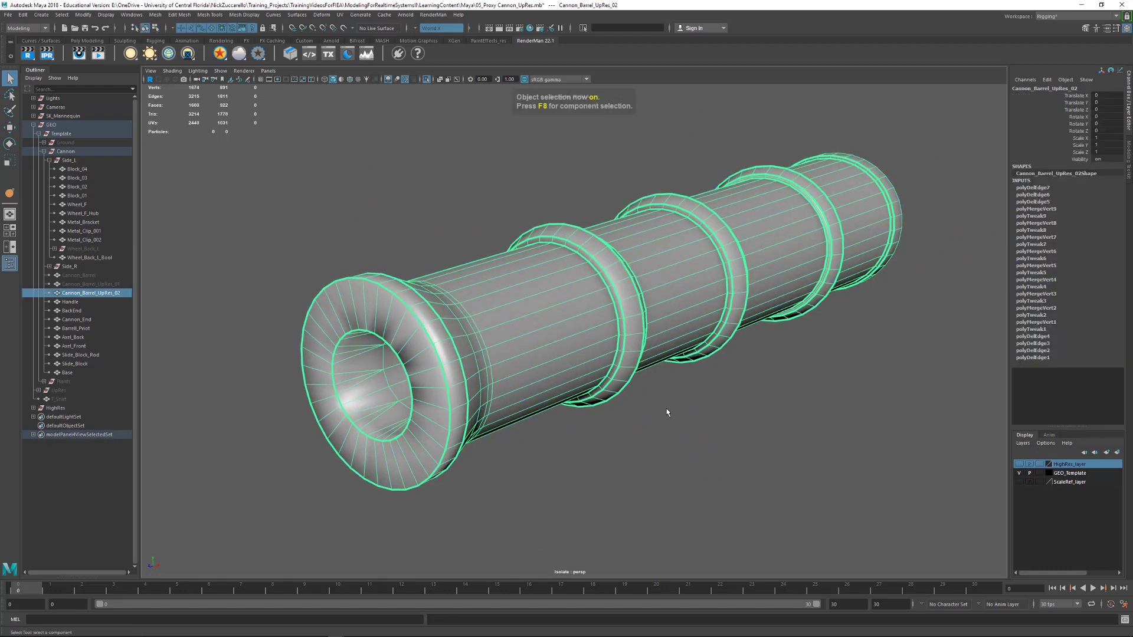
key(alt+shift+d)
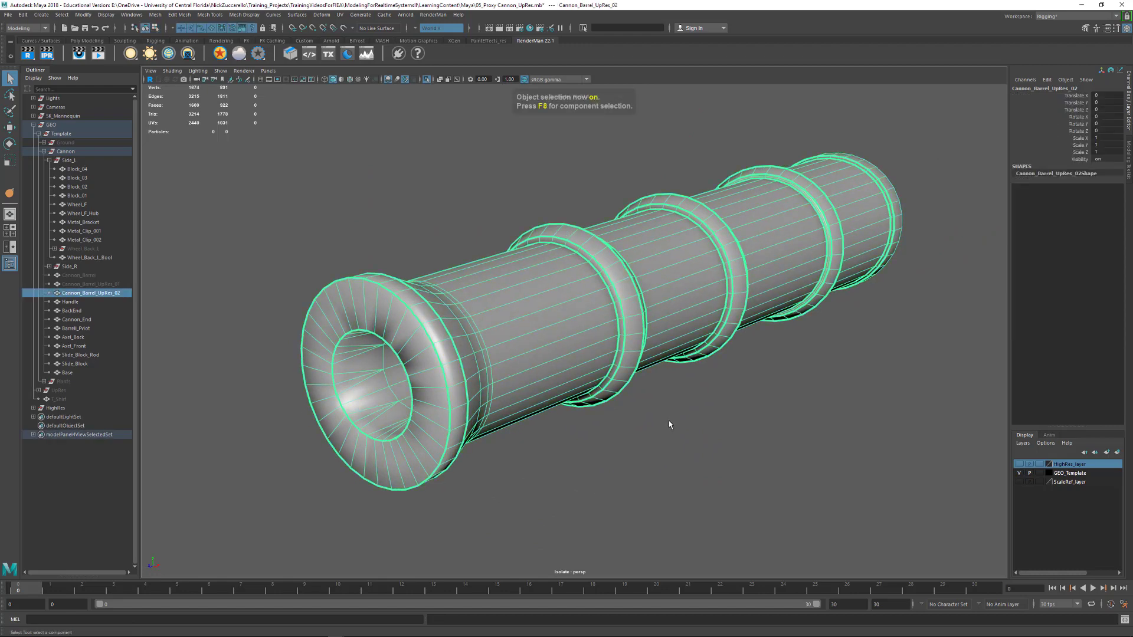
Unlock the normals of Cannon_Barrel_UpRes_02 and soften all of its edges
click(643, 449)
alt+drag(792, 422, 581, 406)
click(538, 382)
click(693, 477)
click(515, 356)
alt+drag(694, 295, 687, 343)
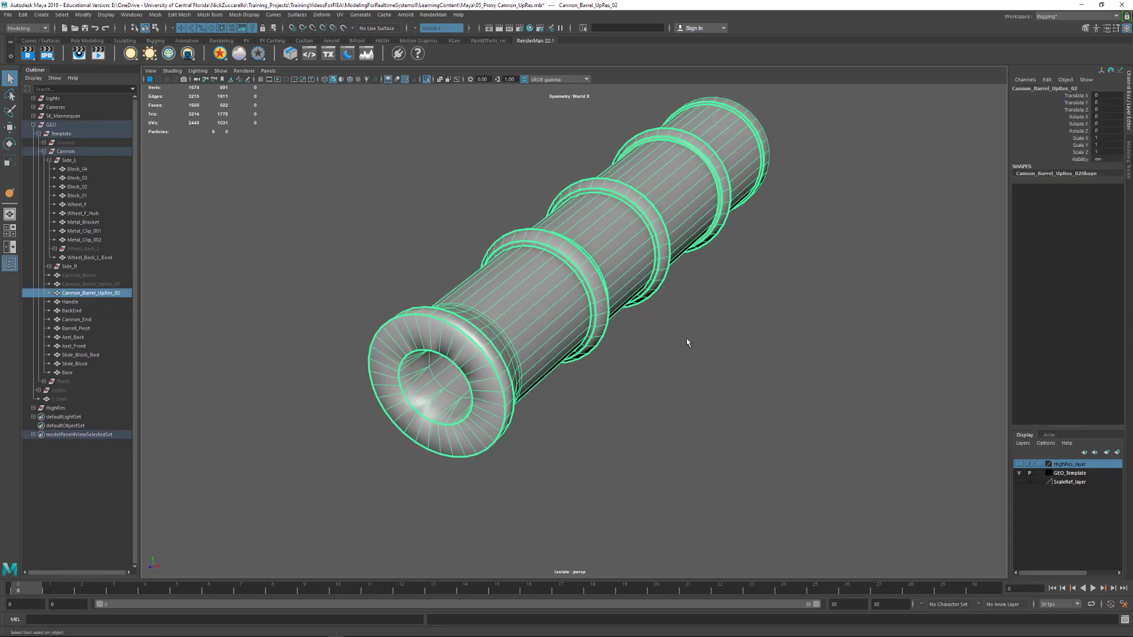
click(250, 16)
click(278, 121)
click(465, 219)
click(494, 321)
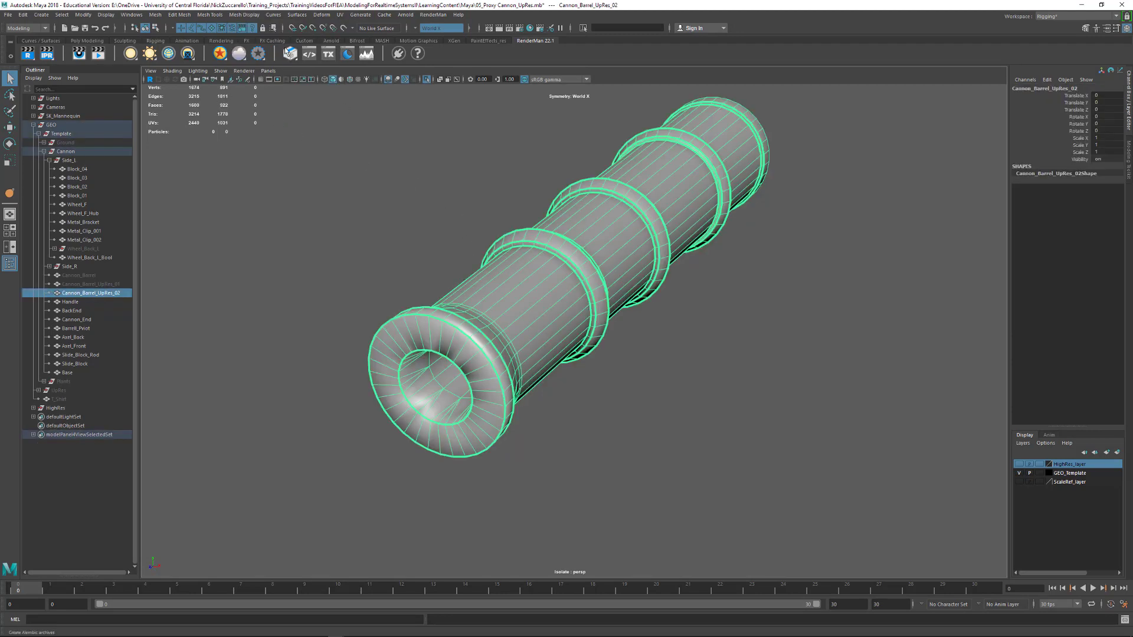
click(242, 16)
click(269, 91)
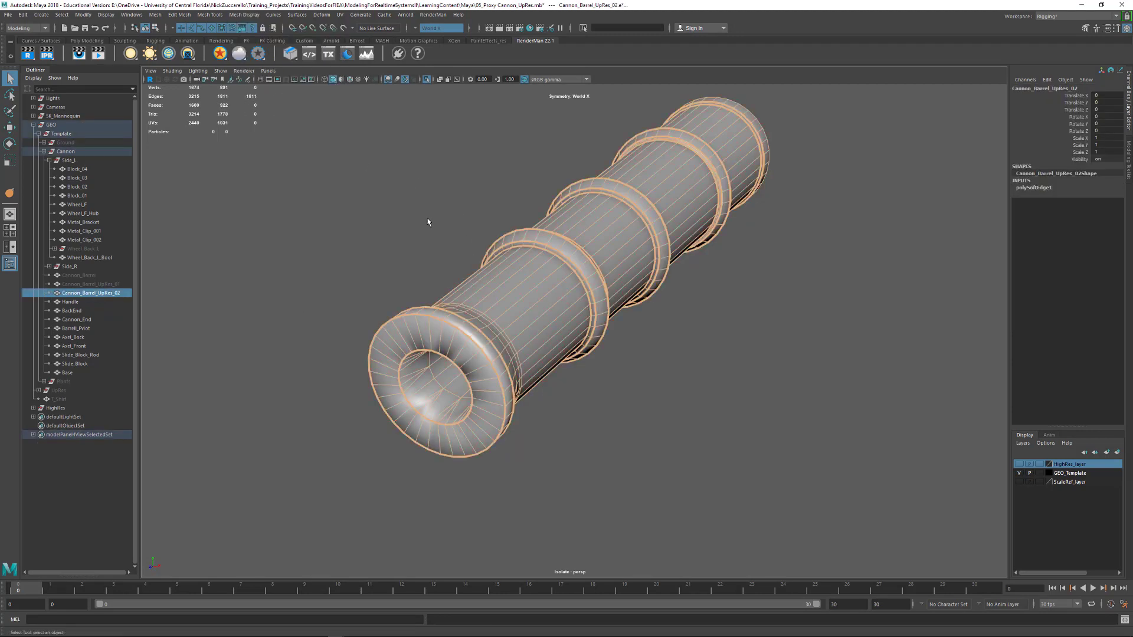
Examine the softened barrel's shading along its length, at the muzzle and at the closed back end
click(510, 236)
alt+drag(510, 235, 475, 320)
click(480, 309)
alt+middle_drag(527, 263, 424, 266)
alt+drag(425, 266, 588, 272)
click(400, 283)
click(773, 322)
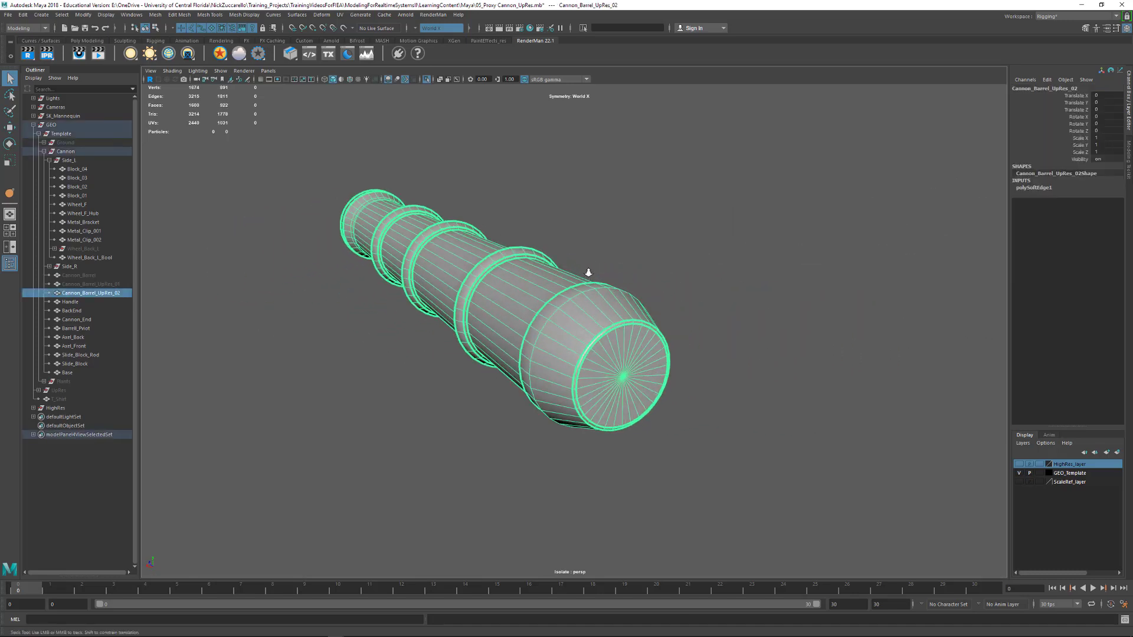
alt+right_drag(588, 272, 674, 317)
alt+drag(674, 319, 612, 286)
alt+right_drag(612, 286, 582, 293)
Delete the barrel's construction history and apply Soften/Harden Edges to it with an angle of 15
key(alt+shift+d)
alt+drag(454, 349, 503, 367)
alt+right_drag(503, 367, 513, 332)
click(250, 17)
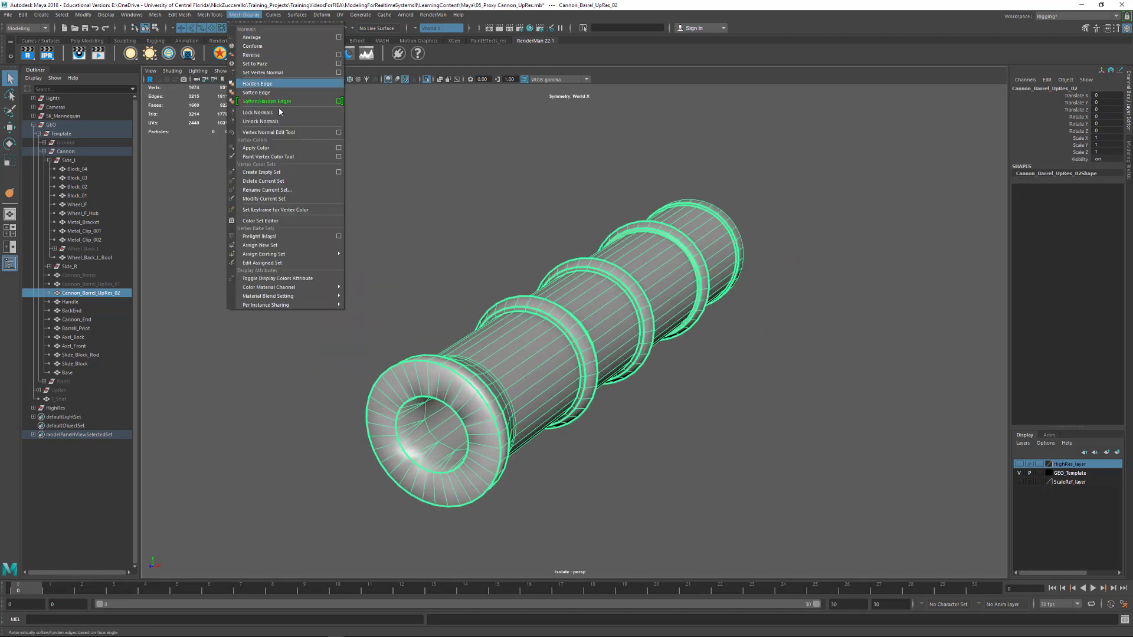
click(340, 102)
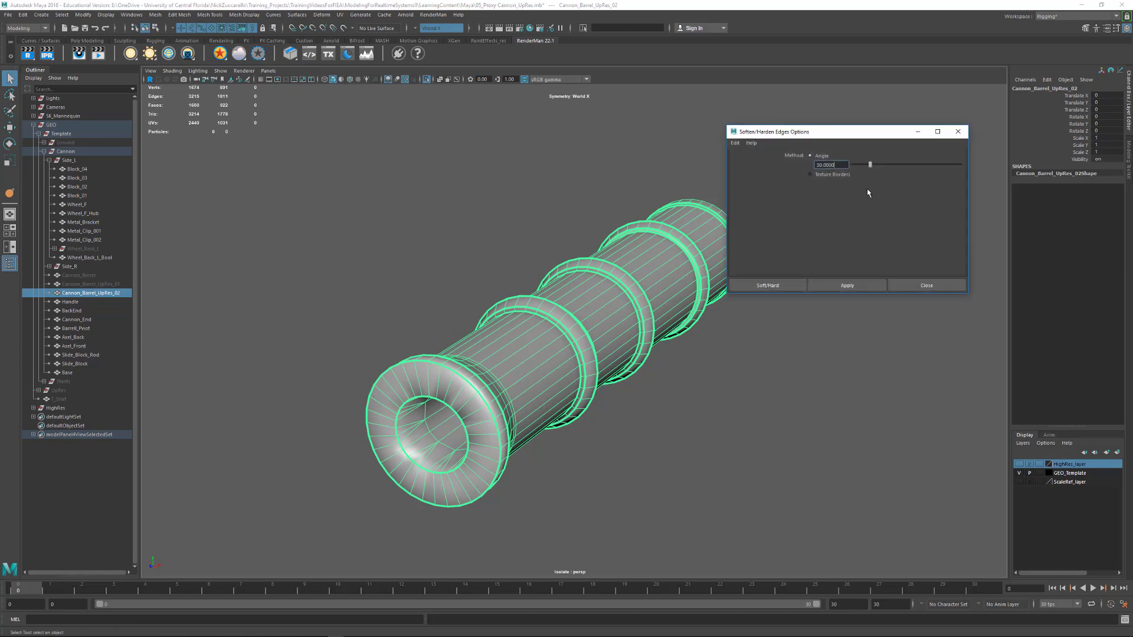
drag(843, 164, 805, 164)
text(15)
key(Return)
click(843, 289)
Check the barrel's shading around the raised rings and muzzle, and close the Soften/Harden Edges options
click(768, 402)
alt+drag(759, 397, 548, 337)
alt+right_drag(502, 334, 537, 338)
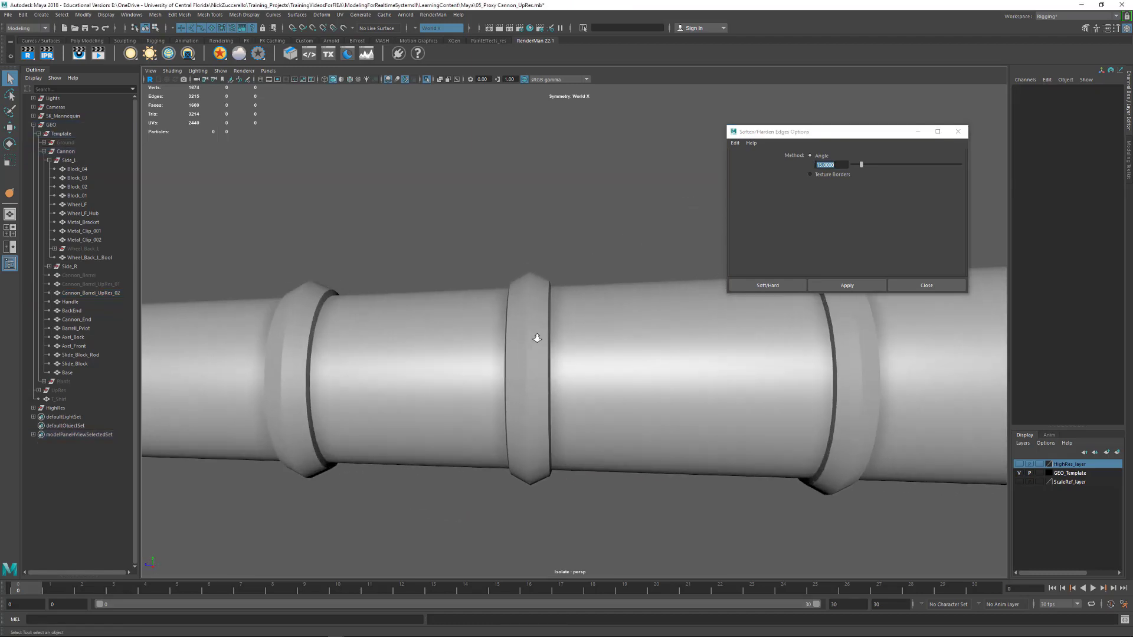
mouse_move(537, 338)
alt+mouse_down()
mouse_move(306, 309)
mouse_move(253, 329)
mouse_move(445, 385)
mouse_move(532, 348)
alt+mouse_up()
click(531, 348)
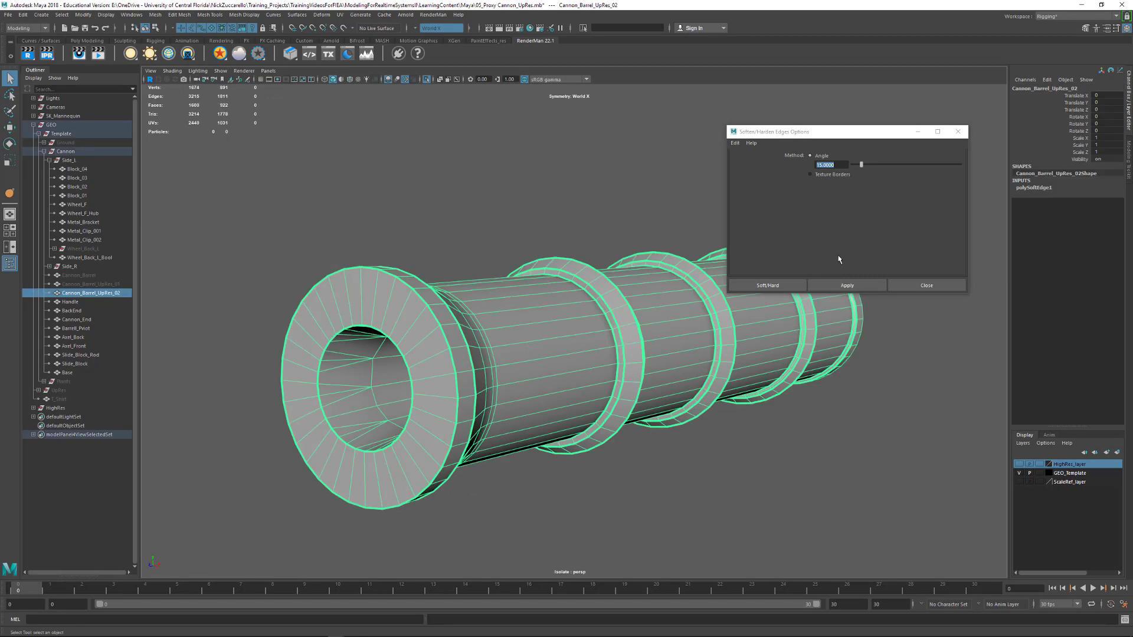
click(957, 132)
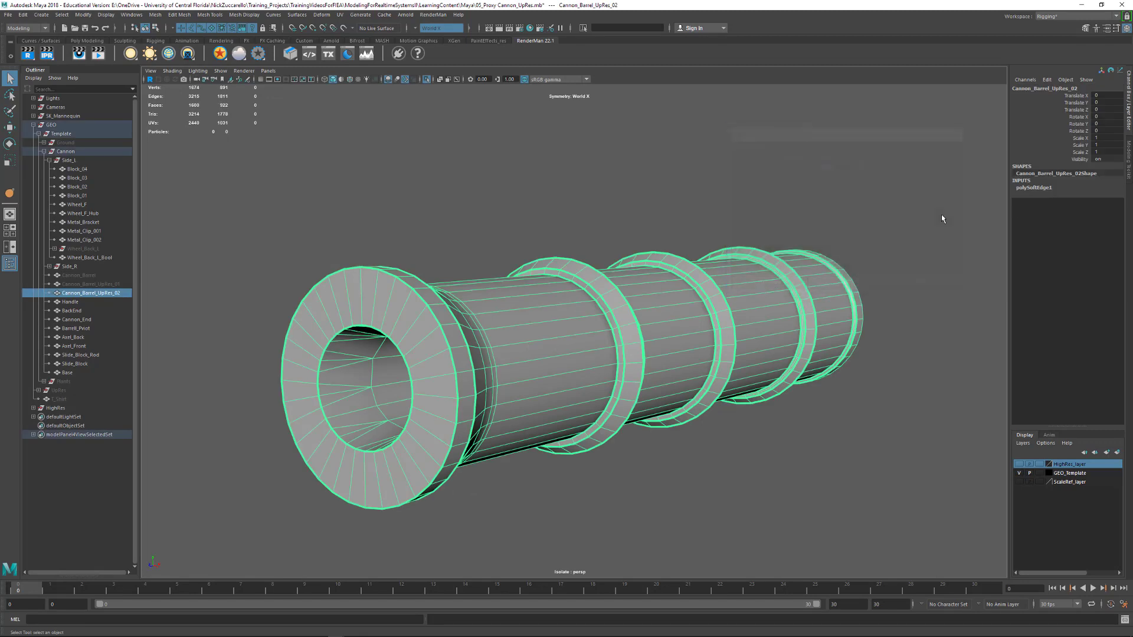
Set the angle of the barrel's polySoftEdge1 history node to 10 and check the shading
click(886, 236)
click(755, 282)
click(1028, 187)
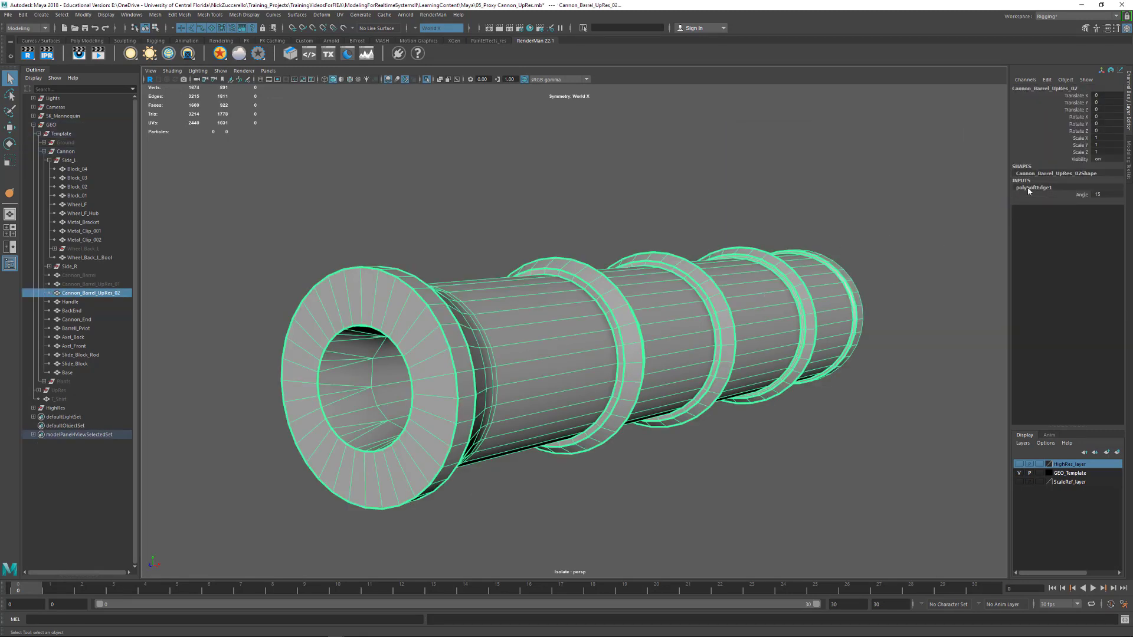
click(1101, 193)
text(10)
key(Return)
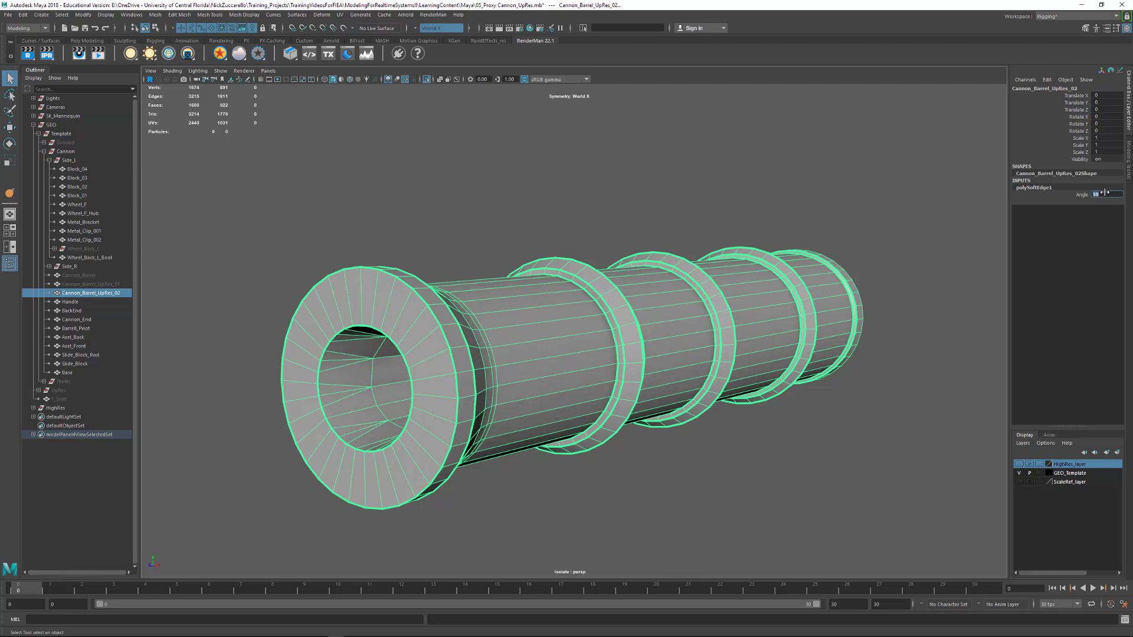
click(929, 410)
alt+drag(929, 410, 836, 407)
click(704, 354)
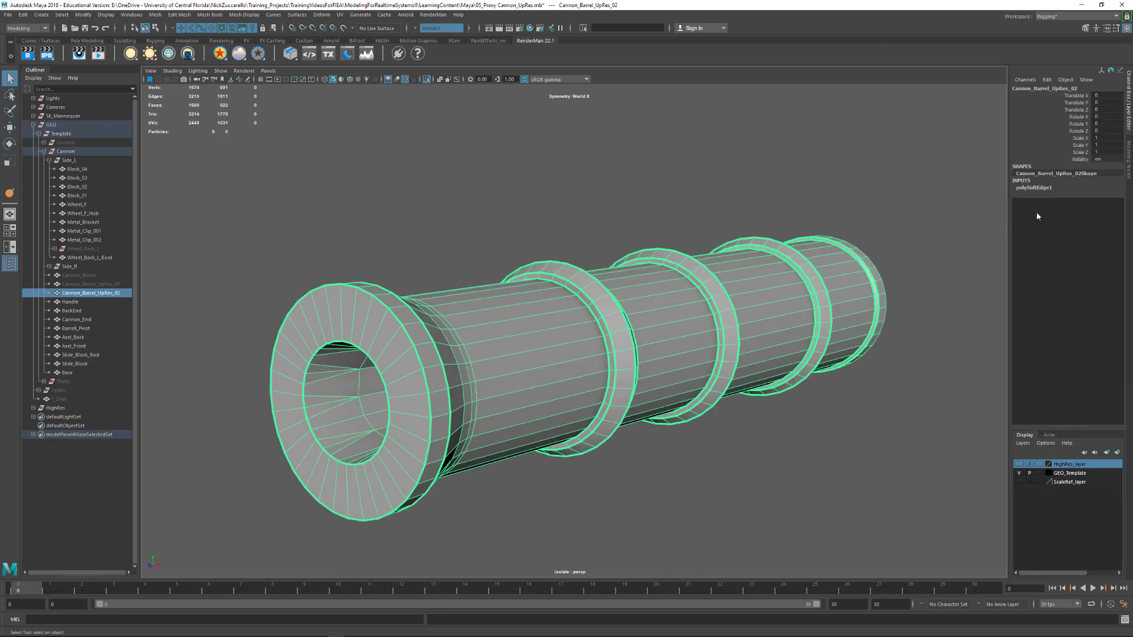
Set the polySoftEdge1 angle to 20 and check the shading on the deselected barrel
double_click(1050, 187)
click(1103, 194)
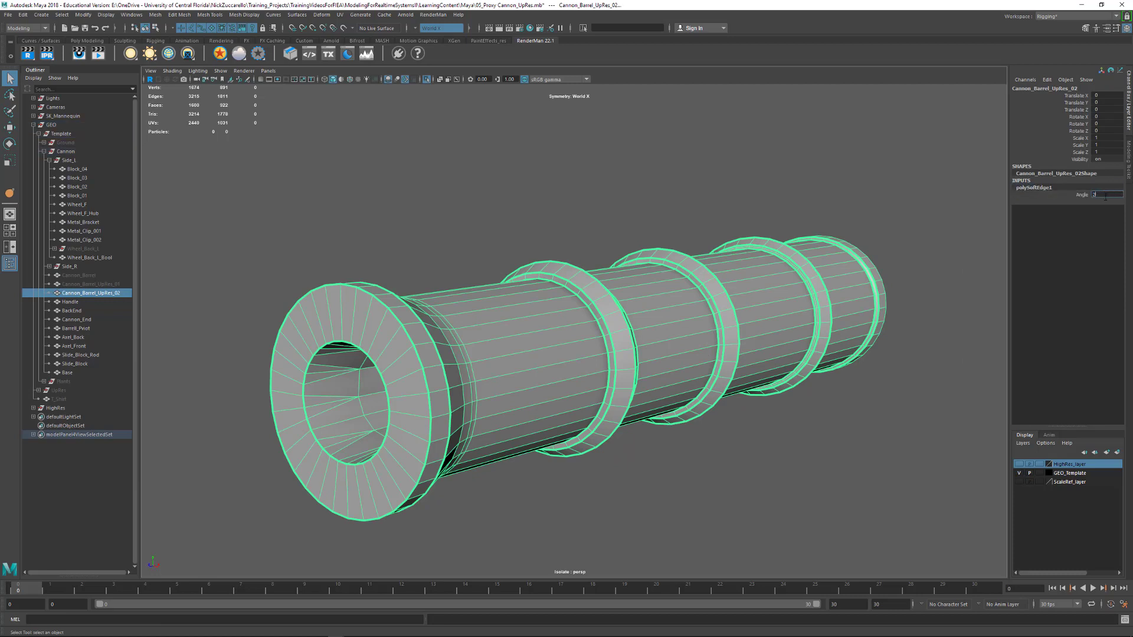
text(20)
key(Return)
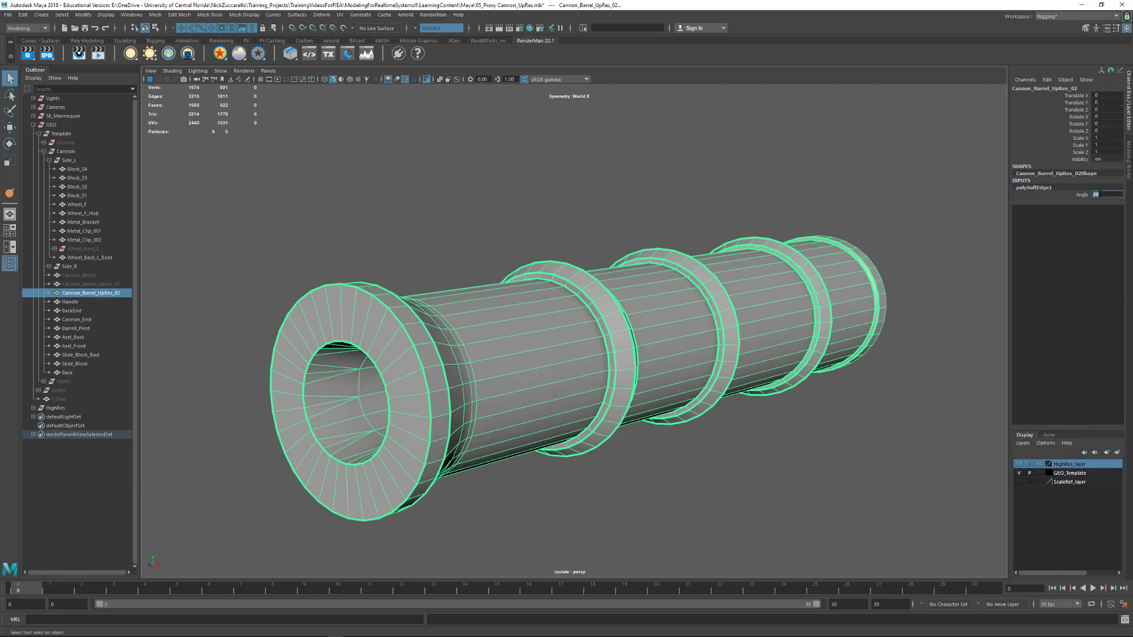
click(725, 443)
scroll(543, 393, up, 3)
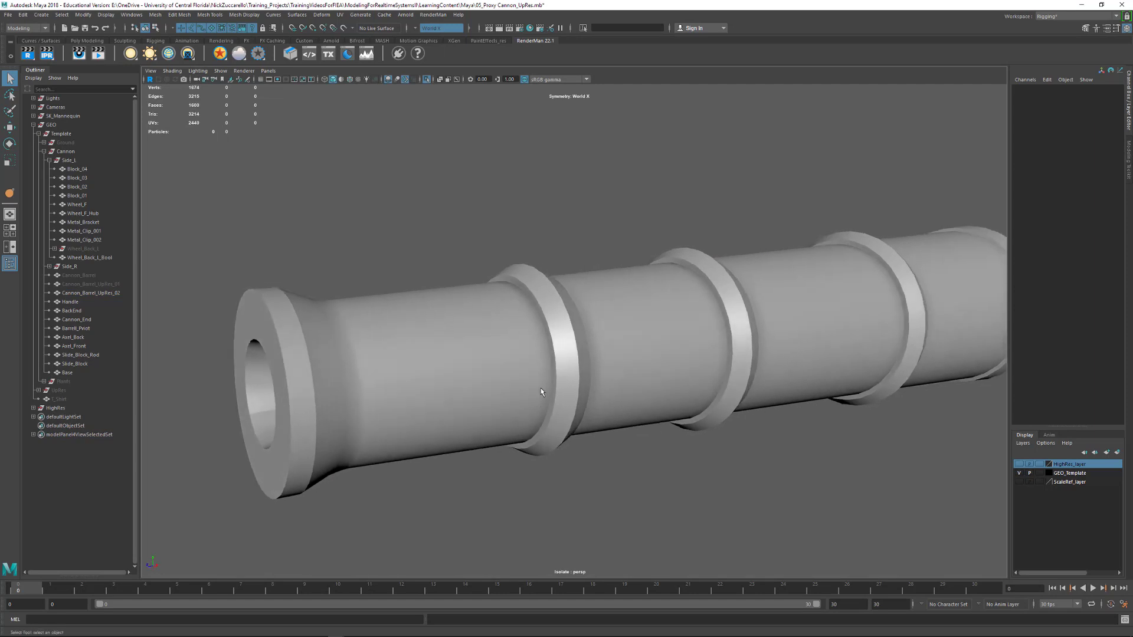
Set the barrel's polySoftEdge1 angle to 45 and check the muzzle and ring shading
click(541, 392)
click(1042, 189)
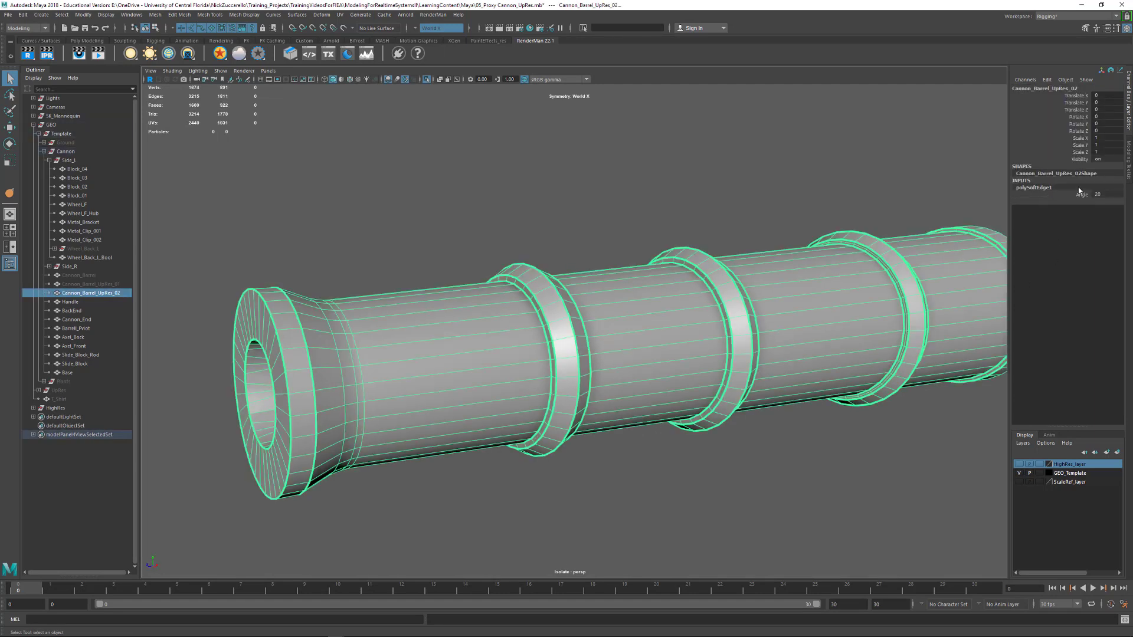
click(1104, 195)
text(30)
key(Return)
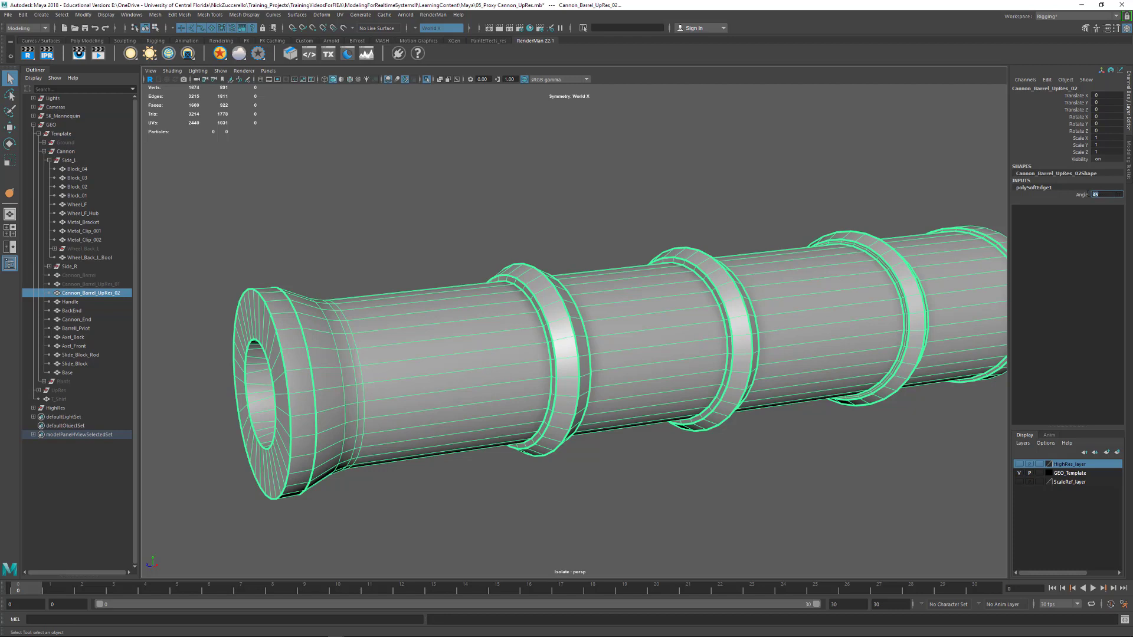
click(685, 500)
alt+drag(701, 490, 629, 451)
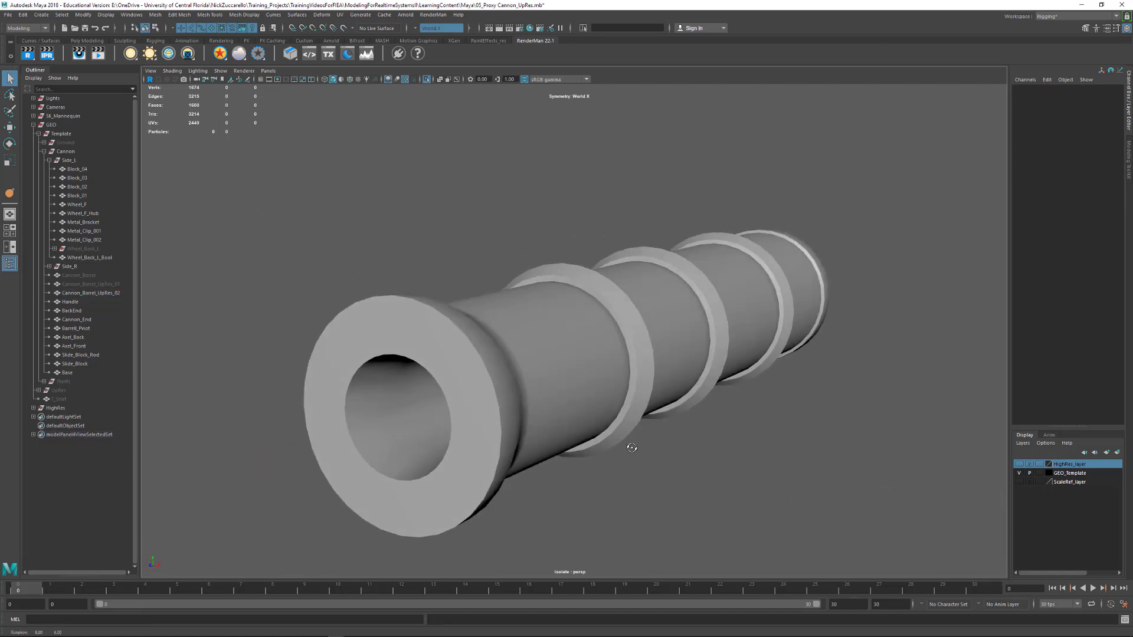
Examine the barrel's shading along its full length from the muzzle, side and breech angles
alt+right_drag(630, 451, 636, 396)
alt+drag(738, 420, 688, 417)
alt+right_drag(688, 417, 635, 409)
alt+middle_drag(807, 406, 710, 443)
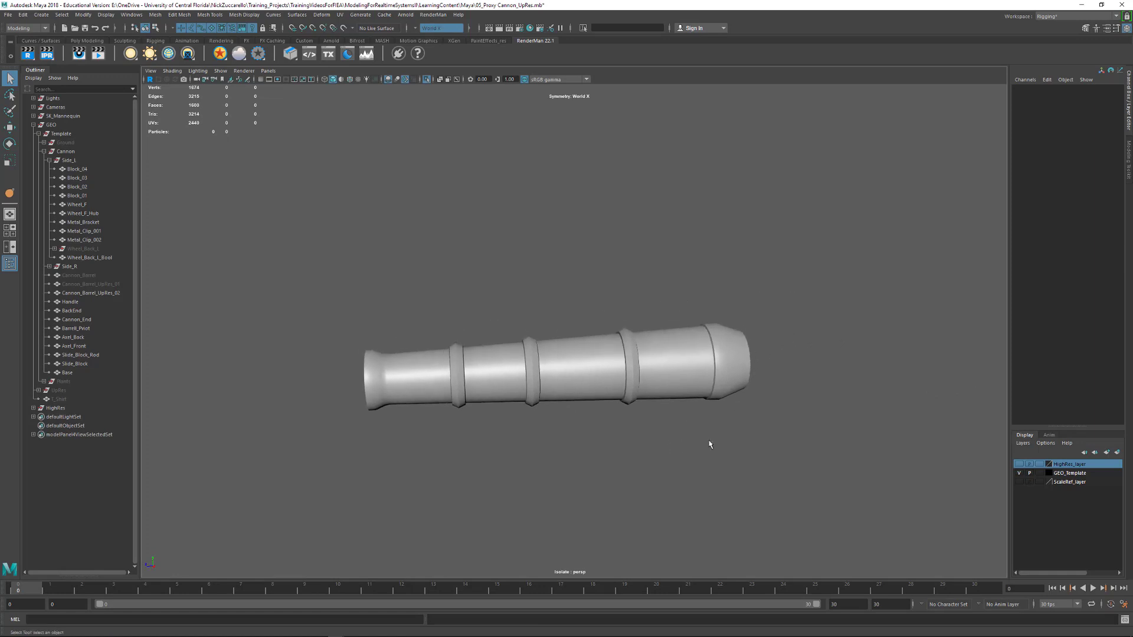
mouse_move(713, 442)
alt+mouse_down()
mouse_move(656, 441)
mouse_move(708, 443)
alt+mouse_up()
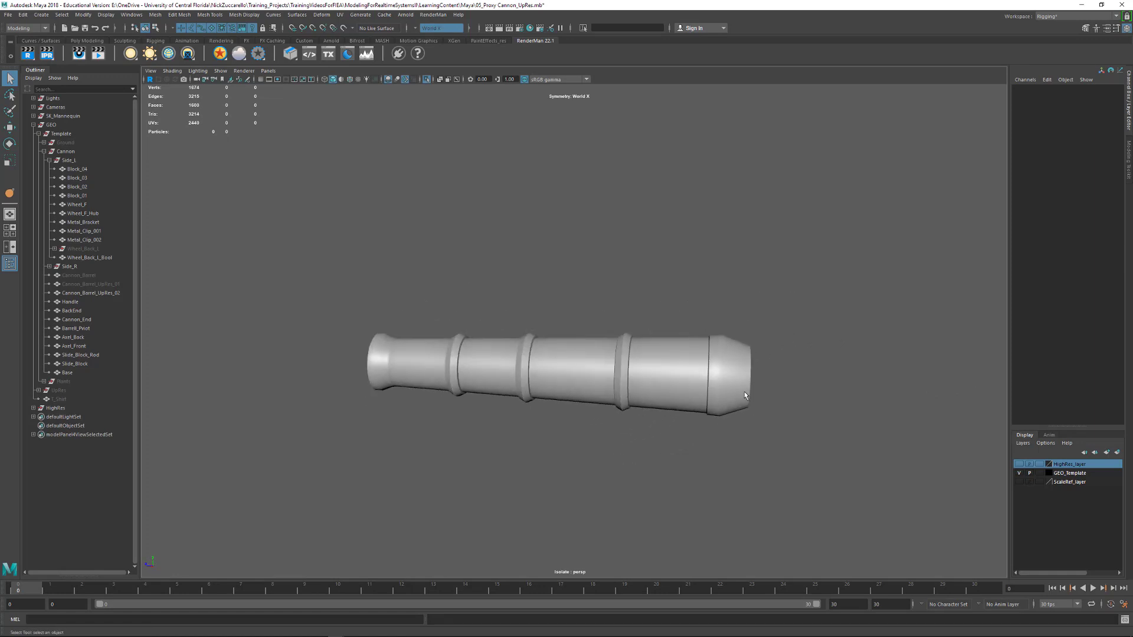
alt+middle_drag(751, 387, 619, 392)
alt+right_drag(619, 392, 639, 408)
alt+drag(639, 407, 723, 410)
alt+right_drag(724, 411, 572, 390)
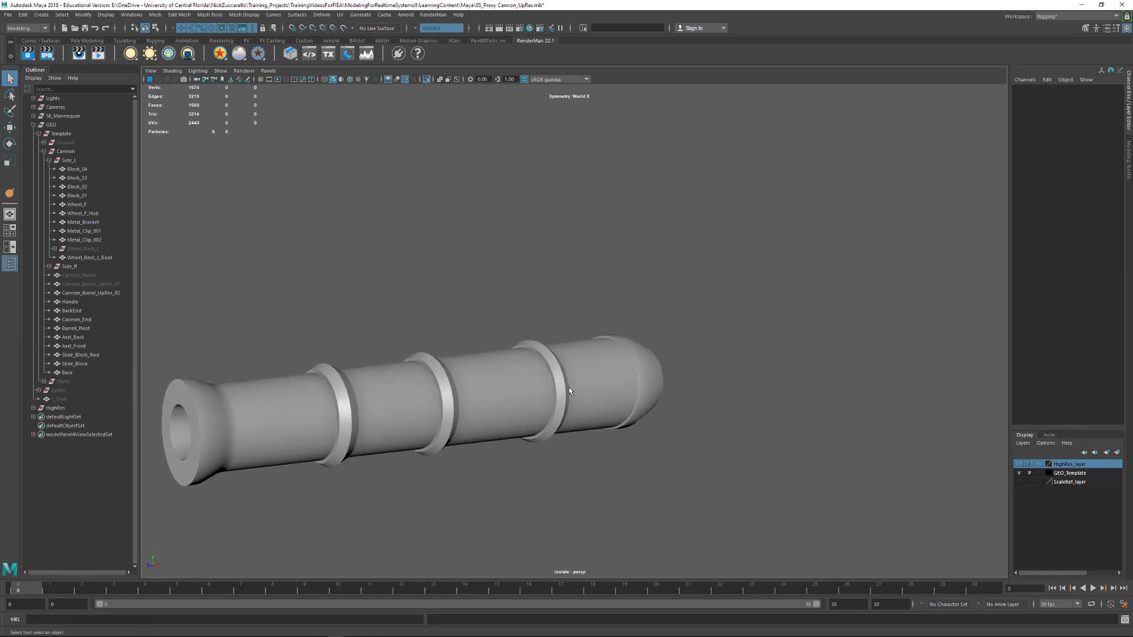
Inspect the soft and hard edges around the barrel's rear rings and breech up close, and compare them with the whole barrel
alt+middle_drag(571, 390, 694, 396)
alt+drag(739, 387, 722, 392)
alt+right_drag(722, 391, 870, 440)
alt+middle_drag(870, 440, 763, 370)
alt+right_drag(762, 371, 774, 405)
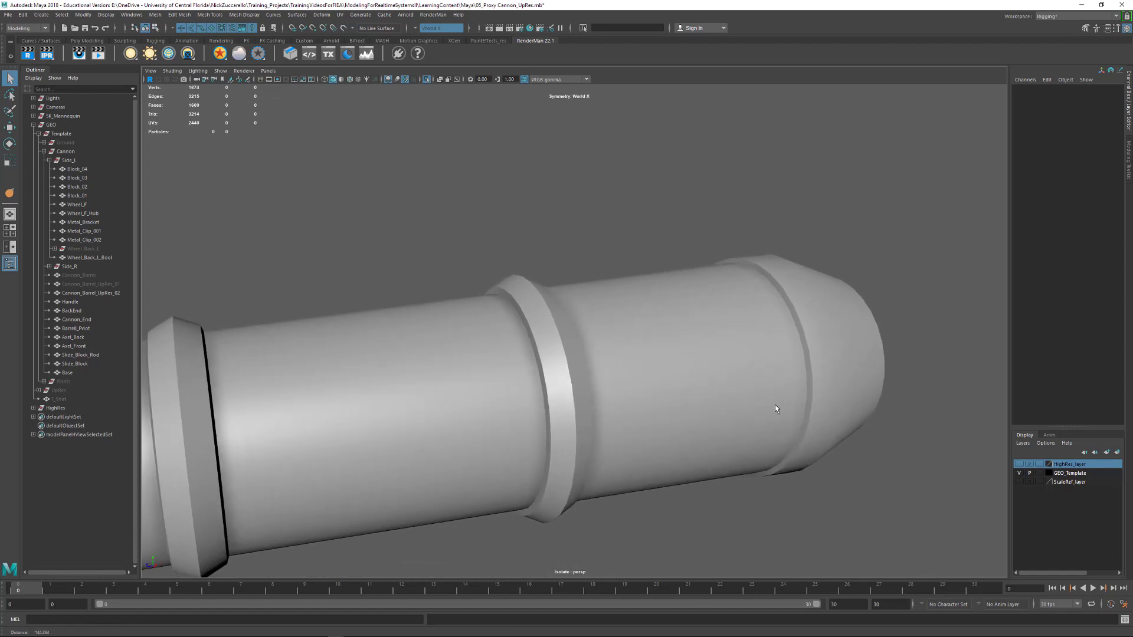
click(799, 406)
alt+drag(799, 406, 813, 407)
click(639, 258)
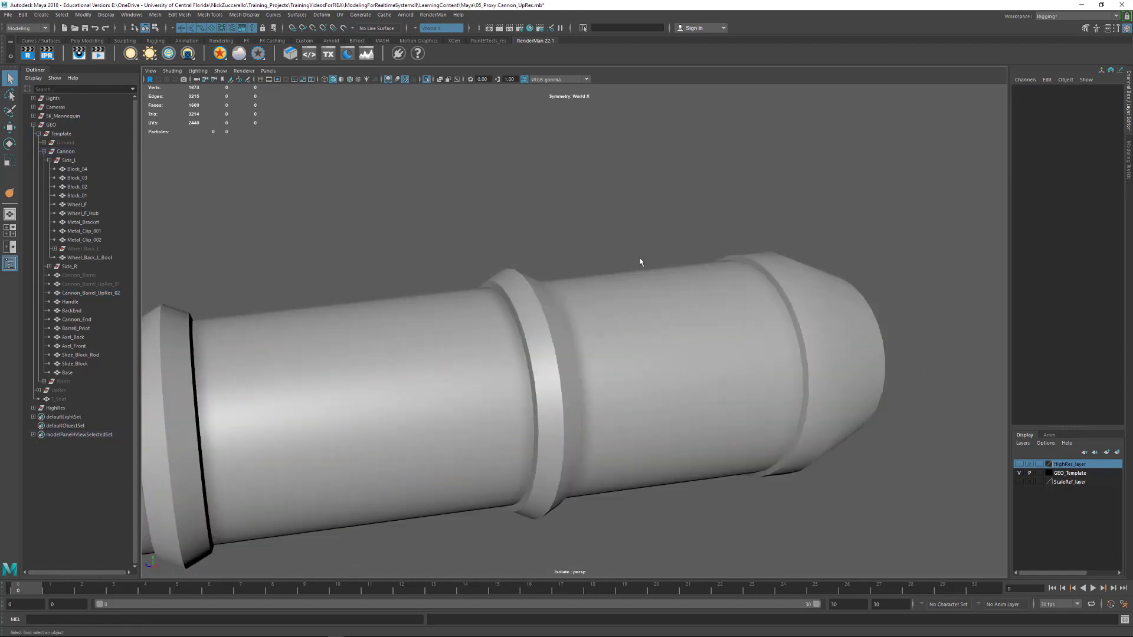
alt+right_drag(751, 273, 552, 289)
alt+middle_drag(552, 289, 698, 267)
alt+drag(581, 281, 645, 311)
alt+right_drag(646, 314, 658, 302)
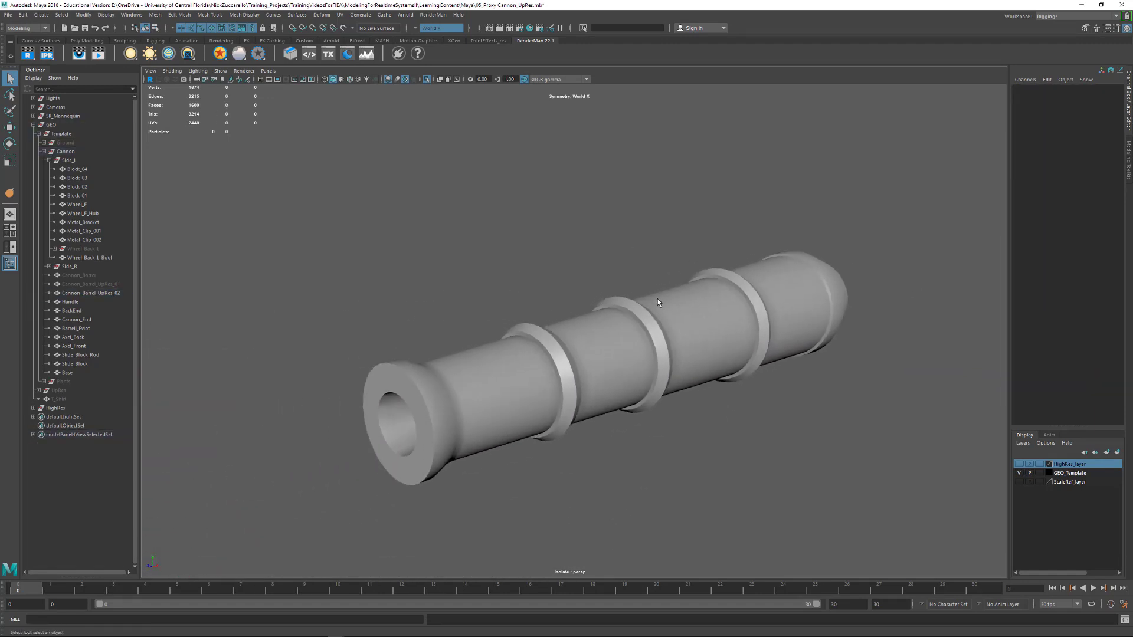
Turn off the viewport isolation to bring back the whole cannon and its carriage
key(ctrl+1)
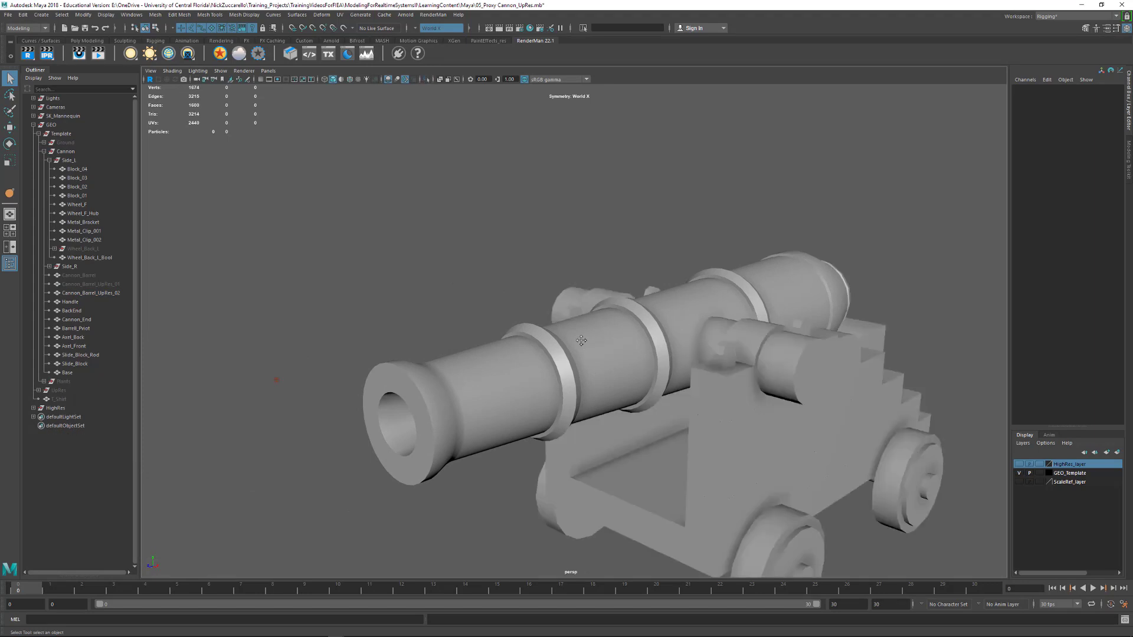
scroll(581, 341, up, 2)
click(220, 71)
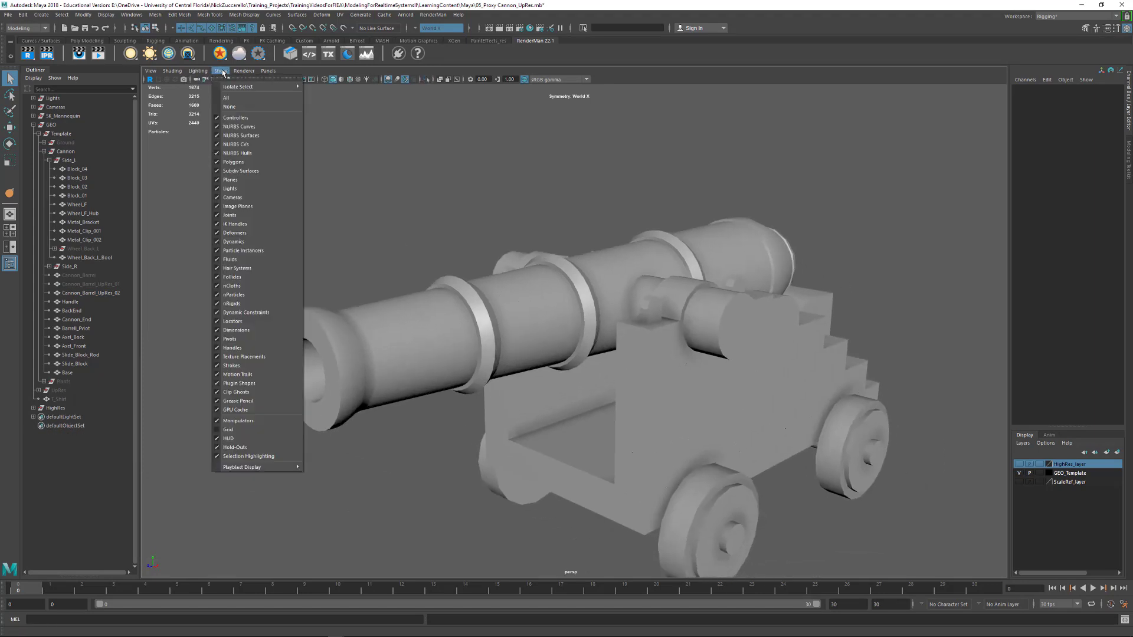
mouse_move(235, 89)
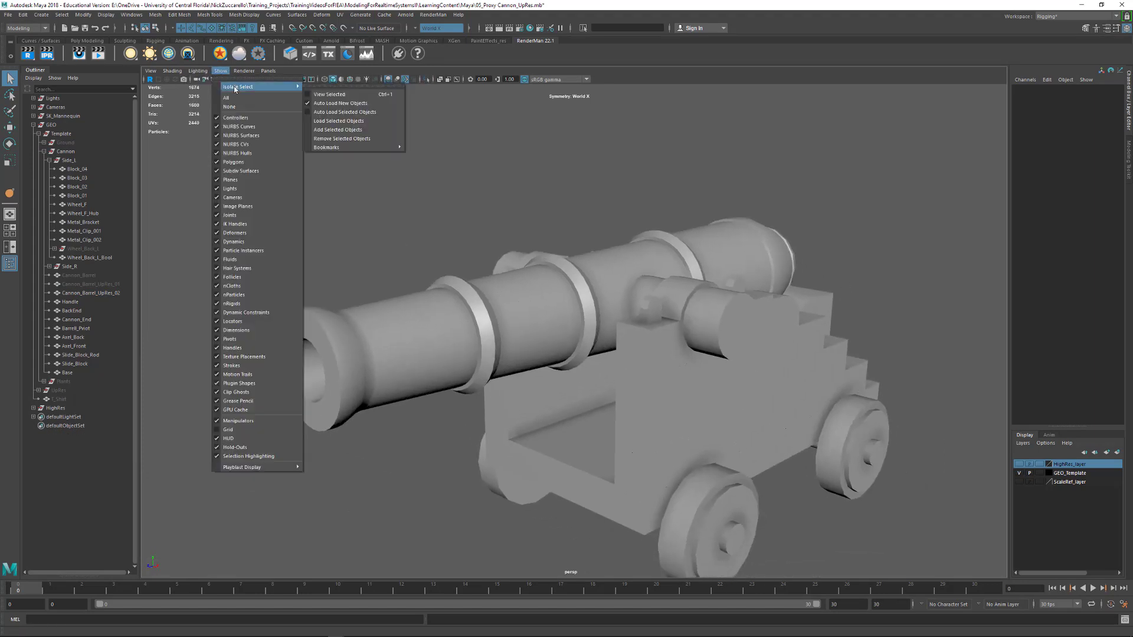
click(321, 95)
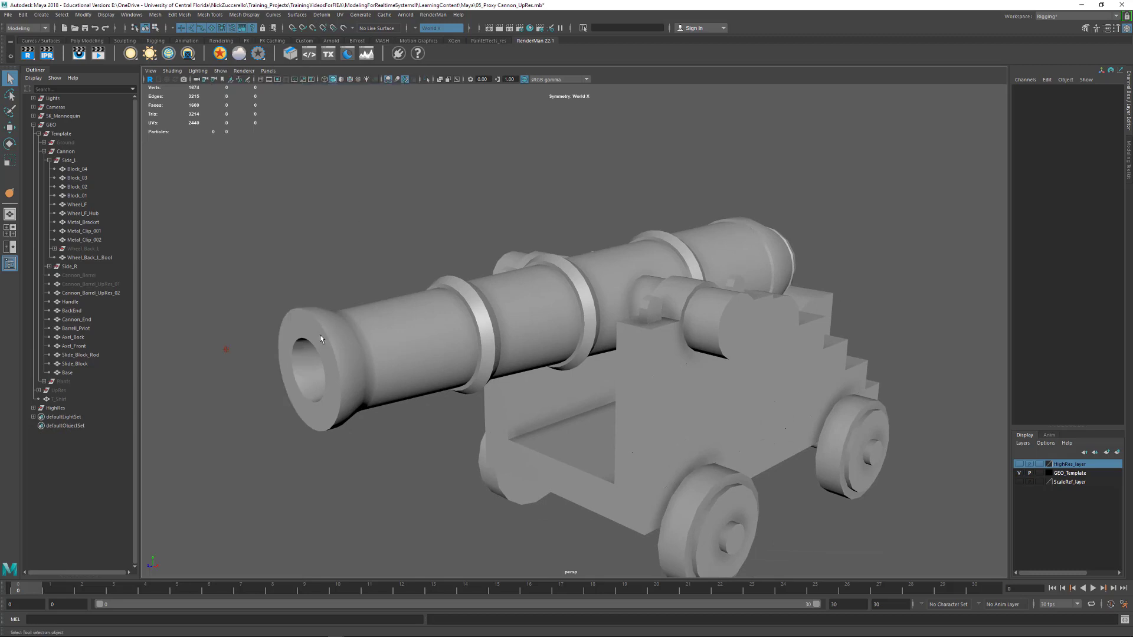
Show HighRes_layer to examine the sculpted cannon detail, and hide the layer again
click(1020, 465)
alt+drag(596, 309, 533, 333)
alt+right_drag(533, 332, 553, 352)
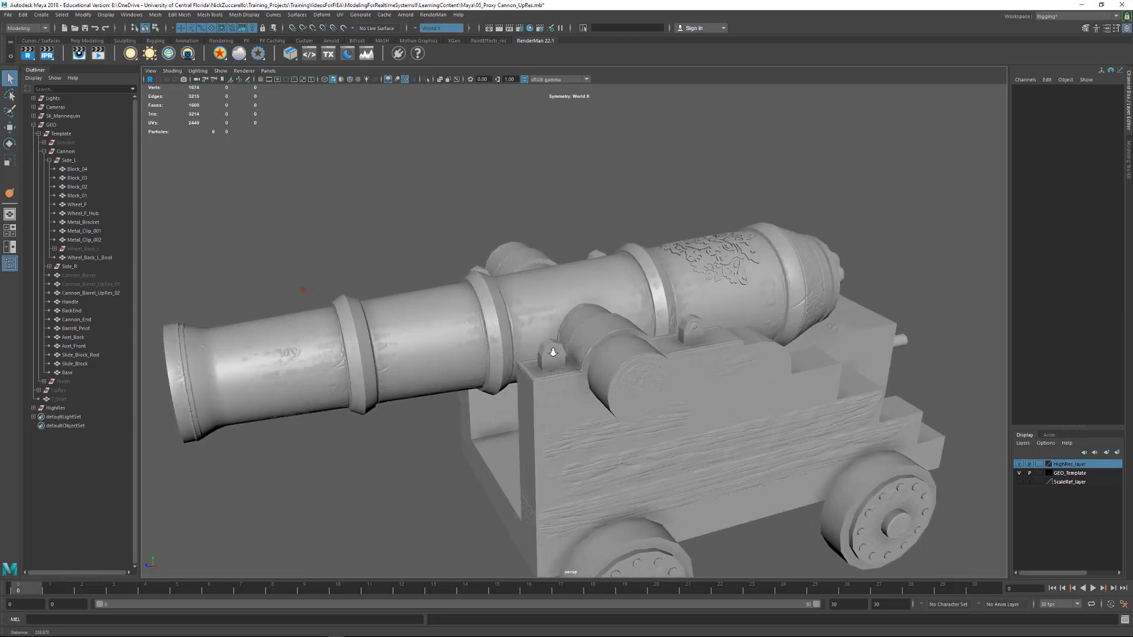
alt+drag(553, 353, 442, 320)
key(bracketleft)
click(1020, 464)
Frame Cannon_Barrel_UpRes_02 and examine its wireframe and shading together with the carriage from several angles
click(380, 349)
key(f)
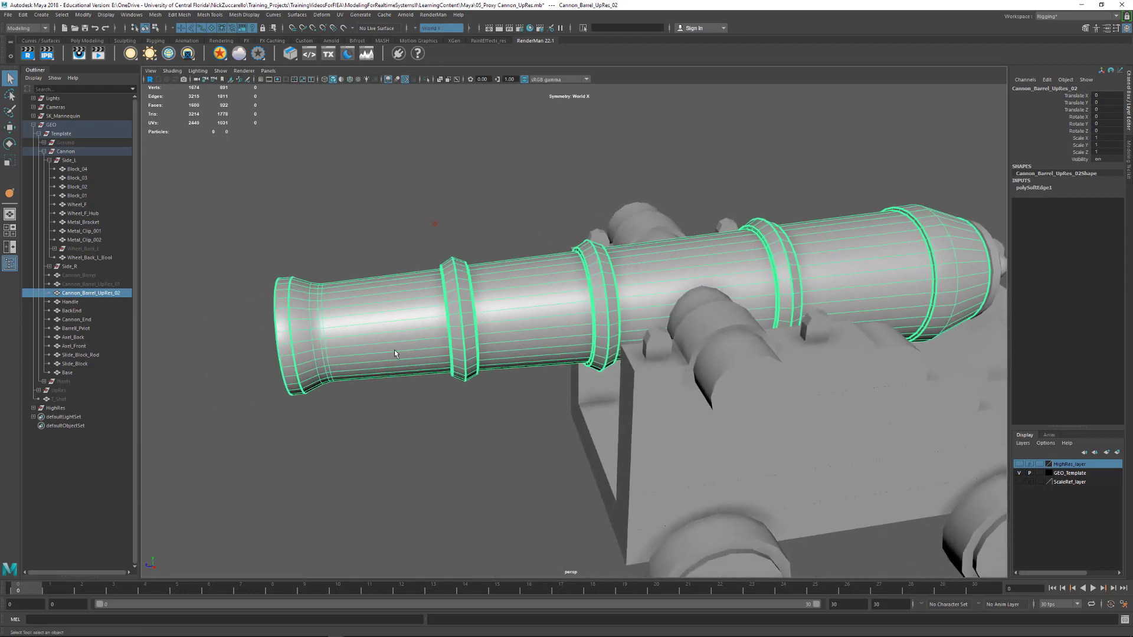
alt+drag(395, 350, 490, 365)
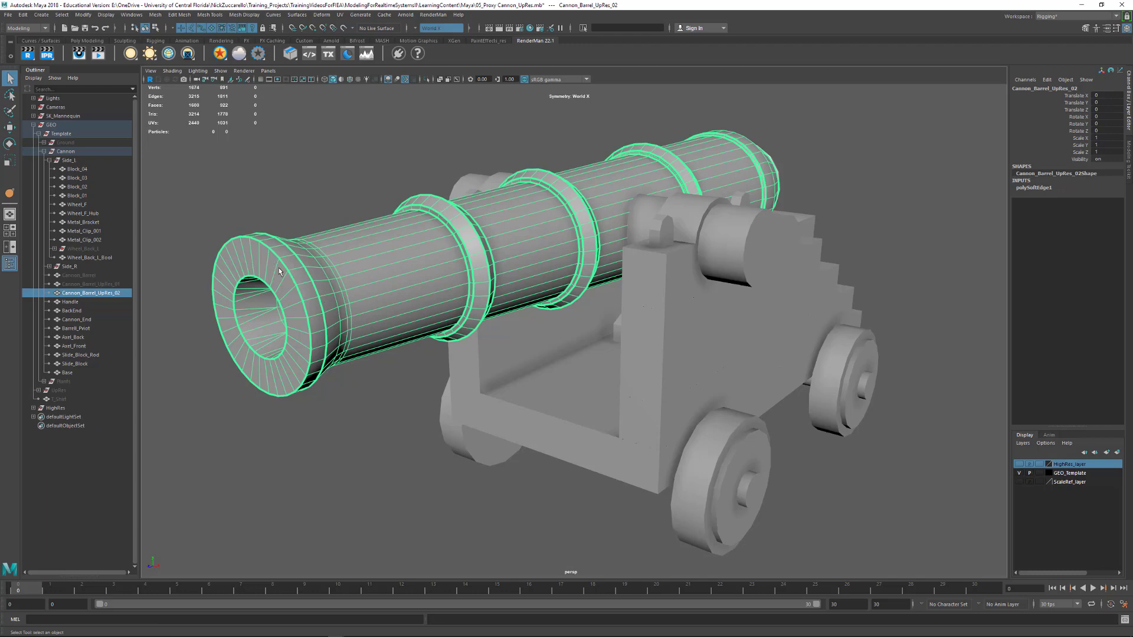
alt+drag(504, 294, 638, 331)
alt+right_drag(638, 330, 571, 304)
alt+drag(570, 304, 719, 327)
click(781, 418)
alt+drag(780, 418, 537, 402)
alt+right_drag(537, 399, 572, 413)
alt+drag(572, 413, 574, 403)
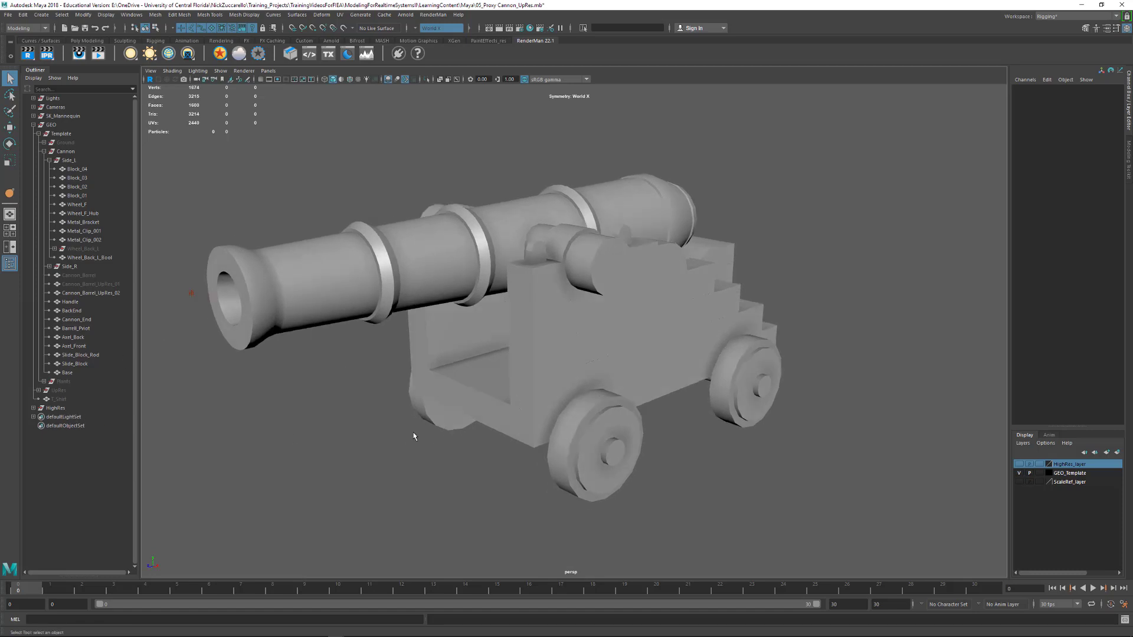
Preview the rear wheel Wheel_Back_L_Bool smoothed, and select it to examine its topology
click(736, 379)
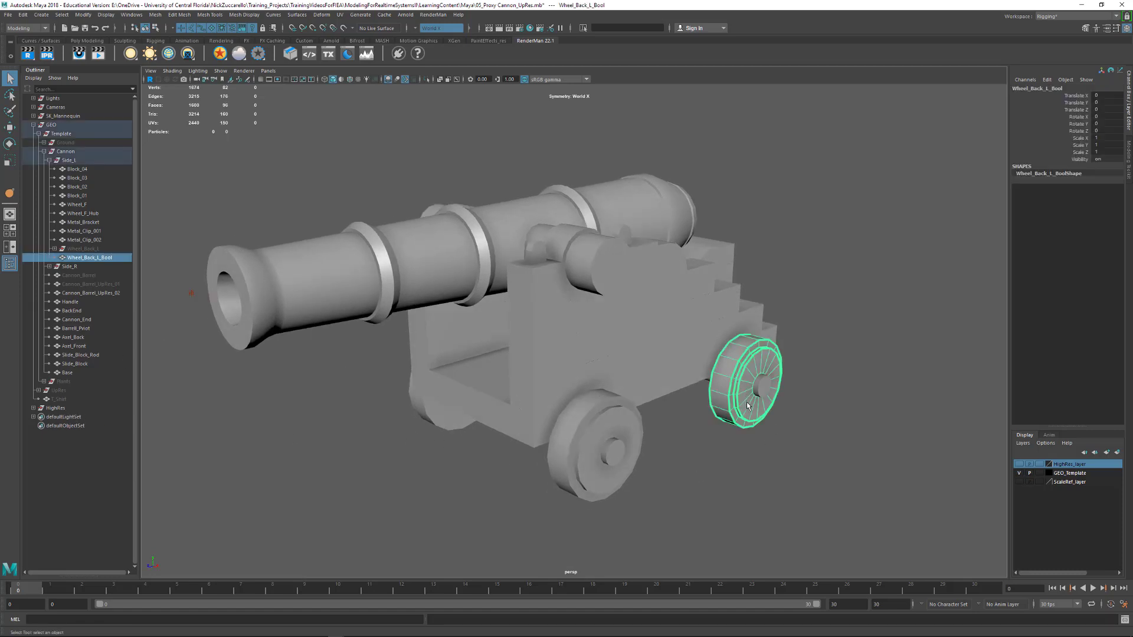
click(897, 451)
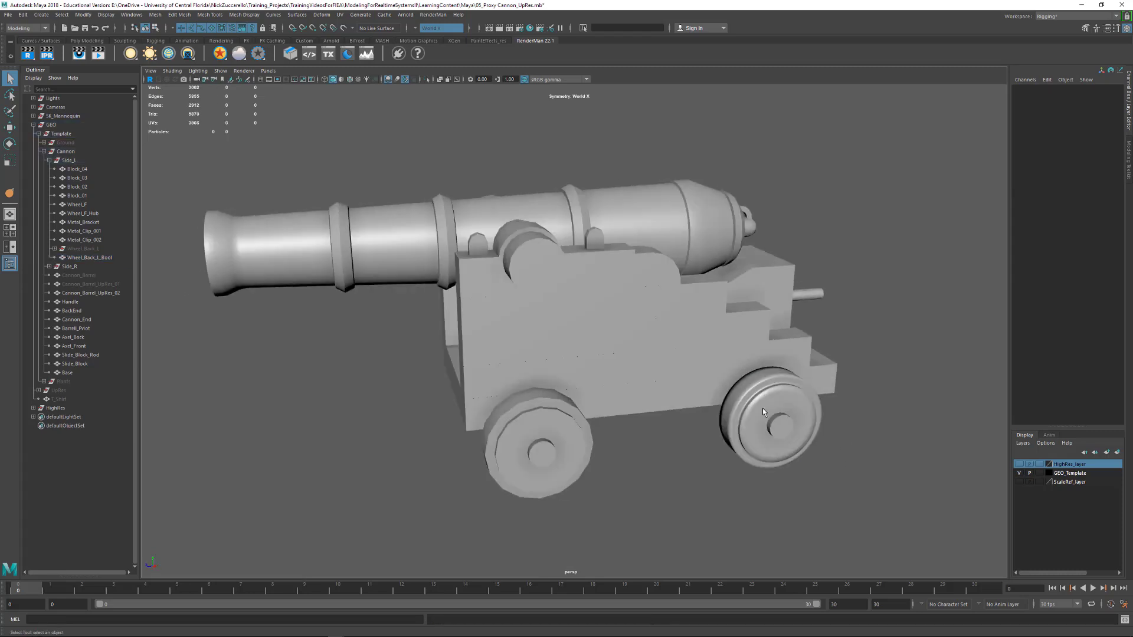
click(763, 408)
alt+middle_drag(840, 396, 749, 367)
alt+drag(371, 349, 412, 354)
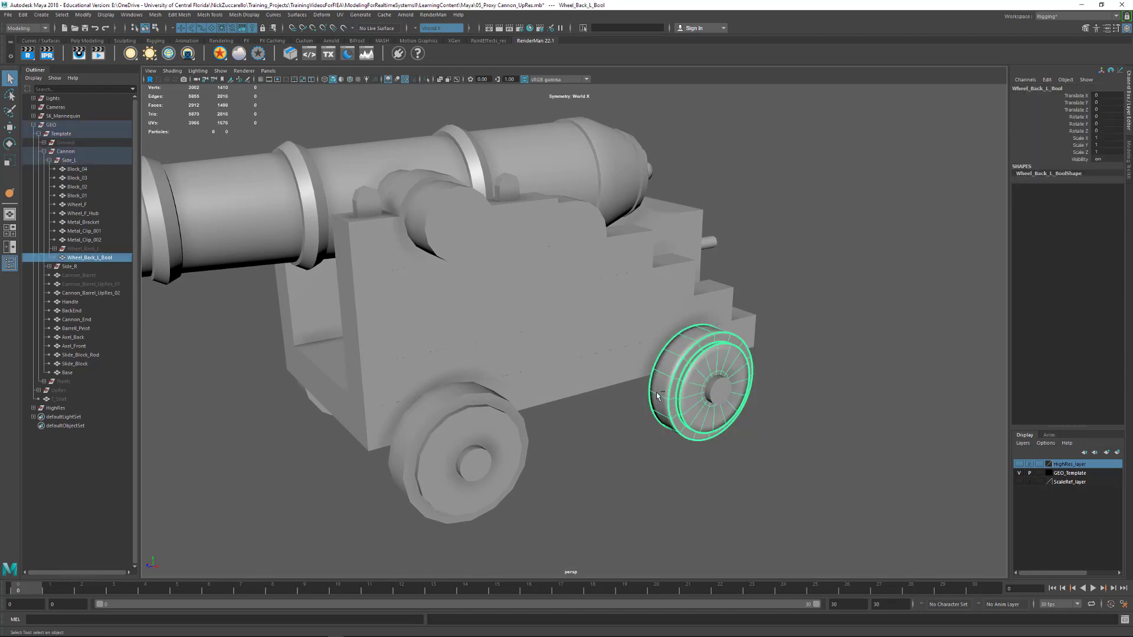
Hide Wheel_Back_L_Bool and unhide the original Wheel_Back_L group
key(ctrl+h)
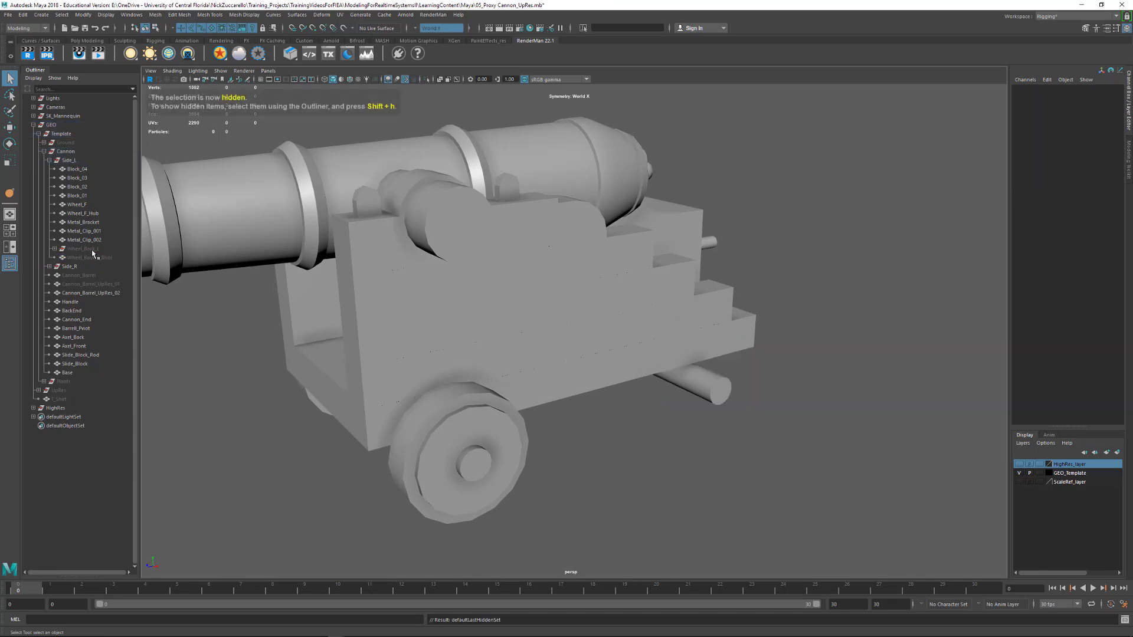
click(91, 250)
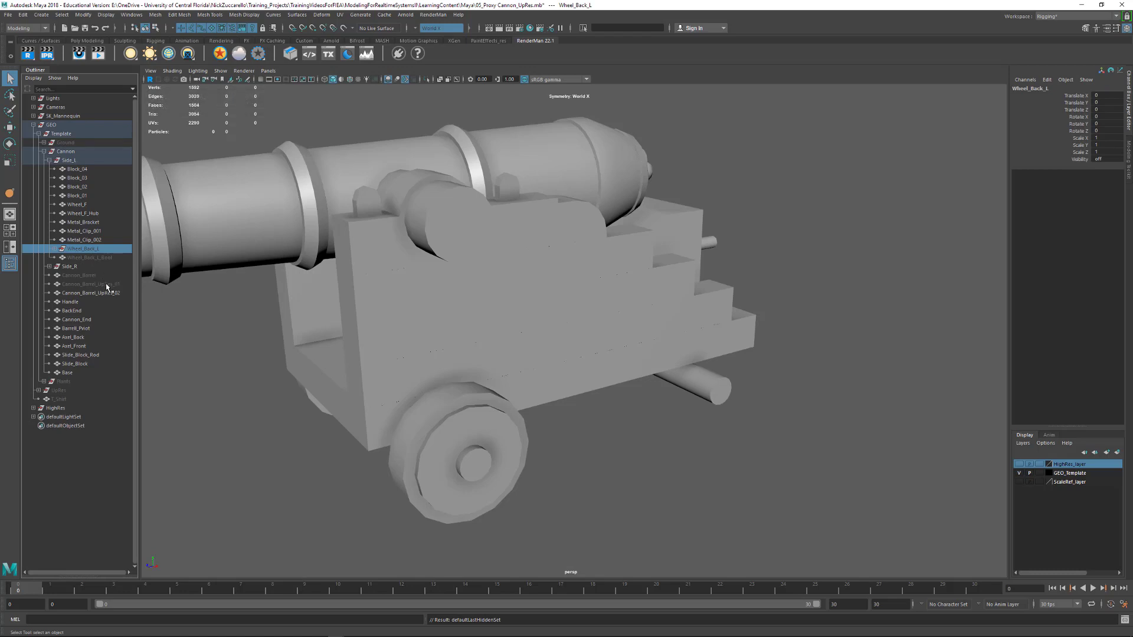
key(shift+h)
Examine the separate wheel and hub pieces of Wheel_Back_L from several angles
alt+drag(625, 439, 678, 456)
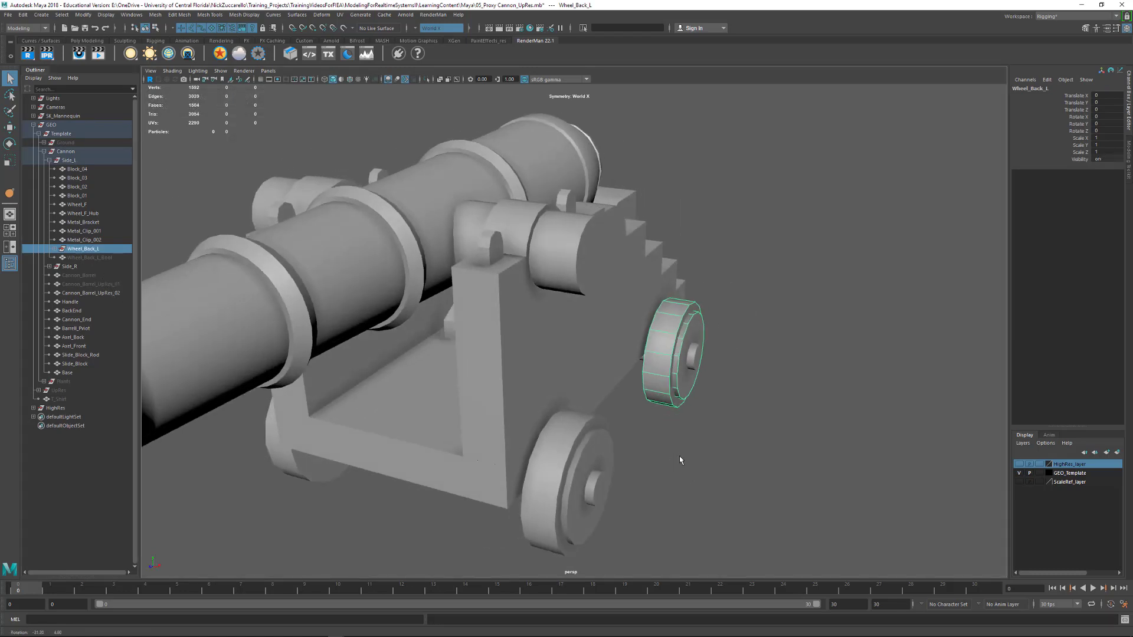
alt+right_drag(679, 455, 968, 448)
alt+drag(967, 447, 868, 405)
click(927, 438)
click(736, 368)
shift+click(773, 378)
alt+right_drag(869, 405, 768, 390)
alt+drag(768, 393, 702, 394)
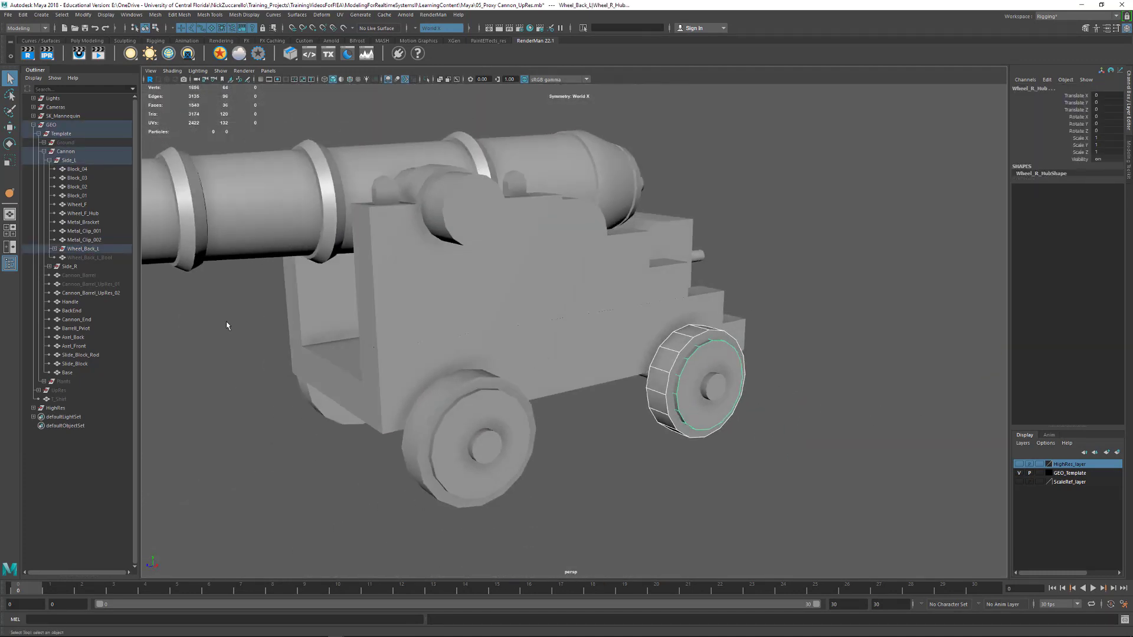
Duplicate the Wheel_Back_L group as Wheel_Back_L1, keep the copy in Side_L, and hide the original
click(91, 248)
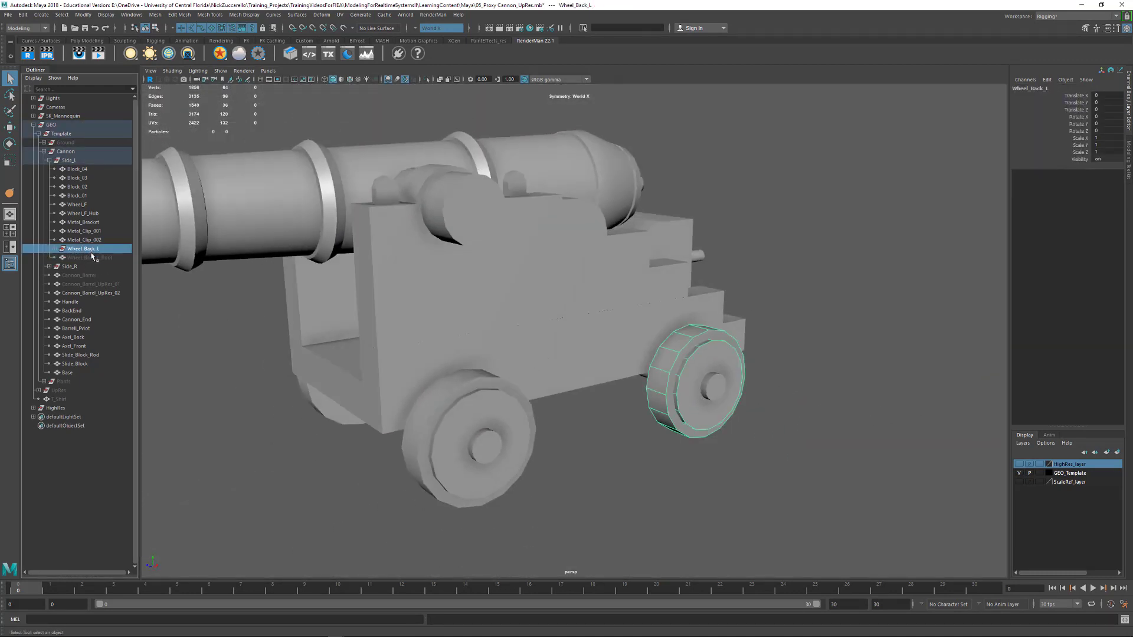
key(ctrl+d)
drag(98, 271, 106, 261)
double_click(100, 259)
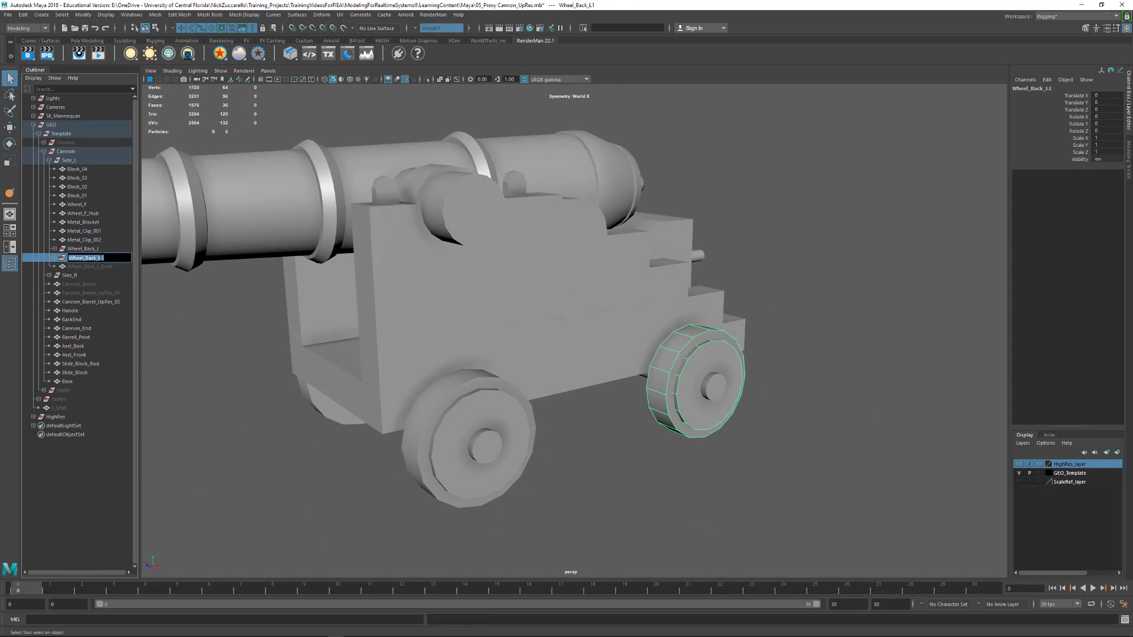
key(Return)
click(80, 248)
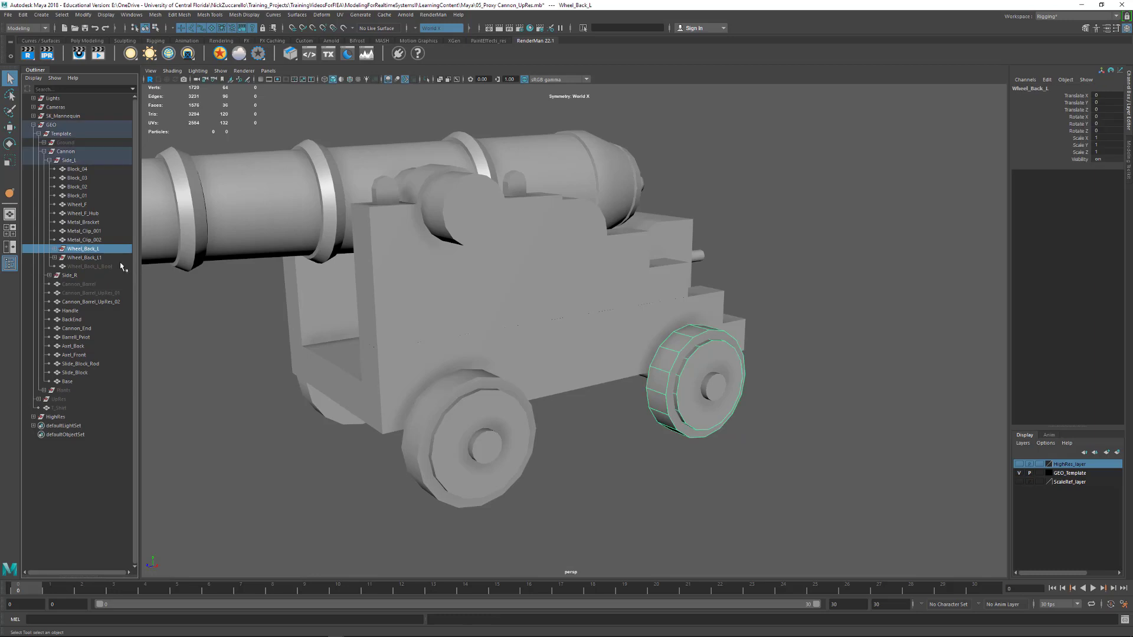
key(ctrl+h)
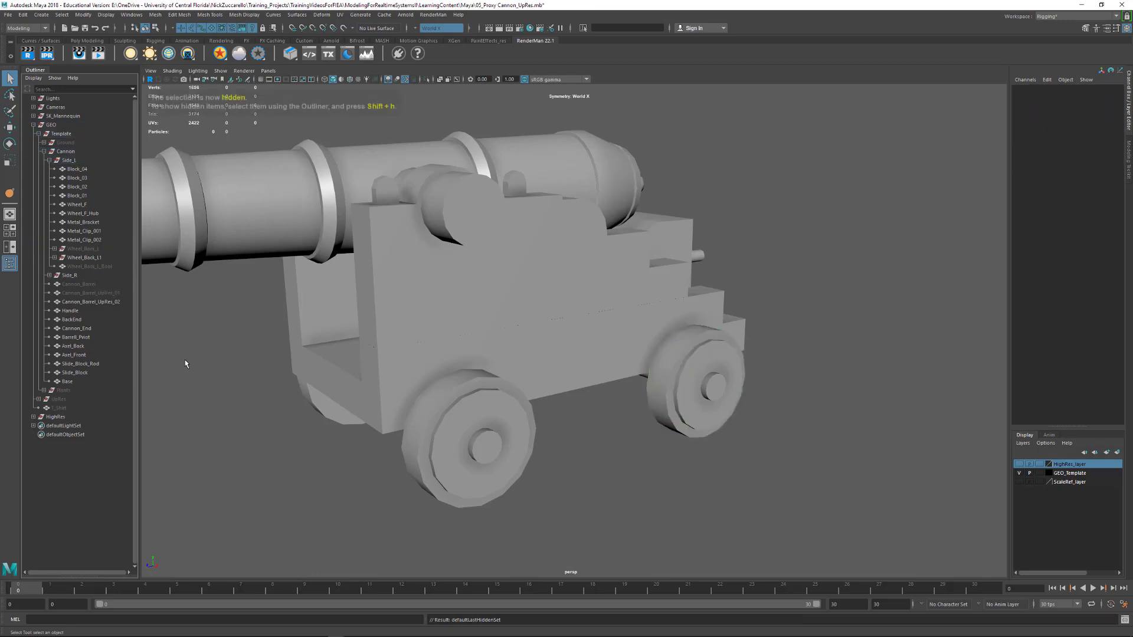
Merge the wheel and hub meshes of Wheel_Back_L1 with a Boolean Union, using Edge as the intersection classification
click(88, 258)
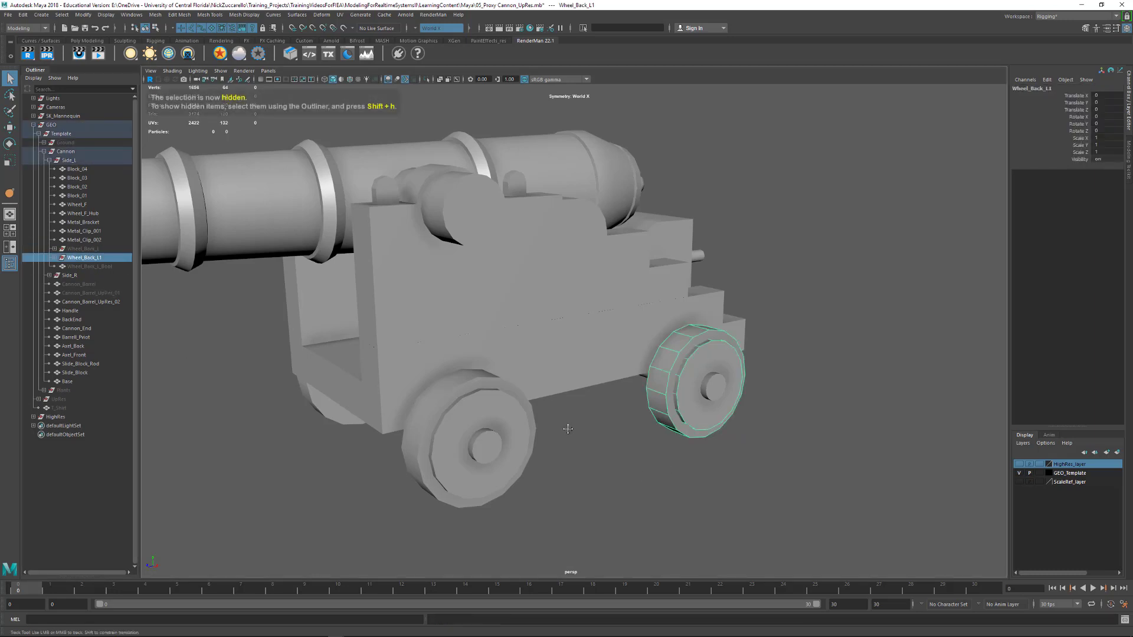
scroll(567, 428, up, 5)
alt+drag(580, 424, 693, 330)
click(690, 328)
shift+click(643, 301)
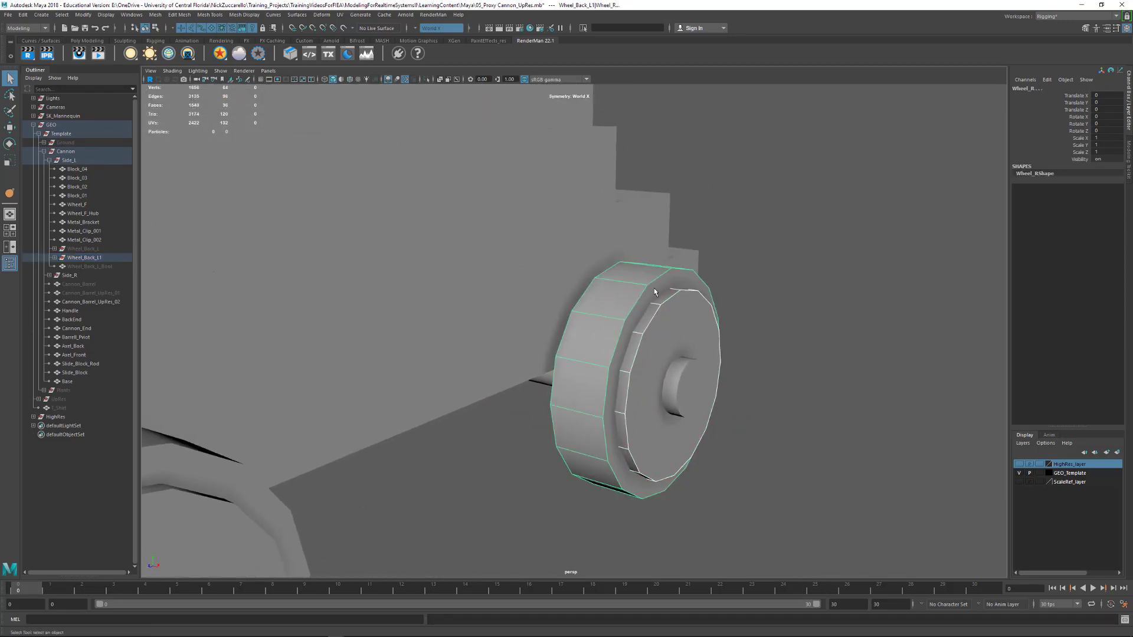
click(156, 15)
mouse_move(183, 38)
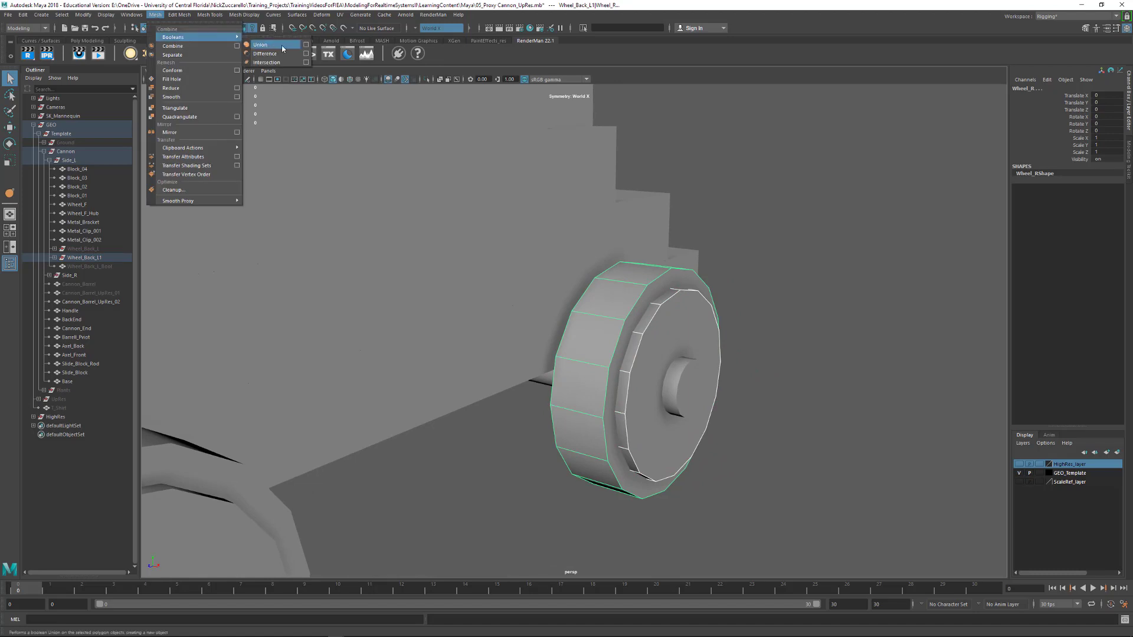
click(306, 45)
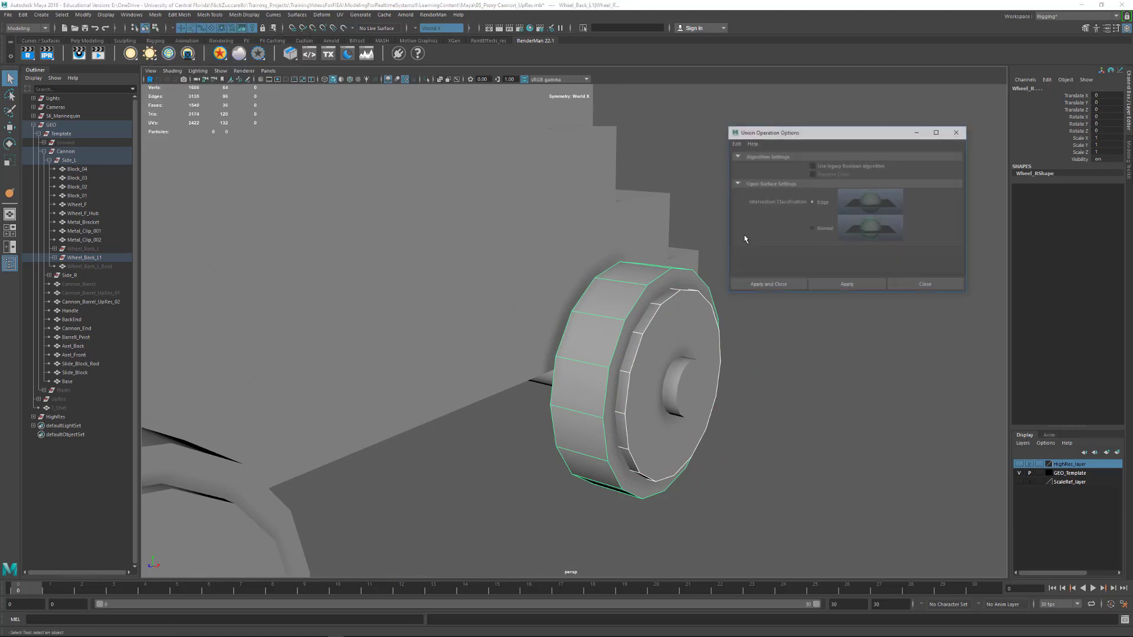
click(870, 288)
Multi-Cut connecting edges across the merged wheel's front face, from outer rim vertices to the hub's edge
alt+drag(684, 333, 646, 337)
alt+middle_drag(646, 291, 504, 323)
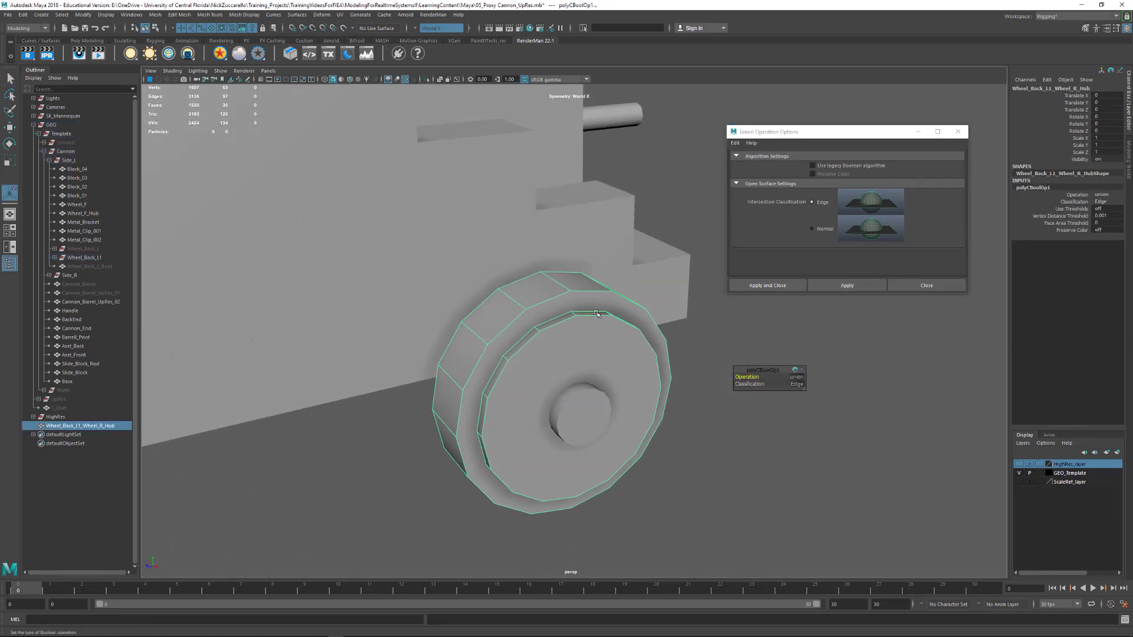
click(593, 304)
click(711, 350)
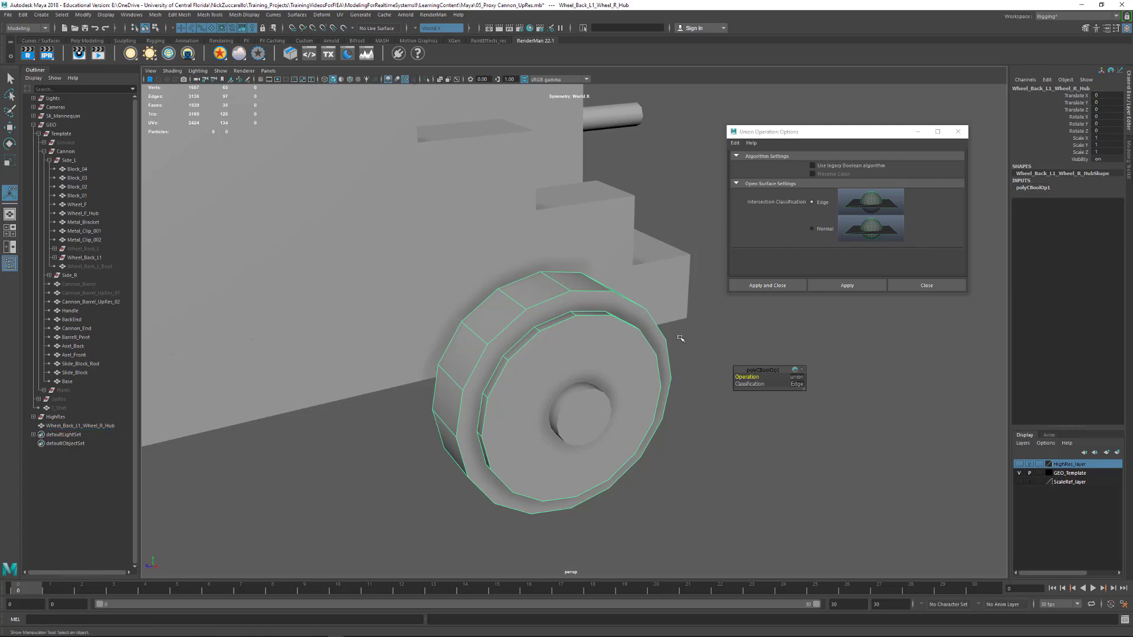
click(581, 321)
shift+right_drag(582, 321, 537, 324)
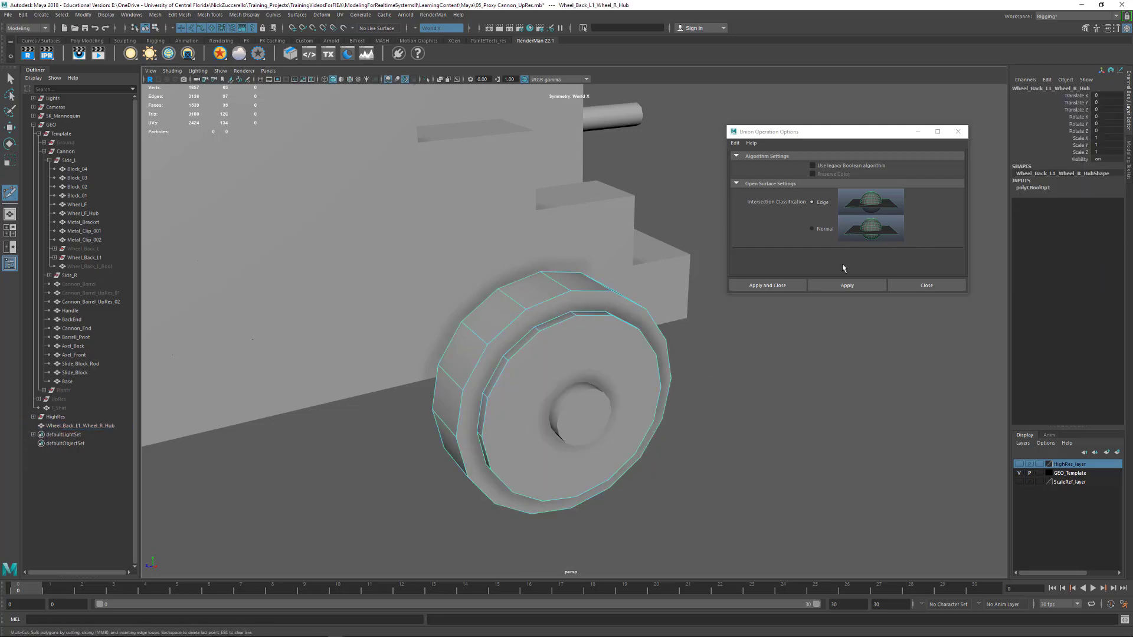
click(1087, 28)
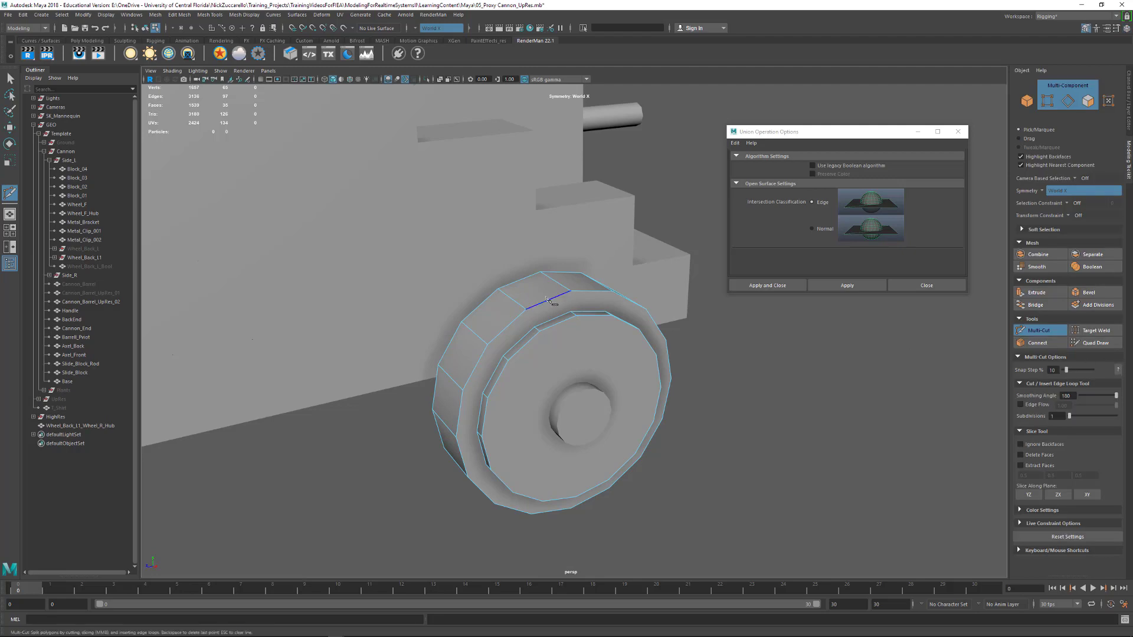
click(571, 291)
click(572, 313)
right_click(567, 340)
click(463, 390)
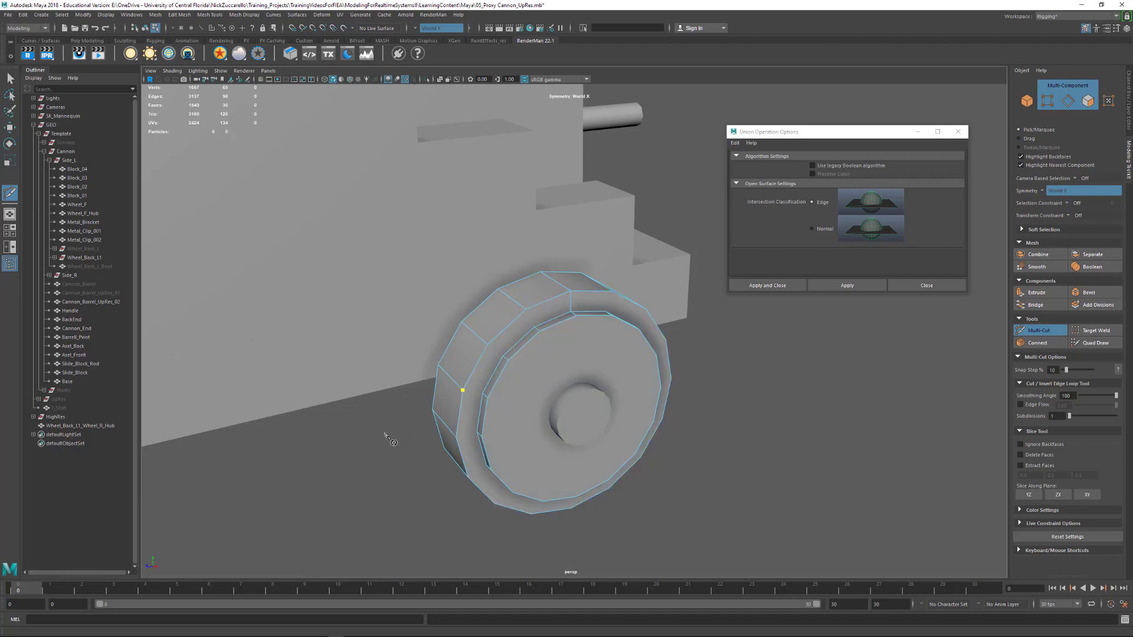
Undo the Multi-Cut edges and the Boolean Union so the wheel and hub are separate meshes
key(ctrl+z)
key(ctrl+z)
key(ctrl+z)
key(ctrl+z)
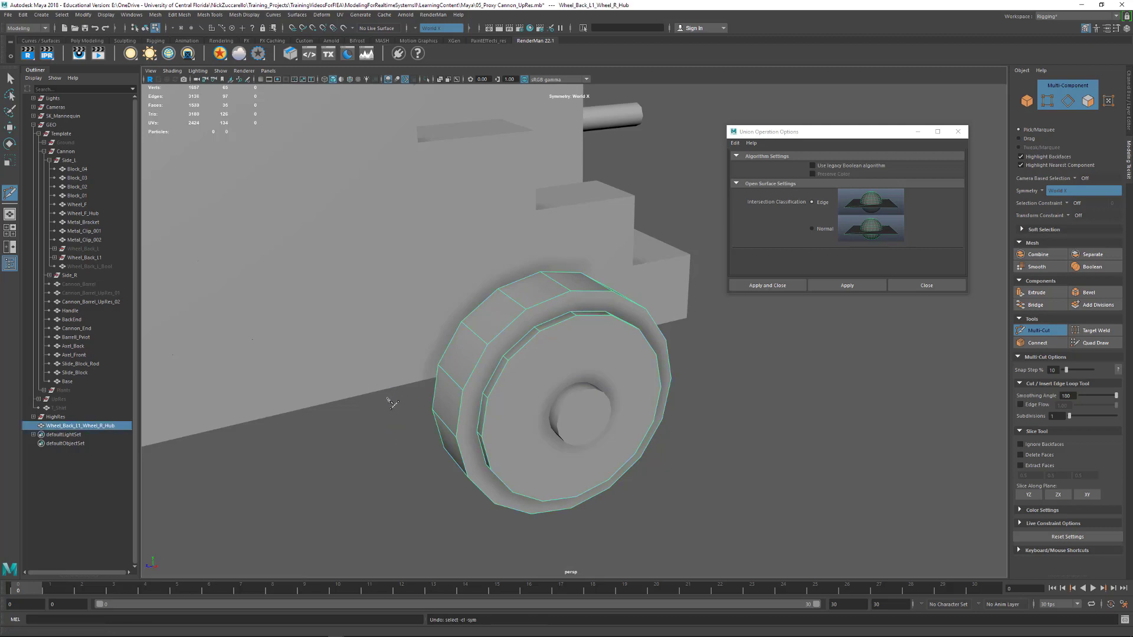
key(ctrl+z)
click(10, 78)
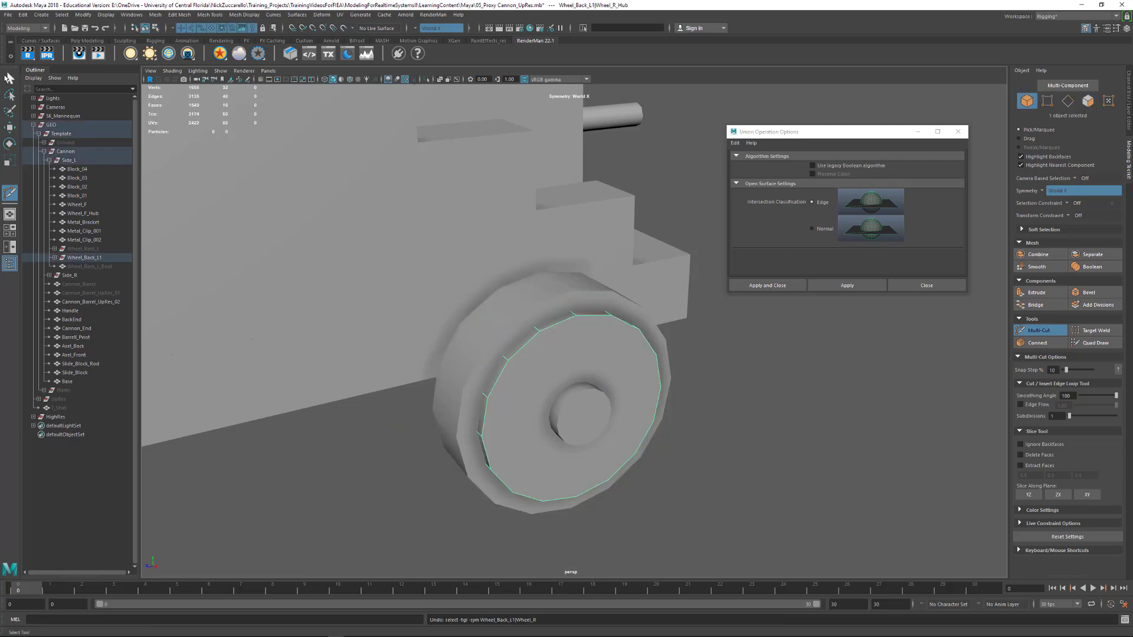
Extrude the wheel's outer front face with an offset to divide it into a ring of quads around the hub
alt+drag(464, 374, 465, 400)
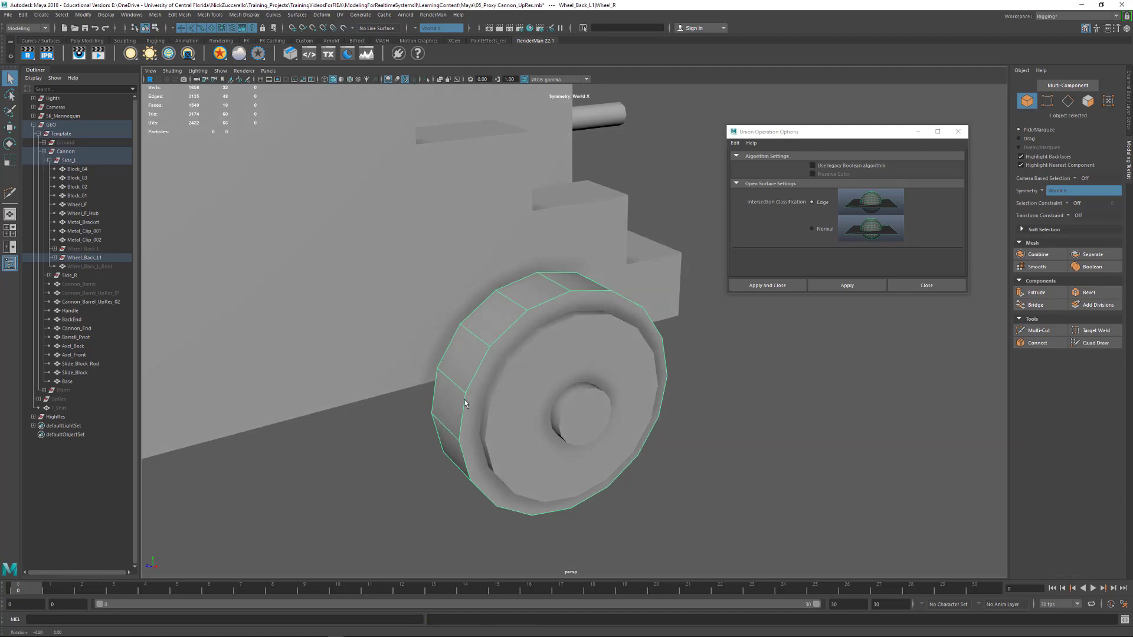
key(F11)
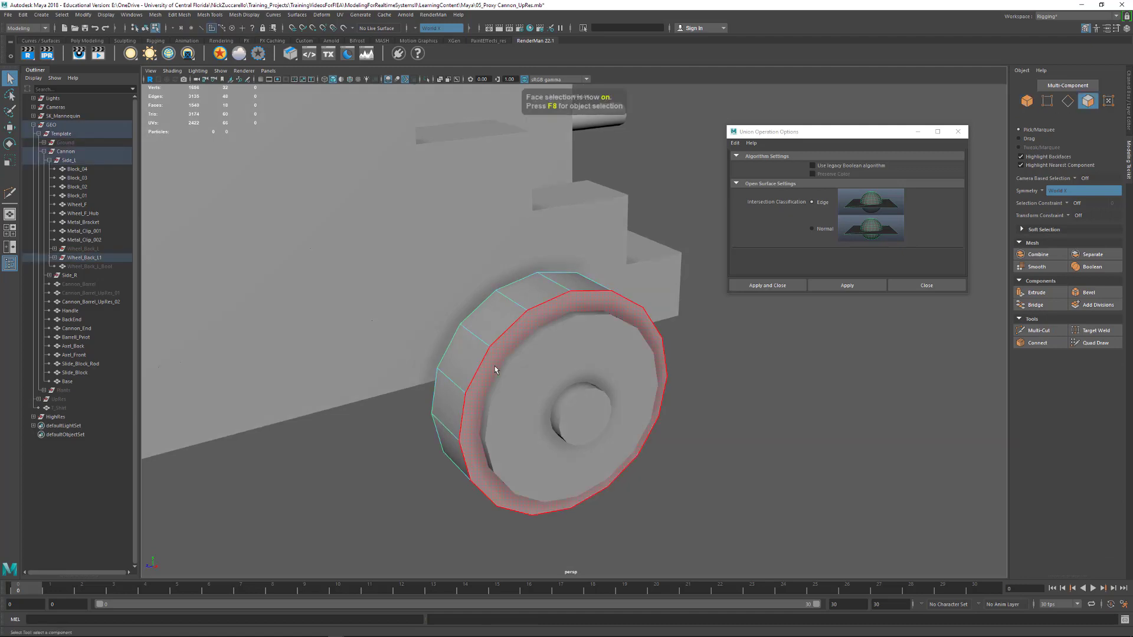
click(493, 371)
alt+drag(481, 360, 469, 390)
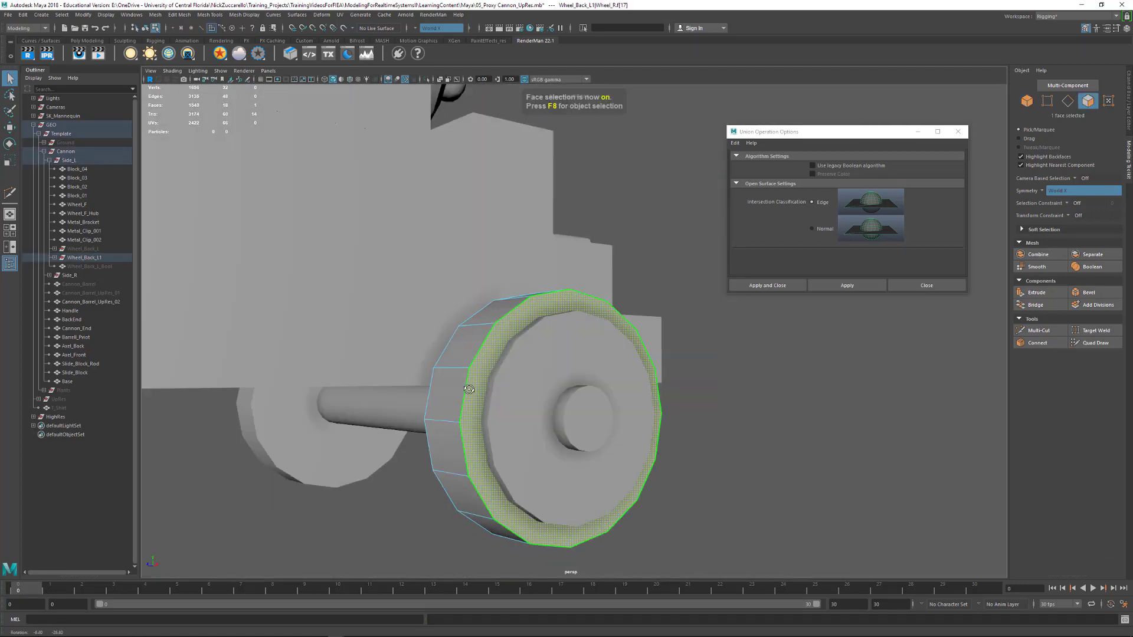
shift+right_click(492, 369)
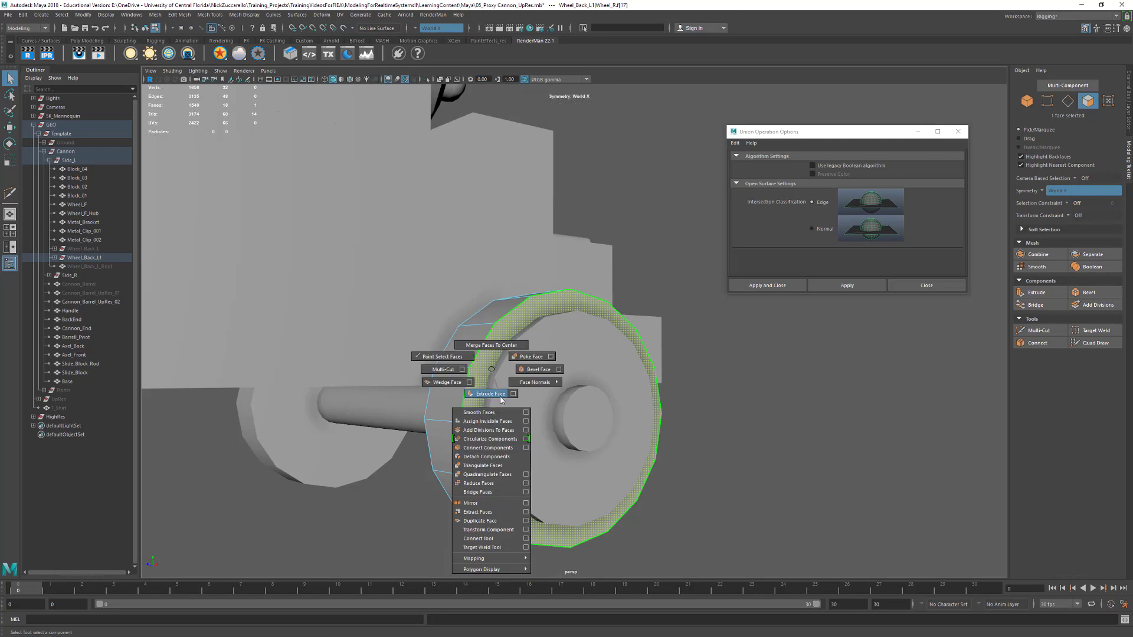
click(491, 394)
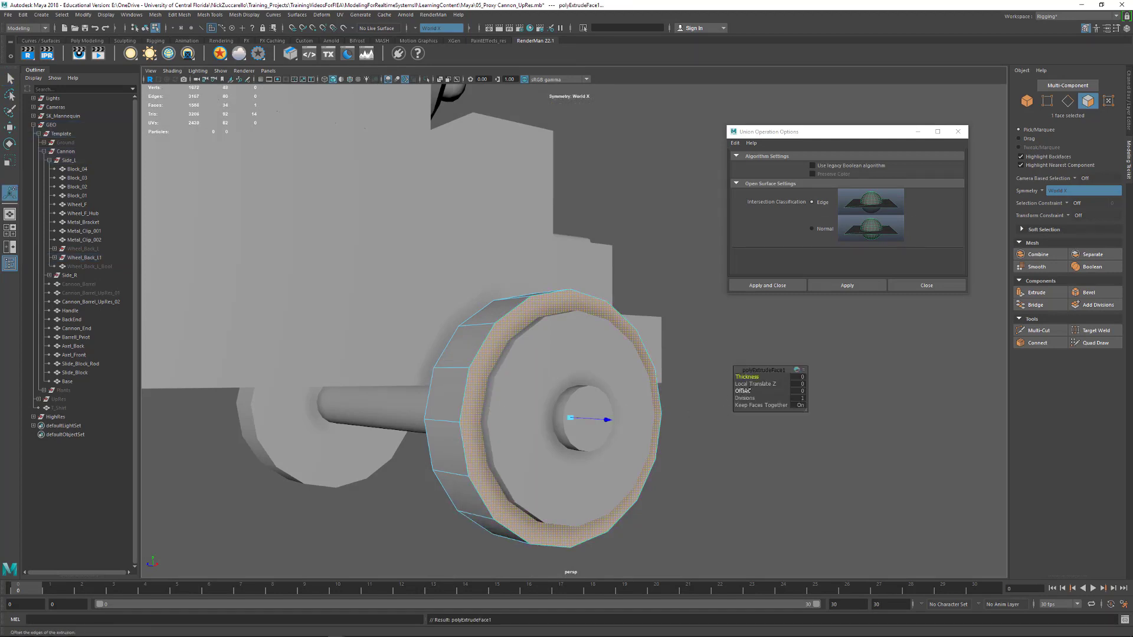
drag(743, 391, 677, 463)
click(685, 463)
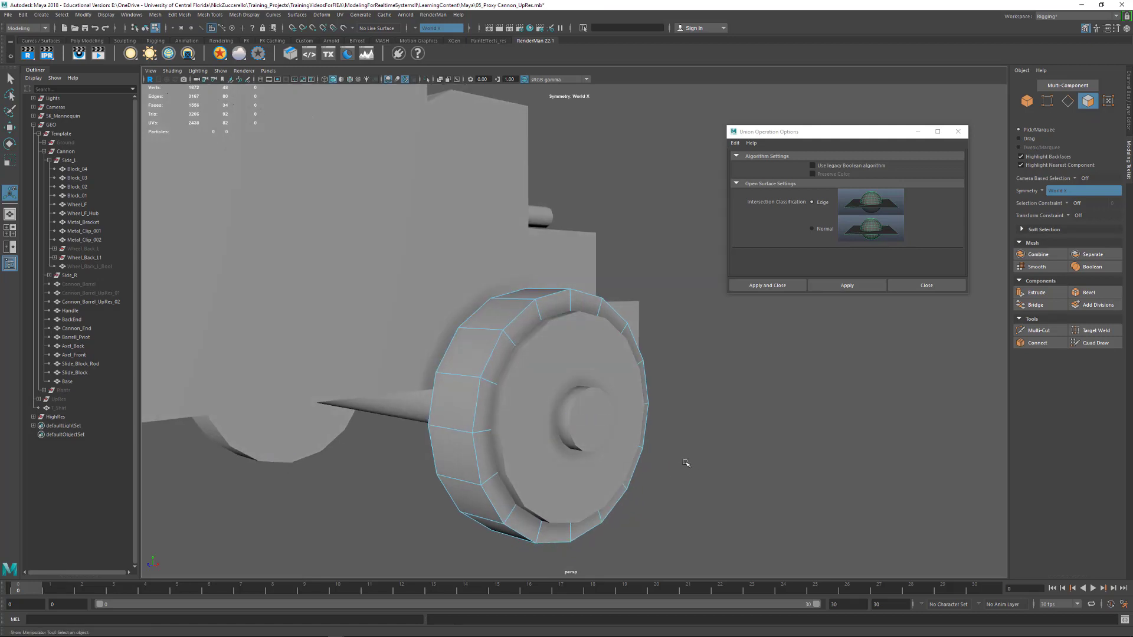
Merge the wheel and hub meshes of Wheel_Back_L1 with a Boolean Union, using Edge classification
key(q)
key(F8)
click(720, 352)
click(553, 302)
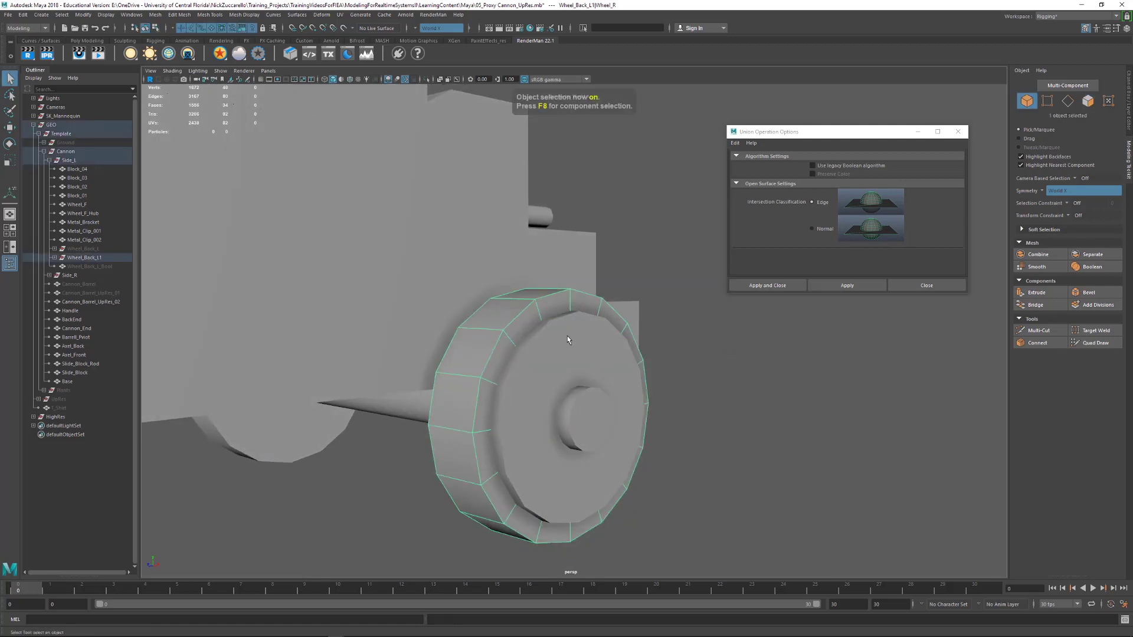
shift+click(583, 342)
click(156, 15)
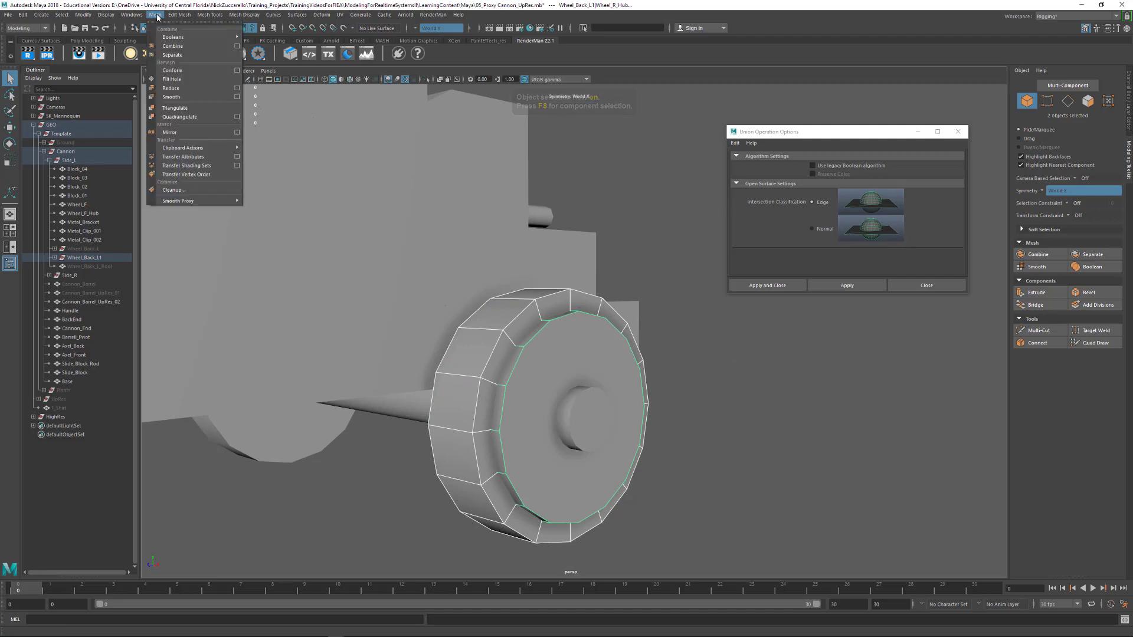
mouse_move(168, 39)
click(261, 44)
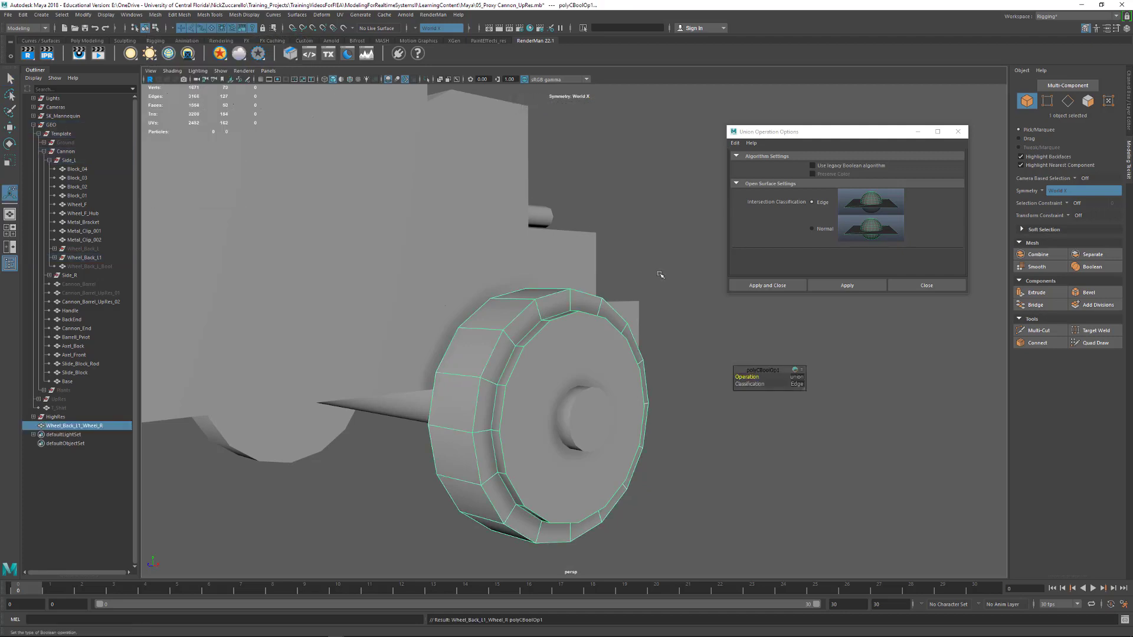
key(q)
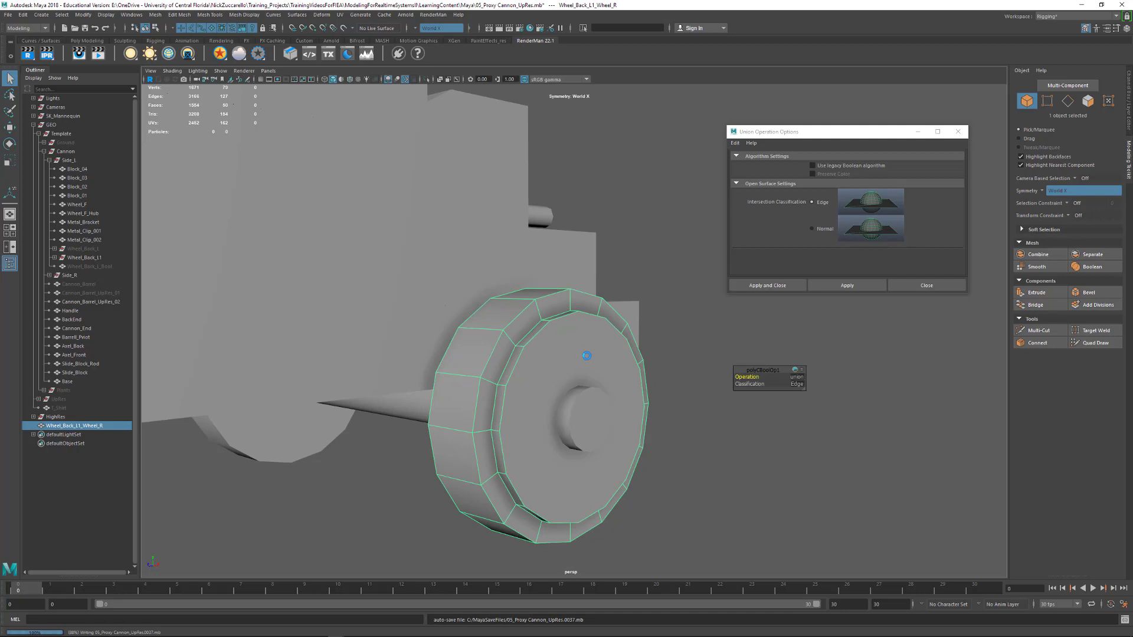
Examine the merged wheel's rim and front face from several angles, including in smooth preview
alt+drag(595, 355, 591, 364)
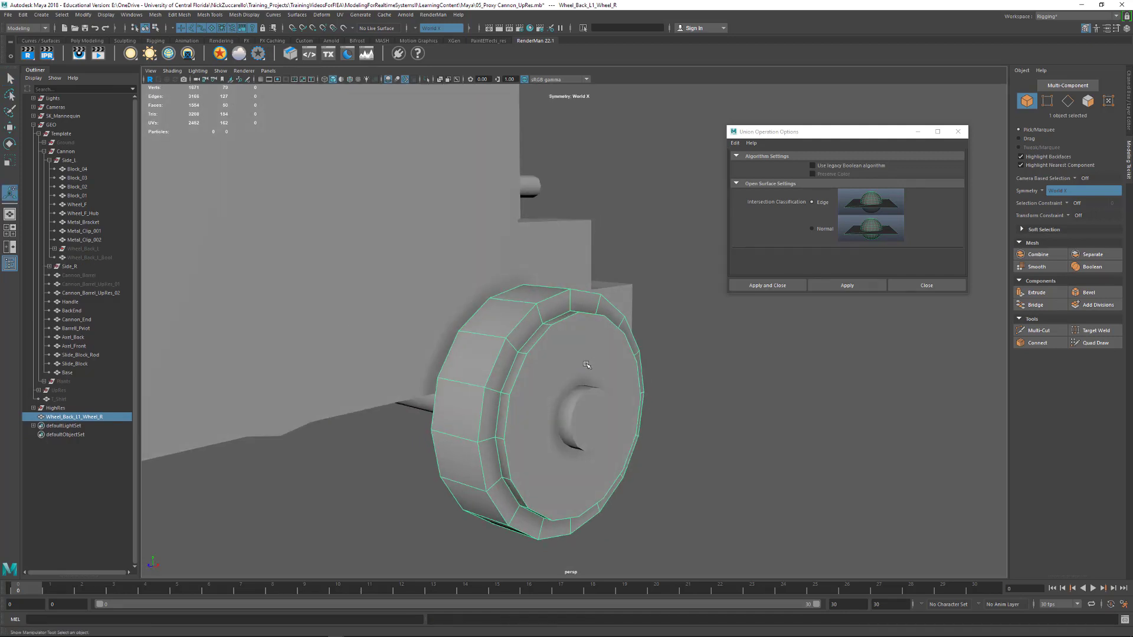
click(698, 381)
alt+drag(569, 404, 550, 360)
click(557, 347)
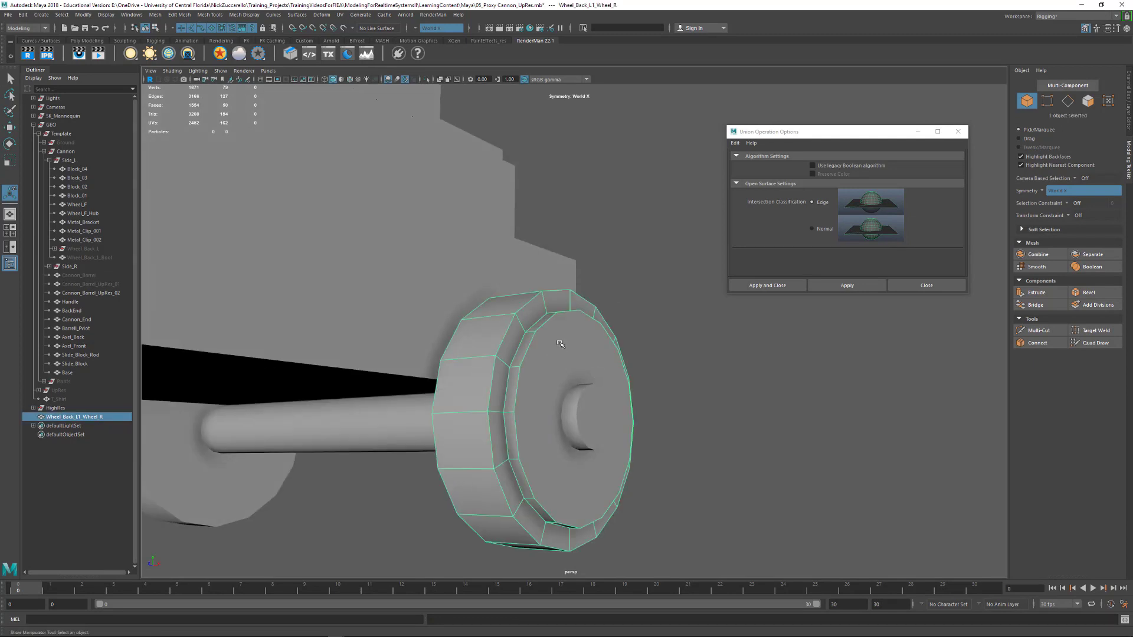
alt+middle_drag(558, 346, 557, 295)
alt+drag(556, 296, 555, 322)
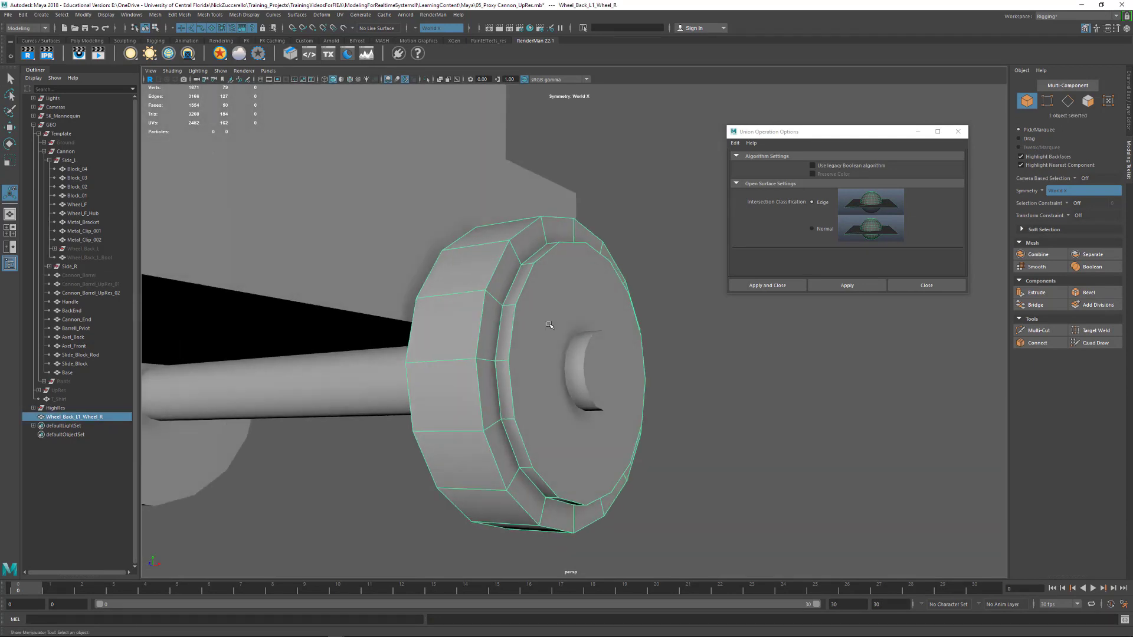
key(3)
alt+drag(627, 311, 483, 332)
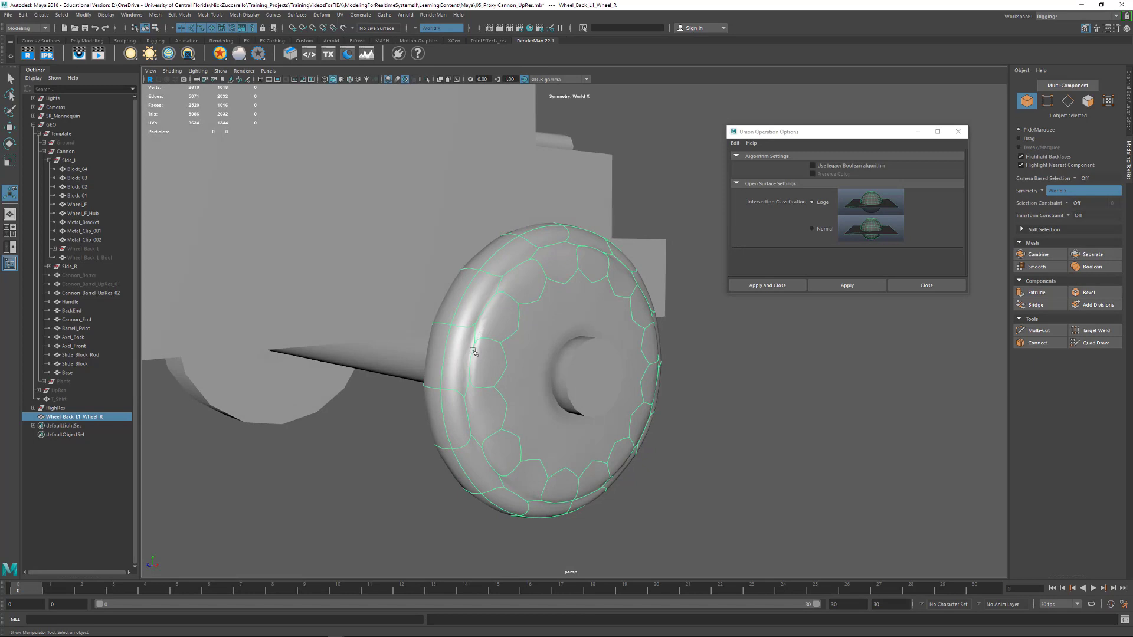
Turn off the smooth preview and check a single vertex on the wheel's inner rim with the Move tool
key(F9)
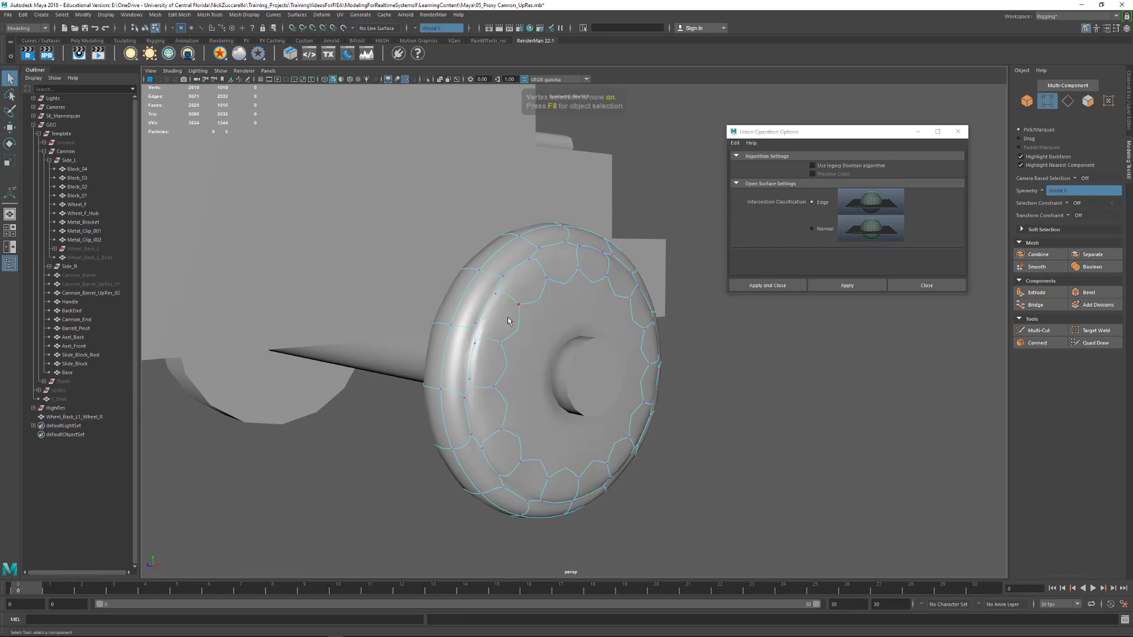
key(1)
alt+drag(467, 372, 480, 389)
click(485, 394)
key(w)
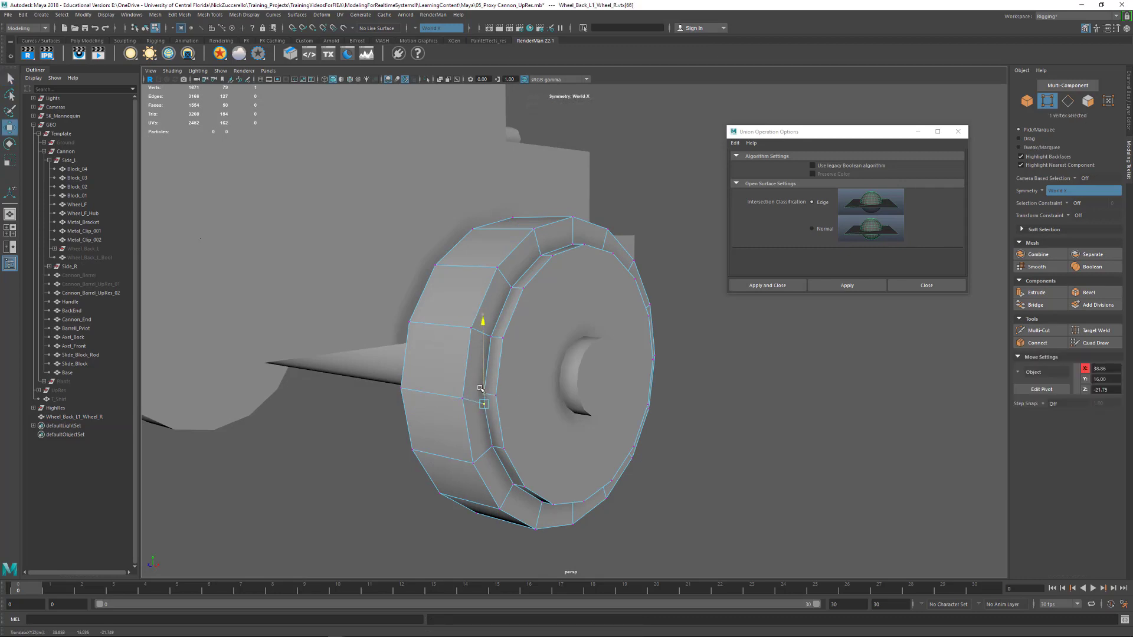
click(663, 344)
alt+drag(662, 344, 588, 332)
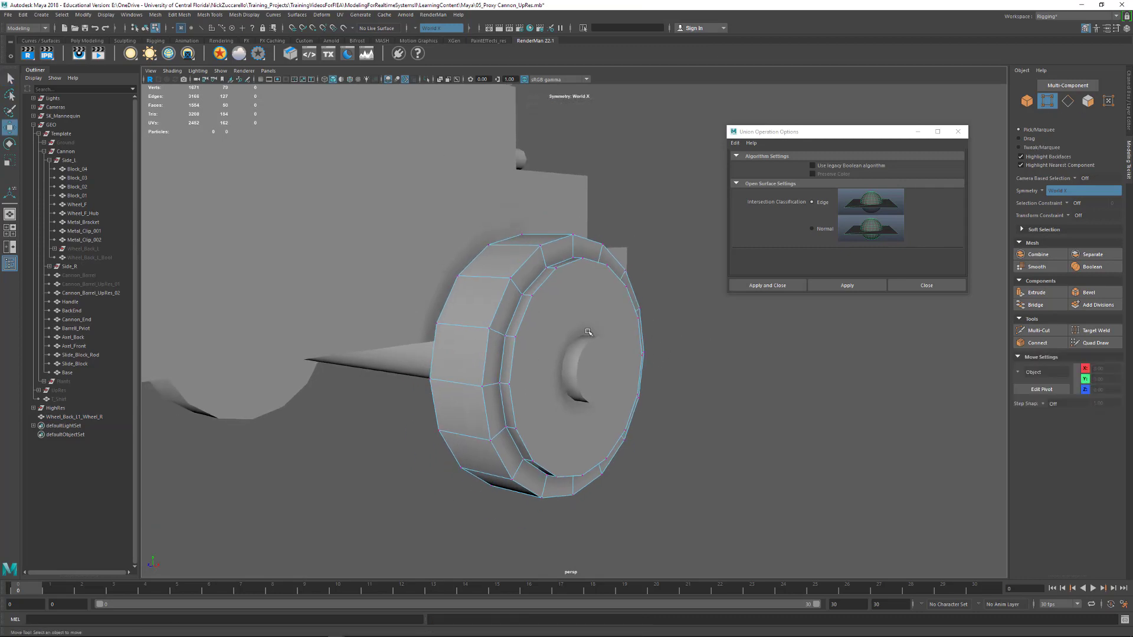
Select all of the merged wheel's vertices and apply Merge Vertices with a threshold of 0.01
drag(346, 166, 747, 540)
alt+drag(619, 384, 500, 359)
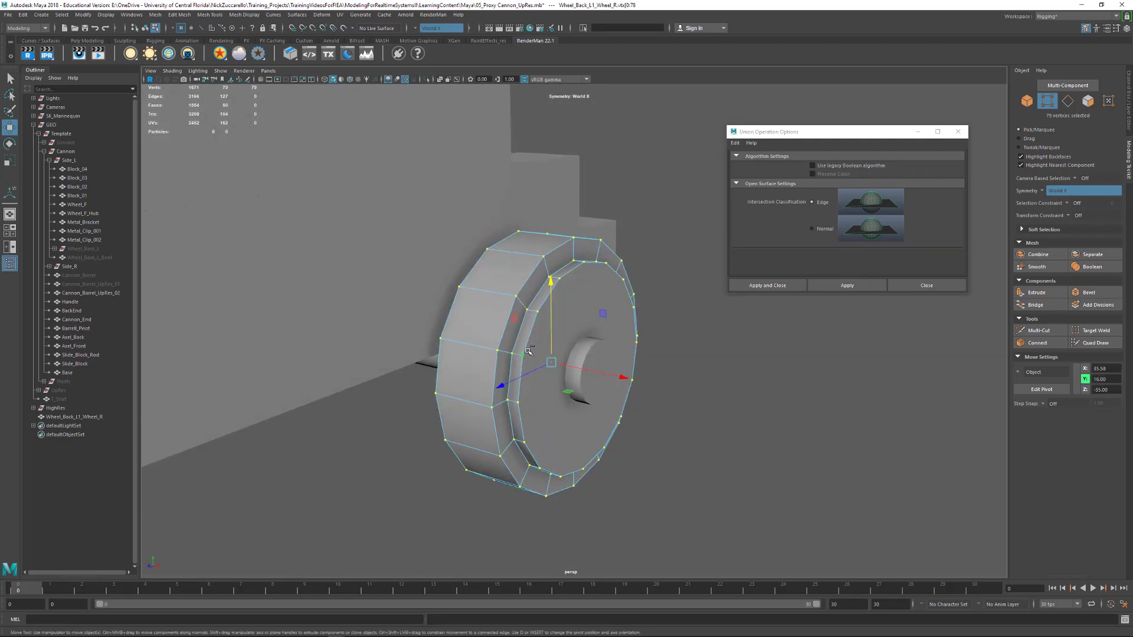
shift+right_drag(522, 365, 600, 319)
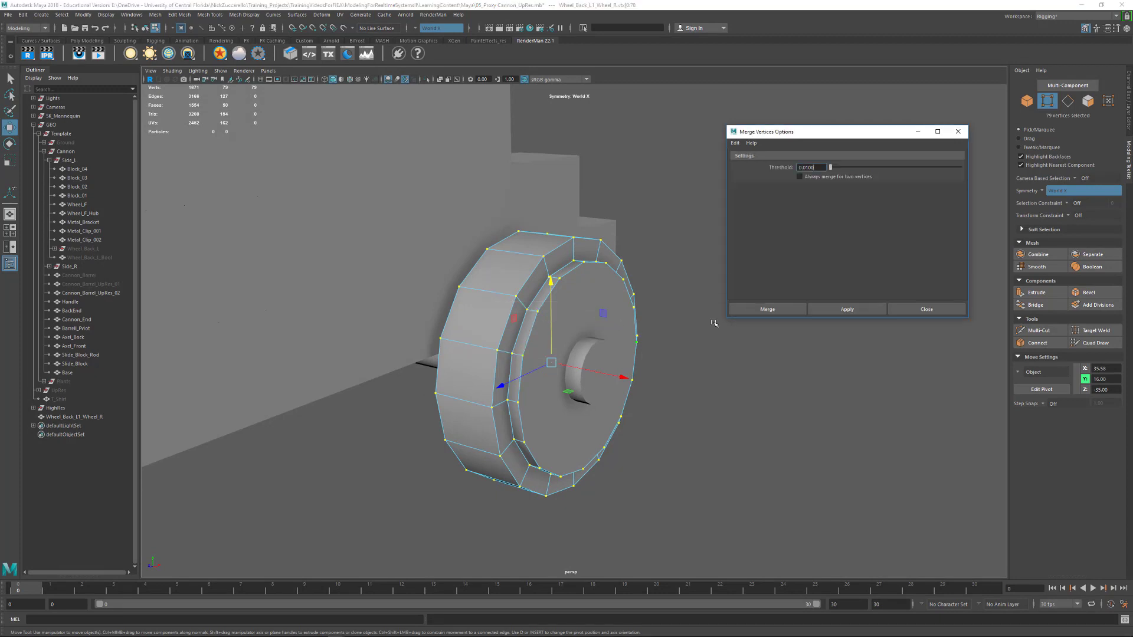
drag(824, 168, 778, 166)
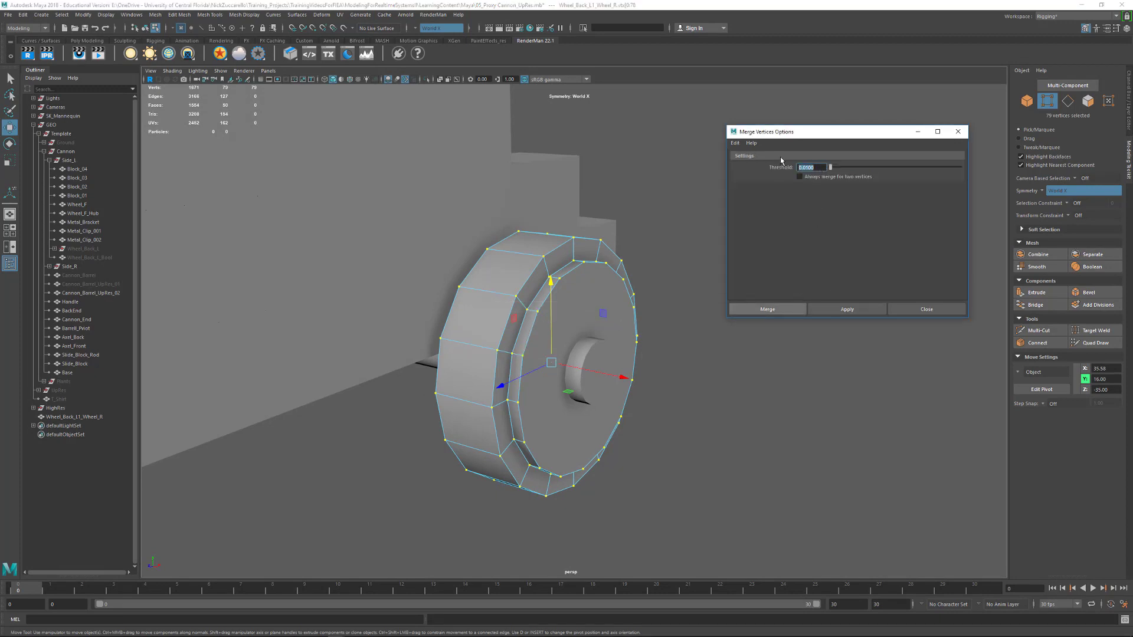
key(BackSpace)
text(.01)
key(Return)
alt+drag(543, 272, 548, 281)
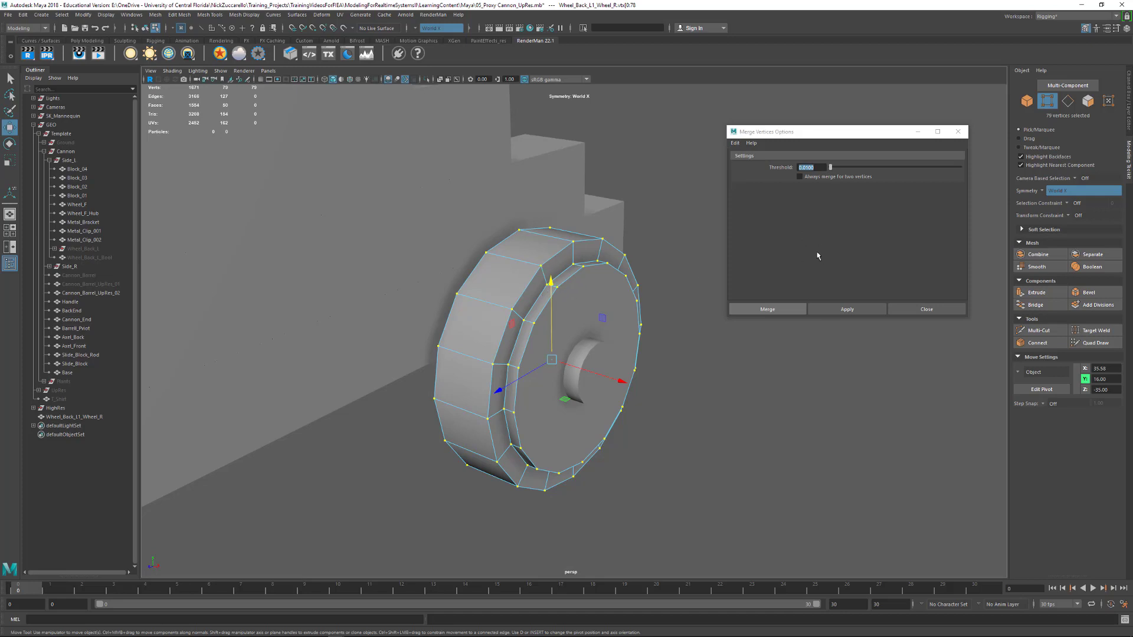
key(1)
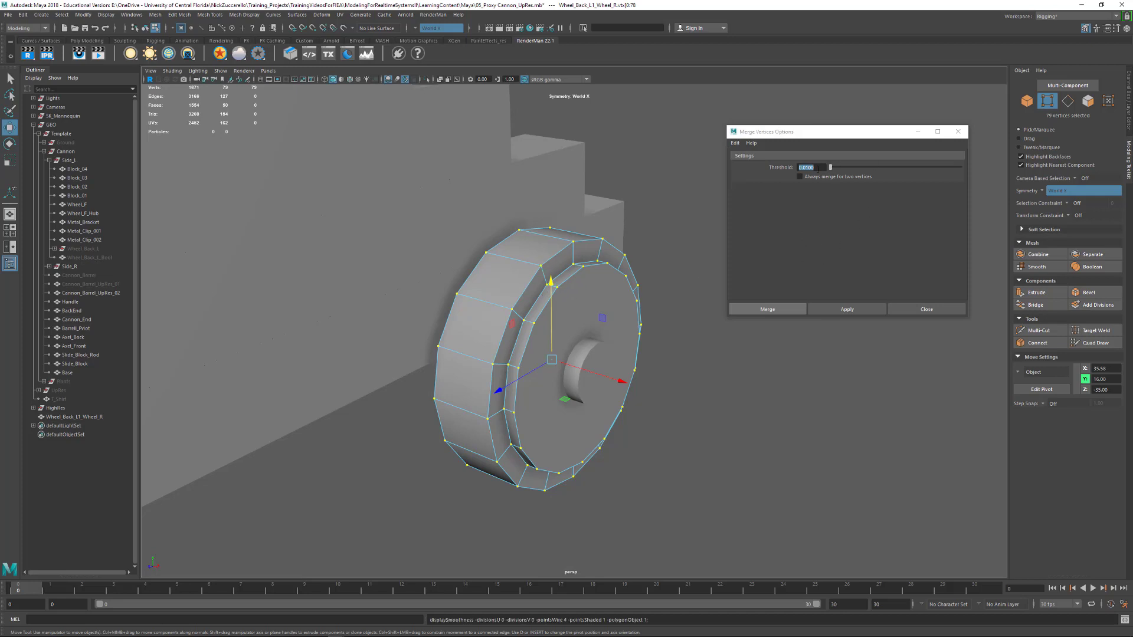
Merge the wheel's selected vertices with the threshold raised to 1.0
drag(818, 169, 784, 160)
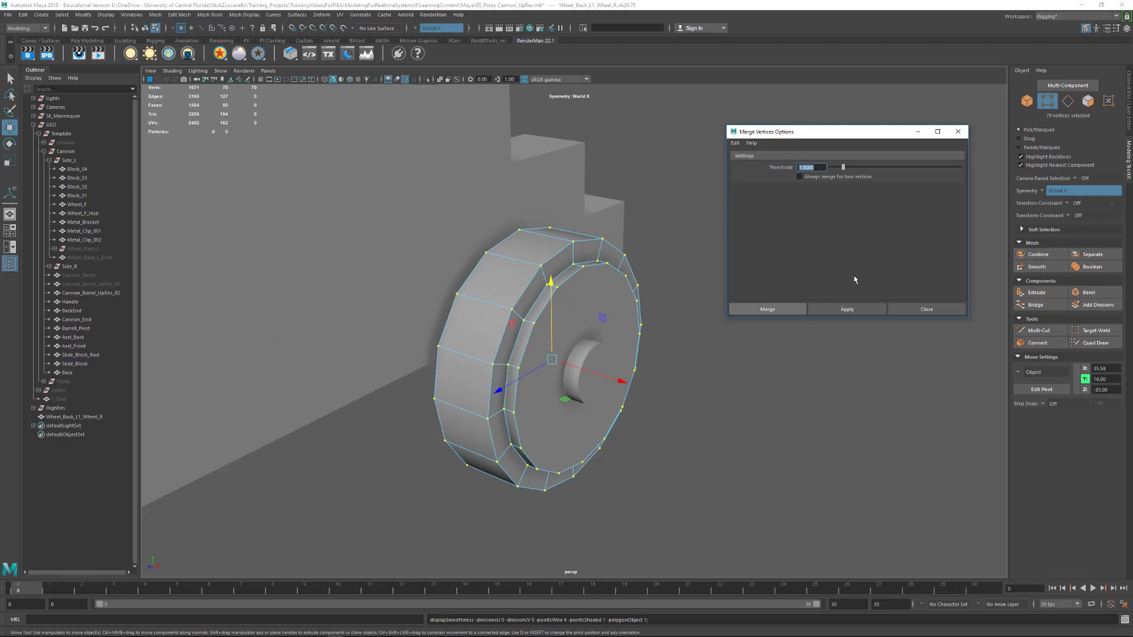
click(847, 310)
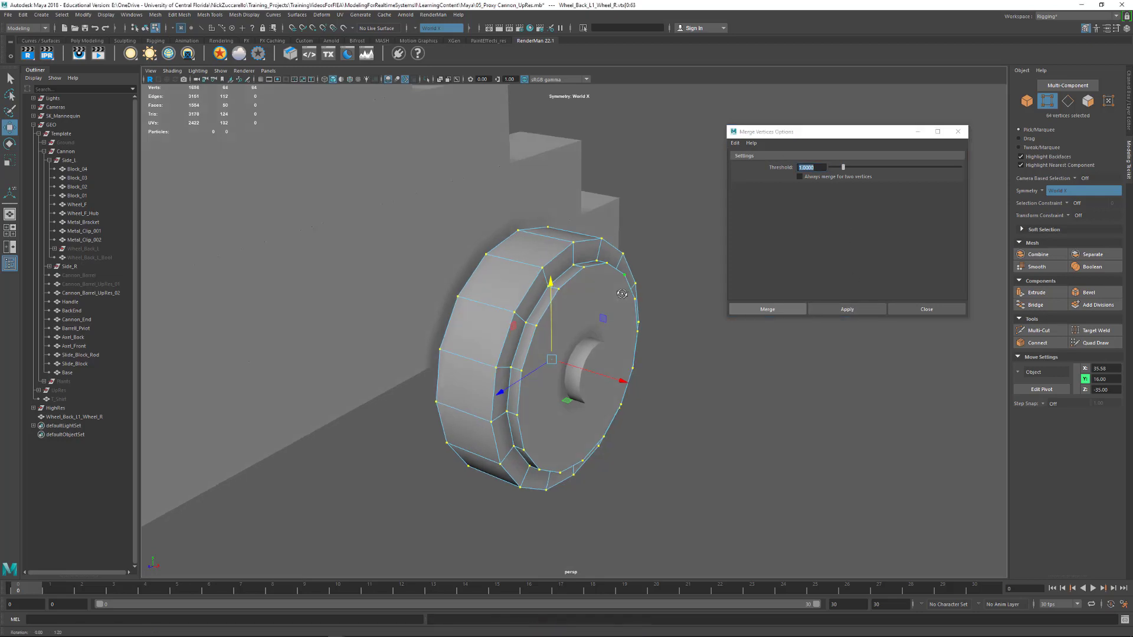
alt+drag(622, 293, 635, 290)
Try merging the wheel's selected vertices with a threshold of 5, and undo the merge
click(760, 163)
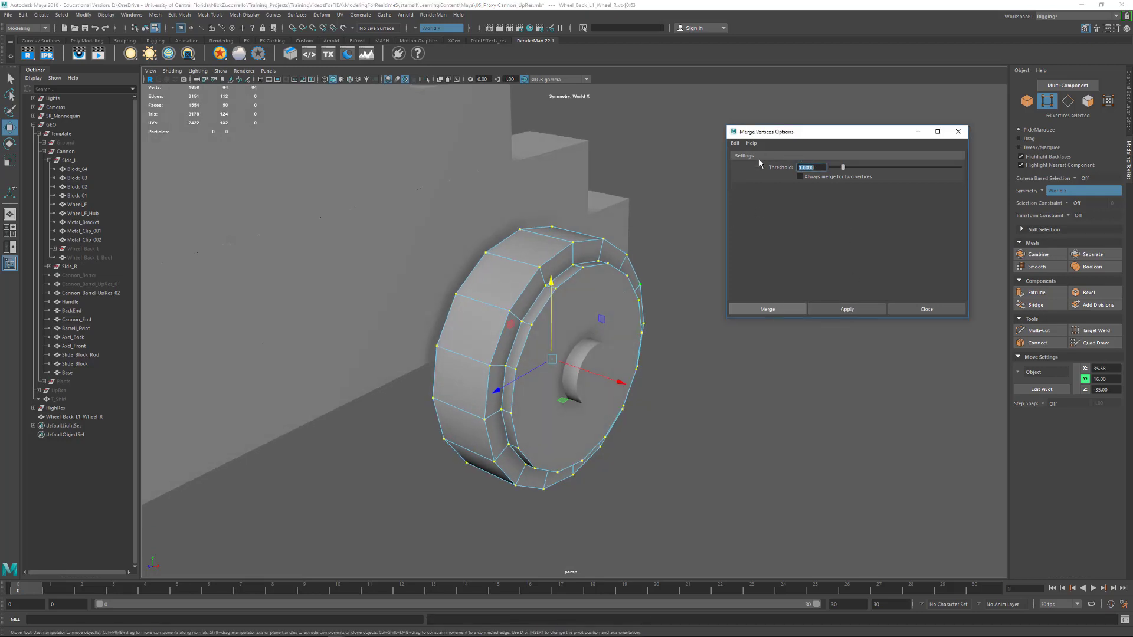
text(5)
key(Return)
click(848, 309)
alt+drag(652, 361, 735, 266)
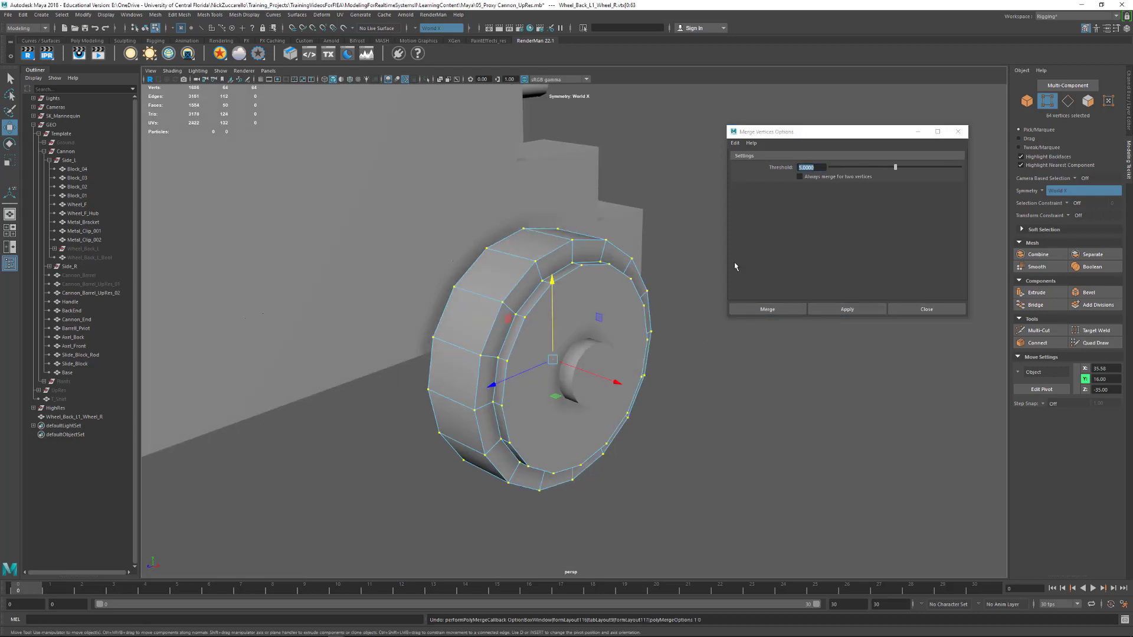
Try merging the wheel's selected vertices with a threshold of 3, and undo the merge
click(763, 170)
text(3)
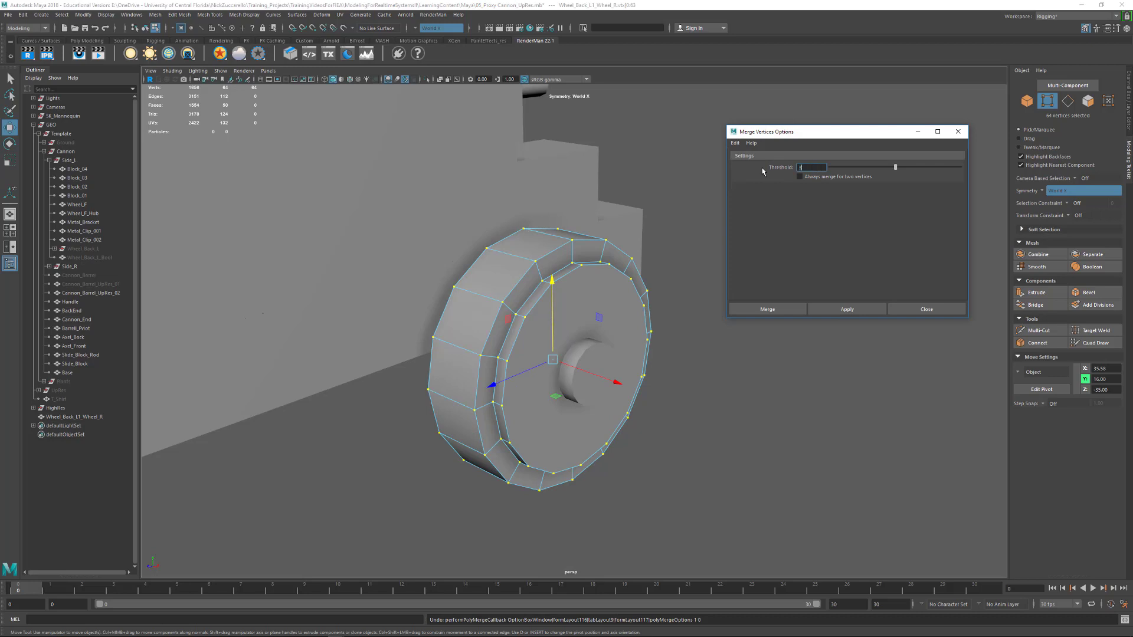
key(Return)
click(848, 309)
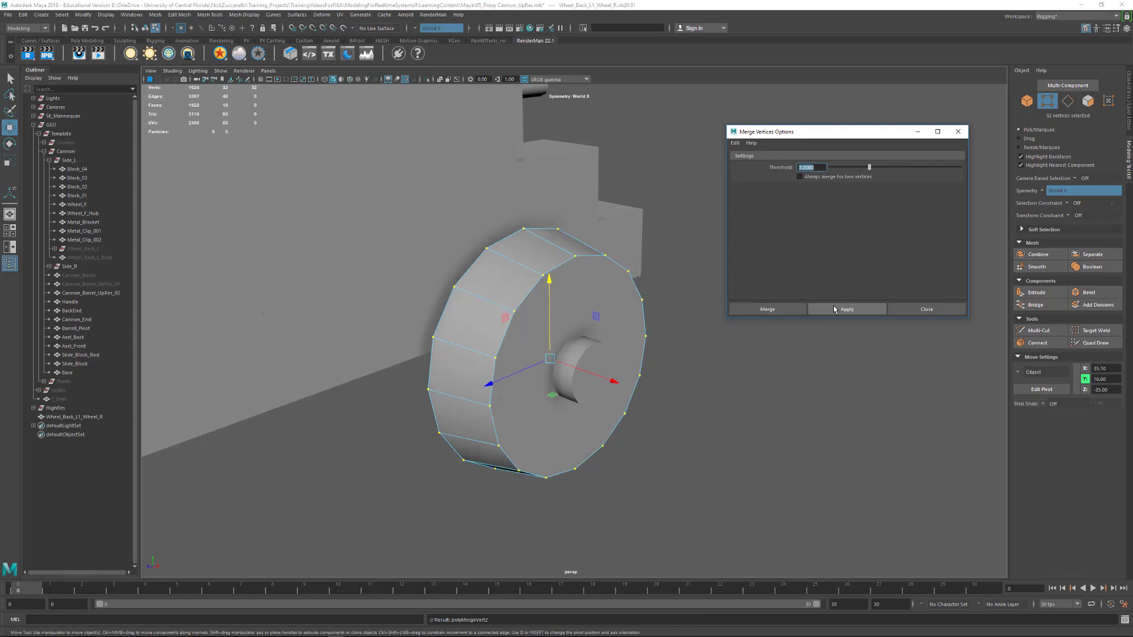
key(ctrl+z)
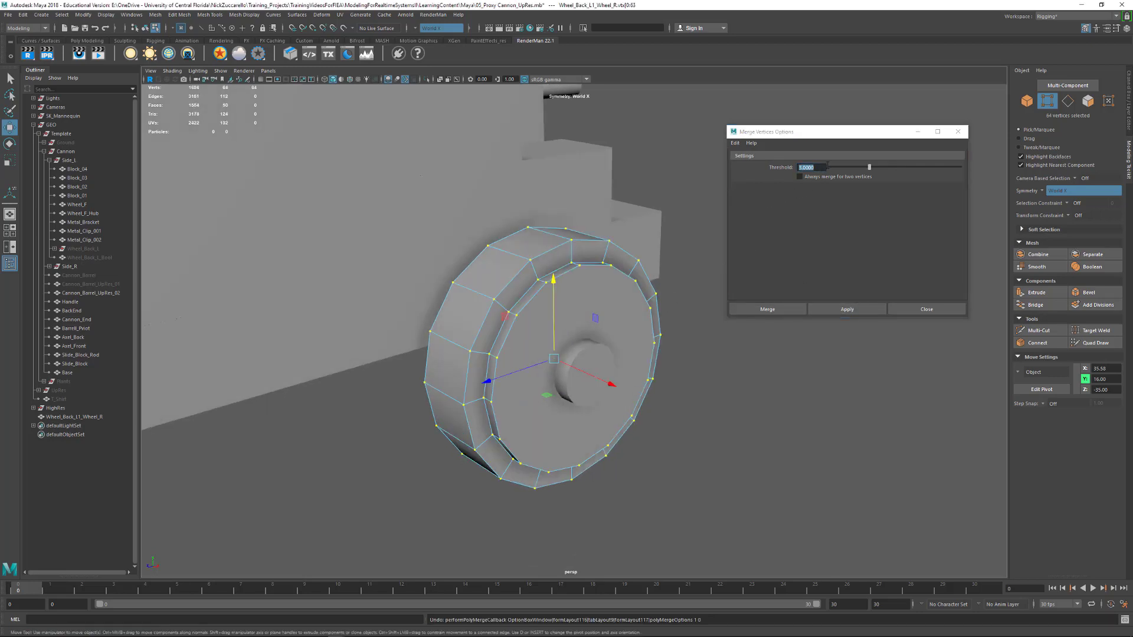
Try merging the wheel's selected vertices with thresholds of 1 and 2, and undo the last merge
click(742, 163)
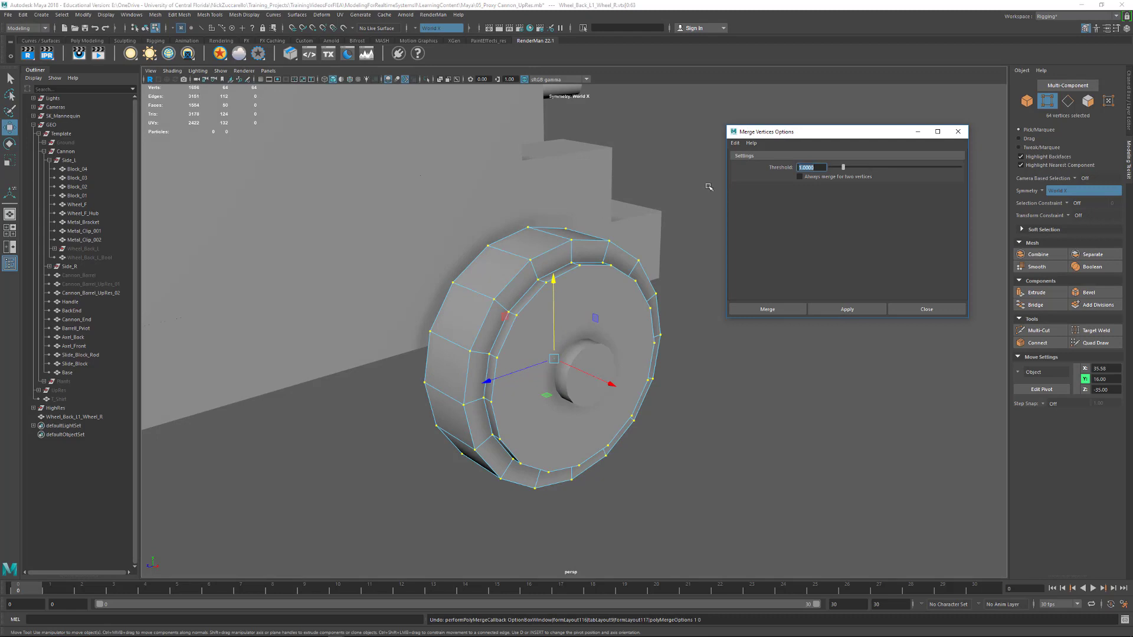
click(833, 311)
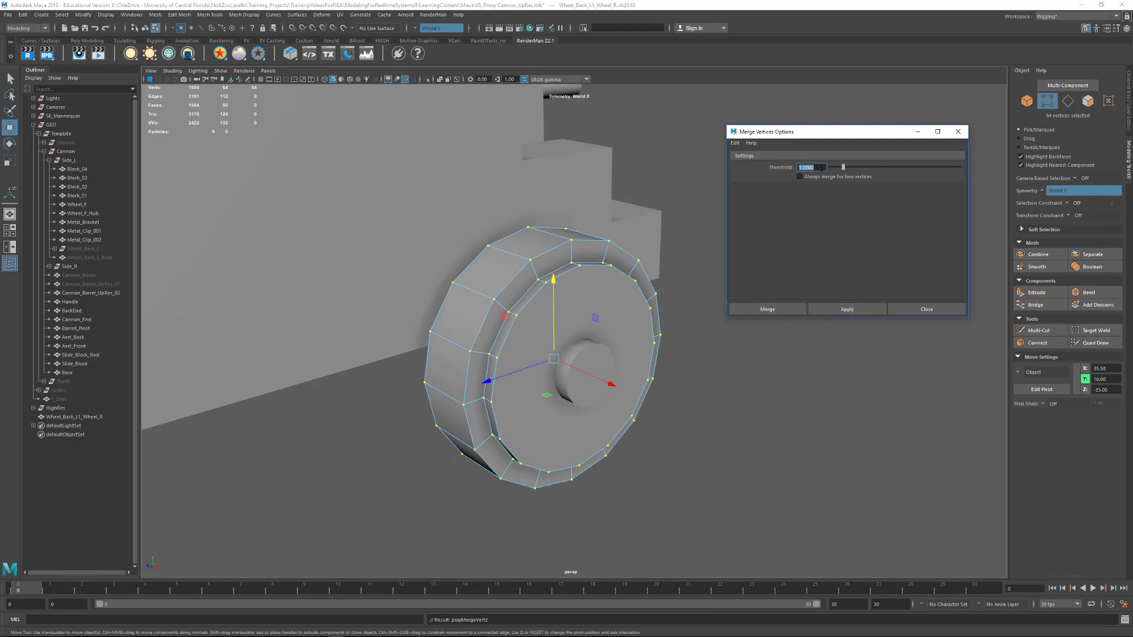
click(866, 311)
alt+drag(562, 295, 571, 296)
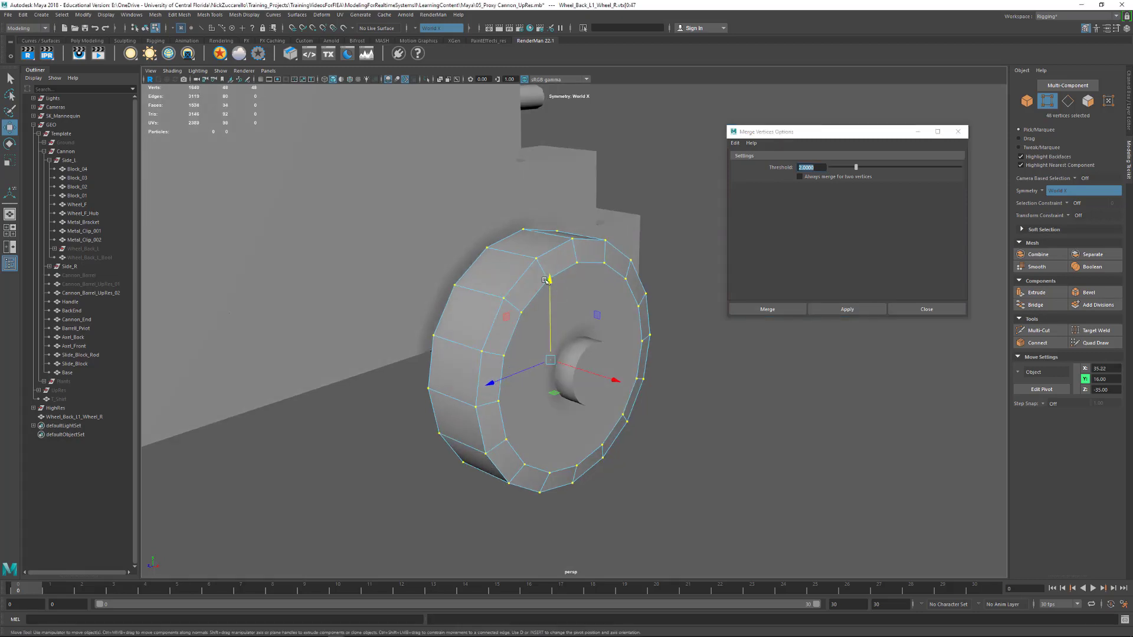
key(ctrl+z)
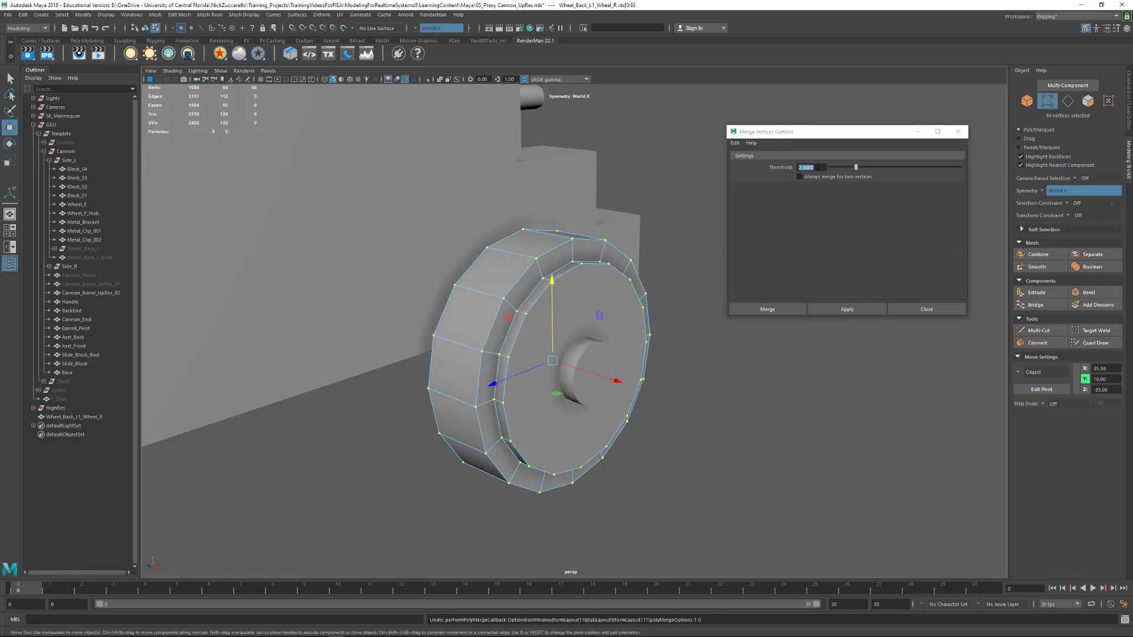
Merge the wheel's selected vertices with a threshold of 0.01, and check the wheel's shape in smooth preview
click(780, 164)
key(BackSpace)
text(.01)
key(Return)
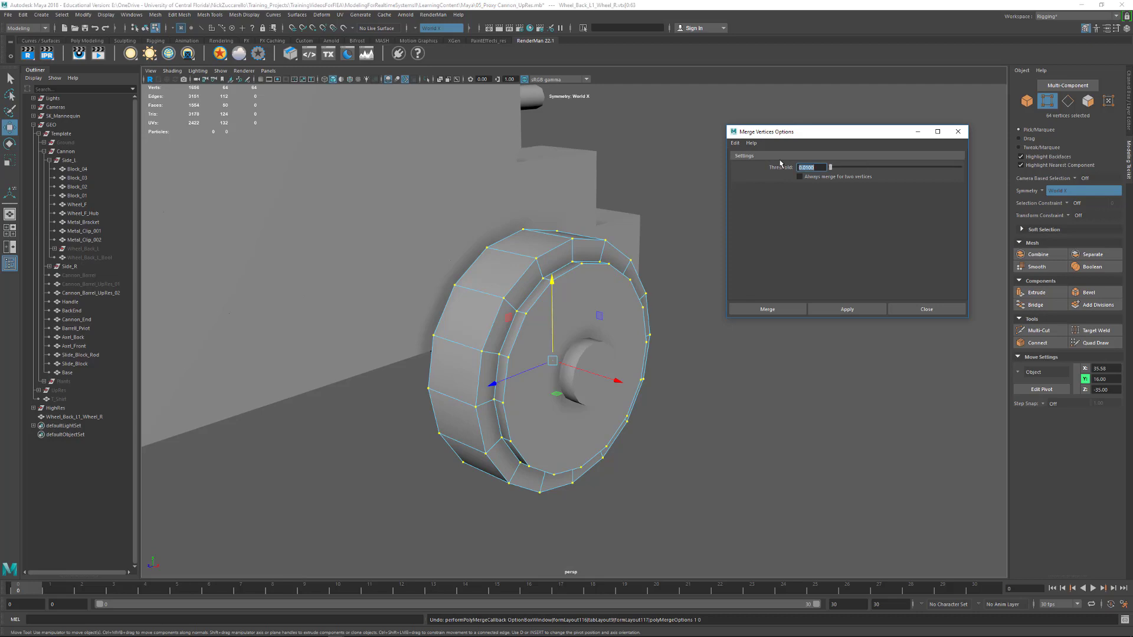
click(868, 310)
click(671, 400)
alt+drag(670, 400, 721, 389)
click(507, 304)
key(3)
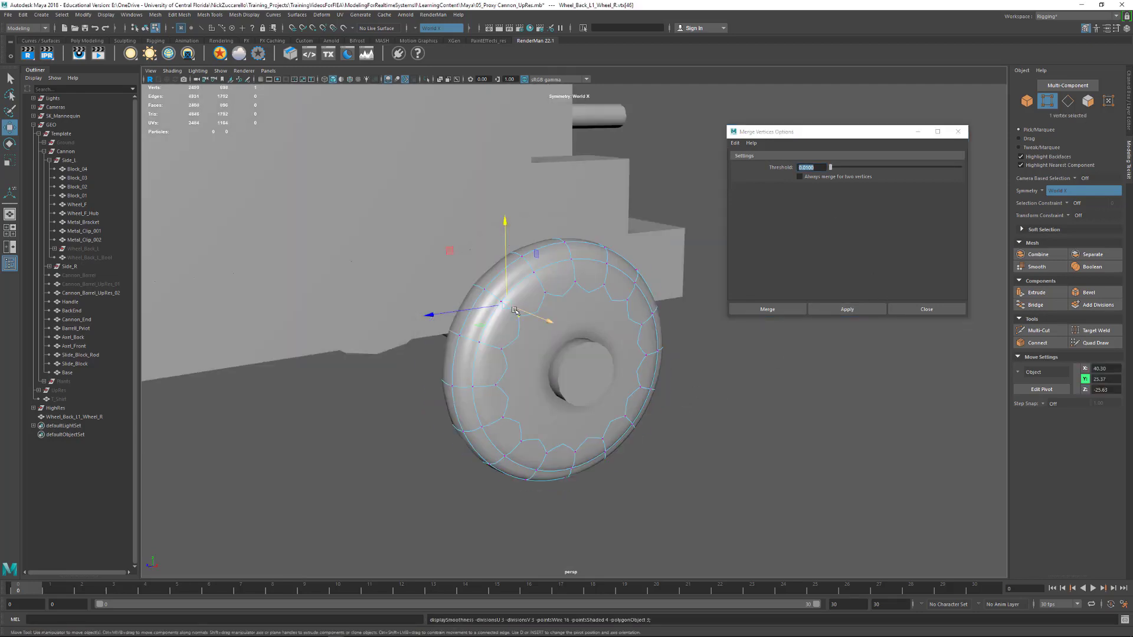
alt+drag(566, 384, 584, 413)
key(1)
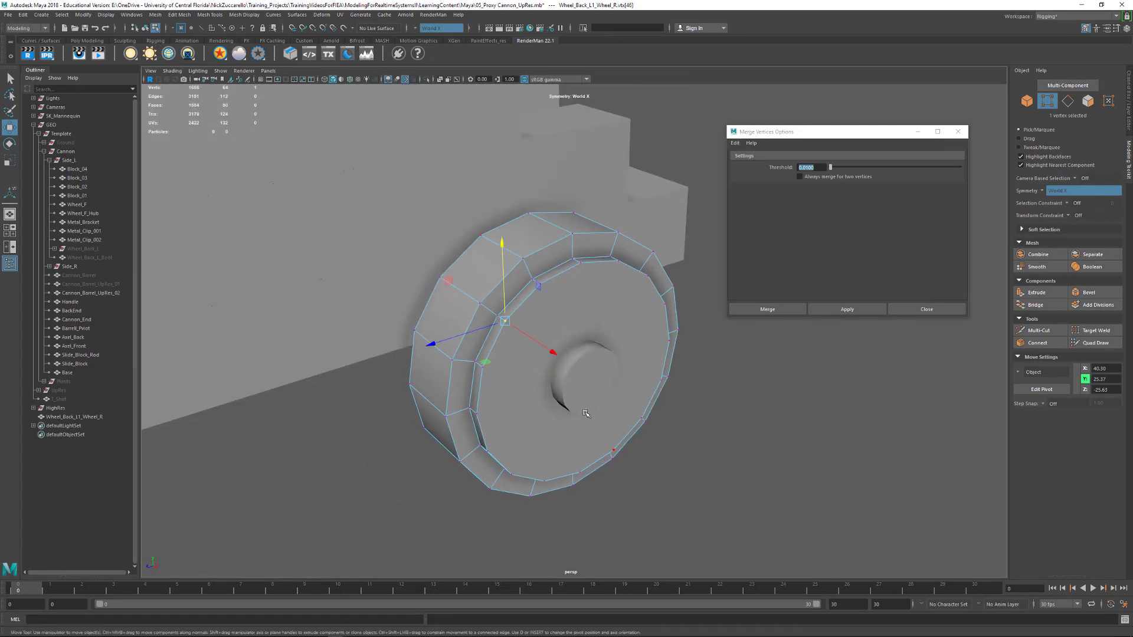
Extrude the wheel's two large cap faces together, offsetting them inward to form a smaller concentric face on each side
key(F11)
click(556, 340)
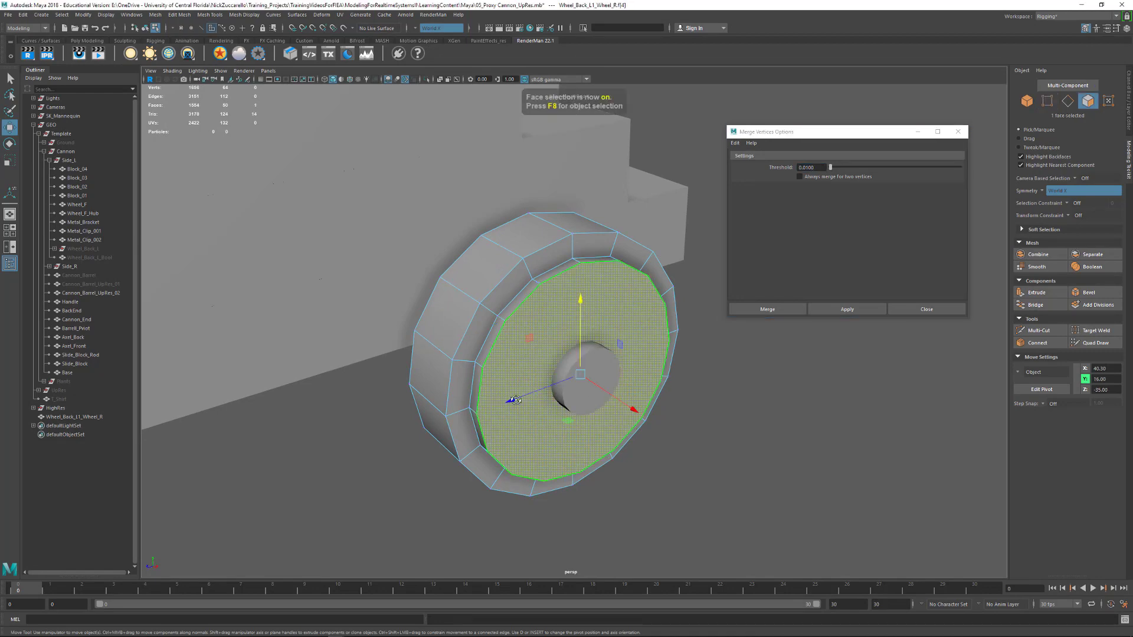
alt+drag(516, 400, 438, 401)
shift+click(537, 394)
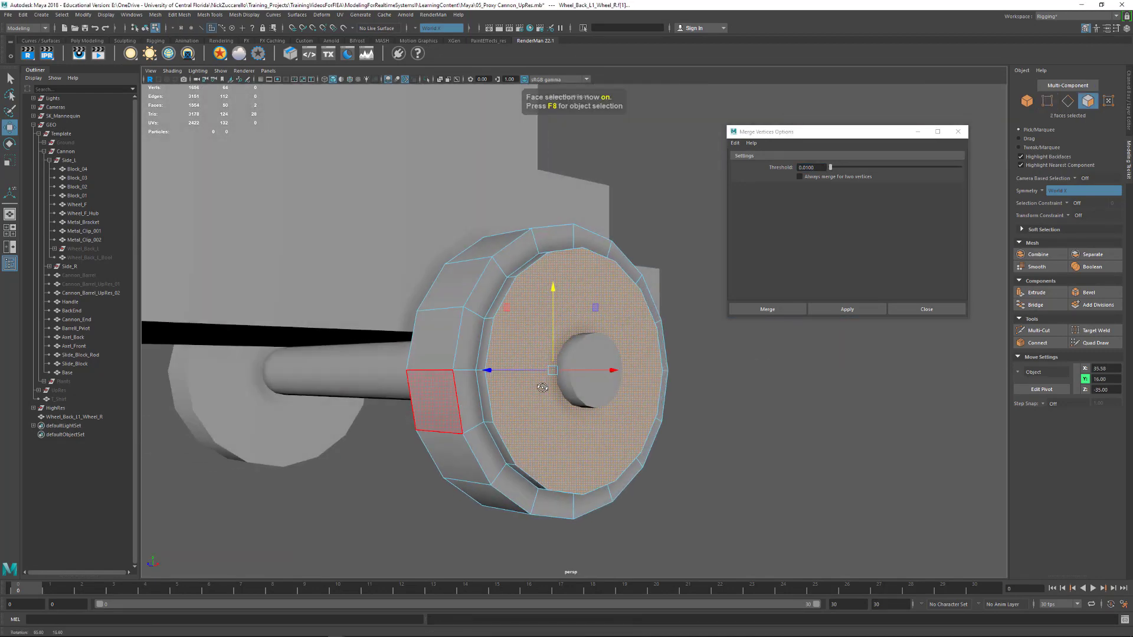
shift+right_click(549, 426)
click(551, 451)
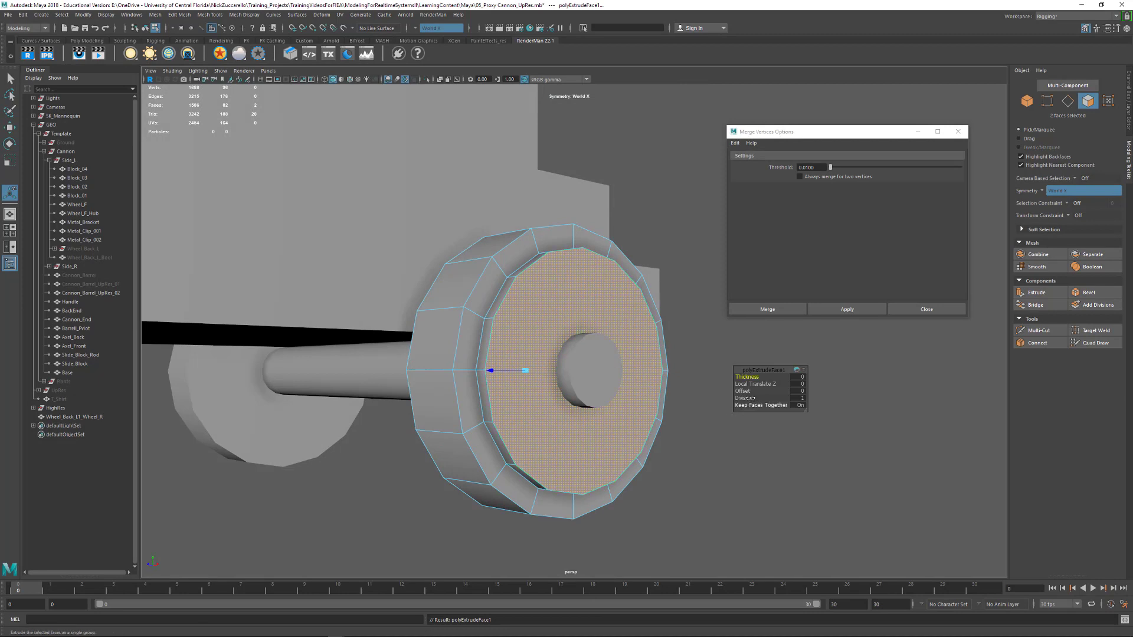
drag(745, 391, 763, 395)
alt+drag(708, 458, 590, 413)
click(688, 464)
Merge the inner face on each side of the wheel to its center
click(581, 420)
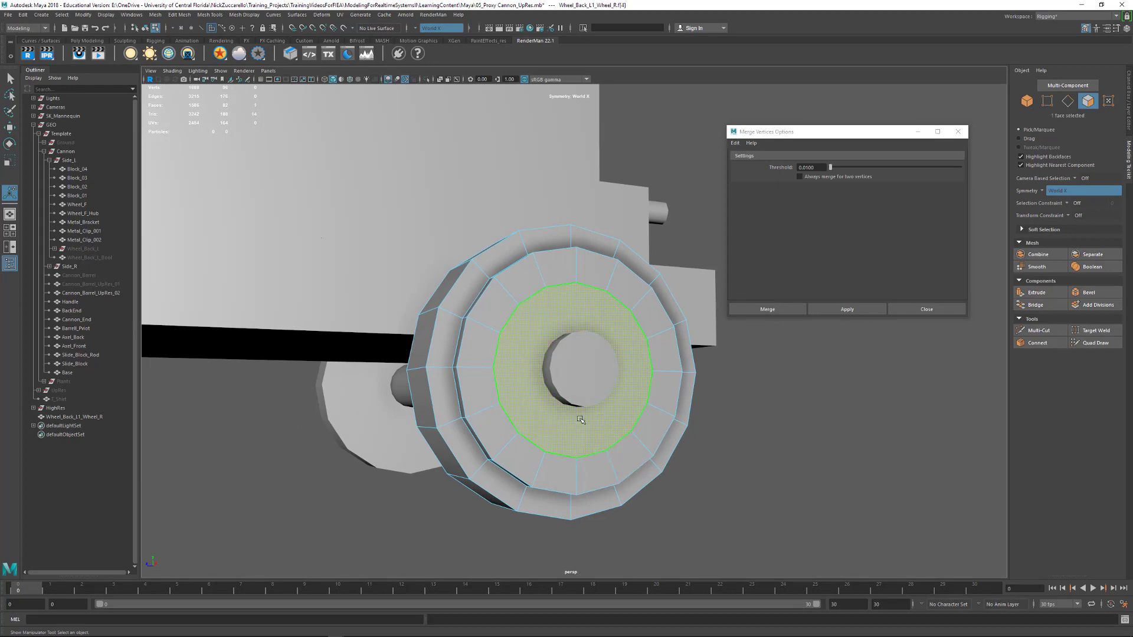
shift+right_click(584, 419)
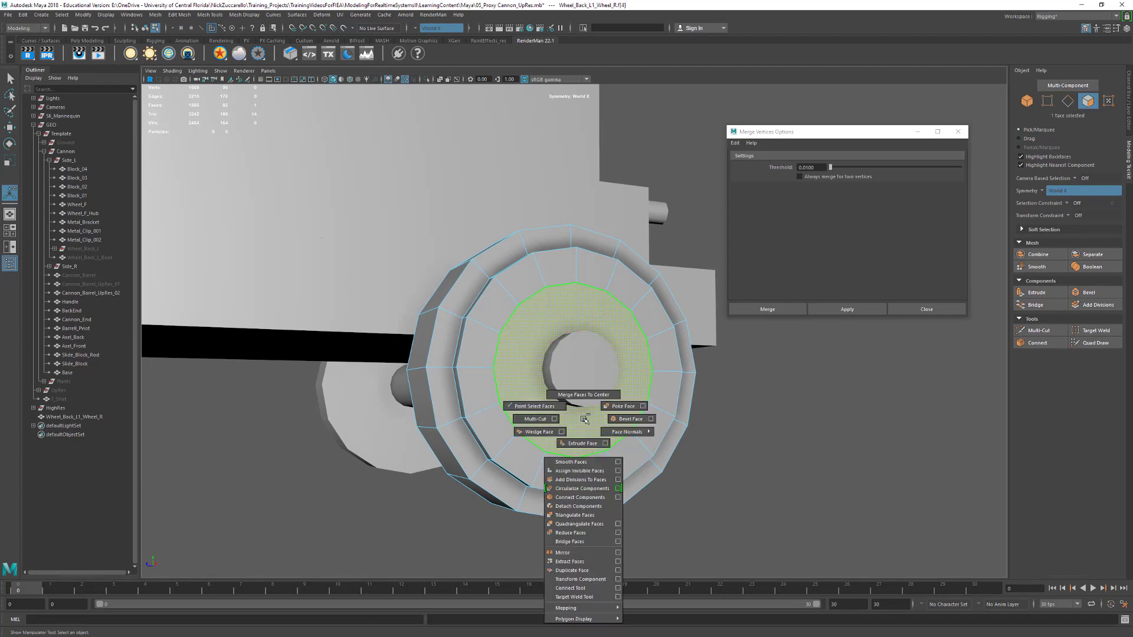
shift+right_drag(587, 419, 596, 394)
alt+drag(567, 406, 700, 387)
key(F11)
click(569, 384)
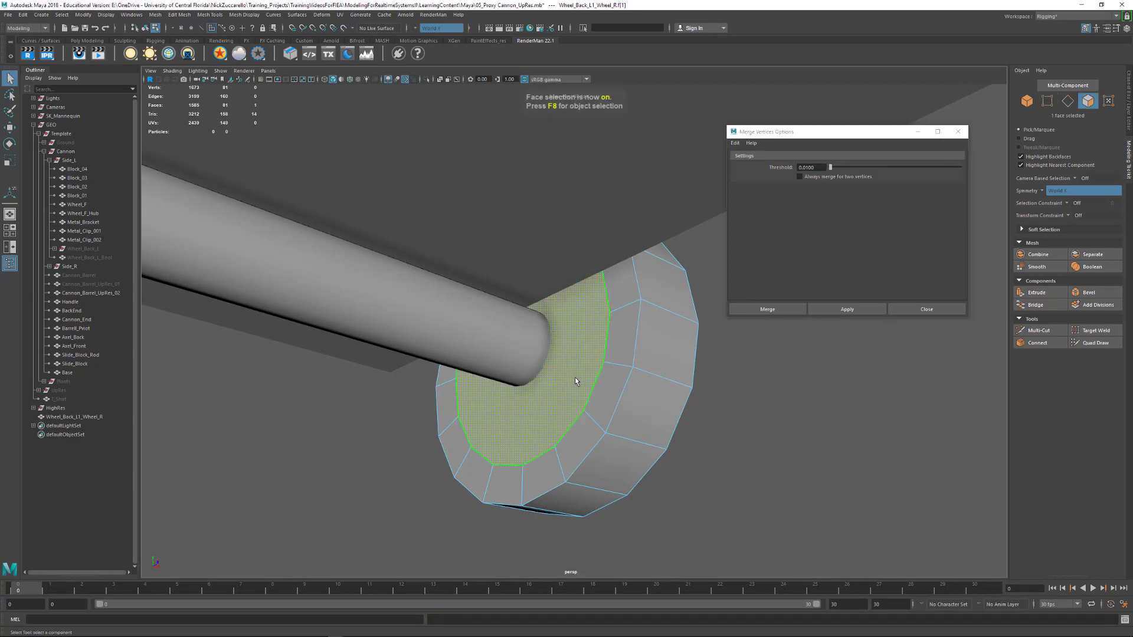
key(g)
alt+drag(720, 397, 584, 406)
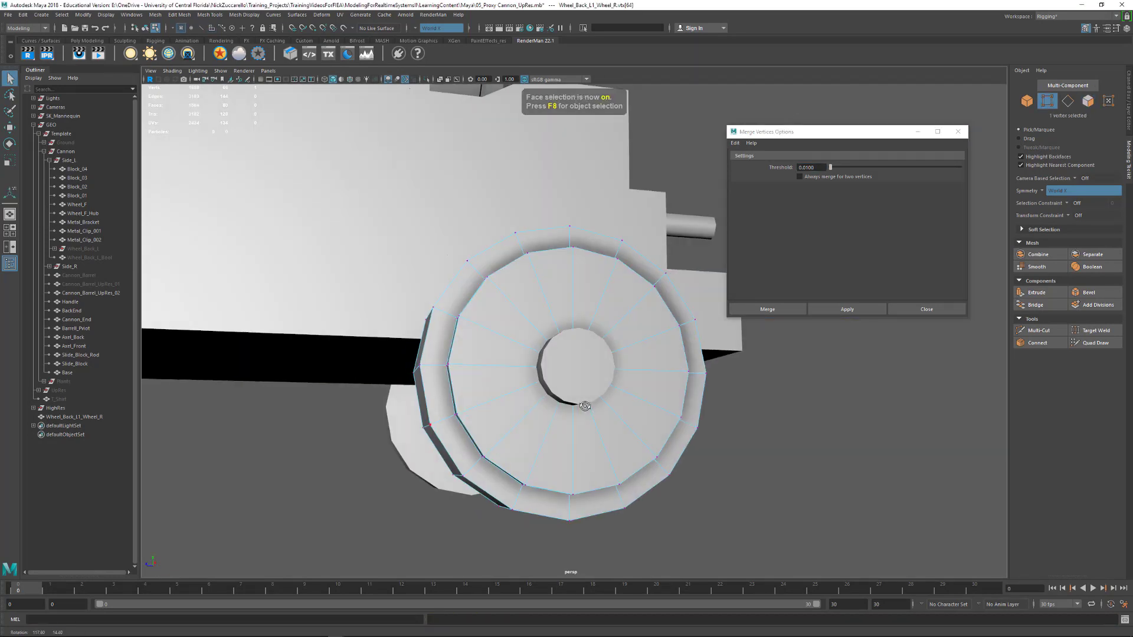
With the wheel in smooth preview, crease the edge loops around its tread borders and rim to sharpen them
alt+middle_drag(585, 405, 635, 417)
alt+drag(635, 417, 686, 469)
key(3)
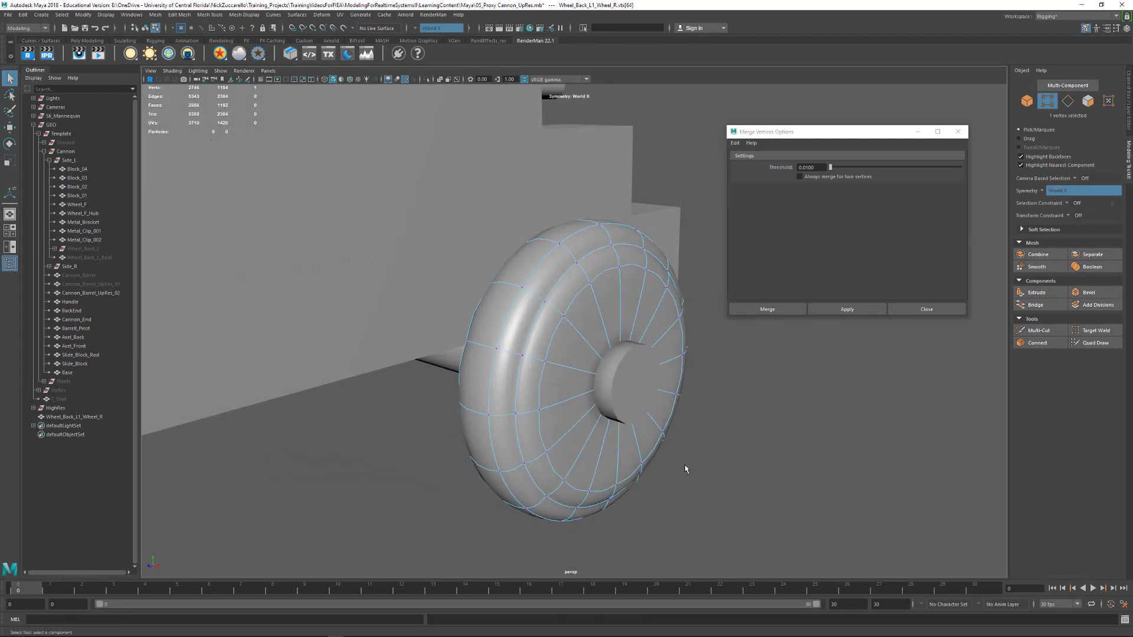
right_click(543, 337)
right_drag(543, 322, 541, 320)
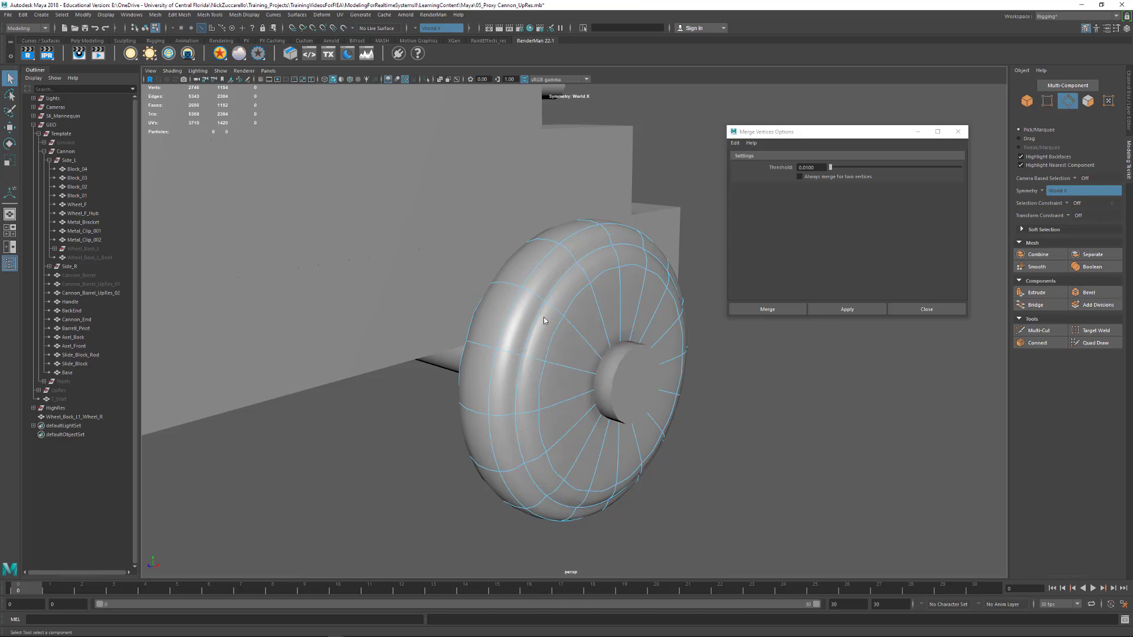
double_click(539, 321)
alt+drag(501, 333, 539, 385)
shift+double_click(482, 322)
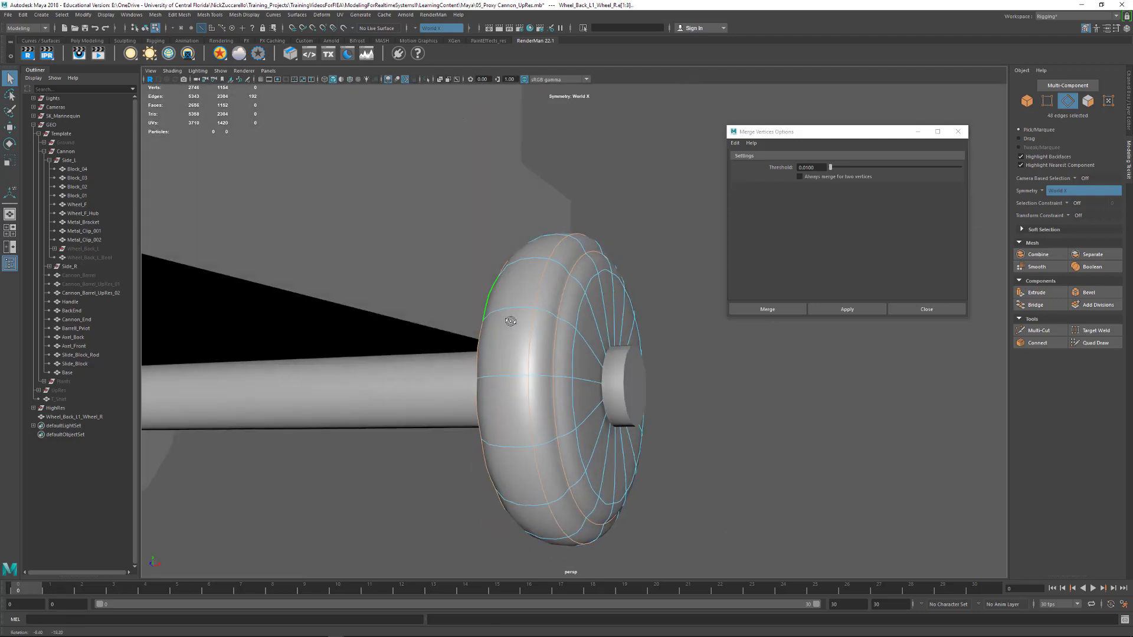
shift+right_drag(543, 354, 537, 400)
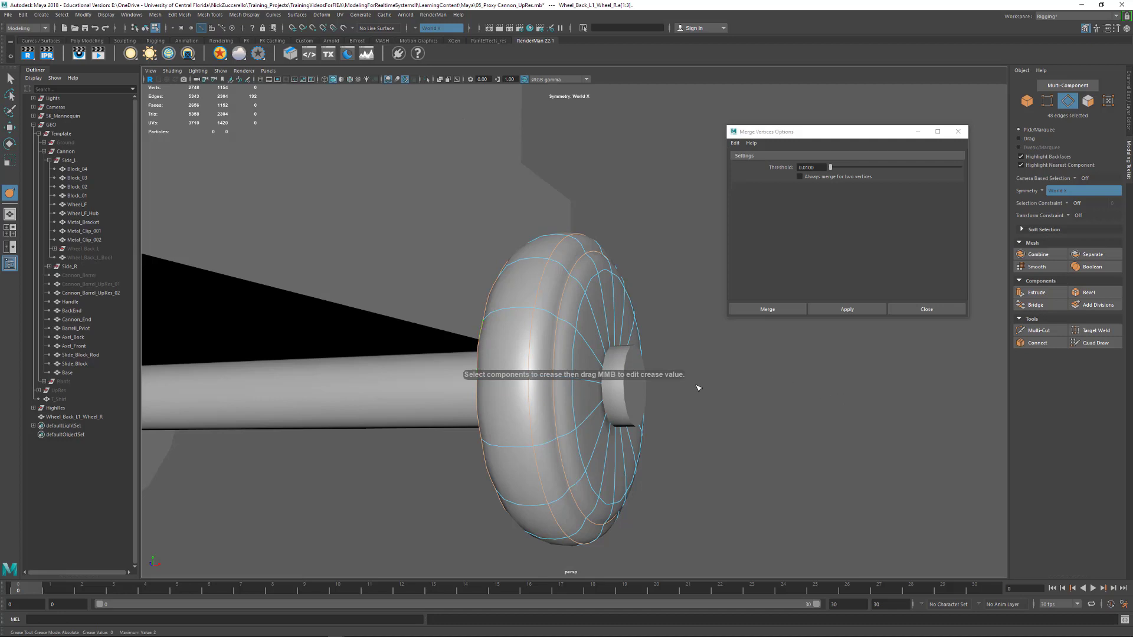
alt+drag(788, 395, 716, 405)
middle_drag(716, 405, 1010, 422)
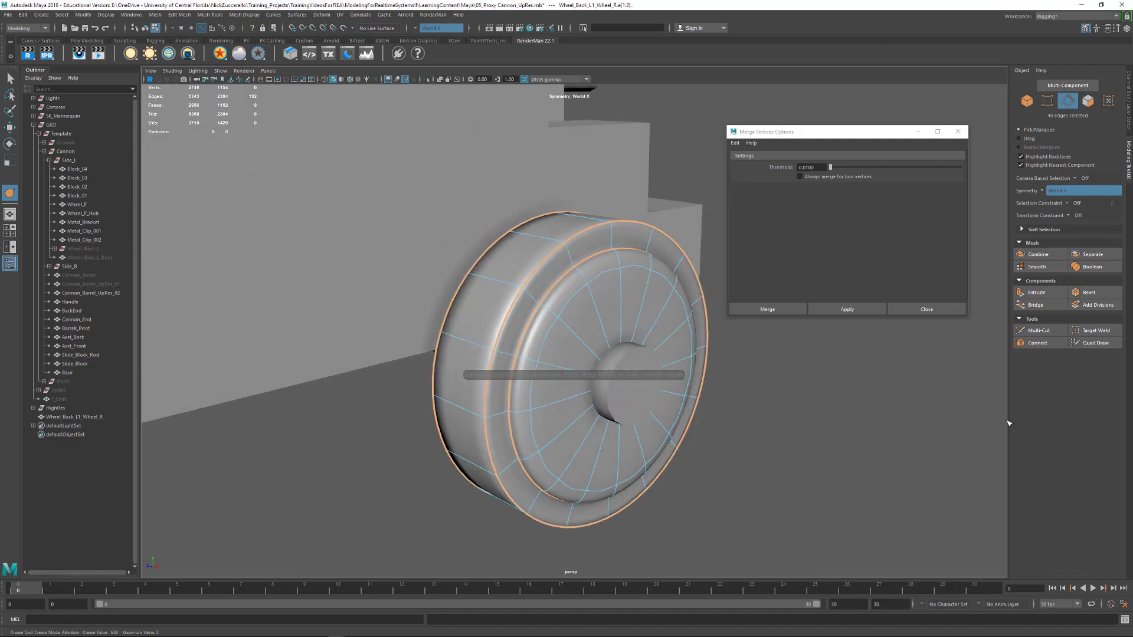
middle_drag(925, 430, 1070, 438)
alt+drag(867, 467, 774, 419)
Adjust the crease on the edge loop bordering the wheel's disc, and compare the unsmoothed and smoothed displays
double_click(570, 329)
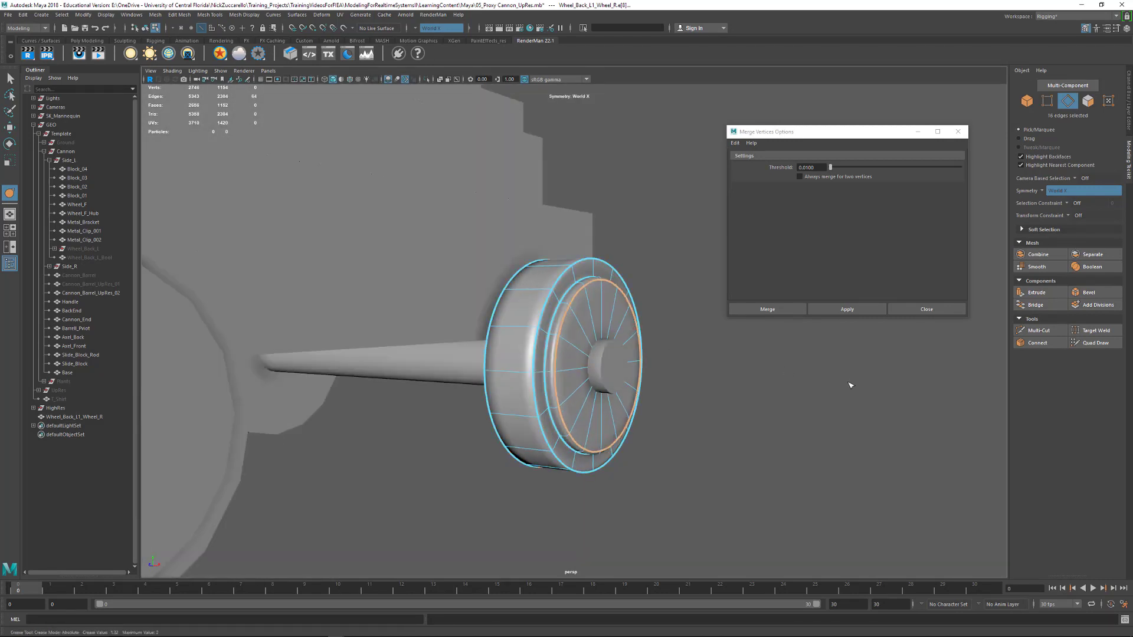
alt+drag(956, 405, 817, 413)
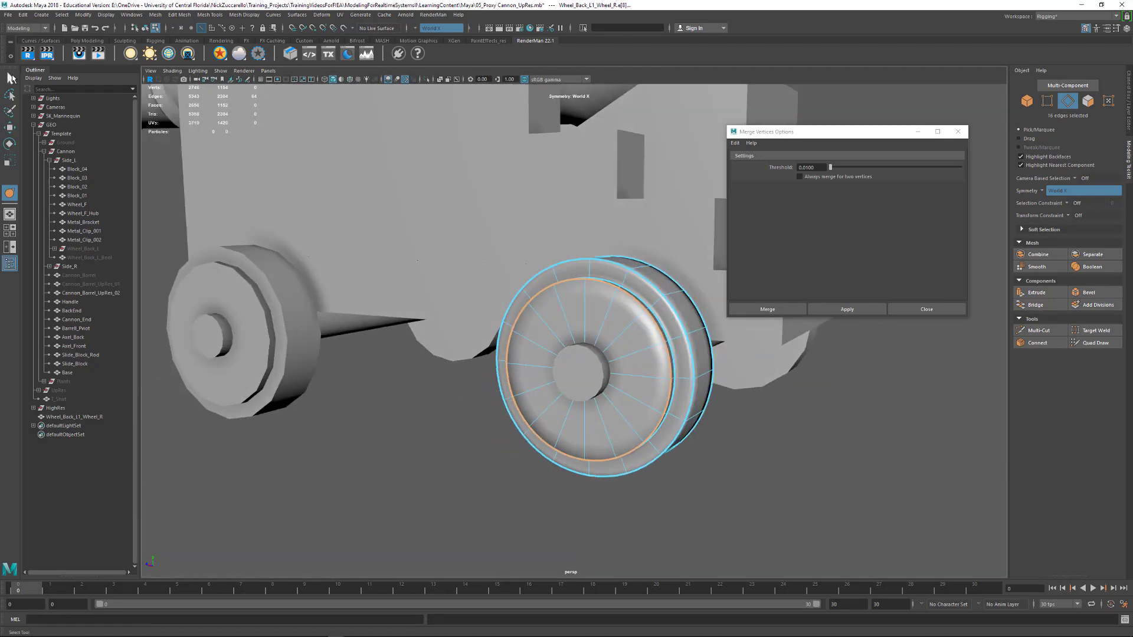
alt+drag(447, 368, 583, 383)
key(F8)
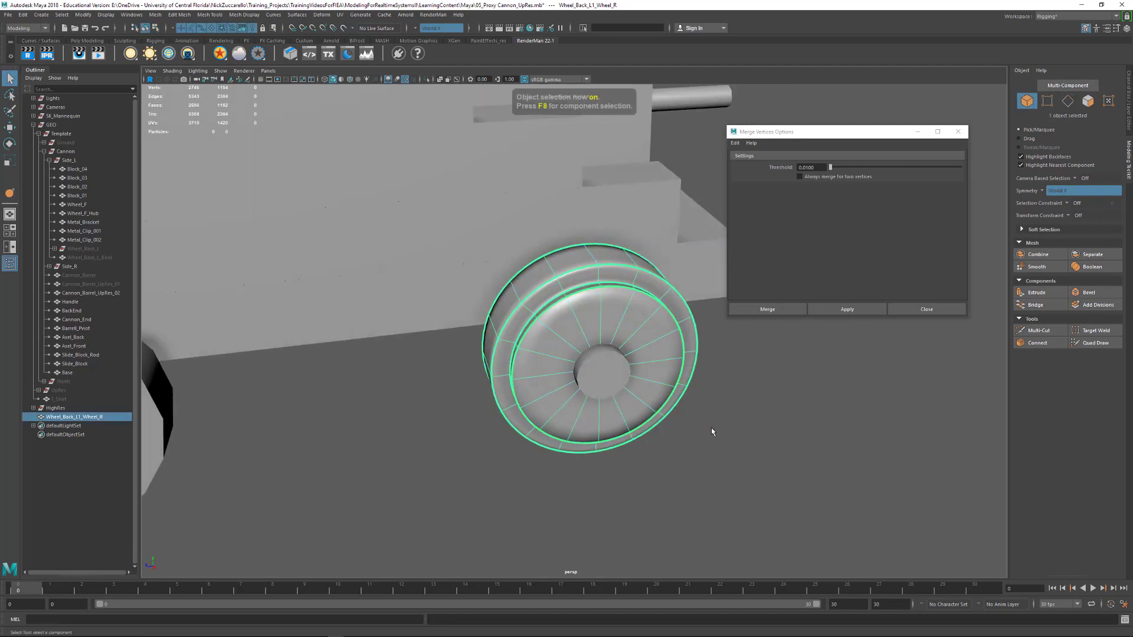
click(712, 433)
alt+drag(530, 447, 493, 470)
click(508, 444)
key(1)
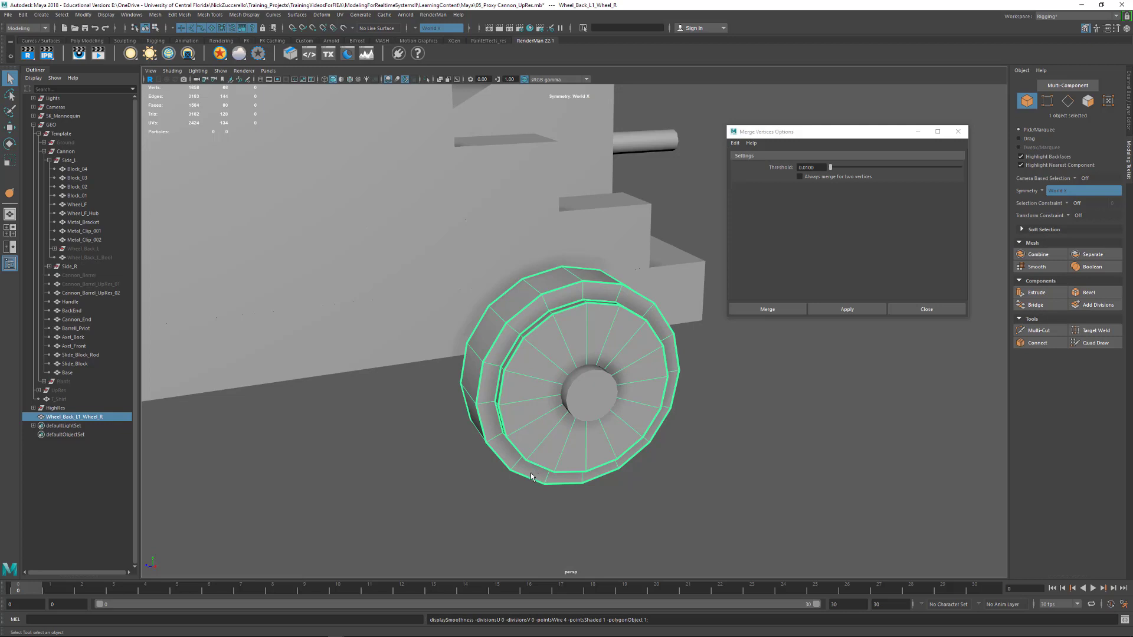
key(3)
alt+drag(504, 491, 704, 403)
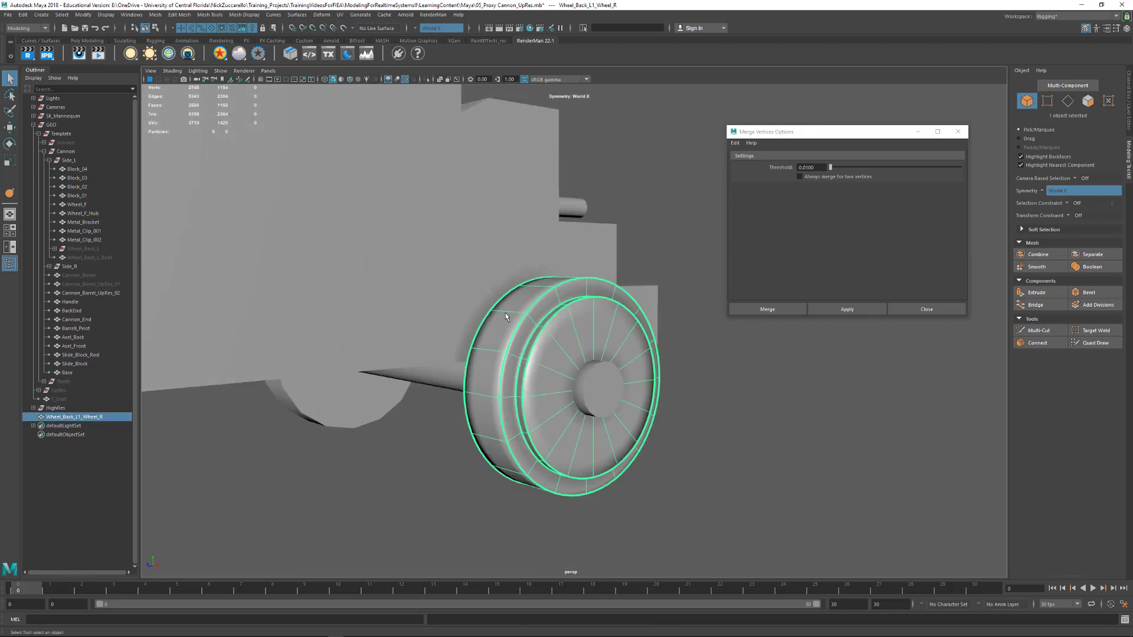
Close the merge options and convert the wheel's smooth mesh preview to polygons
click(958, 132)
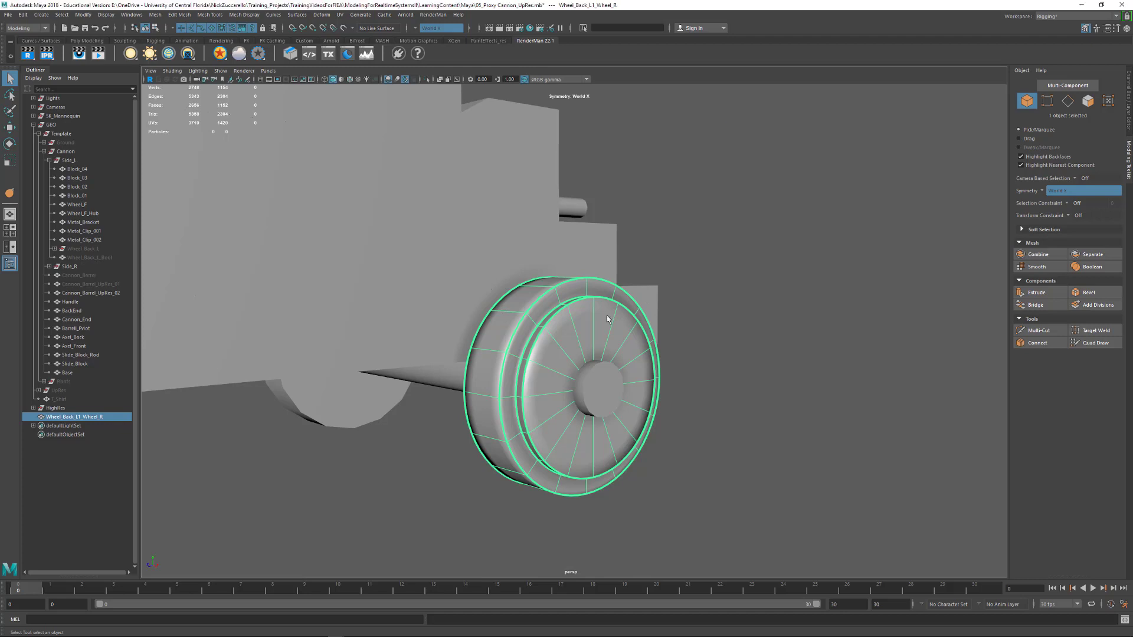
alt+drag(607, 316, 567, 307)
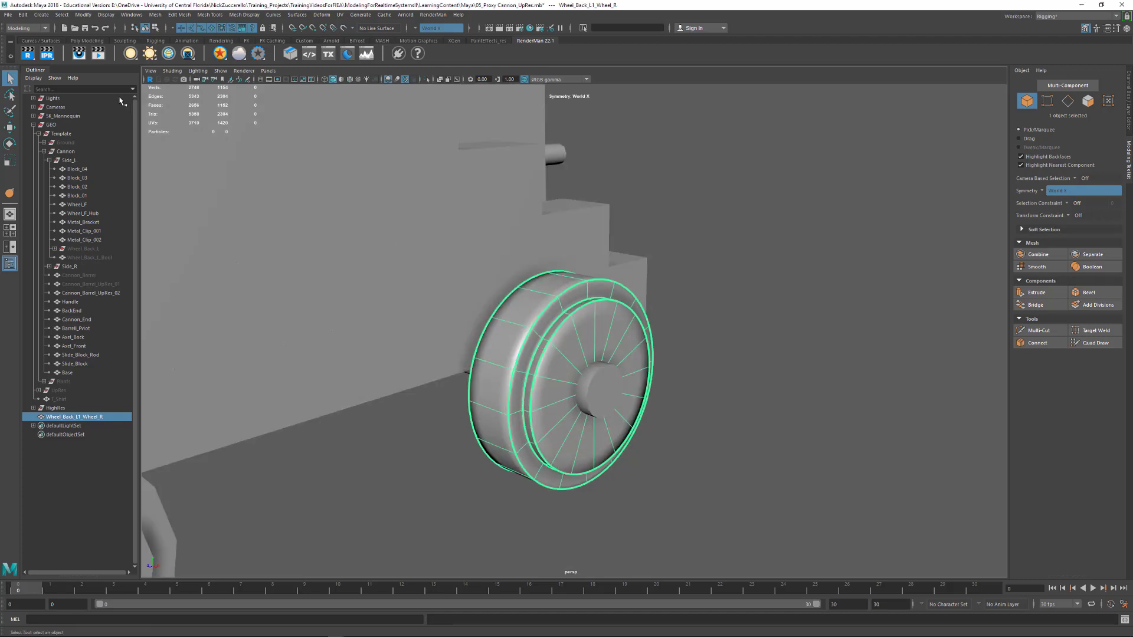
click(82, 16)
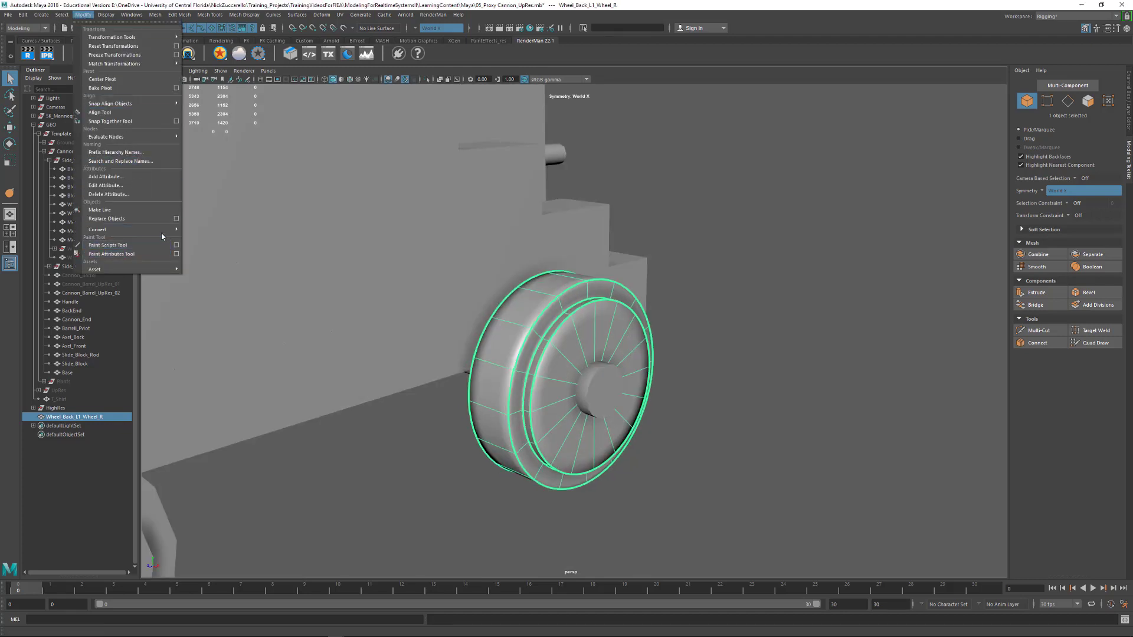
mouse_move(161, 232)
click(253, 257)
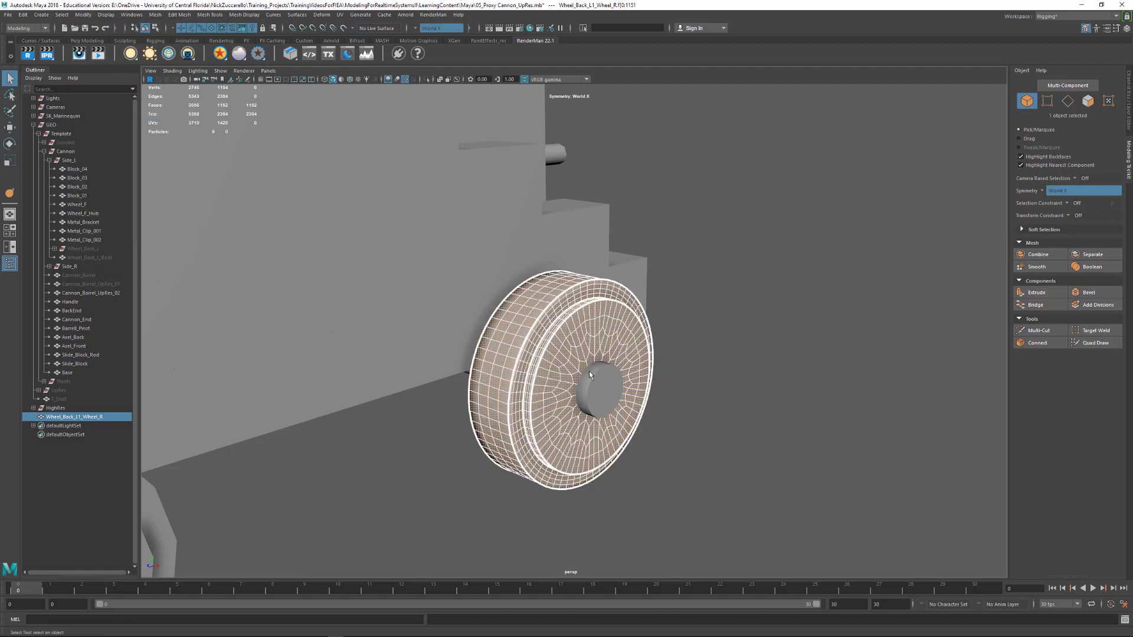
click(688, 367)
click(592, 337)
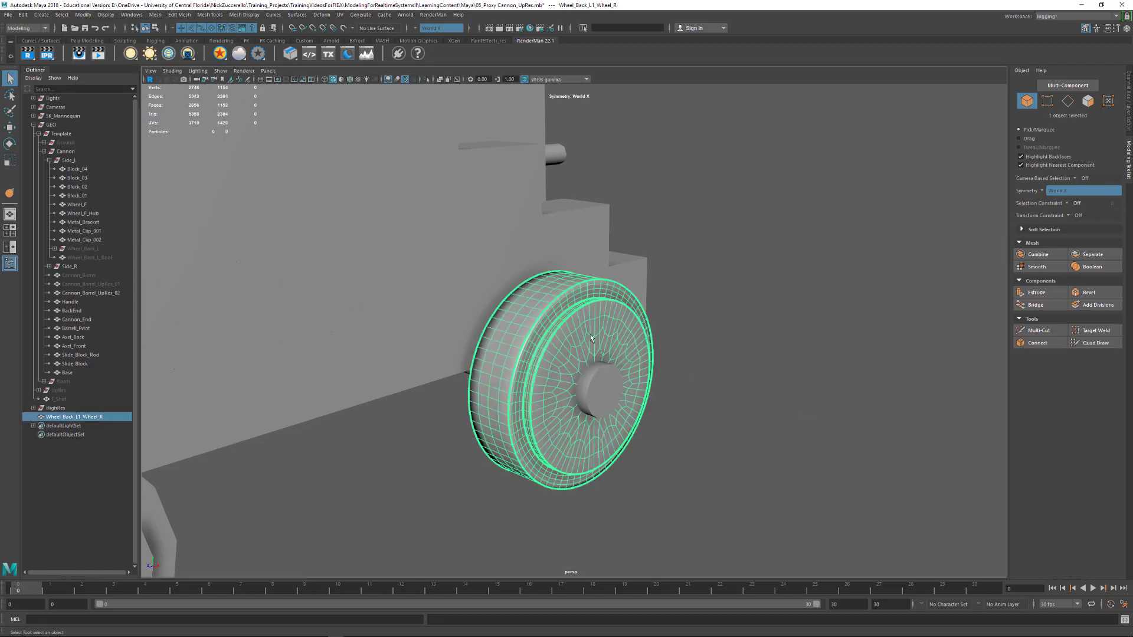
Set the wheel's smoothing divisions to 1 and delete its construction history
click(1129, 111)
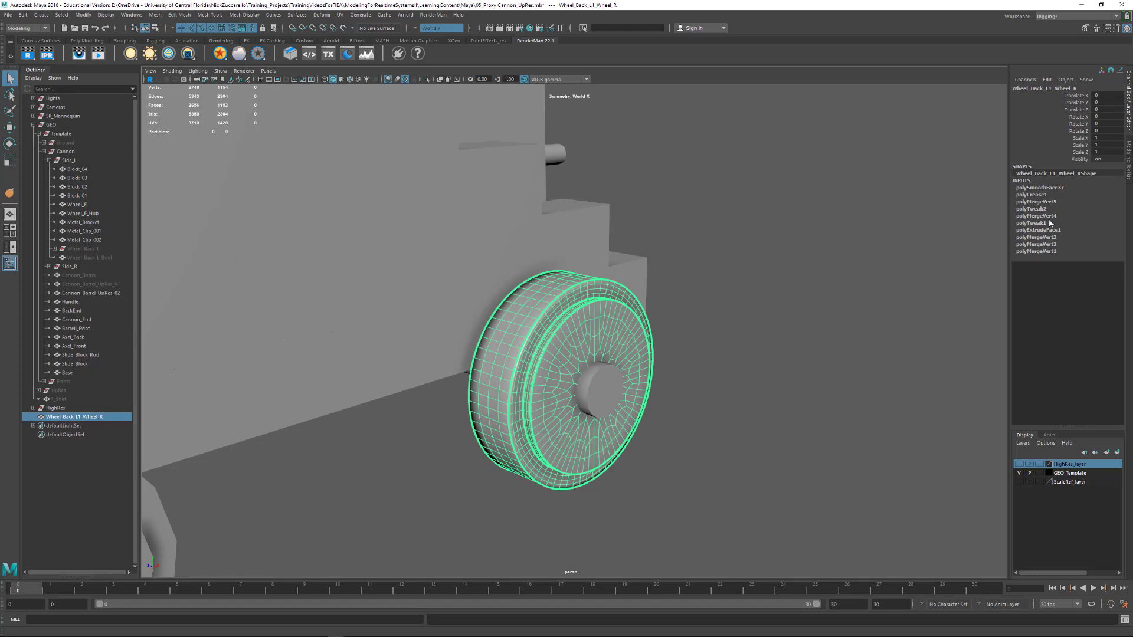
click(1038, 189)
double_click(1101, 210)
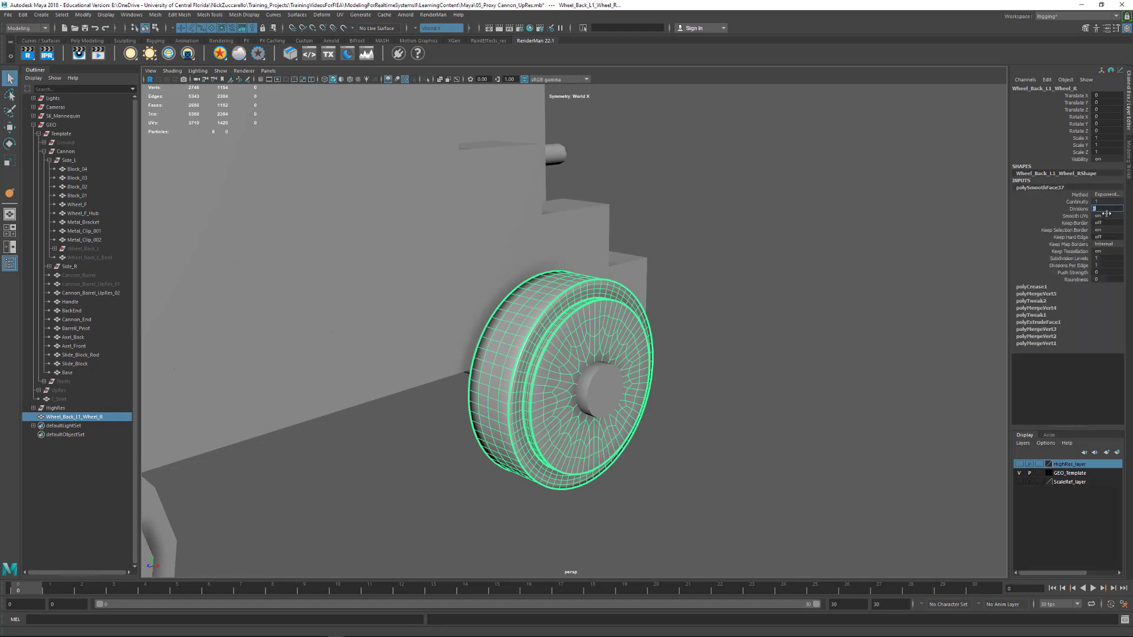
text(1)
key(Return)
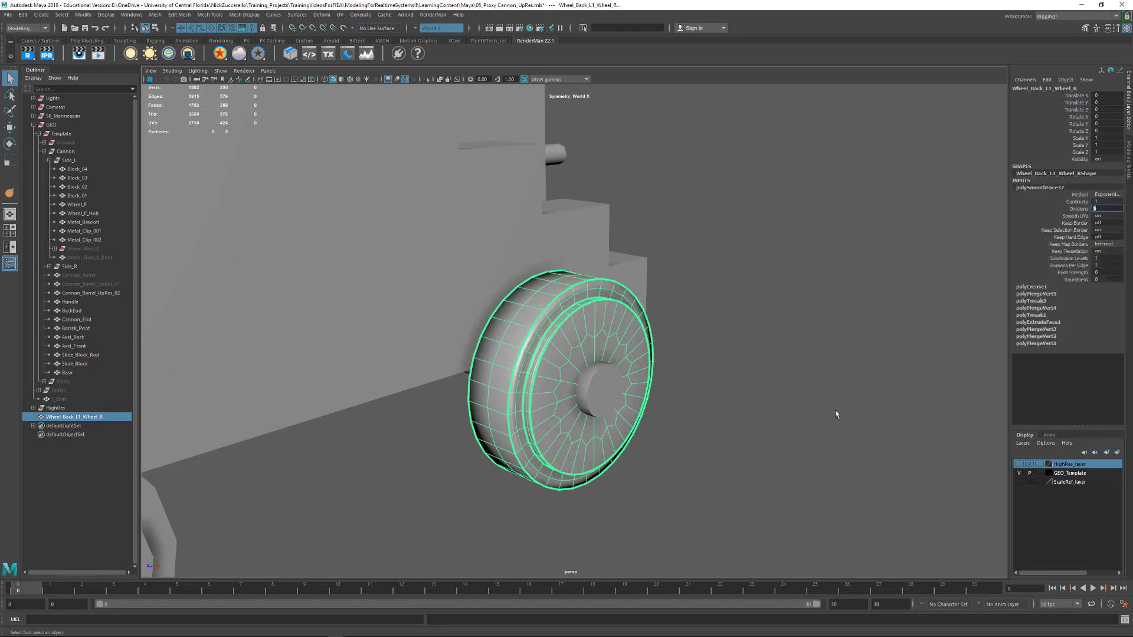
click(836, 411)
click(611, 342)
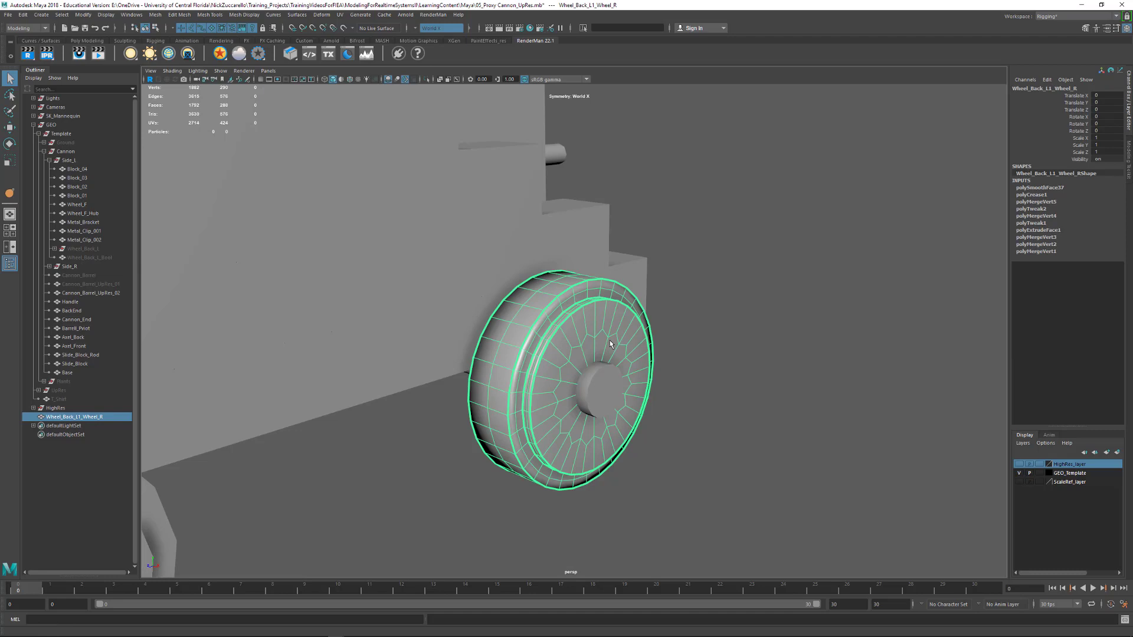
key(alt+shift+d)
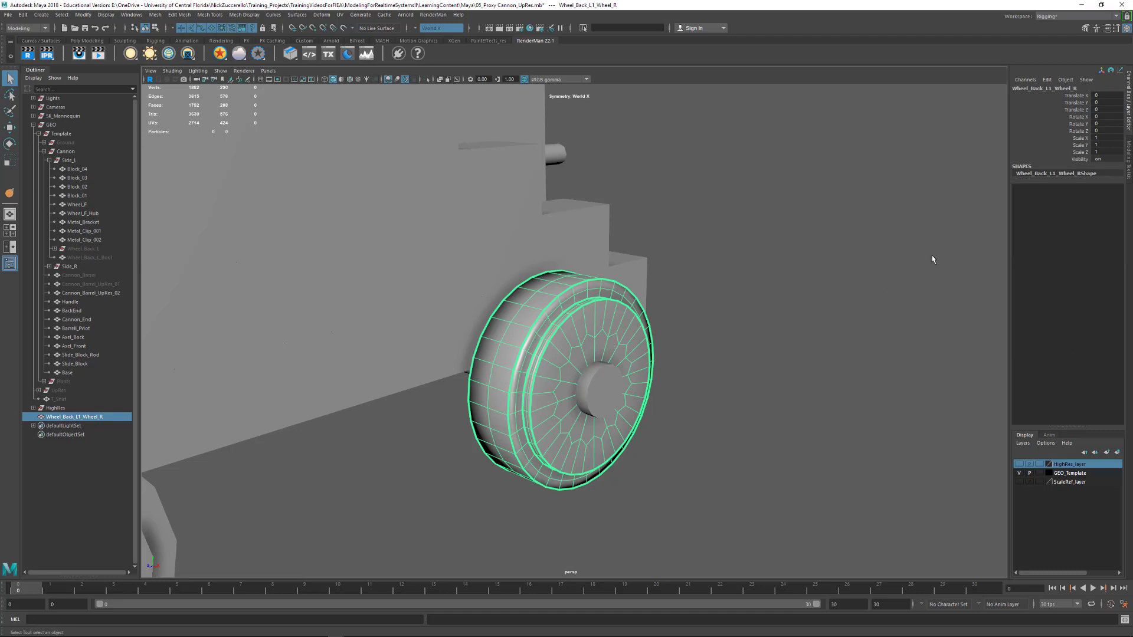
Delete the edge loop along the middle of the wheel's tread and two surplus edge loops on its rim
alt+drag(759, 373, 580, 368)
key(F10)
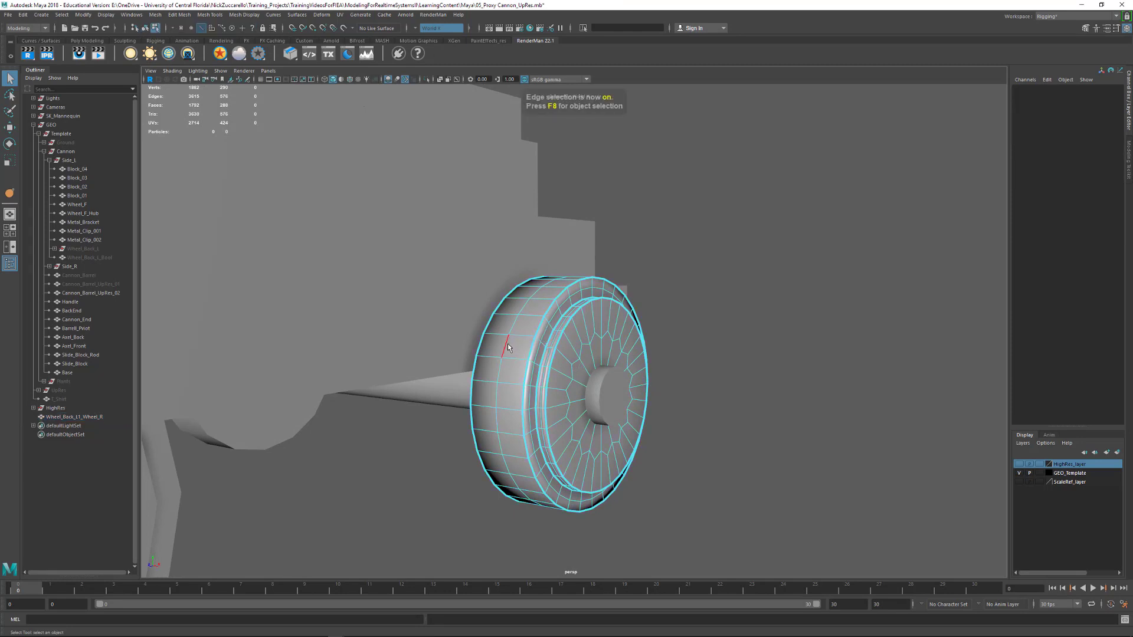
double_click(508, 346)
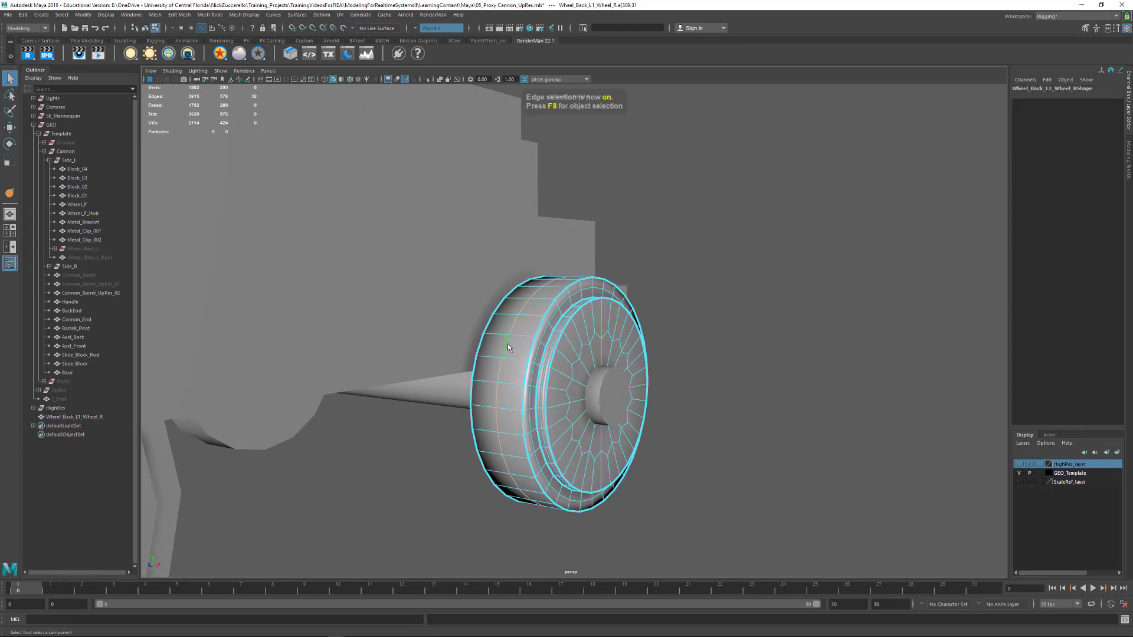
key(Delete)
key(w)
double_click(543, 357)
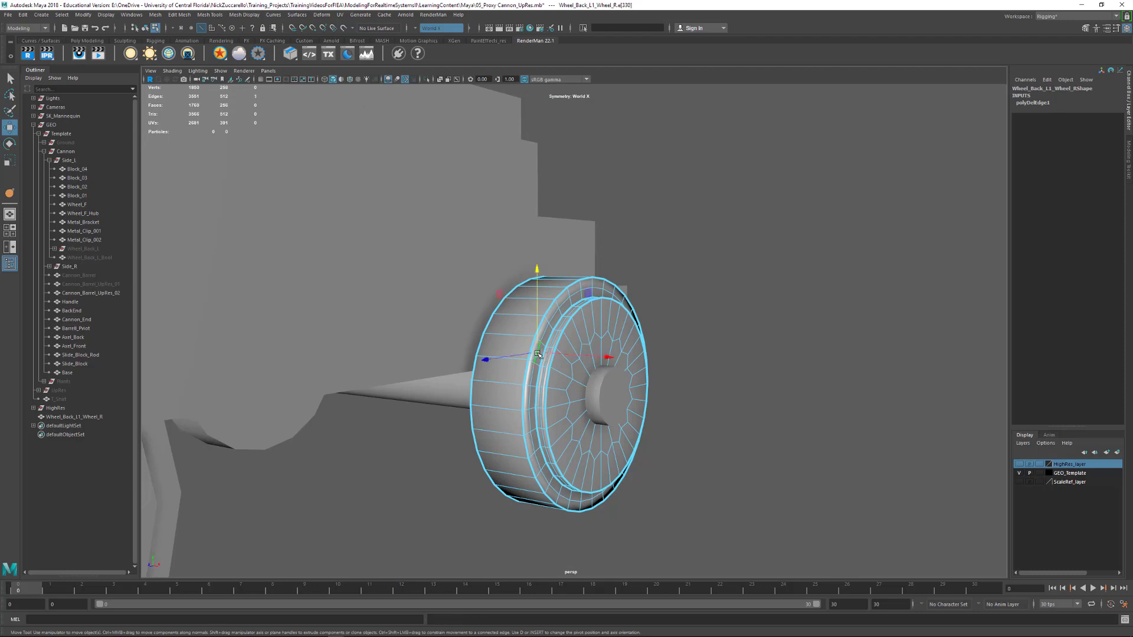
key(Delete)
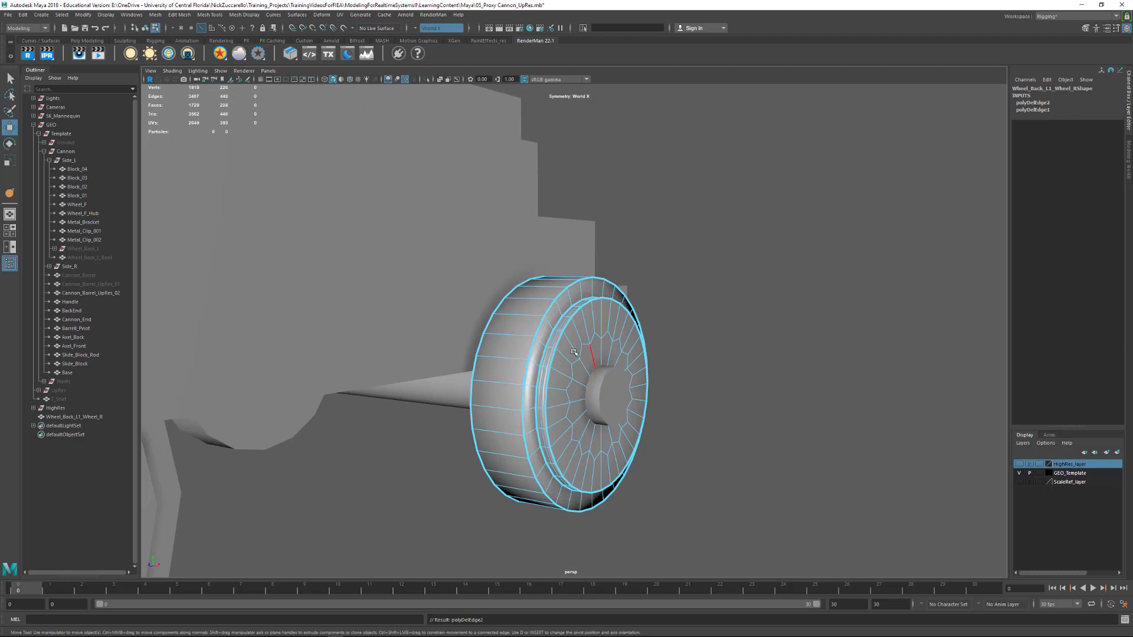
double_click(550, 359)
key(Delete)
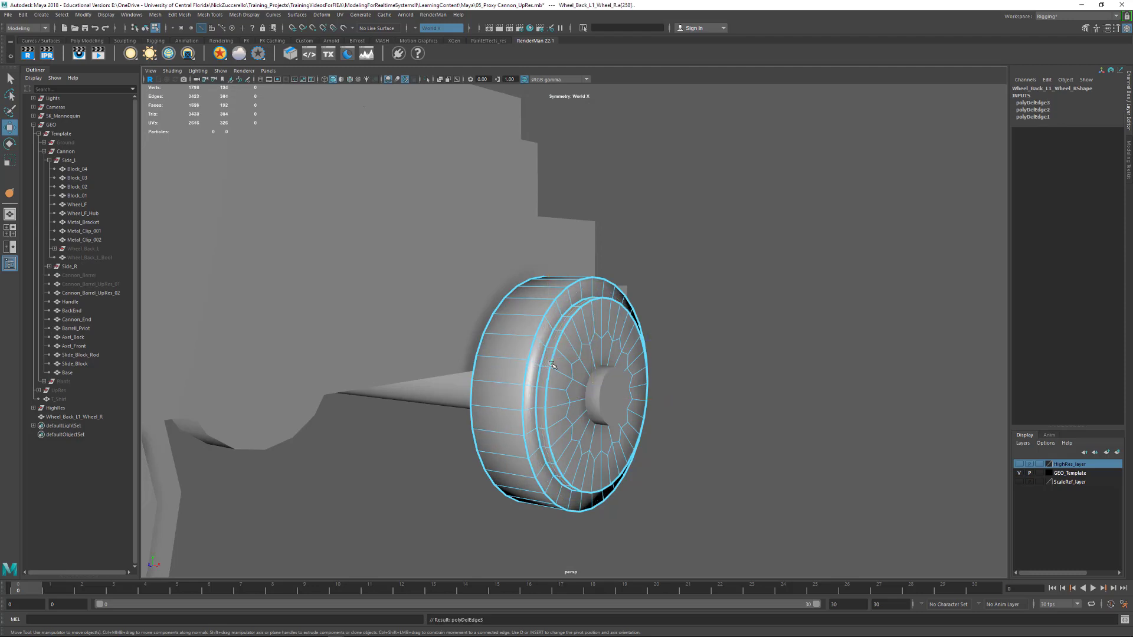
In wireframe vertex mode, select the wheel's outer-face centre vertex, grow the selection and merge those vertices to the centre
alt+drag(551, 364, 605, 427)
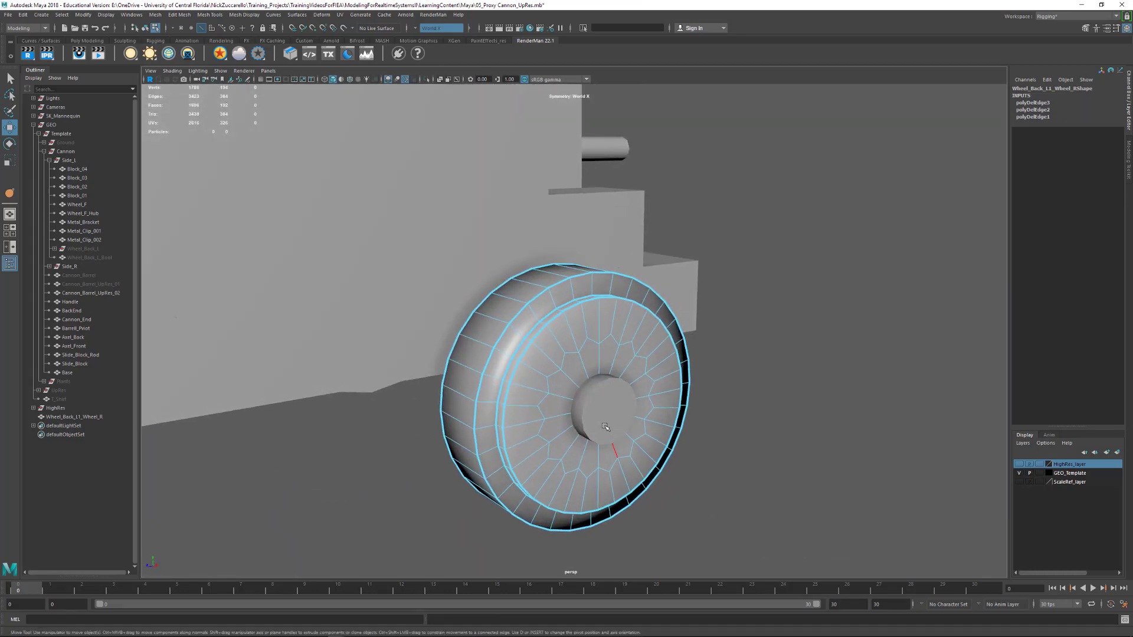
key(4)
key(F8)
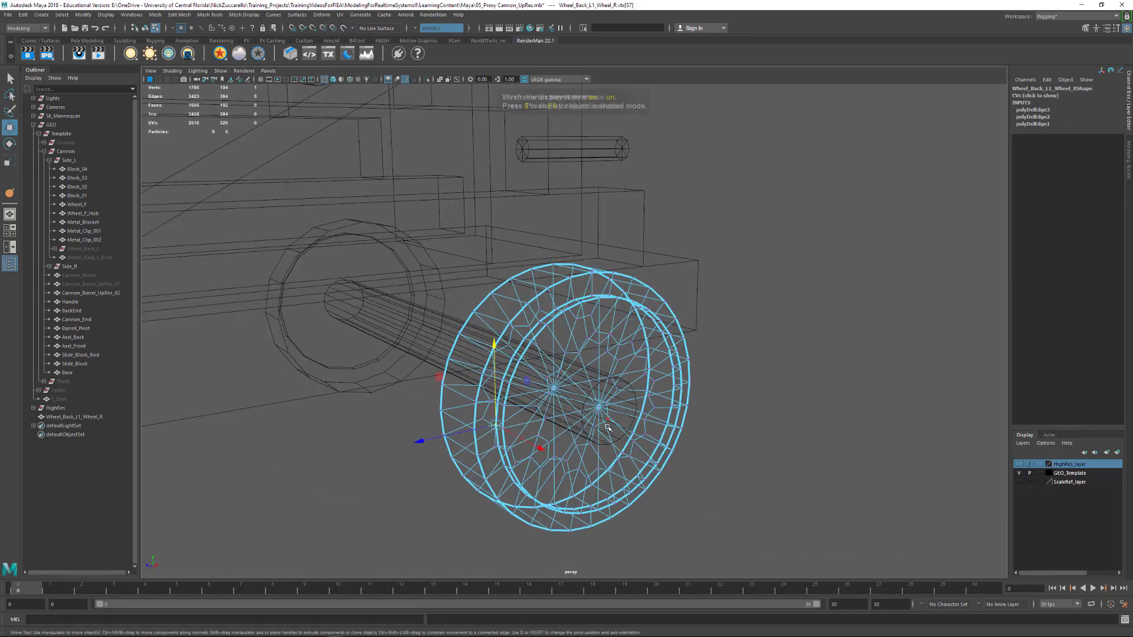
alt+drag(599, 409, 610, 433)
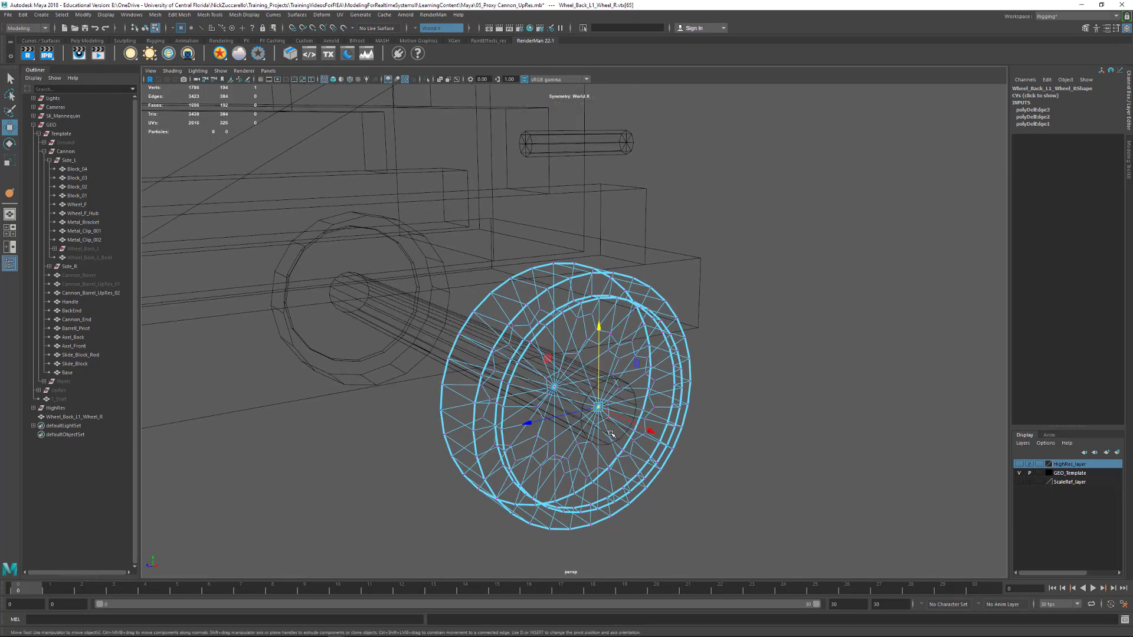
key(shift+period)
alt+drag(699, 417, 704, 418)
shift+right_drag(635, 434, 638, 382)
Grow the selection around the centre vertex of the wheel's inner face and merge those vertices to the centre
alt+drag(590, 420, 567, 413)
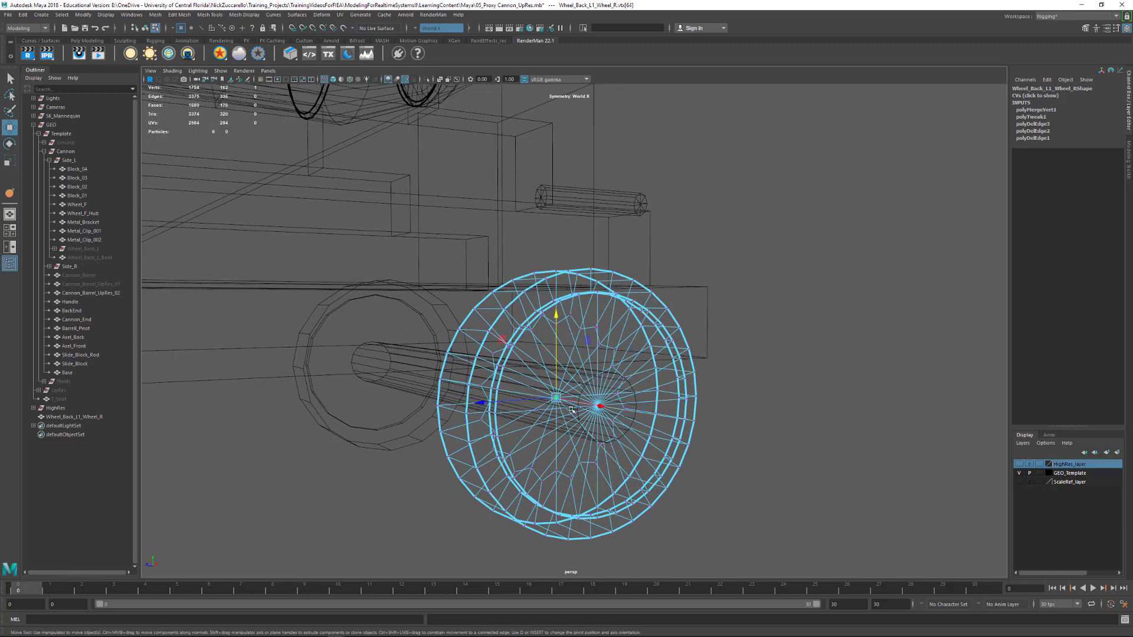
key(shift+period)
shift+right_drag(581, 395, 581, 344)
mouse_move(688, 371)
alt+mouse_down()
mouse_move(652, 382)
mouse_move(847, 421)
alt+mouse_up()
Return to shaded display and object selection, and delete the wheel's construction history
key(5)
alt+drag(659, 413, 712, 417)
key(F8)
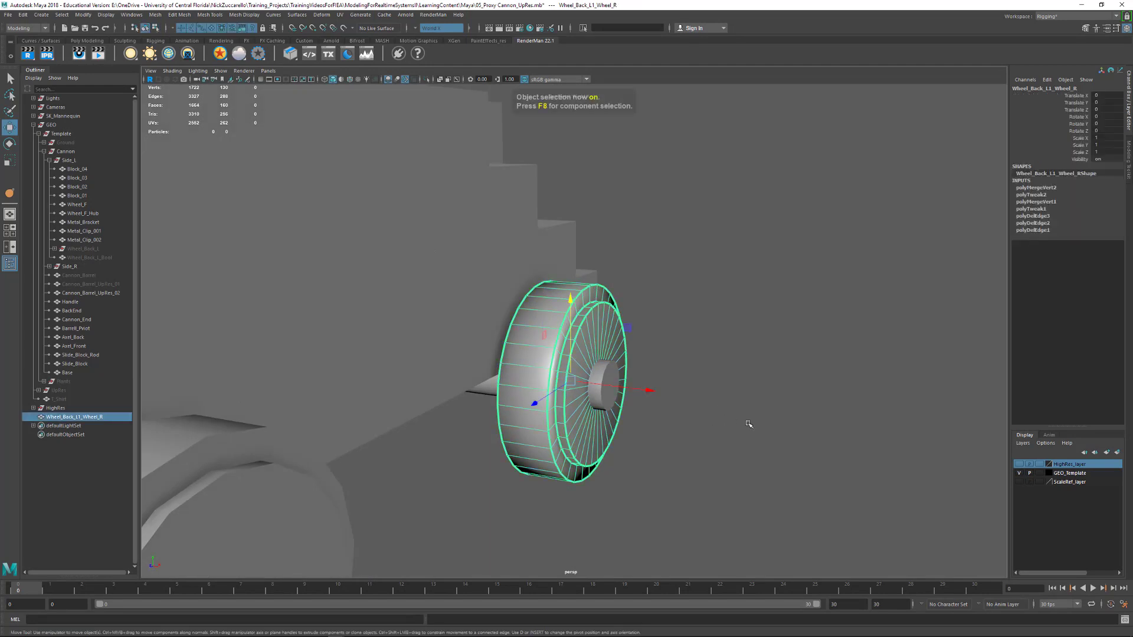
click(748, 423)
click(536, 361)
key(alt+shift+d)
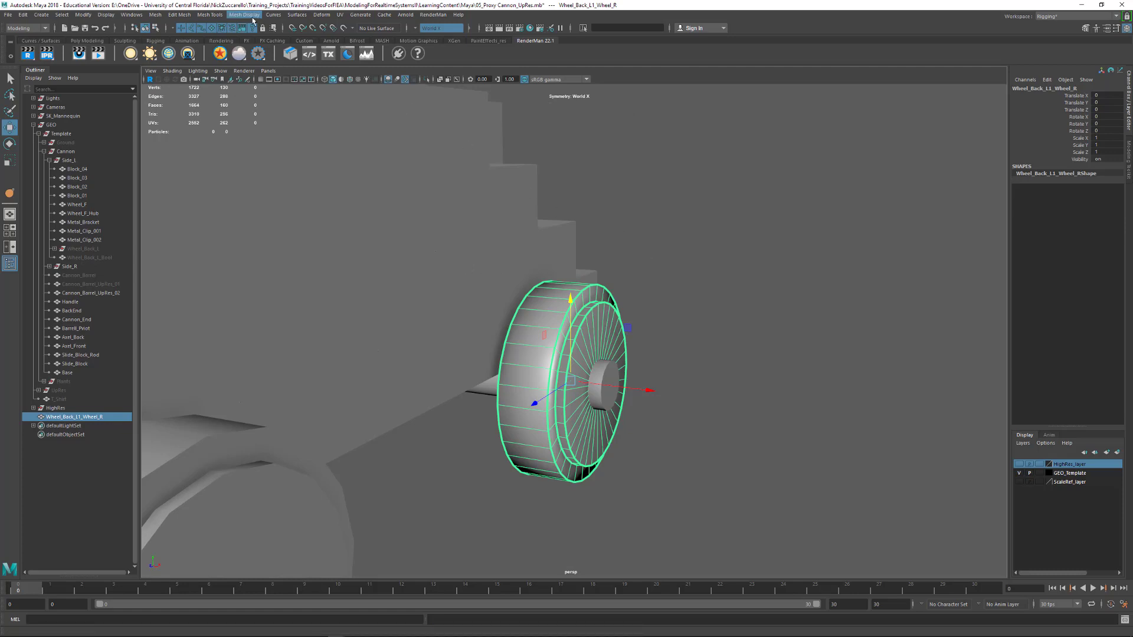
Soften/harden the wheel's edges by angle with a value of 25 and close the options
click(253, 16)
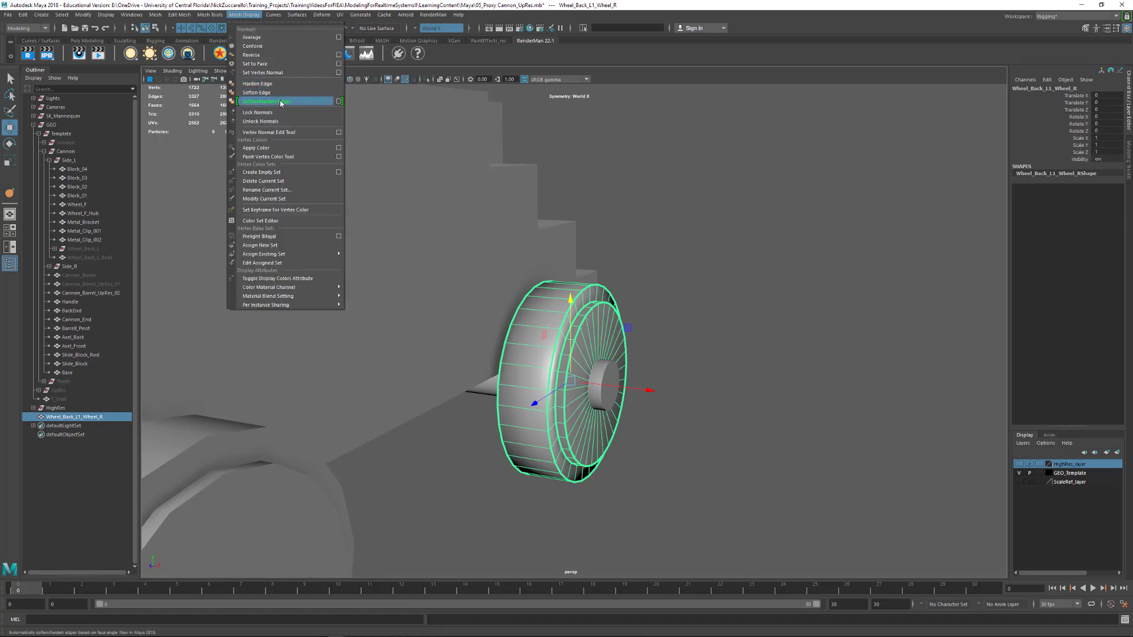
click(338, 101)
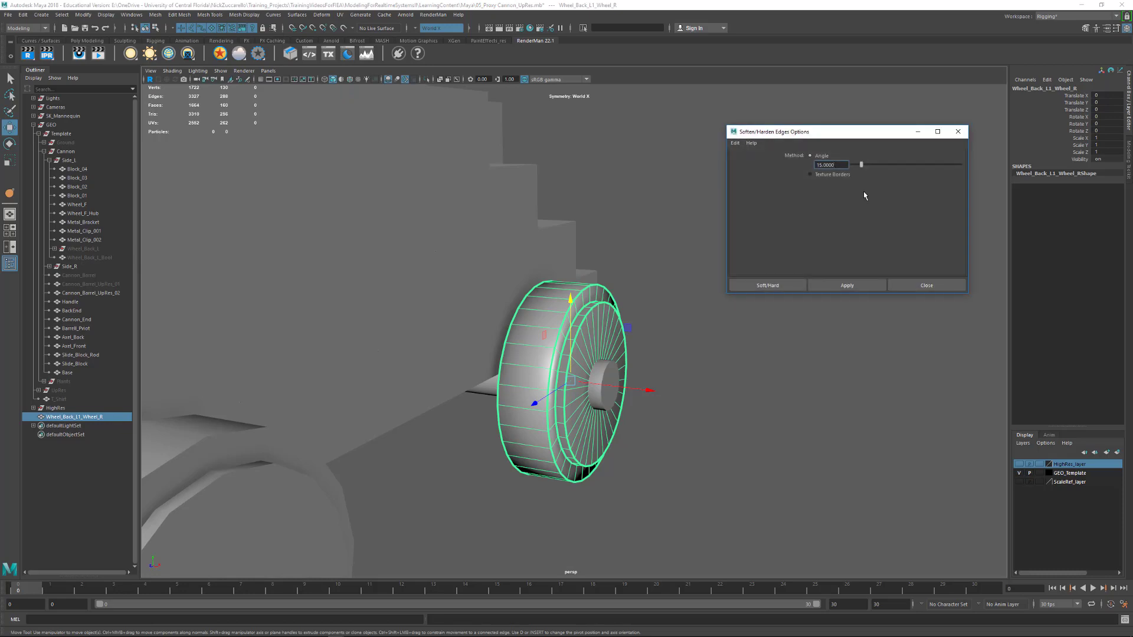
drag(841, 165, 766, 155)
text(25)
key(Return)
click(844, 285)
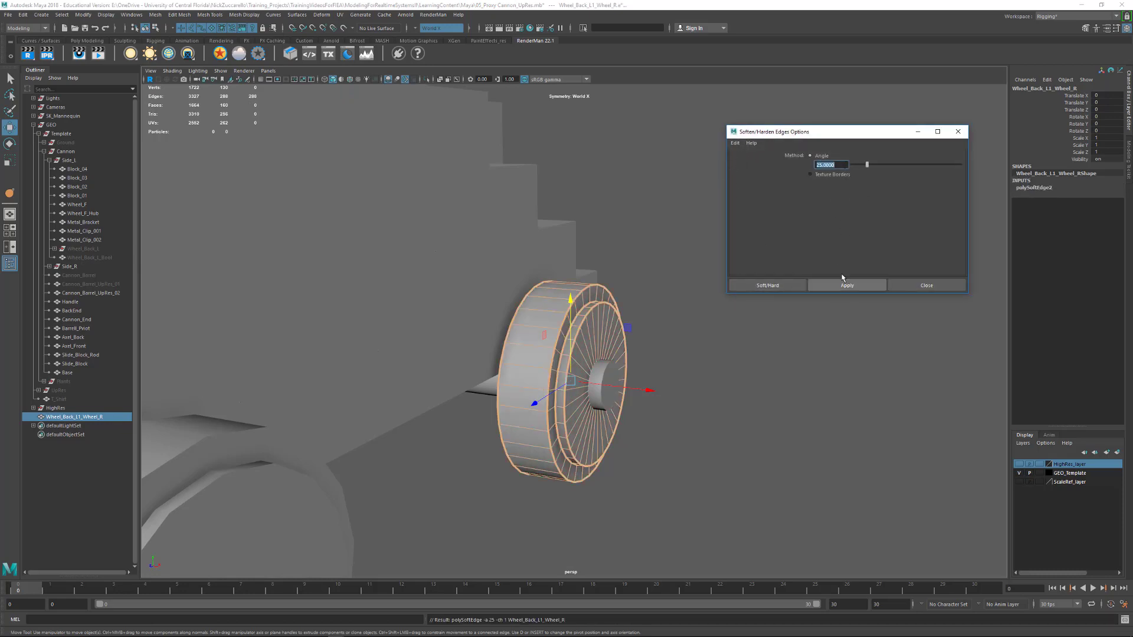
click(958, 132)
Clear the wheel's remaining construction history and examine its edge shading from several angles
click(721, 309)
scroll(588, 346, up, 5)
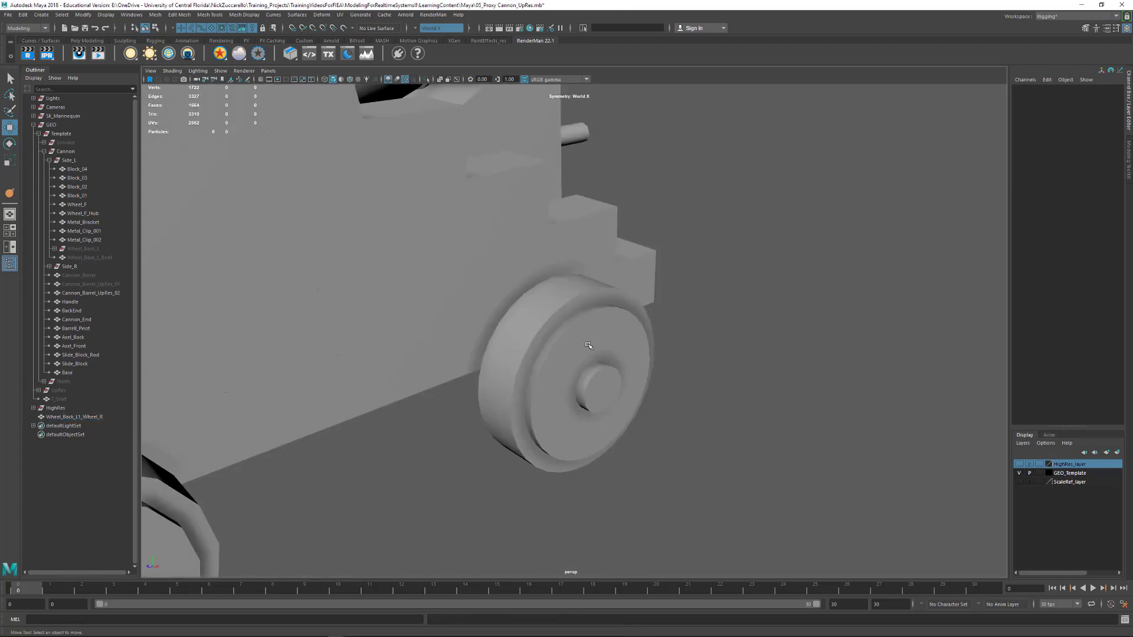
click(589, 345)
alt+drag(731, 374, 716, 362)
click(741, 372)
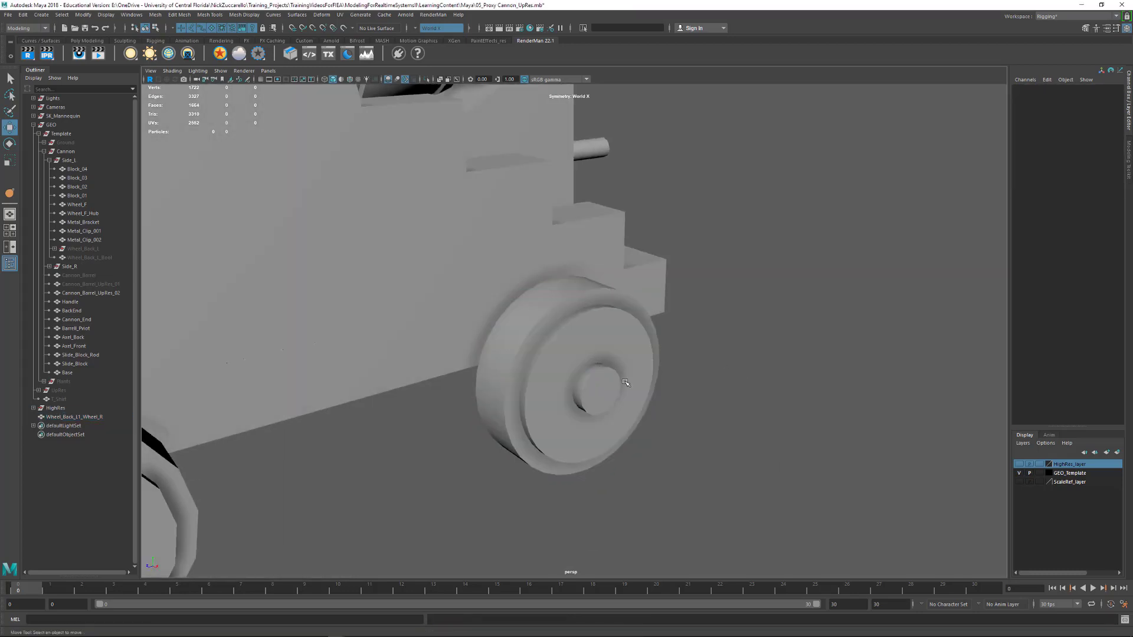
alt+drag(626, 383, 809, 313)
click(623, 348)
scroll(725, 286, down, 4)
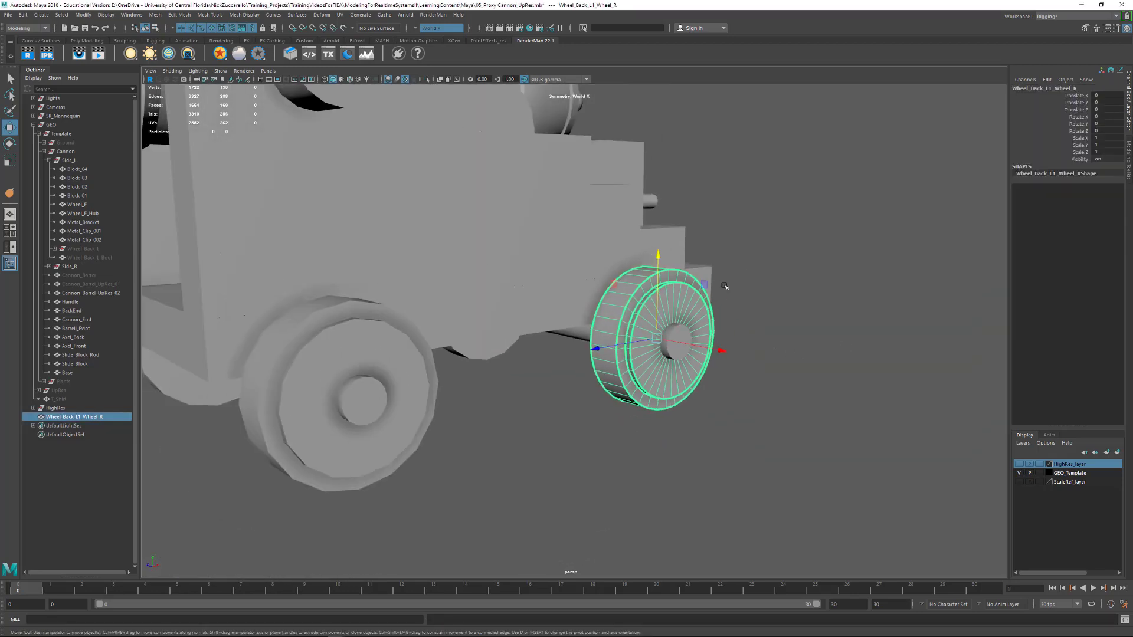
alt+drag(725, 286, 731, 297)
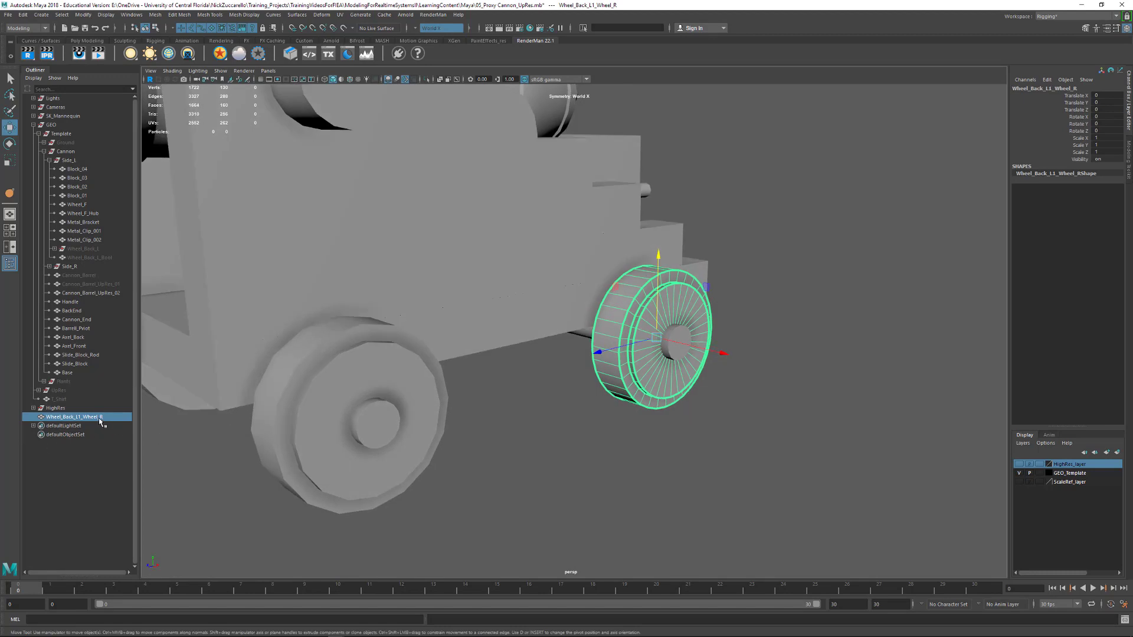
Move the finished wheel into the Side_L group and rename it Wheel_Back_L_Final
middle_drag(100, 420, 104, 257)
click(108, 266)
click(109, 266)
double_click(110, 267)
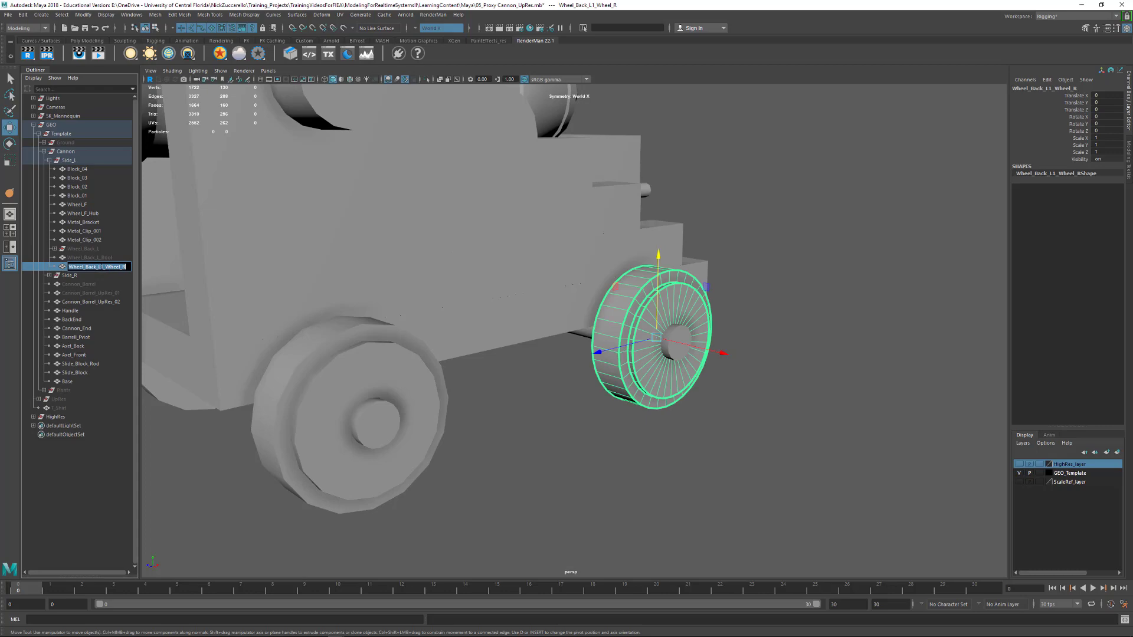
drag(101, 266, 146, 269)
text(_Final)
key(Return)
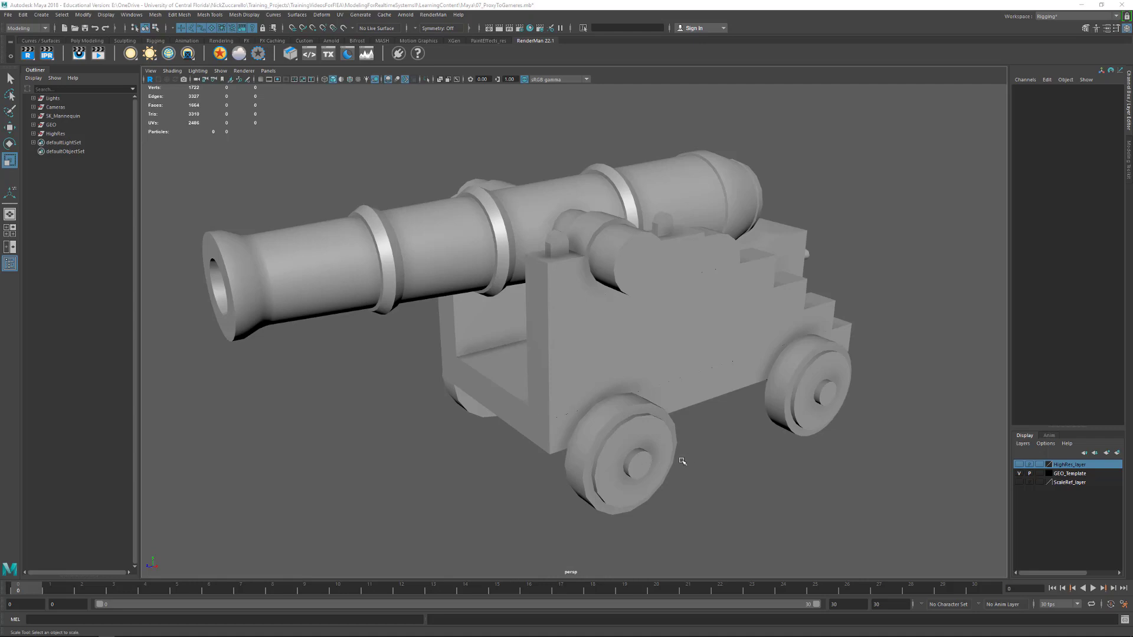
Turn on wireframe on shaded to show the edges of all the cannon's parts
alt+drag(682, 461, 794, 417)
alt+middle_drag(794, 417, 821, 425)
alt+drag(772, 442, 588, 363)
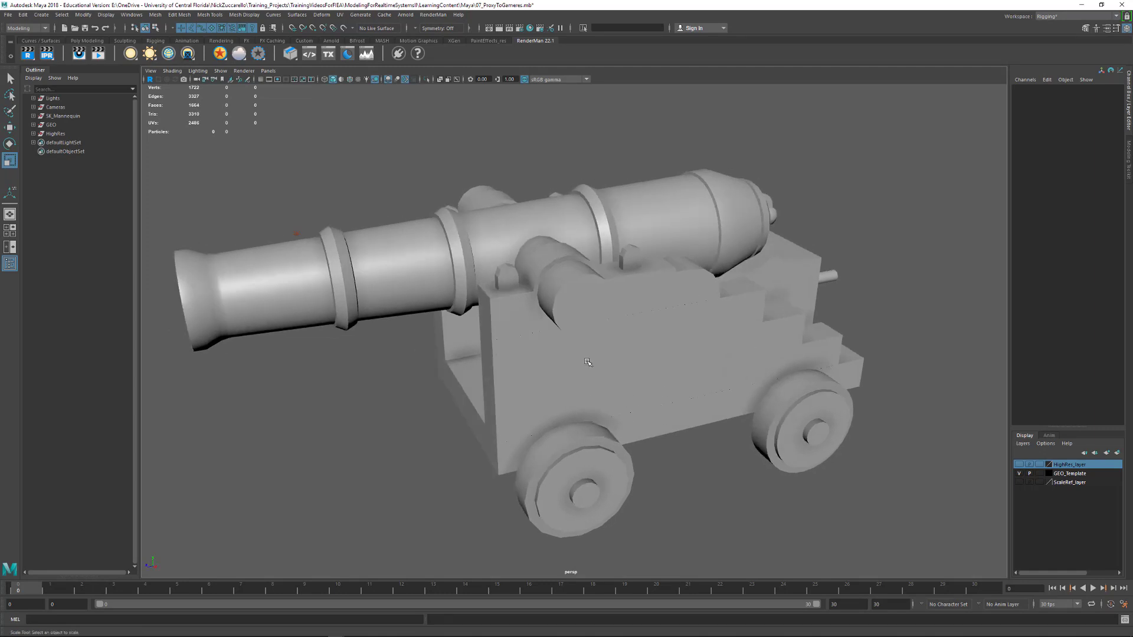
click(509, 305)
click(349, 79)
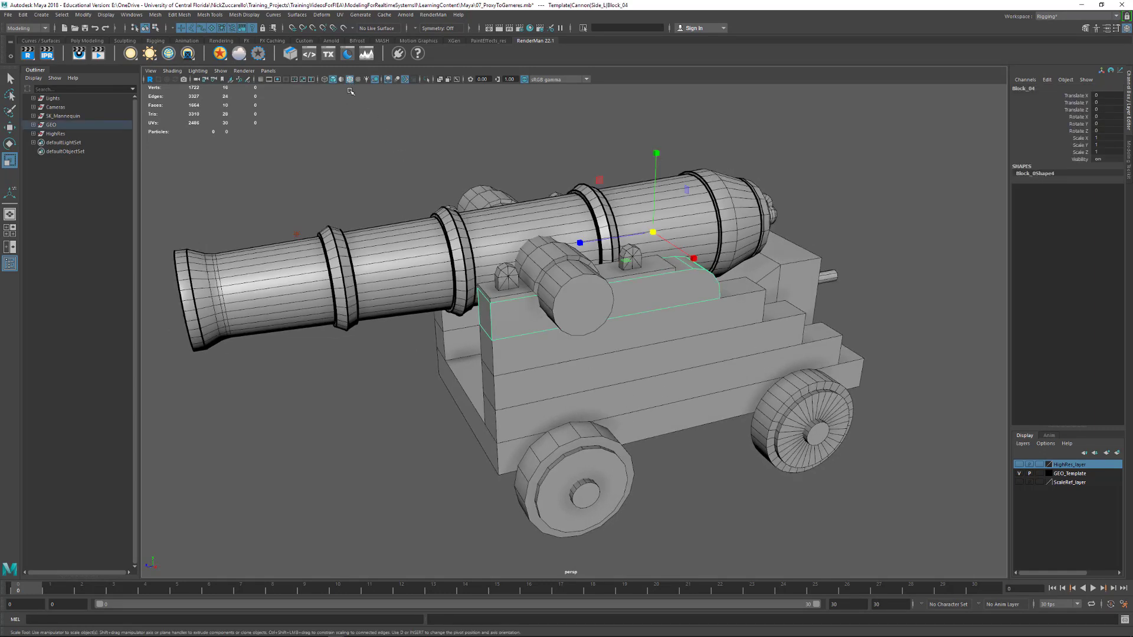
alt+middle_drag(389, 217, 392, 223)
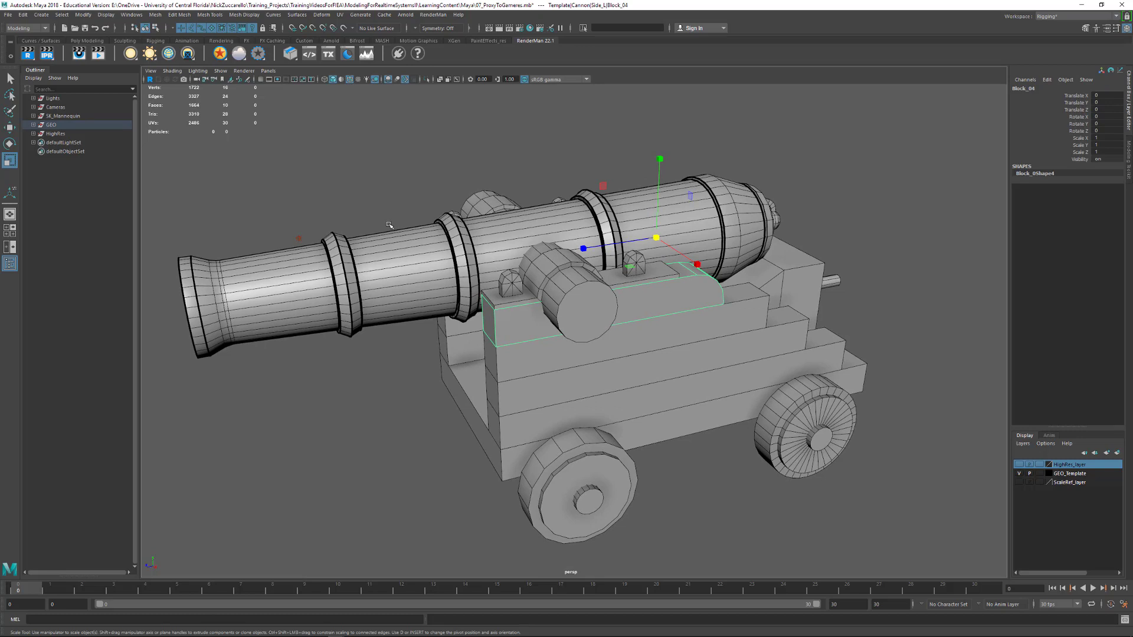
Expand the GEO, Template, Cannon and Side_L groups to list the parts of the cannon's side
click(33, 125)
click(38, 136)
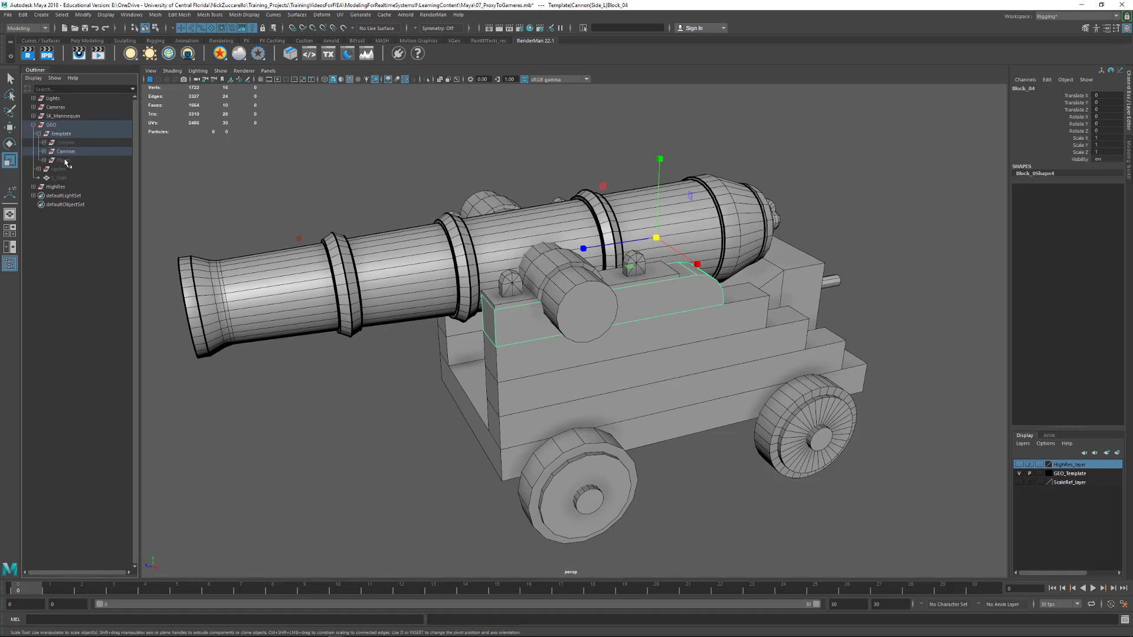
click(44, 152)
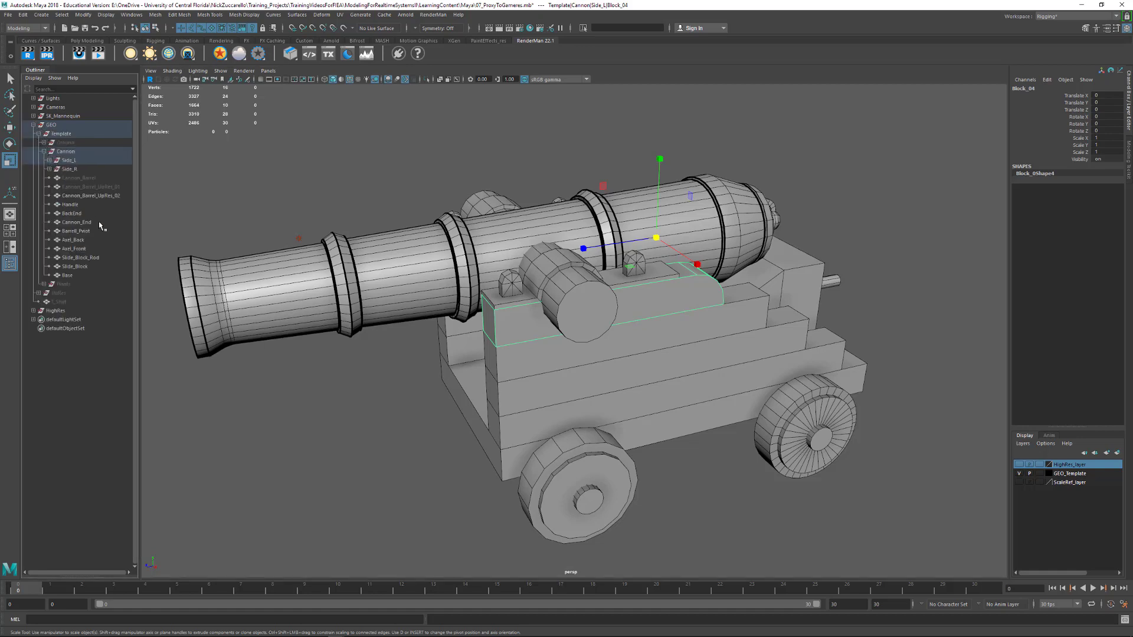
click(49, 160)
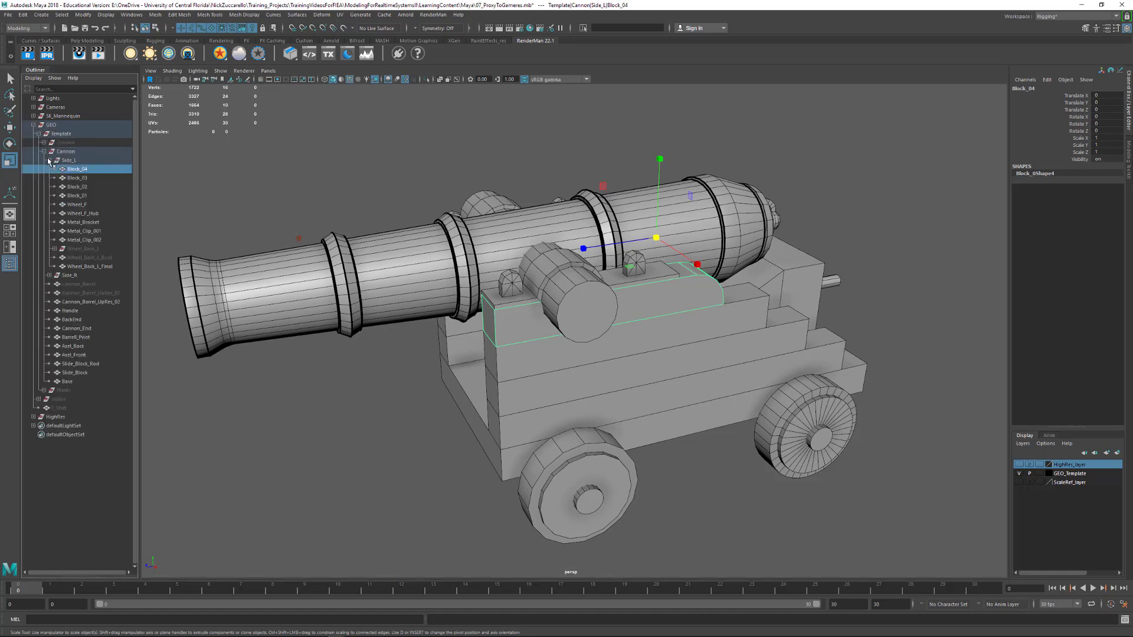
Group Block_01 to Block_04 of Side_L as SideWall and place the group first within Side_L
click(83, 197)
click(83, 187)
click(83, 171)
click(85, 196)
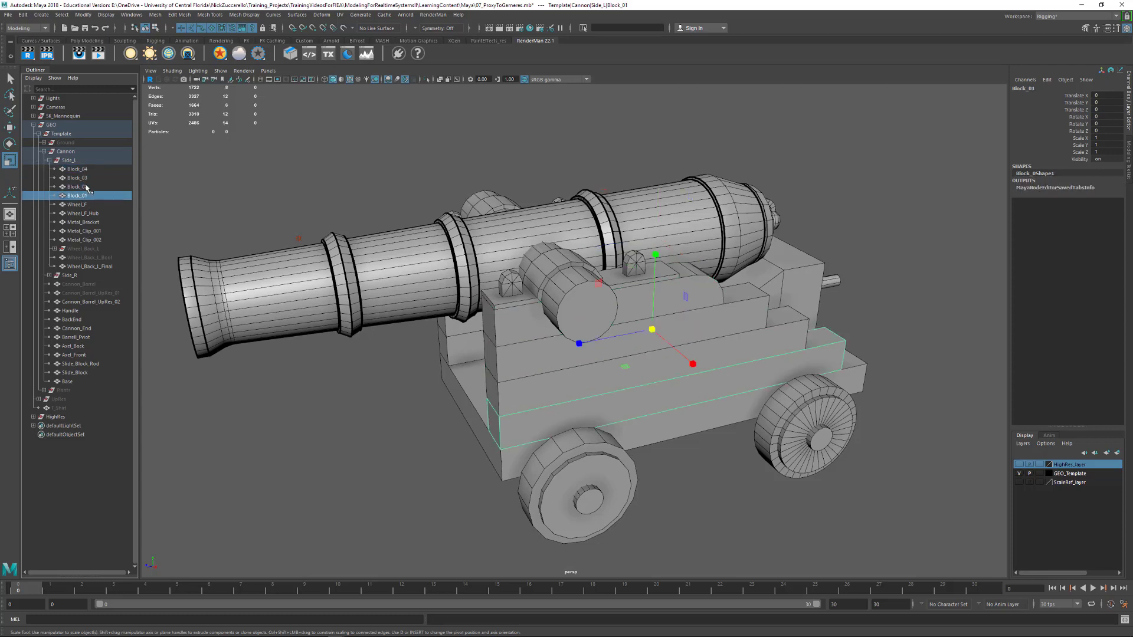
ctrl+click(86, 187)
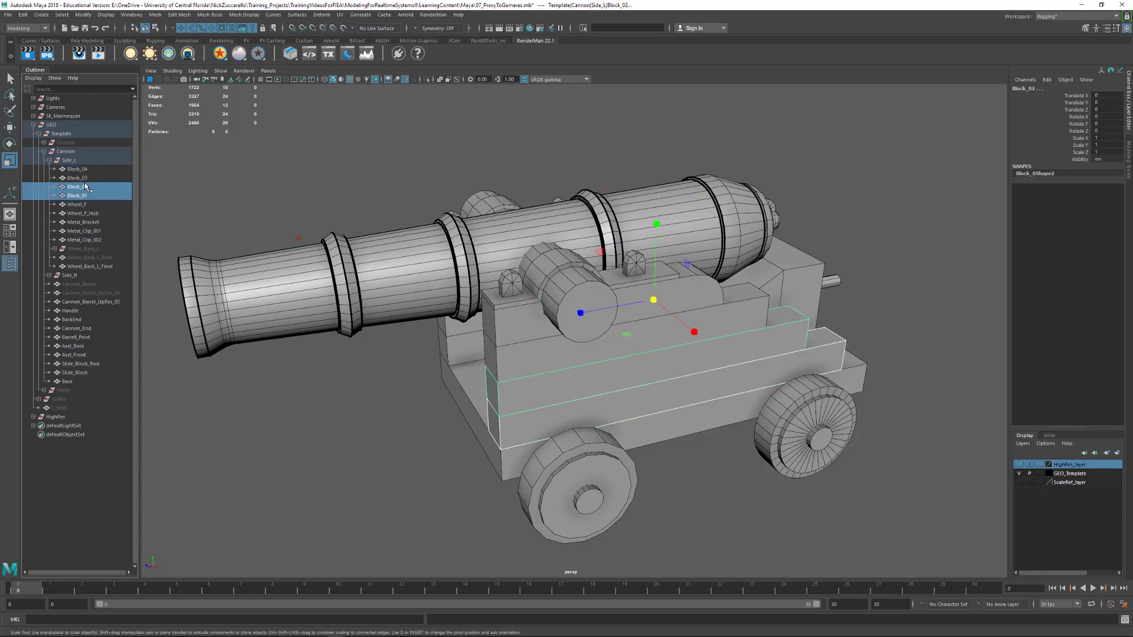
ctrl+click(84, 179)
ctrl+click(84, 170)
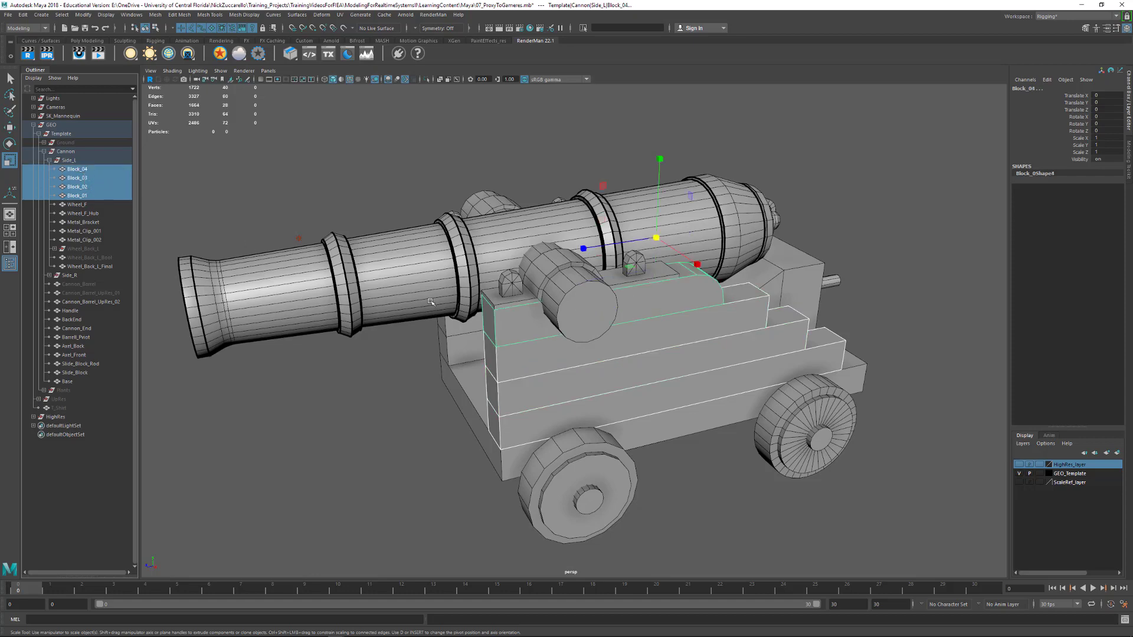
alt+drag(716, 362, 675, 337)
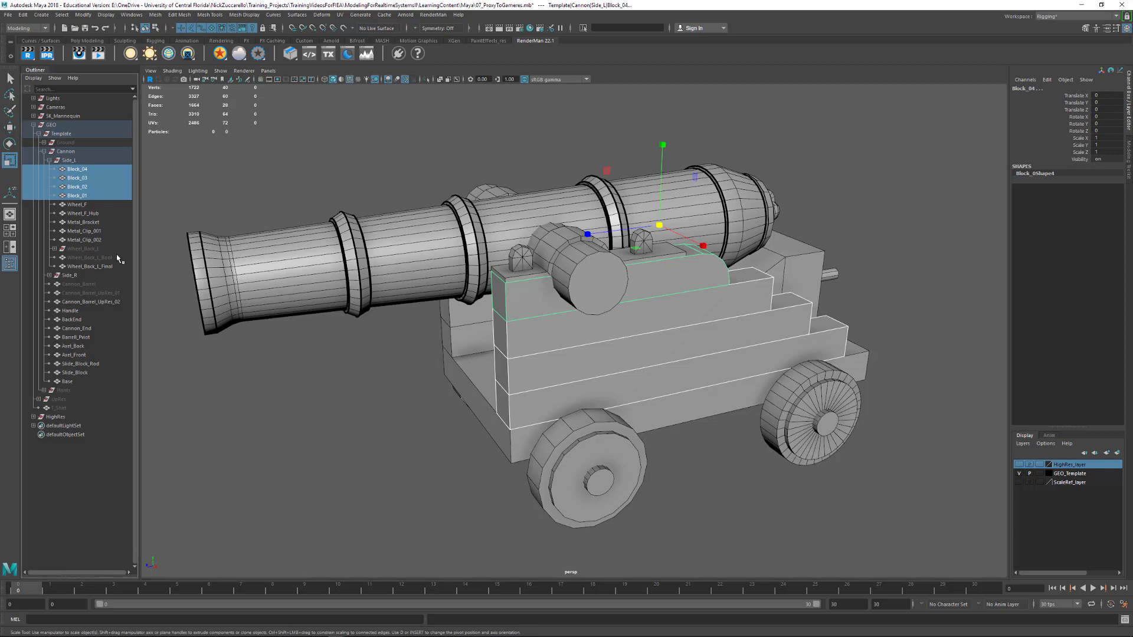
key(ctrl+g)
double_click(83, 241)
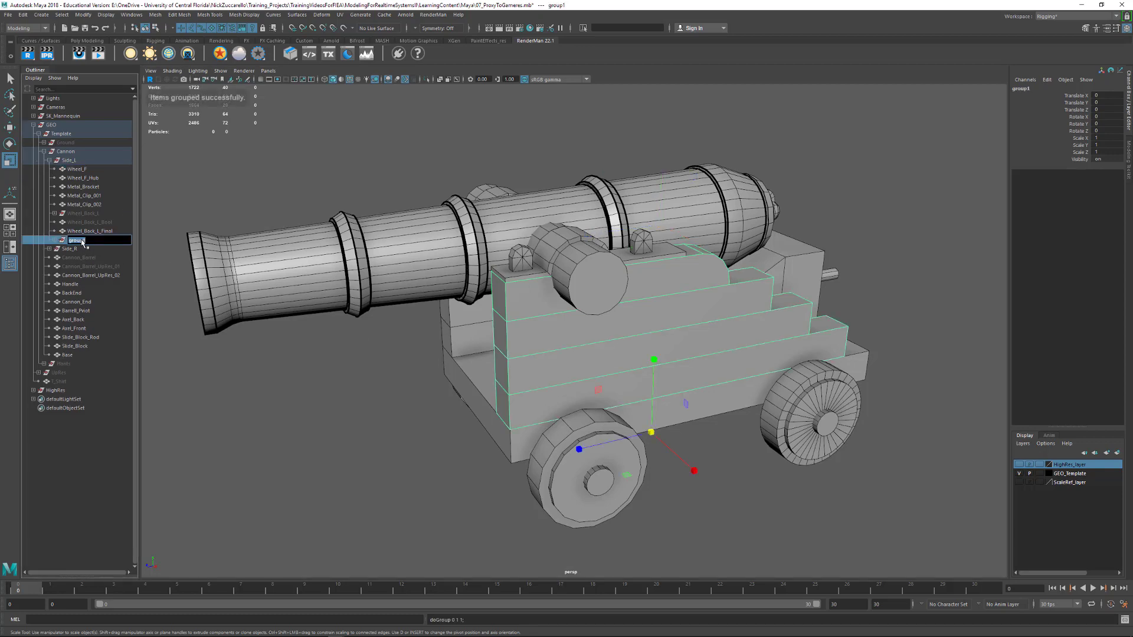
text(Side)
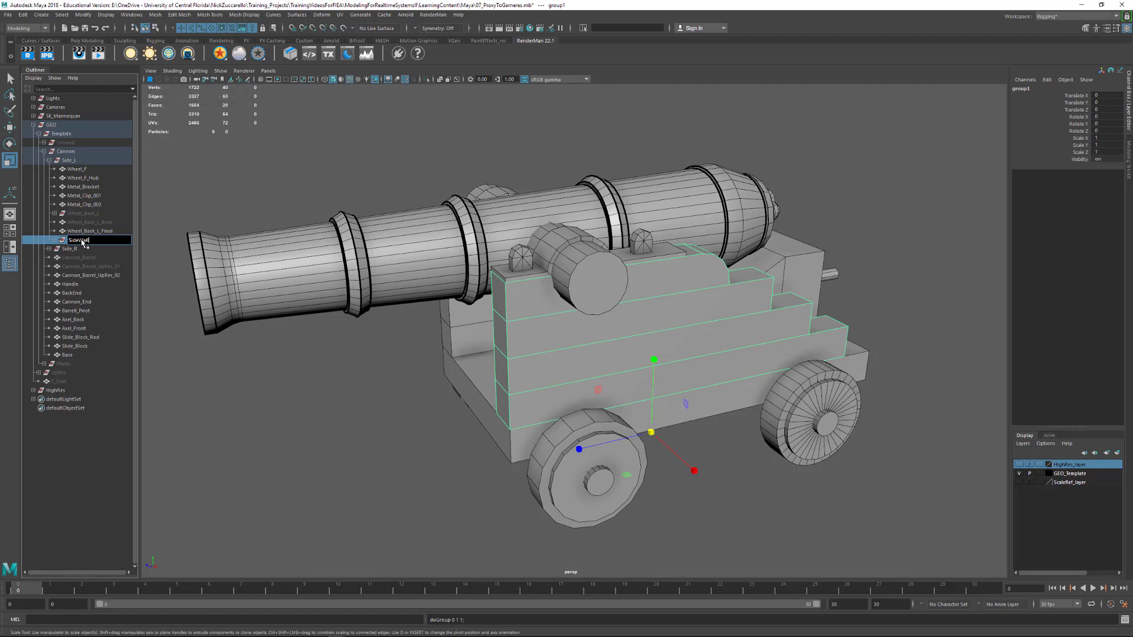
text(Wall)
key(Return)
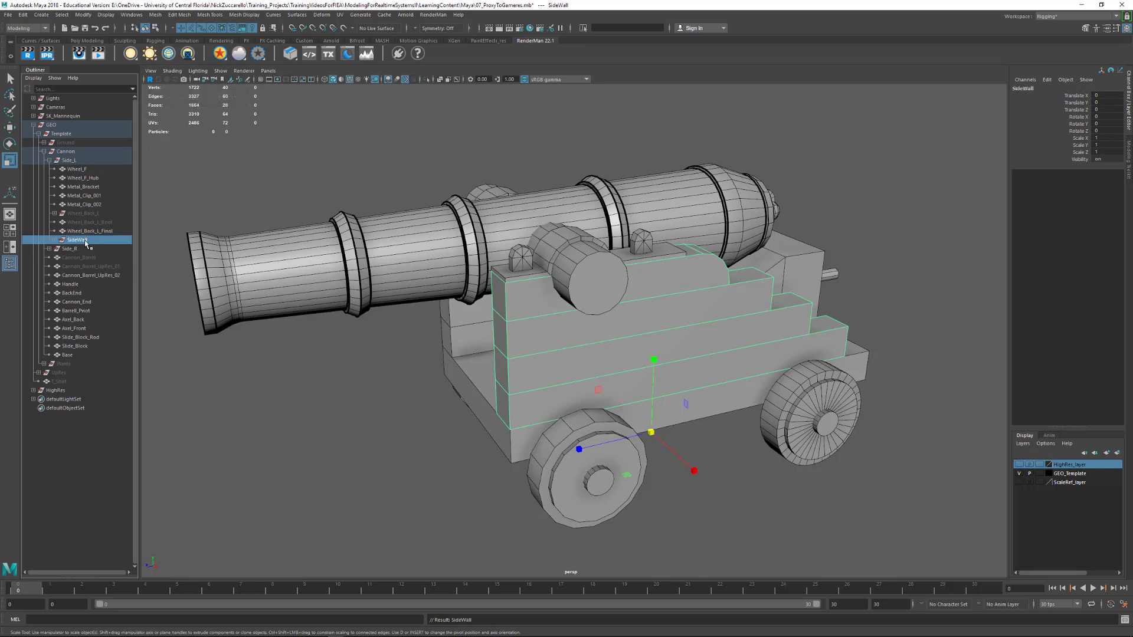
drag(87, 240, 95, 170)
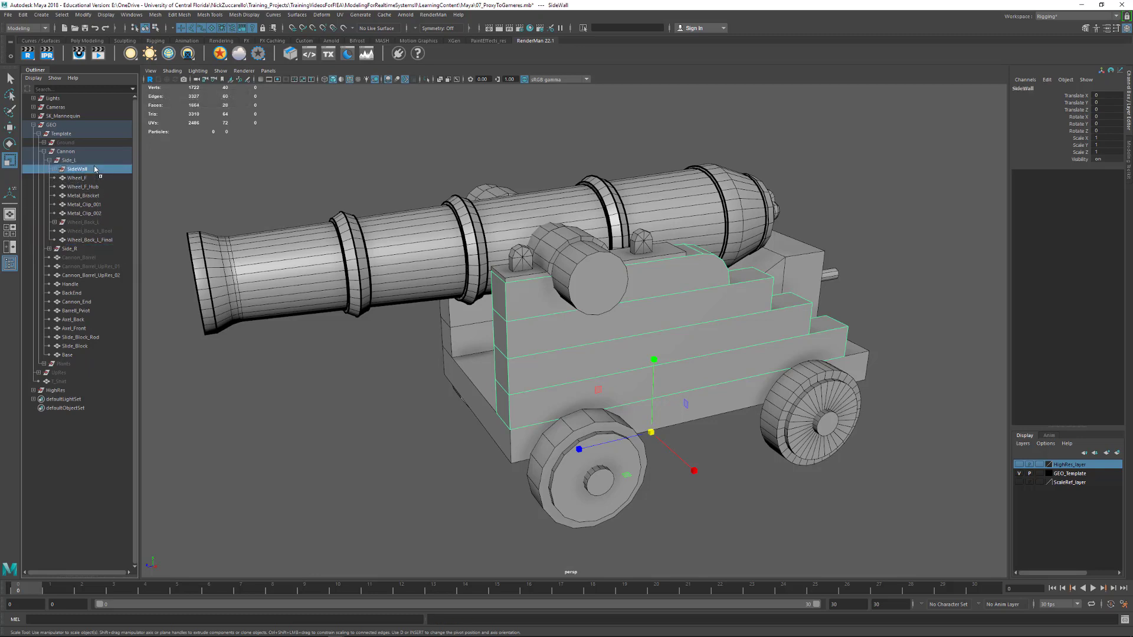
Duplicate the SideWall group, place the copy beside the original within Side_L, and hide the original
key(ctrl+d)
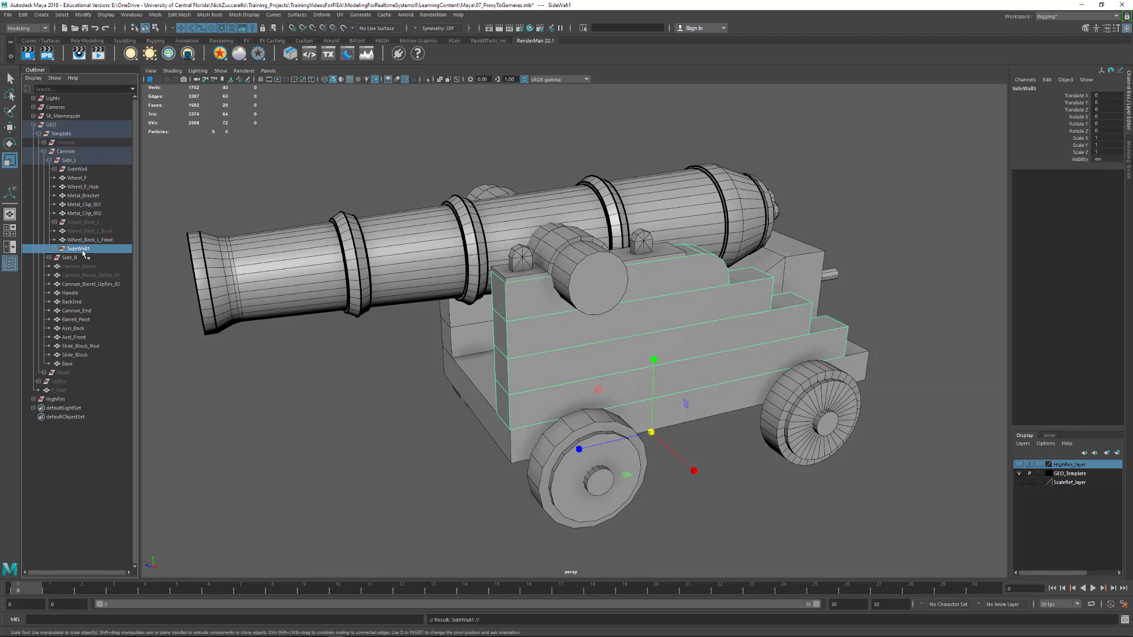
drag(89, 248, 84, 173)
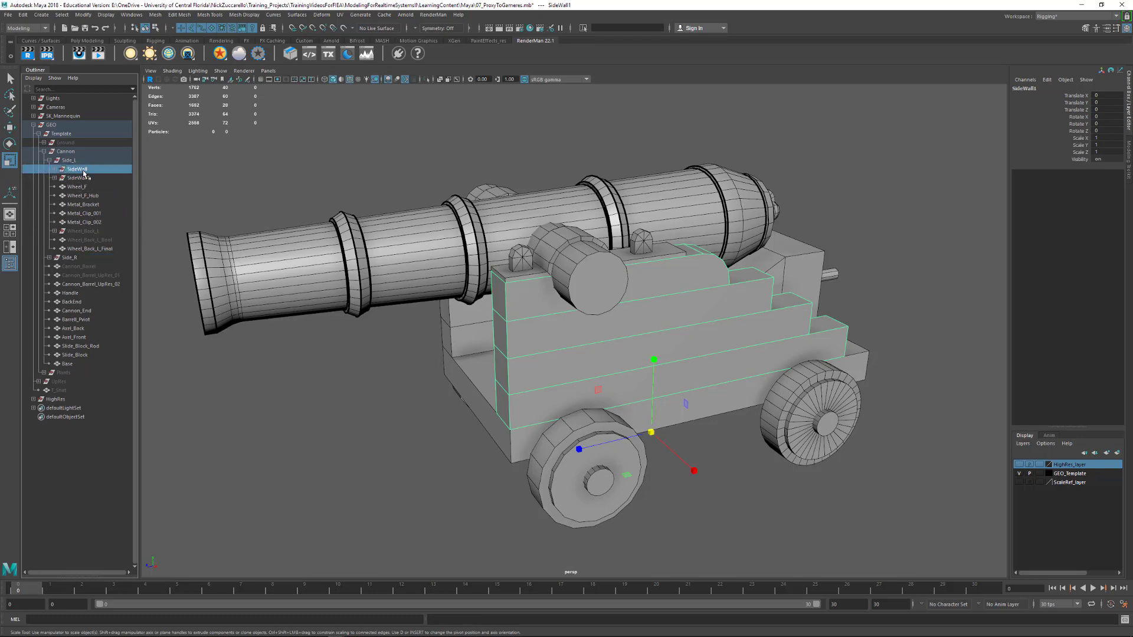
key(ctrl+h)
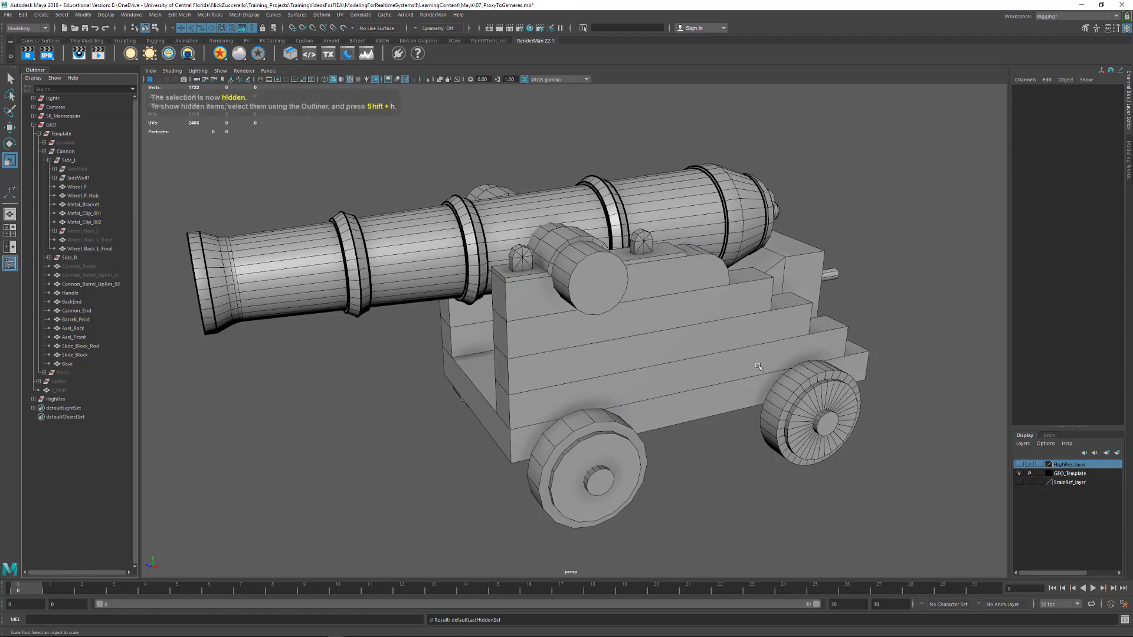
Expand the SideWall1 group and examine how Block_03, Block_02 and Block_01 stack against each other along the cannon's side
click(54, 178)
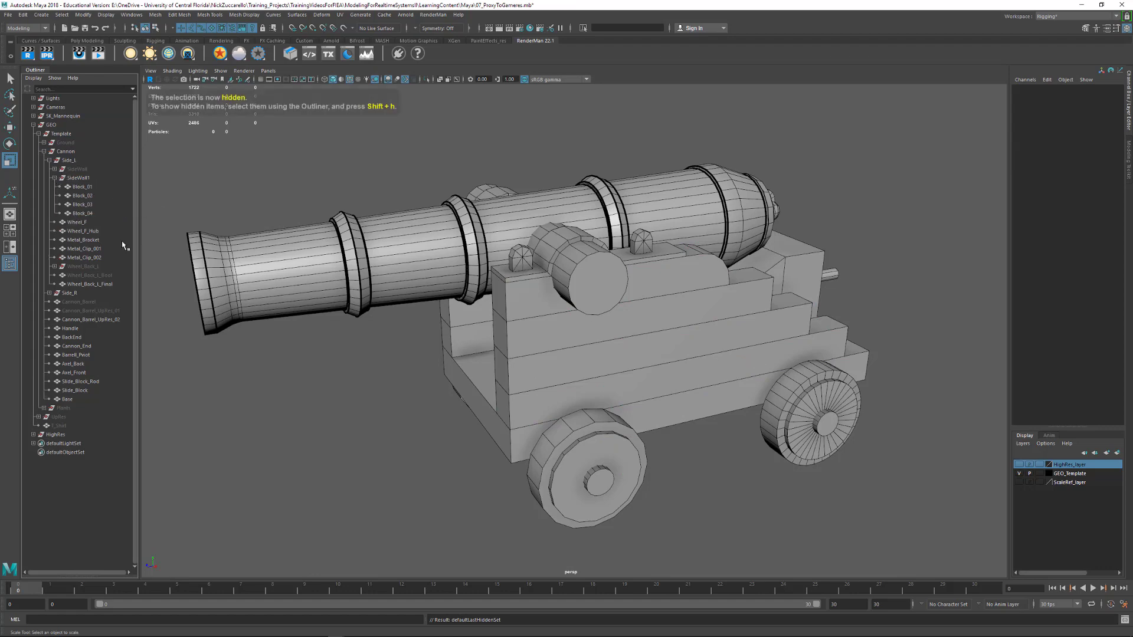
alt+middle_drag(426, 273, 451, 331)
alt+drag(452, 331, 558, 376)
alt+right_drag(510, 342, 620, 372)
alt+middle_drag(619, 371, 635, 332)
alt+drag(636, 332, 519, 366)
click(479, 358)
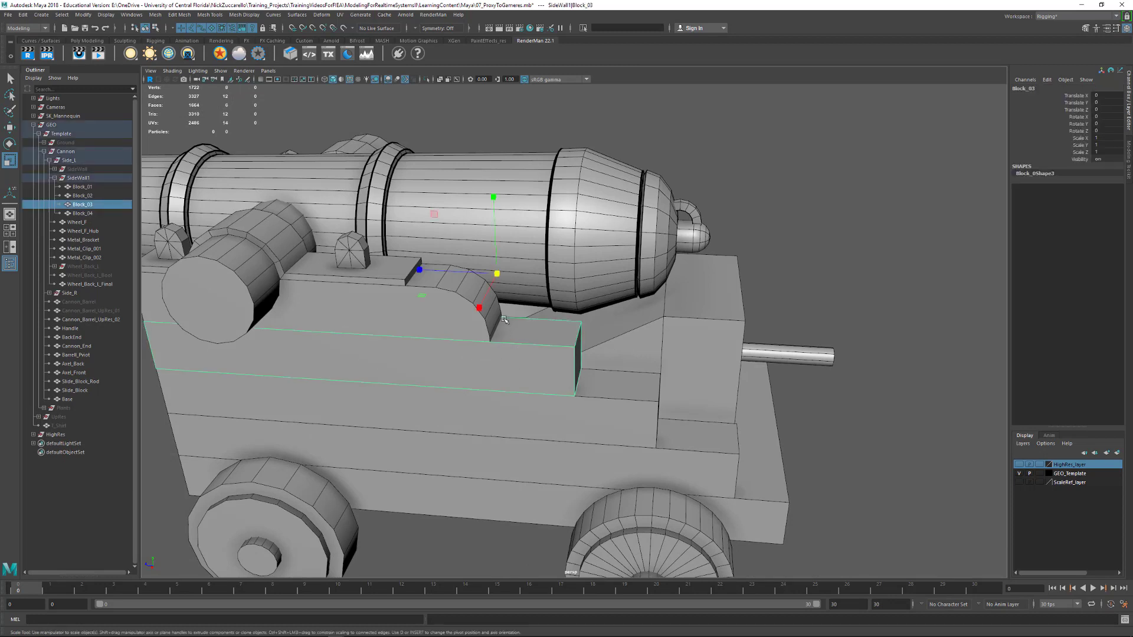
click(591, 383)
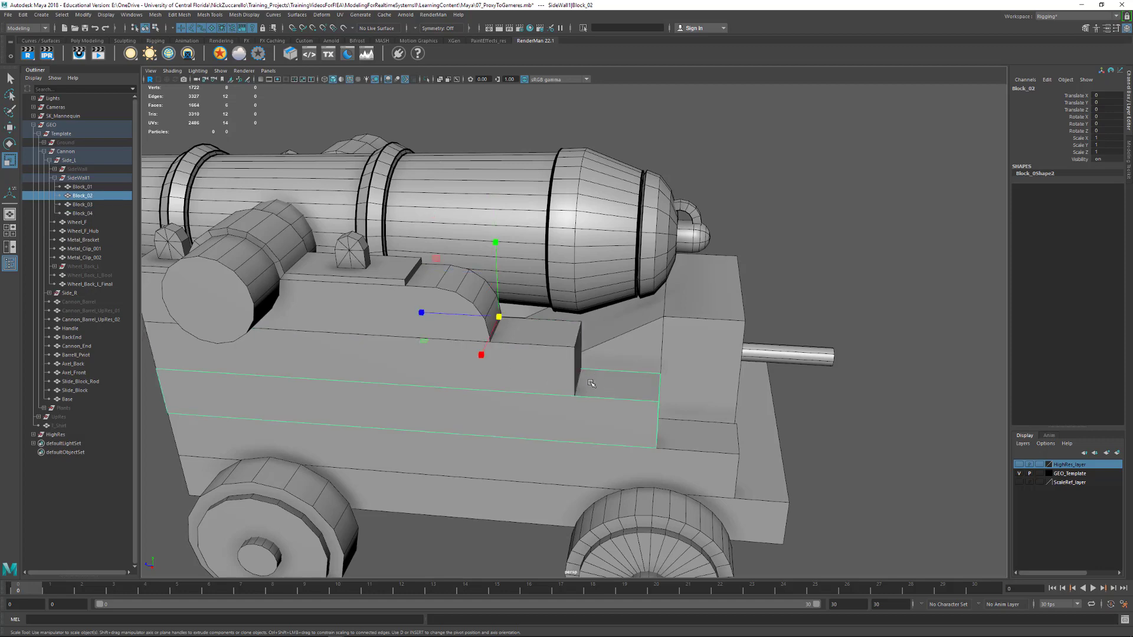
click(661, 423)
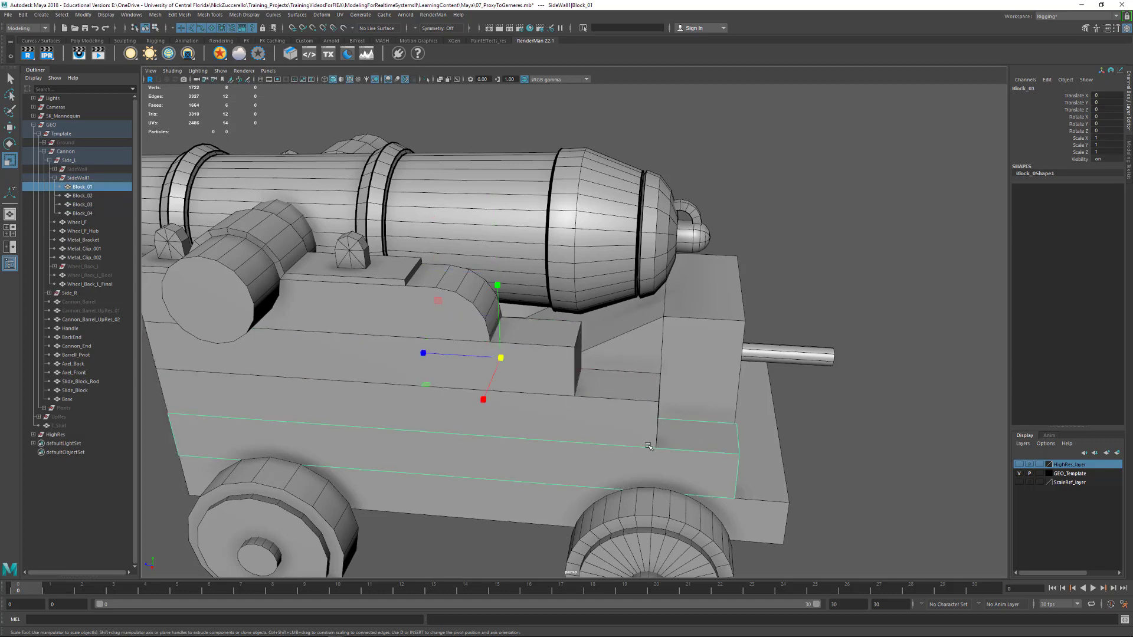
alt+middle_drag(549, 419, 631, 393)
alt+drag(631, 393, 559, 397)
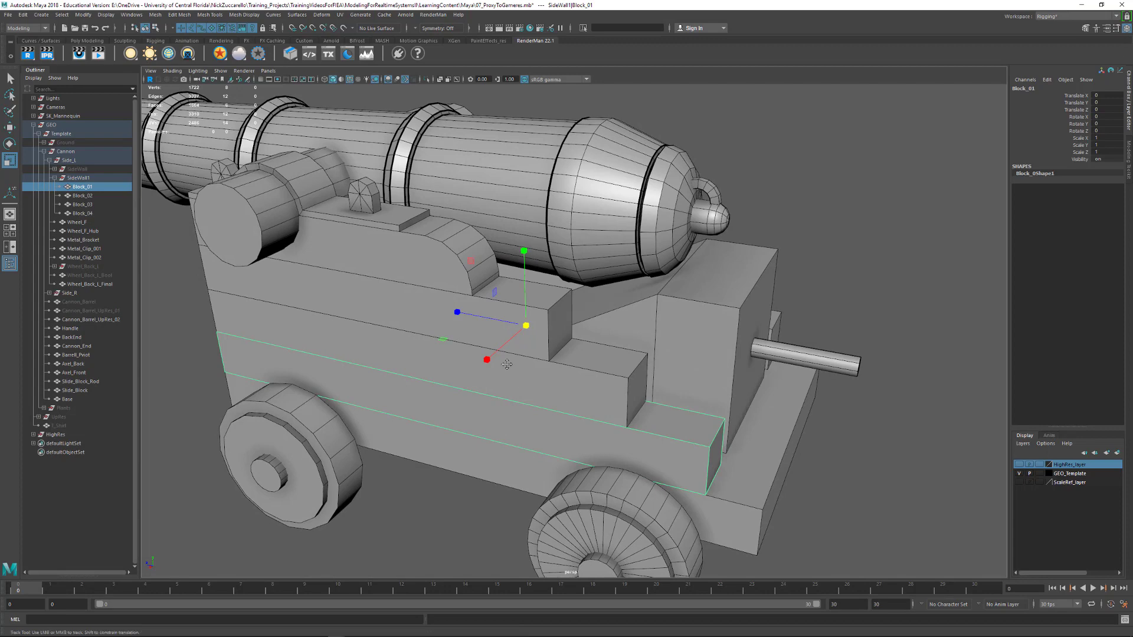
Cut an edge across the top face of Block_03 with Multi-Cut, along the rear end of the curved block above
alt+right_drag(506, 363, 556, 398)
scroll(556, 398, down, 3)
click(542, 320)
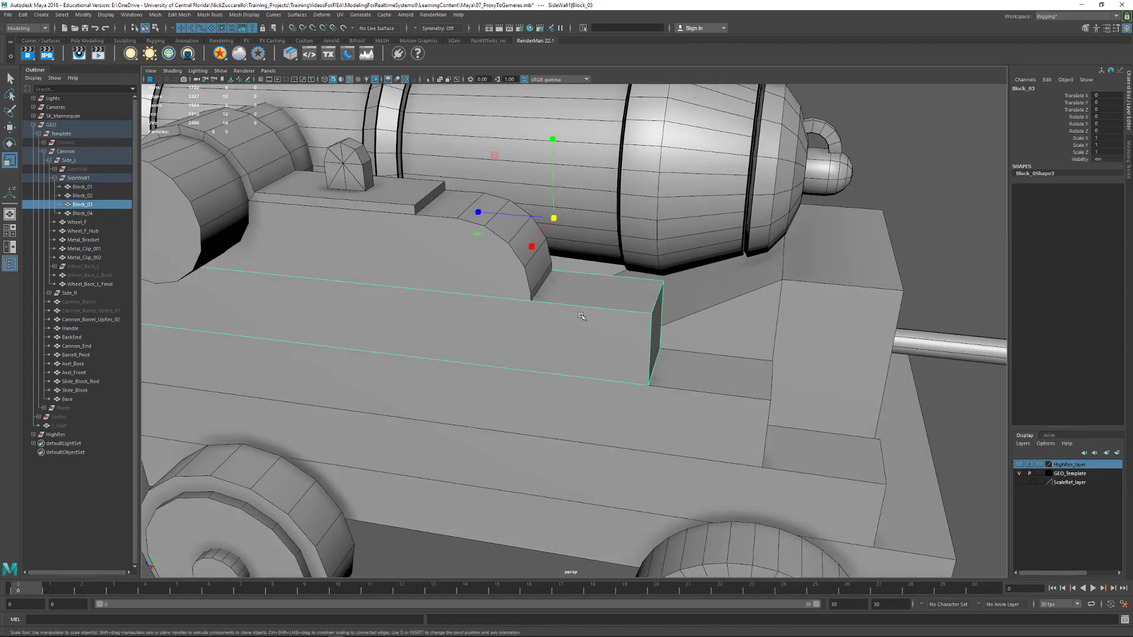
shift+right_drag(581, 316, 546, 307)
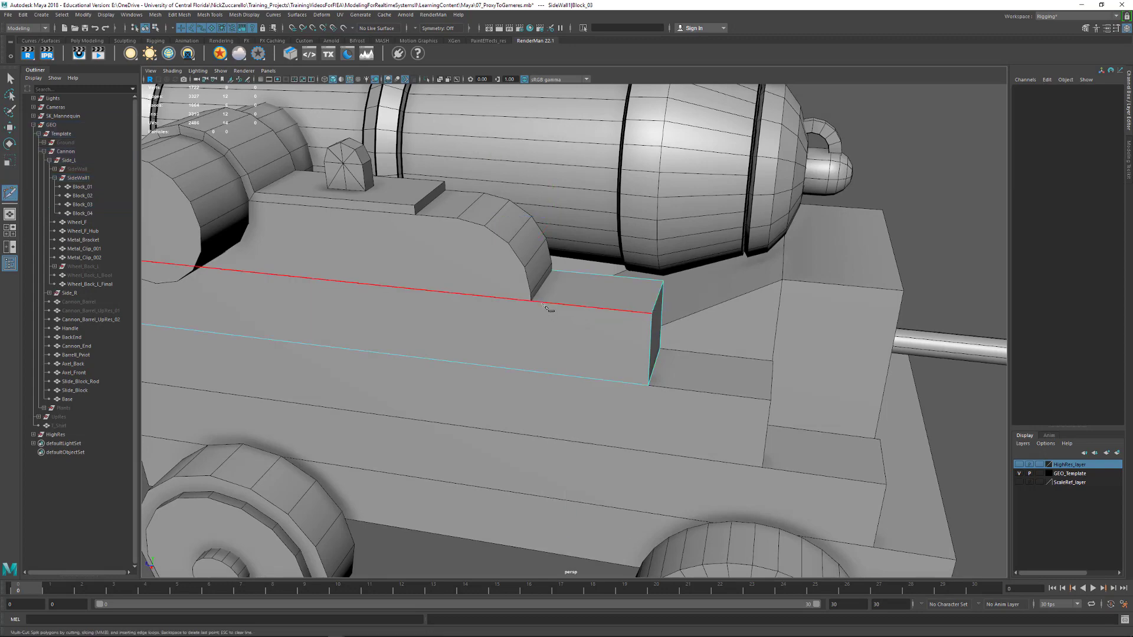
click(534, 302)
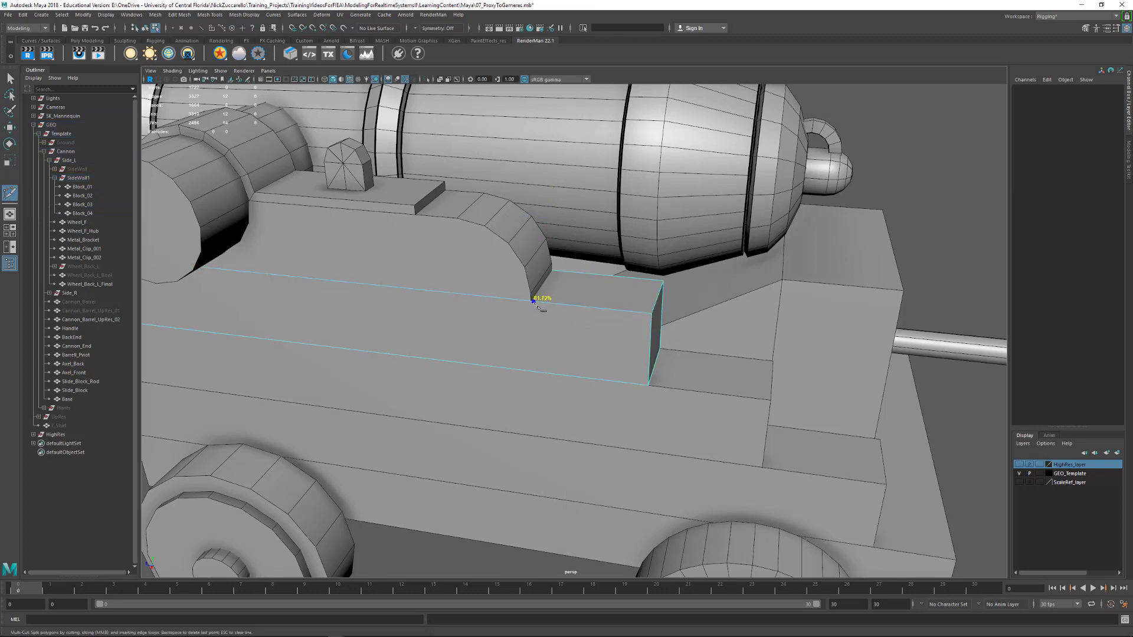
alt+drag(573, 298, 499, 360)
scroll(499, 360, up, 2)
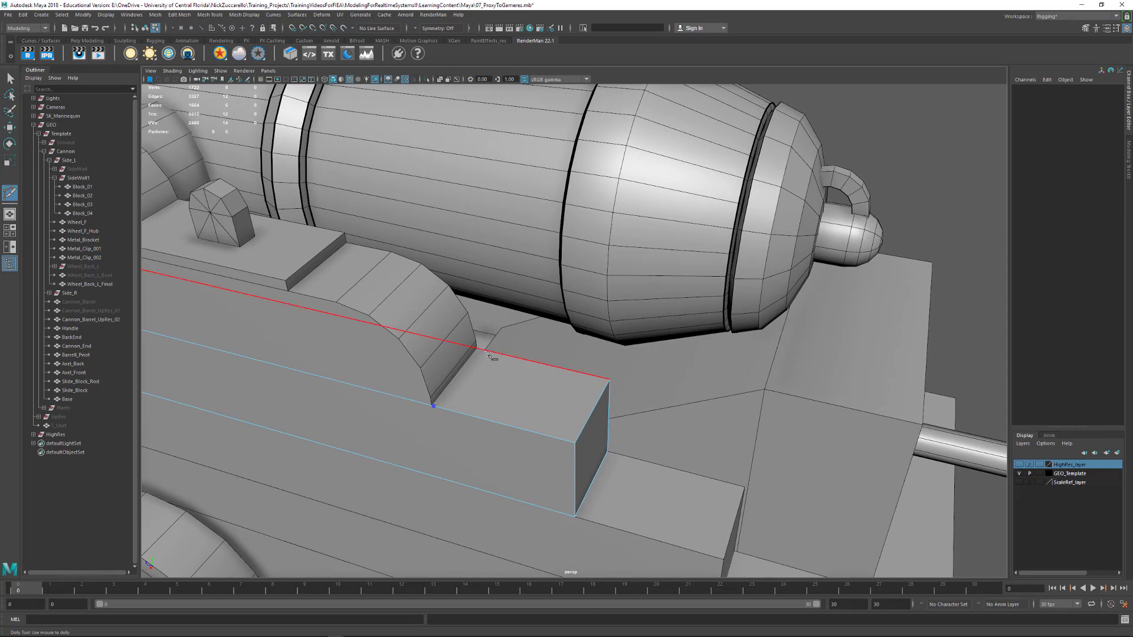
click(480, 348)
key(Return)
Cut an edge across the top face of Block_02 with Multi-Cut, where the rear end of Block_03 meets it
alt+middle_drag(617, 475, 570, 410)
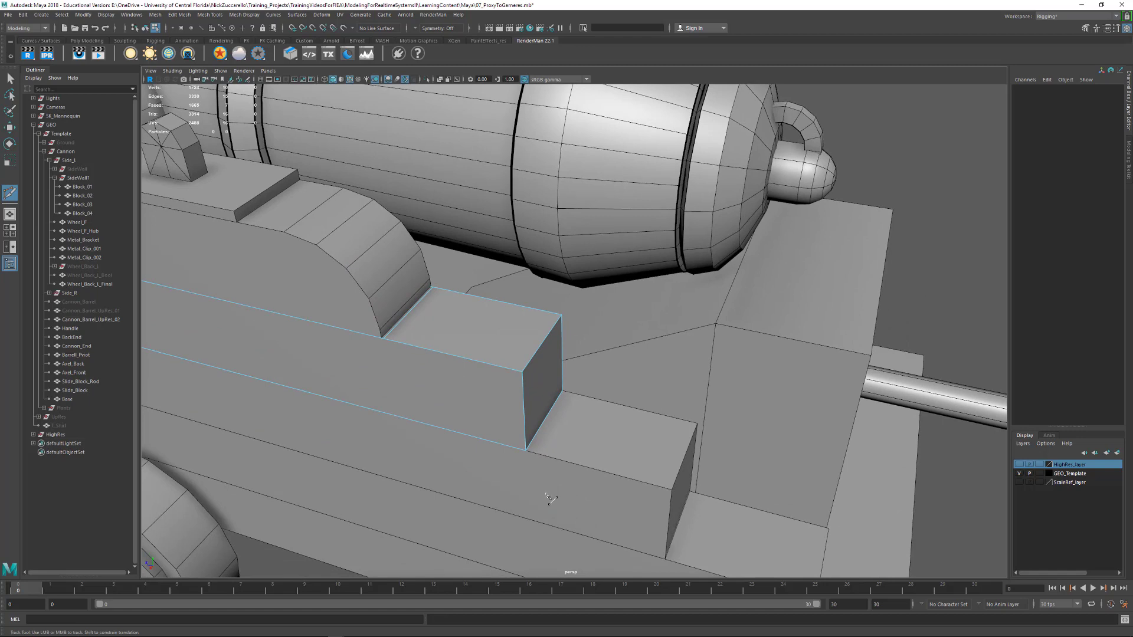
key(q)
click(577, 468)
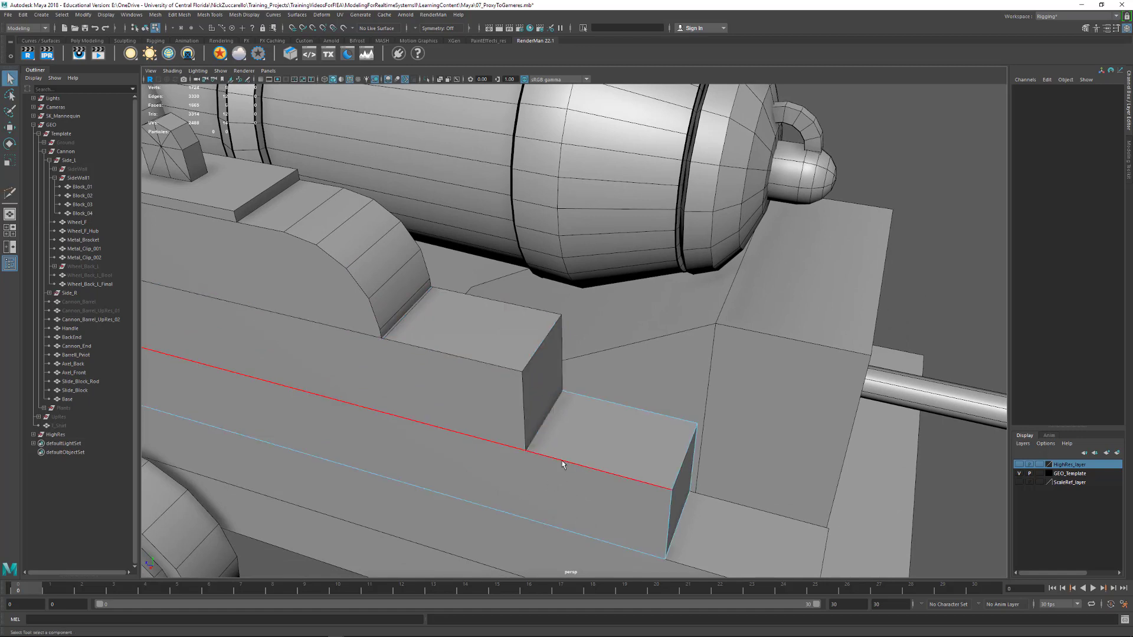
key(y)
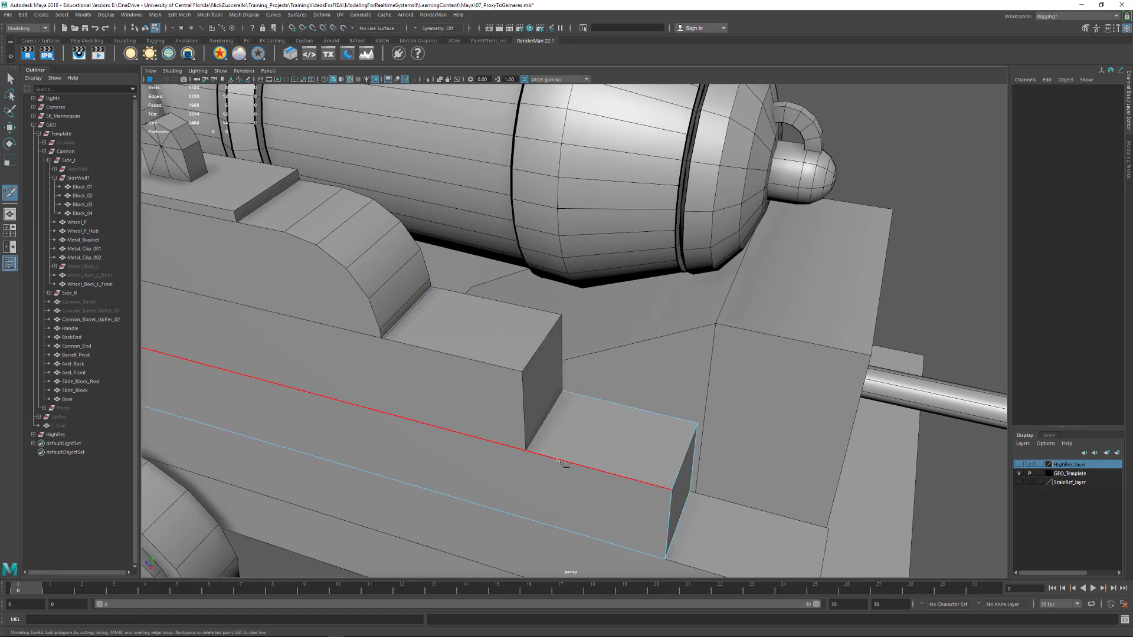
click(534, 452)
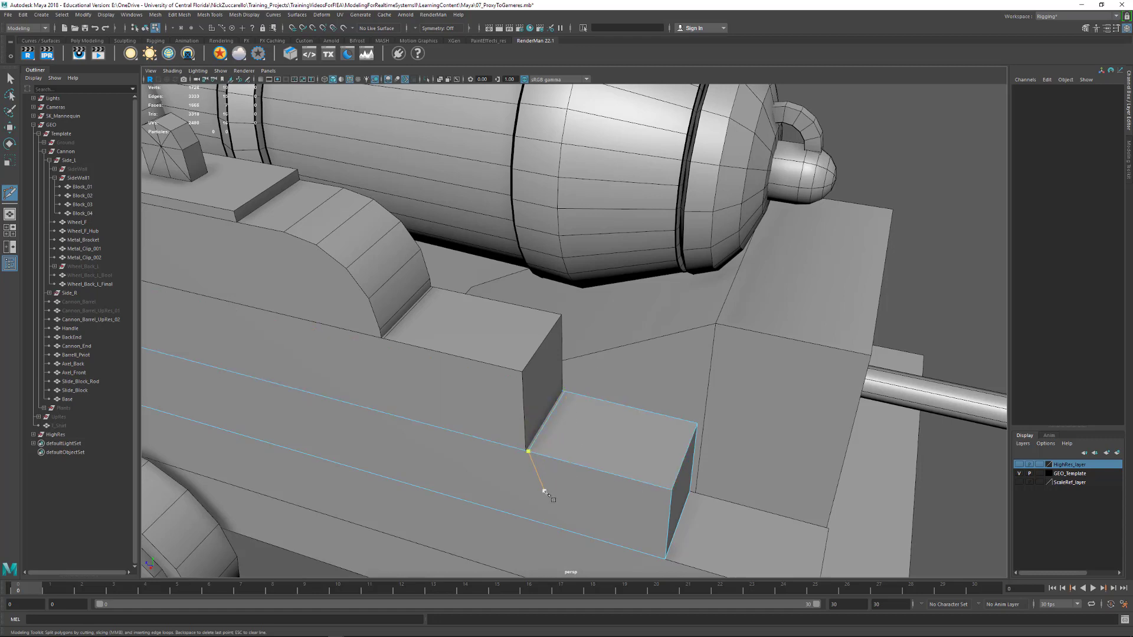
key(q)
Cut an edge across the top face of Block_01 with Multi-Cut, where the rear end of Block_02 meets it
alt+middle_drag(578, 495, 573, 396)
alt+right_drag(572, 395, 696, 387)
click(706, 388)
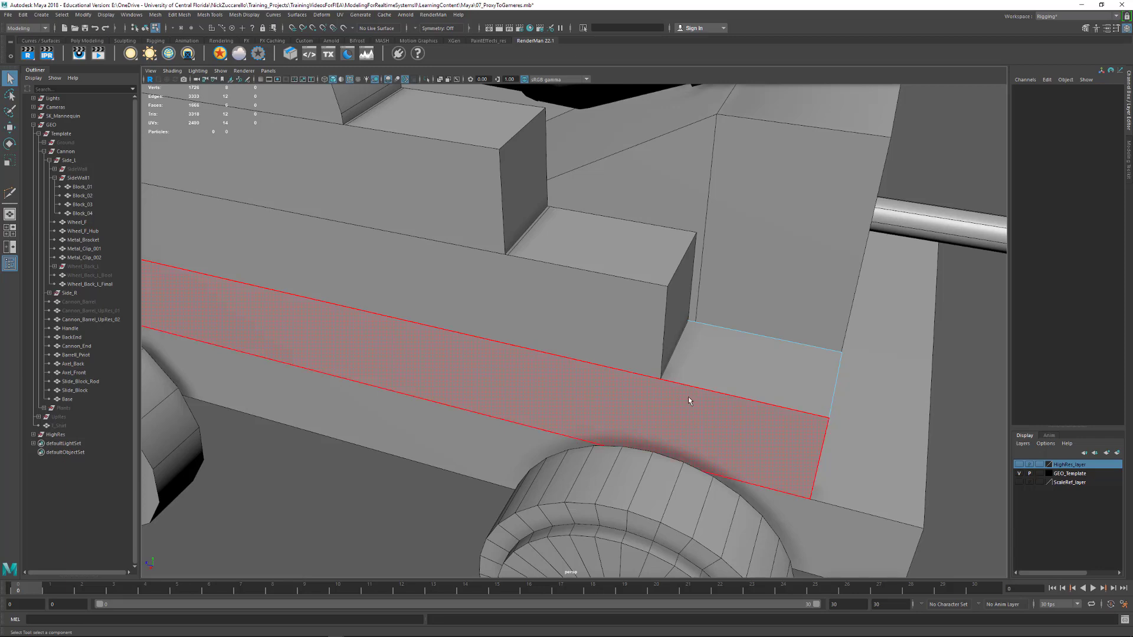
key(y)
drag(680, 384, 662, 387)
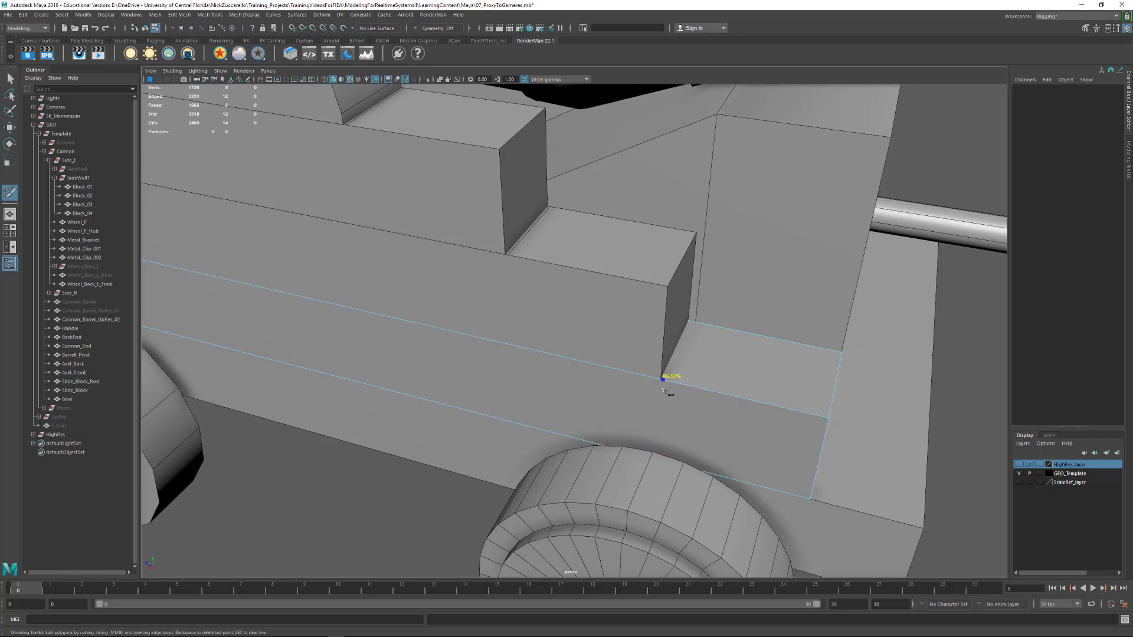
click(694, 326)
drag(692, 326, 692, 326)
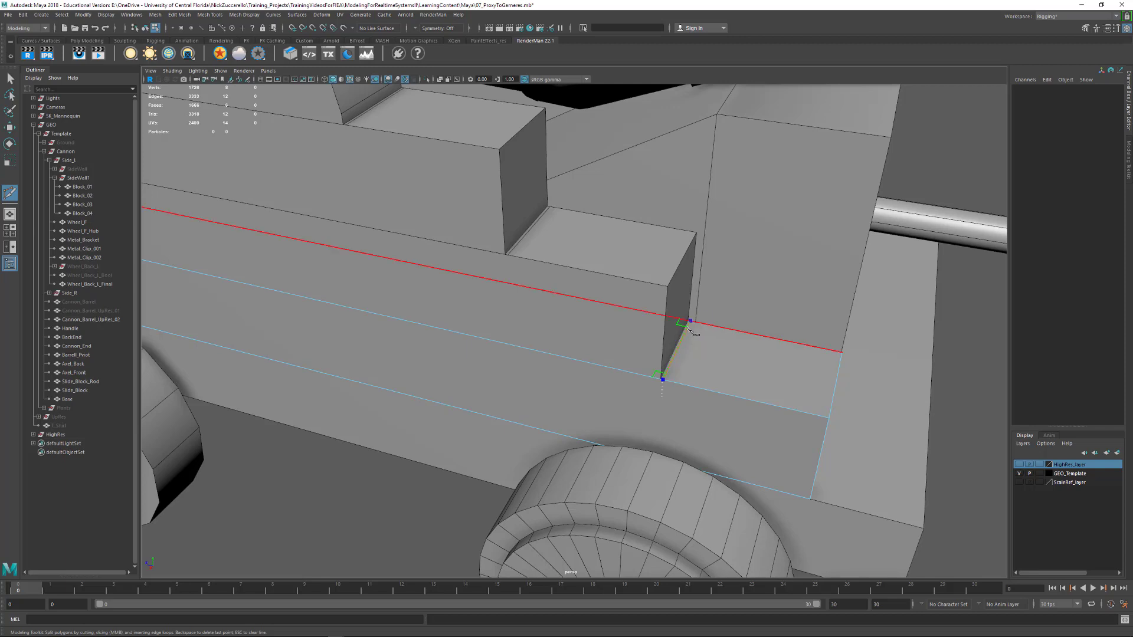
key(Return)
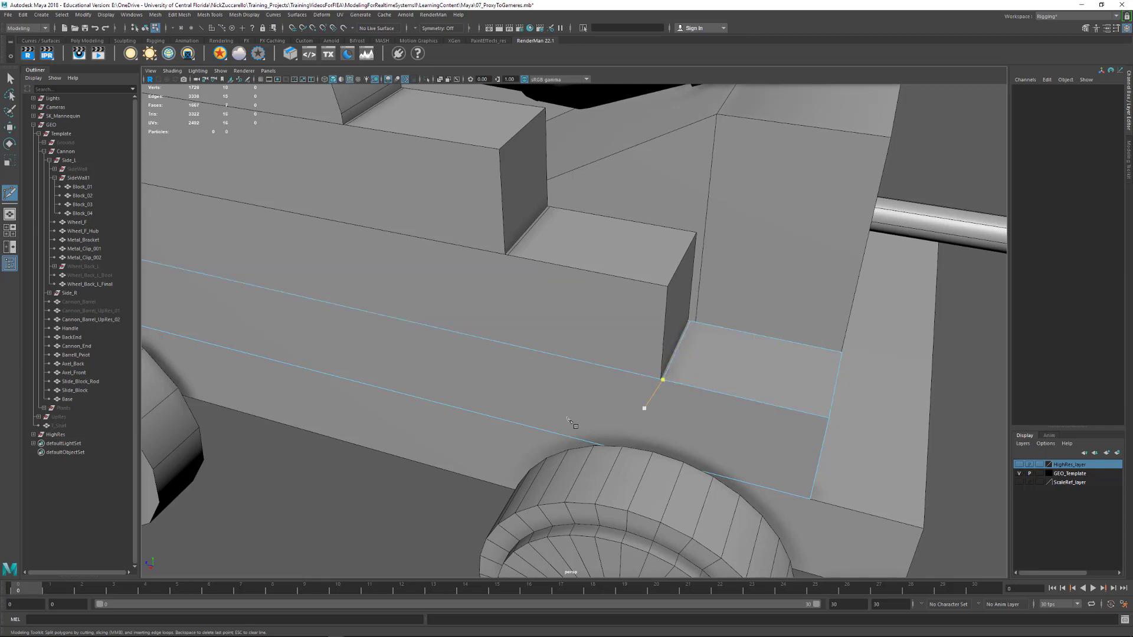
key(q)
Delete the long top face of Block_01 that is covered by Block_02, checking the selection in wireframe
alt+right_drag(752, 371, 608, 339)
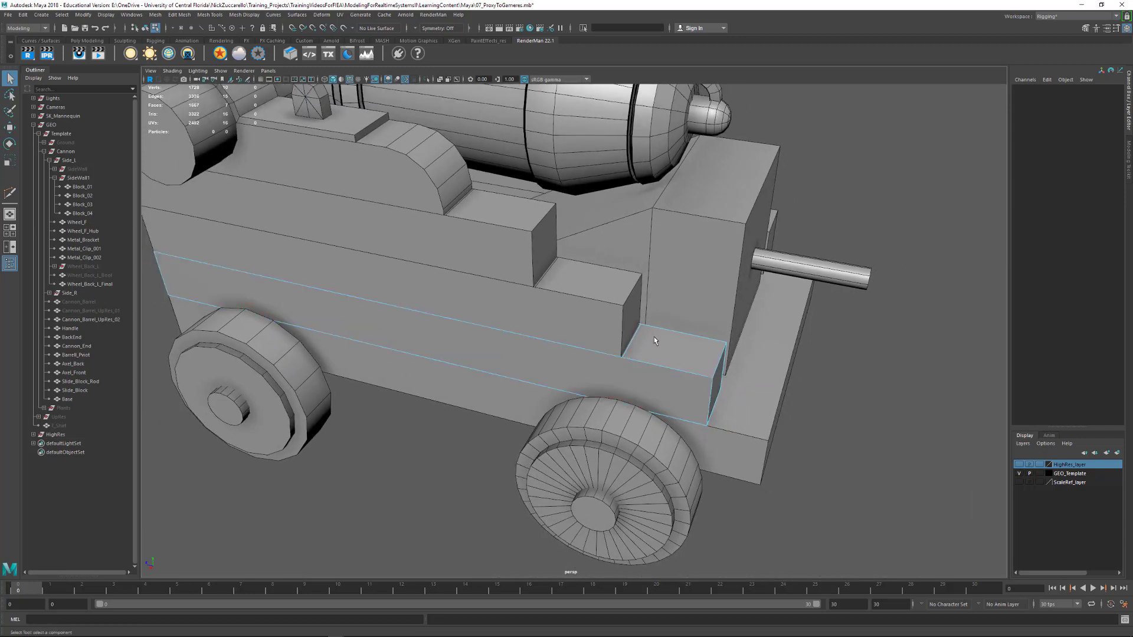
alt+middle_drag(608, 340, 667, 382)
alt+drag(668, 382, 656, 385)
alt+drag(739, 399, 689, 415)
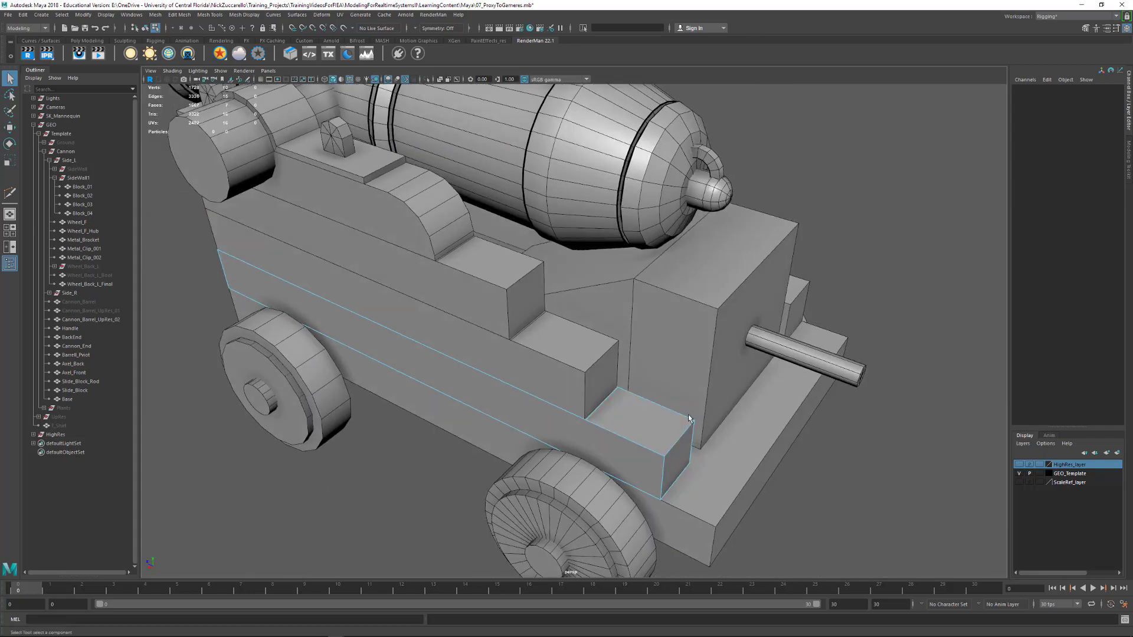
key(F11)
click(587, 415)
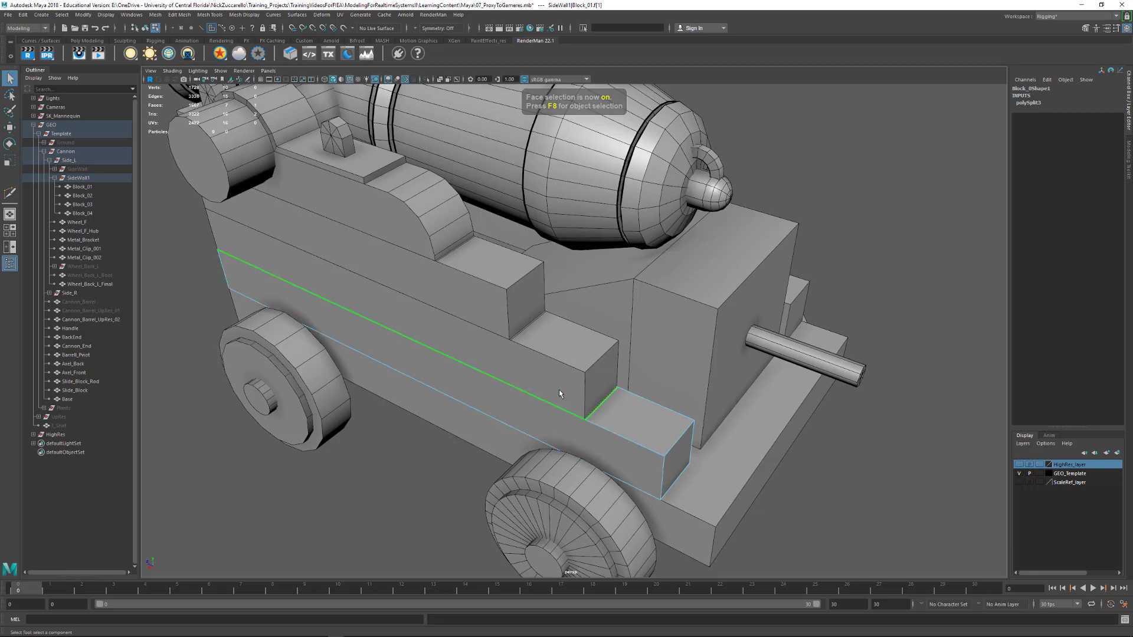
key(4)
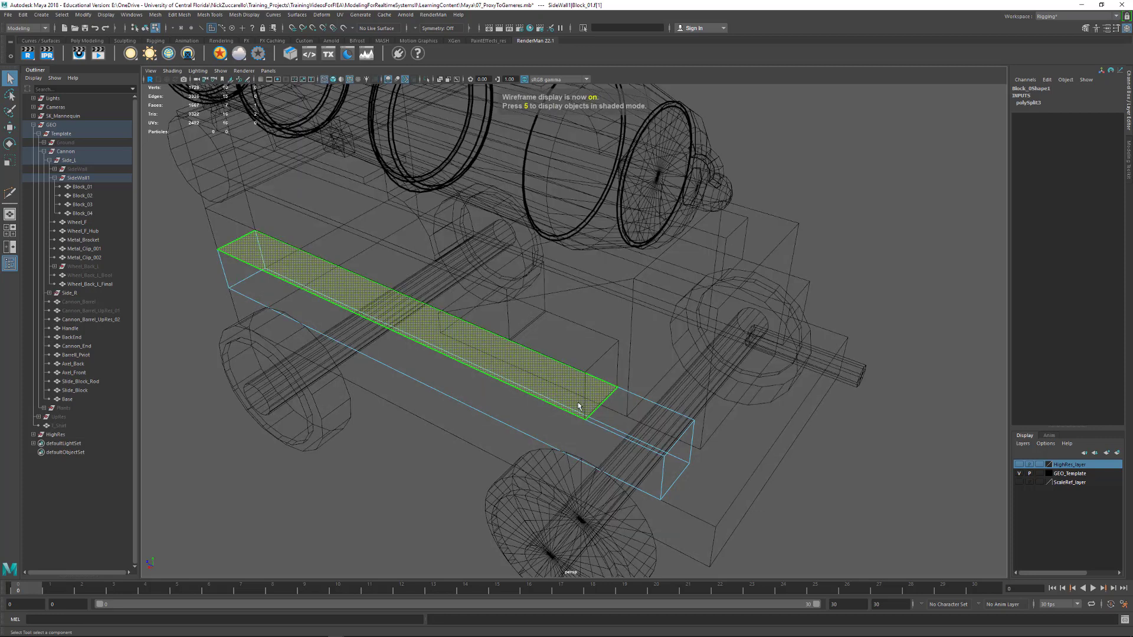
key(5)
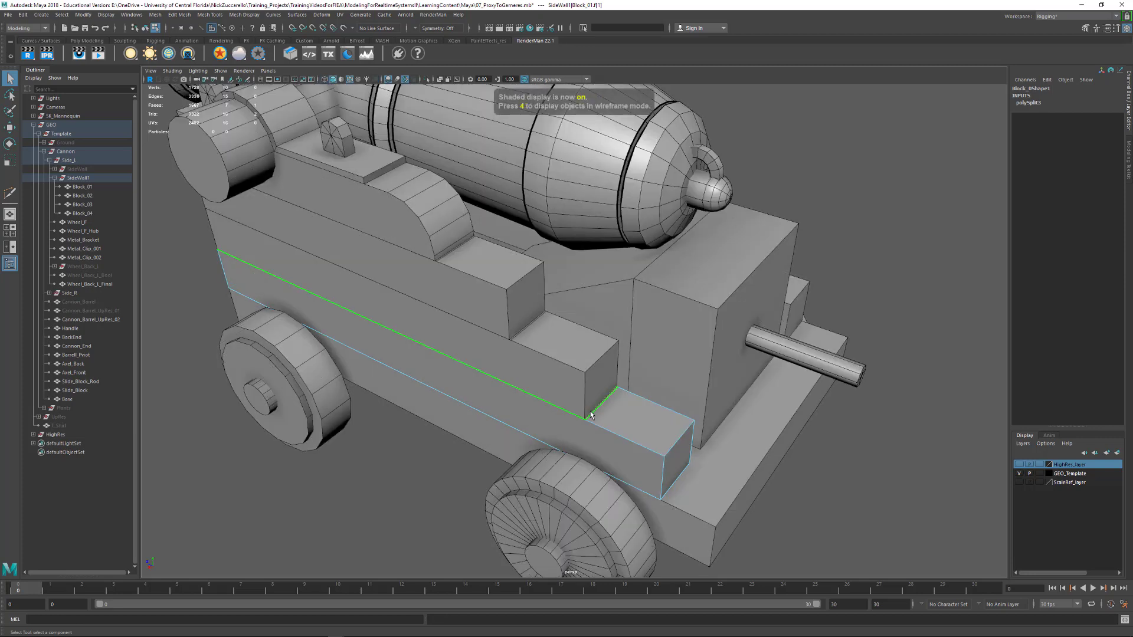
key(Delete)
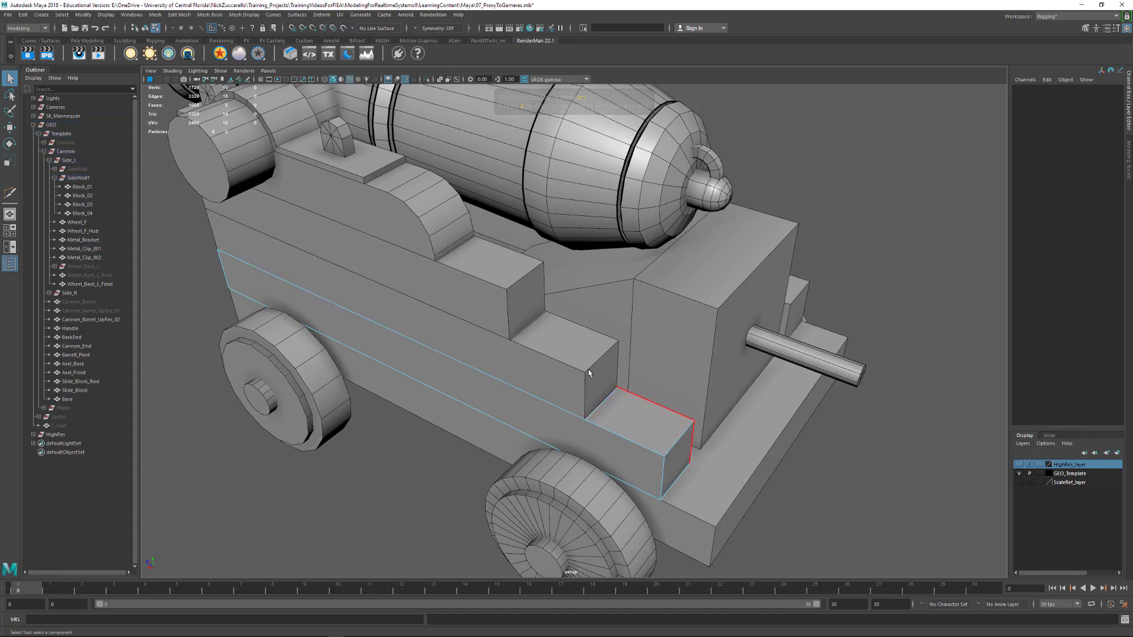
Delete the covered parts of the top faces of Block_02 and Block_03, leaving only their exposed rear steps
click(536, 335)
click(524, 328)
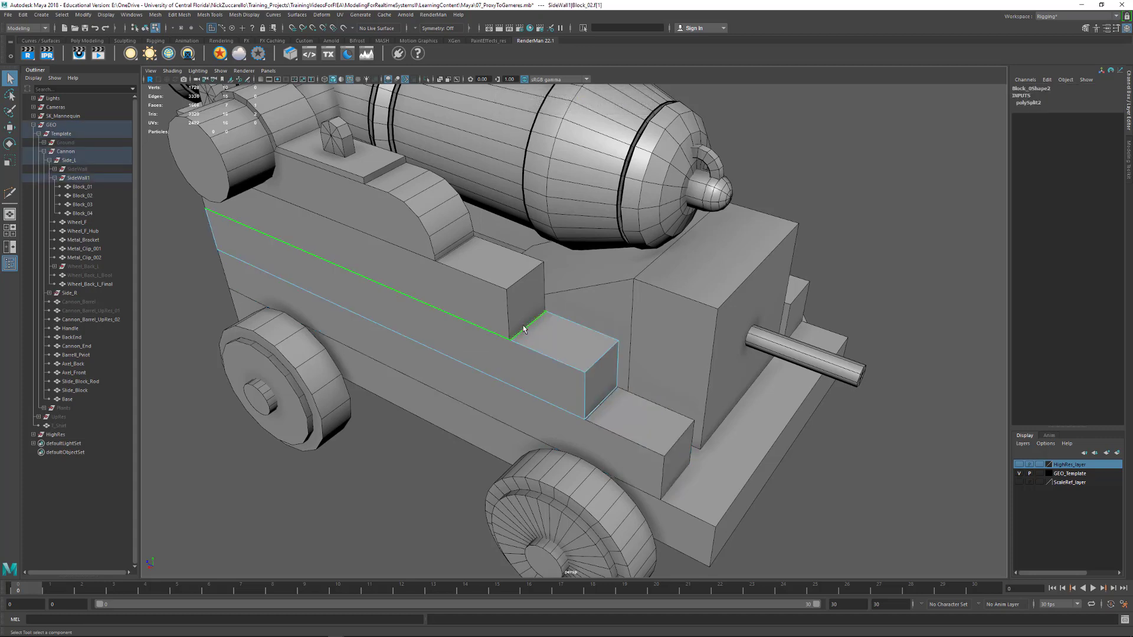
key(Delete)
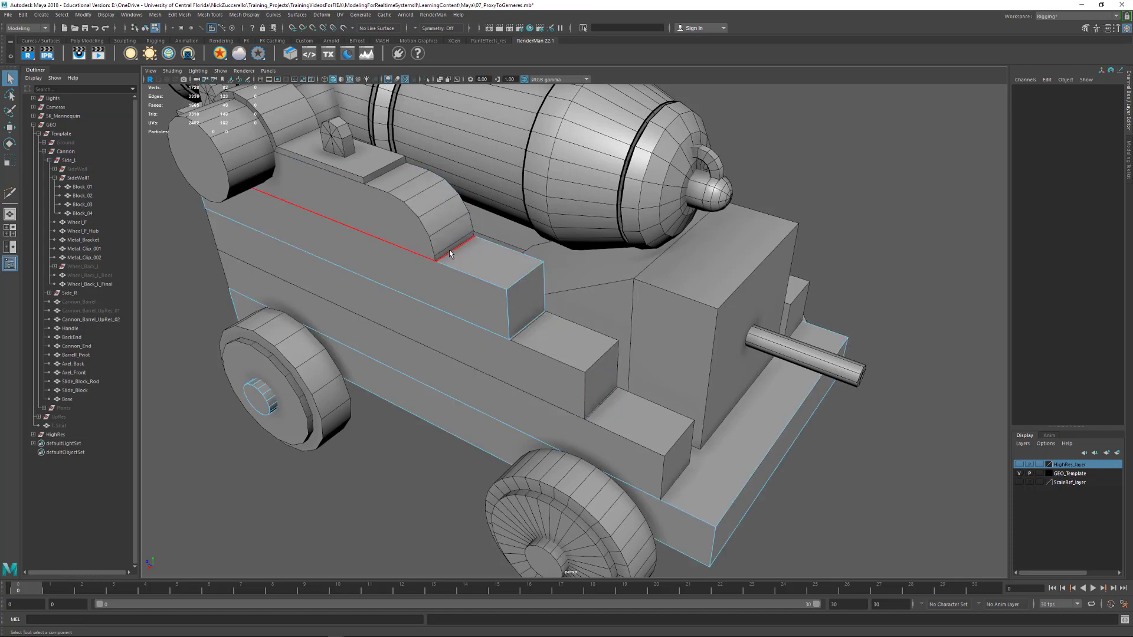
click(448, 250)
key(Delete)
Switch to wireframe display and delete the bottom face of Block_03
alt+drag(590, 407, 553, 388)
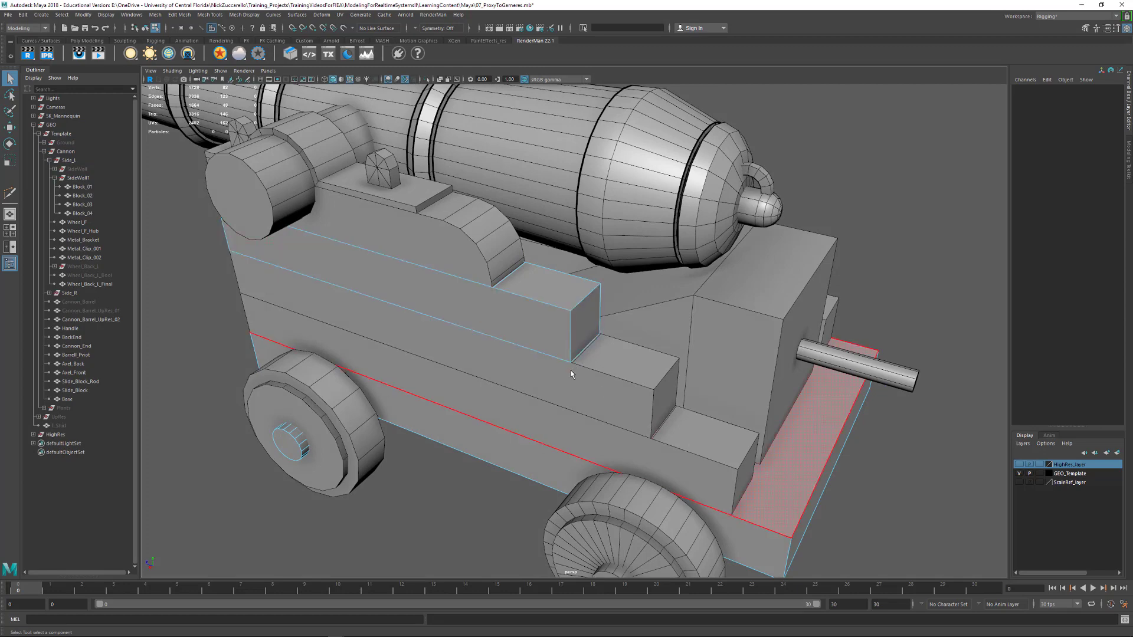
mouse_move(592, 427)
alt+mouse_down()
mouse_move(597, 437)
mouse_move(606, 419)
alt+mouse_up()
click(577, 324)
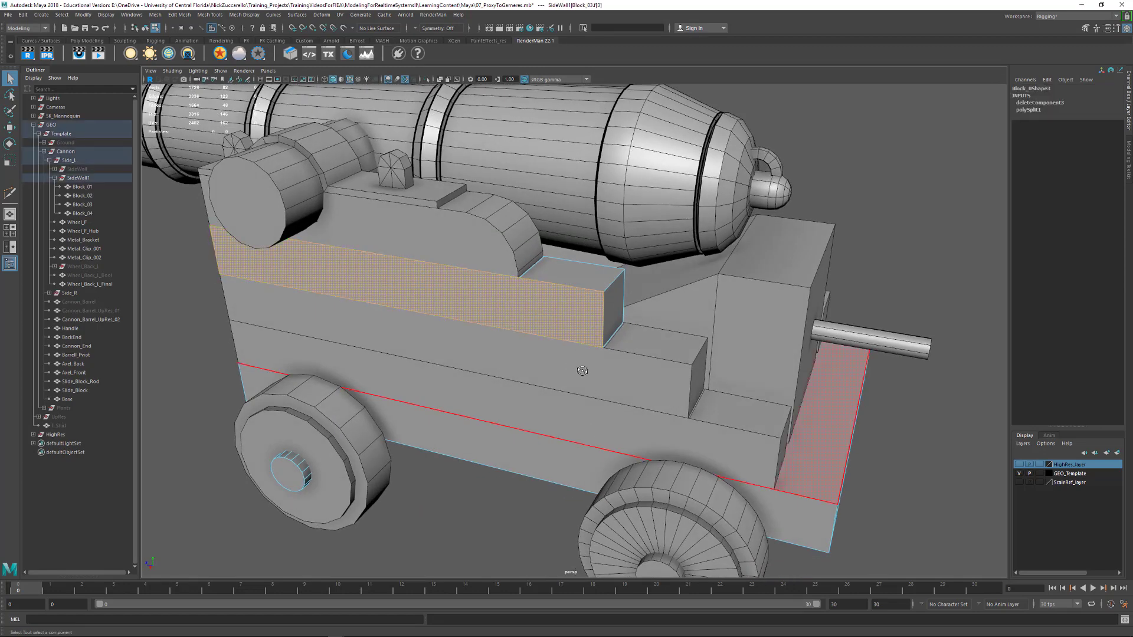
alt+drag(572, 374, 580, 368)
key(4)
alt+drag(603, 332, 537, 378)
shift+click(530, 381)
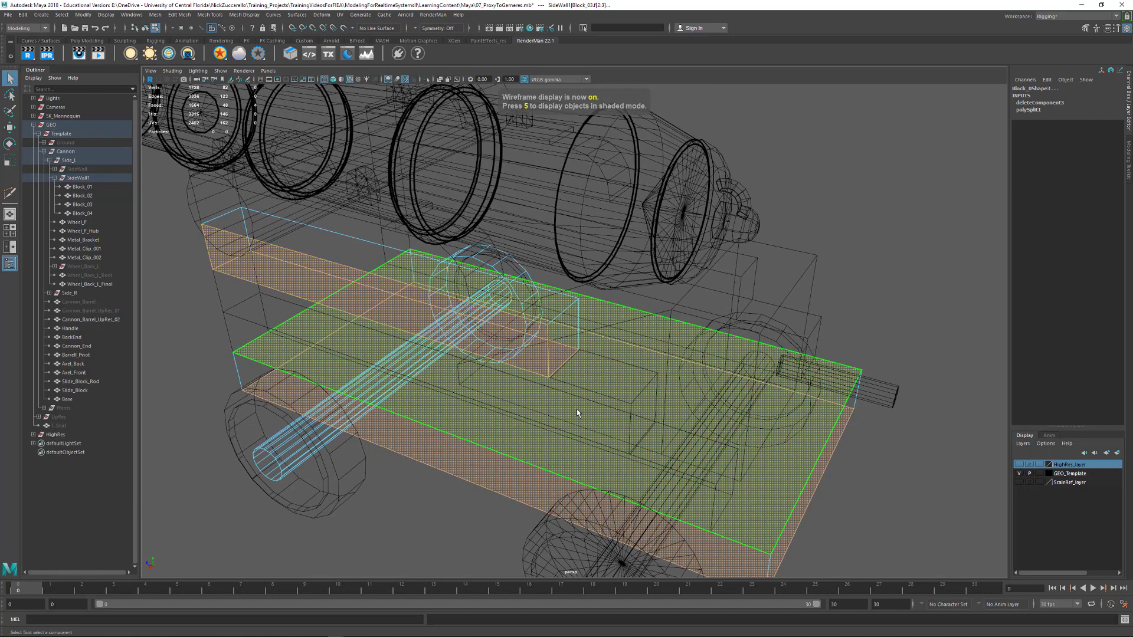
alt+drag(578, 413, 279, 273)
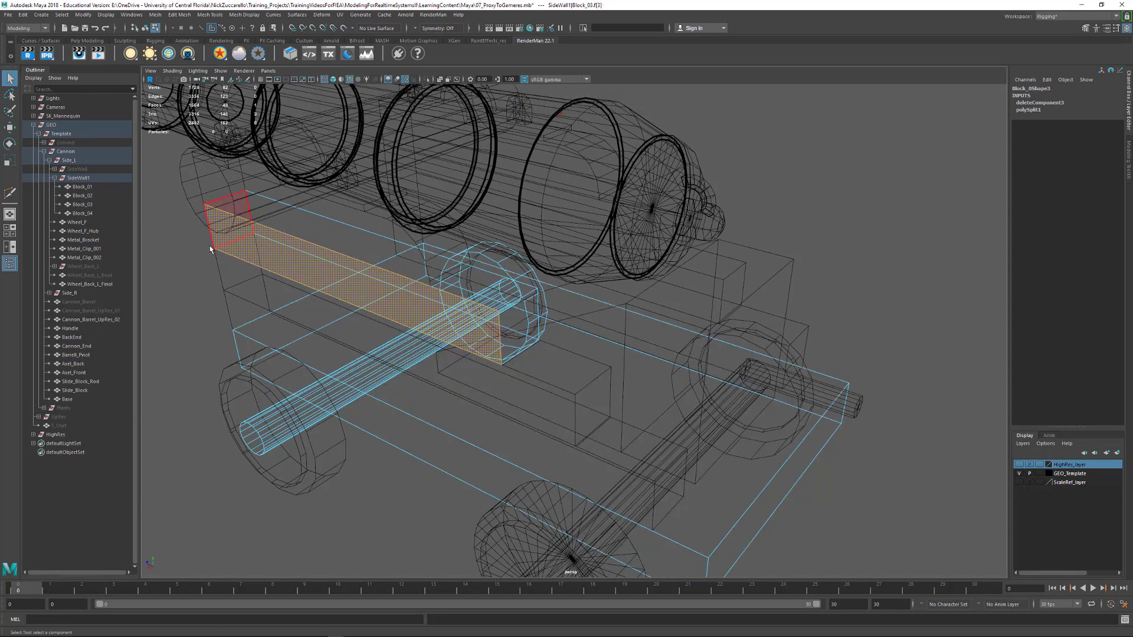
shift+click(235, 259)
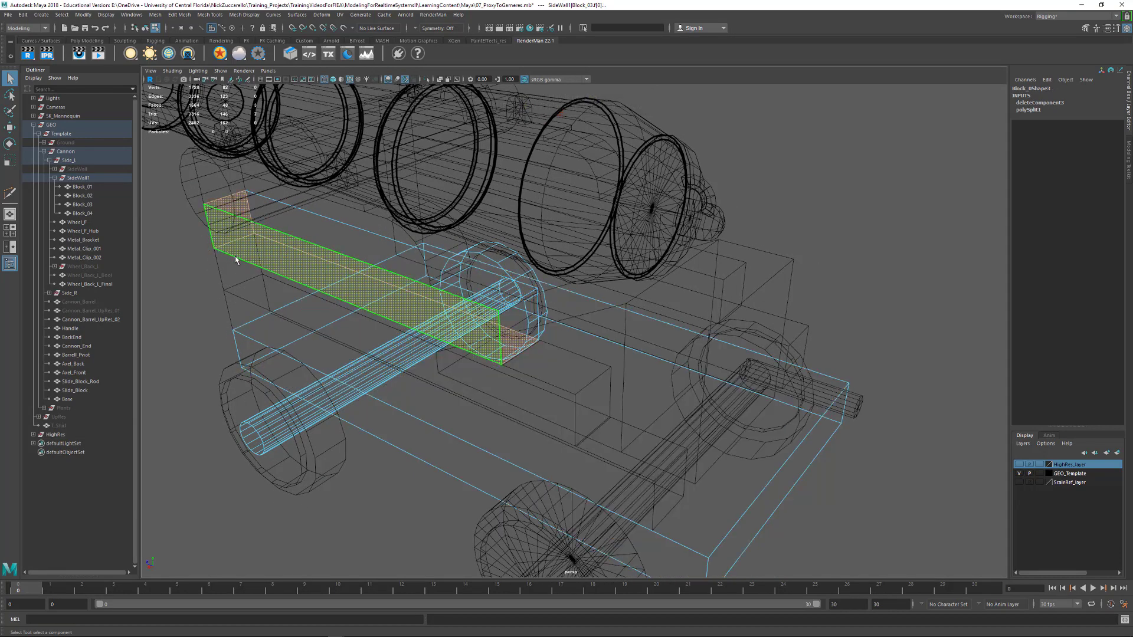
click(227, 223)
alt+drag(273, 324, 323, 348)
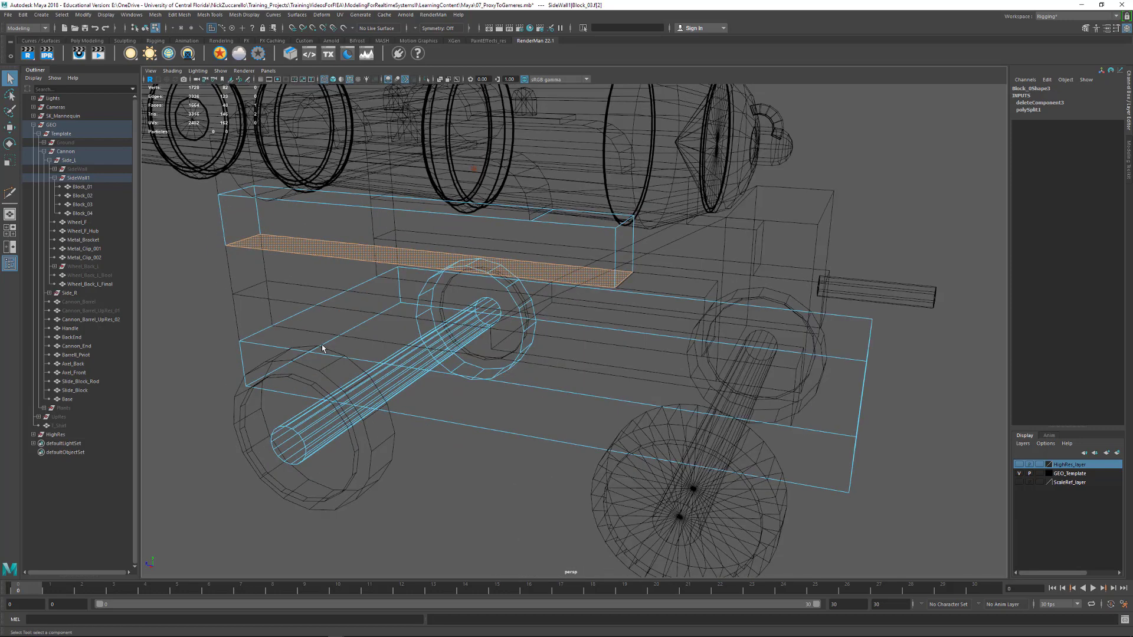
key(Delete)
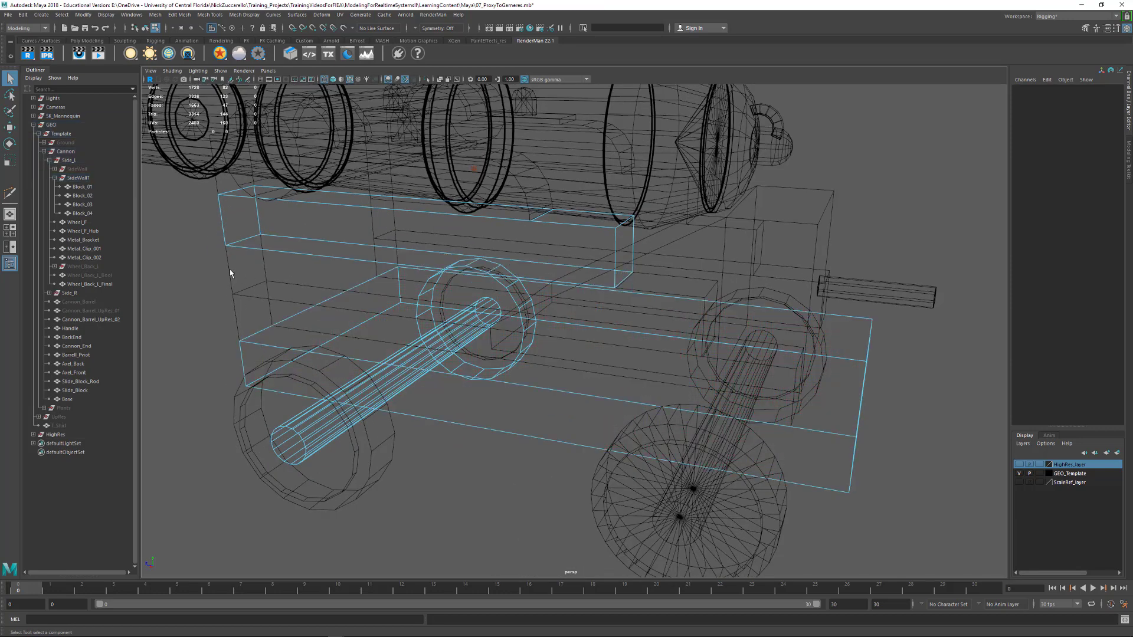
Delete the bottom face of Block_02, where it rests on Block_01
click(230, 270)
alt+drag(263, 272, 322, 318)
drag(196, 263, 289, 305)
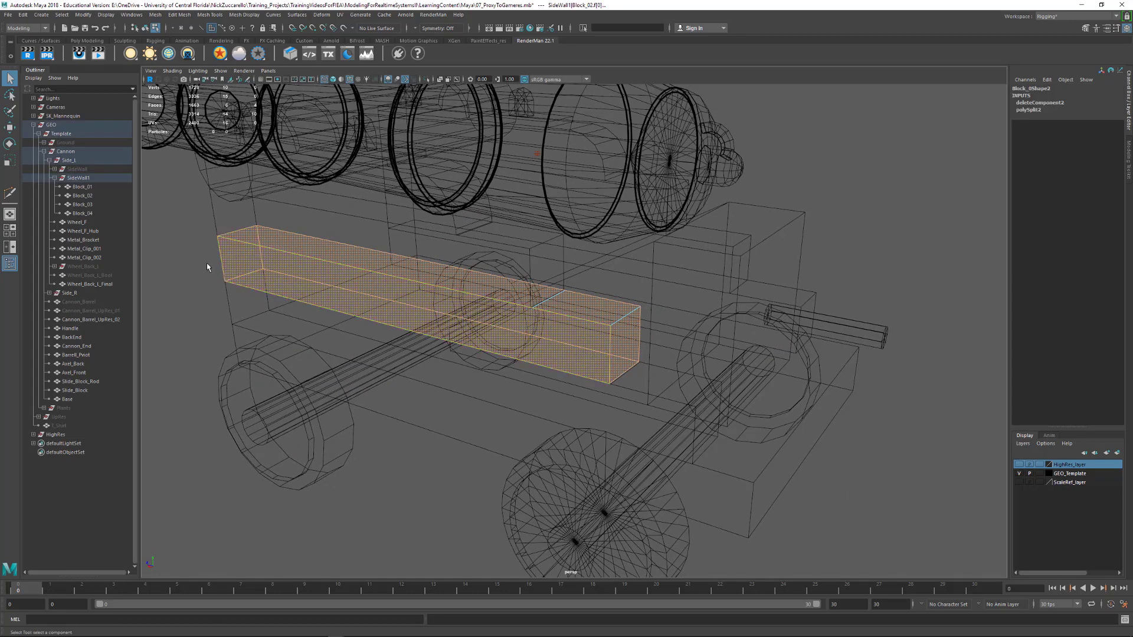
drag(287, 307, 286, 307)
click(344, 272)
key(Delete)
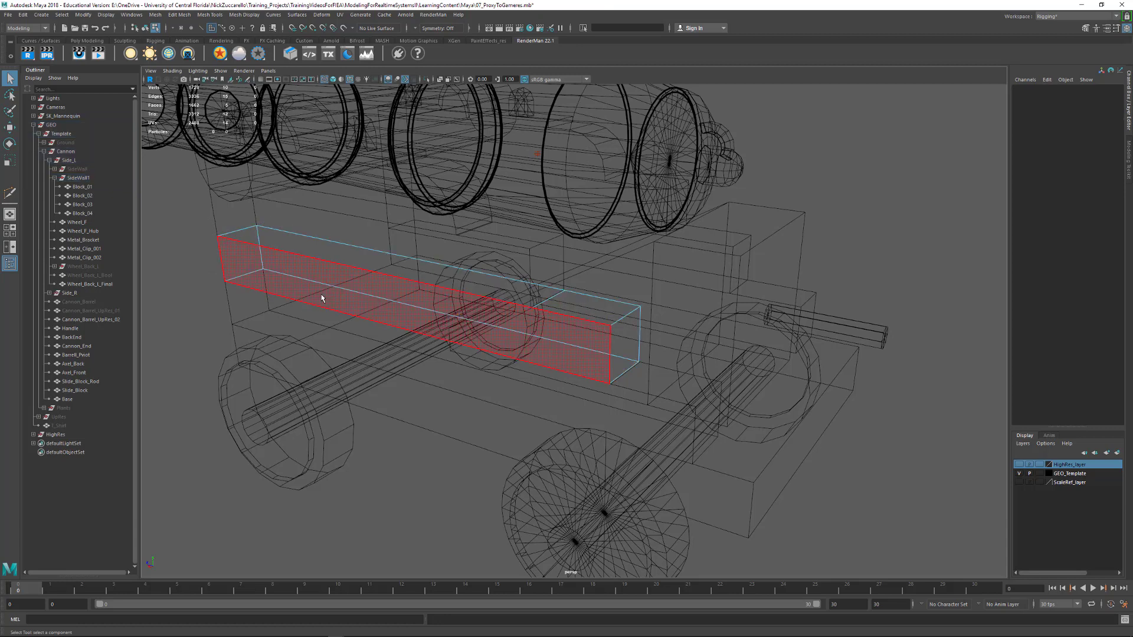
Delete the bottom face of Block_01, where it rests on the Base
click(229, 308)
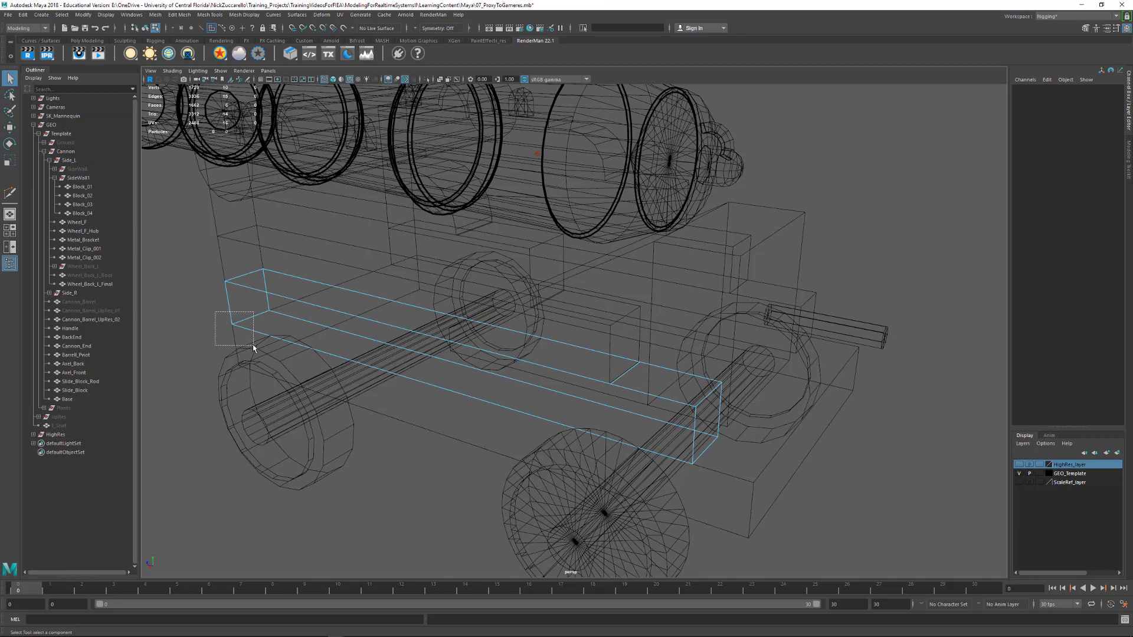
drag(254, 348, 253, 348)
ctrl+drag(256, 301, 293, 301)
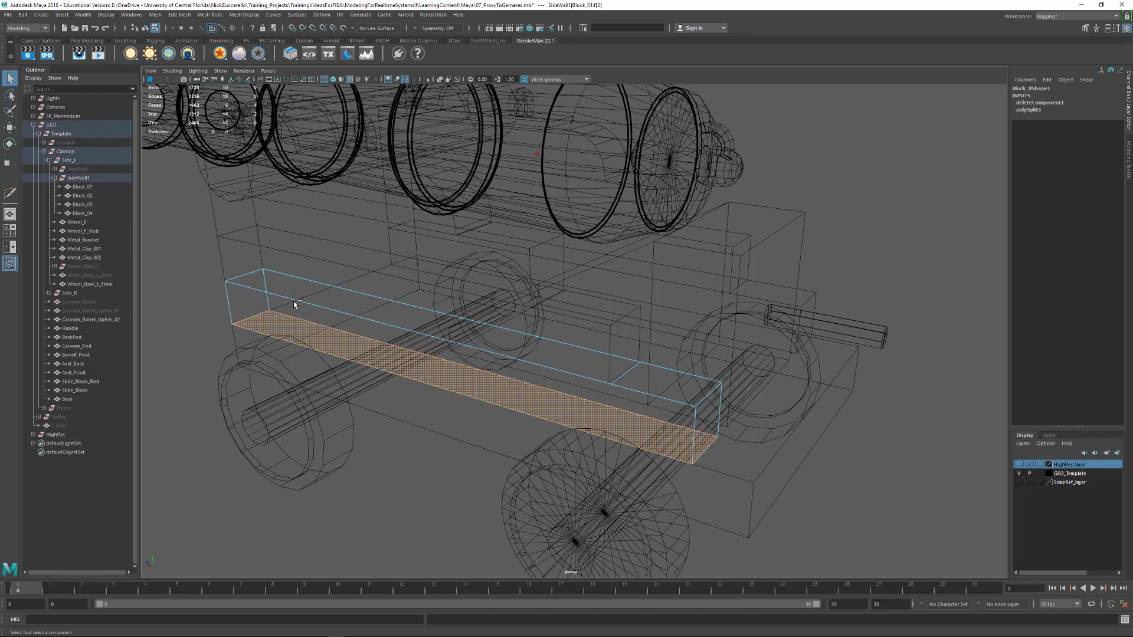
key(Delete)
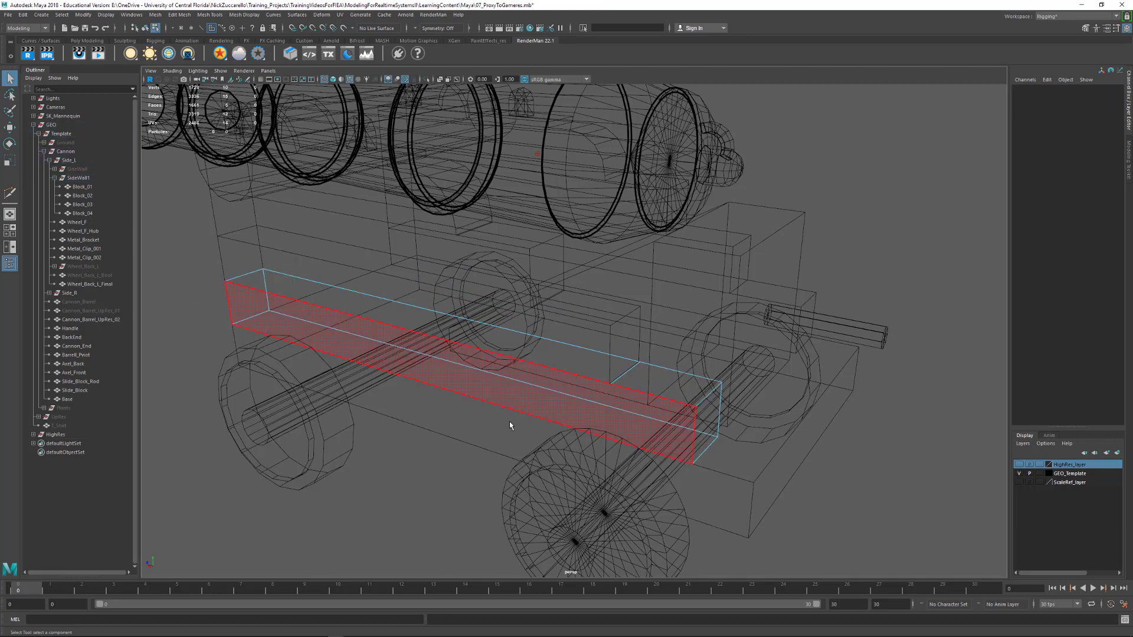
Return to object selection, select the Base and switch back to shaded display to work on the carriage's rear end
alt+drag(460, 414, 436, 418)
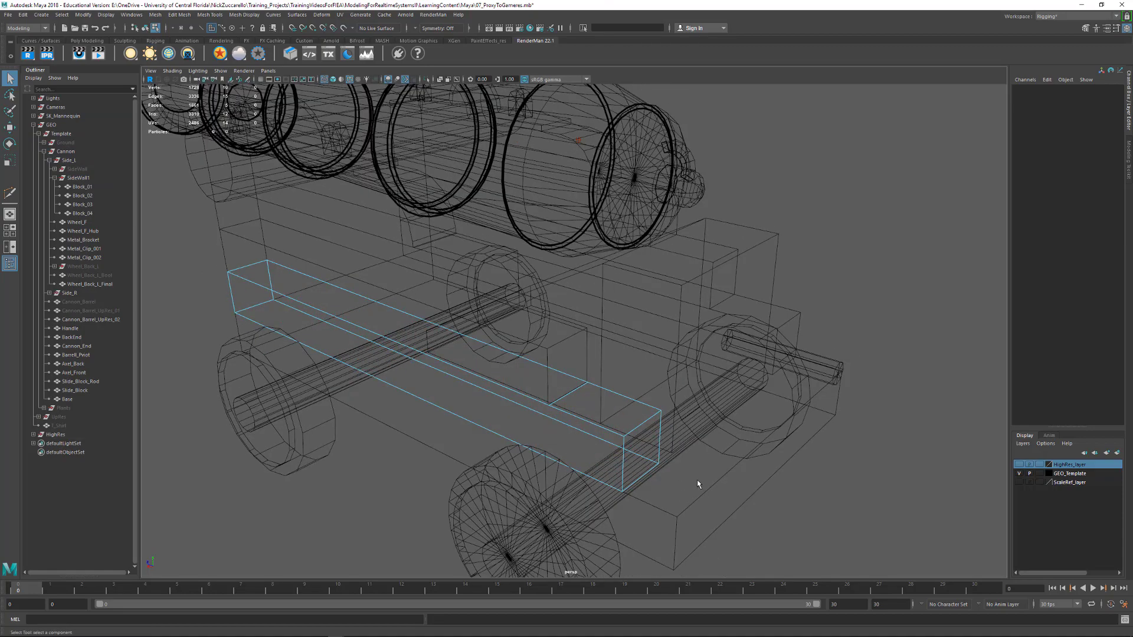
alt+drag(697, 483, 576, 483)
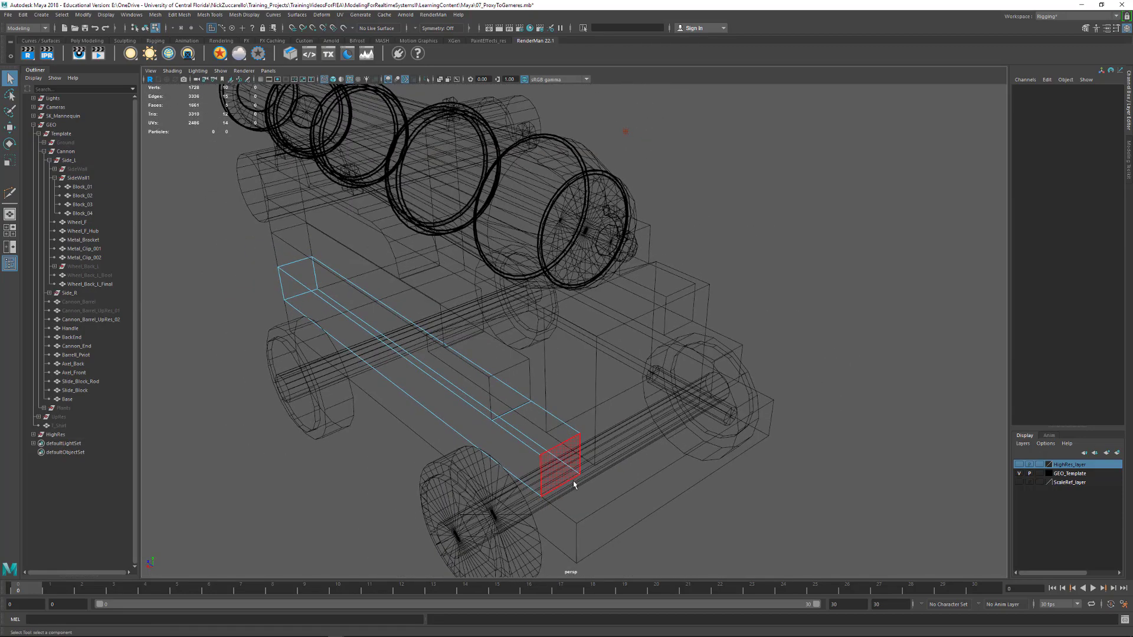
key(F8)
click(609, 504)
click(608, 504)
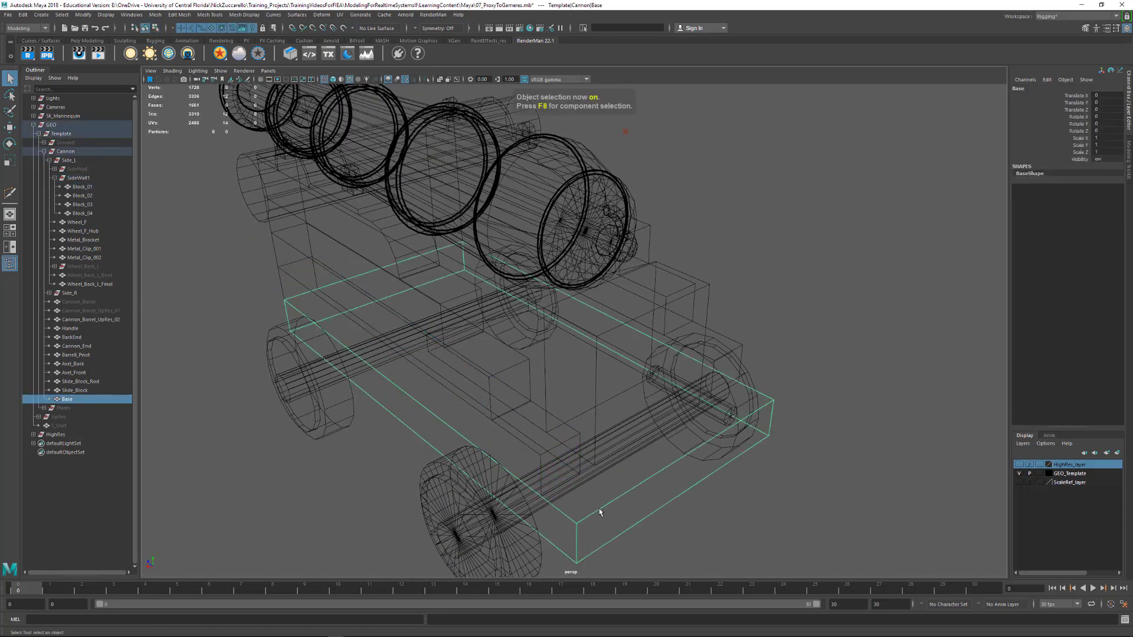
key(5)
mouse_move(598, 515)
alt+mouse_down()
mouse_move(629, 476)
mouse_move(487, 442)
mouse_move(637, 442)
mouse_move(451, 430)
mouse_move(462, 445)
mouse_move(424, 448)
alt+mouse_up()
scroll(630, 476, up, 5)
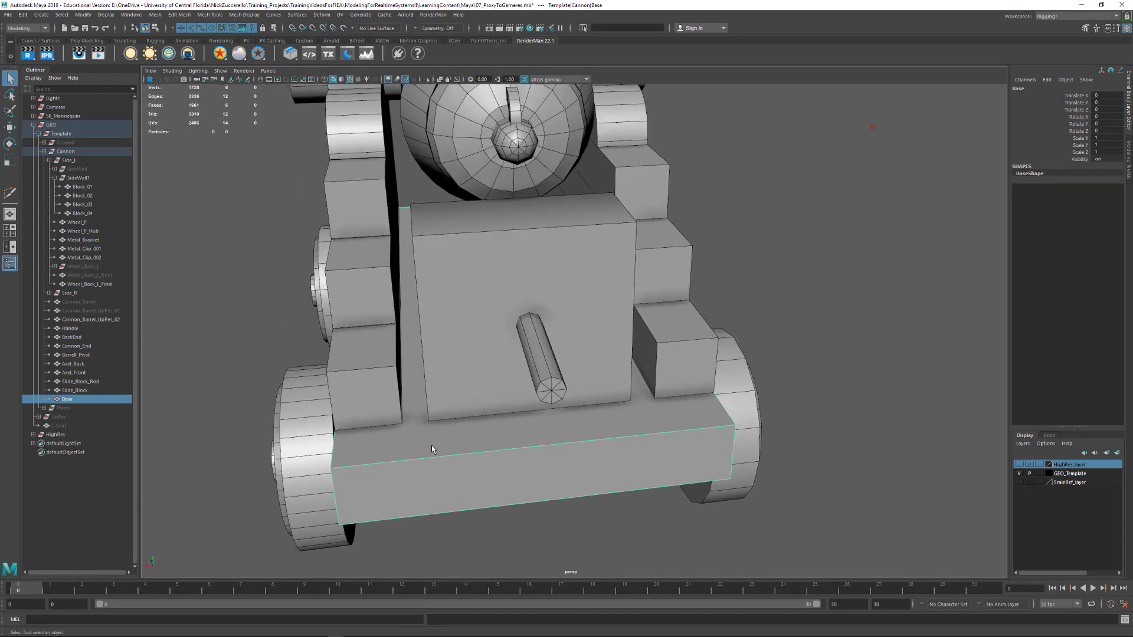
shift+right_drag(431, 448, 384, 428)
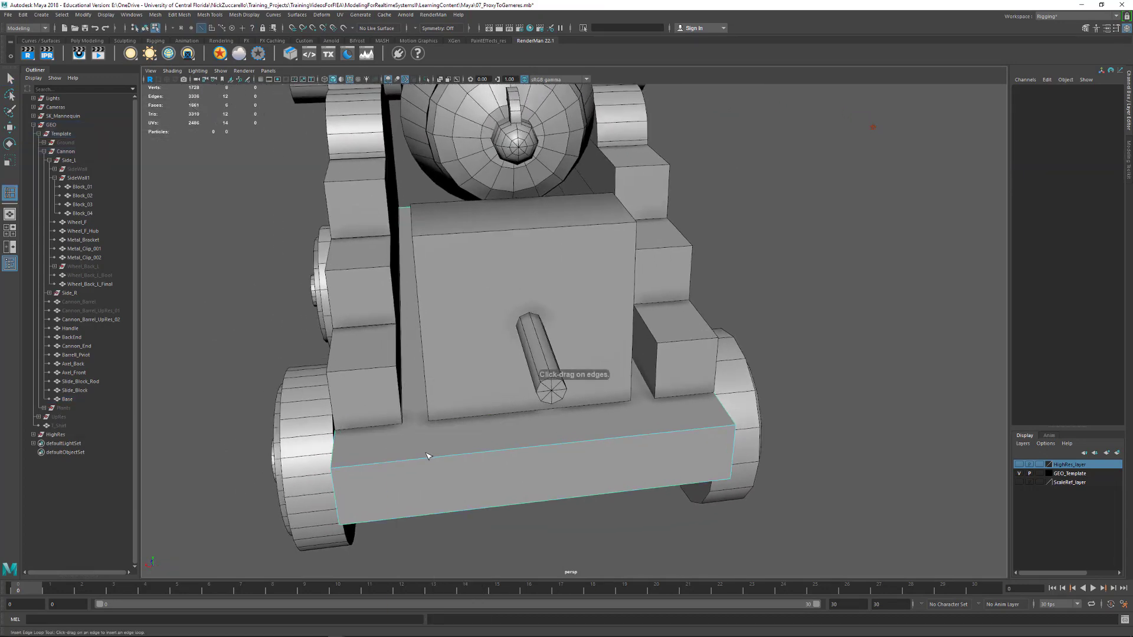
drag(428, 455, 395, 468)
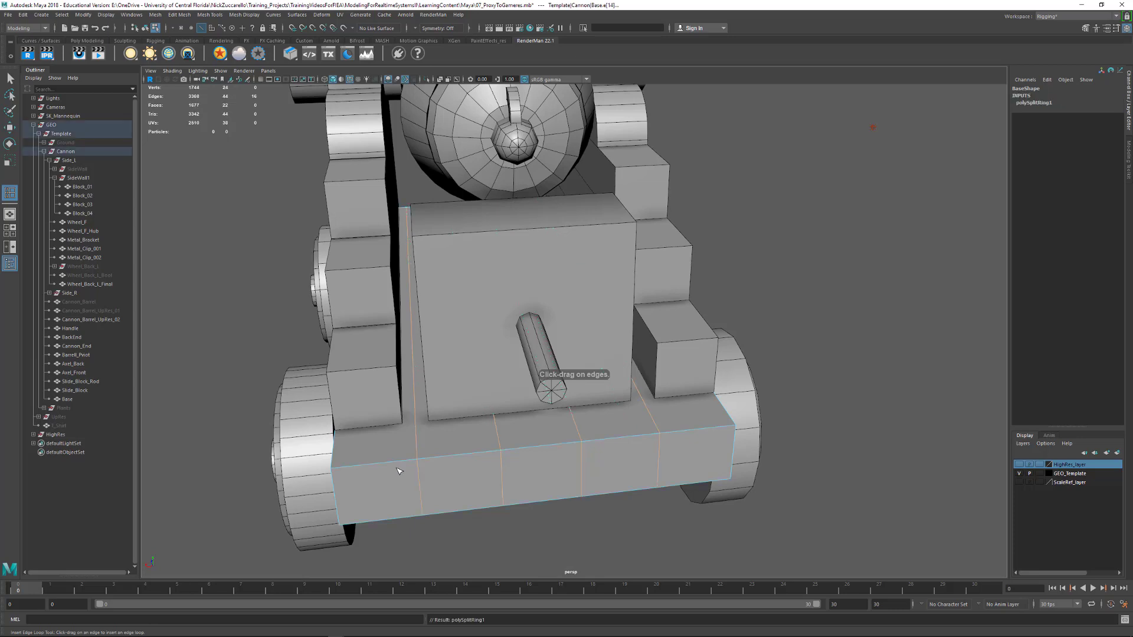
key(ctrl+z)
key(q)
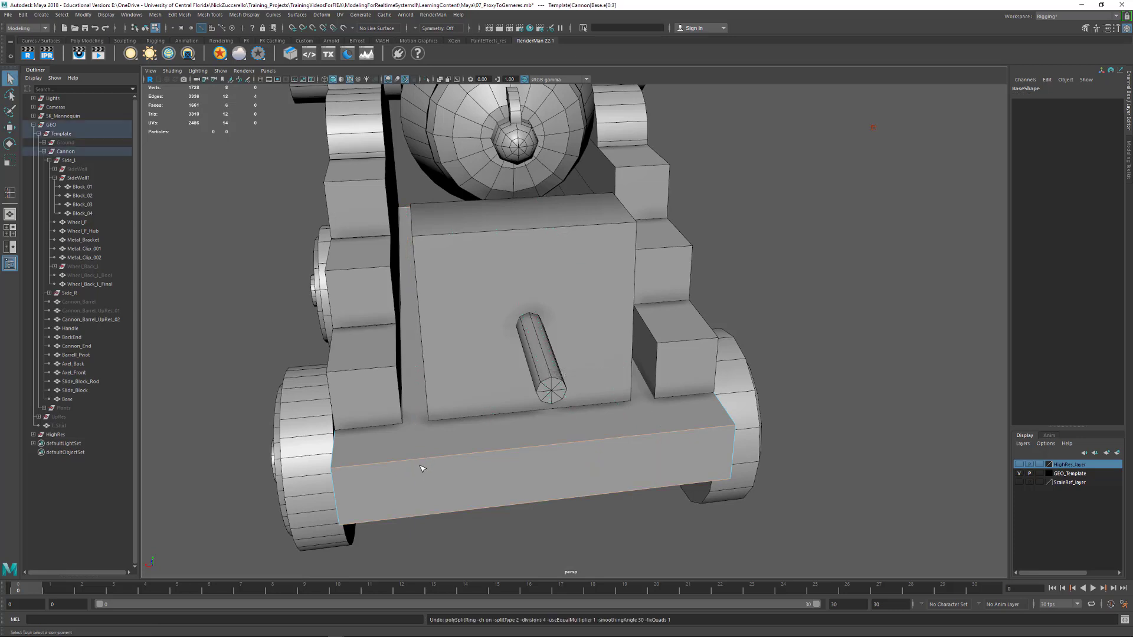
click(421, 464)
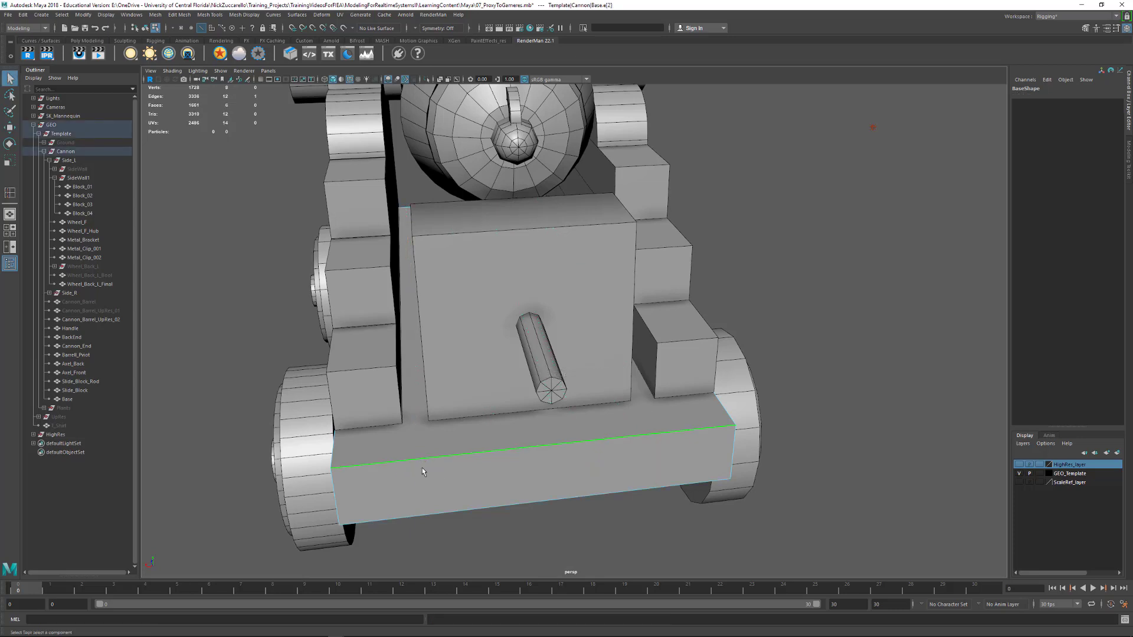
key(F8)
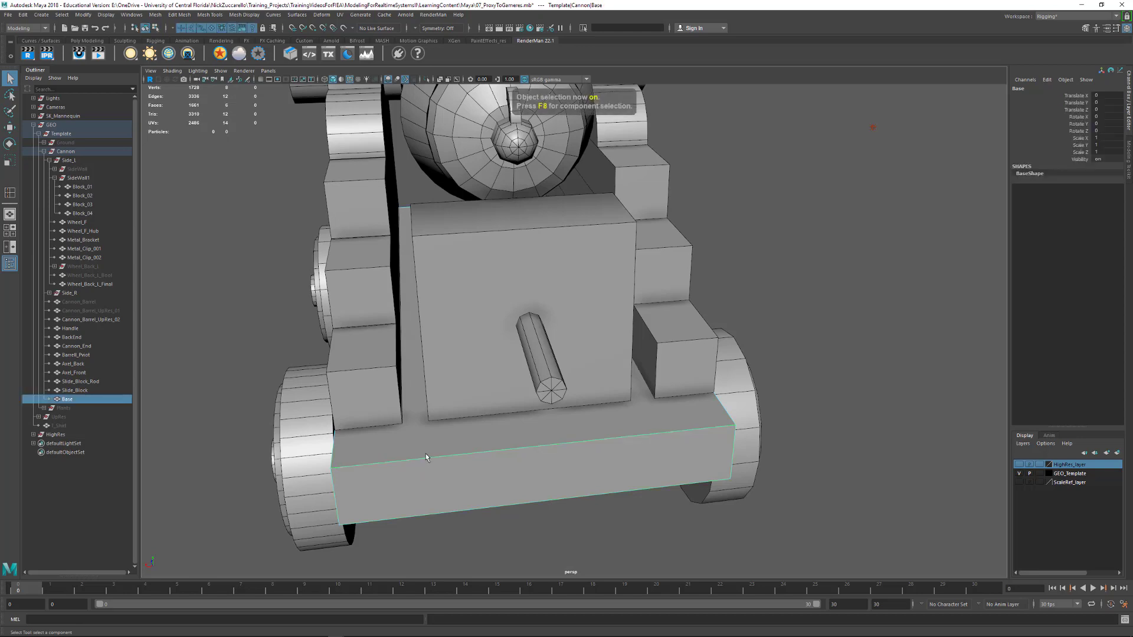
Use Multi-Cut to split the Base's top face lengthwise along the inner side of the left side wall, from rear edge to front edge
shift+right_drag(426, 455, 384, 415)
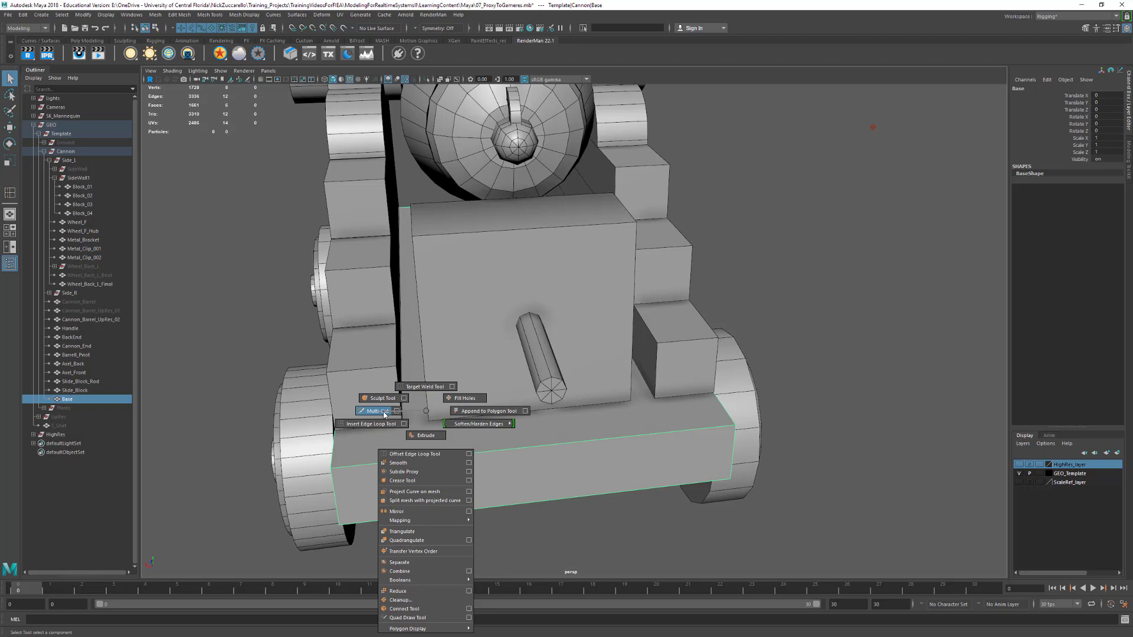
shift+right_drag(384, 415, 384, 415)
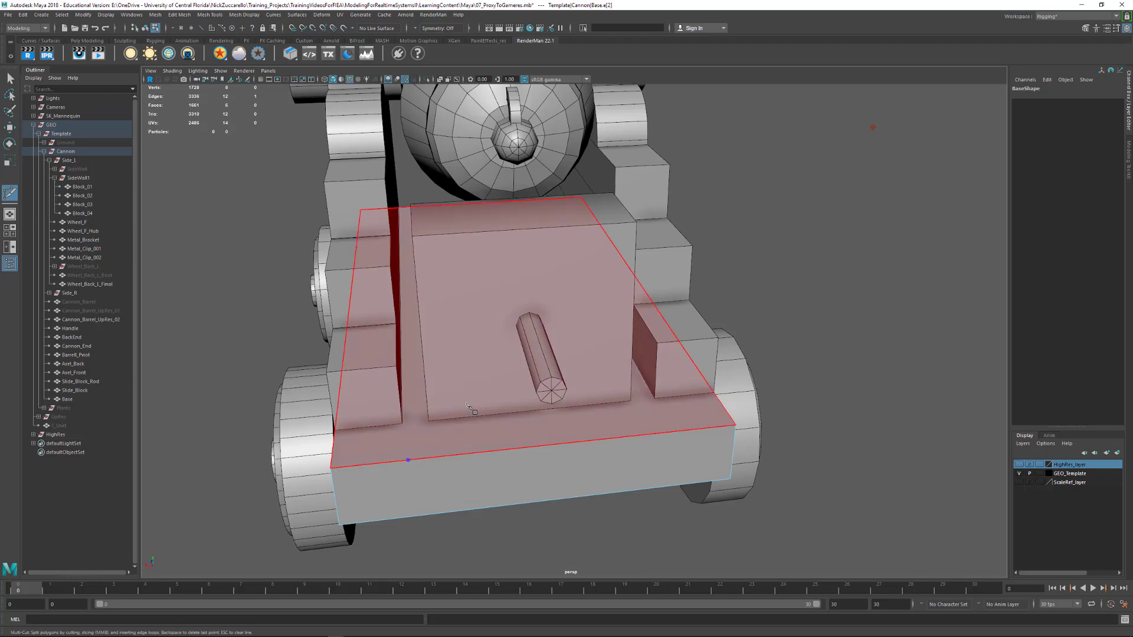
alt+drag(412, 461, 637, 402)
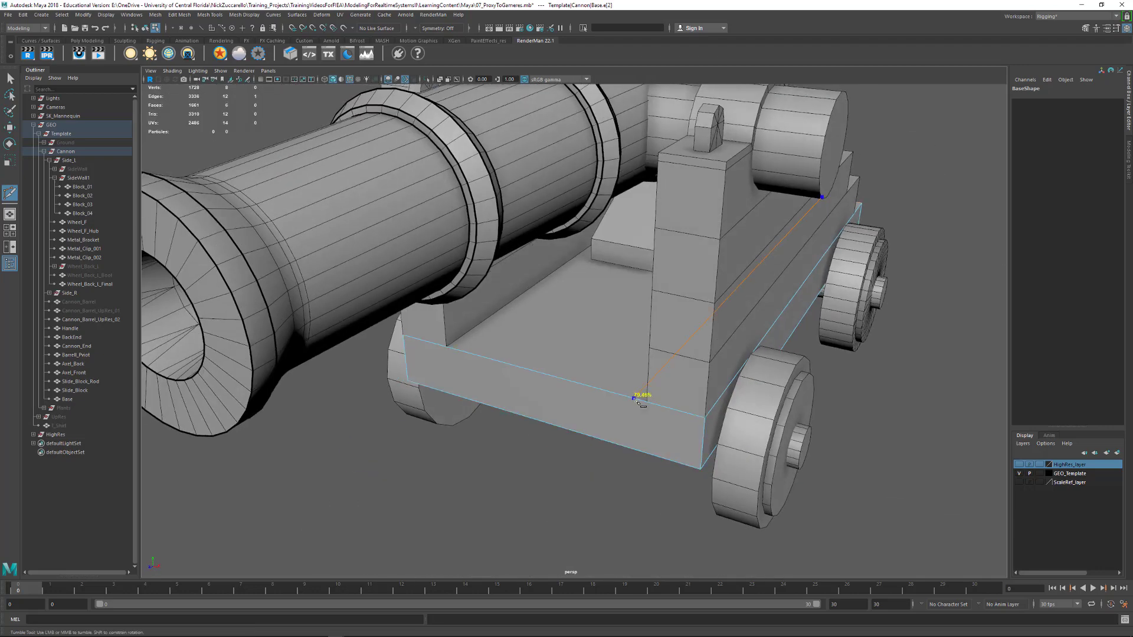
alt+drag(615, 468, 458, 458)
right_click(630, 462)
Cut the Base's top strip crosswise along the rear foot of Block_01, from the outer edge to the lengthwise cut
alt+middle_drag(458, 457, 489, 379)
alt+drag(494, 384, 491, 413)
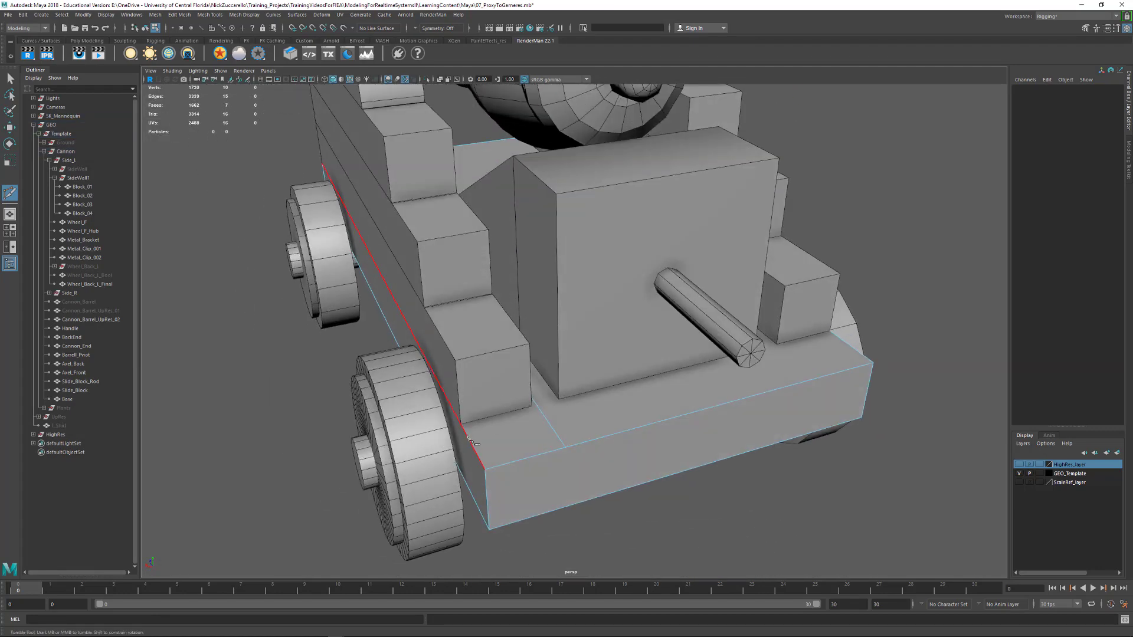
click(542, 413)
right_click(540, 413)
key(q)
Delete the top face of the Base that is covered by the left side wall
alt+drag(578, 449, 436, 385)
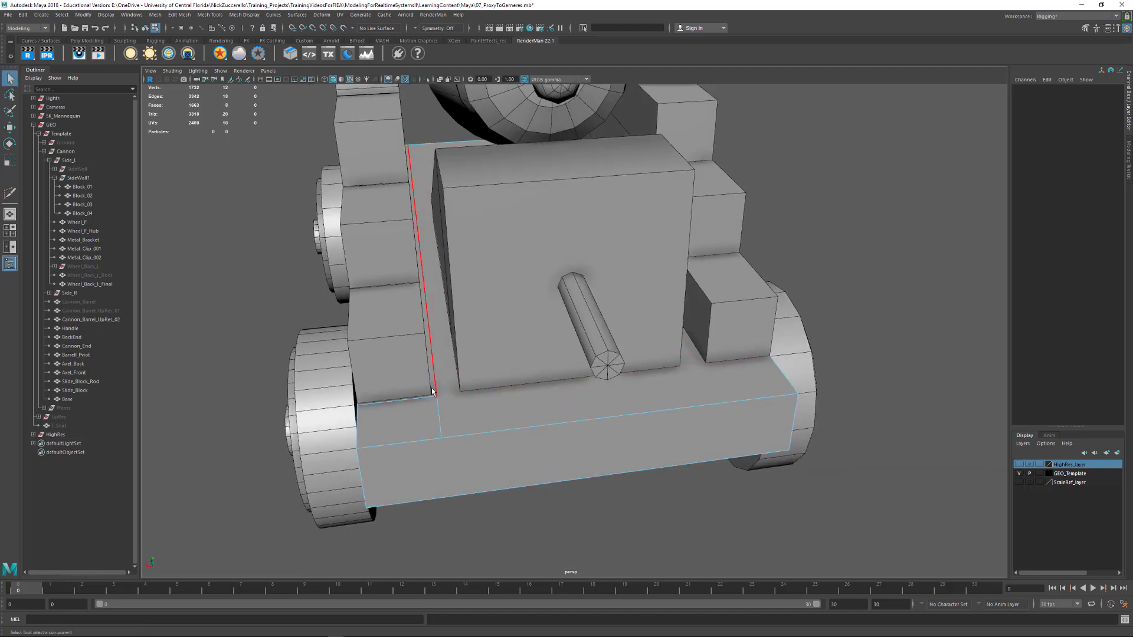
click(431, 391)
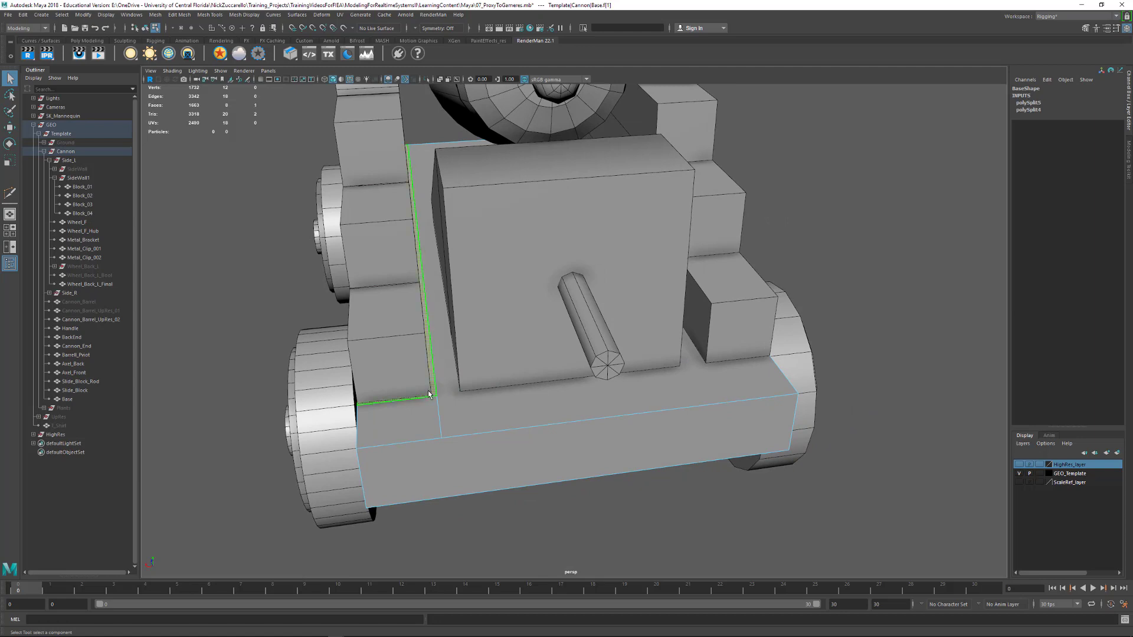
key(Delete)
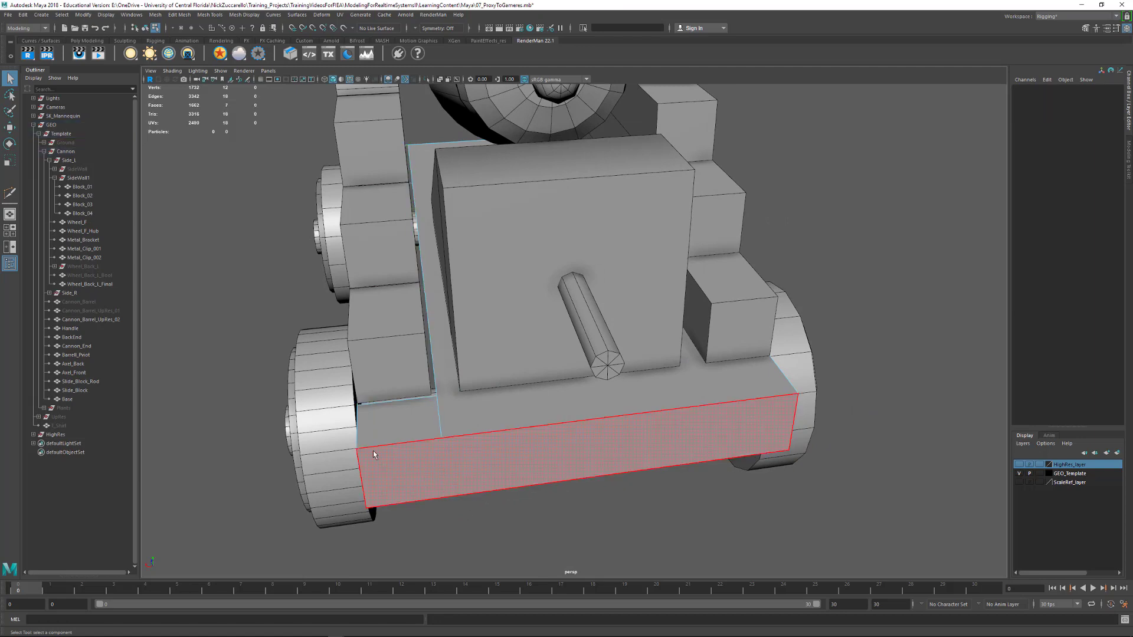
Snap the Base's outer and inner cut vertices behind Block_01 to that block's lower rear corners, closing the gap
alt+right_drag(373, 451, 399, 470)
alt+drag(399, 470, 424, 467)
alt+middle_drag(424, 466, 458, 455)
alt+right_drag(458, 455, 458, 483)
alt+drag(422, 482, 459, 482)
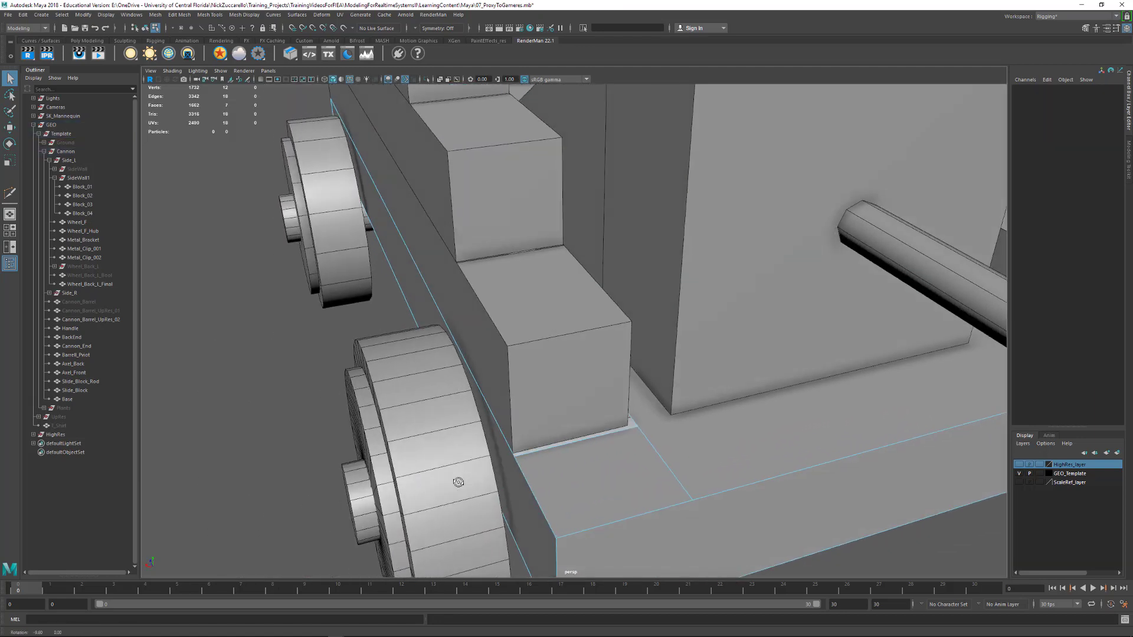
key(F9)
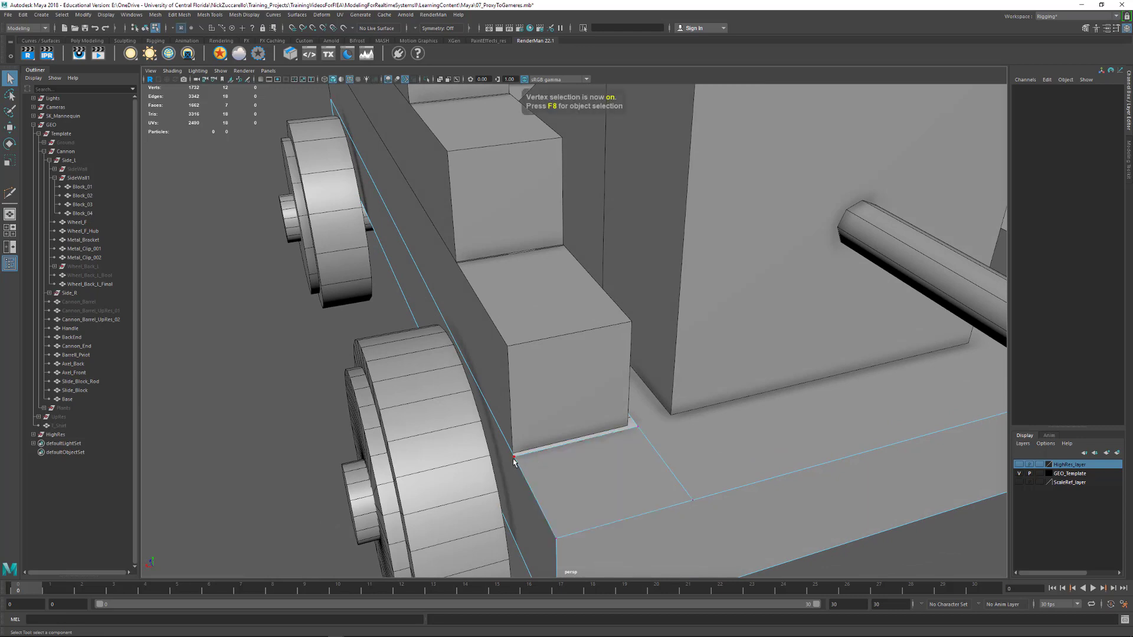
click(514, 457)
key(w)
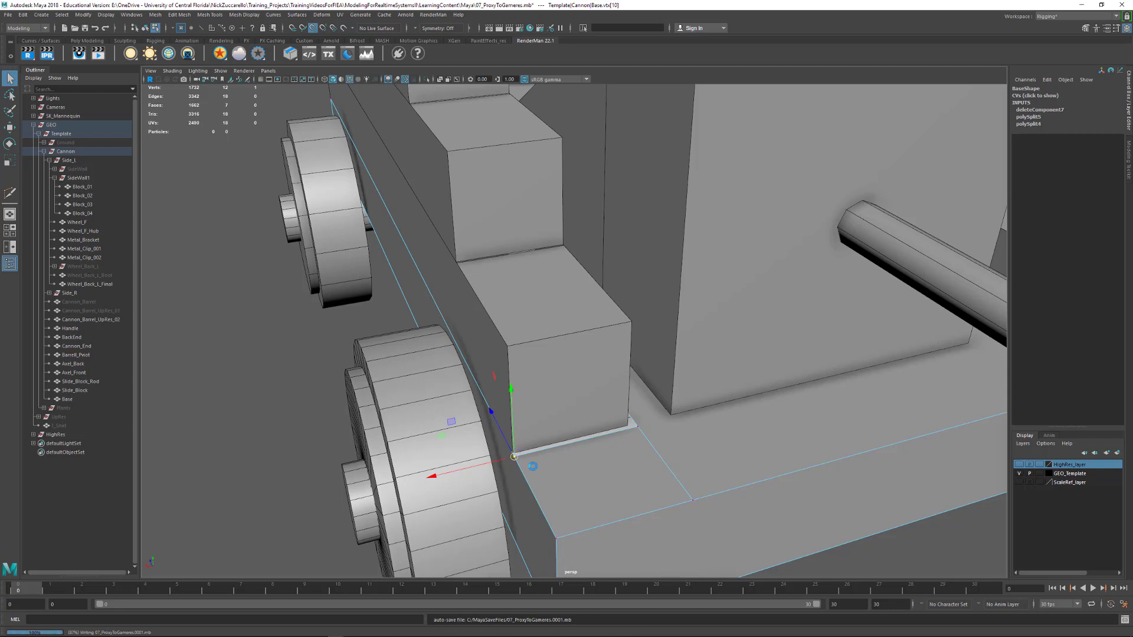
drag(533, 467, 515, 456)
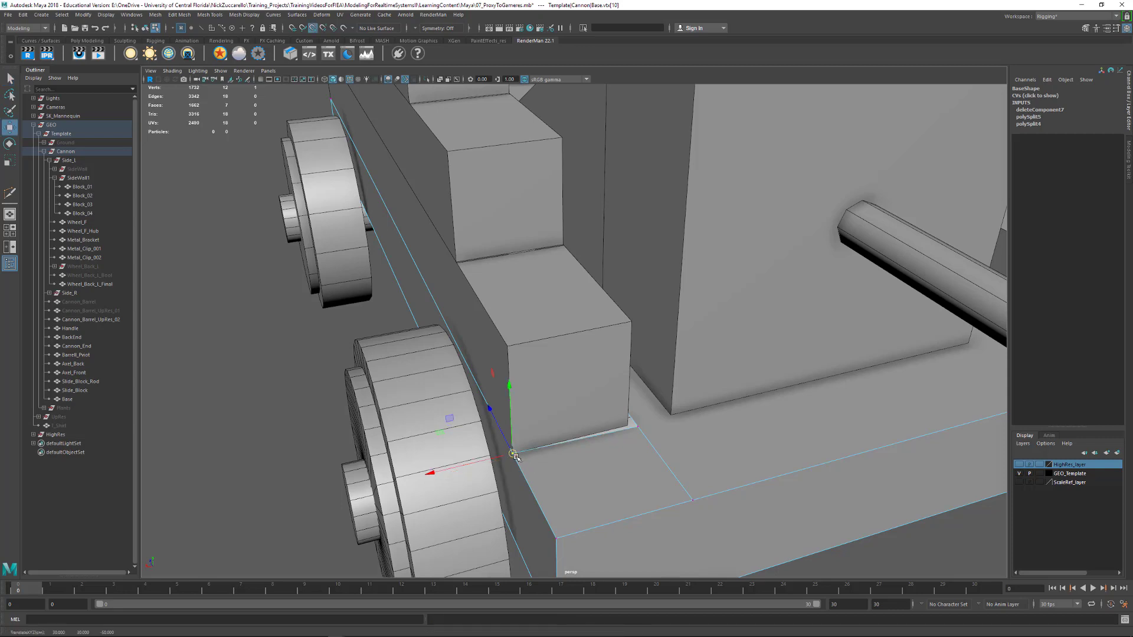
click(628, 426)
Align the rear and front end vertices of the Base's lengthwise cut with the inner side of the side wall
click(692, 503)
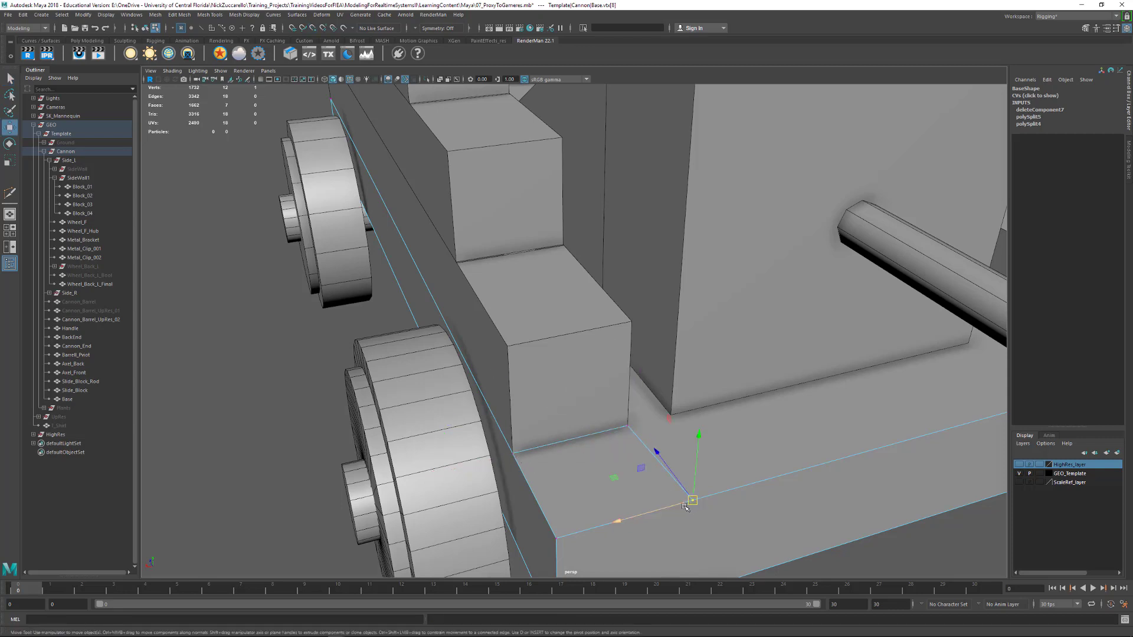
drag(680, 507, 619, 390)
click(630, 390)
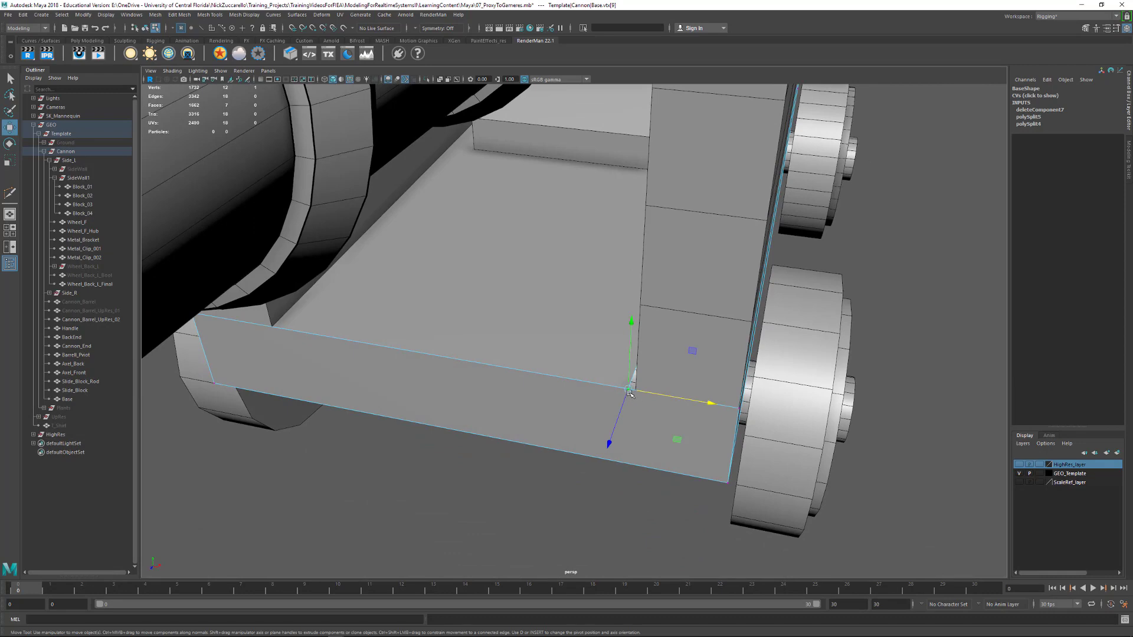
alt+drag(666, 409, 639, 405)
alt+middle_drag(638, 404, 596, 520)
Snap the inner and outer front vertices of Block_01's exposed step to the lower rear corners of Block_02
alt+right_drag(697, 448, 647, 380)
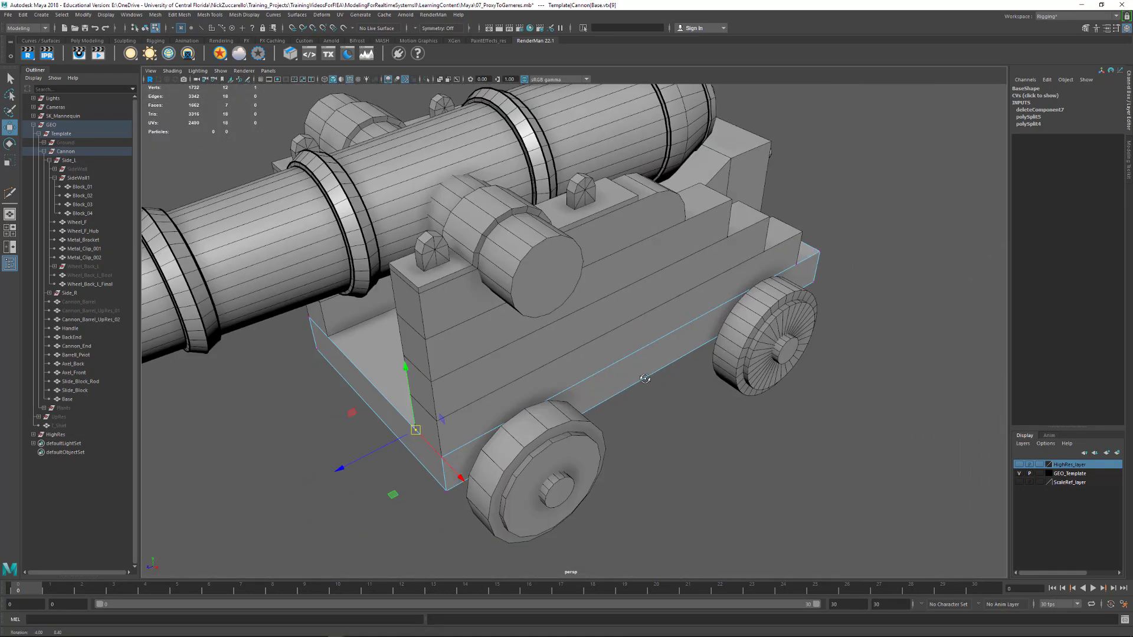
alt+drag(647, 379, 537, 390)
alt+right_drag(537, 389, 552, 379)
scroll(551, 380, up, 5)
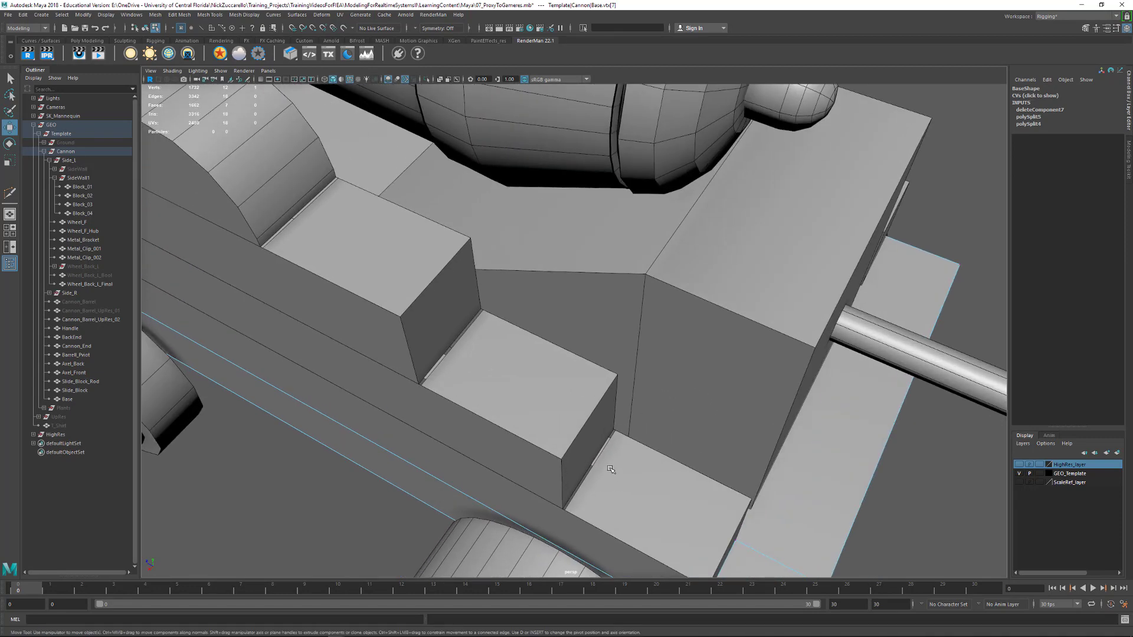
alt+middle_drag(610, 469, 554, 363)
right_drag(638, 412, 599, 412)
alt+drag(662, 440, 602, 394)
alt+right_drag(602, 395, 607, 341)
drag(615, 243, 659, 354)
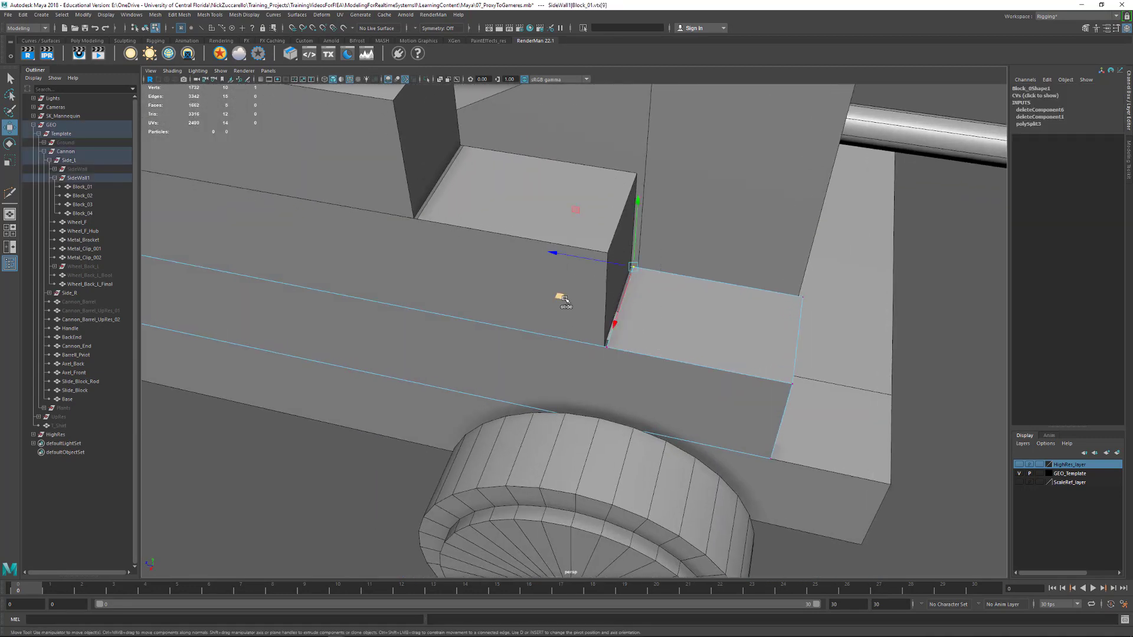
drag(634, 269, 630, 271)
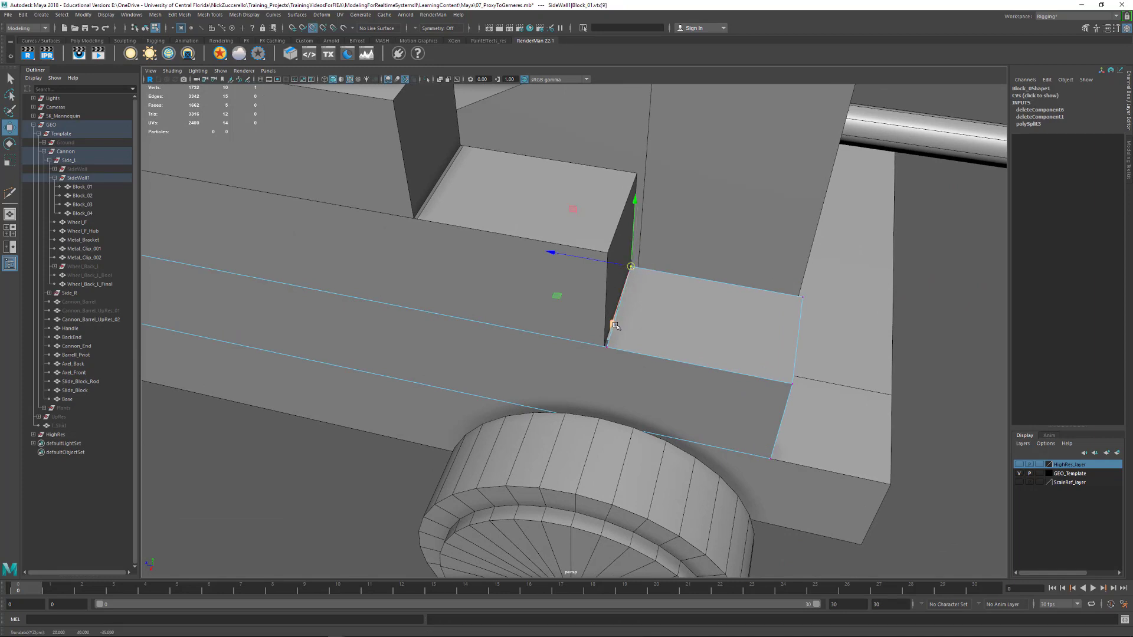
click(608, 348)
key(v)
drag(607, 347, 610, 331)
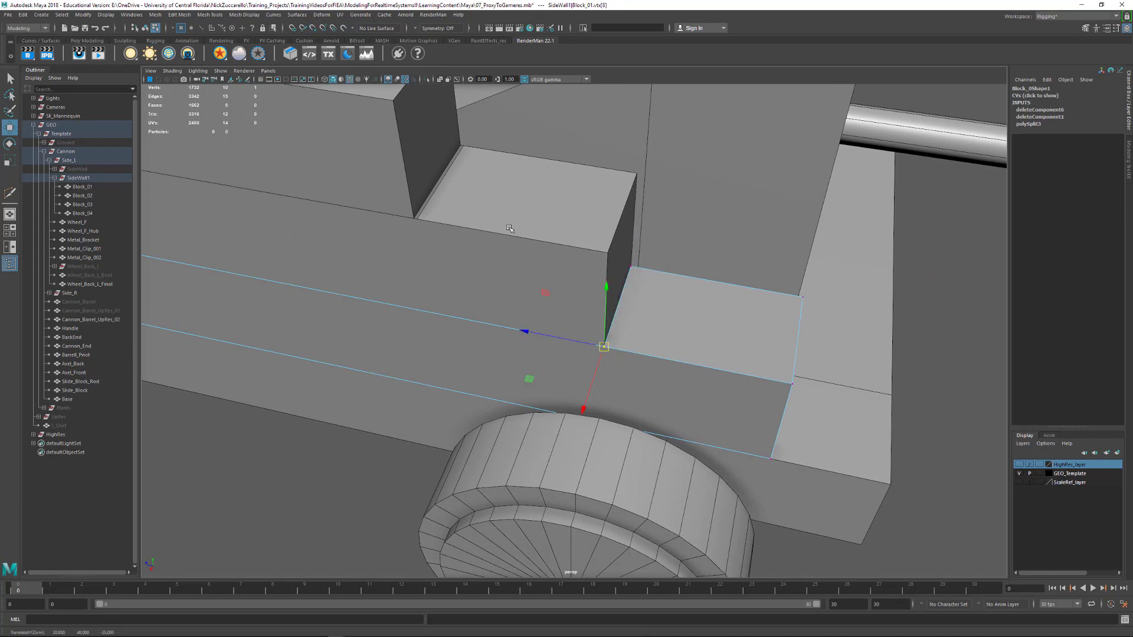
Snap the outer and inner front vertices of Block_02's exposed step to the lower rear corners of Block_03
alt+middle_drag(510, 228, 551, 275)
right_drag(713, 238, 679, 240)
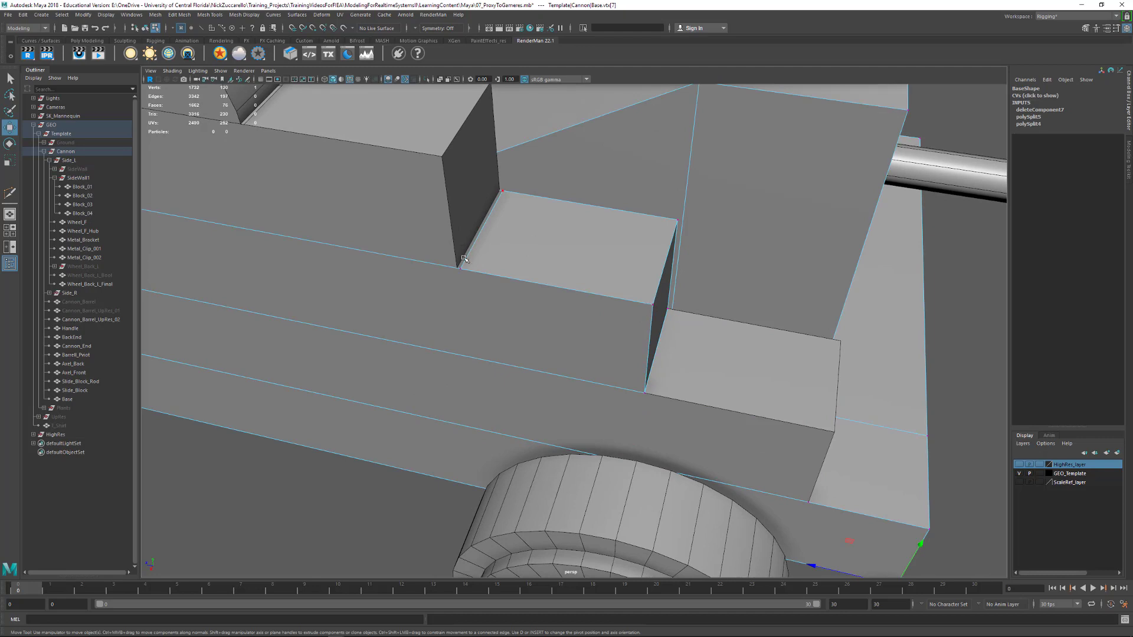
drag(471, 279, 457, 268)
click(502, 190)
key(v)
drag(502, 191, 500, 191)
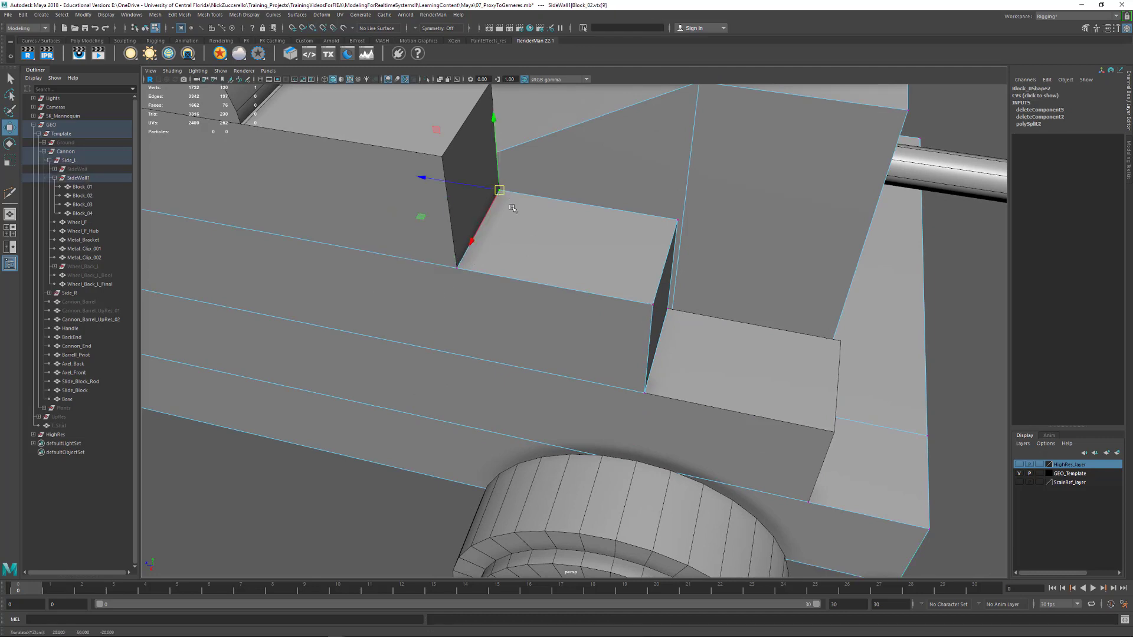
Snap the outer and inner front vertices of Block_03's exposed step to the lower rear corners of Block_04
alt+middle_drag(512, 207, 581, 256)
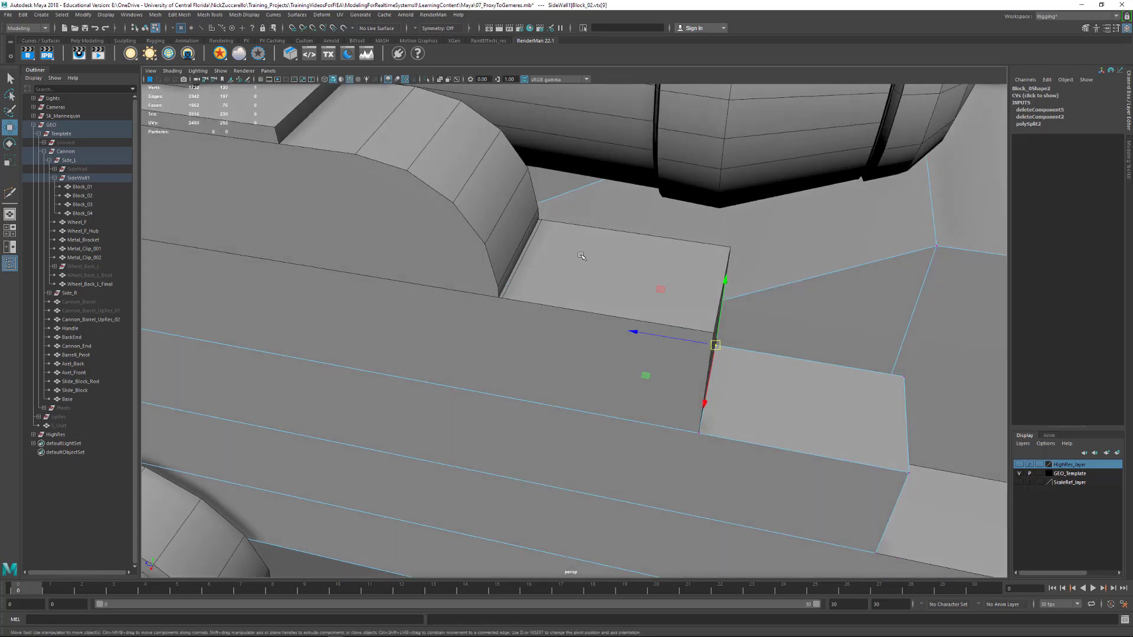
click(625, 256)
drag(732, 256, 732, 257)
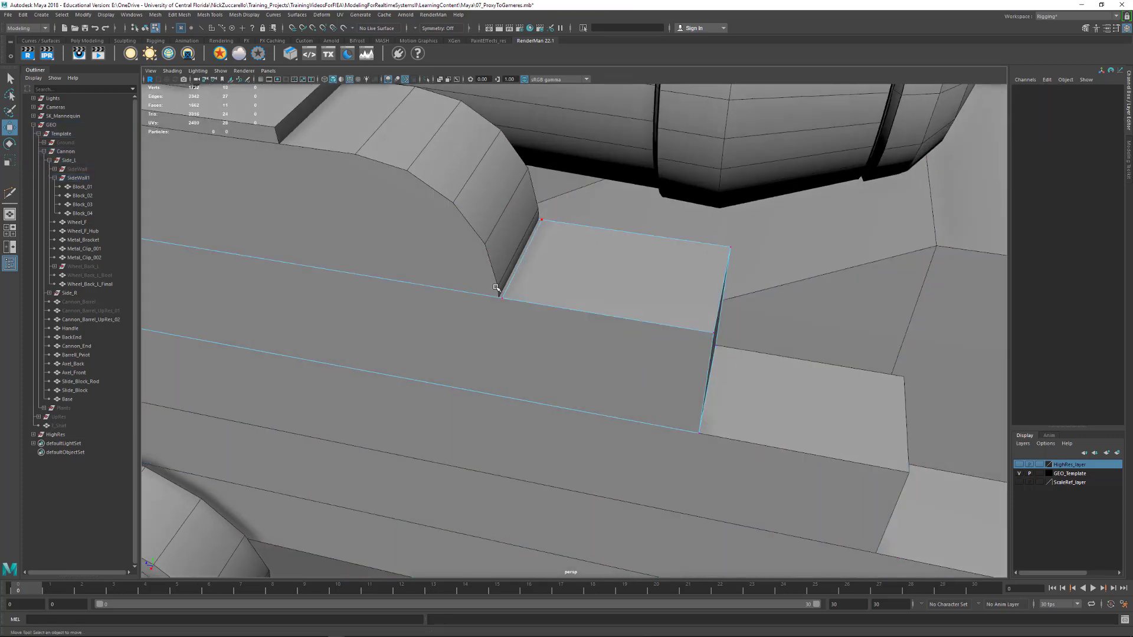
drag(496, 288, 506, 303)
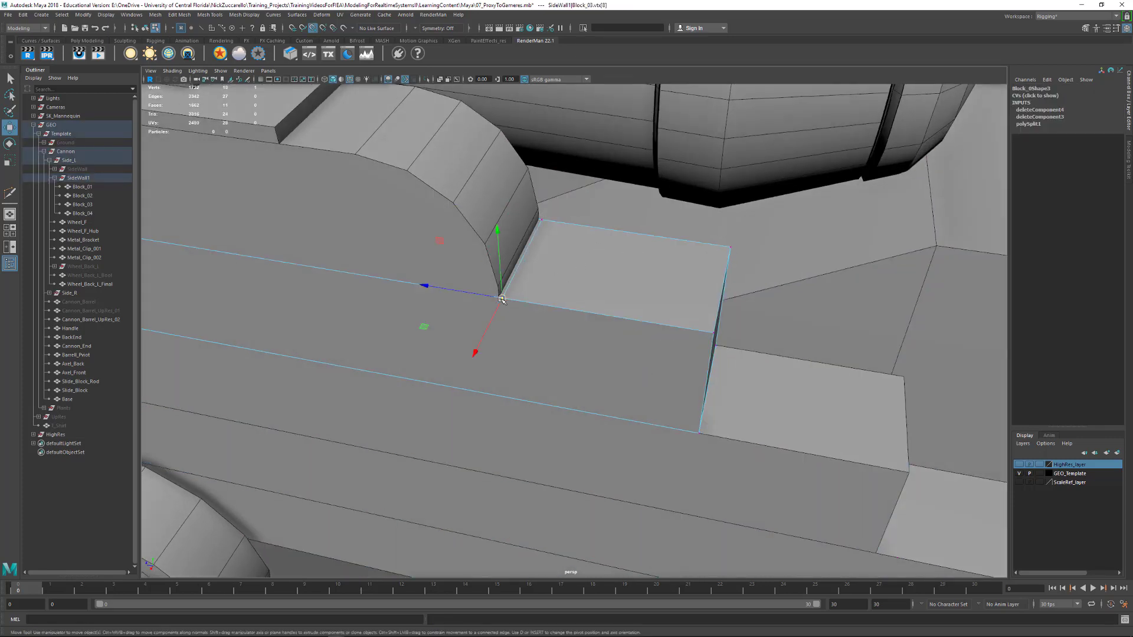
click(537, 217)
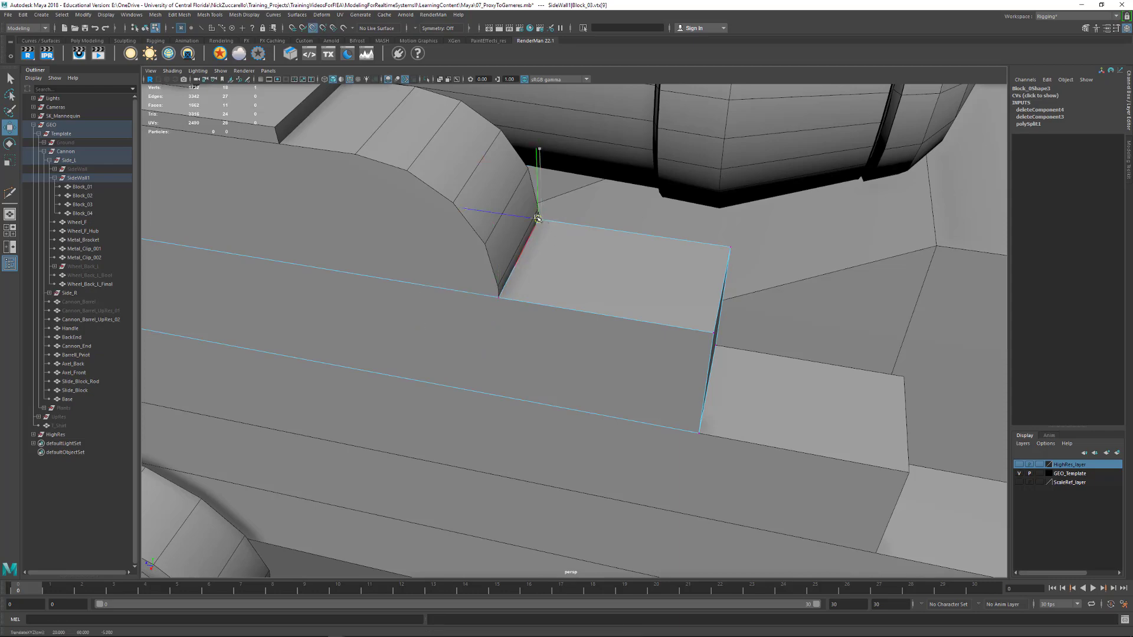
Delete the hidden bottom face of Block_04, using wireframe display to reach it
key(F8)
click(445, 234)
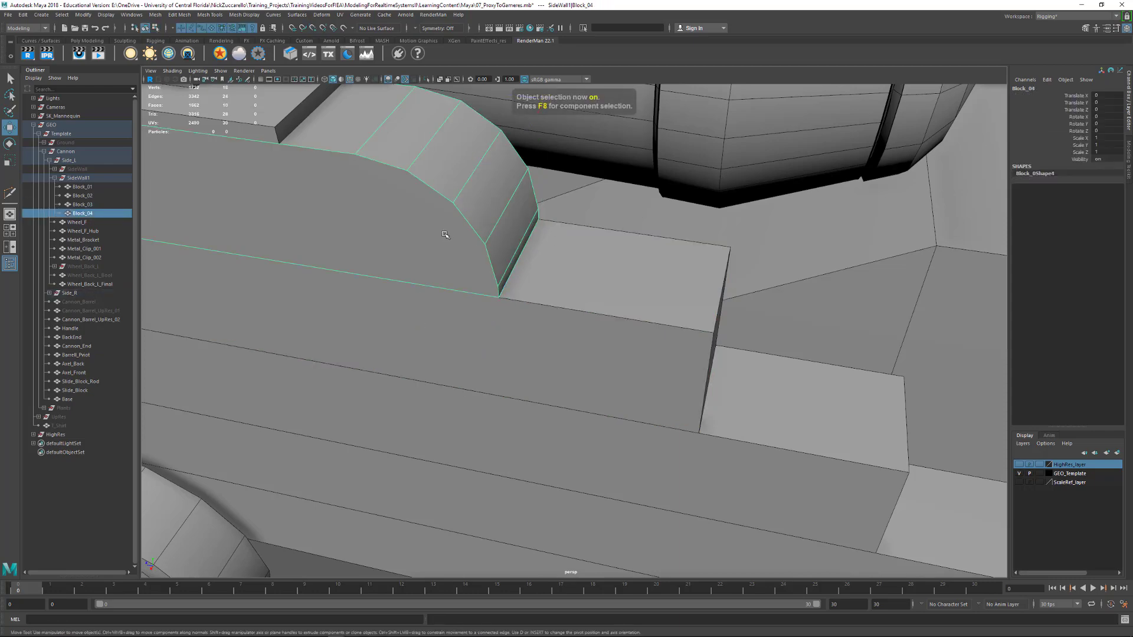
alt+drag(445, 234, 653, 305)
key(F11)
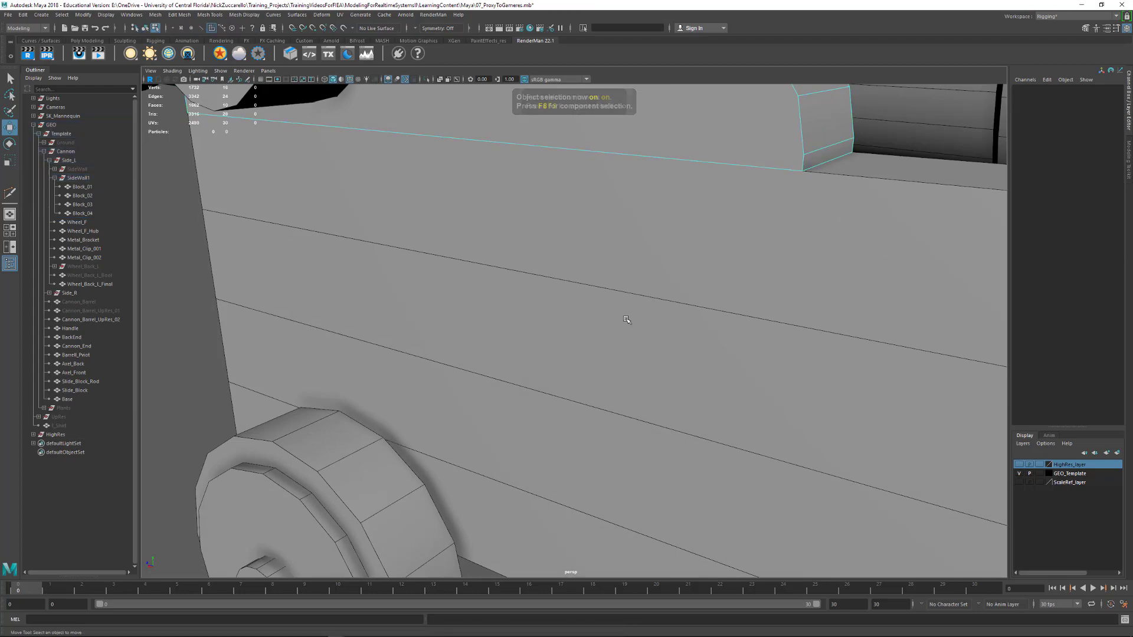
alt+drag(661, 266, 621, 318)
key(4)
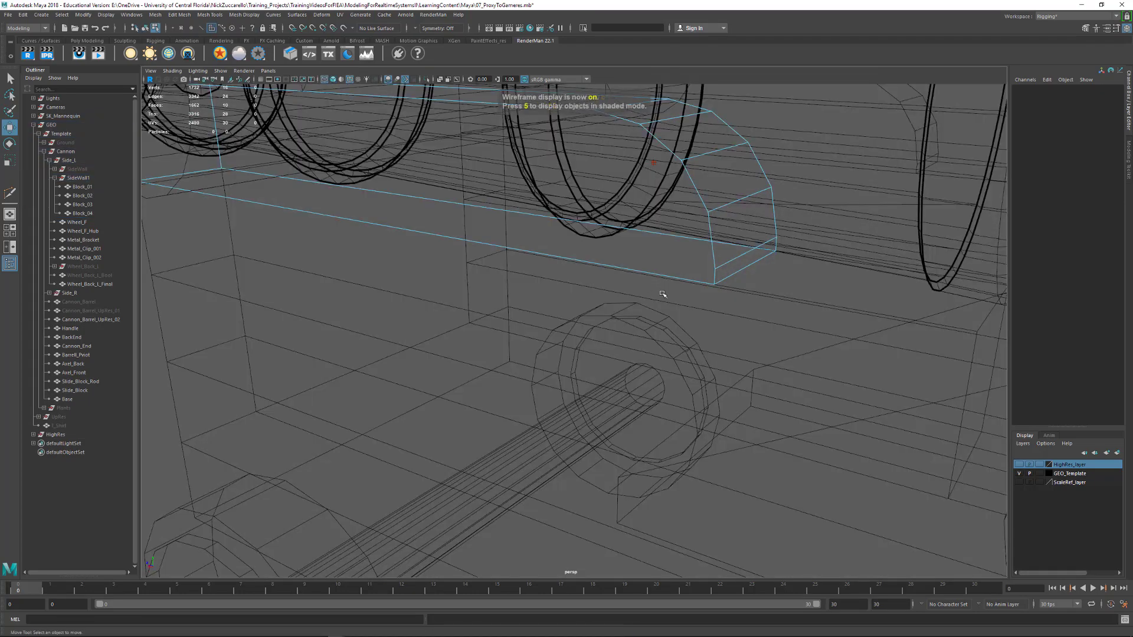
click(673, 316)
mouse_move(844, 303)
alt+mouse_down()
mouse_move(818, 303)
mouse_move(841, 283)
alt+mouse_up()
ctrl+click(805, 327)
ctrl+drag(816, 175, 749, 192)
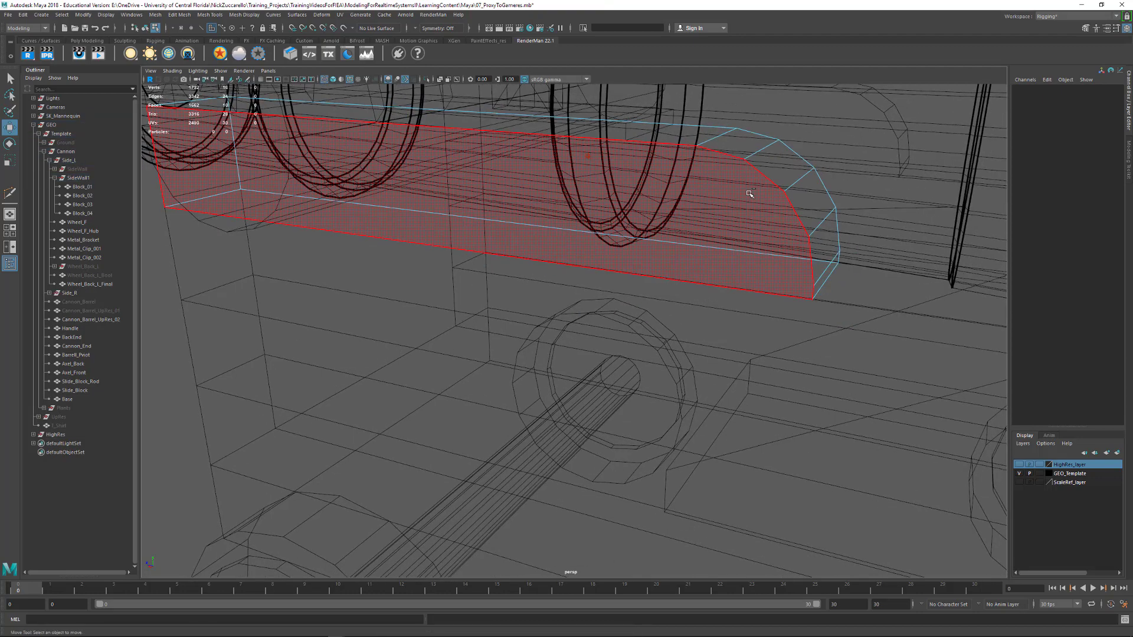
alt+drag(596, 269, 541, 293)
key(ctrl+z)
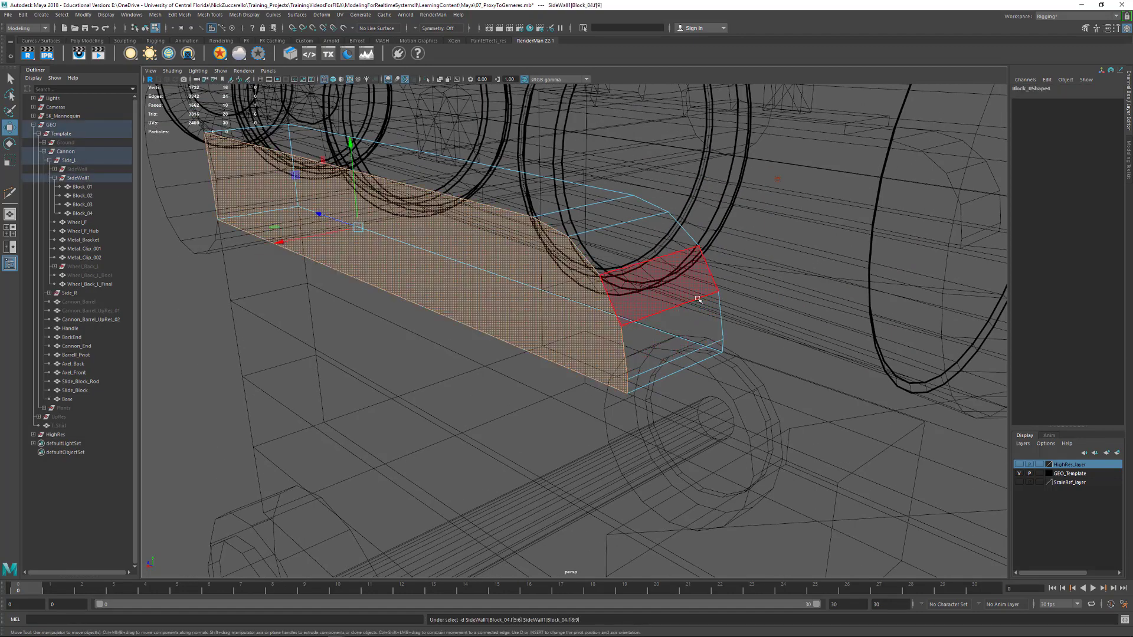
click(684, 393)
alt+drag(684, 393, 677, 384)
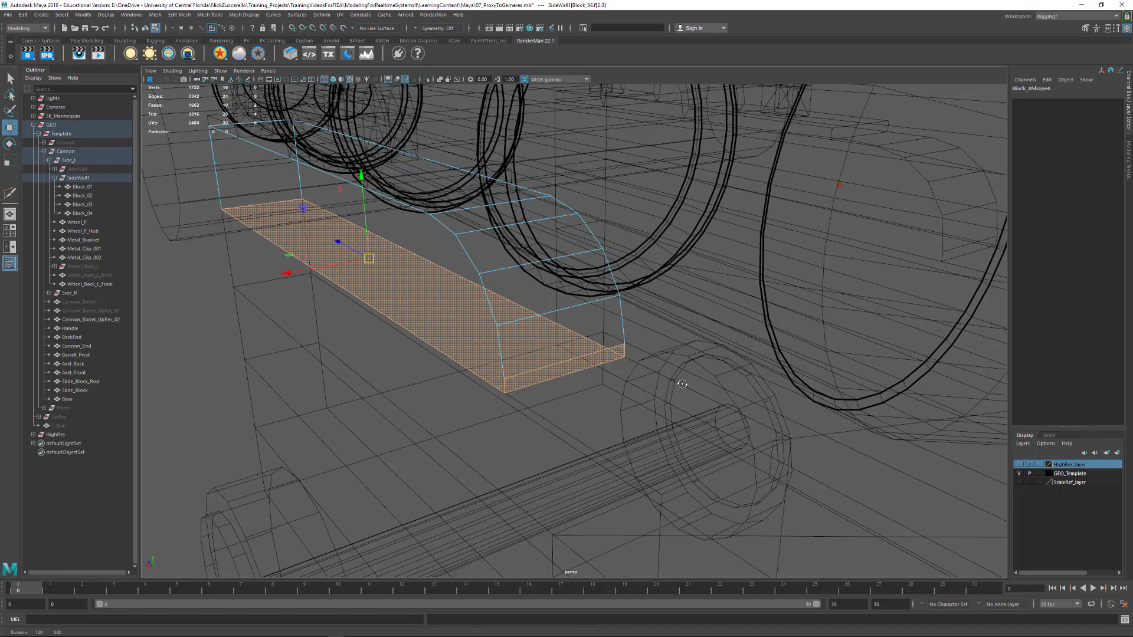
alt+drag(638, 348, 557, 352)
key(Delete)
key(F8)
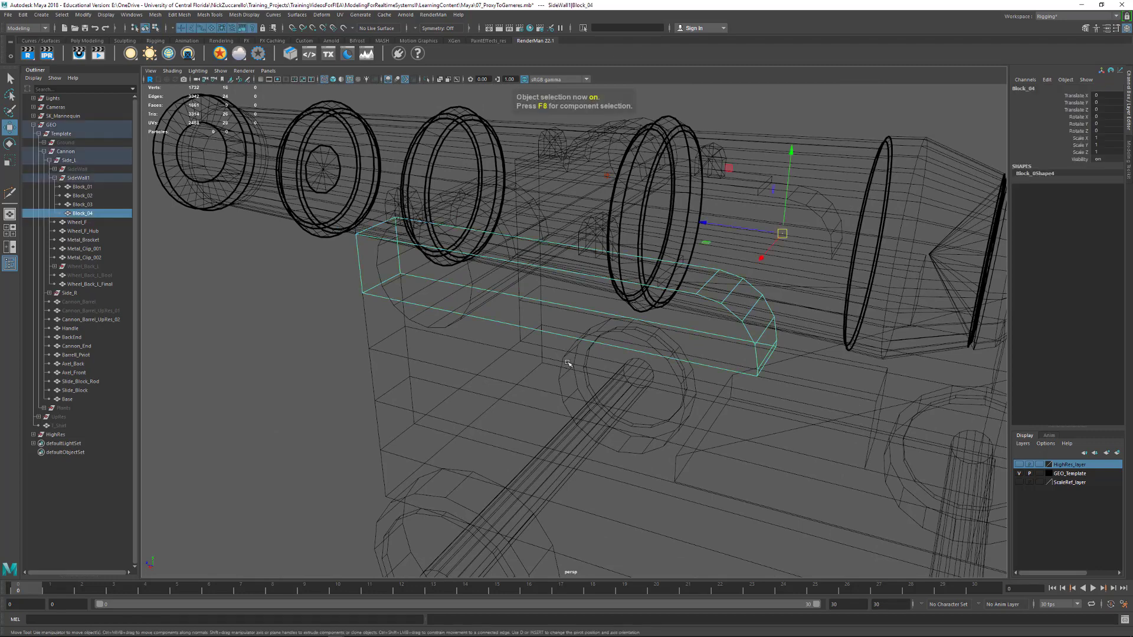
Combine Block_01 through Block_04 and the Base into one mesh in shaded display and delete its construction history
key(5)
alt+right_drag(795, 366, 407, 328)
alt+drag(407, 327, 521, 313)
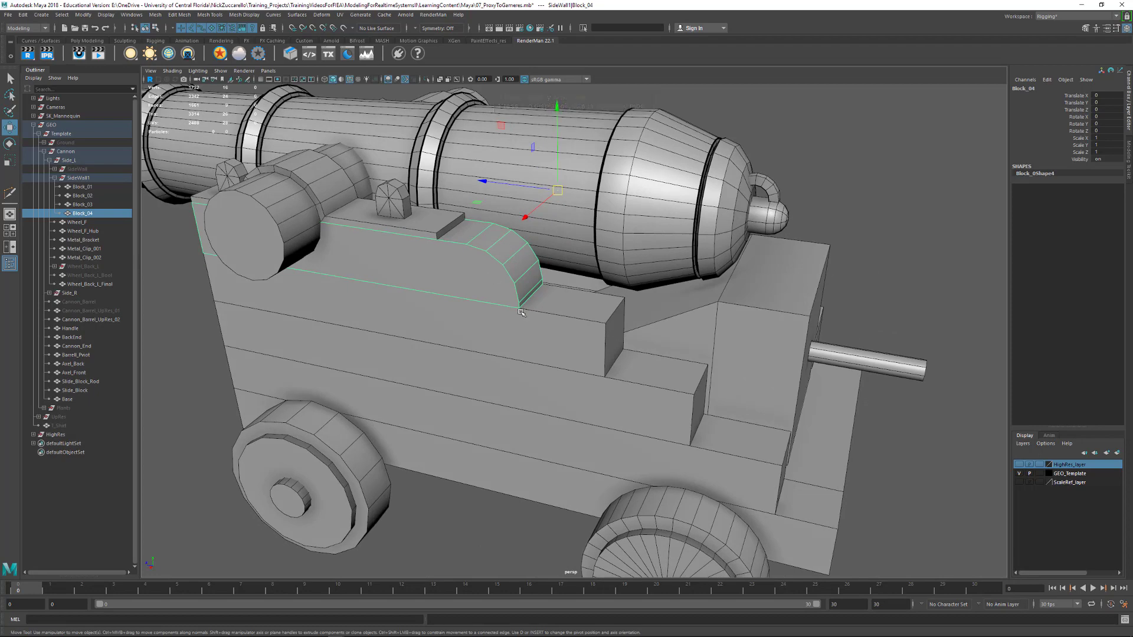
shift+click(547, 331)
shift+click(650, 418)
shift+click(708, 454)
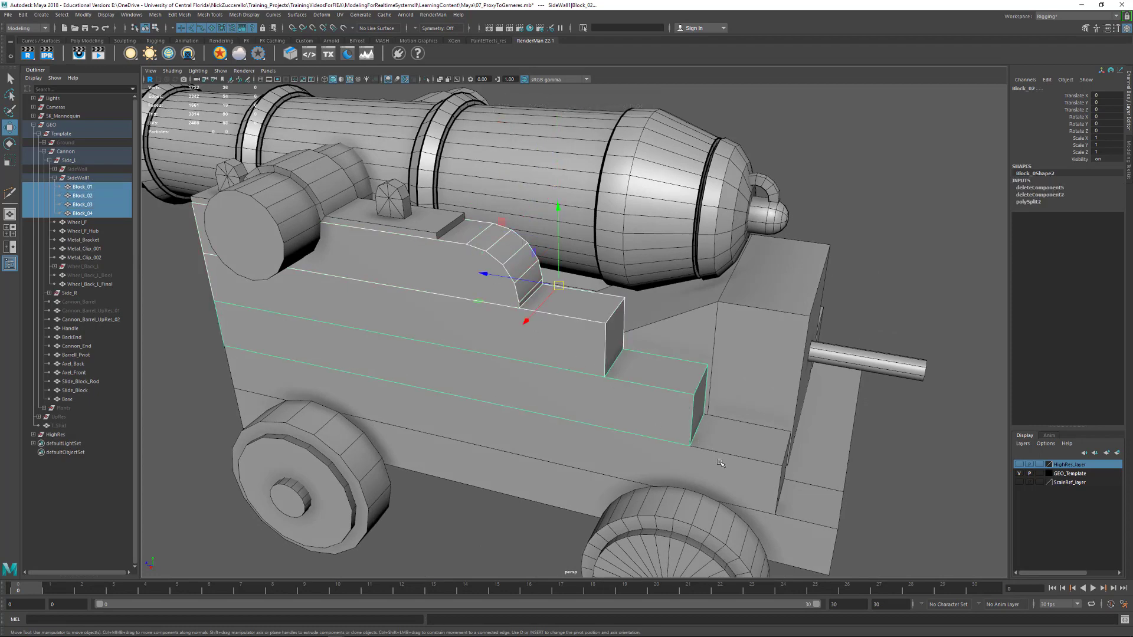
shift+click(800, 513)
alt+drag(817, 516, 382, 298)
click(155, 15)
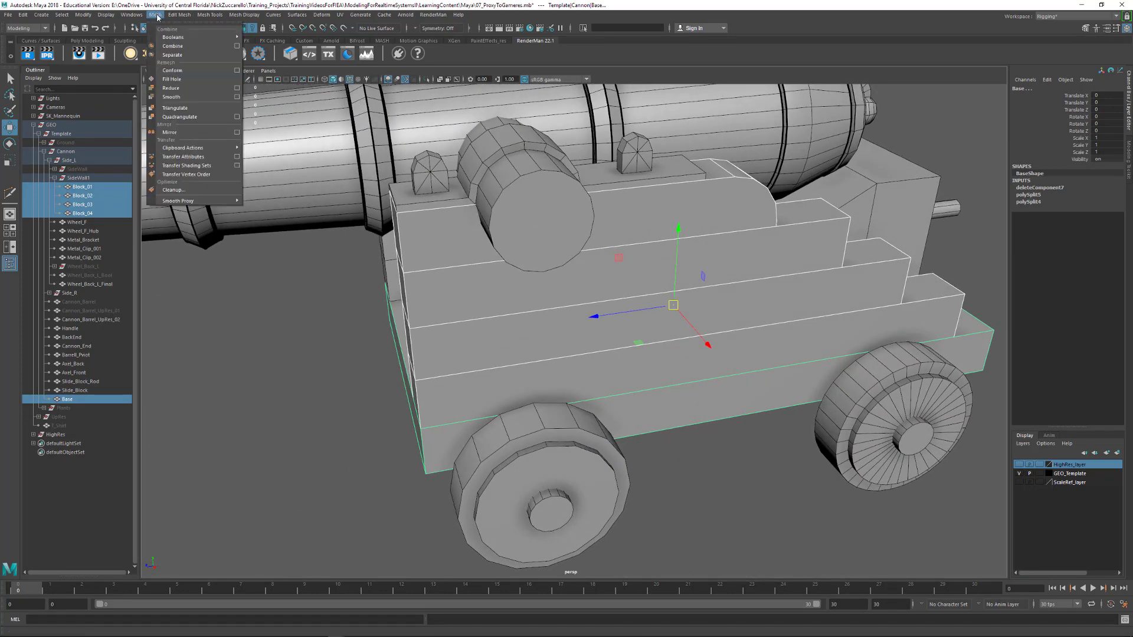
click(177, 47)
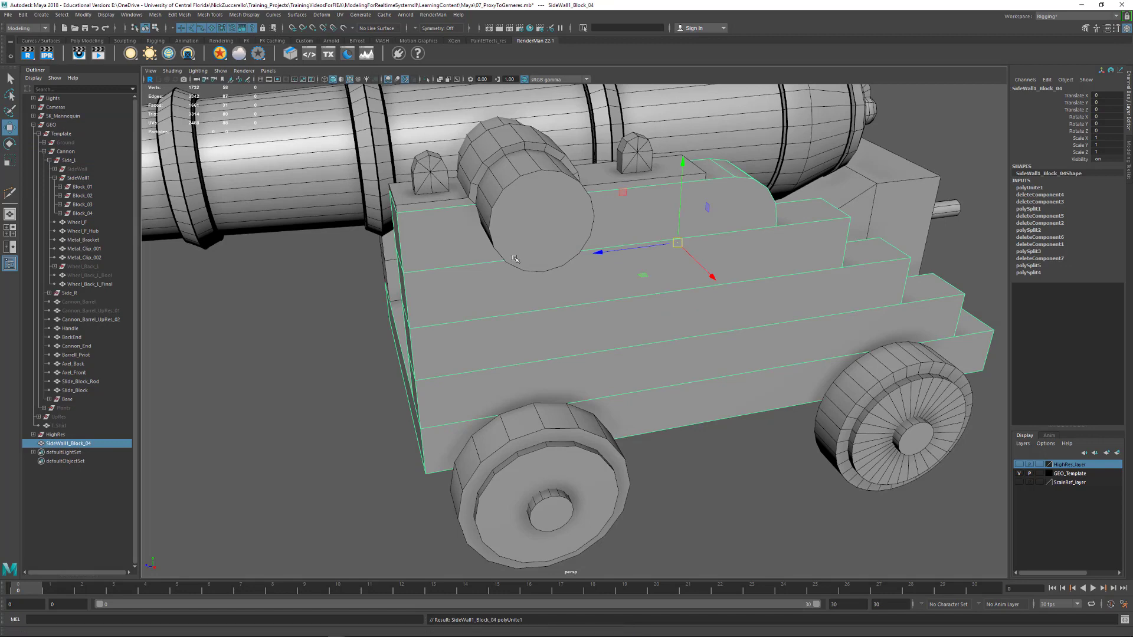
key(alt+shift+d)
Select all vertices of the combined side wall and base mesh and merge the overlapping ones
alt+middle_drag(855, 319, 717, 337)
mouse_move(717, 336)
alt+mouse_down()
mouse_move(733, 335)
mouse_move(750, 300)
mouse_move(715, 335)
alt+mouse_up()
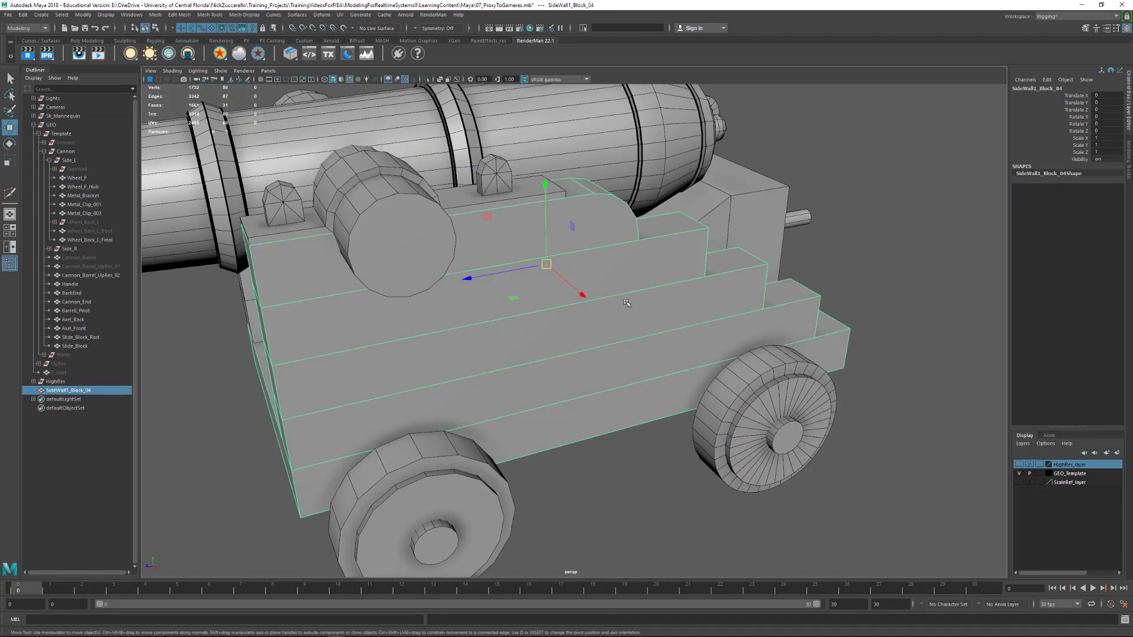
key(F9)
drag(385, 258, 916, 541)
alt+drag(774, 343, 748, 352)
shift+right_drag(706, 258, 774, 223)
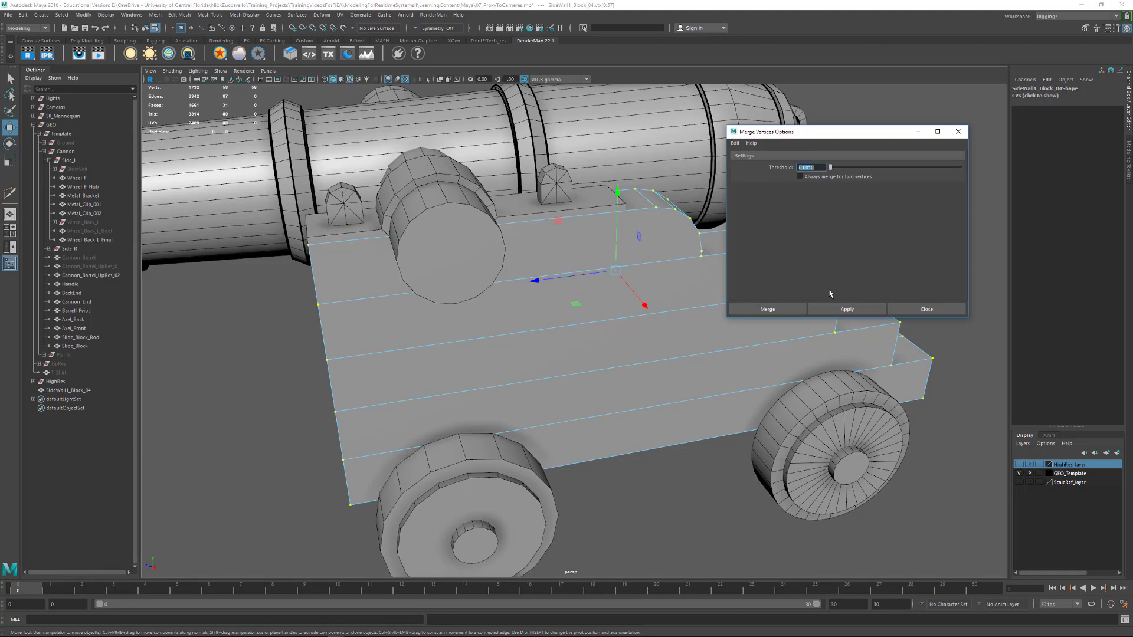
click(847, 309)
click(958, 131)
Examine the merged side wall and base mesh in smooth preview for open seams, and restore the unsmoothed display
alt+drag(861, 284, 672, 326)
key(3)
alt+right_drag(590, 330, 637, 336)
alt+middle_drag(637, 337, 753, 338)
alt+drag(753, 339, 701, 333)
alt+drag(425, 216, 509, 235)
alt+middle_drag(573, 268, 526, 332)
alt+drag(526, 331, 561, 295)
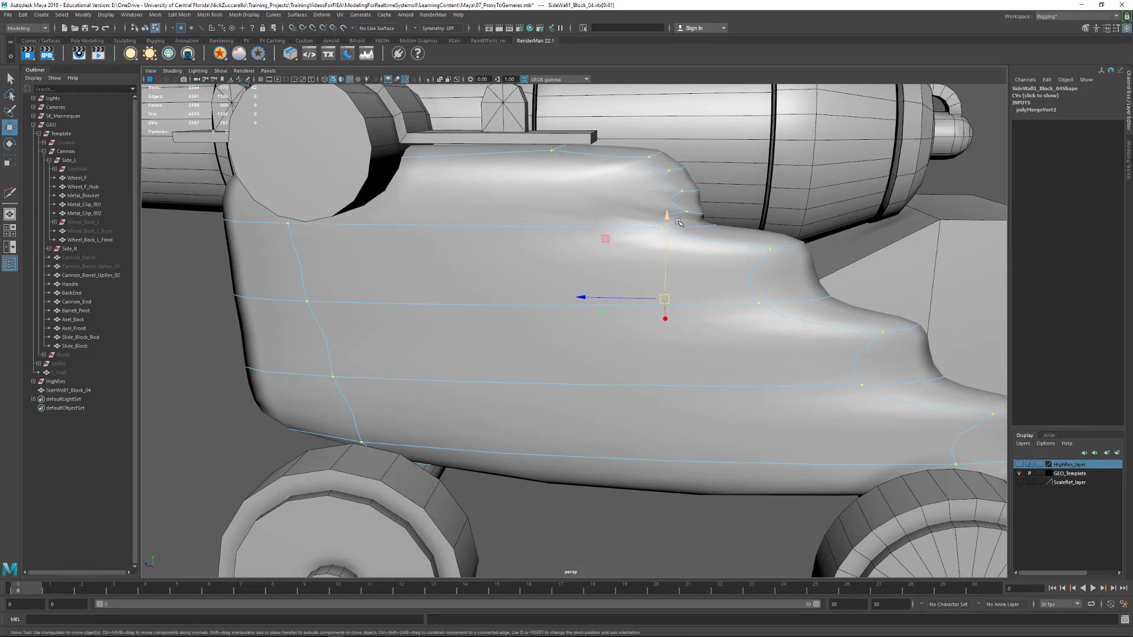
key(1)
alt+right_drag(708, 319, 720, 294)
alt+drag(721, 294, 695, 325)
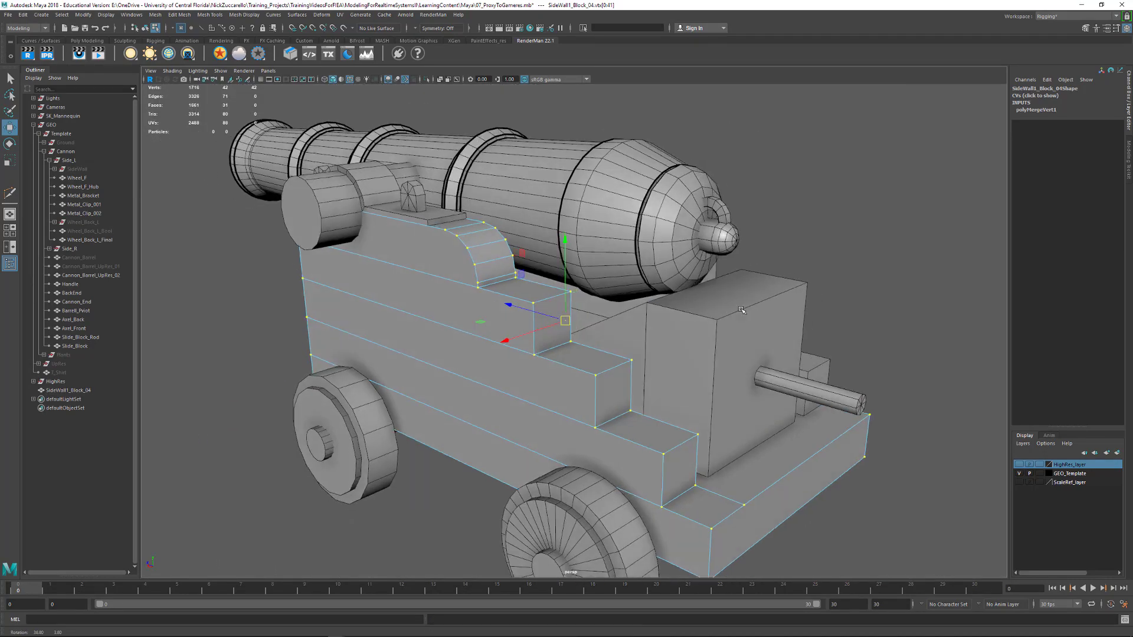
alt+middle_drag(695, 324, 717, 265)
alt+drag(717, 265, 745, 301)
Return the merged mesh to object selection and delete its construction history
key(F8)
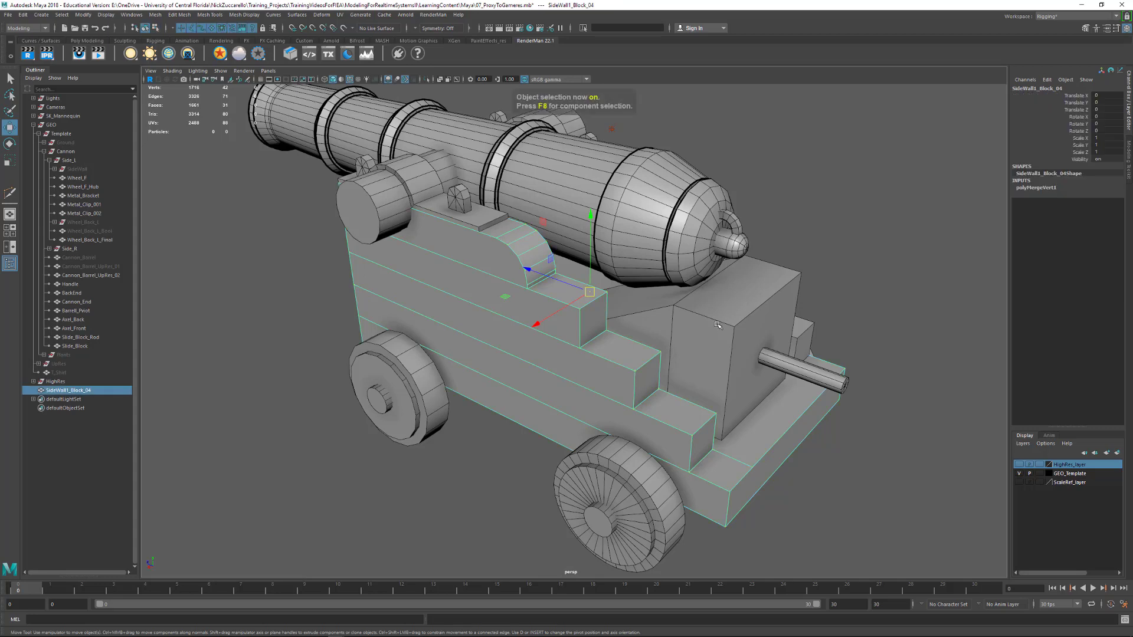
key(F8)
key(F8)
key(F8)
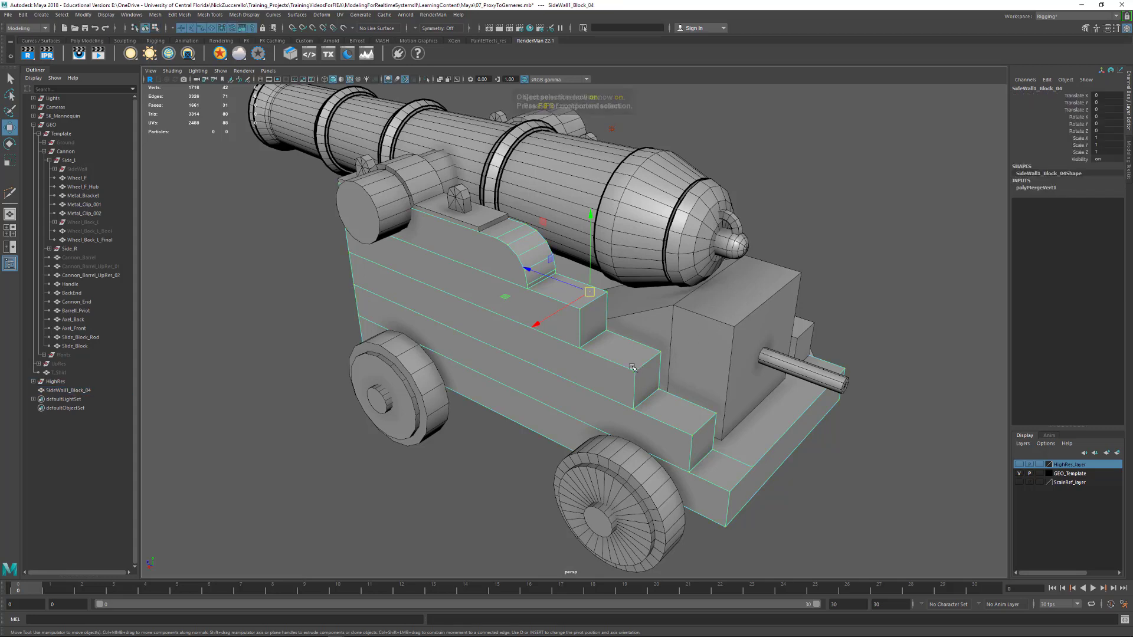
key(F8)
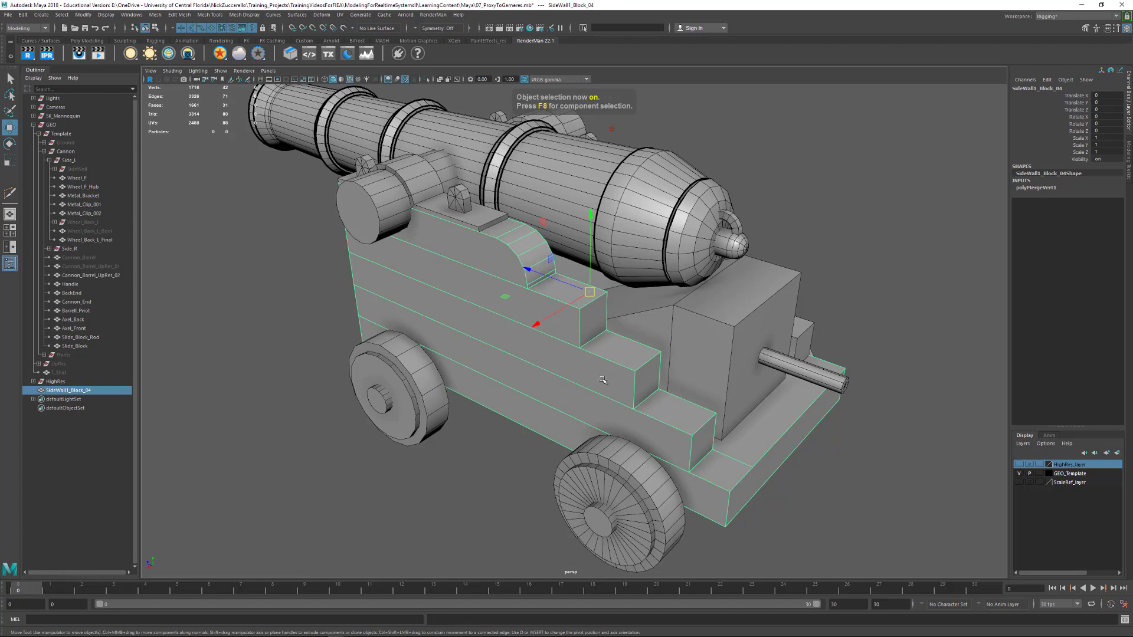
Group Block_01 through Block_04 inside Side_R and name the group Side_Wall_R
alt+drag(603, 381, 522, 367)
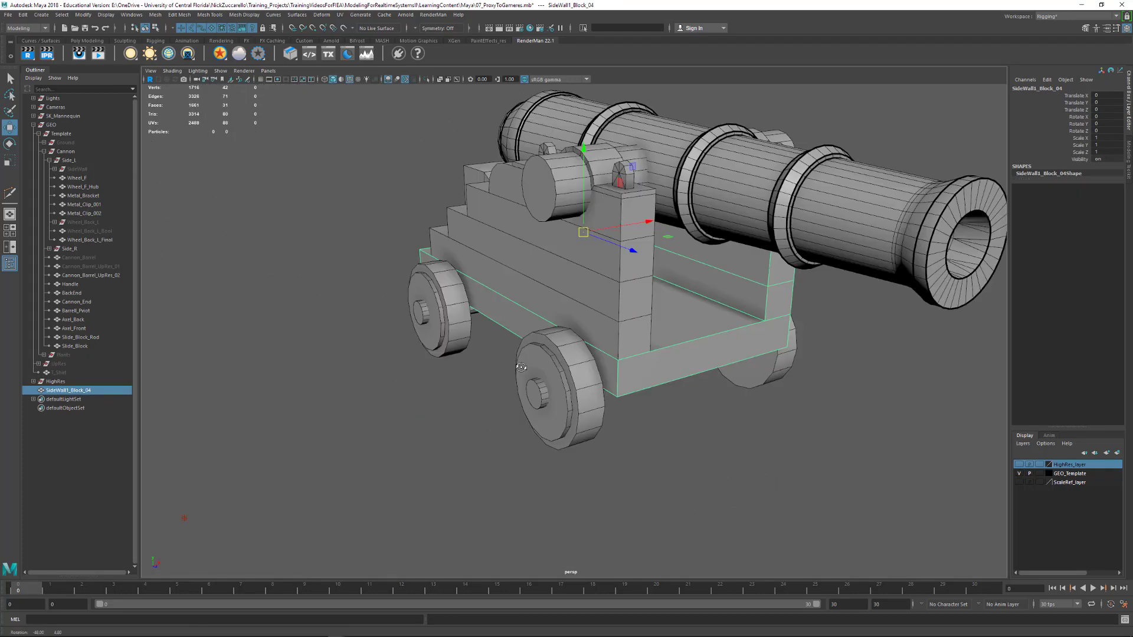
click(49, 160)
click(49, 169)
click(77, 178)
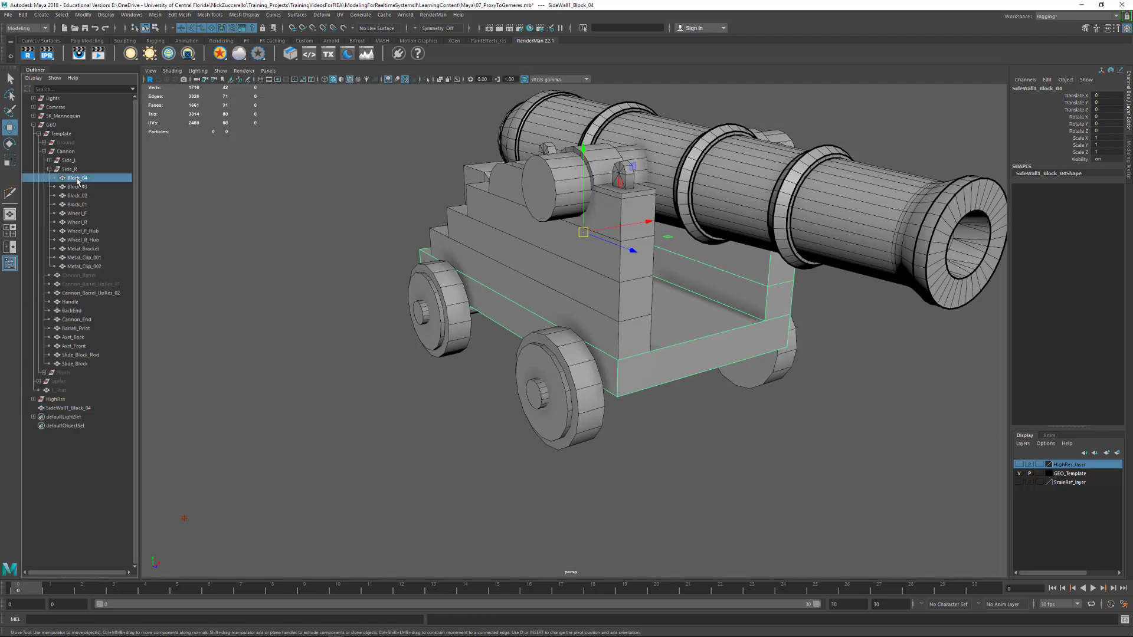
shift+click(83, 217)
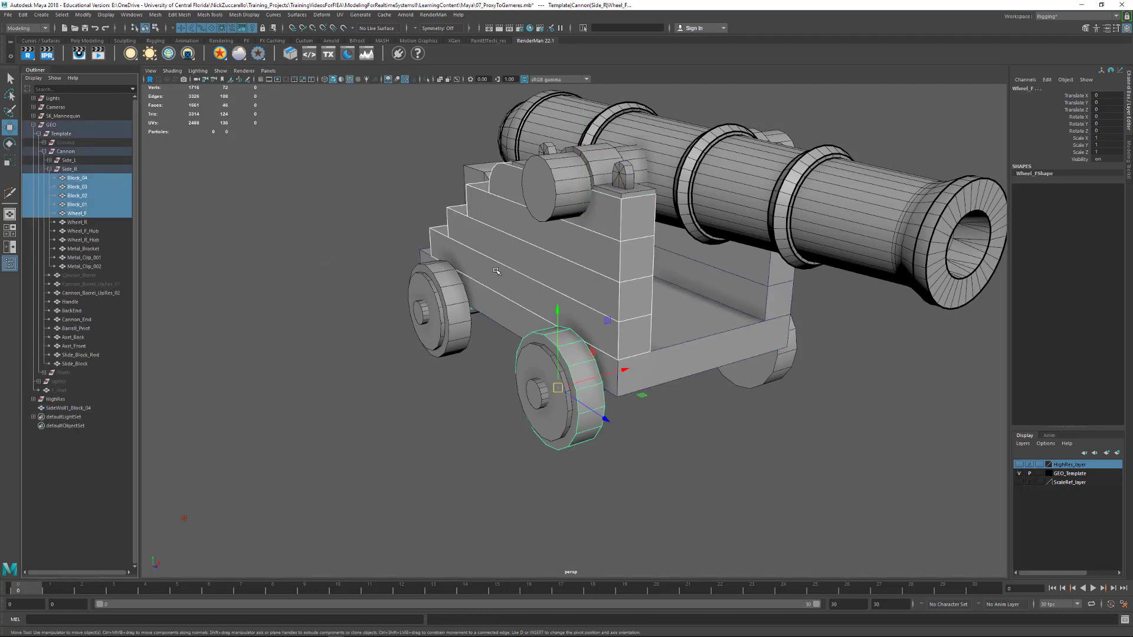
alt+drag(496, 270, 321, 257)
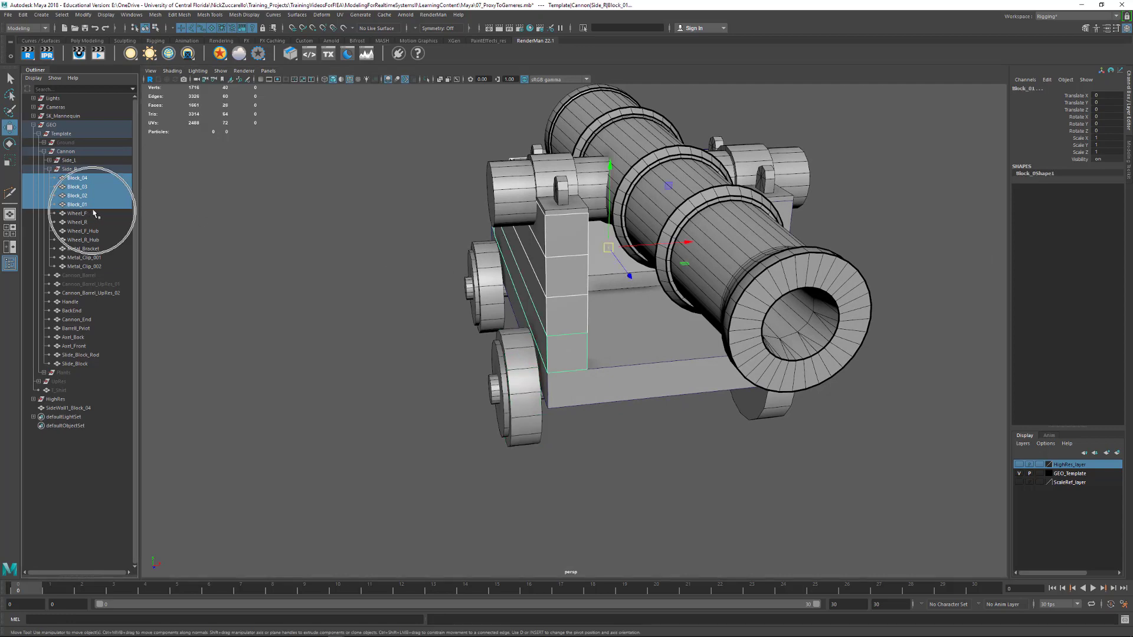
key(ctrl+g)
double_click(77, 241)
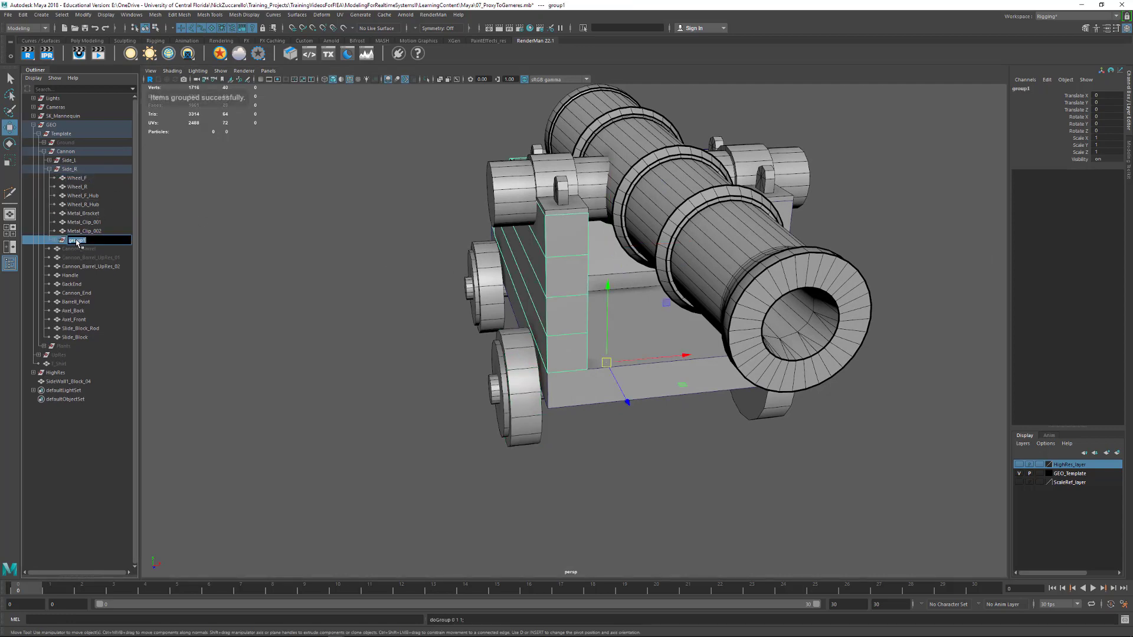
text(Side_Wall_R)
key(Return)
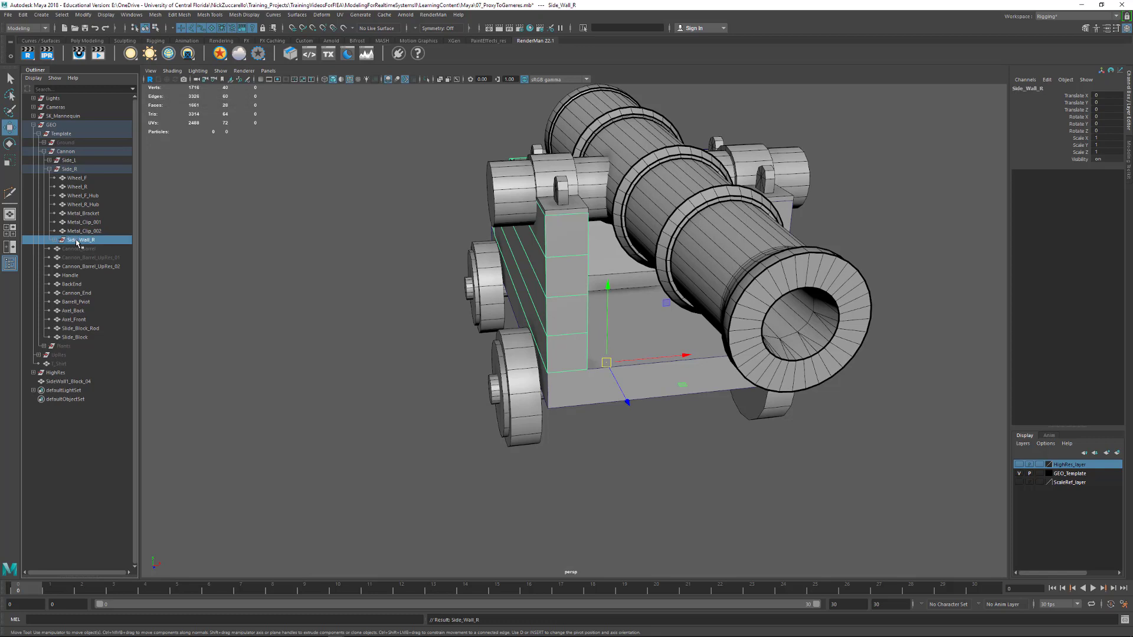
Move the Side_Wall_R group to the beginning of Side_R and hide it
middle_drag(103, 243, 98, 173)
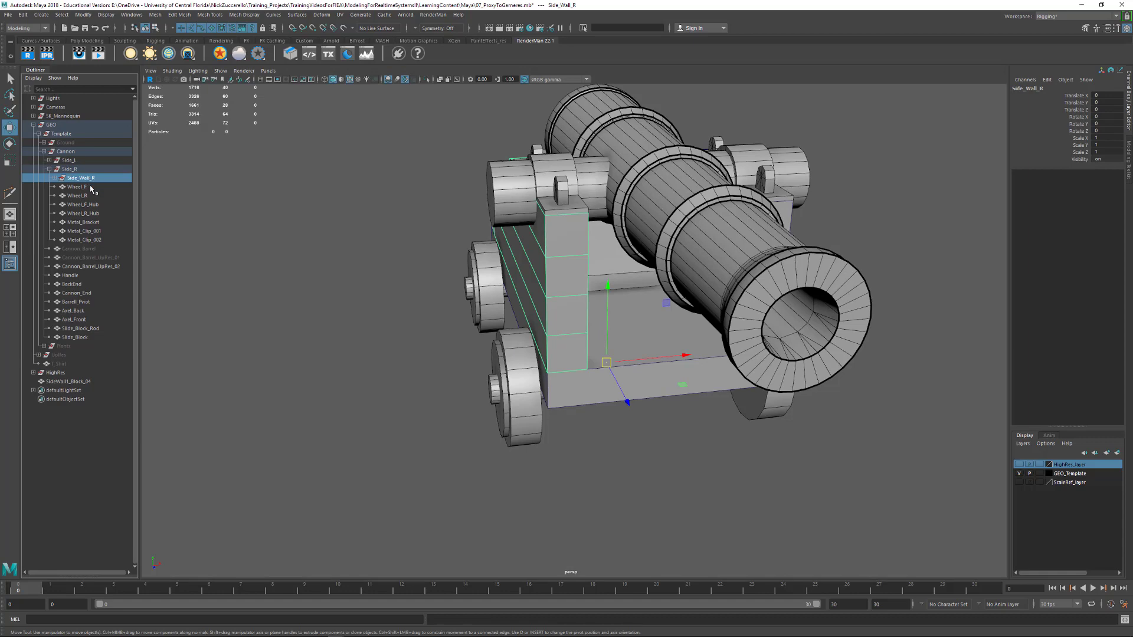
key(ctrl+h)
Mirror the merged mesh across the world X axis with Cut Geometry, combining with the original and merging border vertices at threshold 0.001
alt+drag(749, 301, 567, 324)
alt+right_drag(567, 325, 594, 334)
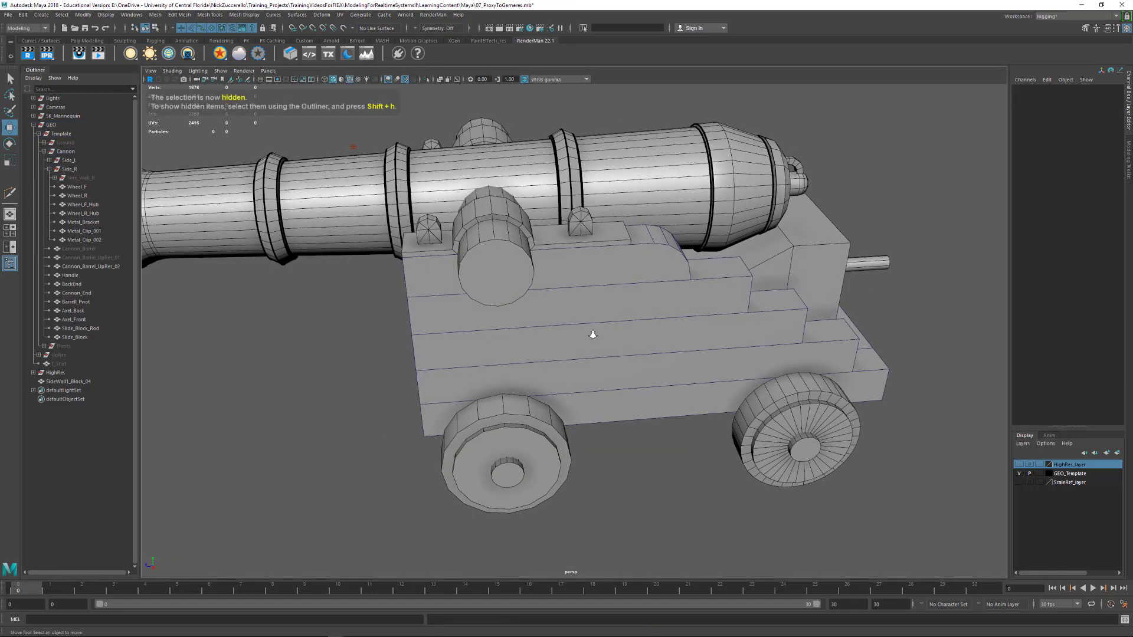
alt+drag(593, 335, 559, 343)
click(626, 354)
mouse_move(655, 362)
alt+mouse_down()
mouse_move(593, 367)
mouse_move(637, 376)
mouse_move(690, 364)
mouse_move(655, 377)
alt+mouse_up()
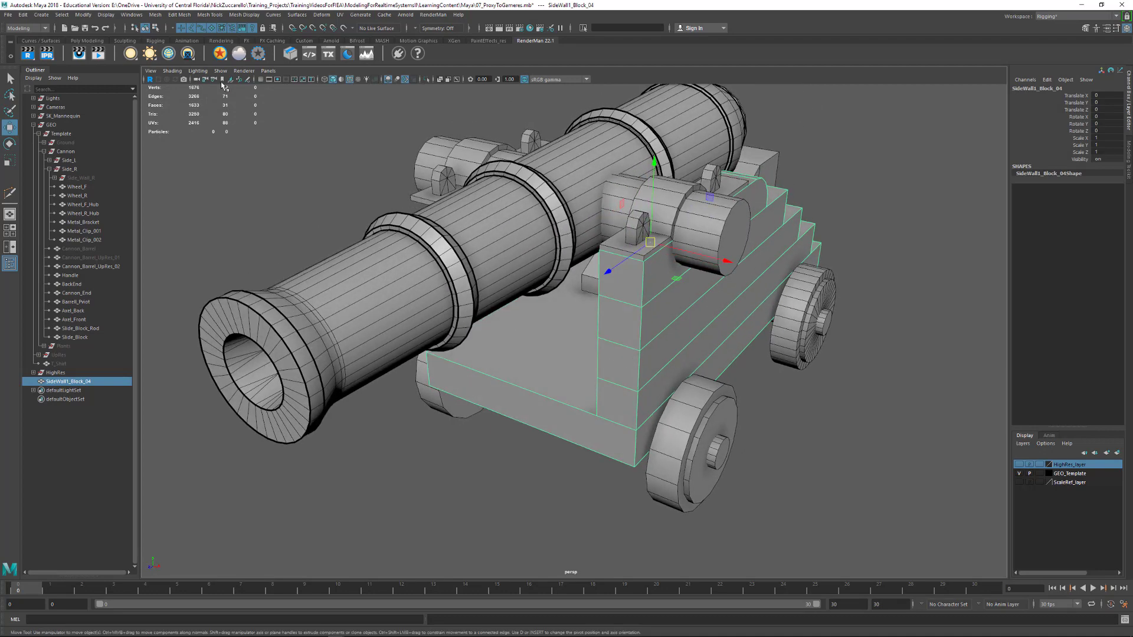
click(155, 15)
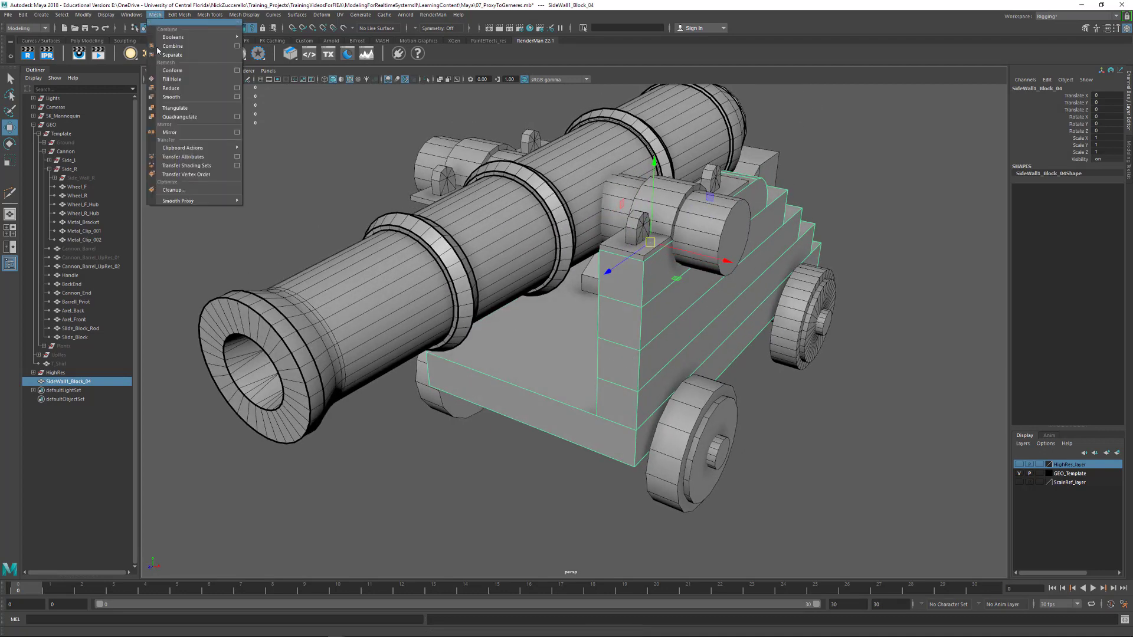
click(236, 133)
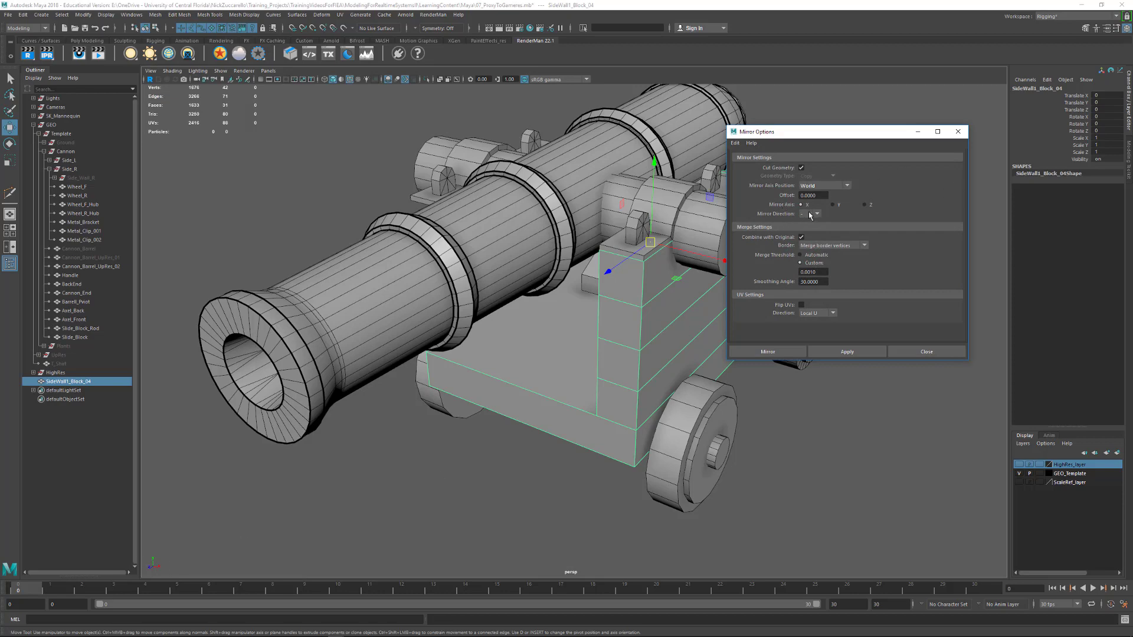
click(832, 353)
Inspect the mirrored side wall and base mesh from the rear and delete its construction history
alt+drag(590, 413, 562, 431)
click(569, 430)
click(577, 374)
alt+drag(577, 374, 472, 367)
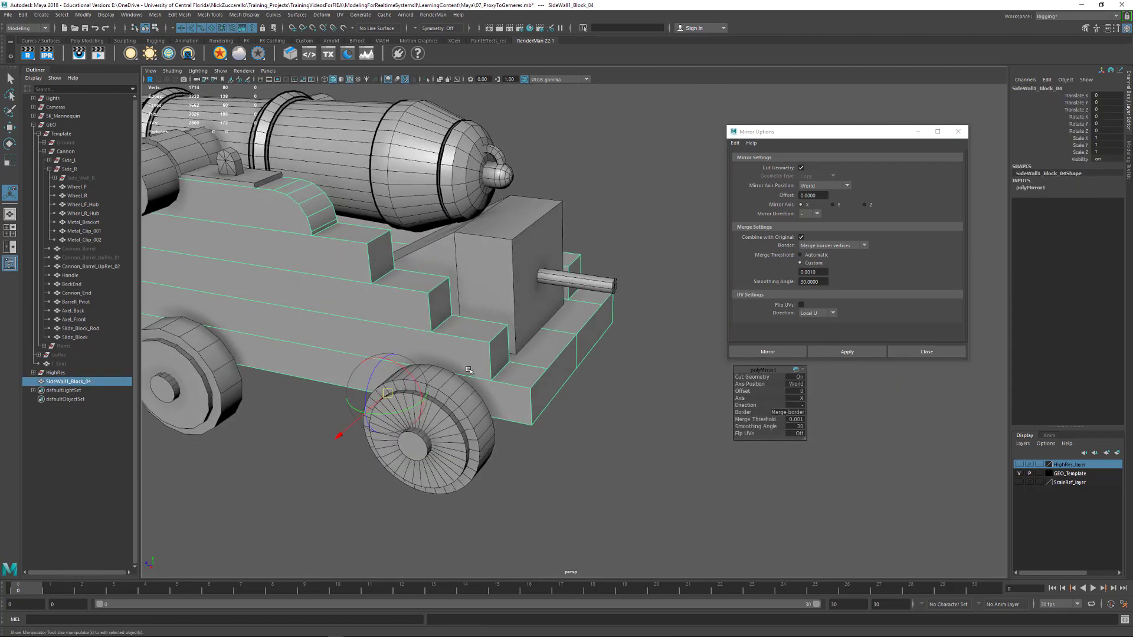
key(alt+shift+d)
alt+drag(671, 385, 639, 390)
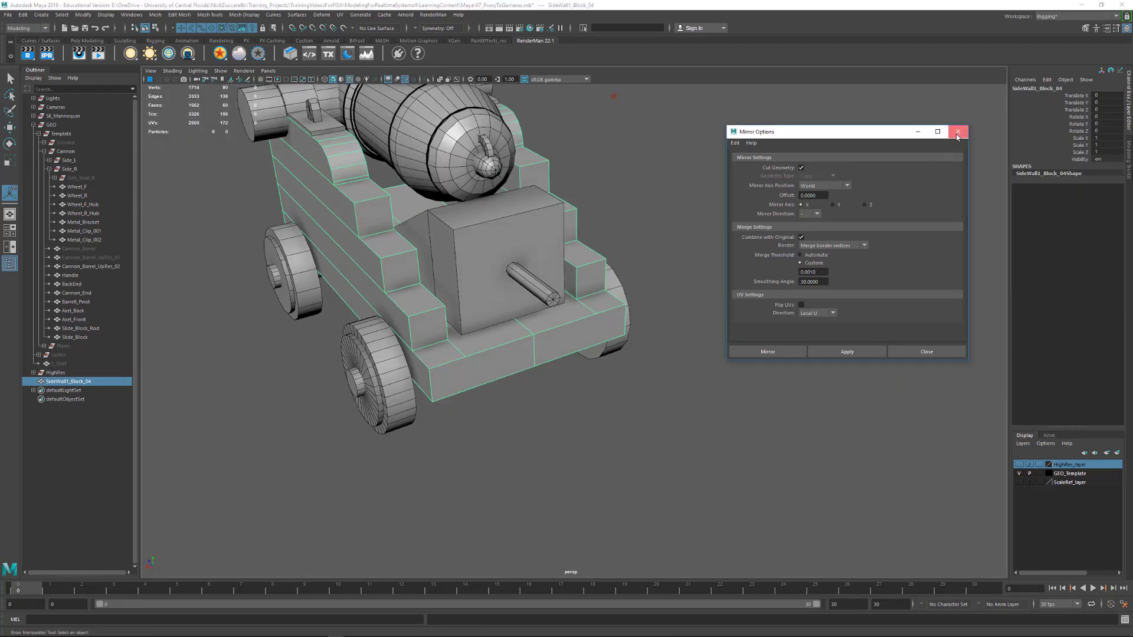
Cut an edge with Multi-Cut across the rear top of the base, from the side wall's inner corner to the rear edge's centre vertex
click(957, 132)
alt+middle_drag(487, 282, 628, 245)
alt+drag(628, 245, 529, 338)
scroll(594, 286, up, 3)
shift+right_drag(530, 337, 483, 344)
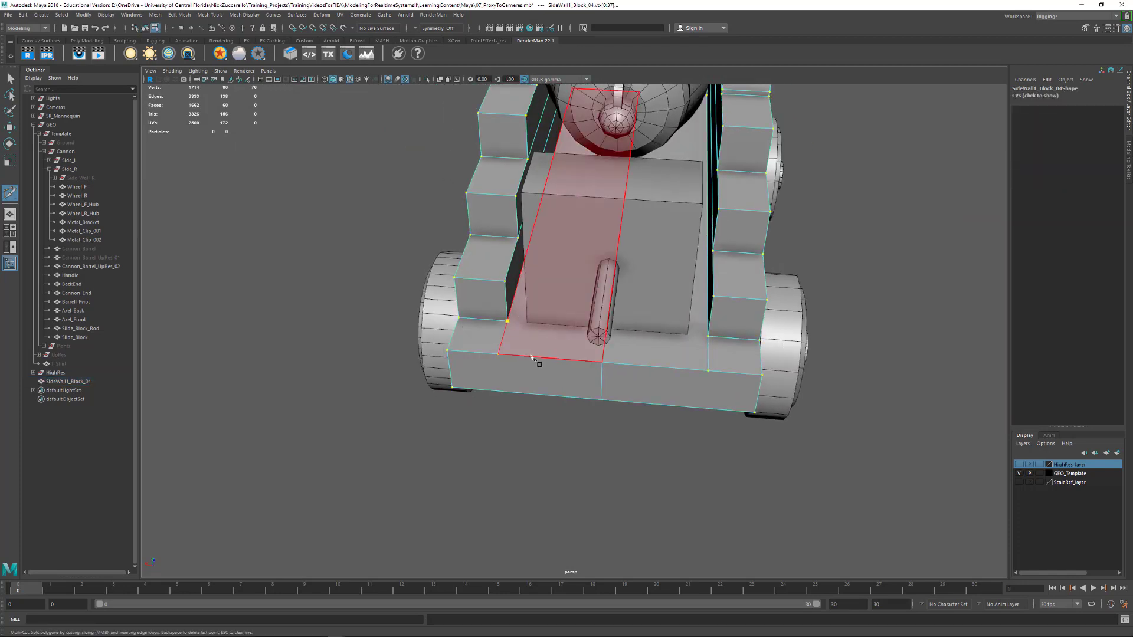
click(507, 322)
click(602, 362)
key(Return)
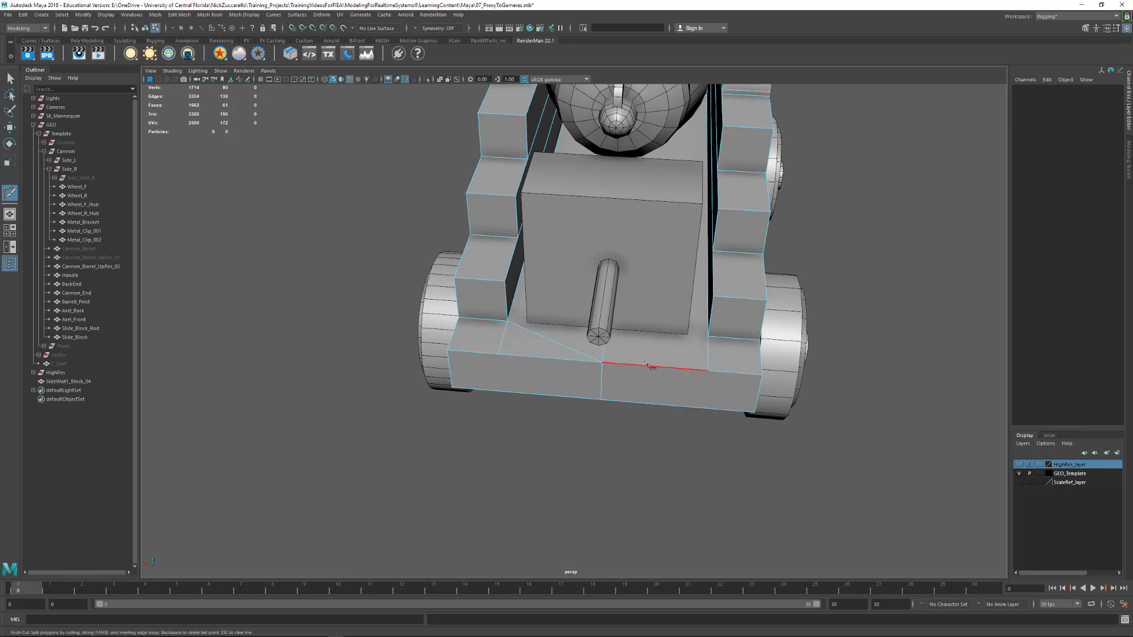
Delete the short edge running from the side wall's inner corner to the base's rear edge, along with its leftover vertex
click(9, 79)
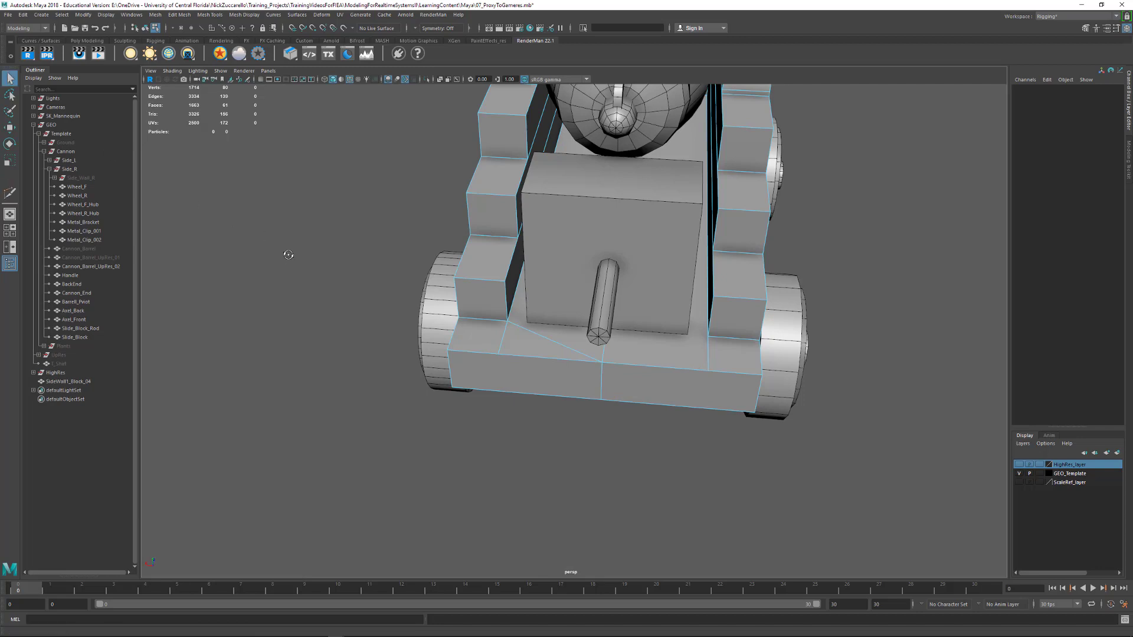
alt+drag(285, 251, 472, 260)
key(F10)
click(514, 348)
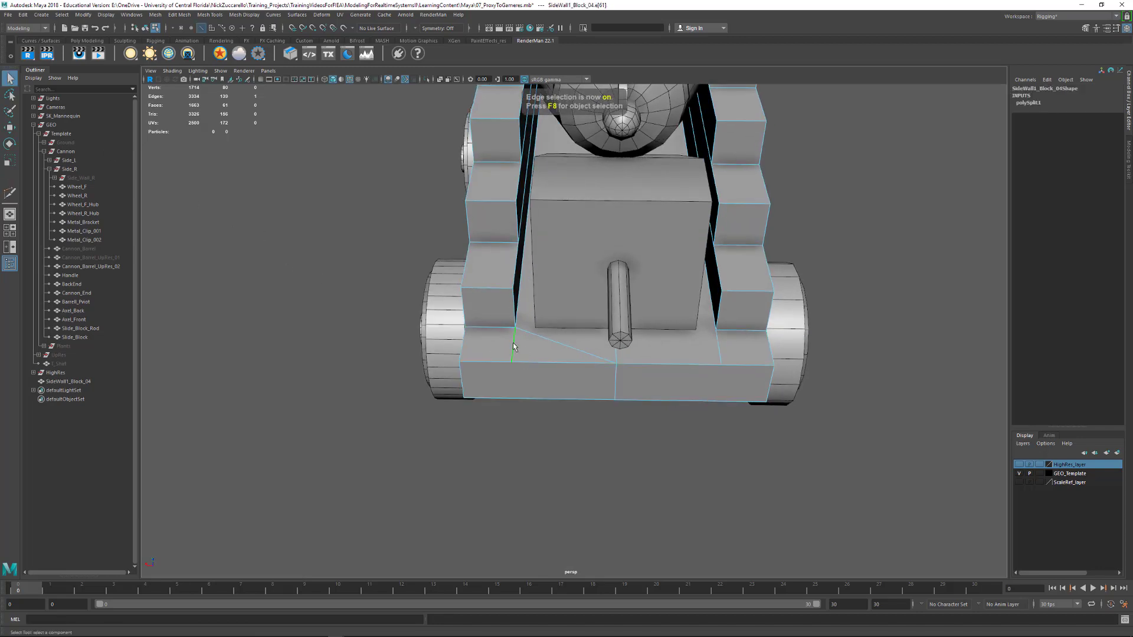
key(Delete)
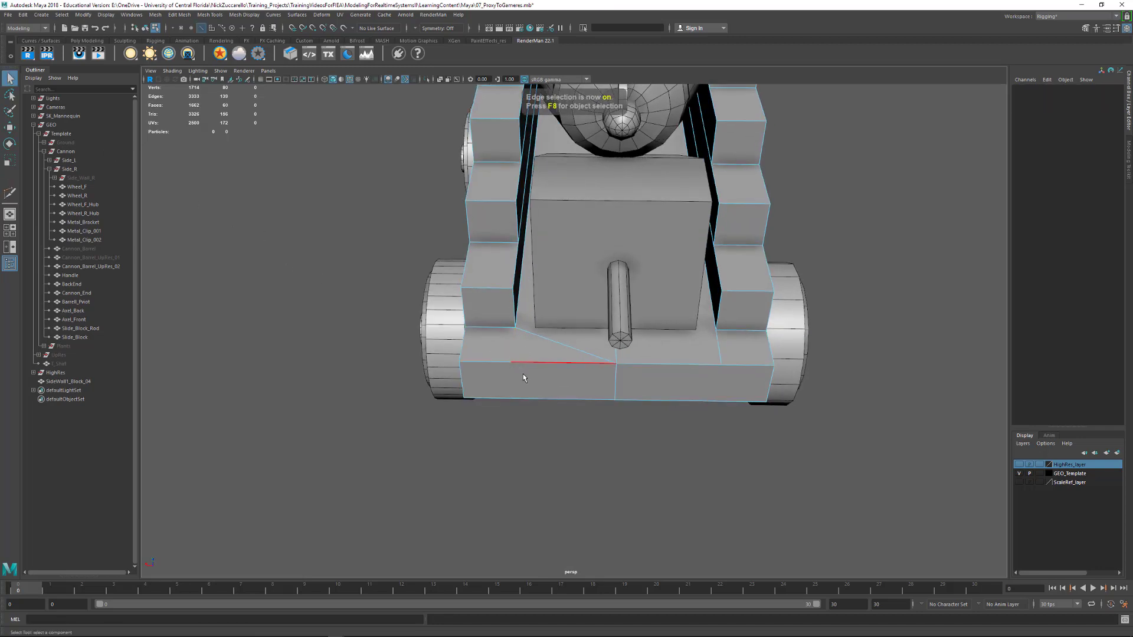
key(F9)
key(Delete)
Select the side wall's outer corner vertex at the muzzle end, on the lowest seam above the base, for moving
alt+drag(511, 378, 553, 305)
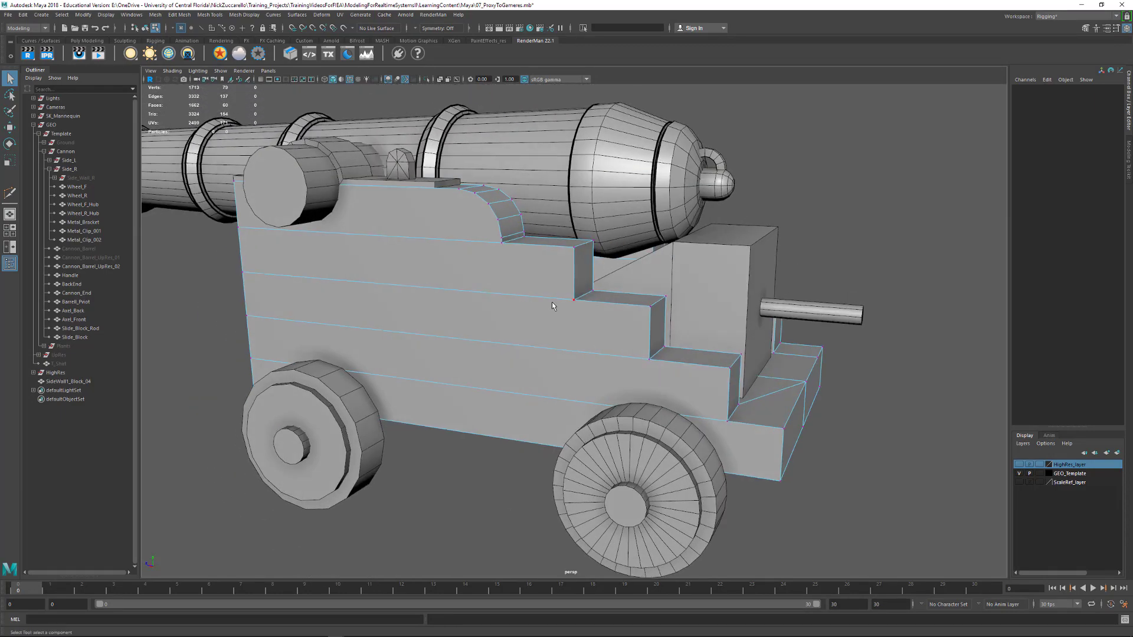
alt+drag(268, 279, 413, 336)
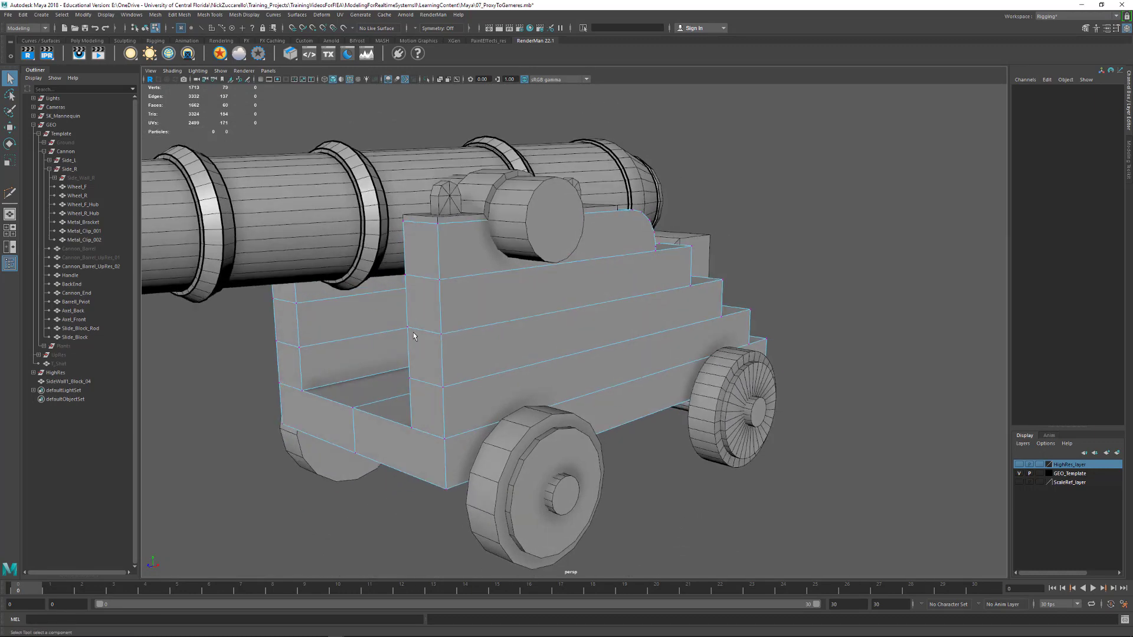
click(443, 389)
key(w)
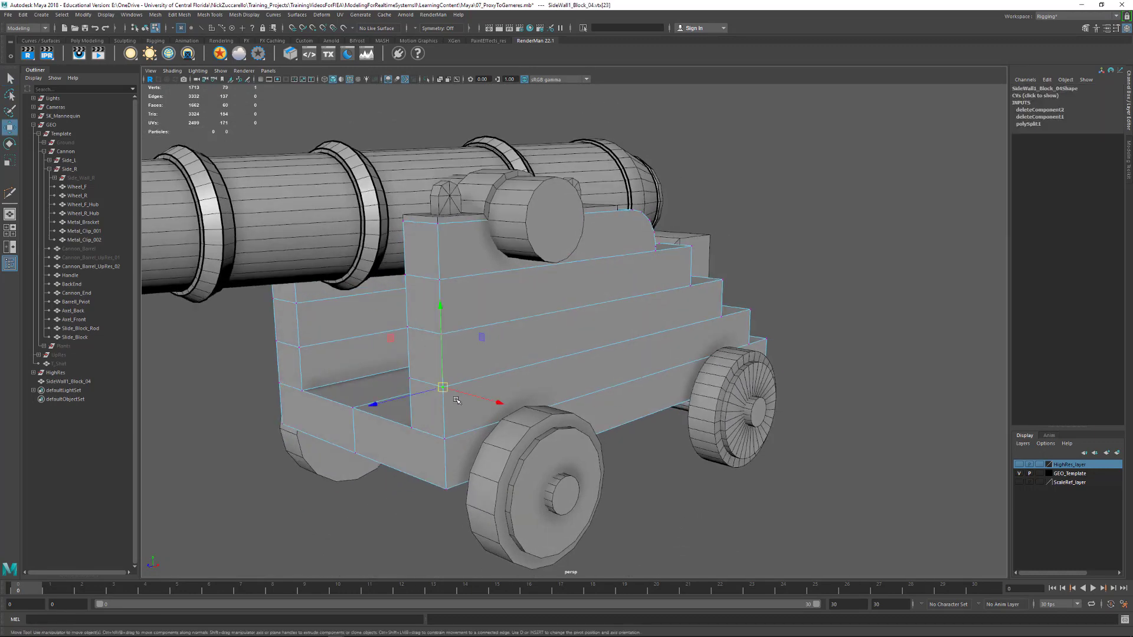
Target-weld the side wall's lower seam vertices at the muzzle end, outer and inner, onto the bottom corner vertices where it meets the base
click(1086, 27)
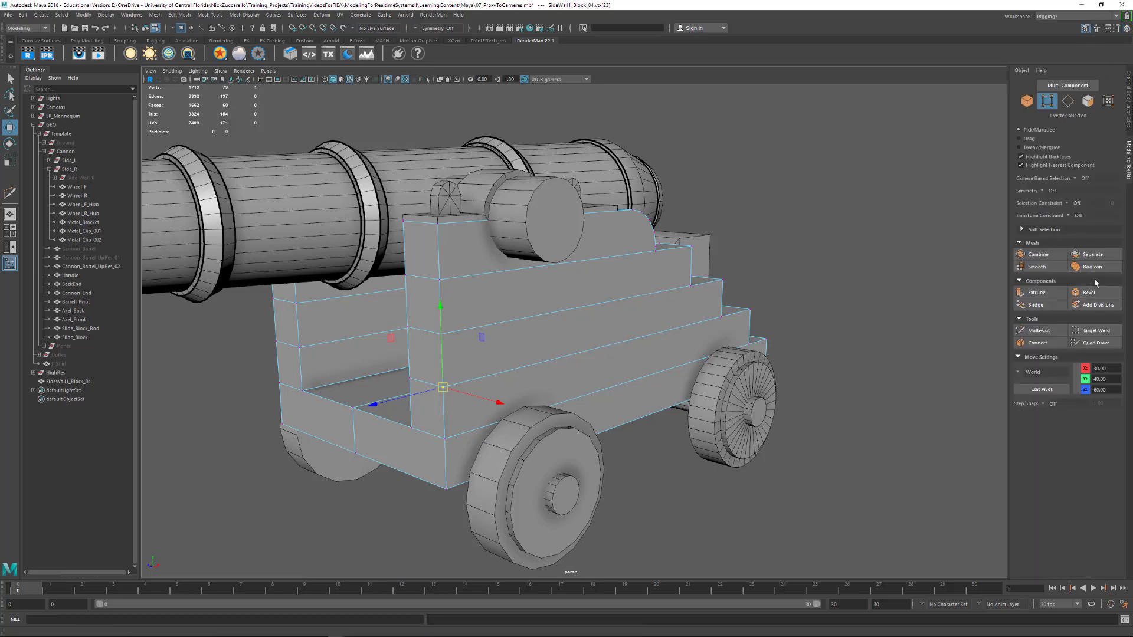
click(1094, 331)
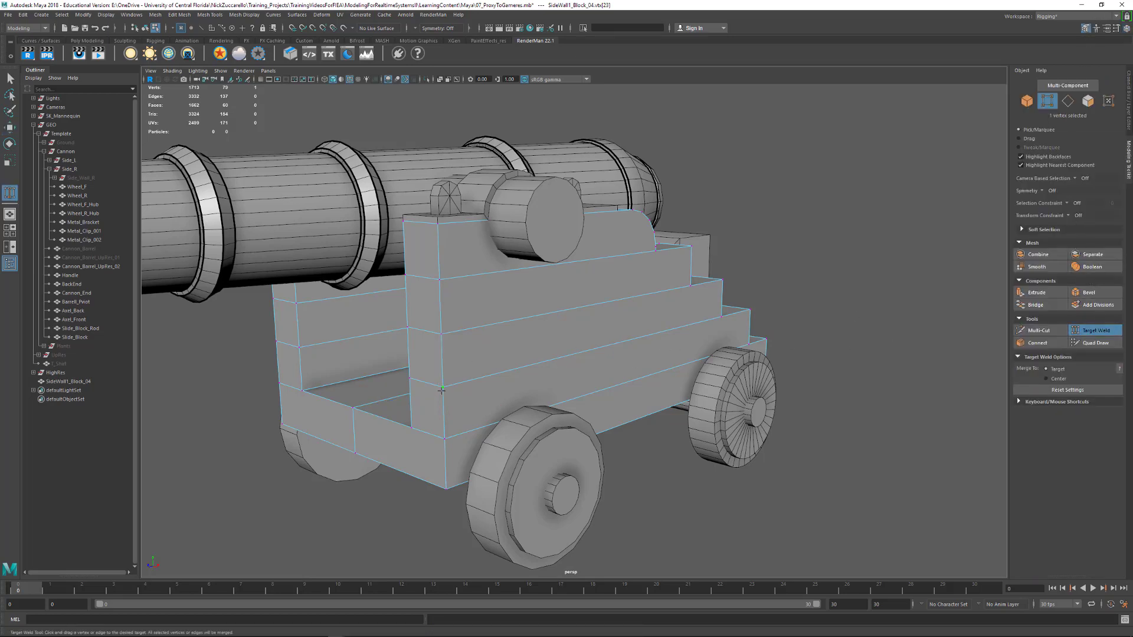
drag(444, 439, 444, 438)
drag(442, 404, 446, 438)
drag(412, 386, 412, 426)
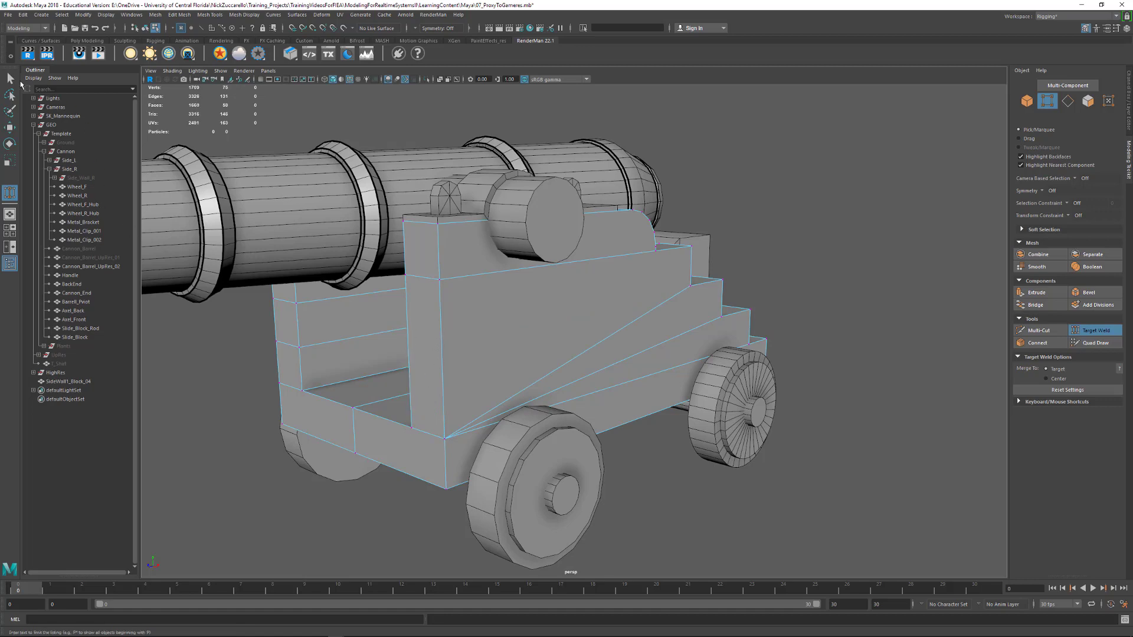
Snap the remaining upper seam vertices at the muzzle end onto the side wall's bottom corners and merge the overlapping vertices
key(q)
alt+drag(463, 323, 501, 304)
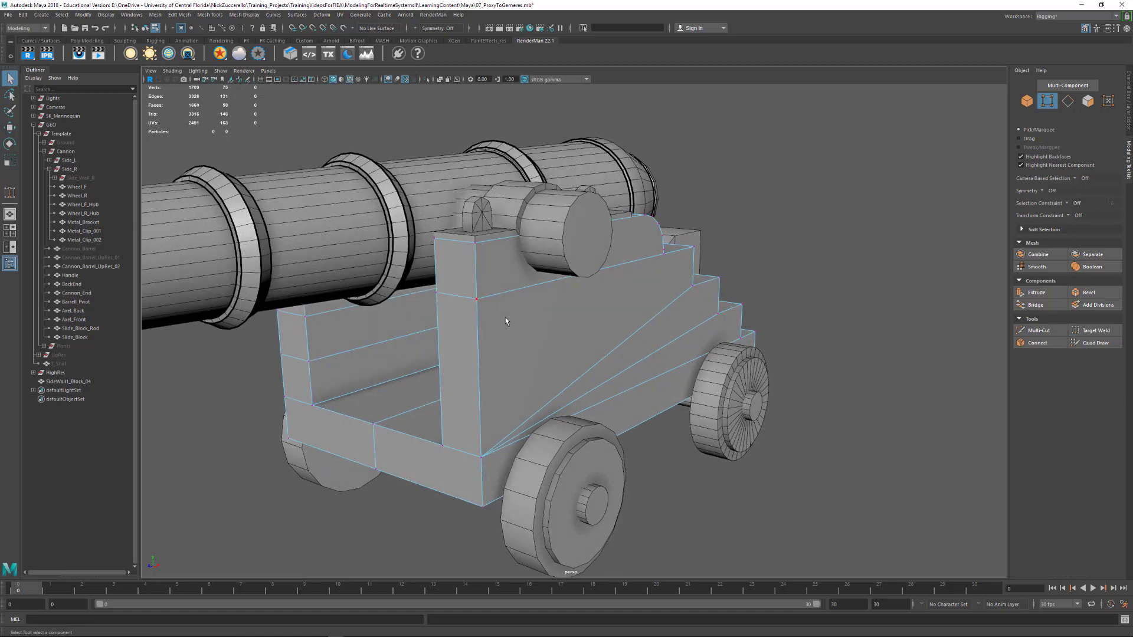
key(F9)
click(478, 300)
key(w)
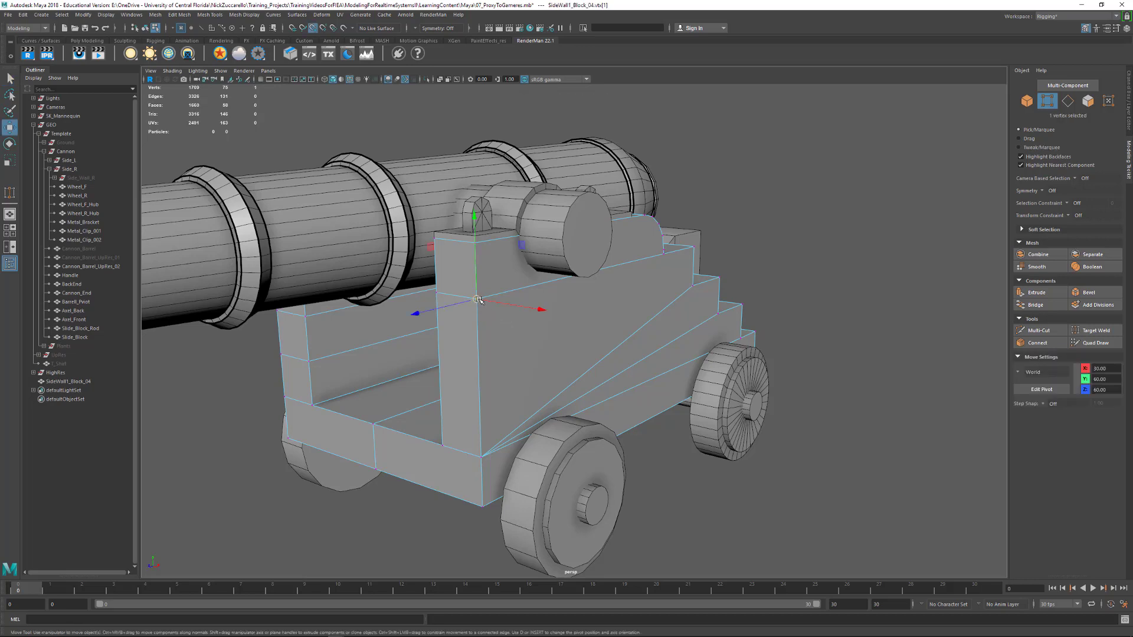
drag(477, 299, 464, 474)
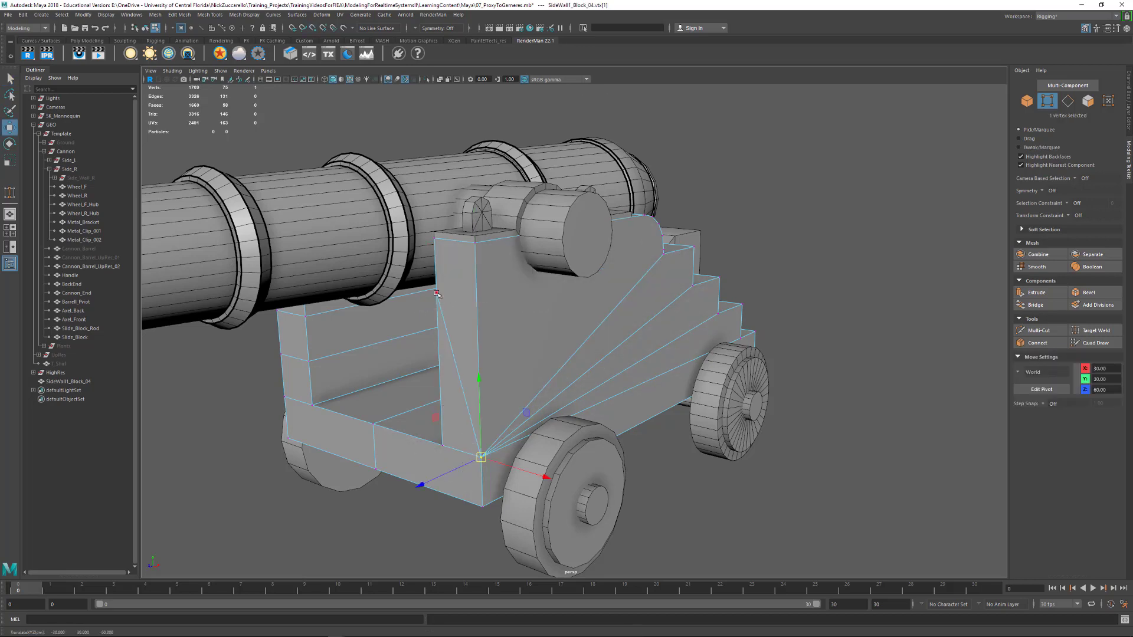
click(438, 296)
drag(438, 295, 450, 472)
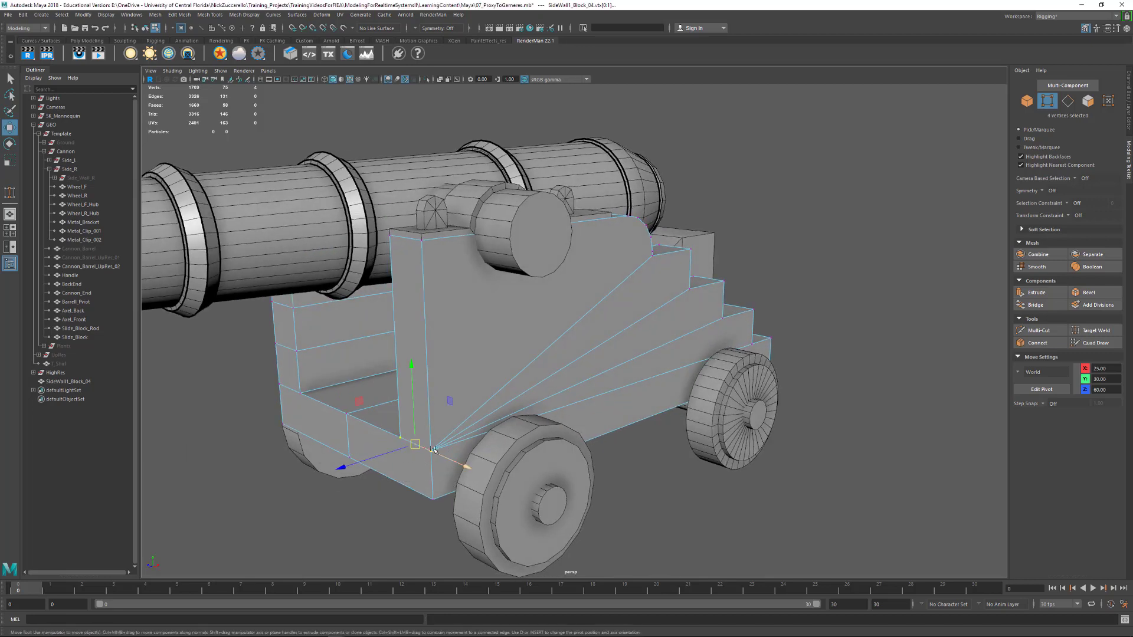
shift+right_drag(428, 449, 474, 411)
alt+drag(475, 410, 613, 353)
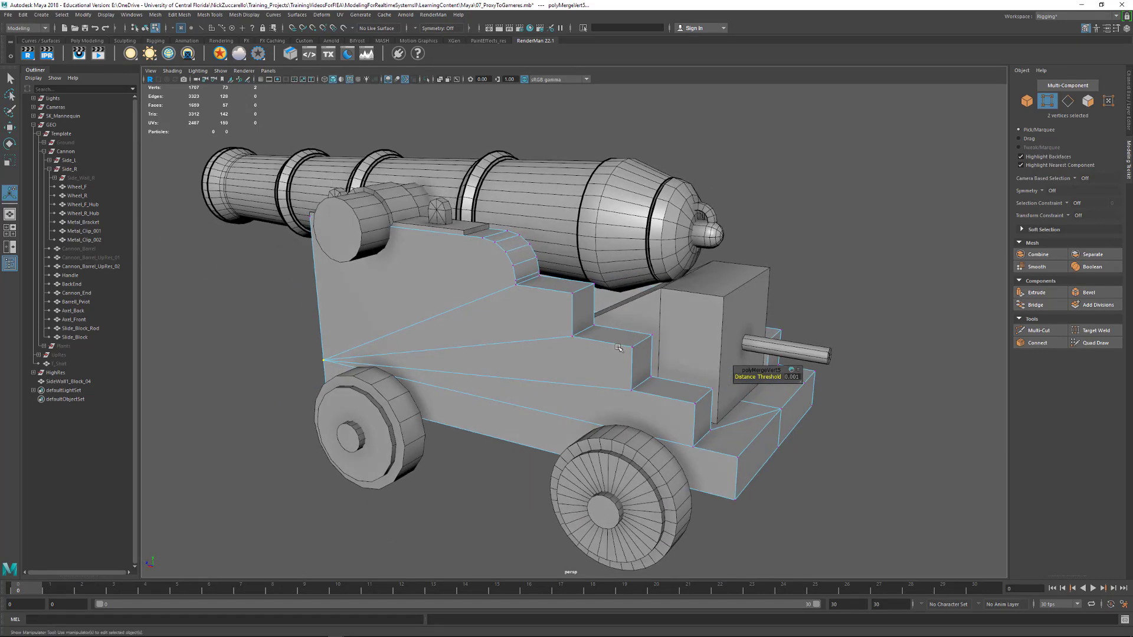
Triangulate the large upper face on the outer side of the side wall
key(F8)
alt+drag(536, 393, 622, 407)
key(F11)
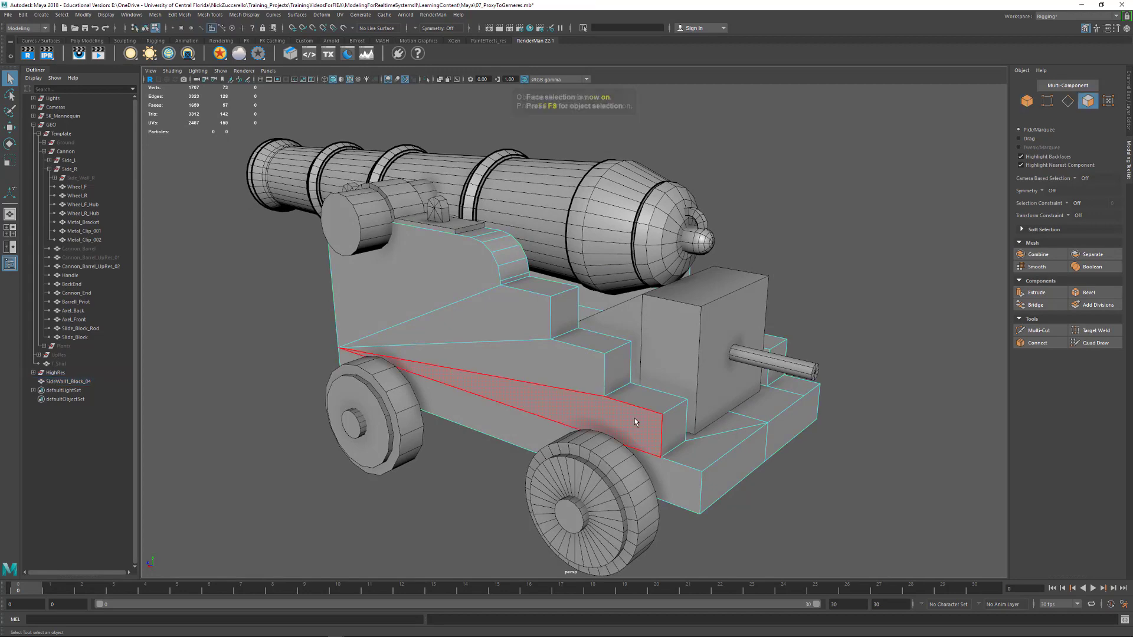
alt+drag(466, 346, 566, 303)
click(472, 278)
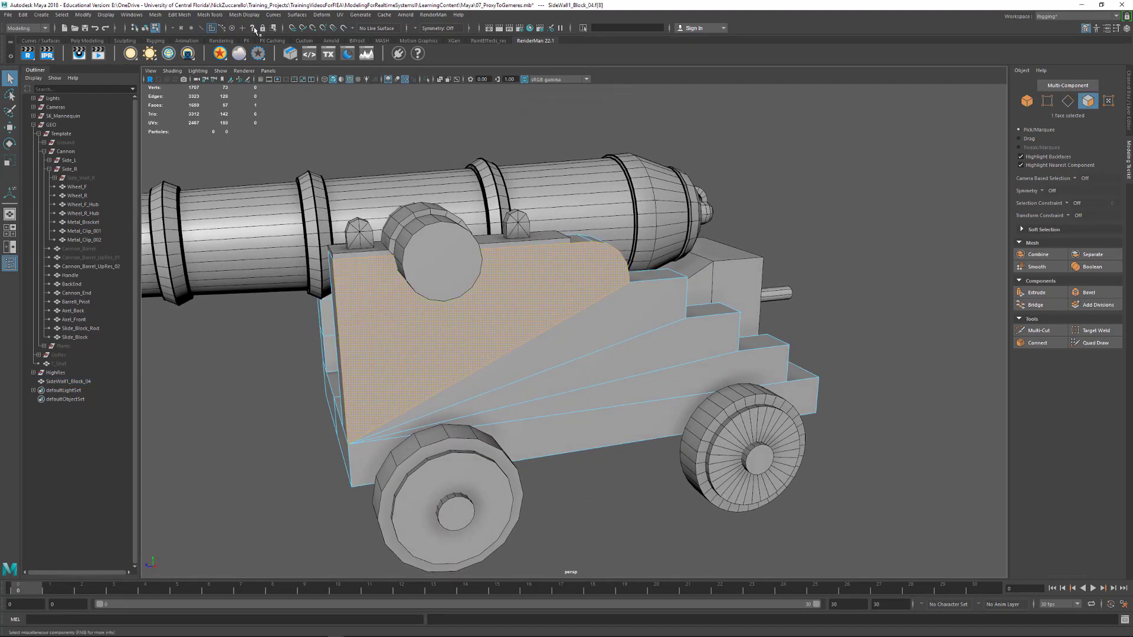
shift+right_click(490, 311)
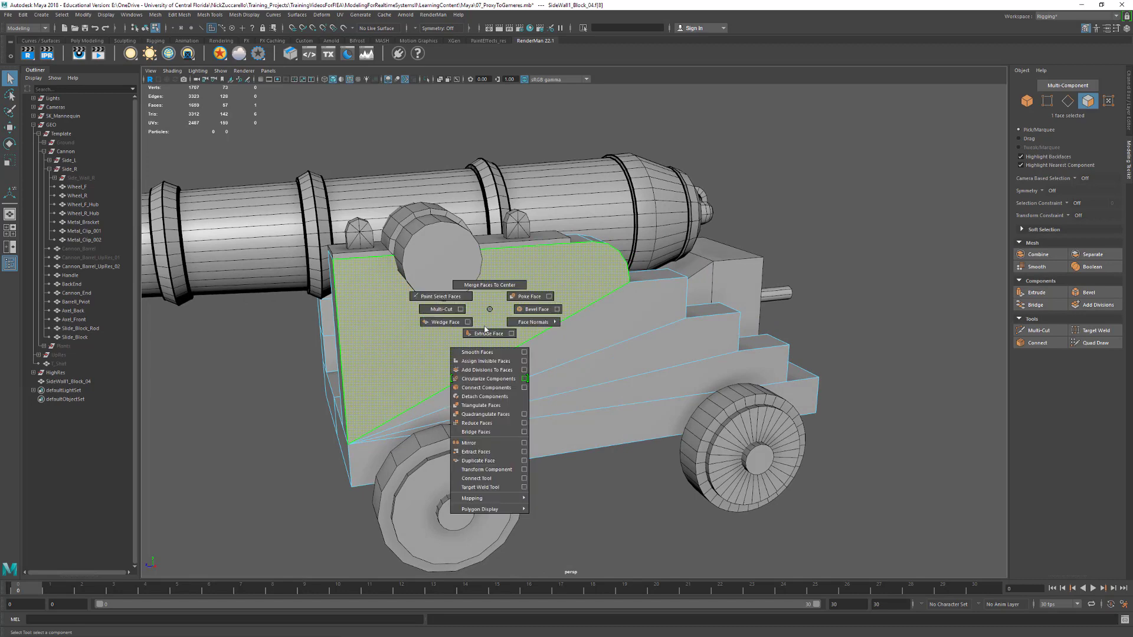
click(481, 406)
Repeat the triangulation on the matching large face on the inner side of the side wall
alt+drag(509, 356, 693, 268)
click(693, 269)
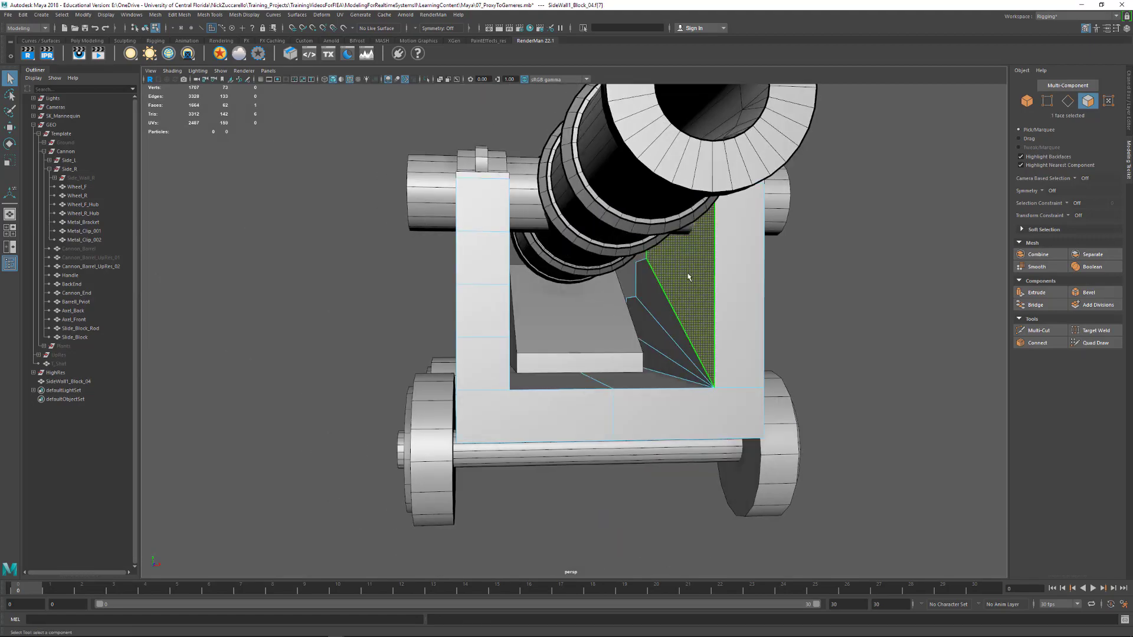
key(g)
alt+drag(815, 290, 686, 341)
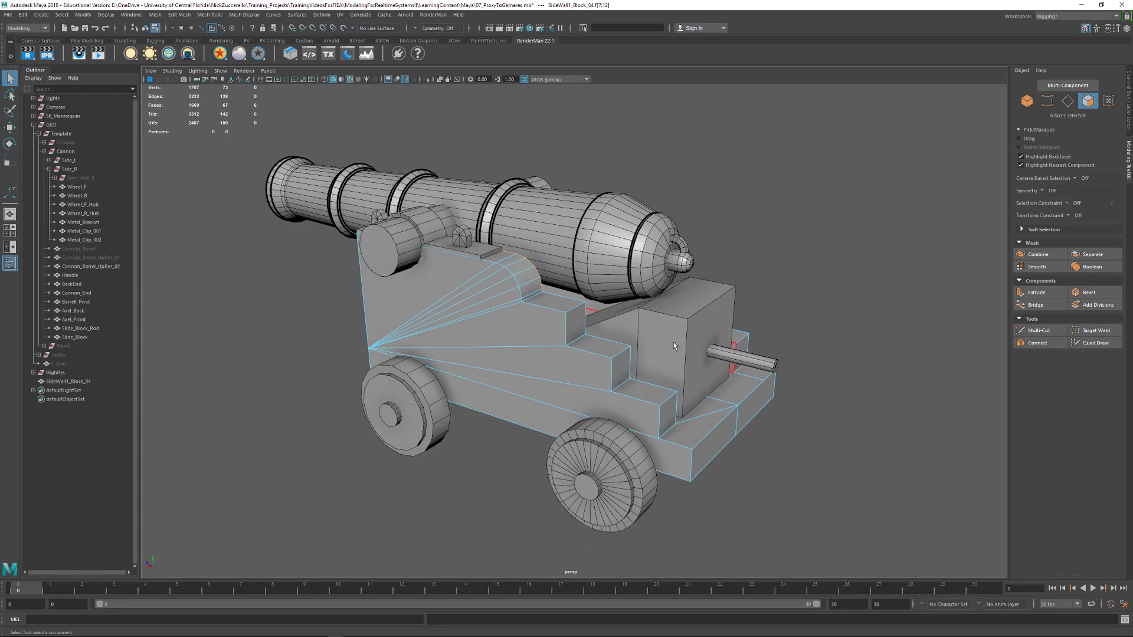
Mirror the side wall and base mesh across the world X axis with merged borders, and delete its construction history
key(F8)
click(840, 334)
alt+drag(841, 334, 586, 374)
click(481, 379)
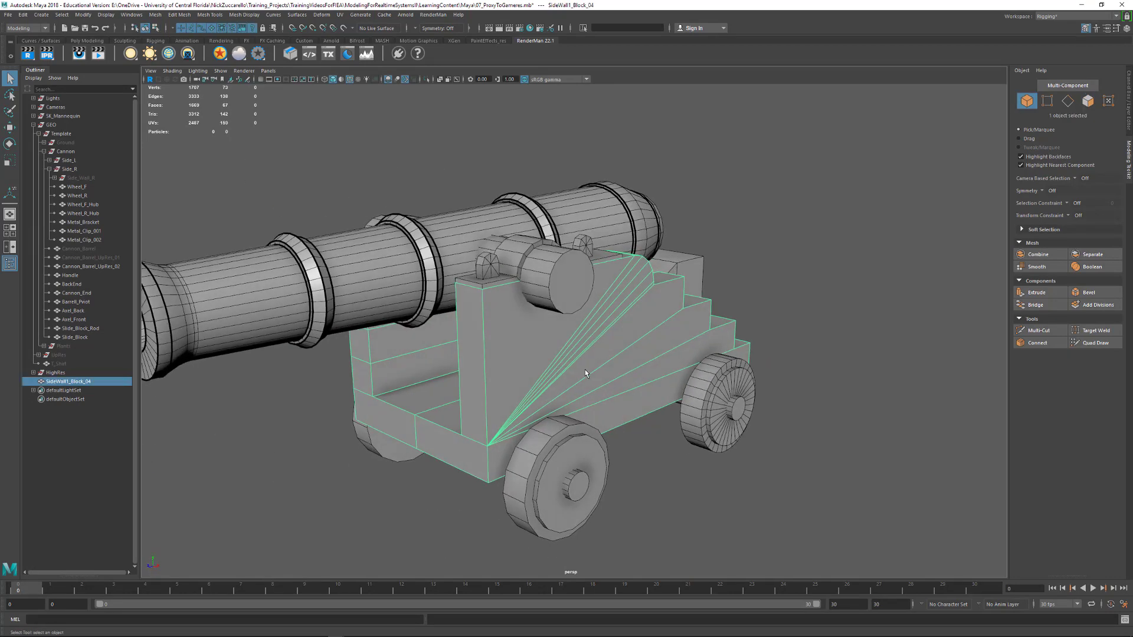
click(155, 15)
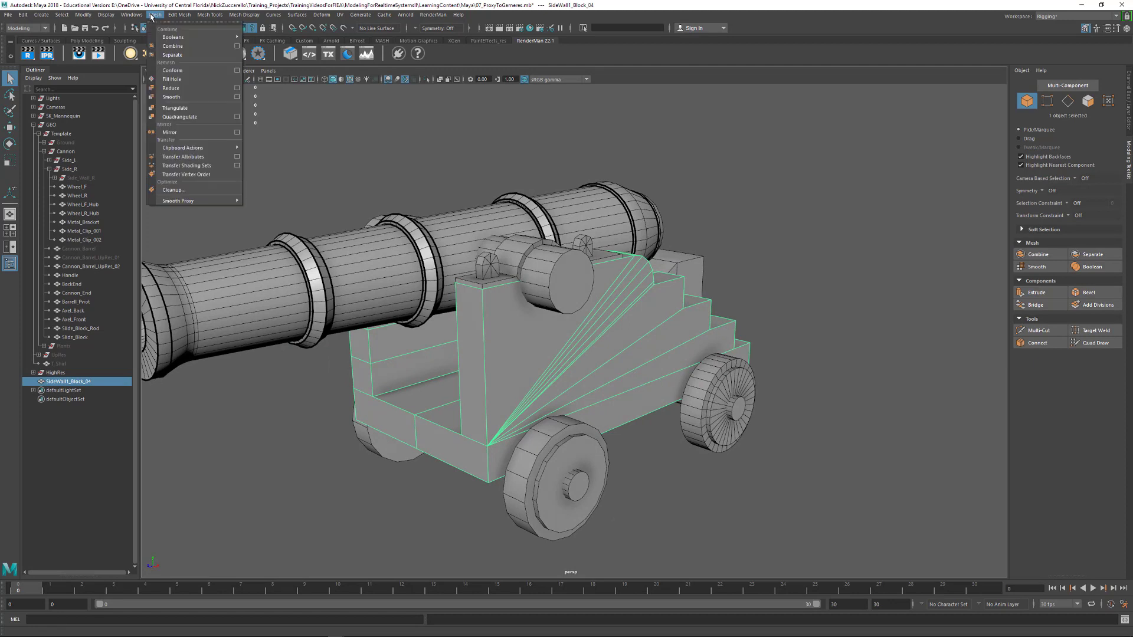
click(176, 132)
alt+drag(626, 354, 670, 354)
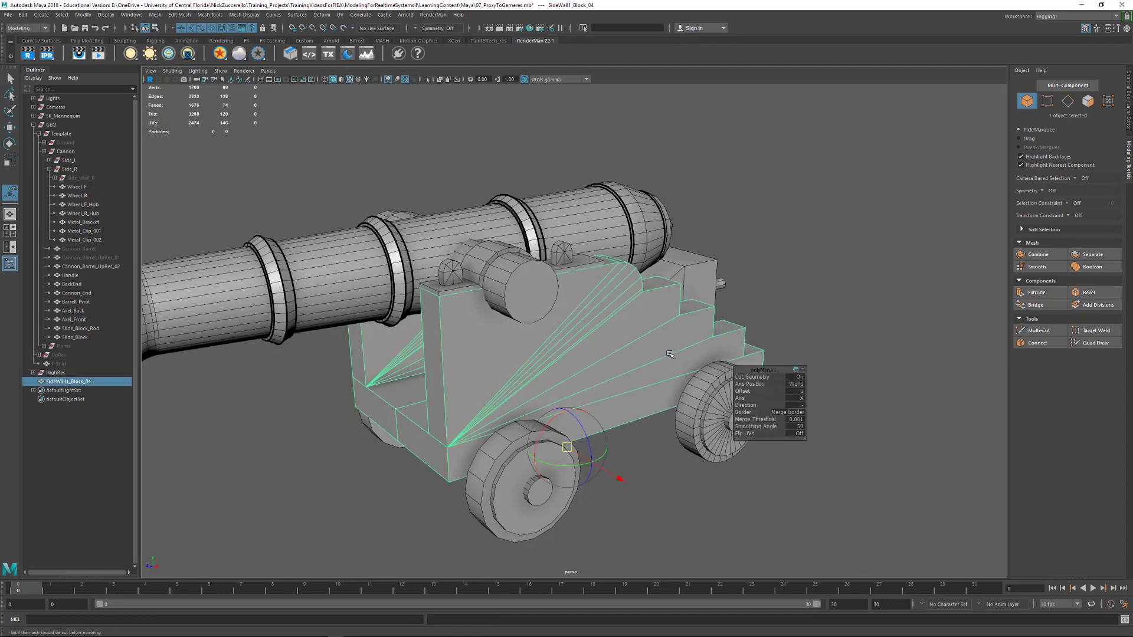
key(alt+shift+d)
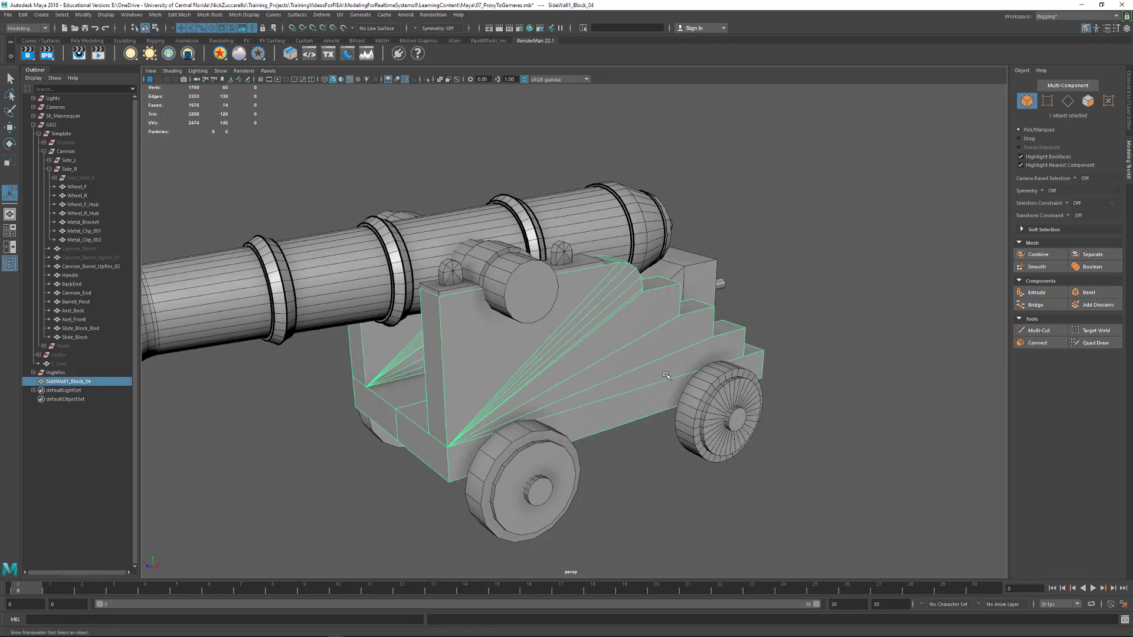
Rename the mirrored mesh SideWall_All and place it inside the Cannon group, above Side_L
double_click(76, 384)
drag(70, 382, 130, 397)
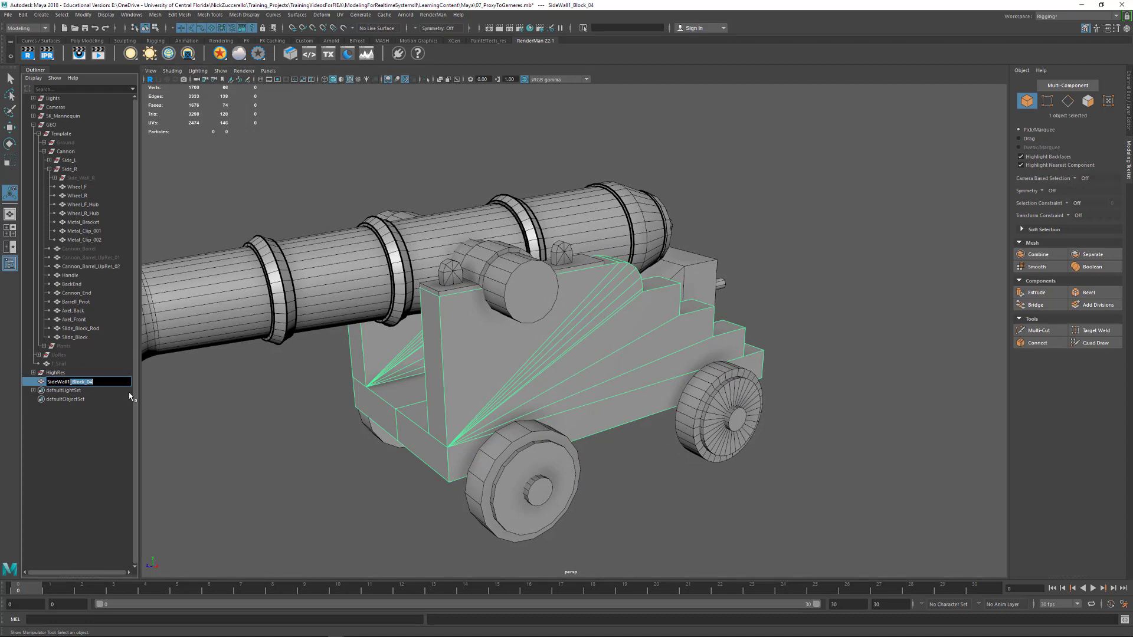
key(BackSpace)
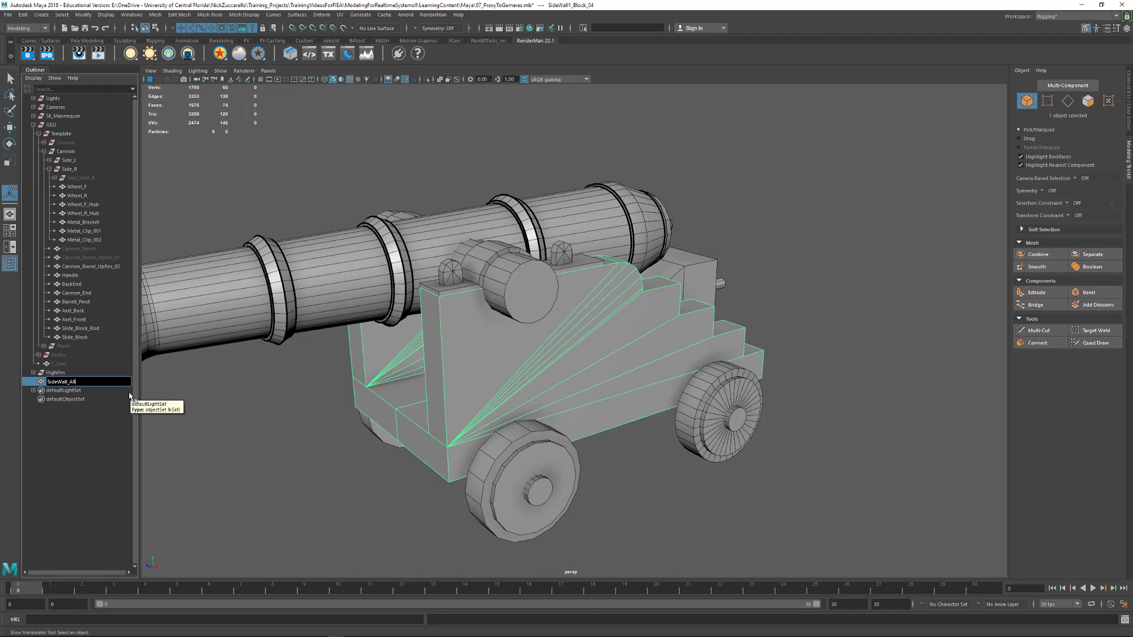
key(Return)
drag(68, 381, 83, 155)
drag(74, 348, 75, 158)
Examine the assembled cannon from several sides, with all its visible parts selected together
click(400, 149)
alt+drag(502, 260, 410, 330)
alt+right_drag(410, 330, 459, 352)
alt+drag(459, 352, 584, 355)
alt+right_drag(584, 355, 529, 346)
alt+drag(530, 345, 440, 280)
click(471, 306)
alt+drag(425, 214, 662, 443)
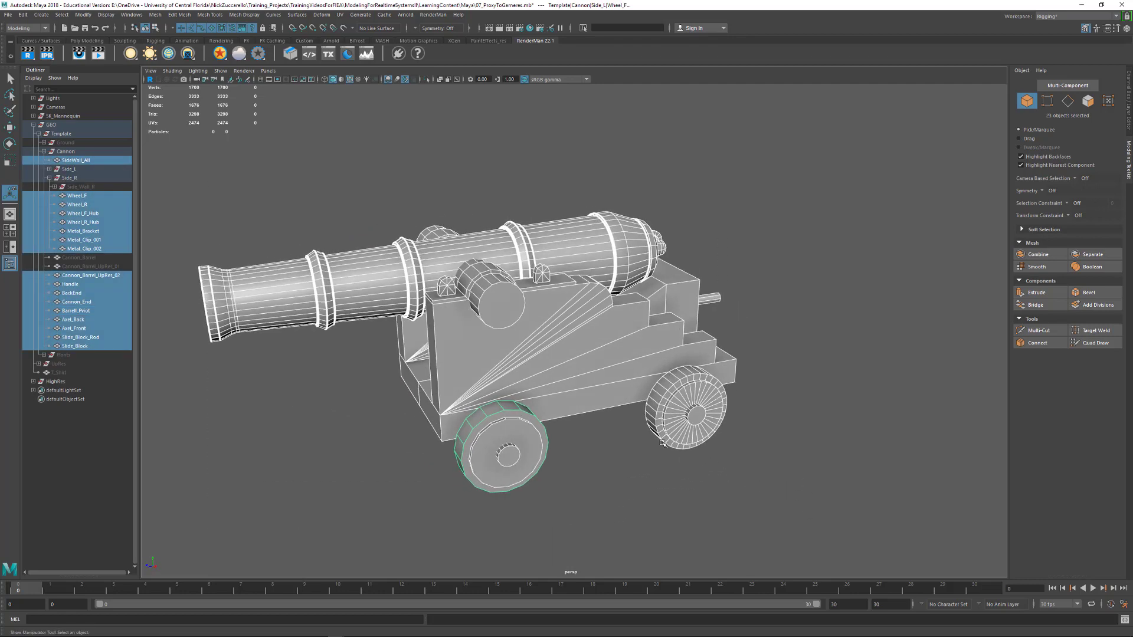
alt+drag(576, 480, 597, 475)
click(591, 481)
Group the front wheel and its hub, Wheel_F and Wheel_F_Hub, within Side_L
click(492, 428)
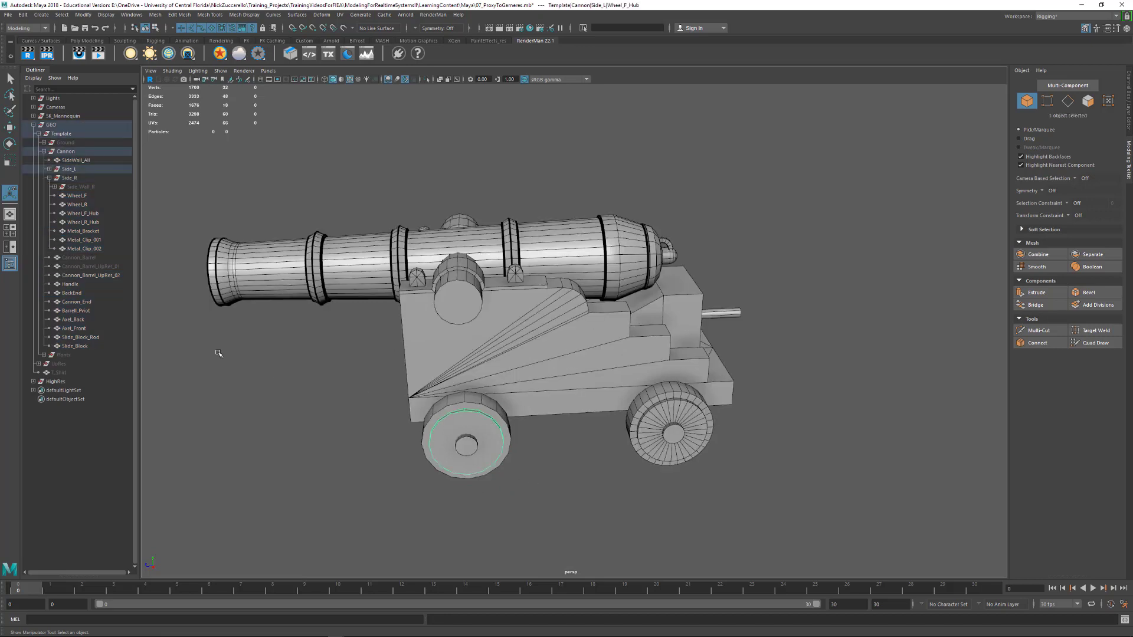
click(49, 169)
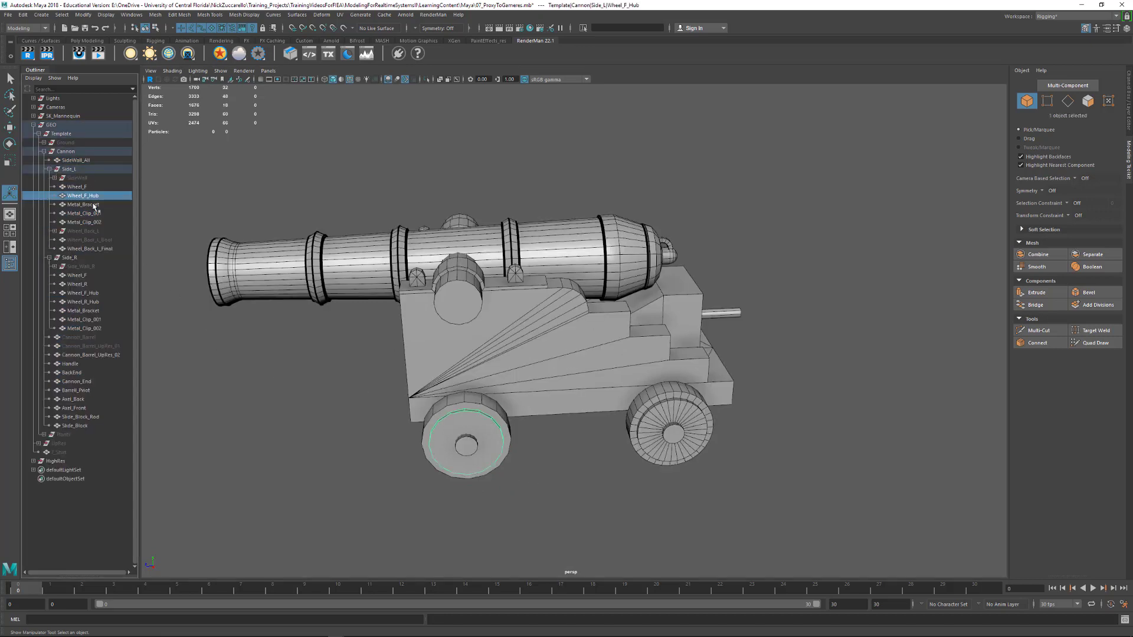
ctrl+click(76, 186)
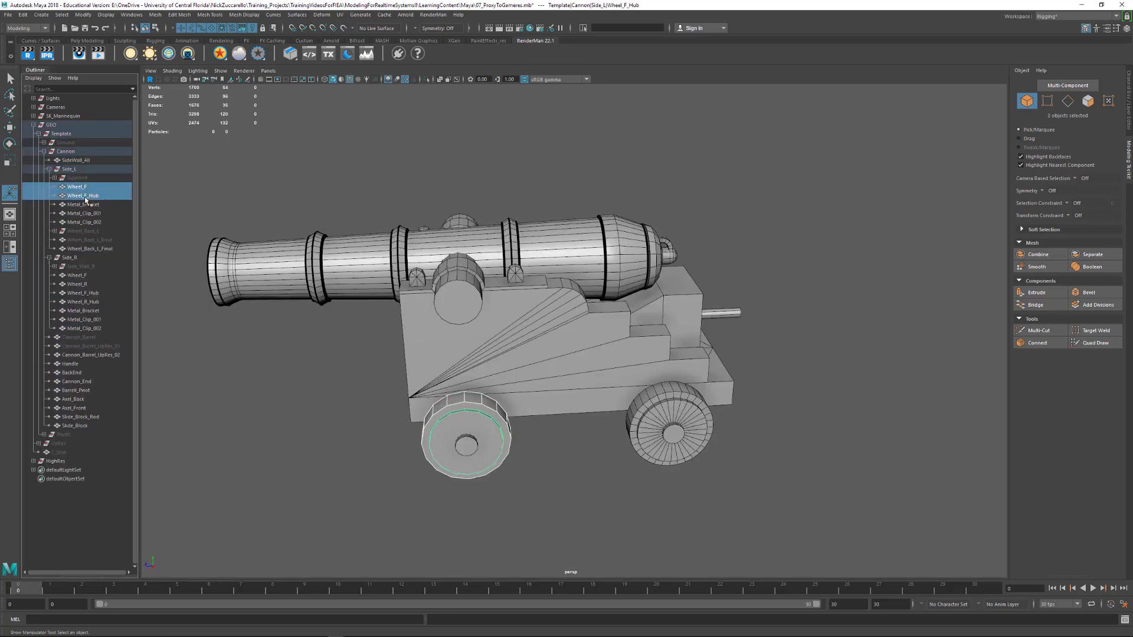
key(ctrl+g)
Name the new wheel group Wheel_F_L and move it above Metal_Bracket in Side_L
double_click(87, 241)
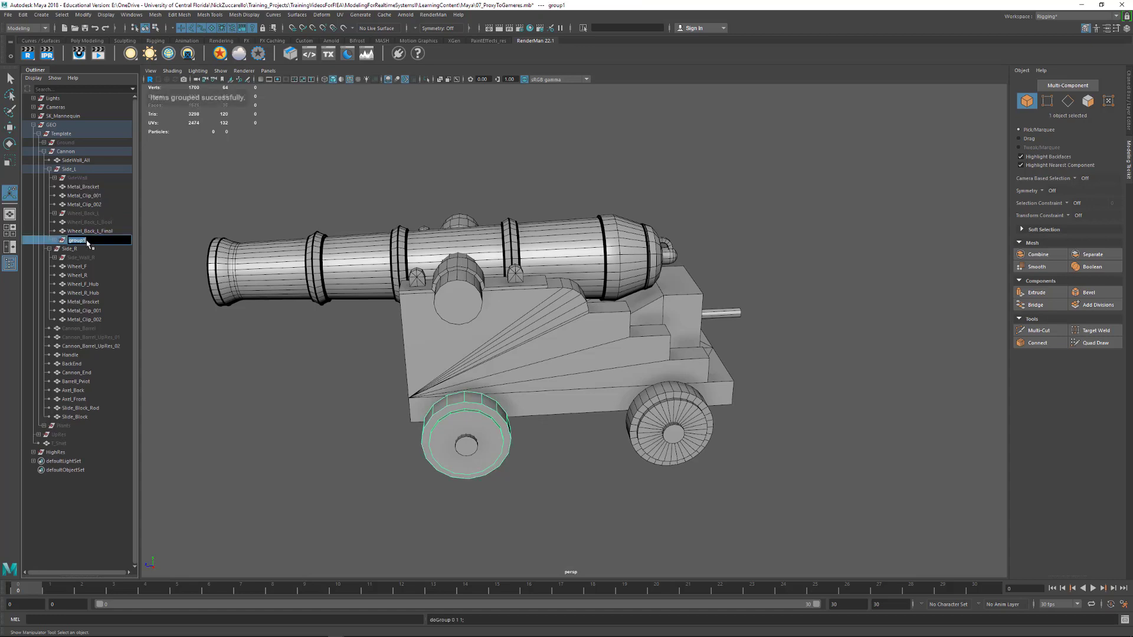
text(Wheel_F_L)
key(Return)
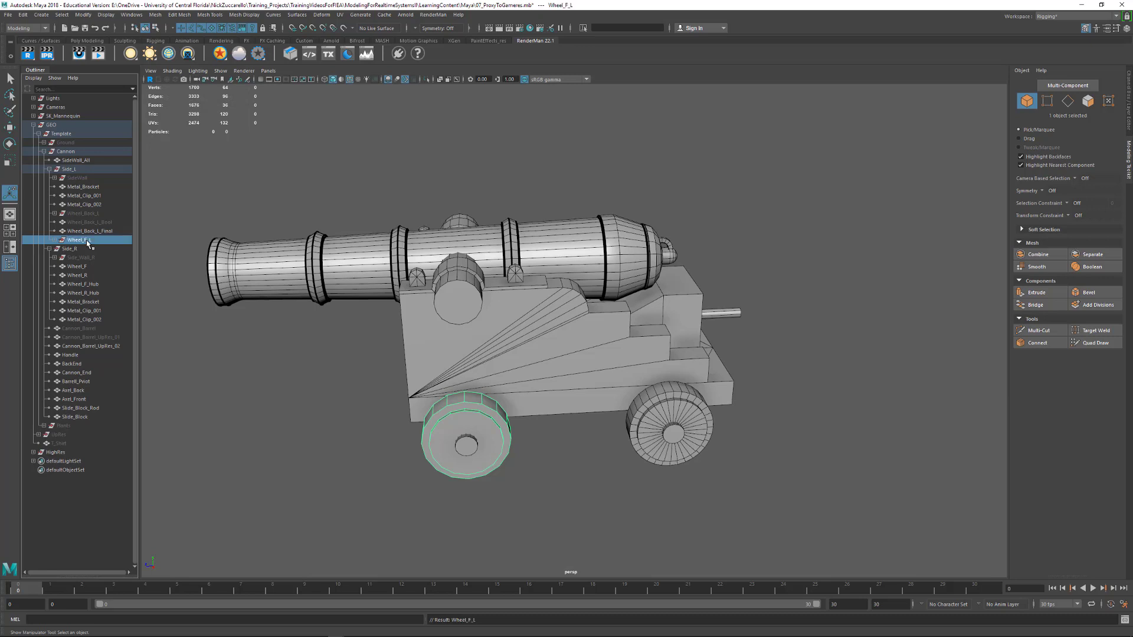
middle_drag(81, 243, 84, 187)
Group the front wheel and its hub on the cannon's Side_R
click(260, 185)
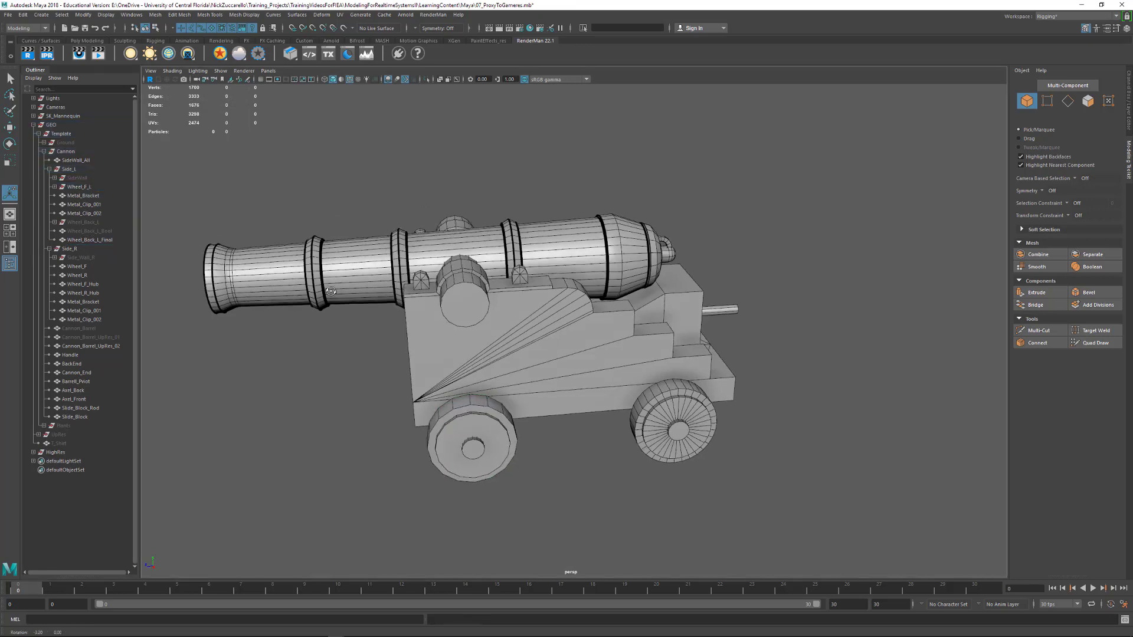
alt+drag(260, 186, 402, 315)
click(483, 429)
alt+drag(483, 429, 518, 454)
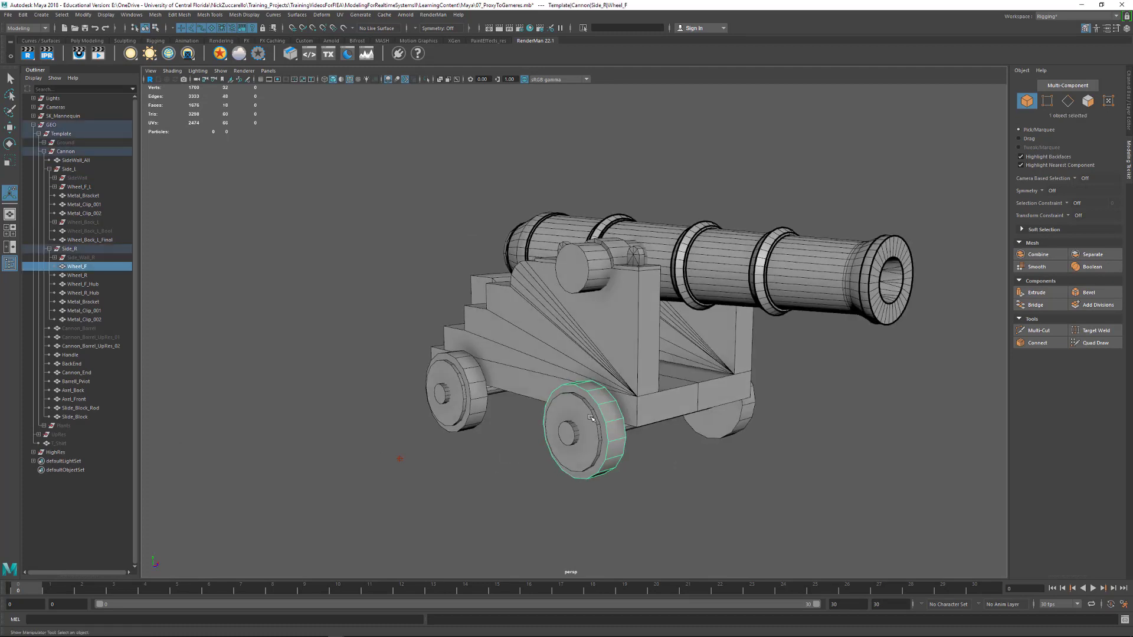
shift+click(592, 429)
key(ctrl+g)
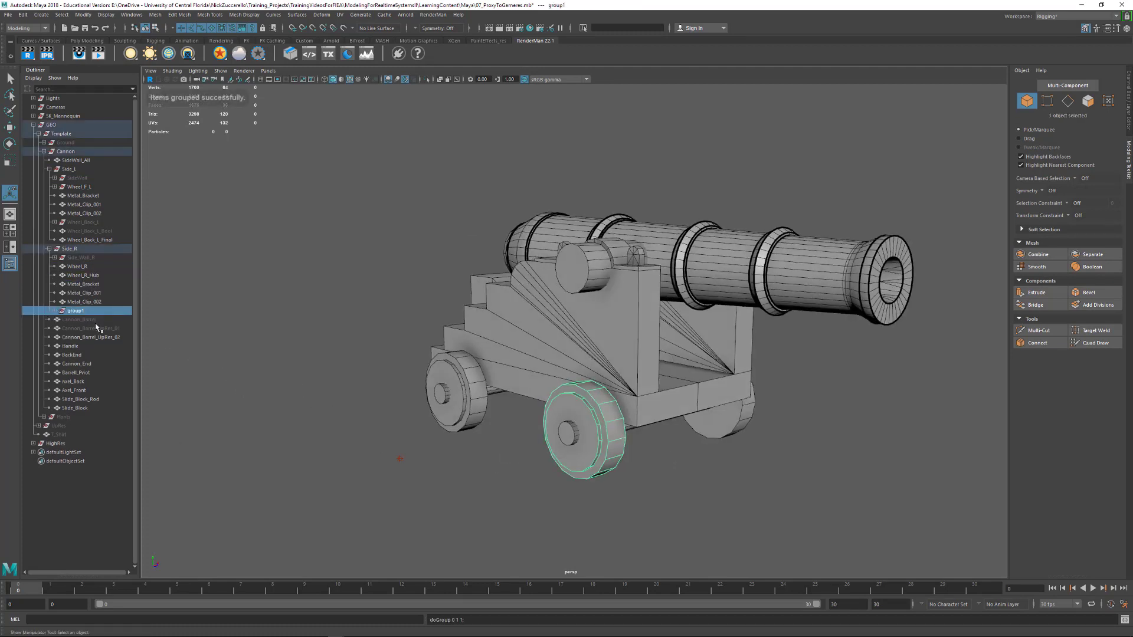
Name the new wheel group Wheel_Front_R and move it above Wheel_R in Side_R
double_click(77, 311)
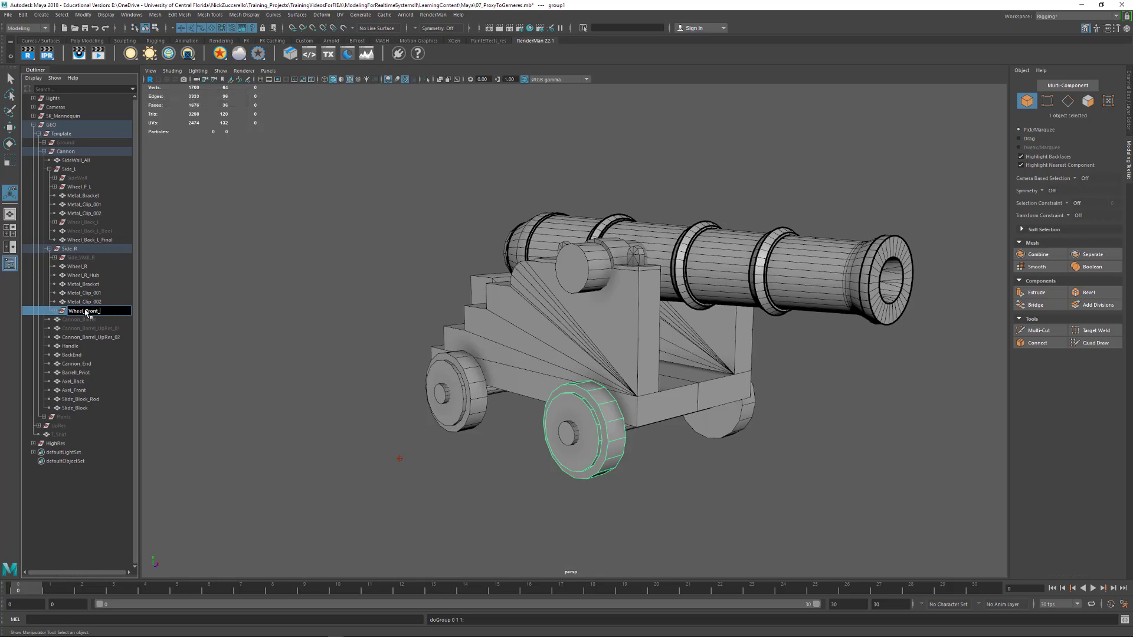
text(Wheel_Front_R)
key(Return)
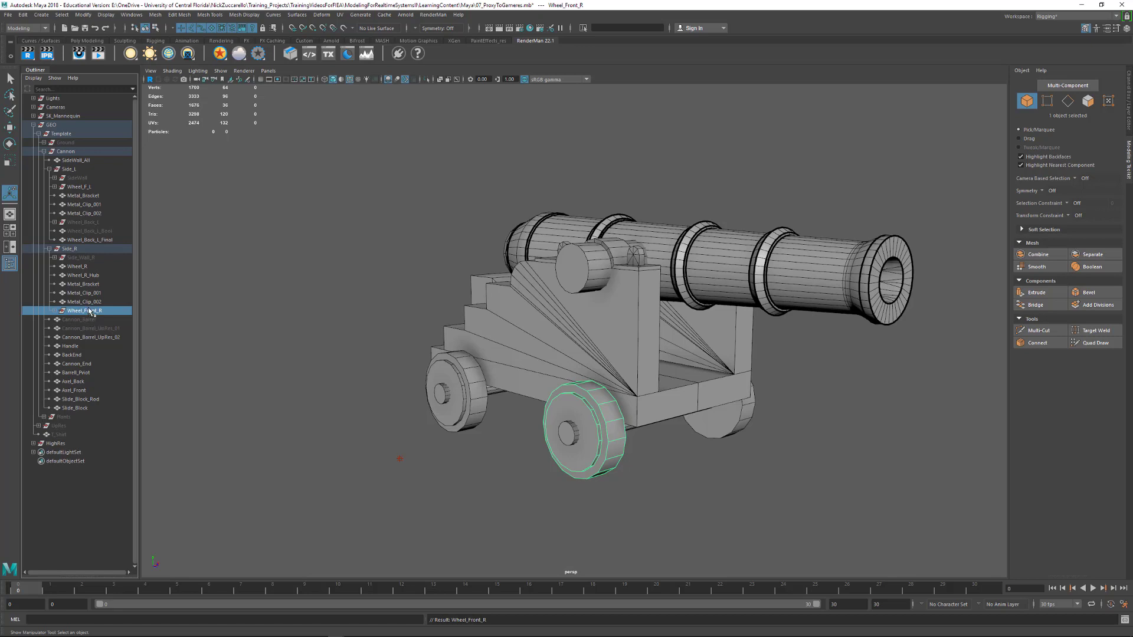
middle_drag(91, 311, 95, 267)
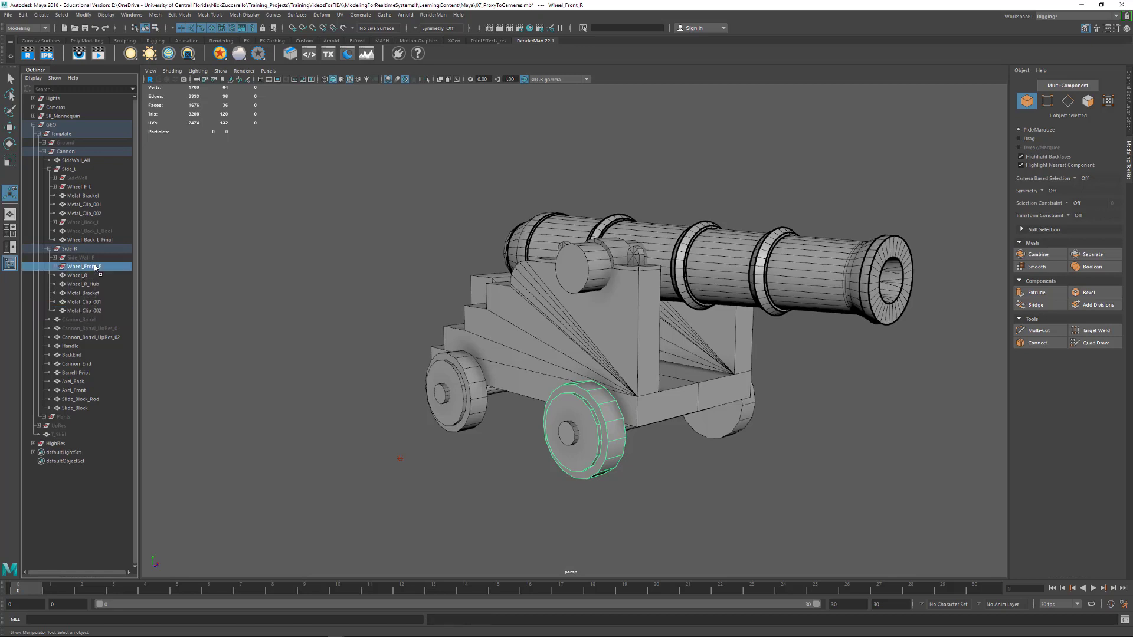
Group the rear wheel Wheel_R and its hub Wheel_R_Hub within Side_R
click(508, 448)
alt+drag(508, 447, 527, 447)
click(454, 374)
shift+click(467, 367)
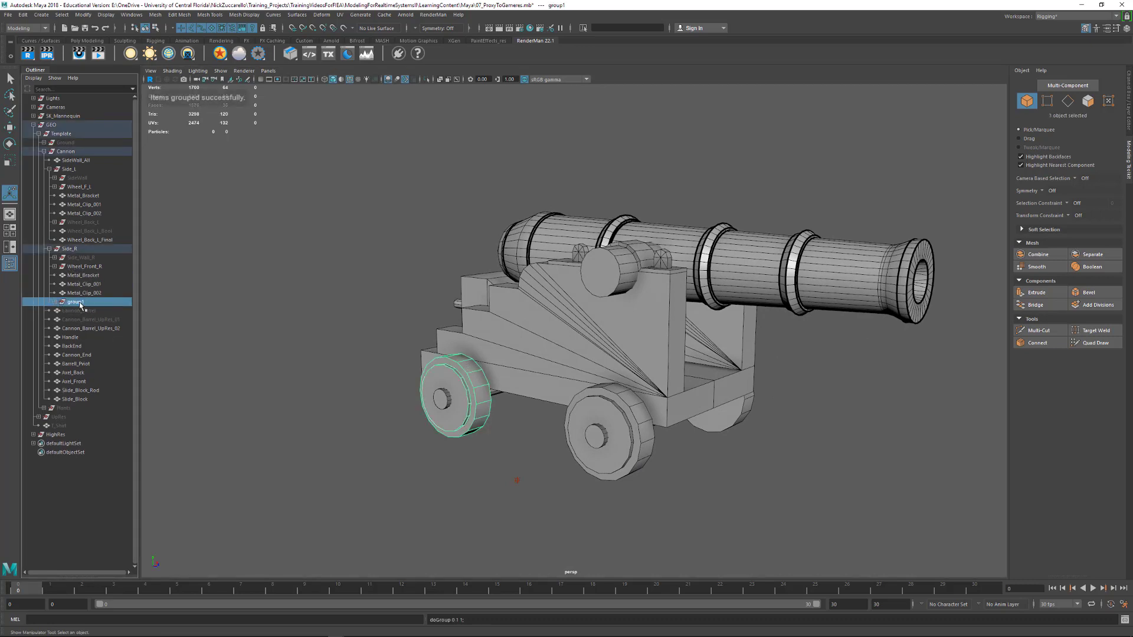
Name the new rear wheel group Wheel_Rear_R and move it directly below Wheel_Front_R
double_click(76, 302)
text(Whl)
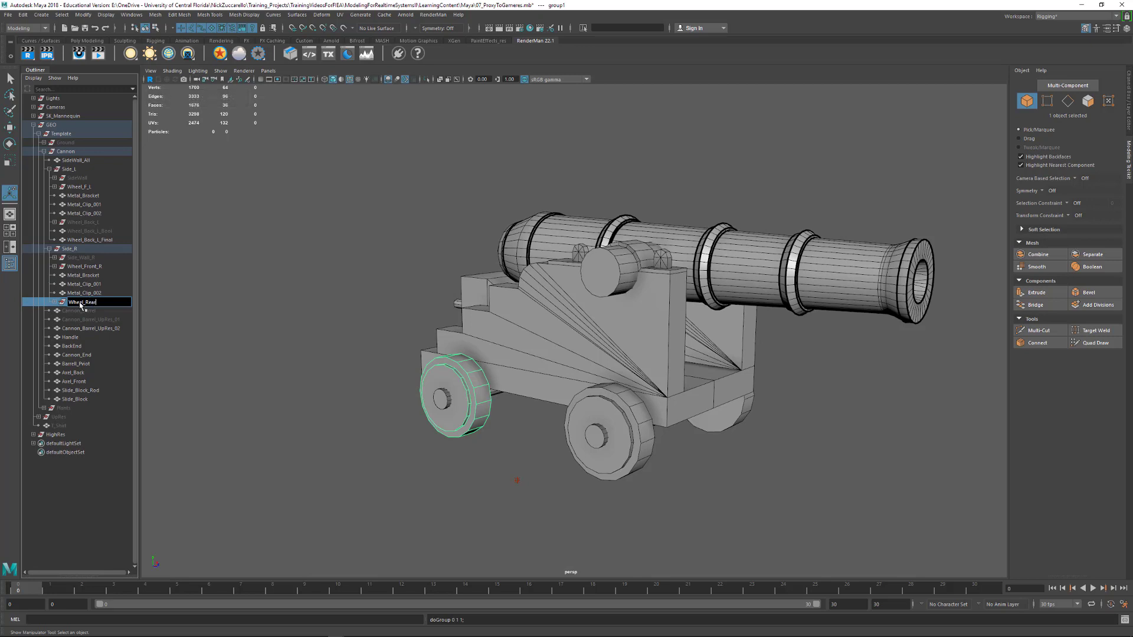
key(Return)
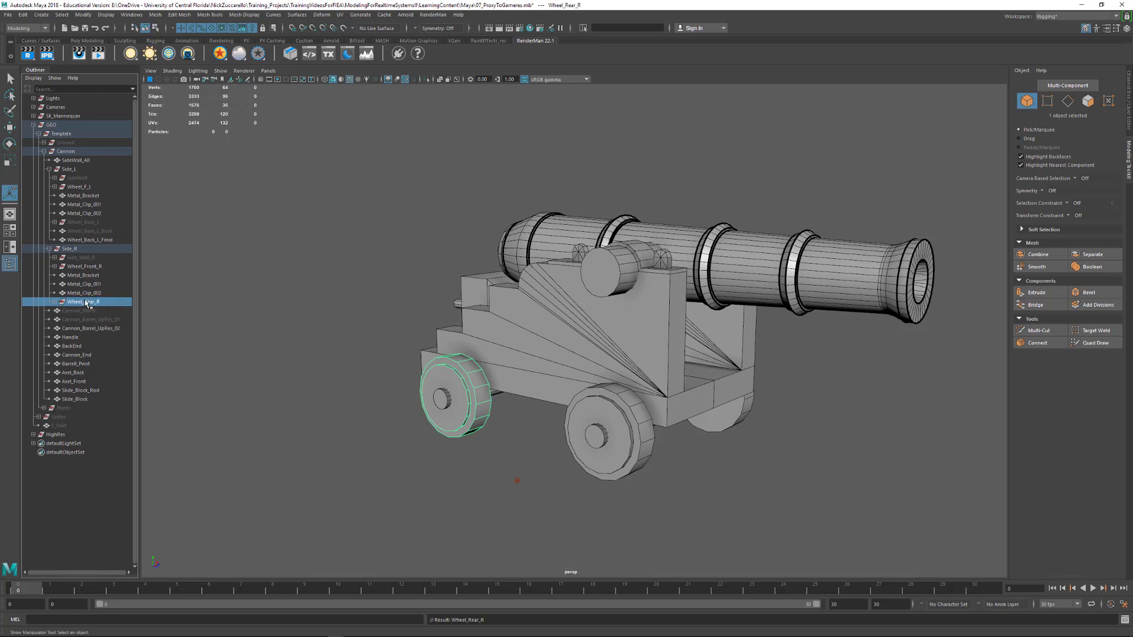
middle_drag(86, 307, 92, 275)
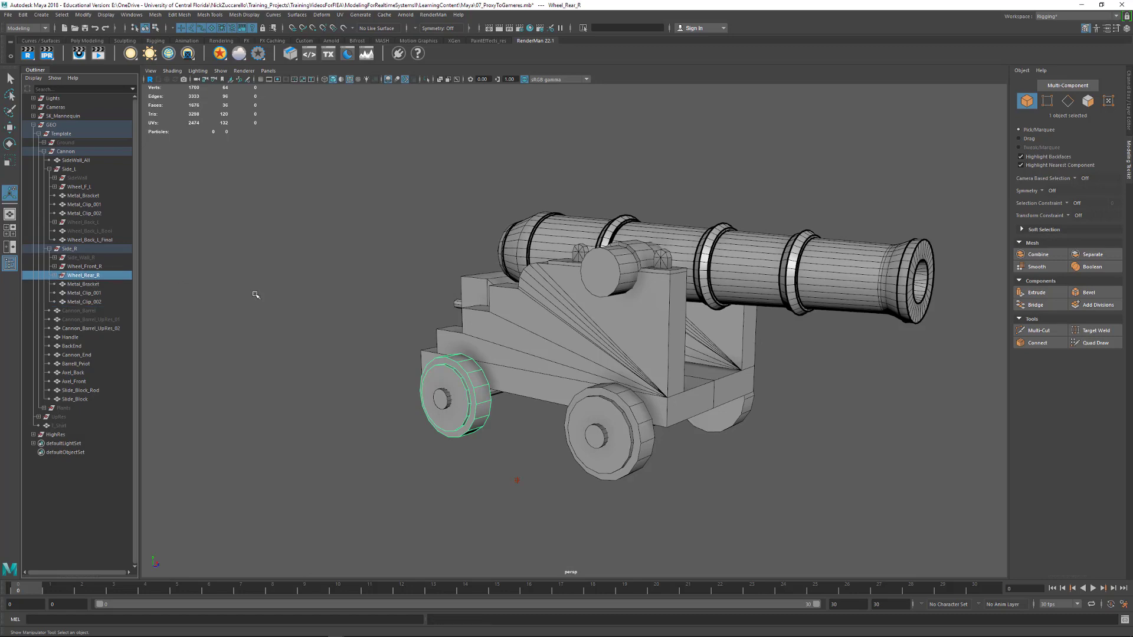
Hide the Wheel_Front_R and Wheel_Rear_R groups on Side_R and the Wheel_F_L group on Side_L
click(81, 266)
ctrl+click(82, 275)
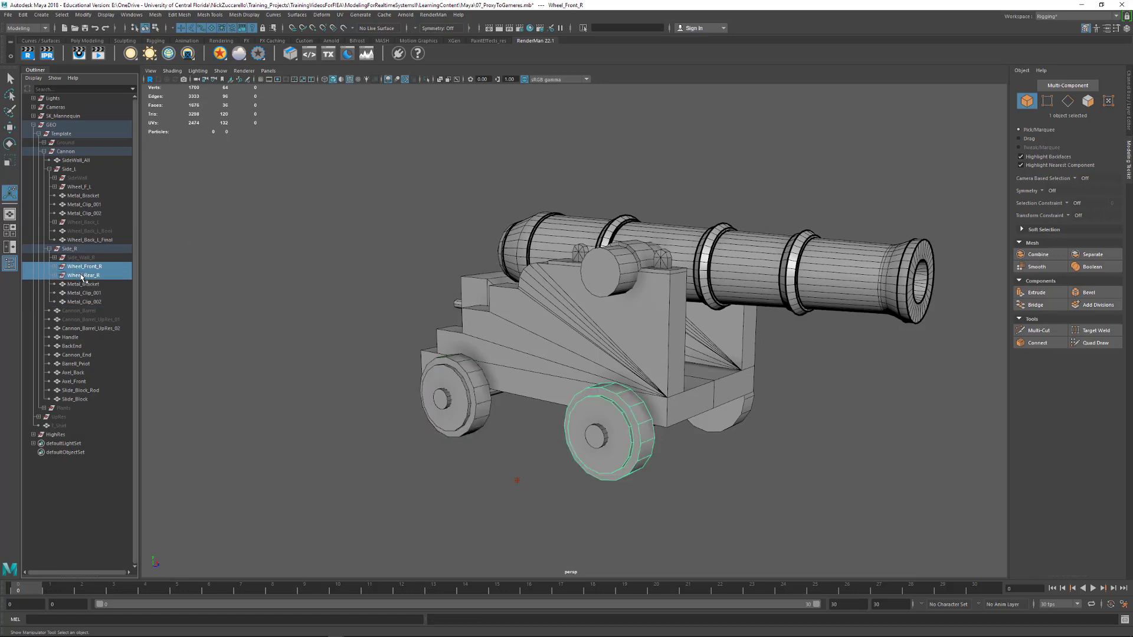
key(ctrl+h)
alt+drag(448, 413, 574, 428)
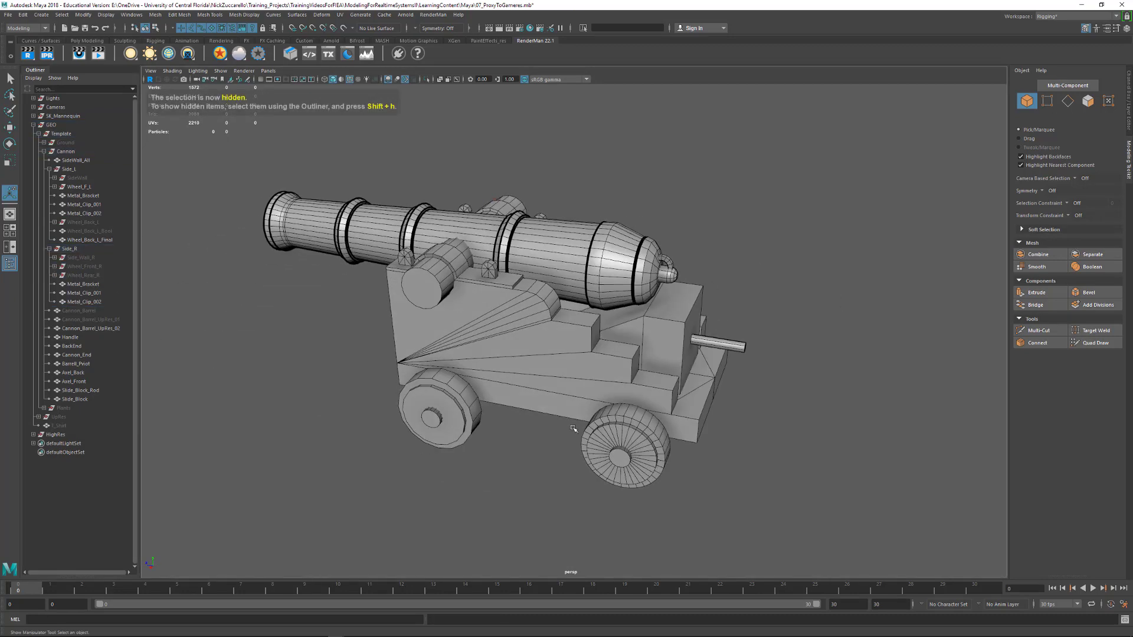
click(463, 410)
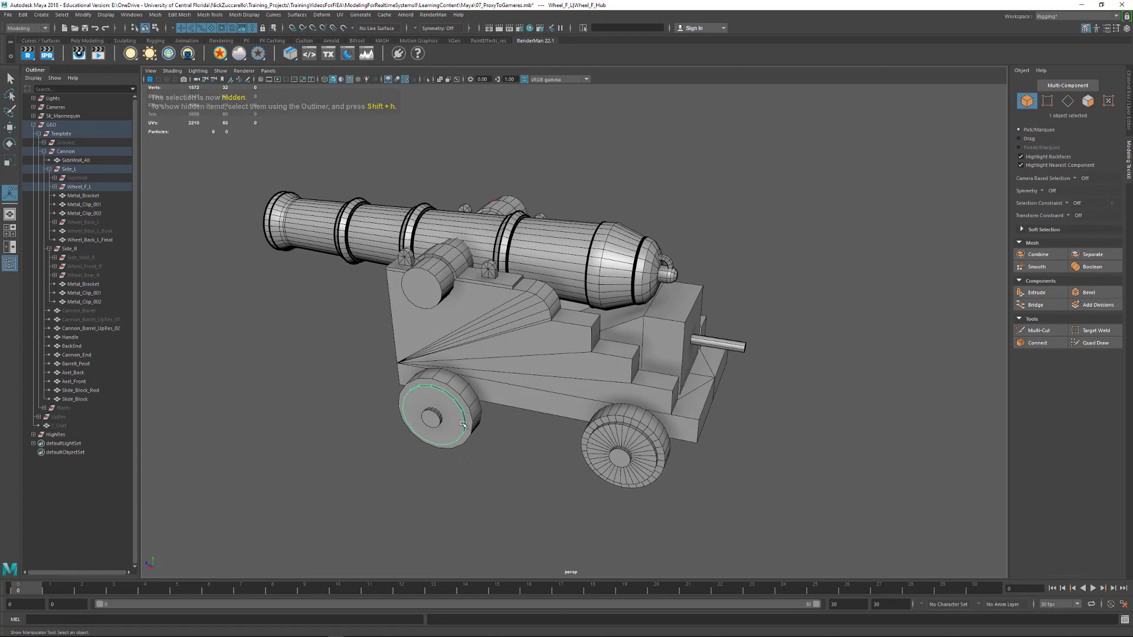
key(Up)
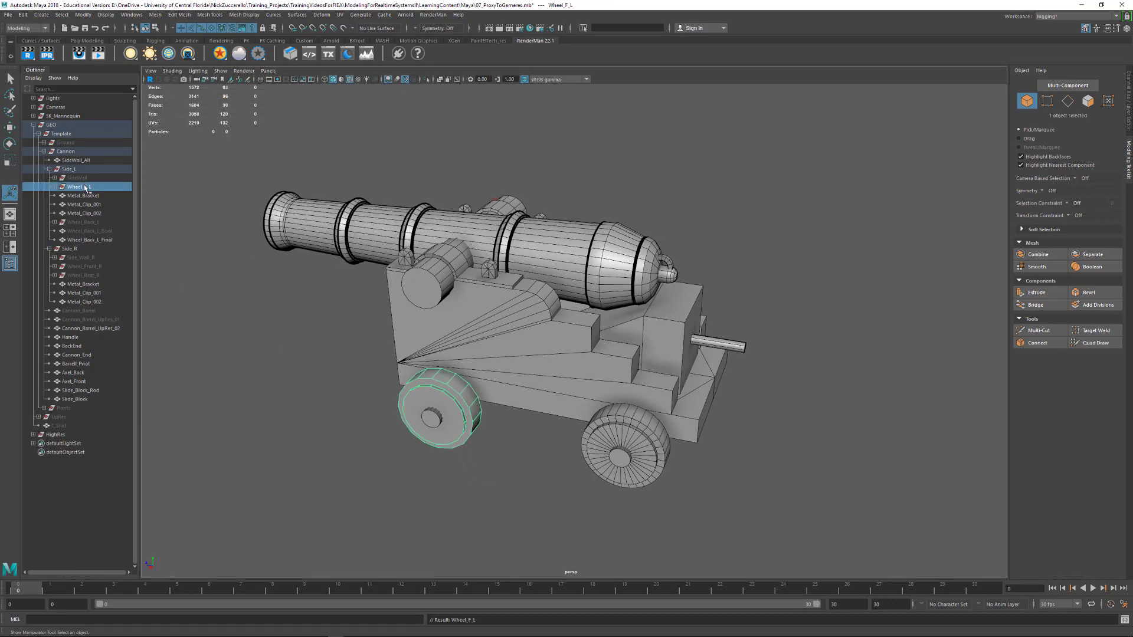
key(ctrl+h)
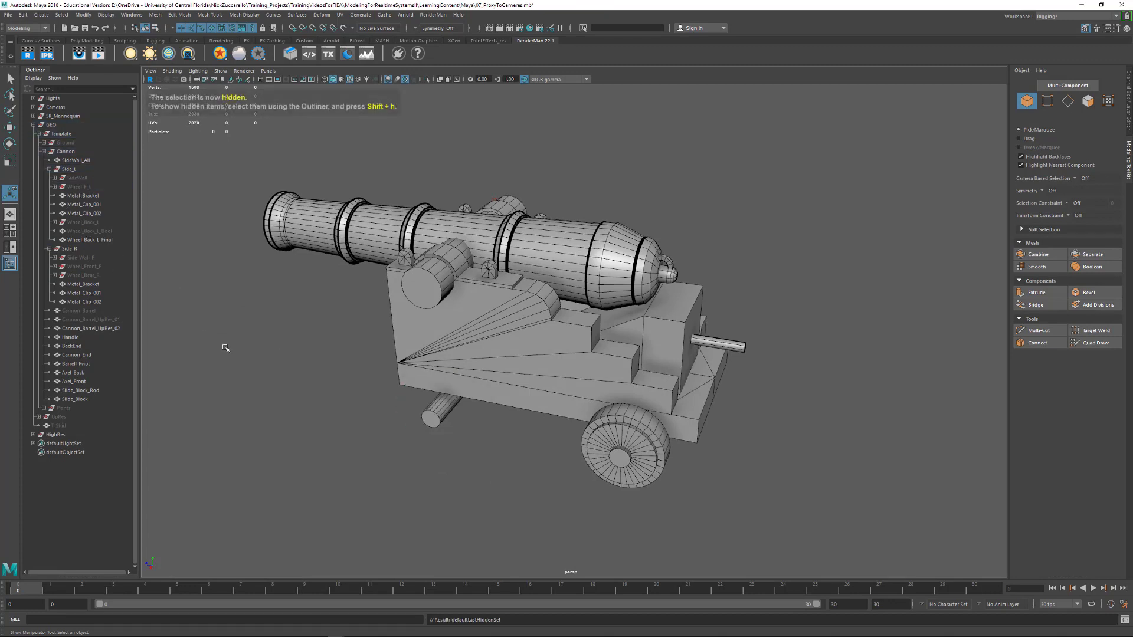
Duplicate Wheel_Back_L_Final and move the copy along Z to 40, onto the front axle
alt+drag(566, 405, 580, 392)
click(670, 429)
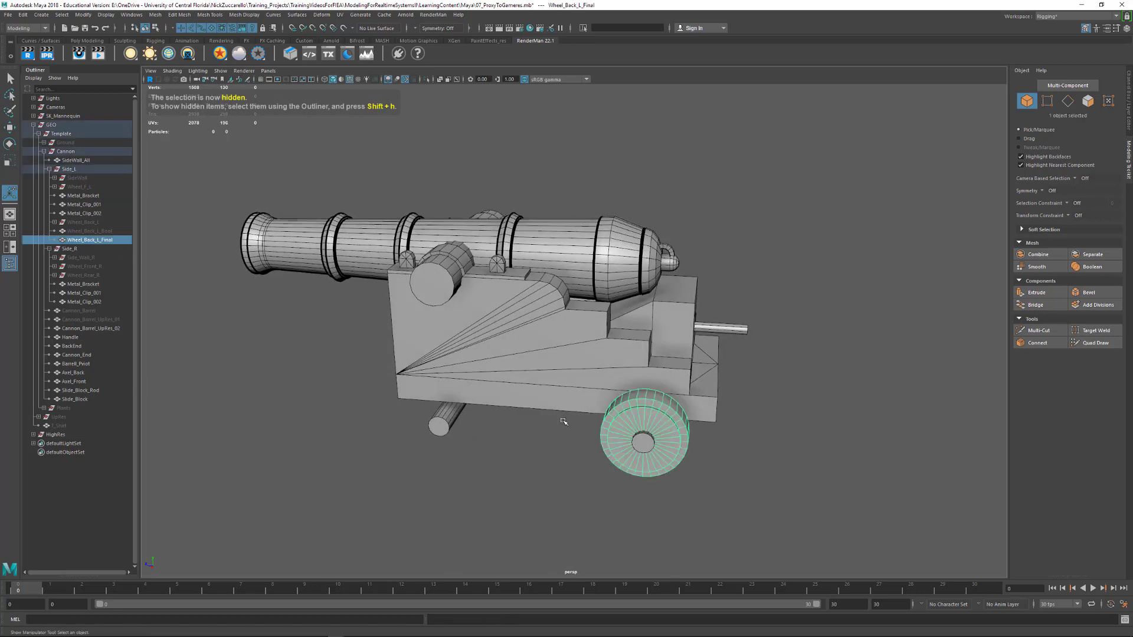
alt+drag(419, 389, 432, 388)
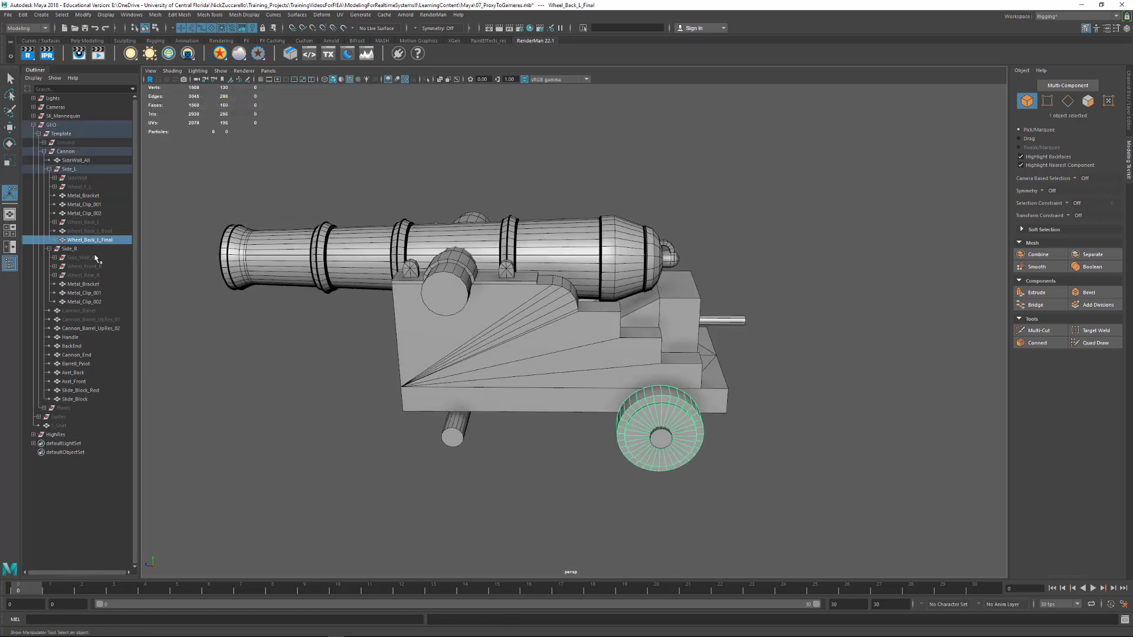
key(ctrl+d)
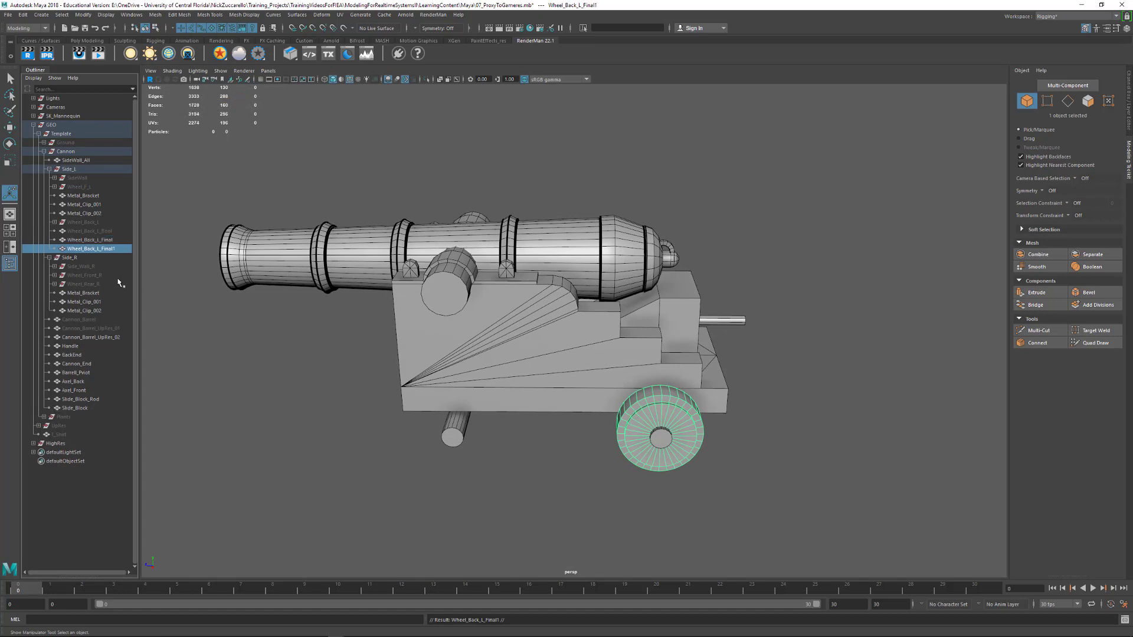
key(w)
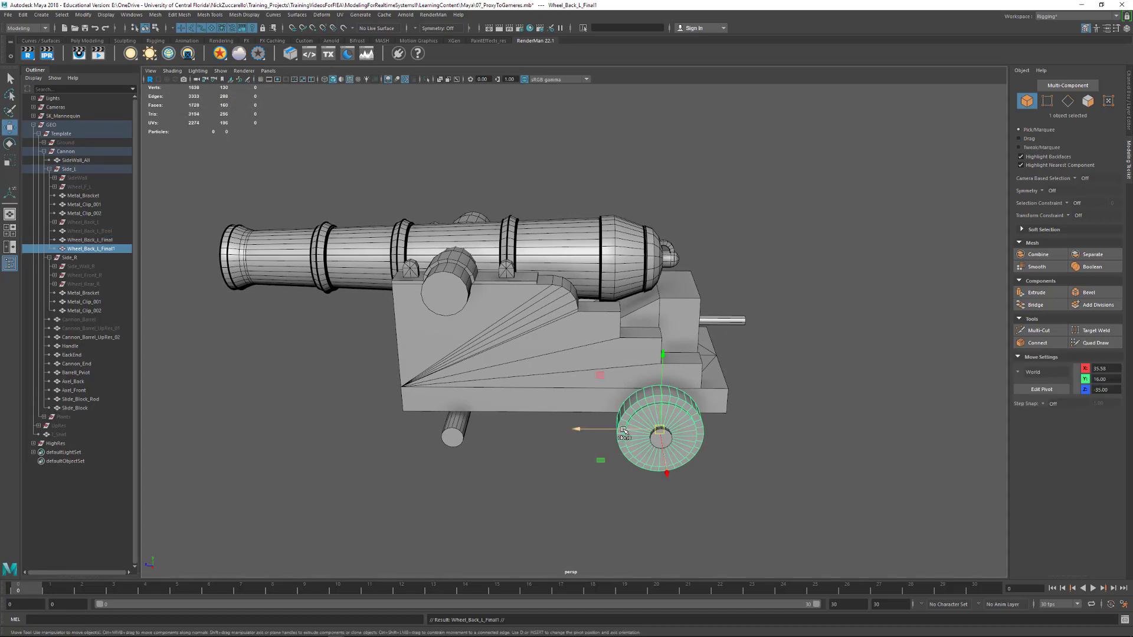
drag(624, 431, 421, 442)
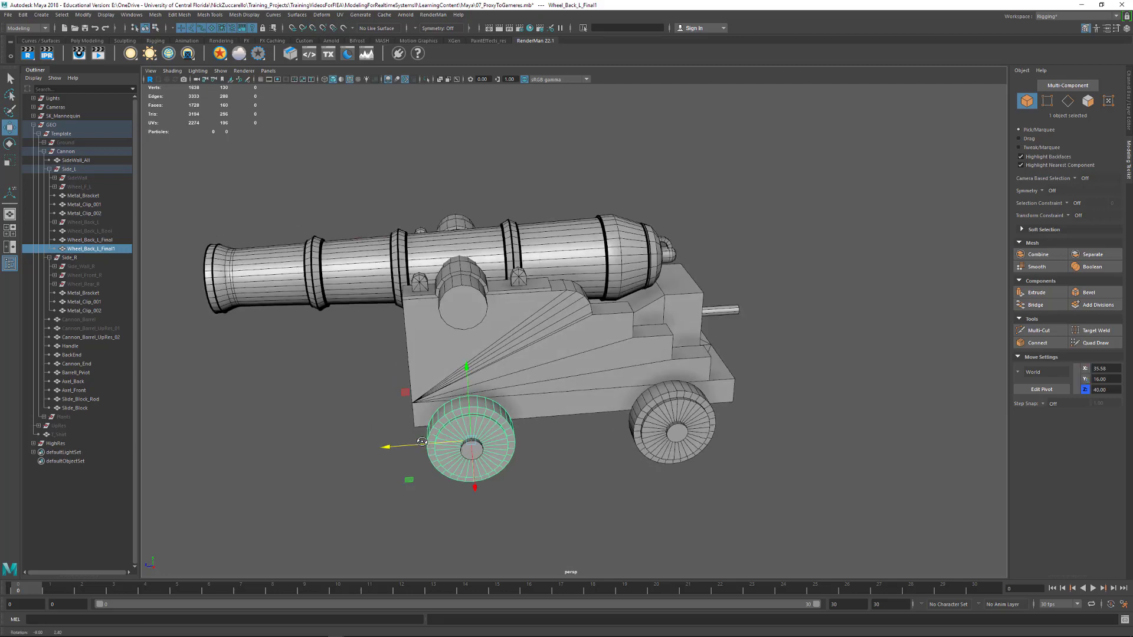
Examine how the copied wheel lines up with the end of the front axle
alt+right_drag(421, 443, 584, 489)
alt+middle_drag(378, 490, 536, 379)
alt+right_drag(536, 379, 593, 458)
alt+drag(593, 457, 508, 480)
key(v)
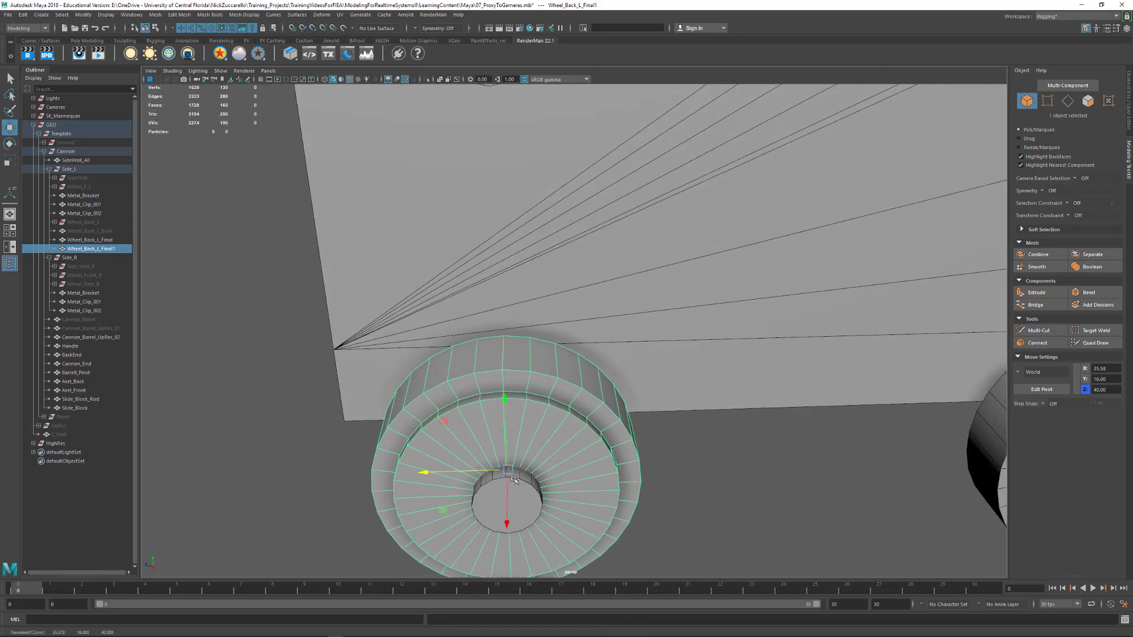
alt+right_drag(515, 480, 457, 449)
alt+drag(459, 454, 529, 454)
click(515, 450)
alt+middle_drag(535, 396, 540, 432)
click(540, 433)
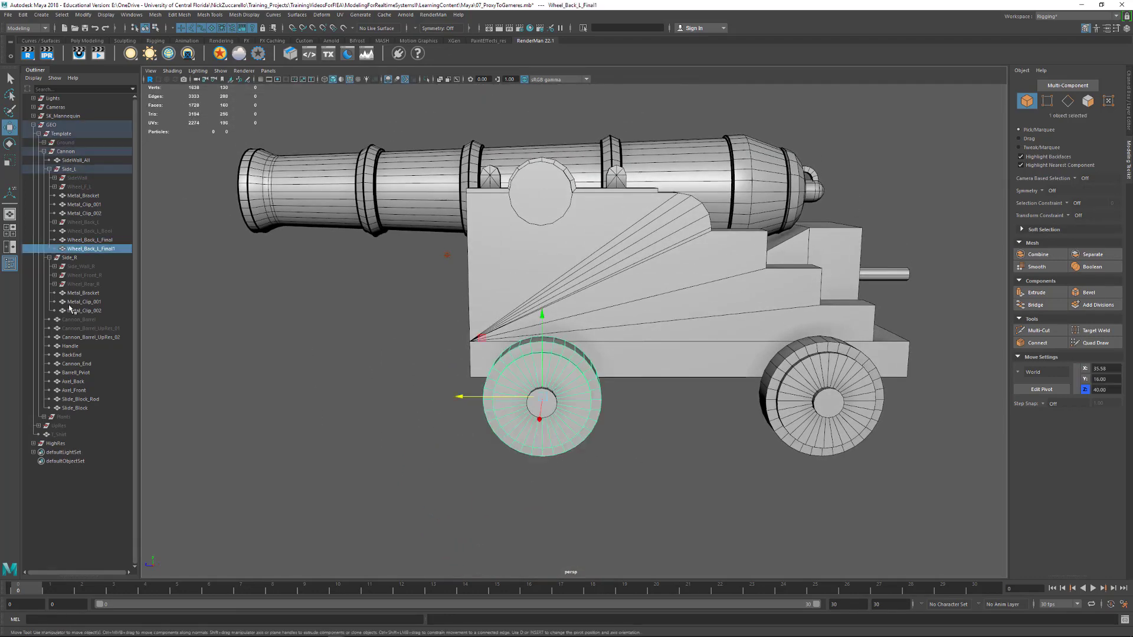
Rename the copied front wheel in Side_L to Wheel_Front_L_Final
double_click(94, 249)
click(95, 250)
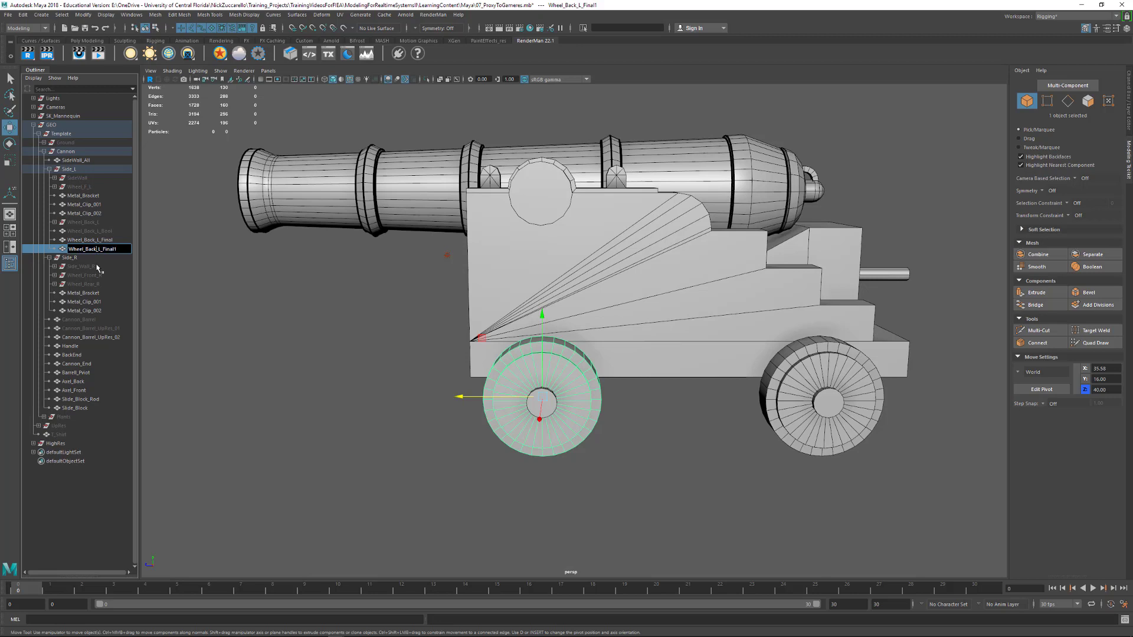
key(BackSpace)
key(BackSpace)
key(BackSpace)
key(BackSpace)
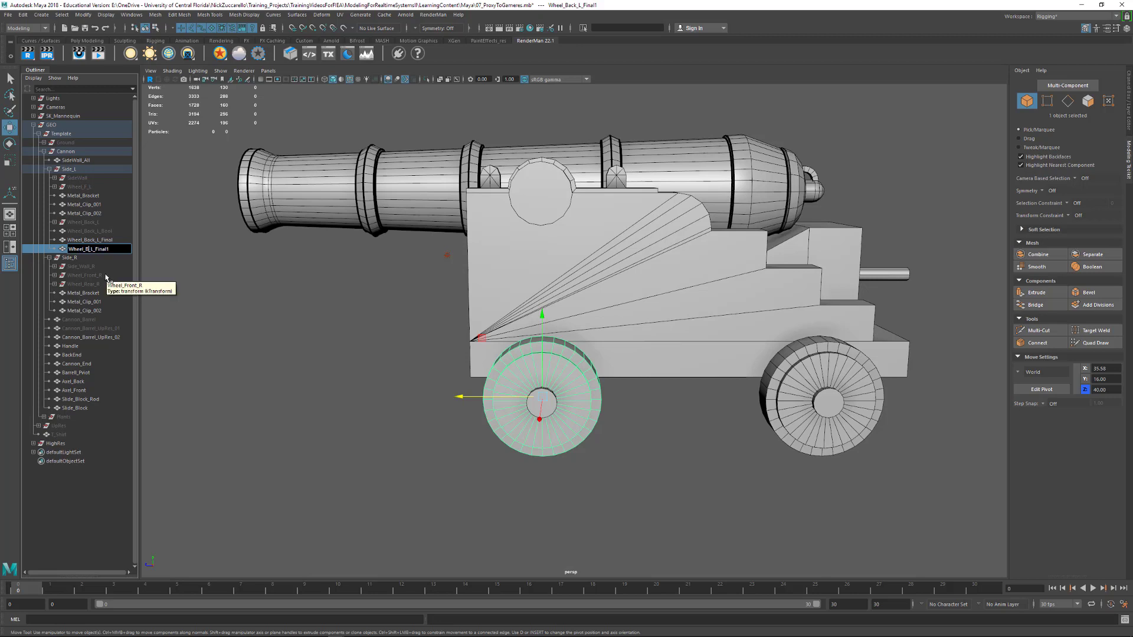
text(Front)
key(BackSpace)
key(Return)
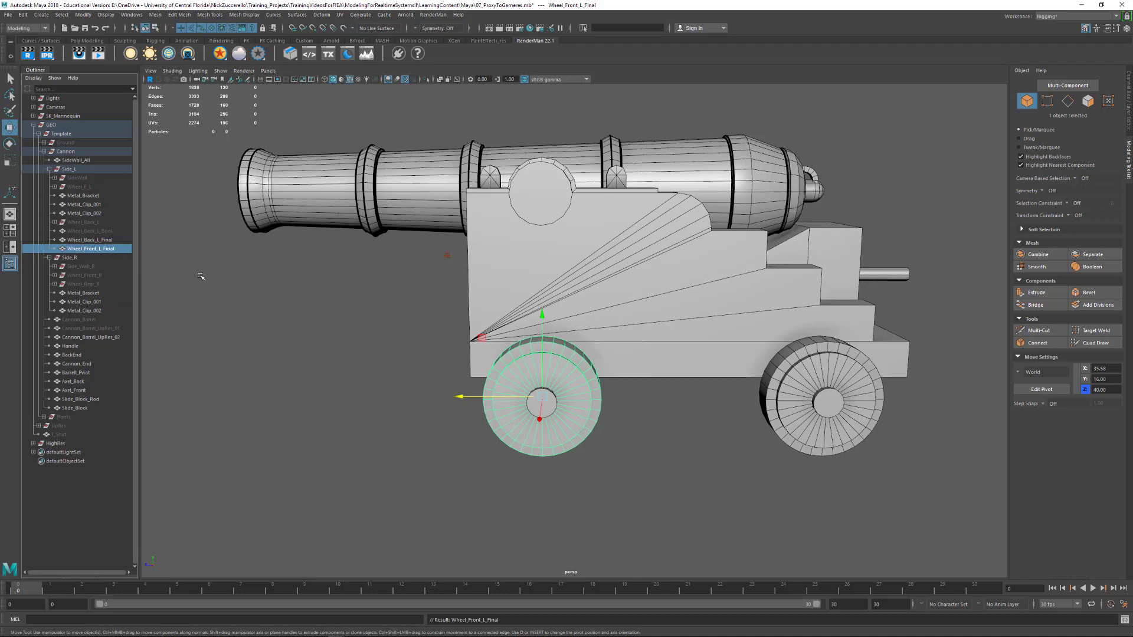
Duplicate Wheel_Front_L_Final, unparent the copy from Side_L and put it in its own group
click(362, 413)
alt+drag(361, 413, 580, 397)
click(630, 426)
alt+drag(630, 426, 589, 438)
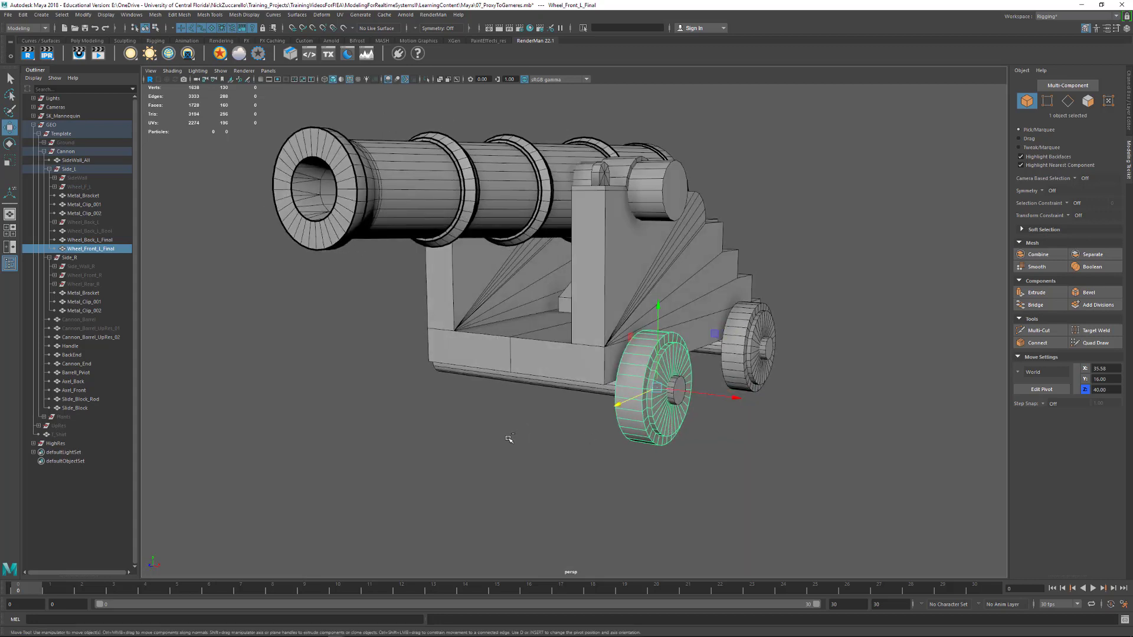
key(ctrl+d)
key(shift+p)
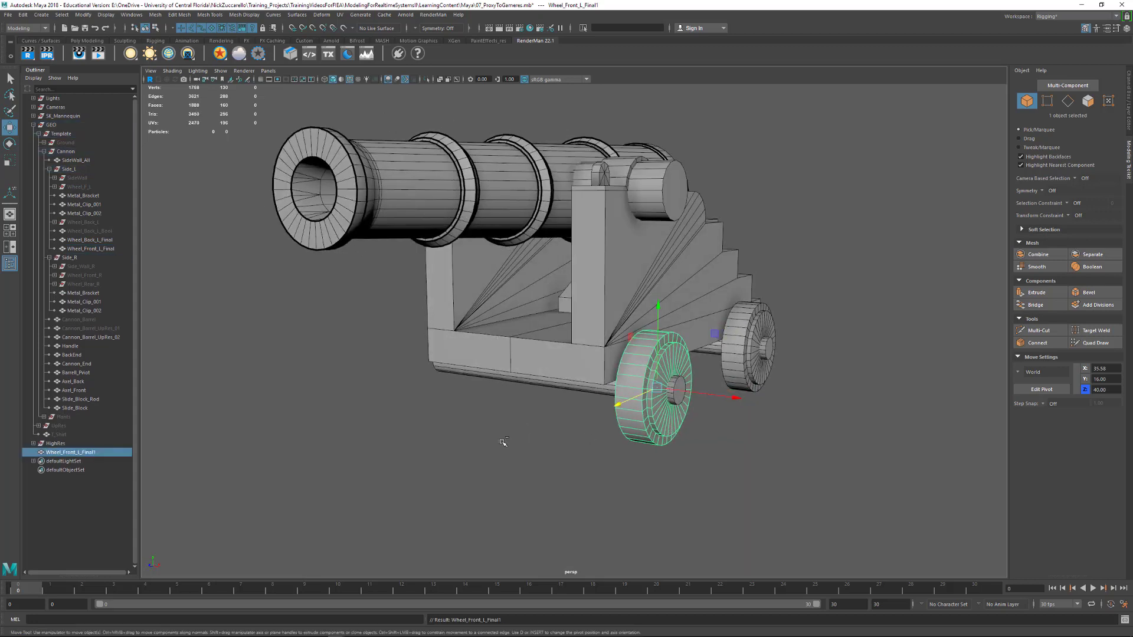
key(ctrl+g)
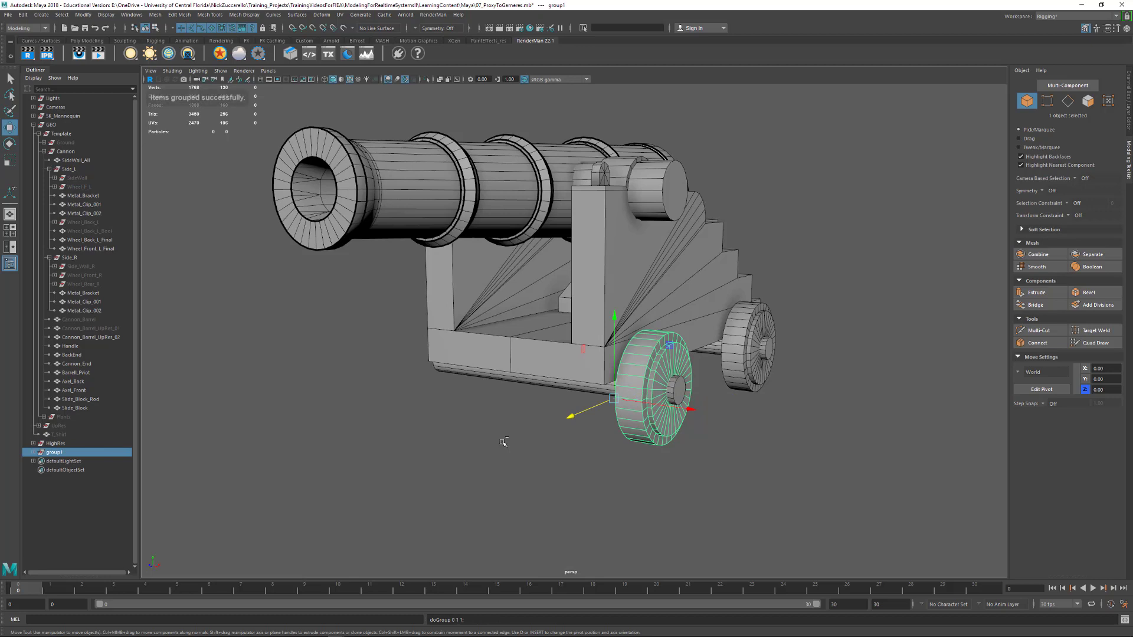
Mirror the new wheel group to the cannon's opposite side by setting its Scale X to -1
alt+drag(508, 404, 567, 399)
key(e)
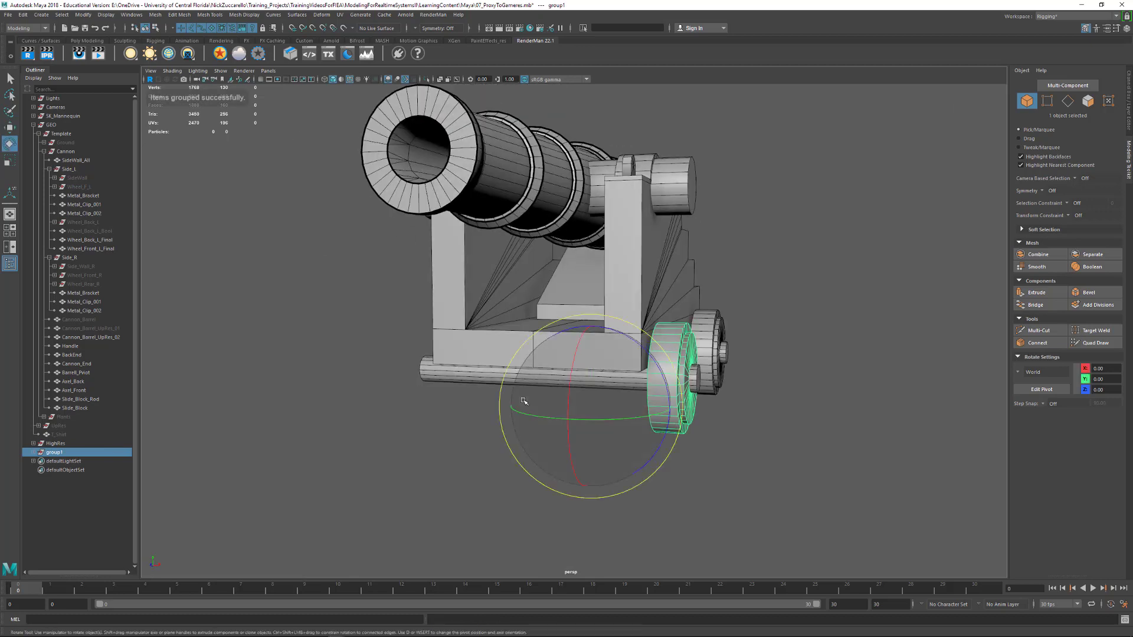
key(q)
key(w)
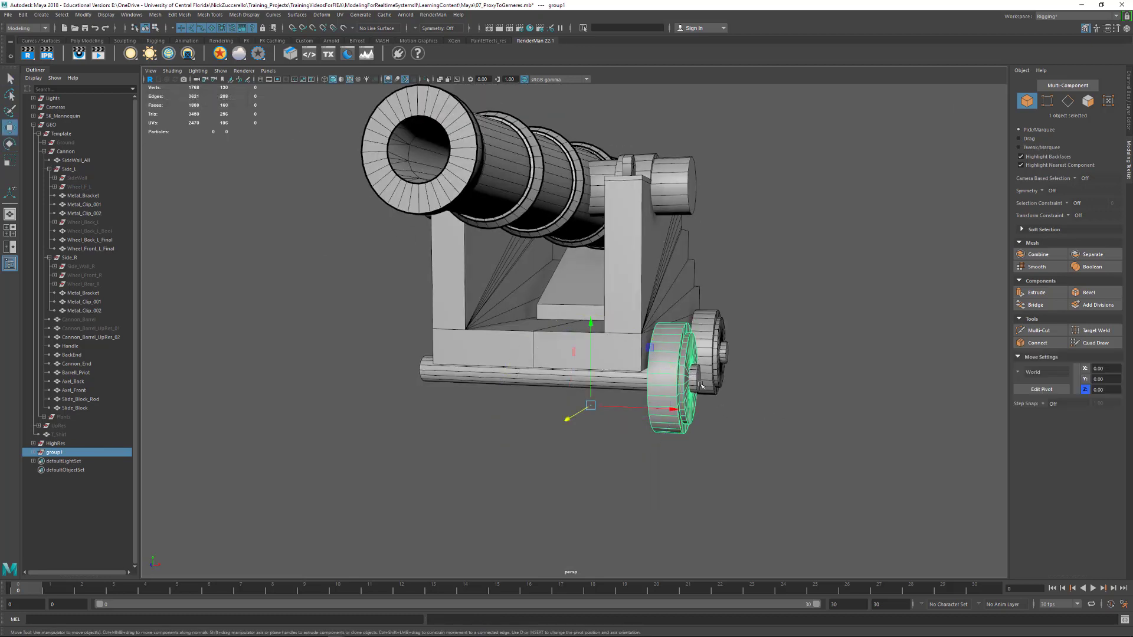
click(1129, 89)
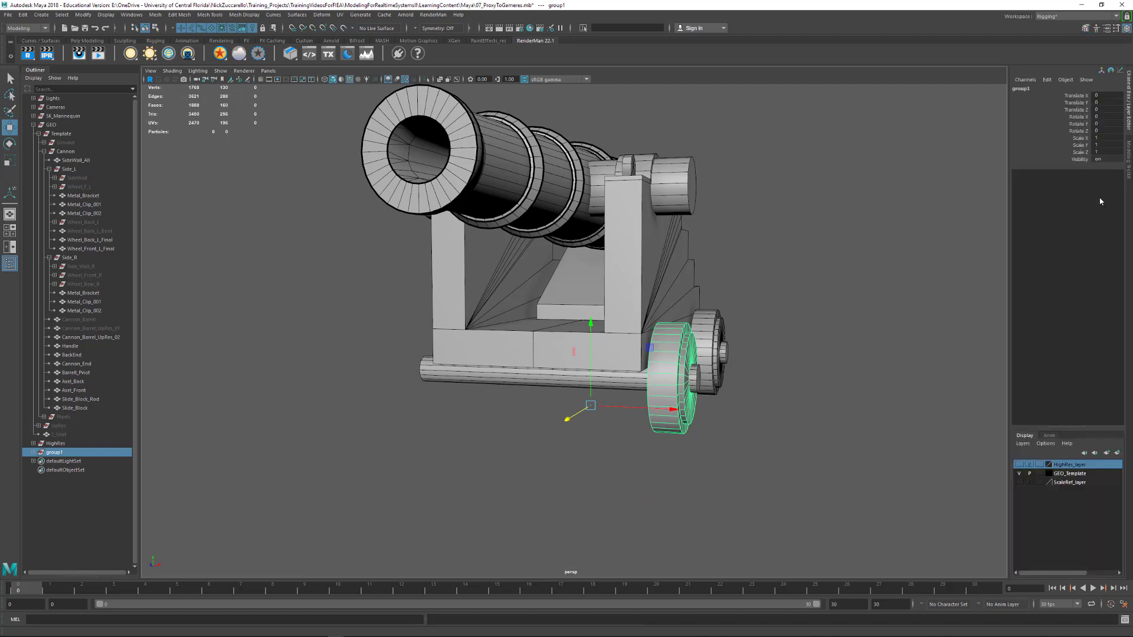
double_click(1104, 136)
text(-1)
key(Return)
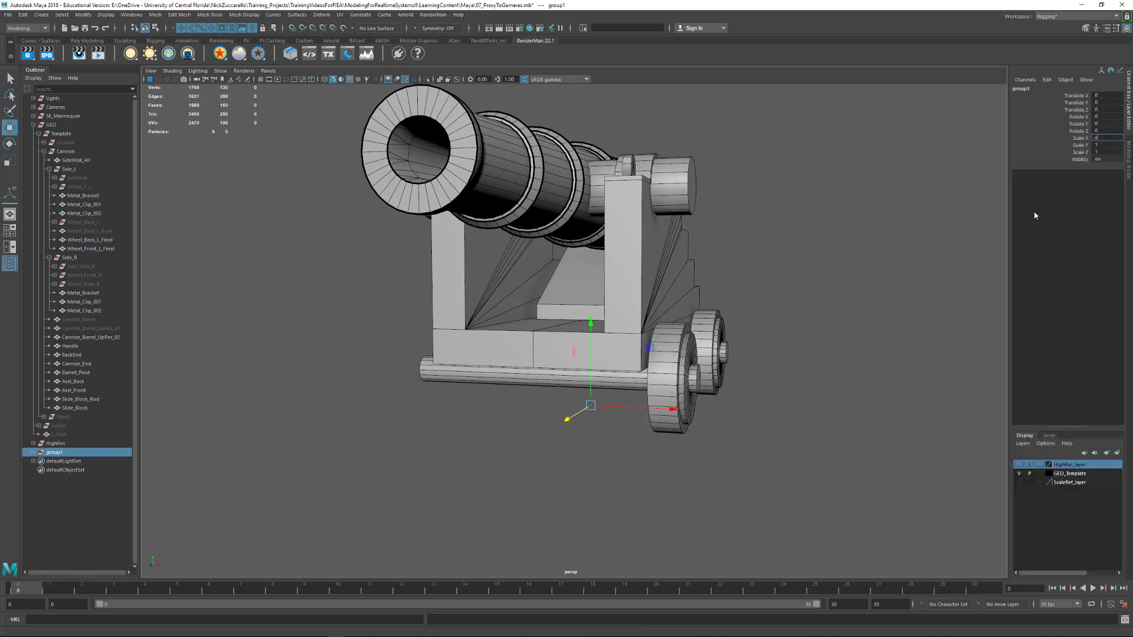
alt+drag(590, 467, 456, 470)
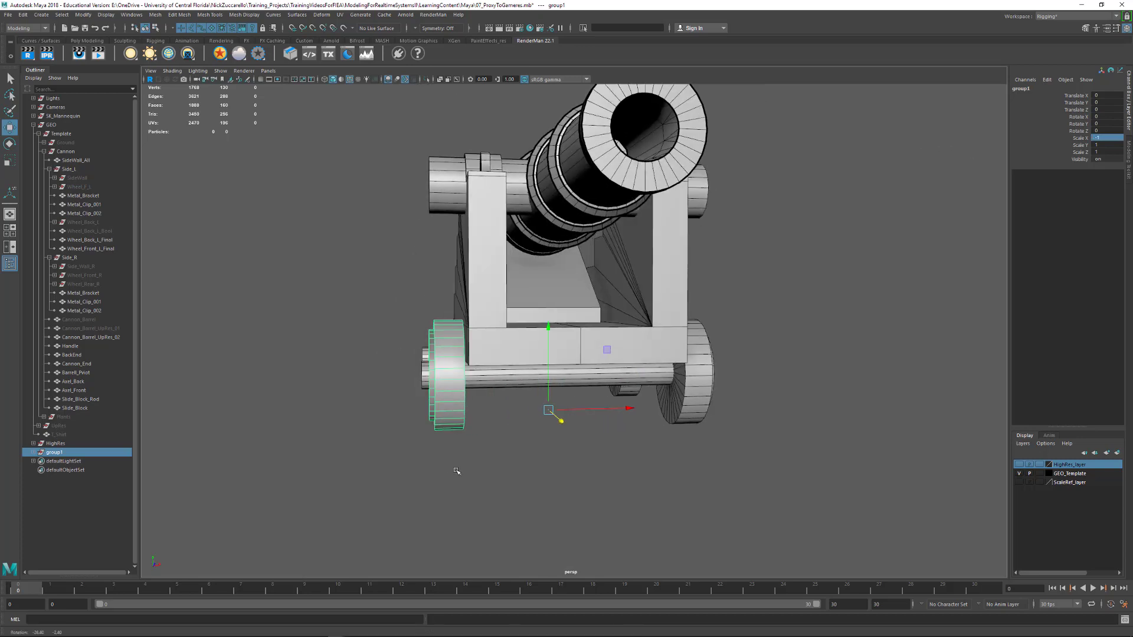
Unparent the mirrored wheel from its temporary group and delete the empty group
click(33, 452)
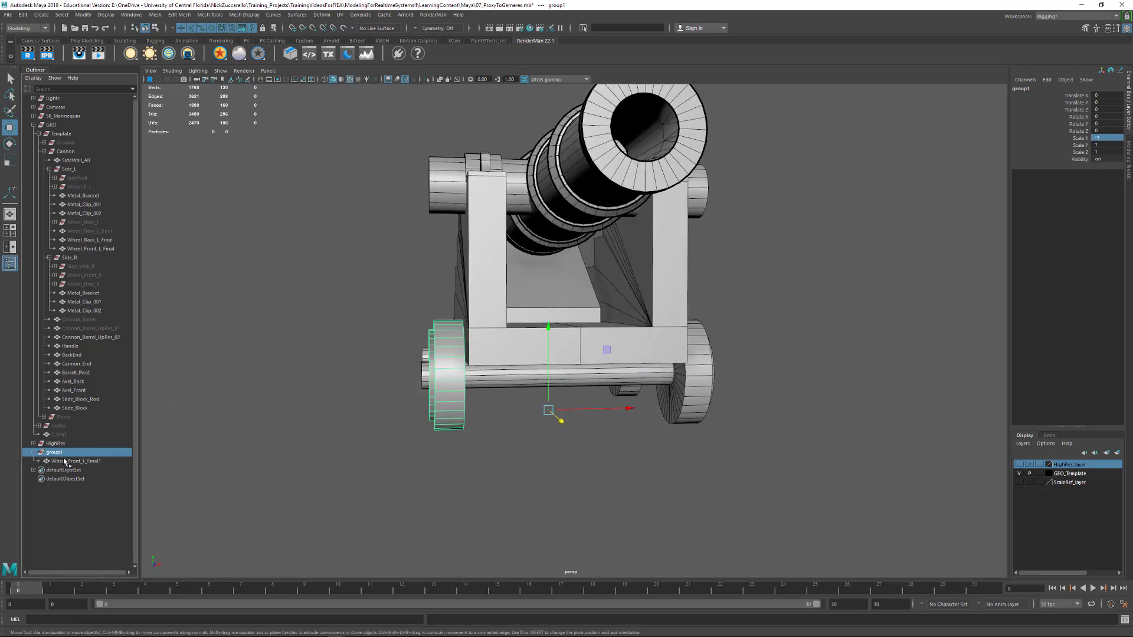
click(67, 462)
key(shift+p)
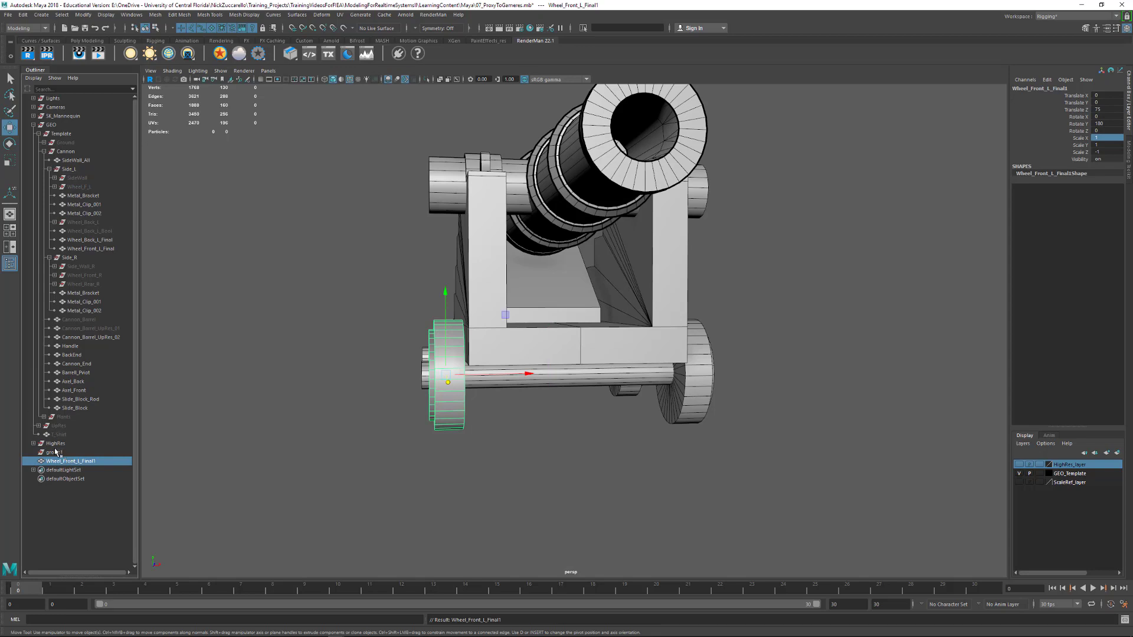
click(56, 452)
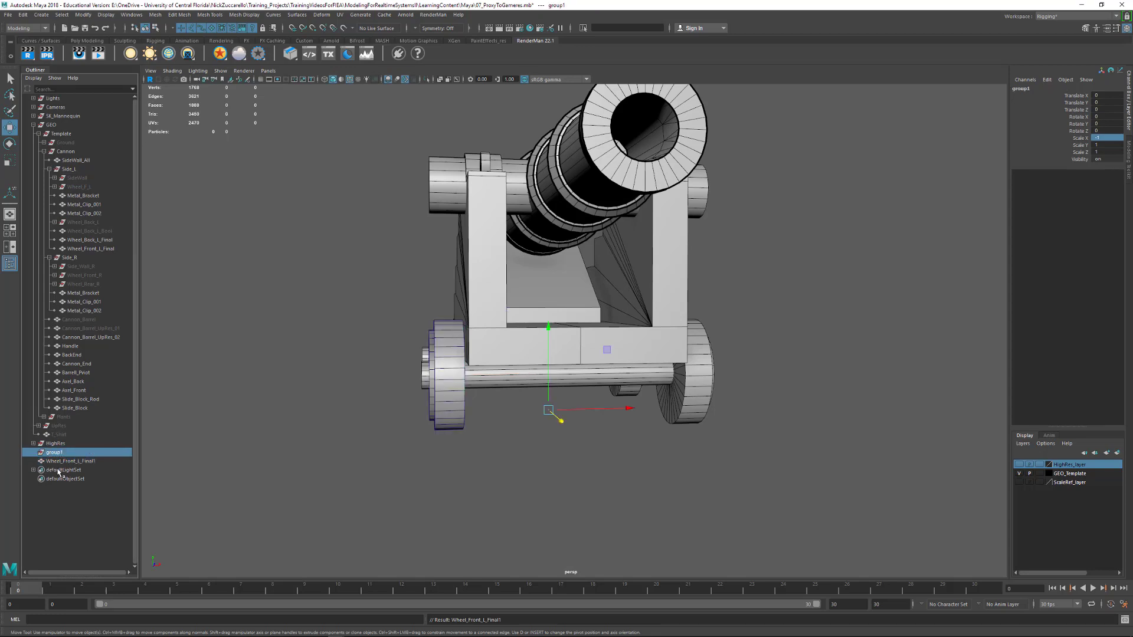
key(Delete)
click(63, 453)
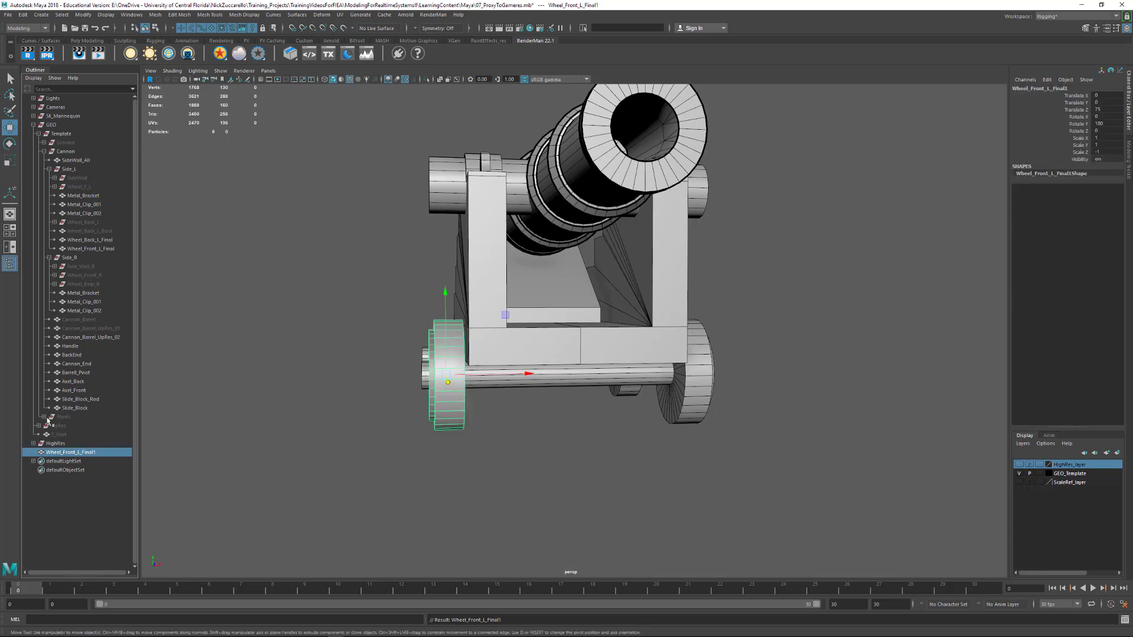
Rename the mirrored front wheel to Wheel_Front_R_Final
double_click(68, 452)
click(79, 453)
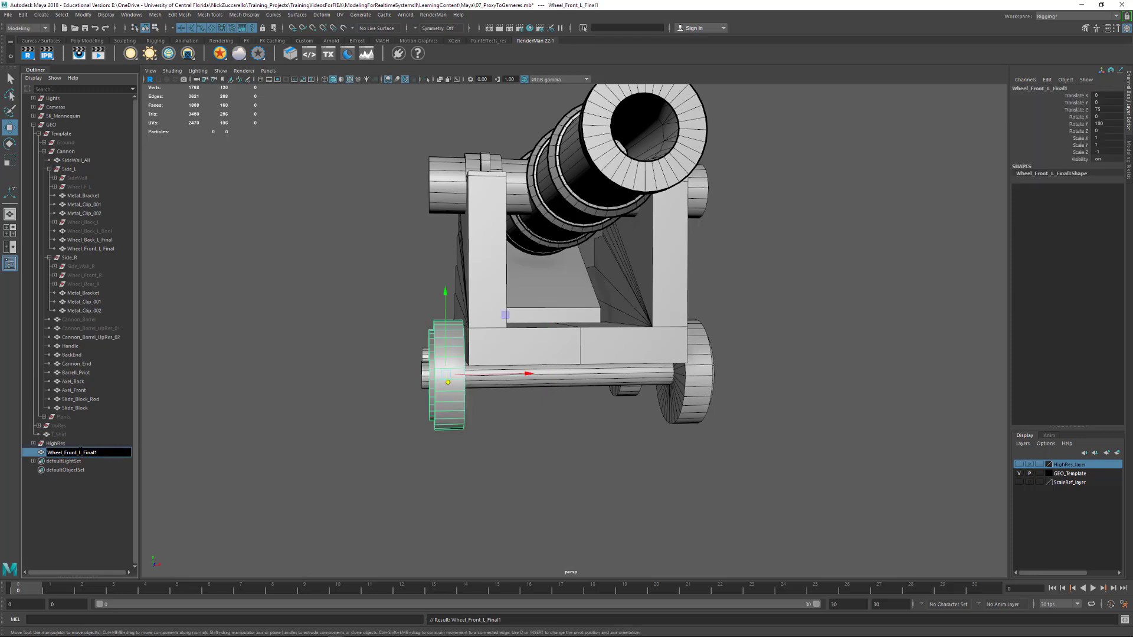
text(R)
key(Return)
click(280, 442)
click(98, 452)
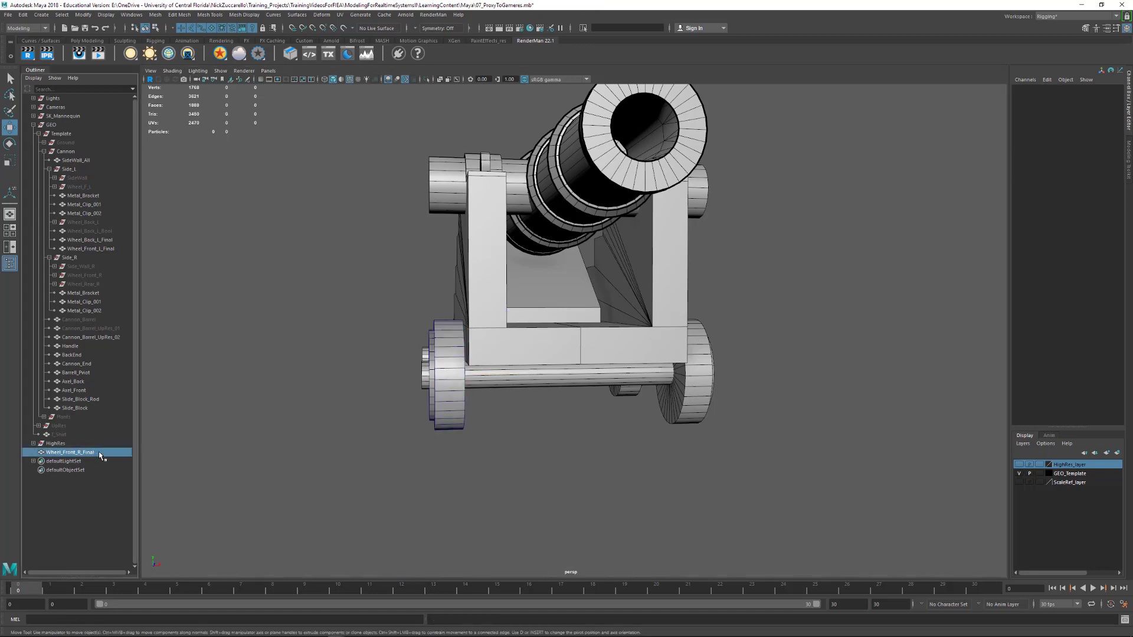
Freeze the translate, rotate and scale transformations of Wheel_Front_L_Final
alt+drag(270, 422, 368, 427)
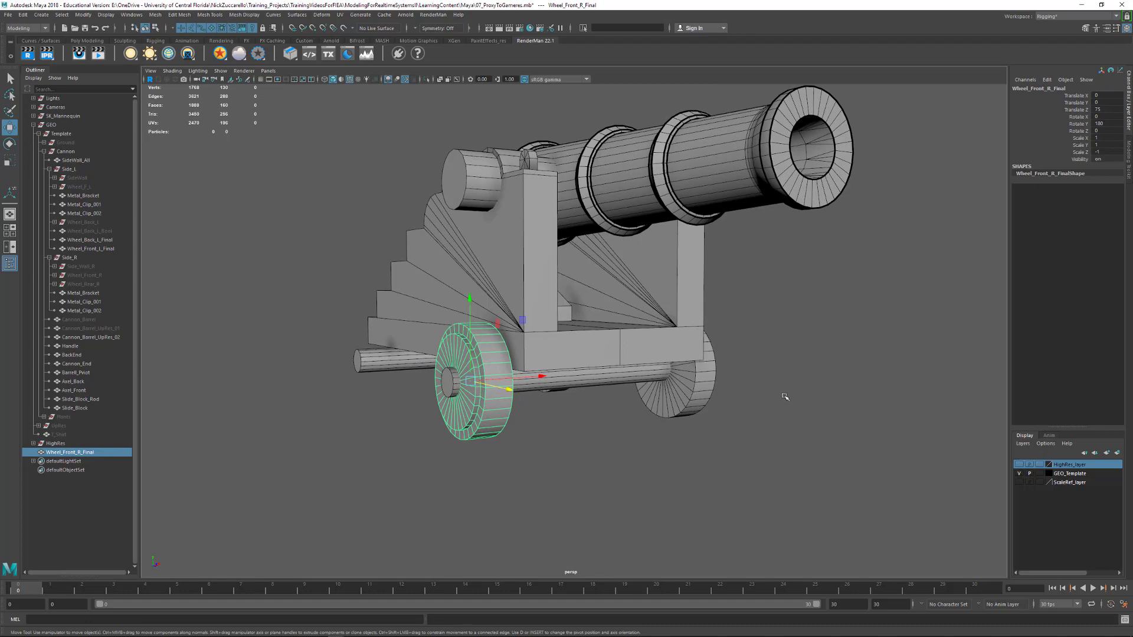
alt+drag(785, 398, 700, 404)
click(671, 394)
alt+drag(462, 449, 576, 439)
alt+drag(713, 399, 789, 408)
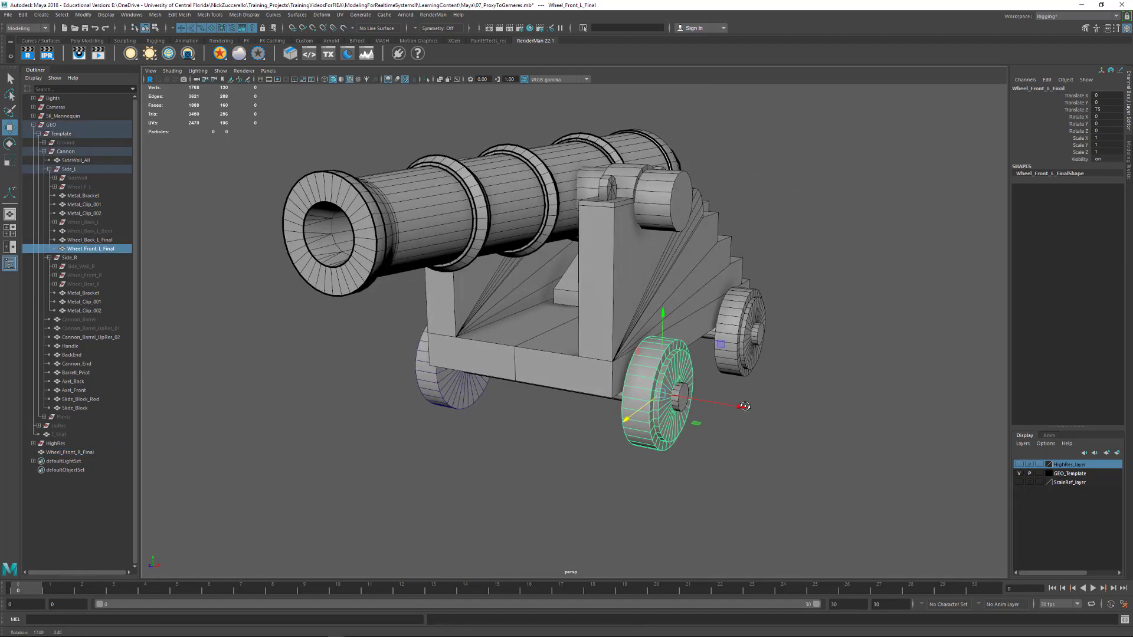
click(83, 15)
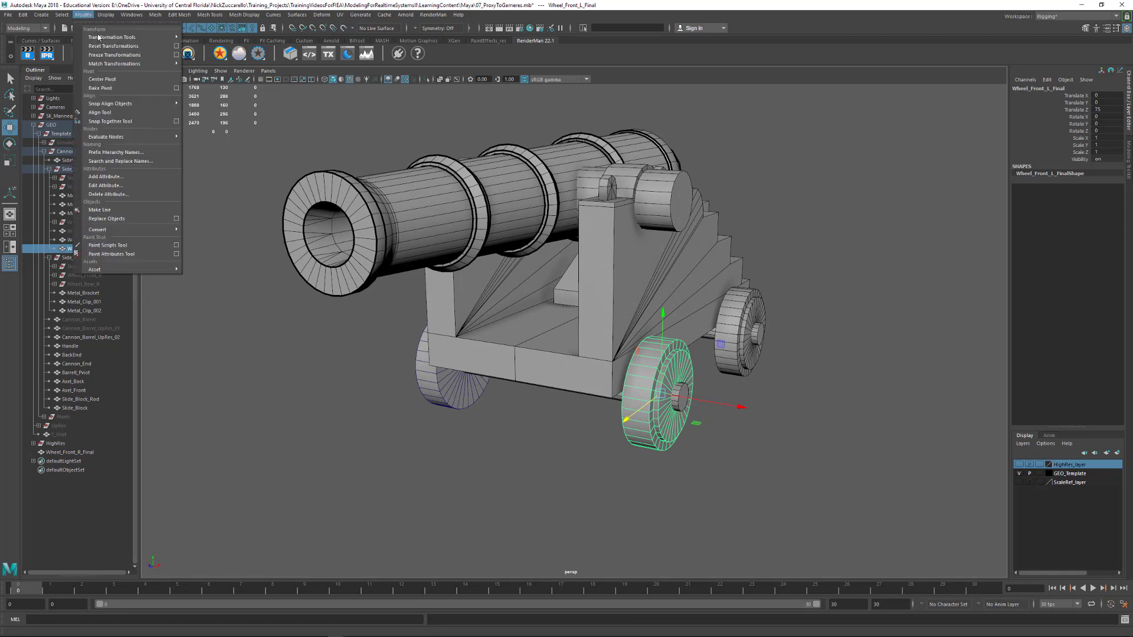
click(176, 57)
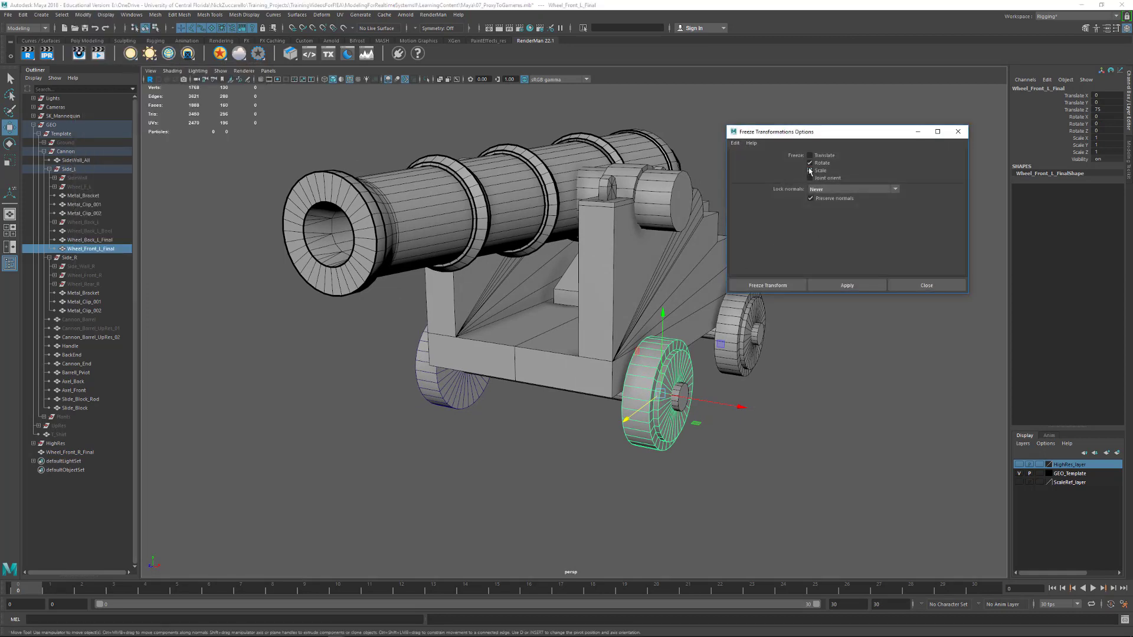
click(810, 170)
click(811, 155)
click(811, 170)
click(854, 288)
Freeze the translate, rotate and scale transformations of Wheel_Front_R_Final
alt+drag(395, 417, 579, 410)
click(462, 401)
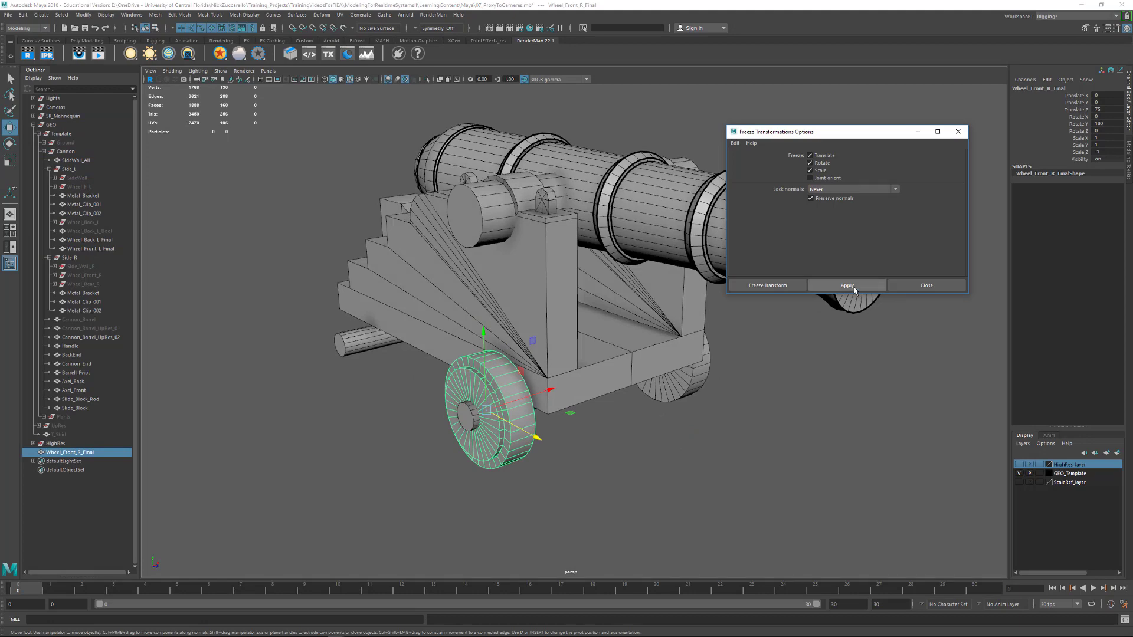
click(847, 286)
alt+drag(709, 446, 615, 426)
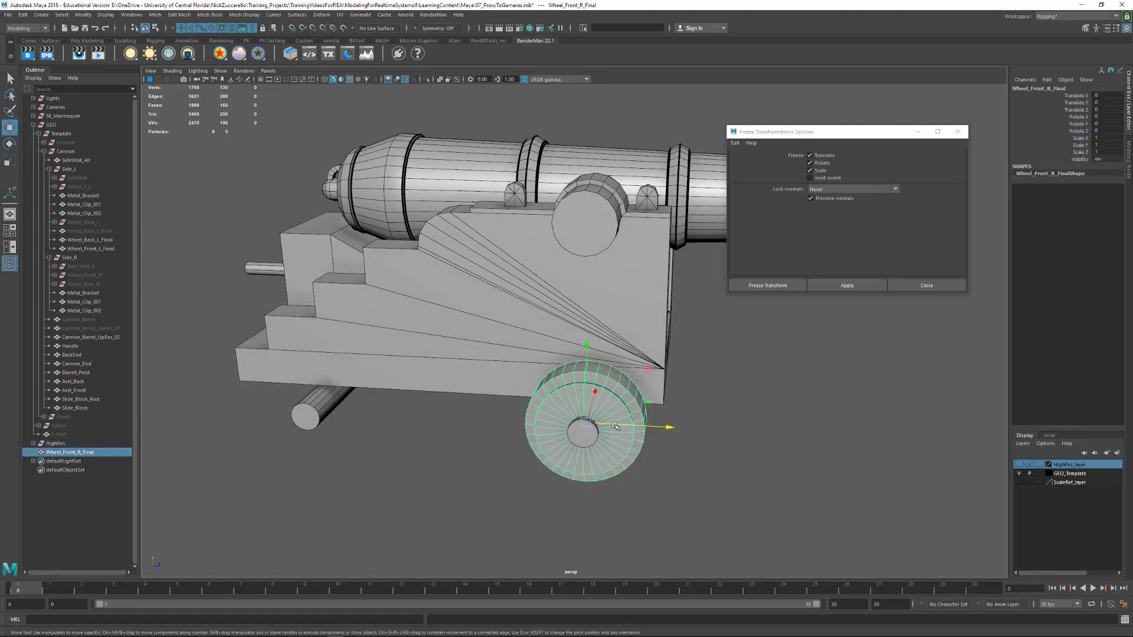
Duplicate the right front wheel and move the copy to the rear axle at Translate Z -75
key(ctrl+d)
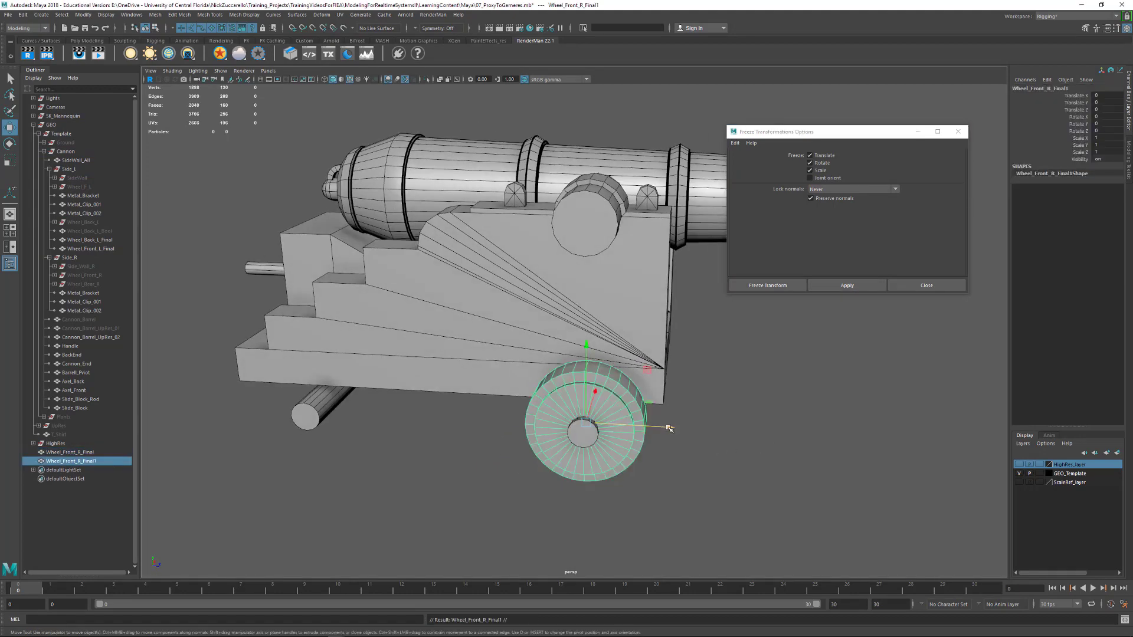
drag(668, 428, 358, 491)
key(v)
alt+drag(476, 496, 421, 469)
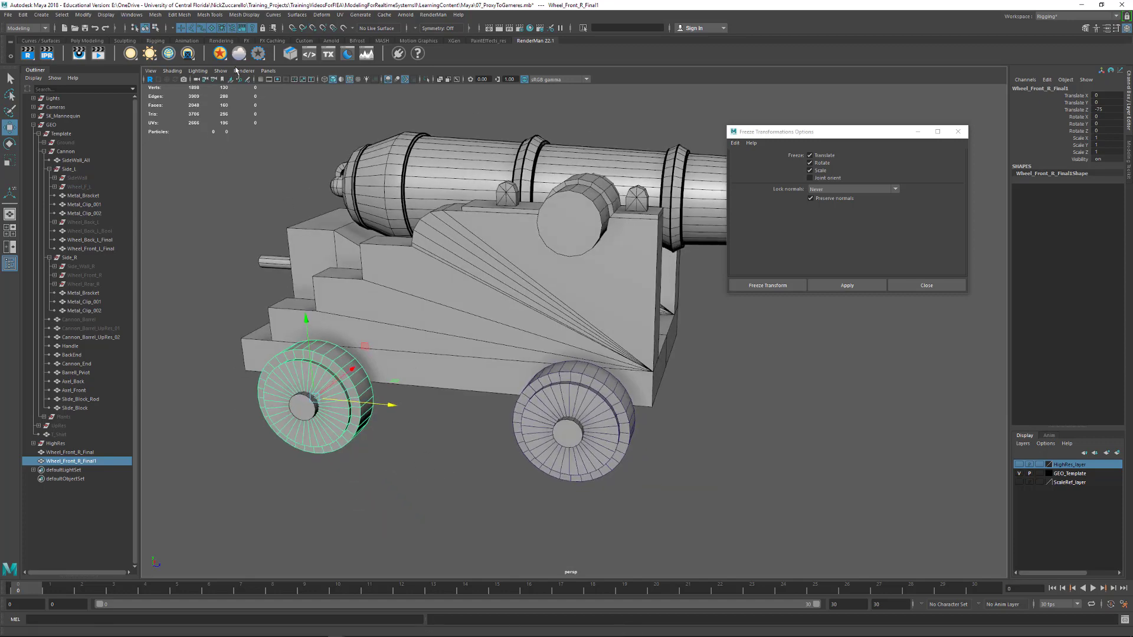
Freeze the duplicated rear wheel's transformations and rename it Wheel_Rear_R_Final
click(866, 285)
click(958, 131)
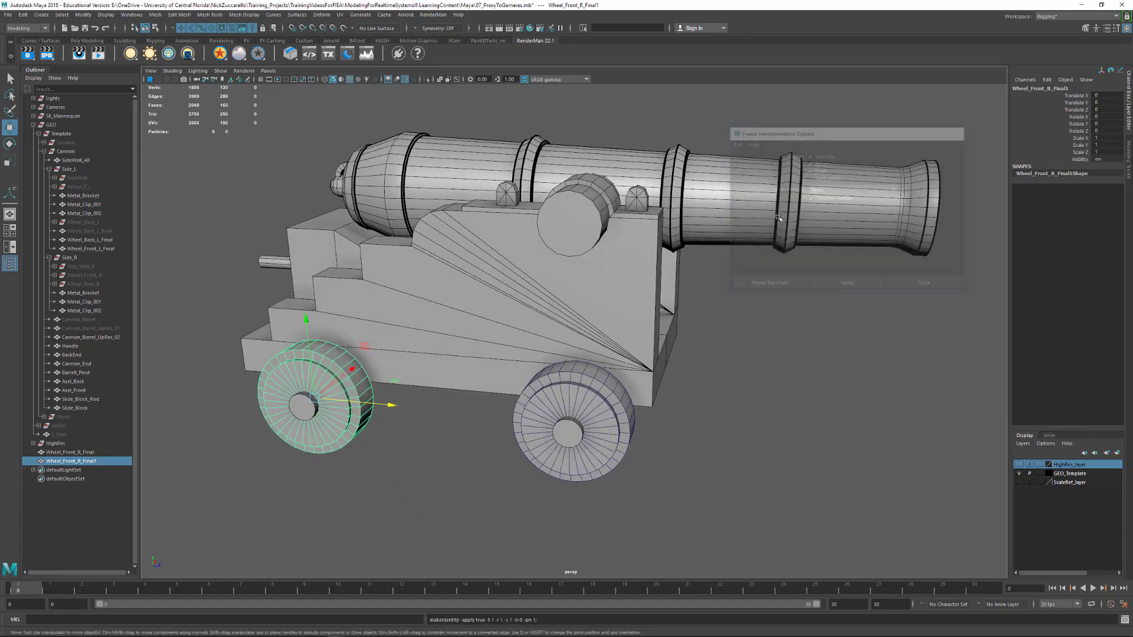
double_click(78, 462)
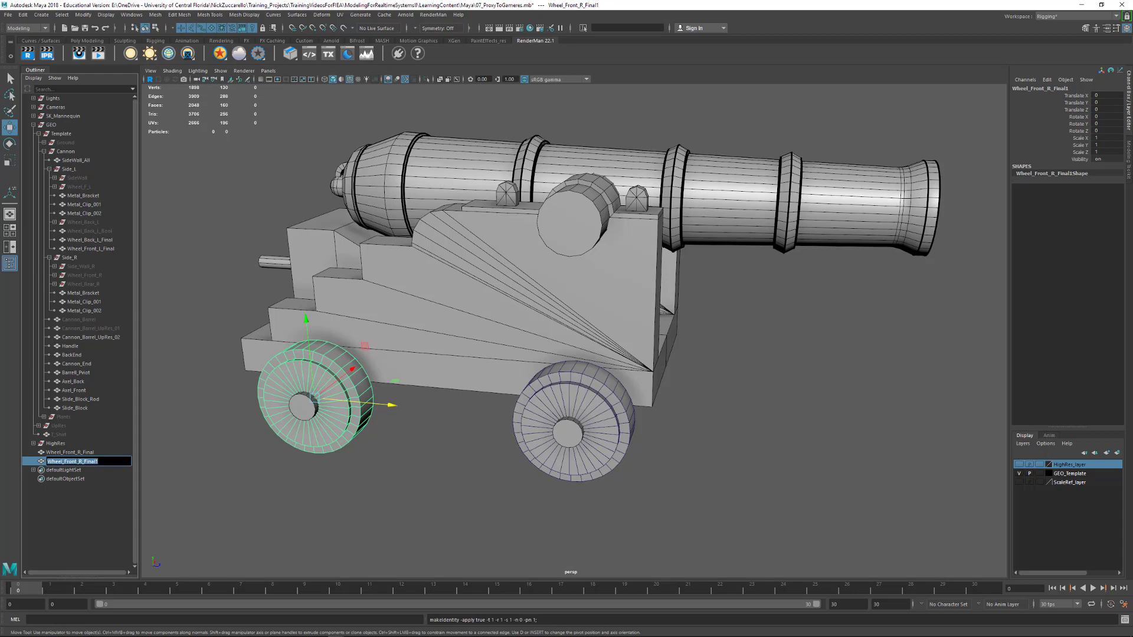
drag(67, 462, 75, 462)
text(Rear)
key(BackSpace)
key(Return)
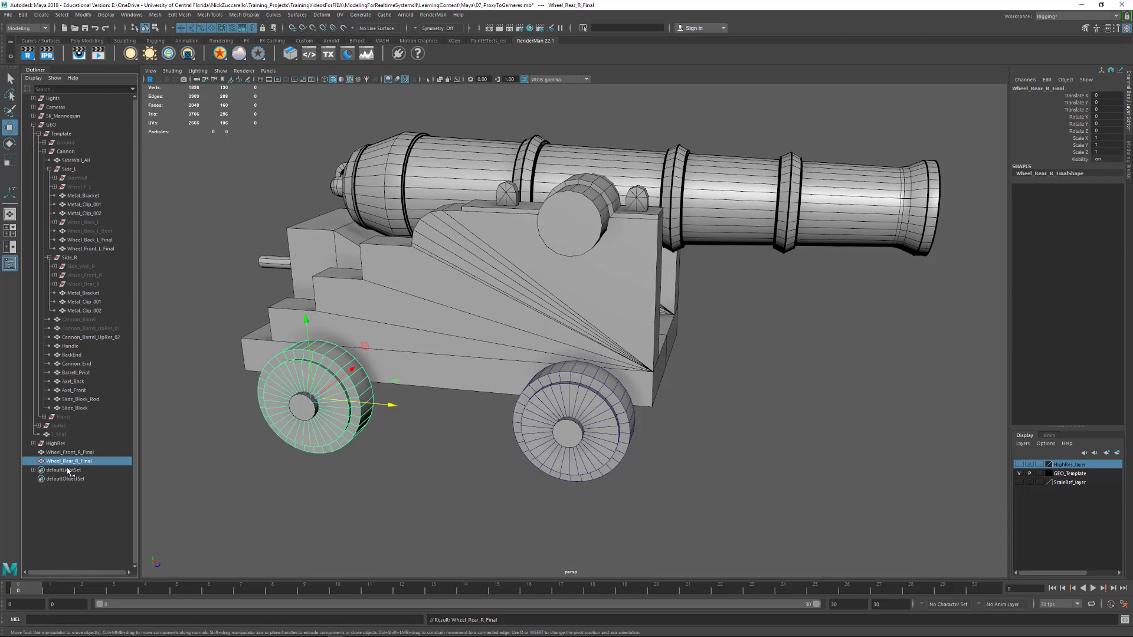
Parent Wheel_Front_R_Final and Wheel_Rear_R_Final to the Side_R group and clear the selection
ctrl+click(76, 453)
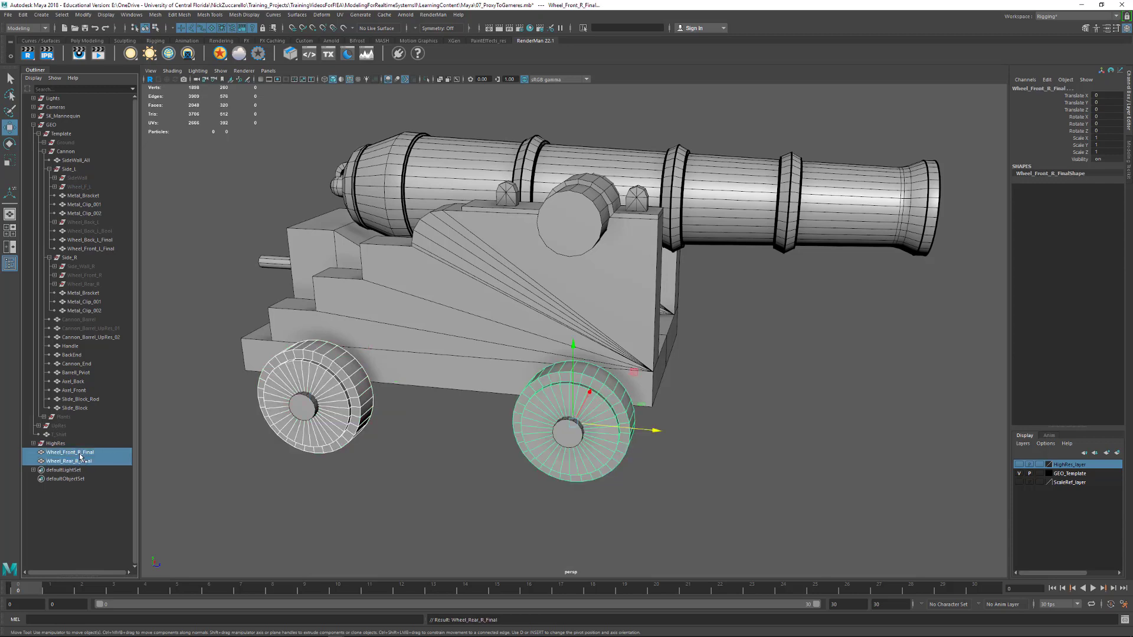
middle_drag(81, 457, 78, 260)
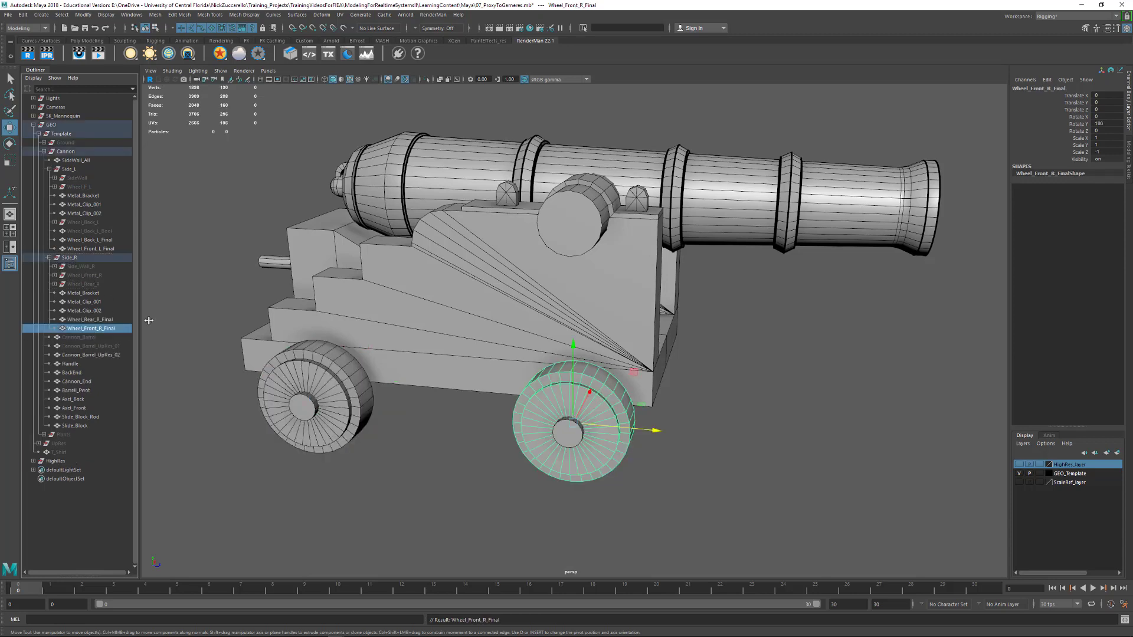
click(768, 399)
Examine the wireframe of all visible cannon parts and the carriage from both sides and the front
alt+drag(820, 394, 604, 381)
alt+middle_drag(604, 381, 533, 356)
alt+drag(533, 357, 720, 376)
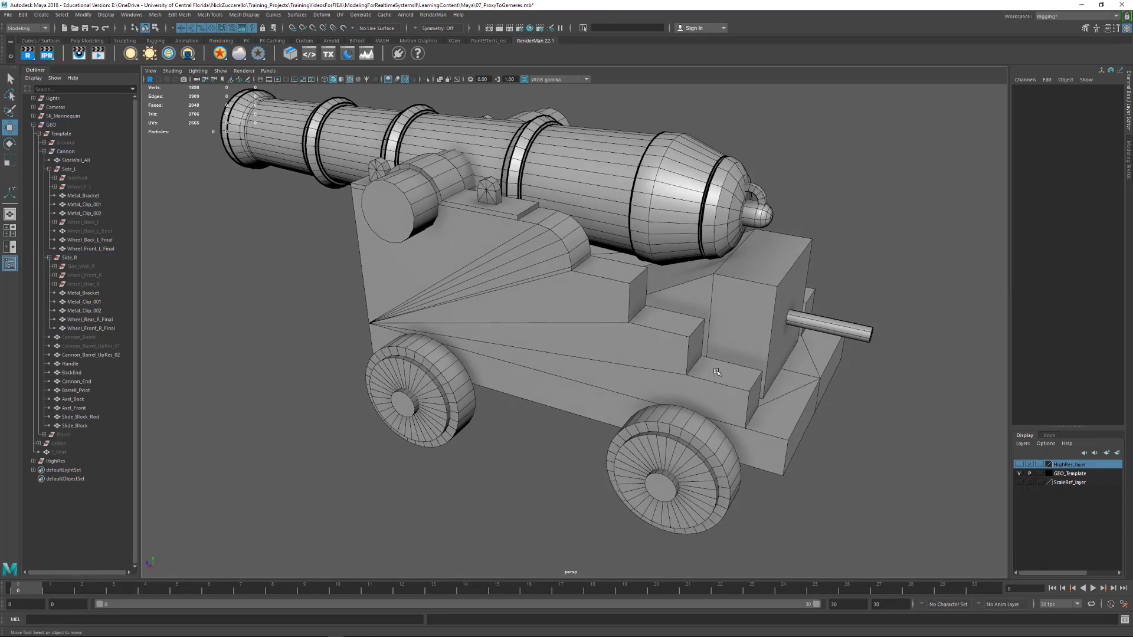
alt+right_drag(720, 375, 691, 374)
alt+drag(691, 375, 838, 360)
drag(229, 212, 867, 589)
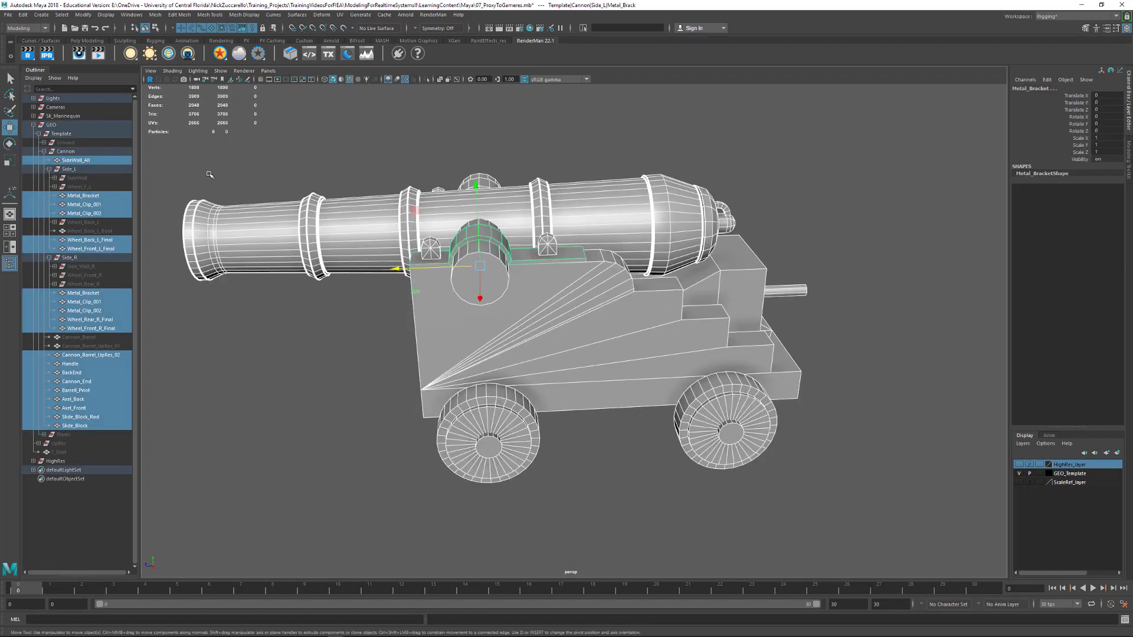
alt+drag(303, 370, 408, 373)
alt+right_drag(408, 373, 478, 373)
alt+middle_drag(478, 373, 542, 430)
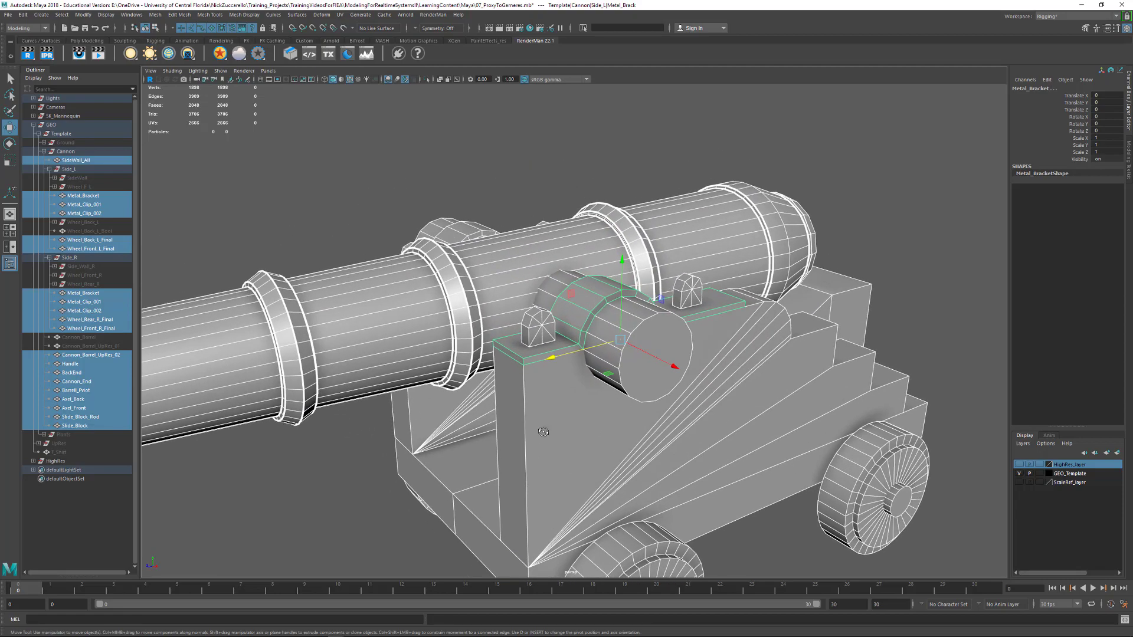
alt+drag(541, 430, 502, 405)
alt+right_drag(502, 404, 438, 406)
alt+middle_drag(546, 408, 540, 324)
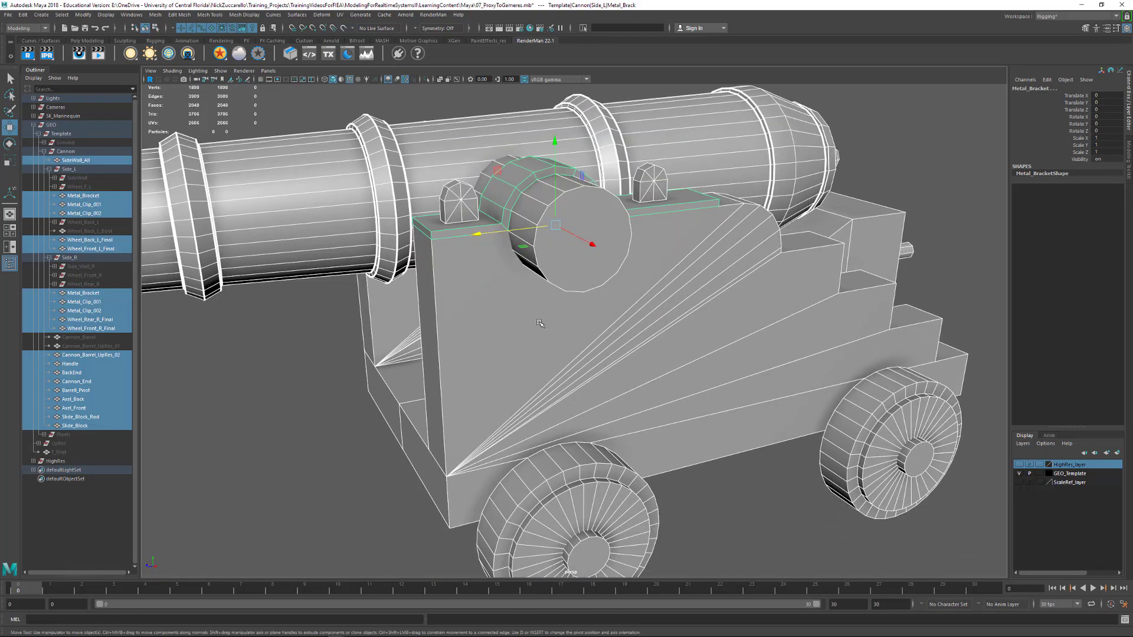
click(326, 462)
alt+drag(327, 462, 455, 460)
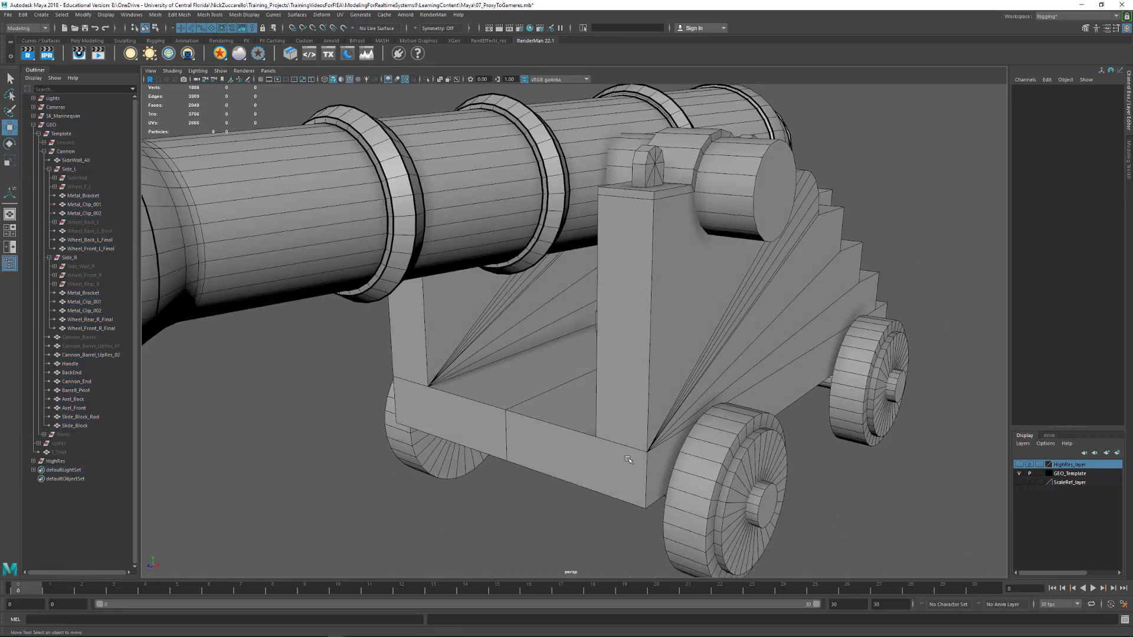
Select the outer edges of the front crossbeam on the SideWall_All mesh
click(635, 455)
mouse_move(636, 456)
alt+mouse_down()
mouse_move(596, 468)
mouse_move(665, 458)
mouse_move(618, 460)
alt+mouse_up()
alt+drag(577, 397, 542, 400)
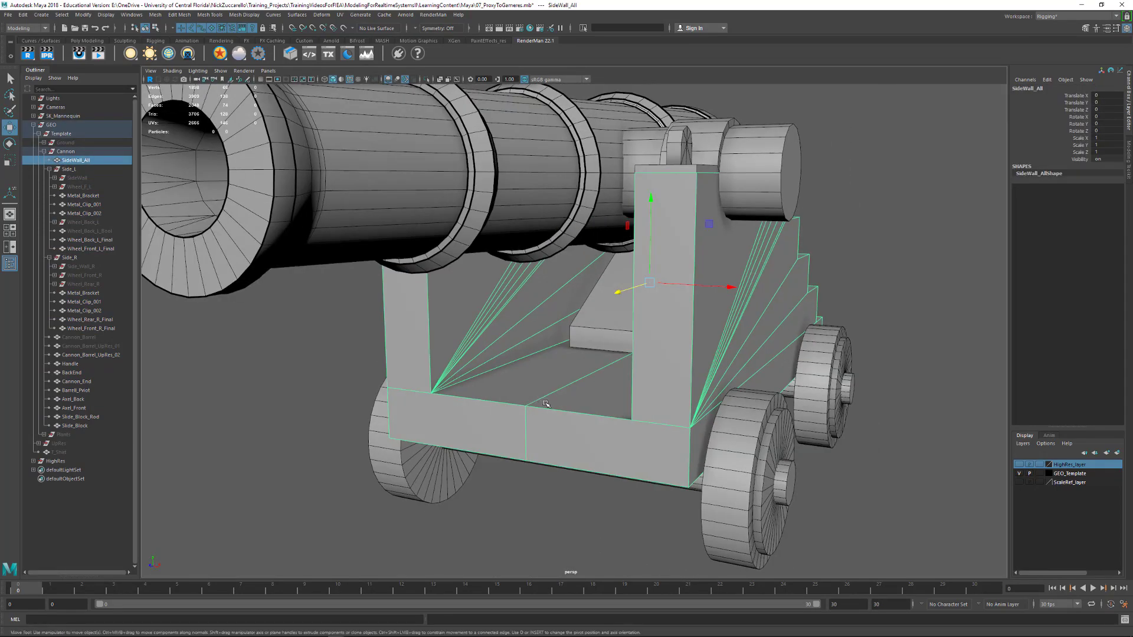
key(F10)
click(587, 415)
alt+drag(630, 358, 519, 460)
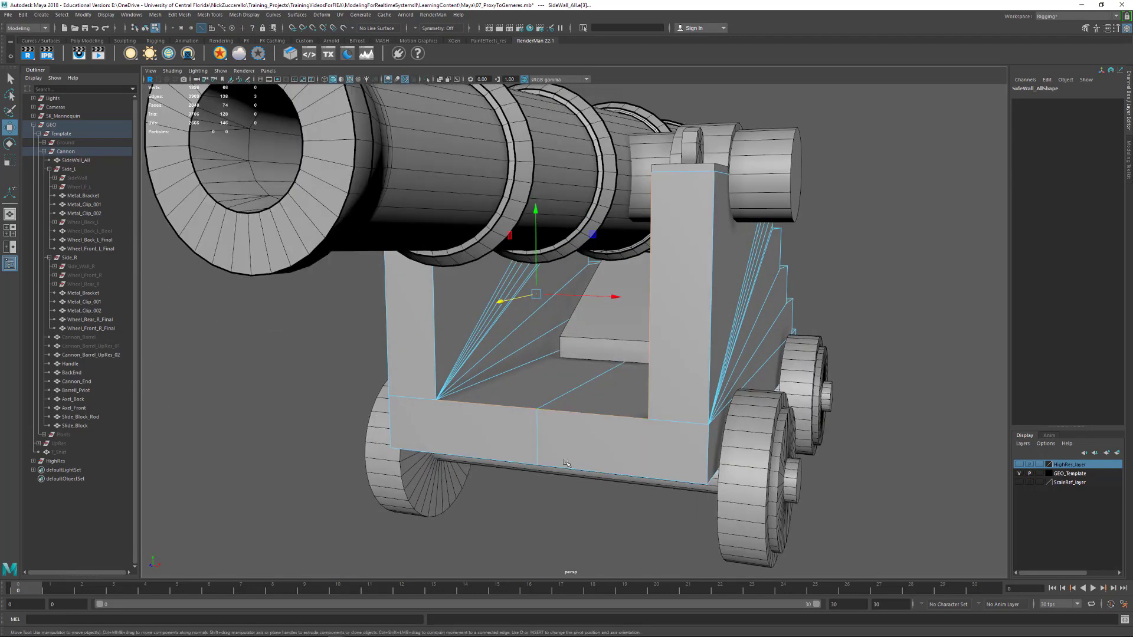
click(517, 461)
shift+click(518, 462)
shift+click(618, 473)
alt+drag(701, 463, 668, 482)
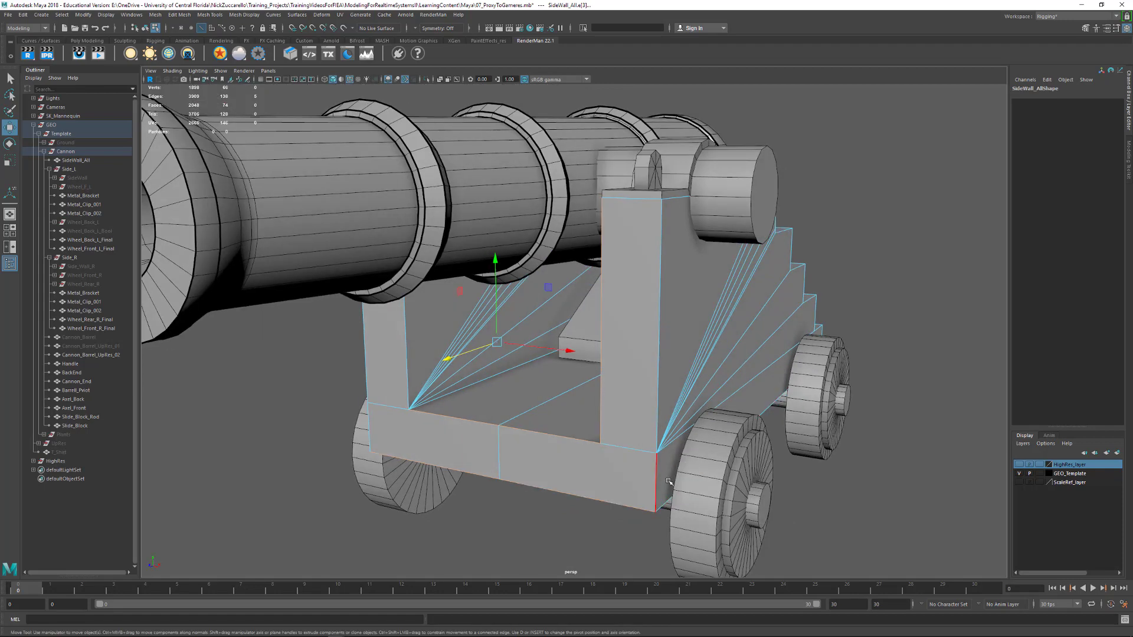
shift+click(657, 483)
Add the vertical edges of both front posts of SideWall_All to the edge selection
shift+click(658, 408)
alt+drag(636, 383, 639, 405)
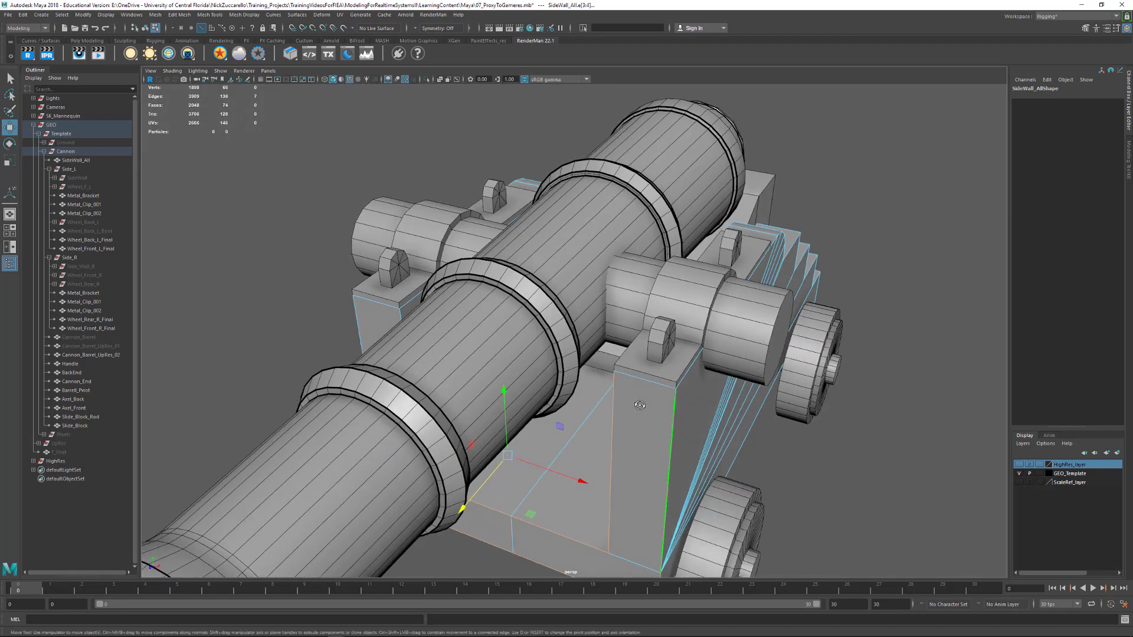
alt+right_drag(613, 356, 637, 369)
alt+drag(637, 369, 679, 348)
shift+double_click(608, 350)
shift+click(574, 362)
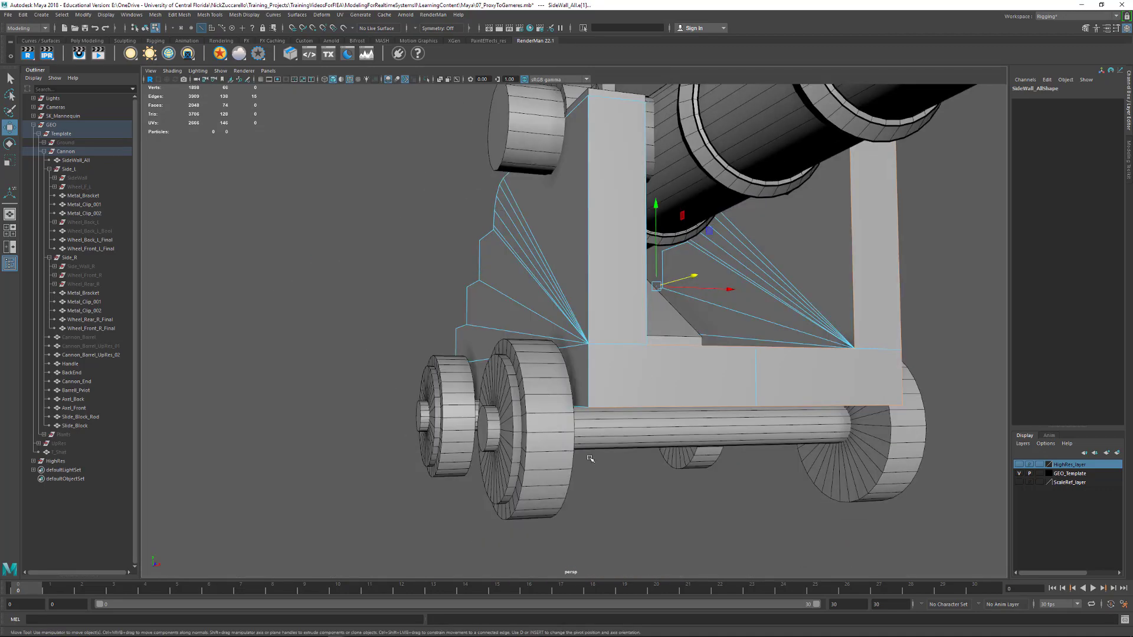
alt+right_drag(679, 349, 704, 336)
alt+drag(705, 336, 571, 480)
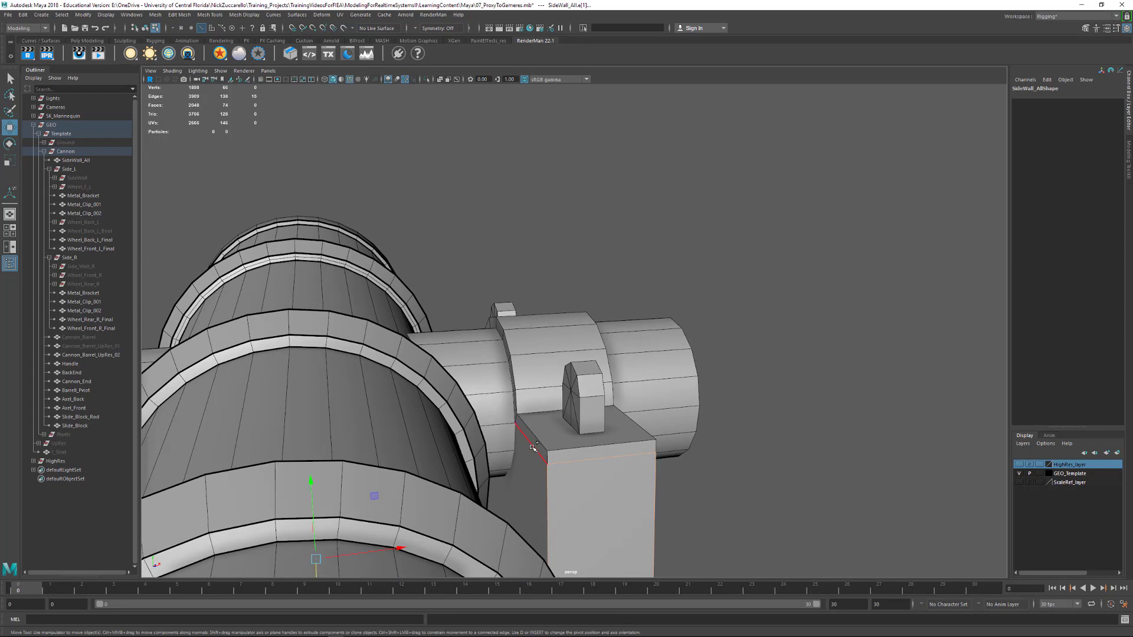
Add the top and curved upper edges of the side wall to the edge selection
shift+double_click(533, 447)
alt+drag(685, 453, 614, 417)
alt+right_drag(615, 416, 555, 397)
shift+click(546, 392)
alt+right_drag(619, 419, 579, 407)
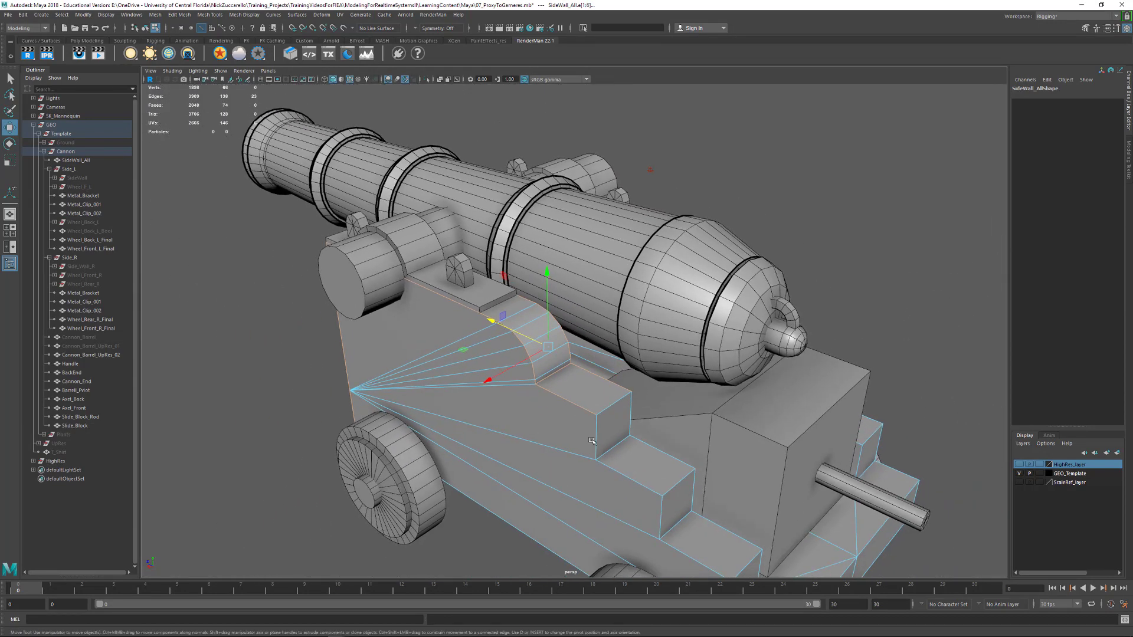
Add the horizontal and vertical edges of the side wall's upper steps to the edge selection
shift+click(609, 403)
shift+click(599, 444)
shift+click(611, 449)
shift+click(632, 426)
shift+click(644, 440)
shift+click(630, 477)
shift+click(678, 484)
shift+click(664, 521)
shift+click(677, 524)
shift+click(693, 496)
alt+middle_drag(730, 531, 638, 406)
shift+click(638, 406)
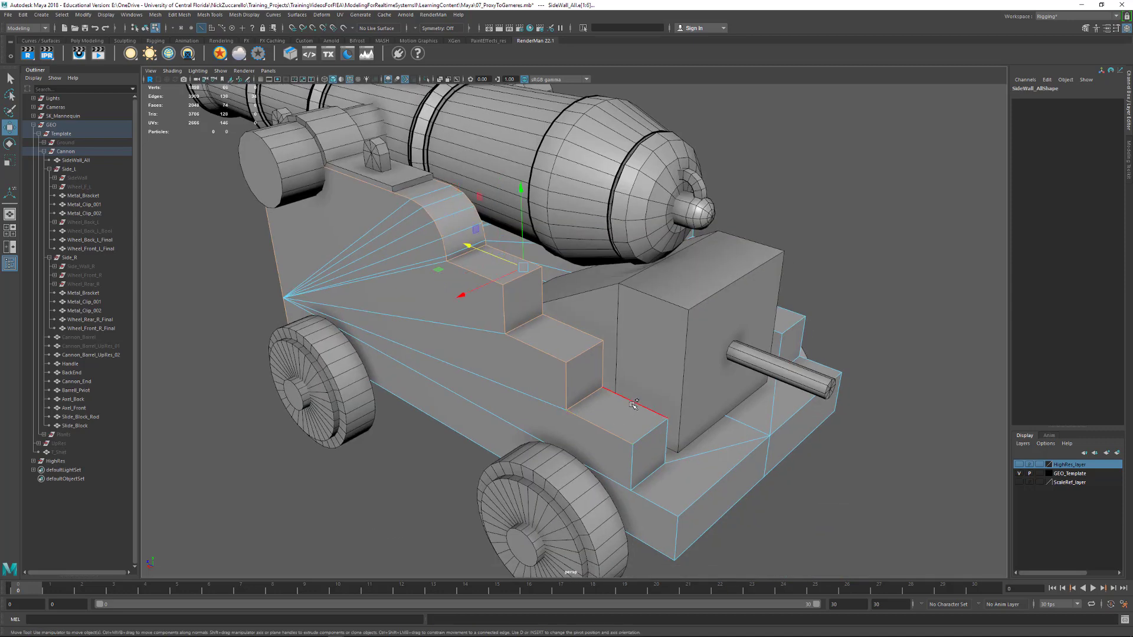
Add the lowest step's edges and the outer edges of the rear base board to the selection
shift+click(655, 434)
shift+click(633, 465)
shift+click(666, 439)
shift+click(650, 477)
shift+click(650, 480)
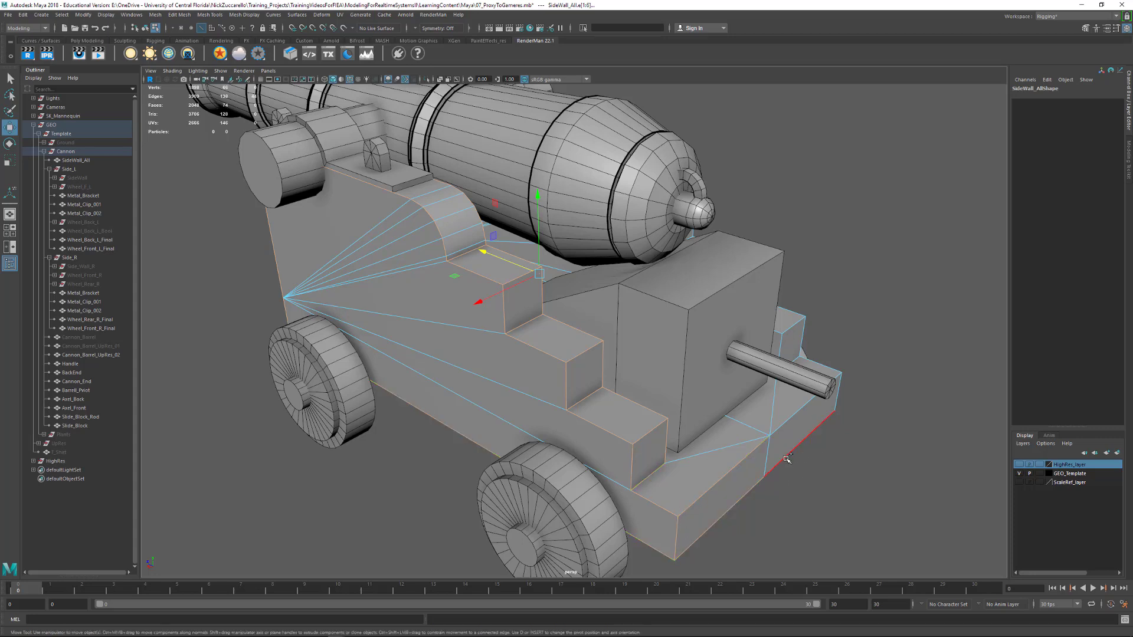
alt+drag(787, 460, 667, 439)
alt+middle_drag(667, 439, 718, 406)
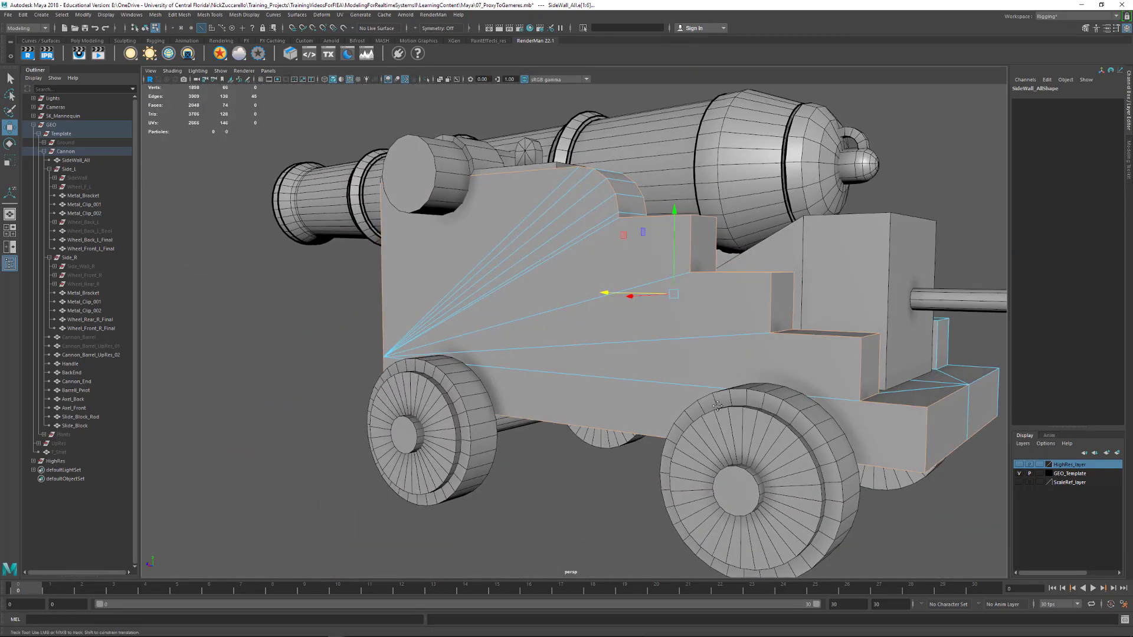
alt+drag(717, 406, 532, 402)
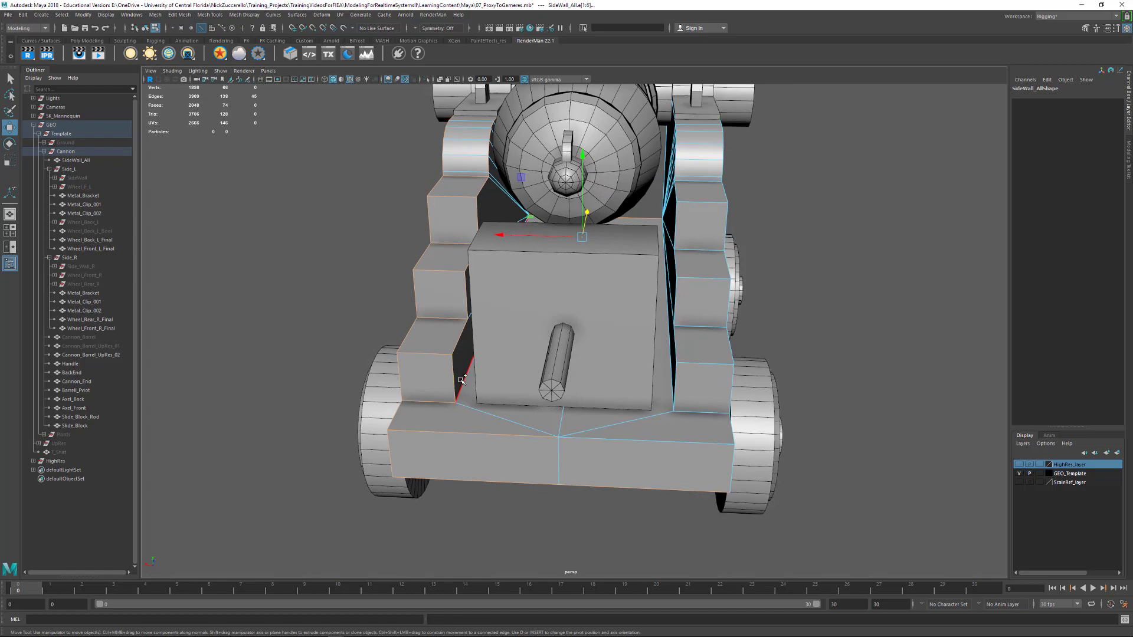
alt+drag(462, 381, 583, 438)
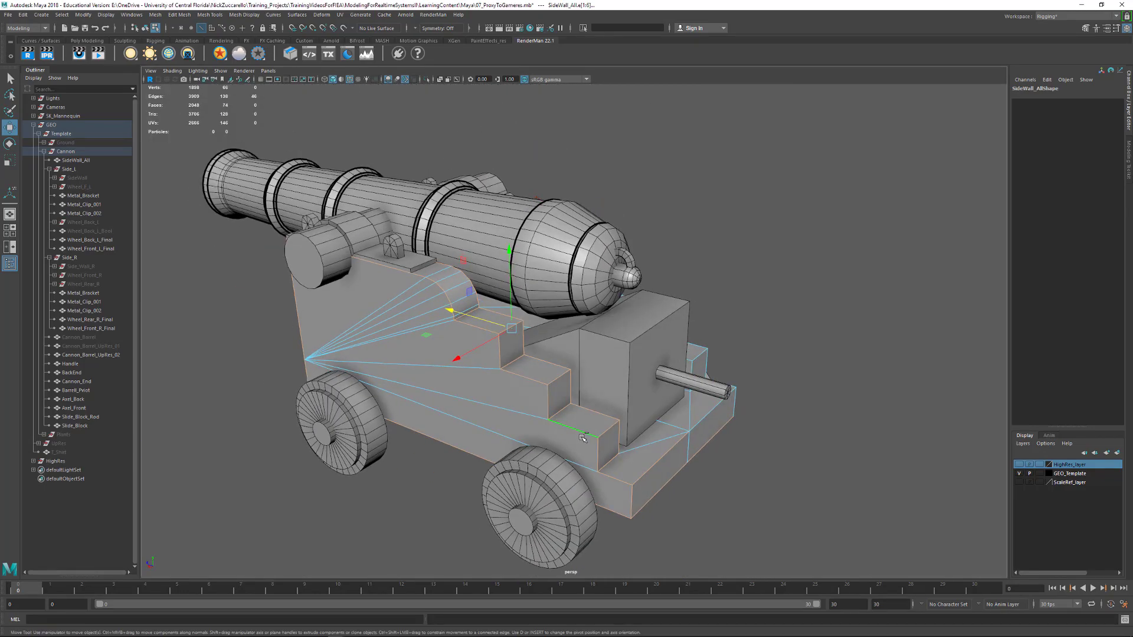
Bevel the selected SideWall_All edges with 1 segment, trying fractions of 0.2 and 0.05
shift+right_click(568, 420)
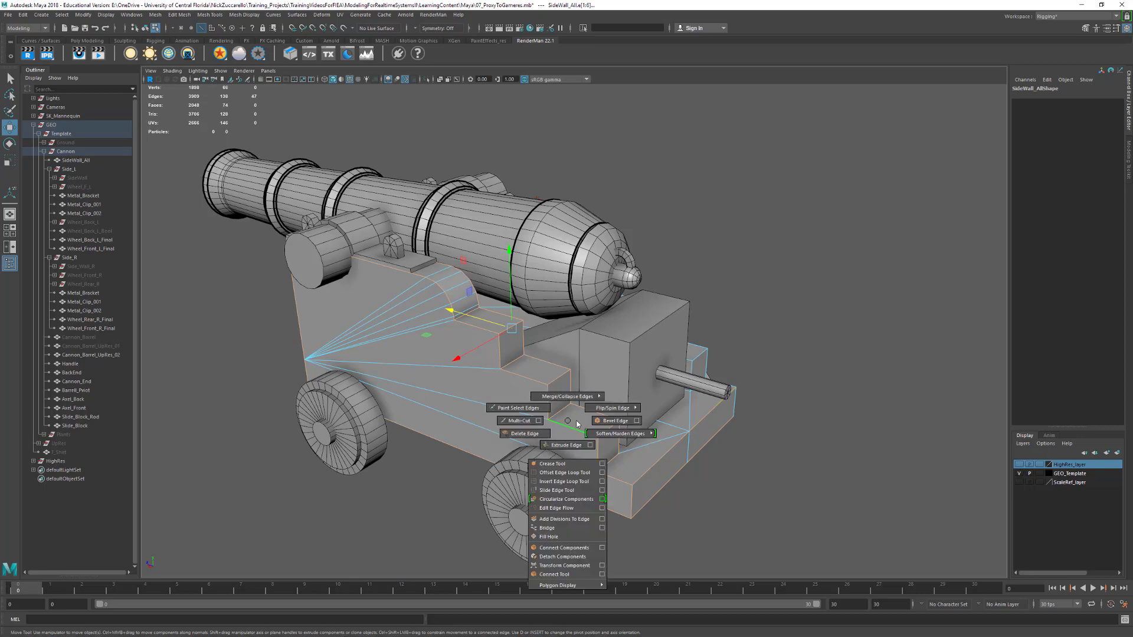
click(599, 422)
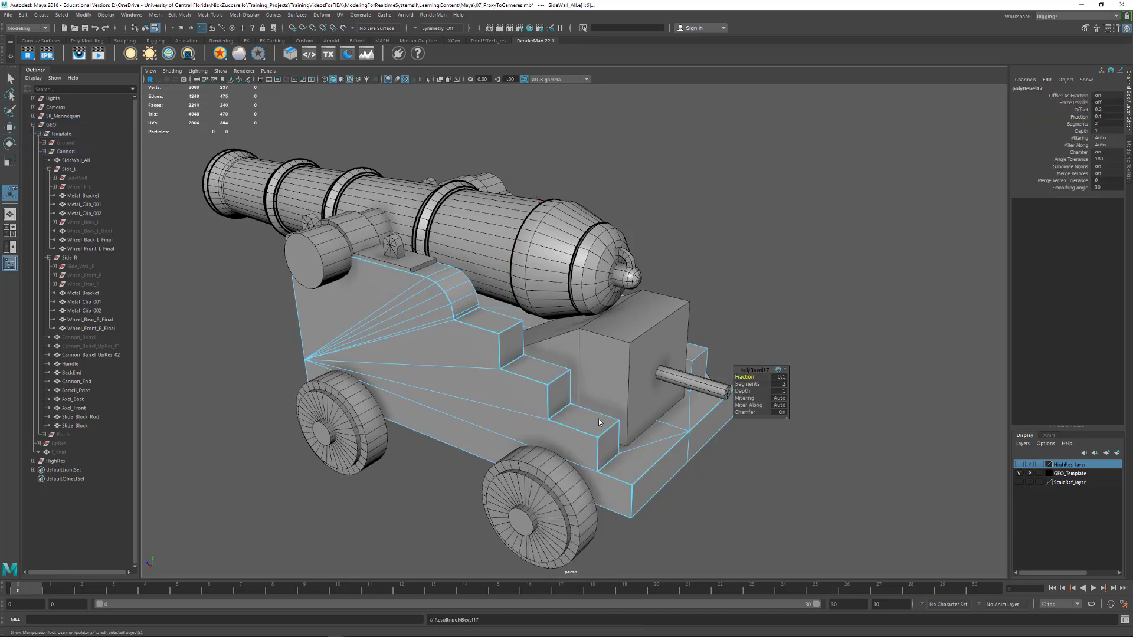
click(780, 376)
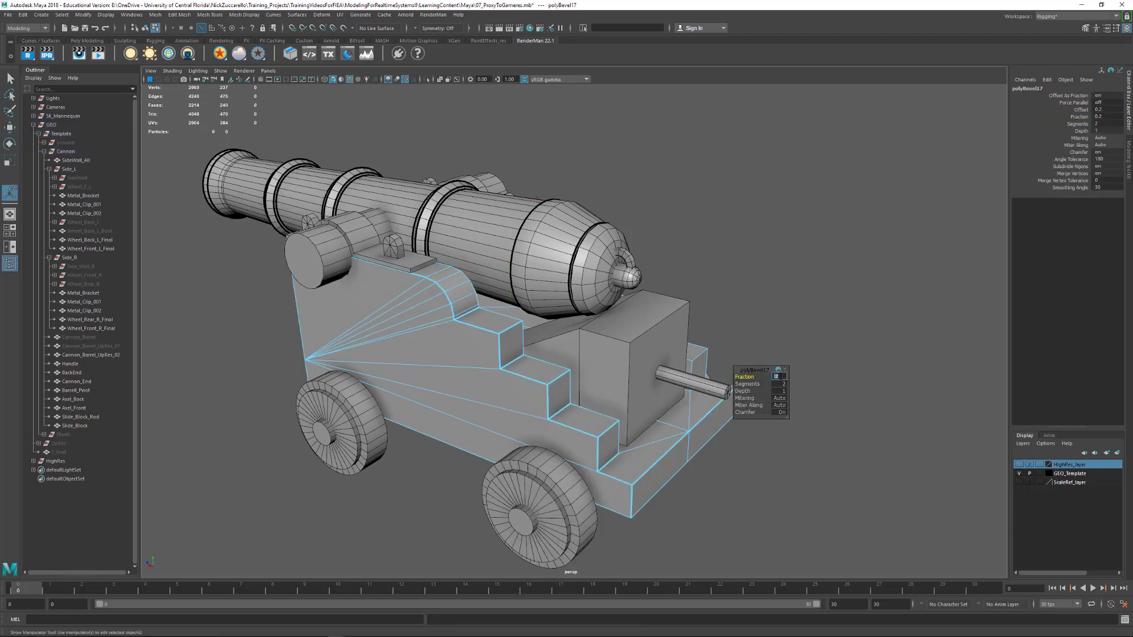
click(782, 384)
scroll(619, 410, up, 5)
alt+middle_drag(570, 444, 583, 382)
alt+drag(593, 382, 628, 379)
alt+right_drag(627, 379, 501, 364)
alt+drag(484, 365, 598, 373)
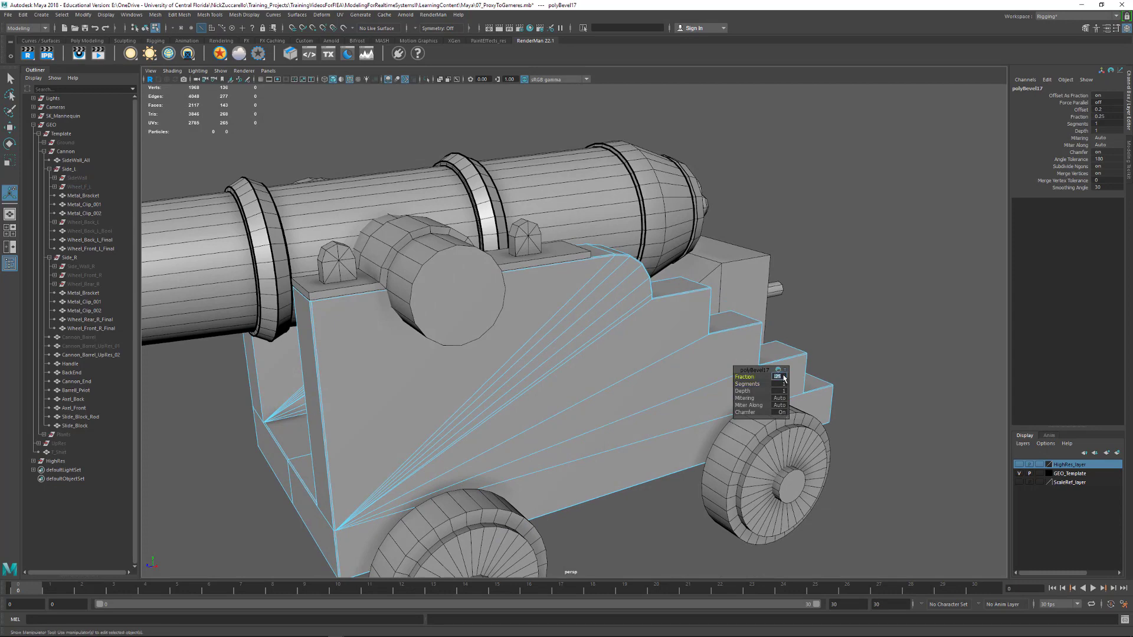
Increase the side wall bevel's fraction to 0.4
alt+drag(779, 357, 693, 326)
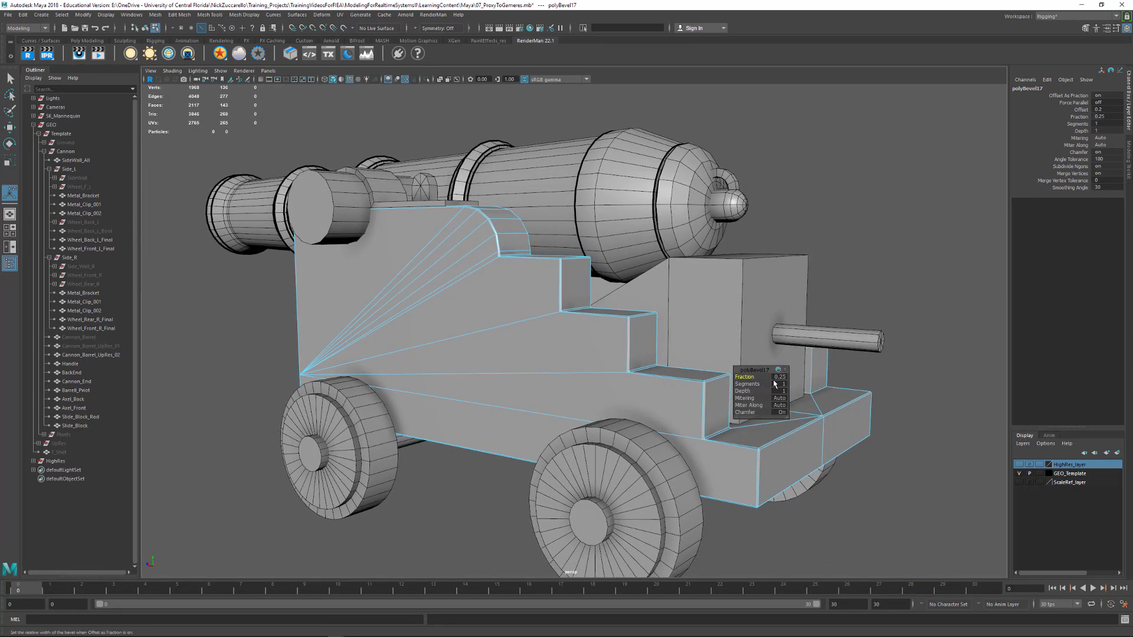
key(Return)
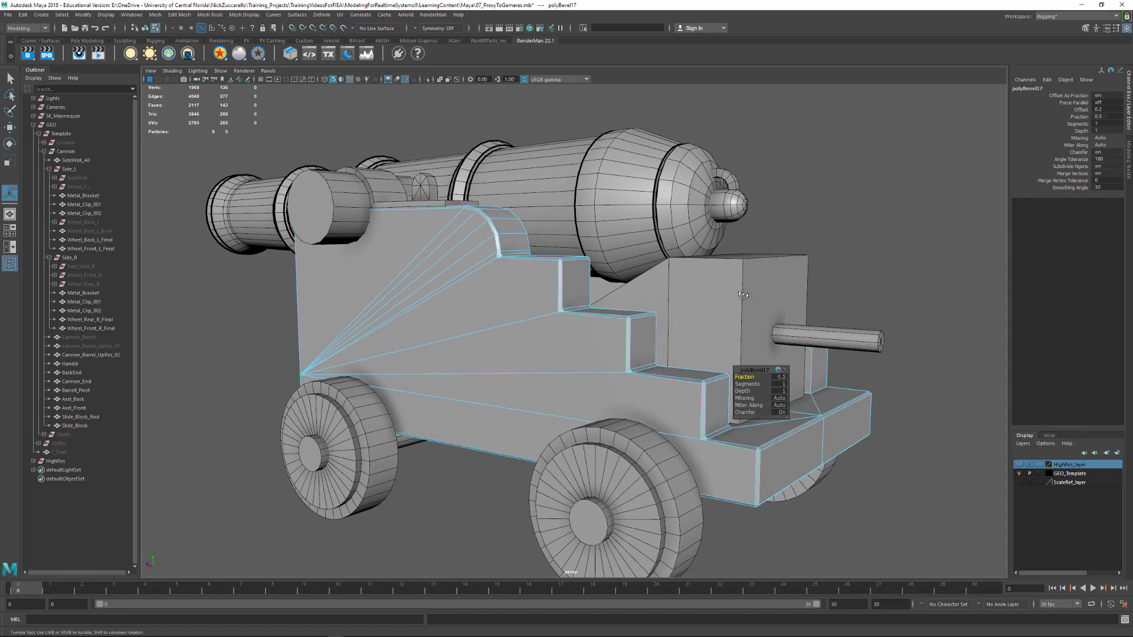
alt+drag(743, 295, 734, 293)
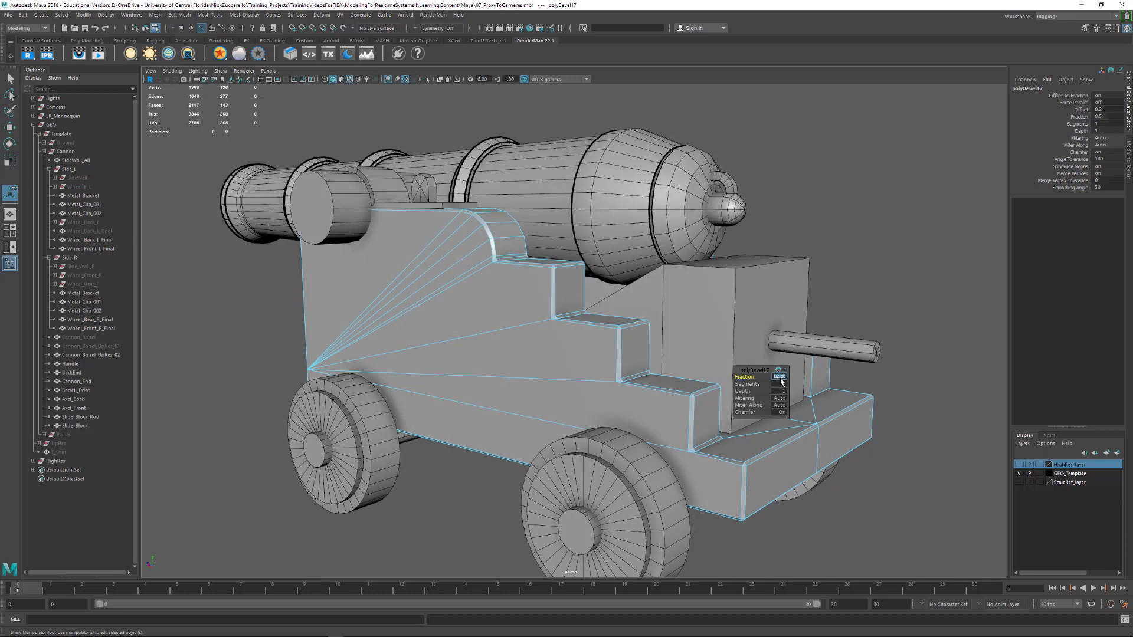
key(Return)
alt+drag(722, 328, 567, 360)
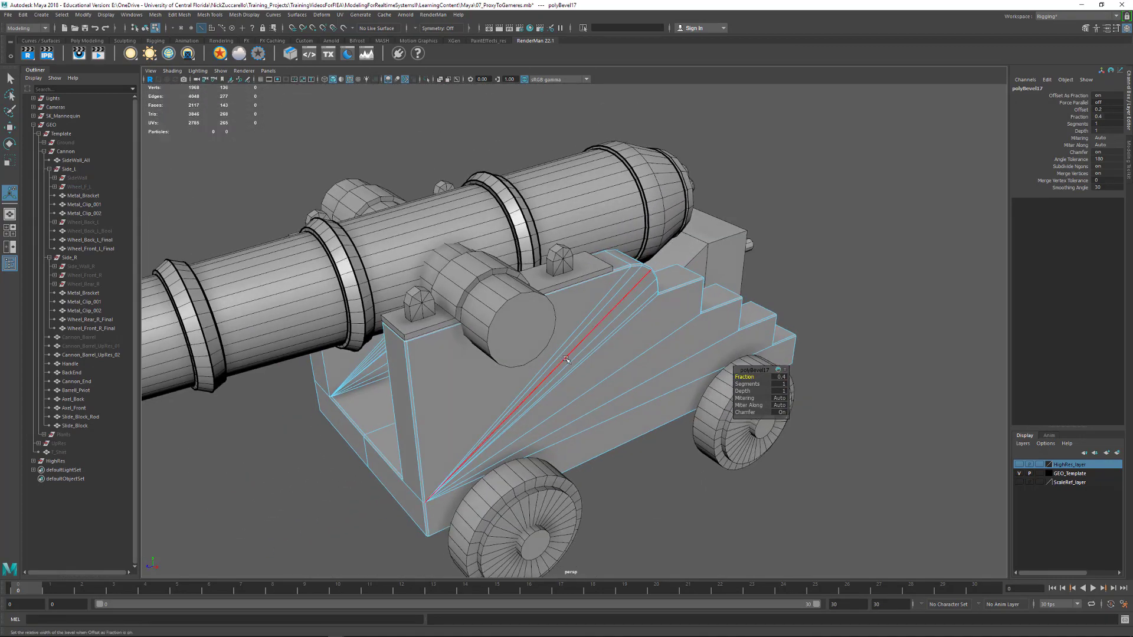
Return to object selection, delete the construction history of SideWall_All and reselect the mesh
key(F8)
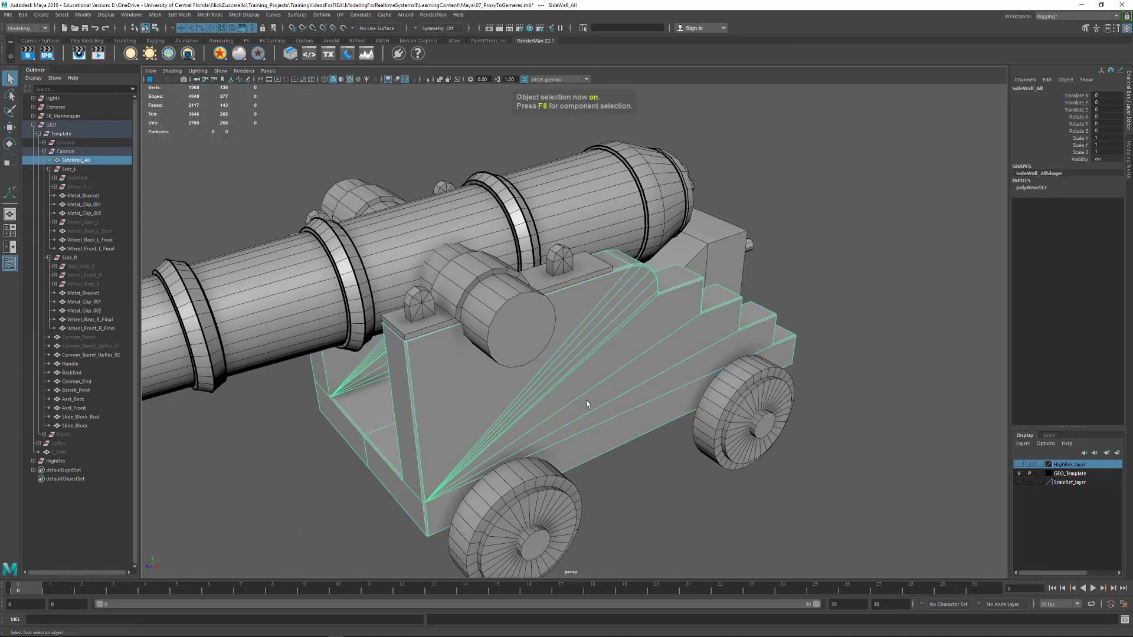
key(alt+shift+d)
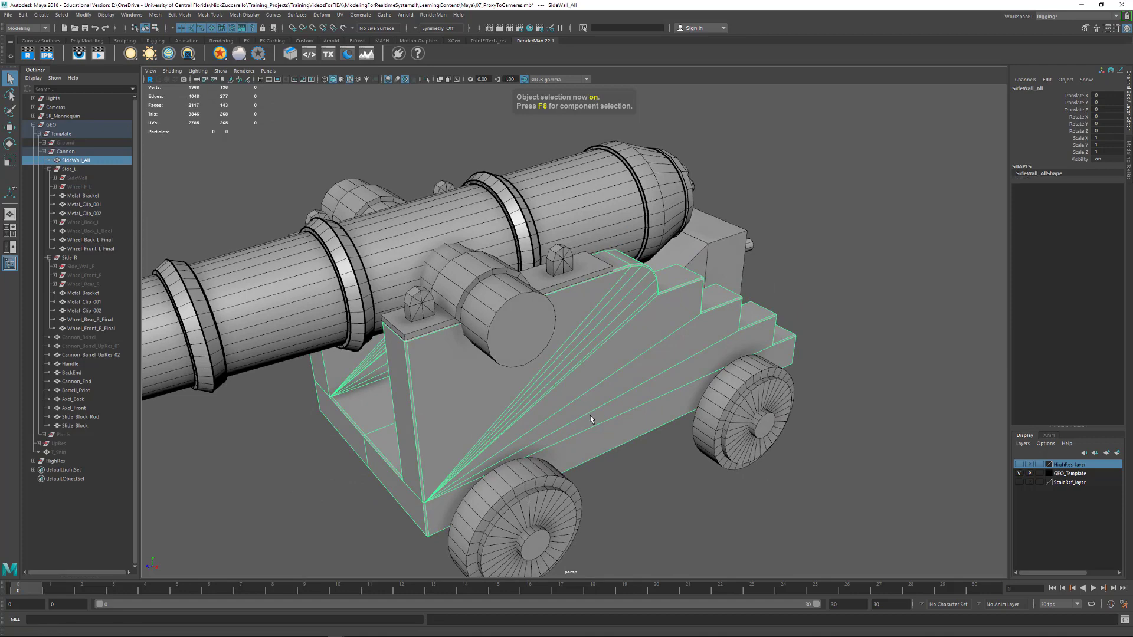
click(688, 530)
click(522, 429)
alt+drag(523, 428, 548, 414)
alt+middle_drag(547, 415, 622, 403)
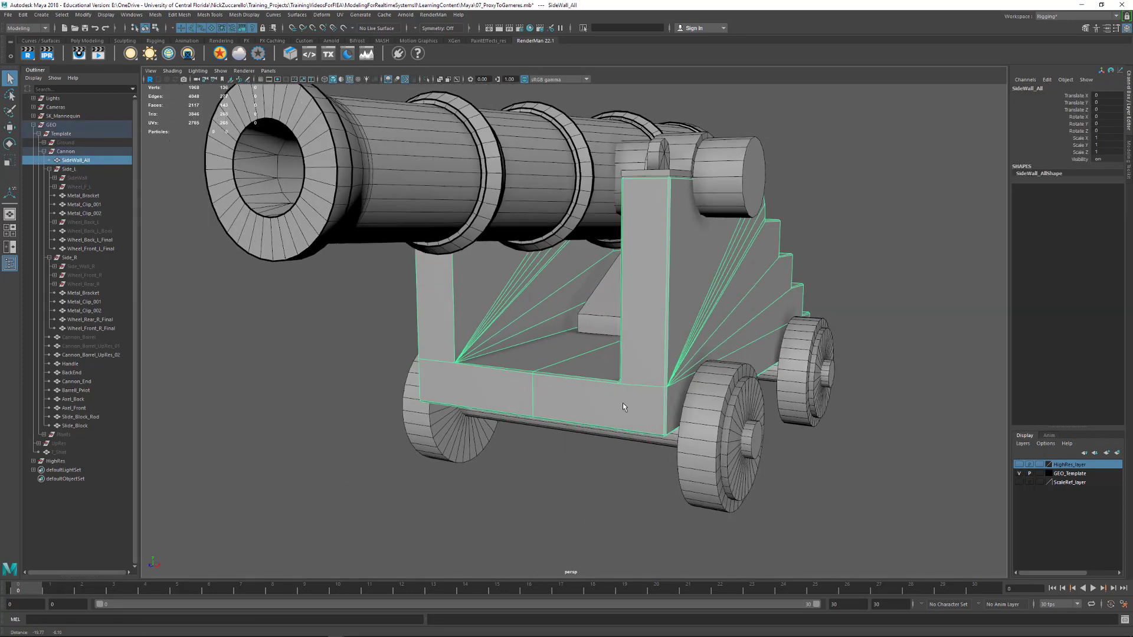
Mirror the SideWall_All mesh to its opposite half and delete its construction history
alt+drag(622, 403, 574, 419)
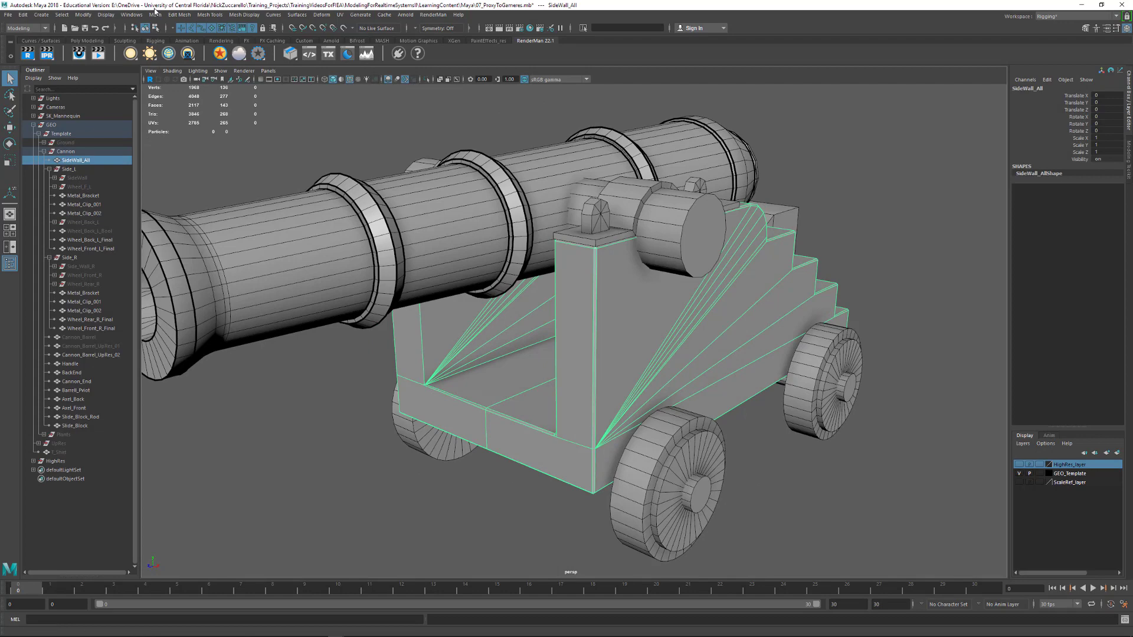
click(155, 15)
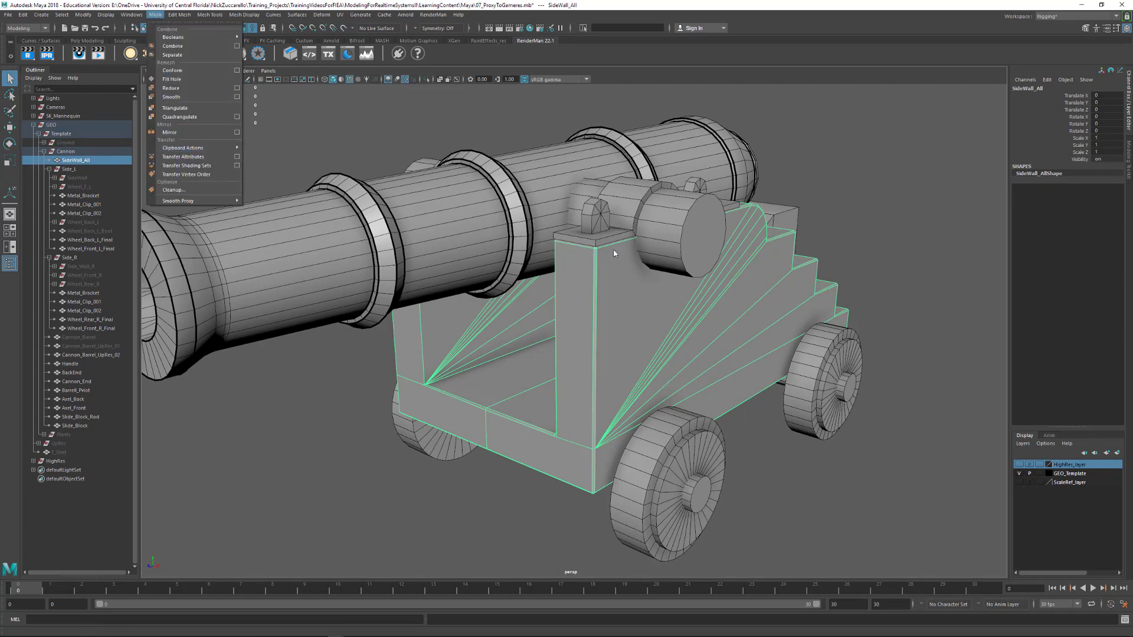
click(409, 484)
alt+drag(410, 484, 573, 313)
click(155, 14)
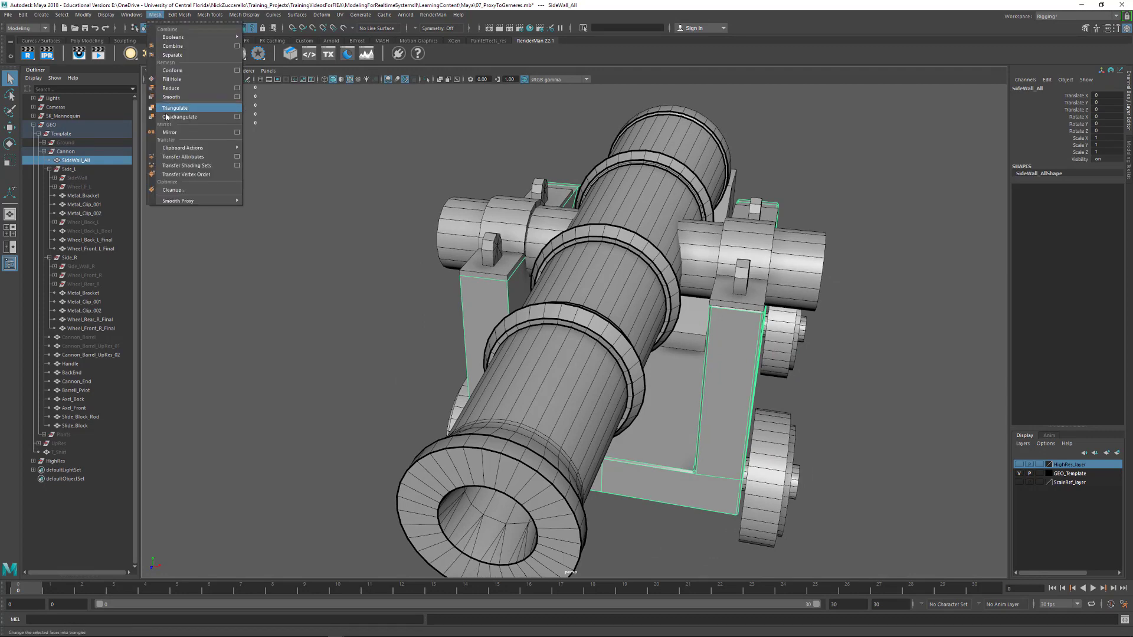
click(177, 133)
alt+drag(342, 253, 328, 265)
key(alt+shift+d)
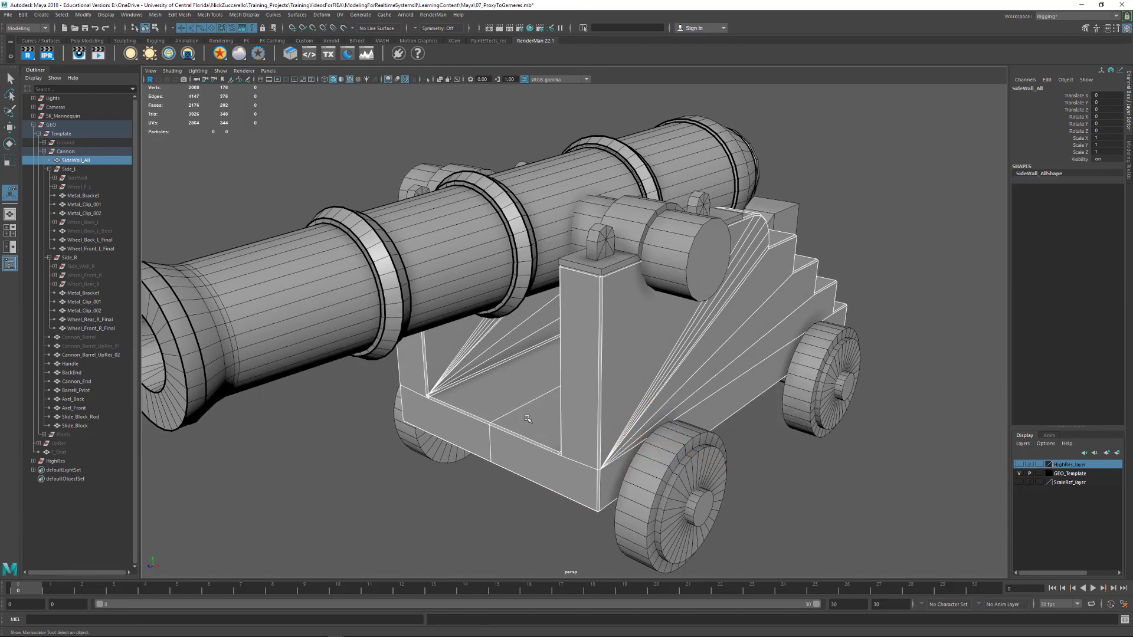
Select the front board's outer face on one half of SideWall_All and triangulate it
alt+drag(471, 471, 614, 358)
click(436, 436)
alt+right_drag(613, 359, 567, 331)
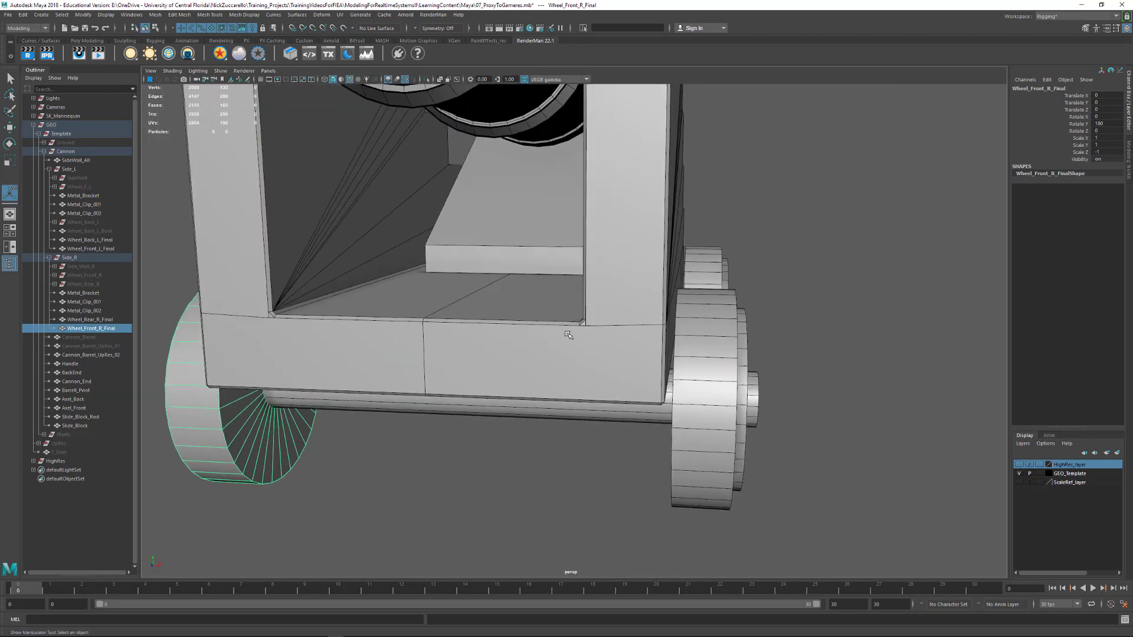
alt+drag(567, 331, 580, 381)
click(613, 368)
key(F11)
click(458, 438)
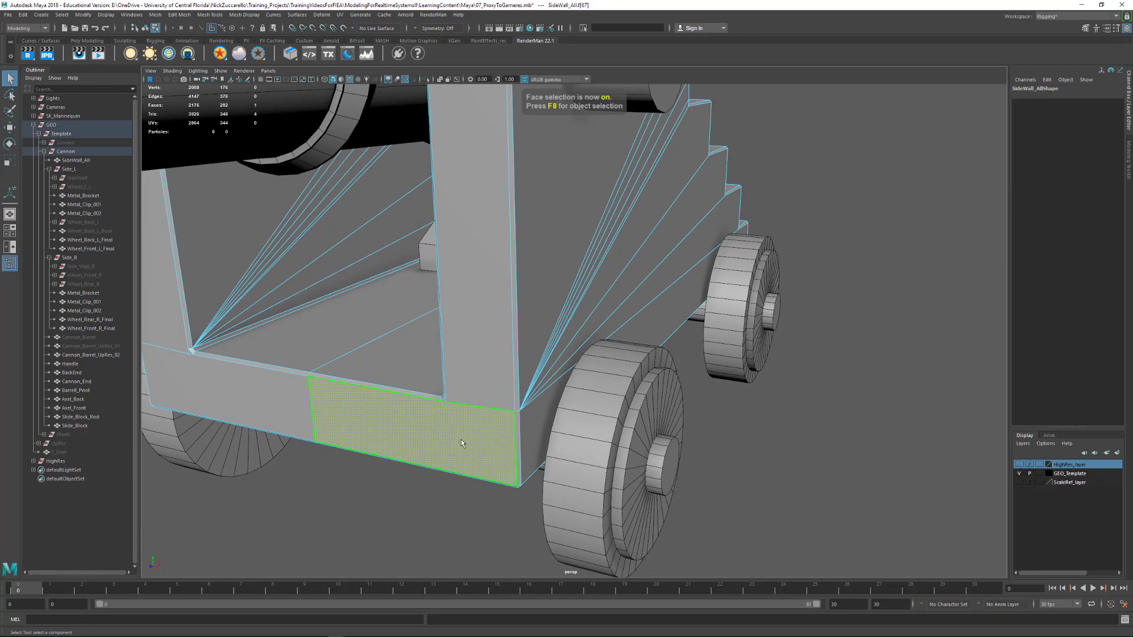
shift+right_drag(465, 438, 458, 527)
alt+drag(449, 492, 503, 462)
alt+right_drag(503, 461, 440, 440)
Return SideWall_All to object selection, mirror it across the world X axis with merged borders, and delete its history
alt+drag(667, 413, 590, 407)
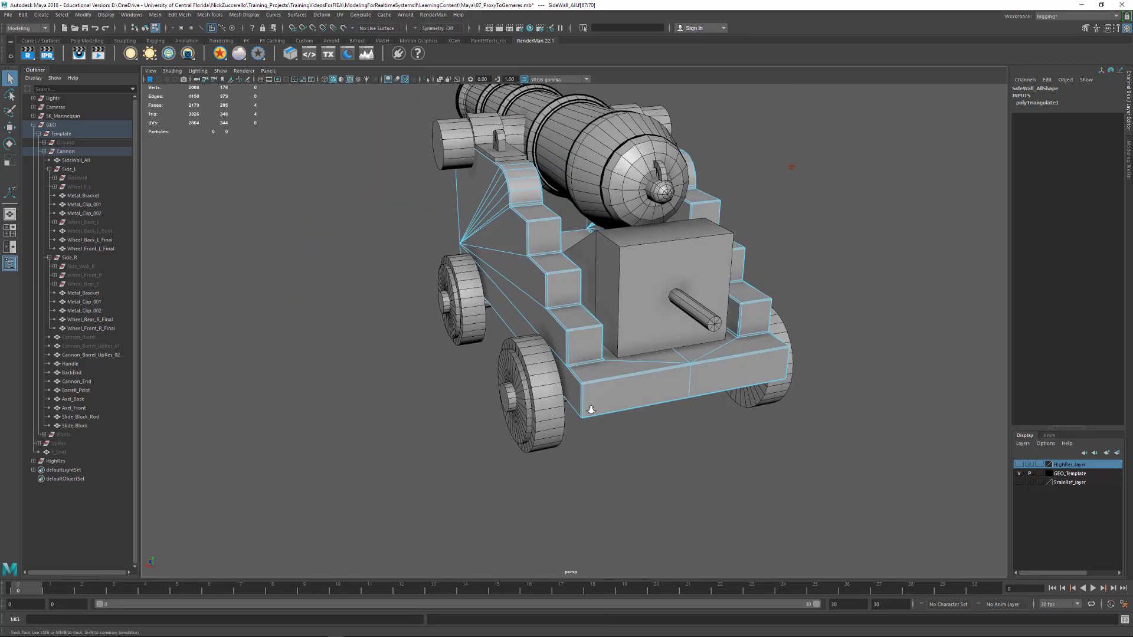
alt+right_drag(589, 407, 685, 474)
alt+drag(622, 470, 607, 437)
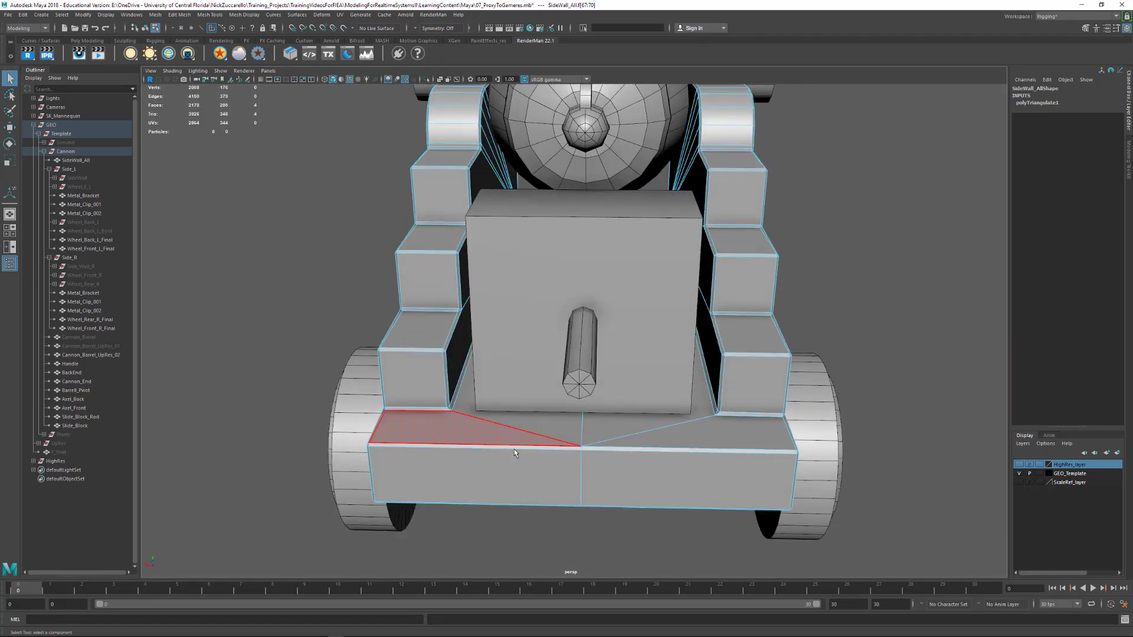
alt+drag(515, 449, 617, 446)
alt+right_drag(618, 447, 516, 409)
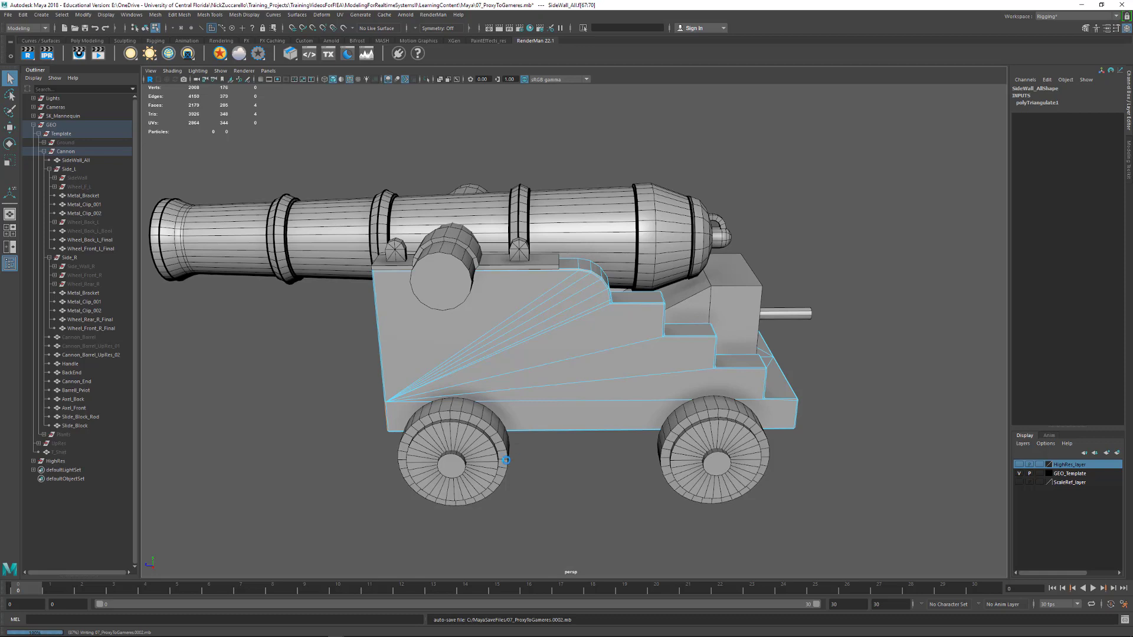
alt+drag(509, 455, 522, 462)
key(F8)
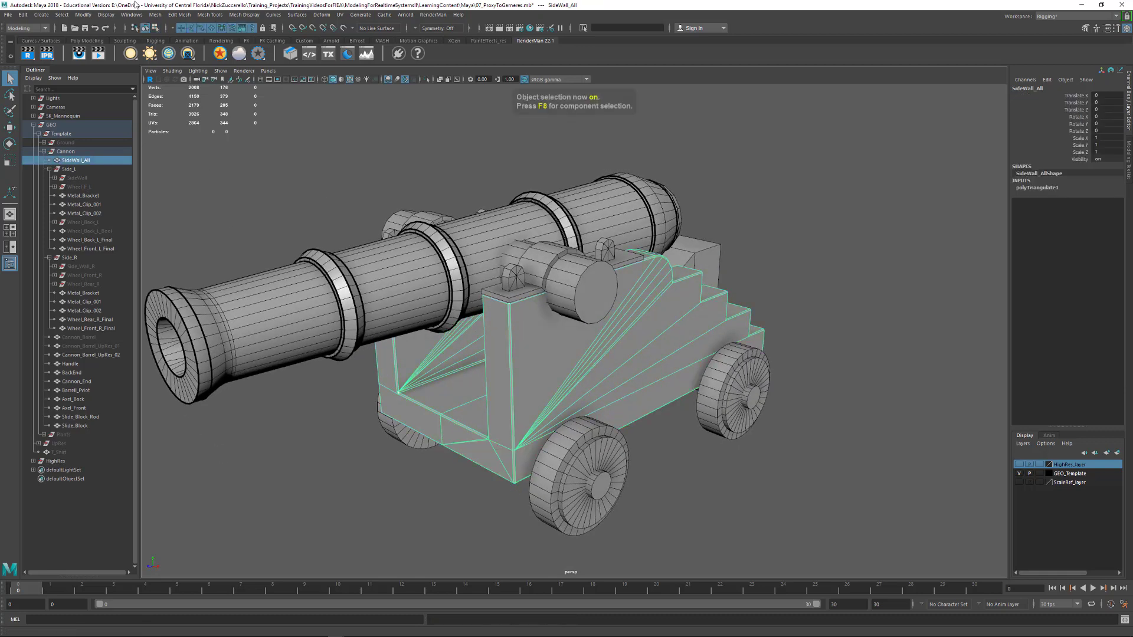
click(155, 15)
click(177, 132)
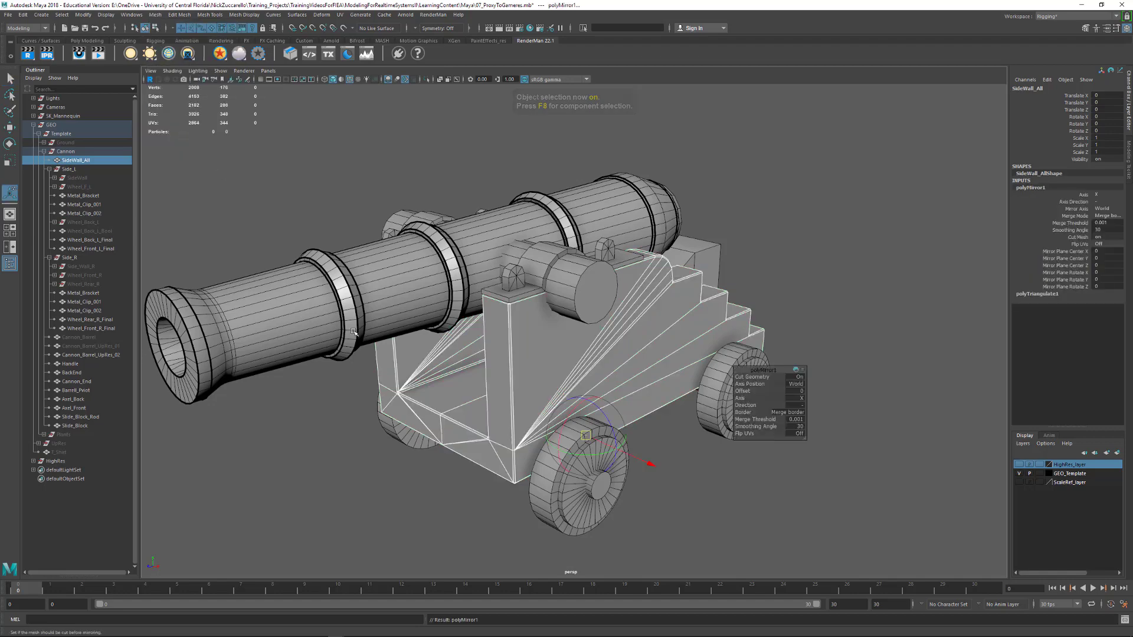
click(496, 418)
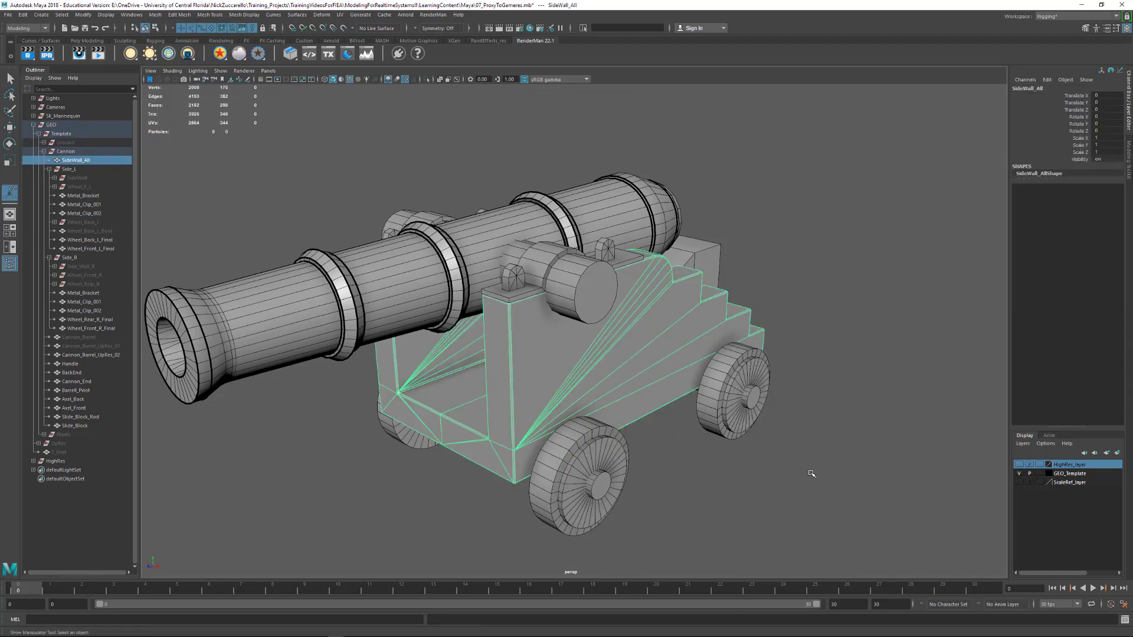
Select the outer edges of Slide_Block and bevel them with 2 segments
alt+drag(812, 473, 550, 348)
click(548, 344)
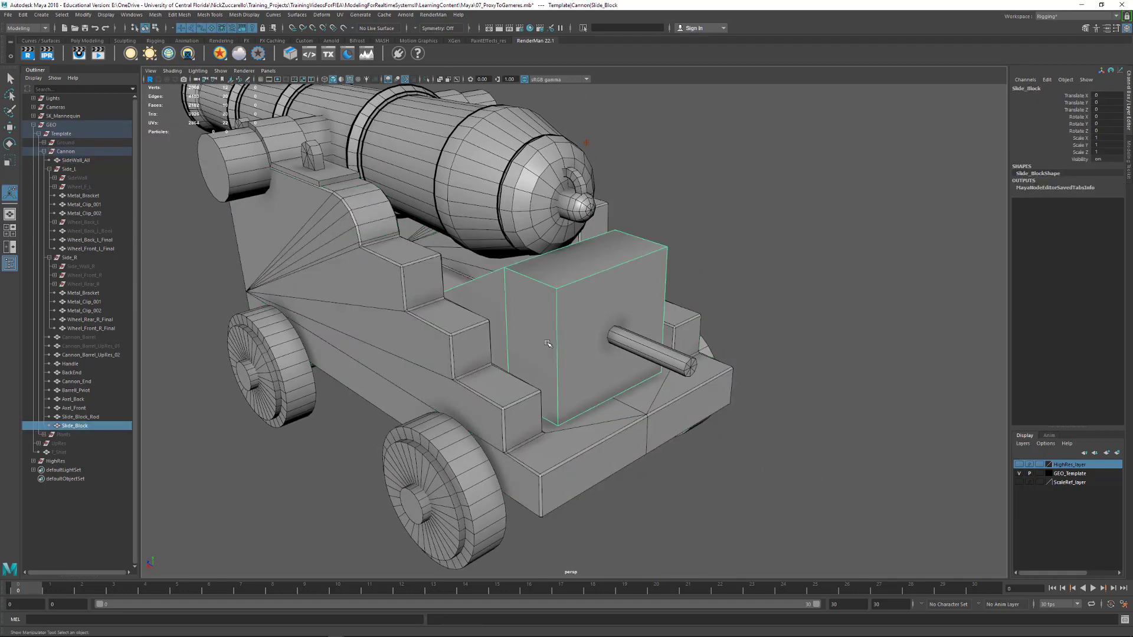
key(q)
key(F10)
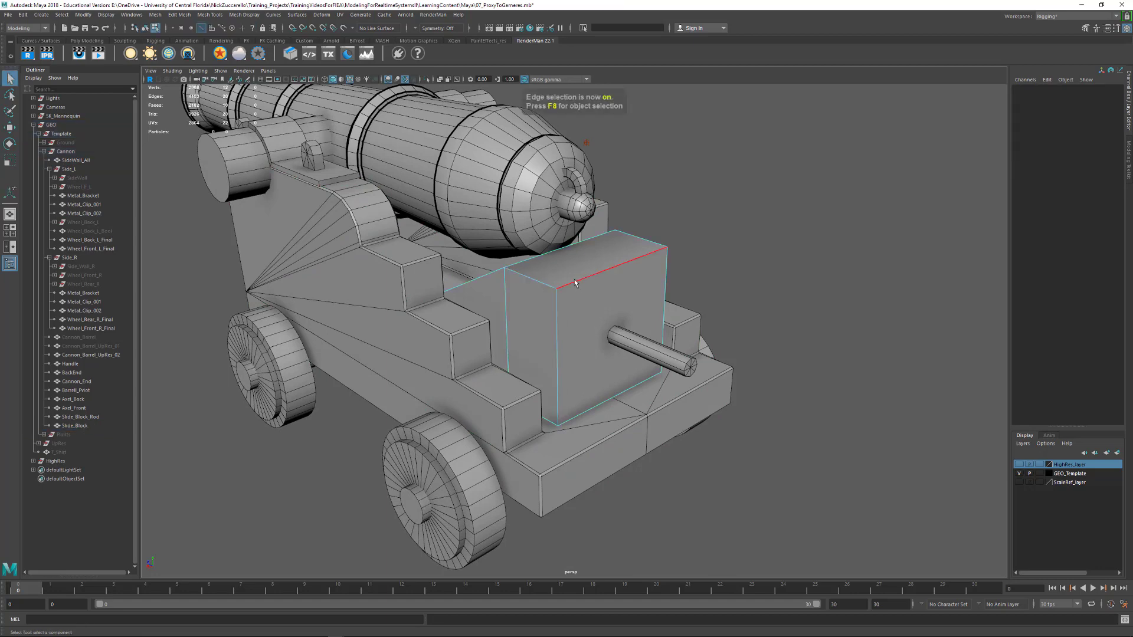
click(576, 283)
drag(371, 168, 765, 475)
alt+drag(502, 353, 641, 275)
key(4)
shift+right_drag(645, 270, 672, 270)
alt+right_drag(590, 322, 688, 333)
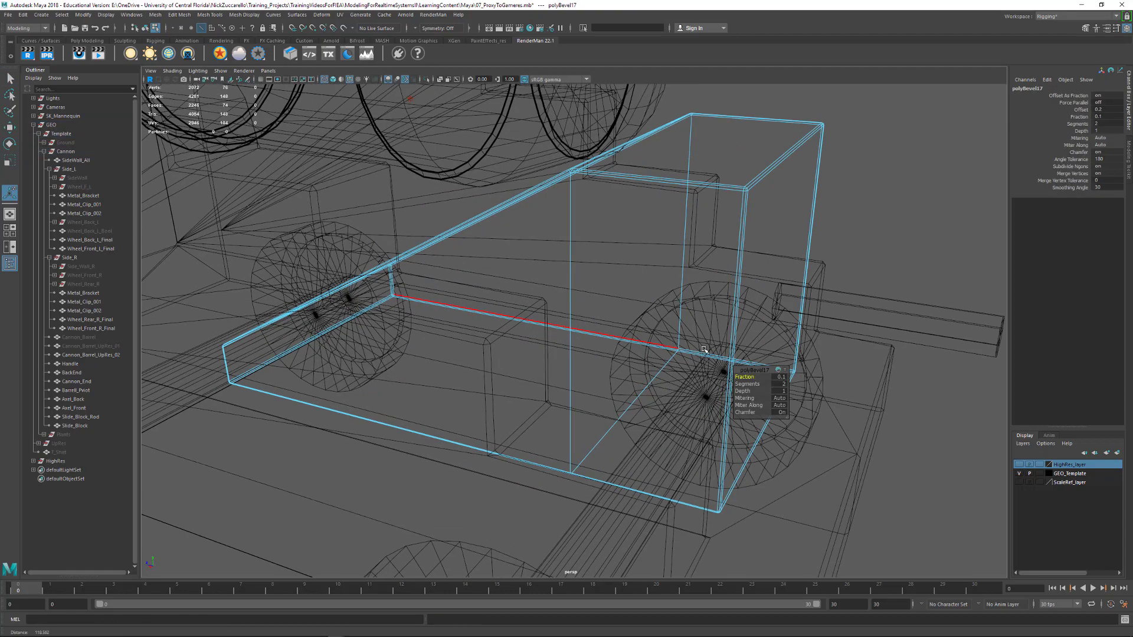
Try a fraction of 0.2 on the Slide_Block bevel, settle on 0.15, and check the beveled edges in wireframe and shaded display
alt+drag(688, 333, 648, 356)
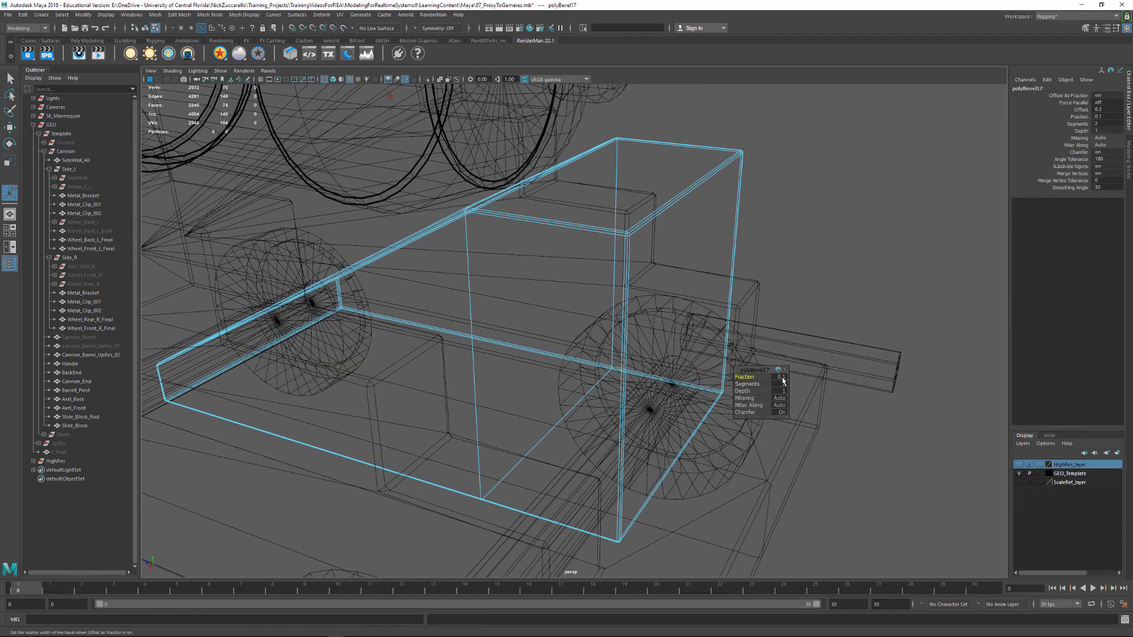
text(0.2)
key(Return)
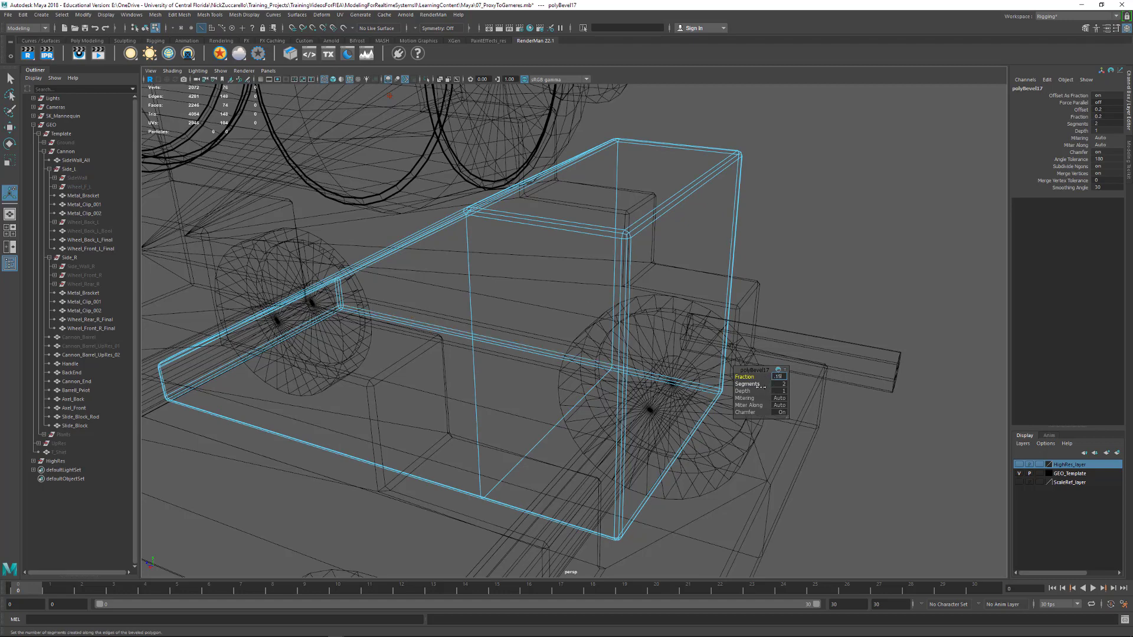
key(Return)
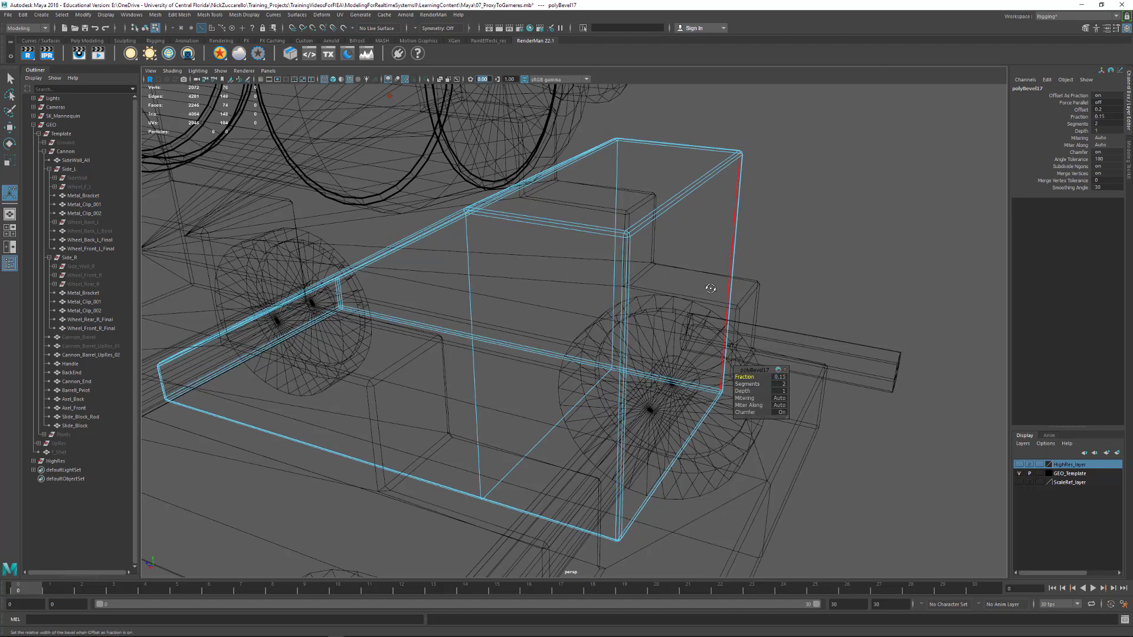
alt+drag(711, 288, 704, 288)
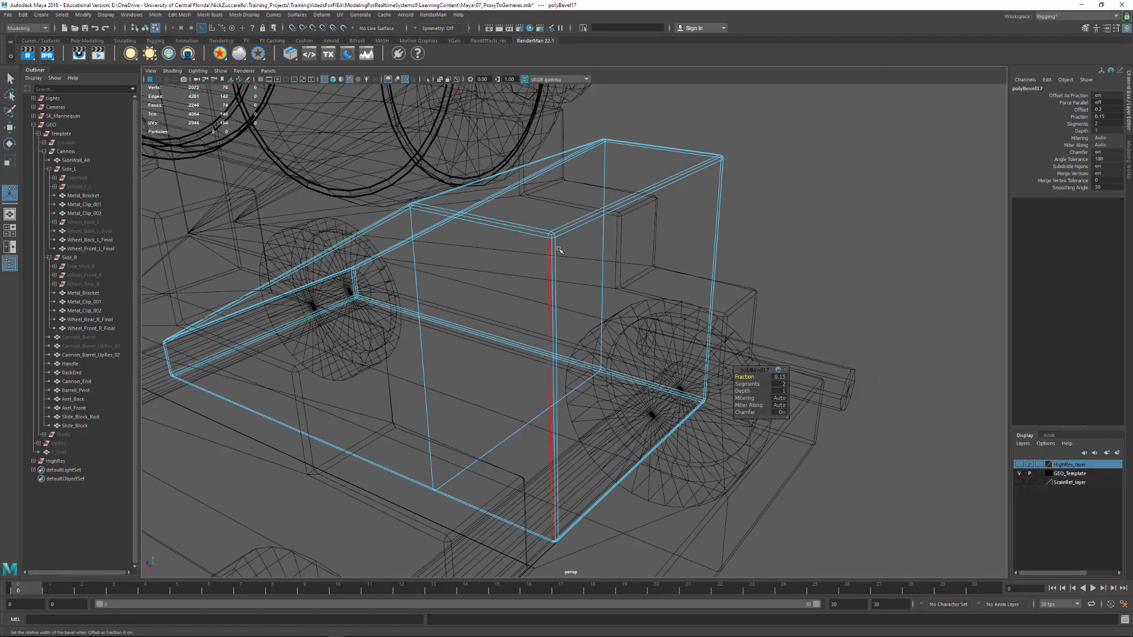
alt+drag(558, 331, 661, 257)
scroll(665, 256, up, 3)
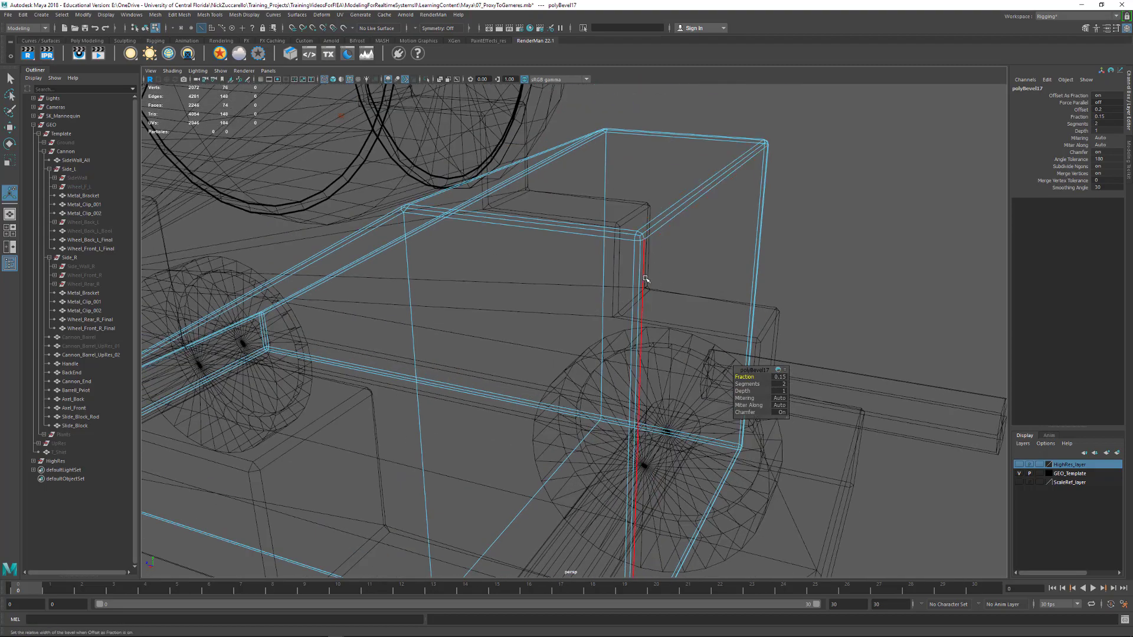
key(5)
scroll(676, 280, down, 3)
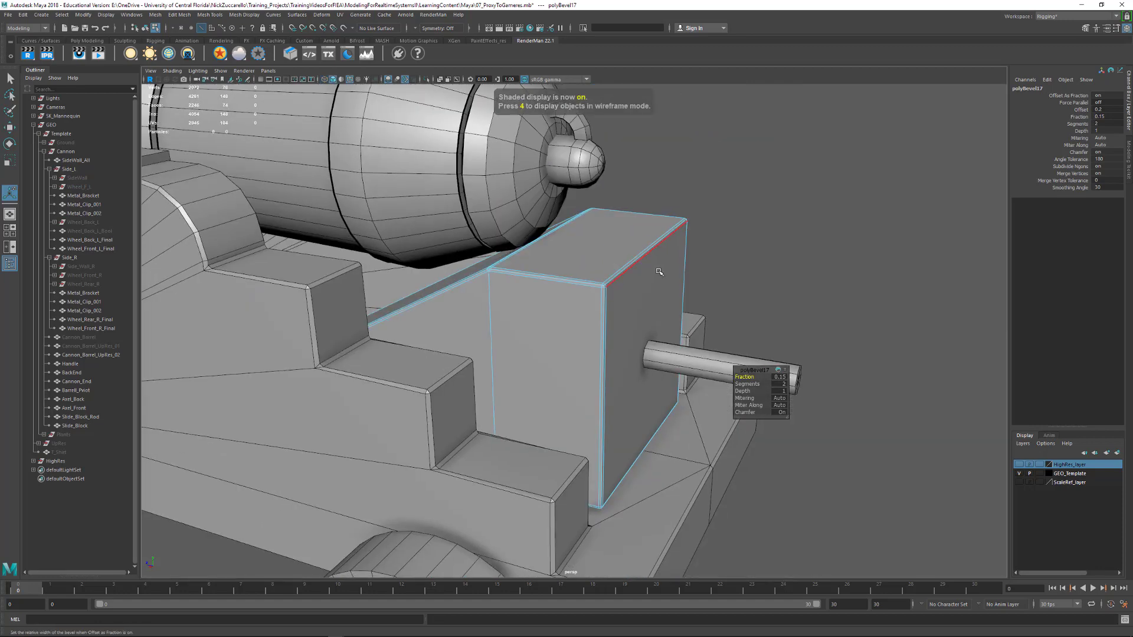
Return to object selection, delete the construction history of Slide_Block and deselect it
key(q)
key(F8)
key(F8)
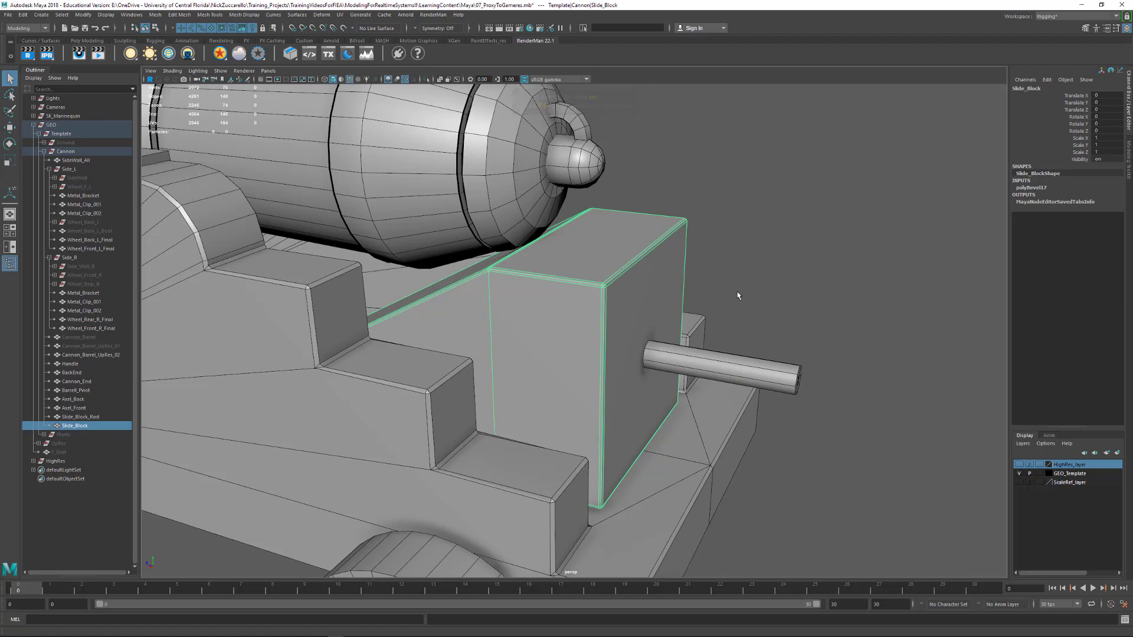
key(alt+shift+d)
click(777, 284)
Delete every other radial edge from the free end cap of Slide_Block_Rod
alt+drag(784, 347, 633, 366)
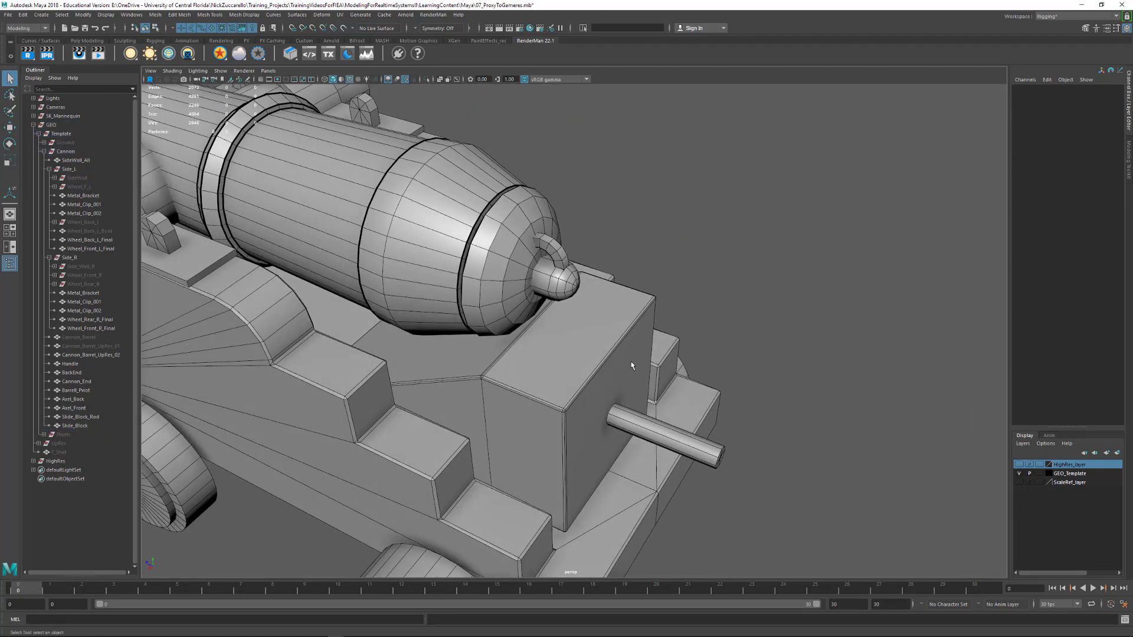
alt+right_drag(632, 367, 707, 381)
alt+middle_drag(707, 380, 710, 388)
alt+drag(709, 389, 664, 380)
click(632, 390)
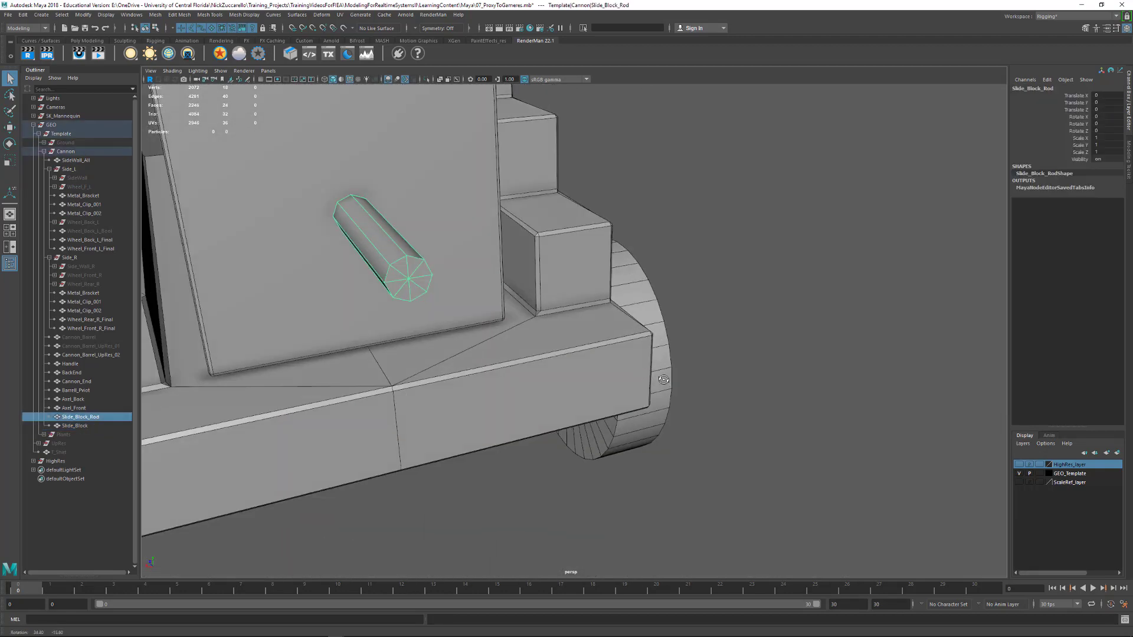
alt+right_drag(664, 380, 552, 340)
key(f)
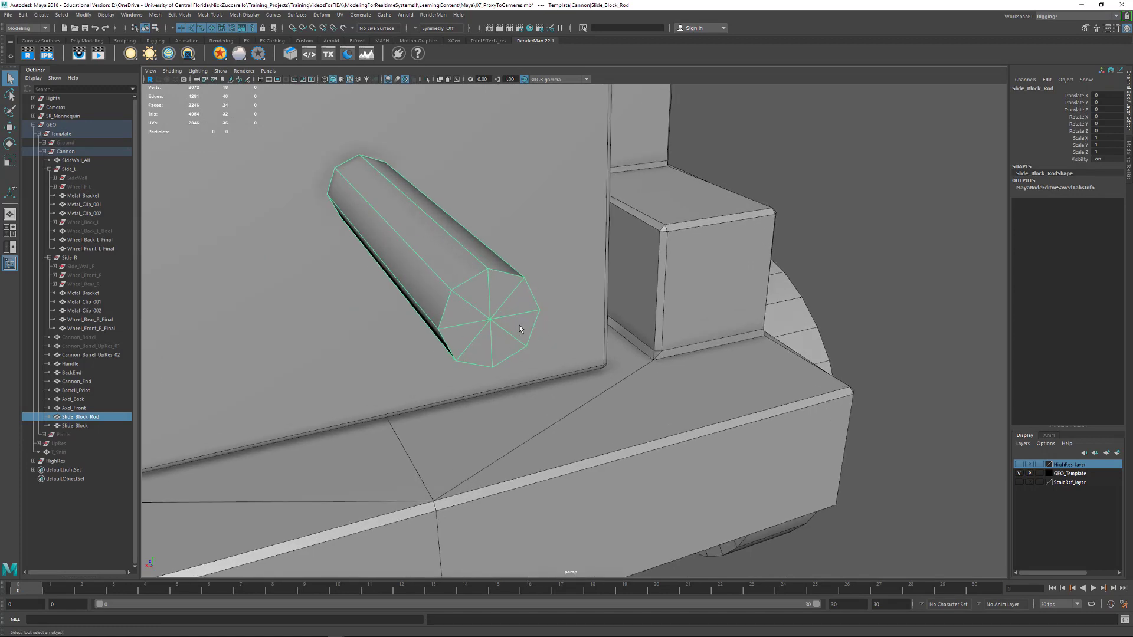
key(F10)
click(467, 305)
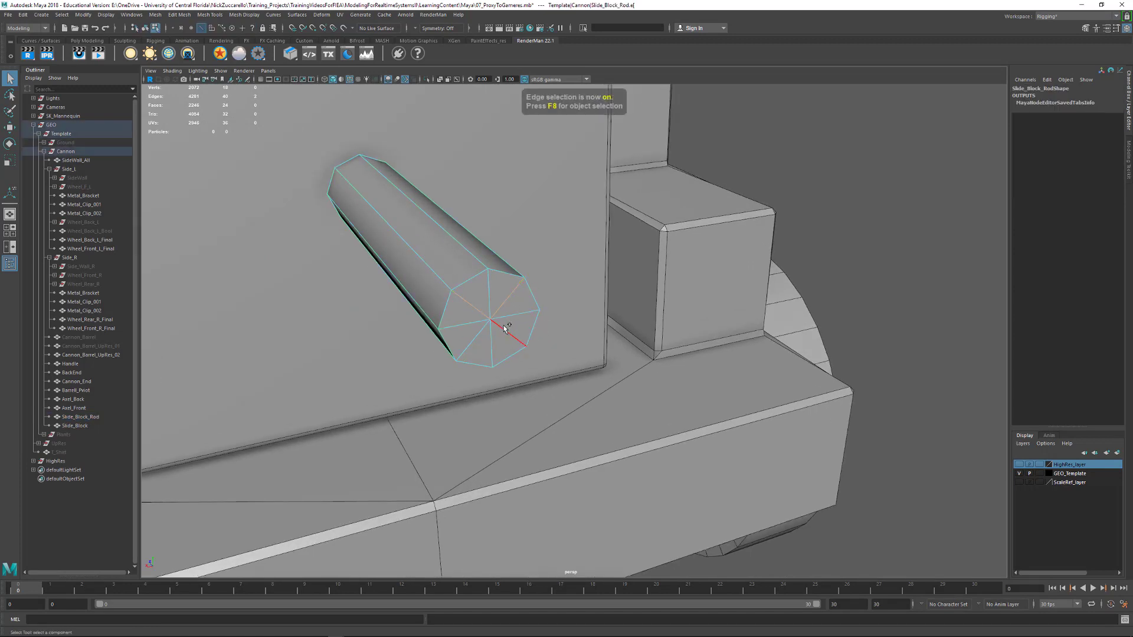
key(Delete)
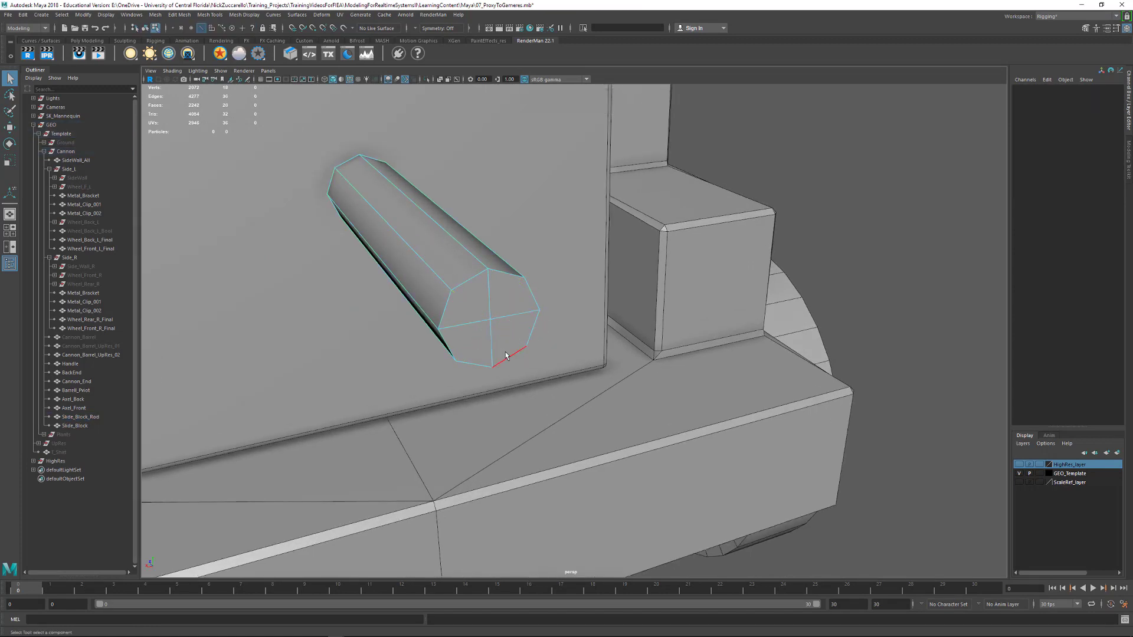
Bevel the perimeter edges of the rod's free end with fraction 0.1 and 2 segments, finishing in object selection
alt+drag(455, 335, 515, 313)
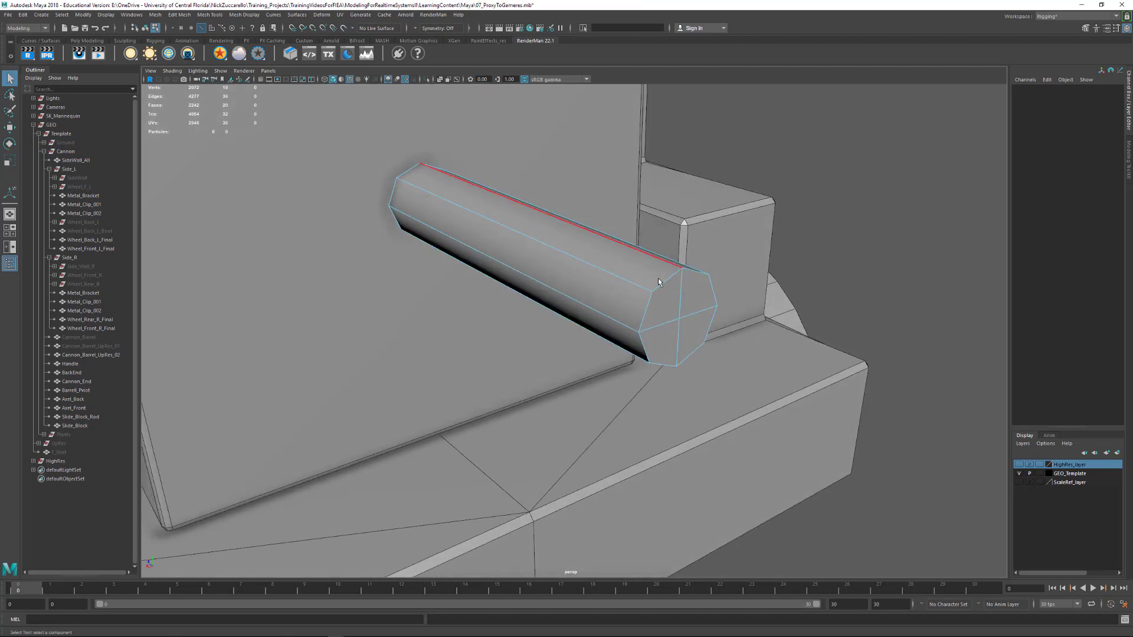
click(654, 293)
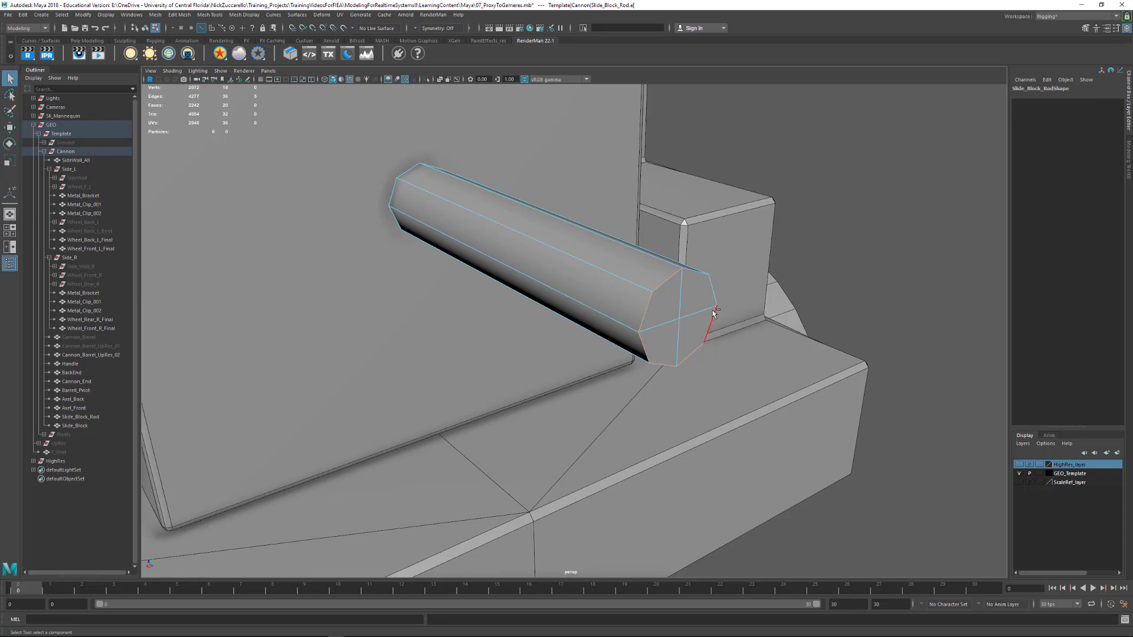
alt+drag(726, 298, 664, 291)
shift+right_click(930, 234)
click(956, 235)
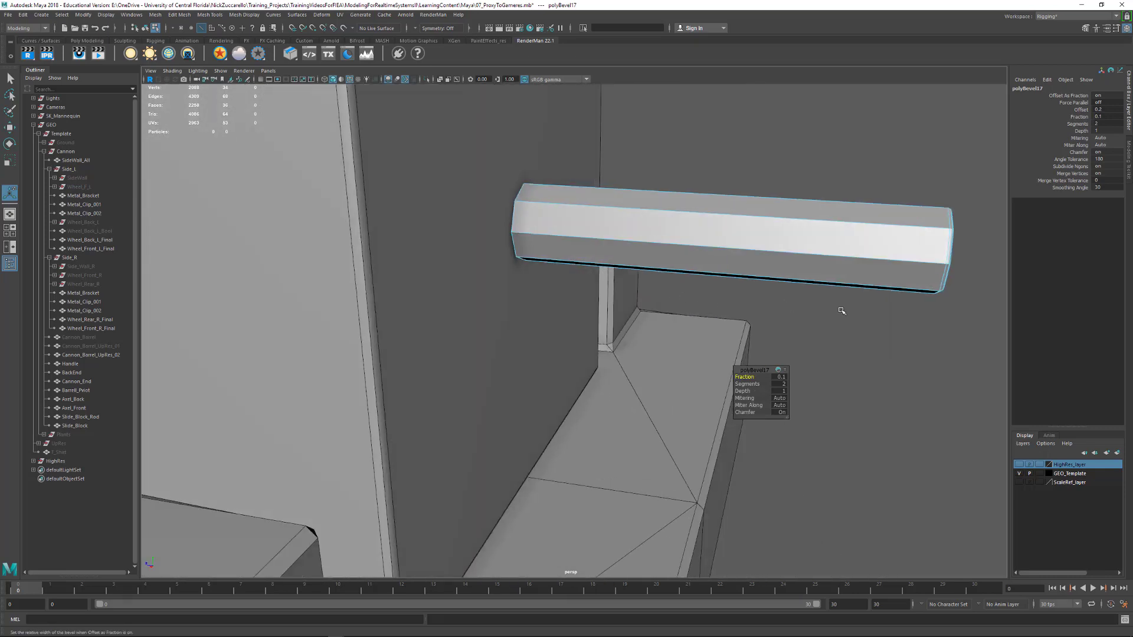
alt+drag(890, 345, 799, 337)
click(731, 317)
key(F8)
key(q)
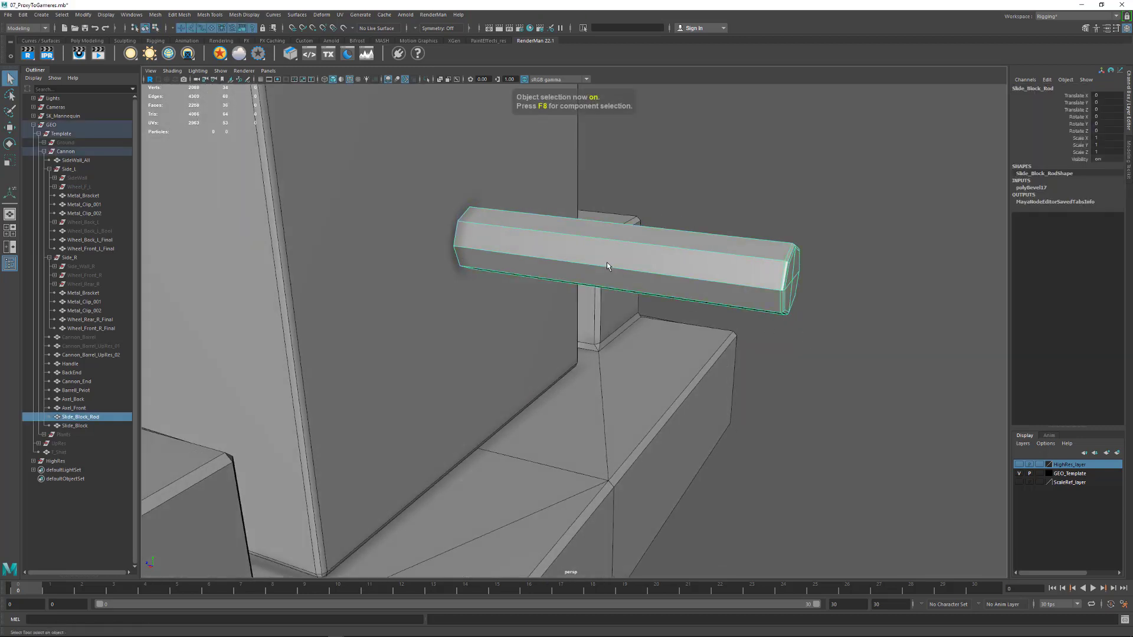
Select the vertices at the rod's block end and move them along the rod's length
alt+drag(607, 262, 572, 258)
key(F9)
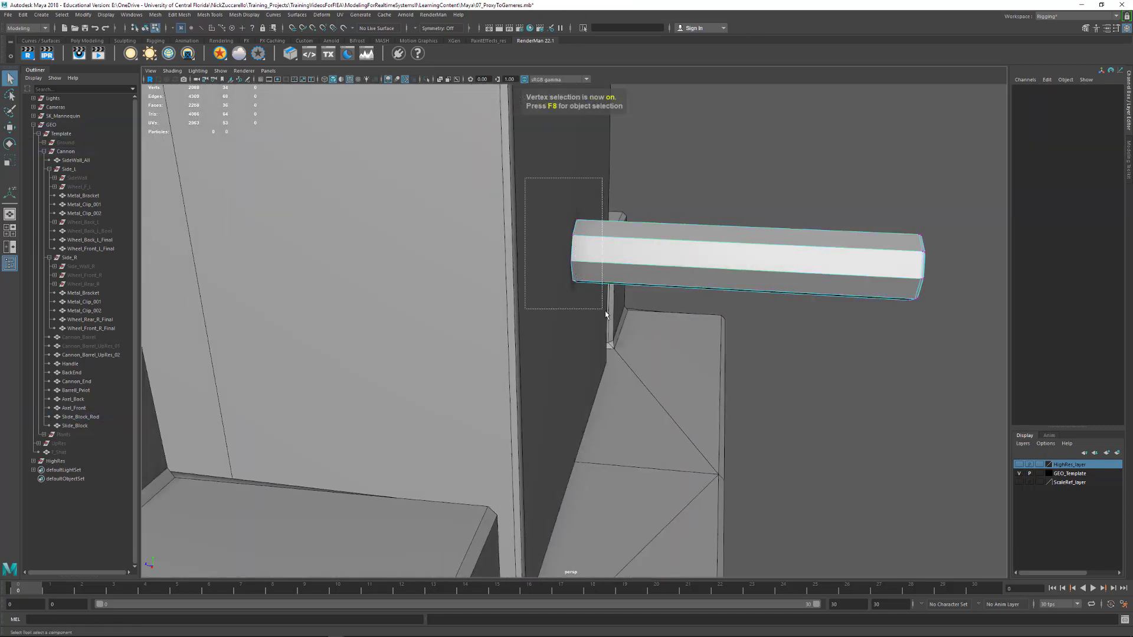
key(w)
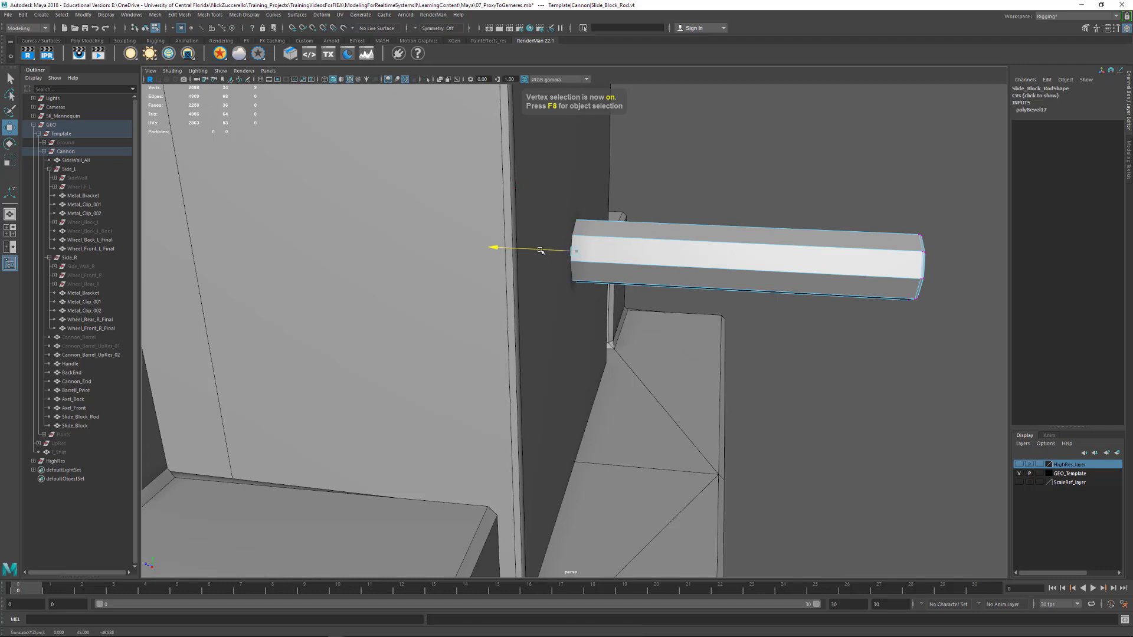
alt+drag(541, 250, 607, 316)
Return to object selection, delete the construction history of Slide_Block_Rod and deselect it
key(F8)
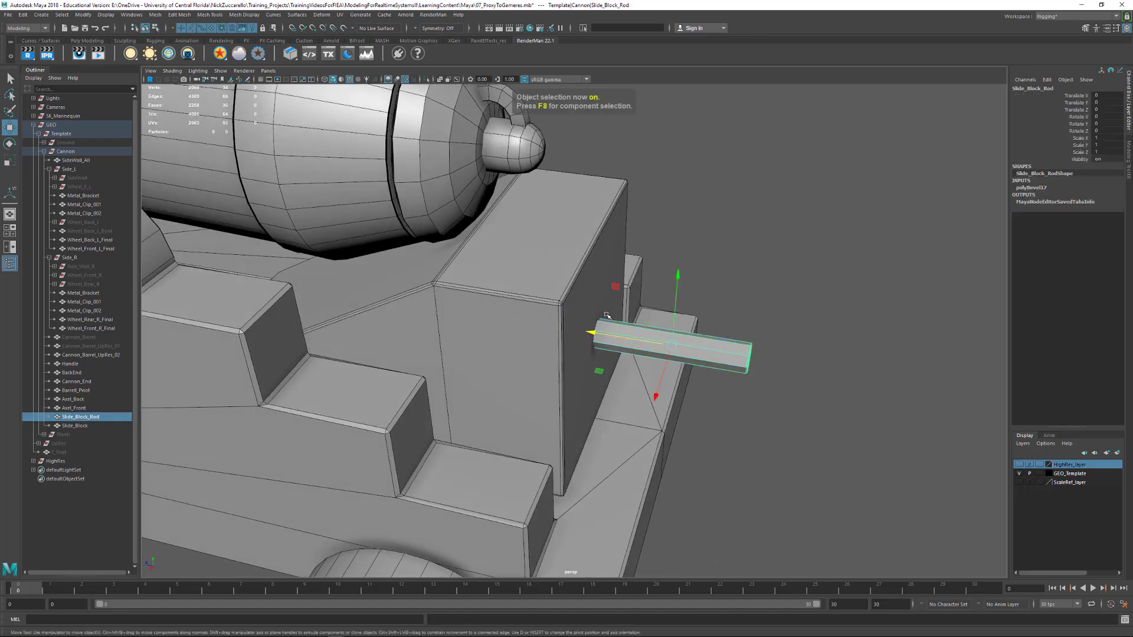
key(alt+shift+d)
click(798, 430)
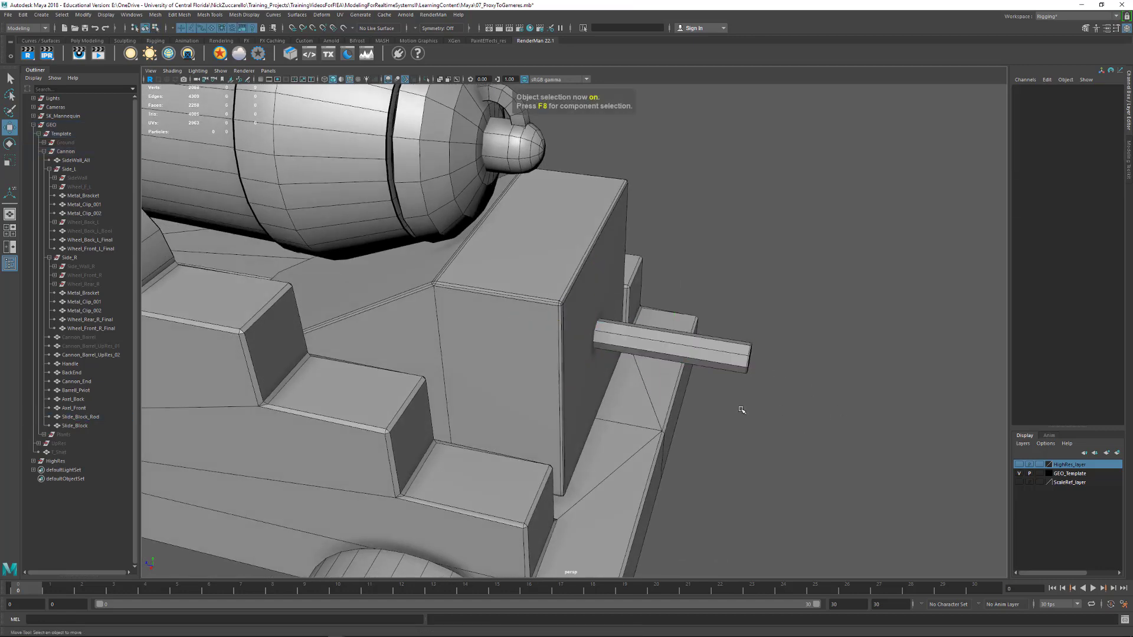
Select Cannon_End at the rear of the barrel and turn on its smooth mesh preview
alt+drag(741, 407, 776, 405)
alt+right_drag(776, 405, 668, 370)
alt+drag(668, 370, 558, 325)
alt+middle_drag(558, 325, 599, 403)
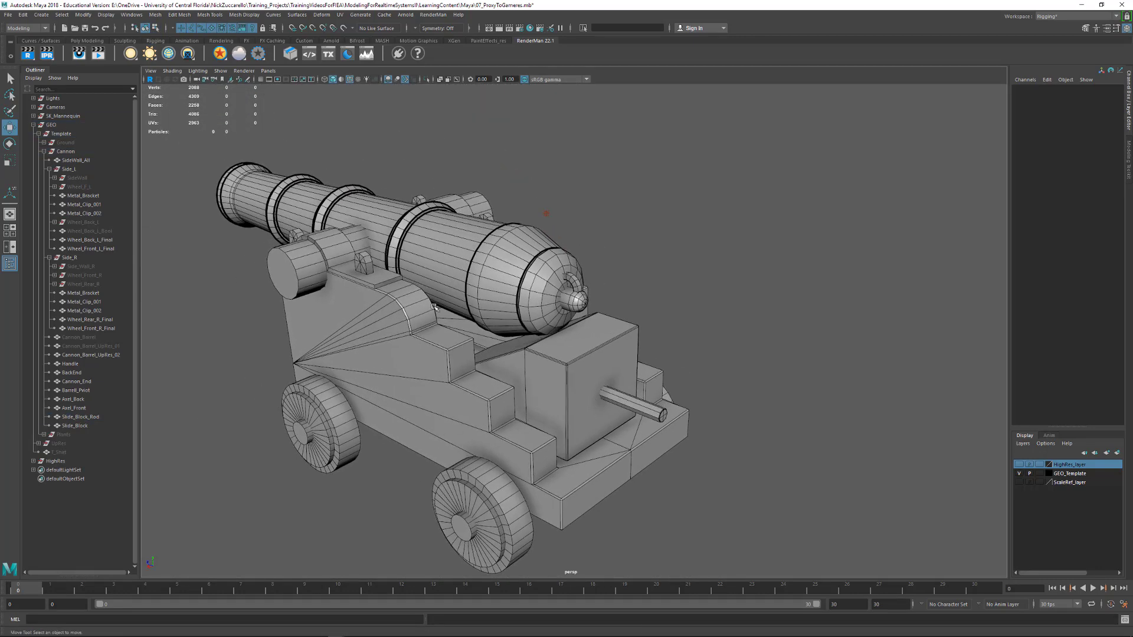
alt+right_drag(466, 269, 531, 282)
alt+middle_drag(532, 282, 534, 393)
alt+right_drag(431, 329, 493, 346)
click(492, 346)
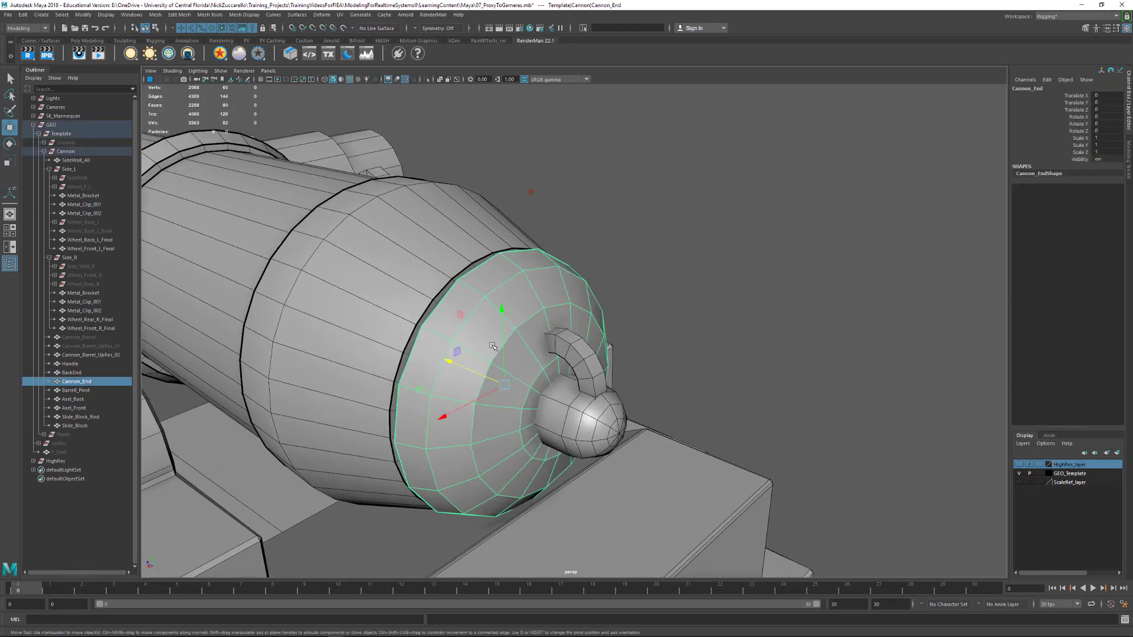
alt+drag(503, 349, 506, 347)
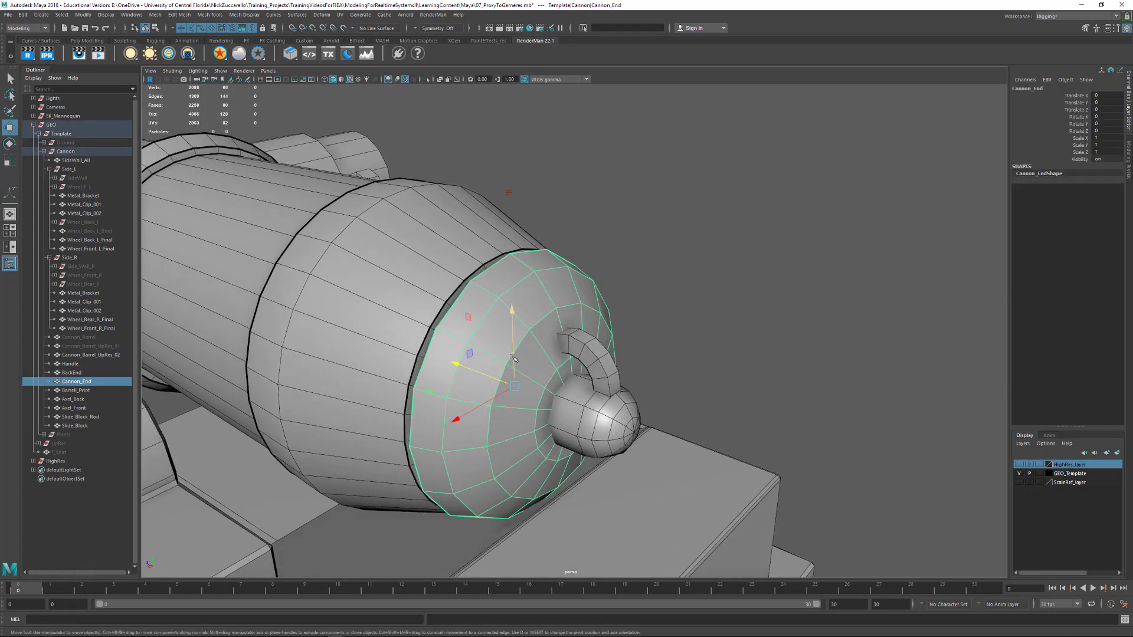
key(3)
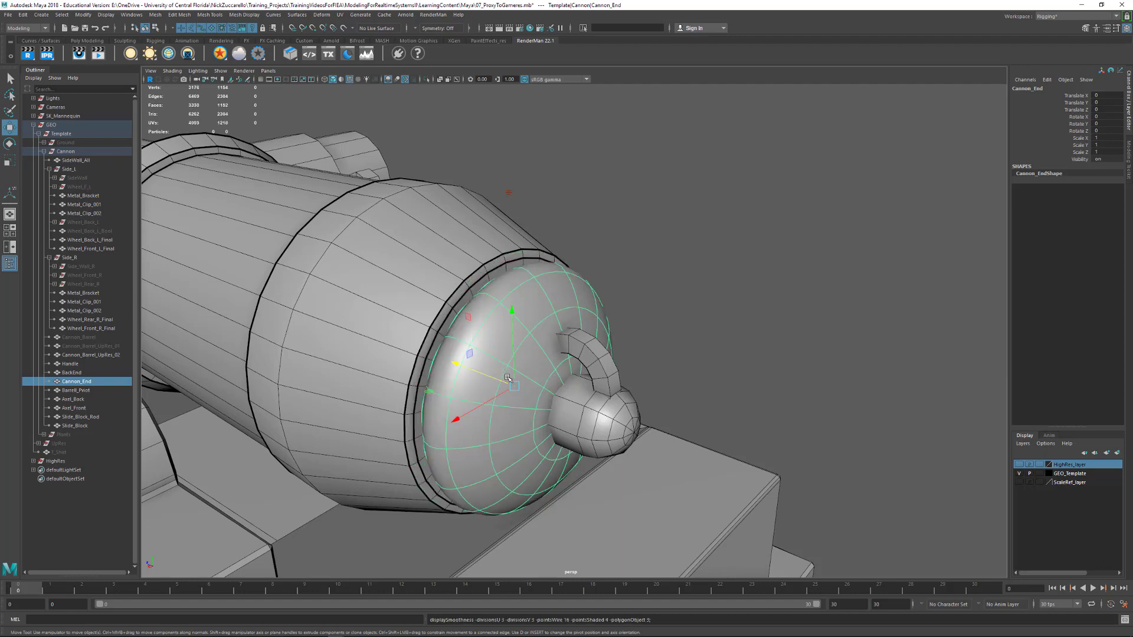
alt+drag(508, 368, 583, 369)
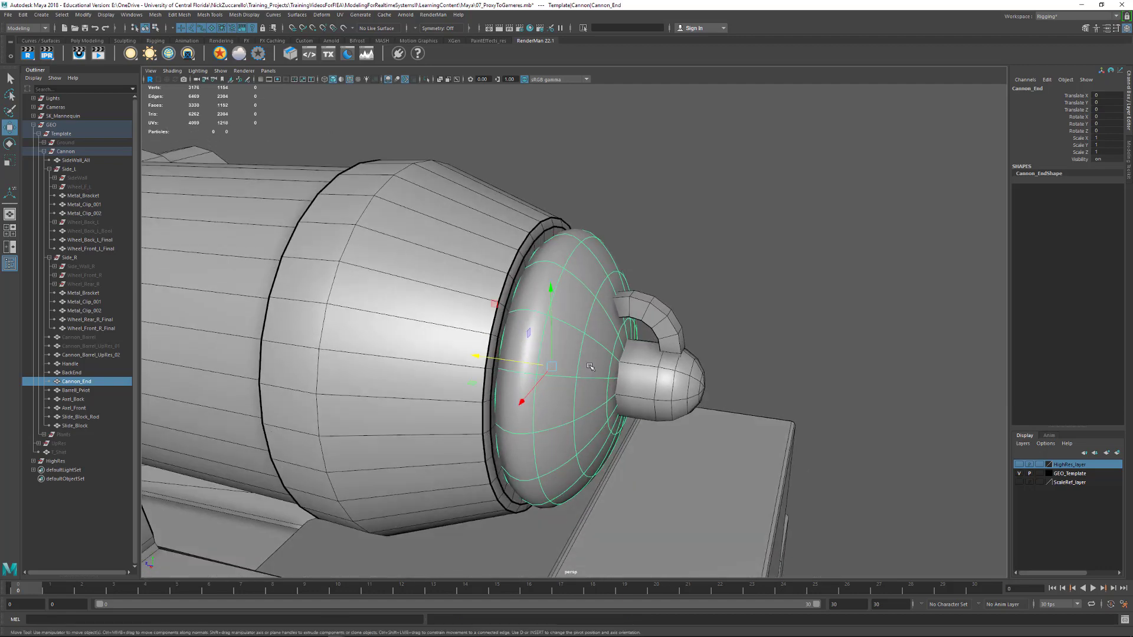
Crease the two outer edge loops around the rim of Cannon_End with the Crease Tool, finishing in object selection
shift+right_click(577, 347)
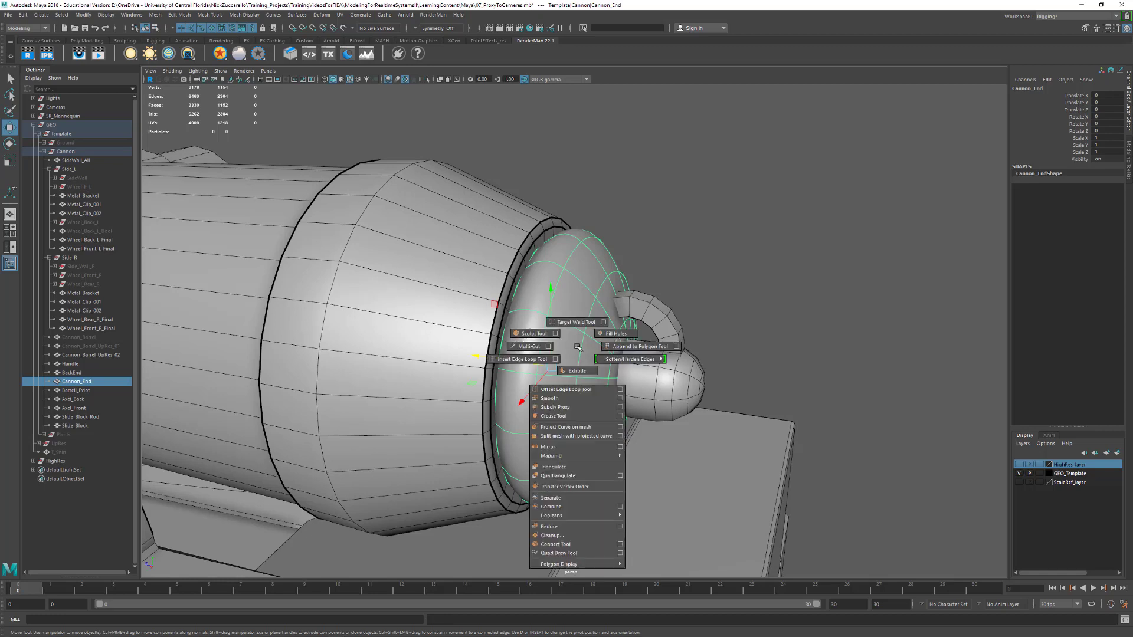
click(554, 416)
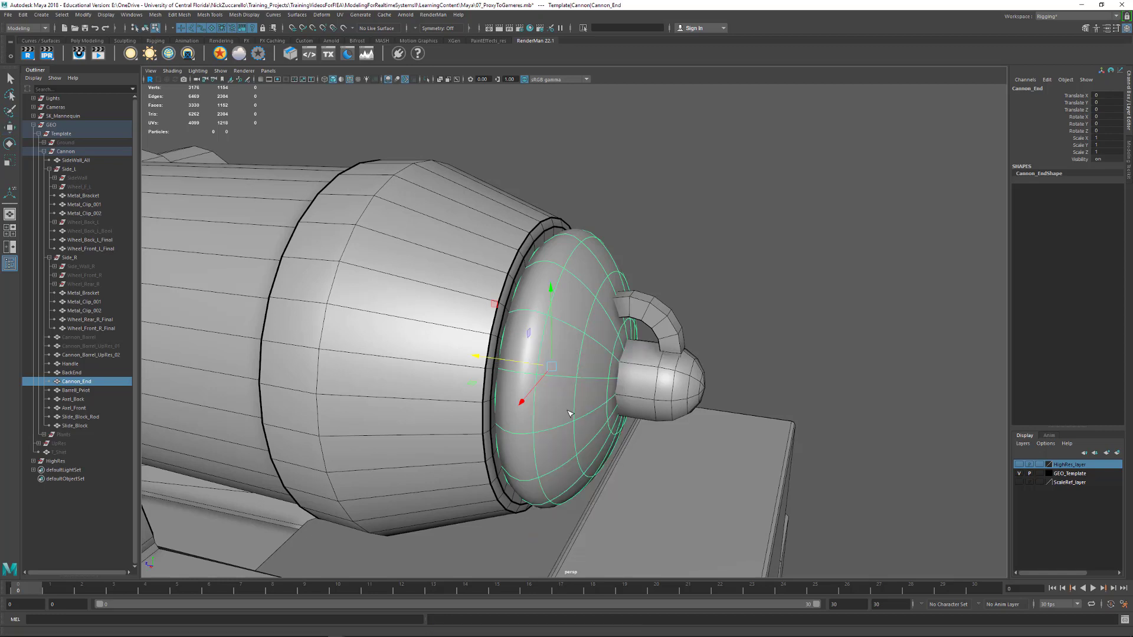
double_click(518, 290)
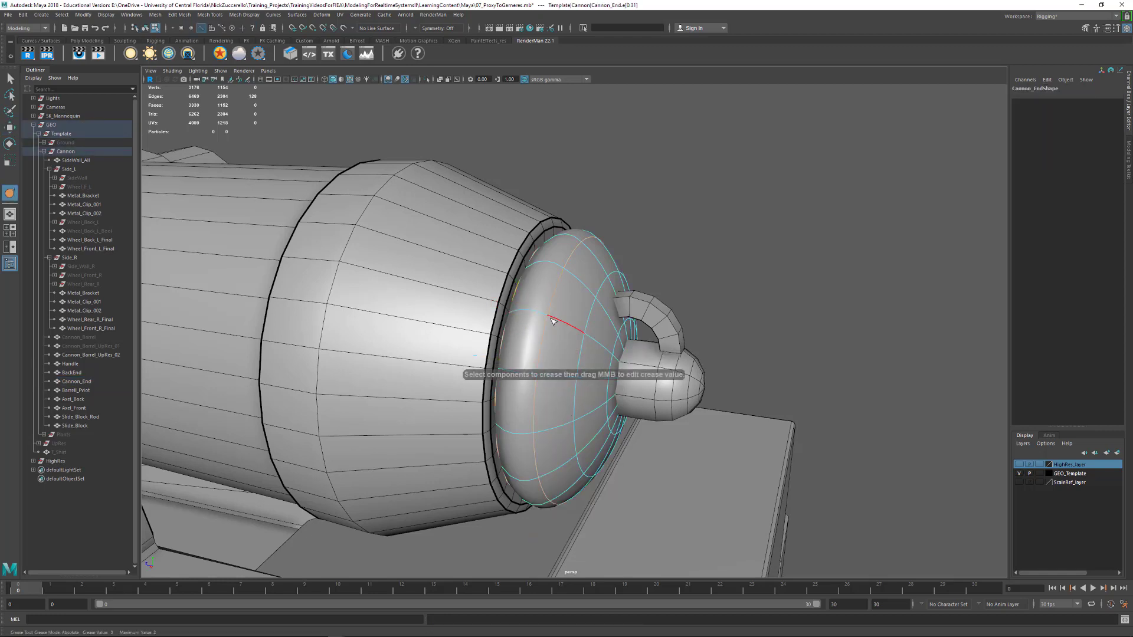
middle_drag(553, 320, 840, 346)
alt+drag(839, 347, 722, 346)
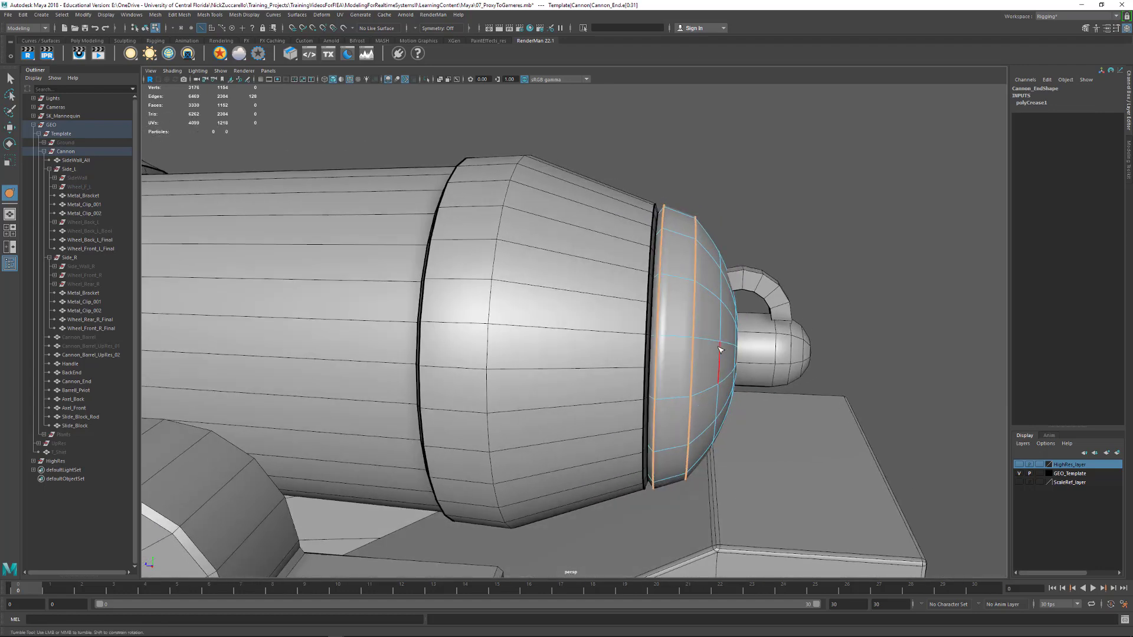
key(F8)
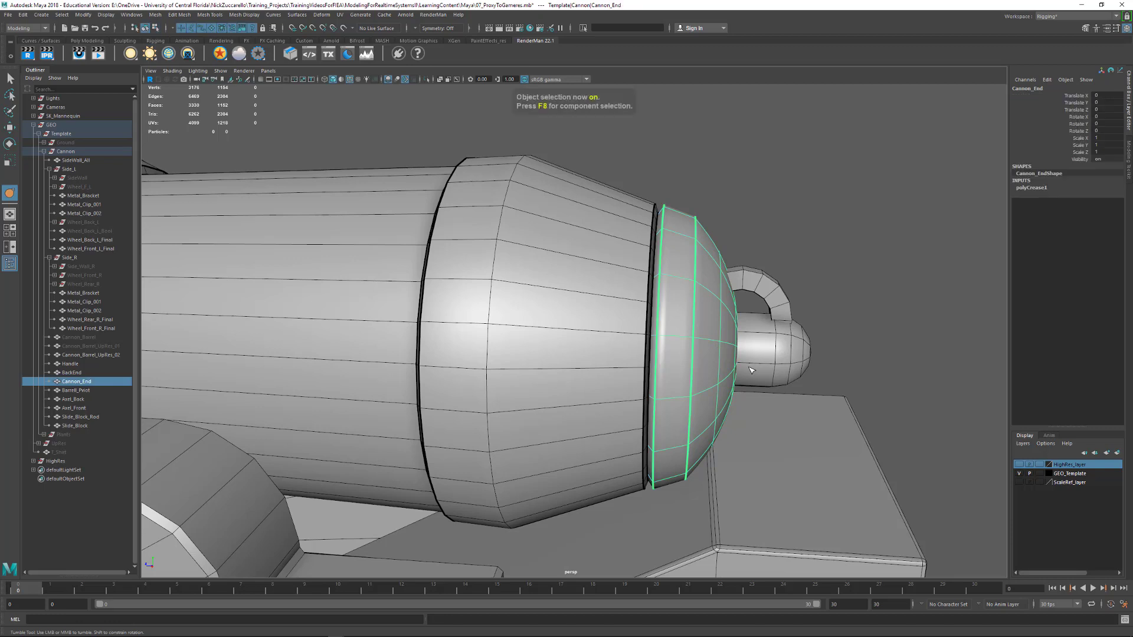
Isolate Cannon_End in the viewport and switch back to the Select Tool
key(ctrl+1)
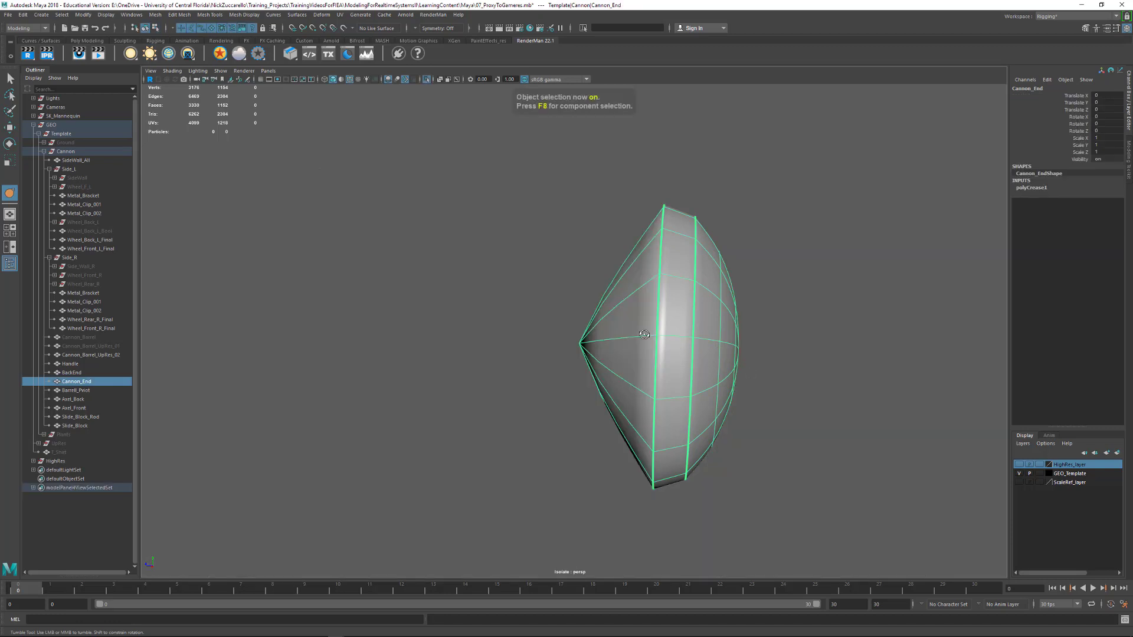
alt+drag(645, 335, 718, 332)
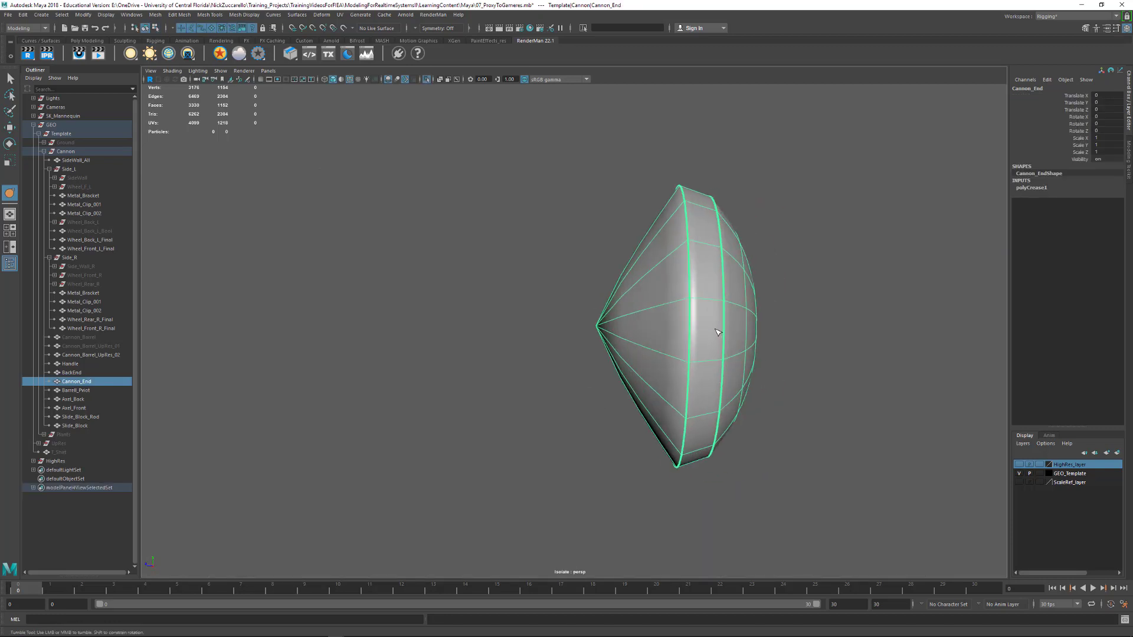
alt+drag(774, 308, 673, 324)
click(9, 79)
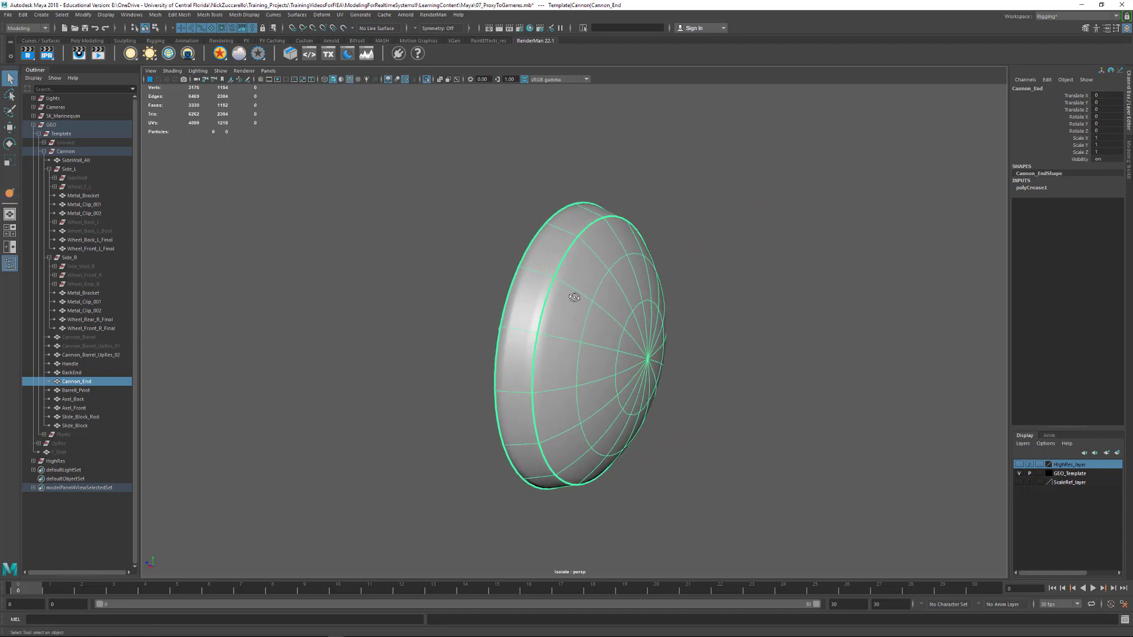
alt+drag(572, 299, 388, 279)
Delete every other radial edge around the center of Cannon_End's domed outer face
key(F10)
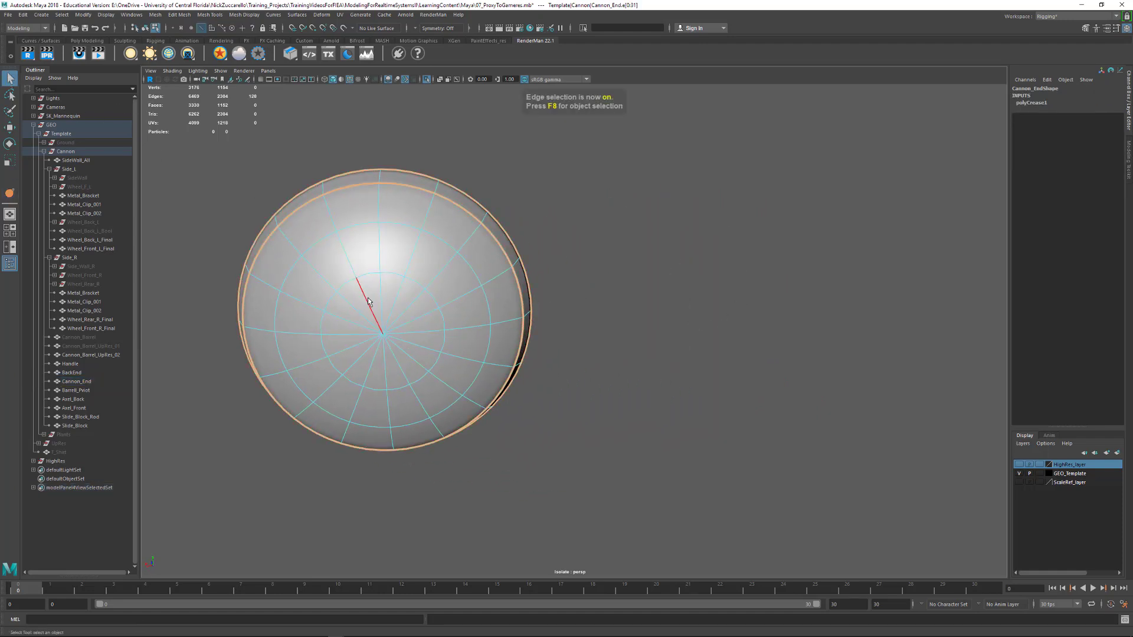
key(Delete)
click(392, 315)
key(Delete)
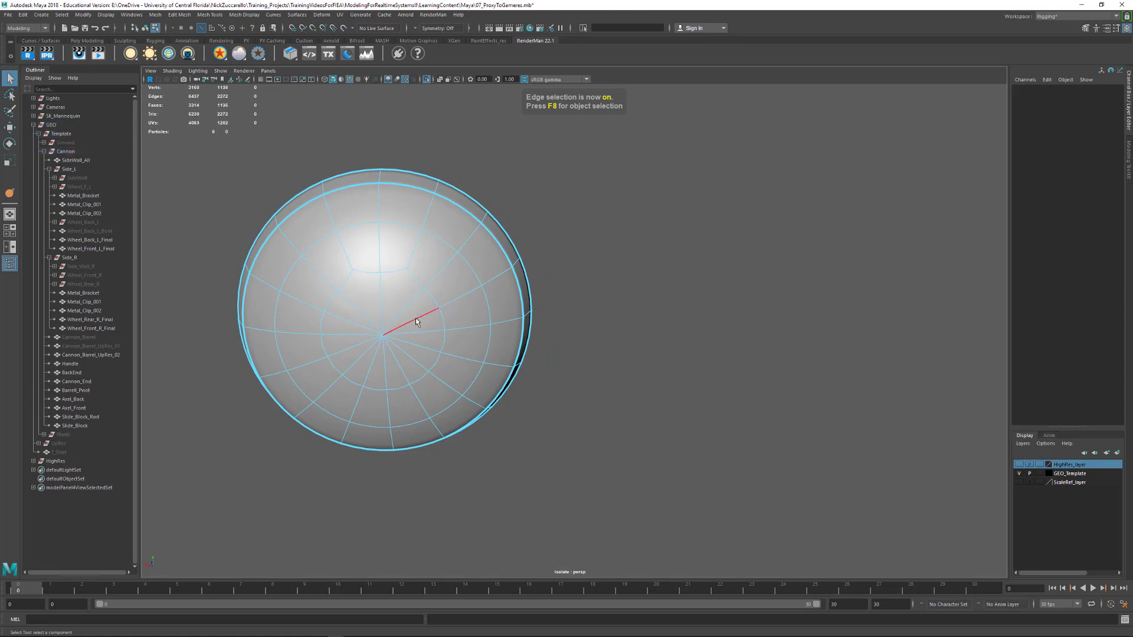
click(426, 344)
key(Delete)
click(403, 364)
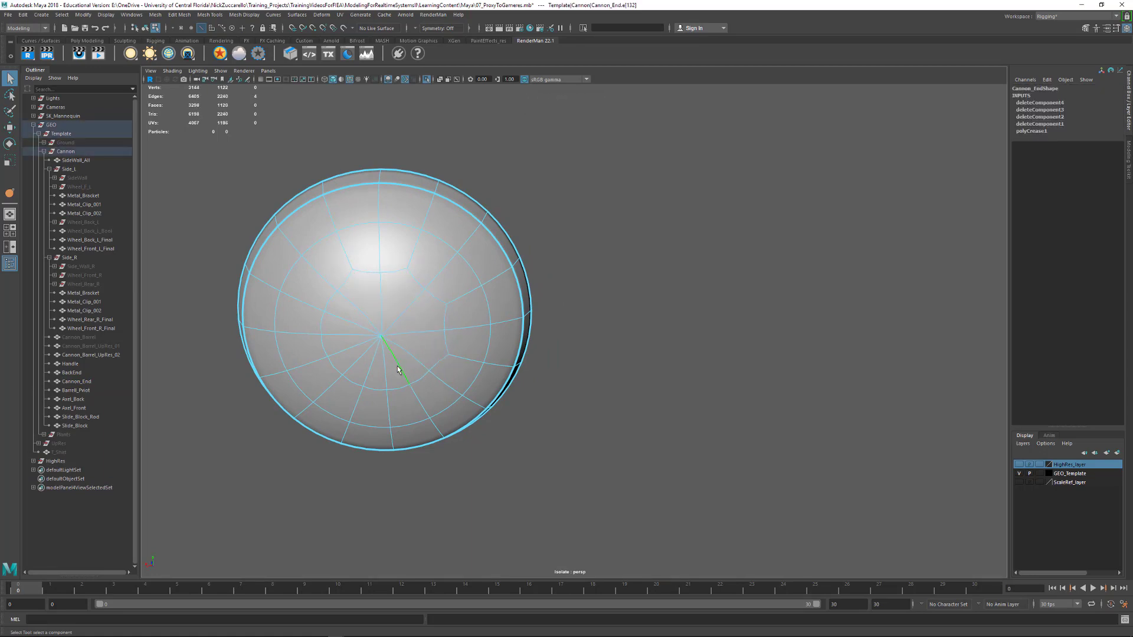
key(Delete)
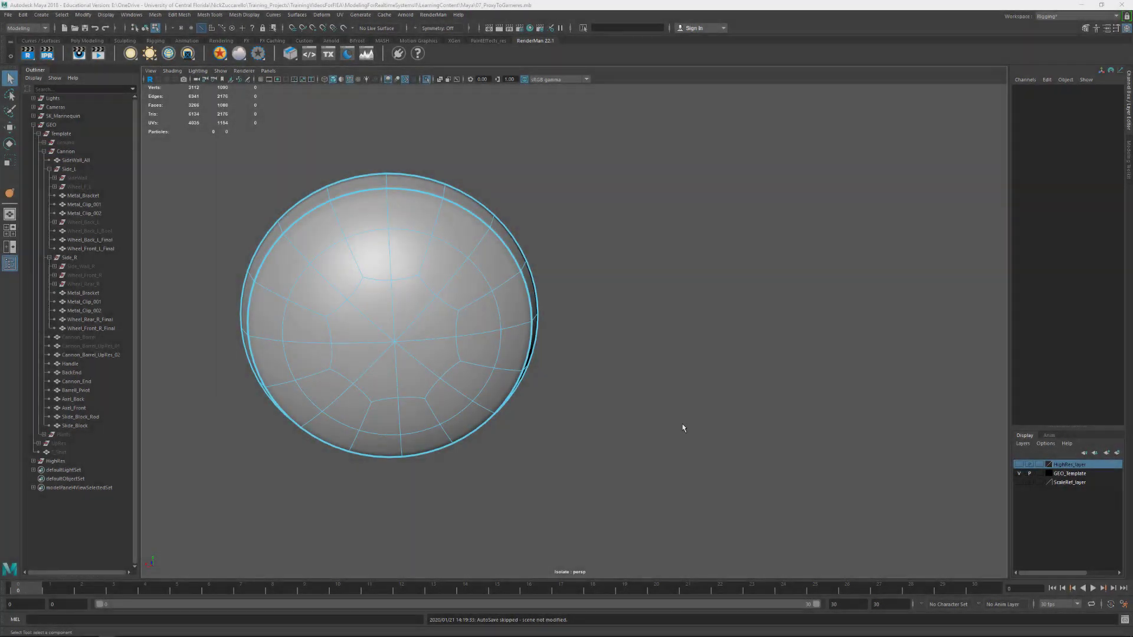
Turn off the isolated view to show the whole cannon and return to object selection
alt+drag(566, 423, 587, 392)
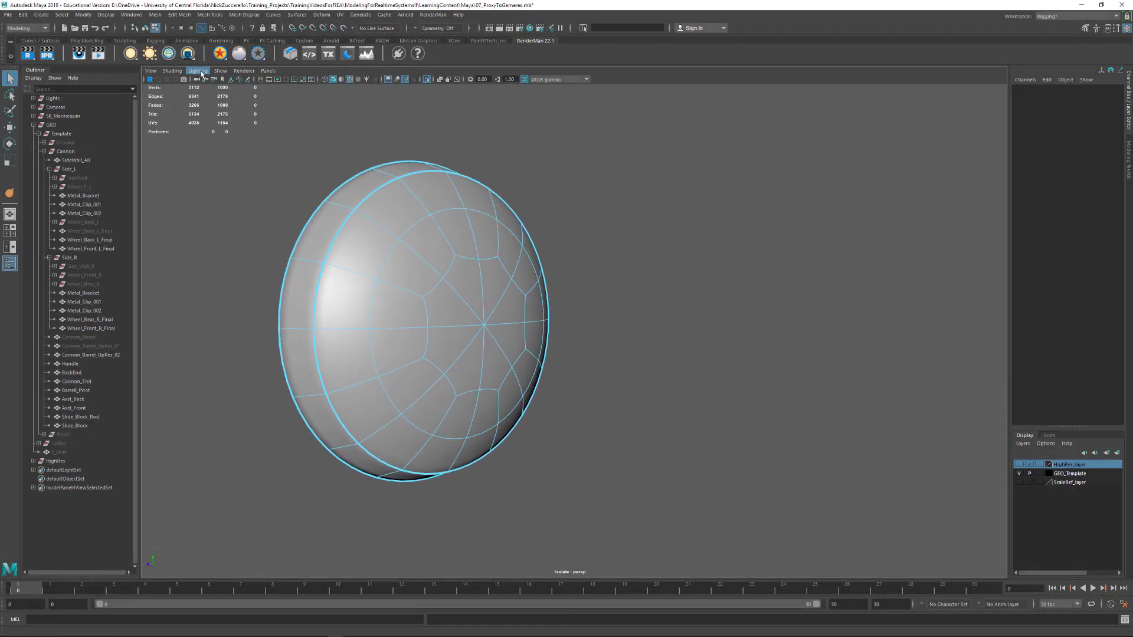
click(221, 71)
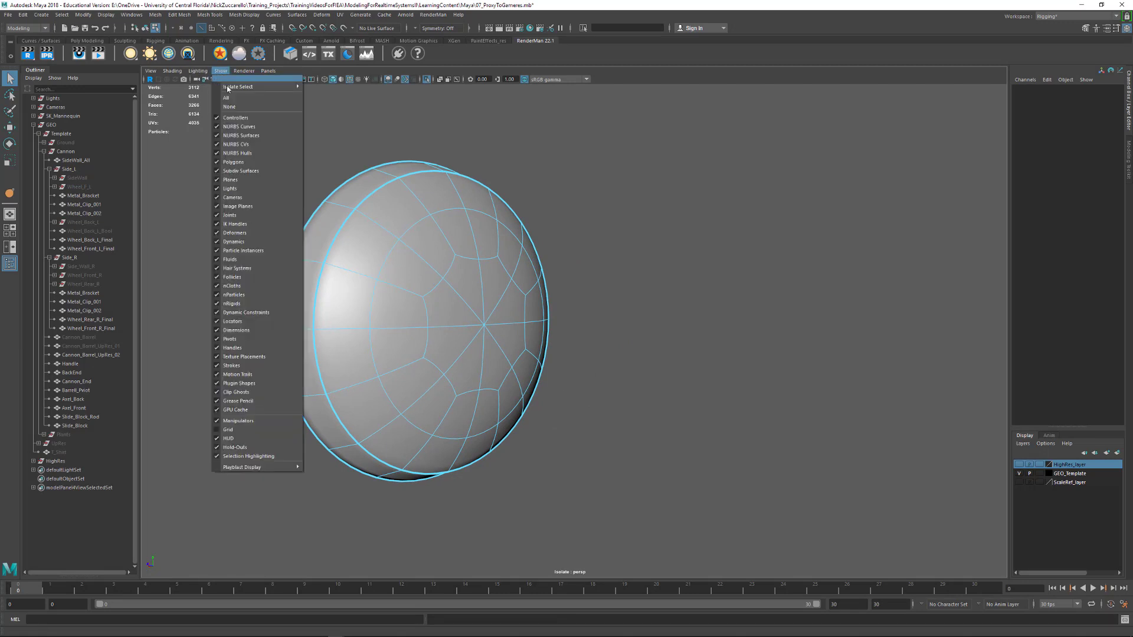
mouse_move(238, 87)
click(326, 95)
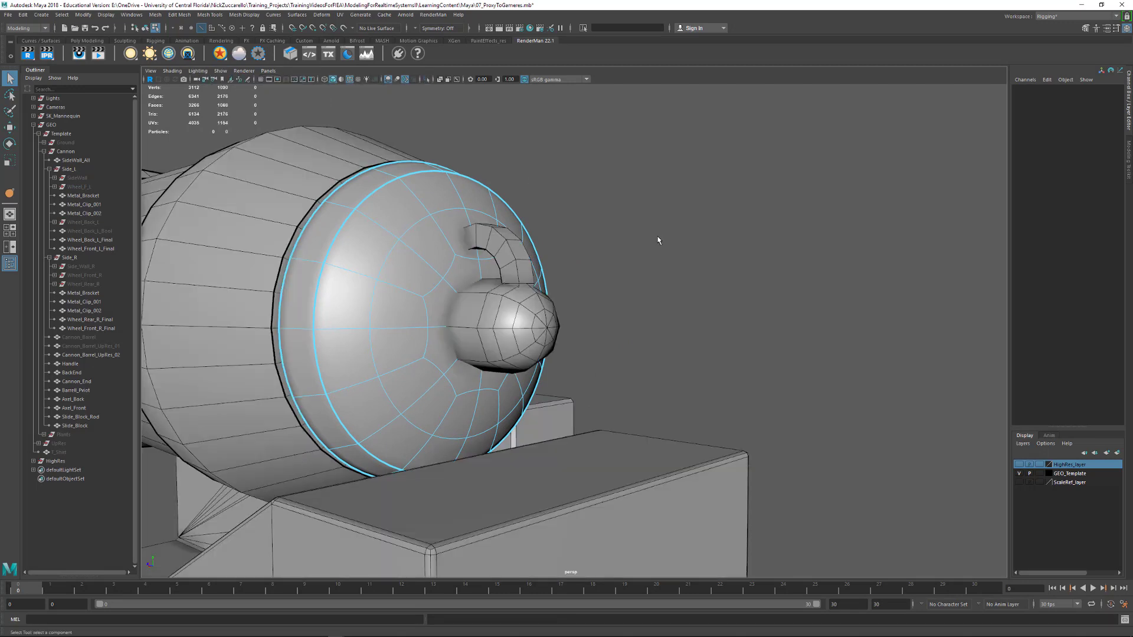
alt+drag(658, 240, 735, 373)
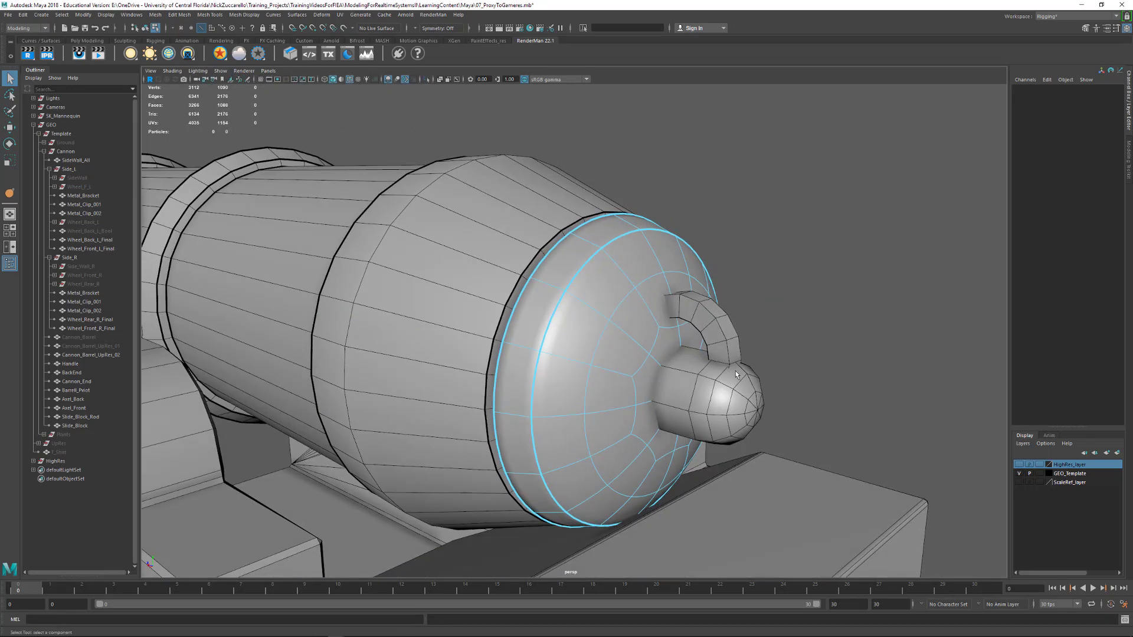
key(F8)
Isolate BackEnd, the rounded knob behind the barrel, and turn on its smooth mesh preview
click(743, 418)
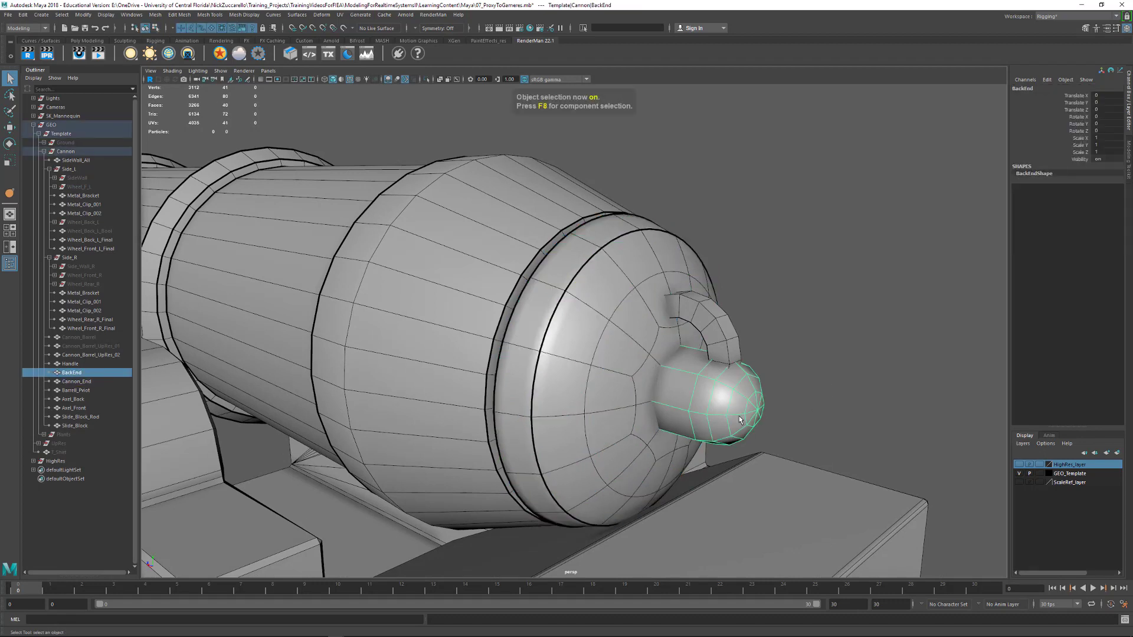
right_drag(742, 418, 773, 366)
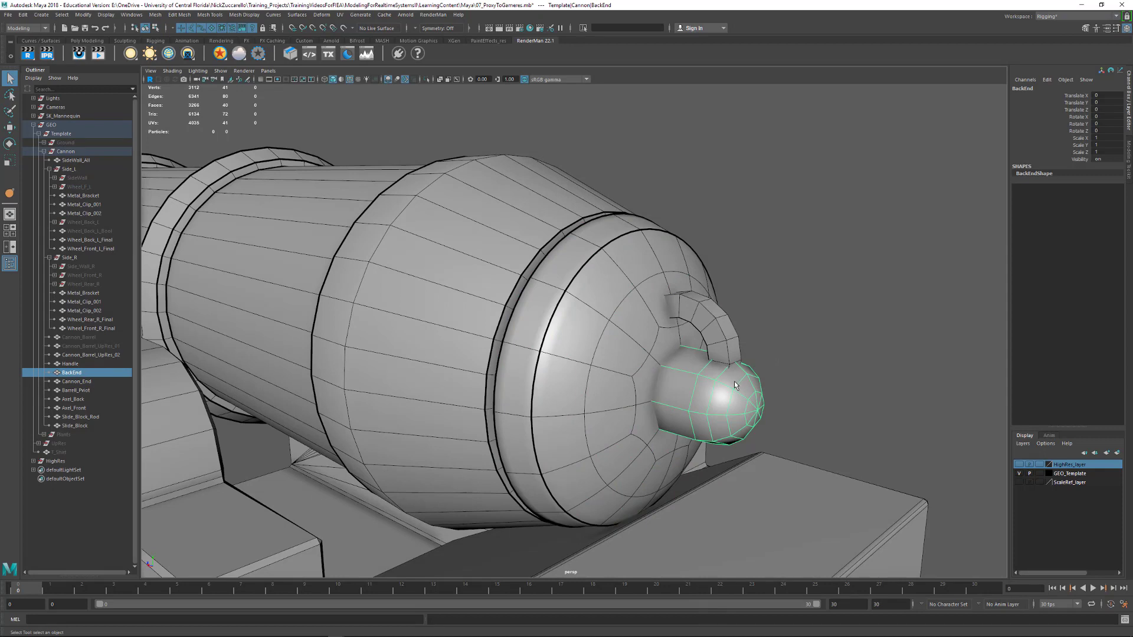
key(ctrl+1)
alt+drag(658, 403, 716, 392)
alt+middle_drag(777, 369, 696, 389)
key(3)
alt+drag(793, 384, 703, 390)
alt+right_drag(702, 391, 820, 394)
alt+middle_drag(830, 395, 753, 394)
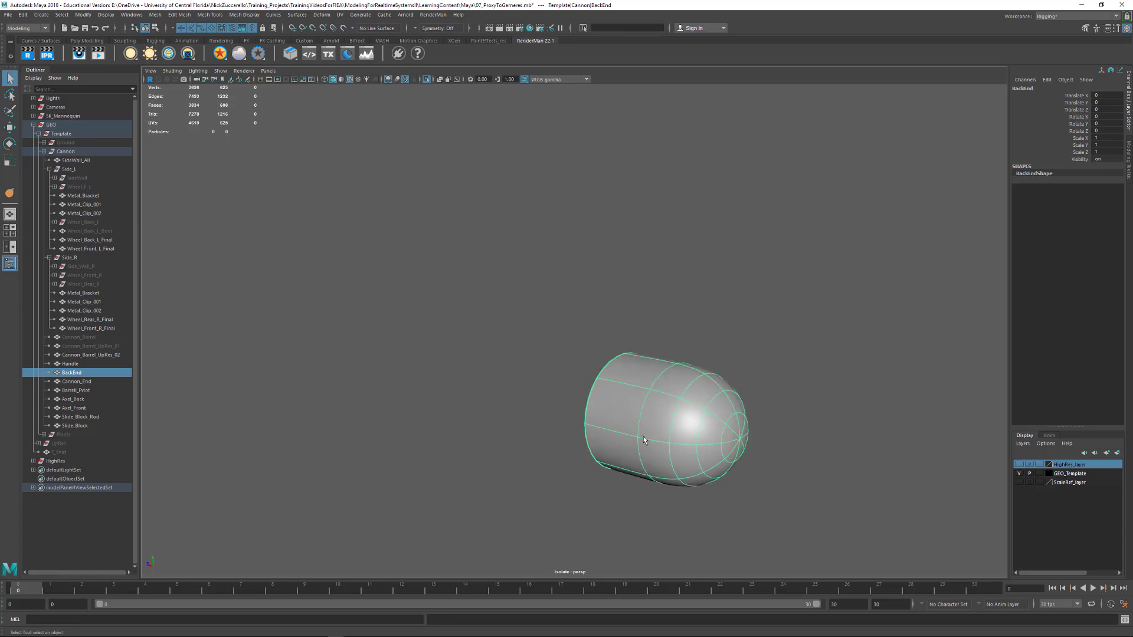
alt+middle_drag(639, 413, 646, 410)
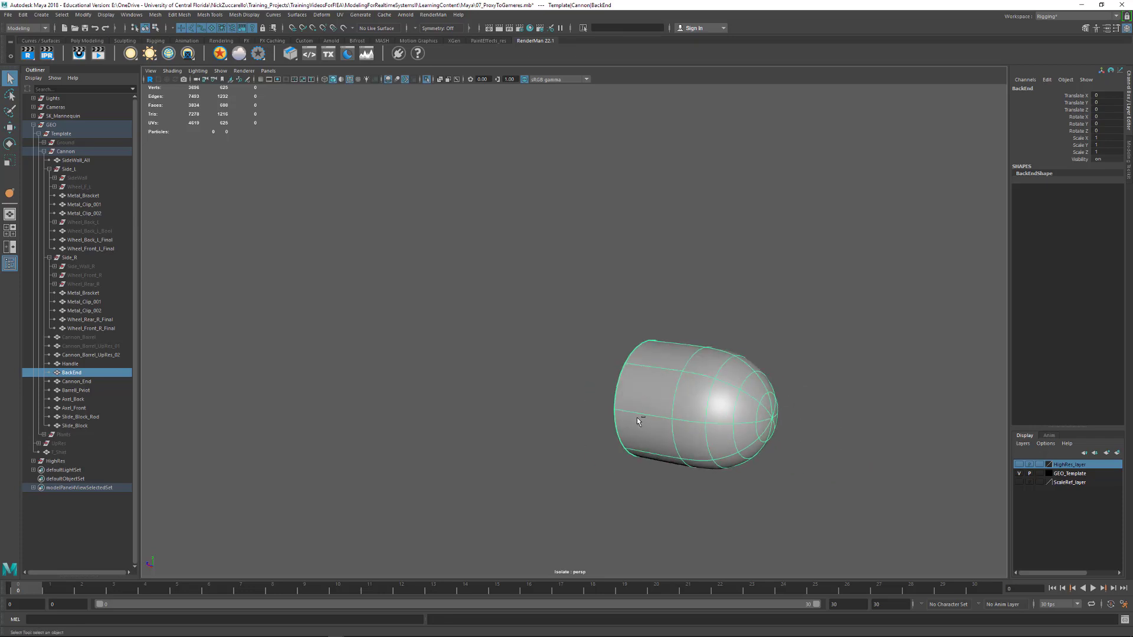
Bring the rest of the cannon back into view around the BackEnd knob
key(ctrl+1)
alt+drag(848, 395, 927, 381)
alt+right_drag(926, 380, 862, 364)
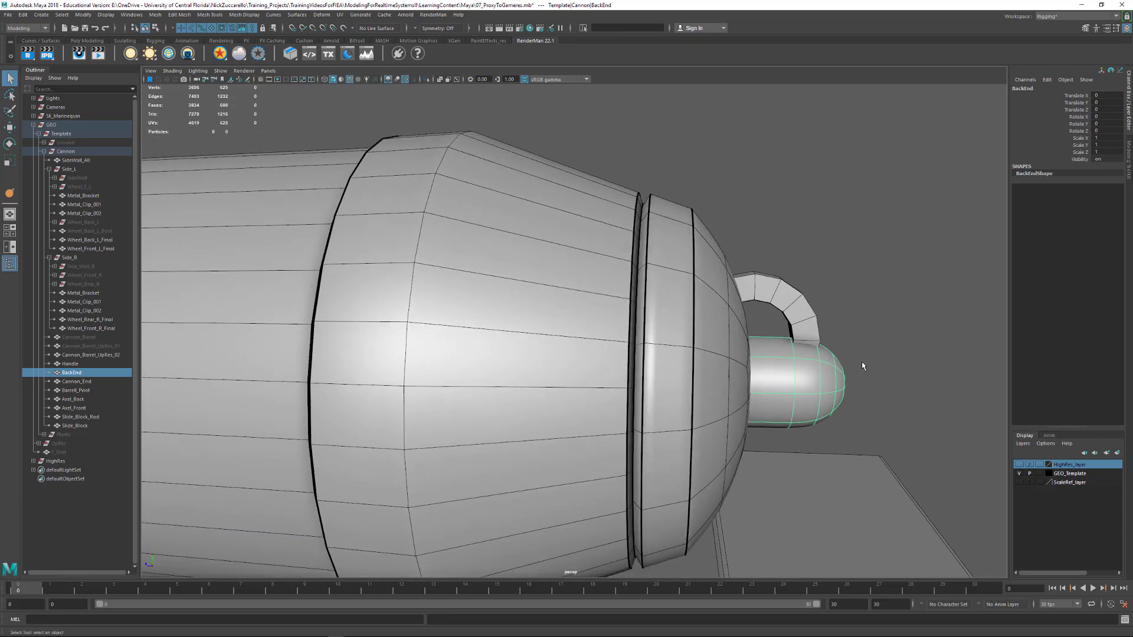
alt+drag(862, 364, 768, 407)
Isolate the curved Handle above the knob and turn on its smooth mesh preview
click(678, 376)
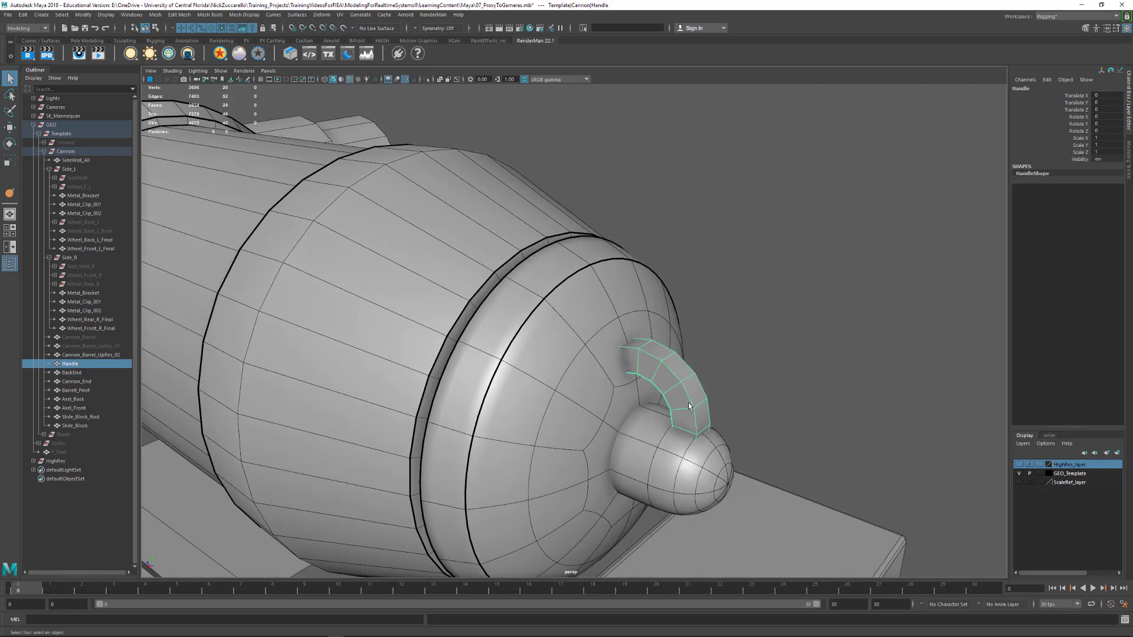
key(ctrl+1)
alt+drag(605, 410, 618, 356)
key(3)
alt+right_drag(618, 356, 745, 342)
alt+drag(745, 341, 698, 351)
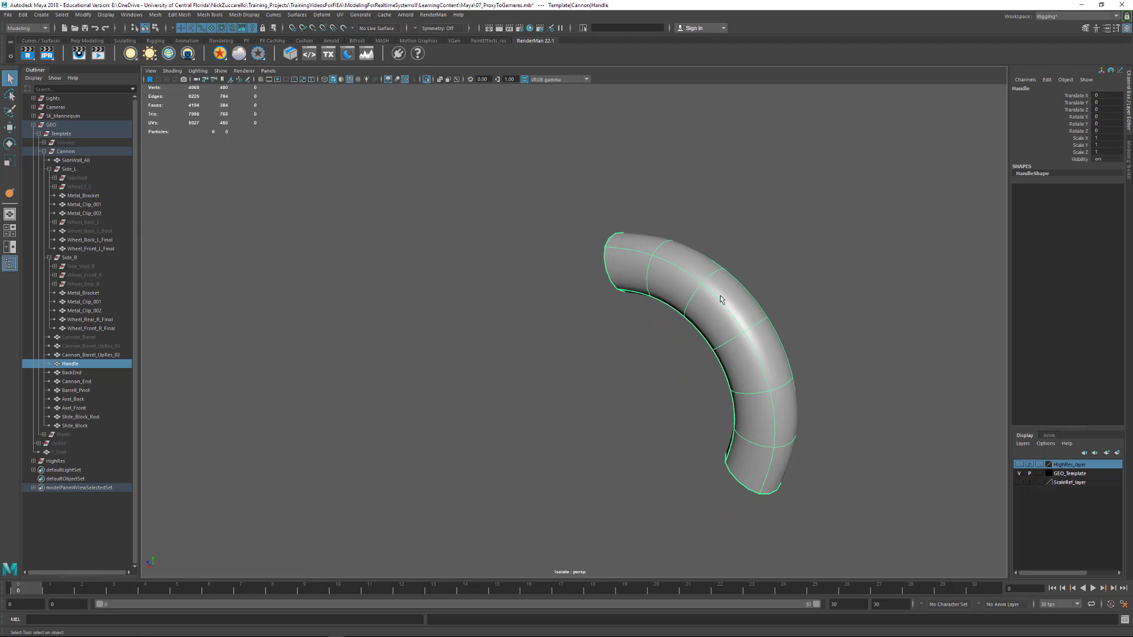
Select the four lengthwise edge loops of the Handle and crease them with the Crease Tool
key(F10)
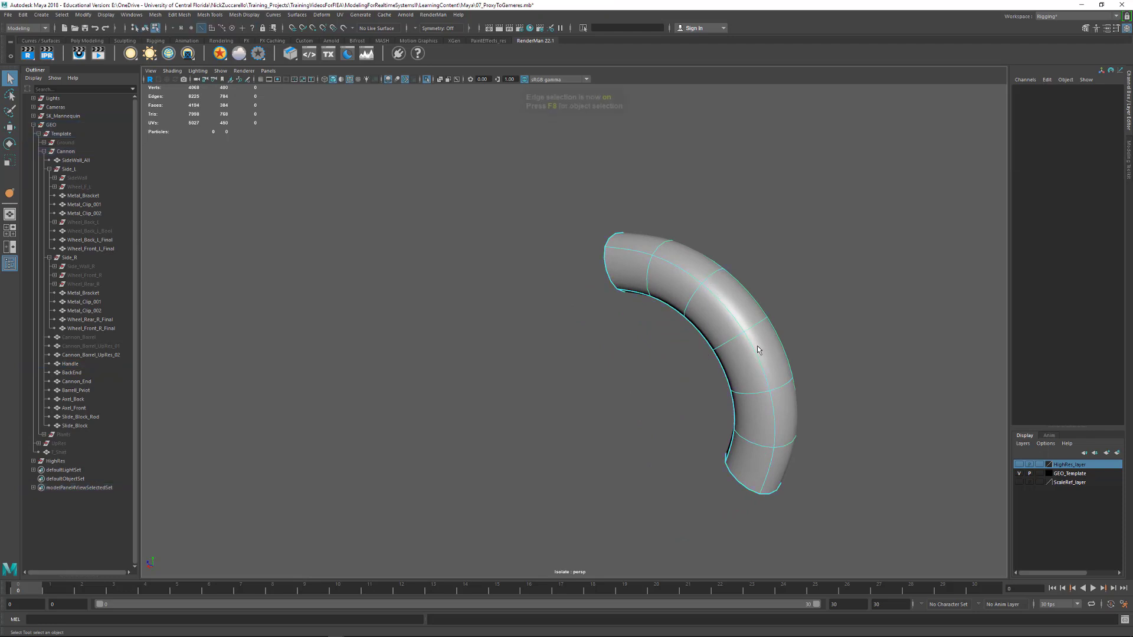
right_click(754, 353)
right_drag(760, 331, 757, 328)
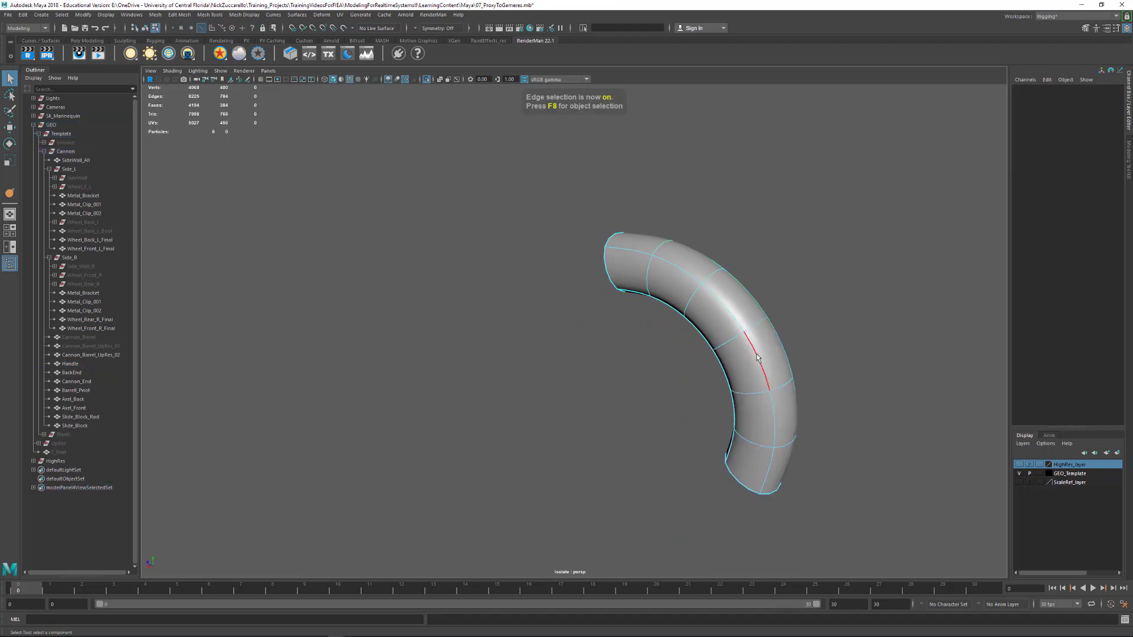
double_click(759, 358)
alt+drag(733, 378, 706, 299)
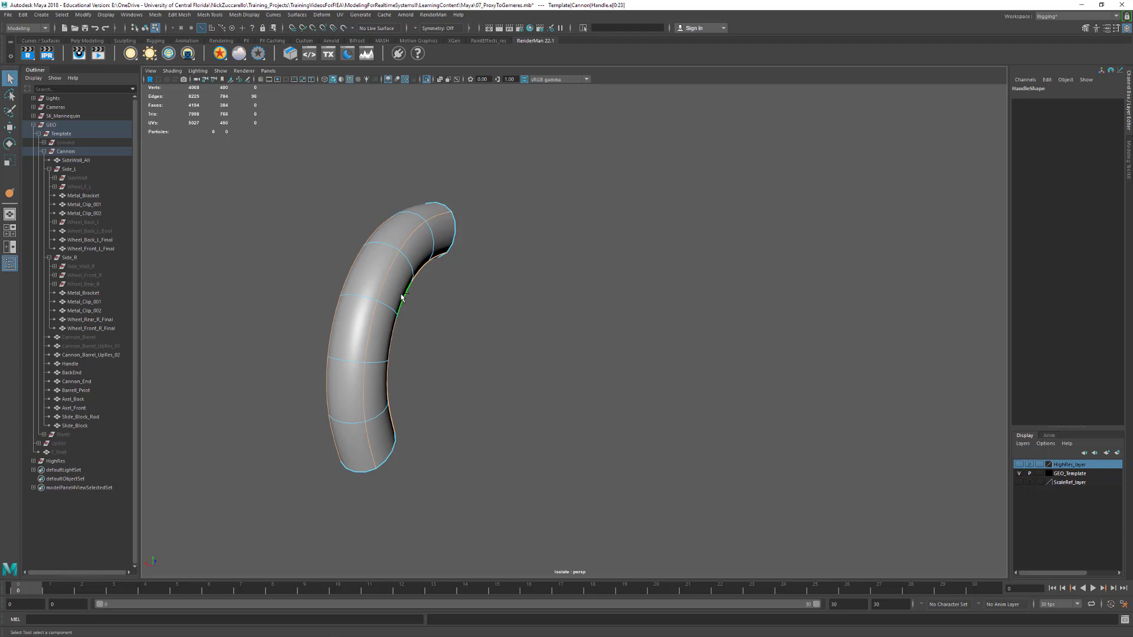
shift+right_drag(403, 296, 400, 344)
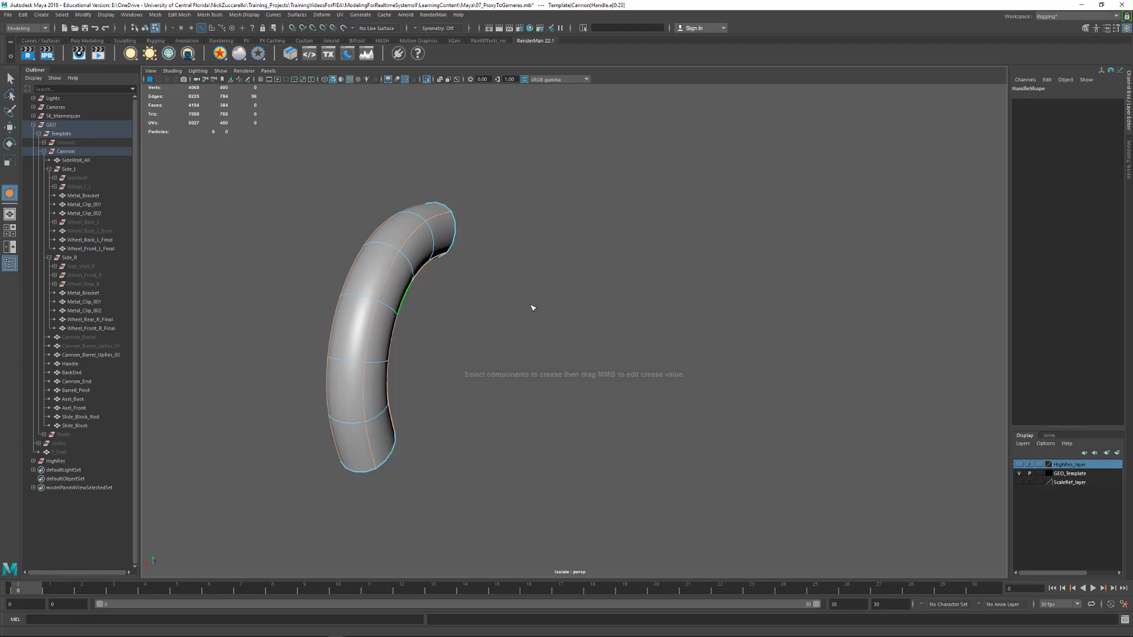
alt+drag(524, 304, 696, 349)
click(695, 353)
Return to object selection, delete the Handle's construction history and switch back to the Select Tool
key(F8)
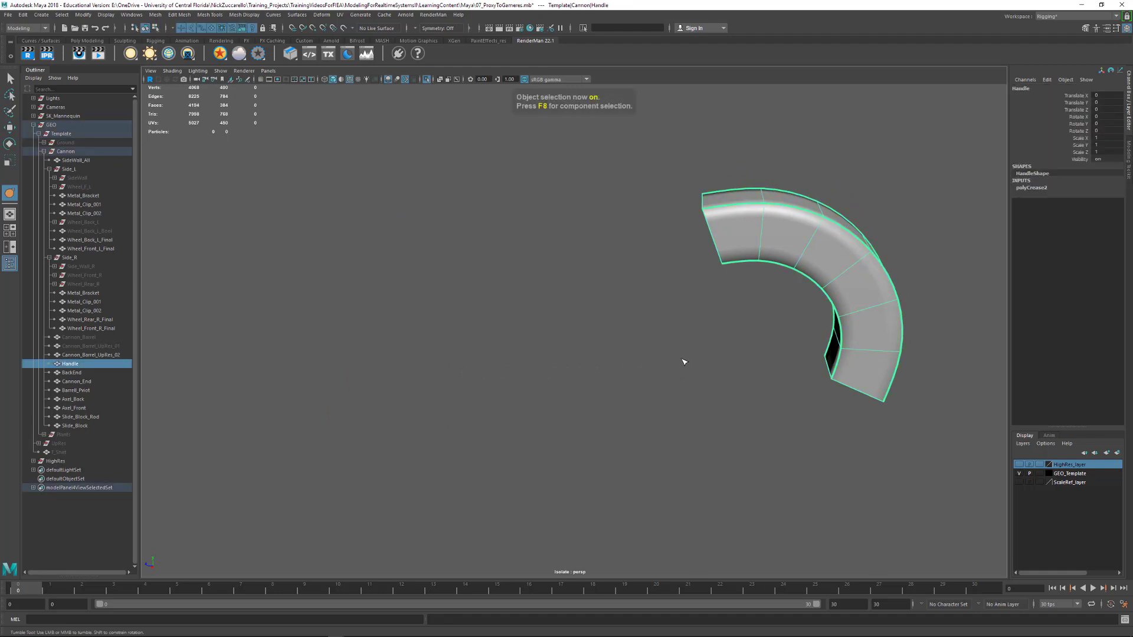
key(alt+shift+d)
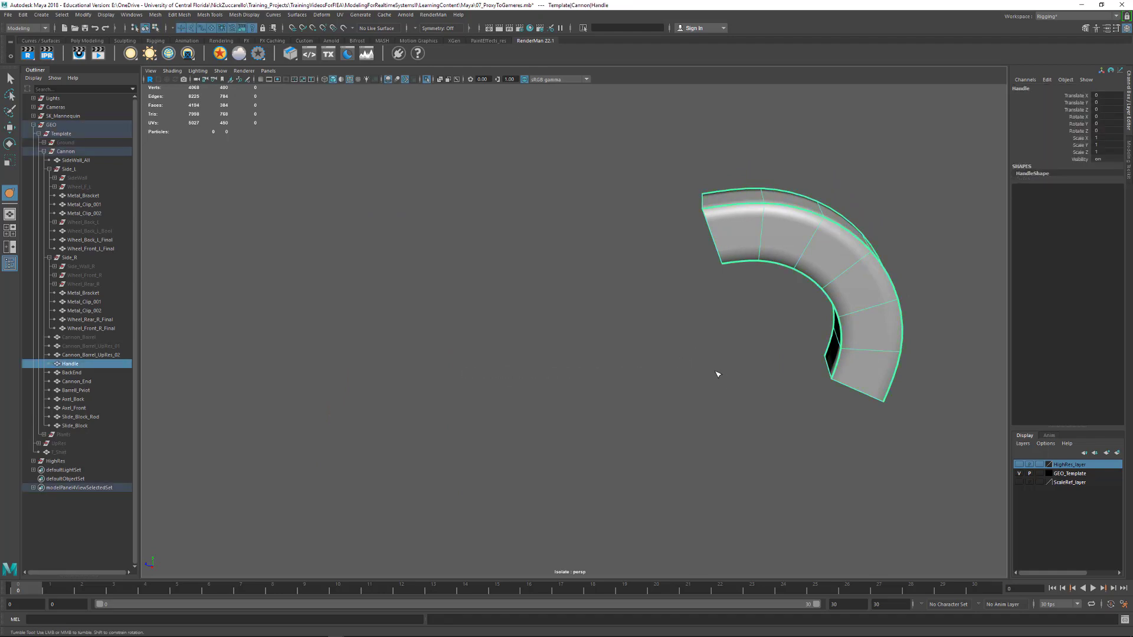
key(q)
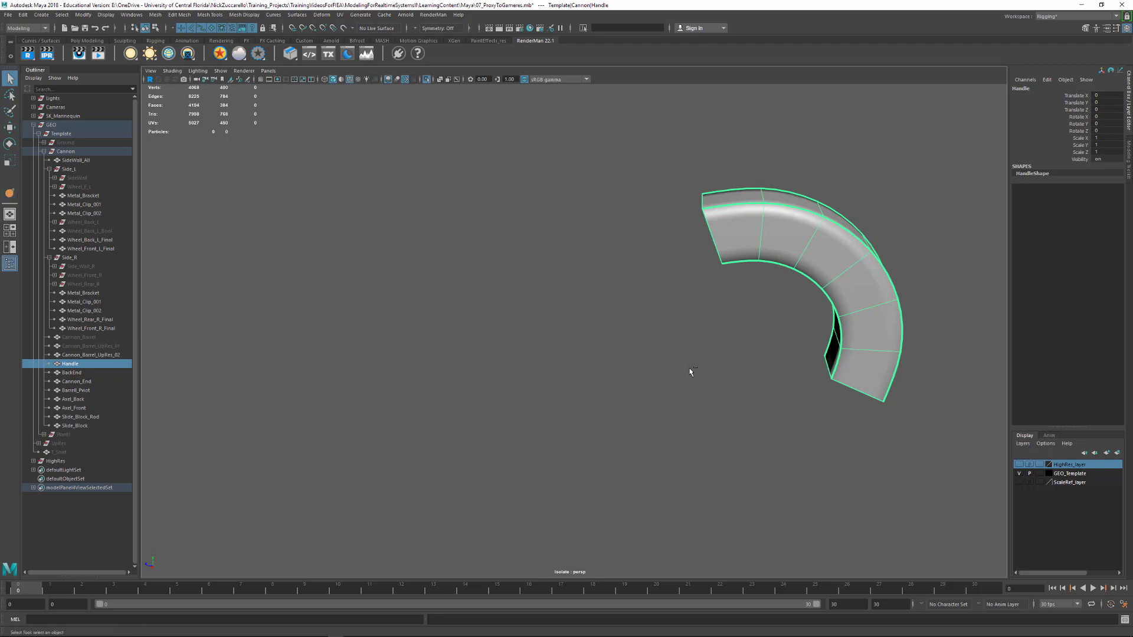
Bring the rest of the cannon back into view and delete the construction history of Cannon_End
key(ctrl+1)
alt+drag(931, 283, 553, 391)
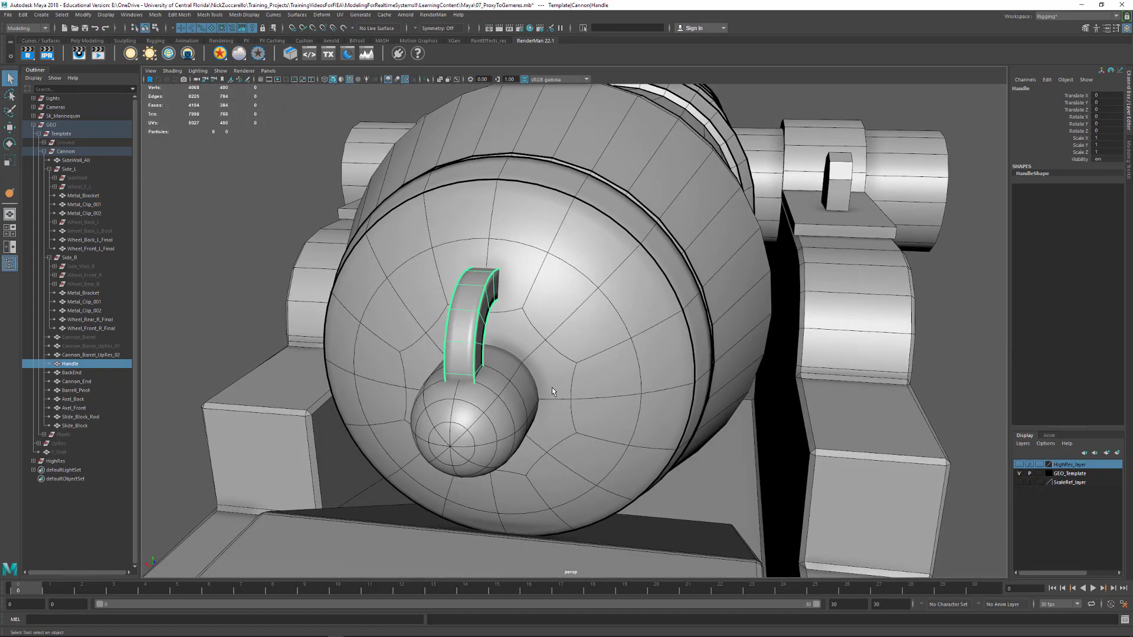
alt+drag(441, 359, 741, 384)
click(740, 380)
alt+drag(614, 412, 606, 379)
click(502, 343)
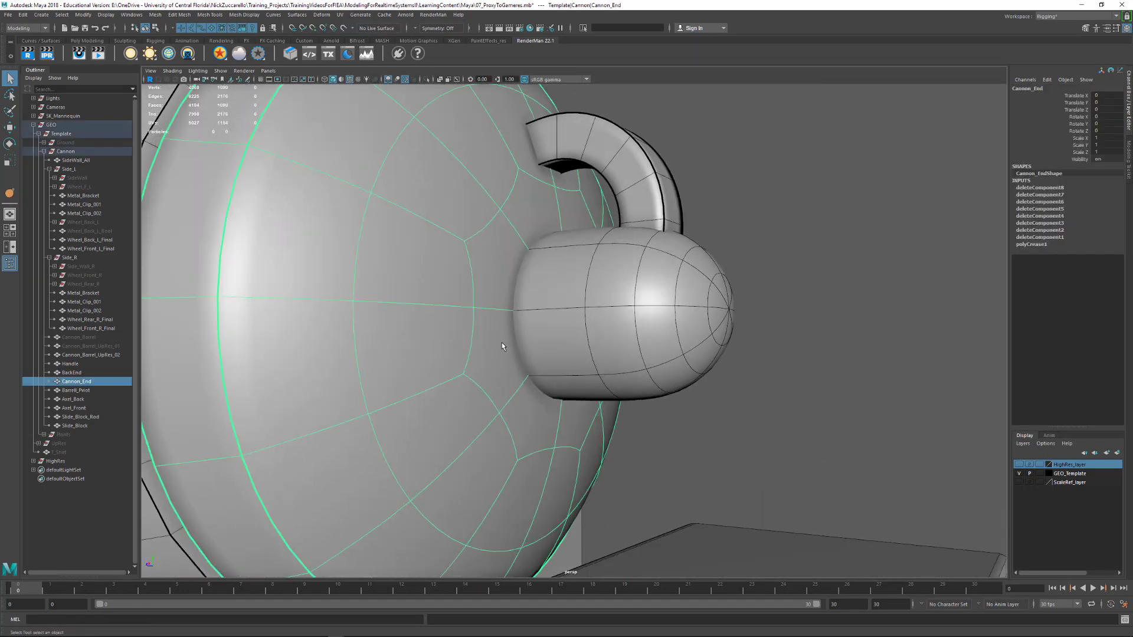
key(alt+shift+d)
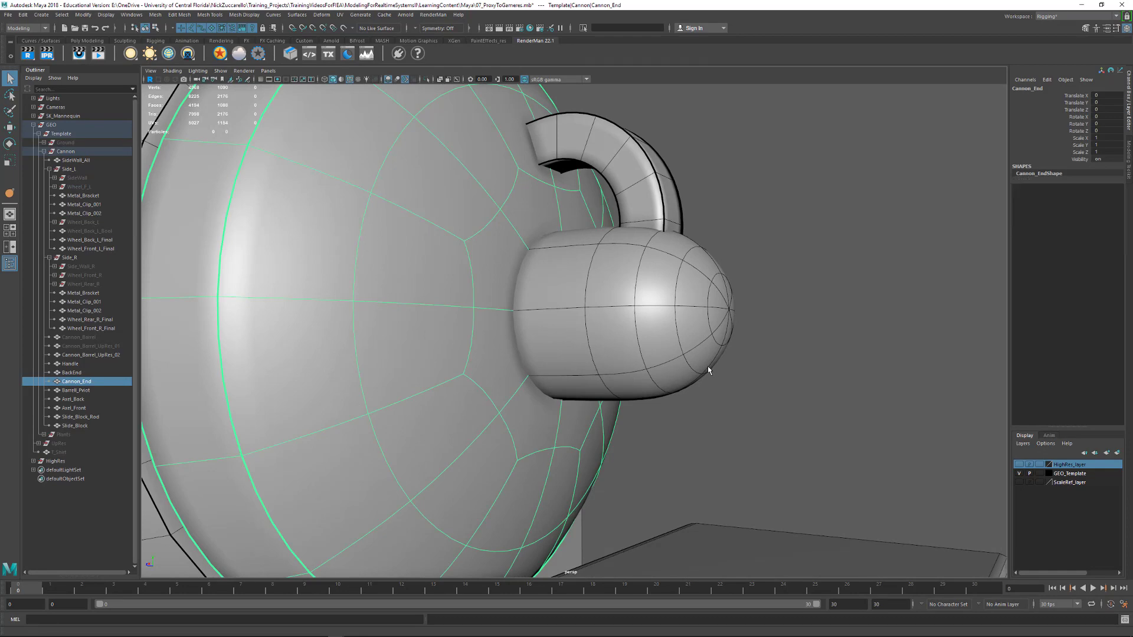
Turn off the BackEnd knob's smooth preview and insert an edge loop with Multi-Cut where the knob meets Cannon_End
alt+drag(707, 367, 651, 345)
click(559, 335)
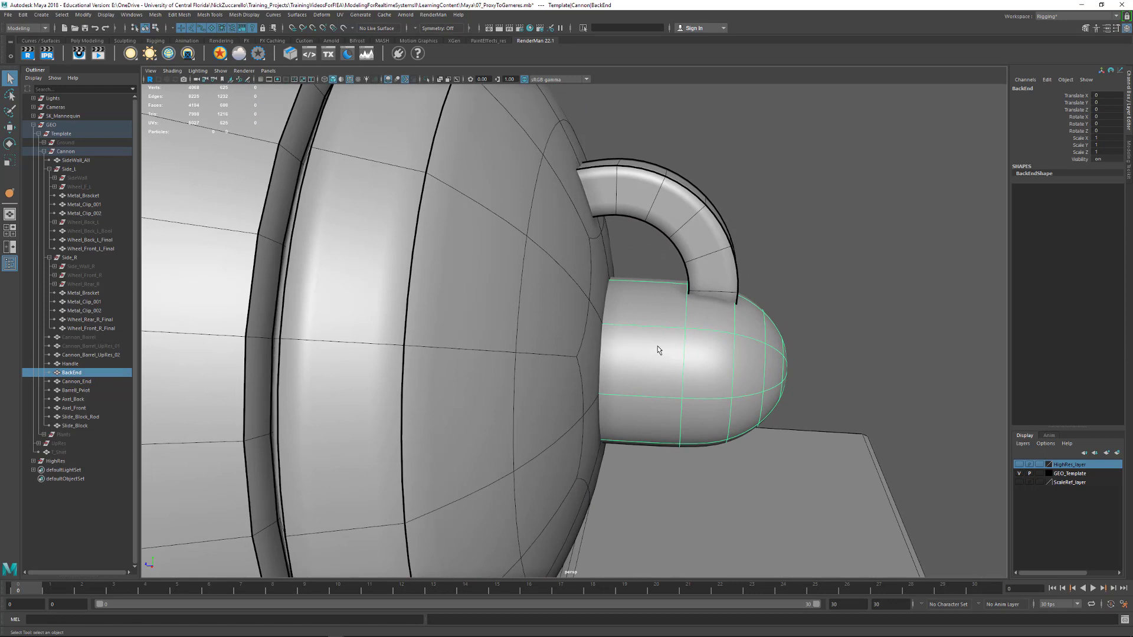
shift+right_click(643, 343)
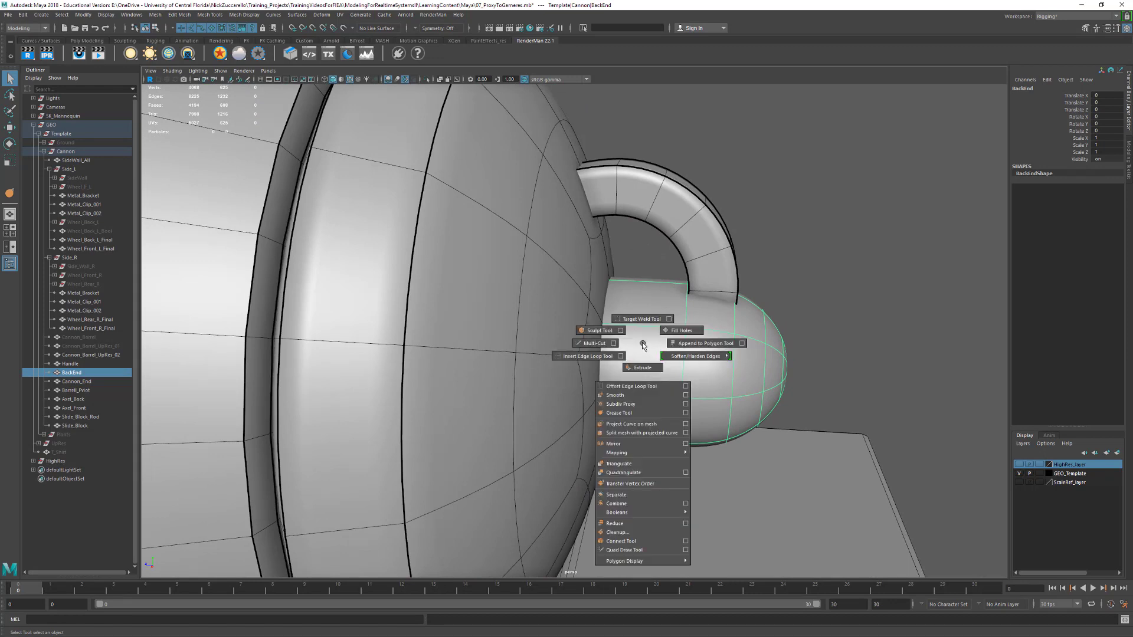
shift+right_drag(643, 342, 594, 348)
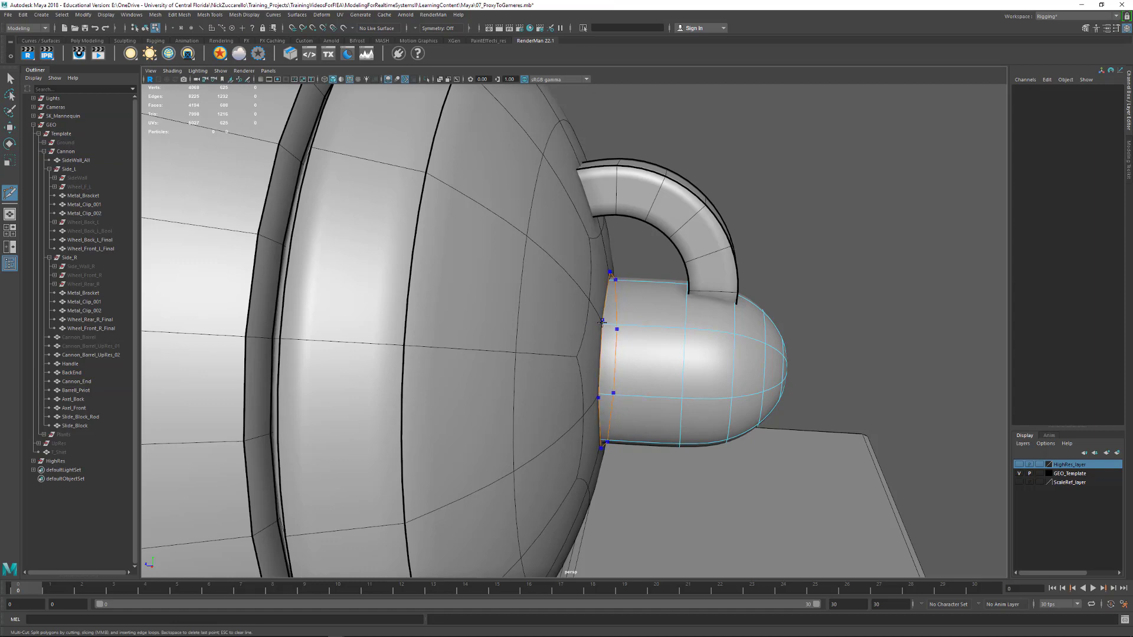
ctrl+click(603, 323)
alt+drag(792, 373, 777, 382)
key(ctrl+z)
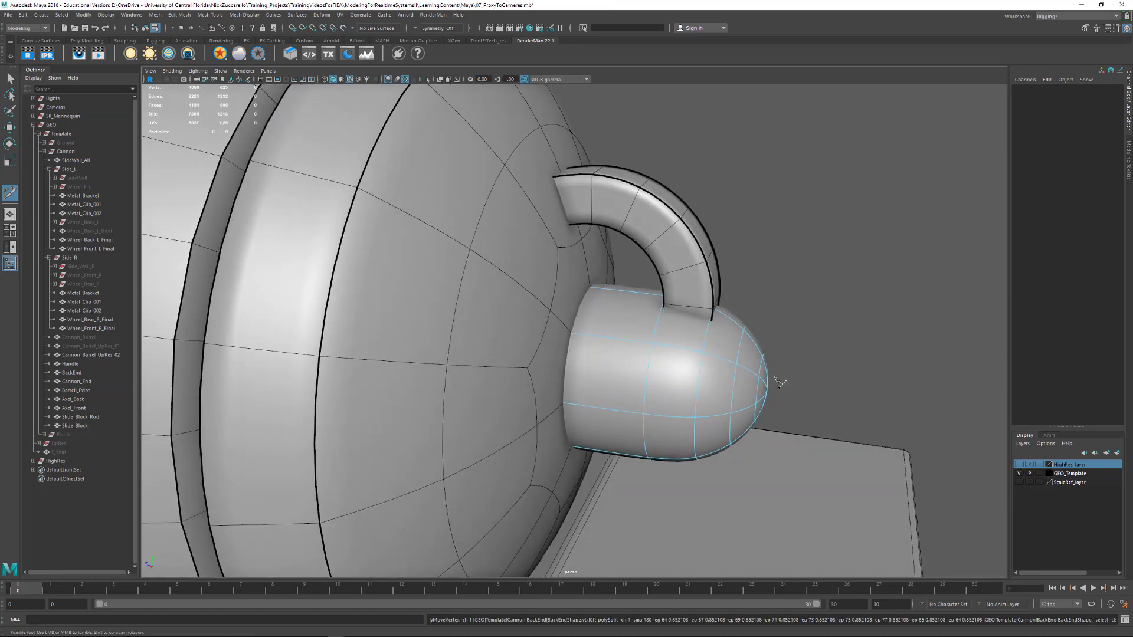
key(1)
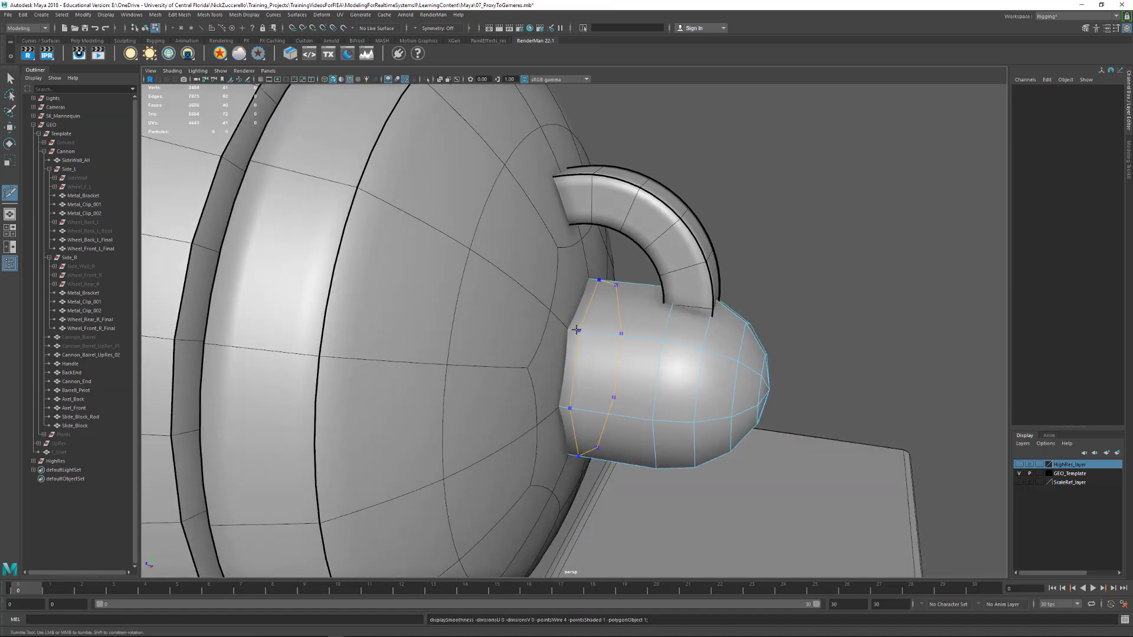
ctrl+click(572, 329)
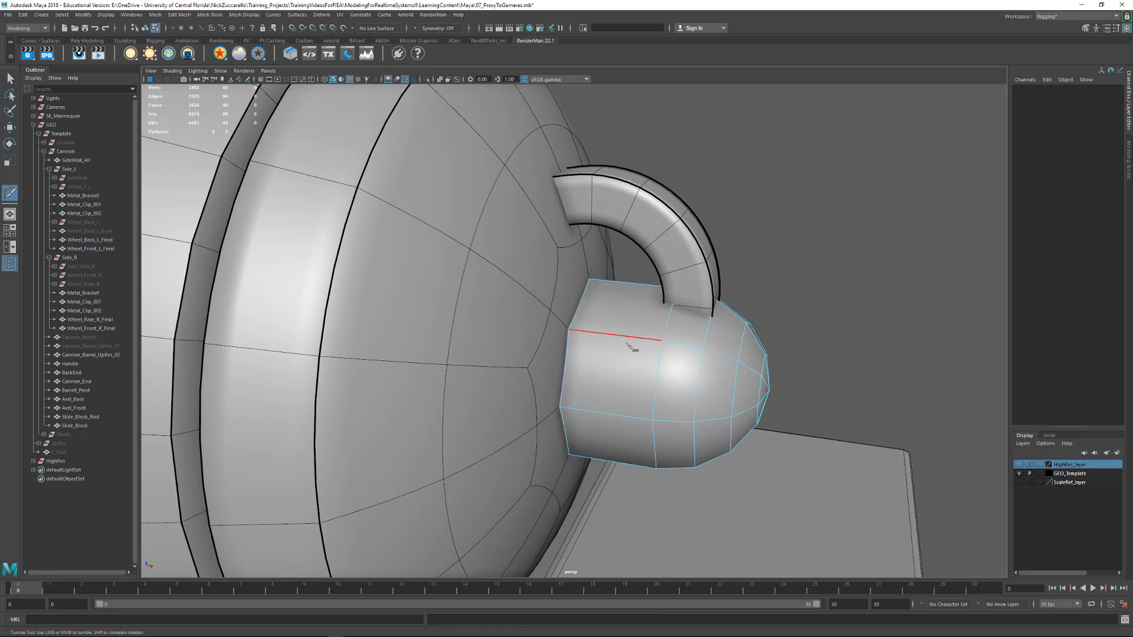
alt+drag(632, 348, 623, 358)
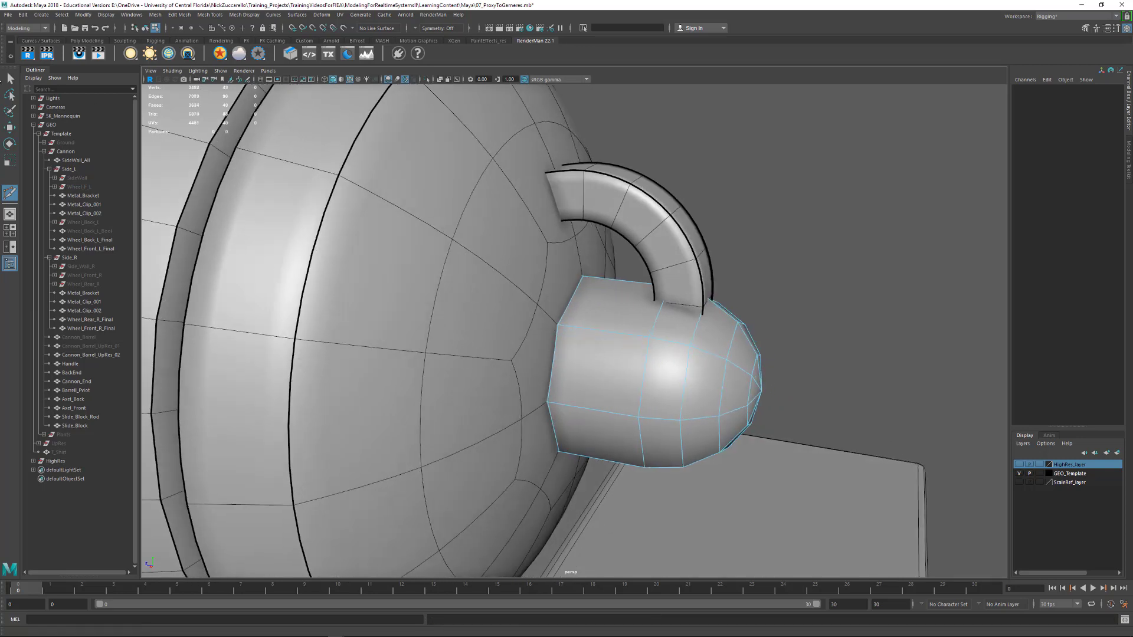
click(9, 77)
Select Cannon_End as an object, turn off its smooth preview and switch the view to wireframe display
double_click(415, 225)
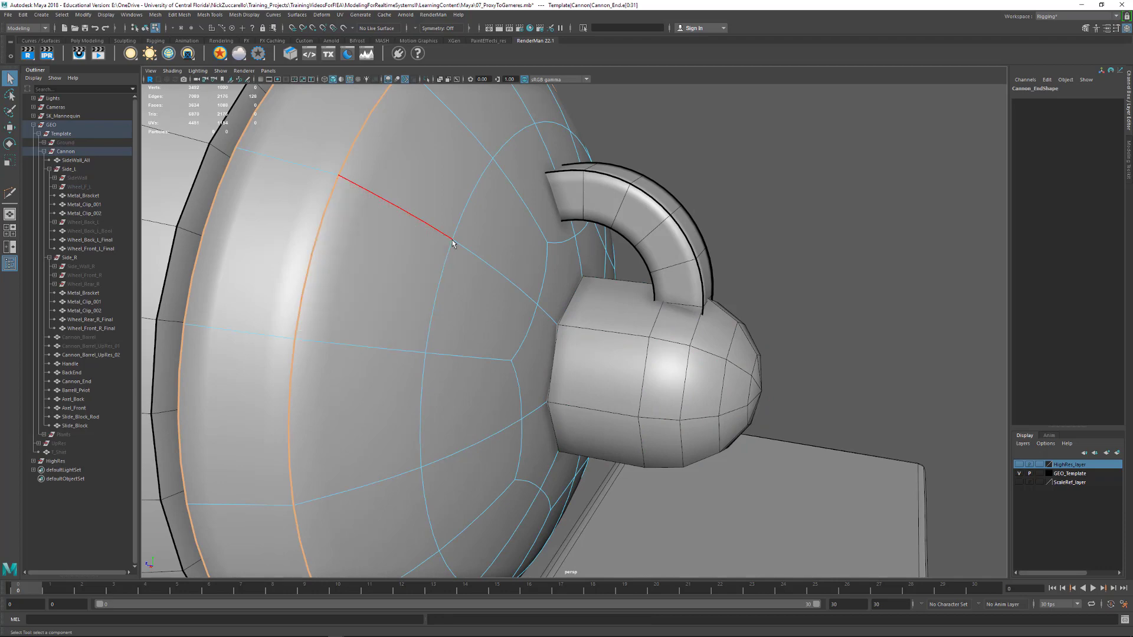
key(F8)
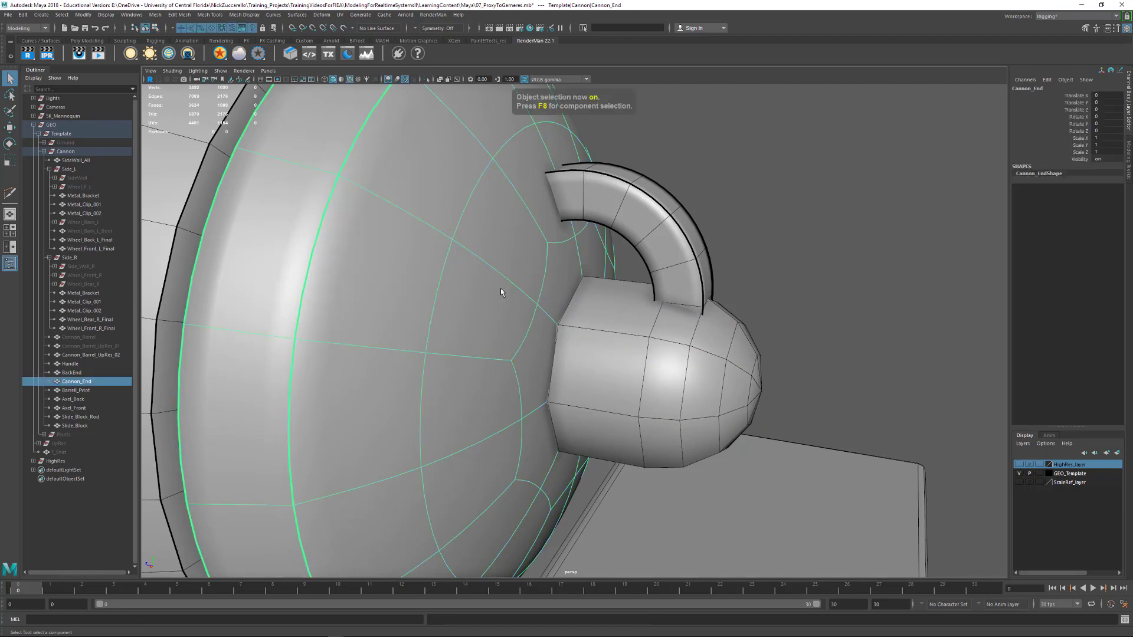
mouse_move(501, 292)
alt+mouse_down()
mouse_move(550, 237)
mouse_move(543, 266)
mouse_move(500, 296)
alt+mouse_up()
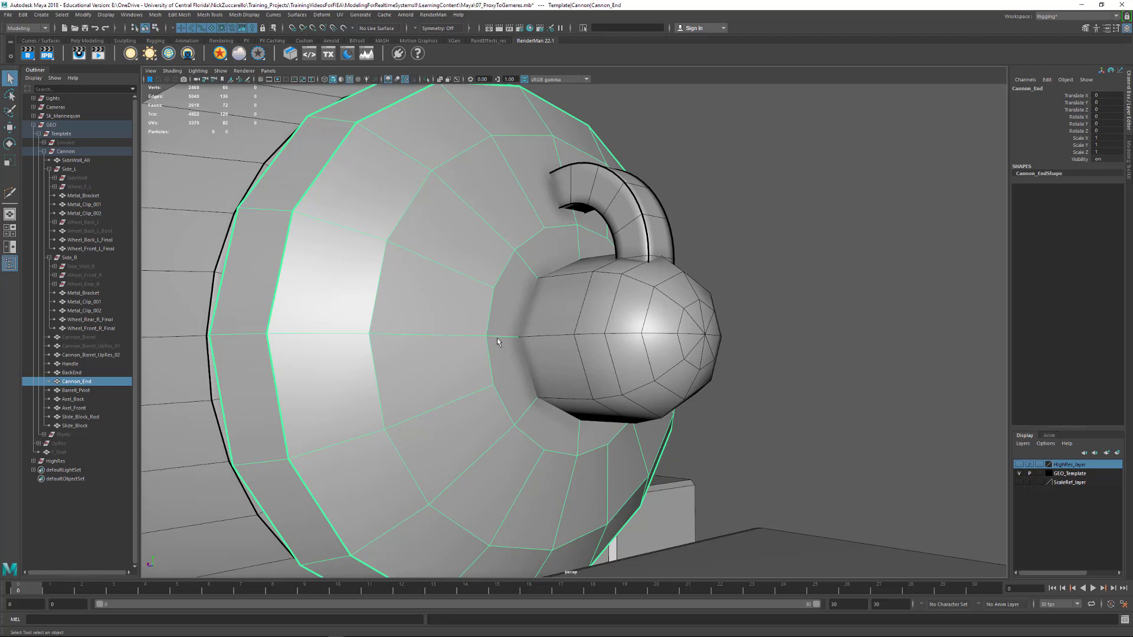
key(4)
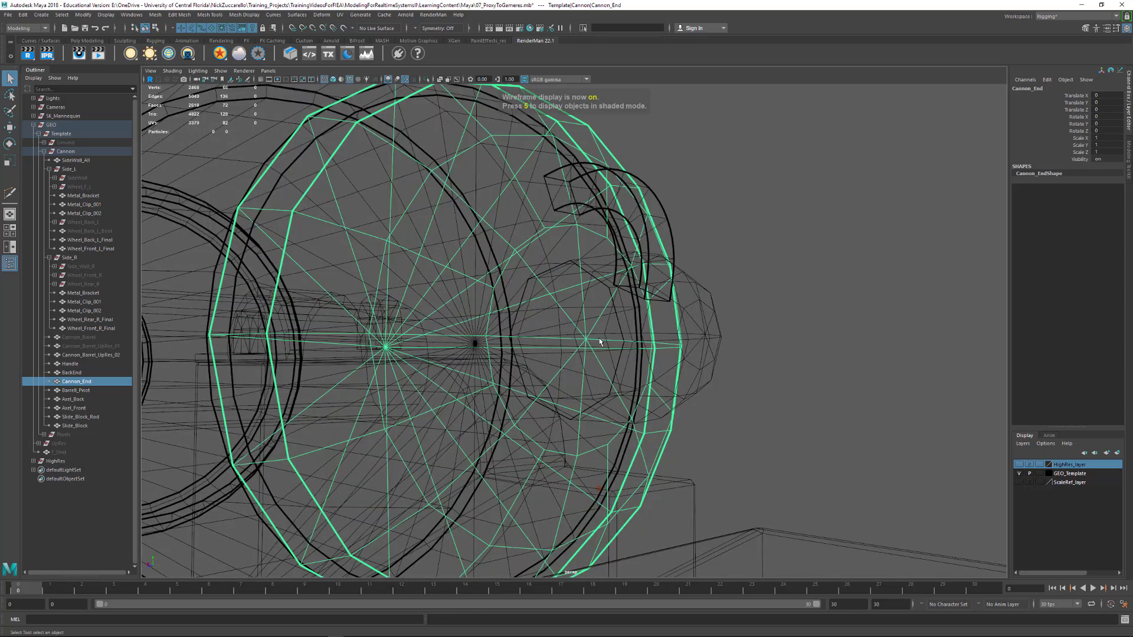
alt+drag(529, 349, 613, 345)
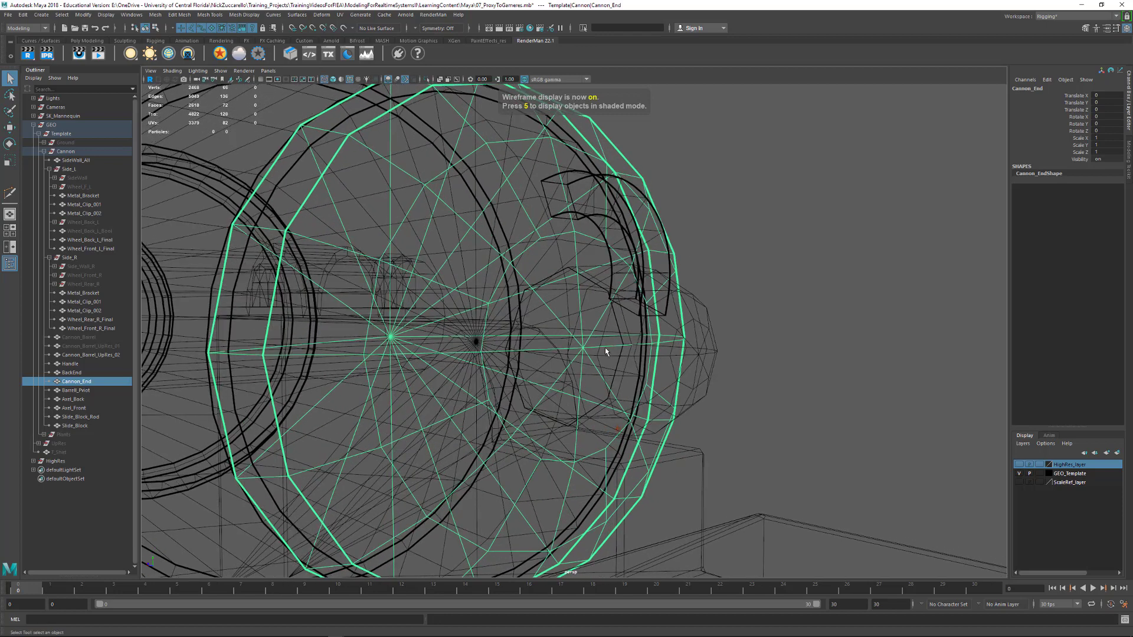
Chamfer the center vertex of Cannon_End behind the knob and widen the chamfer to about 0.69
key(F9)
click(583, 349)
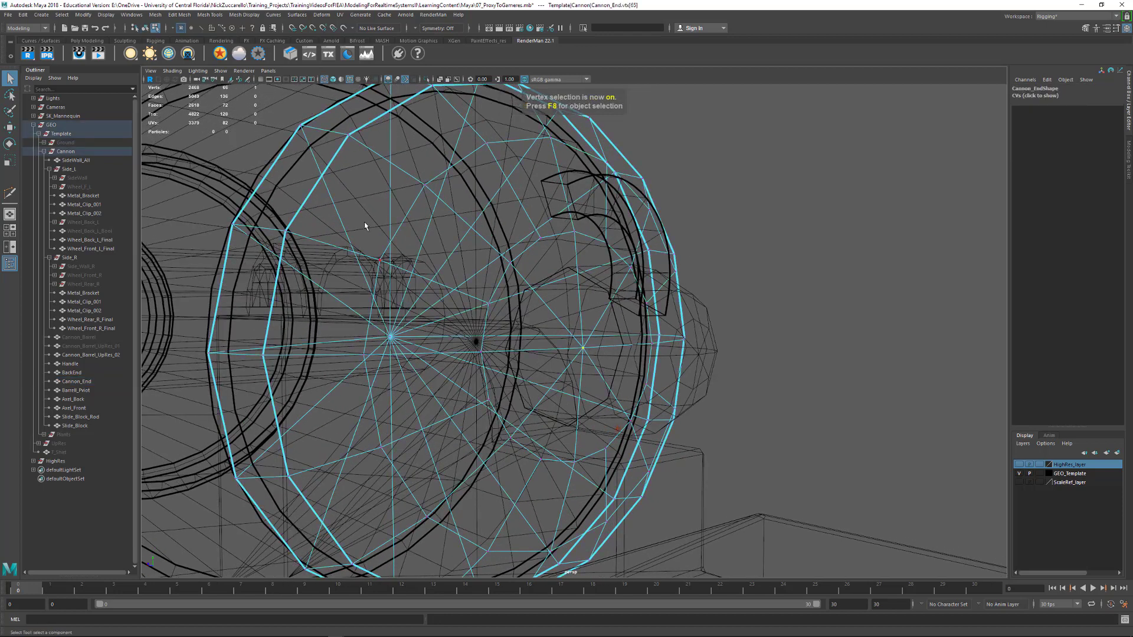
click(156, 15)
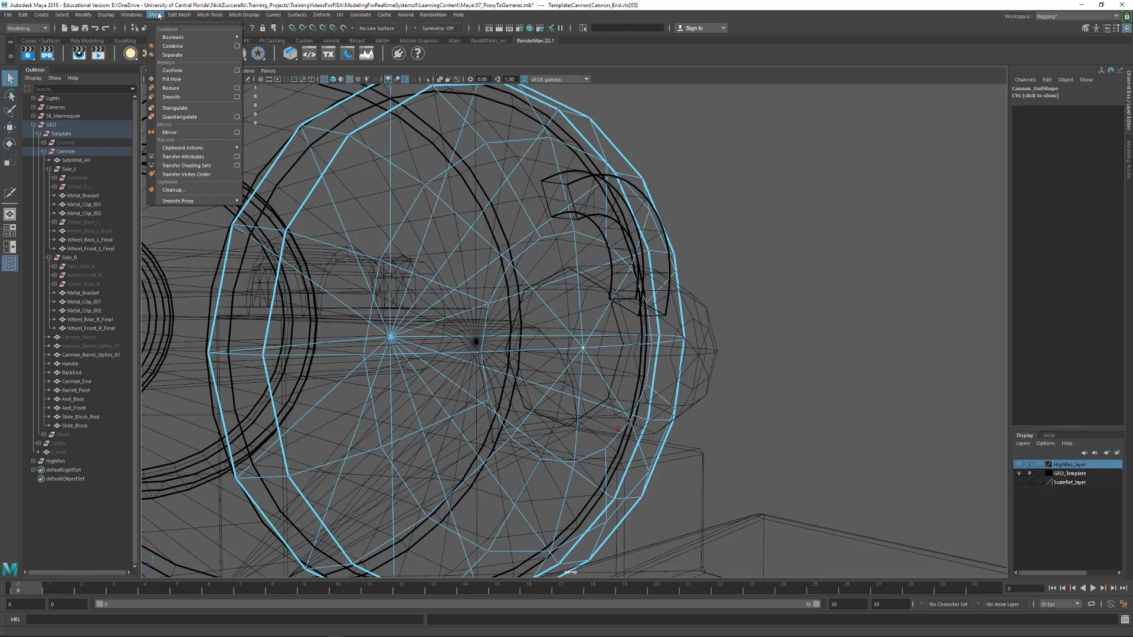
mouse_move(177, 16)
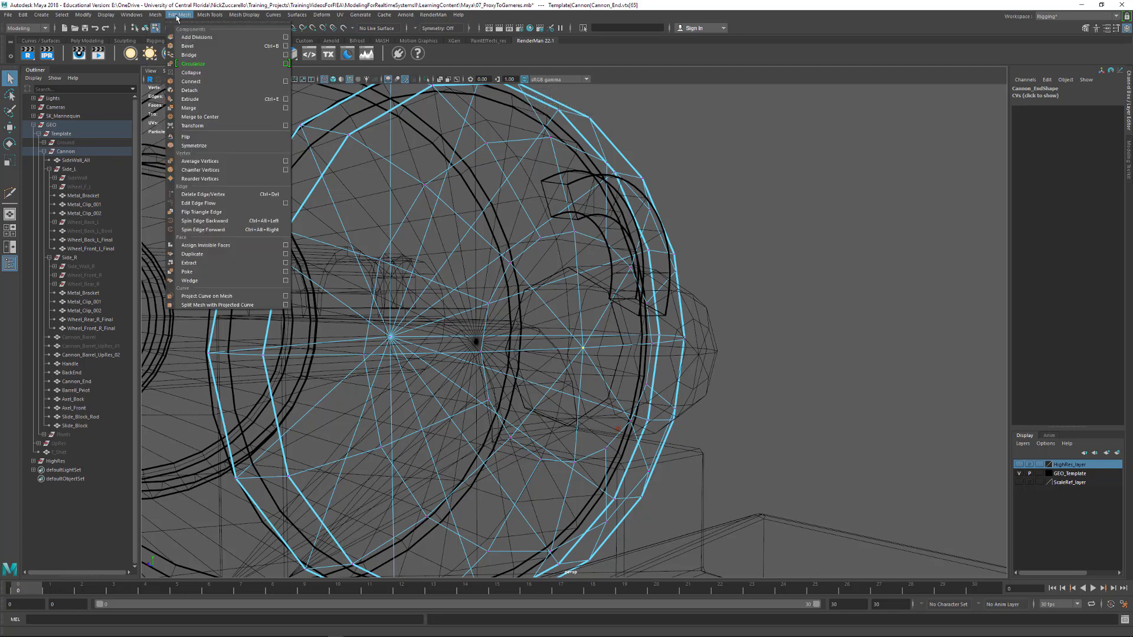
click(201, 170)
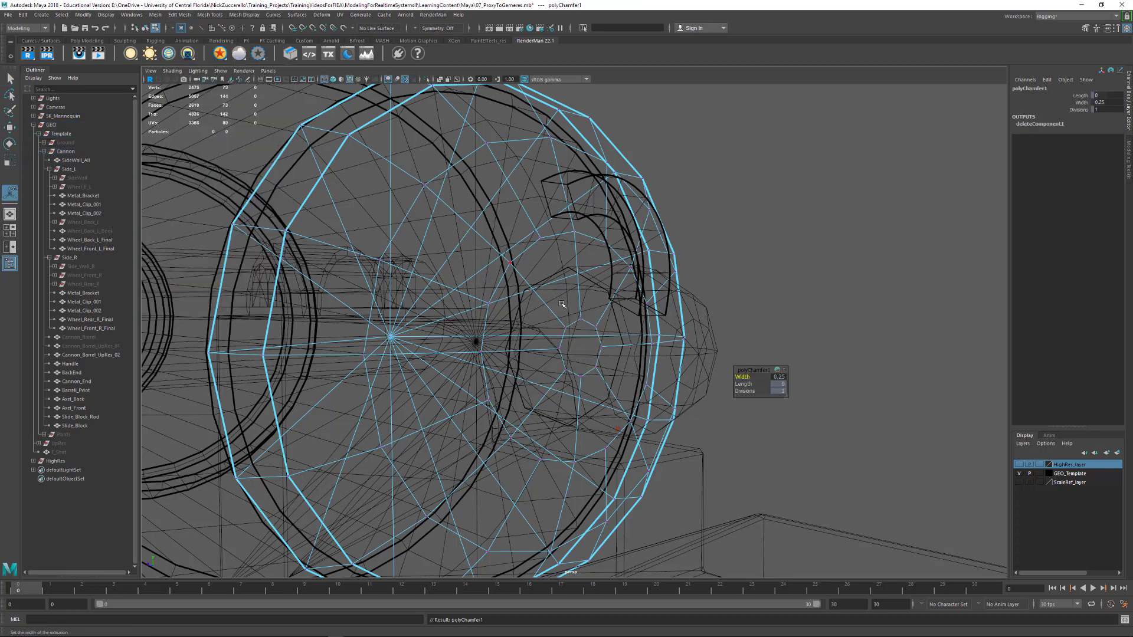
drag(741, 377, 762, 378)
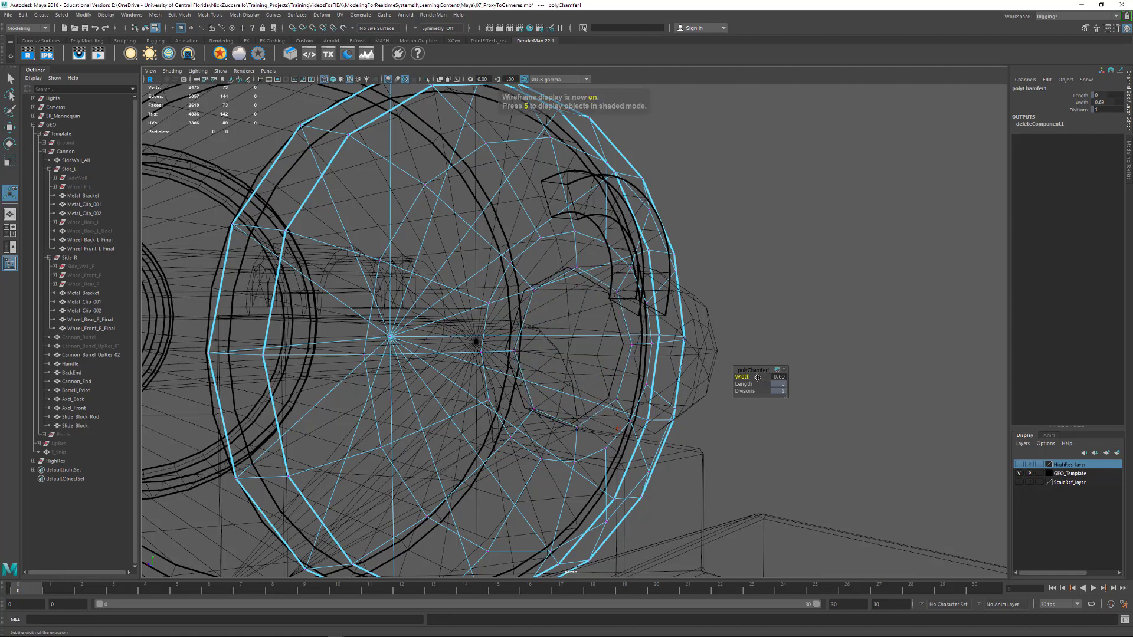
Return to shaded display and object selection, and examine how the chamfered center of Cannon_End fits around the BackEnd knob
key(5)
alt+drag(634, 368, 644, 371)
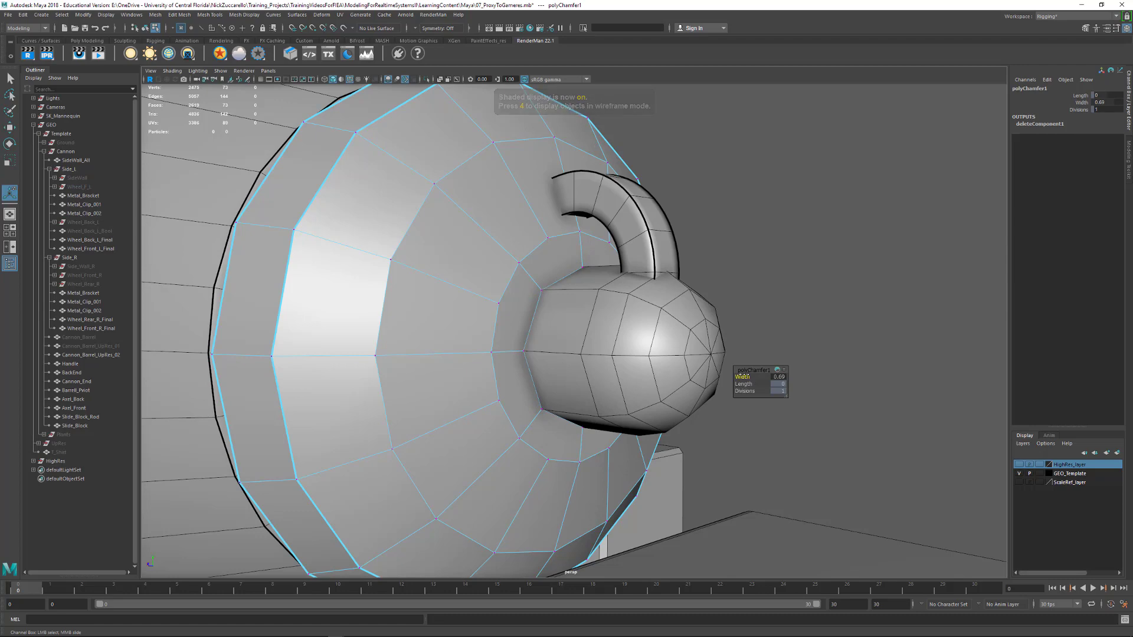
alt+drag(582, 330, 603, 293)
alt+middle_drag(603, 294, 599, 294)
alt+drag(598, 294, 611, 315)
click(711, 441)
click(593, 445)
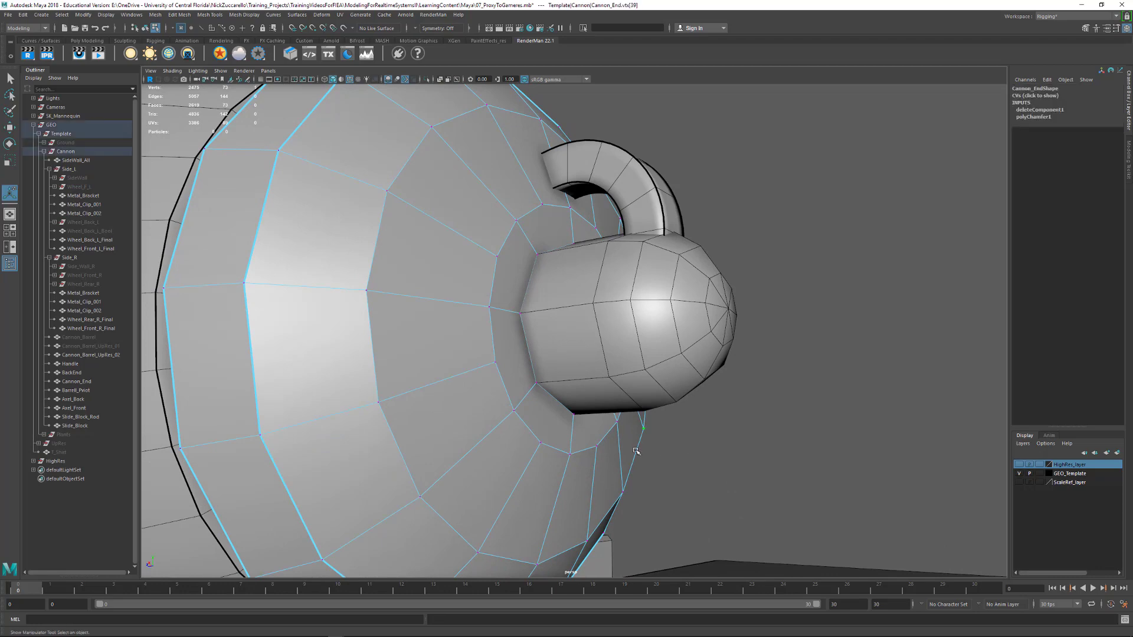
key(F8)
alt+drag(771, 436, 768, 433)
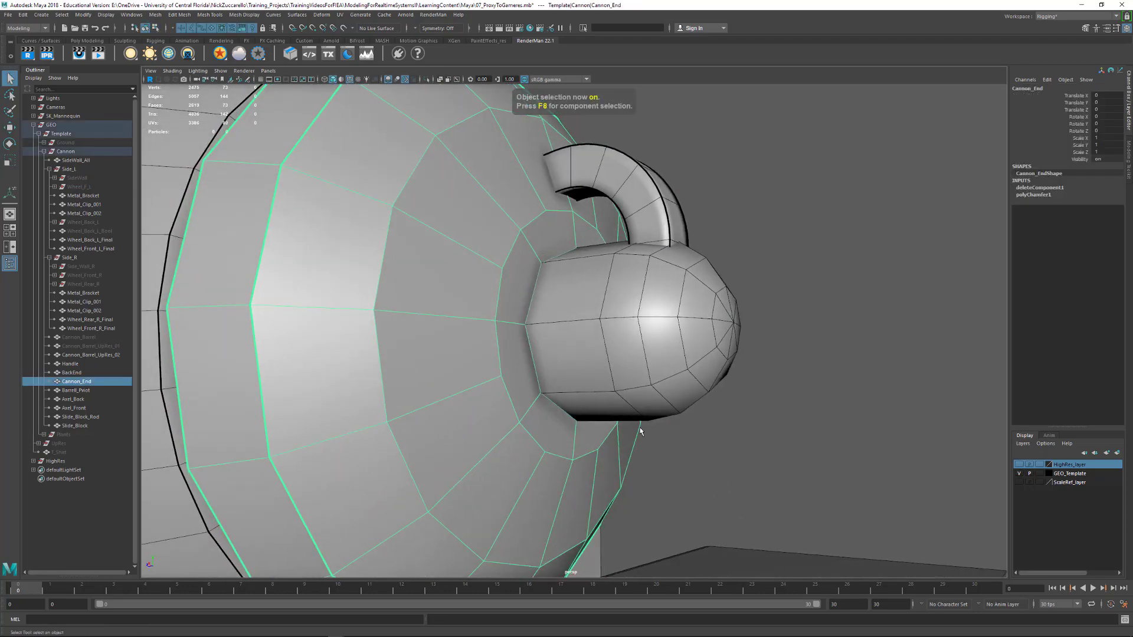
scroll(582, 421, up, 2)
alt+drag(585, 423, 748, 440)
alt+right_drag(748, 441, 573, 388)
In wireframe display, delete the chamfered center face of Cannon_End hidden behind the knob
key(4)
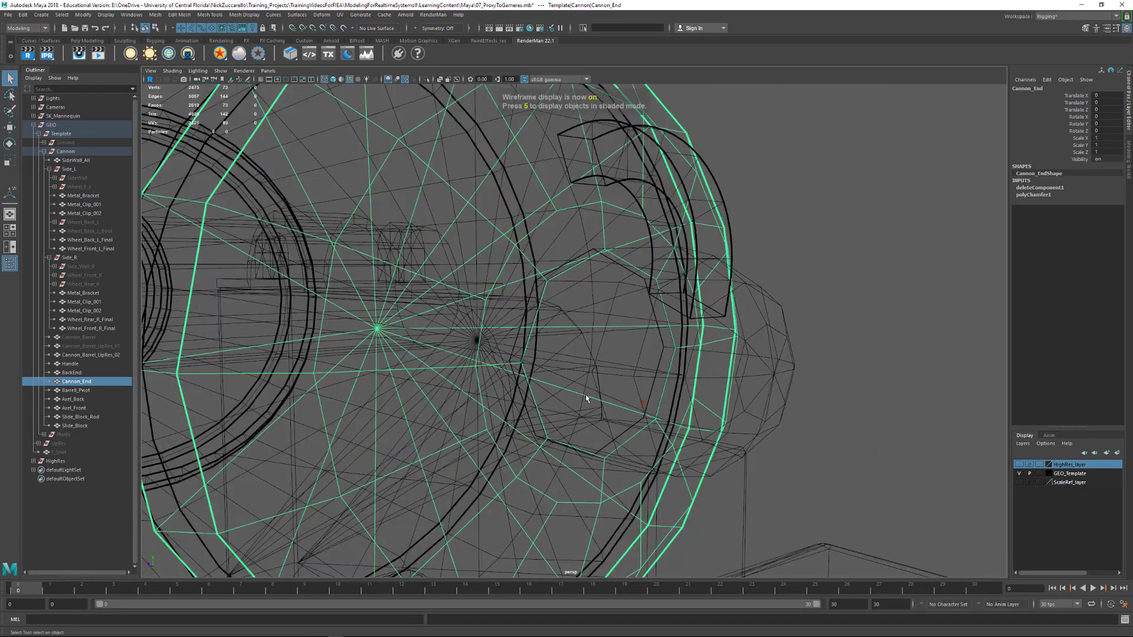
alt+drag(585, 394, 635, 397)
key(F11)
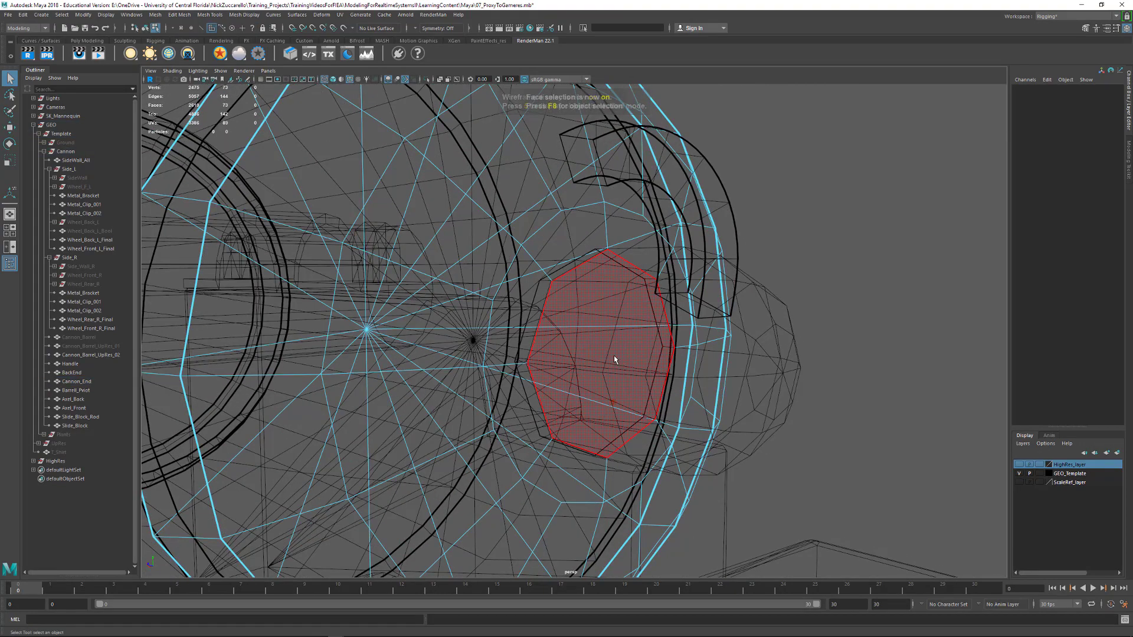
click(614, 356)
alt+drag(613, 357, 657, 399)
key(Delete)
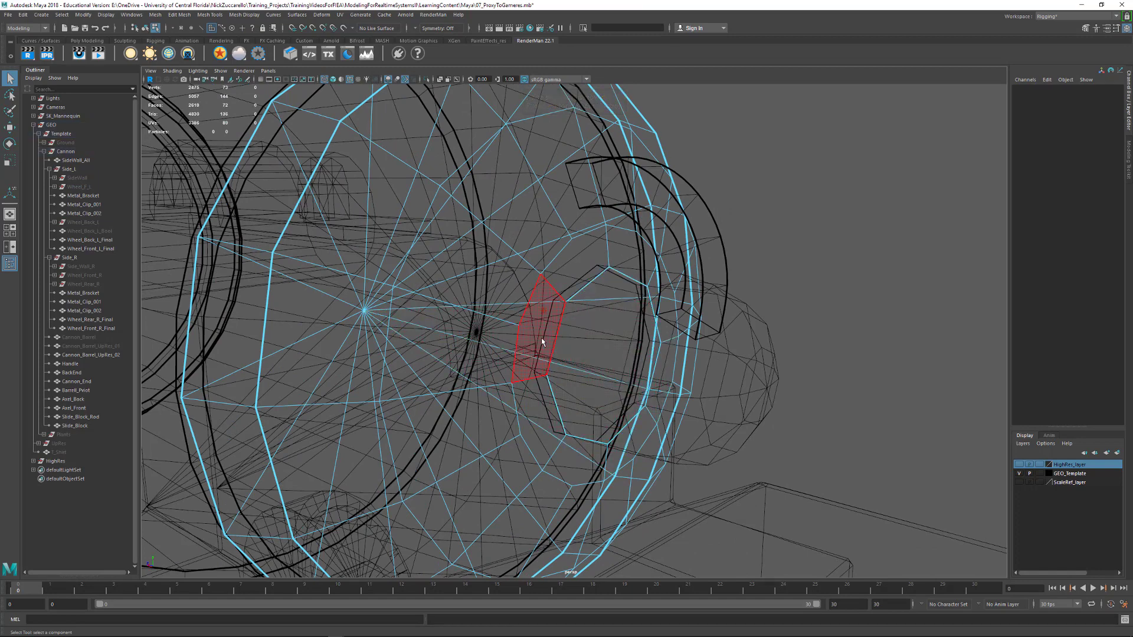
Select the border edge loop at the BackEnd knob's open end, convert it to faces and delete that face ring
alt+drag(540, 337, 570, 319)
key(F9)
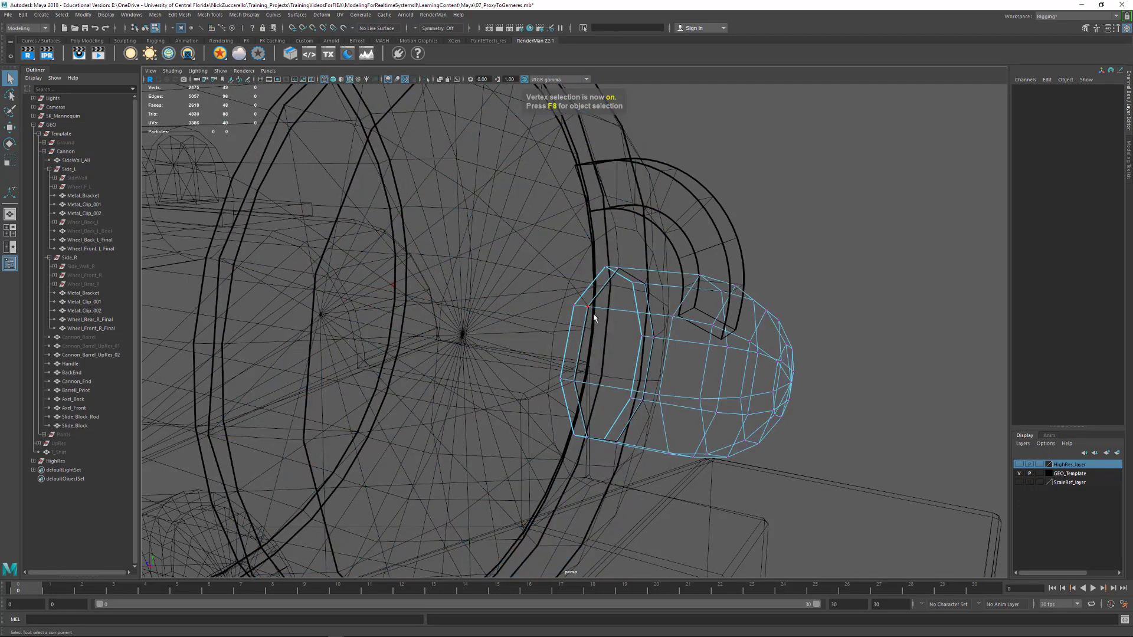
key(F10)
double_click(590, 289)
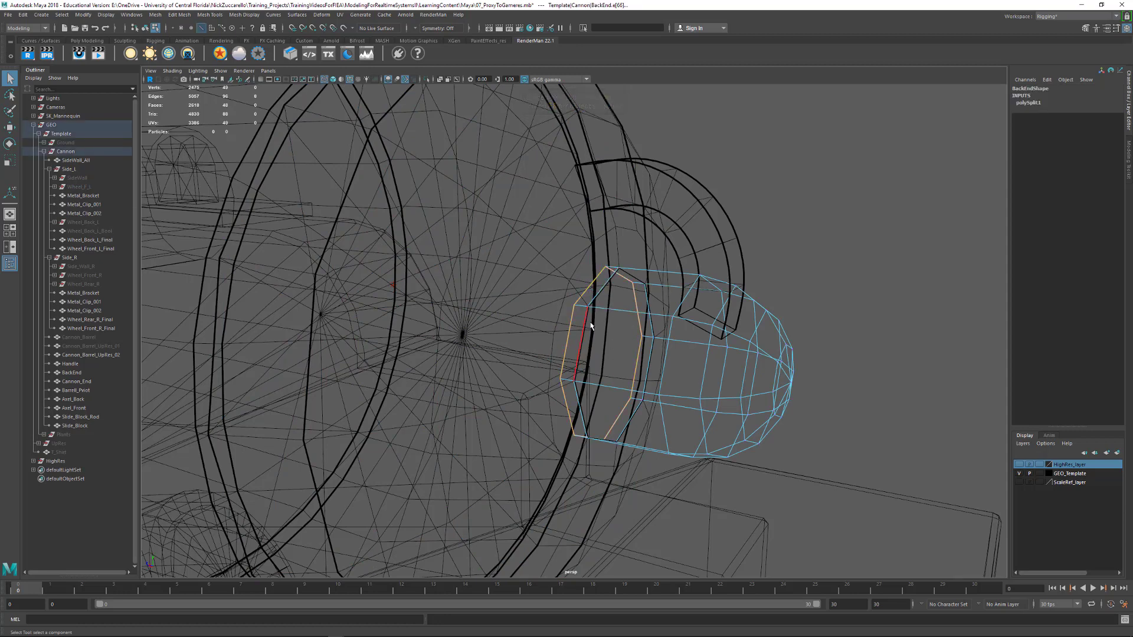
key(ctrl+F11)
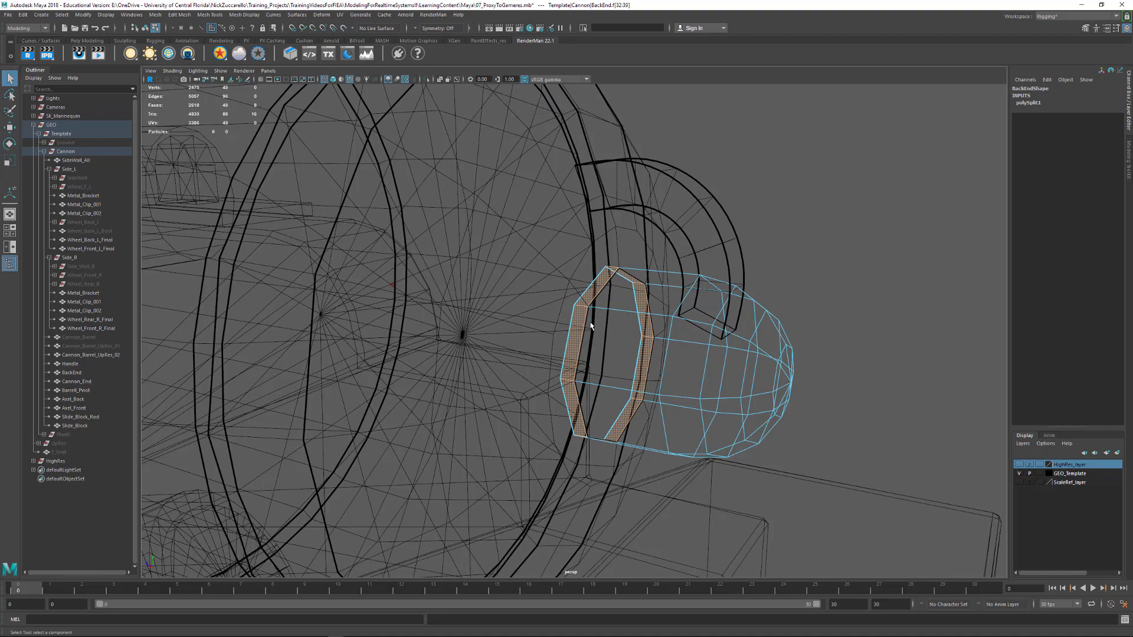
key(Delete)
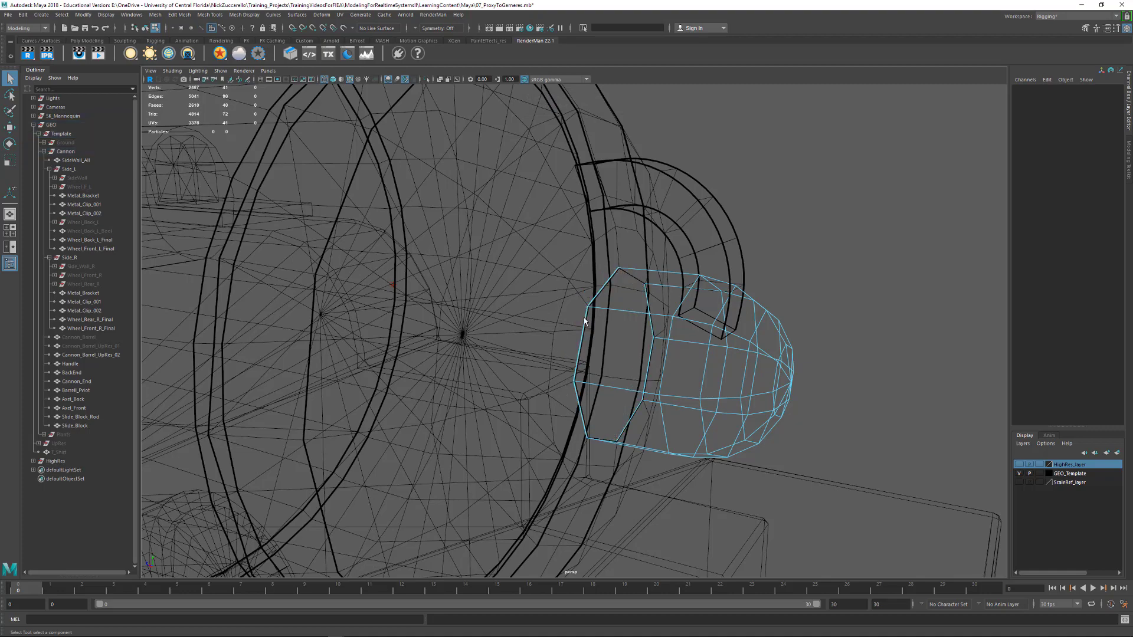
Snap the vertices around the BackEnd knob's open end onto the matching hole vertices of Cannon_End, and return to object selection
mouse_move(583, 317)
alt+mouse_down()
mouse_move(584, 354)
mouse_move(600, 319)
alt+mouse_up()
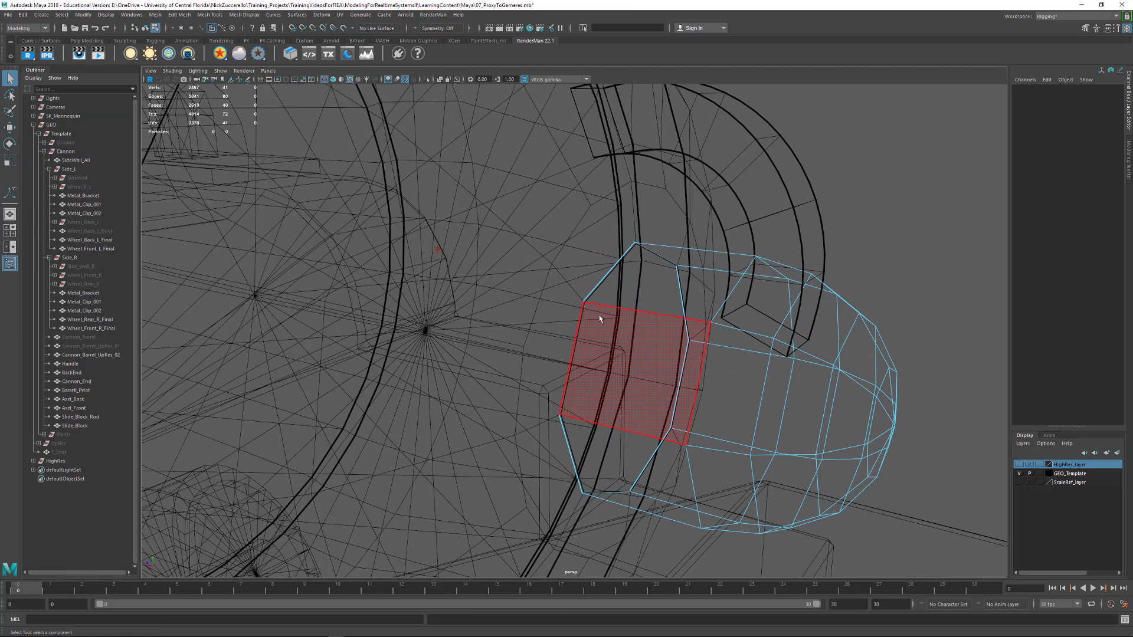
key(F9)
click(634, 245)
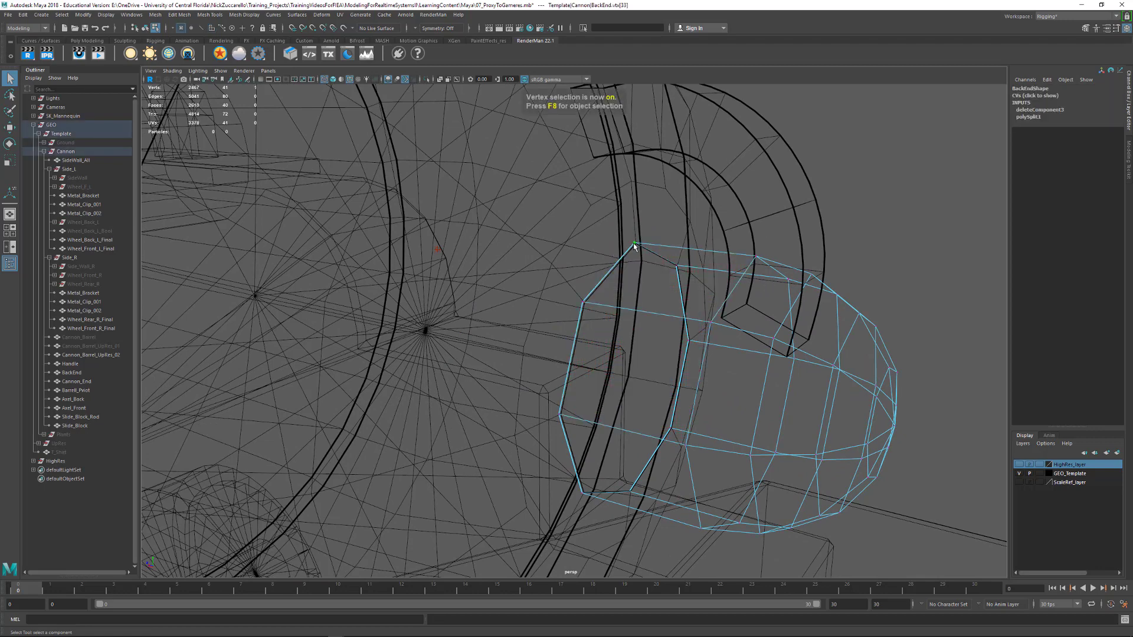
key(w)
drag(635, 243, 637, 245)
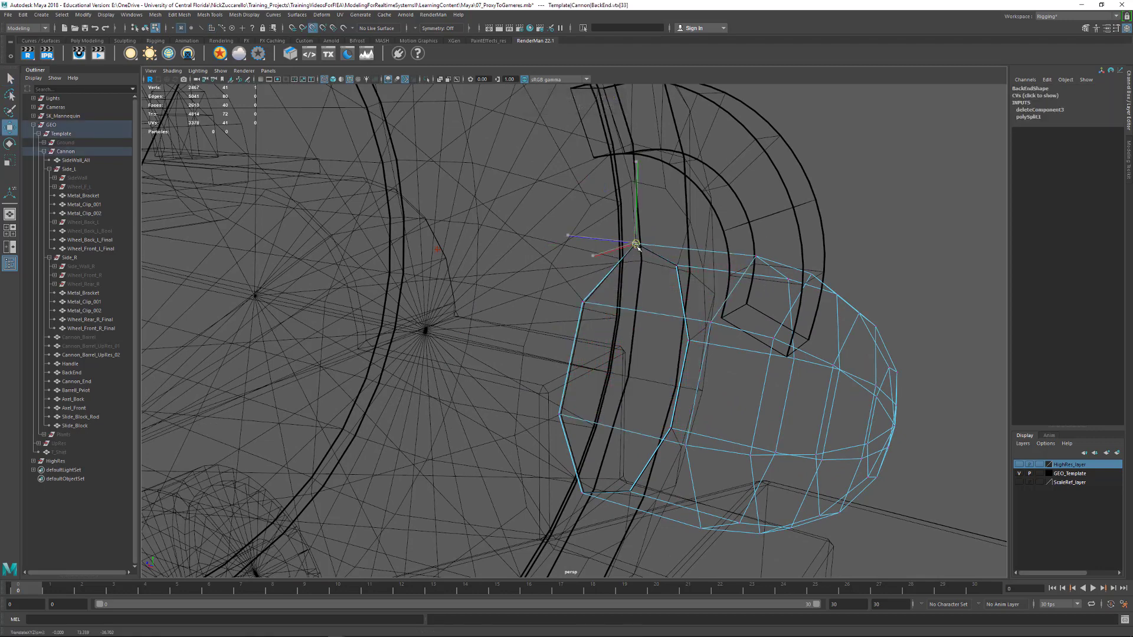
click(582, 306)
drag(582, 307, 584, 305)
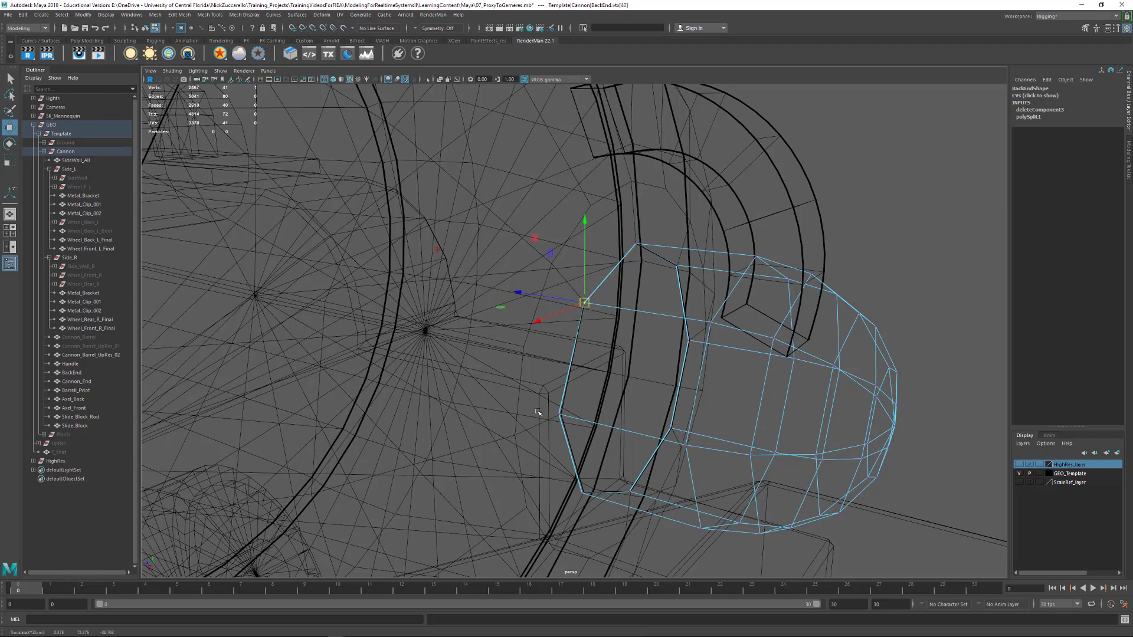
click(561, 416)
drag(572, 486, 594, 507)
drag(582, 492, 584, 491)
alt+drag(670, 493, 641, 409)
click(617, 467)
key(v)
alt+drag(705, 368, 593, 294)
key(v)
alt+drag(538, 254, 750, 286)
key(F8)
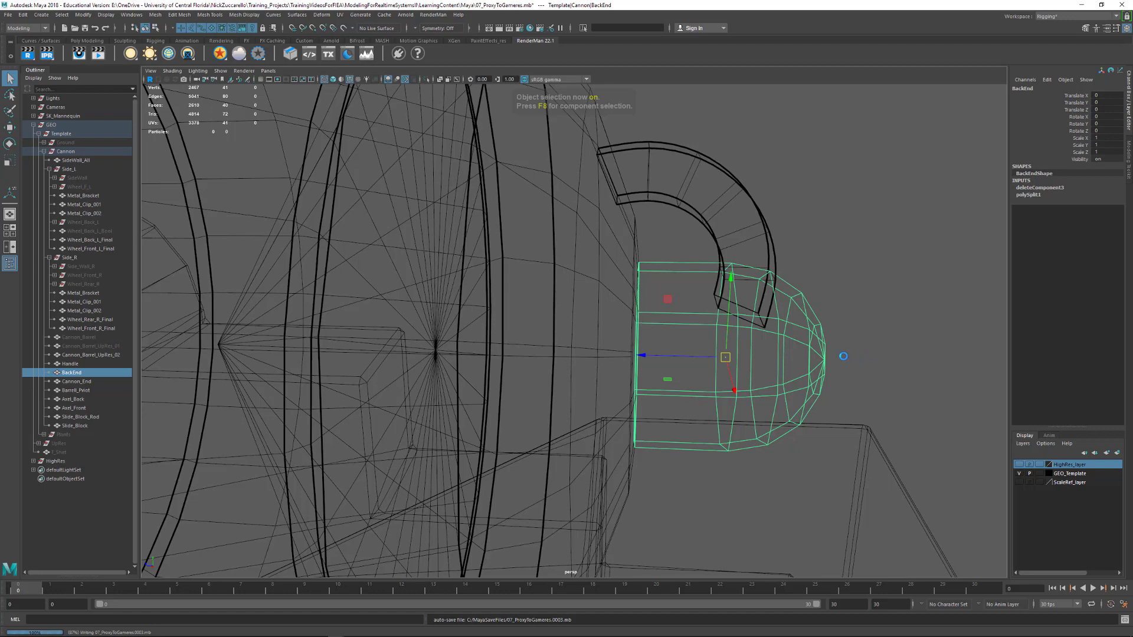
Return to shaded display, select Cannon_End and the BackEnd knob together, and delete their construction history
key(5)
key(w)
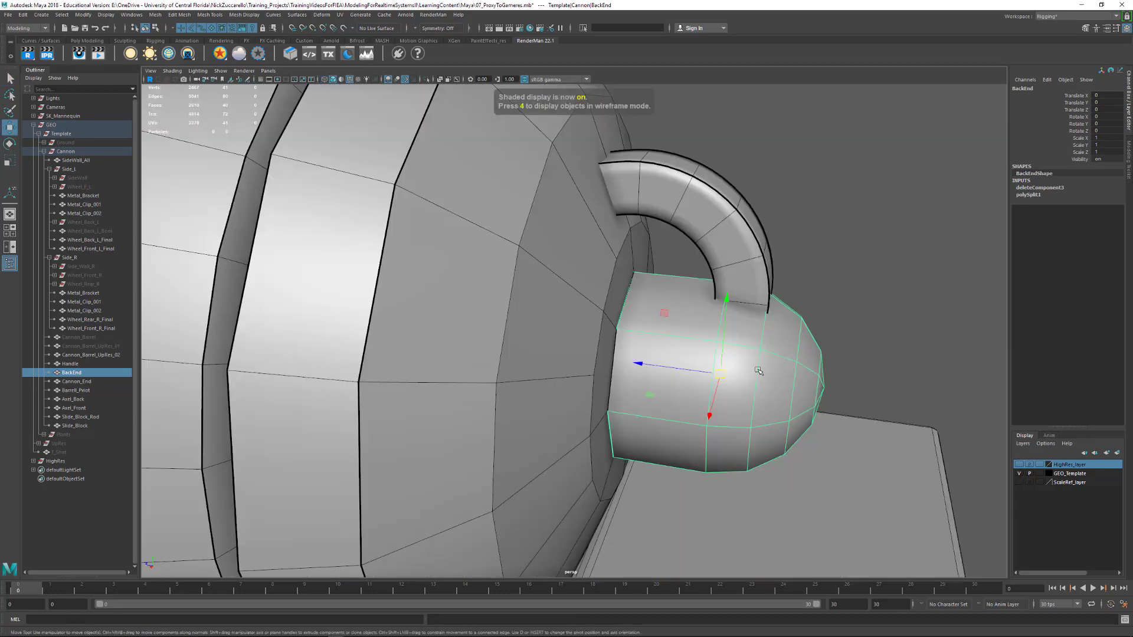
alt+drag(853, 349, 865, 286)
alt+right_drag(864, 285, 795, 287)
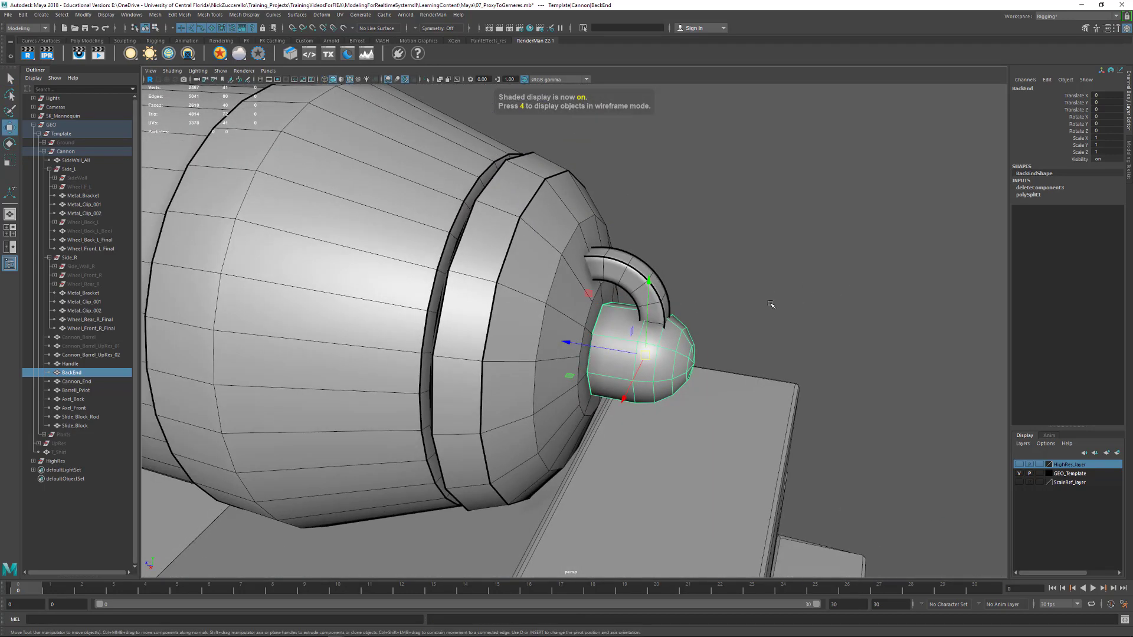
alt+drag(769, 302, 761, 288)
click(515, 282)
shift+click(646, 350)
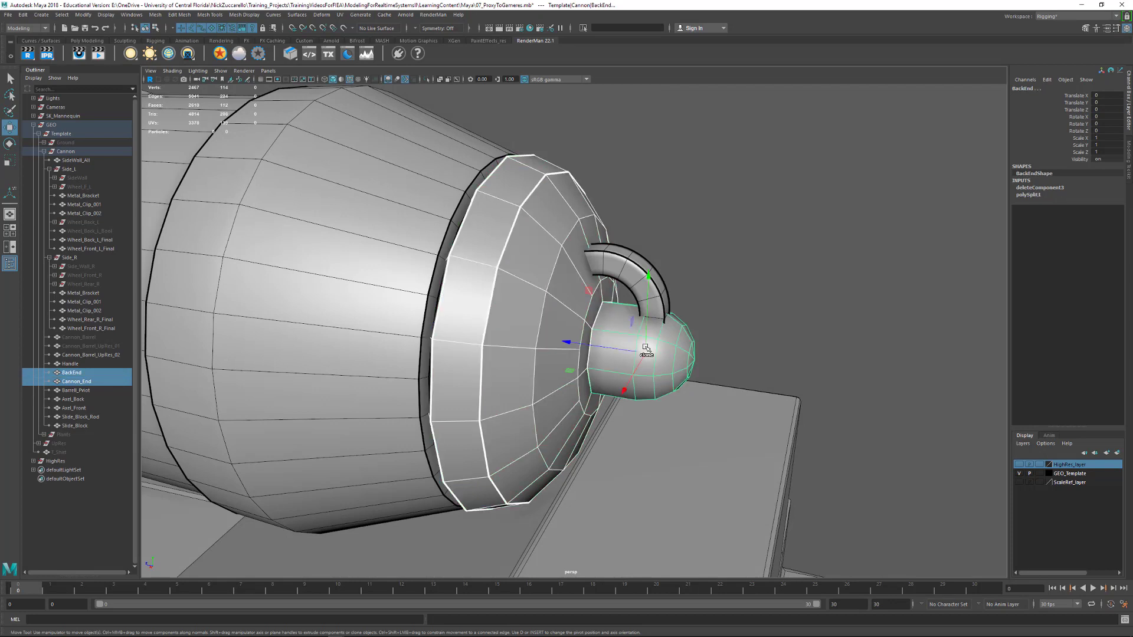
key(alt+shift+d)
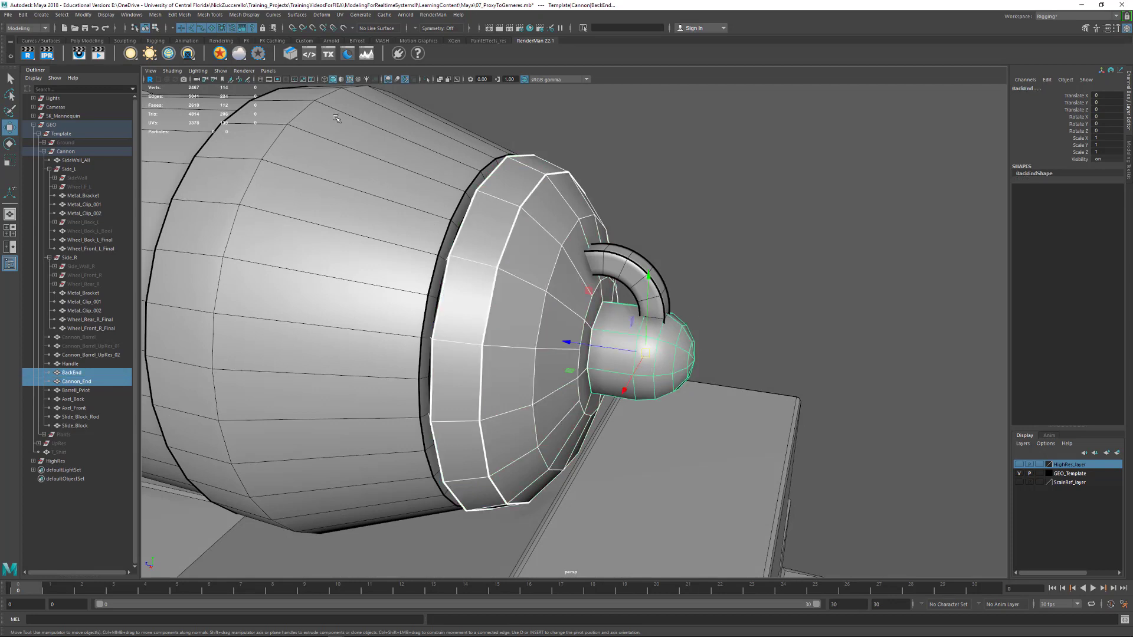
Group Cannon_End and the BackEnd knob, and name the group BackLid
click(154, 15)
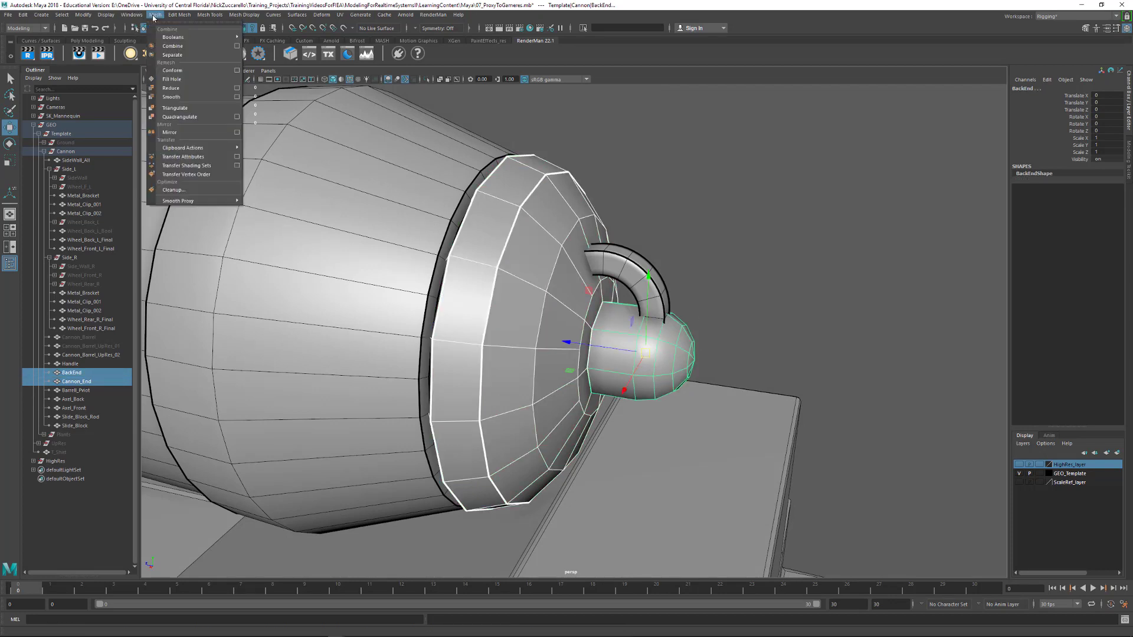
click(785, 200)
click(494, 266)
shift+click(648, 348)
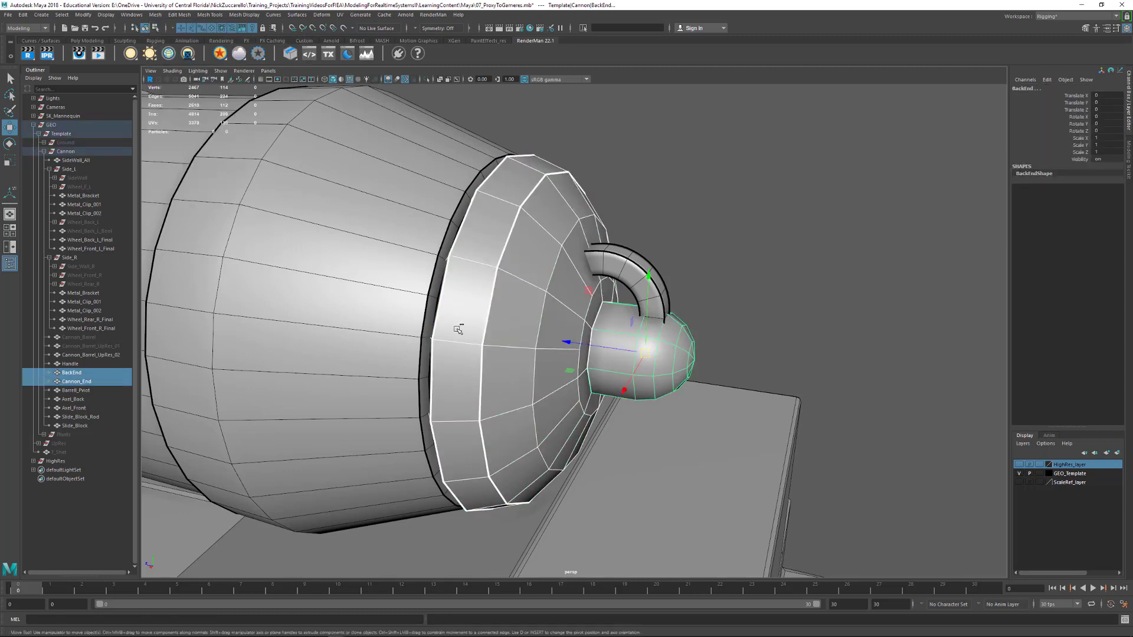
key(ctrl+g)
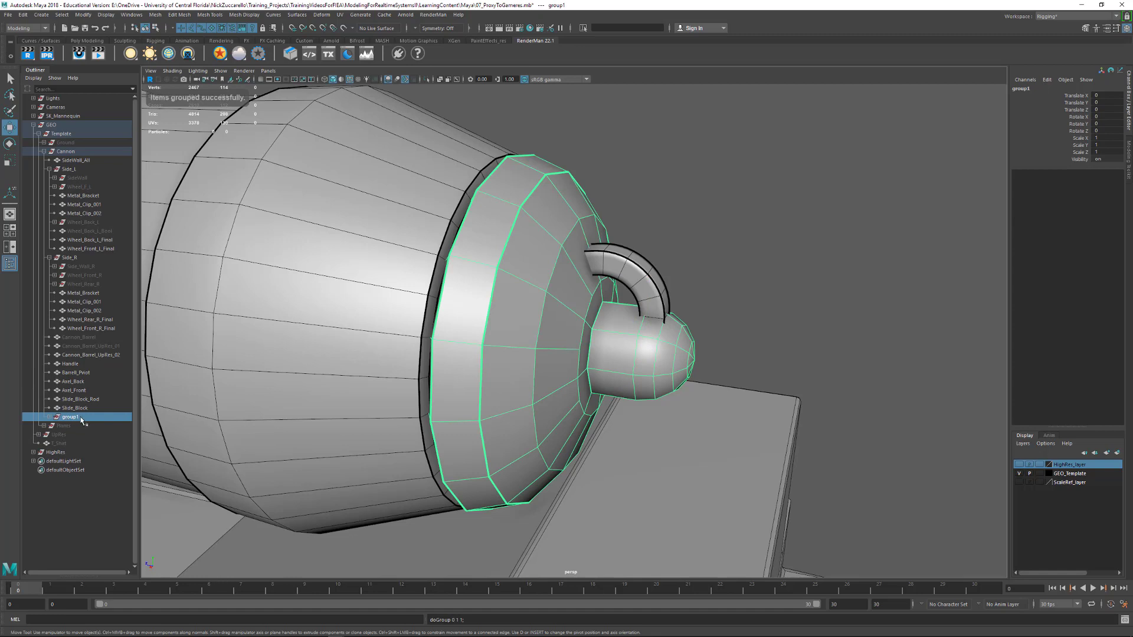
double_click(81, 419)
text(Bac)
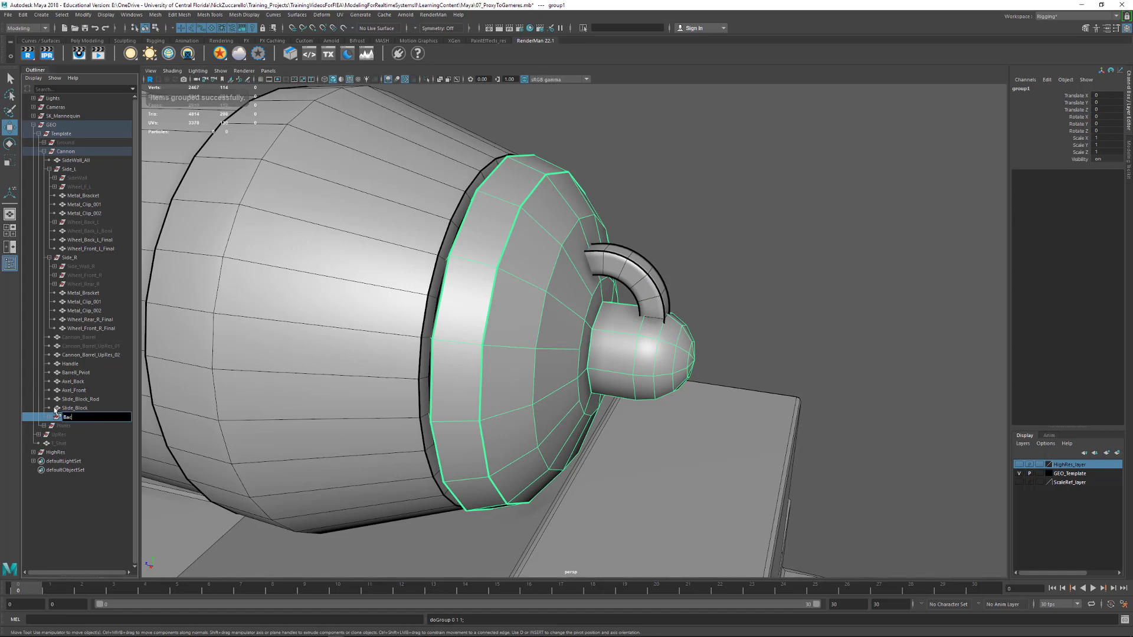
text(kLid)
key(Return)
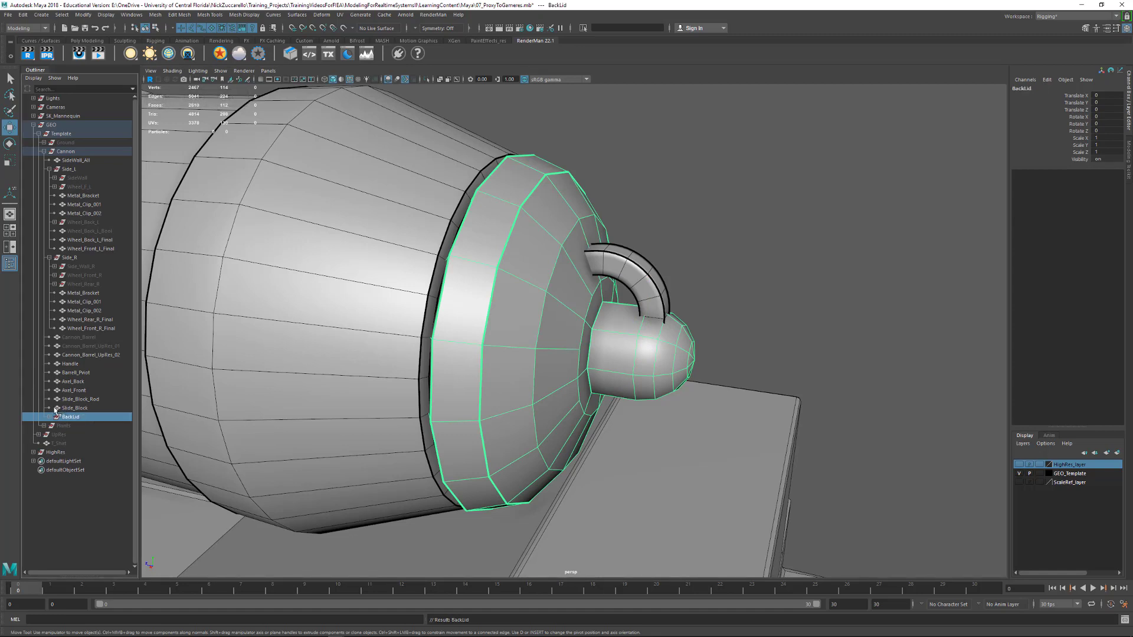
Duplicate the BackLid group, hide the original group and select the duplicate
key(ctrl+d)
click(76, 417)
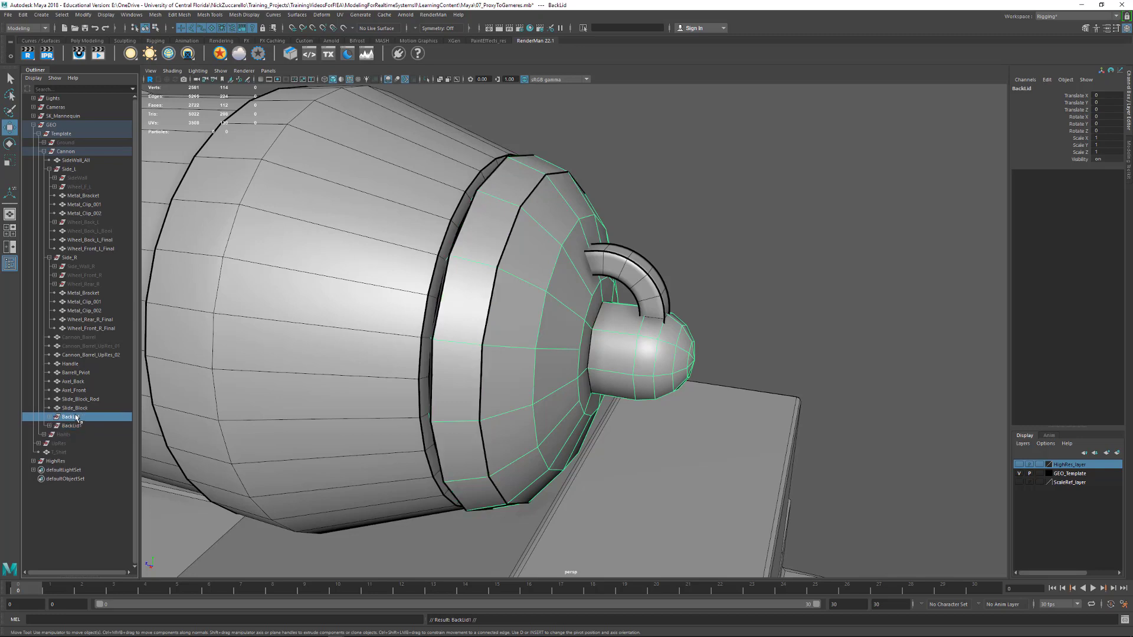
key(ctrl+h)
click(74, 426)
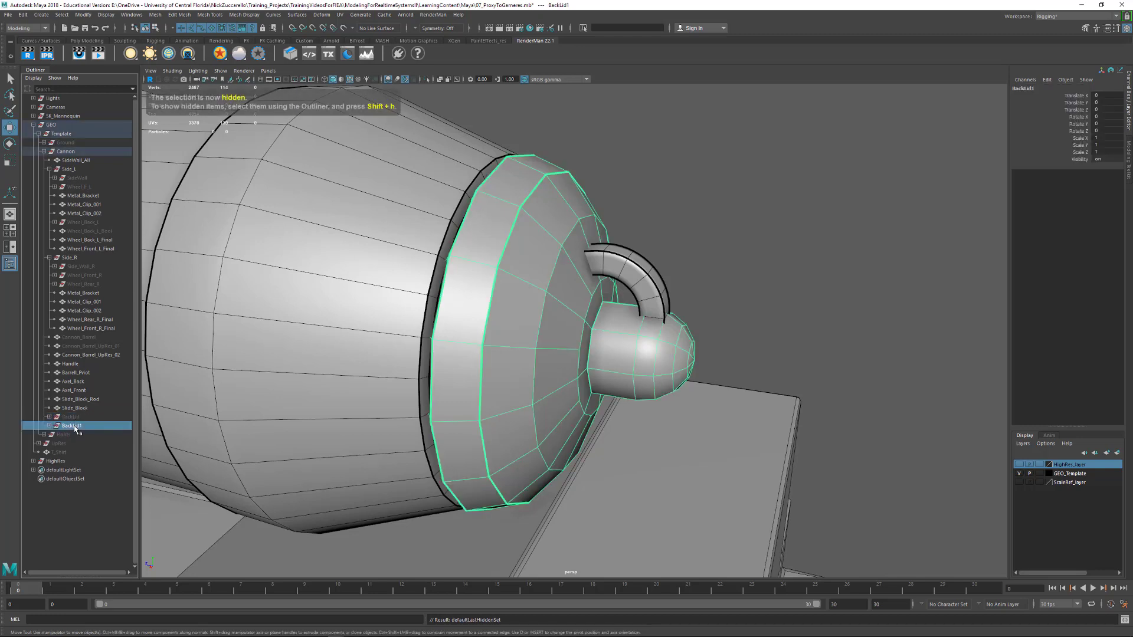
Combine the duplicated lid group's meshes into a single mesh and delete its construction history
click(155, 15)
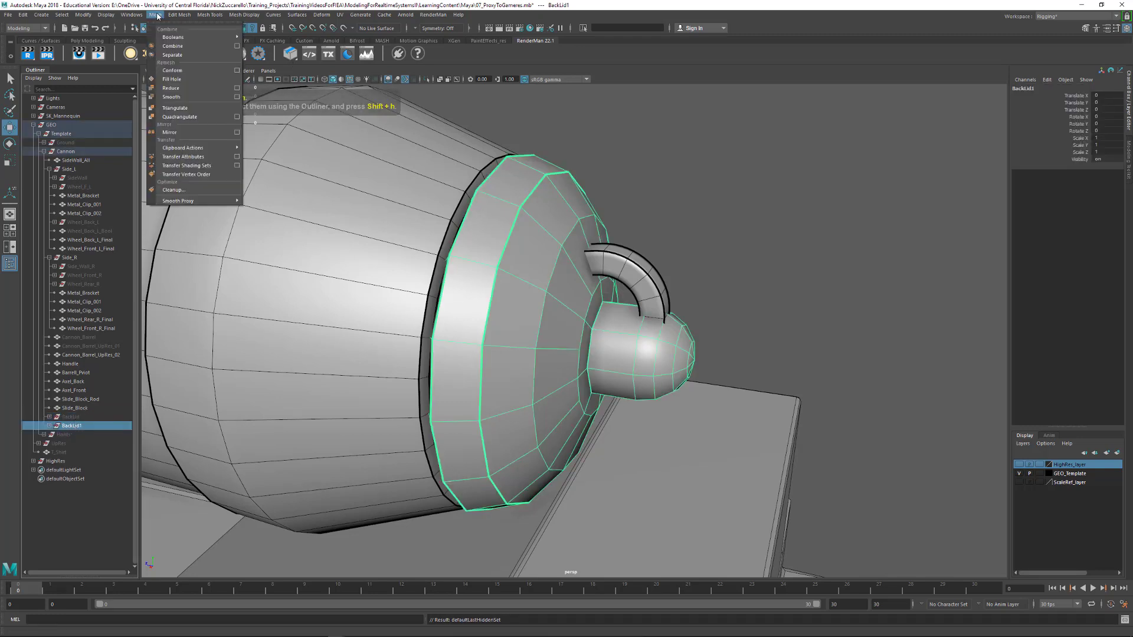
mouse_move(162, 15)
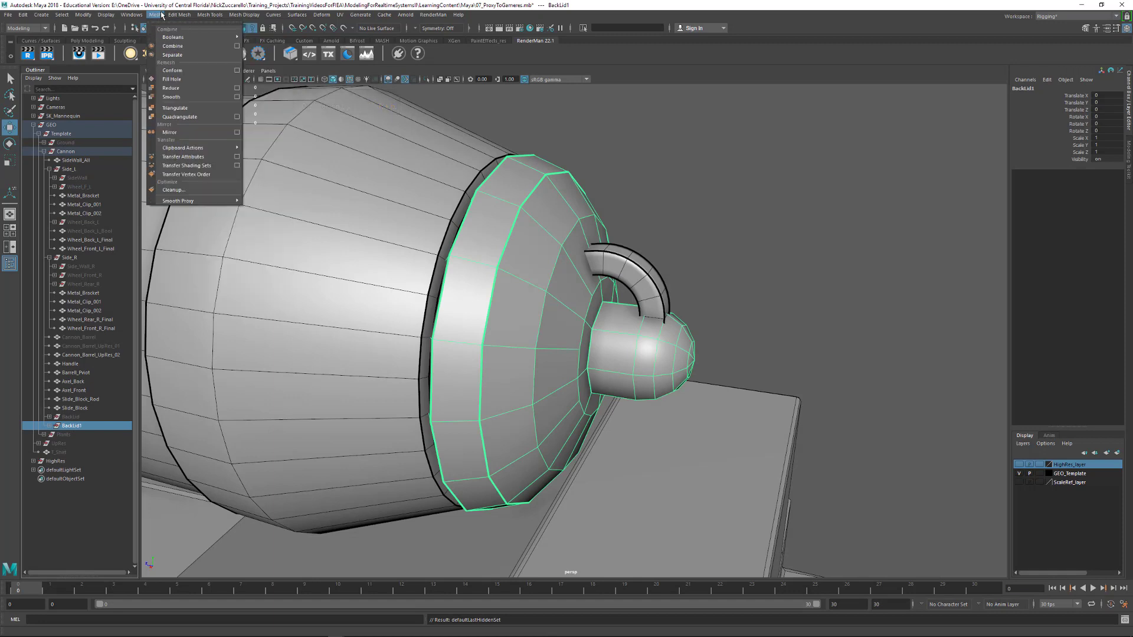
click(173, 46)
key(alt+shift+d)
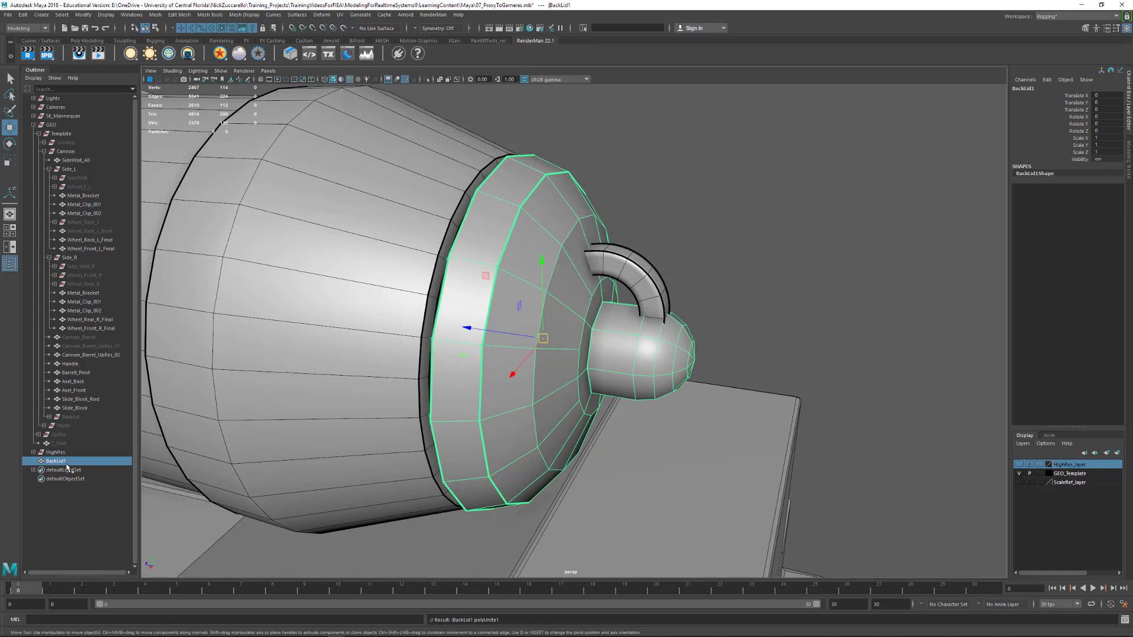
Move the combined mesh into the Cannon group beside the hidden BackLid group and rename it BackLid_Combined
middle_drag(67, 464, 74, 416)
click(76, 427)
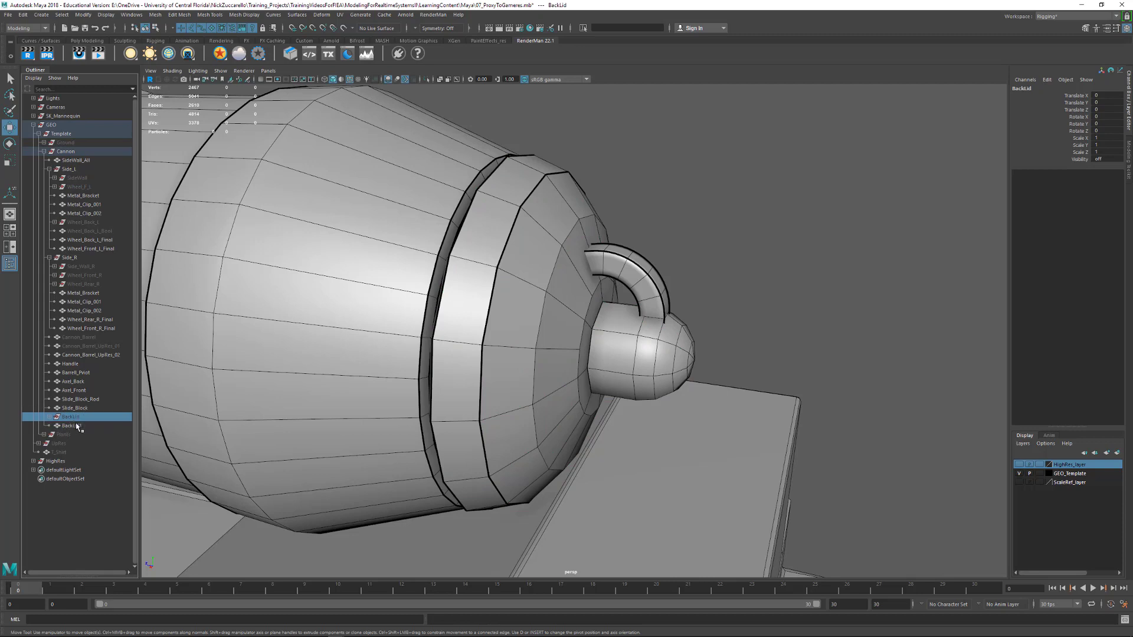
double_click(76, 425)
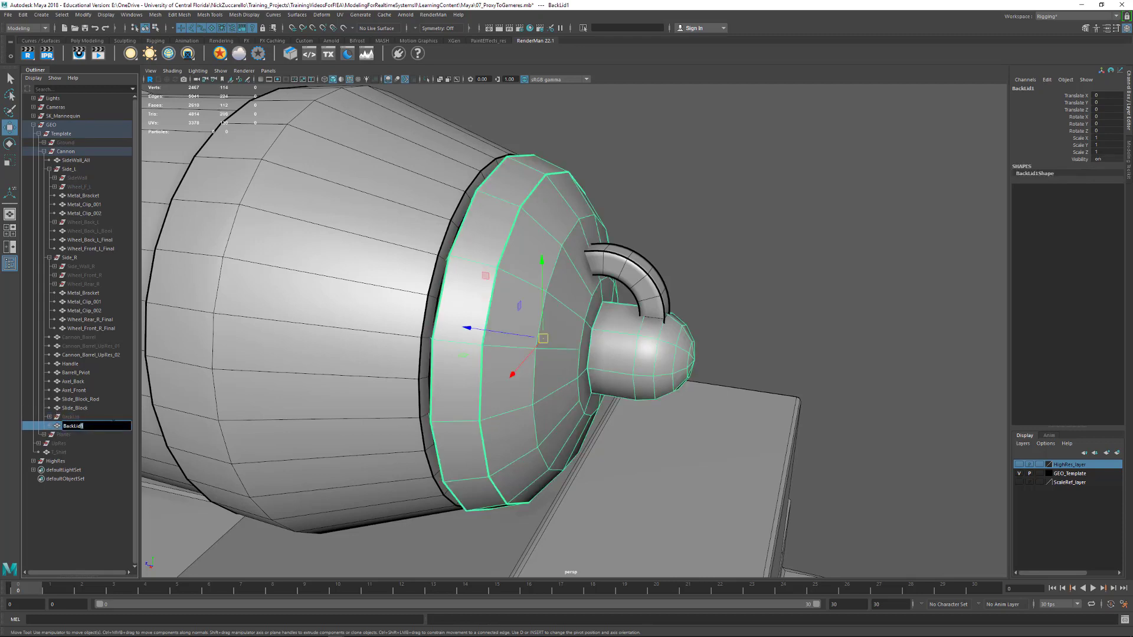
text(BackLid_Combined)
key(Return)
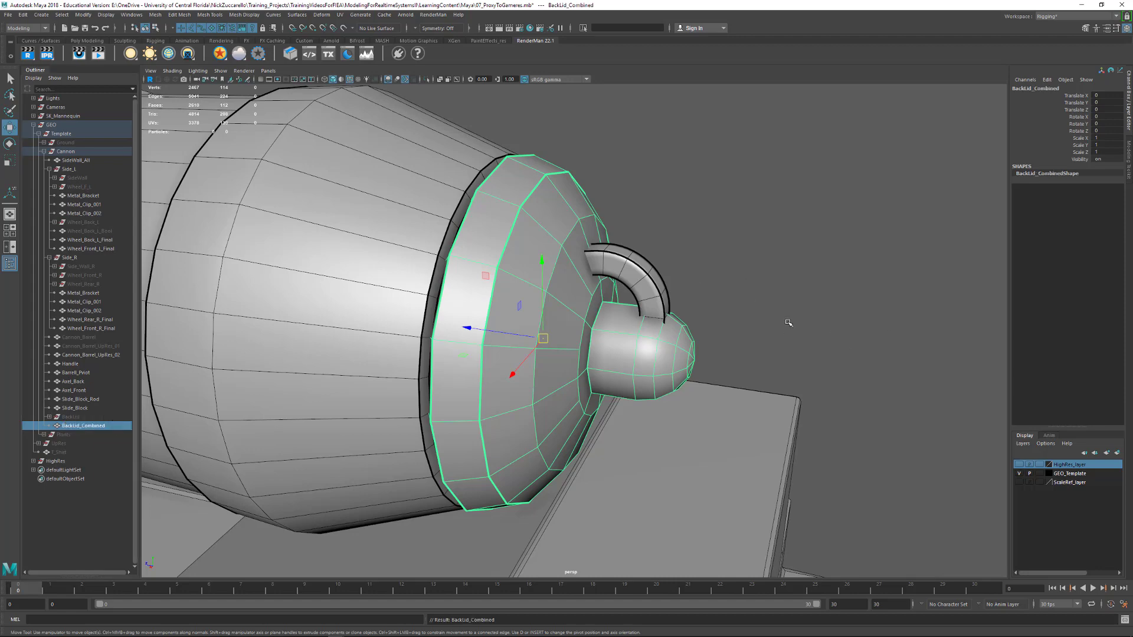
Preview BackLid_Combined smoothed, examine the joint between knob and lid, and return to unsmoothed display
alt+drag(789, 321, 720, 308)
key(3)
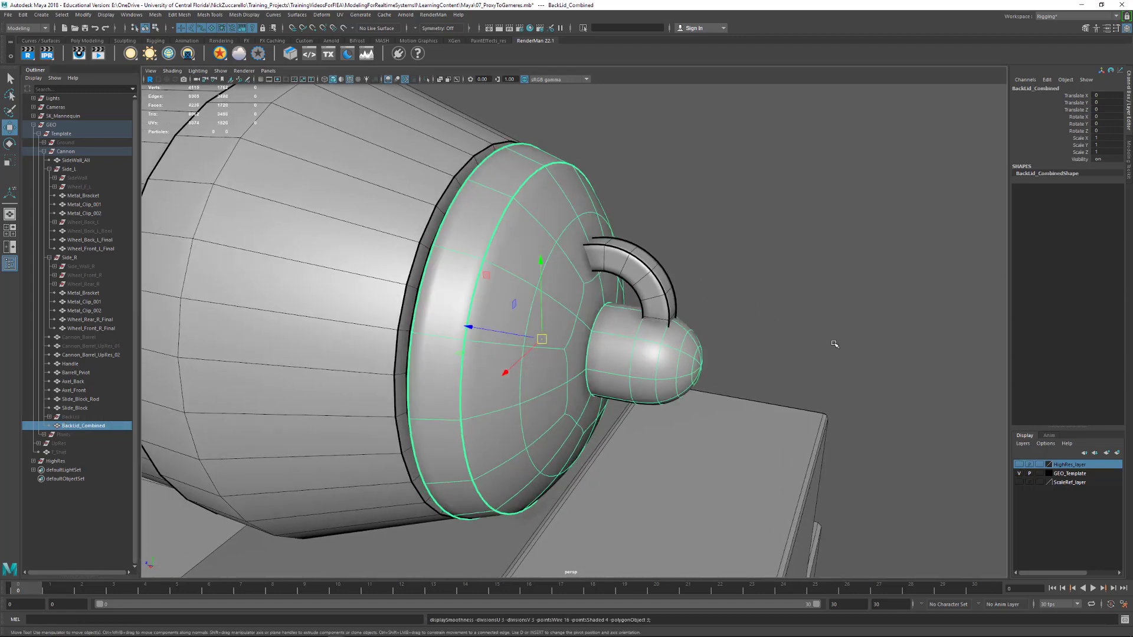
alt+drag(834, 341, 622, 309)
alt+drag(644, 360, 670, 350)
key(1)
alt+right_drag(670, 349, 690, 360)
alt+drag(690, 360, 632, 342)
Merge the overlapping vertices where the knob meets the lid with a 0.001 threshold, and check the joint in smooth preview
key(F9)
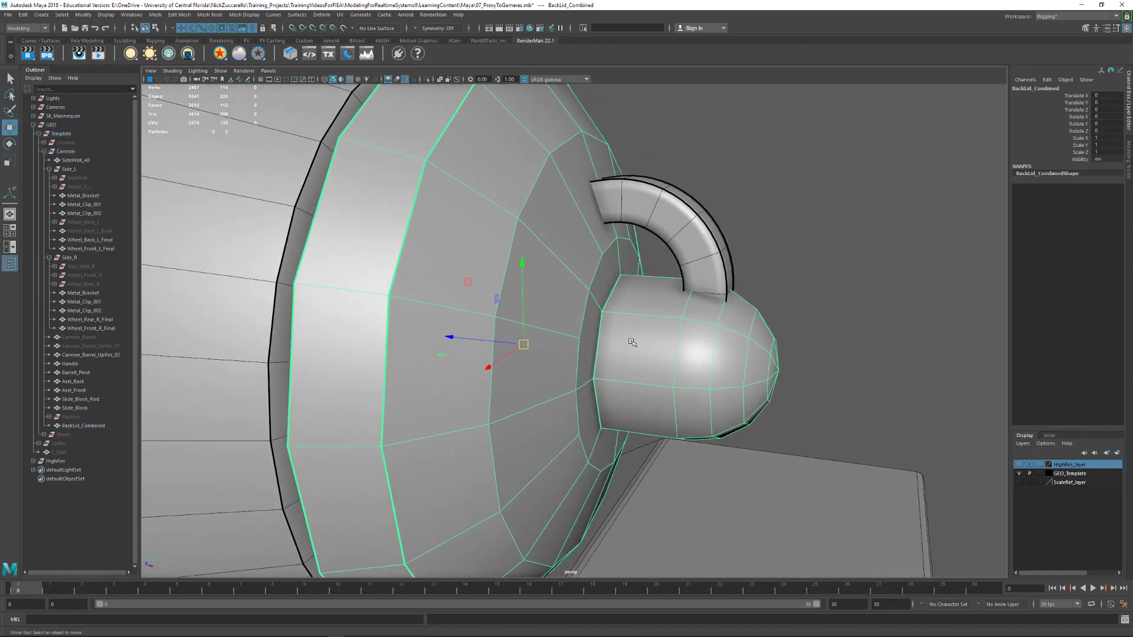
alt+drag(572, 299, 686, 479)
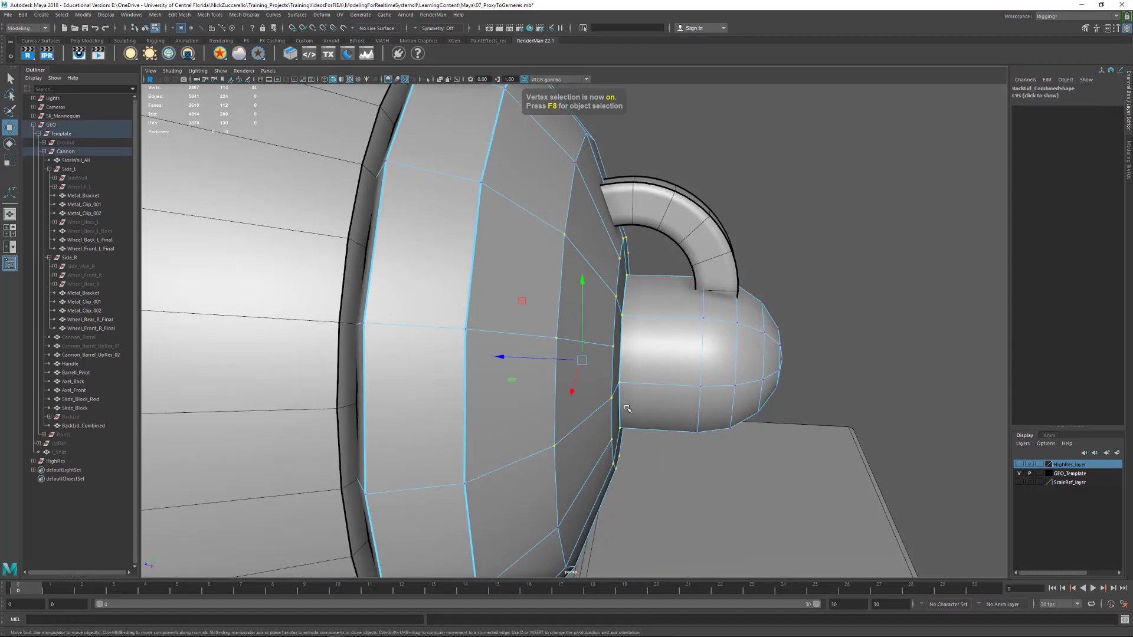
shift+right_drag(620, 402, 698, 356)
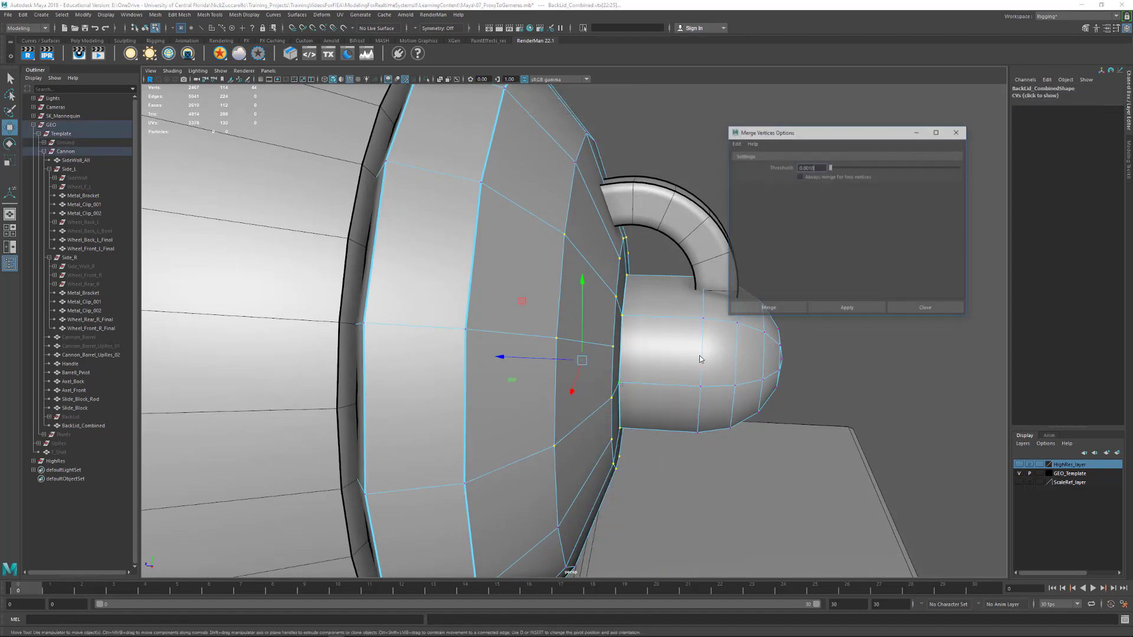
click(856, 310)
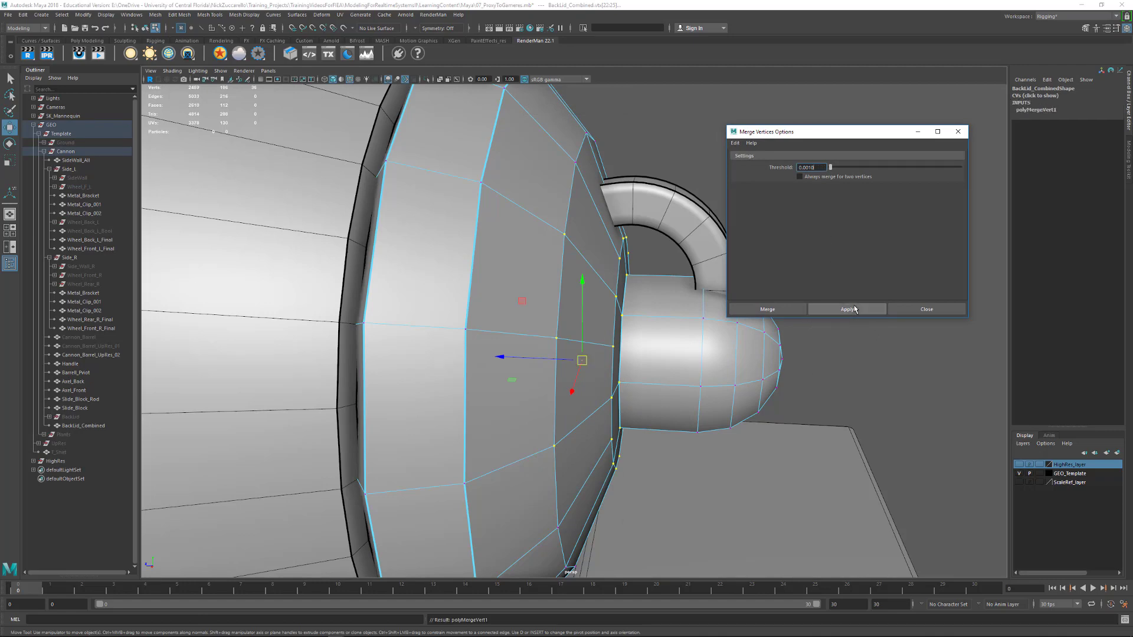
alt+drag(697, 338, 505, 303)
key(3)
click(958, 131)
alt+drag(821, 225, 776, 229)
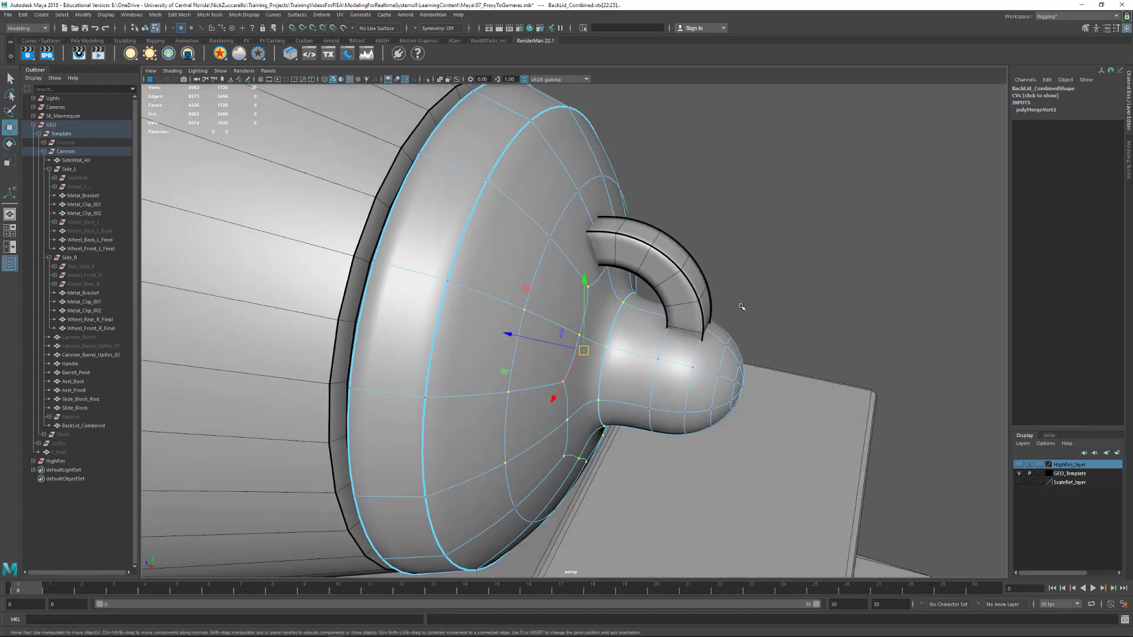
key(1)
Select the edge loop where the knob meets the lid and bevel it with 1 segment
alt+drag(616, 324, 557, 383)
key(F10)
double_click(608, 314)
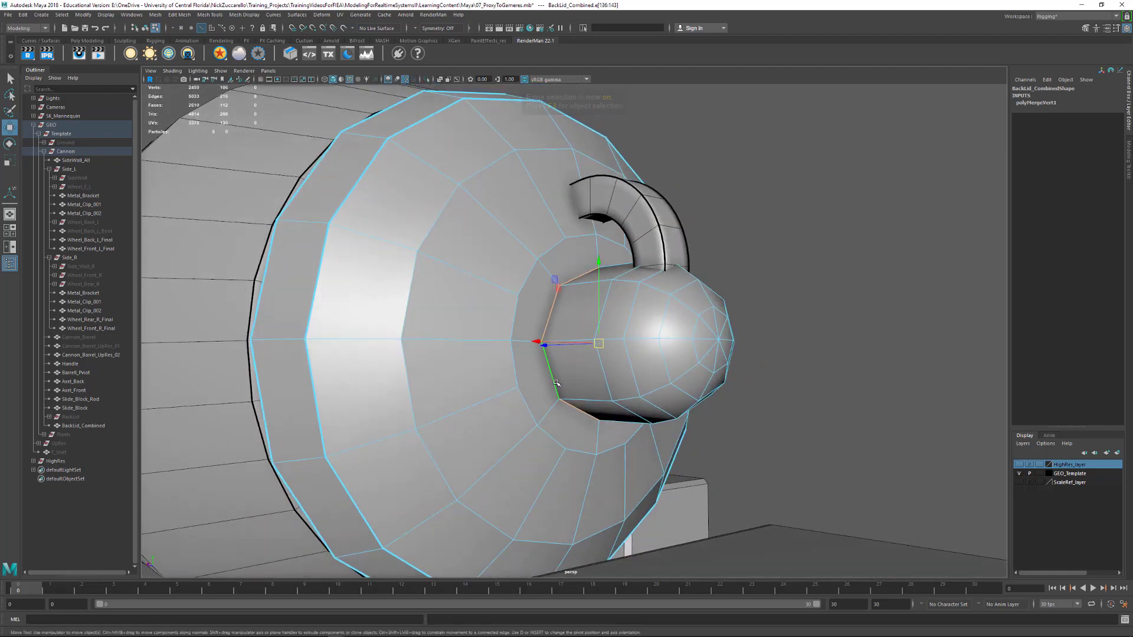
shift+right_drag(557, 383, 587, 385)
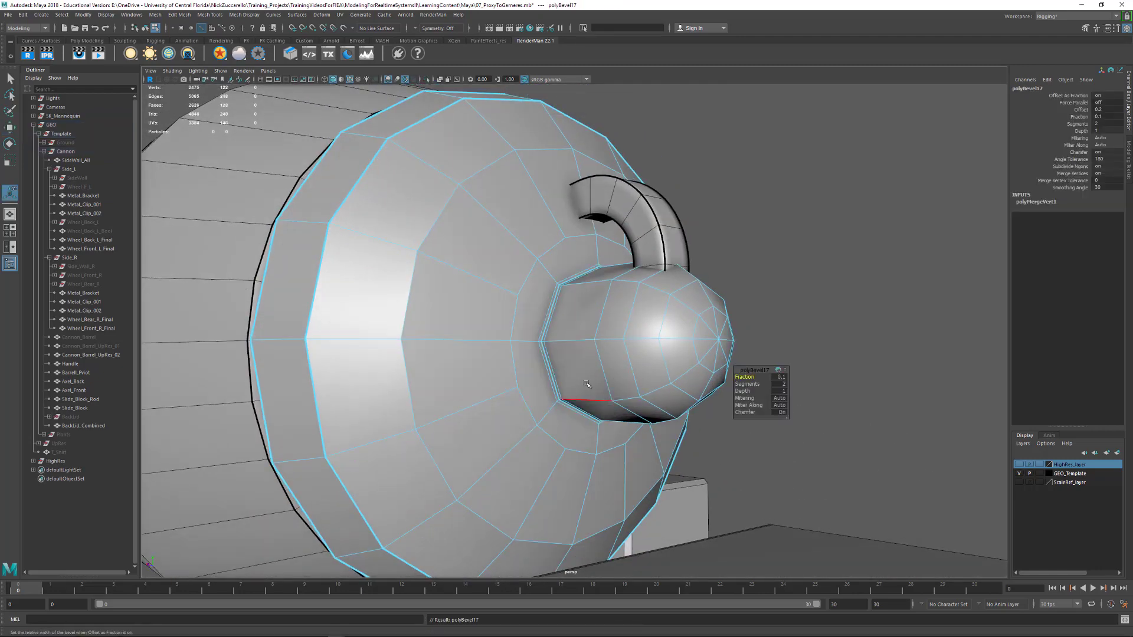
click(757, 385)
key(Return)
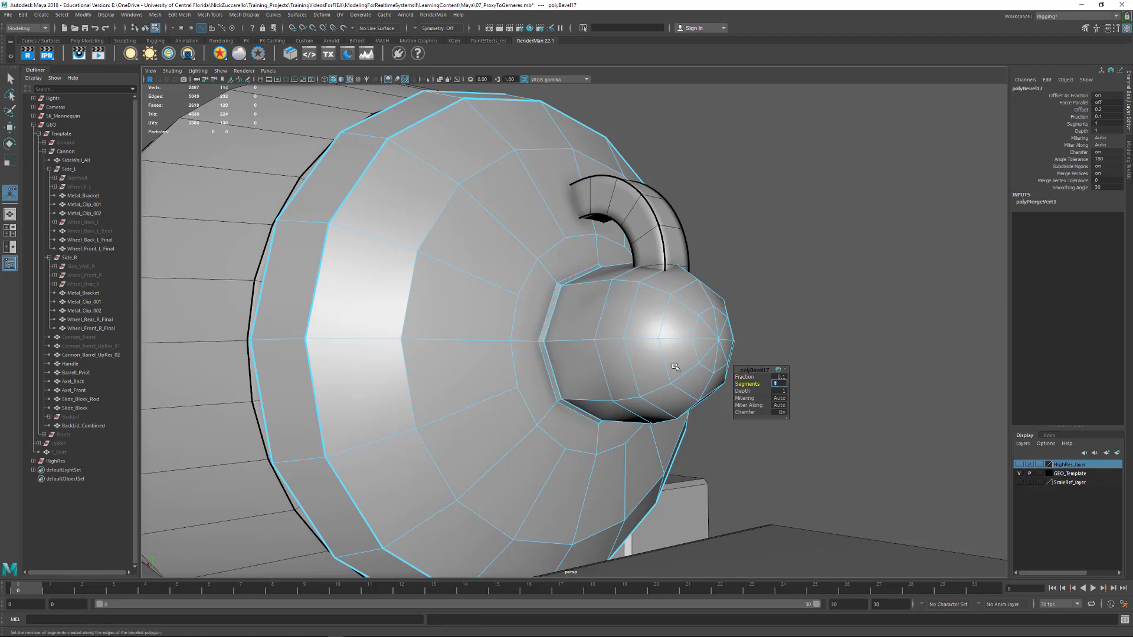
Preview BackLid_Combined smoothed in object selection, and examine the beveled knob joint and the area around the handle
alt+drag(566, 318, 741, 268)
key(3)
key(F8)
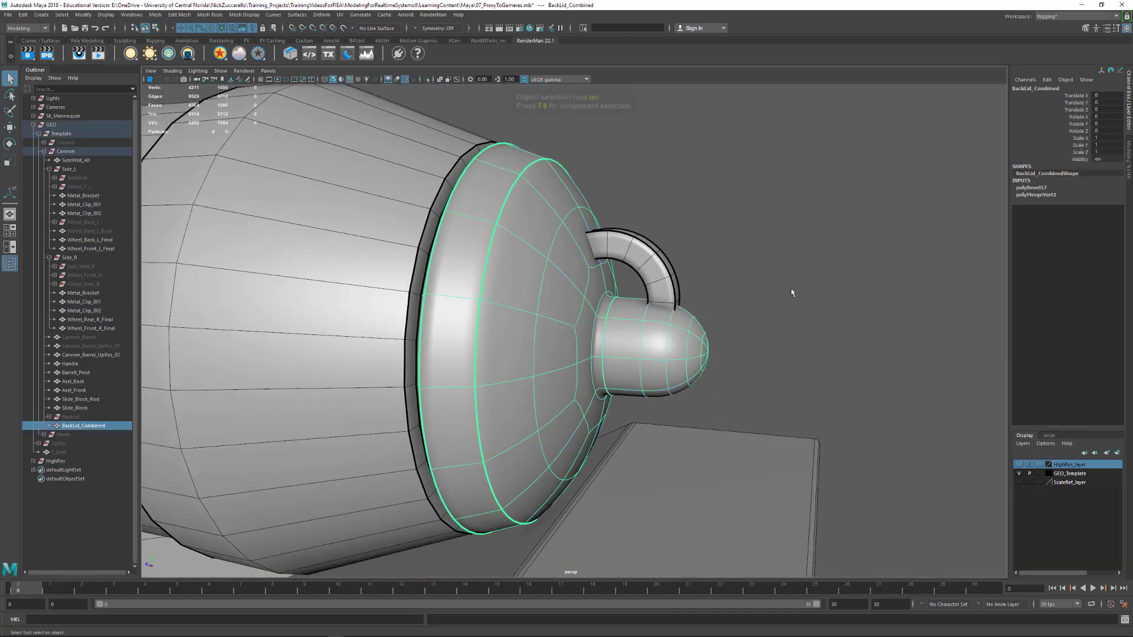
click(731, 367)
alt+drag(730, 366, 752, 348)
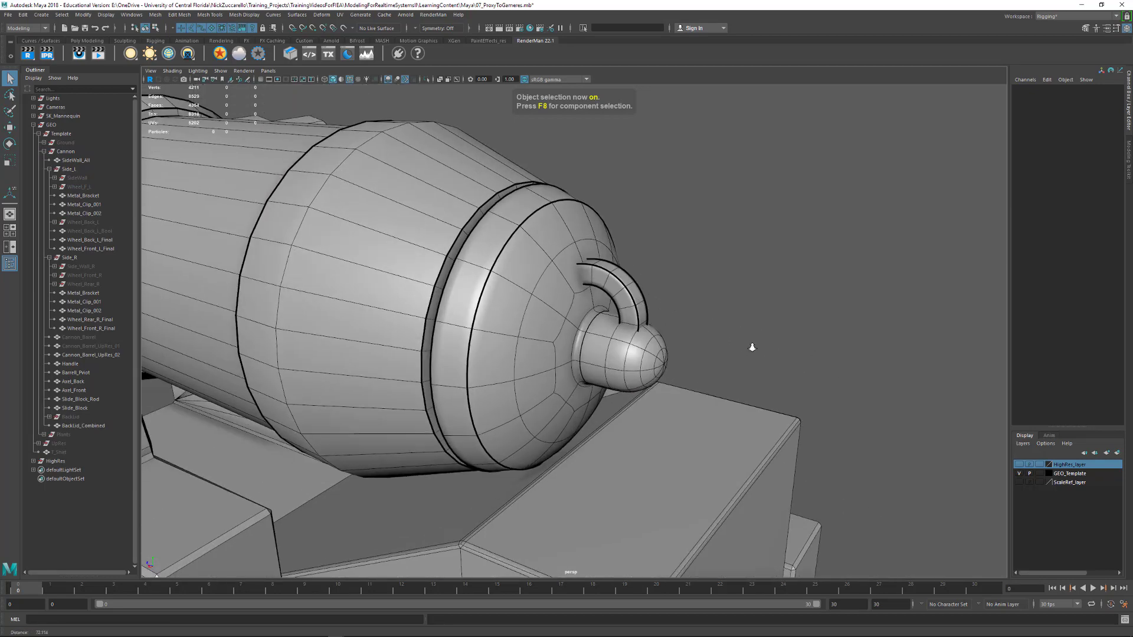
alt+right_drag(752, 347, 808, 343)
alt+drag(808, 343, 761, 354)
alt+drag(629, 328, 594, 304)
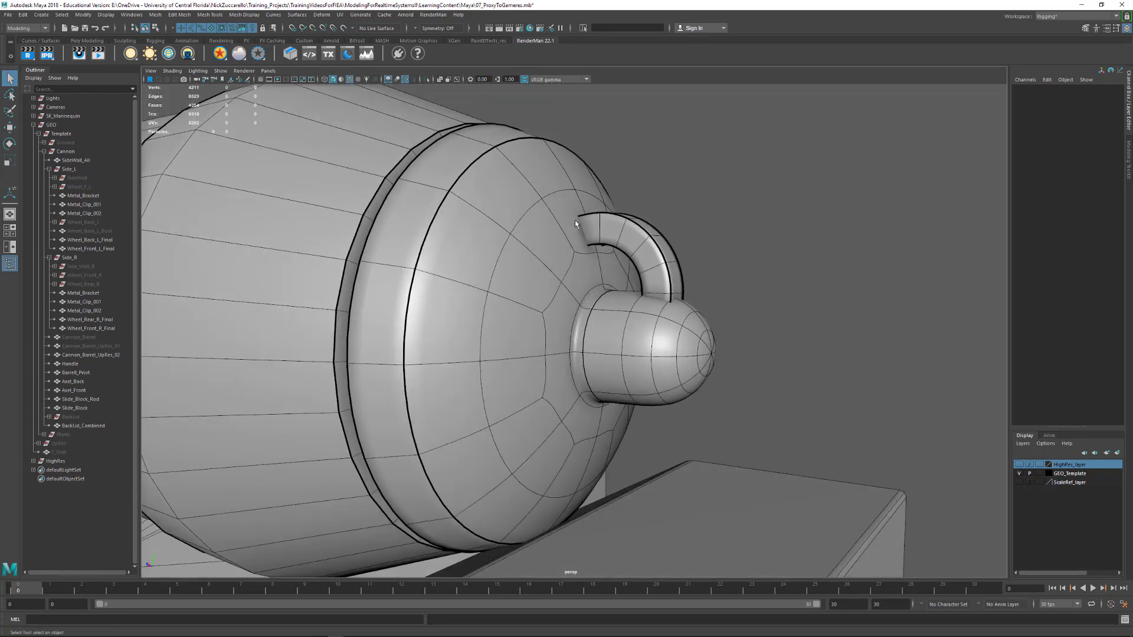
alt+drag(575, 221, 622, 286)
alt+drag(635, 333, 645, 355)
Return BackLid_Combined to unsmoothed display and start the Multi-Cut tool on the lid faces around the handle's upper end
click(662, 380)
key(1)
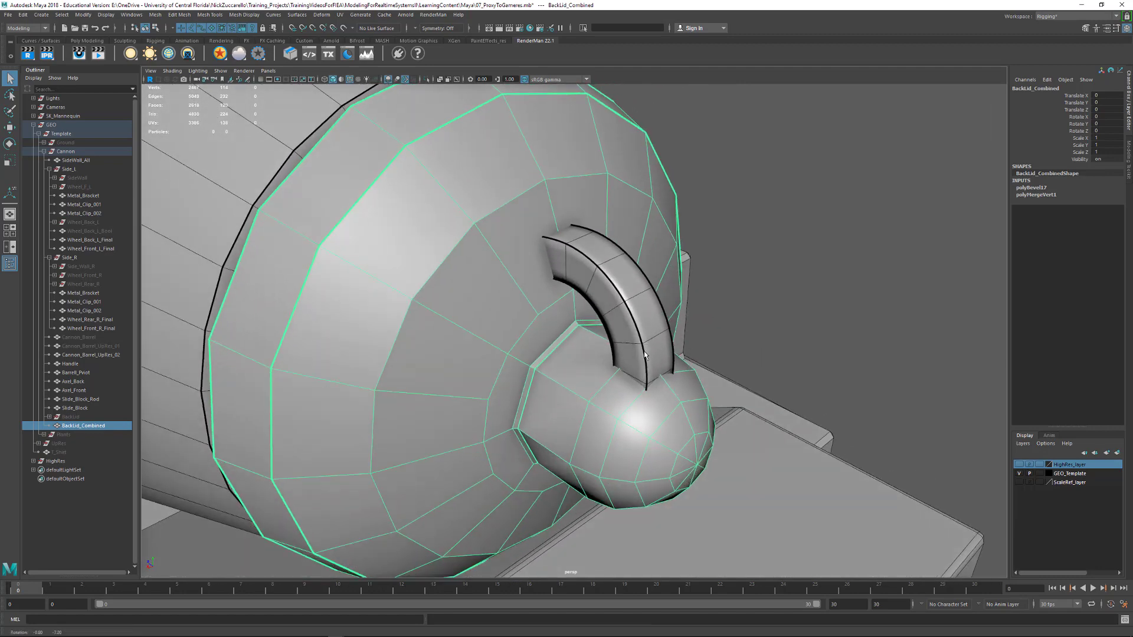
alt+drag(563, 283, 571, 306)
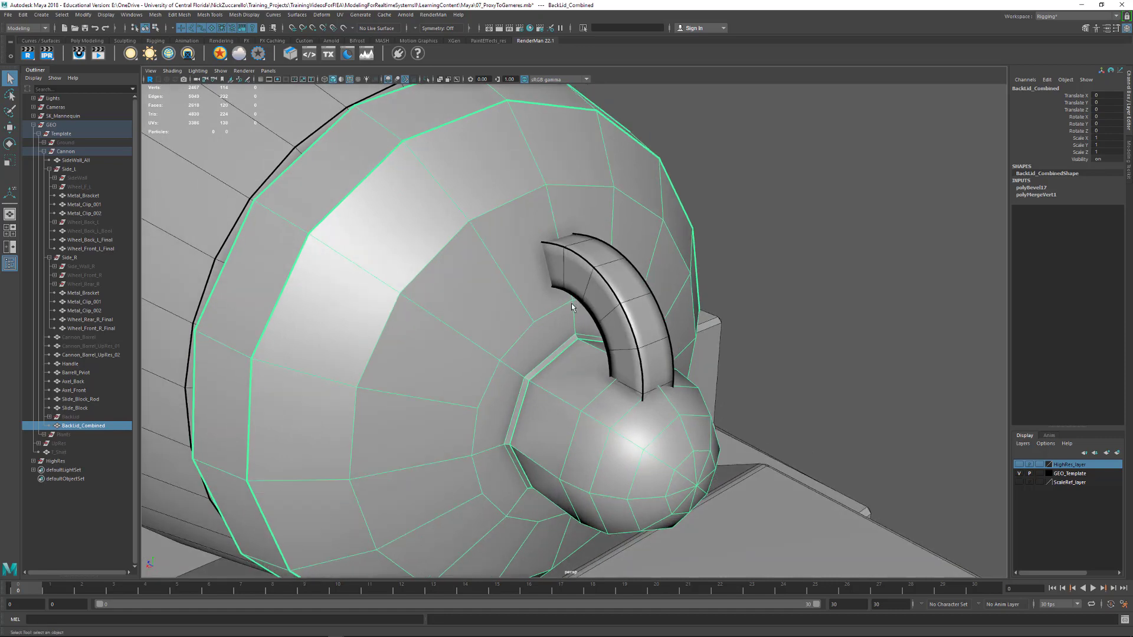
shift+right_click(534, 291)
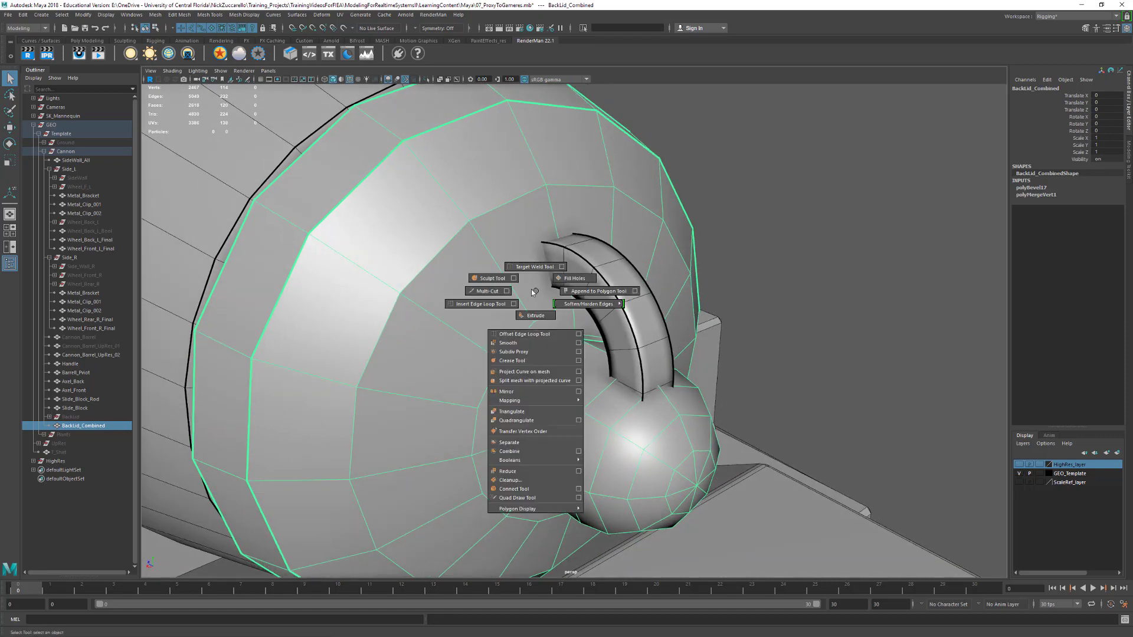
click(488, 291)
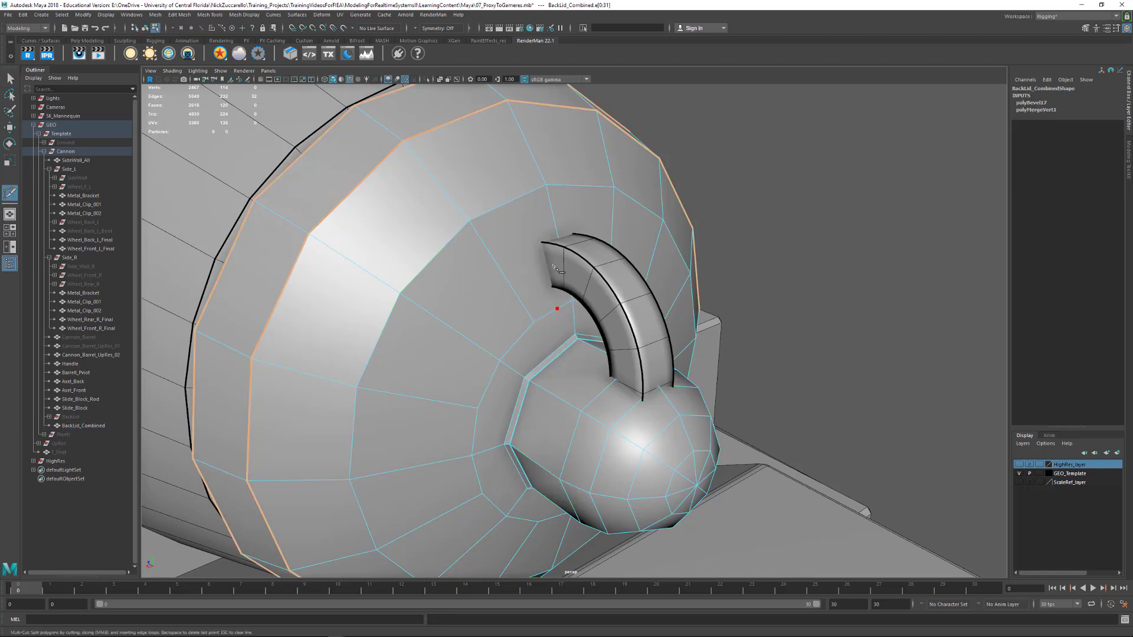
Cut the lid along the side of the handle's upper end, and connect both handle corners to the neighbouring lid vertices
click(529, 193)
key(Return)
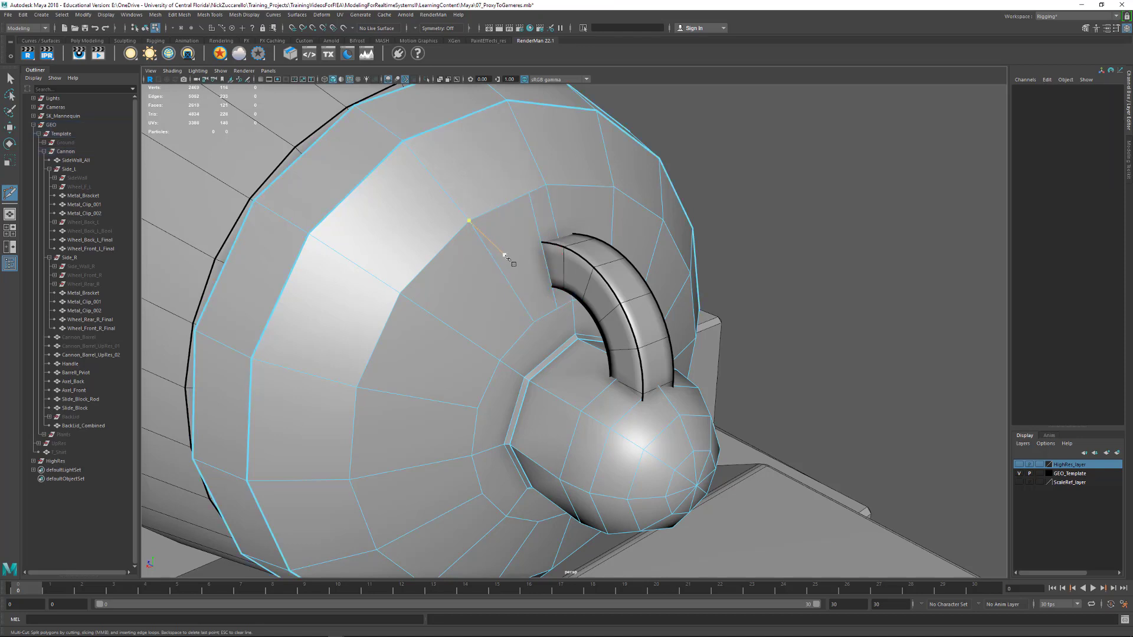
click(542, 243)
click(468, 220)
key(Return)
click(553, 288)
click(524, 342)
key(Return)
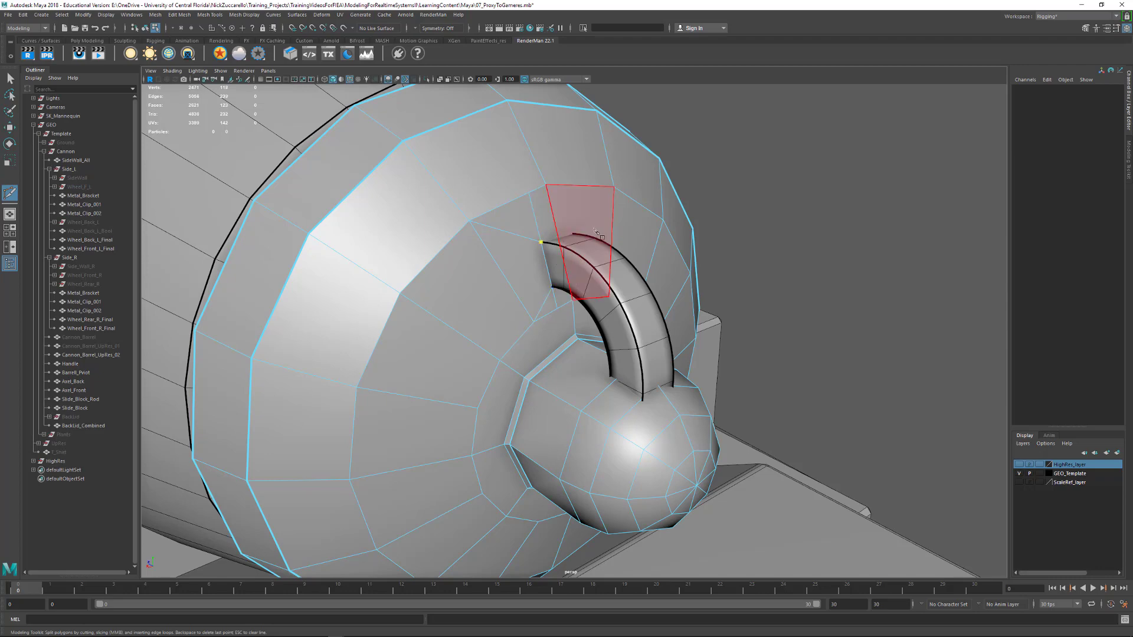
Cut from the upper and lower corners of the handle's attachment end across to the lid's vertical centre edge
alt+drag(595, 230, 605, 245)
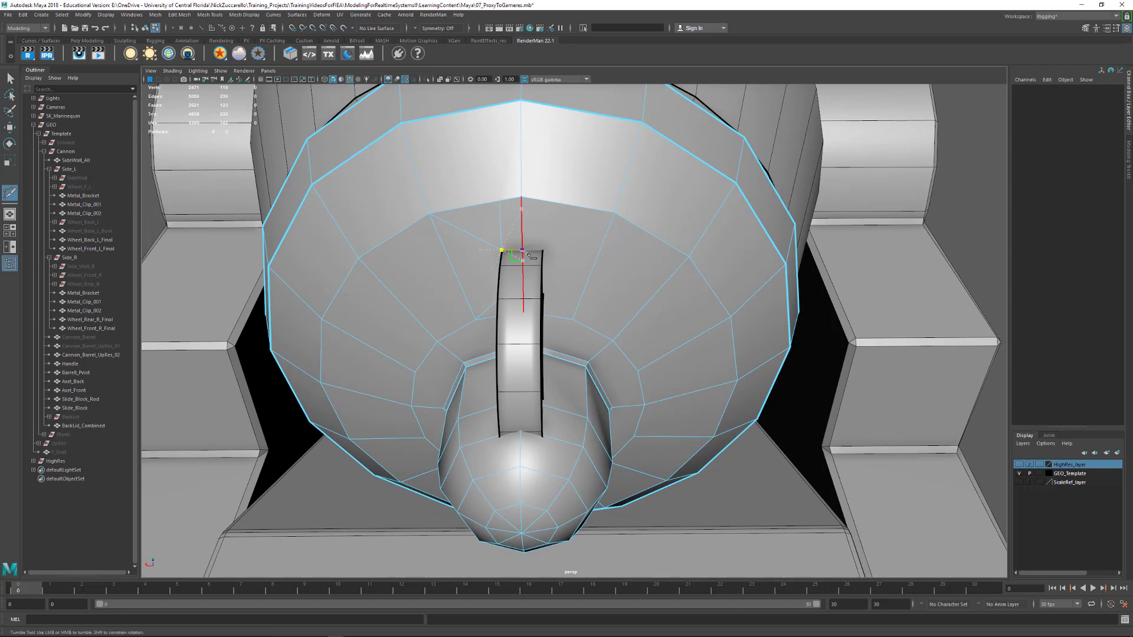
click(573, 319)
alt+drag(559, 317, 538, 257)
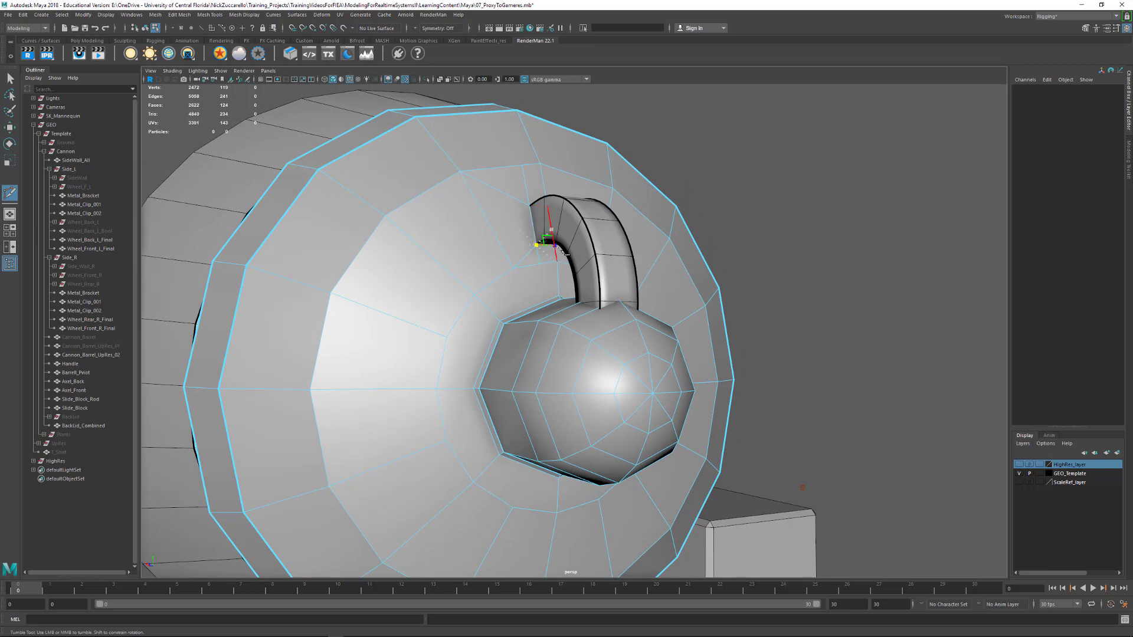
click(556, 246)
alt+drag(582, 266, 550, 272)
key(q)
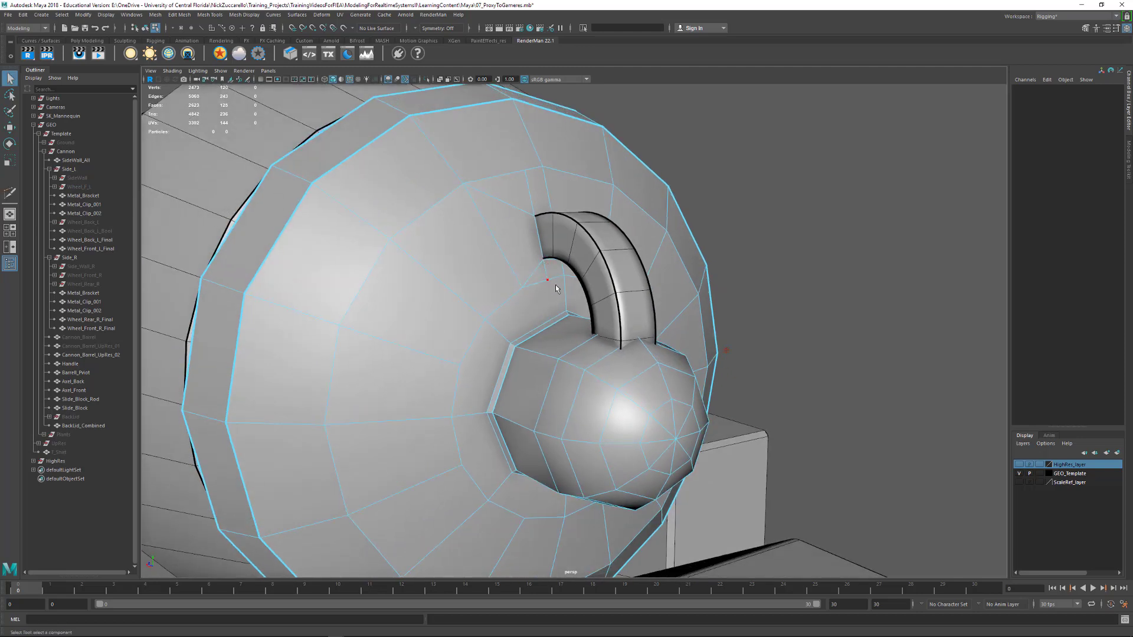
Delete the leftover parts of the side cut above and below the handle's attachment end
click(555, 286)
key(F10)
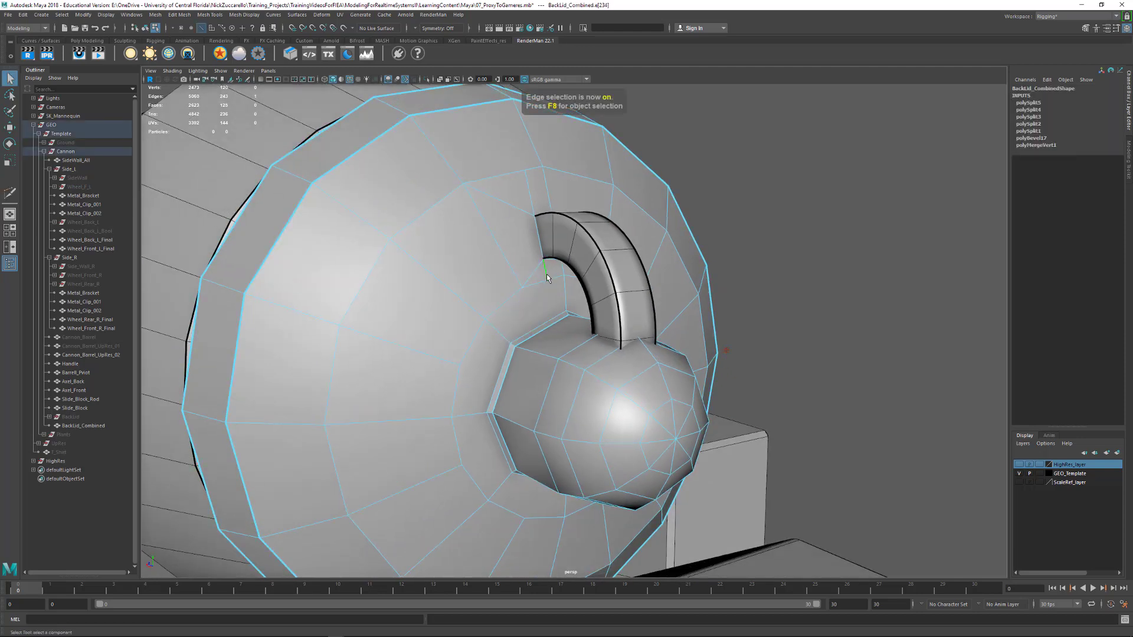
key(Delete)
click(532, 201)
key(Delete)
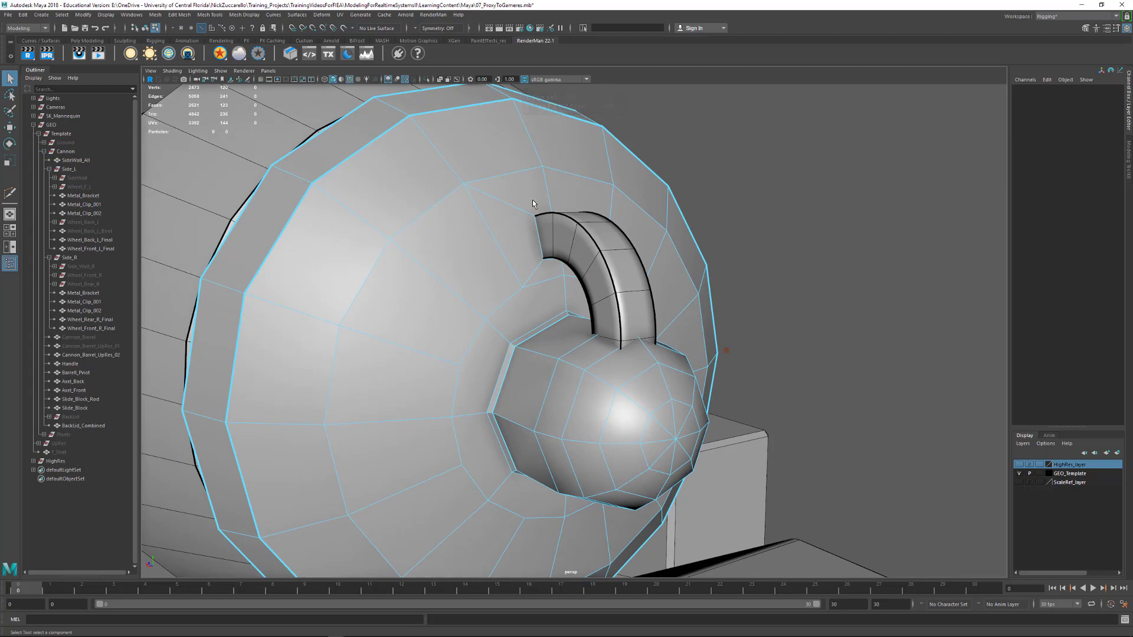
Delete the two stray vertices left on the lid rings above and below the handle's attachment end
key(F9)
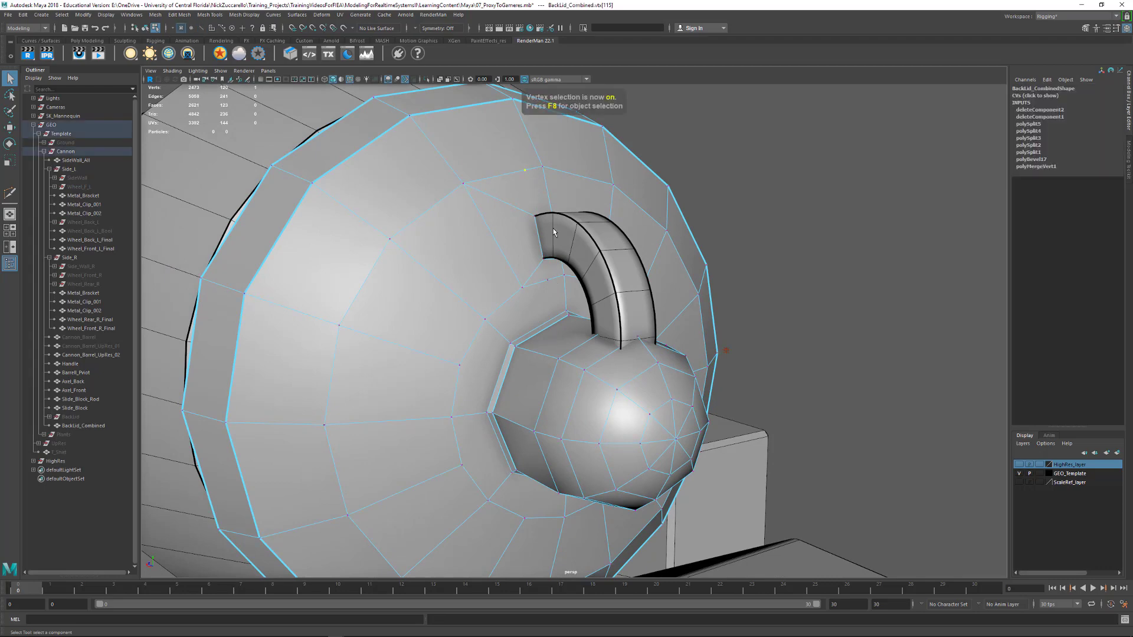
key(Delete)
click(549, 281)
key(Delete)
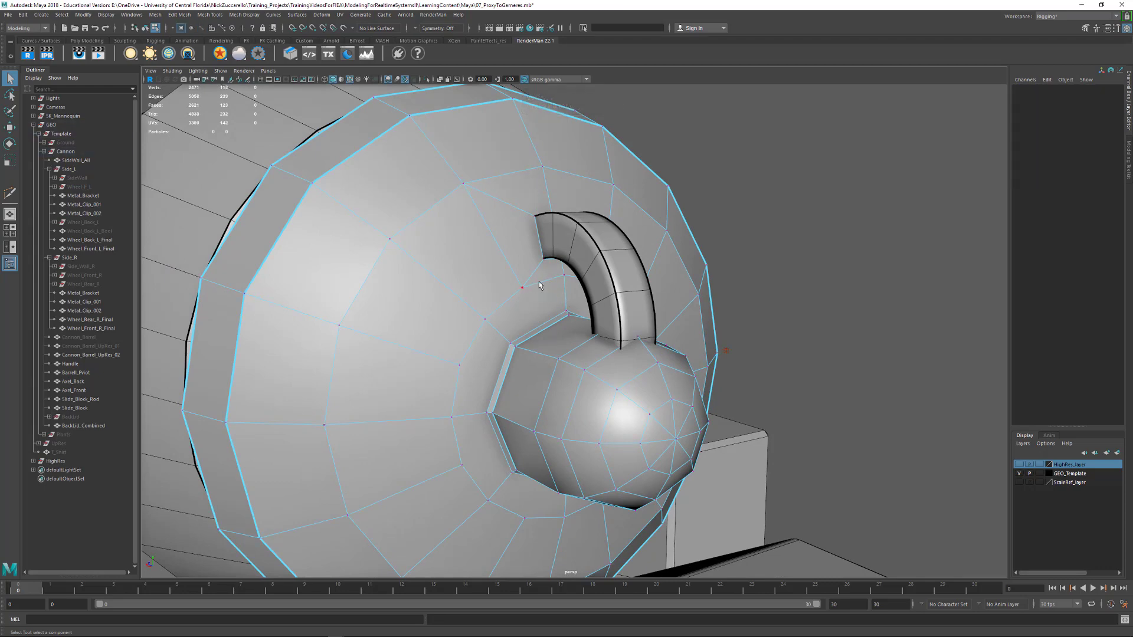
Select the Handle and return it to unsmoothed display
alt+drag(539, 286, 585, 281)
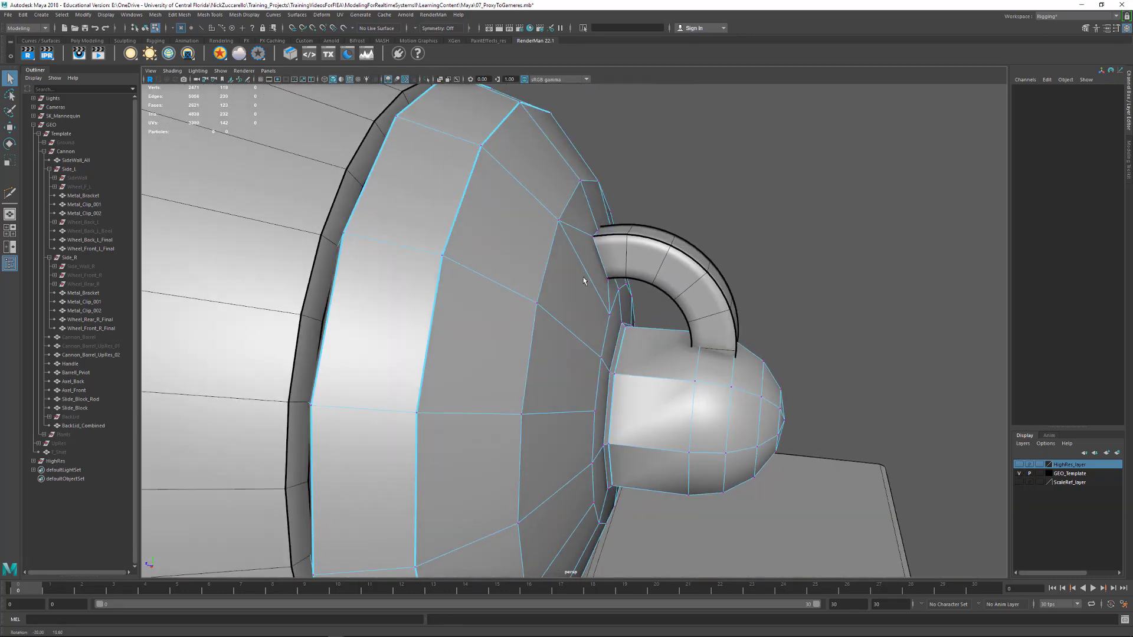
alt+right_drag(584, 281, 615, 281)
alt+drag(614, 282, 662, 270)
click(632, 270)
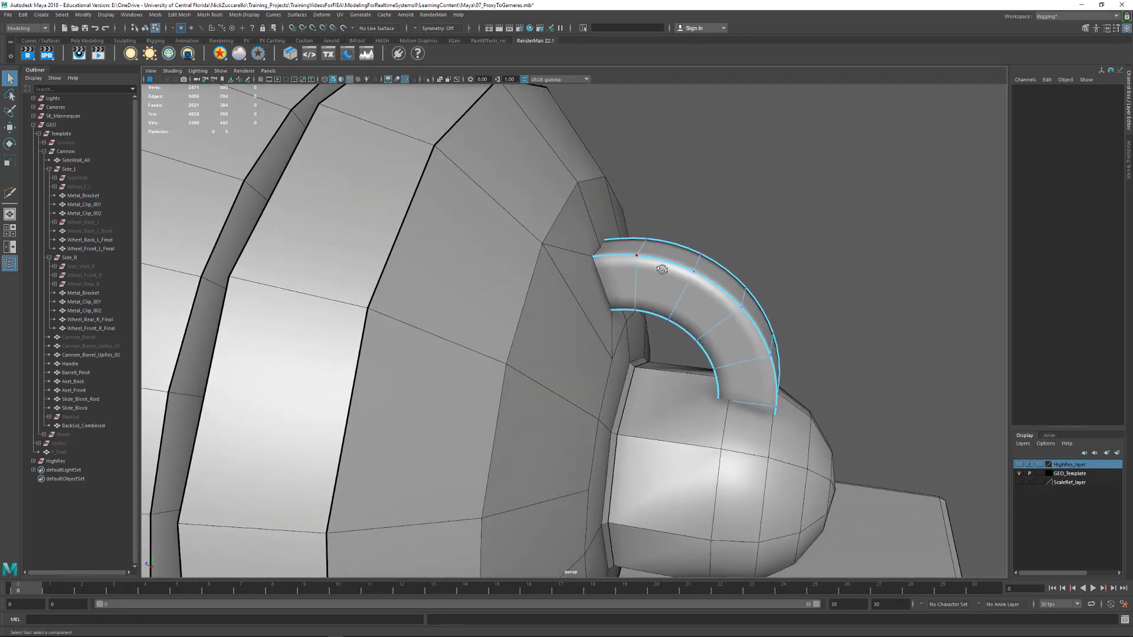
key(1)
alt+drag(580, 254, 600, 270)
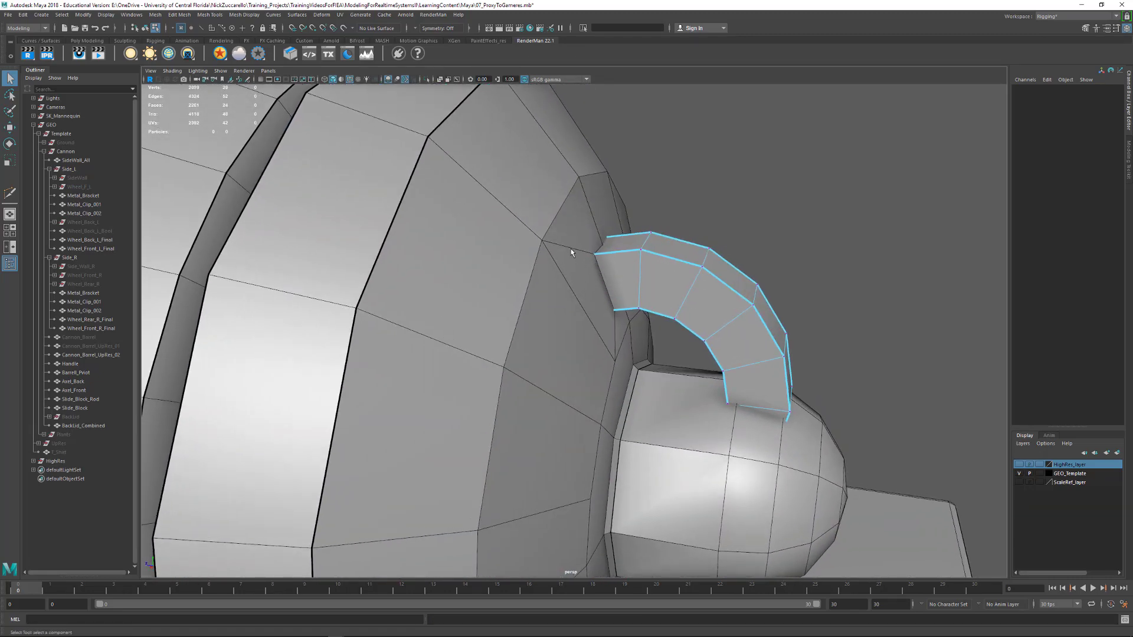
In wireframe view, snap the upper and lower corner vertices of the handle's attachment end onto the matching lid vertices
key(F9)
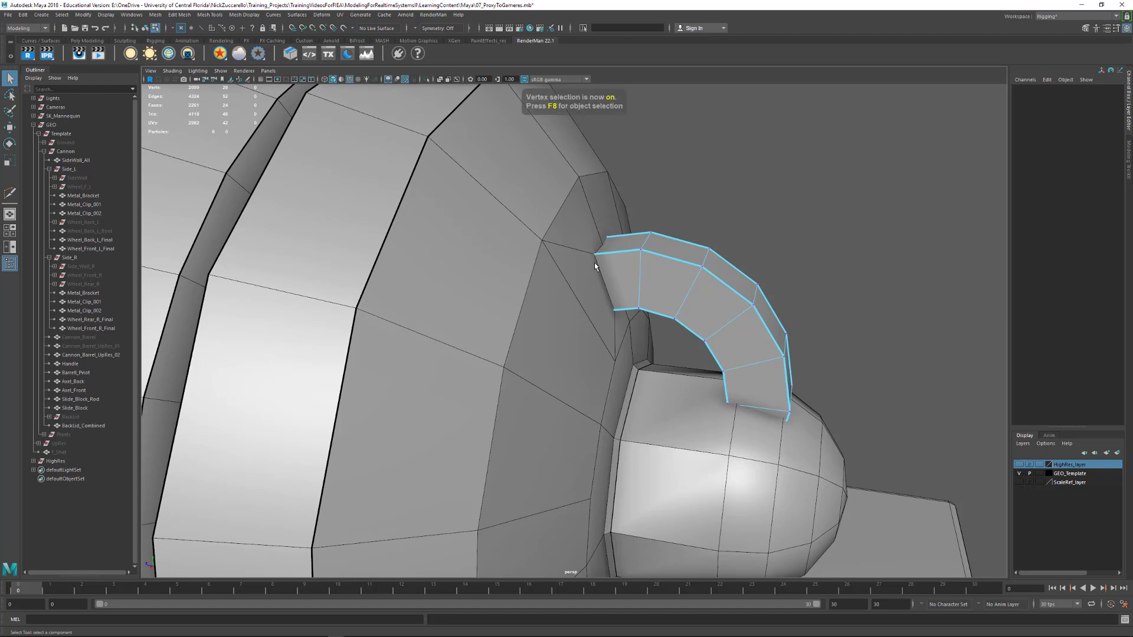
alt+drag(601, 277, 633, 273)
key(4)
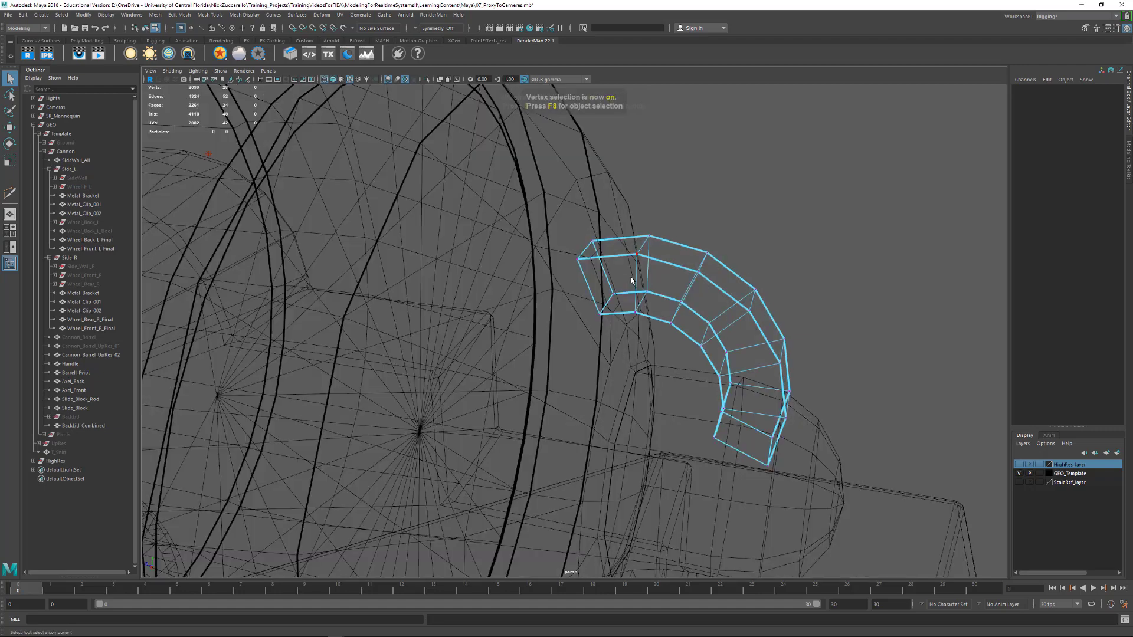
mouse_move(573, 245)
mouse_down()
mouse_move(588, 266)
mouse_move(576, 263)
mouse_up()
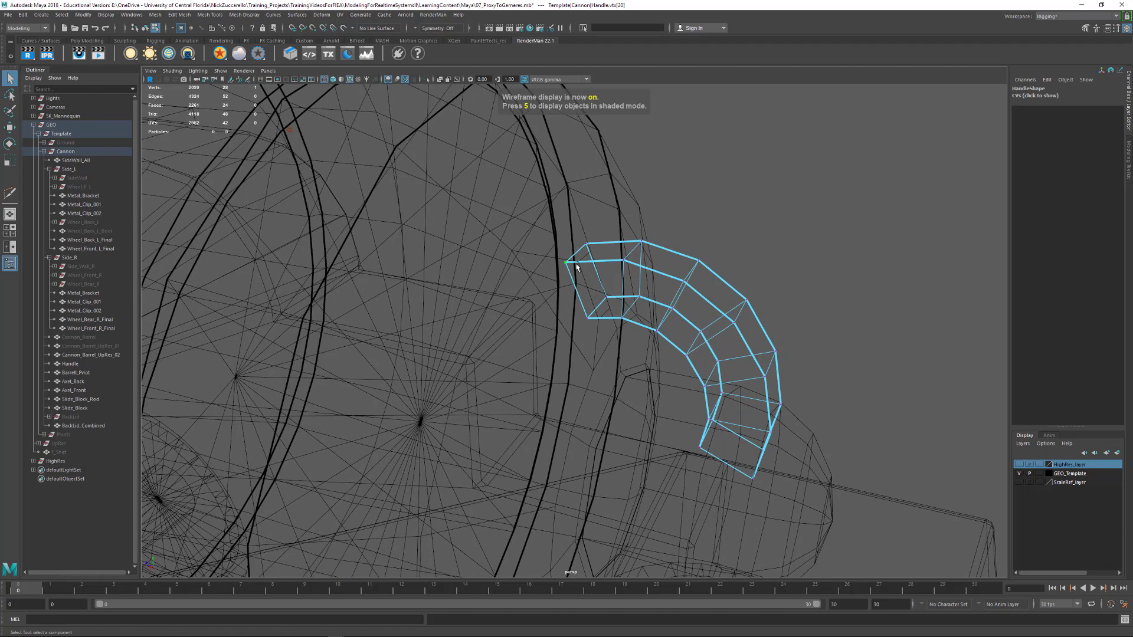
key(w)
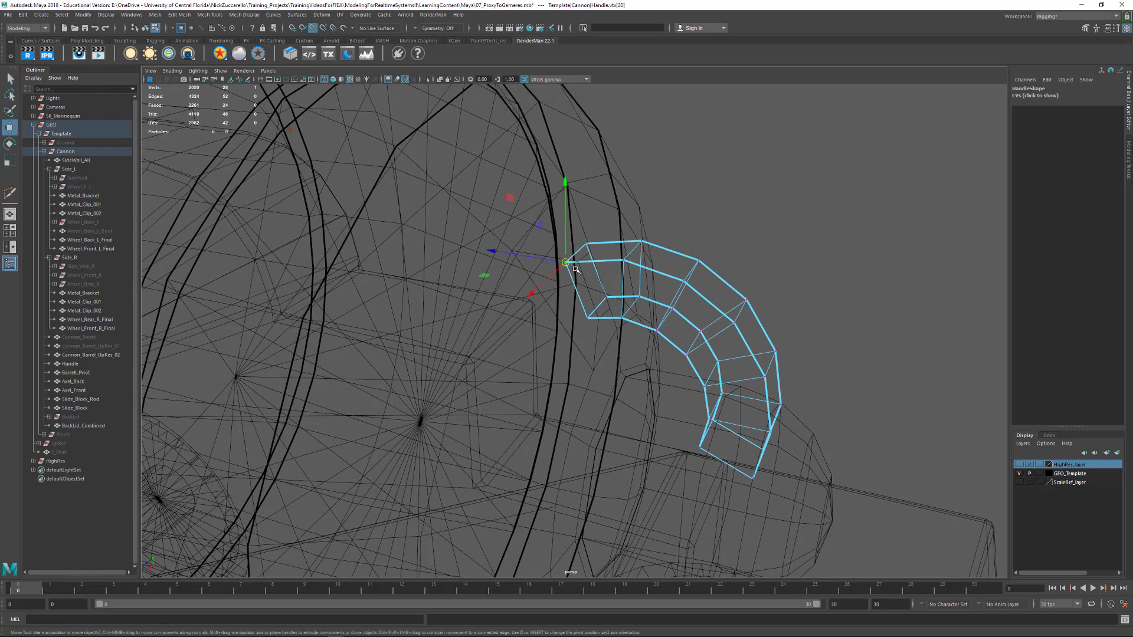
drag(569, 262, 590, 247)
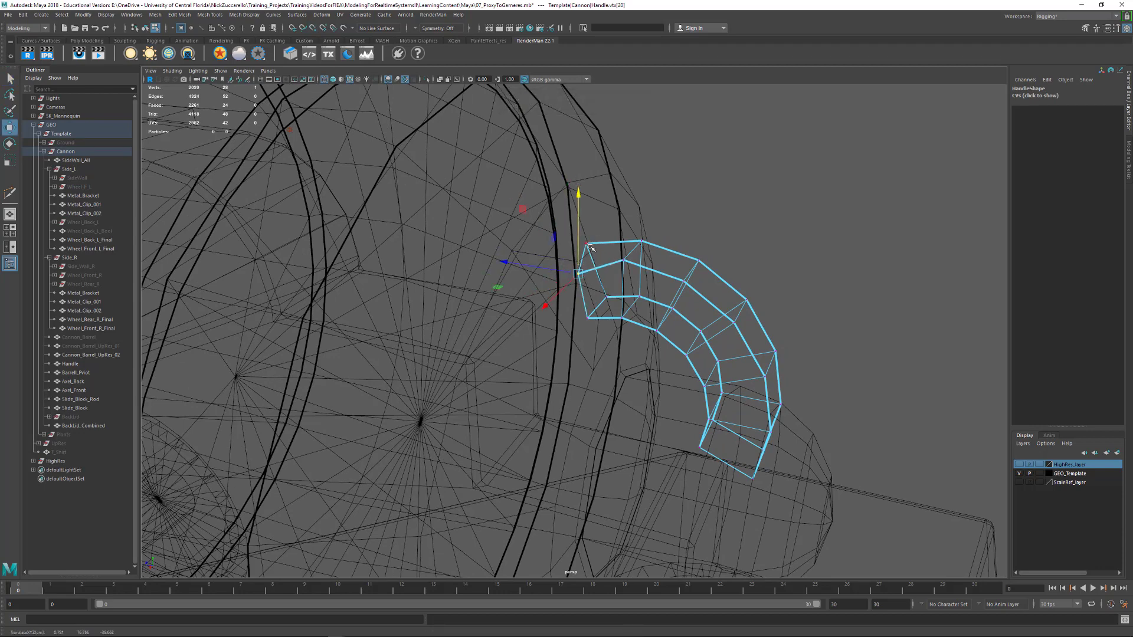
click(588, 317)
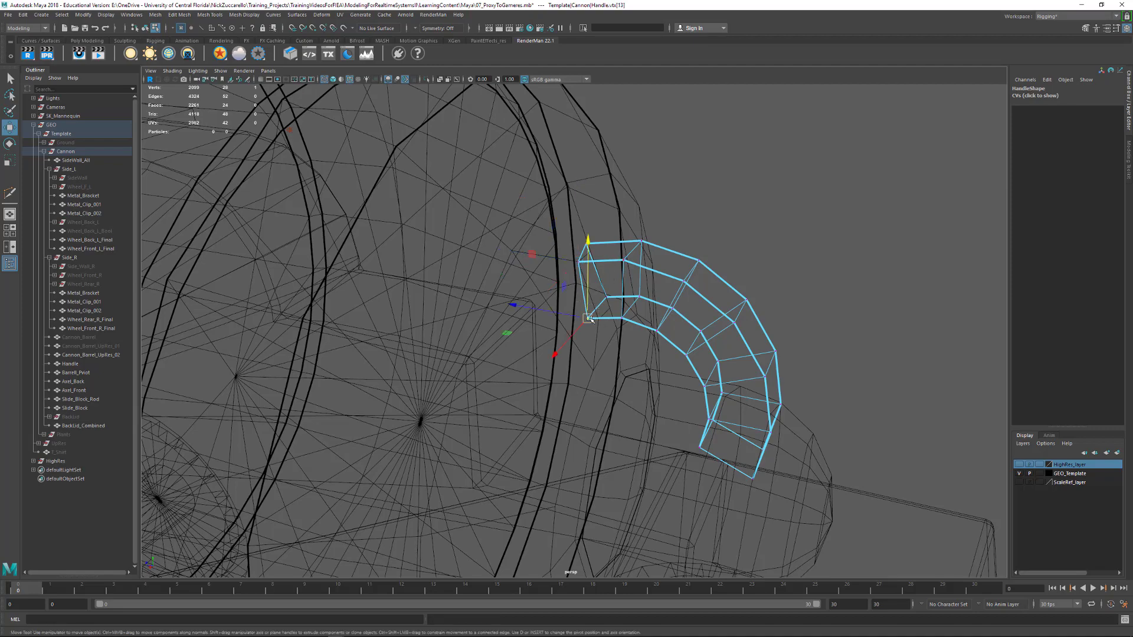
mouse_move(607, 325)
alt+mouse_down()
mouse_move(587, 320)
mouse_move(617, 305)
mouse_move(785, 301)
mouse_move(718, 266)
mouse_move(557, 238)
alt+mouse_up()
key(v)
Return to shaded object selection, select BackLid_Combined and delete its construction history
key(5)
key(F8)
click(558, 239)
alt+drag(698, 271, 666, 297)
key(alt+shift+d)
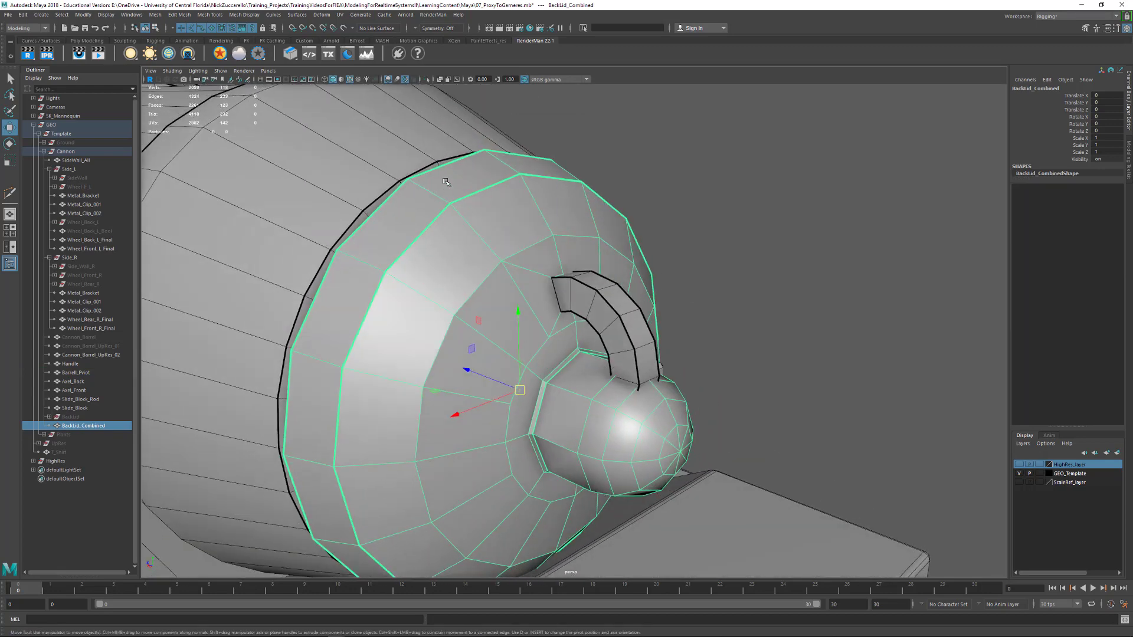
Mirror BackLid_Combined across the world X axis with Cut Geometry on, merging border vertices at a custom threshold of 0.001
click(155, 15)
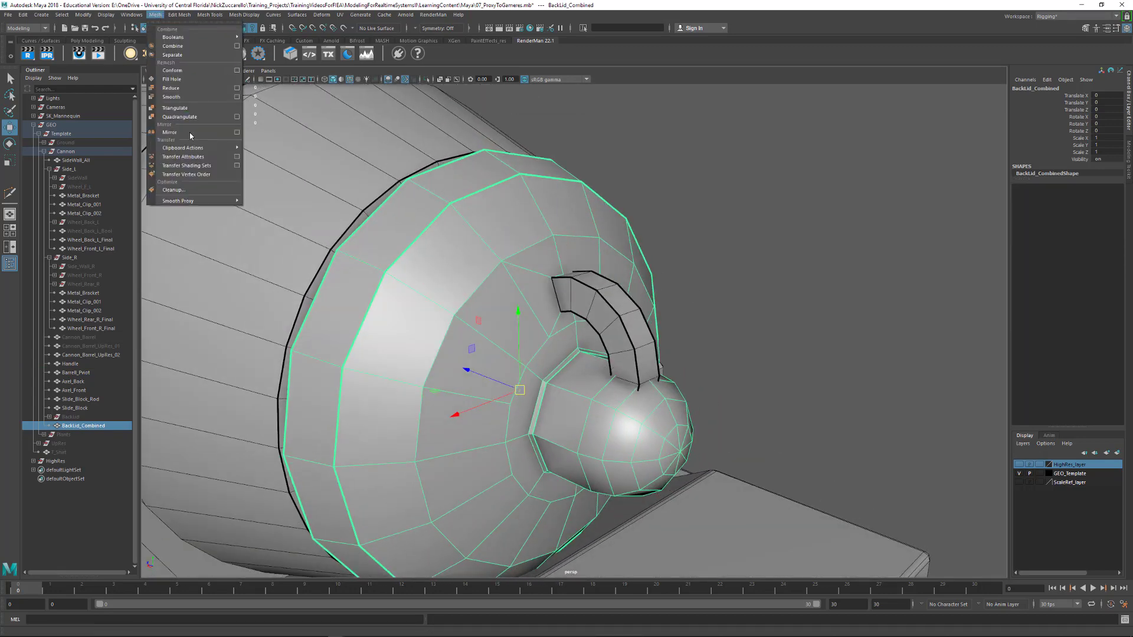
click(236, 134)
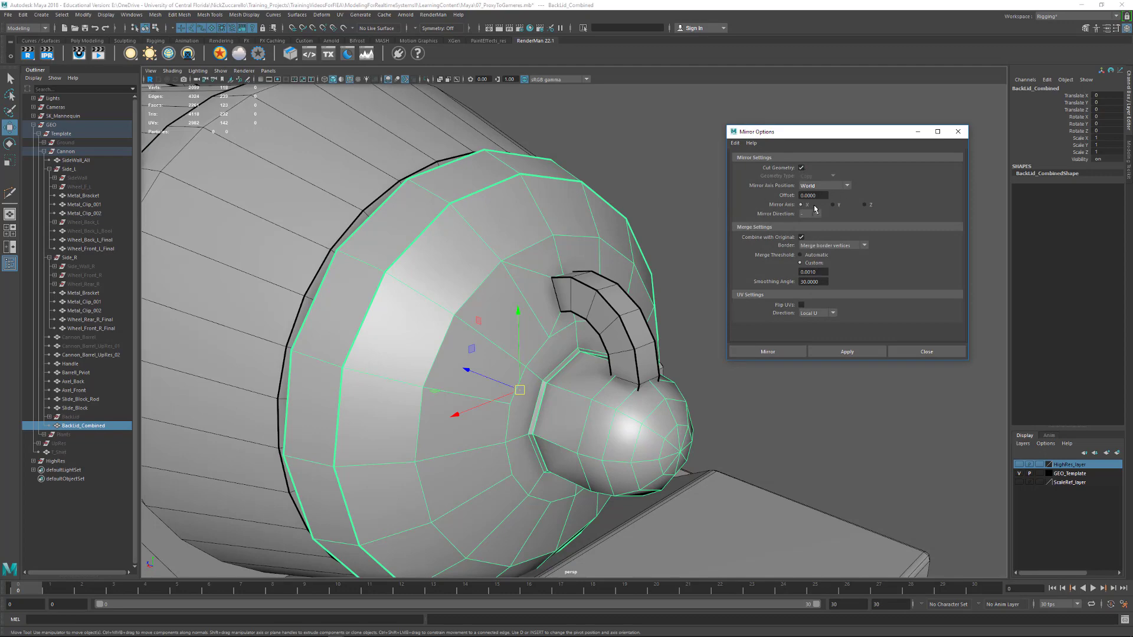
alt+drag(260, 496, 227, 527)
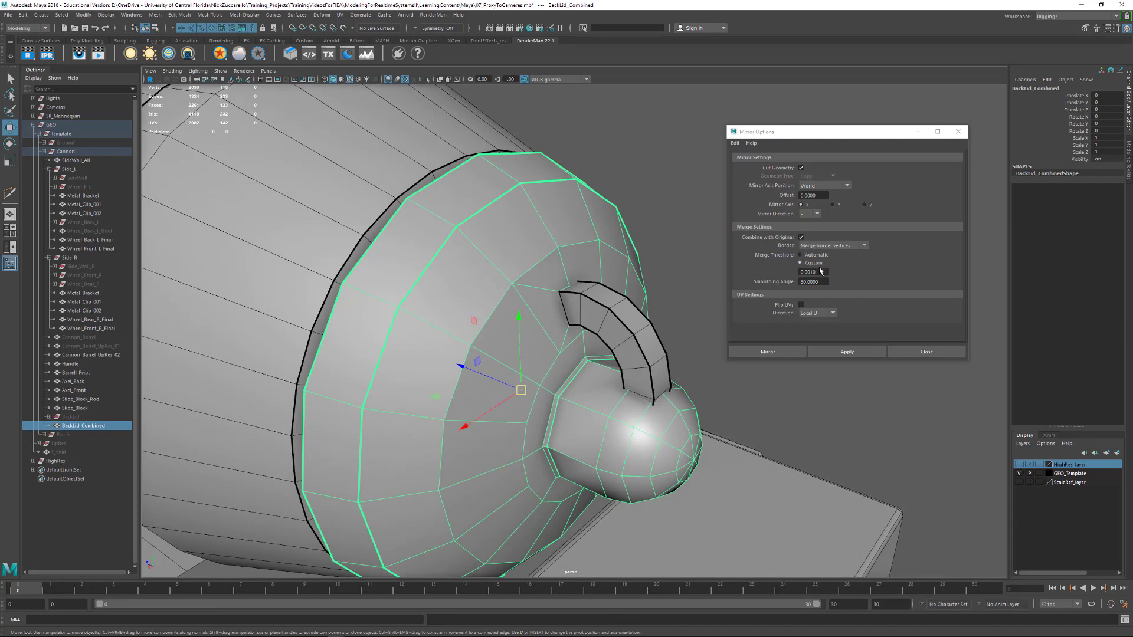
click(847, 351)
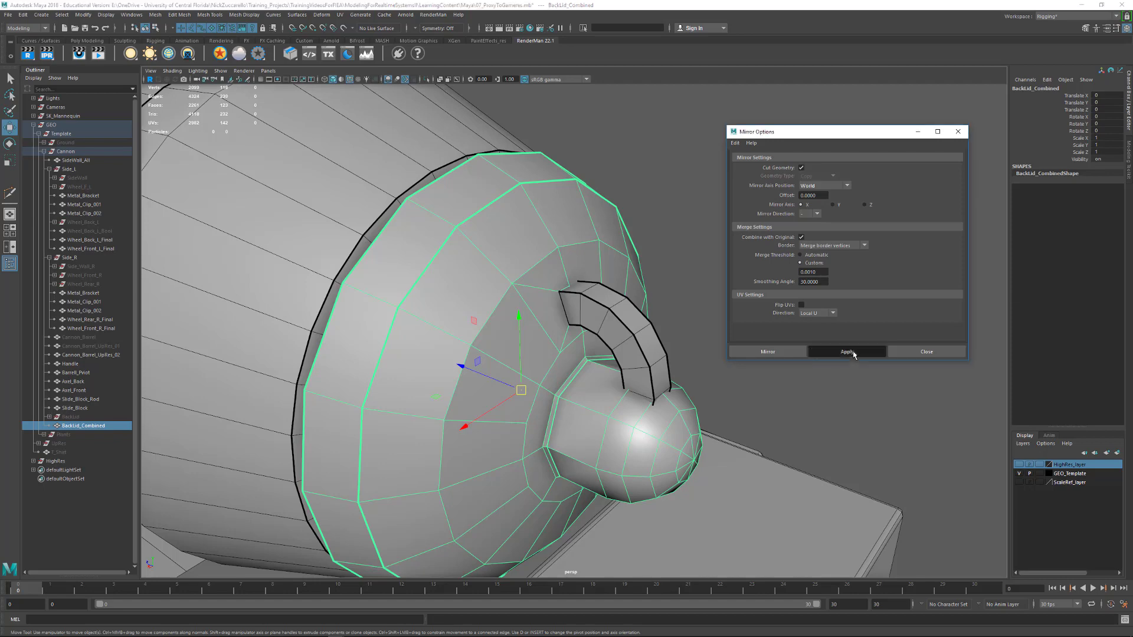
key(t)
click(596, 259)
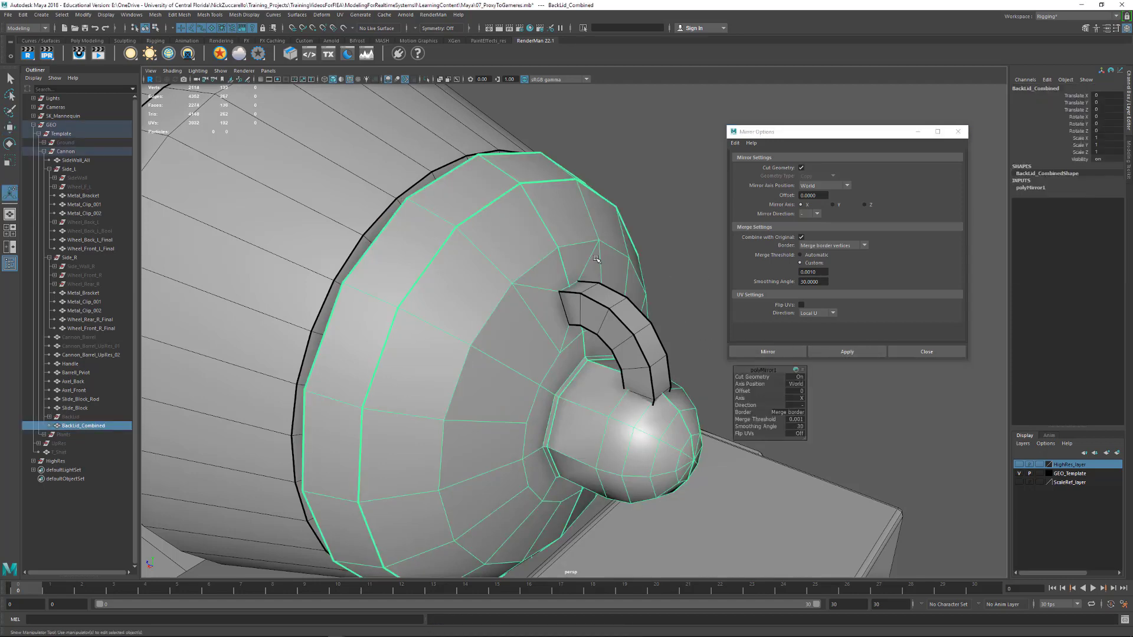
Delete the lid face hidden behind the handle's upper end in wireframe, and return to shaded object selection
alt+drag(565, 278, 574, 296)
alt+right_drag(576, 300, 605, 338)
key(4)
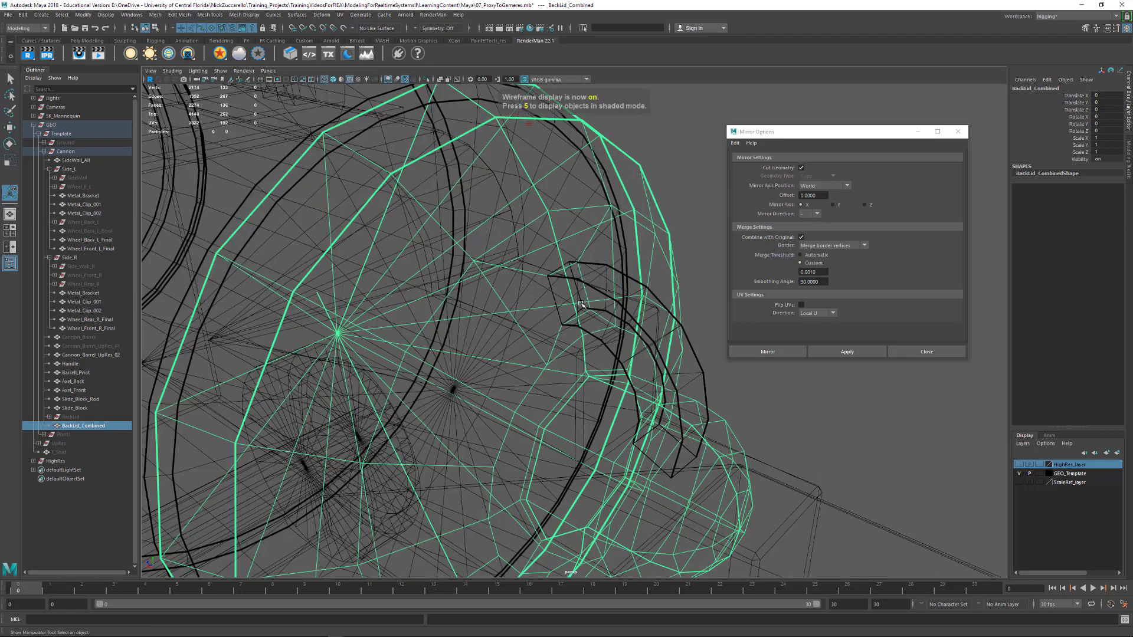
key(F11)
click(578, 290)
key(Delete)
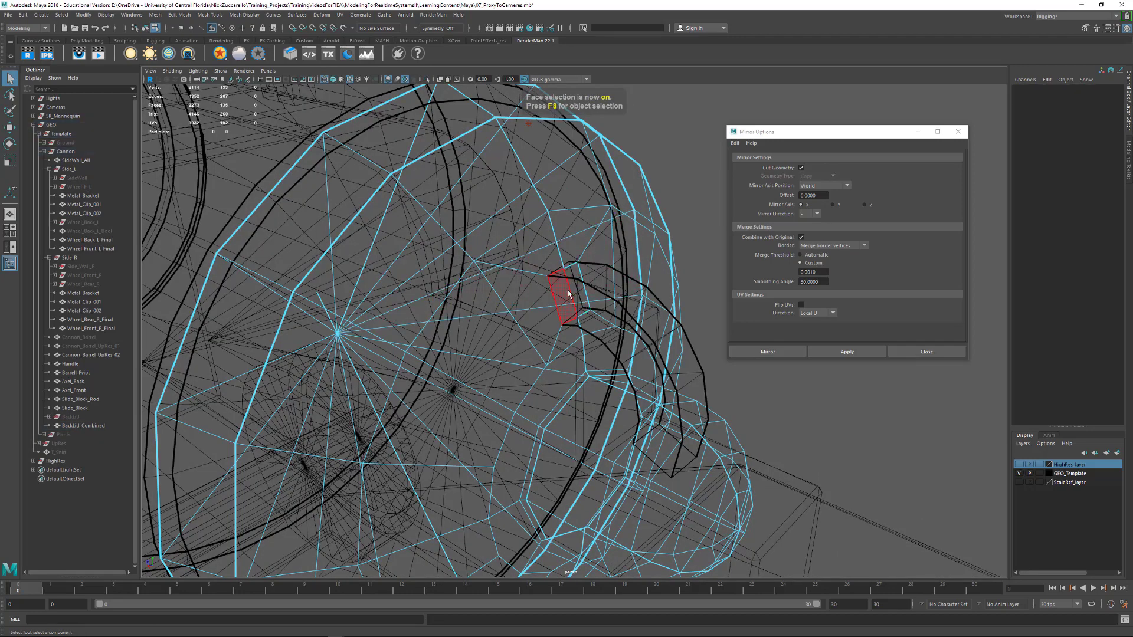
click(568, 293)
key(Delete)
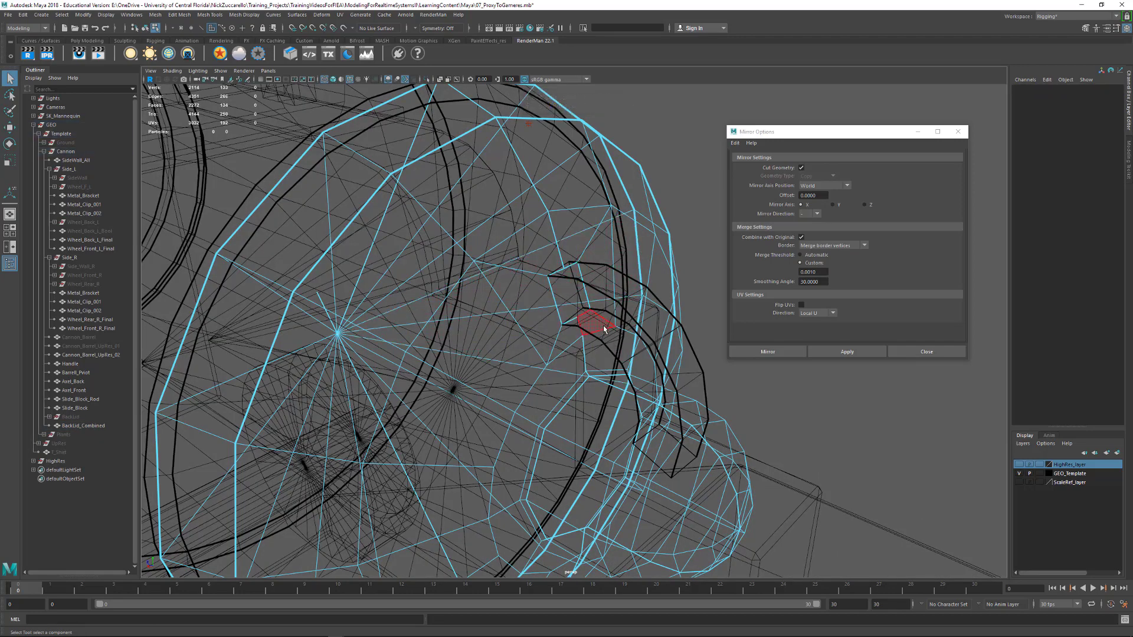
key(5)
mouse_move(602, 323)
alt+mouse_down()
mouse_move(667, 258)
mouse_move(685, 272)
alt+mouse_up()
key(F8)
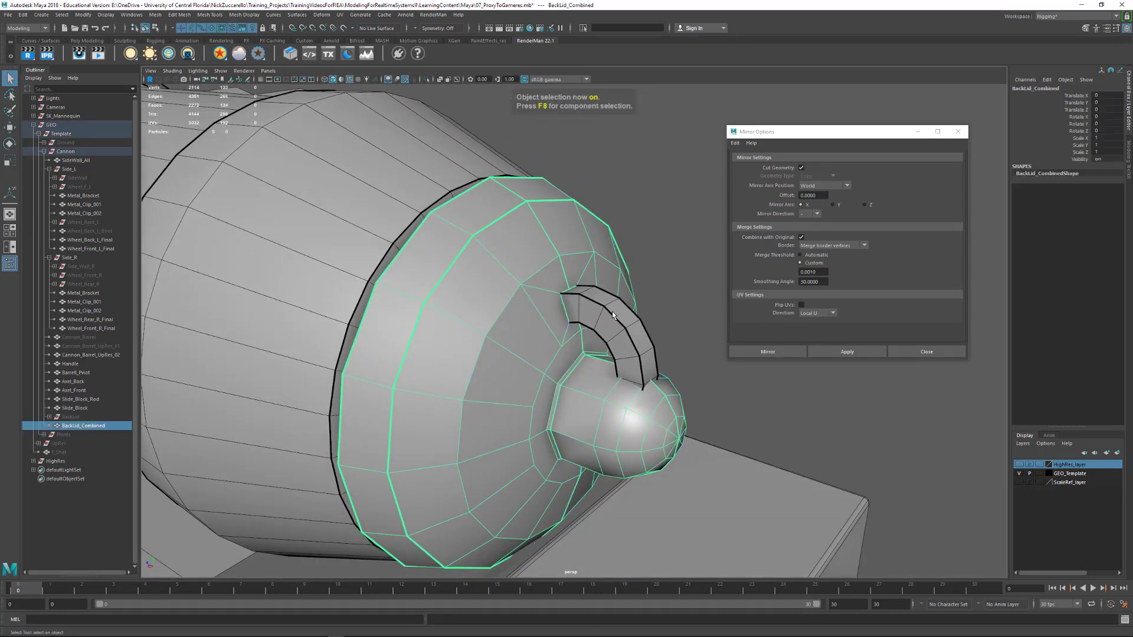
Isolate the Handle and BackLid_Combined in the viewport, and examine the lid from behind
click(612, 310)
shift+click(612, 398)
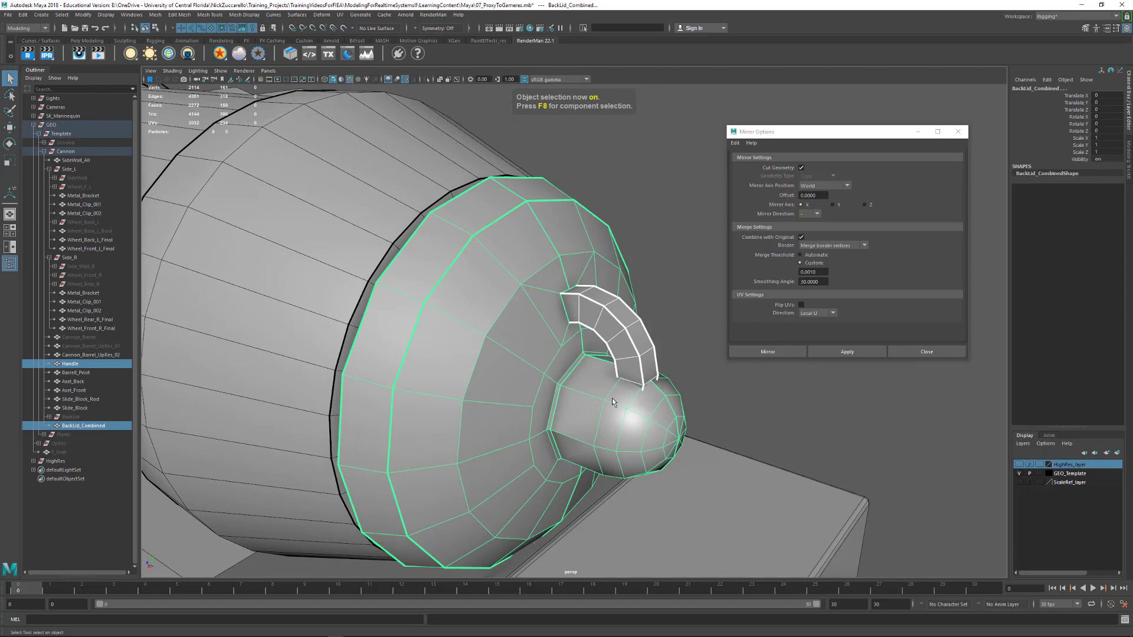
key(ctrl+1)
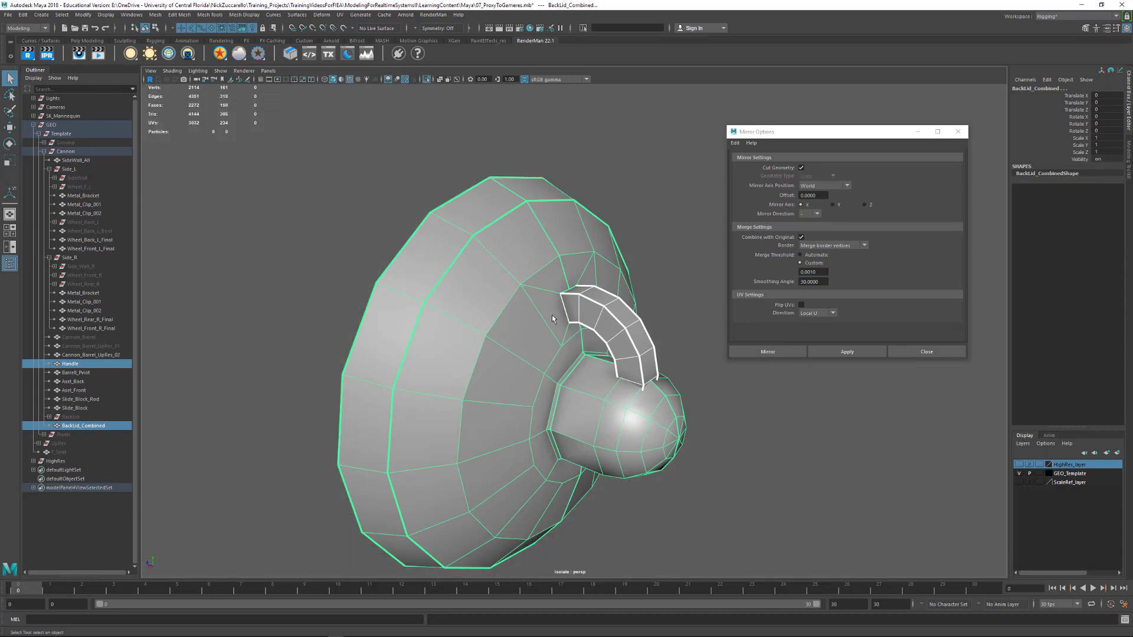
mouse_move(552, 319)
alt+mouse_down()
mouse_move(640, 311)
mouse_move(592, 332)
mouse_move(600, 296)
mouse_move(610, 295)
mouse_move(538, 321)
alt+mouse_up()
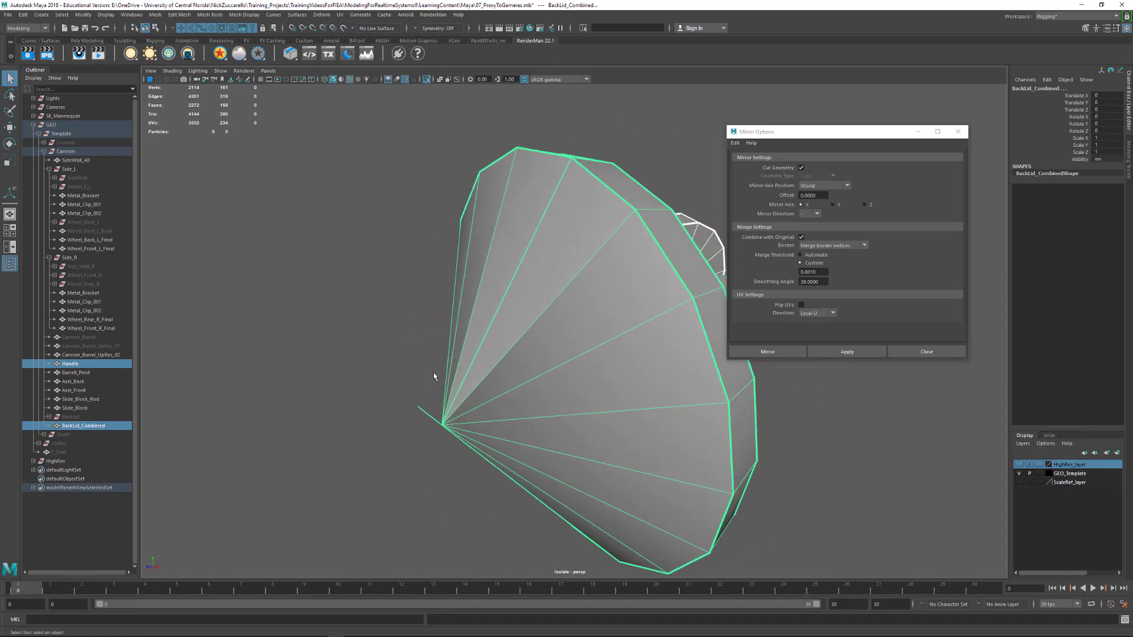
key(F11)
drag(354, 369, 433, 412)
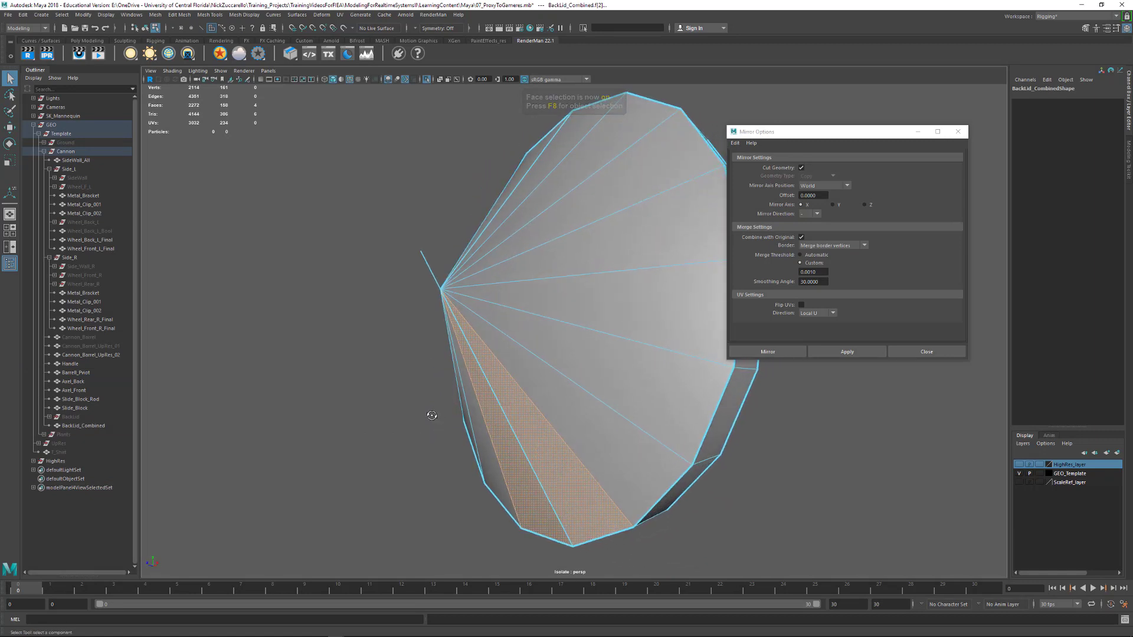
key(Delete)
key(ctrl+z)
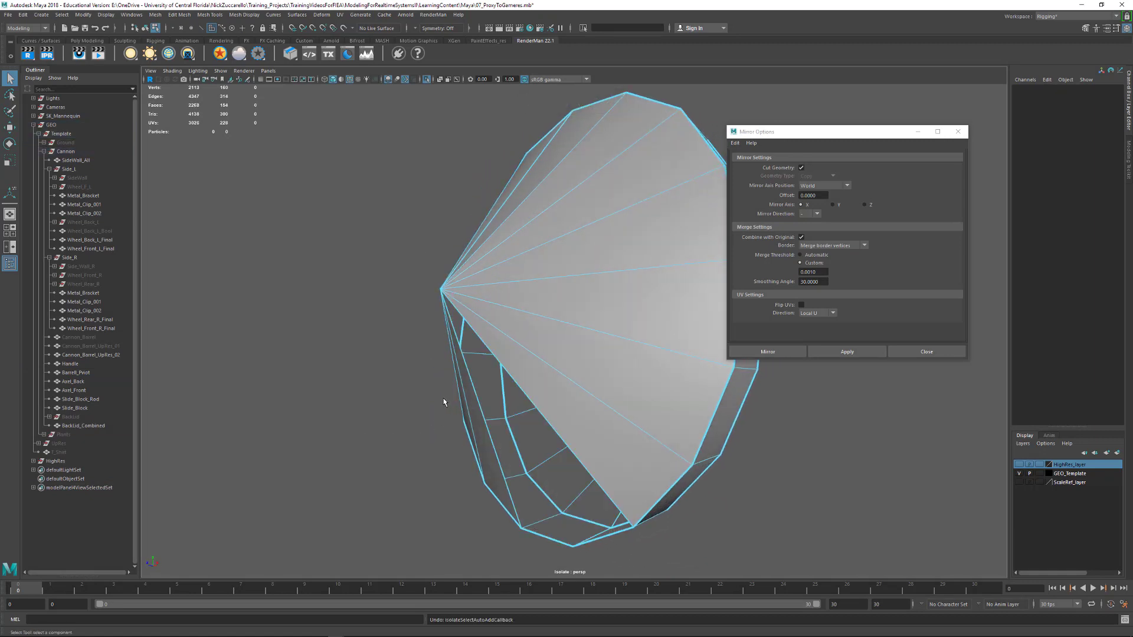
alt+drag(466, 399, 561, 405)
key(ctrl+z)
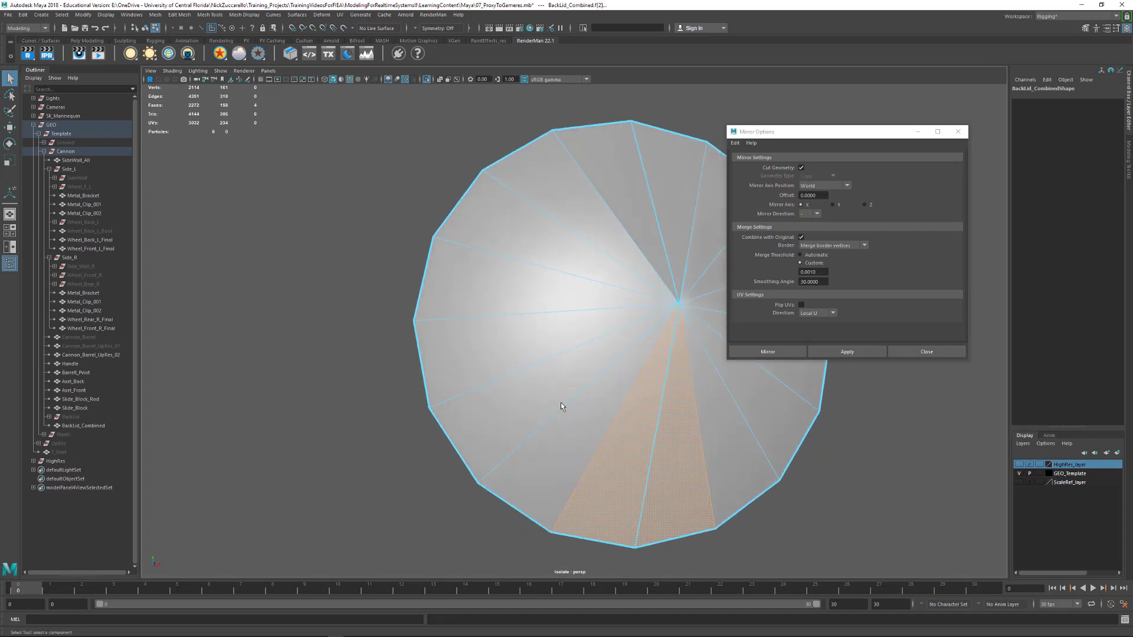
Select the overlapping stray vertices at the tip of the lid's rear cone and merge them into one vertex
alt+middle_drag(673, 361, 590, 366)
alt+drag(590, 366, 417, 360)
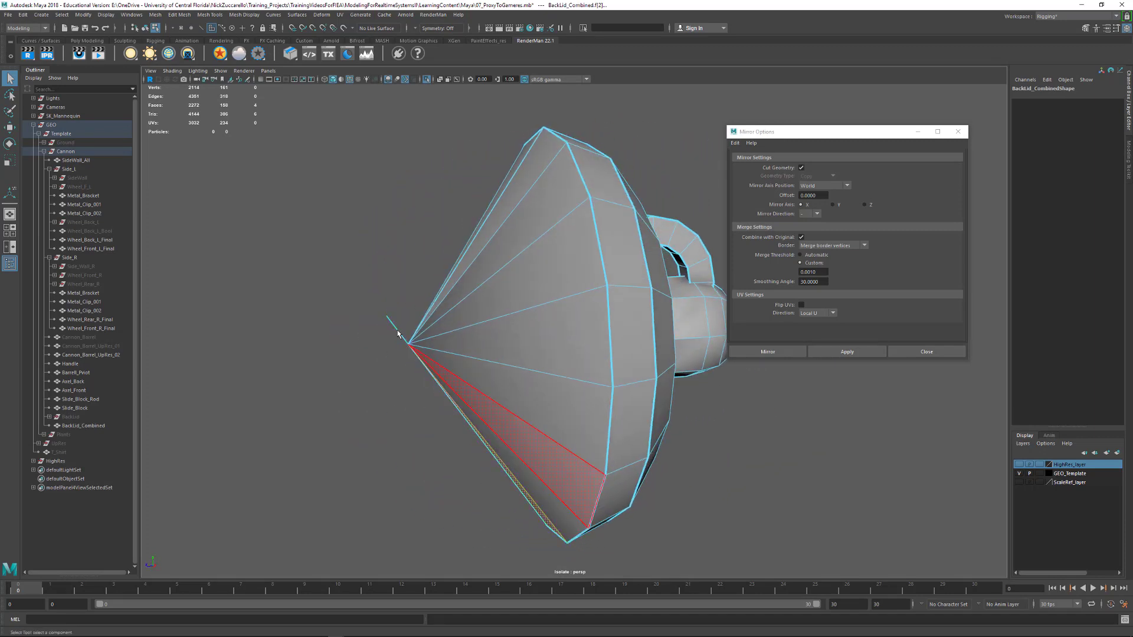
key(F9)
drag(362, 280, 409, 347)
key(ctrl+F11)
key(F9)
key(w)
drag(377, 314, 422, 374)
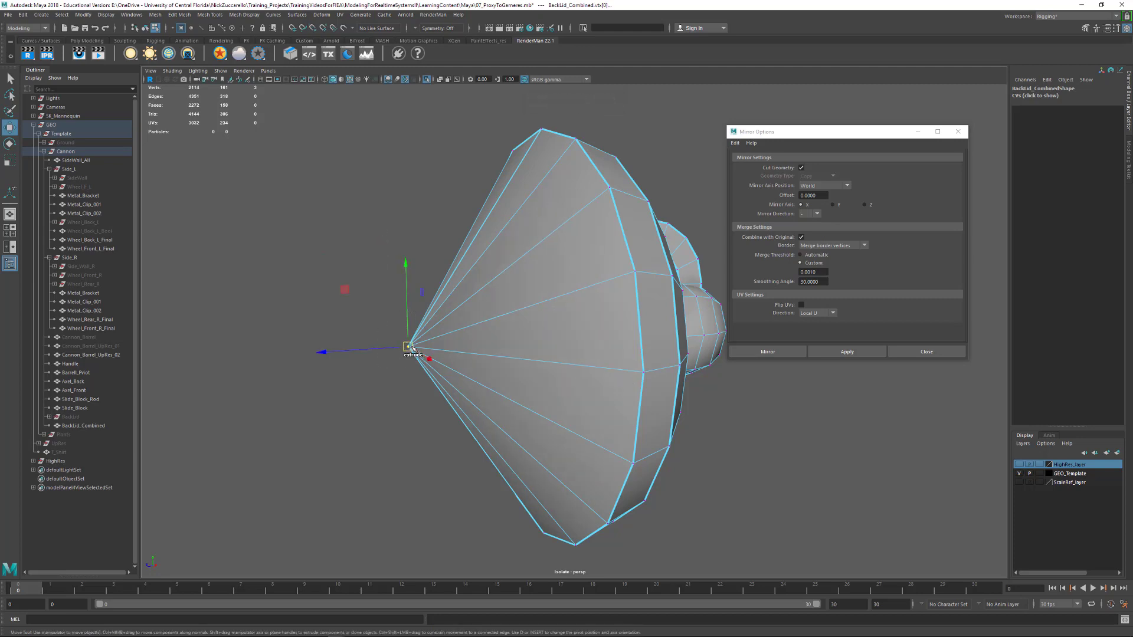
shift+right_click(410, 346)
shift+right_drag(412, 347, 424, 288)
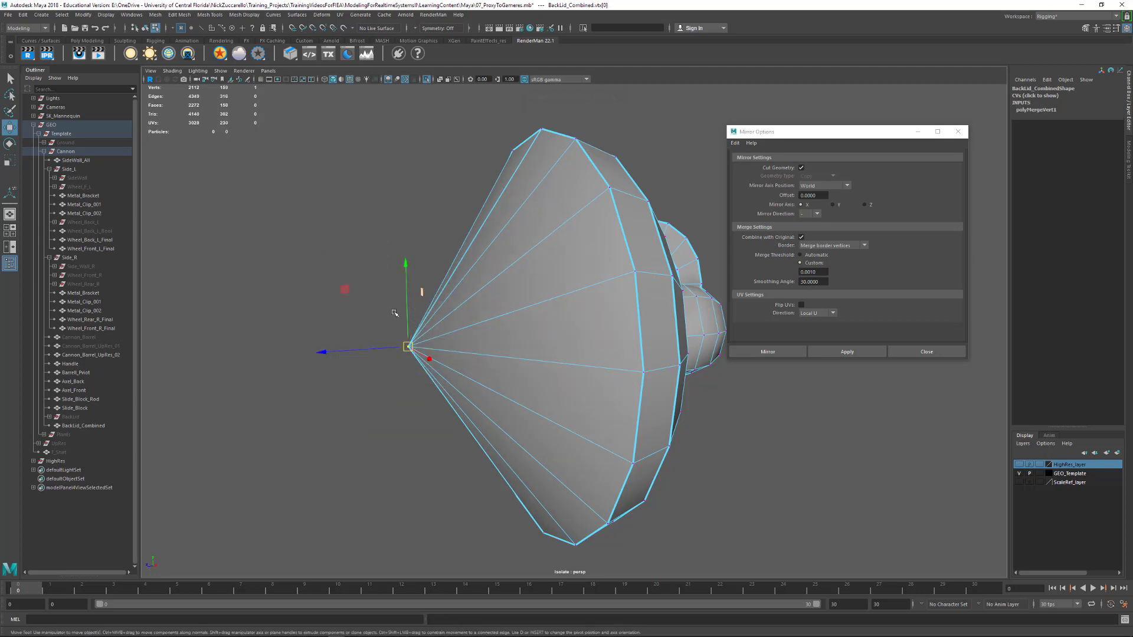
Preview the lid smoothed, examine the topology around the handle, and return to the unsmoothed display
alt+drag(346, 320, 513, 359)
key(3)
alt+right_drag(513, 358, 641, 371)
alt+drag(543, 331, 581, 321)
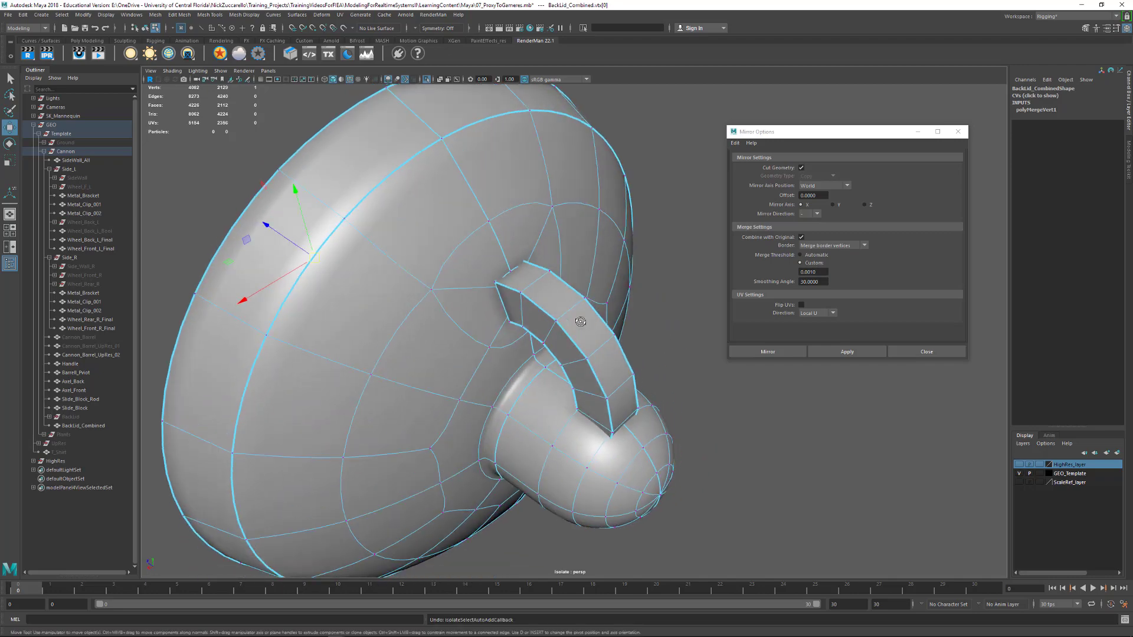
click(575, 321)
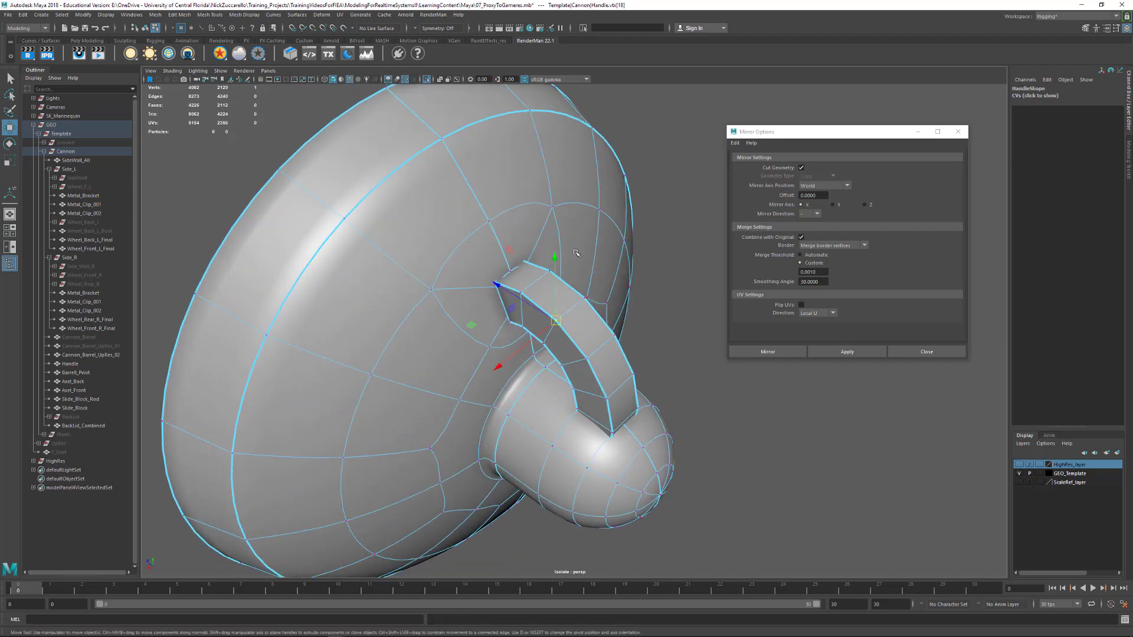
click(553, 206)
key(1)
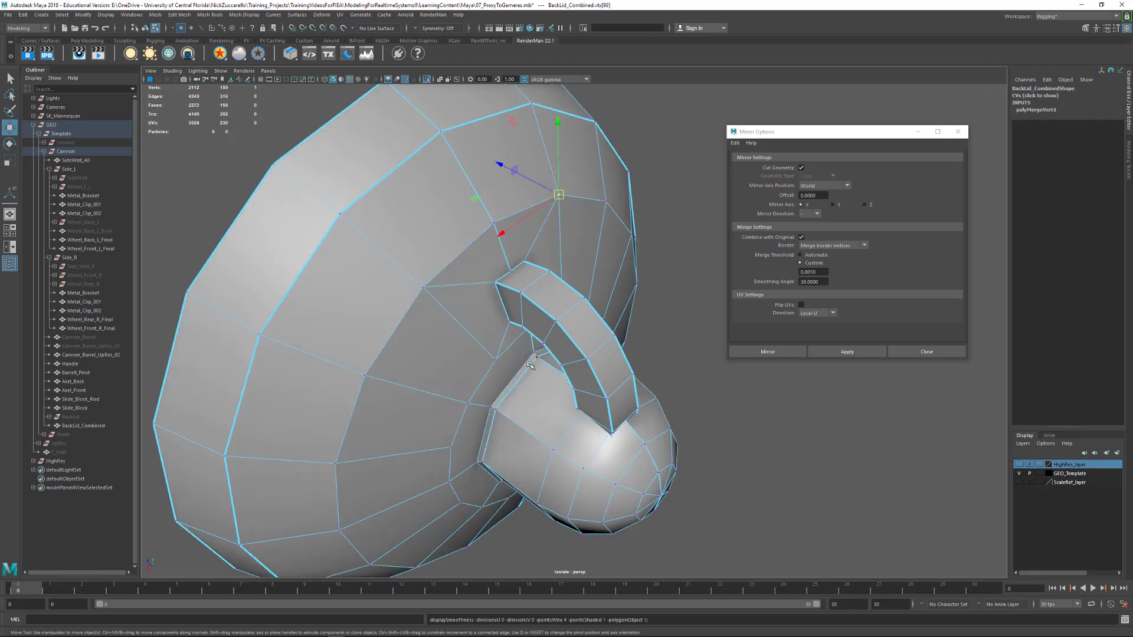
Cut a new edge into the lid's knob along one side of the handle's lower end with Multi-Cut
alt+drag(531, 366, 562, 328)
alt+middle_drag(562, 328, 532, 363)
alt+right_drag(531, 364, 628, 360)
alt+drag(627, 360, 650, 416)
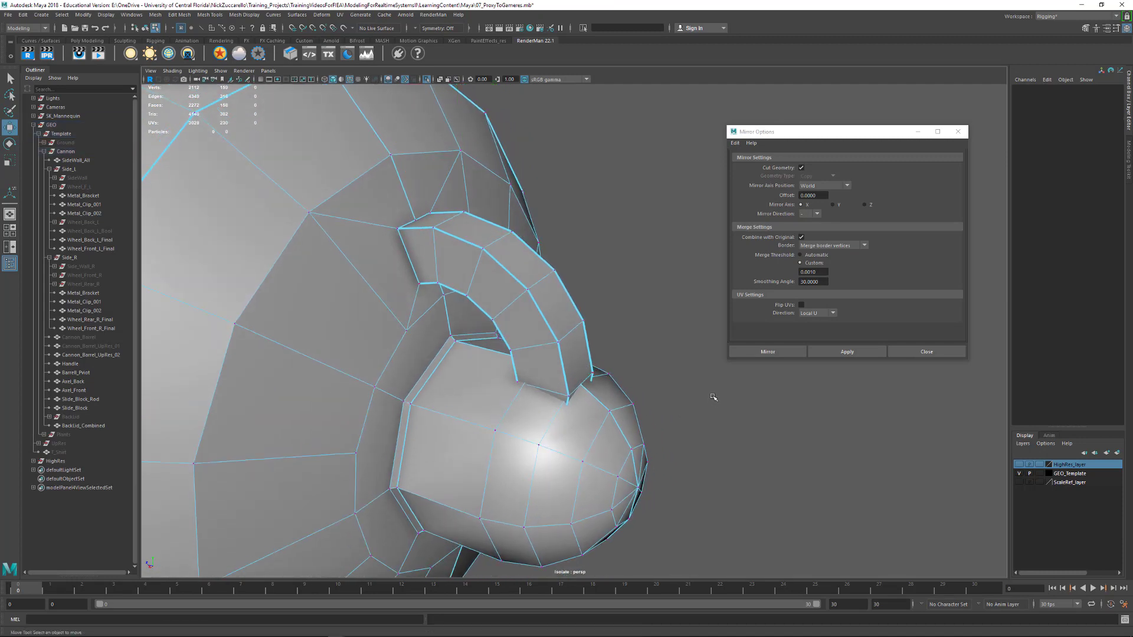
key(F8)
click(572, 416)
alt+drag(564, 400, 517, 445)
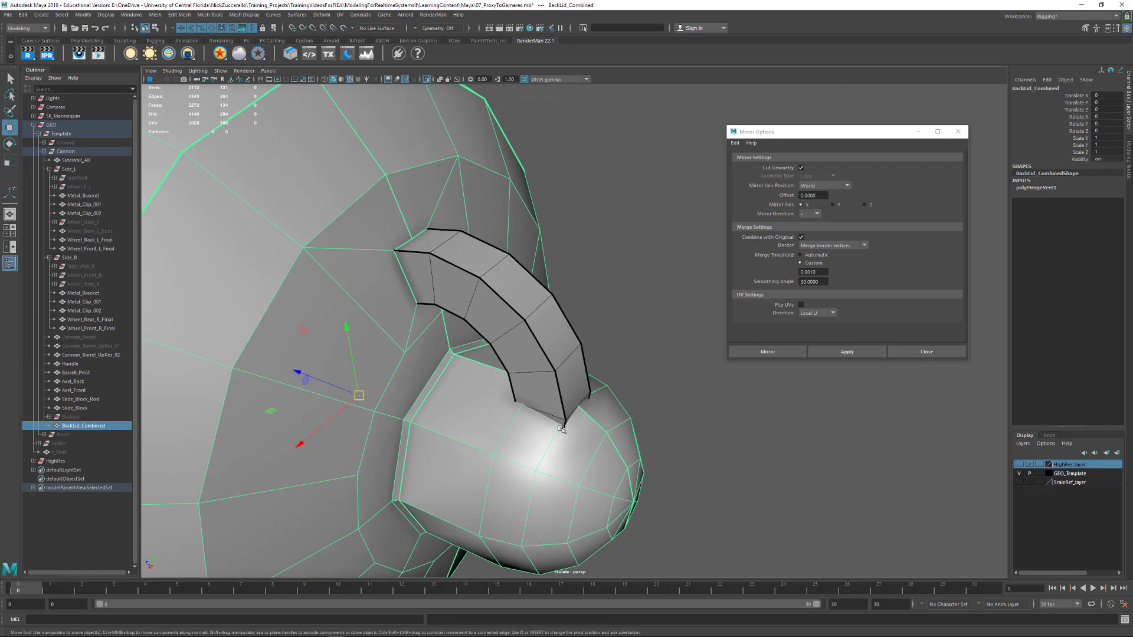
shift+right_drag(550, 439, 520, 419)
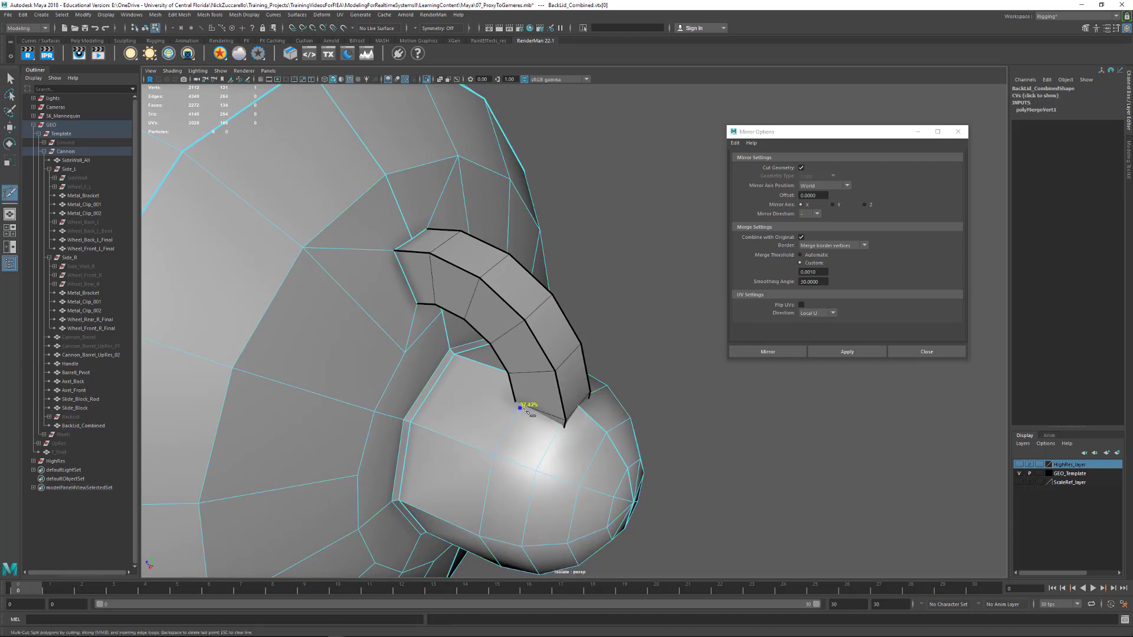
click(562, 424)
key(Return)
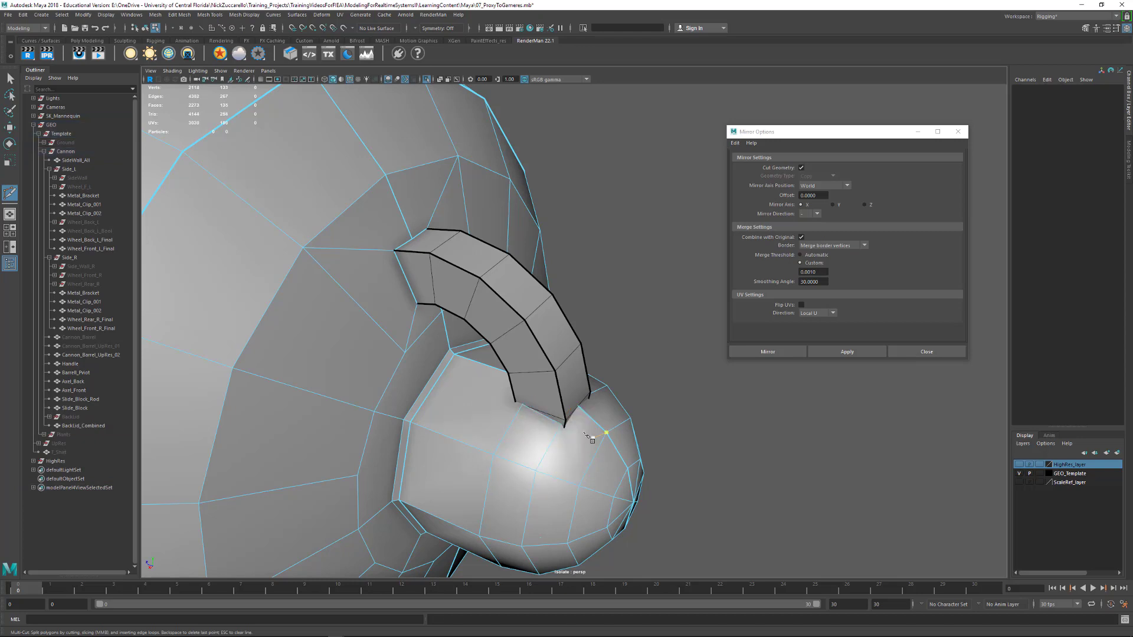
Select the newly cut edge beneath the handle's lower end and scale it up slightly
alt+drag(506, 413, 413, 396)
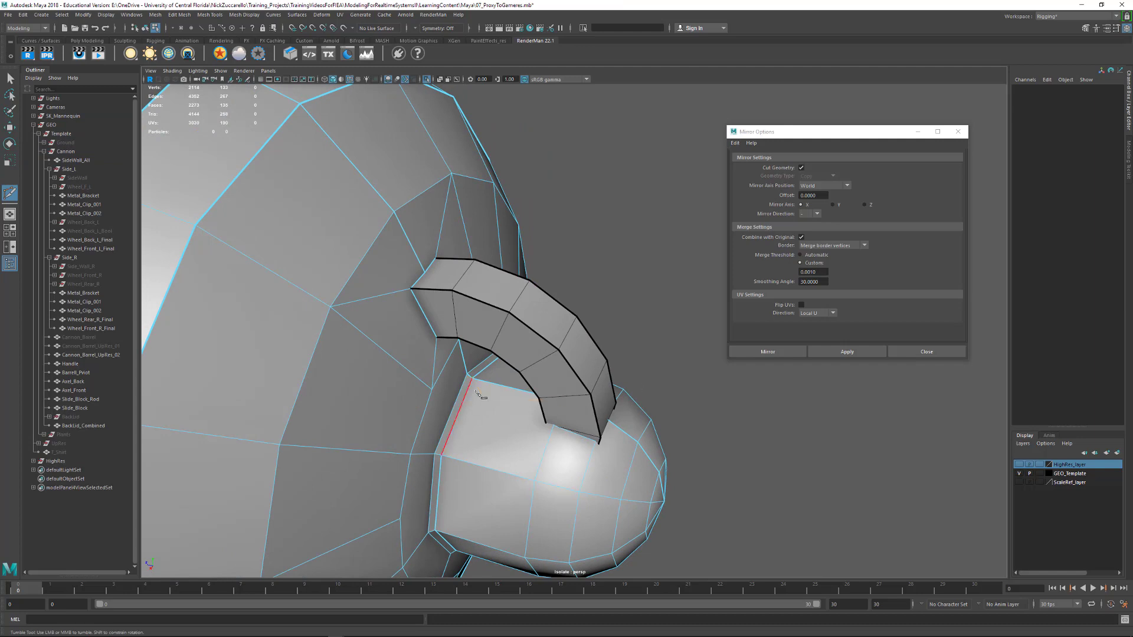
click(10, 78)
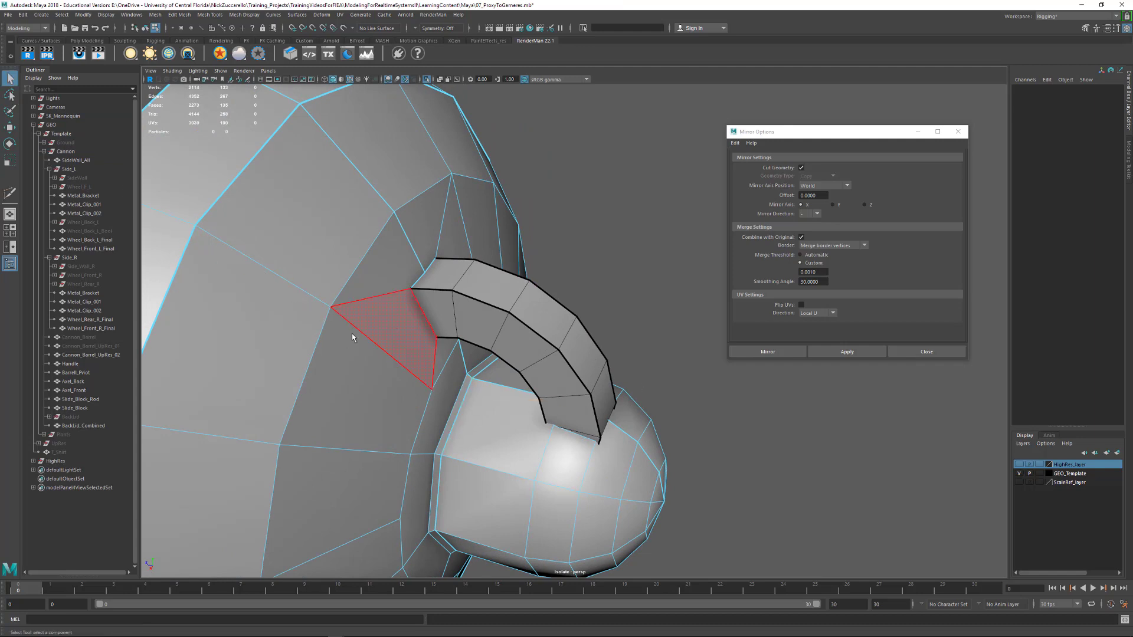
click(582, 443)
key(r)
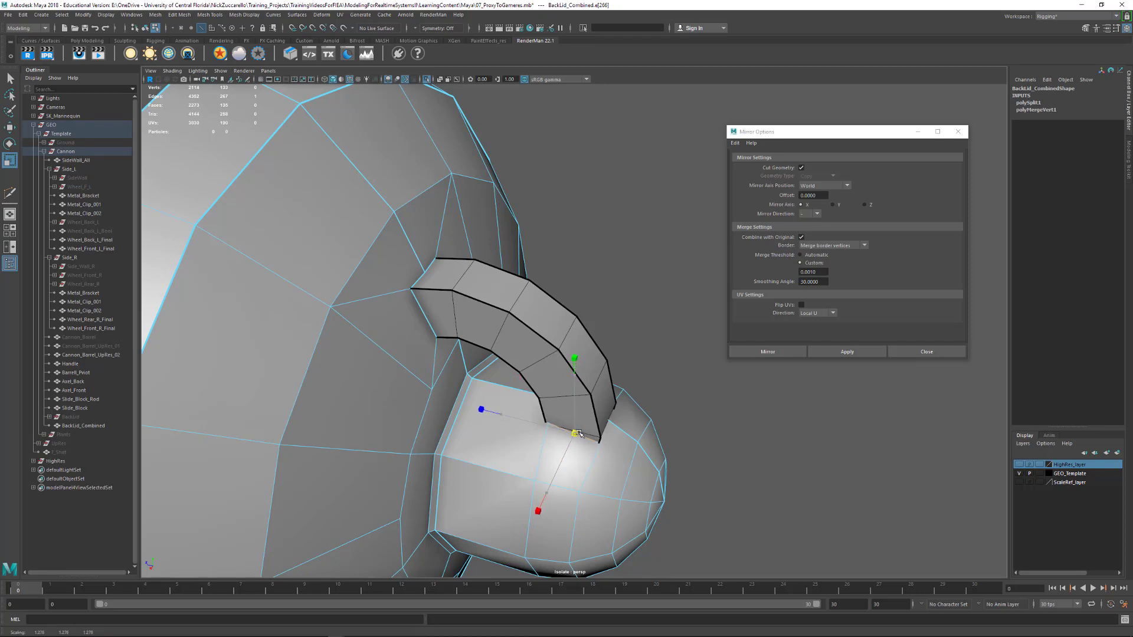
key(w)
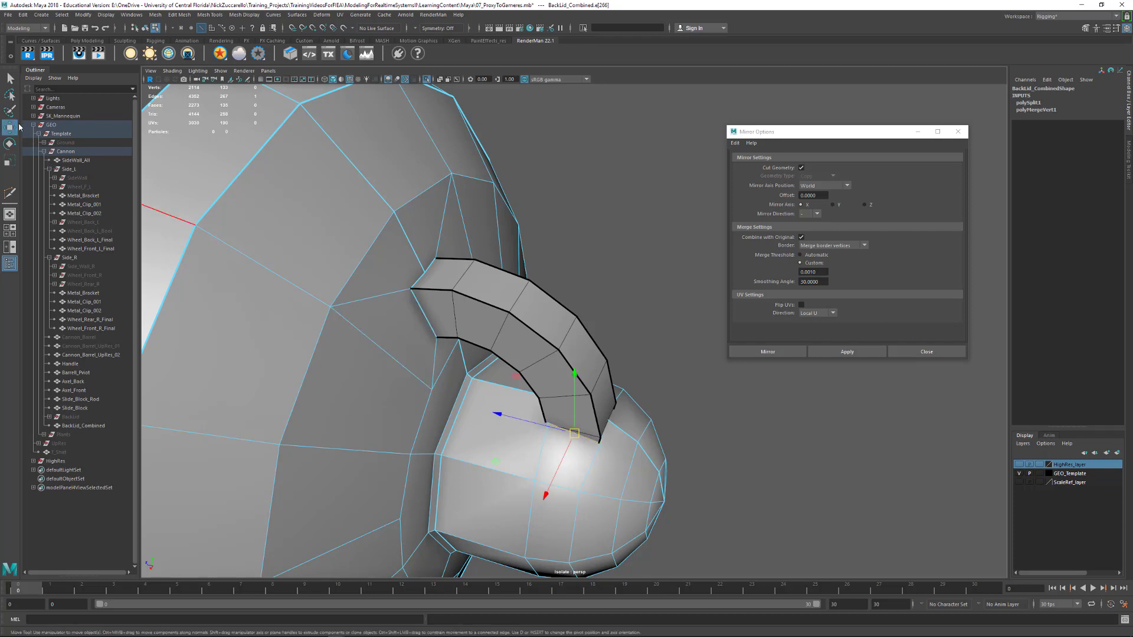
Set the Move tool's axis orientation to Custom and align it to a component at the handle's lower end
double_click(11, 127)
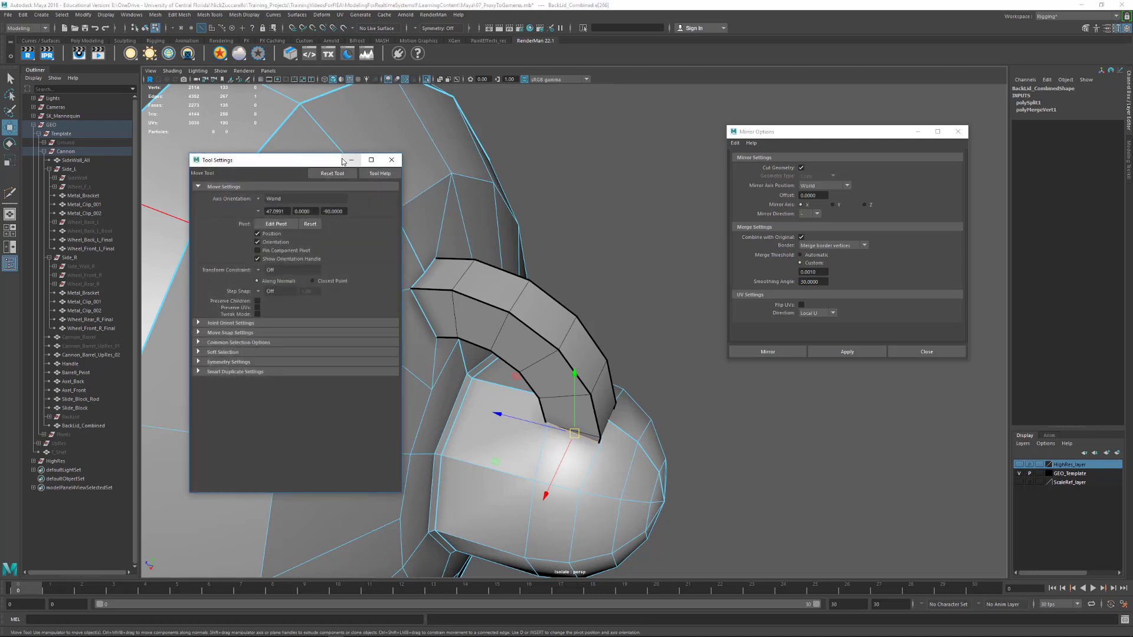
drag(318, 161, 909, 214)
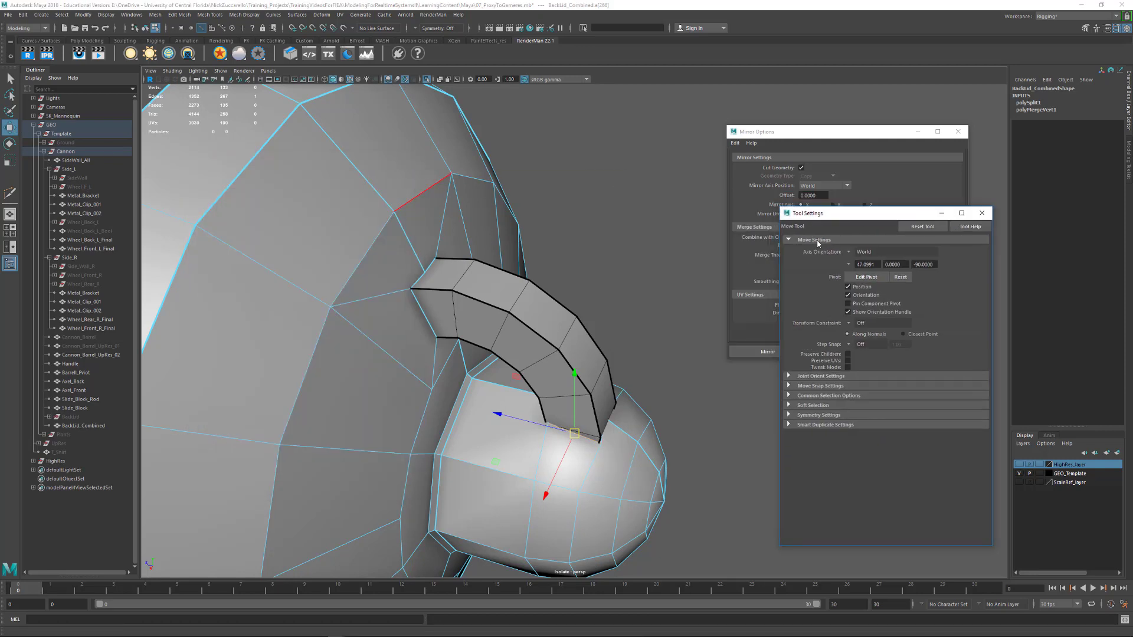
click(850, 252)
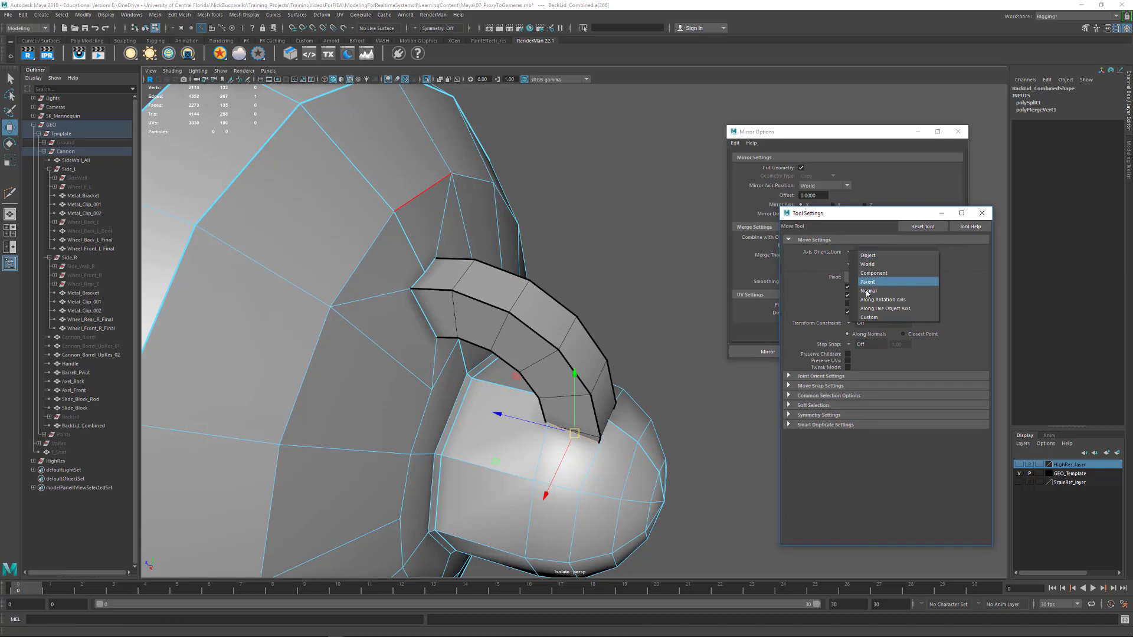
click(874, 317)
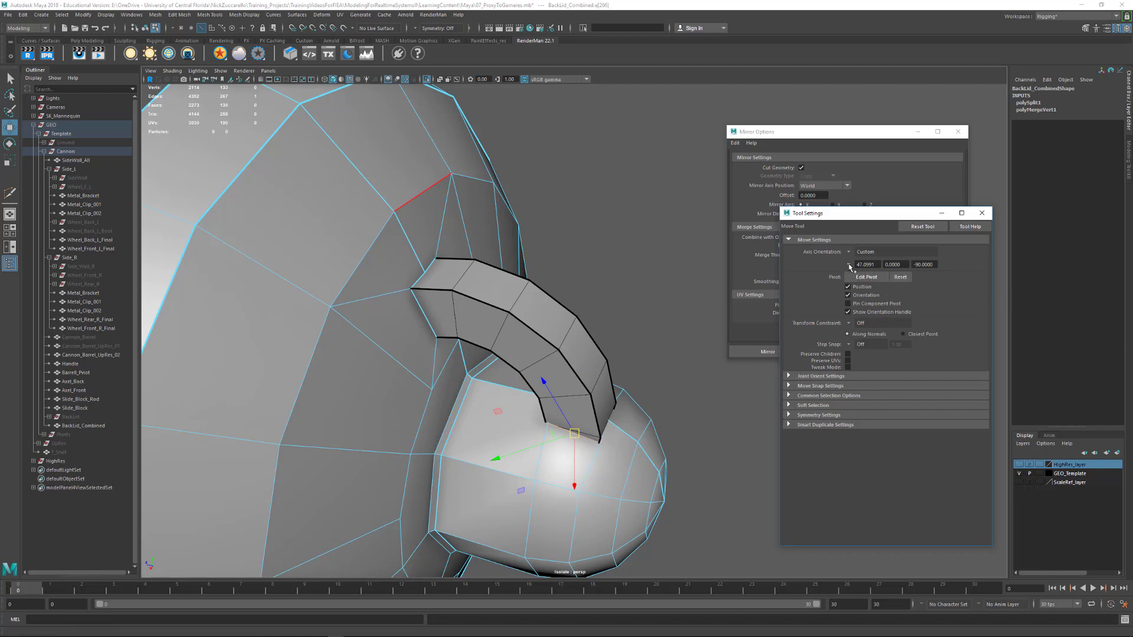
click(850, 264)
click(881, 297)
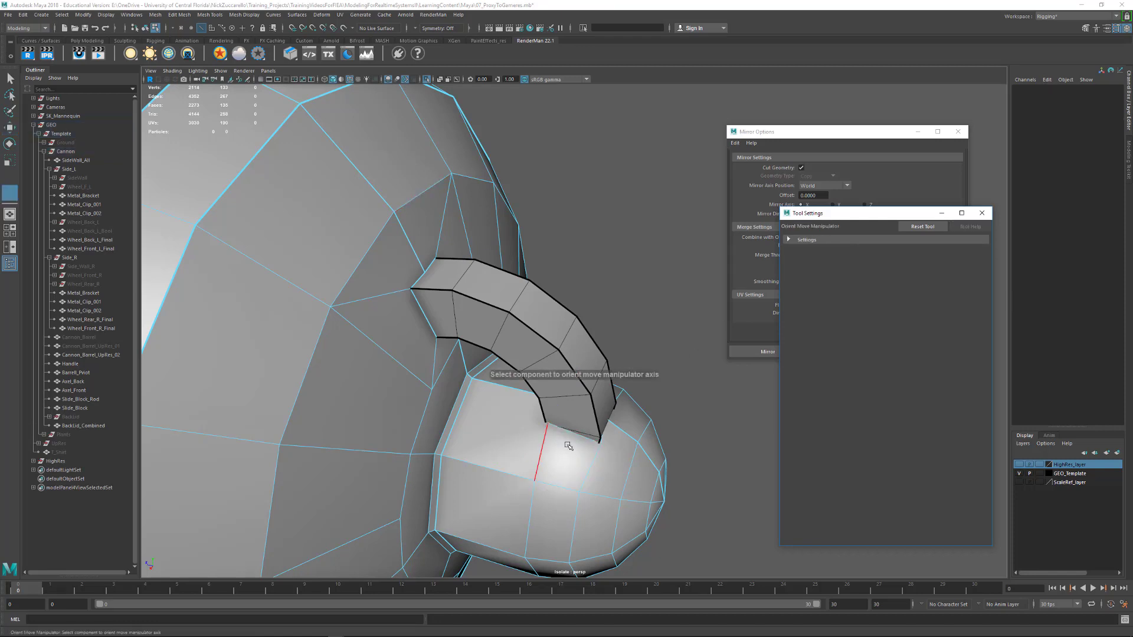
click(610, 444)
Slide the new edge slightly along the custom axis to fit the handle's base, and close the tool settings
shift+drag(633, 457, 627, 455)
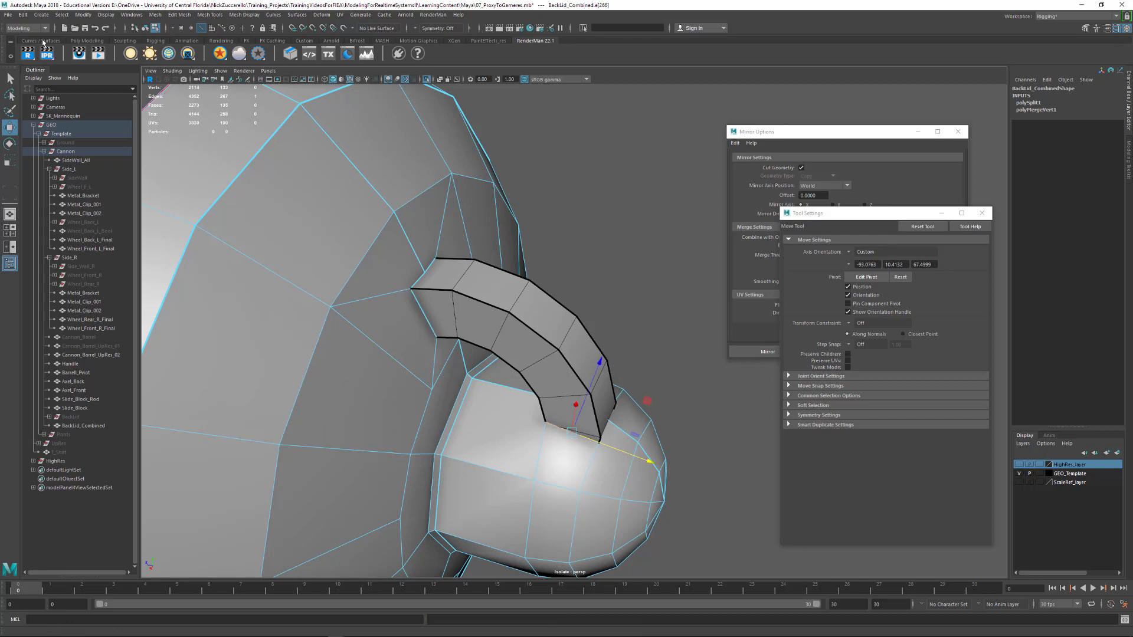
click(10, 78)
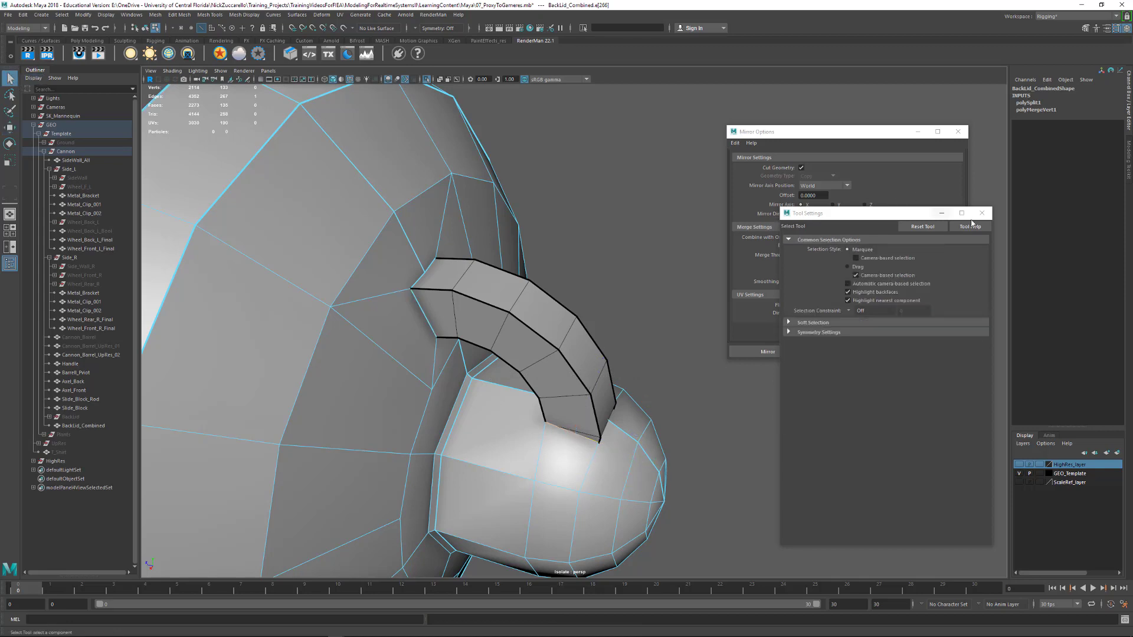
click(981, 213)
Connect the new edge's two ends to neighbouring vertices on the knob with Multi-Cut, one toward the neck and one toward the rounded end
alt+drag(549, 390, 635, 389)
key(F8)
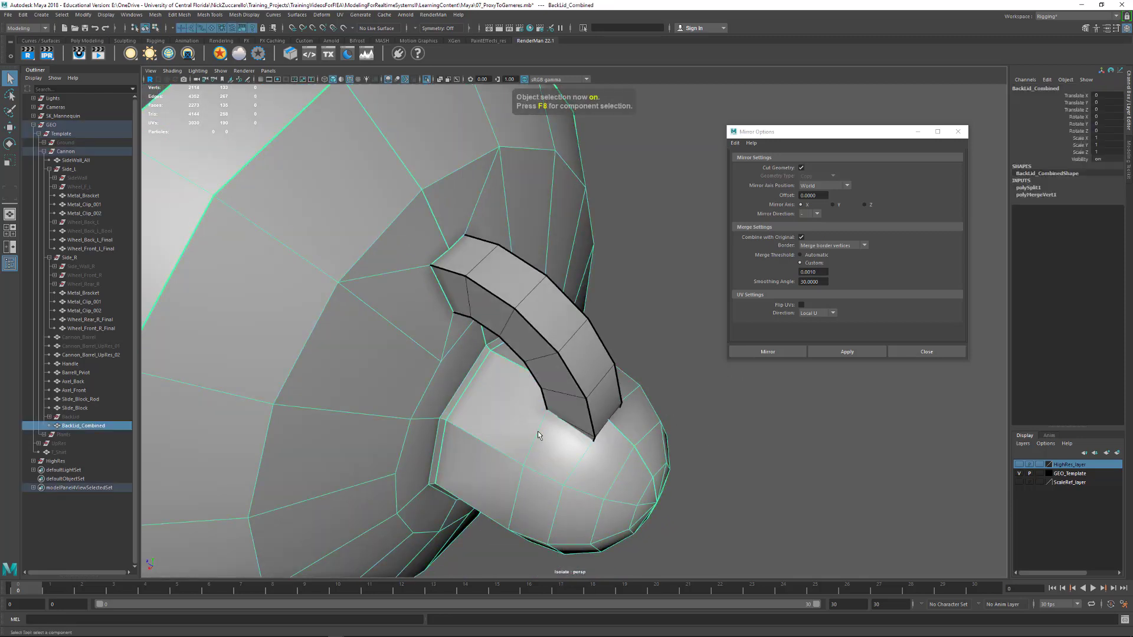
shift+right_drag(538, 435, 515, 421)
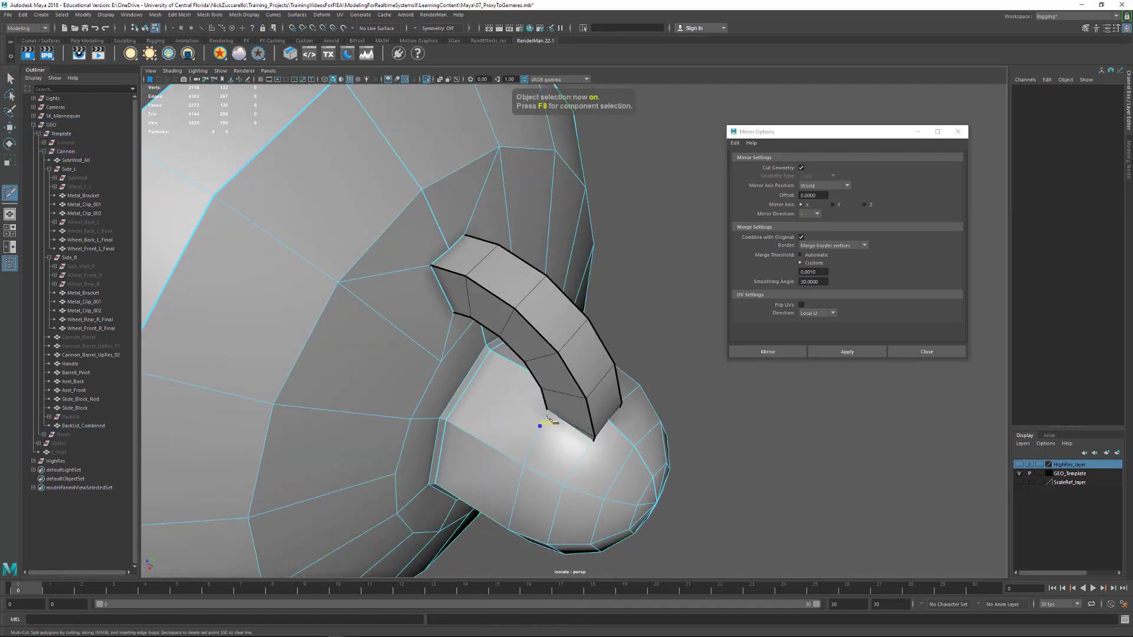
click(547, 411)
right_click(391, 409)
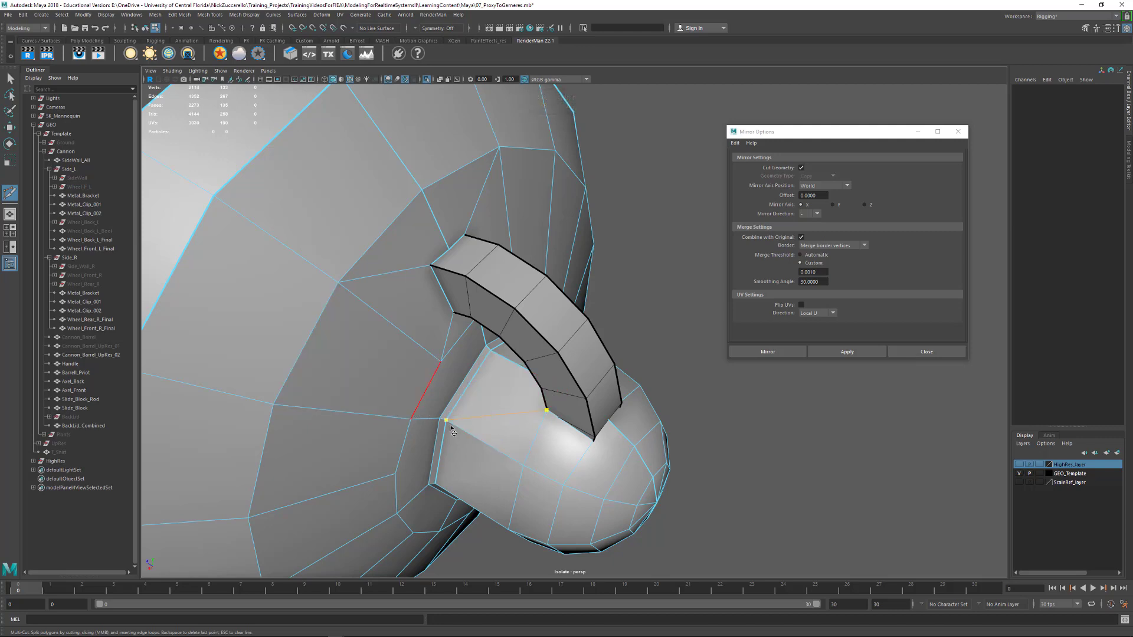
click(593, 441)
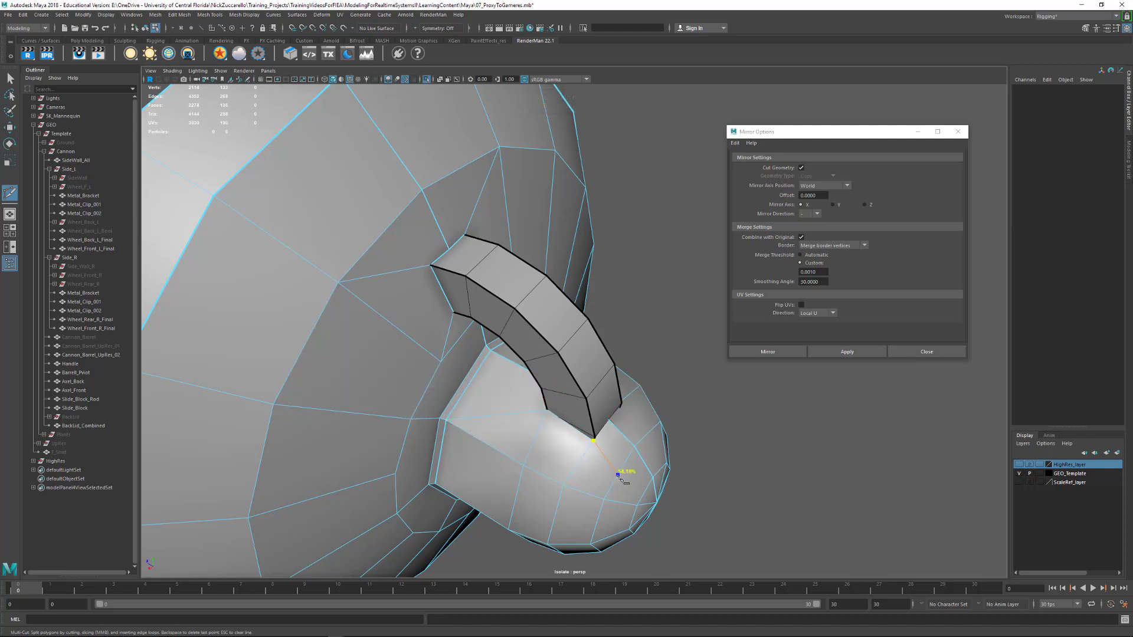
right_click(588, 538)
Continue cutting around the handle's base, joining its outer corner to the knob's center edge
alt+drag(607, 468, 658, 392)
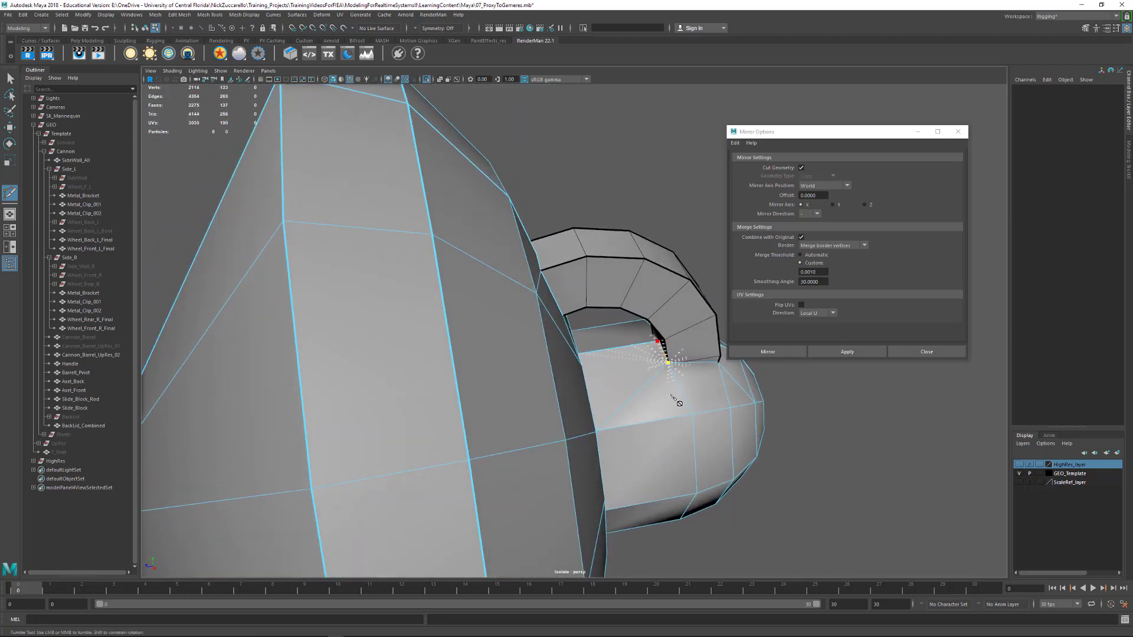
alt+drag(696, 380, 488, 408)
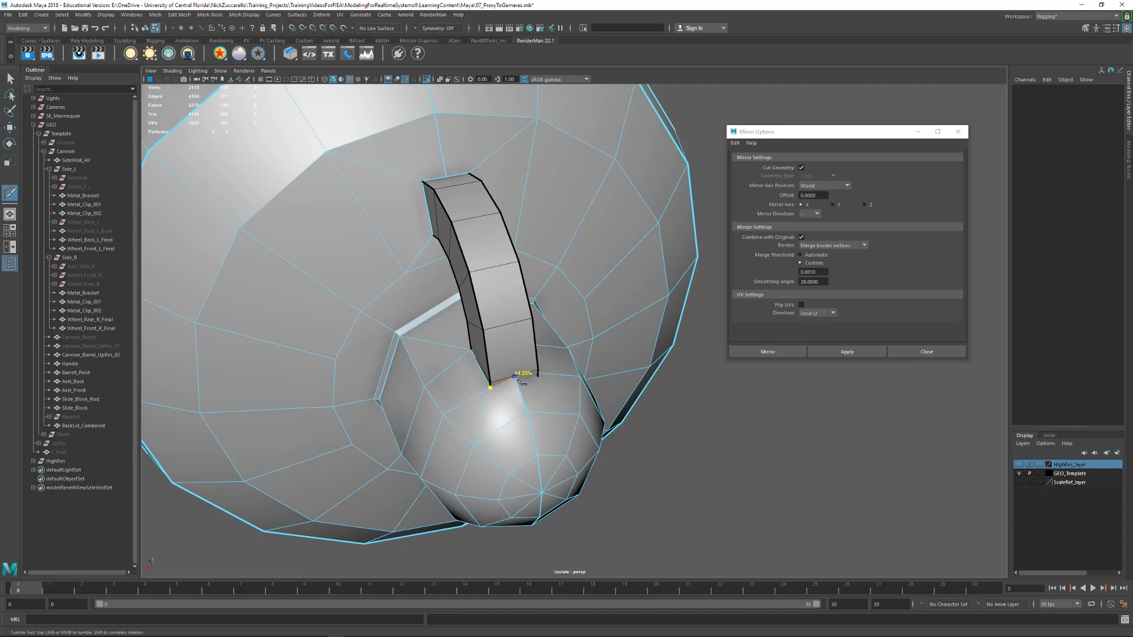
click(530, 395)
right_click(529, 396)
Return to object selection, delete the lid's construction history and select BackLid_Combined
scroll(549, 351, down, 3)
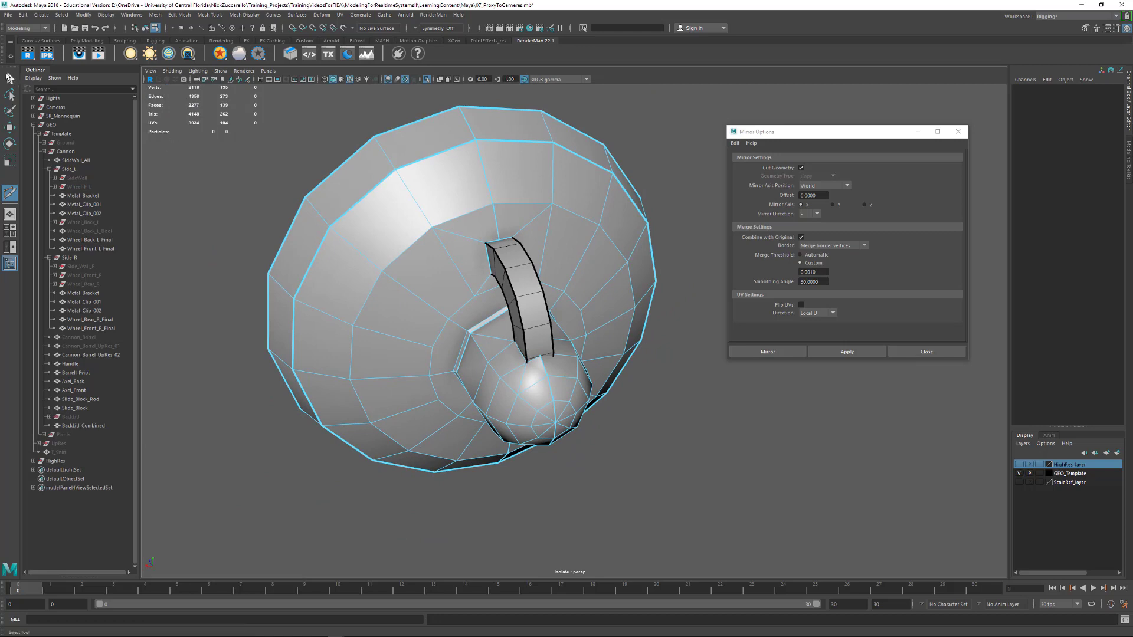
key(q)
alt+drag(320, 278, 570, 340)
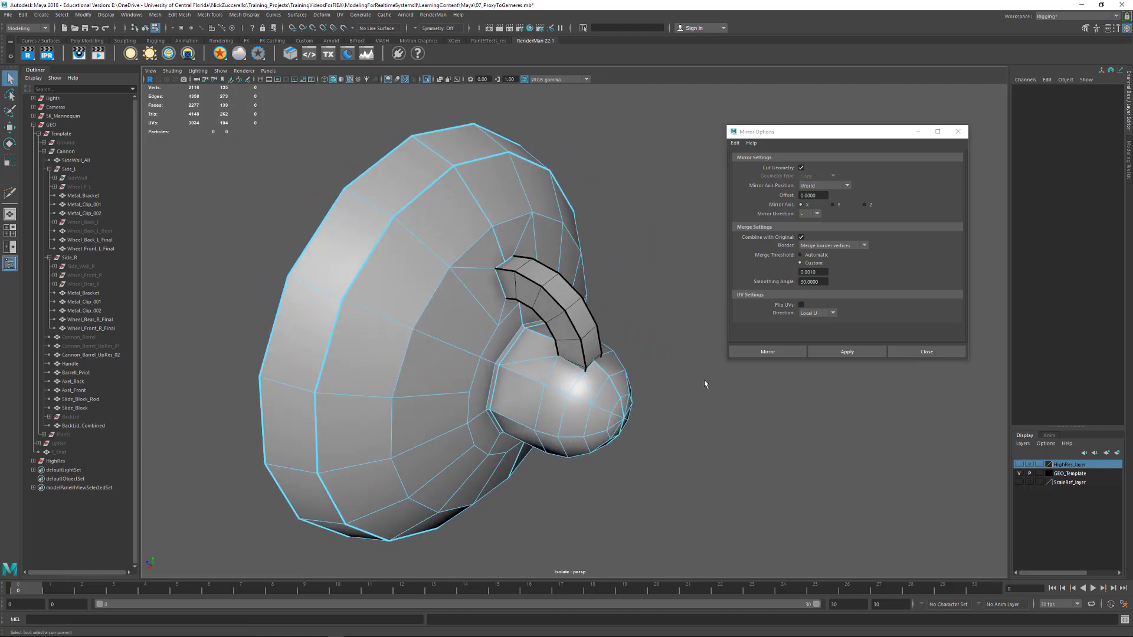
key(F8)
key(alt+shift+d)
click(694, 390)
click(575, 394)
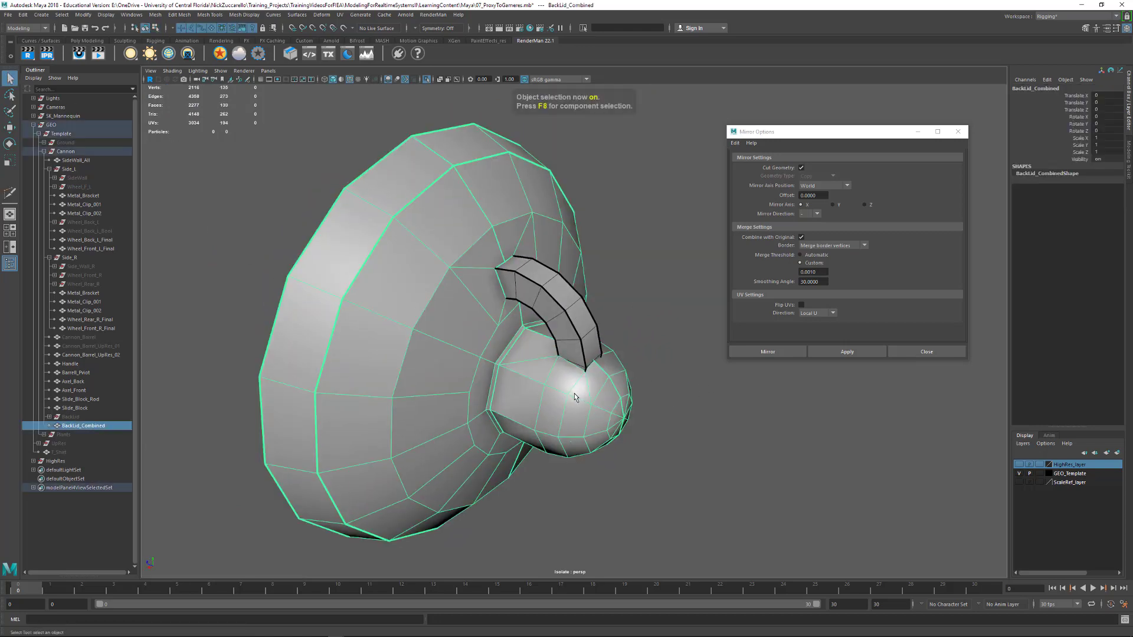
Mirror BackLid_Combined across the world X axis with Cut Geometry on, merging border vertices at a threshold of 0.001
click(154, 15)
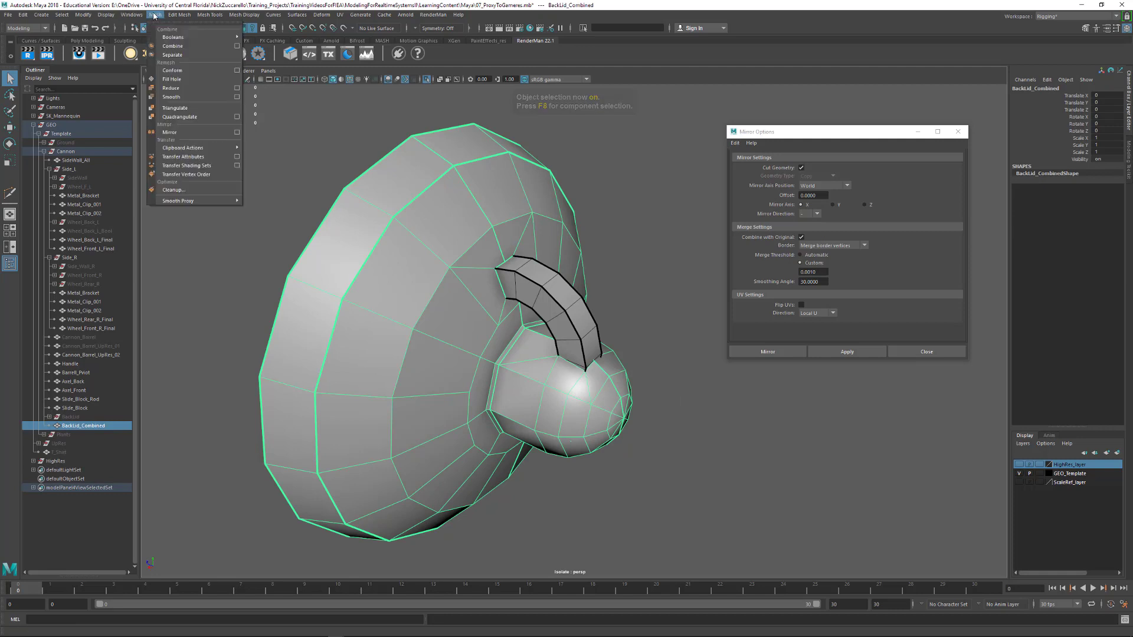
click(193, 133)
click(627, 299)
click(596, 425)
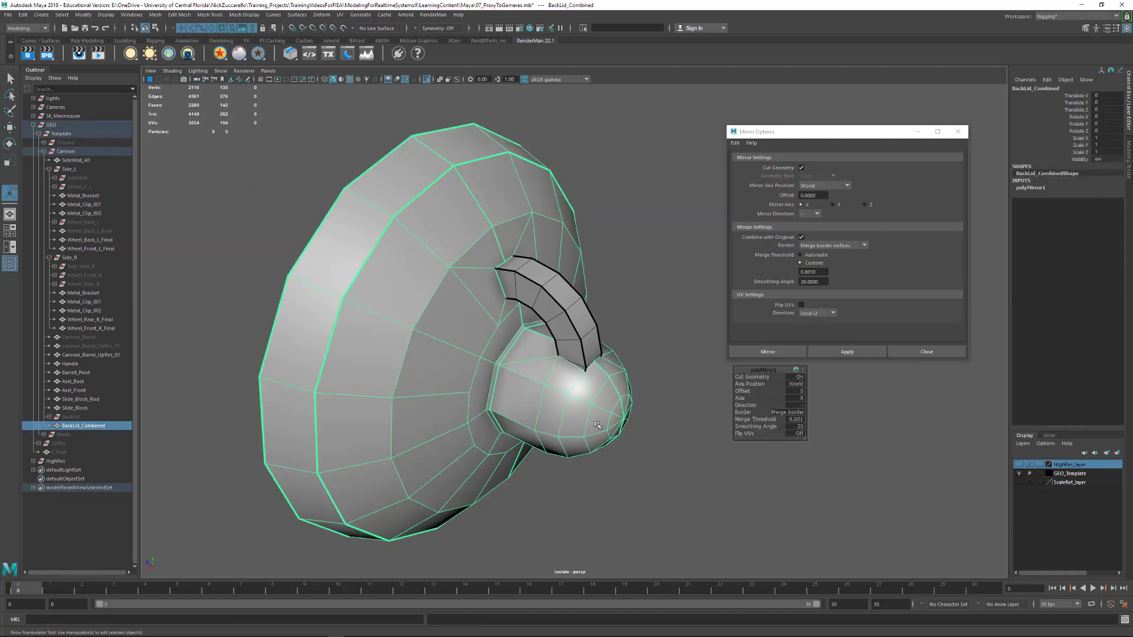
Delete BackLid_Combined's construction history and inspect the mirrored lid in smooth mesh preview around the handle
key(alt+shift+d)
key(3)
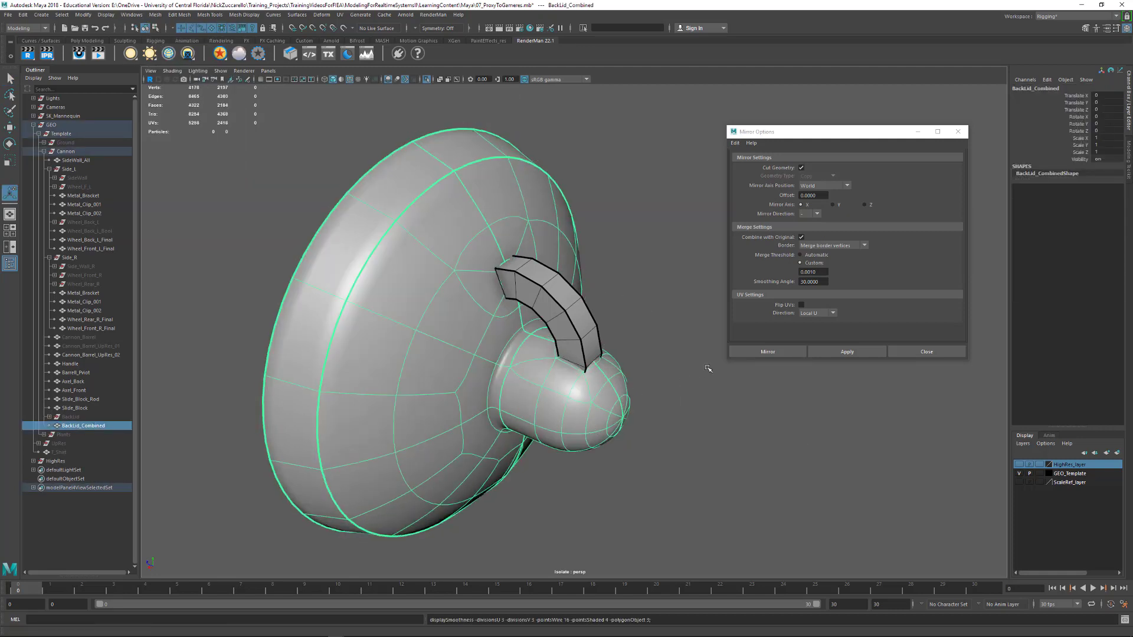
alt+drag(708, 369, 593, 335)
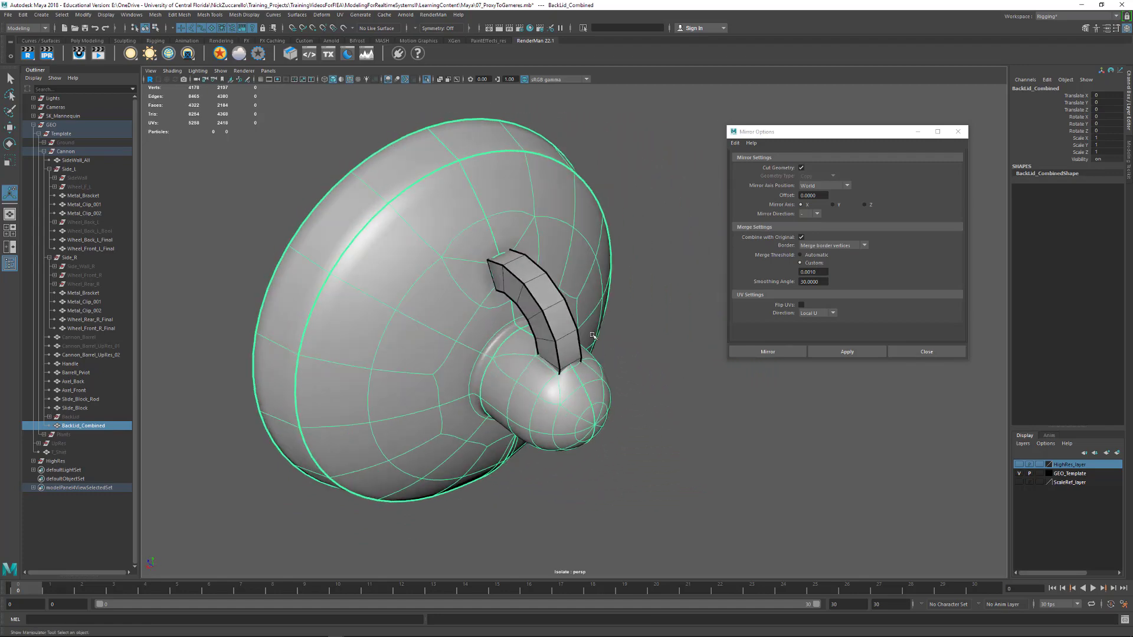
alt+right_drag(593, 335, 631, 357)
Delete the knob face covered by the handle's lower end and return the lid to unsmoothed display
key(q)
key(F11)
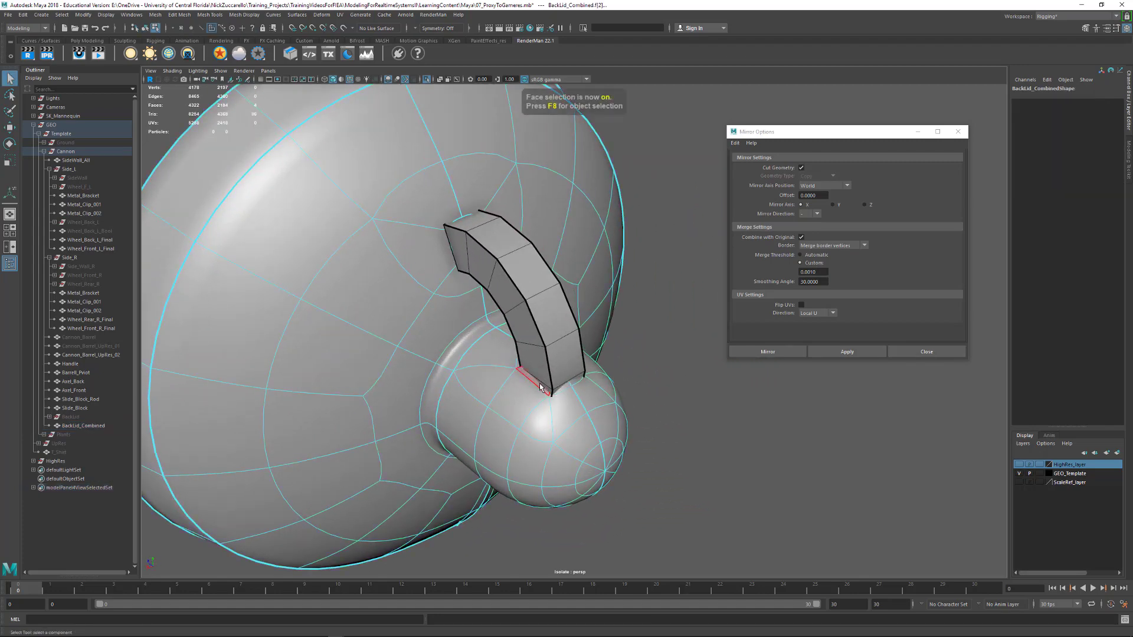
key(Delete)
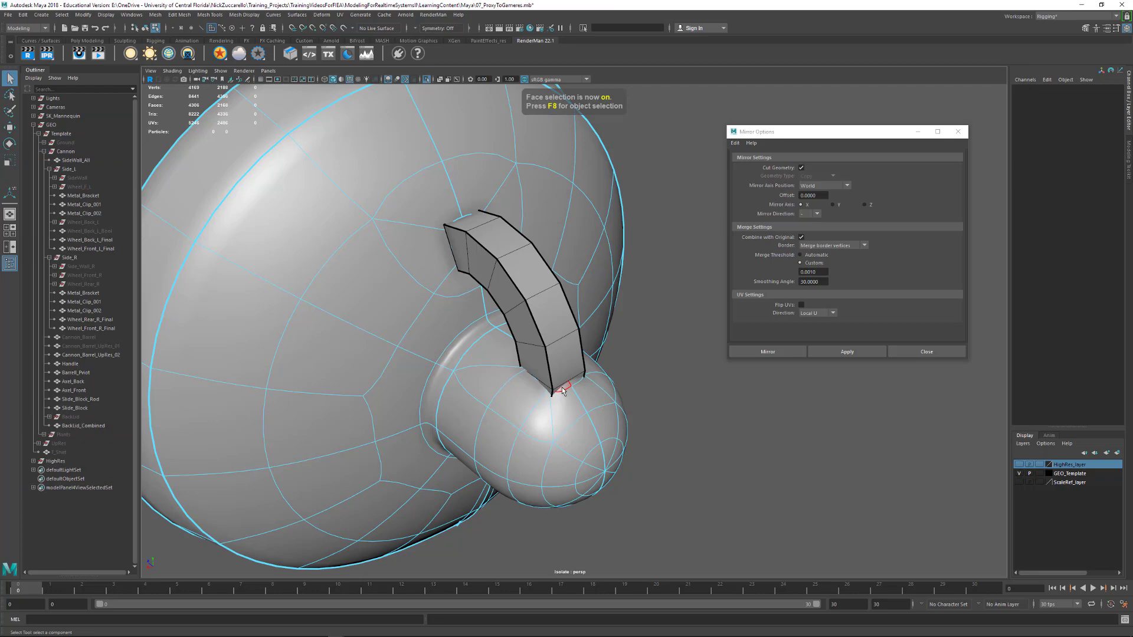
key(1)
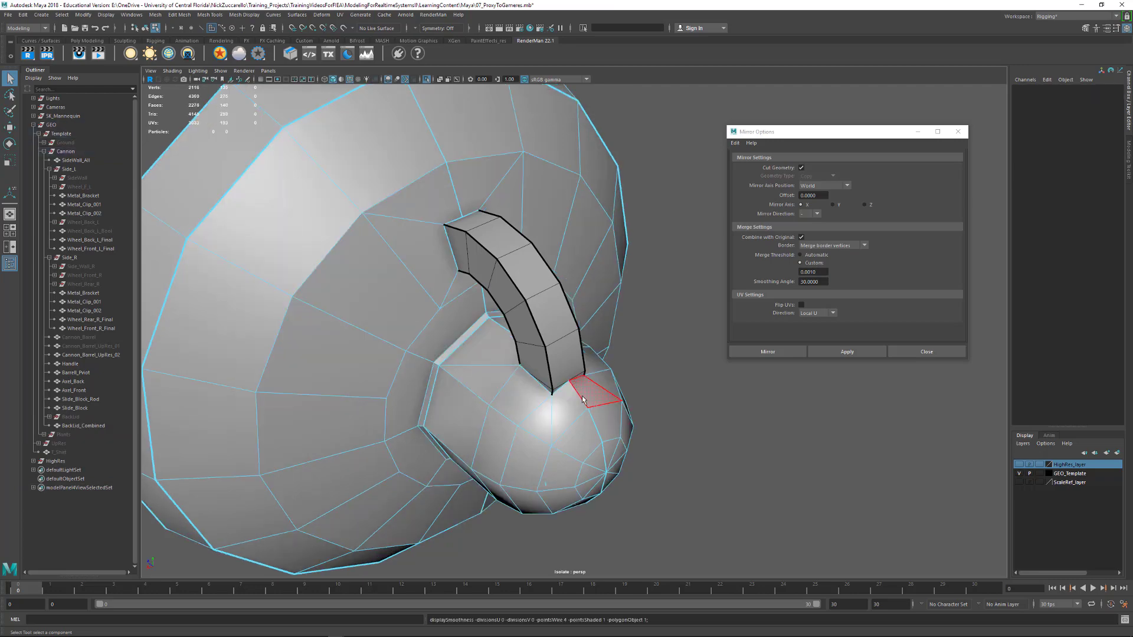
Delete the remaining BackLid_Combined faces enclosed by the handle's base, working in wireframe before restoring shaded display
key(4)
alt+drag(582, 399, 439, 358)
click(487, 365)
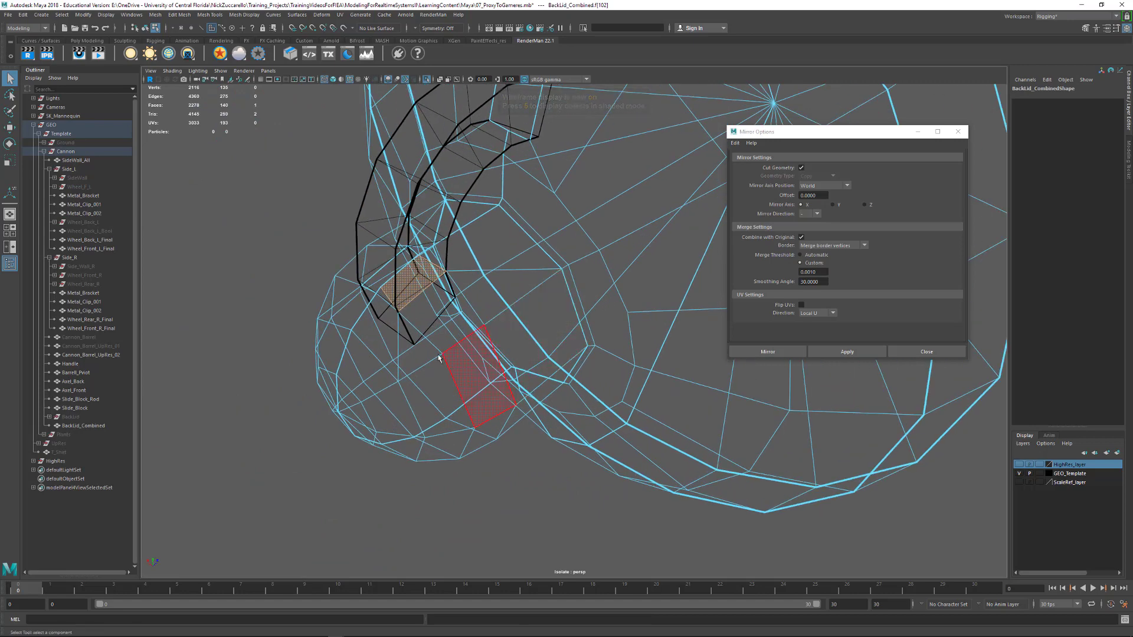
key(Delete)
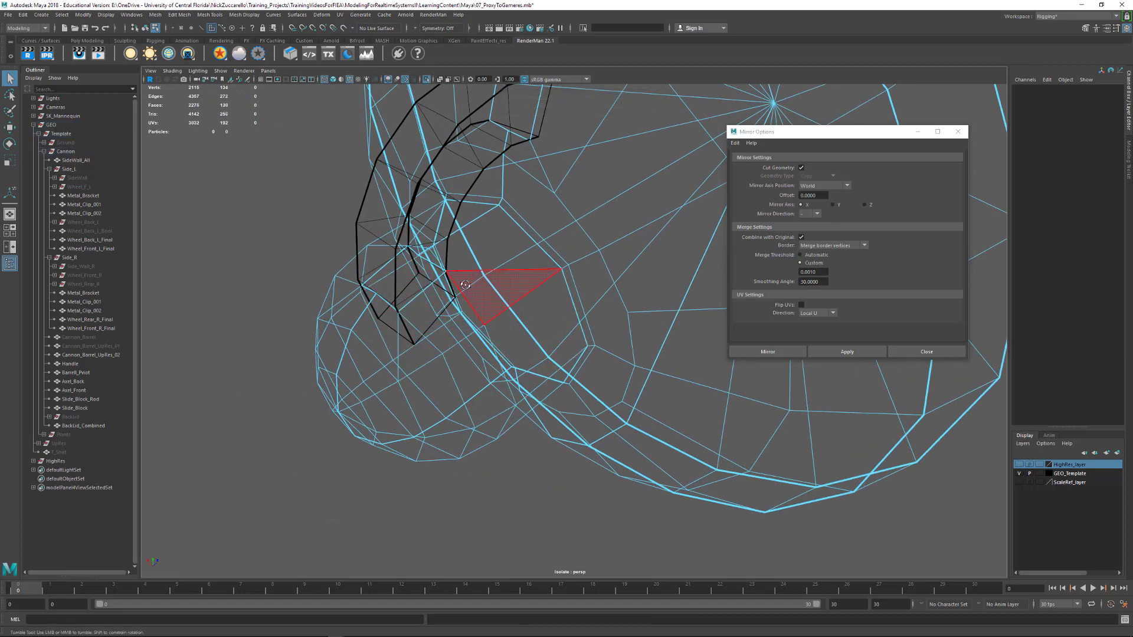
alt+drag(466, 285, 408, 239)
click(407, 237)
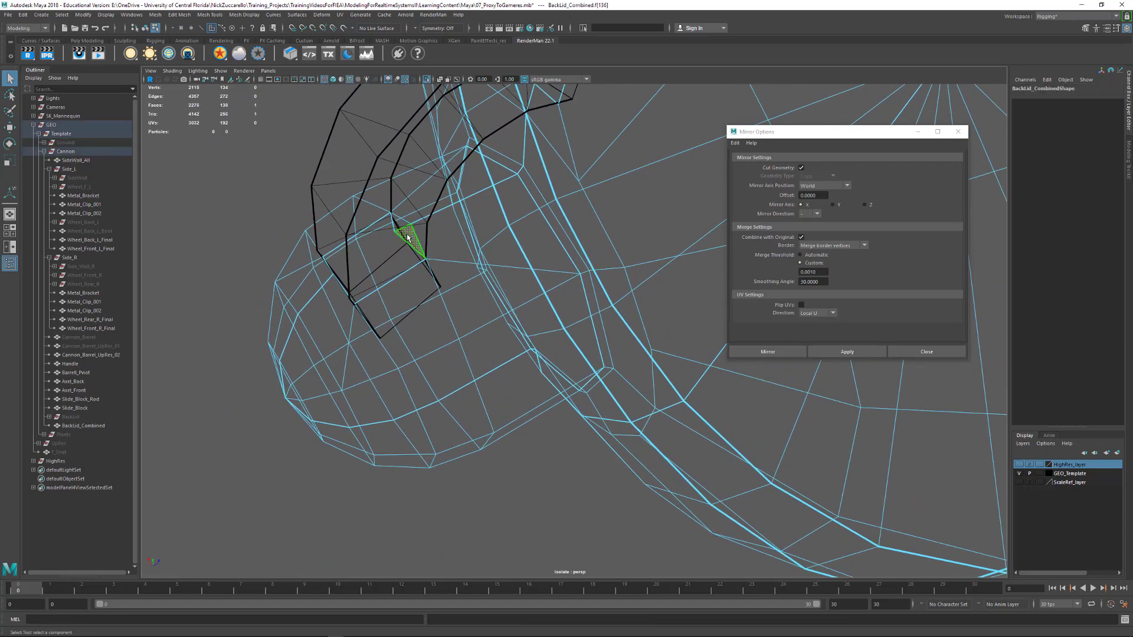
key(Delete)
mouse_move(355, 289)
alt+mouse_down()
mouse_move(432, 298)
mouse_move(508, 276)
mouse_move(435, 329)
mouse_move(479, 326)
mouse_move(555, 354)
mouse_move(613, 343)
mouse_move(600, 287)
alt+mouse_up()
key(5)
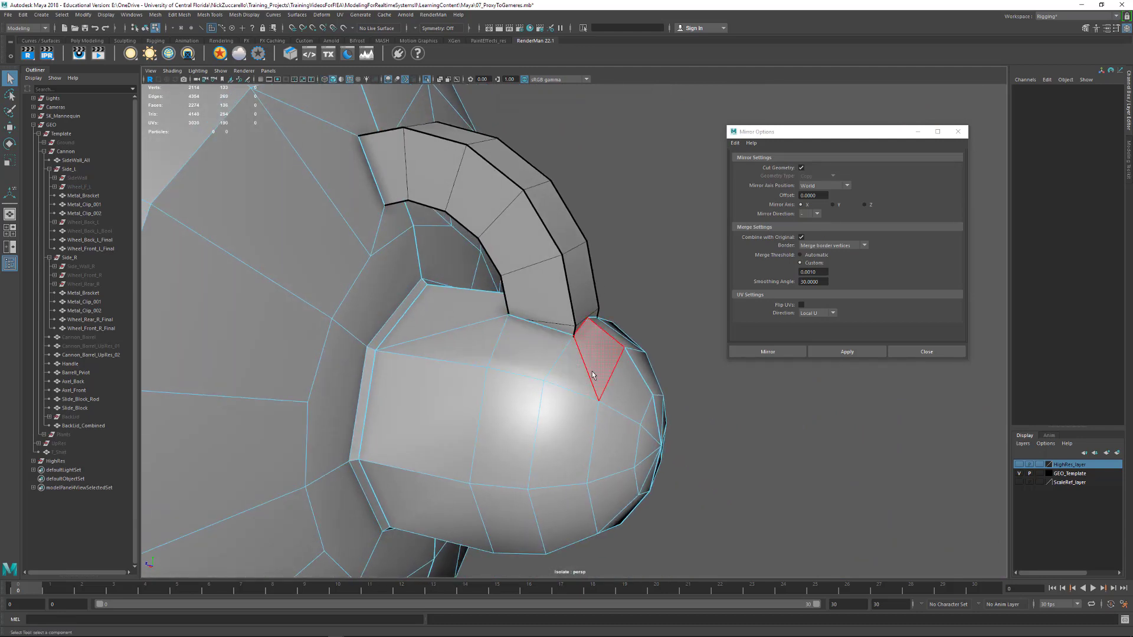
Delete the four faces at the Handle's lower end that are buried inside the knob
key(F8)
click(571, 333)
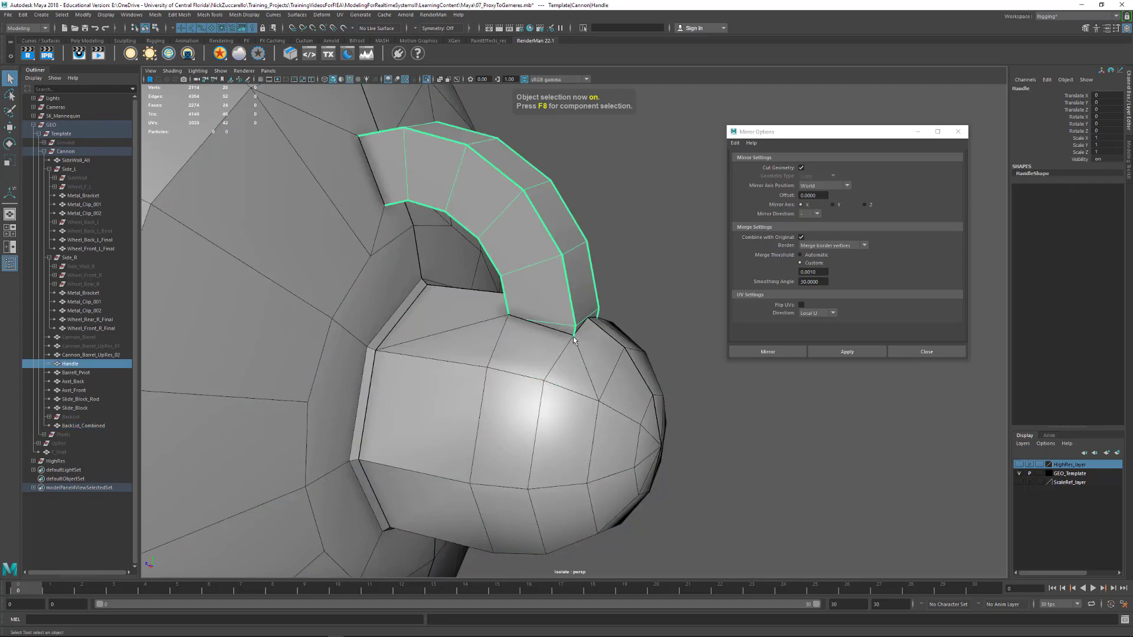
key(F8)
key(4)
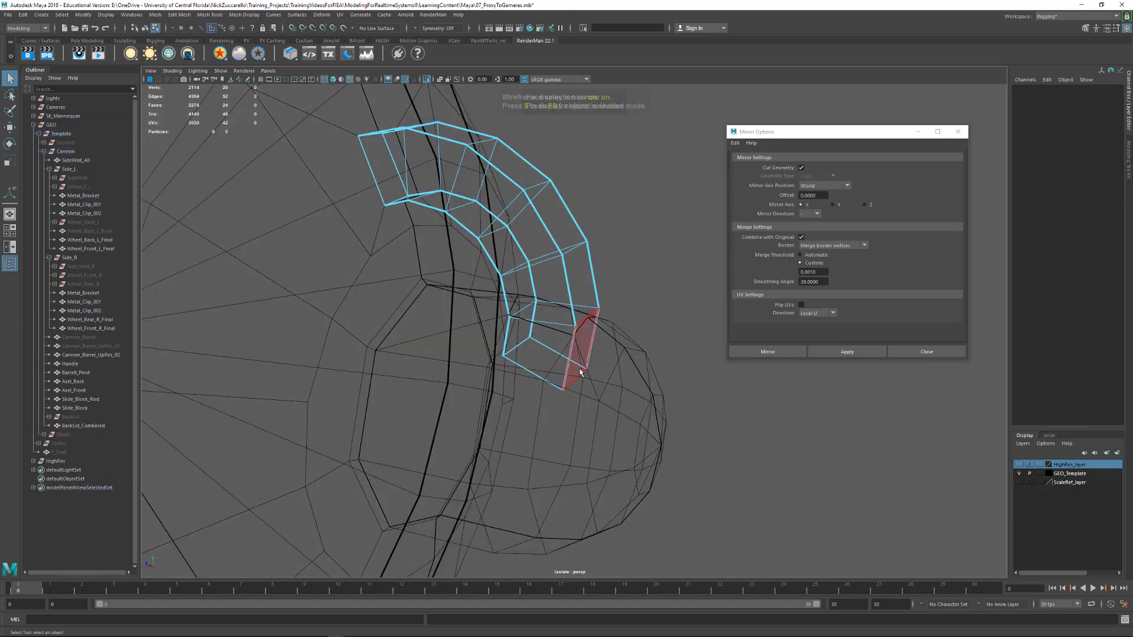
alt+drag(574, 365, 663, 397)
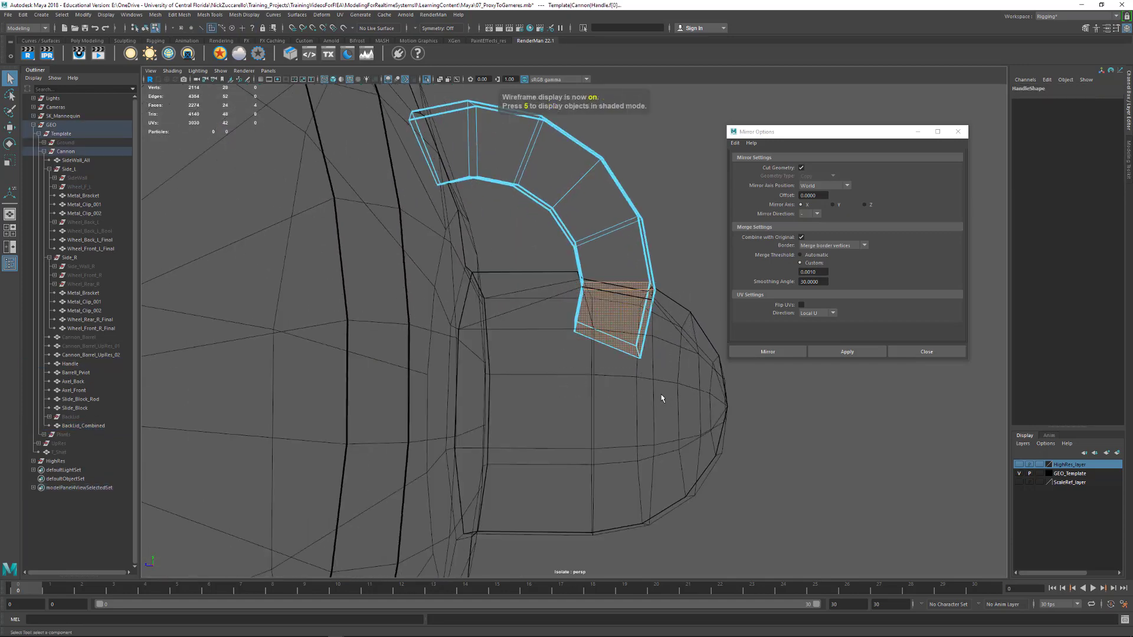
key(Delete)
Snap the Handle's lower outer and inner vertices on one side onto the matching knob vertices
alt+drag(672, 352, 602, 342)
key(5)
key(F9)
click(557, 359)
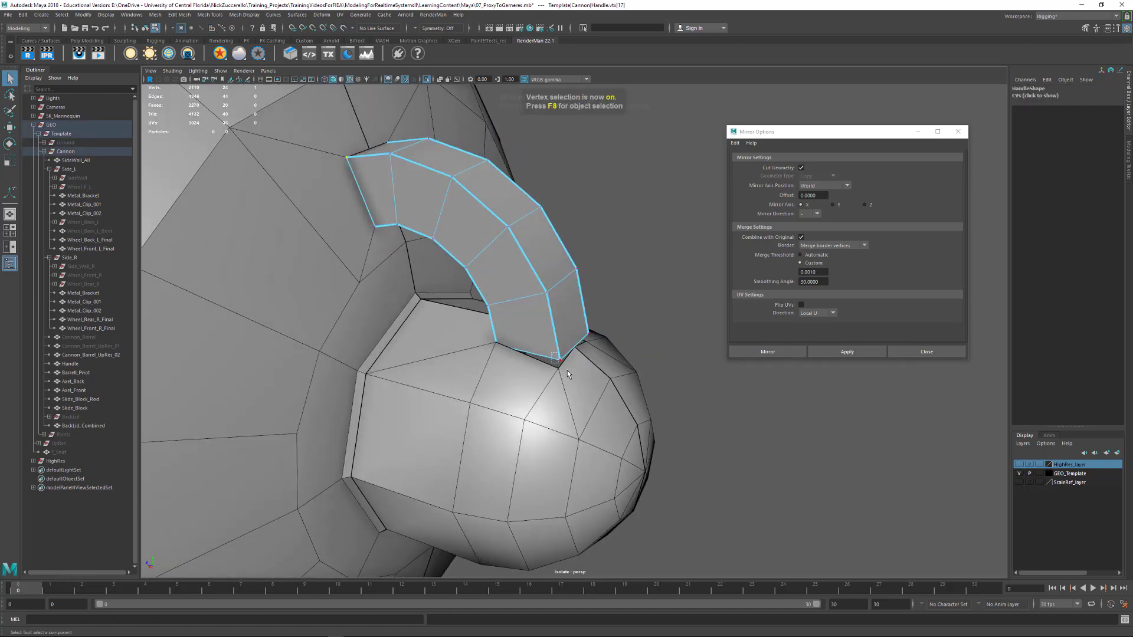
key(w)
key(v)
middle_drag(560, 362, 559, 369)
drag(498, 346, 500, 349)
key(v)
middle_drag(499, 347, 496, 343)
Snap the Handle's lower vertices on the opposite side onto the matching corners of the knob opening
alt+drag(496, 342, 420, 333)
click(487, 333)
key(v)
middle_drag(488, 333, 487, 338)
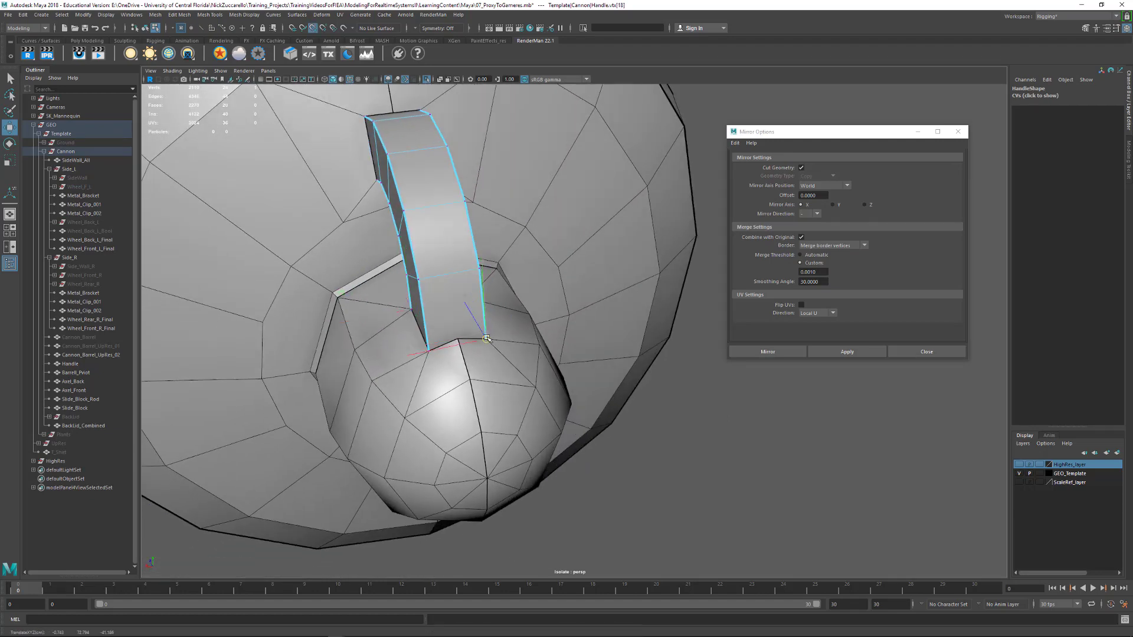
alt+drag(487, 338, 384, 333)
click(496, 240)
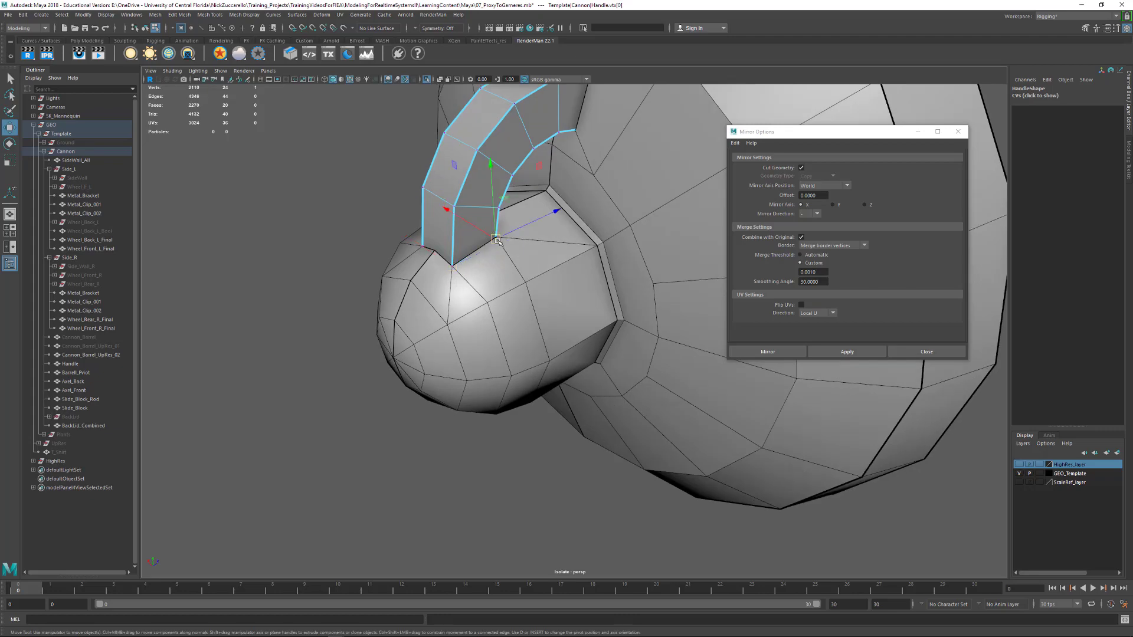
middle_drag(497, 239, 496, 241)
Insert a centered lengthwise edge along the Handle's outer surface with Multi-Cut and return to the selection tool
alt+drag(460, 258, 539, 240)
alt+drag(487, 283, 542, 291)
alt+middle_drag(548, 304, 547, 305)
alt+drag(548, 305, 546, 331)
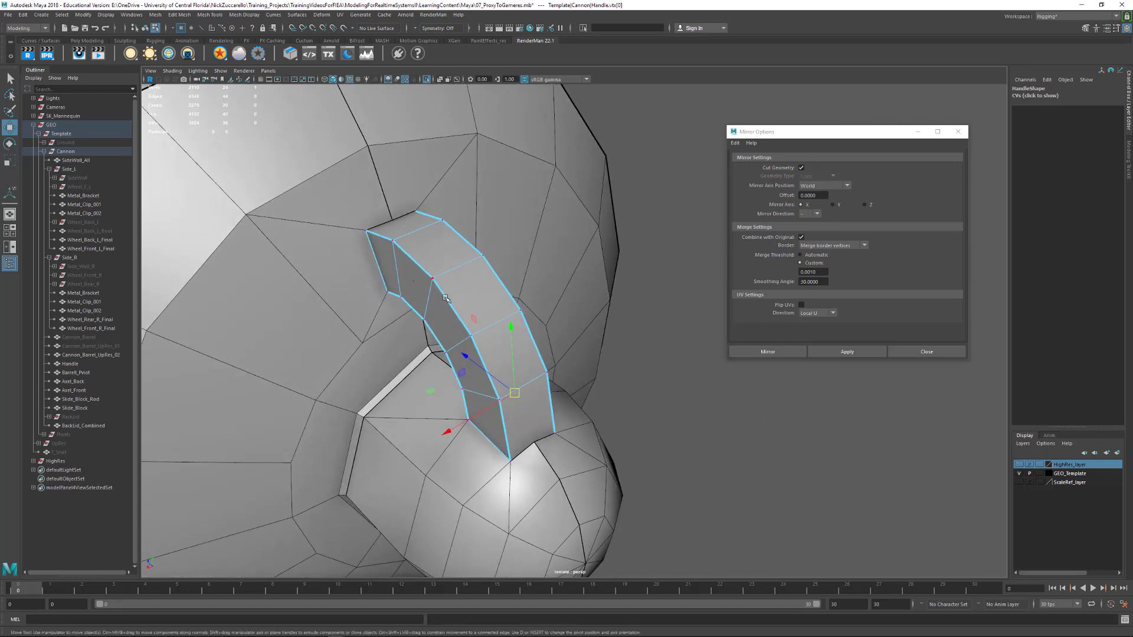
key(F8)
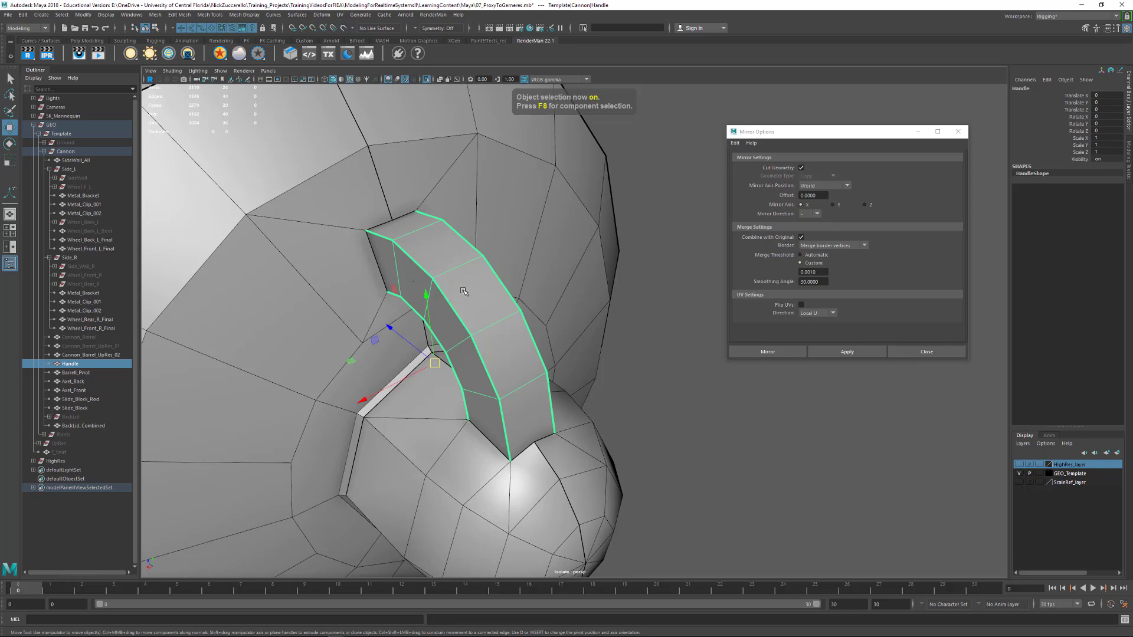
shift+right_drag(464, 292, 420, 295)
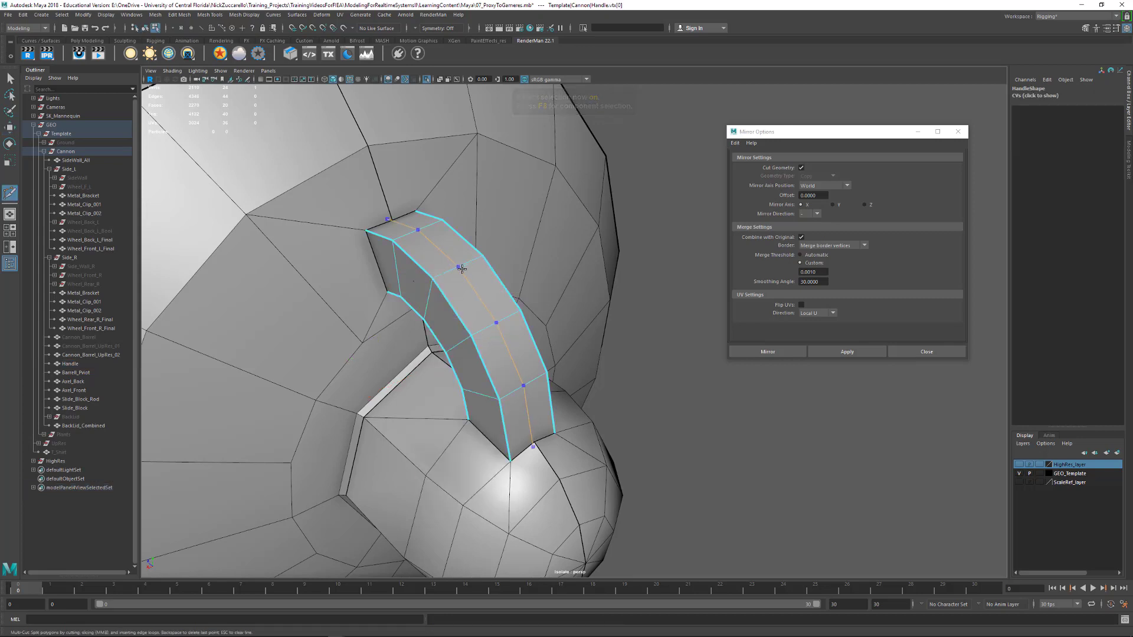
ctrl+shift+click(466, 275)
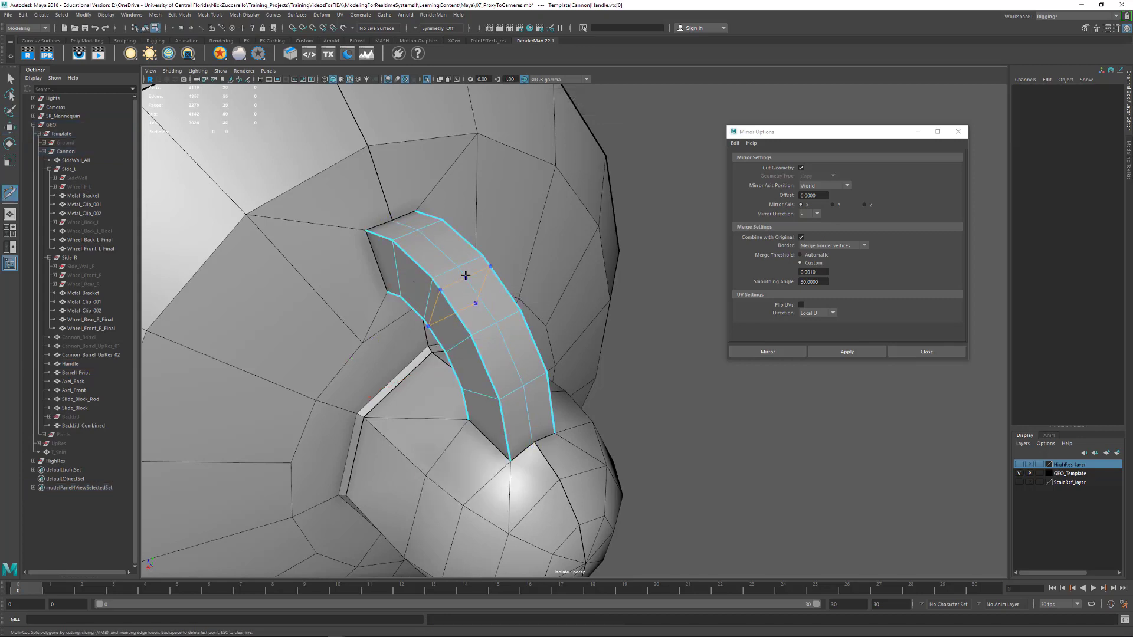
alt+drag(448, 295, 112, 241)
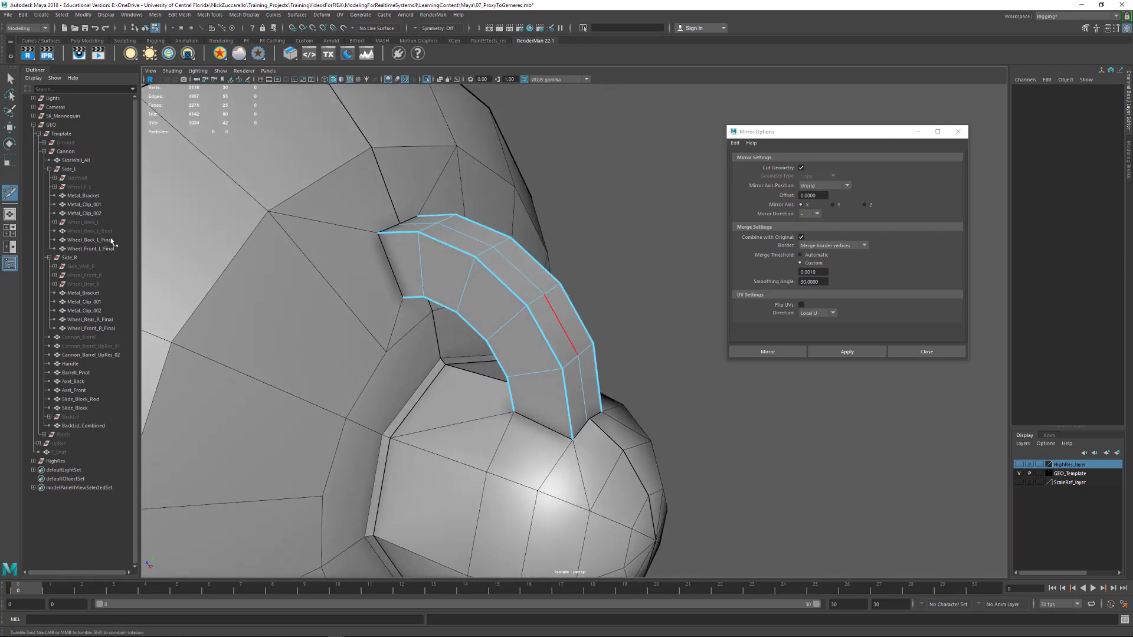
click(10, 77)
alt+drag(278, 216, 307, 208)
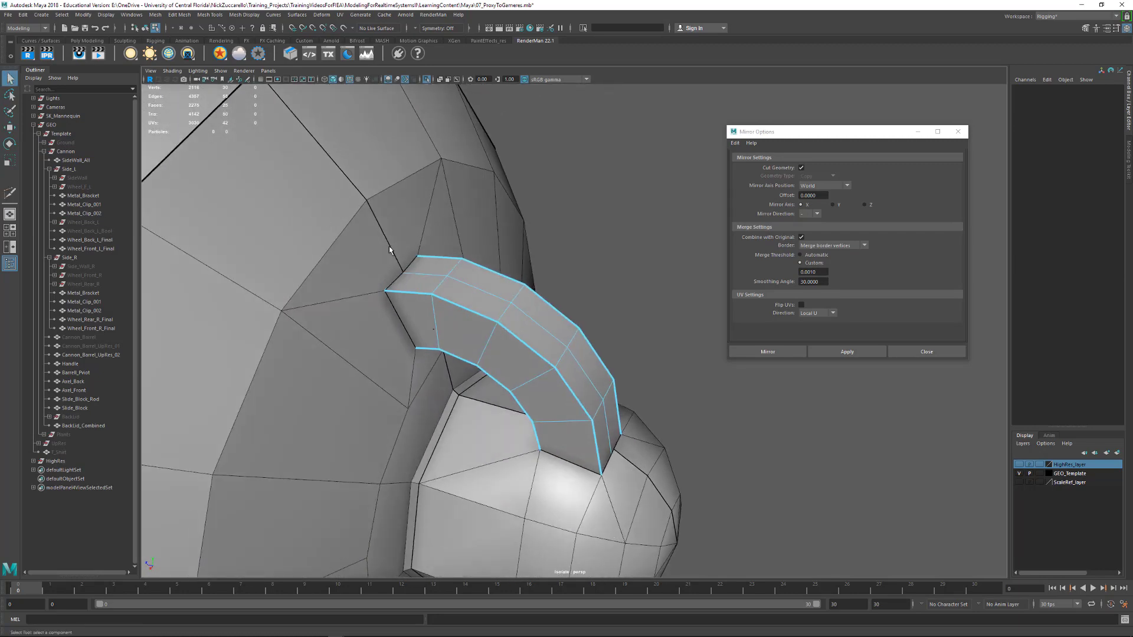
key(F9)
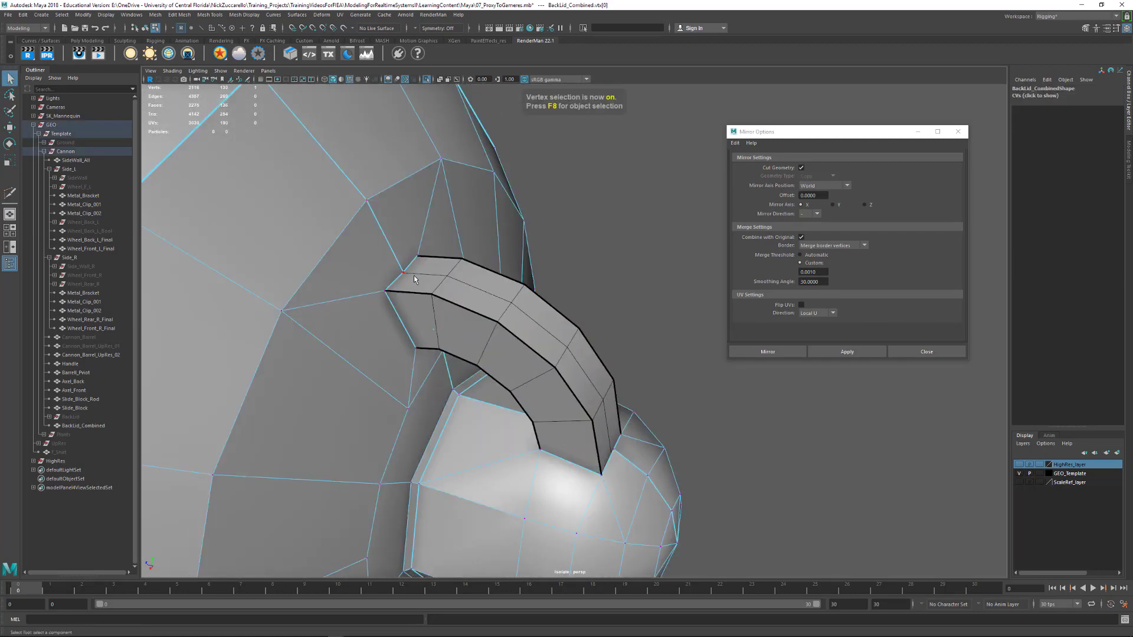
click(439, 301)
click(402, 272)
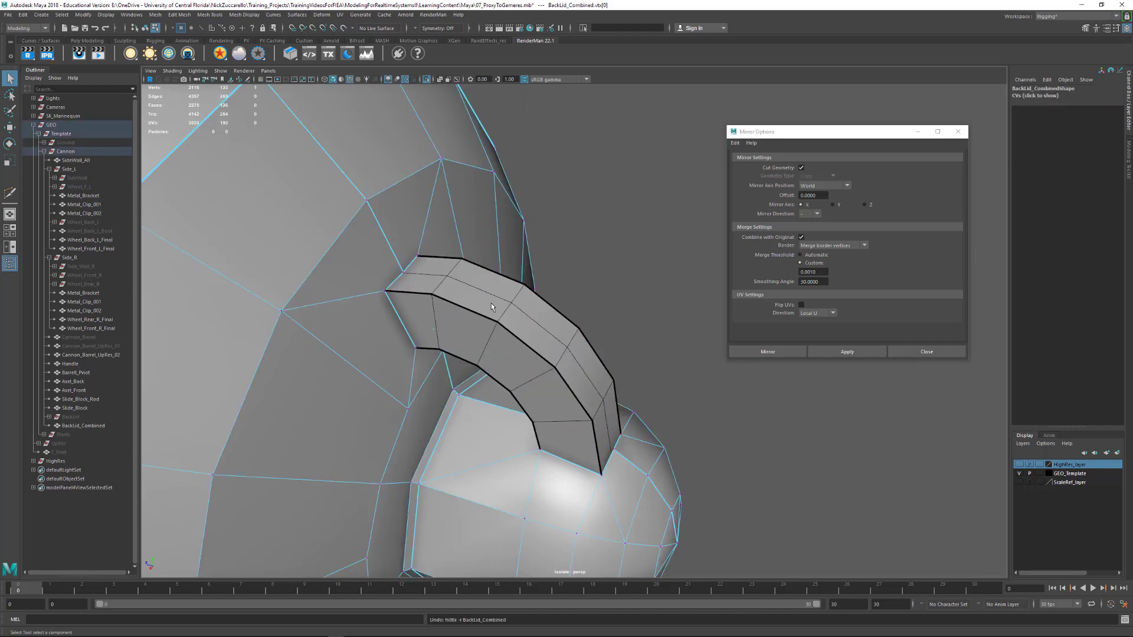
alt+drag(554, 321, 588, 330)
click(588, 330)
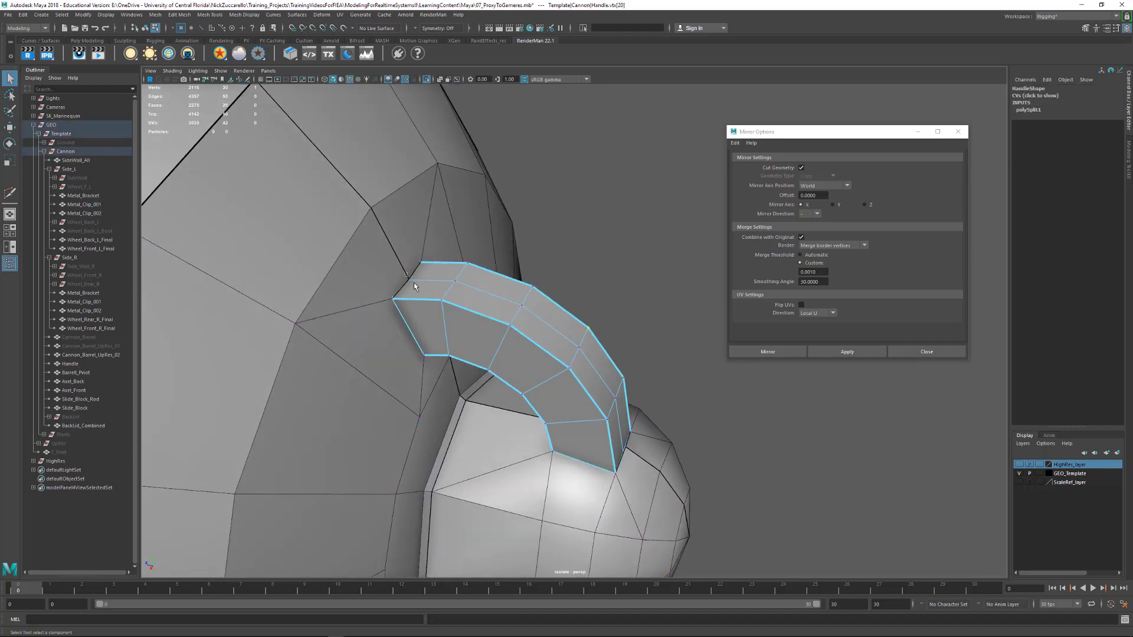
key(ctrl+z)
key(ctrl+z)
Snap the Handle's center-edge vertex and neighbouring outer corner at the lid end onto the lid's vertices in wireframe
key(4)
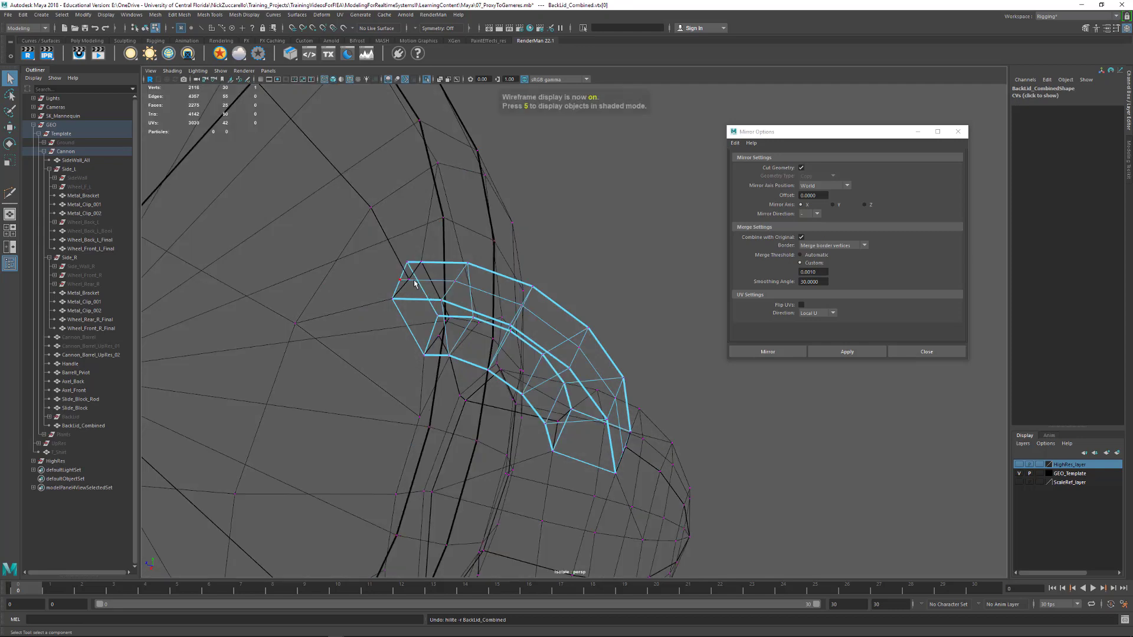
alt+drag(434, 285, 390, 285)
click(387, 285)
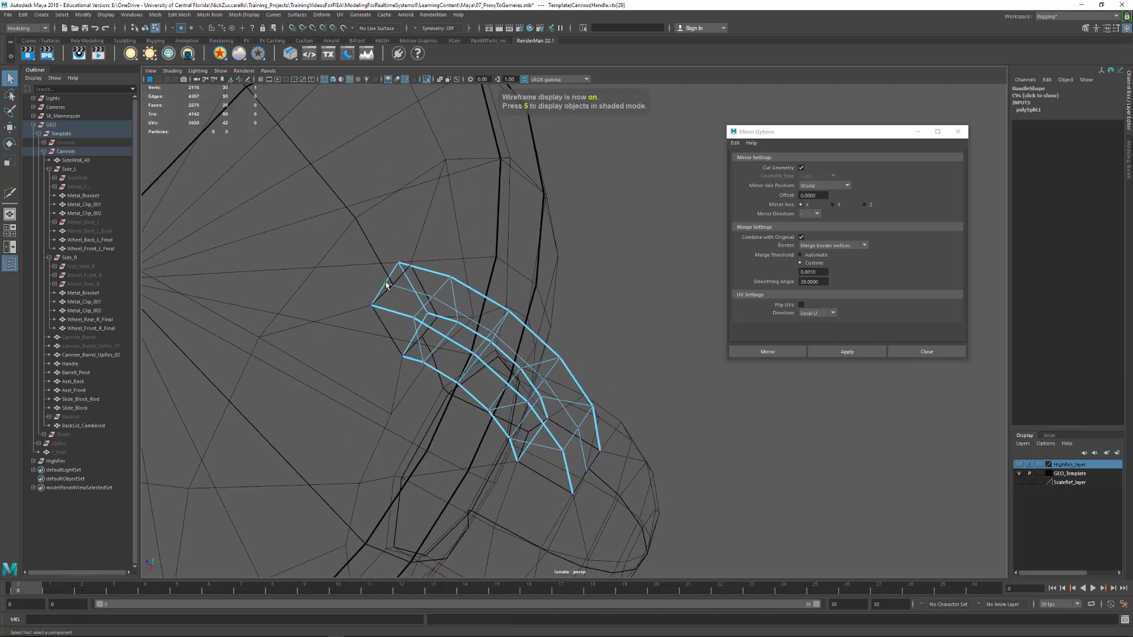
key(w)
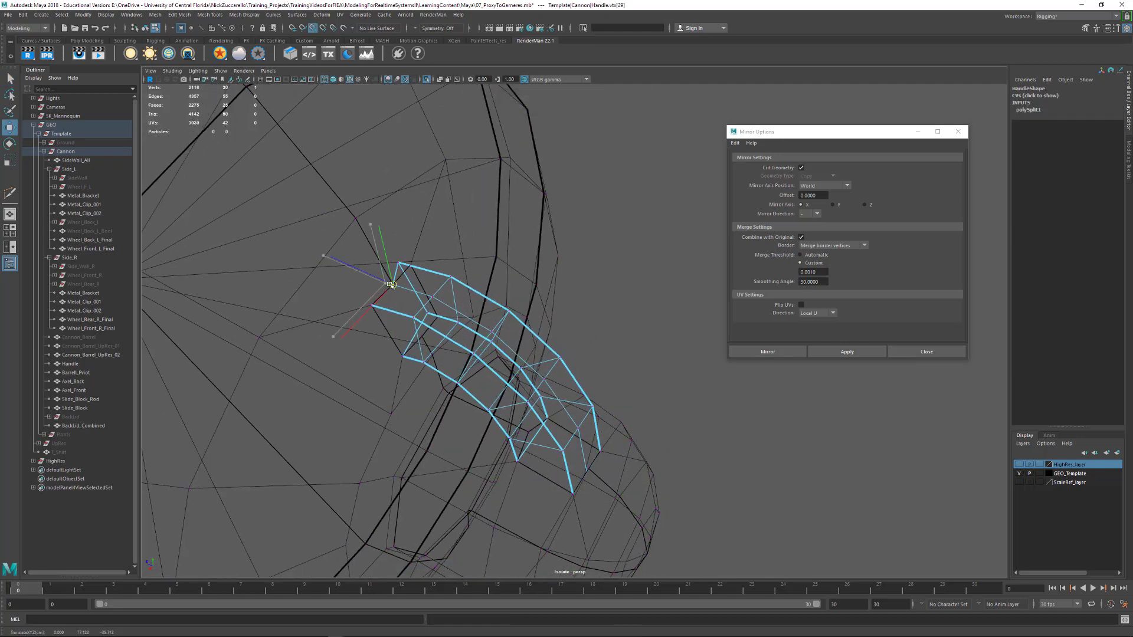
click(398, 261)
key(v)
drag(399, 262, 410, 265)
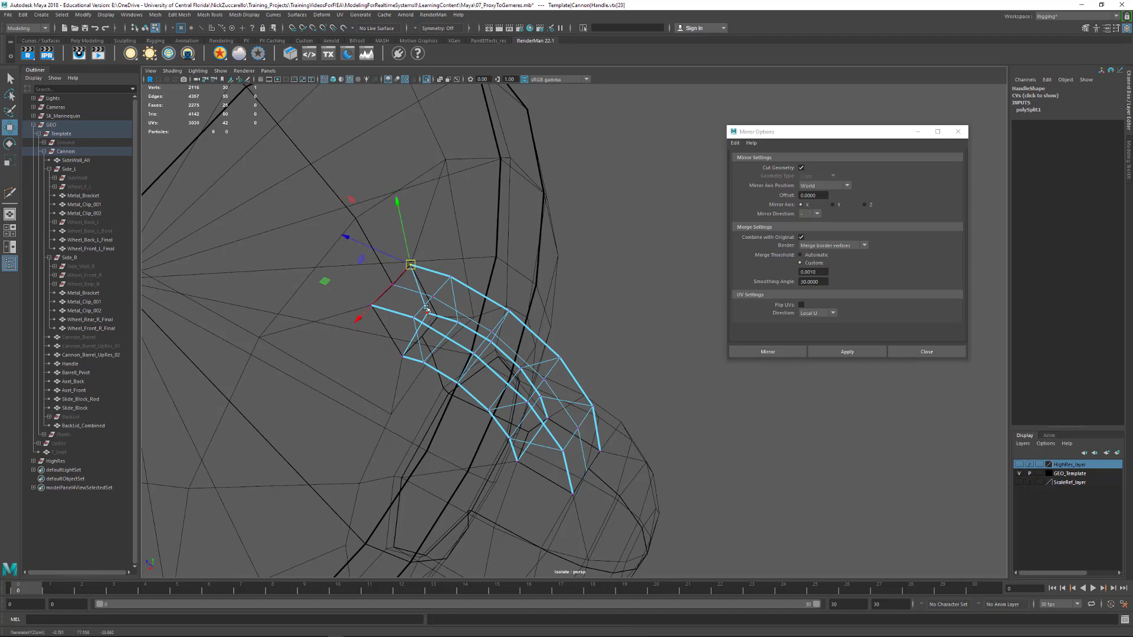
Continue aligning the Handle's end vertices, snapping the outer center edge's lower end onto the knob's center edge
click(428, 310)
alt+drag(434, 319, 528, 403)
click(562, 441)
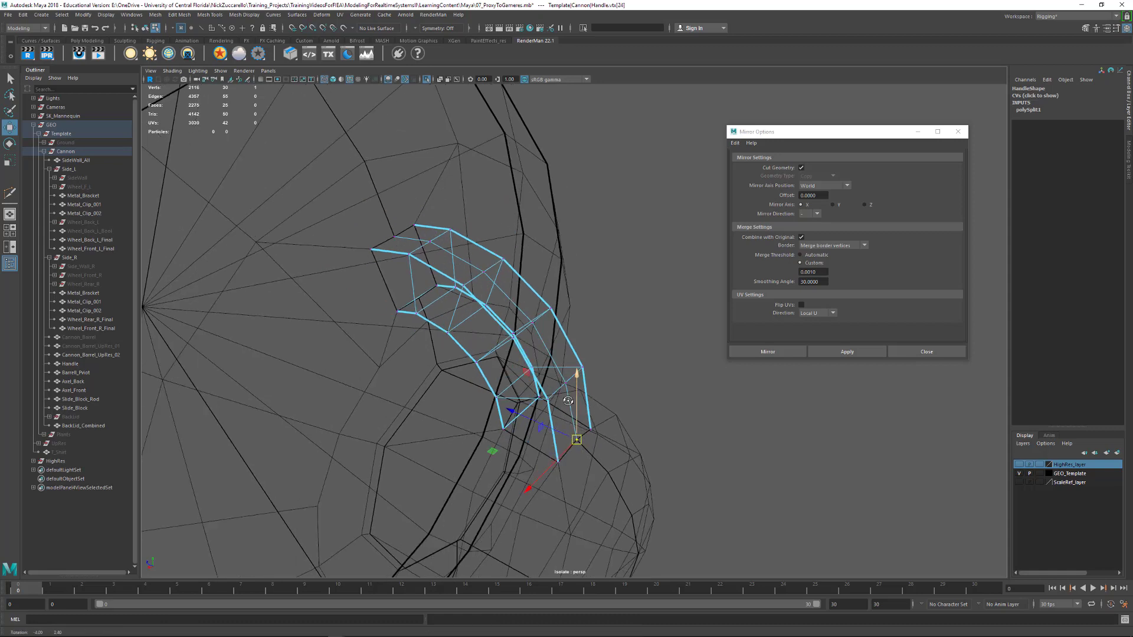
Insert a centered lengthwise edge along the Handle's inner surface with Multi-Cut
key(F8)
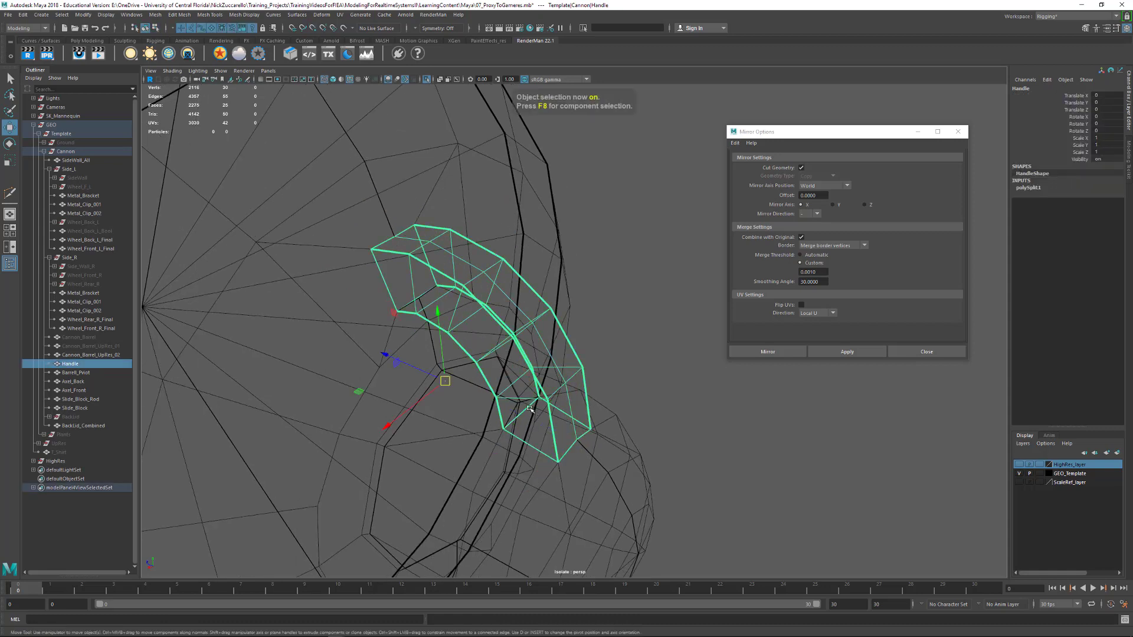
shift+right_drag(525, 408, 481, 411)
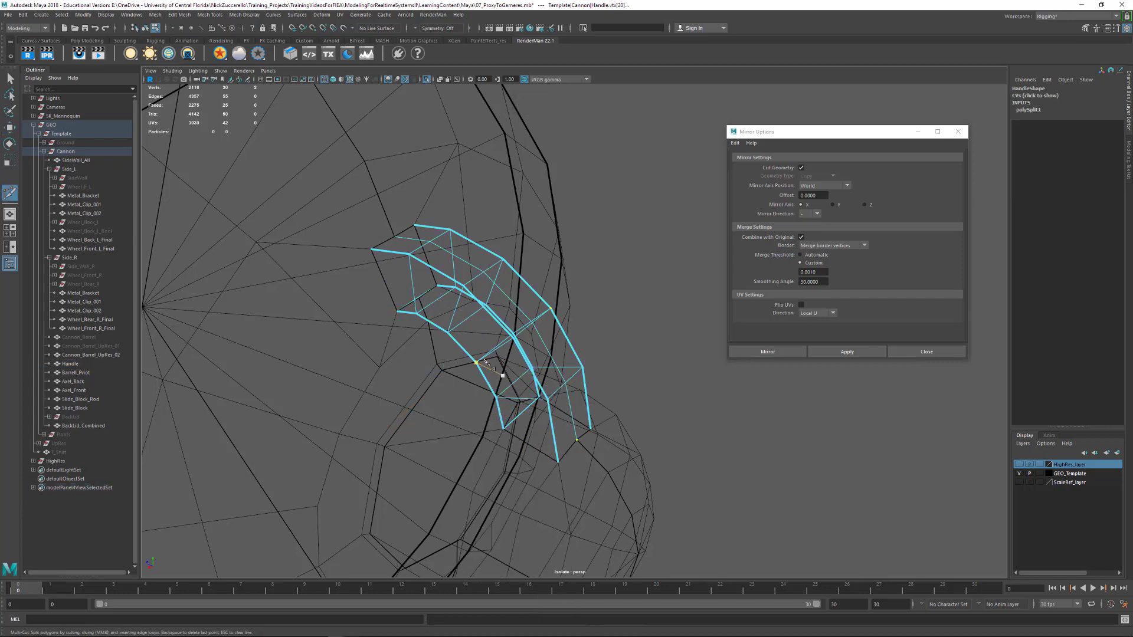
alt+drag(485, 361, 572, 304)
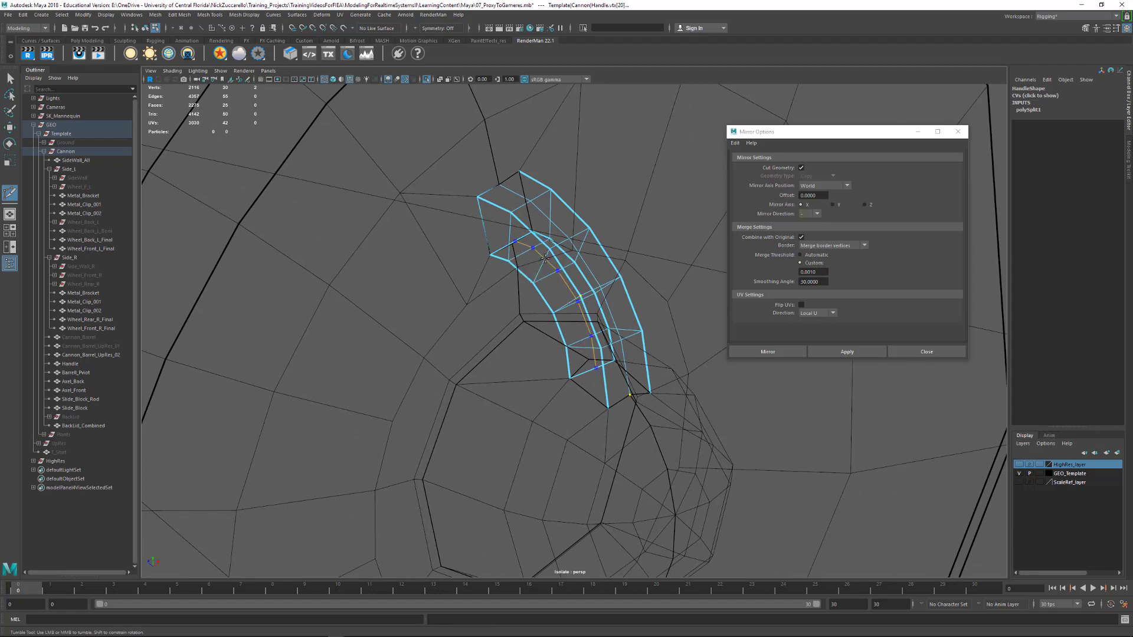
click(541, 258)
alt+drag(542, 258, 558, 385)
Snap the inner center edge's lower vertex onto the knob's matching center vertex
key(q)
key(F9)
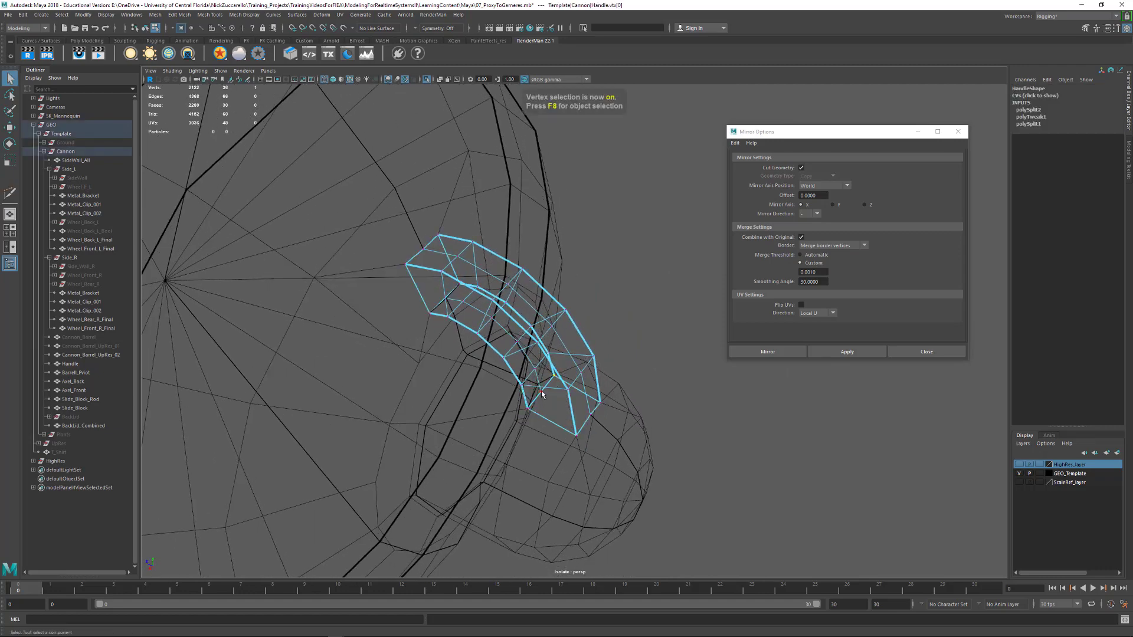
click(543, 398)
key(w)
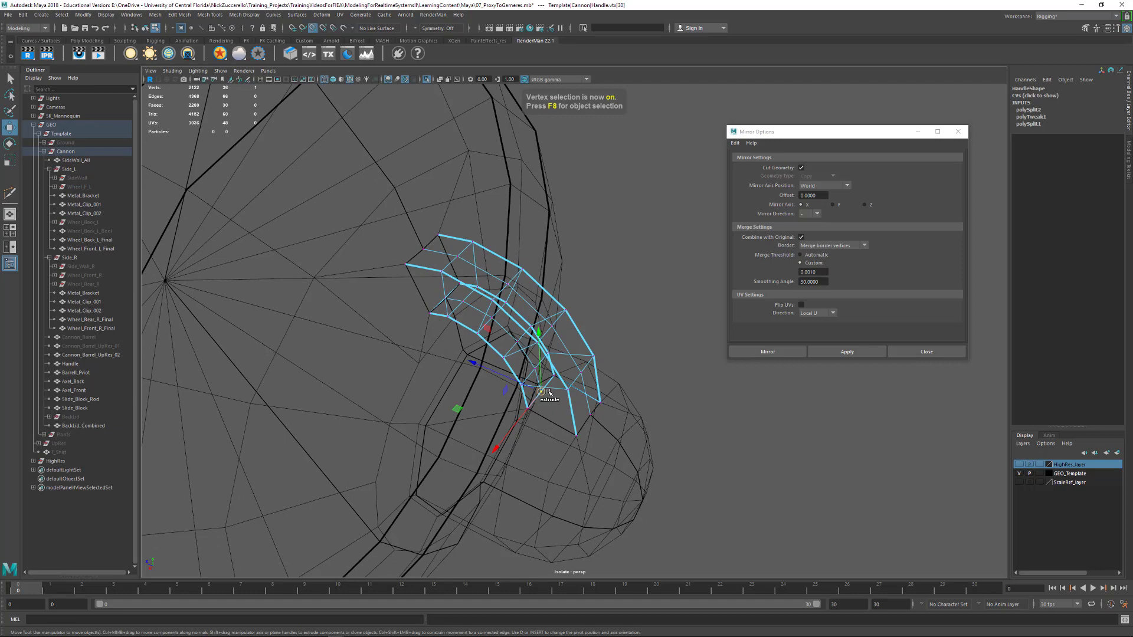
ctrl+shift+drag(549, 392, 499, 328)
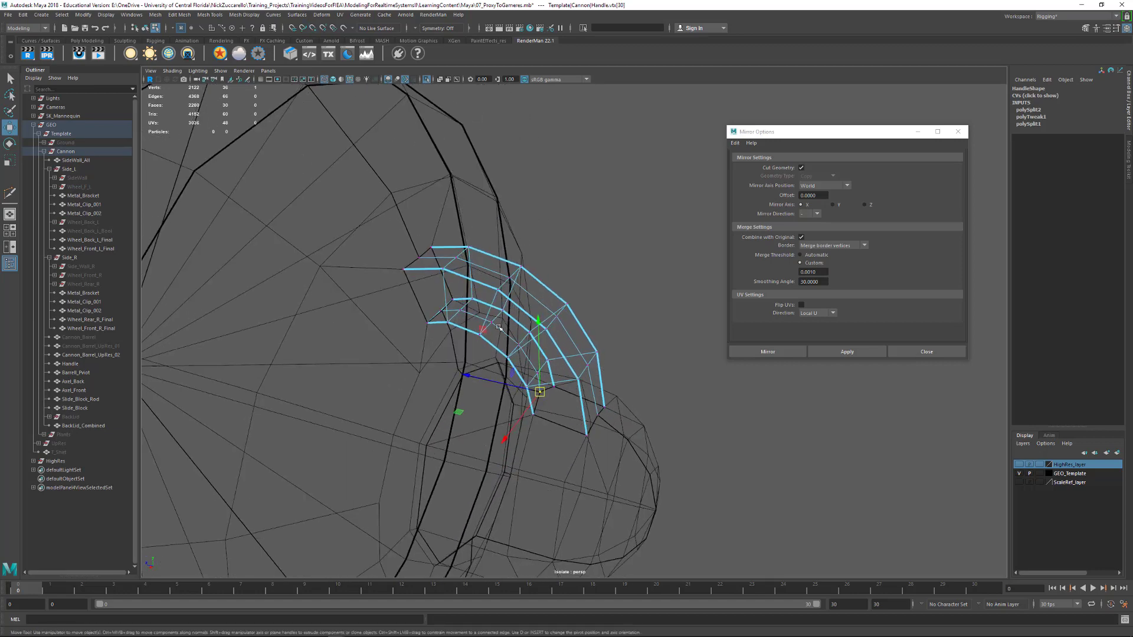
Snap the lid-end vertex of the Handle's inner center edge onto the lid's matching vertex and delete the Handle's history
click(444, 311)
key(v)
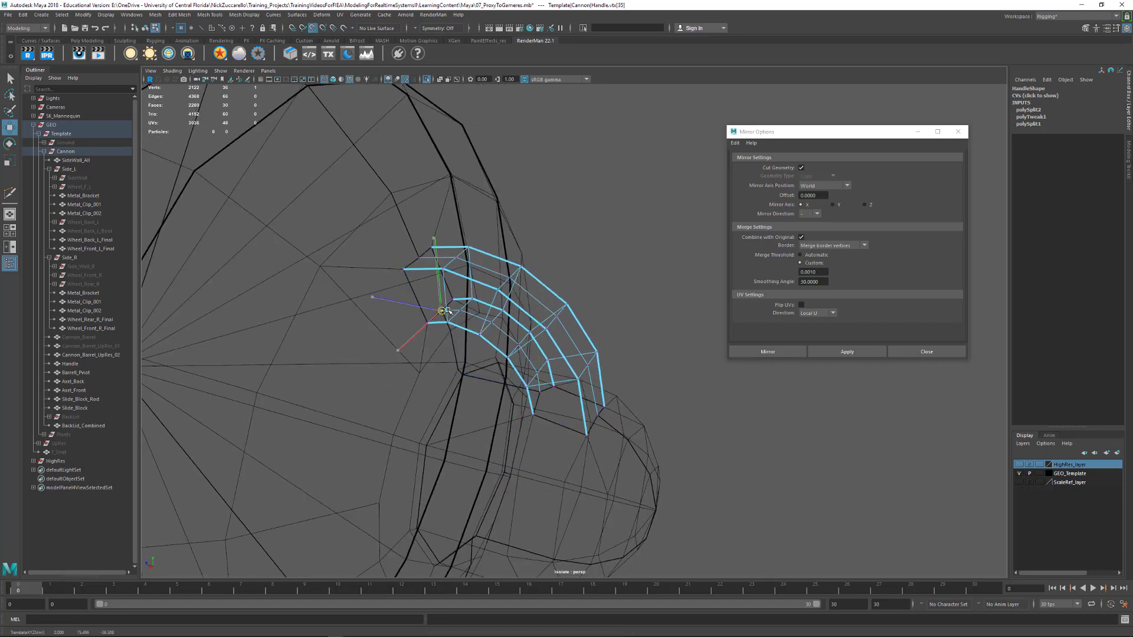
alt+drag(653, 347, 617, 358)
key(F8)
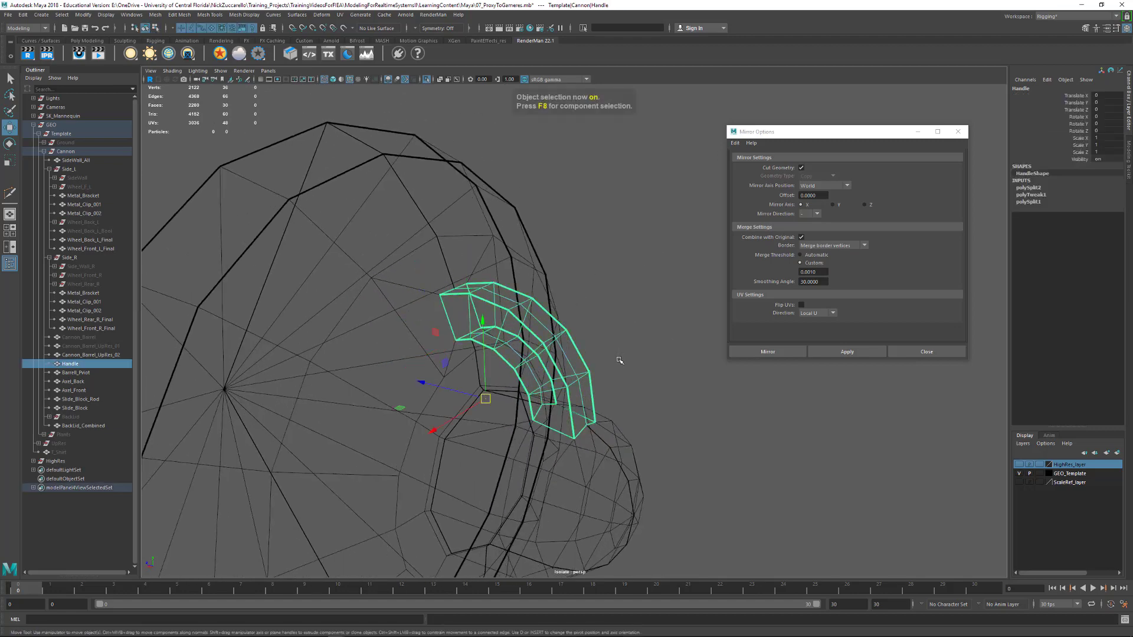
key(alt+shift+d)
click(649, 363)
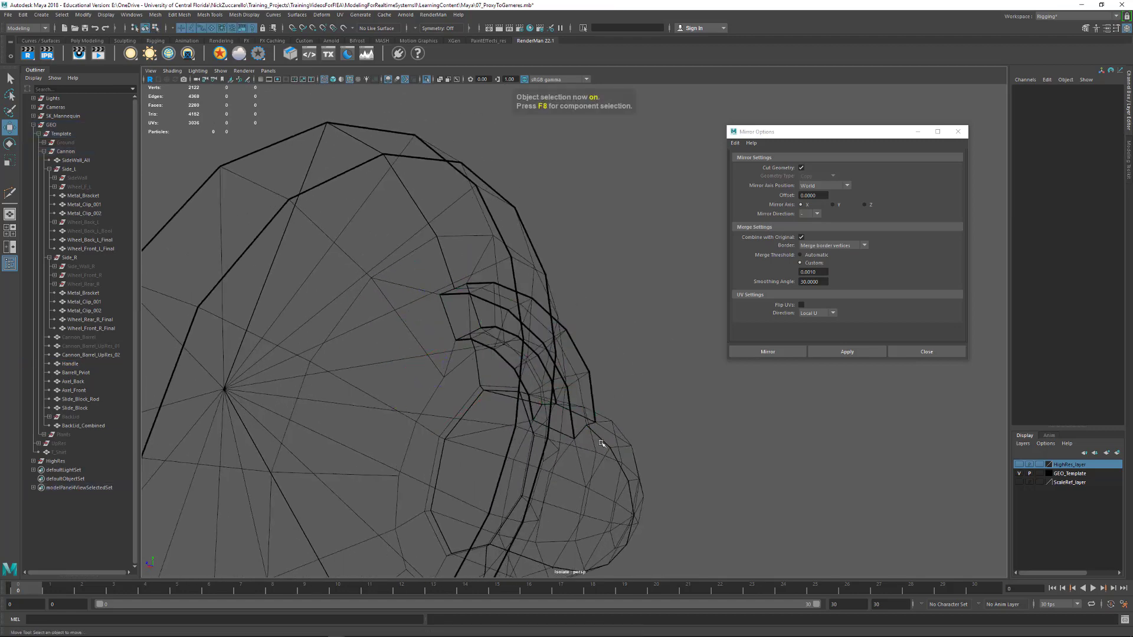
Return the view to shaded display and close the Mirror options
click(612, 459)
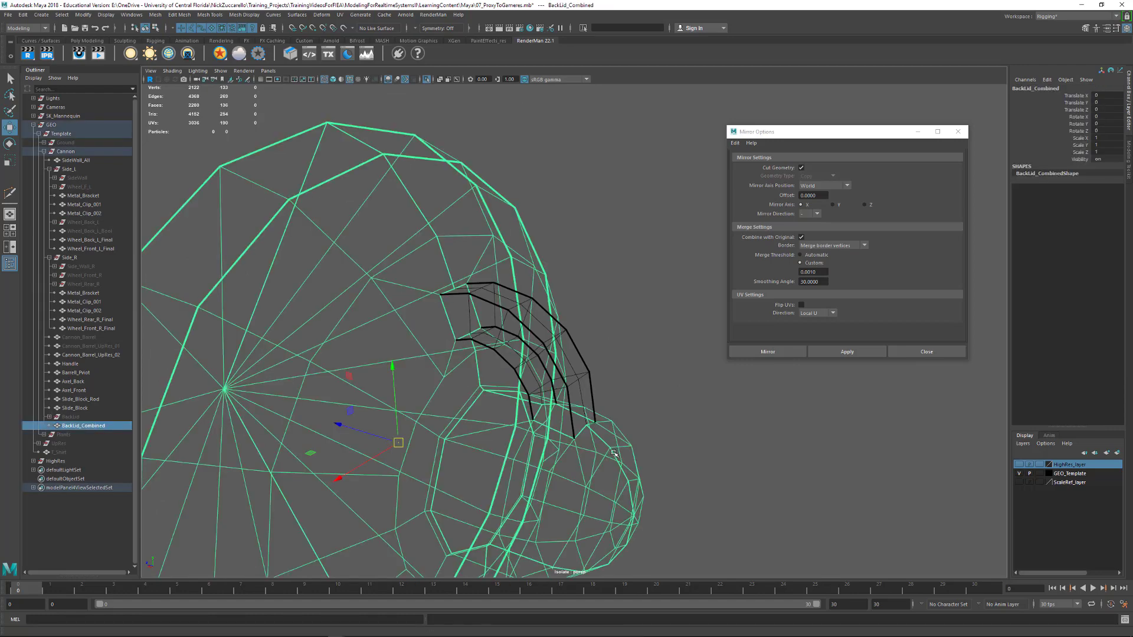
click(677, 447)
key(5)
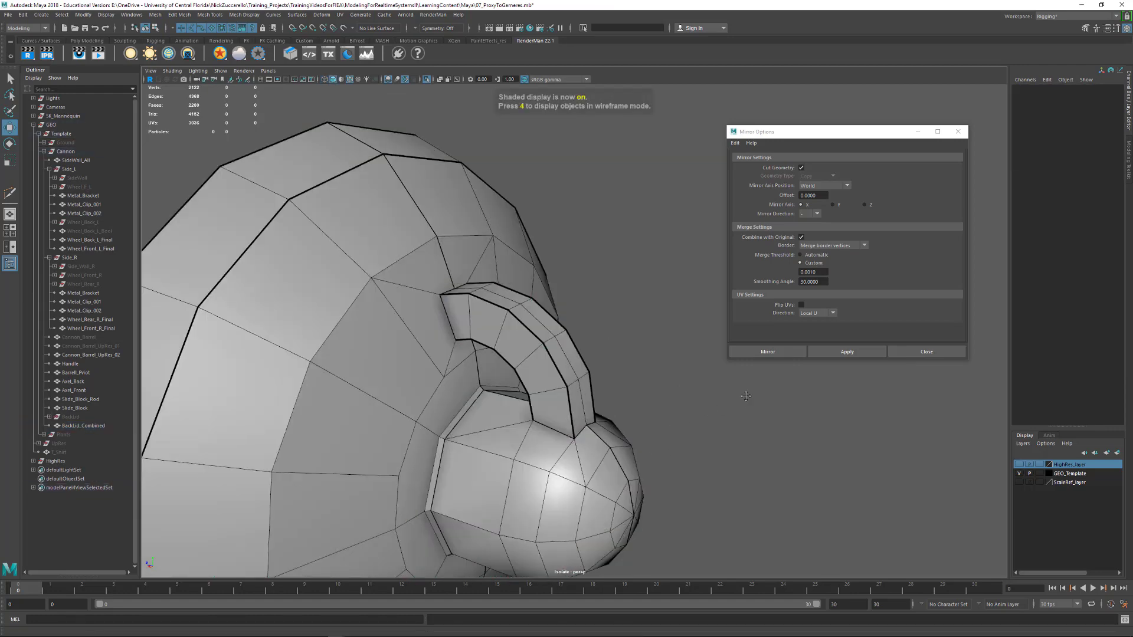
mouse_move(674, 448)
alt+mouse_down()
mouse_move(586, 371)
mouse_move(596, 363)
alt+mouse_up()
click(963, 136)
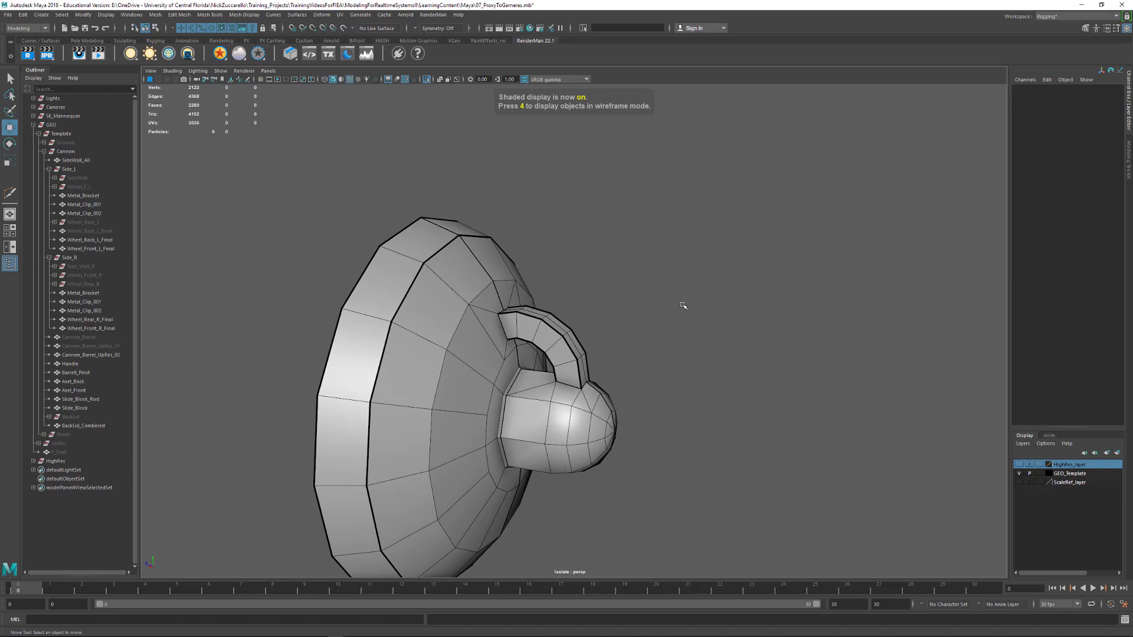
Combine the Handle and BackLid_Combined into one mesh and delete its construction history
click(567, 330)
shift+click(450, 310)
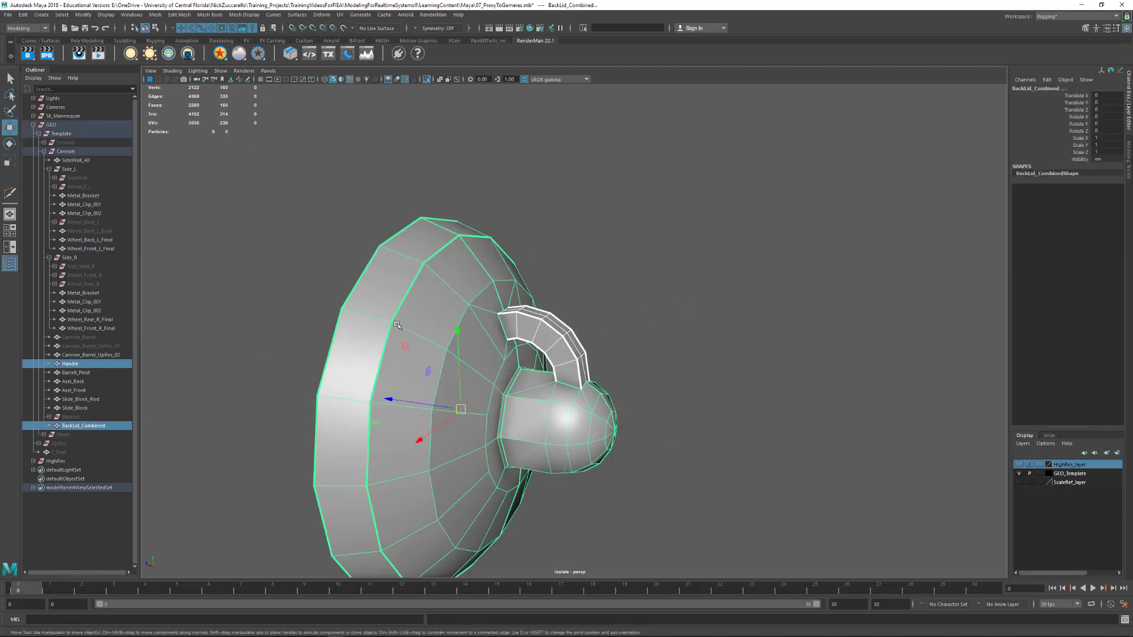
mouse_move(673, 295)
alt+mouse_down()
mouse_move(640, 299)
mouse_move(659, 288)
alt+mouse_up()
mouse_move(311, 216)
alt+mouse_down()
mouse_move(425, 192)
mouse_move(325, 209)
alt+mouse_up()
click(178, 15)
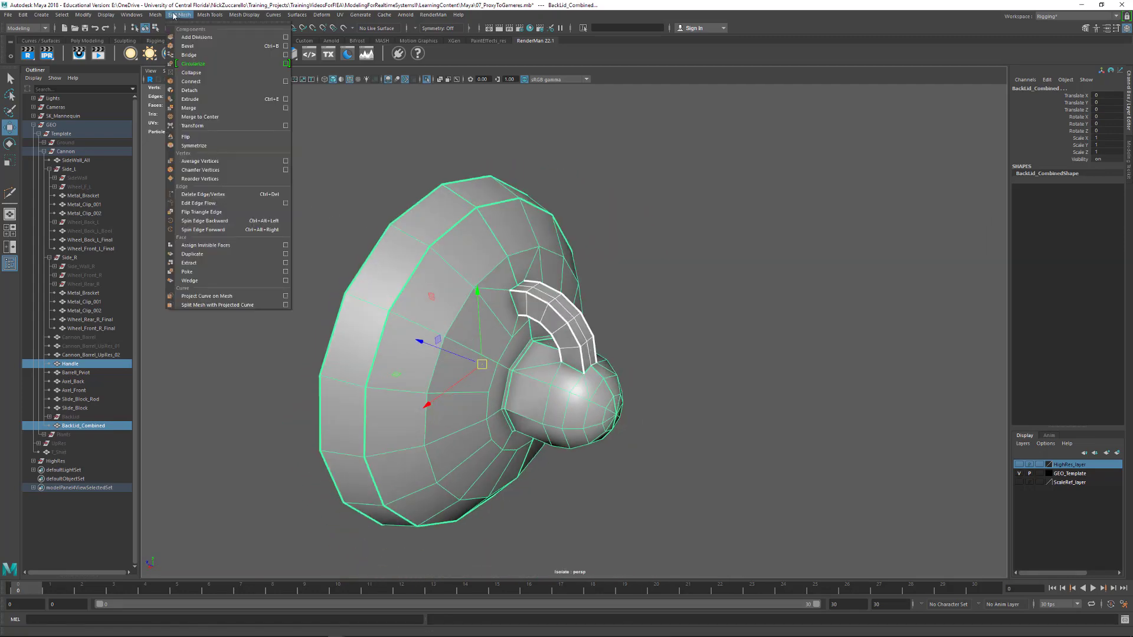
mouse_move(154, 16)
click(172, 46)
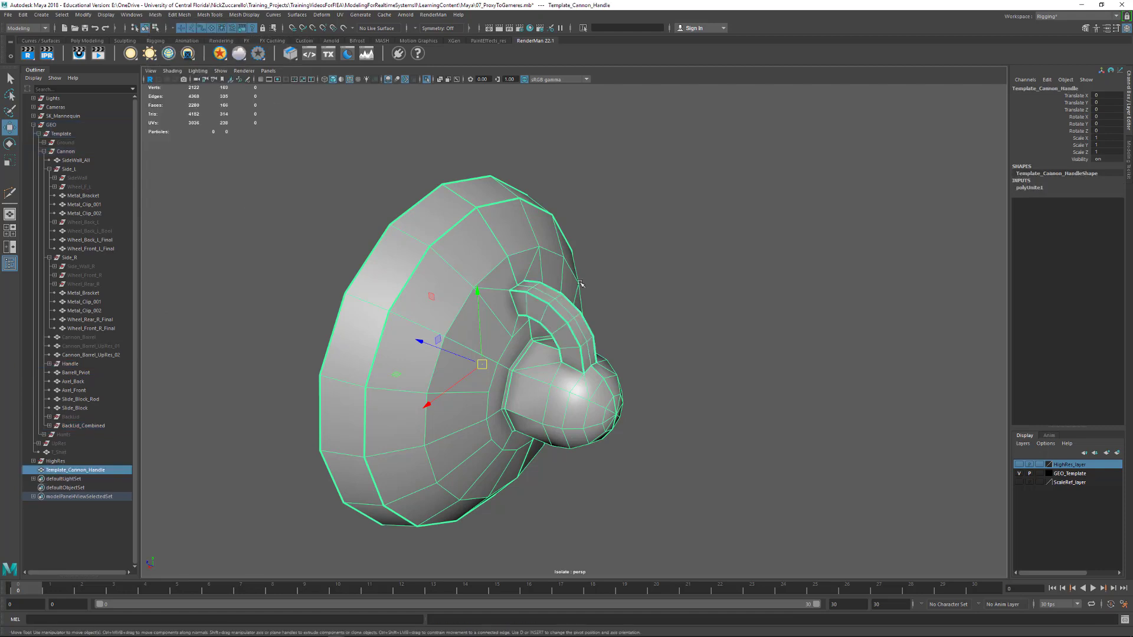
key(alt+shift+d)
Merge the overlapping vertices around the handle, knob and adjoining lid area with a threshold of 0.001
alt+drag(746, 354, 620, 286)
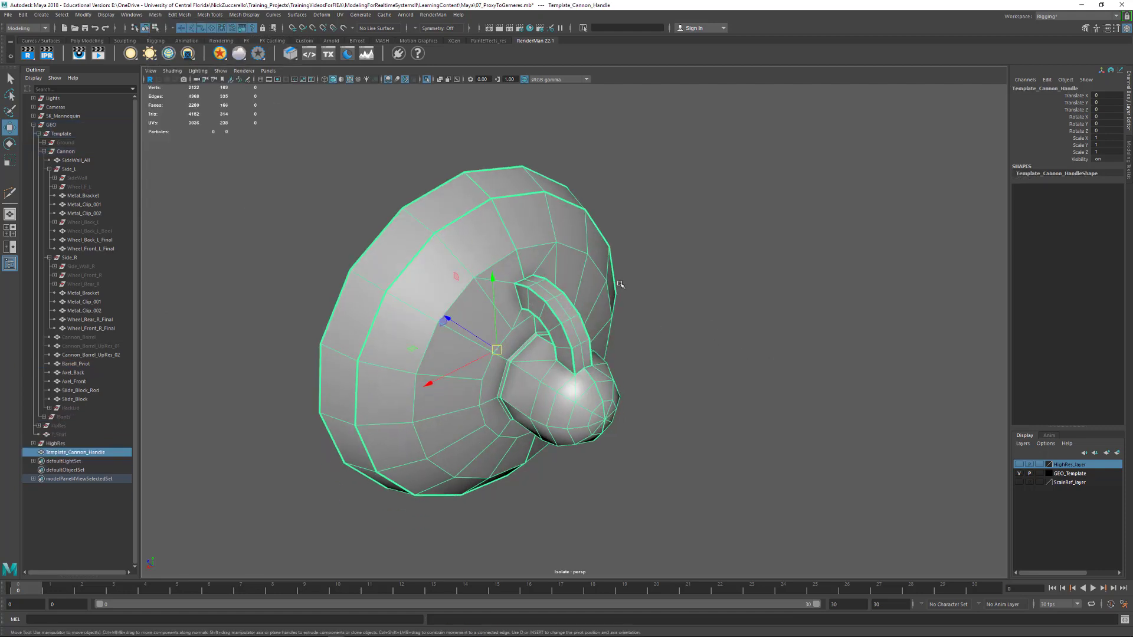
alt+right_drag(619, 286, 626, 324)
alt+drag(627, 324, 620, 326)
key(F9)
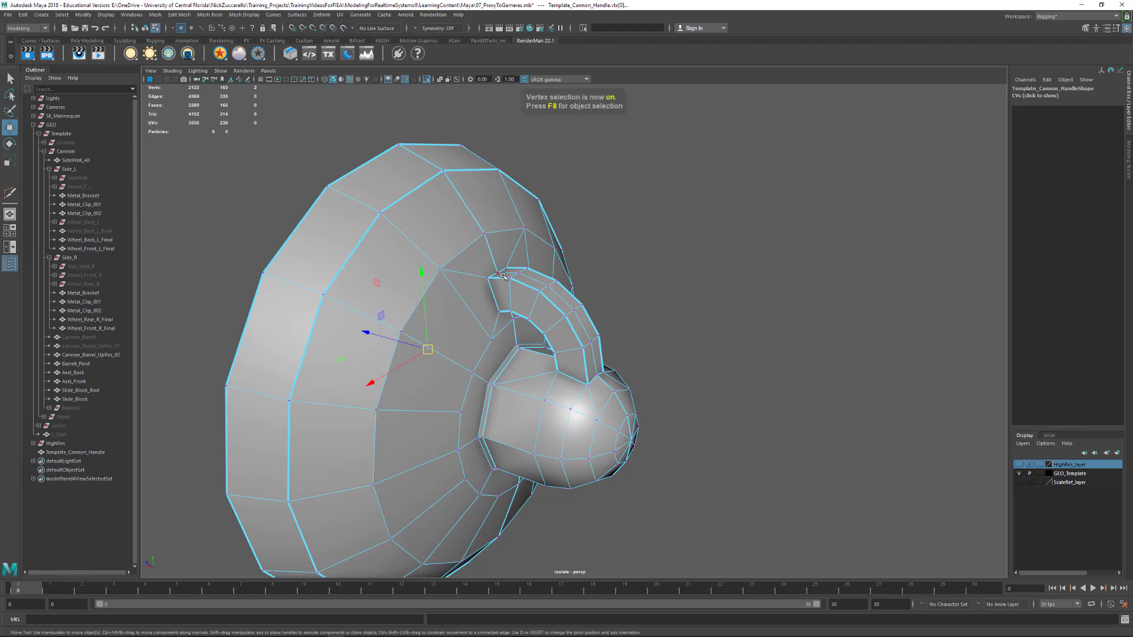
drag(435, 225, 721, 458)
shift+right_drag(593, 369, 649, 329)
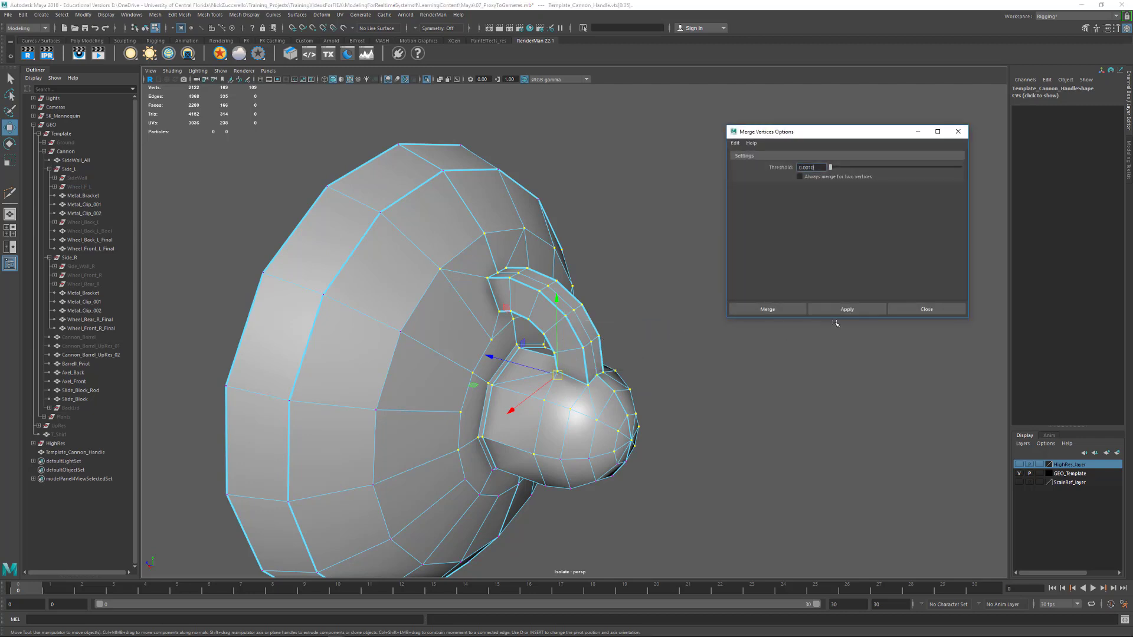
click(856, 310)
click(959, 132)
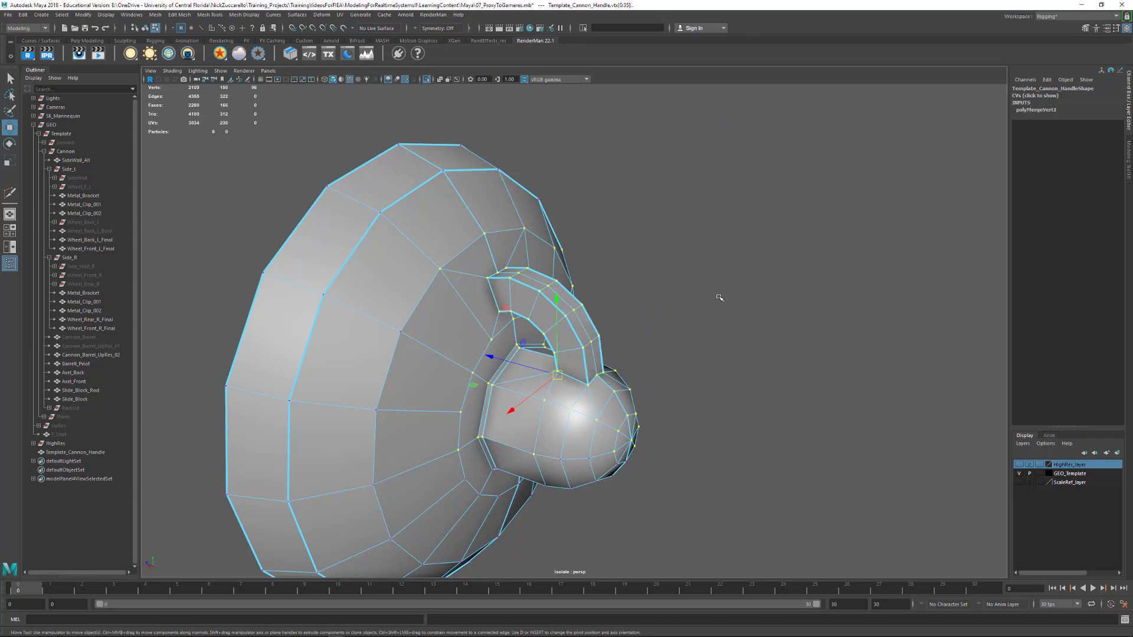
Check the merged handle joints in smooth preview, then return to the unsmoothed mesh
click(721, 299)
click(511, 270)
key(3)
alt+drag(737, 316, 735, 383)
alt+drag(638, 337, 645, 372)
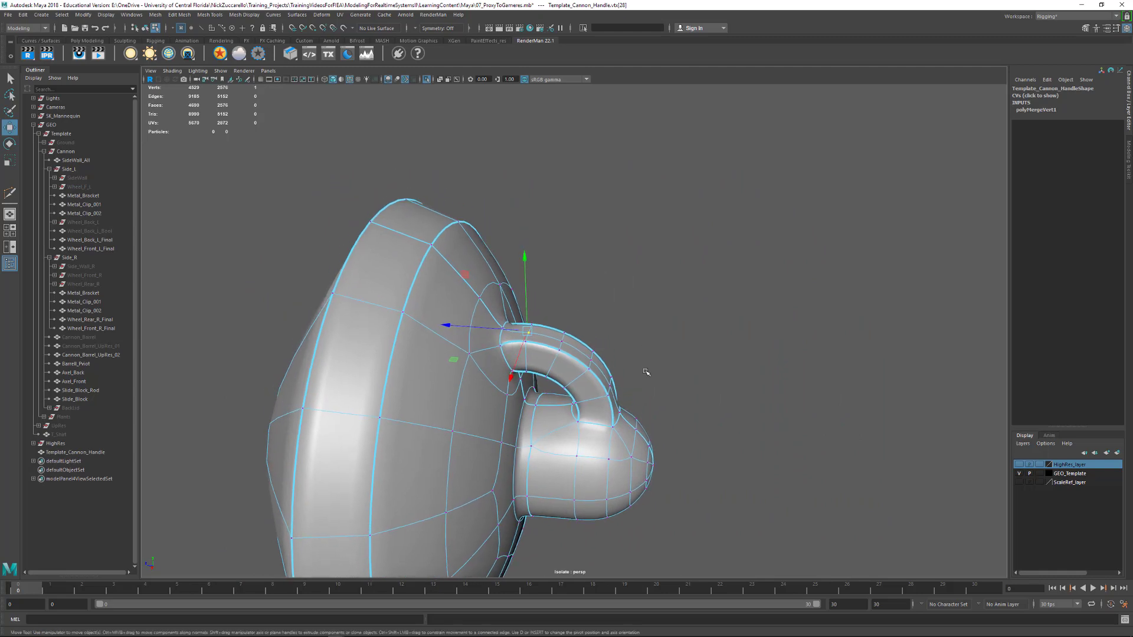
key(1)
alt+right_drag(602, 349, 696, 405)
alt+drag(696, 405, 685, 398)
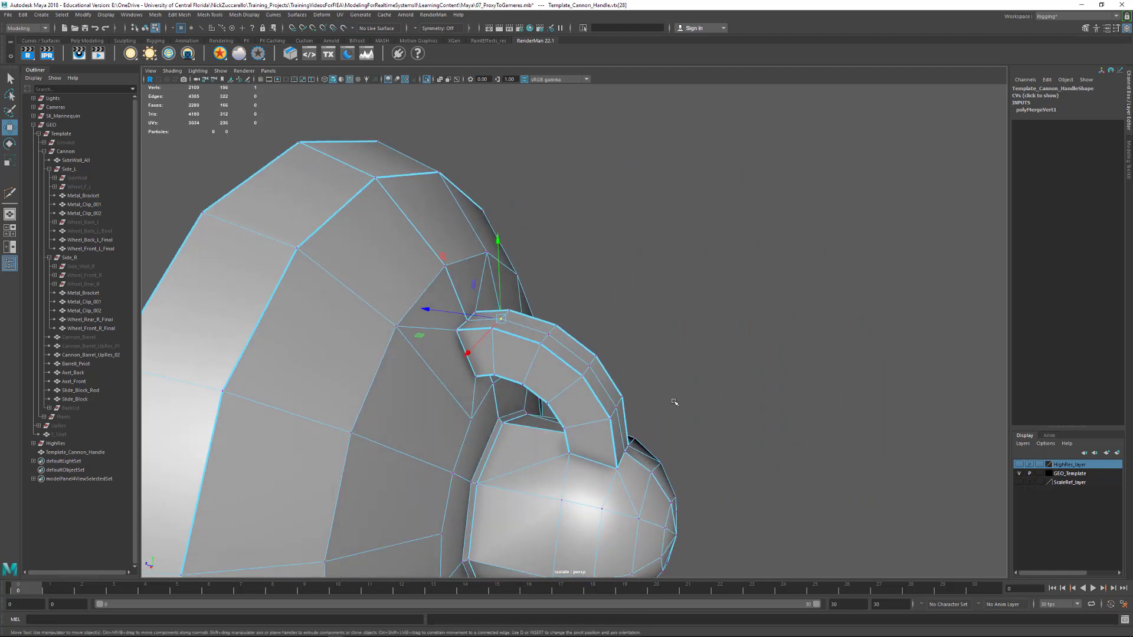
Select the edges all around both ends of the handle where it meets the knob and the lid
key(F10)
click(596, 460)
alt+drag(617, 439, 509, 438)
shift+click(572, 464)
shift+click(584, 460)
shift+click(526, 418)
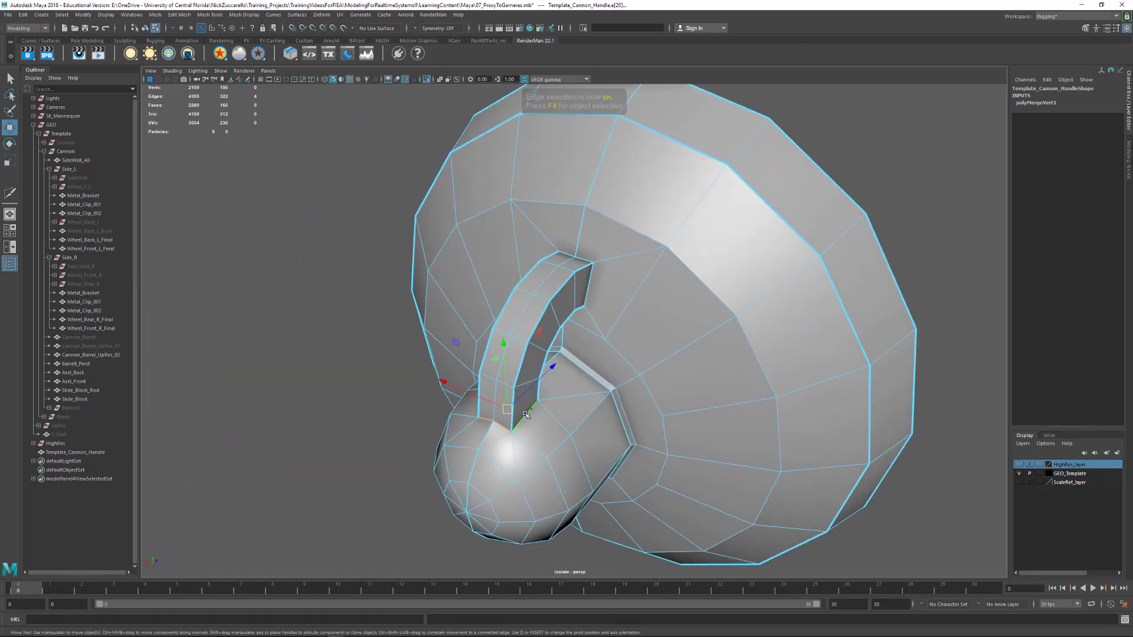
alt+drag(643, 416, 690, 398)
shift+click(582, 396)
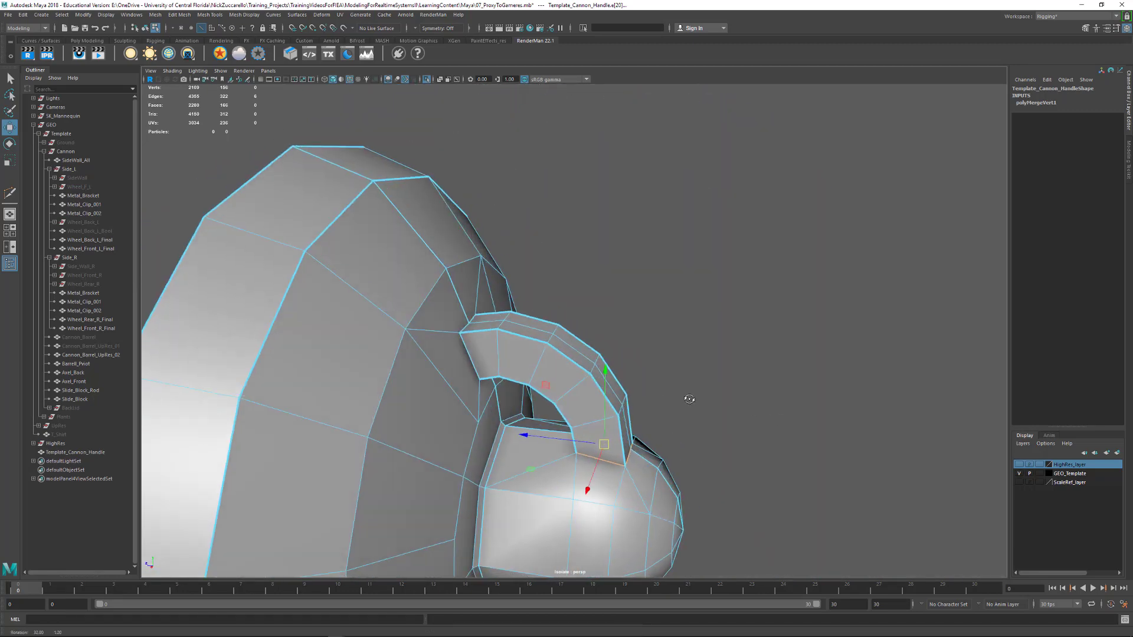
shift+double_click(467, 355)
alt+drag(529, 337, 441, 318)
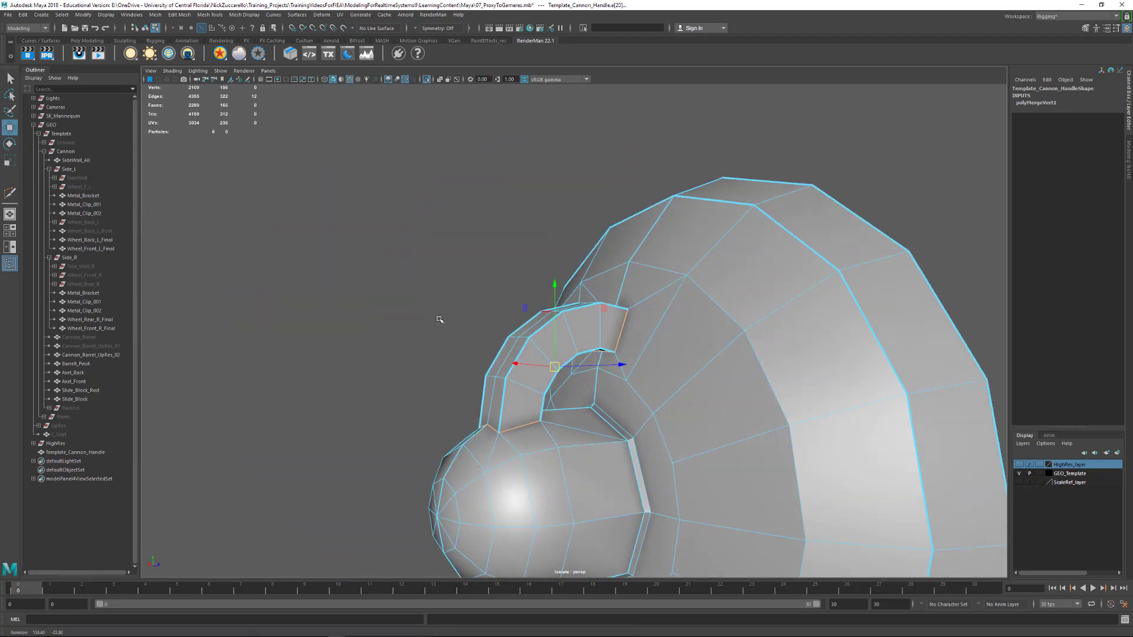
alt+drag(649, 360, 540, 317)
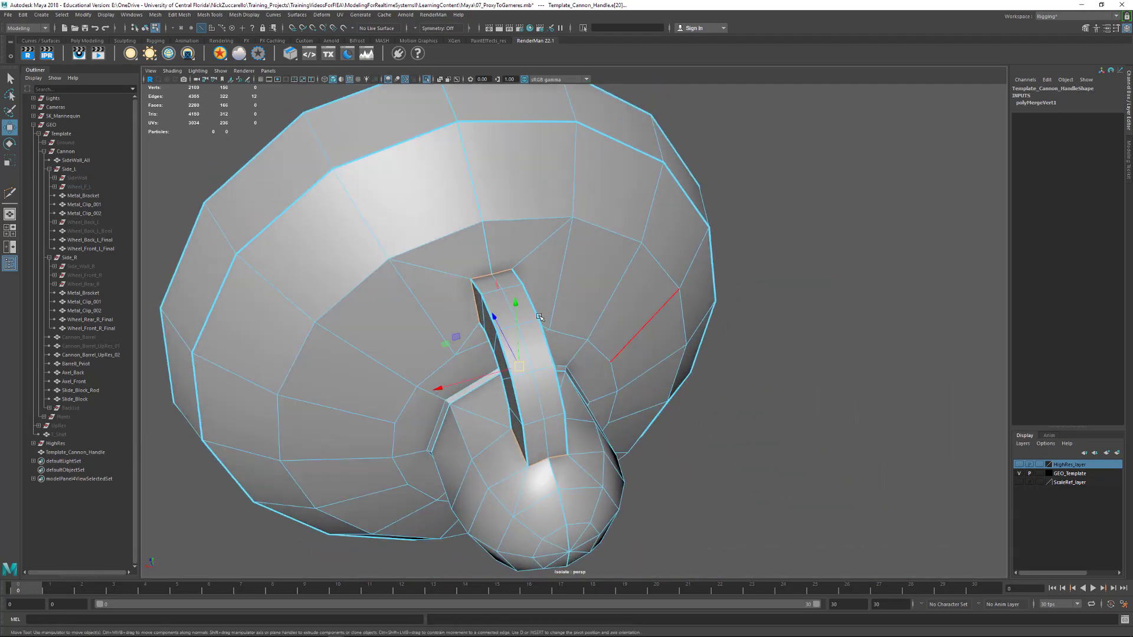
Bevel the selected handle joint edges with 1 segment and a fraction of 0.25
shift+right_click(499, 265)
shift+right_drag(546, 269, 548, 270)
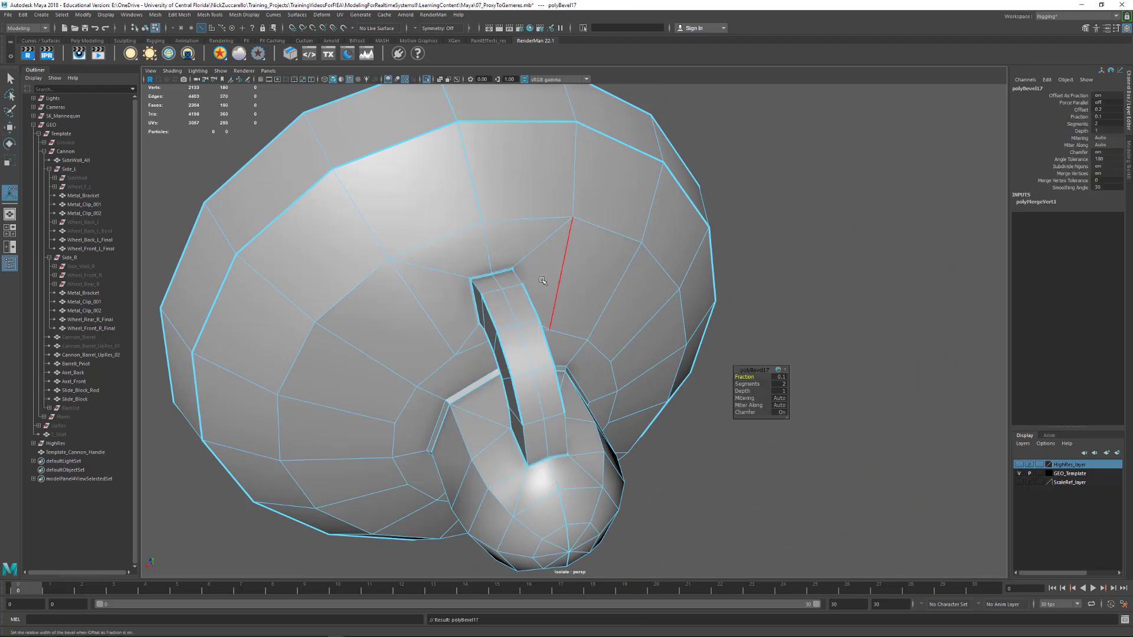
alt+drag(546, 280, 623, 313)
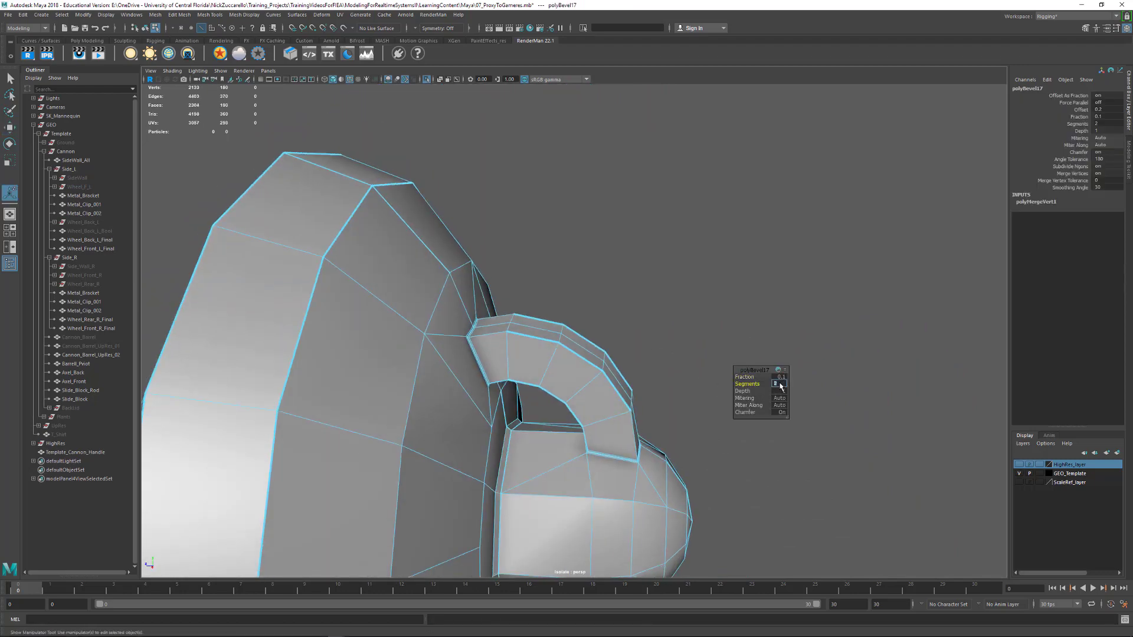
text(1)
key(Return)
alt+drag(572, 378, 772, 384)
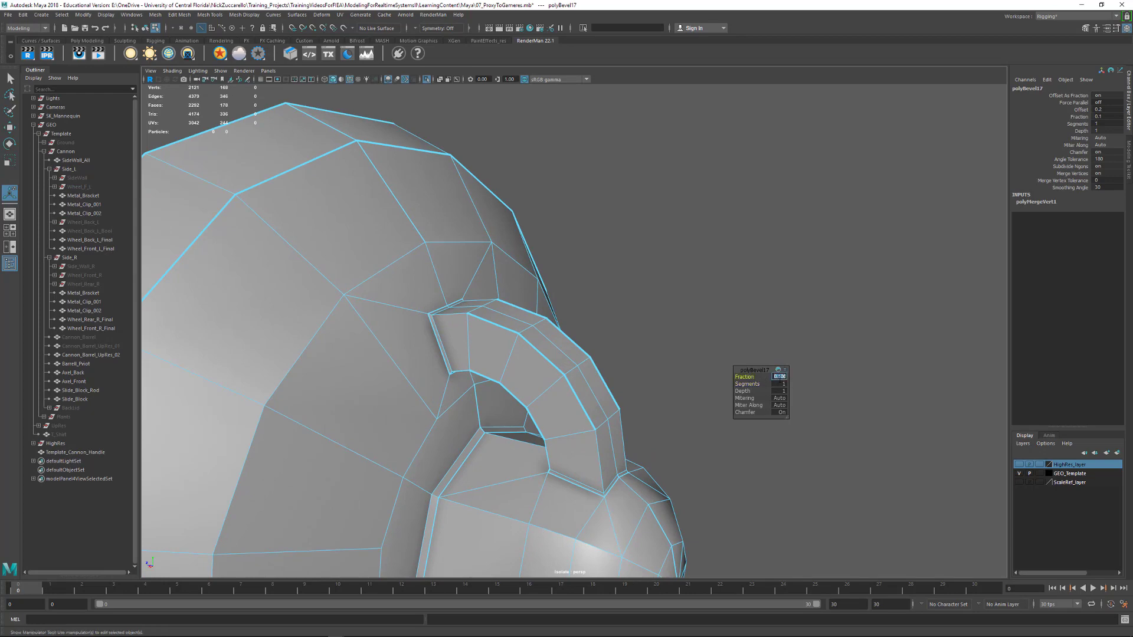
text(.25)
key(Return)
alt+drag(526, 435, 674, 428)
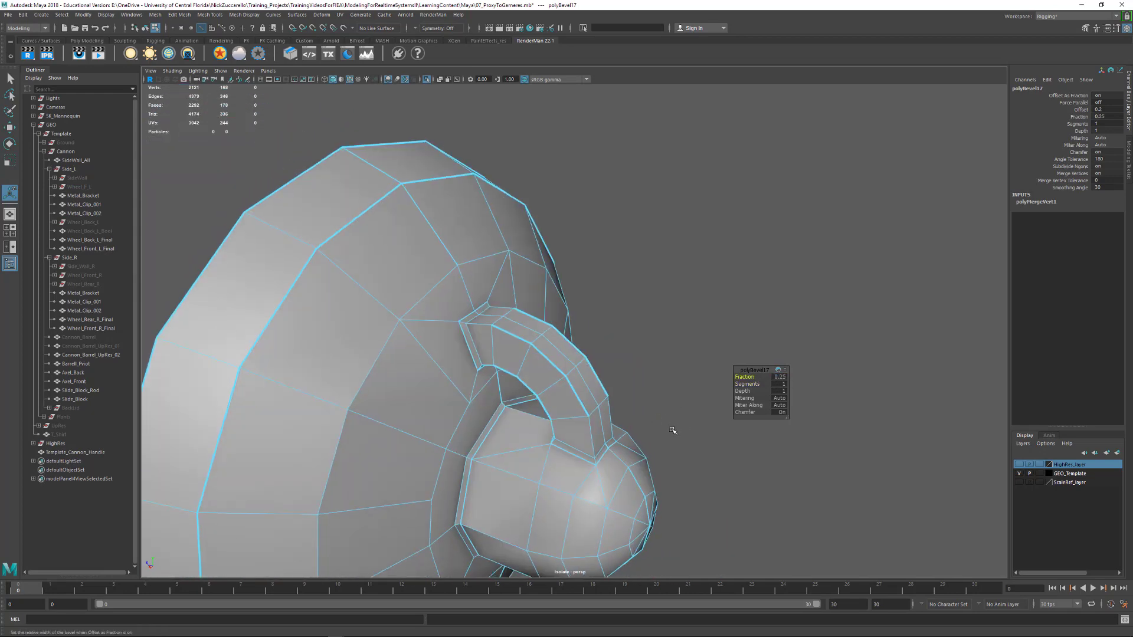
Delete the combined mesh's construction history in object mode and display the mesh in smooth preview
key(F8)
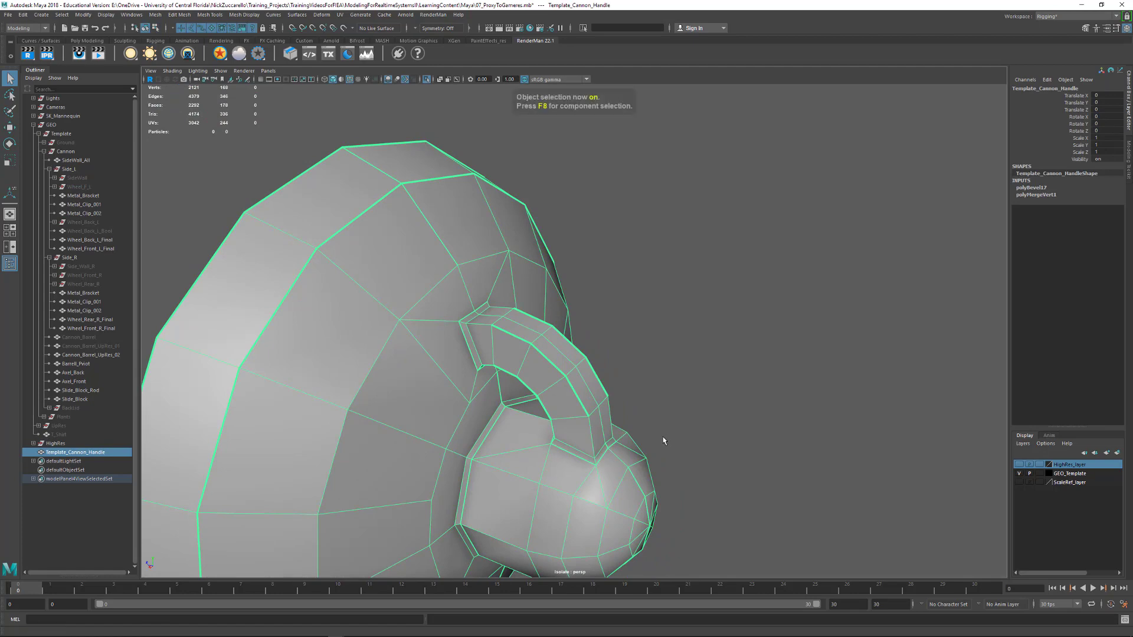
click(655, 442)
alt+drag(653, 443, 559, 388)
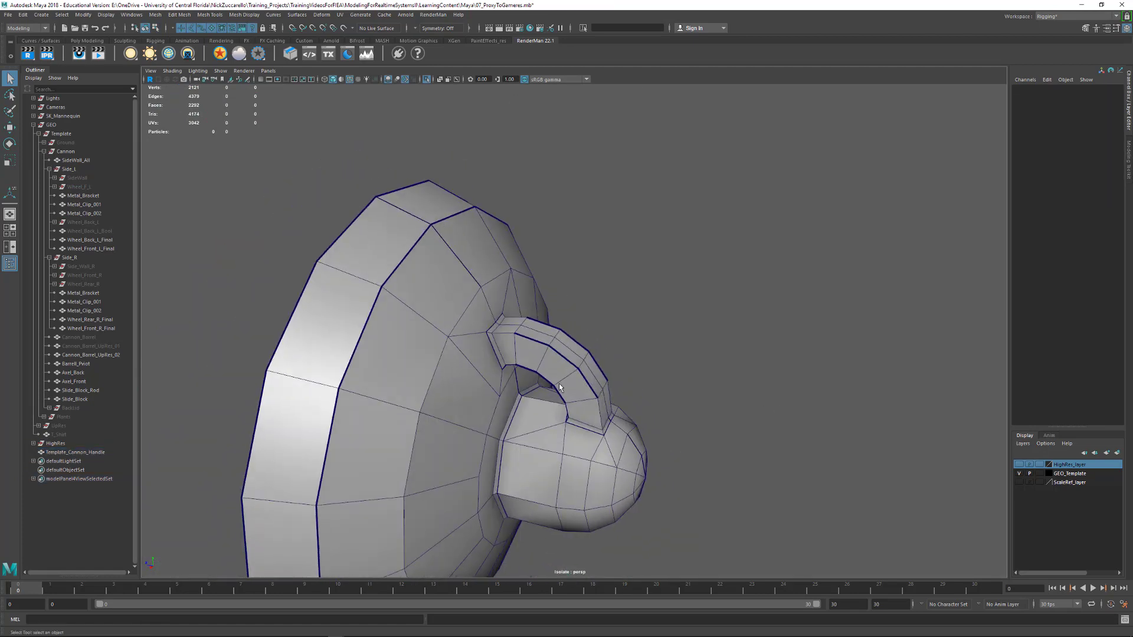
click(564, 378)
alt+drag(663, 392, 594, 411)
key(3)
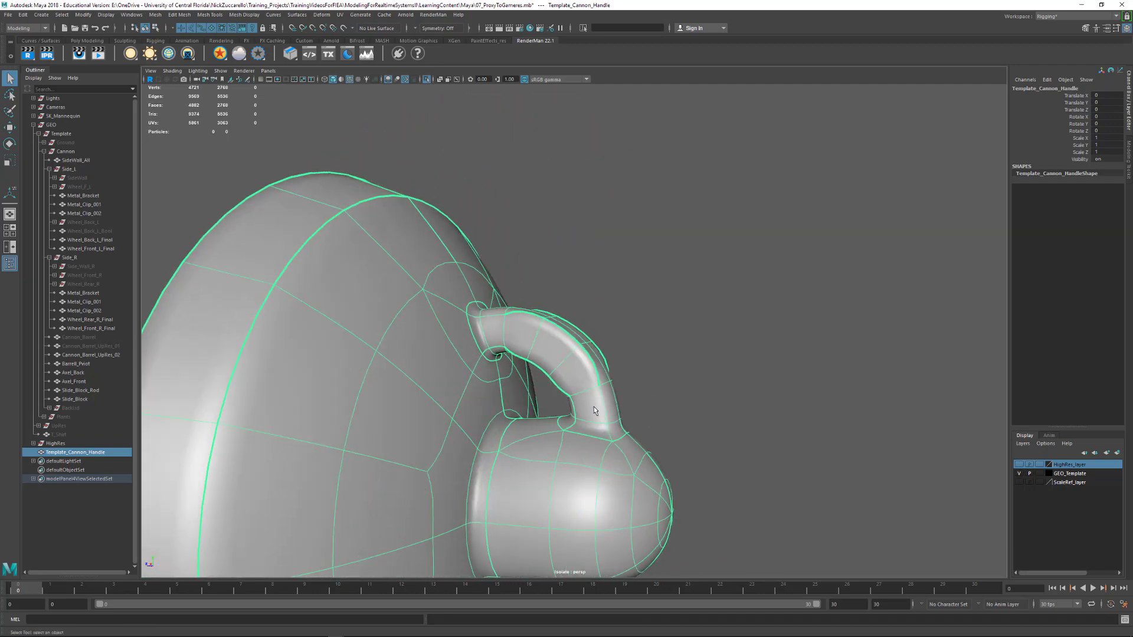
Crease the handle's lengthwise corner edges on both sides with the Crease tool
key(F10)
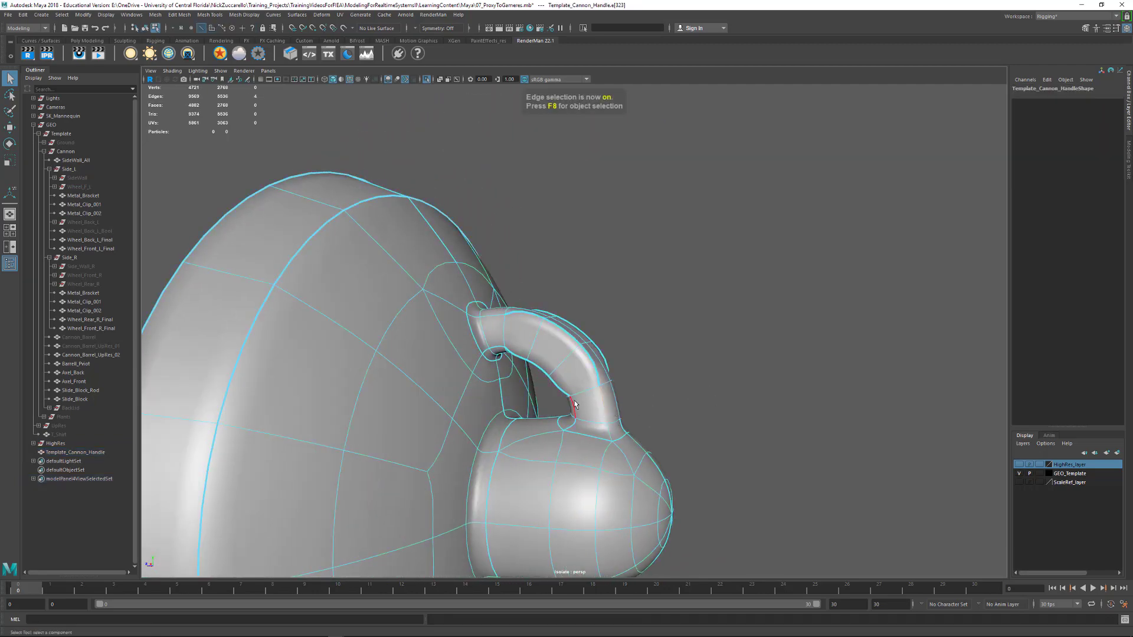
alt+drag(596, 408, 527, 344)
shift+double_click(530, 403)
shift+double_click(513, 358)
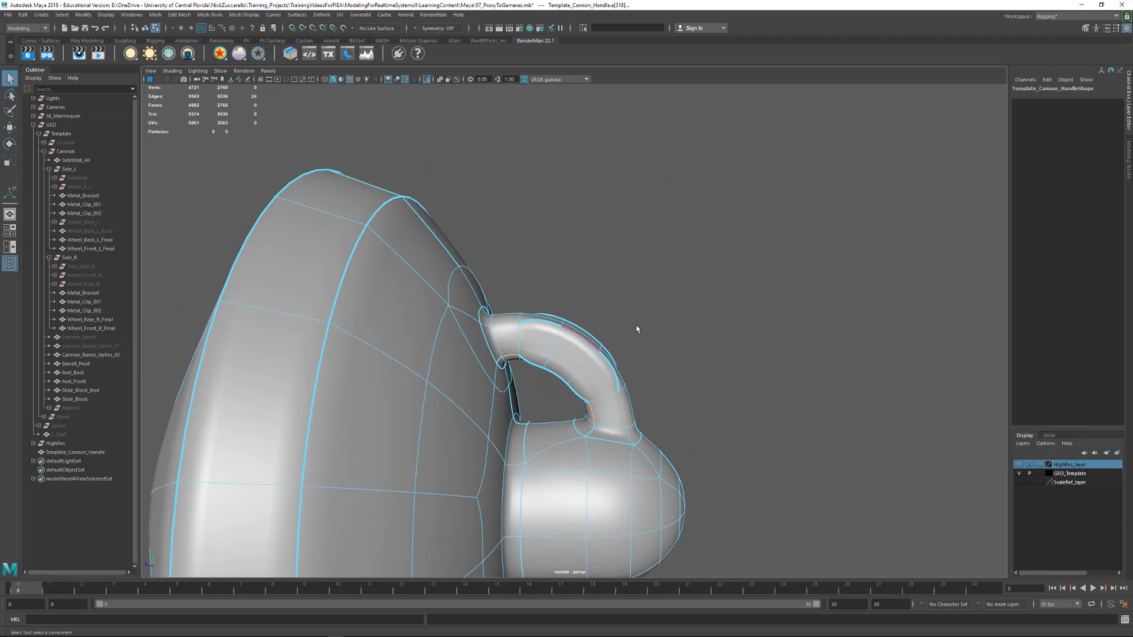
mouse_move(636, 329)
alt+mouse_down()
mouse_move(546, 306)
mouse_move(617, 408)
mouse_move(624, 334)
alt+mouse_up()
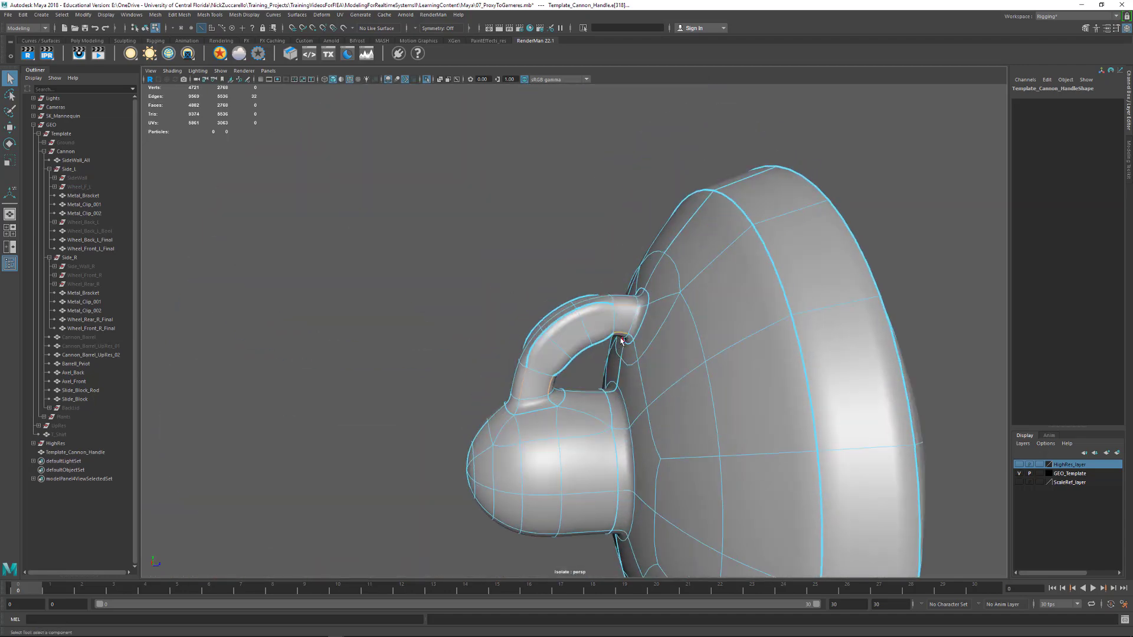
shift+right_drag(621, 340, 606, 360)
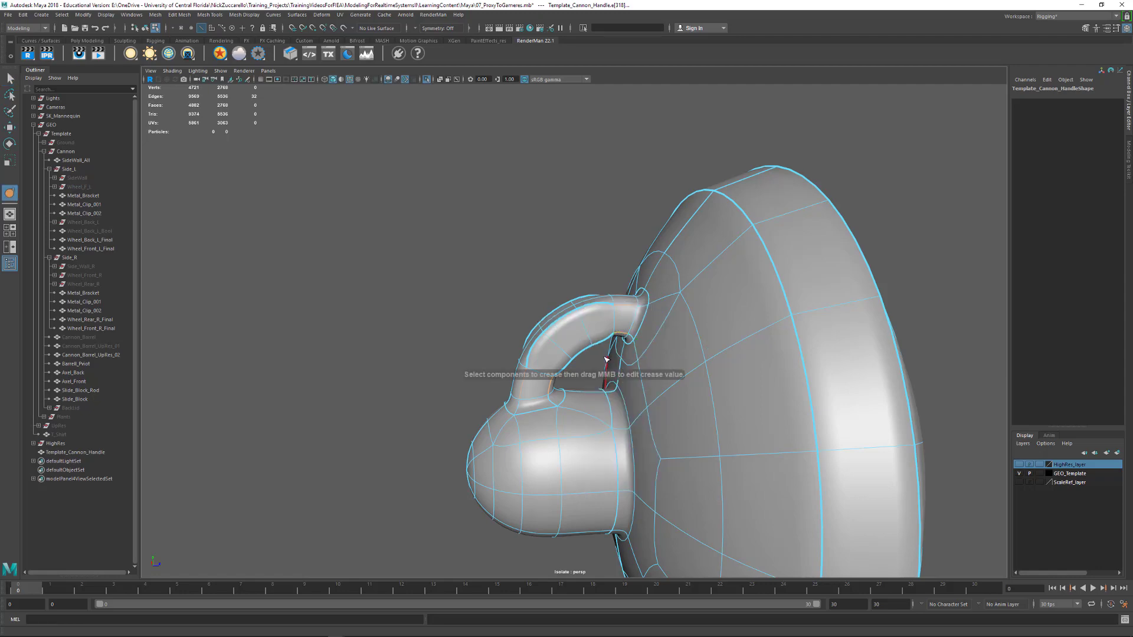
middle_drag(606, 359, 768, 375)
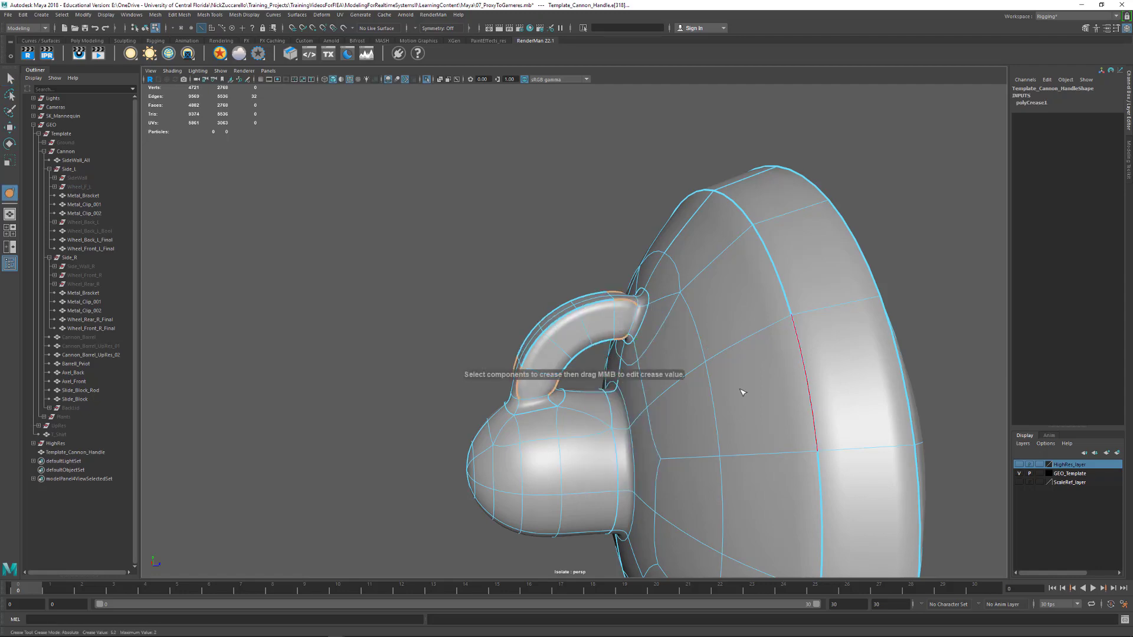
alt+drag(742, 392, 634, 424)
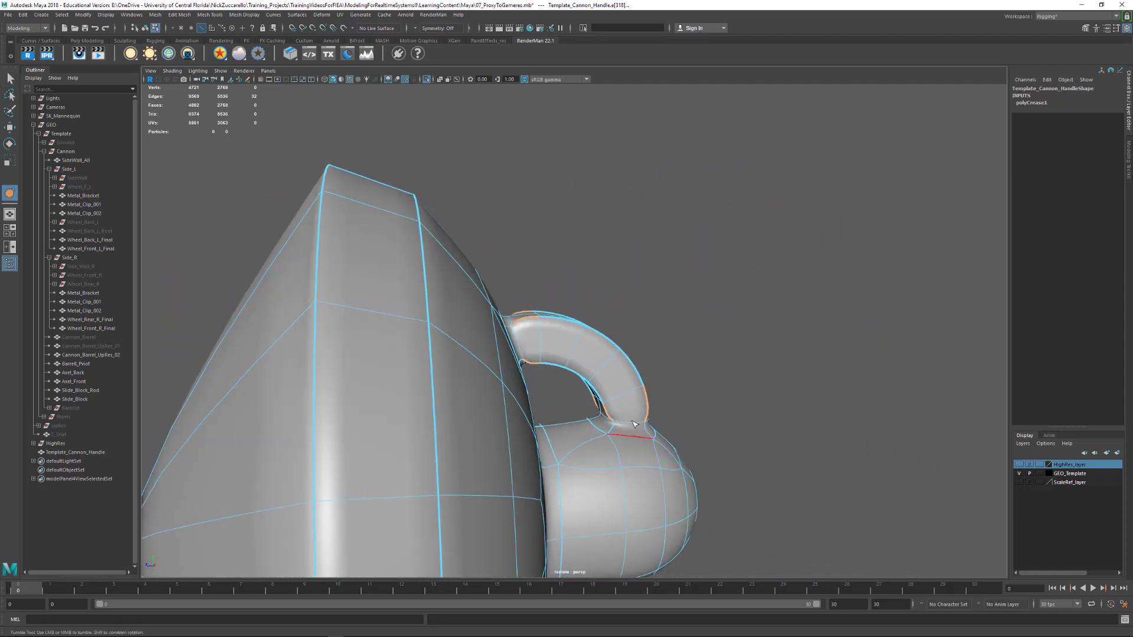
Crease the corner vertices at both ends of the handle where it joins the lid and the knob
key(F9)
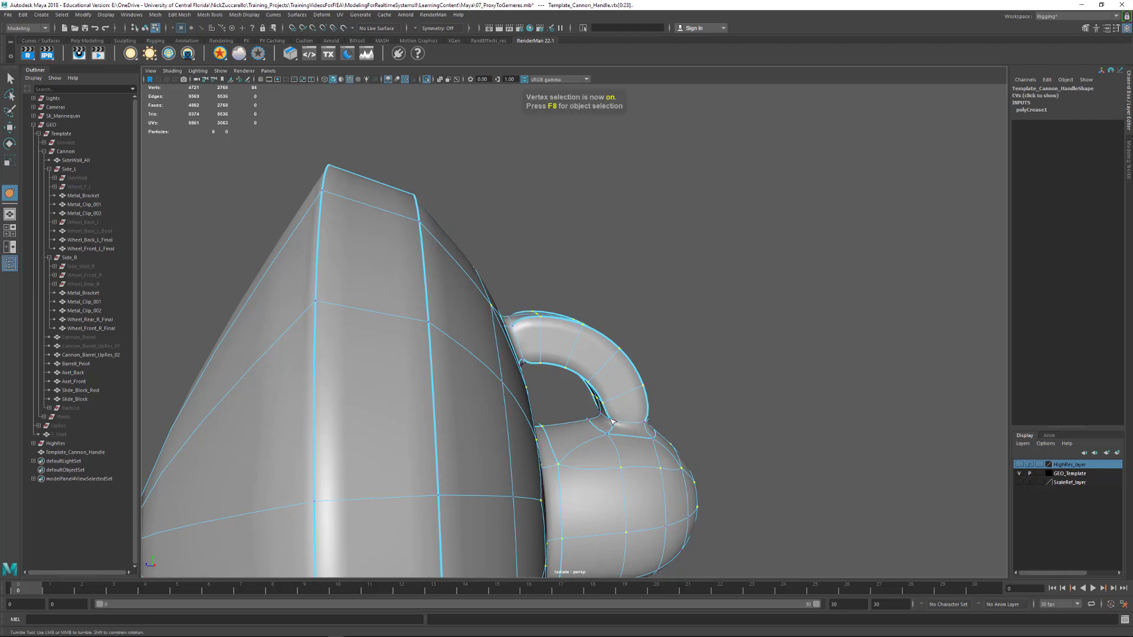
alt+drag(731, 422, 574, 425)
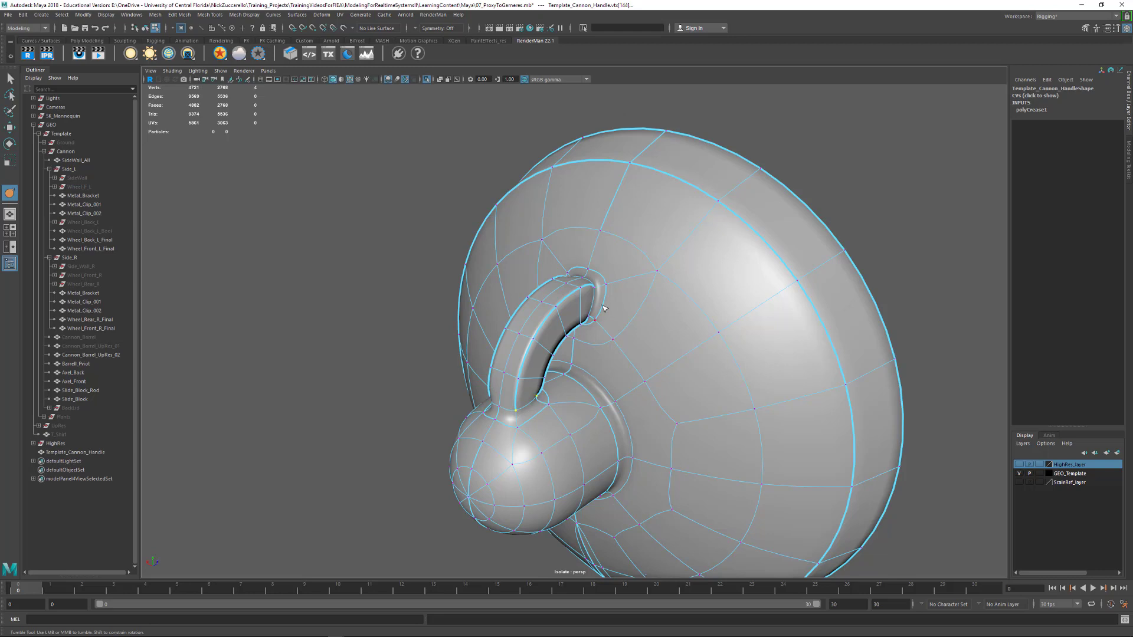
alt+drag(571, 315, 625, 324)
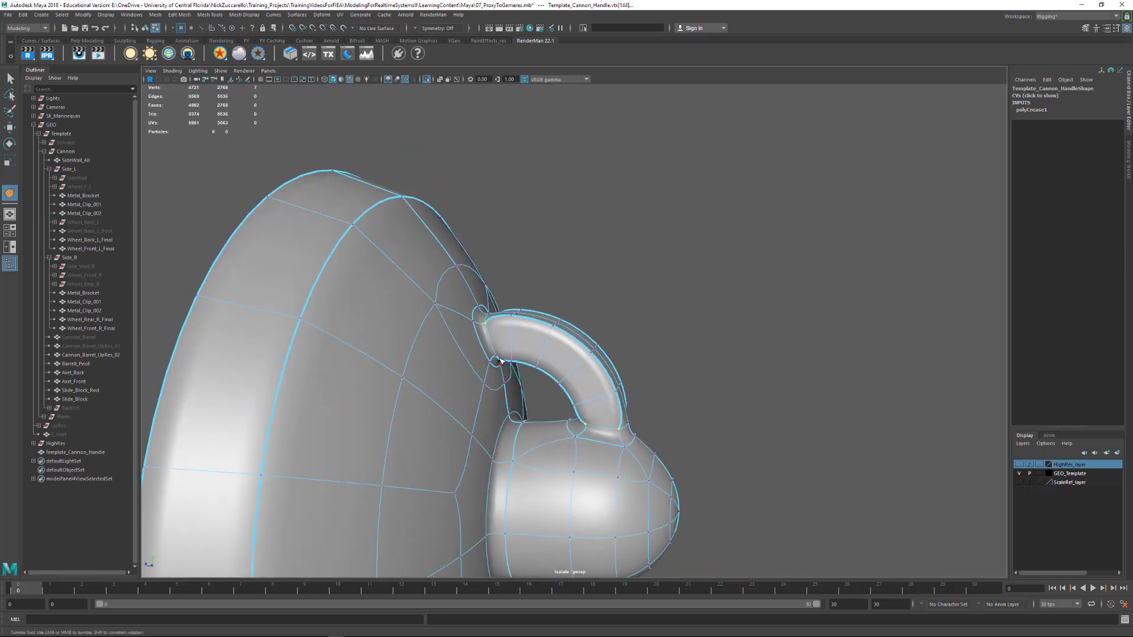
middle_drag(552, 363, 618, 371)
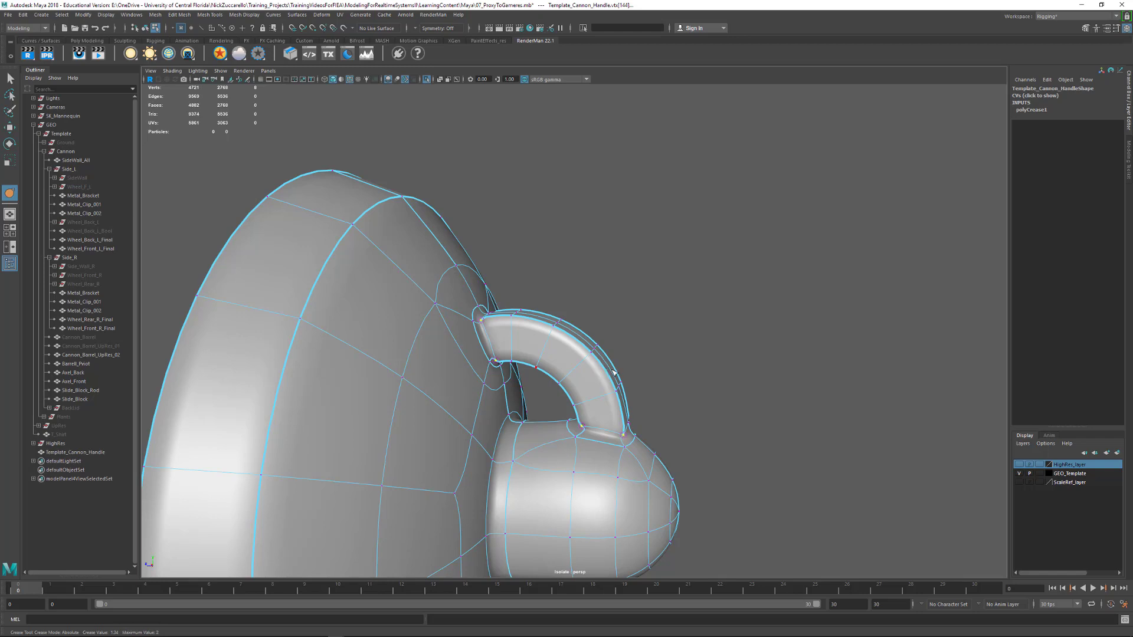
alt+drag(707, 380, 666, 369)
alt+right_drag(667, 369, 645, 382)
key(F8)
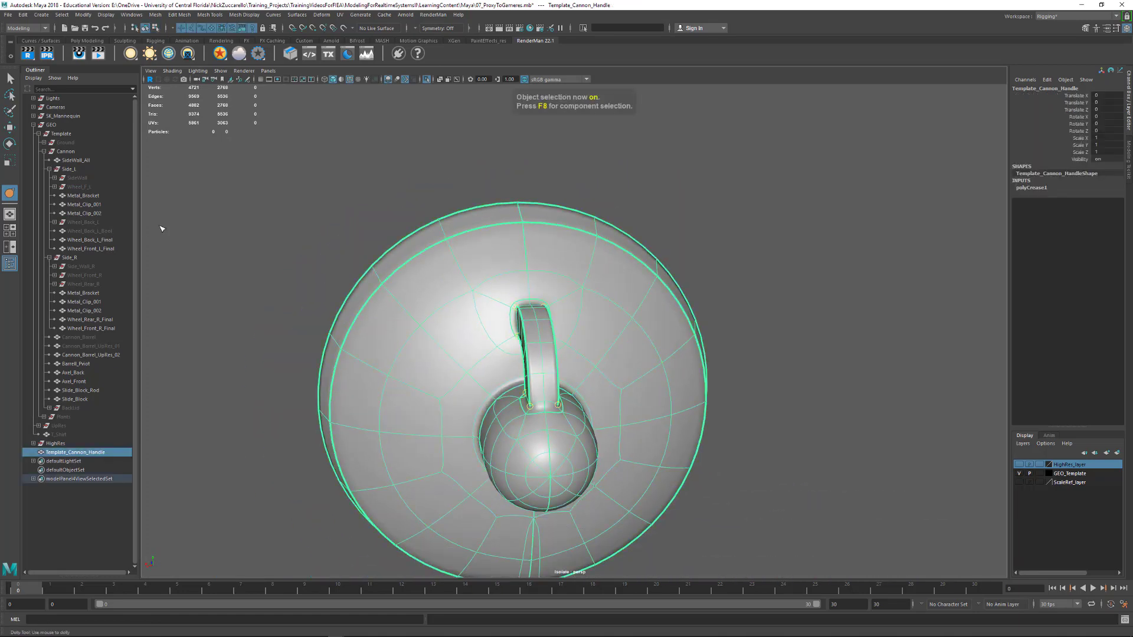
Examine the smoothed lid, knob and handle from several sides with the wireframe overlay turned off
click(11, 78)
click(254, 213)
alt+drag(412, 293, 721, 324)
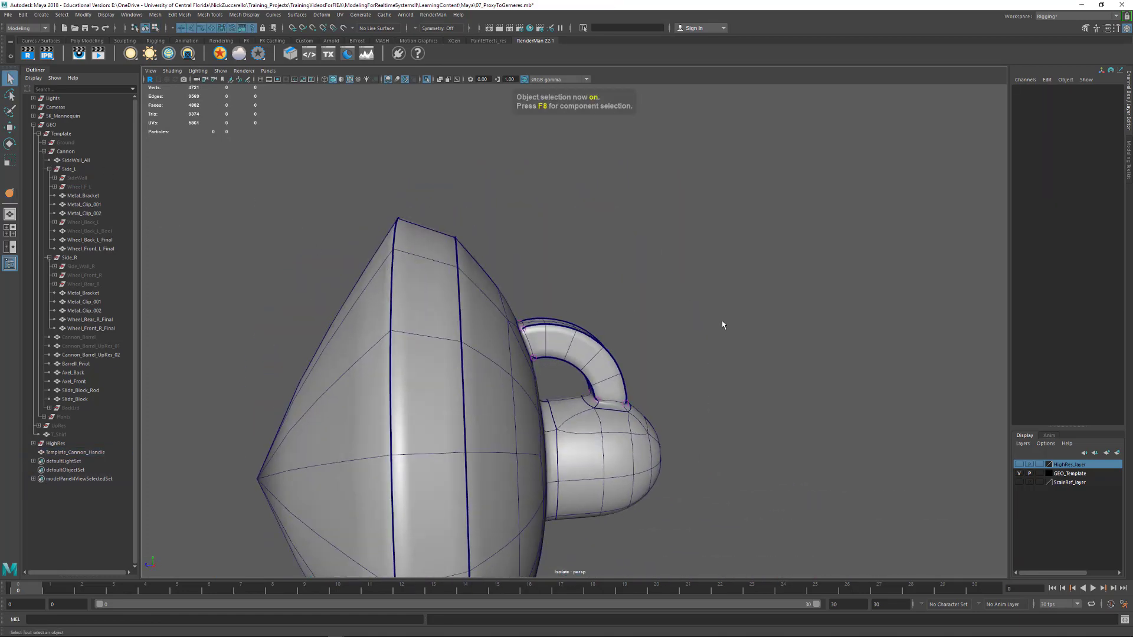
alt+right_drag(721, 324, 691, 351)
alt+drag(690, 352, 522, 263)
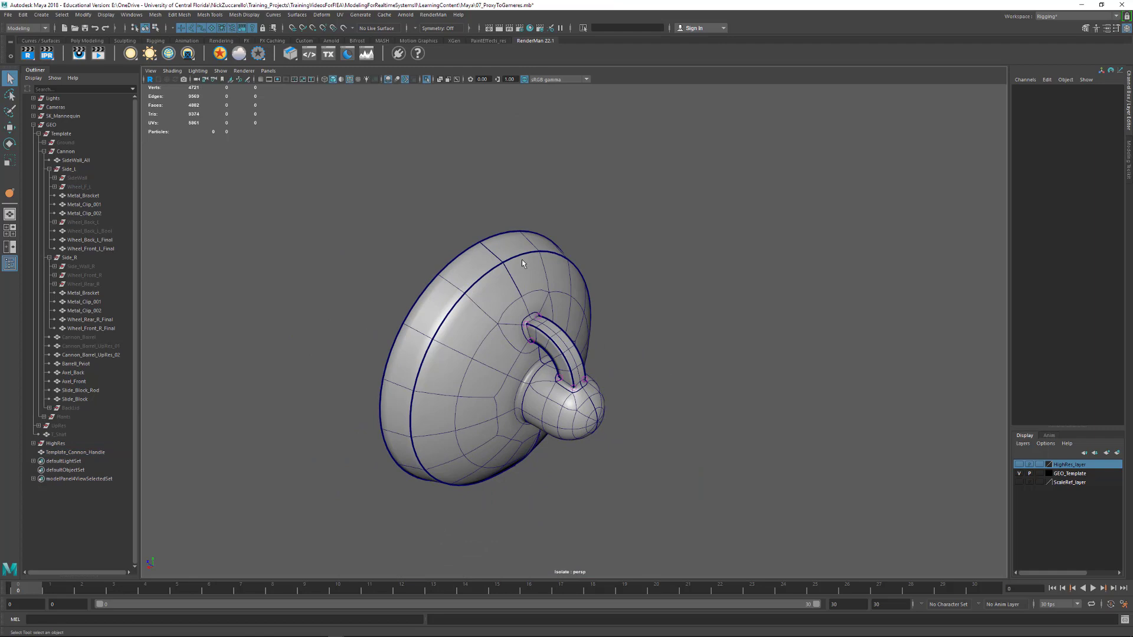
click(350, 79)
mouse_move(484, 192)
alt+mouse_down()
mouse_move(714, 235)
mouse_move(553, 268)
mouse_move(673, 253)
mouse_move(546, 299)
mouse_move(563, 448)
alt+mouse_up()
Display the lid mesh unsmoothed and merge the overlapping seam vertices just below the knob
click(568, 493)
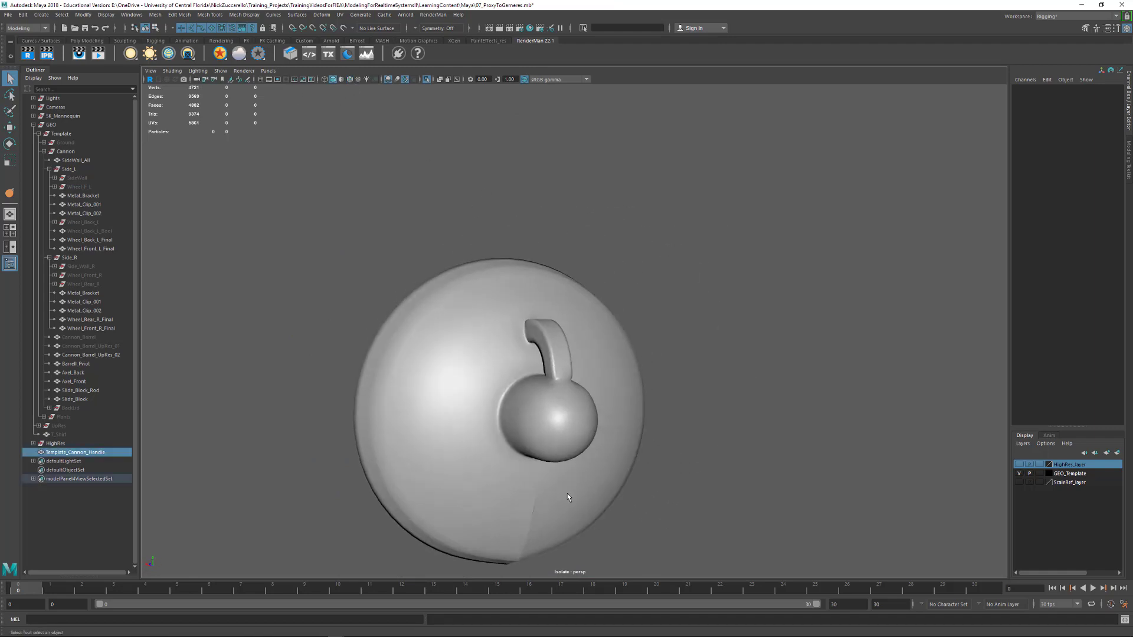
alt+drag(567, 493, 550, 450)
key(1)
key(F9)
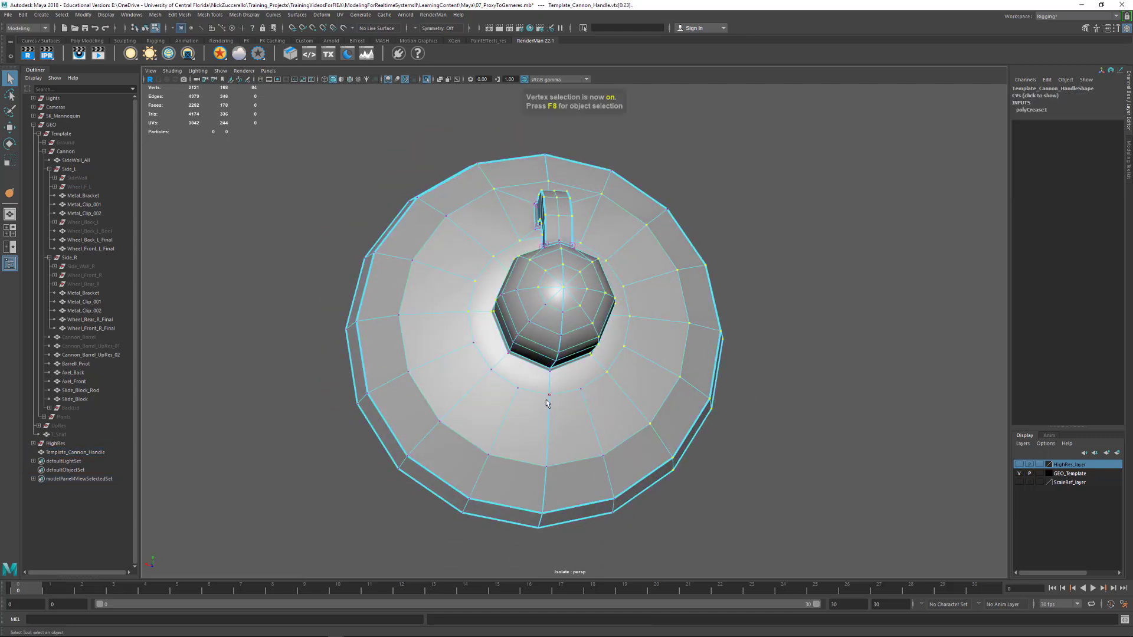
alt+drag(560, 406, 524, 359)
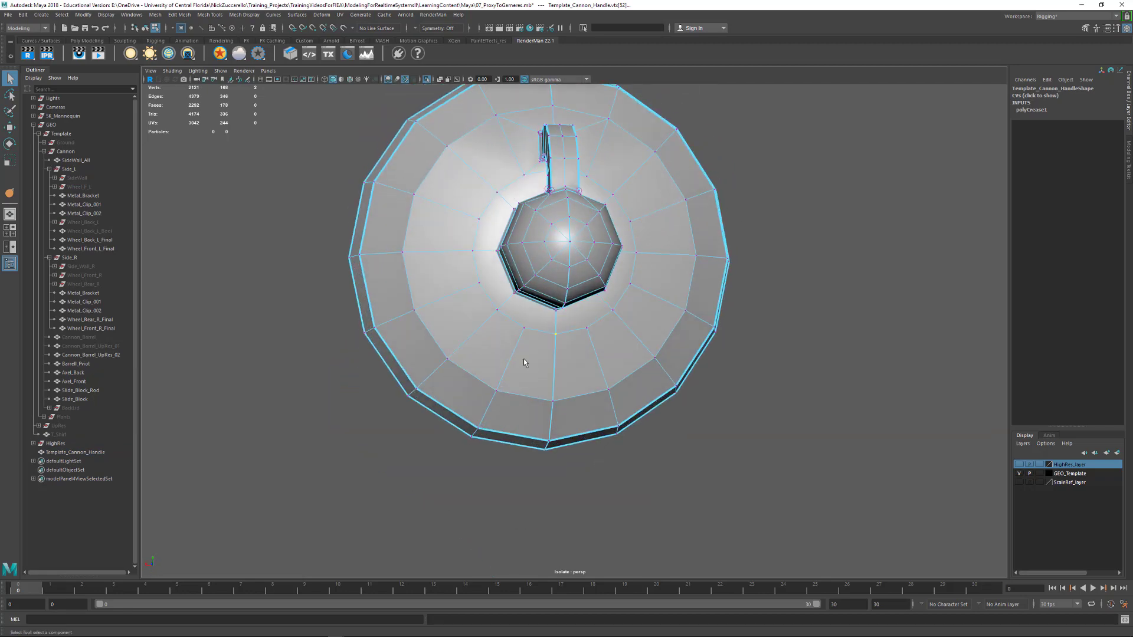
scroll(557, 355, up, 5)
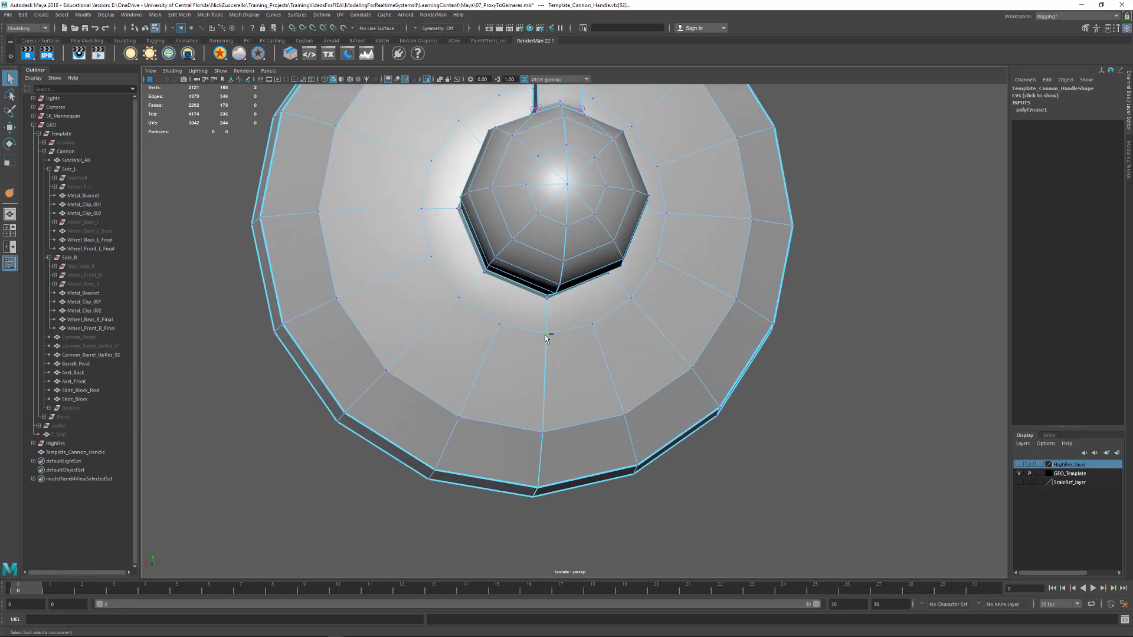
shift+right_drag(549, 340, 551, 290)
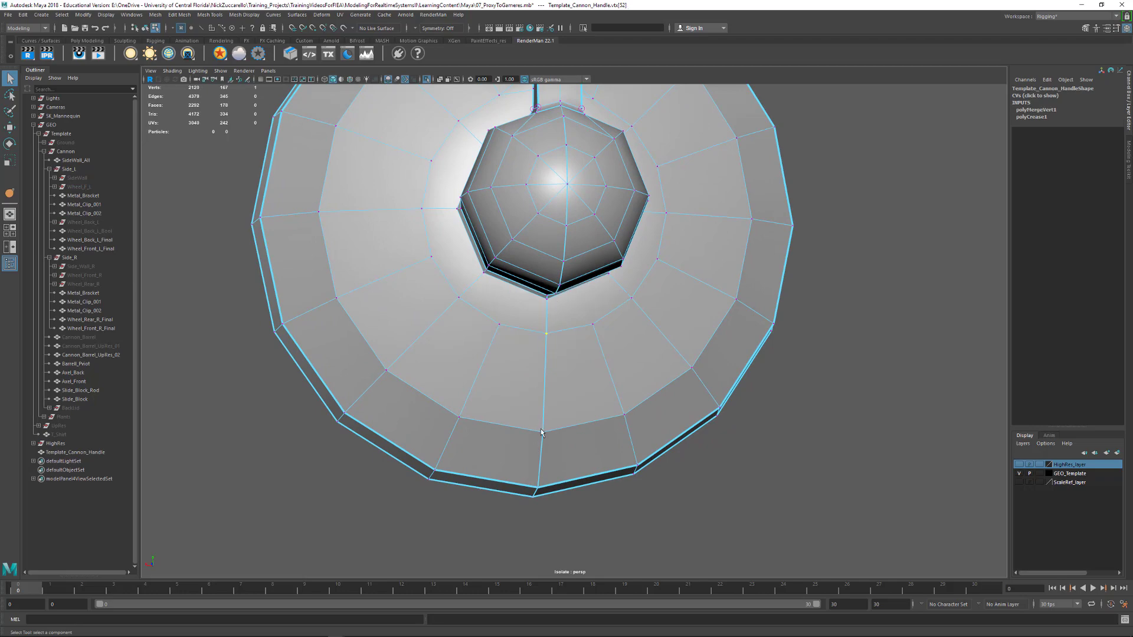
Merge the overlapping vertices along the rest of the lid's lower seam, out to both edges of the rim
drag(541, 429, 553, 434)
alt+drag(561, 434, 539, 429)
key(g)
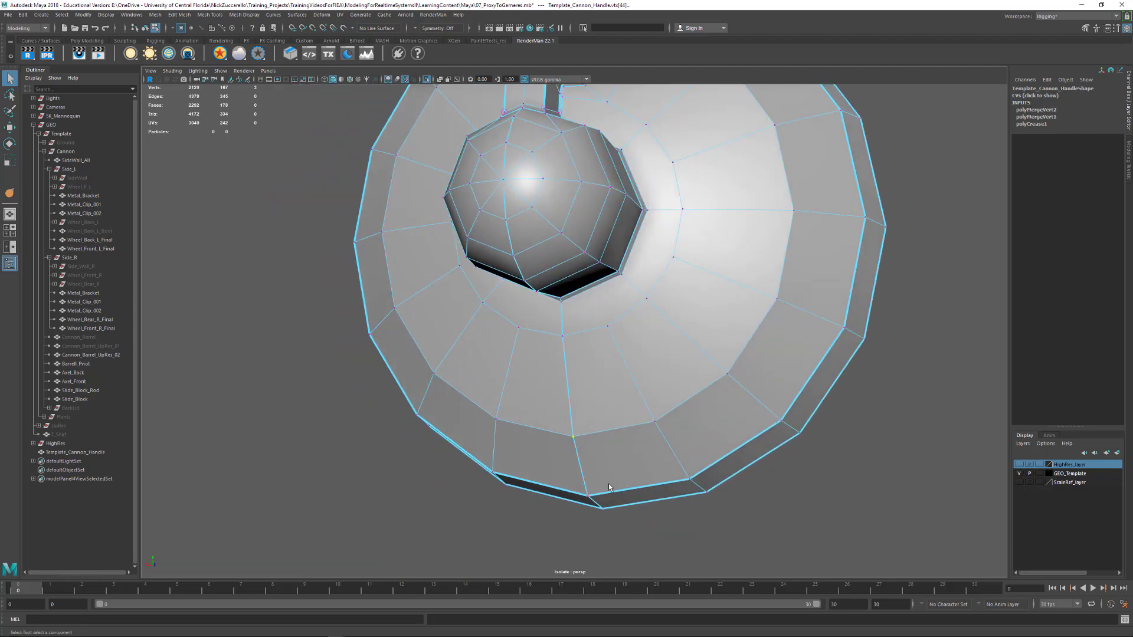
alt+drag(609, 488, 597, 391)
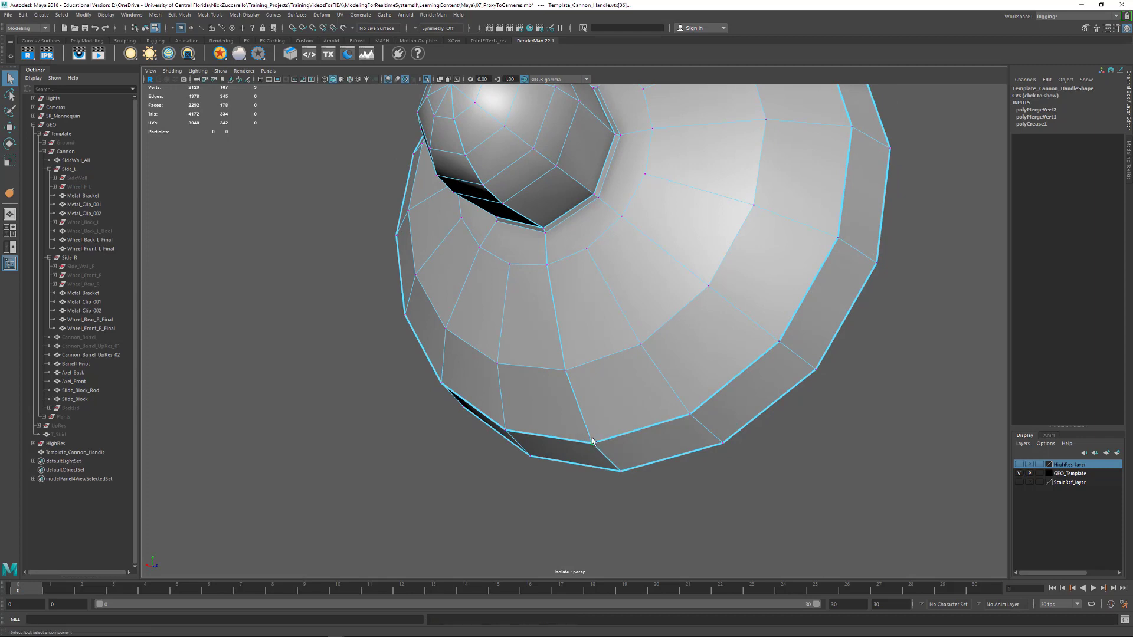
key(g)
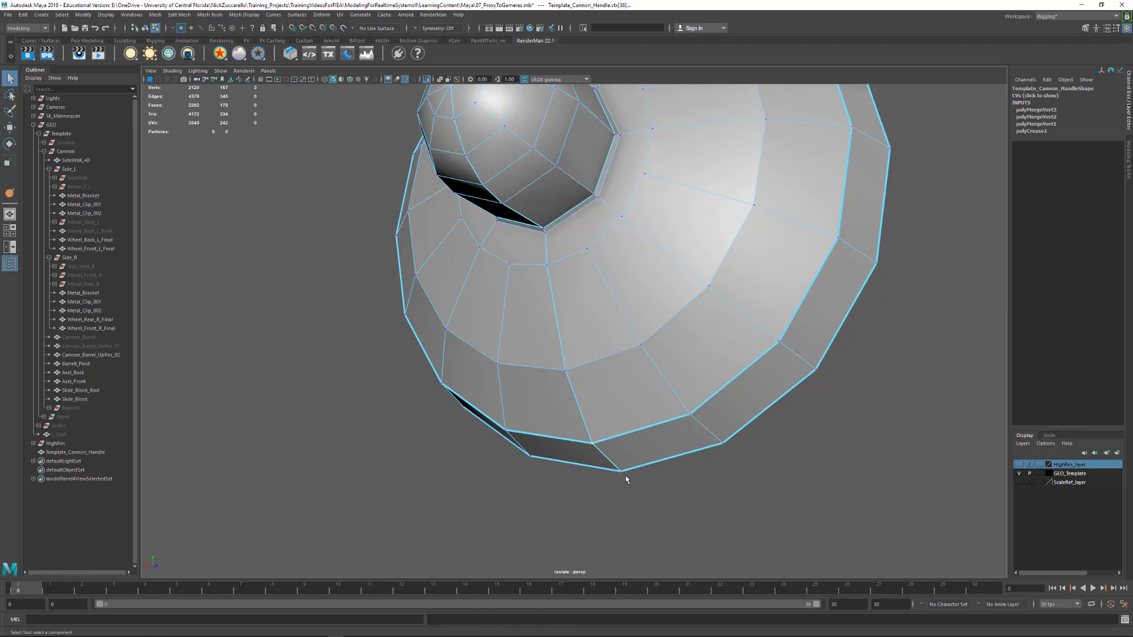
drag(617, 466, 525, 417)
key(g)
key(3)
key(1)
Delete the lid mesh's construction history in object mode and return it to smooth preview
alt+right_drag(525, 417, 764, 529)
alt+drag(764, 532, 739, 432)
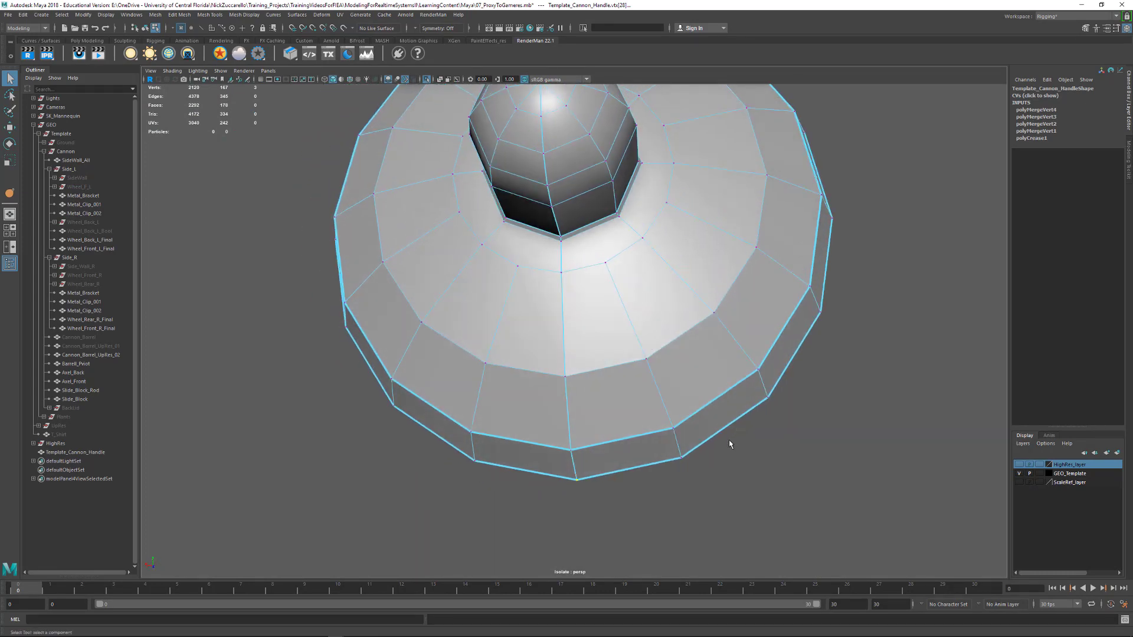
key(F8)
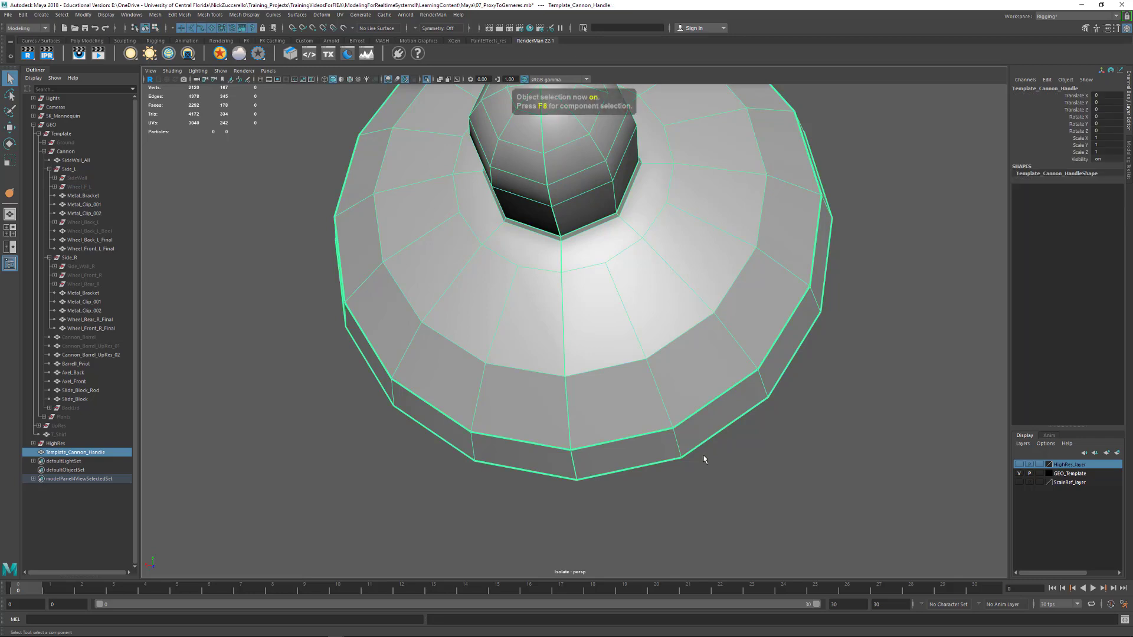
key(3)
alt+drag(539, 397, 513, 408)
Merge the stacked seam vertices on the lid's middle ring again
key(F8)
key(w)
shift+right_drag(502, 415, 512, 351)
alt+drag(530, 411, 577, 411)
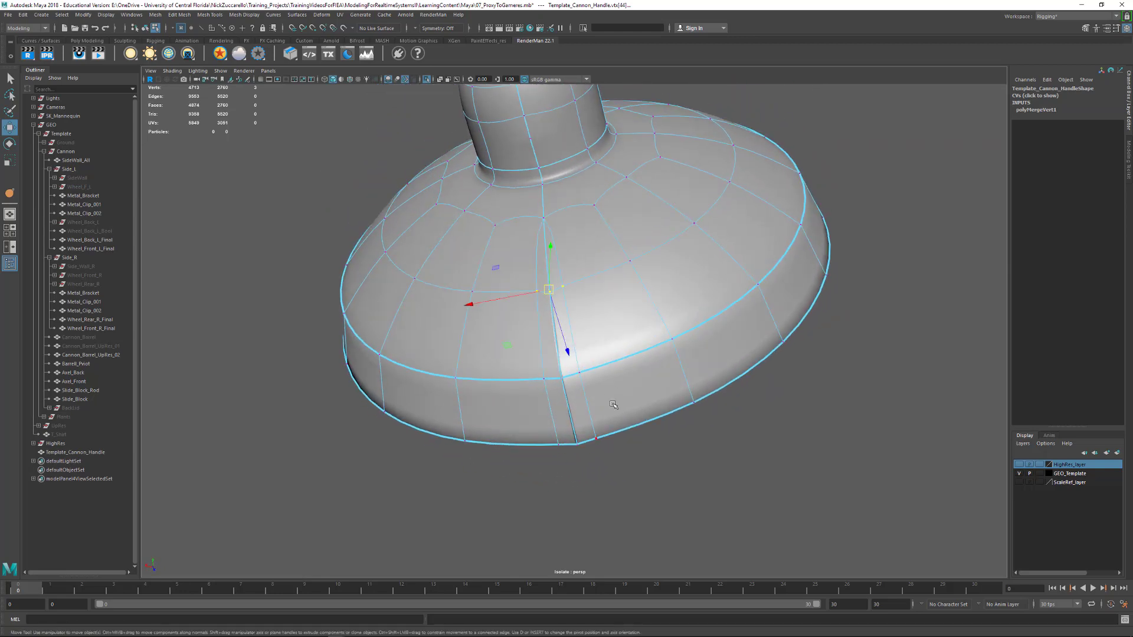
Delete the thin overlapping sliver faces along the seam on the lid's front and rim
key(F11)
click(561, 333)
key(Delete)
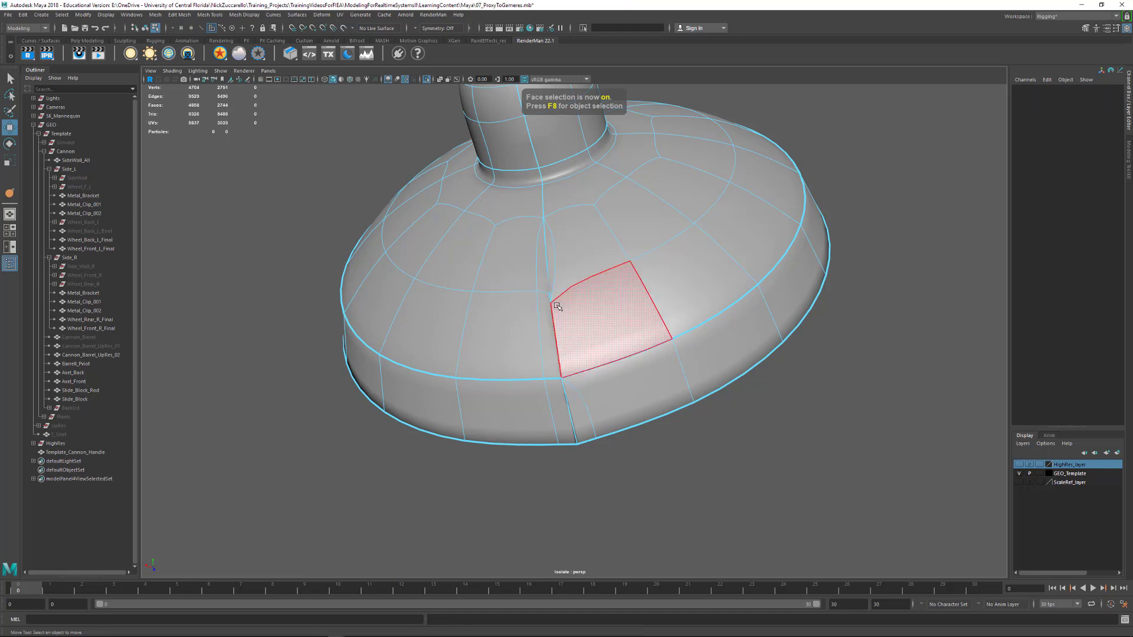
click(546, 272)
key(Delete)
click(573, 412)
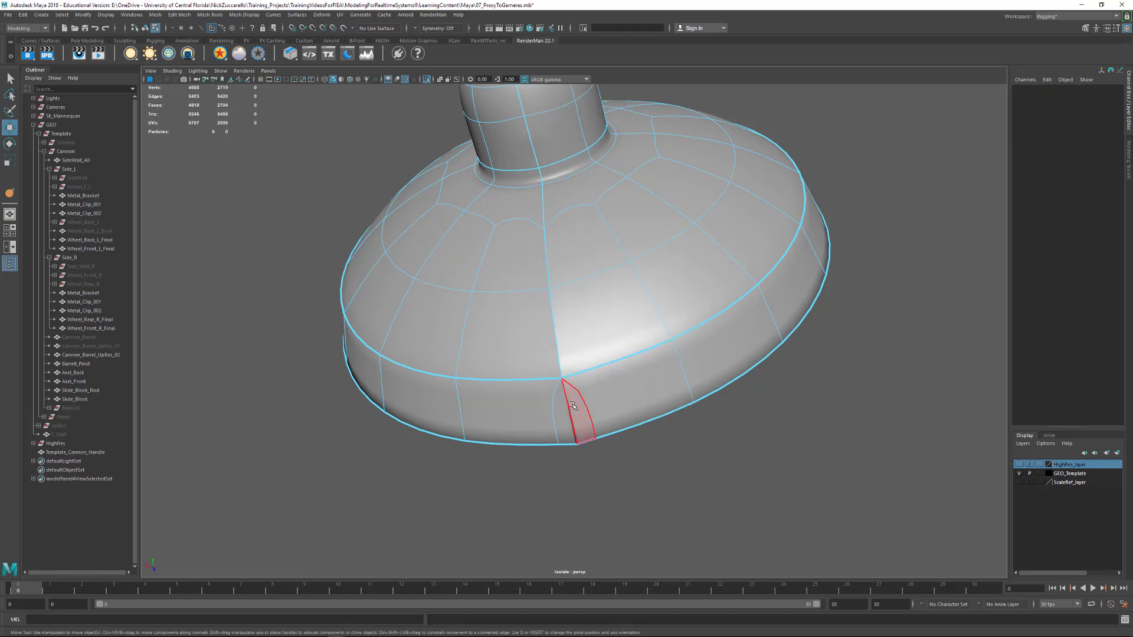
key(Delete)
click(568, 412)
key(Delete)
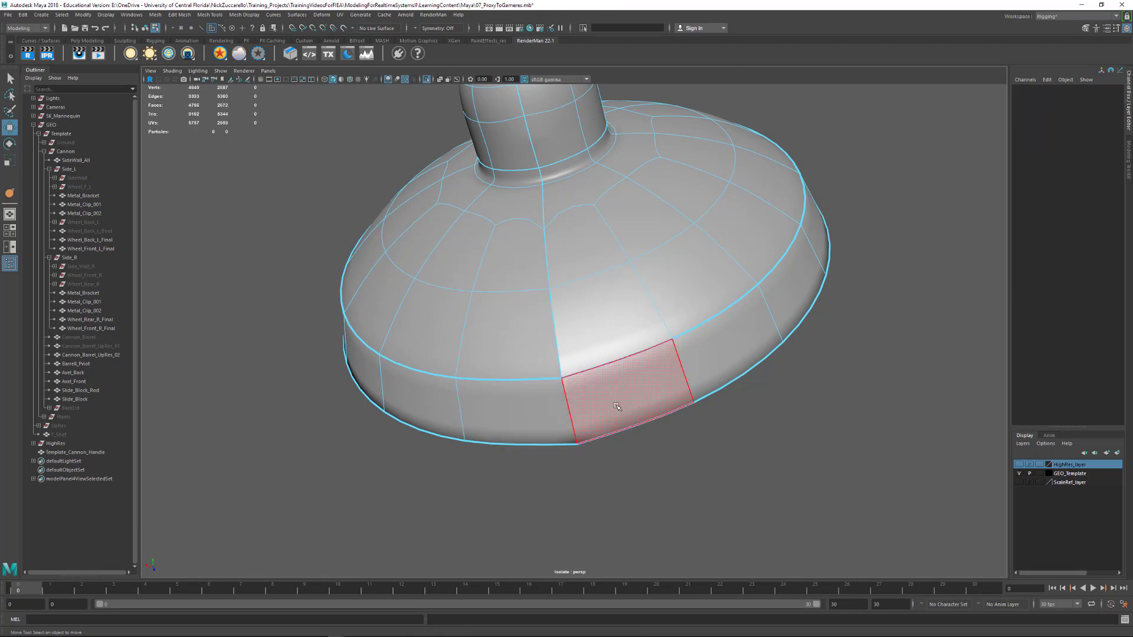
Merge the seam vertices at the rim's outer and inner edges and at the ring below the knob
alt+drag(627, 395, 623, 417)
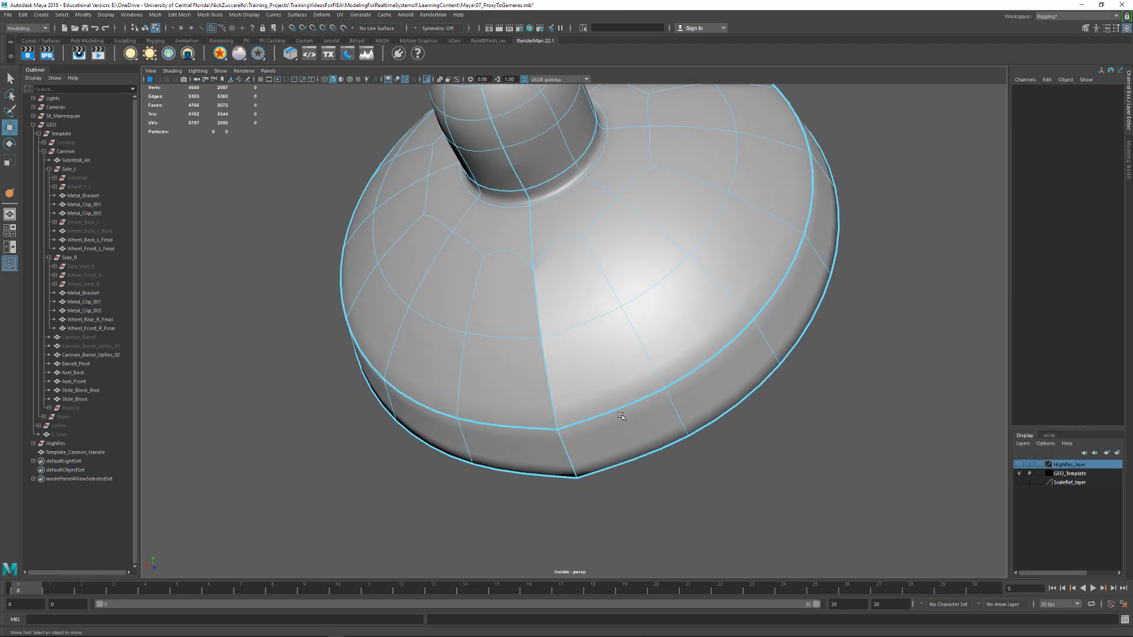
key(F9)
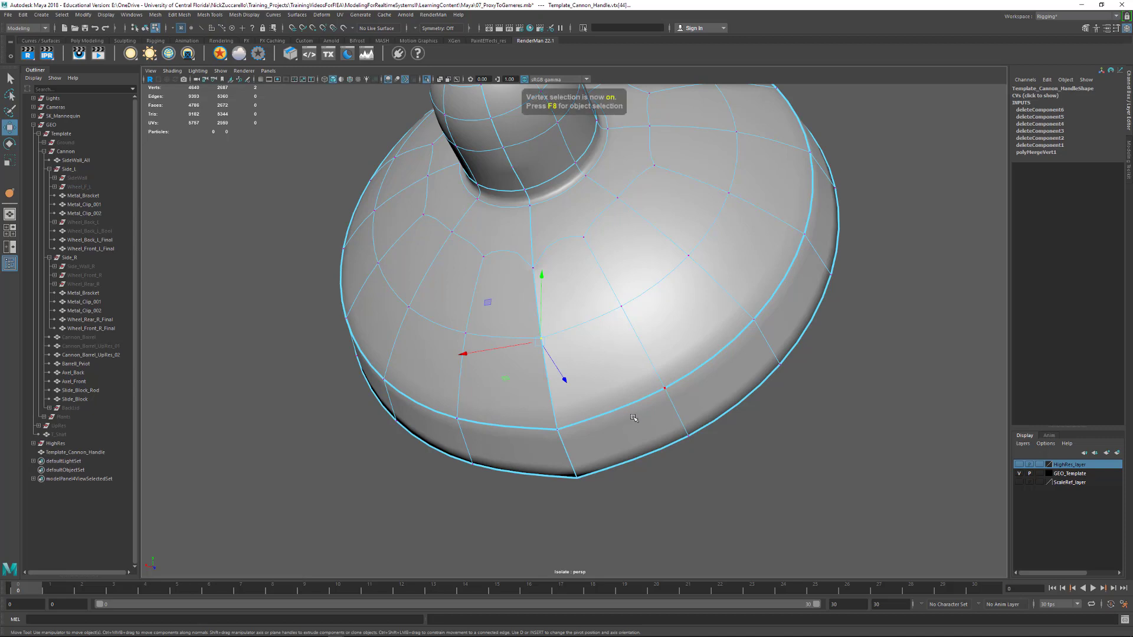
alt+drag(570, 427, 574, 446)
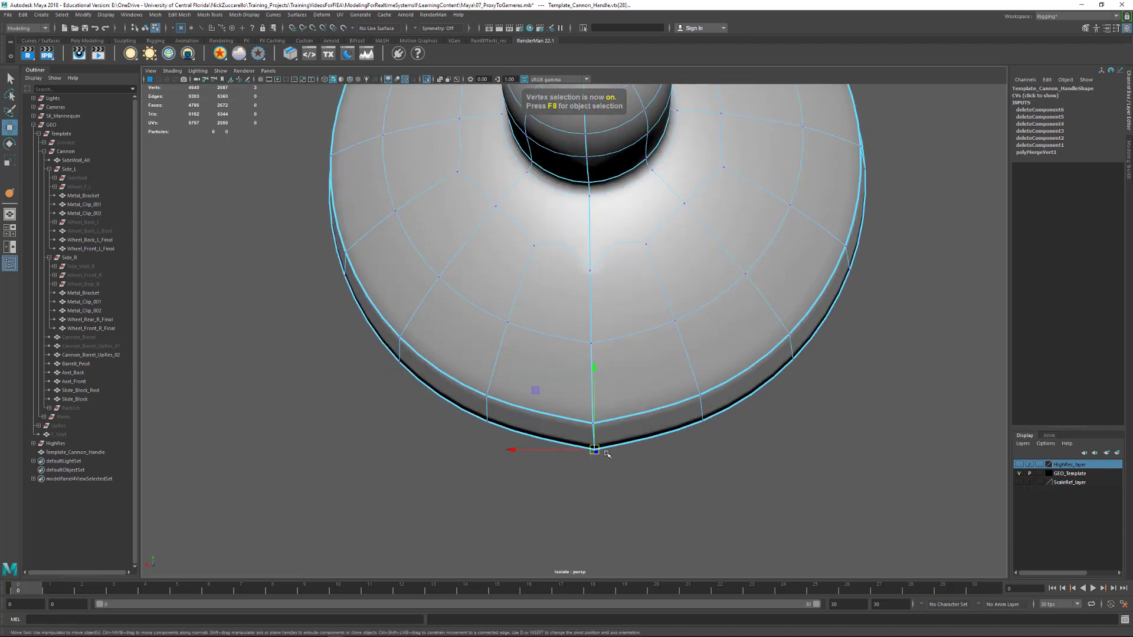
shift+right_drag(597, 453, 596, 396)
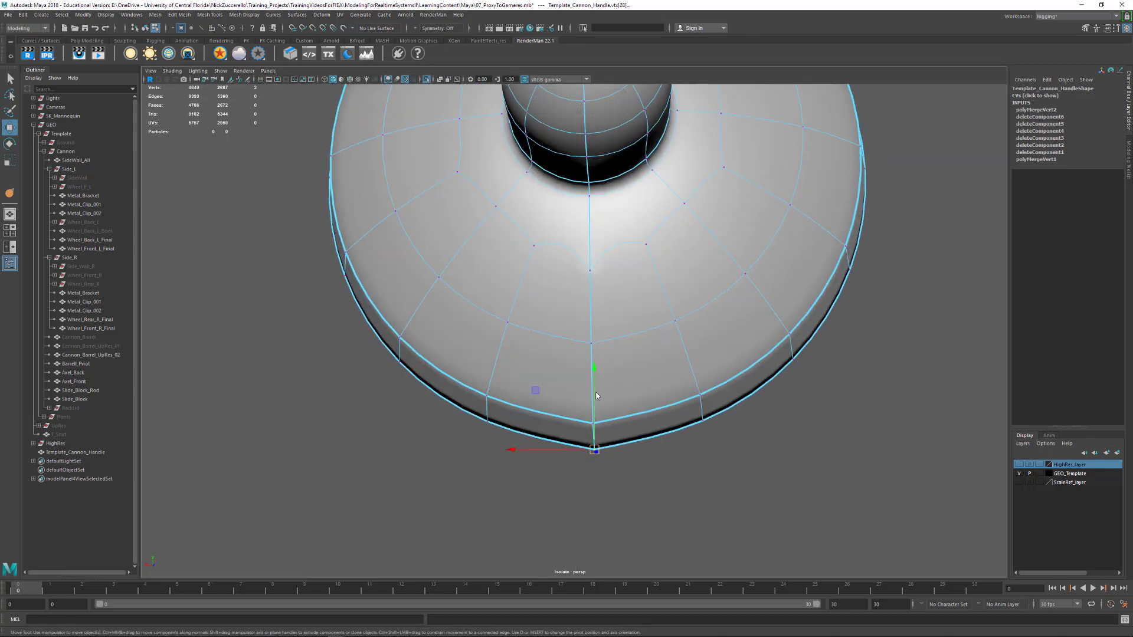
alt+drag(619, 431, 611, 428)
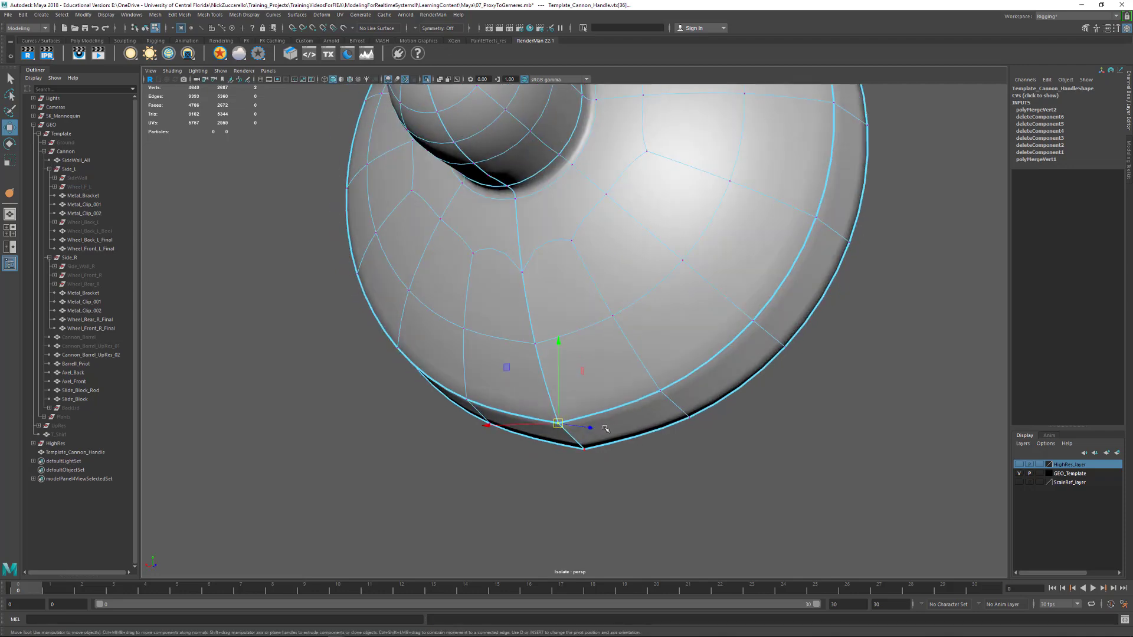
key(g)
key(g)
drag(508, 255, 531, 282)
key(g)
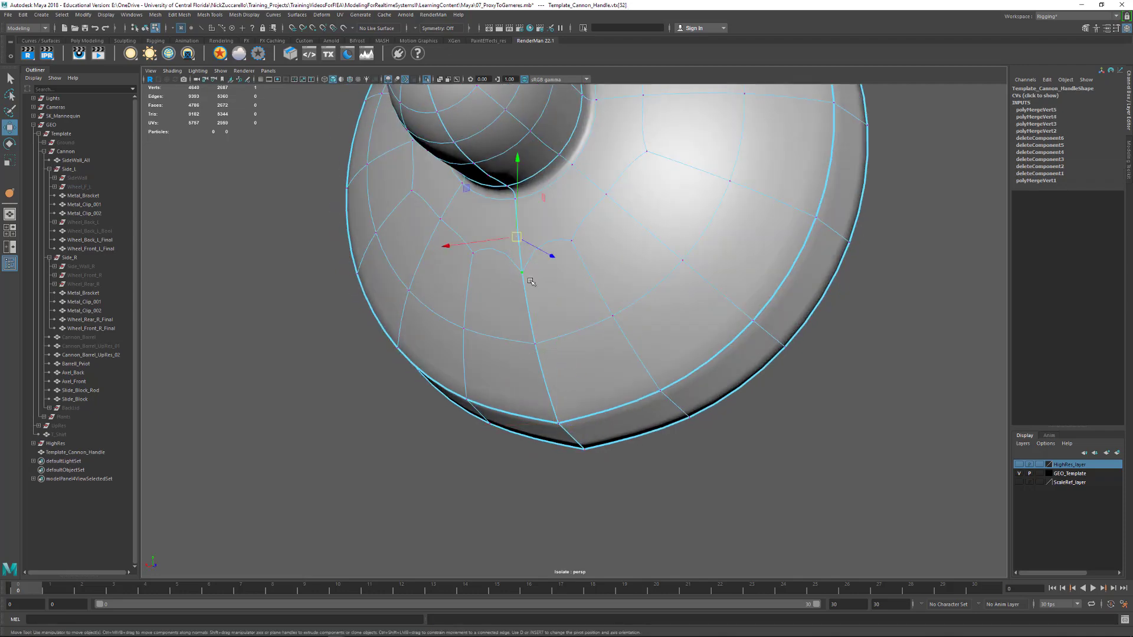
Delete the sliver faces that run along the seam on the lid's cone-shaped back
alt+drag(608, 309, 578, 340)
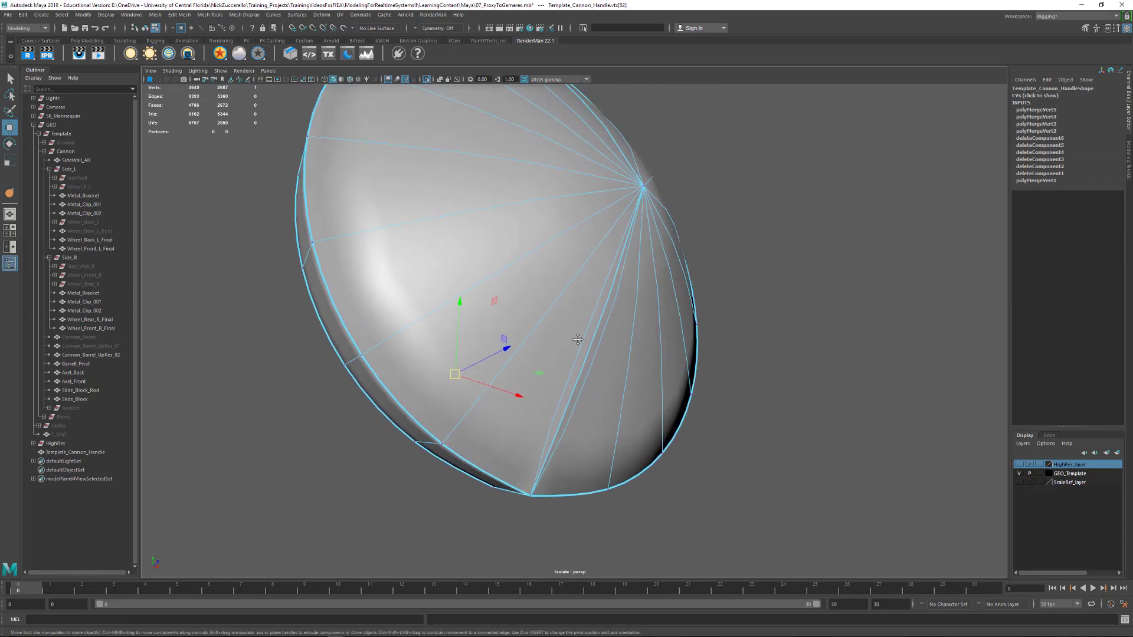
key(F11)
click(586, 357)
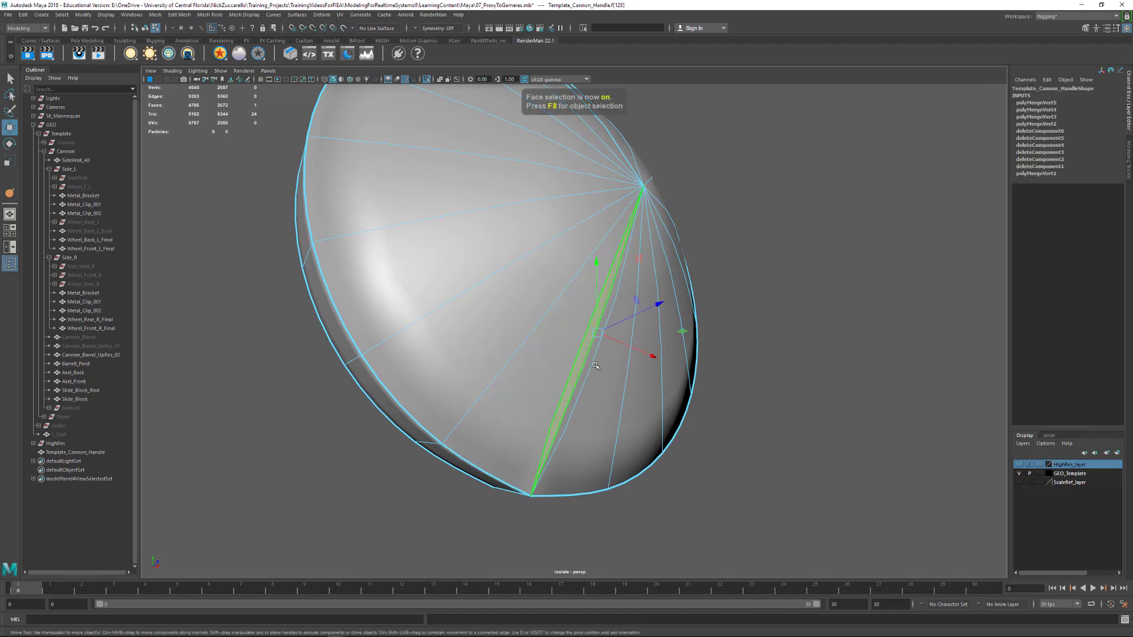
key(Delete)
click(590, 357)
key(Delete)
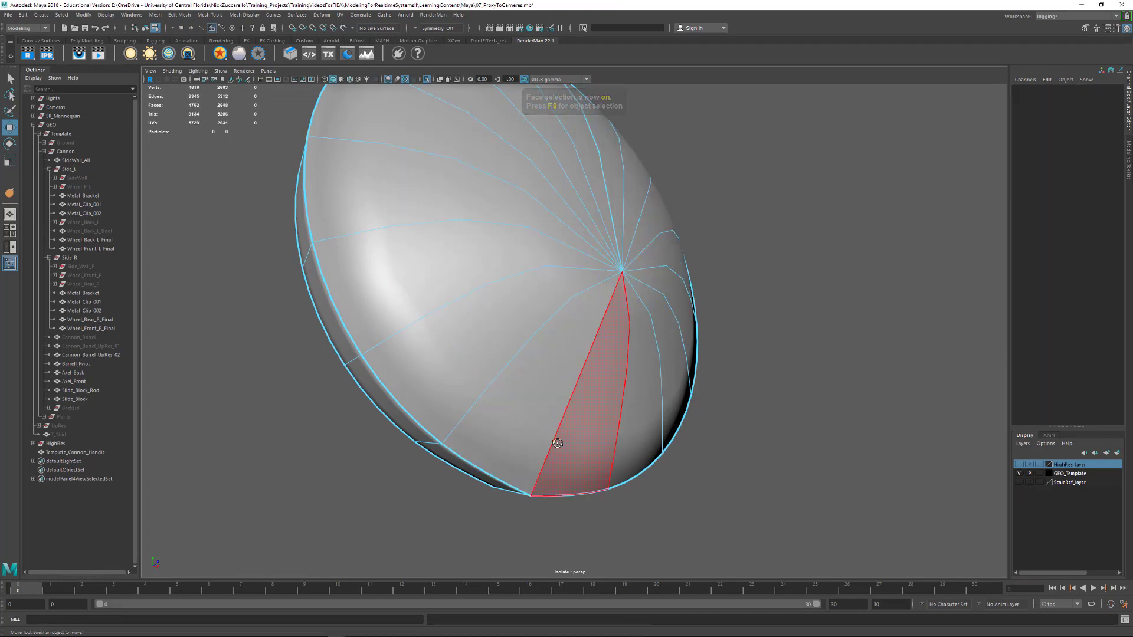
Delete the full wedge of faces beside the seam across the lid's back, front and rim
alt+drag(590, 407, 506, 322)
click(581, 430)
key(Delete)
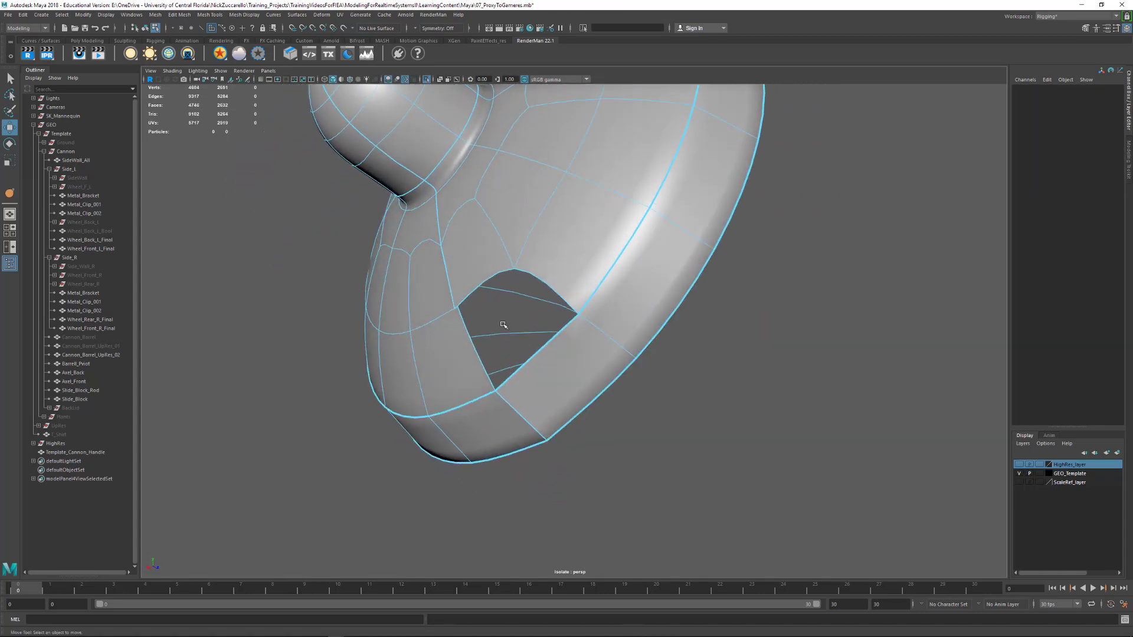
click(452, 263)
alt+drag(452, 263, 599, 376)
key(Delete)
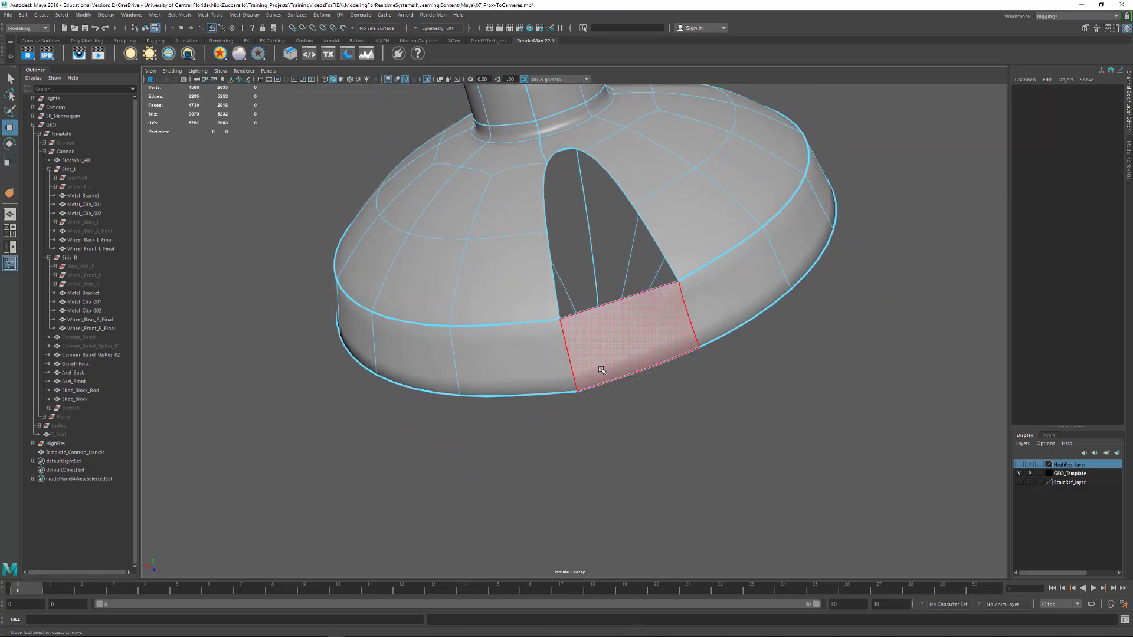
click(599, 376)
key(Delete)
alt+drag(654, 426, 626, 349)
click(626, 349)
key(Delete)
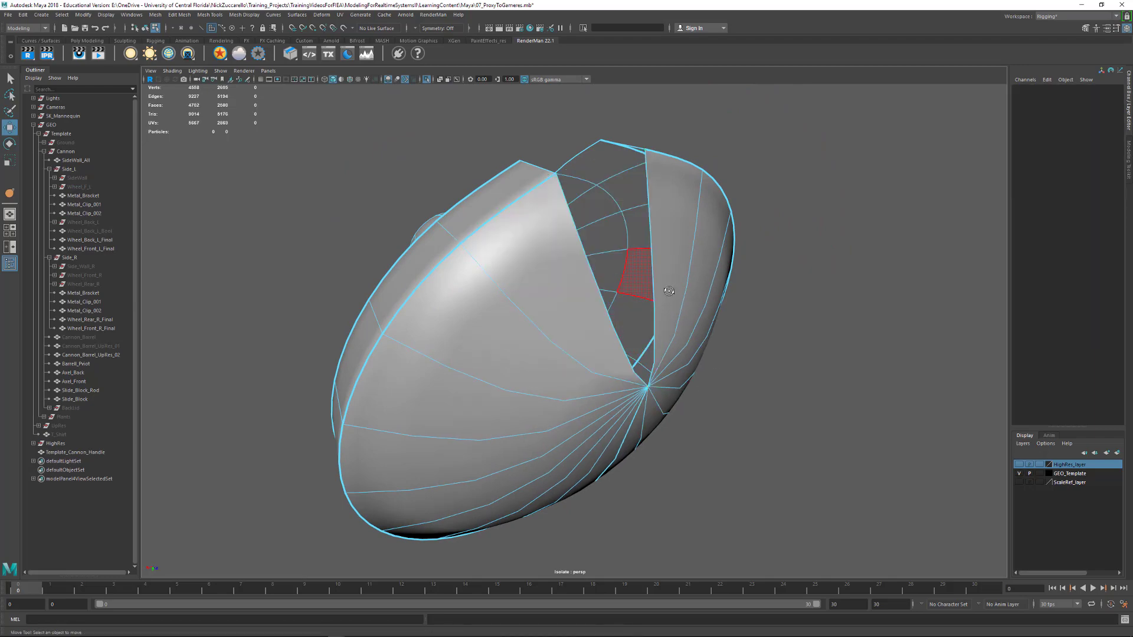
Turn off the lid's smooth preview and fill the gap in its cone-shaped back with Append to Polygon
alt+drag(669, 292, 706, 372)
key(F8)
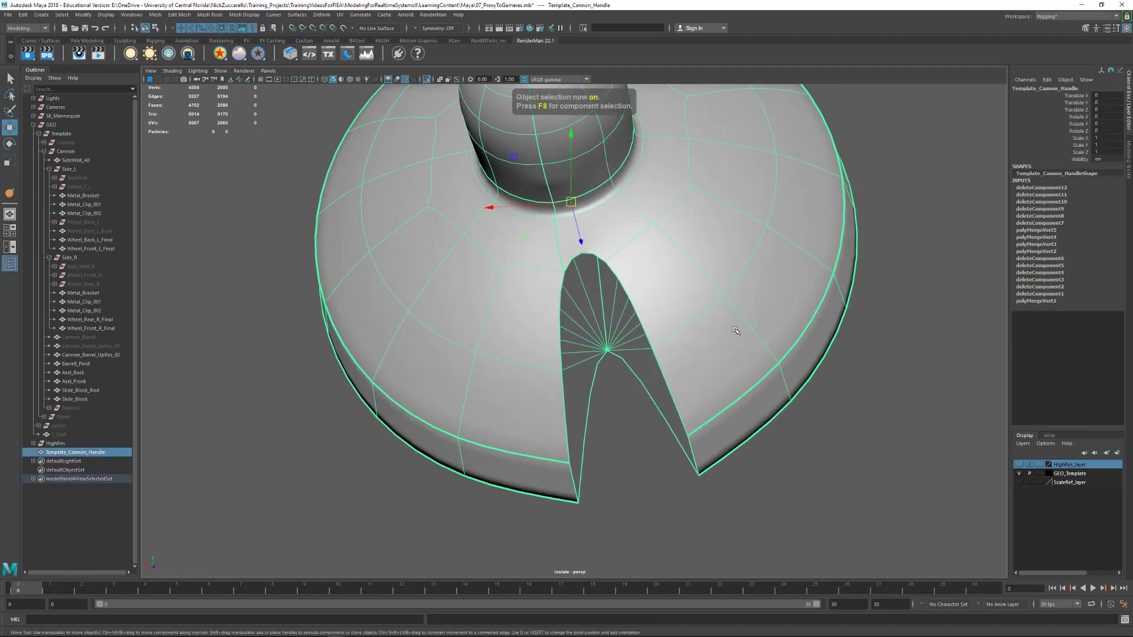
key(1)
mouse_move(725, 345)
alt+mouse_down()
mouse_move(758, 334)
mouse_move(635, 338)
mouse_move(750, 342)
mouse_move(712, 326)
alt+mouse_up()
shift+right_drag(749, 362, 789, 359)
alt+drag(767, 345, 589, 373)
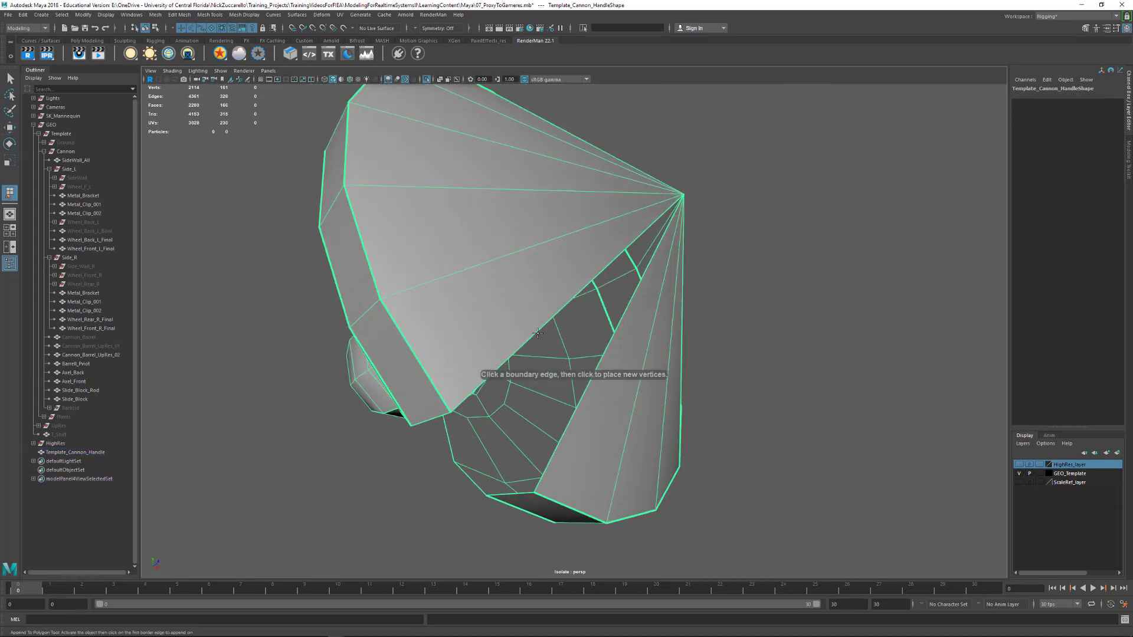
click(588, 373)
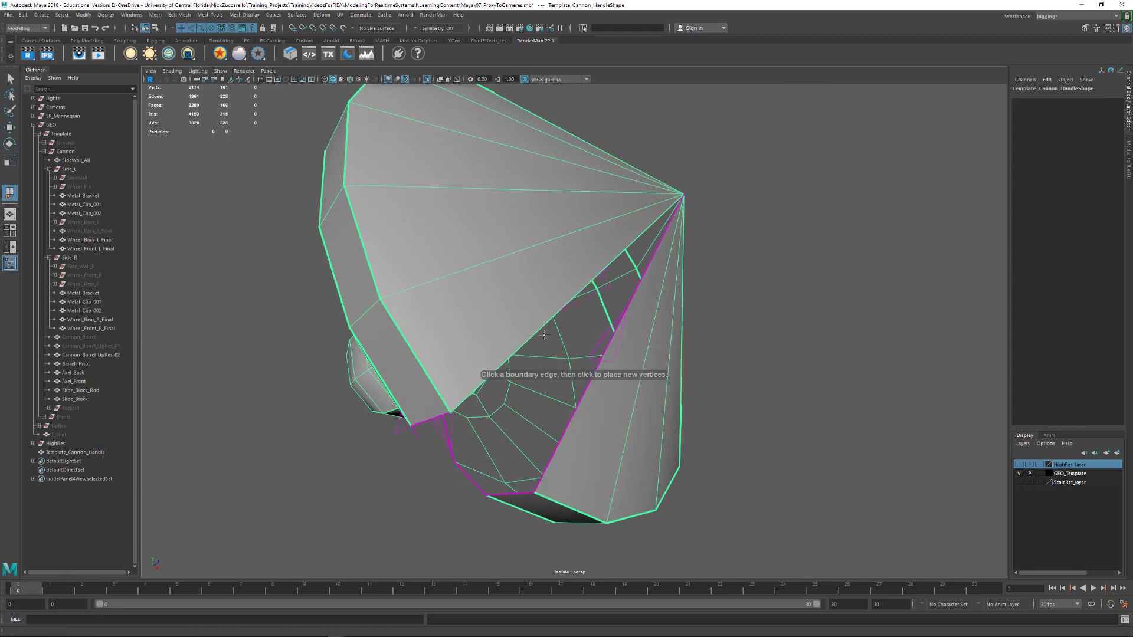
click(591, 379)
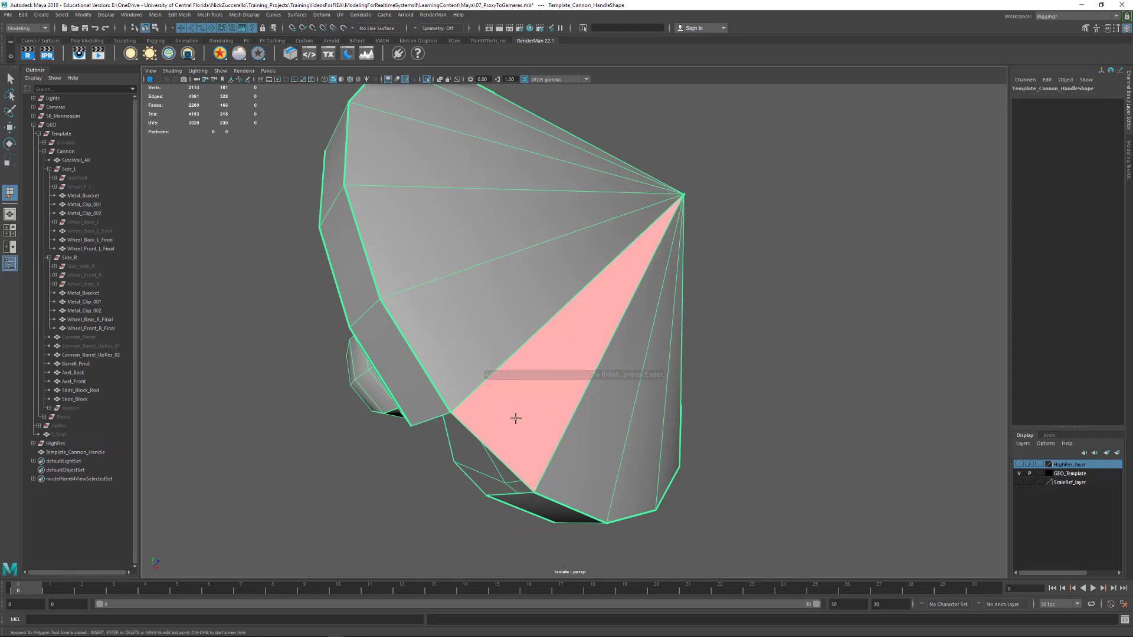
key(Return)
Append a polygon across the gap in the lid's rim
alt+drag(513, 417, 542, 359)
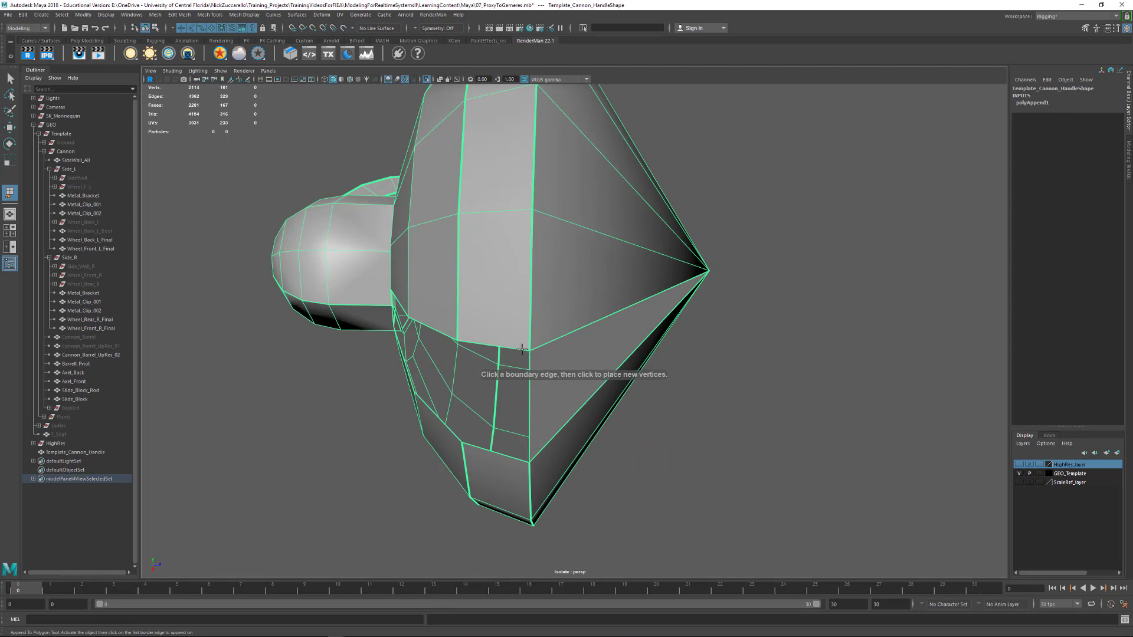
click(500, 452)
click(501, 454)
key(Return)
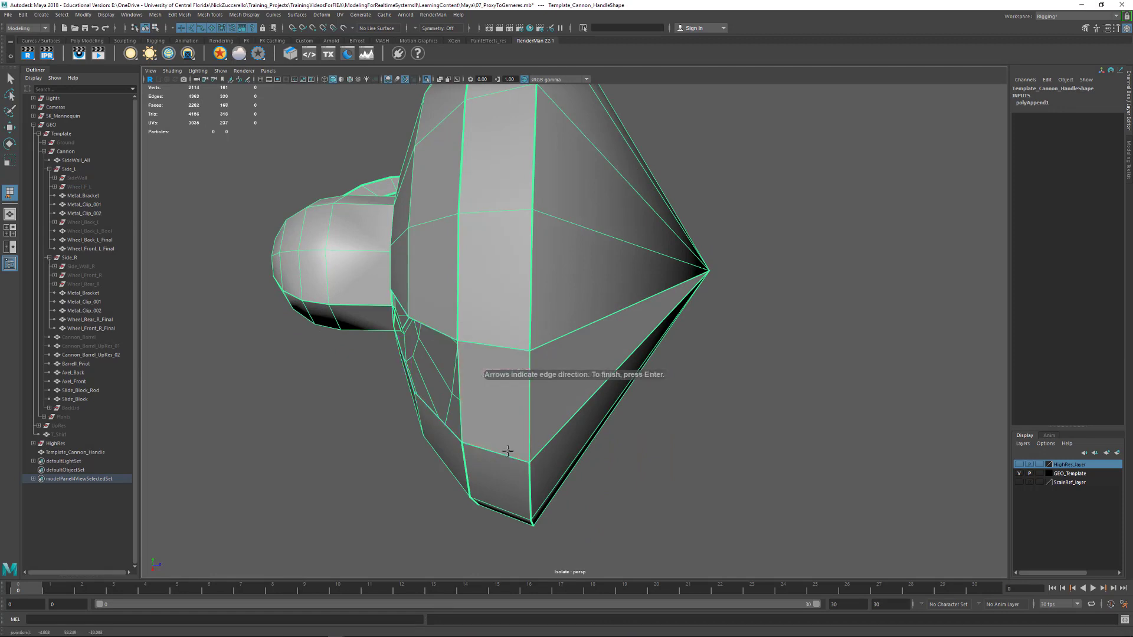
Append two polygons to close the outer and inner parts of the gap on the lid's front face
alt+drag(519, 425, 592, 376)
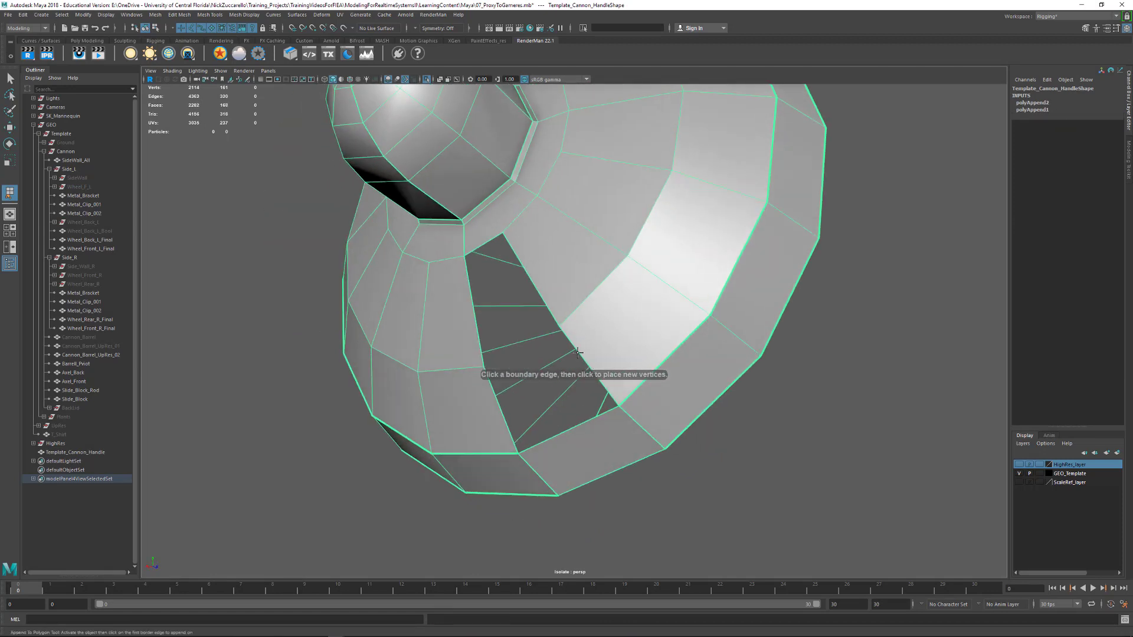
click(578, 353)
click(496, 398)
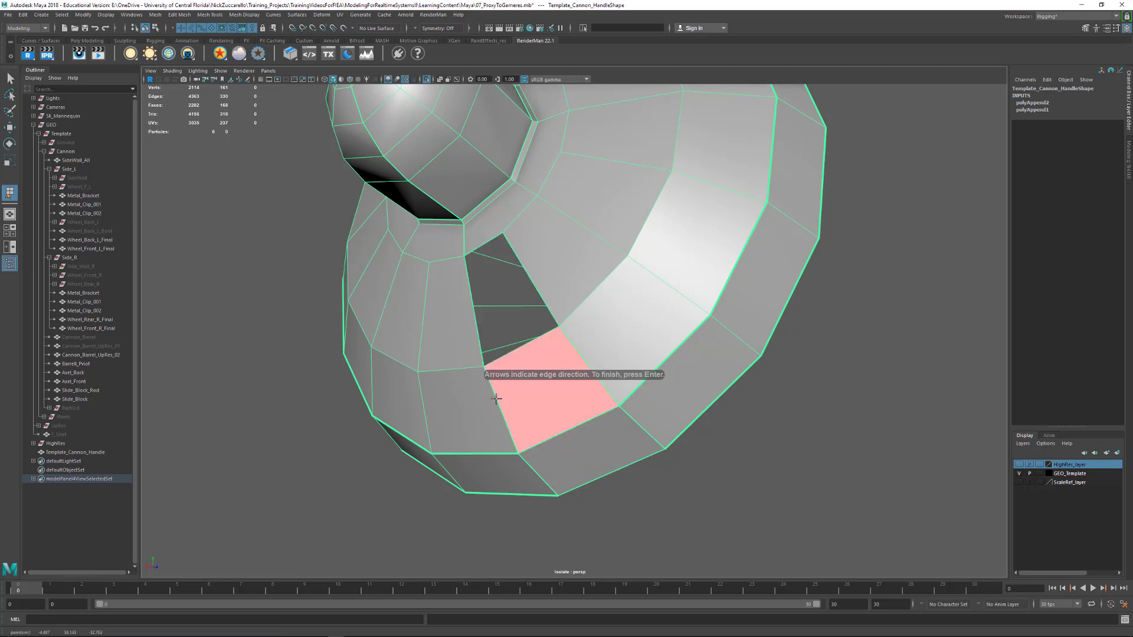
key(Return)
click(533, 287)
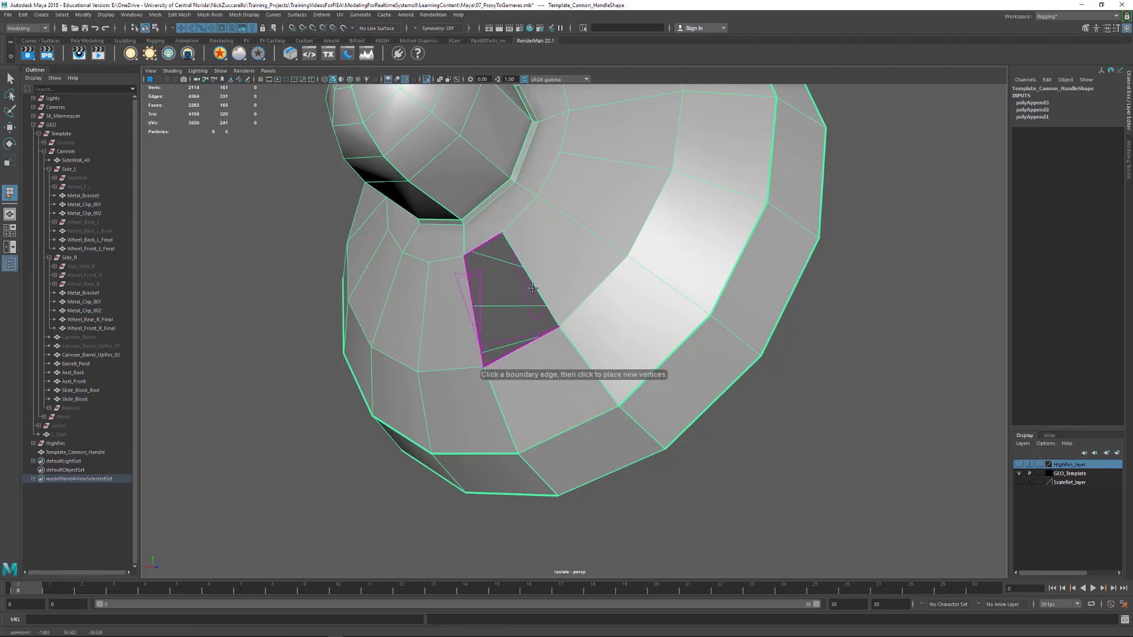
click(474, 318)
key(Return)
key(w)
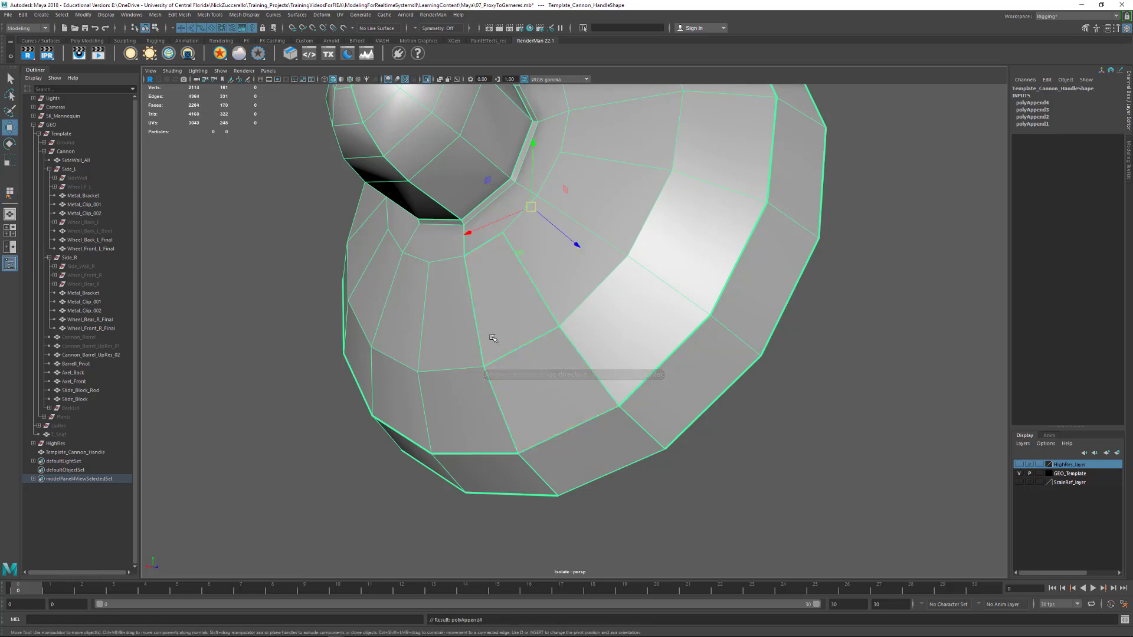
Turn on the smooth preview and crease the rebuilt edges along both sides of the rim to match the rest of the lid
key(3)
mouse_move(507, 367)
alt+mouse_down()
mouse_move(547, 378)
mouse_move(505, 369)
alt+mouse_up()
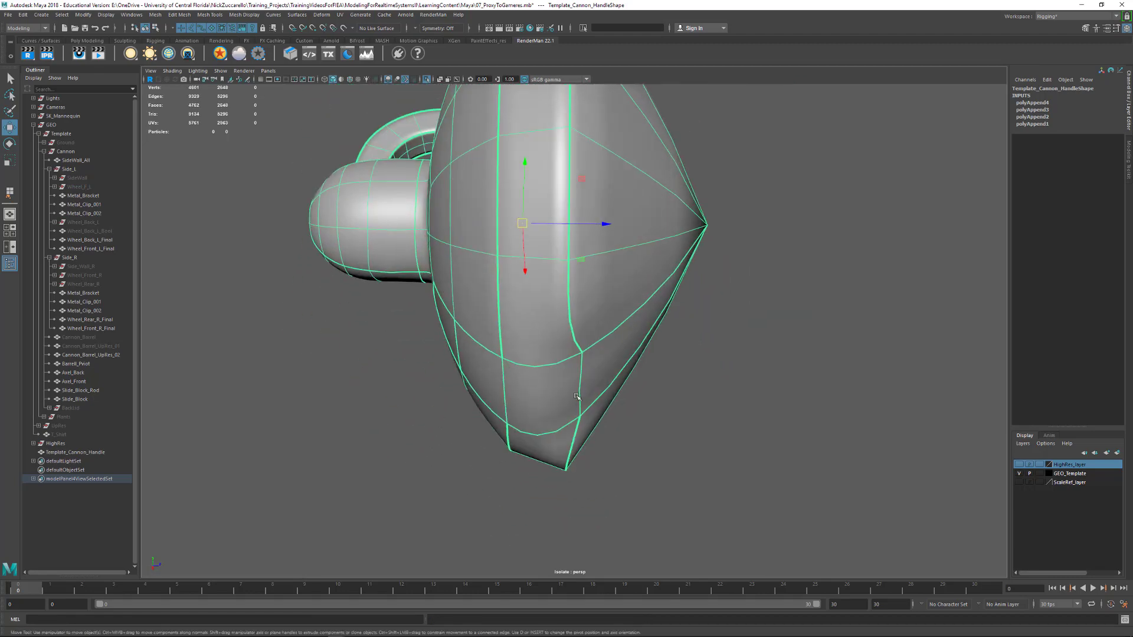
key(F10)
click(506, 391)
alt+drag(602, 384, 559, 386)
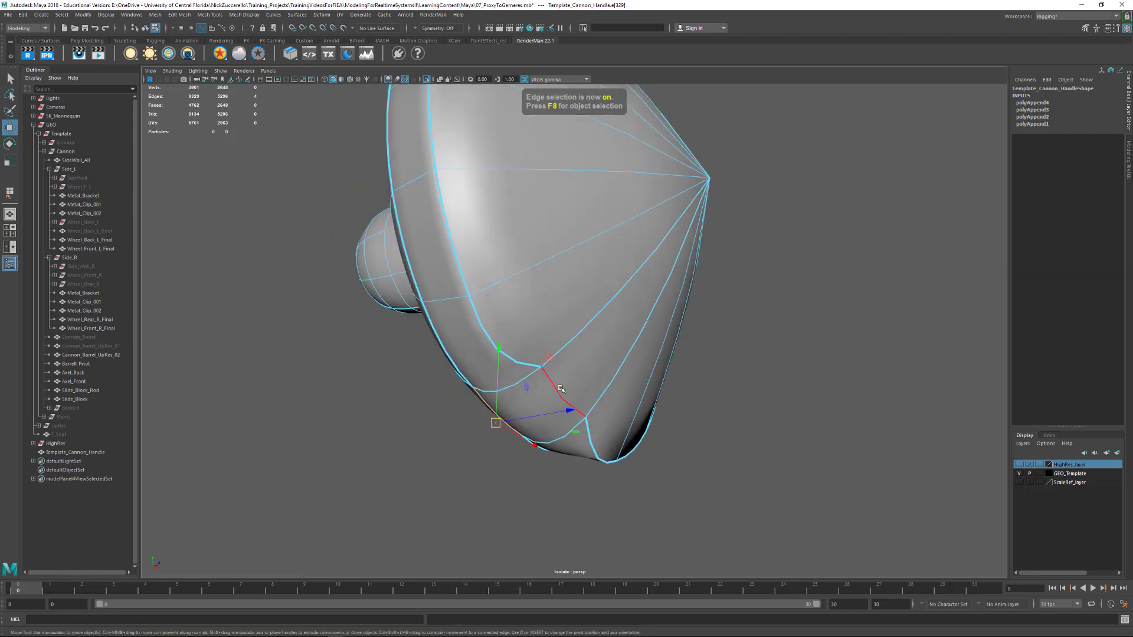
shift+click(558, 387)
shift+right_drag(559, 387, 558, 417)
middle_drag(622, 403, 872, 420)
alt+drag(627, 404, 741, 417)
alt+right_drag(741, 418, 555, 376)
alt+middle_drag(602, 380, 602, 420)
alt+drag(602, 420, 437, 262)
click(10, 128)
click(10, 79)
key(F8)
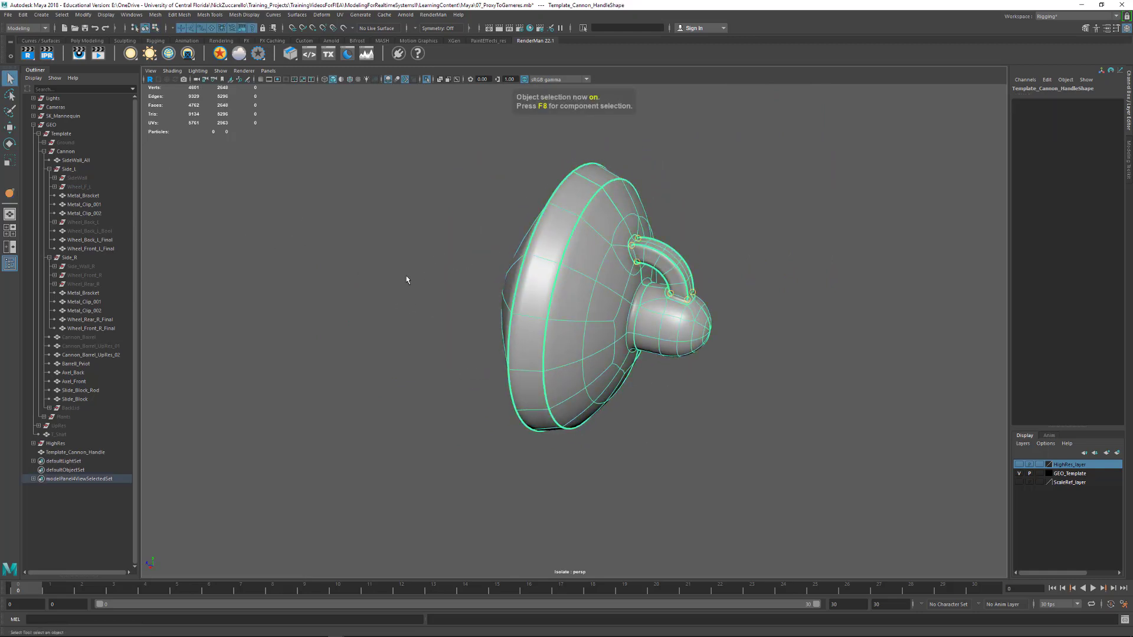
Move Template_Cannon_Handle into the Cannon group, below Slide_Block
click(407, 279)
click(518, 328)
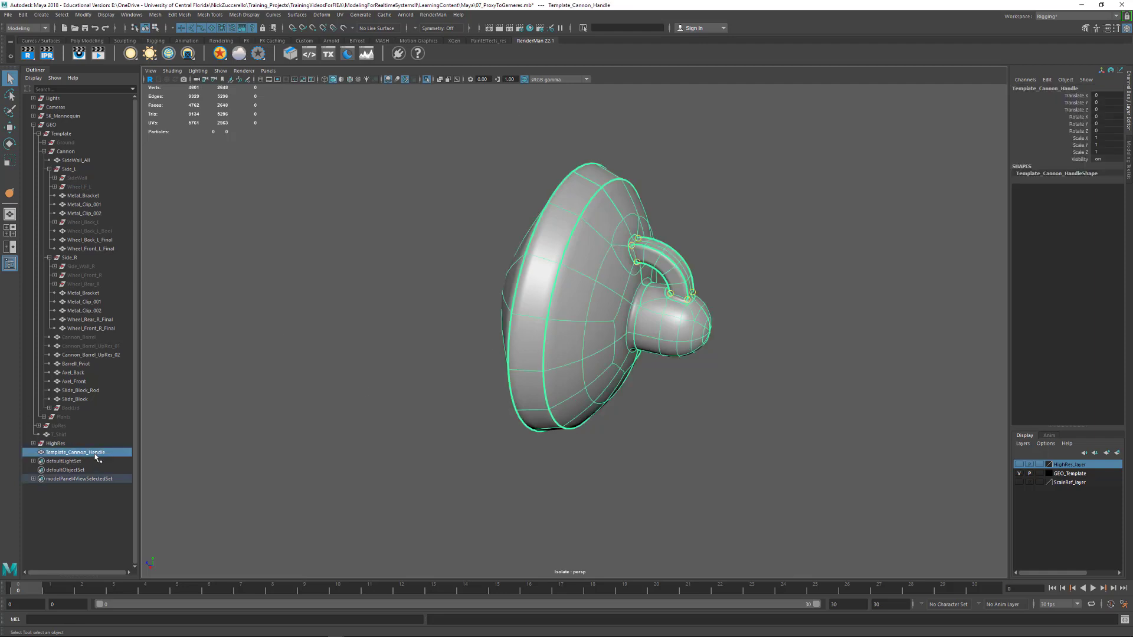
middle_drag(92, 457, 79, 407)
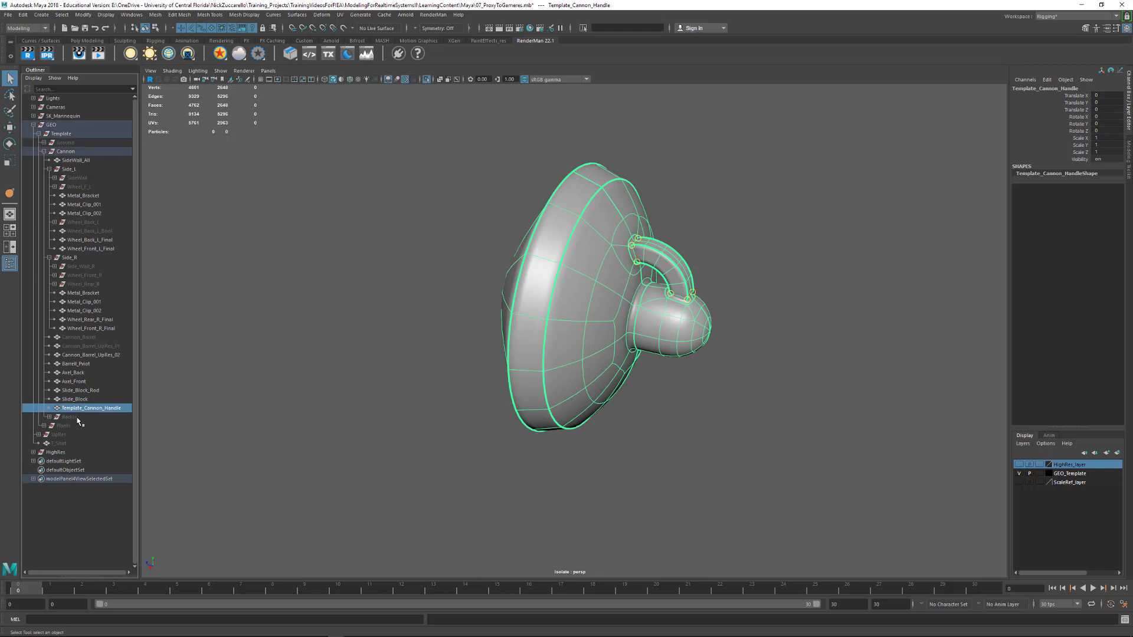
Rename the combined lid and handle mesh to BackLid_Combined
click(77, 418)
double_click(77, 418)
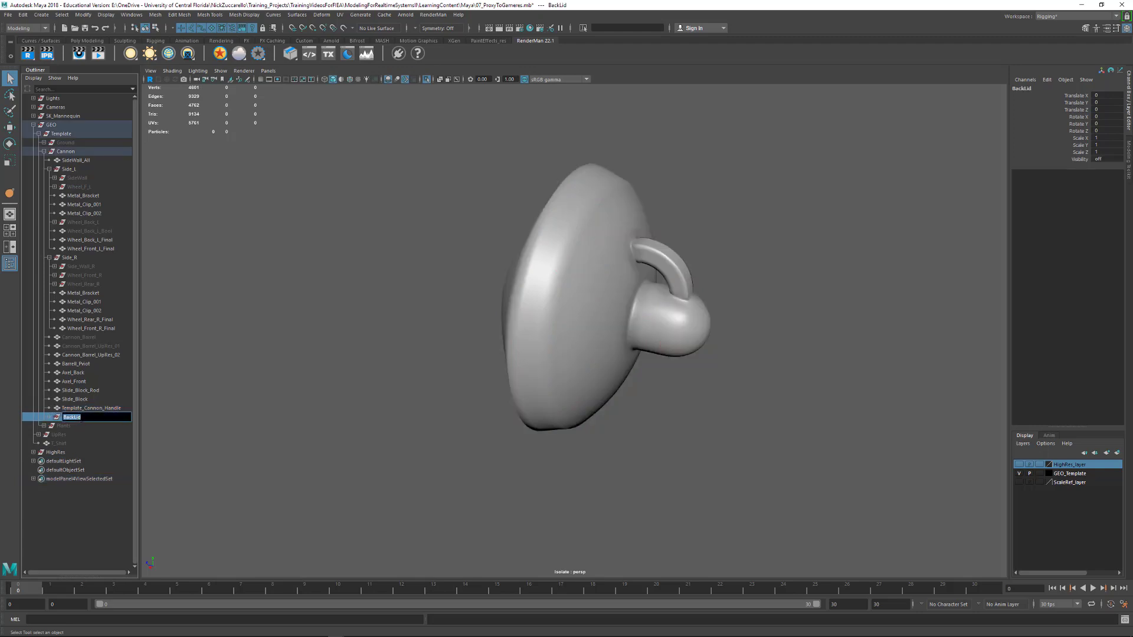
click(94, 409)
double_click(95, 408)
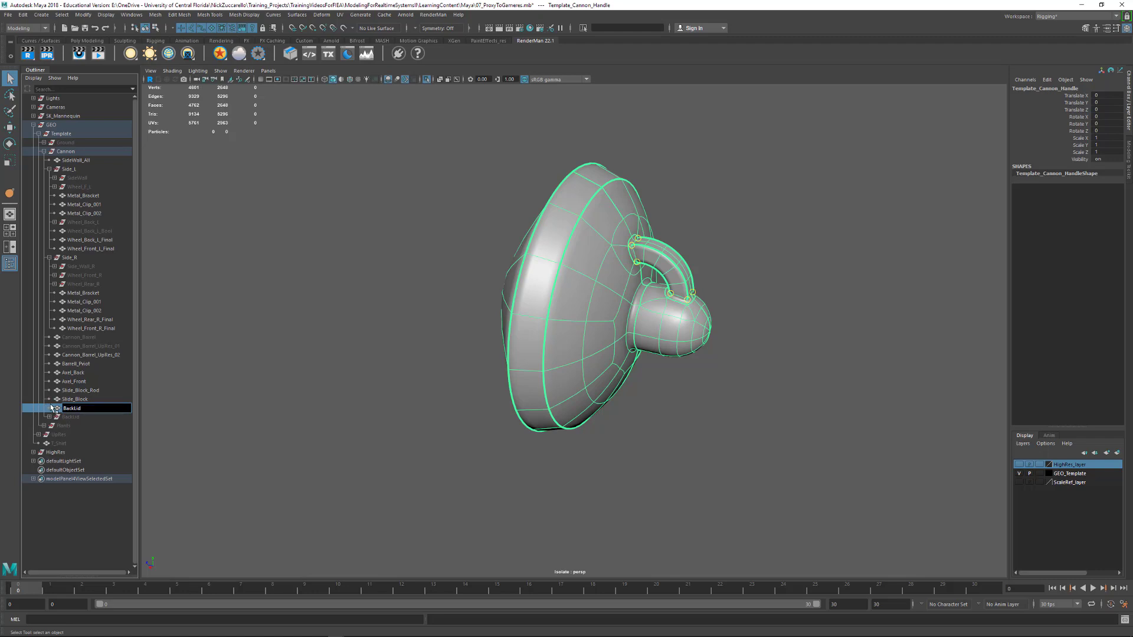
text(BackLid_Combined)
key(Return)
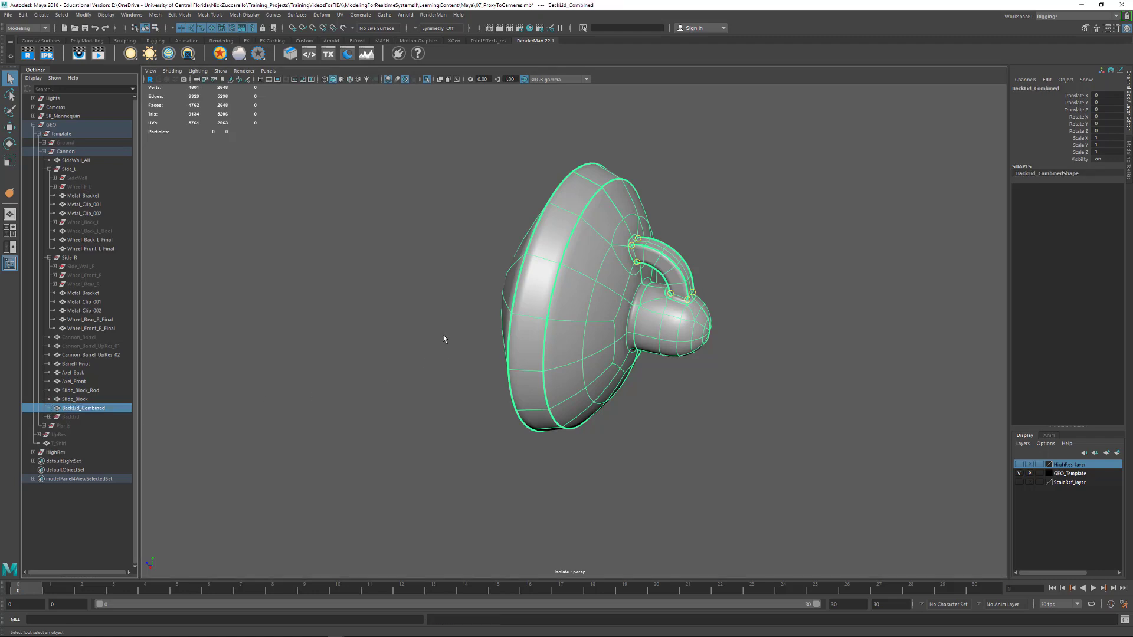
Turn off isolation and examine how the rebuilt back lid sits on the full cannon
click(425, 322)
key(ctrl+1)
alt+right_drag(938, 188, 539, 188)
alt+middle_drag(538, 206, 611, 229)
alt+drag(611, 230, 587, 261)
alt+right_drag(587, 261, 661, 280)
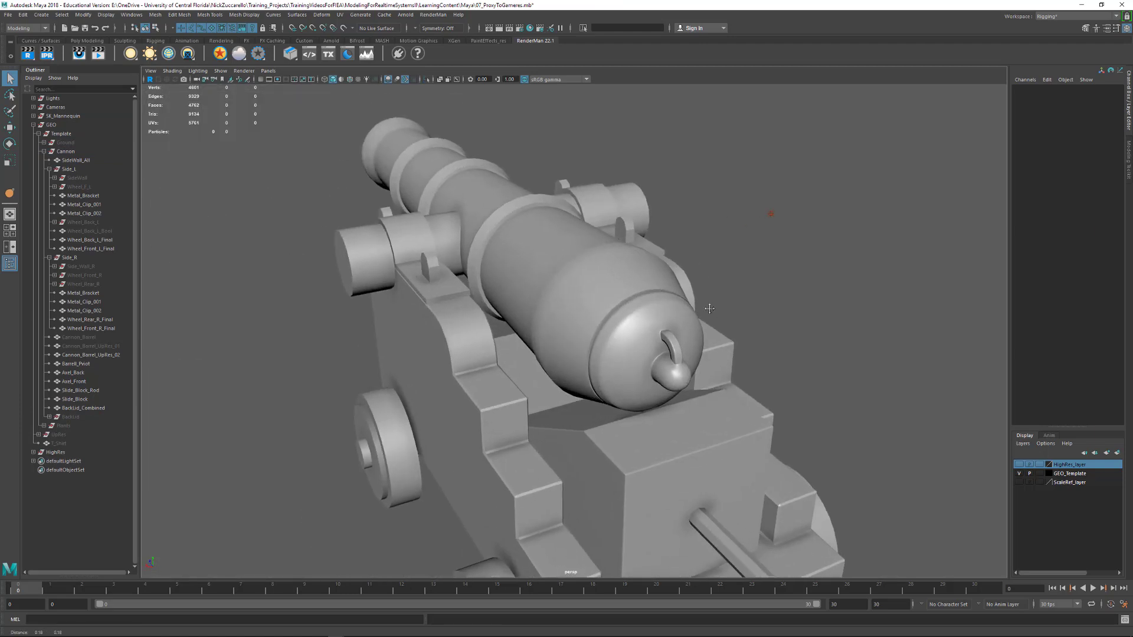
alt+drag(519, 289, 629, 278)
alt+right_drag(572, 256, 610, 276)
alt+middle_drag(681, 304, 813, 275)
alt+right_drag(814, 275, 768, 284)
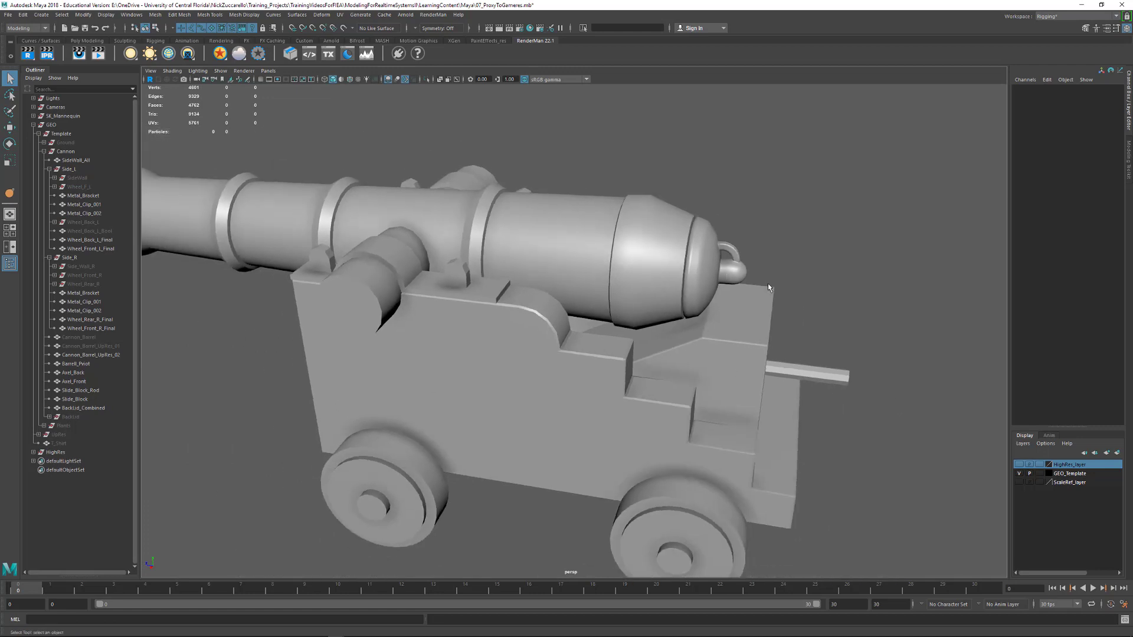
alt+drag(767, 284, 744, 305)
Convert the smooth mesh preview of BackLid_Combined to polygons
click(690, 277)
alt+drag(690, 277, 620, 274)
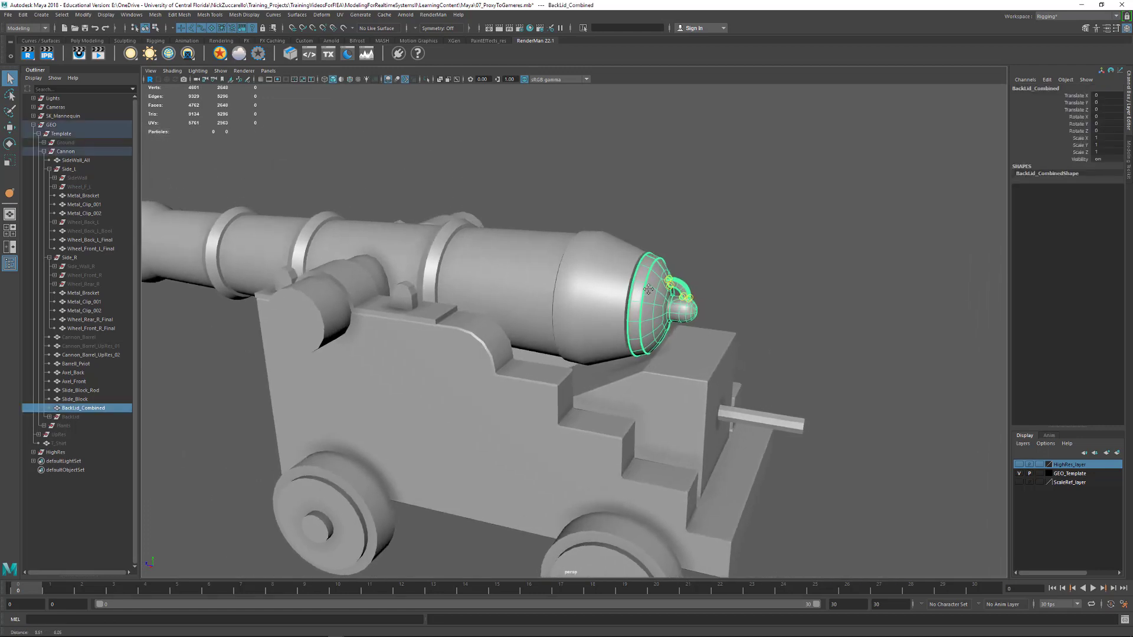
alt+right_drag(620, 273, 549, 270)
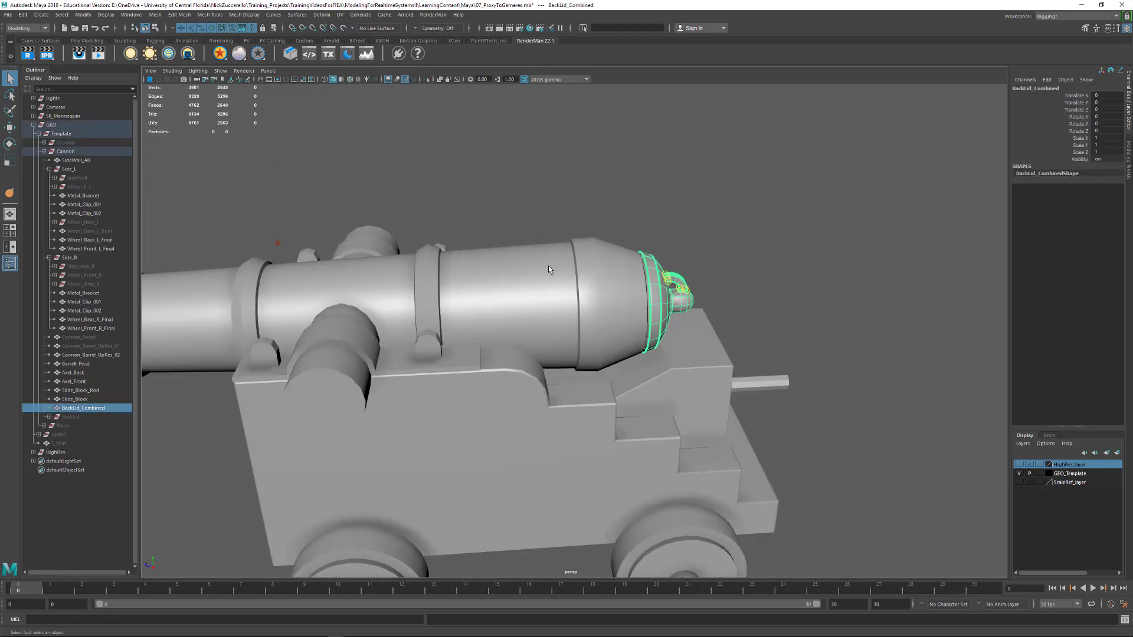
click(84, 15)
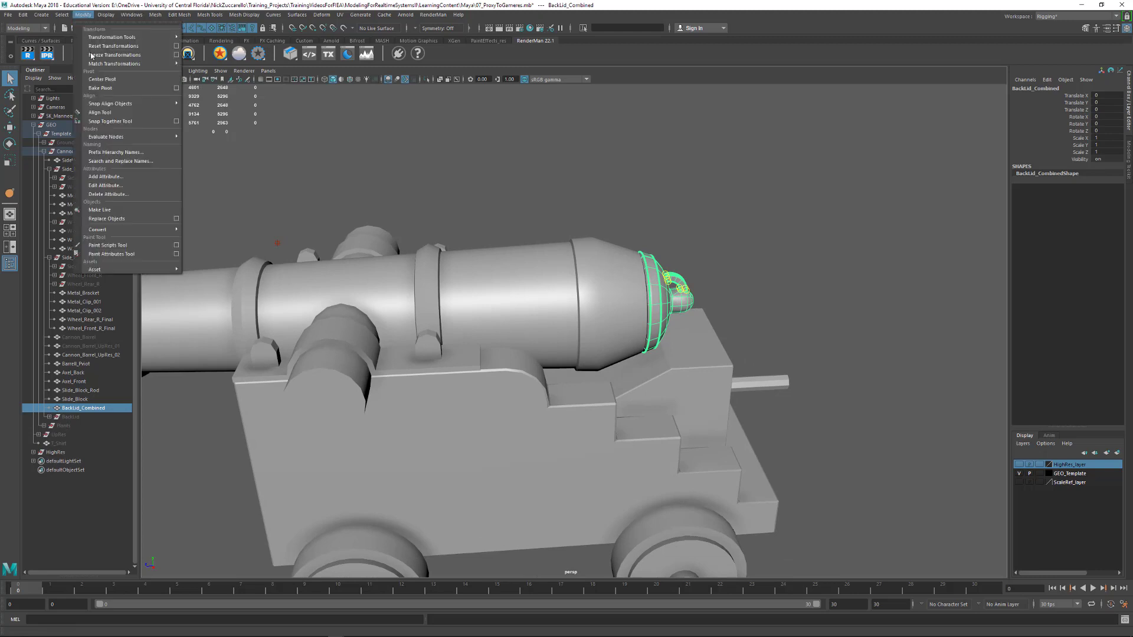
mouse_move(142, 229)
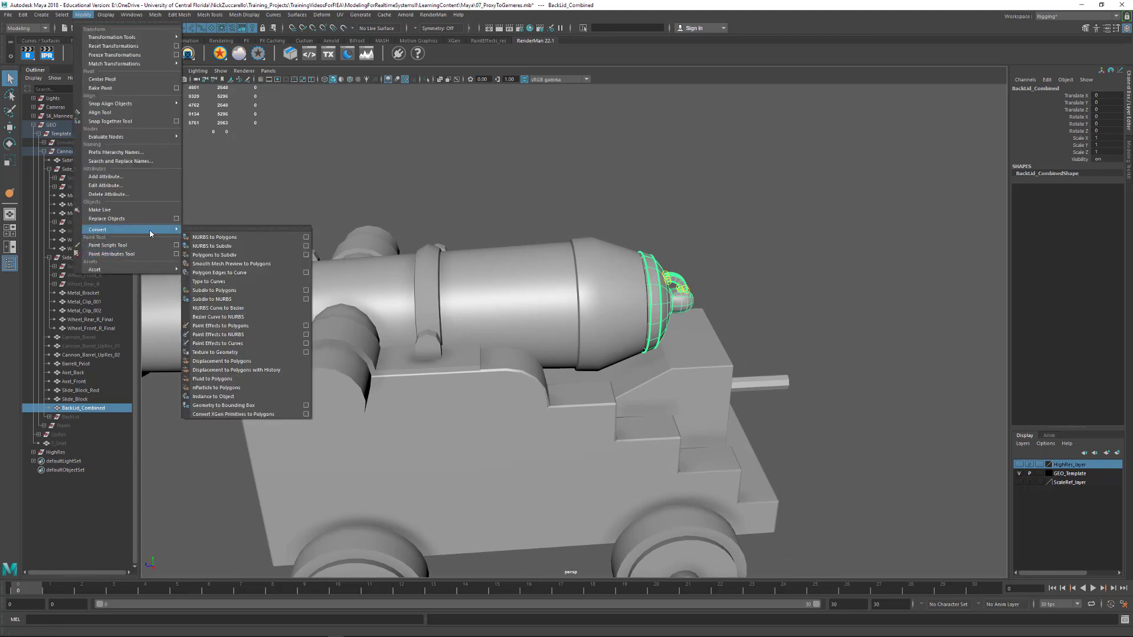
click(265, 264)
Set the lid's polySmoothFace divisions to 1
alt+drag(839, 255, 659, 243)
alt+right_drag(659, 242, 835, 283)
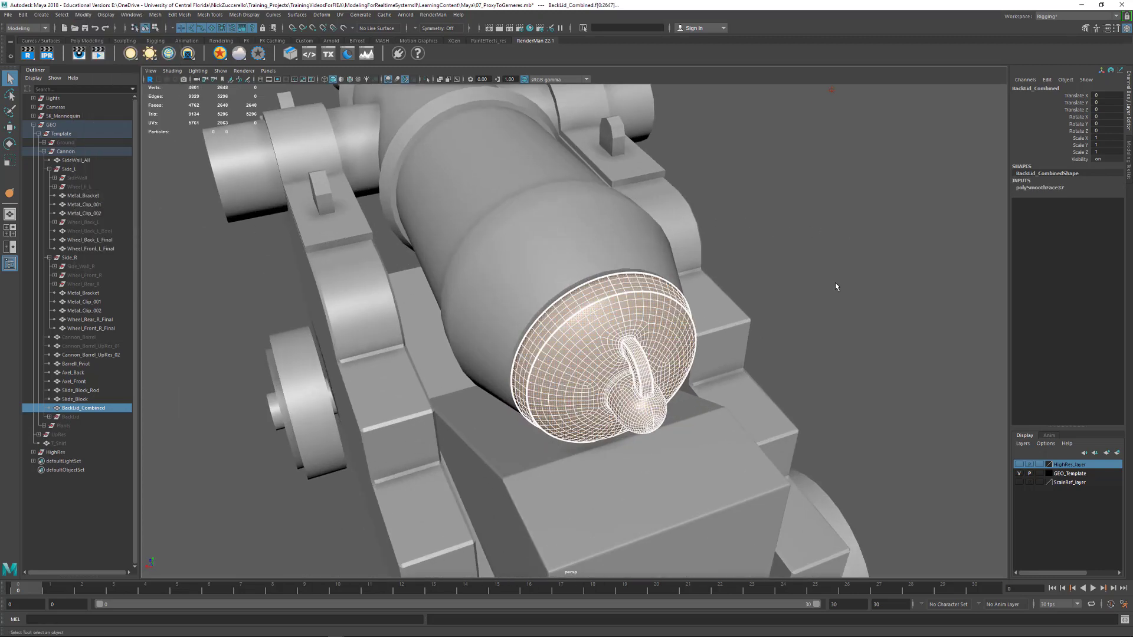
click(1041, 188)
text(1)
key(Return)
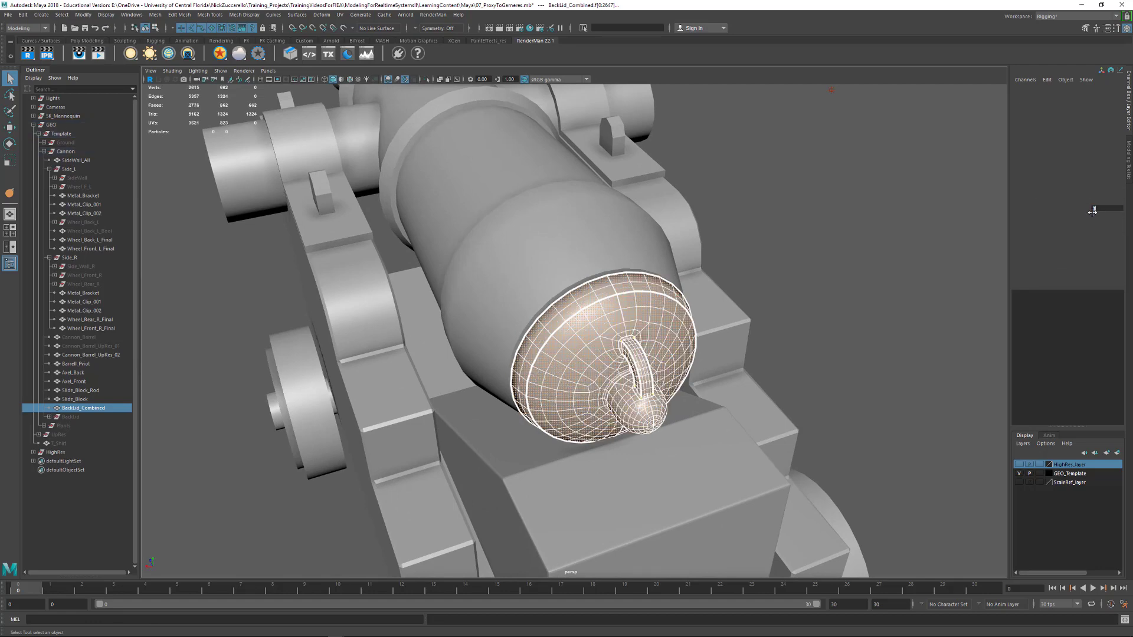
Delete the edge loop around the middle of the lid's rim and the outermost extra loop on its front face
alt+drag(584, 324, 673, 267)
alt+right_drag(592, 268, 844, 230)
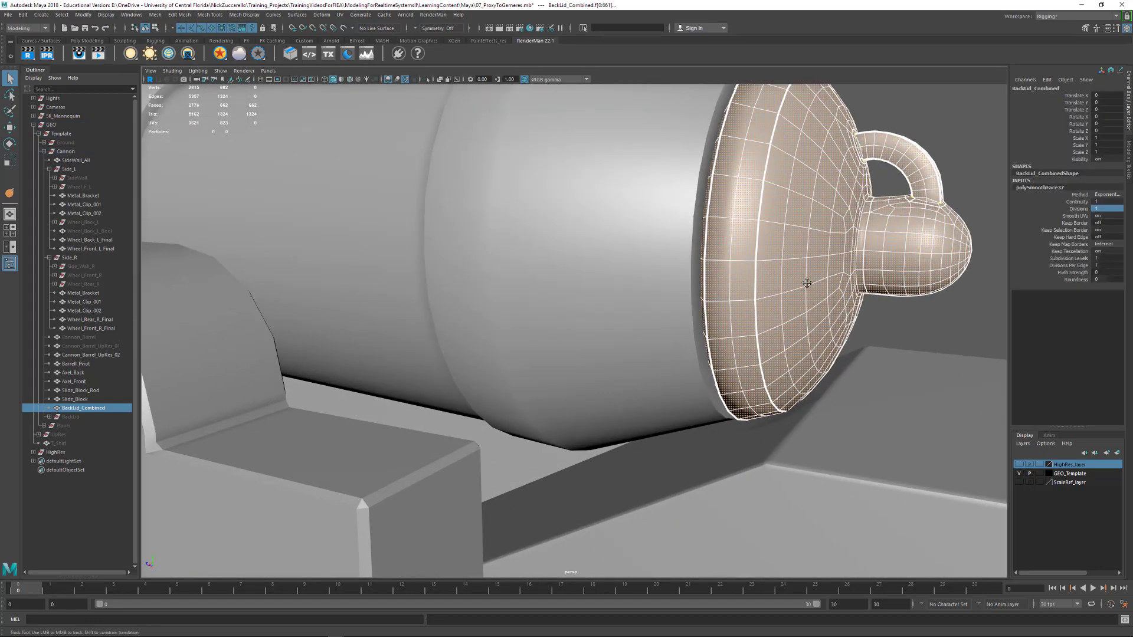
alt+middle_drag(844, 230, 697, 303)
alt+drag(696, 302, 756, 321)
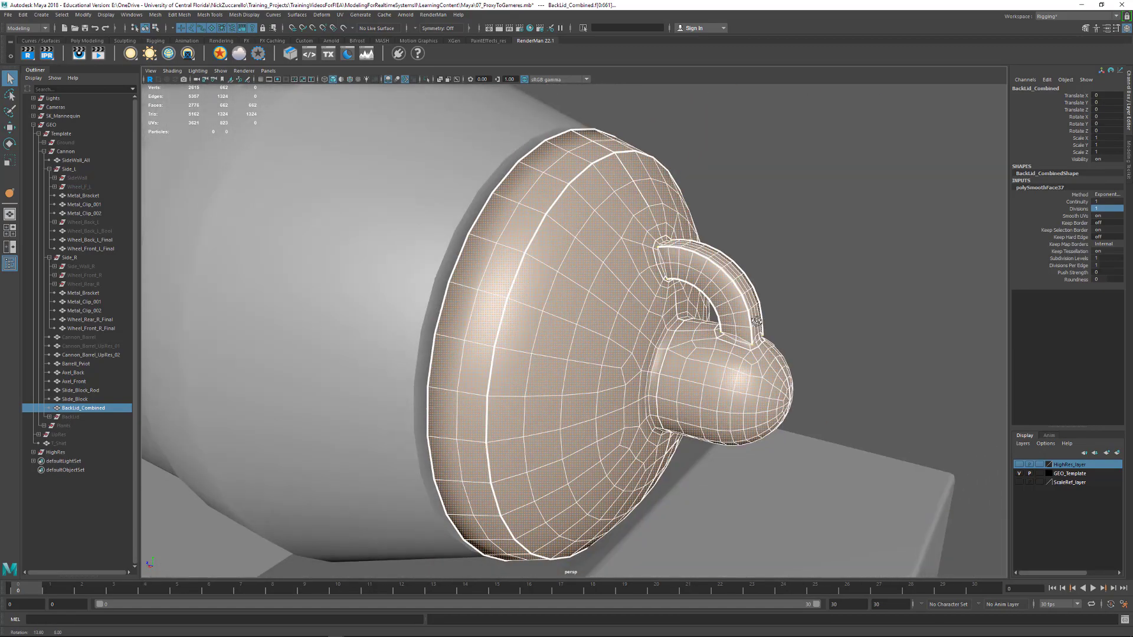
alt+drag(680, 328, 605, 312)
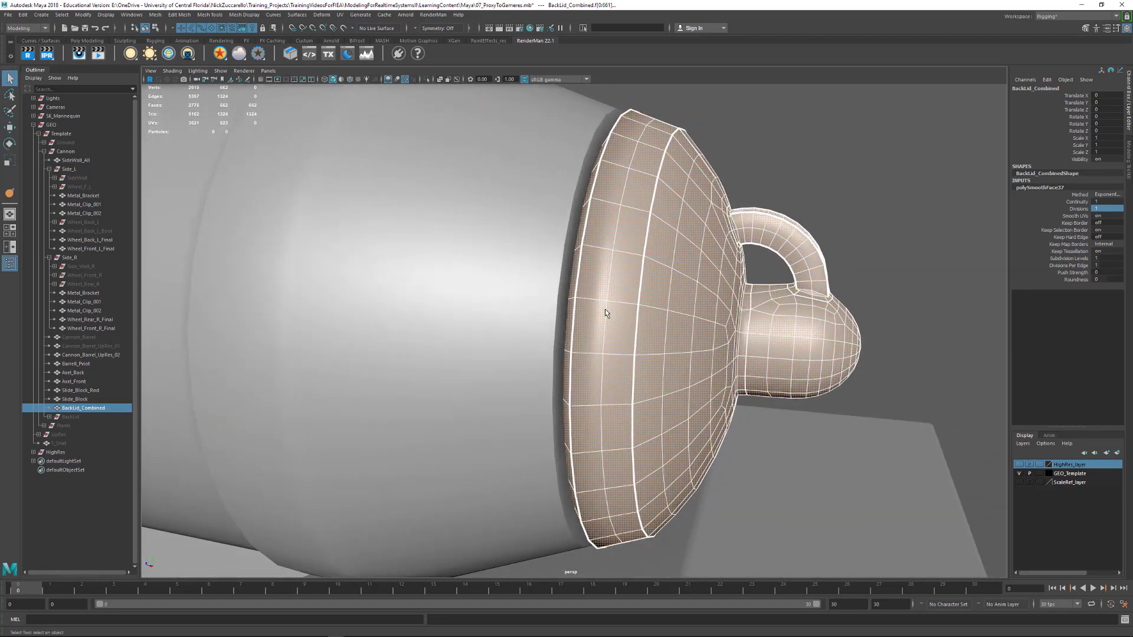
key(F10)
double_click(610, 287)
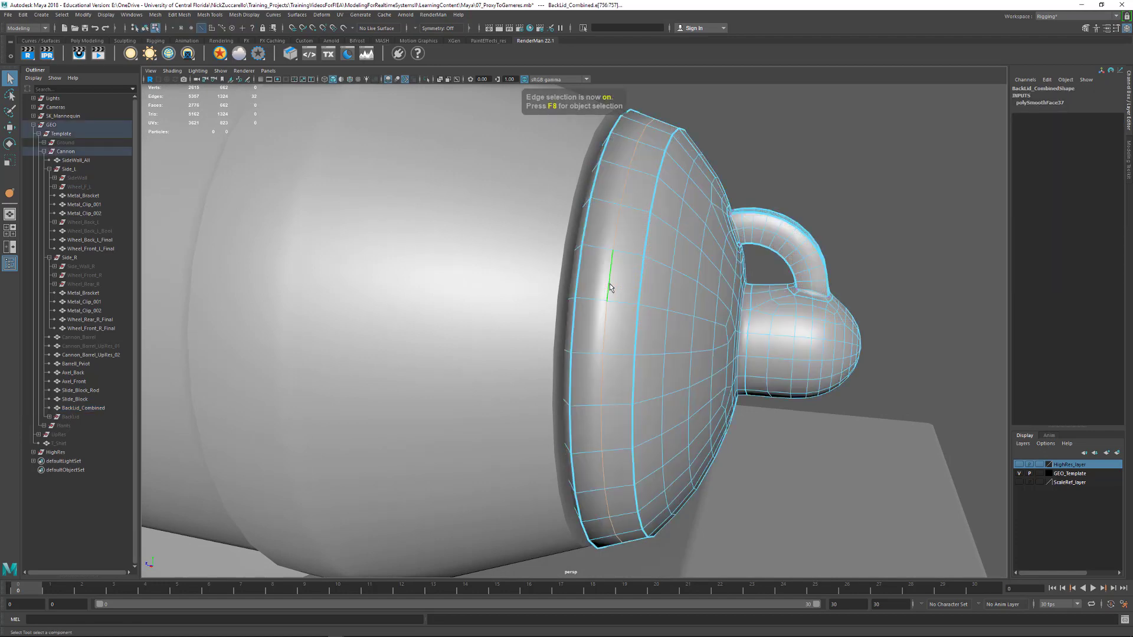
key(ctrl+Delete)
alt+drag(594, 260, 579, 207)
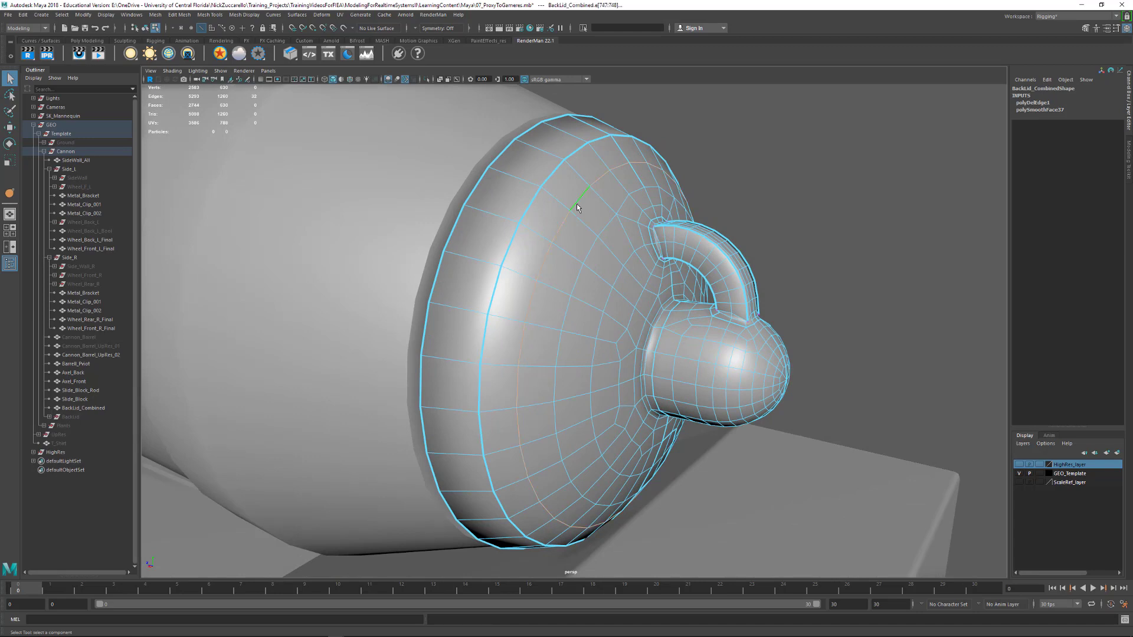
key(ctrl+Delete)
Try to delete the extra edge loops on the lid's inner front face and along the handle
alt+drag(624, 179, 700, 211)
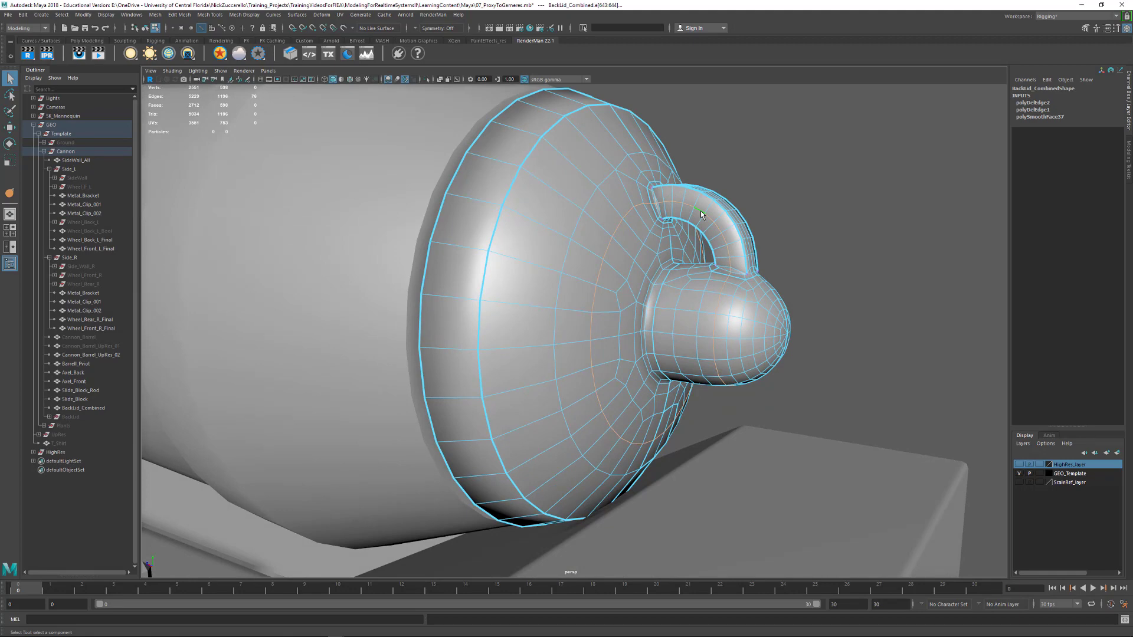
key(ctrl+Delete)
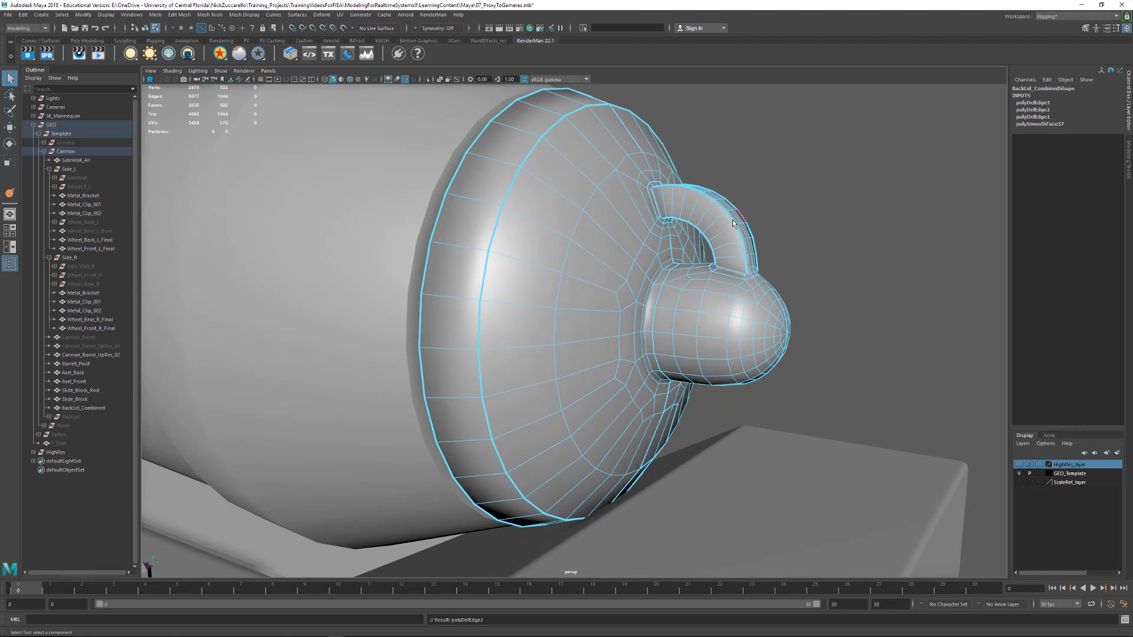
alt+drag(700, 211, 674, 266)
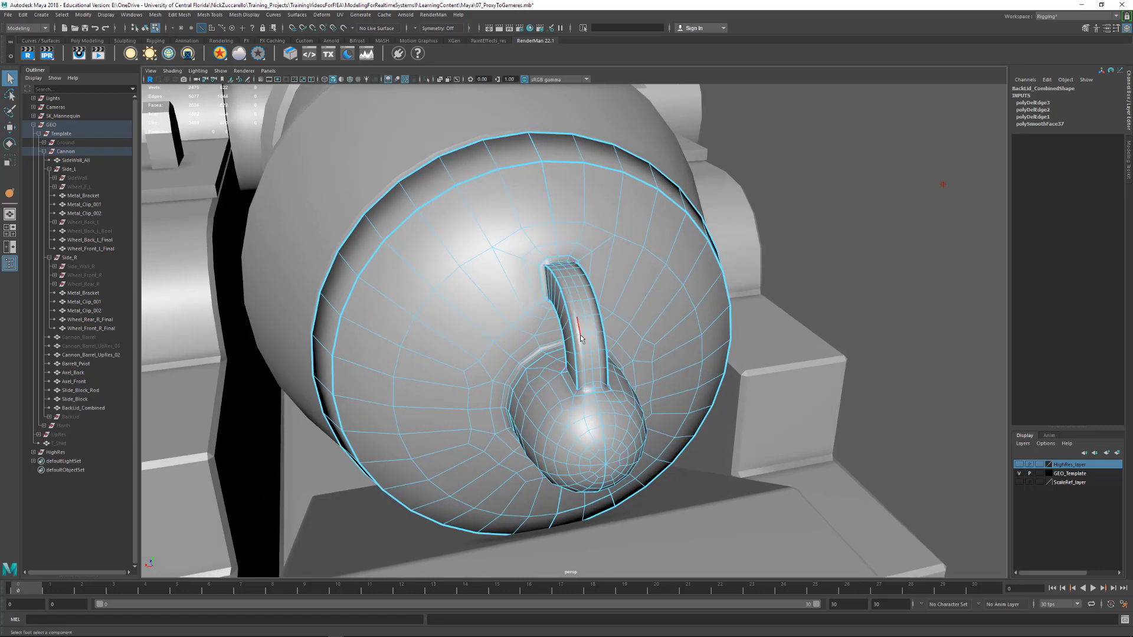
alt+drag(590, 345, 615, 321)
key(ctrl+z)
key(ctrl+z)
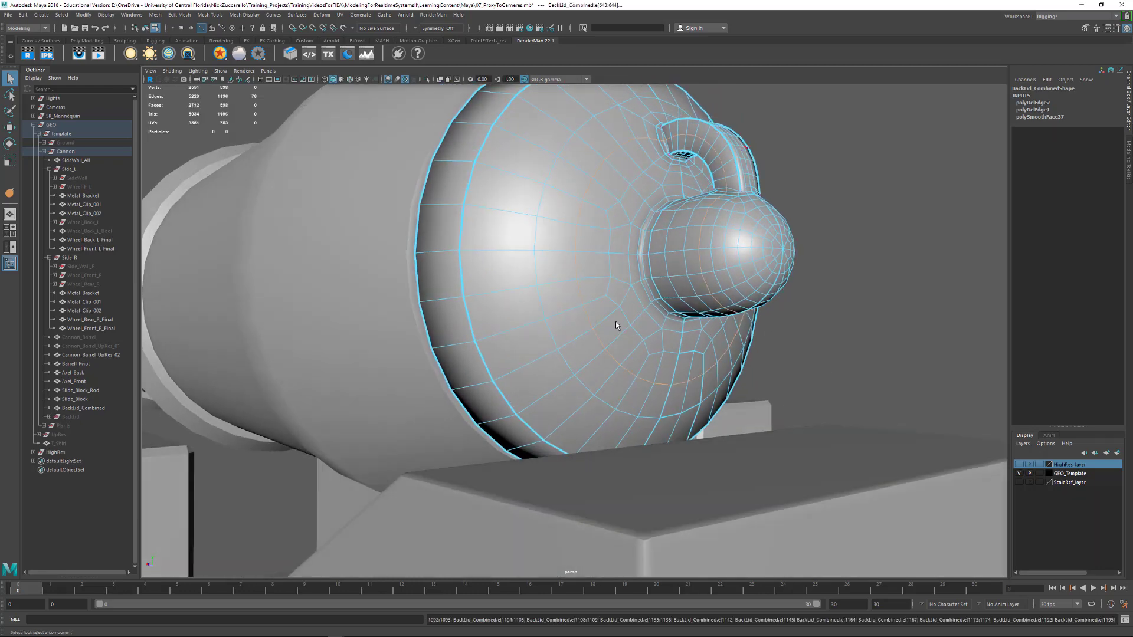
Undo the edge loop deletions on the back lid and return to object selection with nothing selected
key(ctrl+z)
key(ctrl+z)
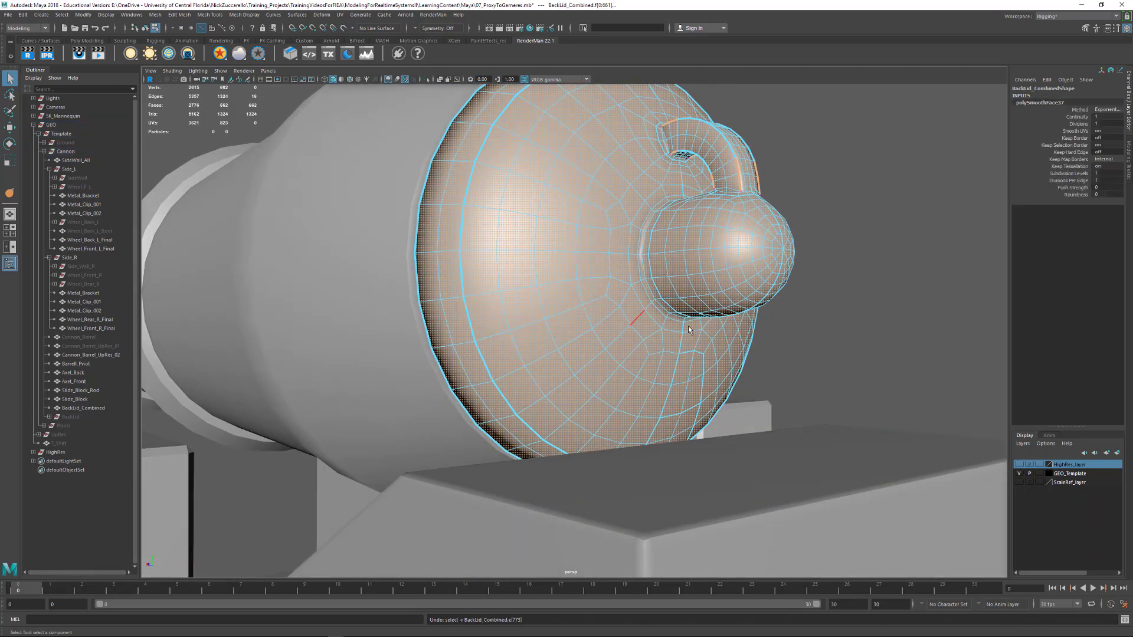
alt+drag(688, 326, 744, 340)
click(916, 319)
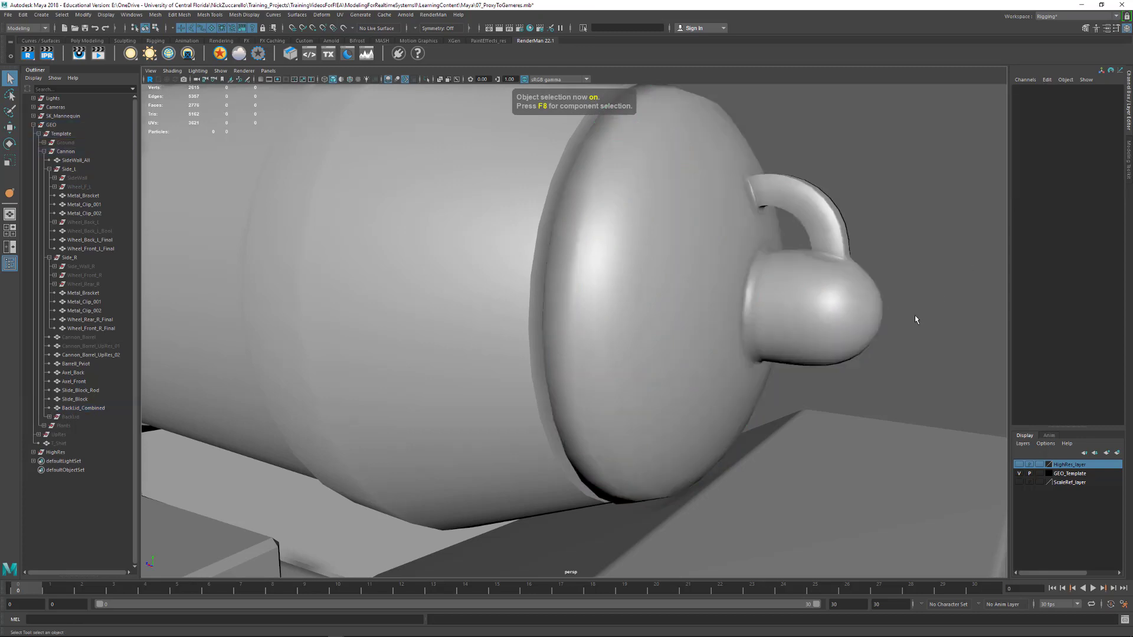
Select all visible parts of the whole cannon to check the model's total polygon counts
alt+right_drag(916, 319, 668, 301)
alt+drag(667, 301, 738, 268)
alt+right_drag(737, 269, 696, 278)
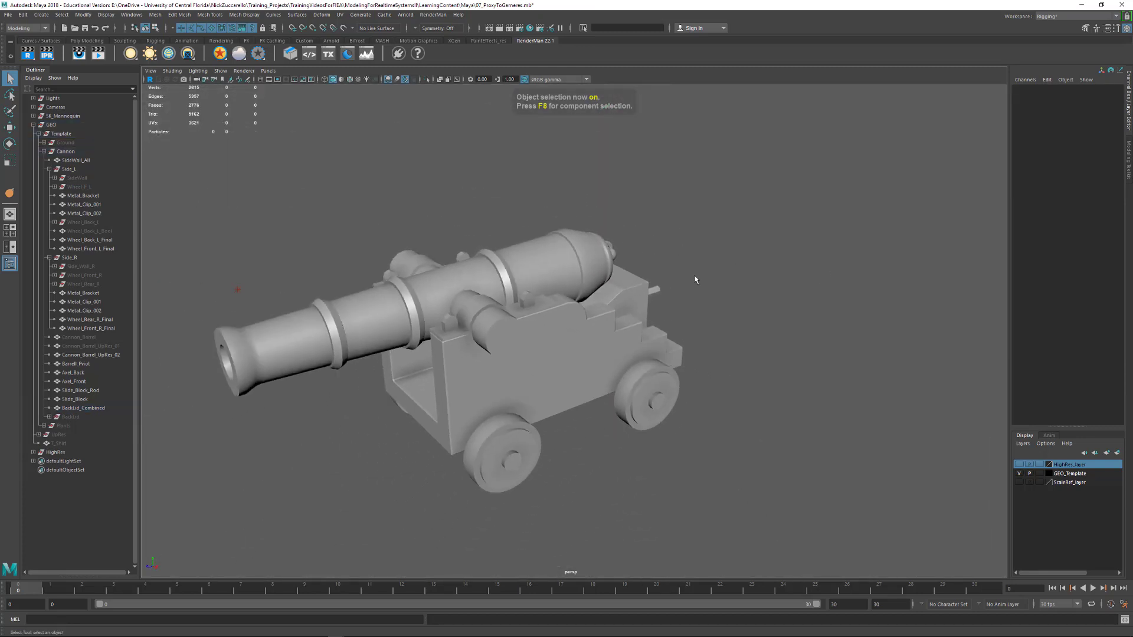
alt+middle_drag(696, 278, 762, 260)
alt+drag(761, 259, 785, 251)
drag(279, 171, 808, 470)
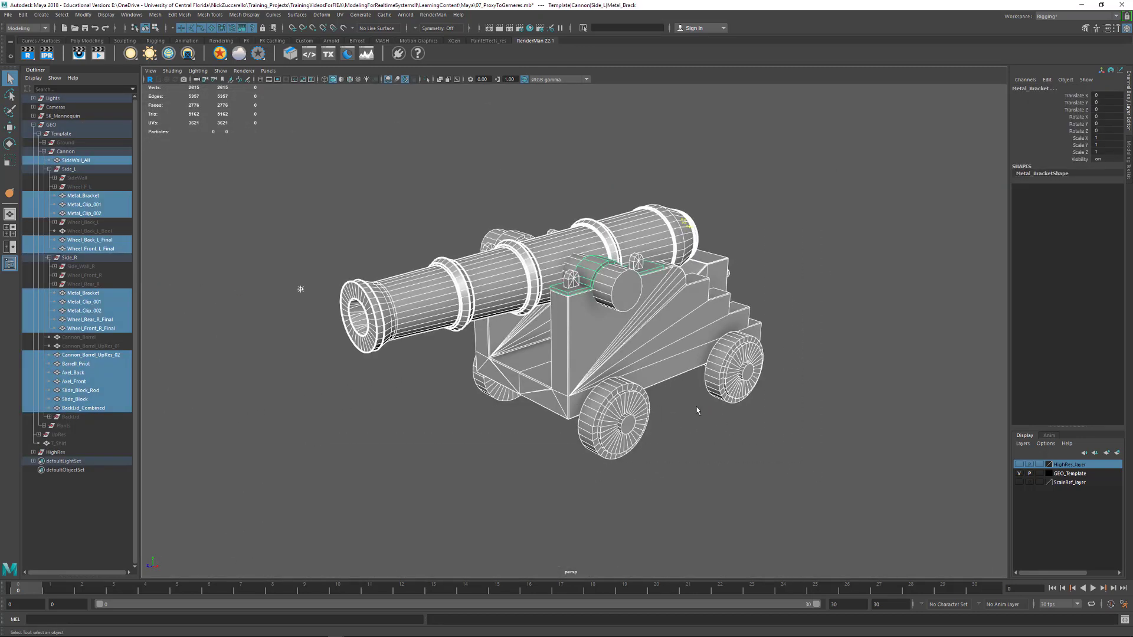
drag(303, 171, 771, 450)
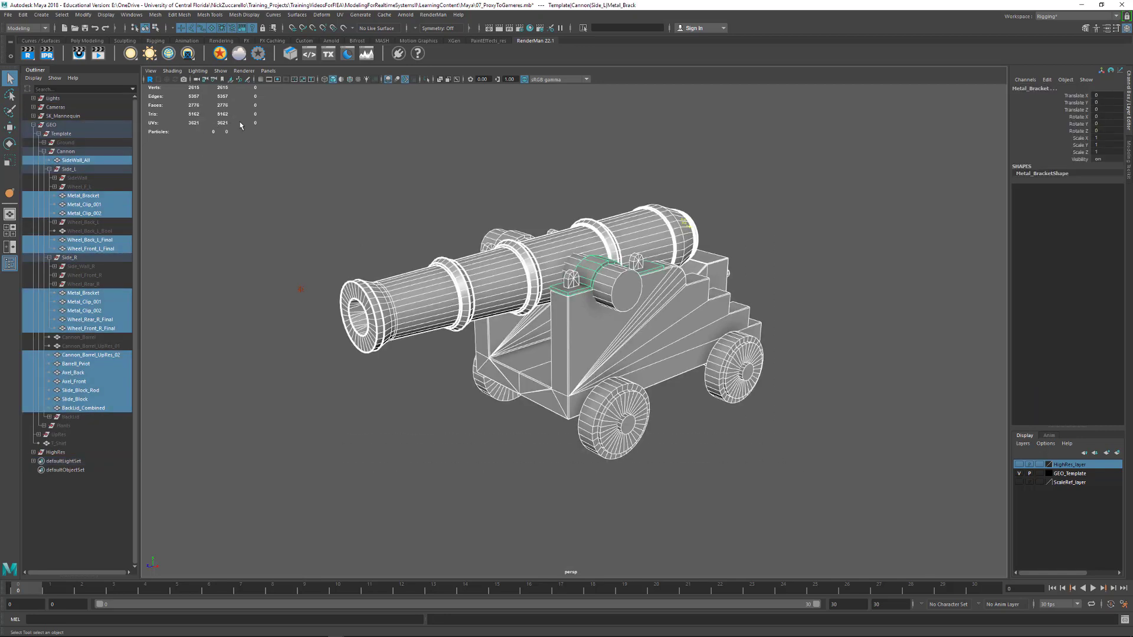
Examine the wireframe density of the complete game-res cannon from the front, side and rear, including wheels, brackets and back lid
alt+drag(562, 299, 629, 313)
alt+right_drag(629, 322, 708, 422)
alt+middle_drag(702, 416, 683, 314)
alt+drag(684, 314, 714, 342)
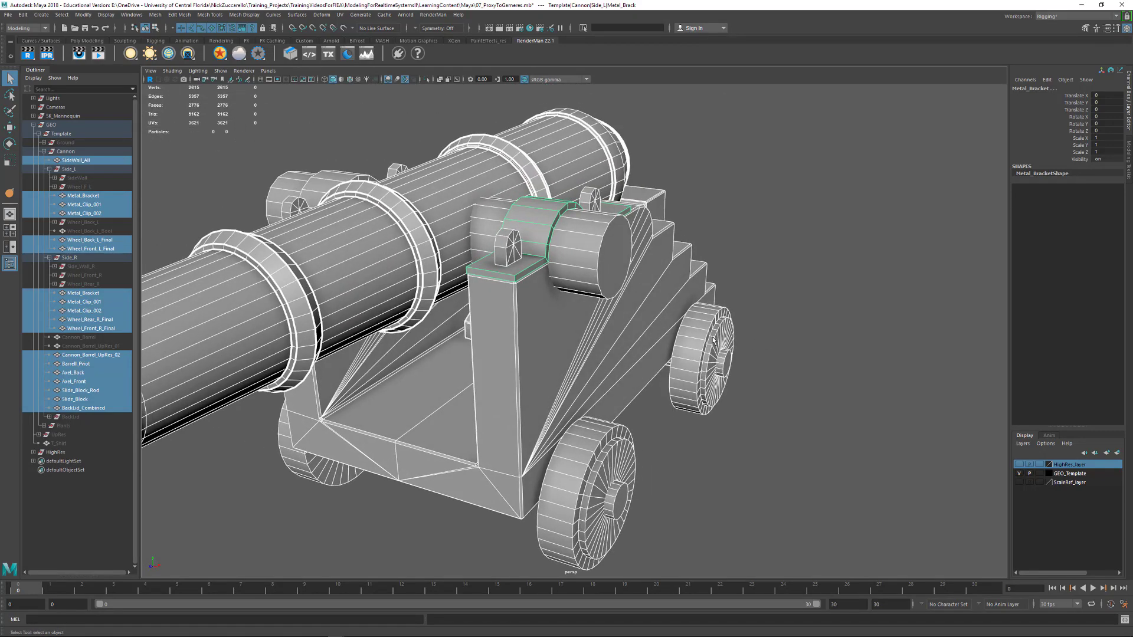
alt+right_drag(714, 341, 602, 289)
alt+middle_drag(581, 266, 614, 347)
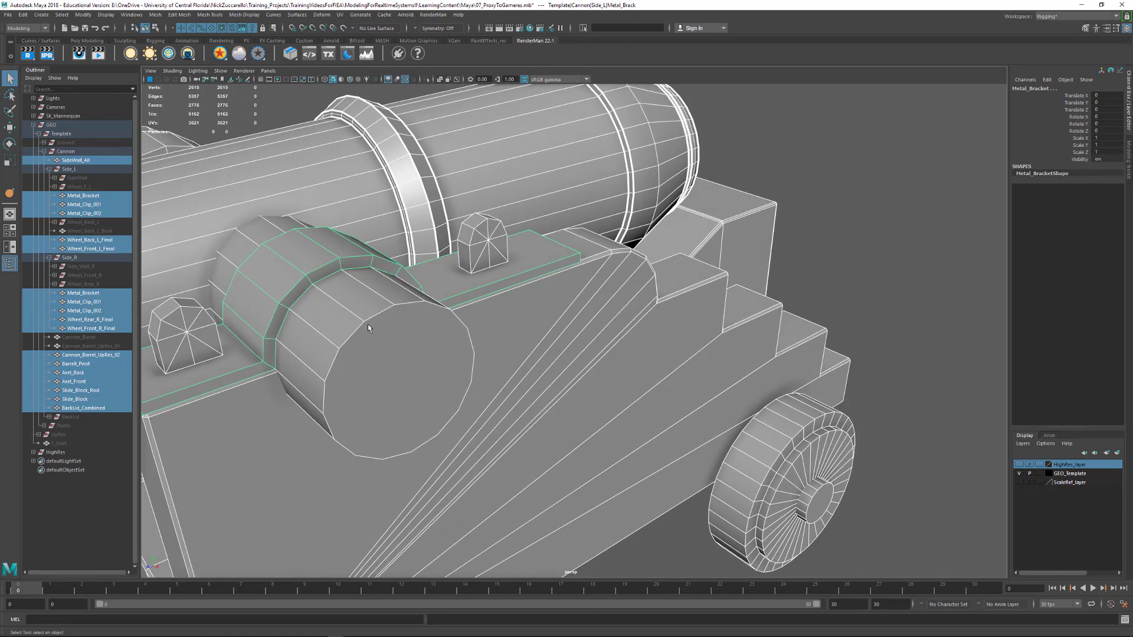
alt+drag(609, 359, 515, 318)
alt+middle_drag(514, 317, 513, 349)
alt+right_drag(513, 349, 552, 356)
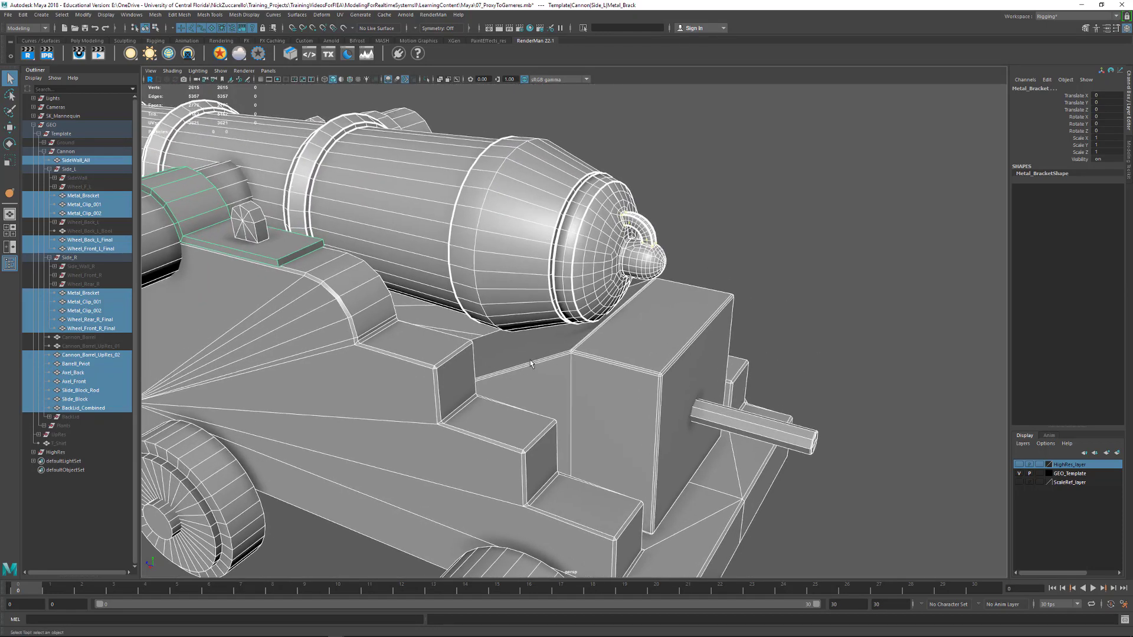
alt+drag(579, 229, 548, 313)
alt+drag(700, 373, 222, 199)
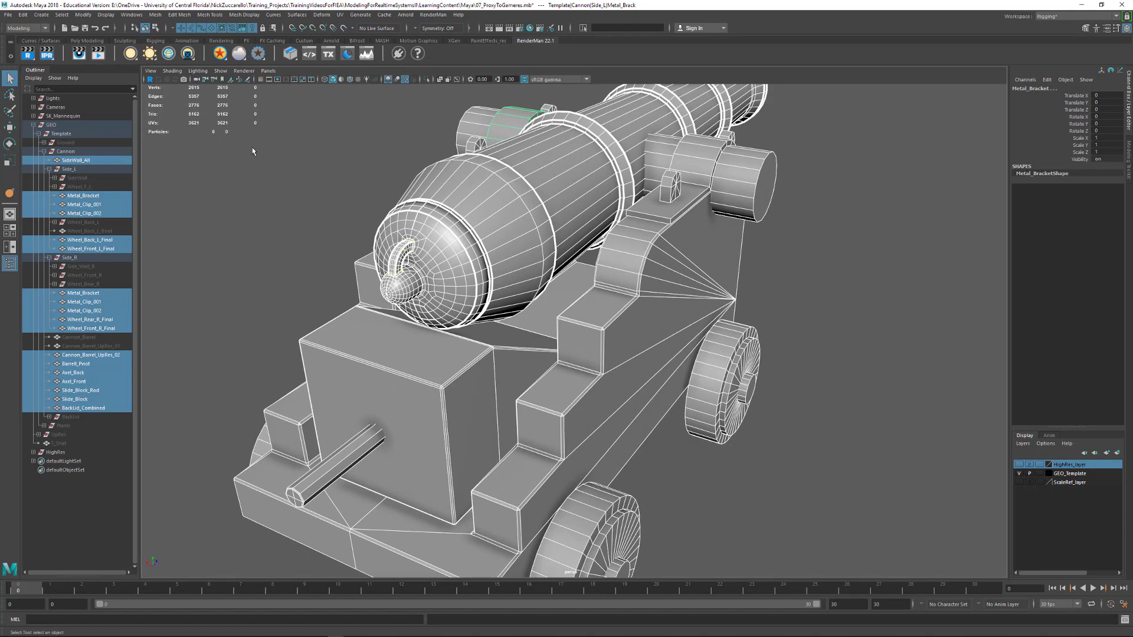
alt+drag(235, 136, 551, 226)
alt+right_drag(551, 227, 493, 201)
alt+drag(492, 200, 603, 252)
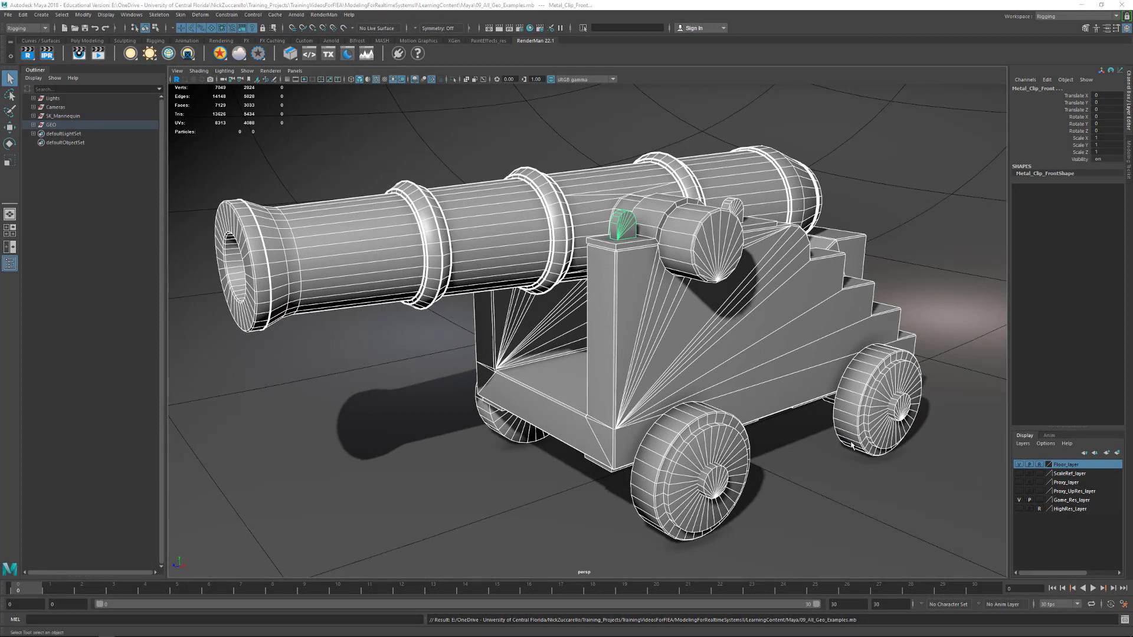
Expand the GEO group and review the Export Selection options and the layer settings of Game_Res_layer, closing both without changes
click(34, 125)
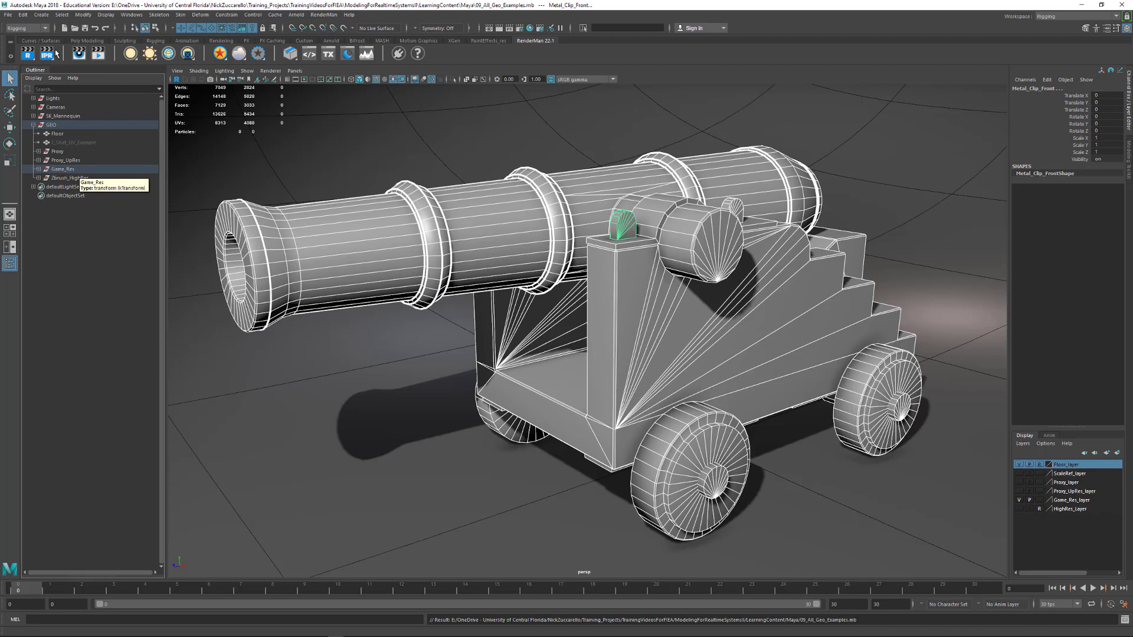
click(8, 14)
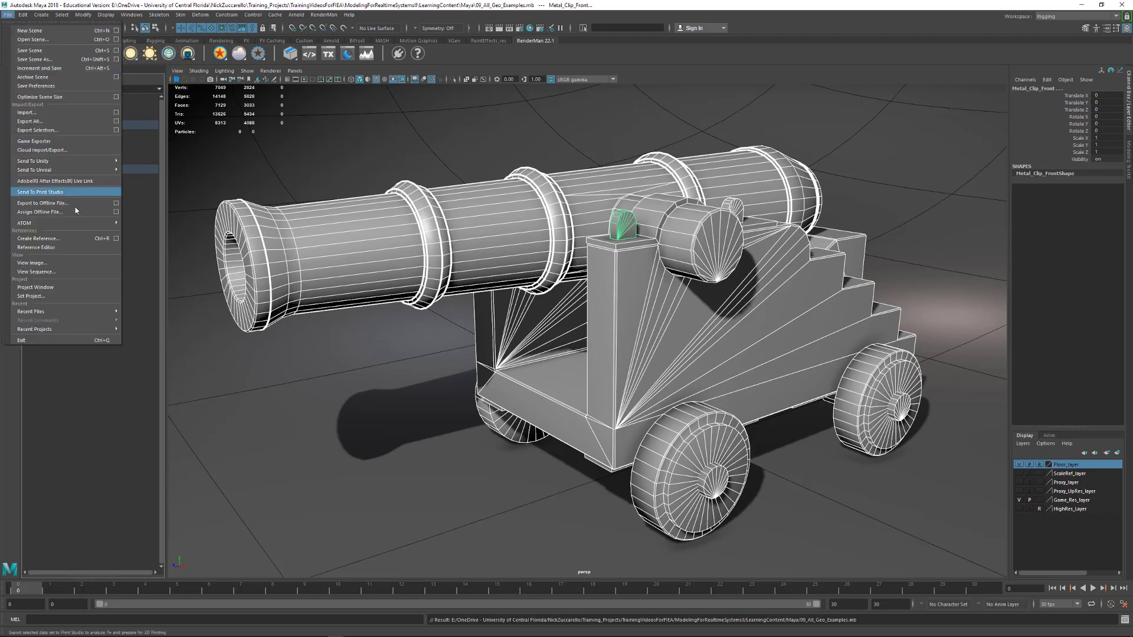
click(115, 130)
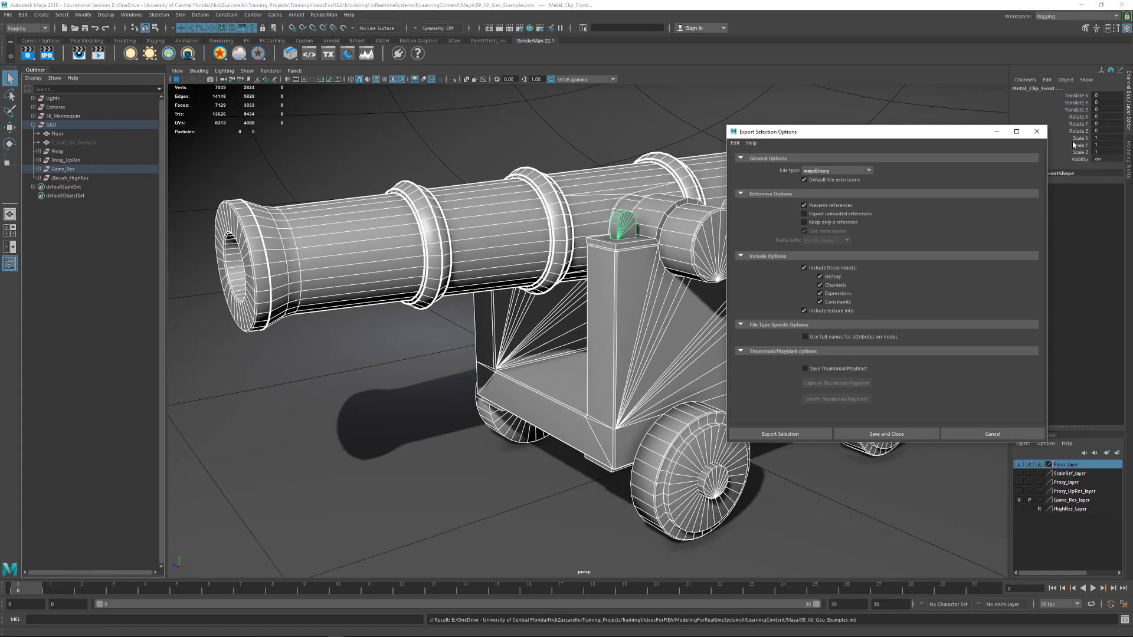
click(1037, 131)
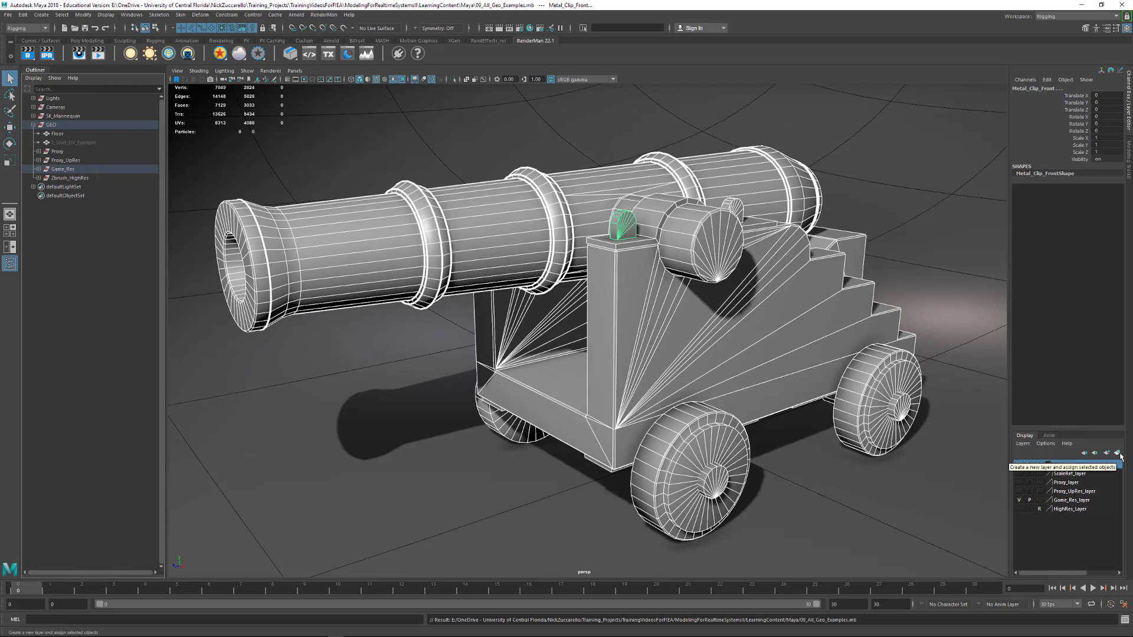
double_click(1073, 501)
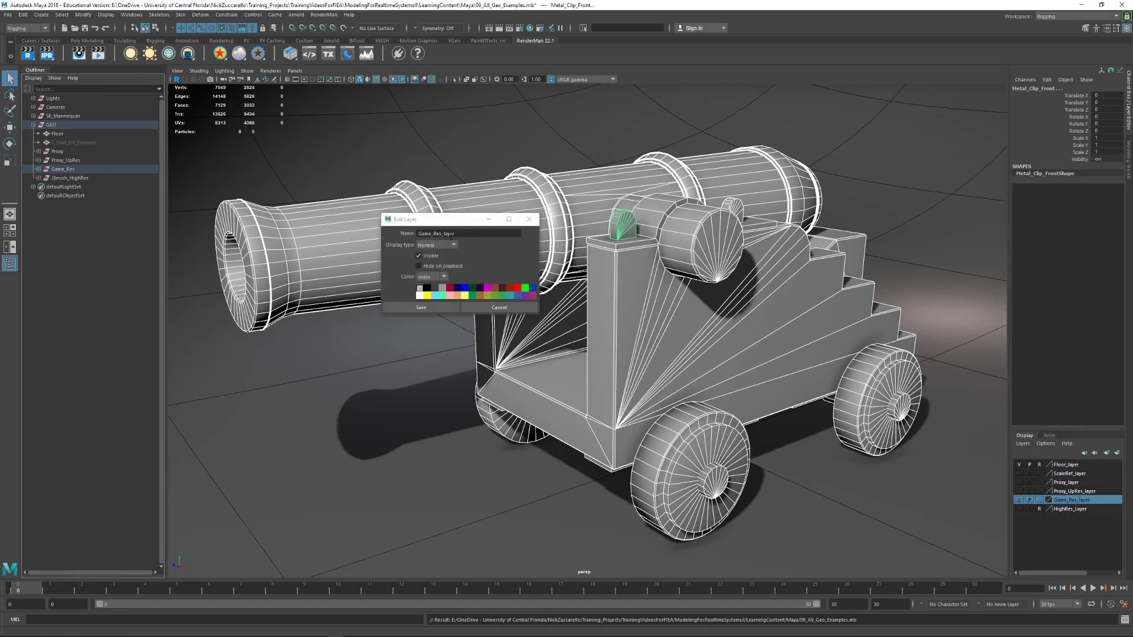
click(529, 219)
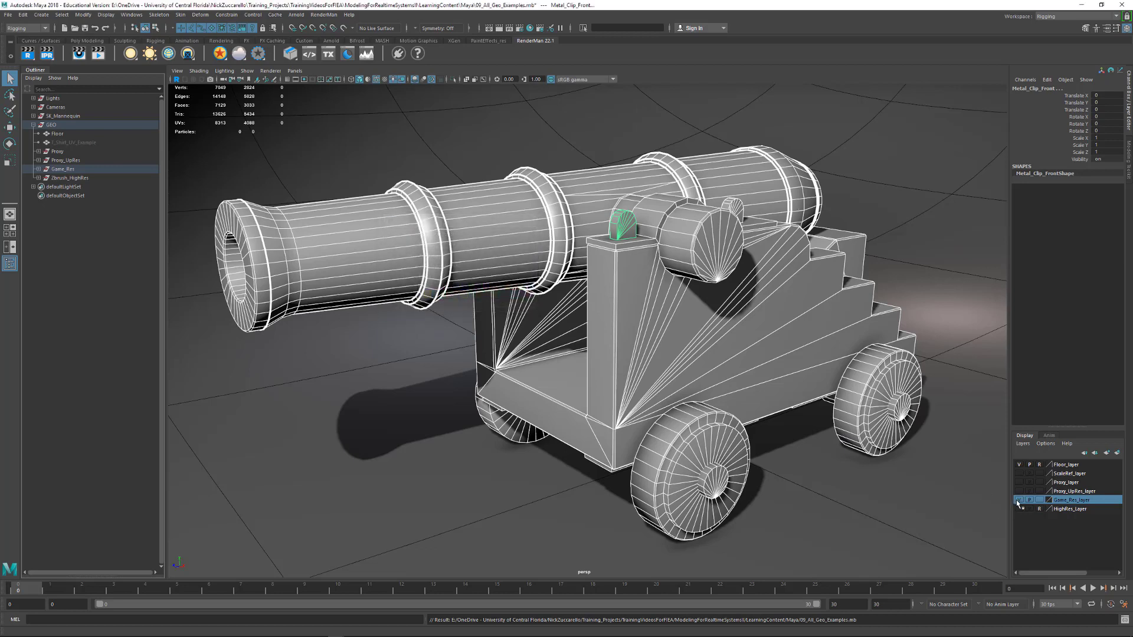
Hide Game_Res_layer and show the mannequin of ScaleRef_layer on the visible floor
click(1018, 500)
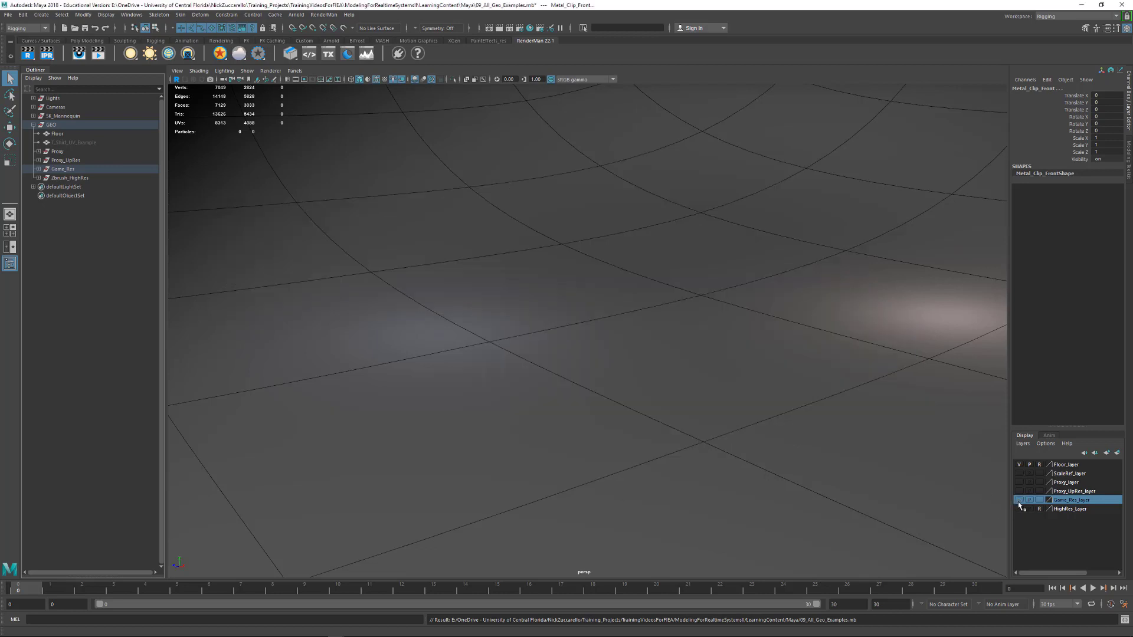
click(1018, 465)
click(1019, 465)
click(1019, 465)
click(1019, 474)
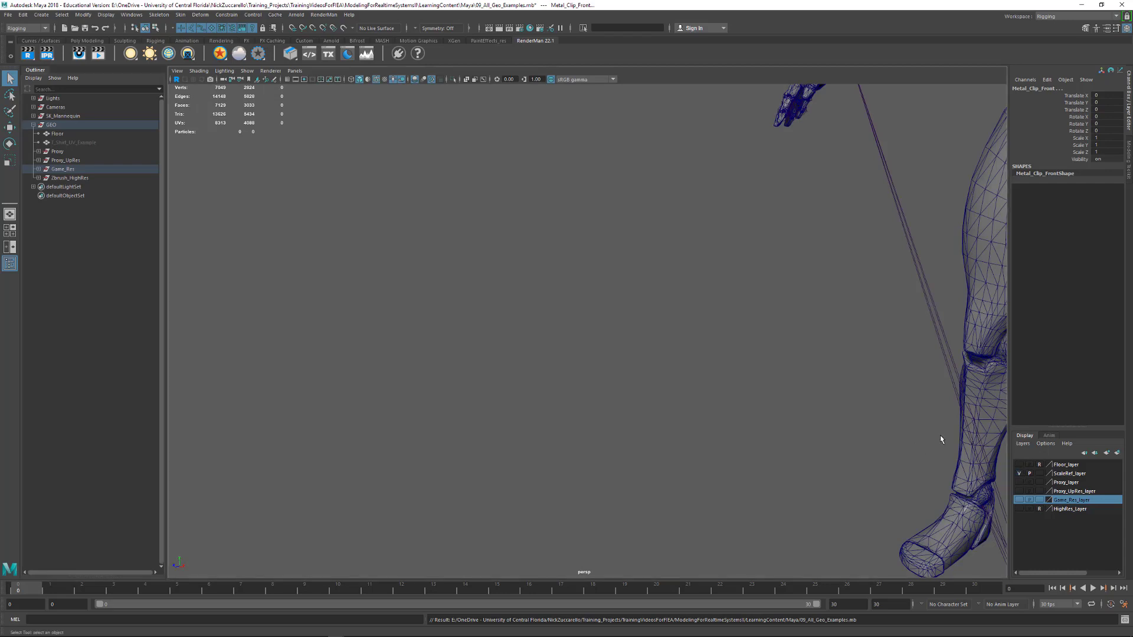
alt+right_drag(941, 437, 670, 365)
alt+middle_drag(692, 359, 707, 409)
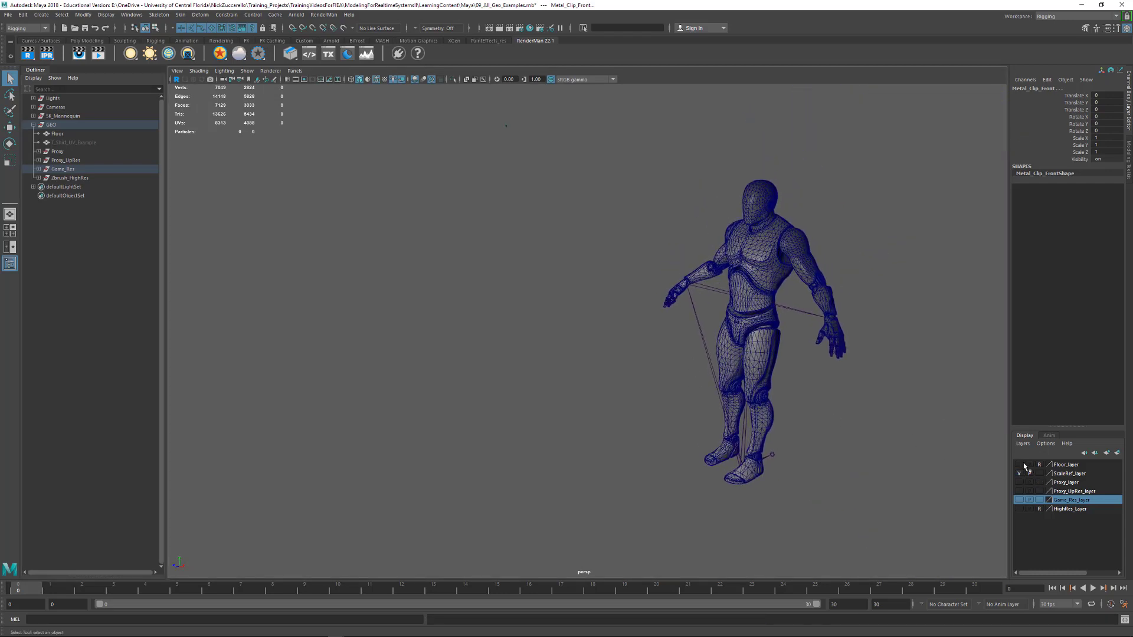
click(1019, 465)
alt+right_drag(859, 425, 901, 450)
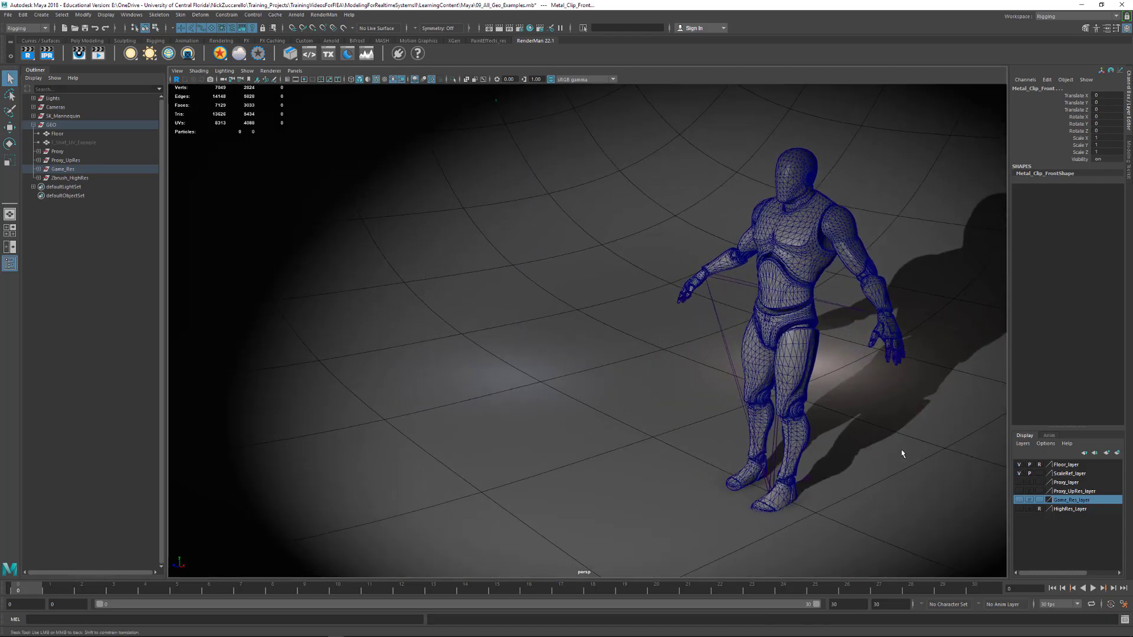
Show Proxy_layer and examine the proxy cannon beside the scale mannequin
click(1019, 482)
alt+drag(719, 407, 781, 429)
alt+right_drag(744, 417, 796, 424)
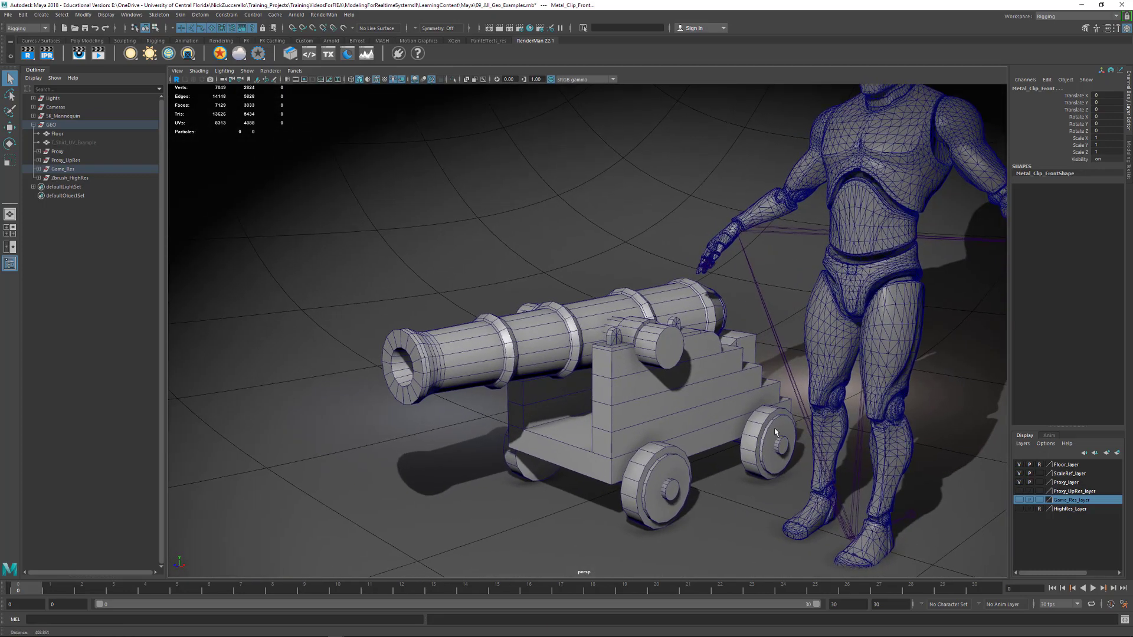
mouse_move(797, 423)
alt+mouse_down()
mouse_move(812, 412)
mouse_move(777, 413)
mouse_move(798, 411)
alt+mouse_up()
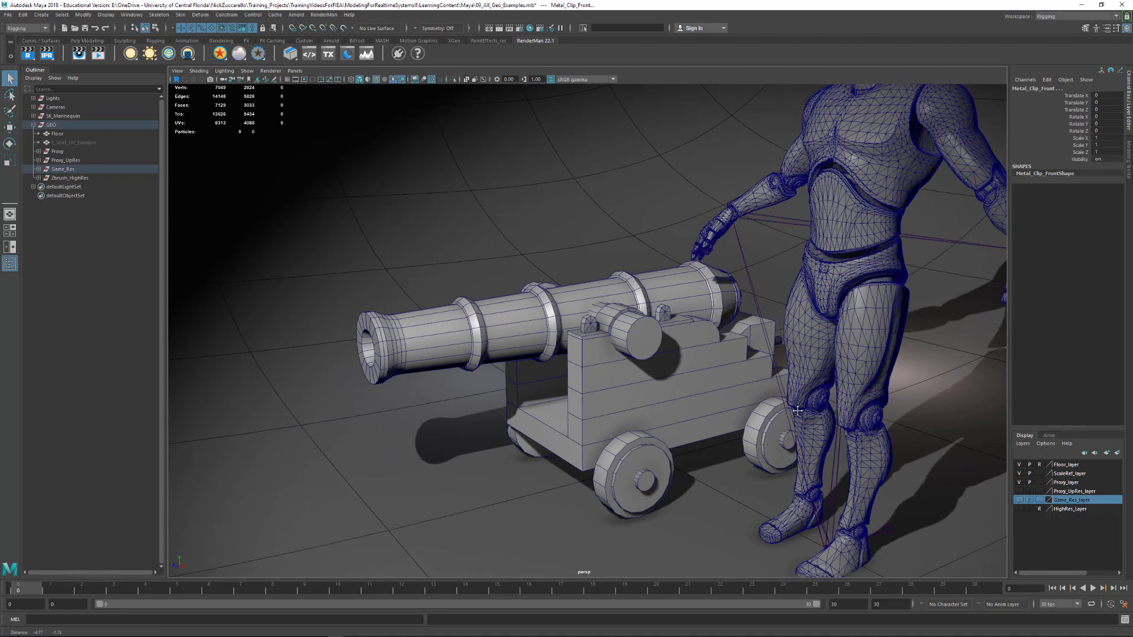
Replace Proxy_layer with Proxy_UpRes_layer in the view and examine the denser cannon mesh
click(1019, 482)
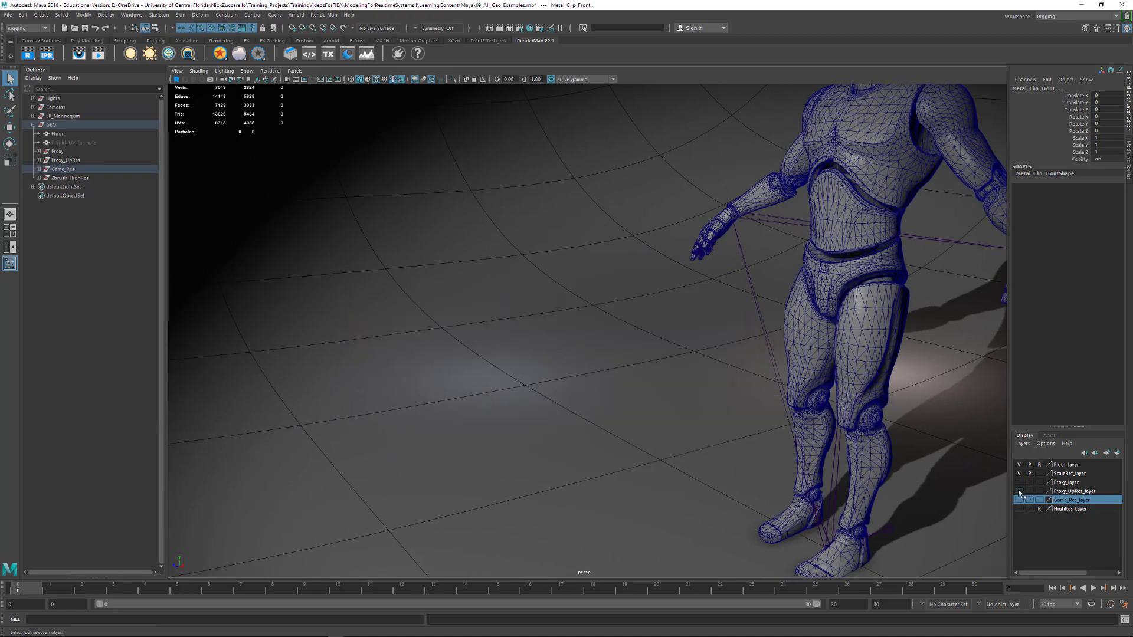
click(1019, 491)
alt+drag(767, 436, 747, 406)
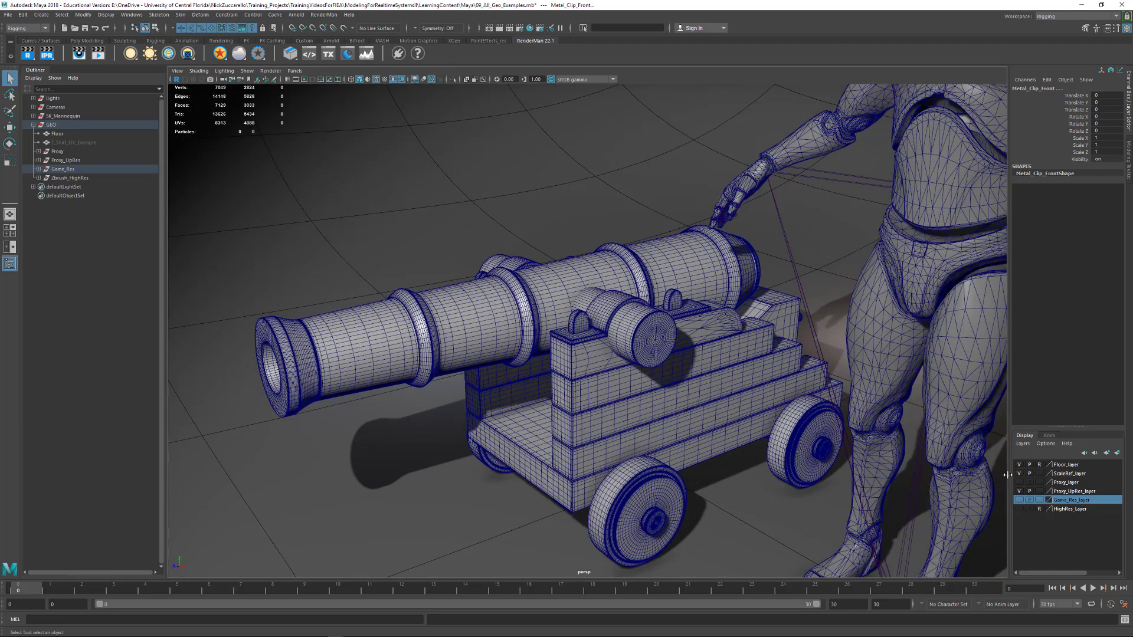
Hide Proxy_UpRes_layer and show Game_Res_layer to examine the game-res cannon beside the mannequin
click(1020, 491)
click(1019, 500)
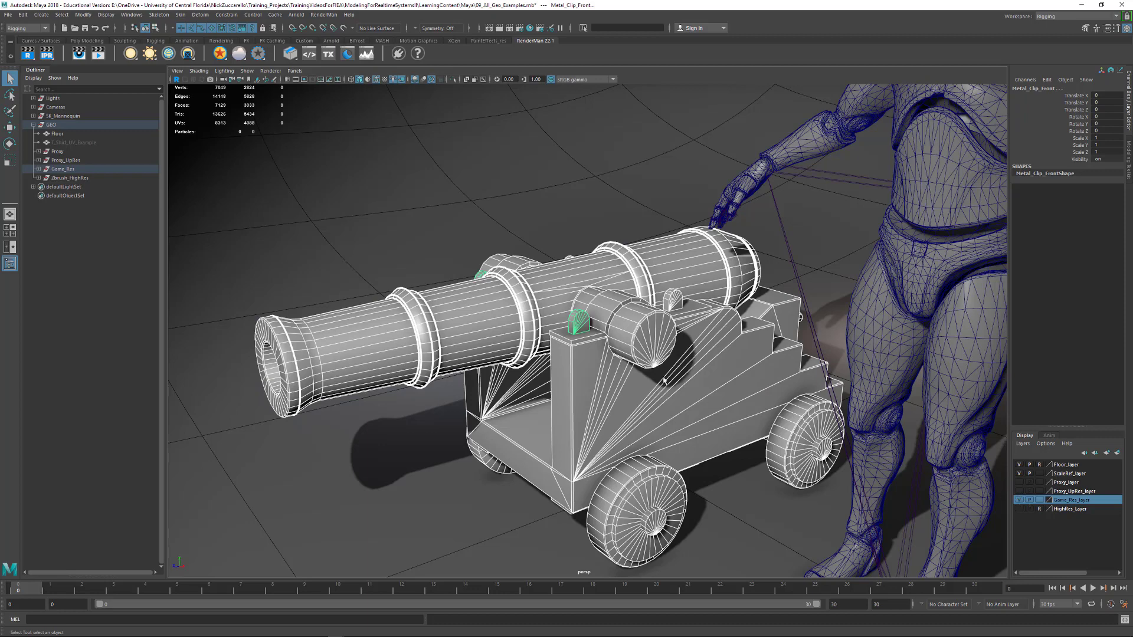
alt+right_drag(664, 379, 720, 392)
alt+middle_drag(719, 392, 712, 364)
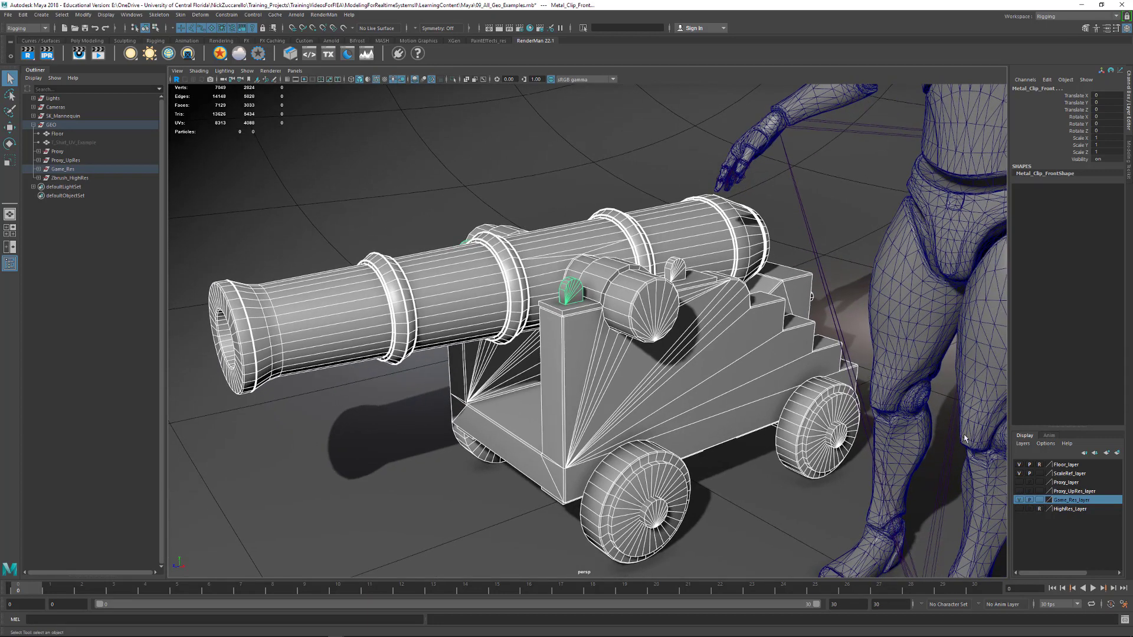
Swap Game_Res_layer for HighRes_Layer and turn off the wireframe overlay to examine the sculpted cannon's surface detail
click(1019, 500)
click(1019, 509)
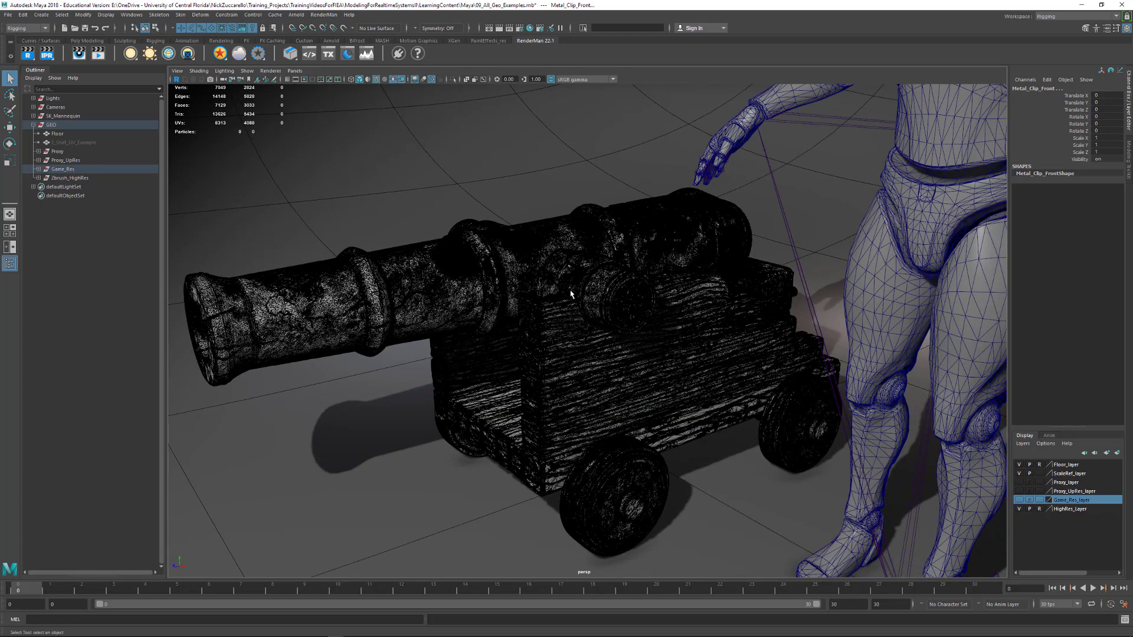
click(376, 80)
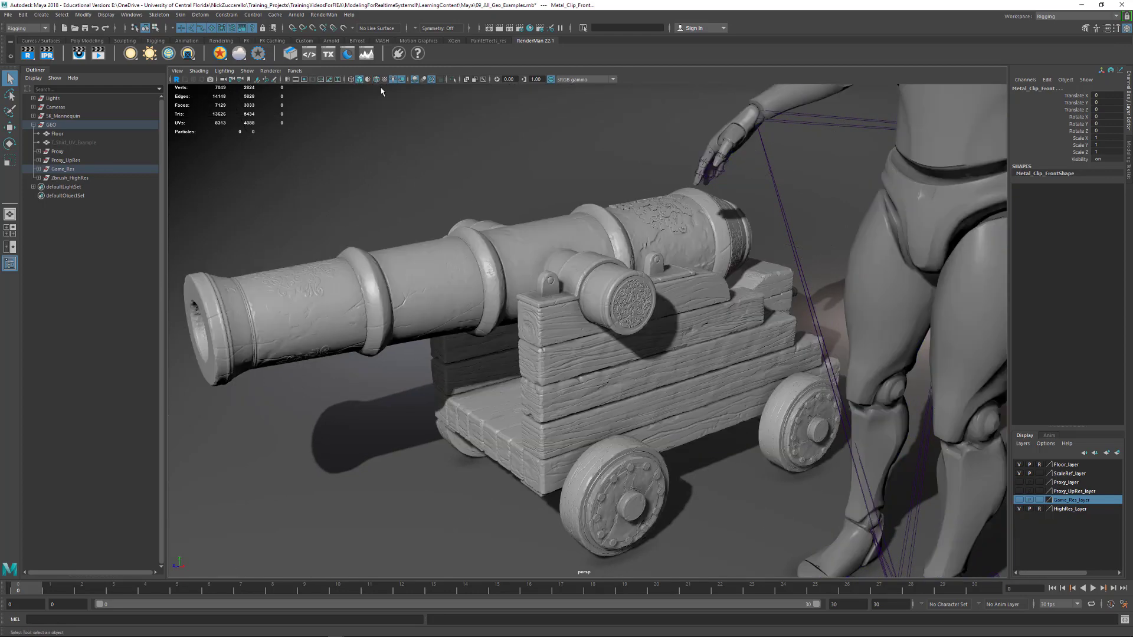
alt+drag(692, 261, 820, 270)
alt+right_drag(821, 270, 759, 263)
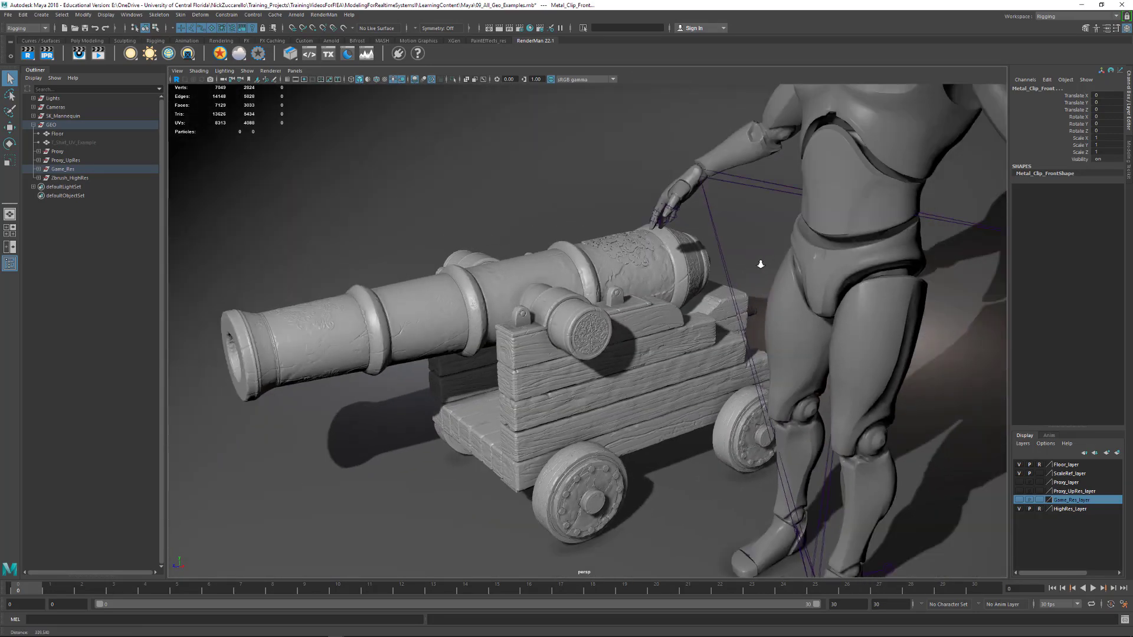
alt+middle_drag(759, 263, 832, 282)
mouse_move(833, 282)
alt+mouse_down()
mouse_move(798, 283)
mouse_move(835, 303)
alt+mouse_up()
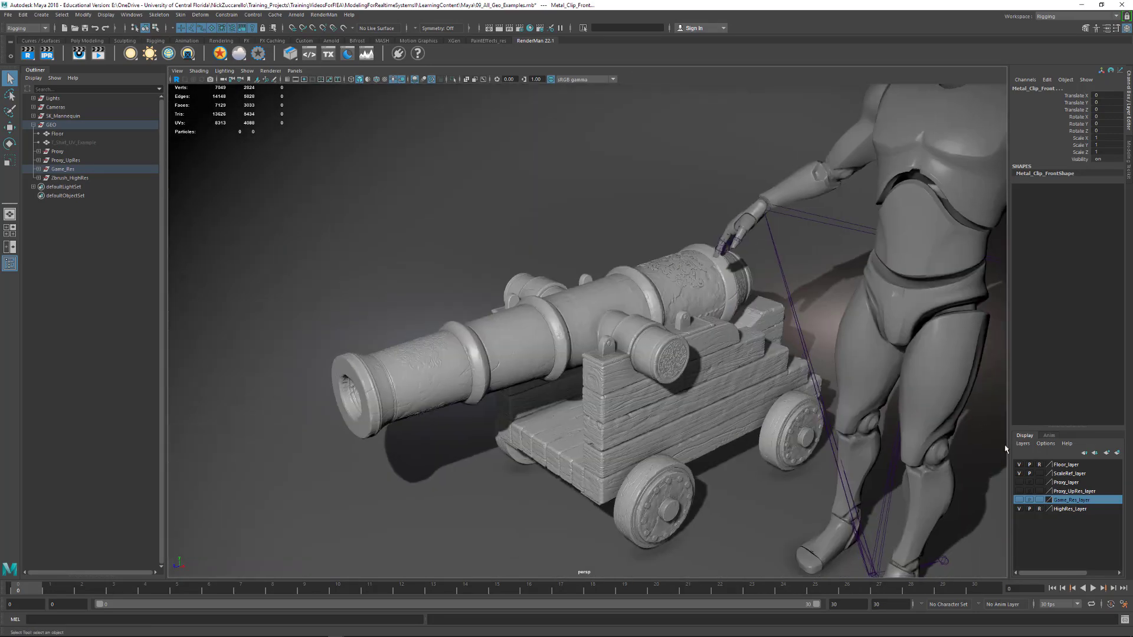
Hide ScaleRef_layer and examine the high-res cannon on its own
click(1019, 473)
alt+drag(900, 420, 821, 360)
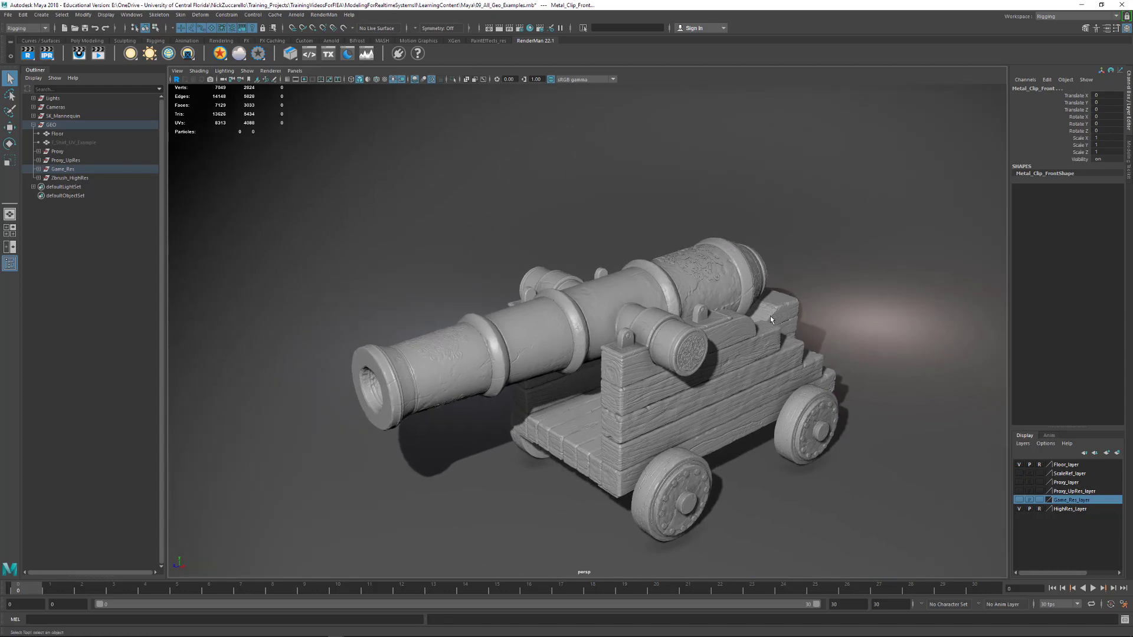
alt+right_drag(821, 360, 799, 347)
alt+drag(798, 347, 843, 355)
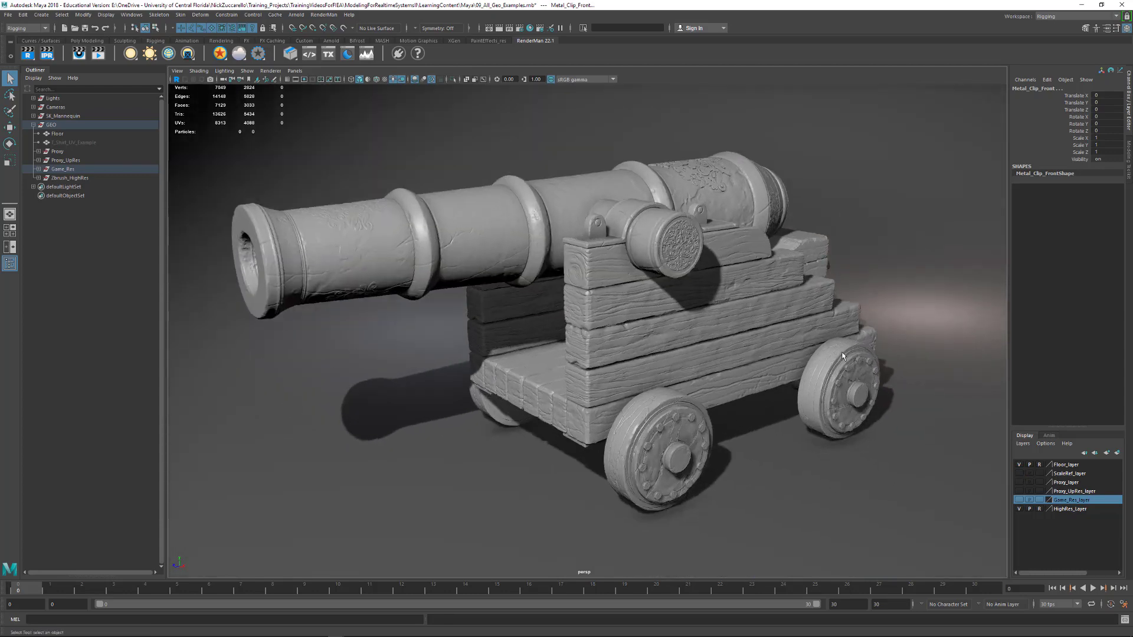
Hide HighRes_Layer and show Game_Res_layer again to compare the game-res cannon with the sculpt
click(1019, 509)
click(1018, 500)
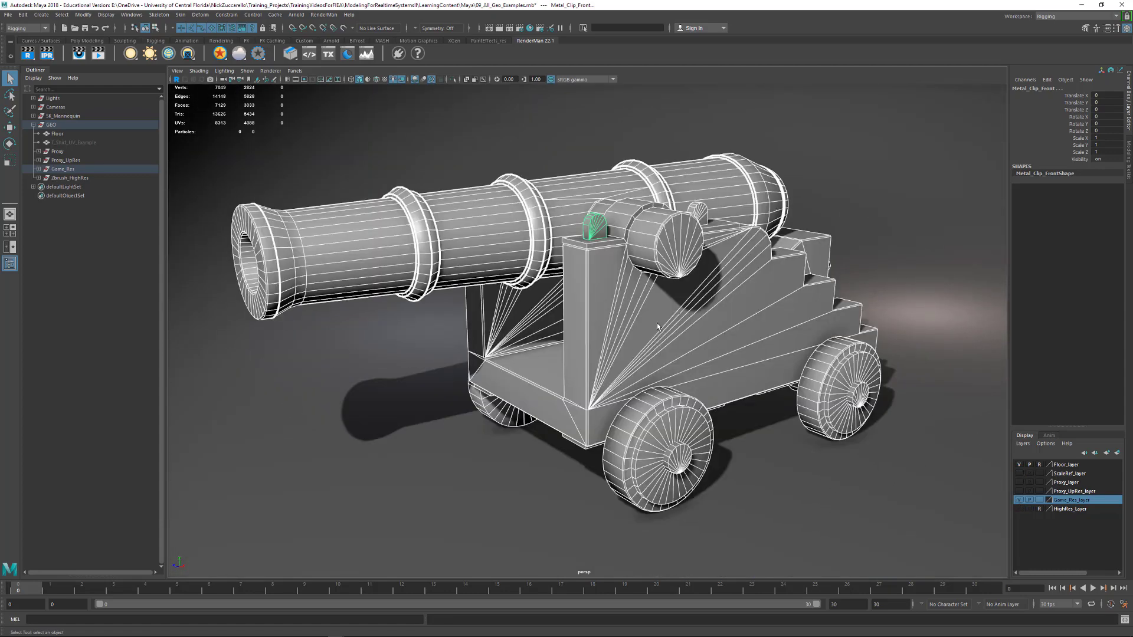
alt+right_drag(648, 312, 655, 316)
alt+middle_drag(655, 317, 671, 326)
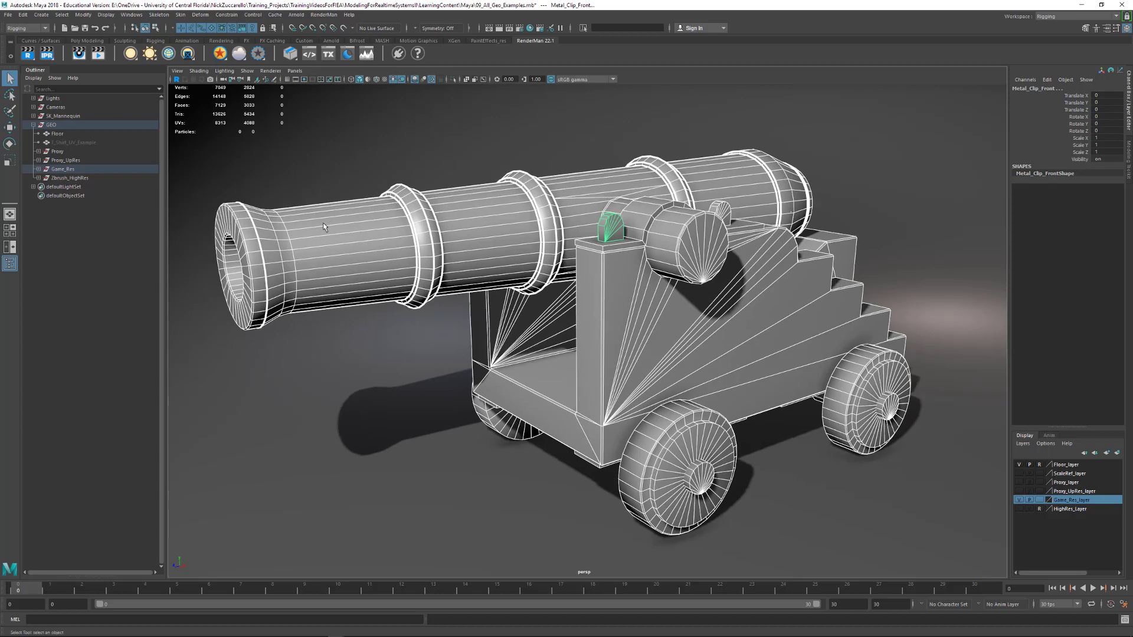
Expand the Game_Res and Zbrush_HighRes groups to review their part names, and select Wheels_High
click(38, 169)
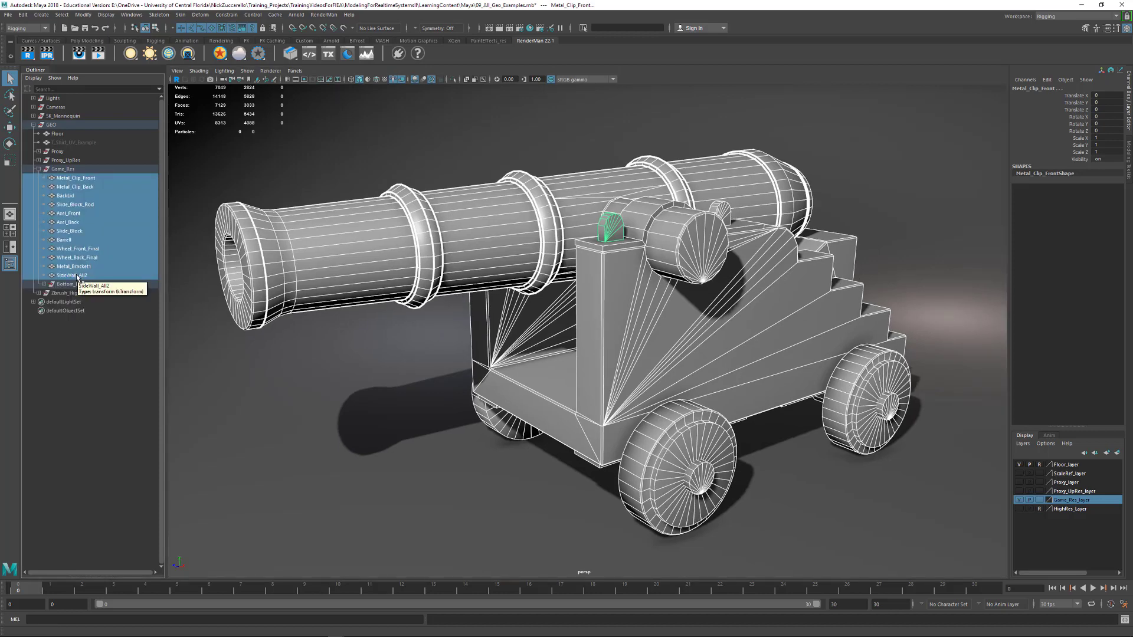
click(38, 293)
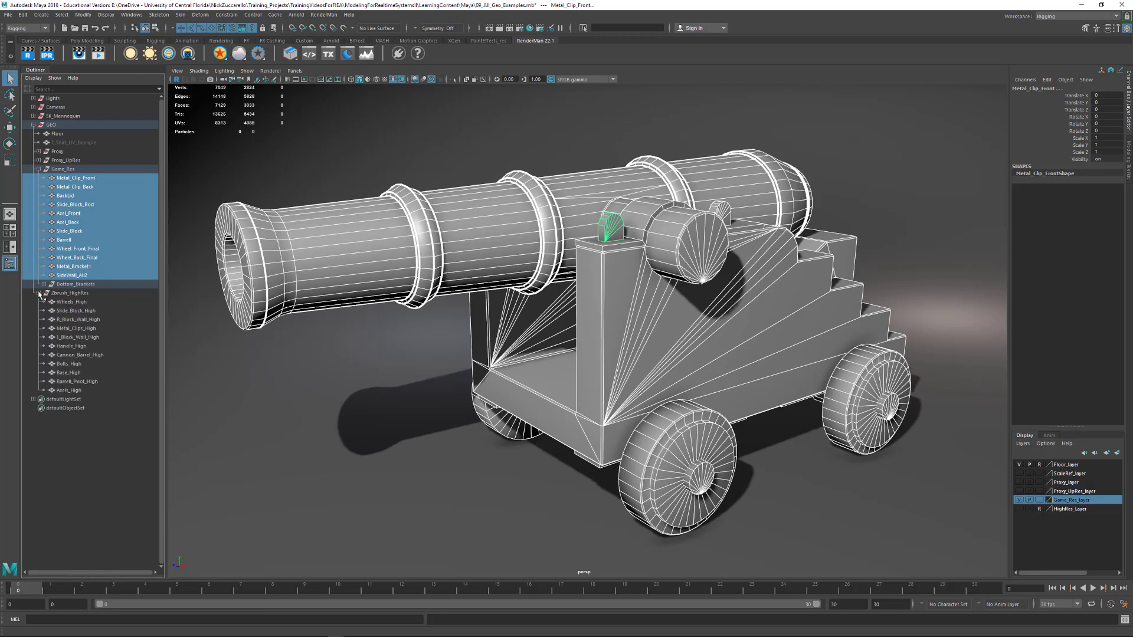
click(77, 303)
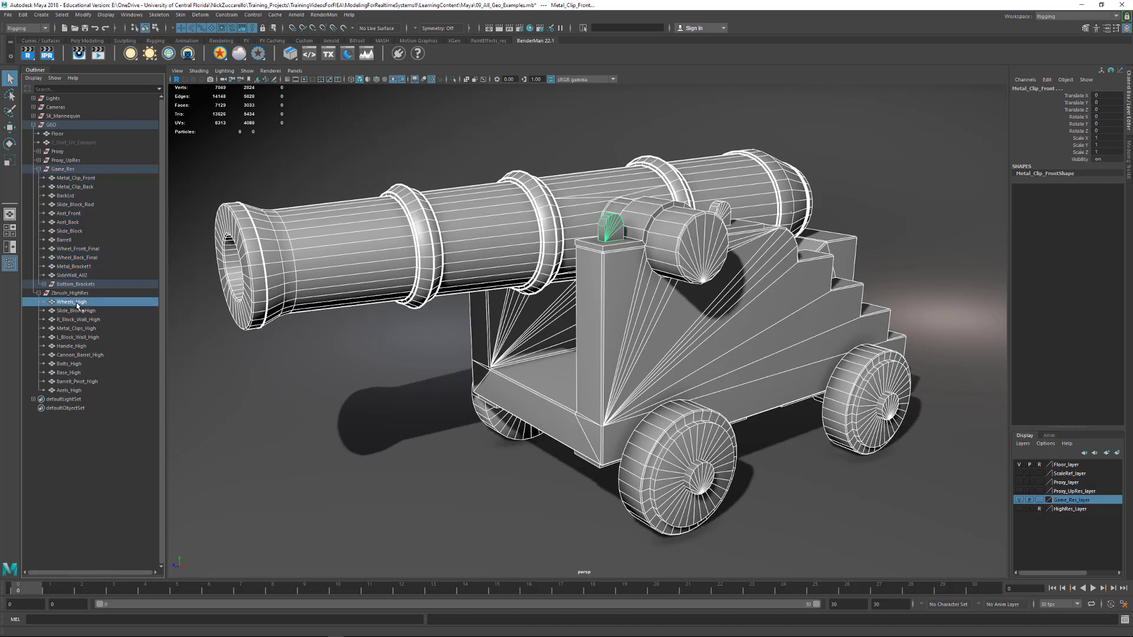
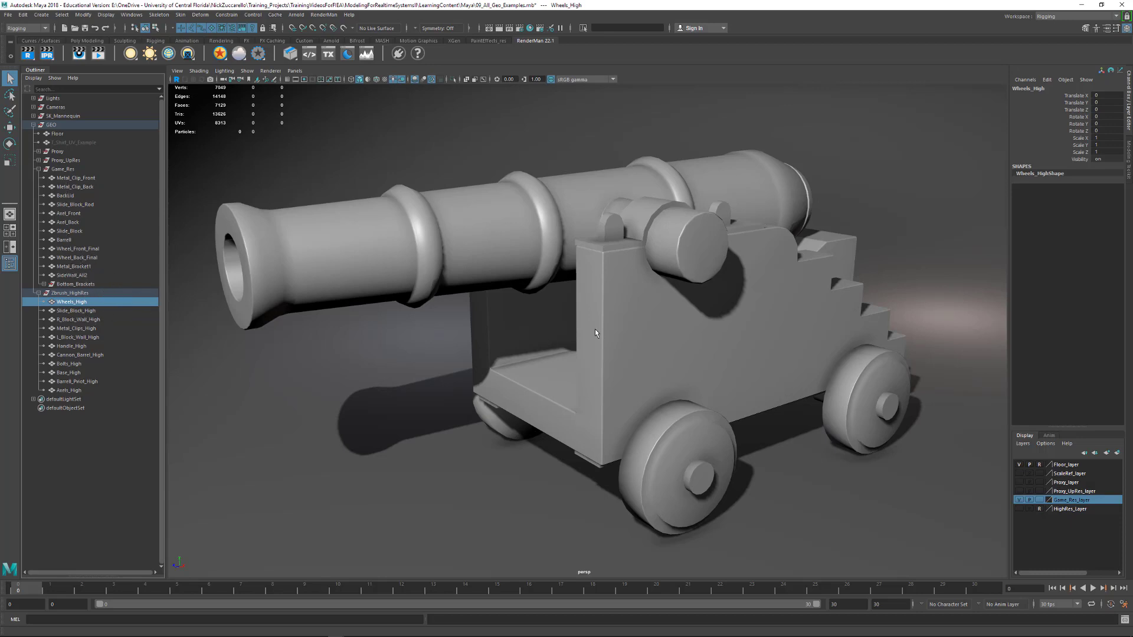
Select the game-resolution cannon's front wheels and its front metal clips to identify these meshes
click(621, 334)
click(699, 449)
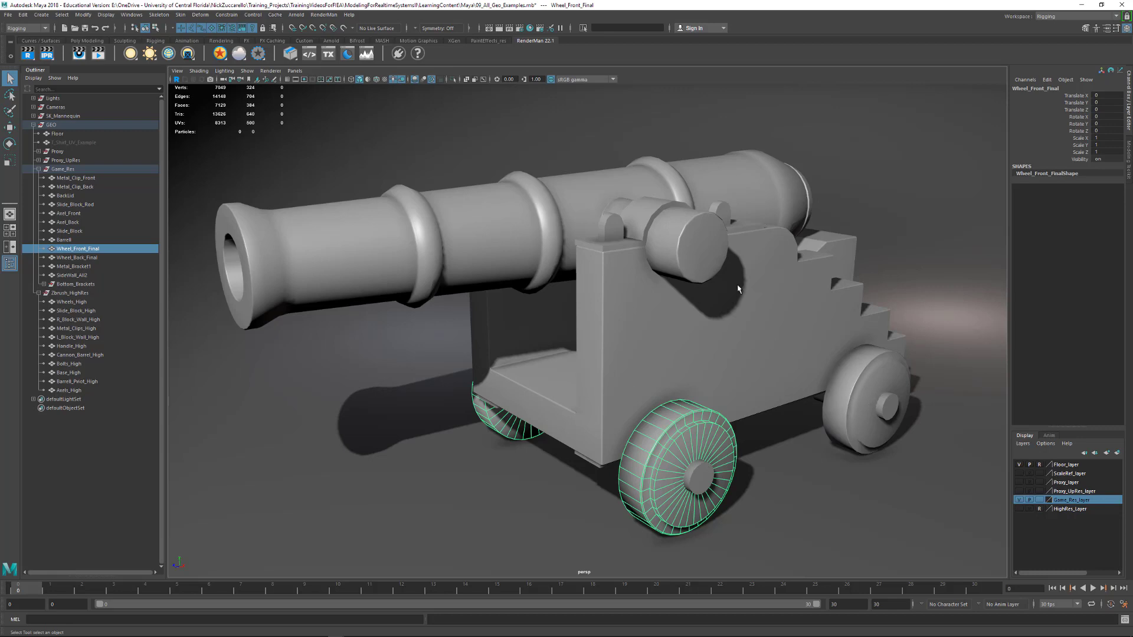
click(612, 219)
alt+drag(612, 220, 622, 305)
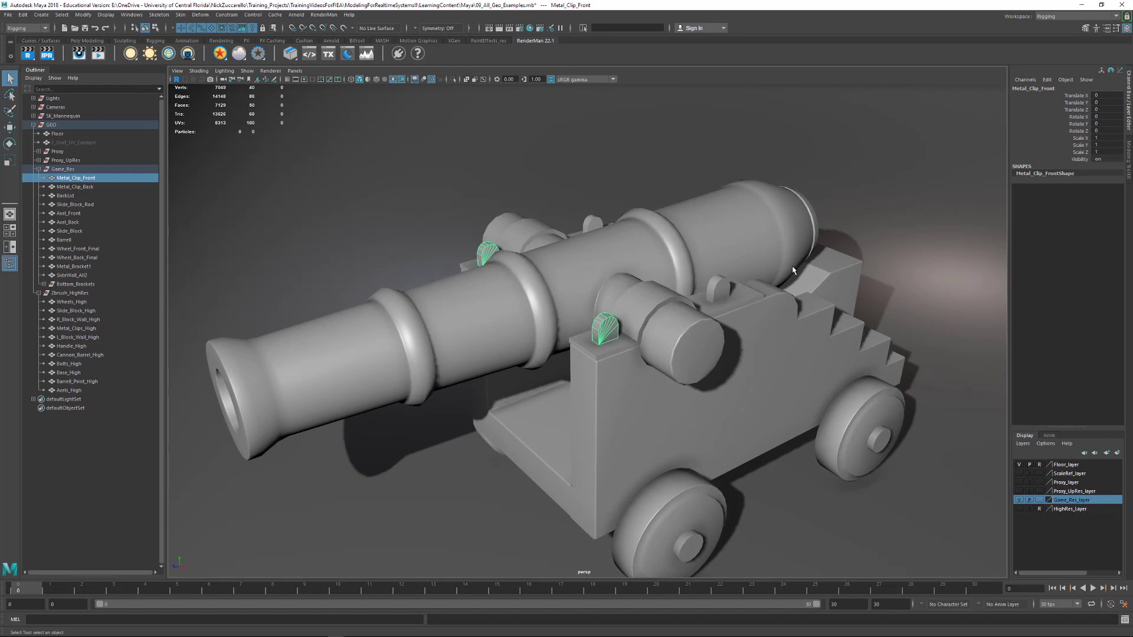
Display the wireframe over the shaded cannon and examine the topology of its barrel, muzzle and carriage
alt+middle_drag(793, 272, 809, 250)
alt+drag(809, 250, 490, 118)
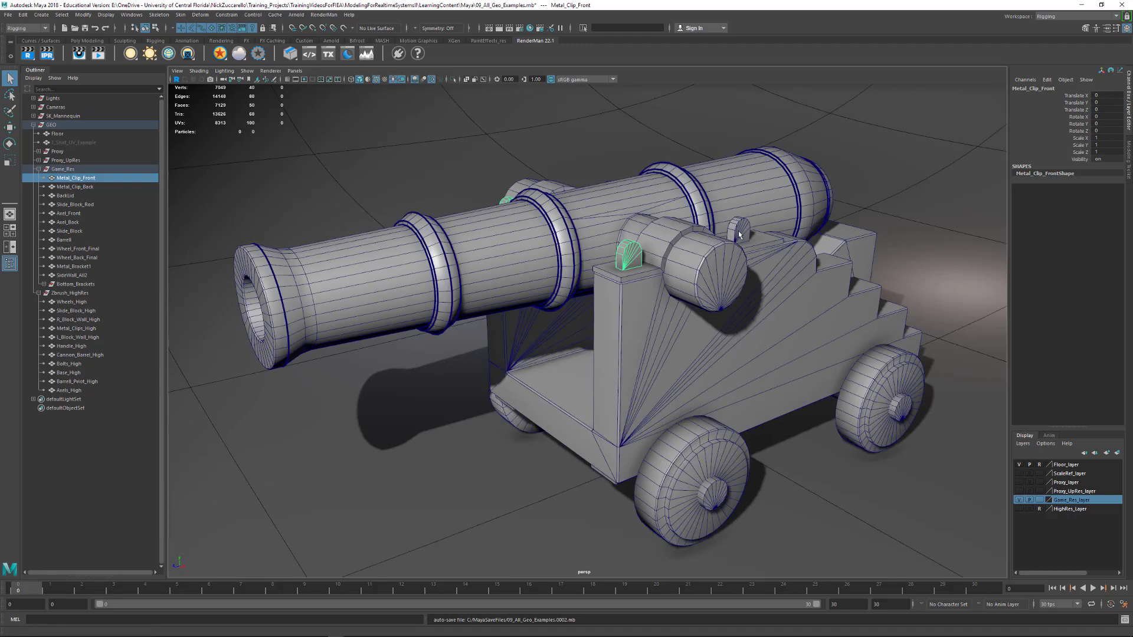
alt+drag(739, 235, 817, 234)
alt+right_drag(625, 242, 656, 246)
alt+middle_drag(628, 247, 728, 243)
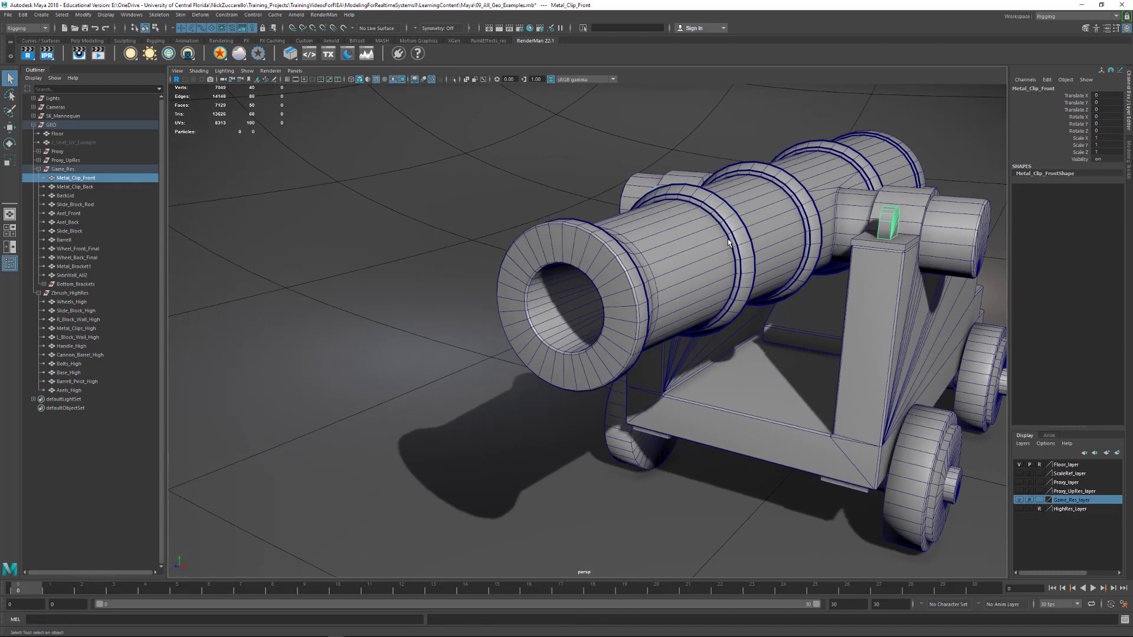
alt+drag(729, 243, 620, 236)
alt+middle_drag(561, 209, 703, 231)
alt+drag(702, 231, 633, 226)
alt+middle_drag(343, 212, 453, 221)
alt+right_drag(406, 238, 438, 243)
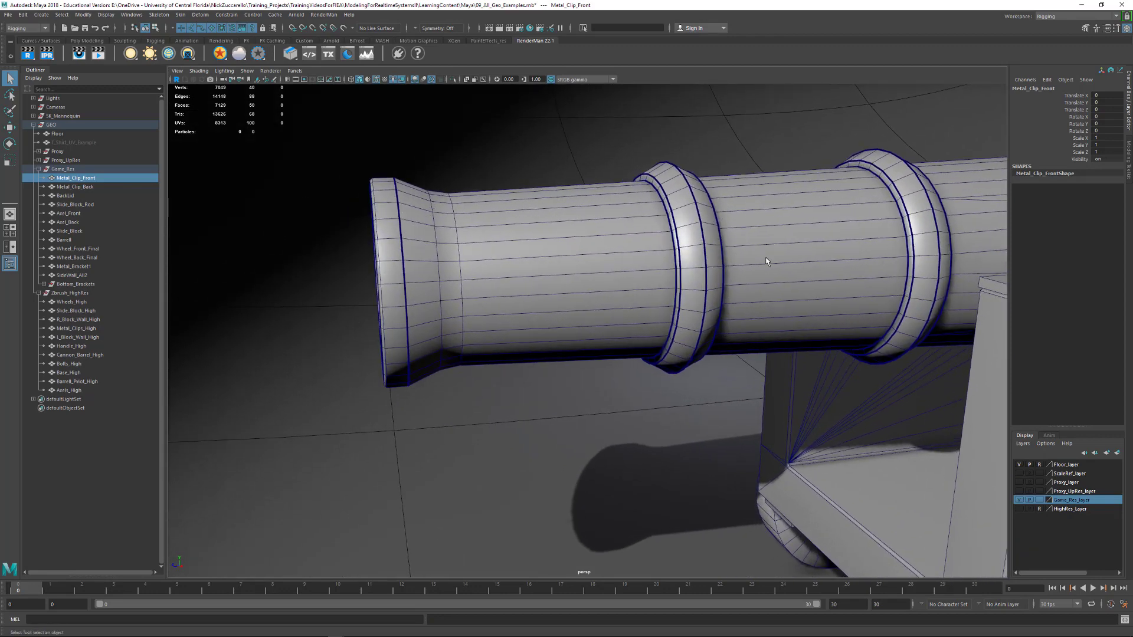
alt+right_drag(766, 262, 596, 224)
alt+drag(596, 225, 497, 180)
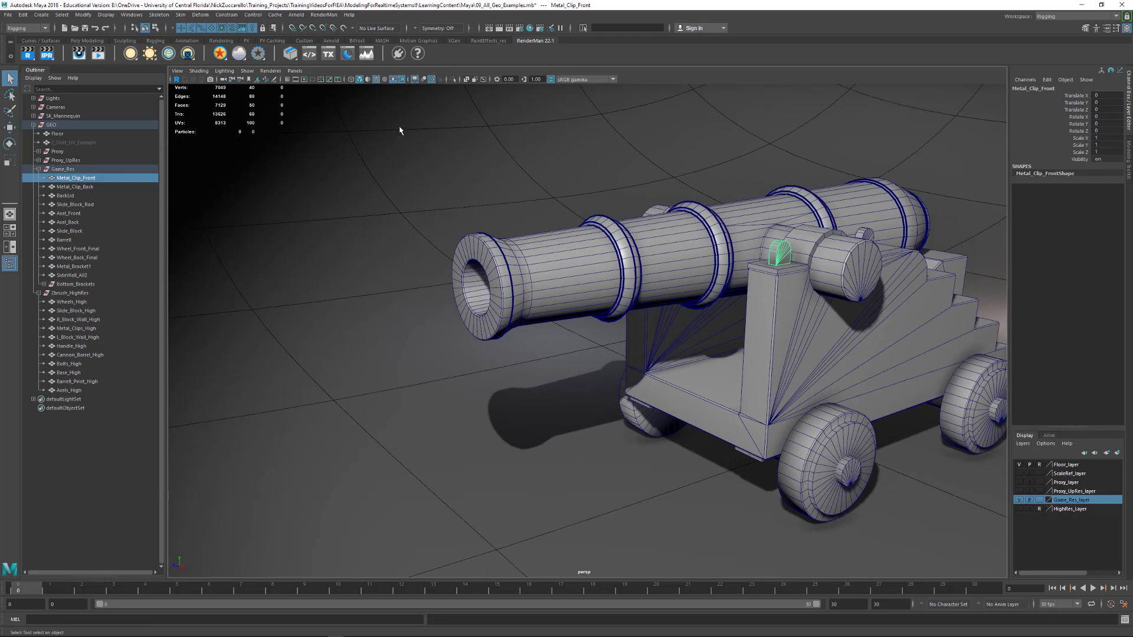
Select all the game-resolution cannon meshes, frame them and inspect their combined wireframe
drag(399, 130, 1006, 529)
key(f)
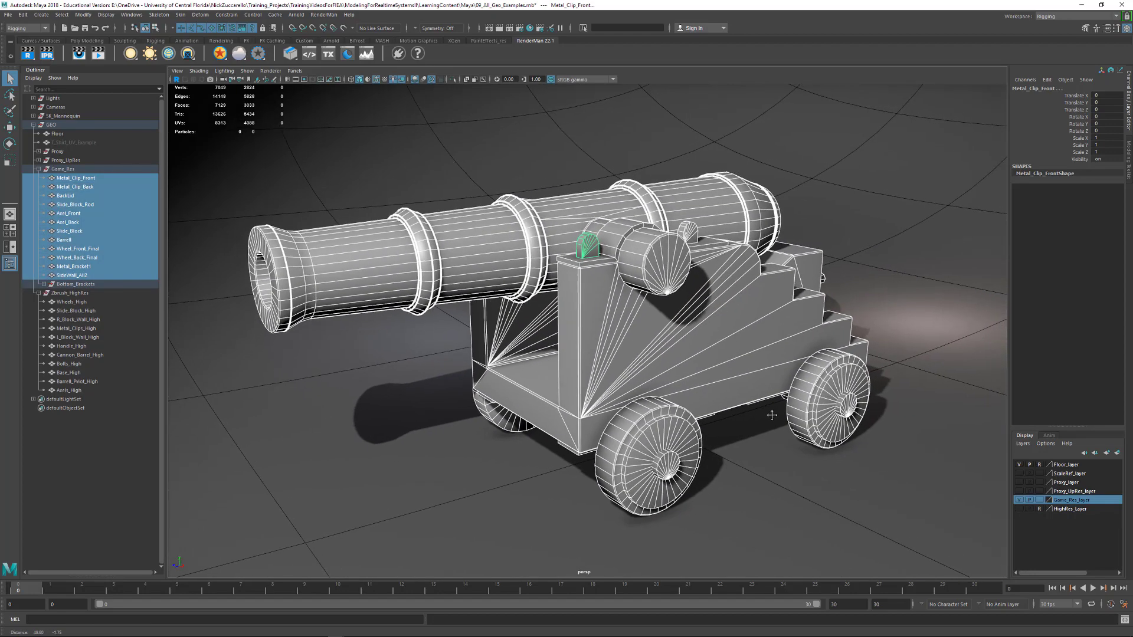
alt+drag(772, 416, 777, 414)
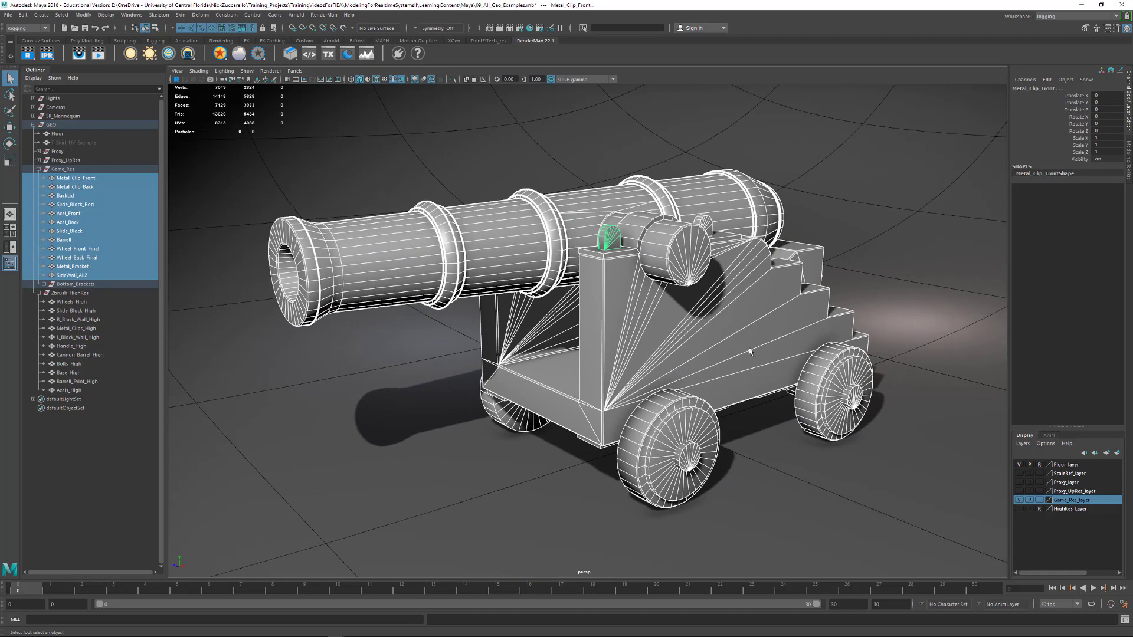
alt+drag(789, 344, 872, 281)
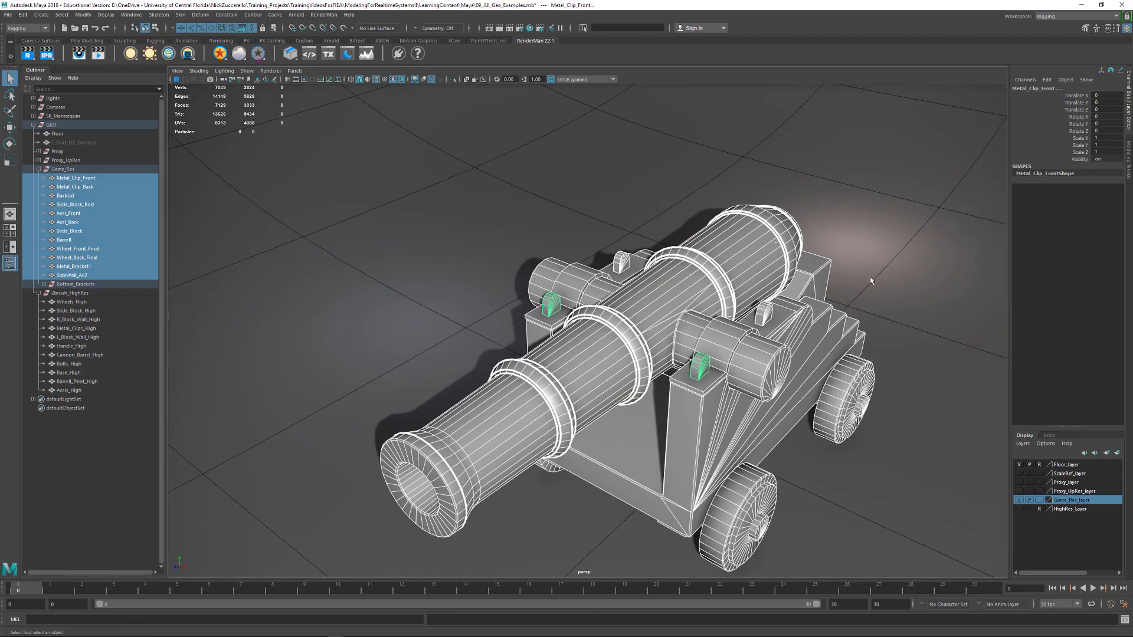
Clear the selection and isolate the barrel mesh in the viewport
click(889, 271)
click(660, 316)
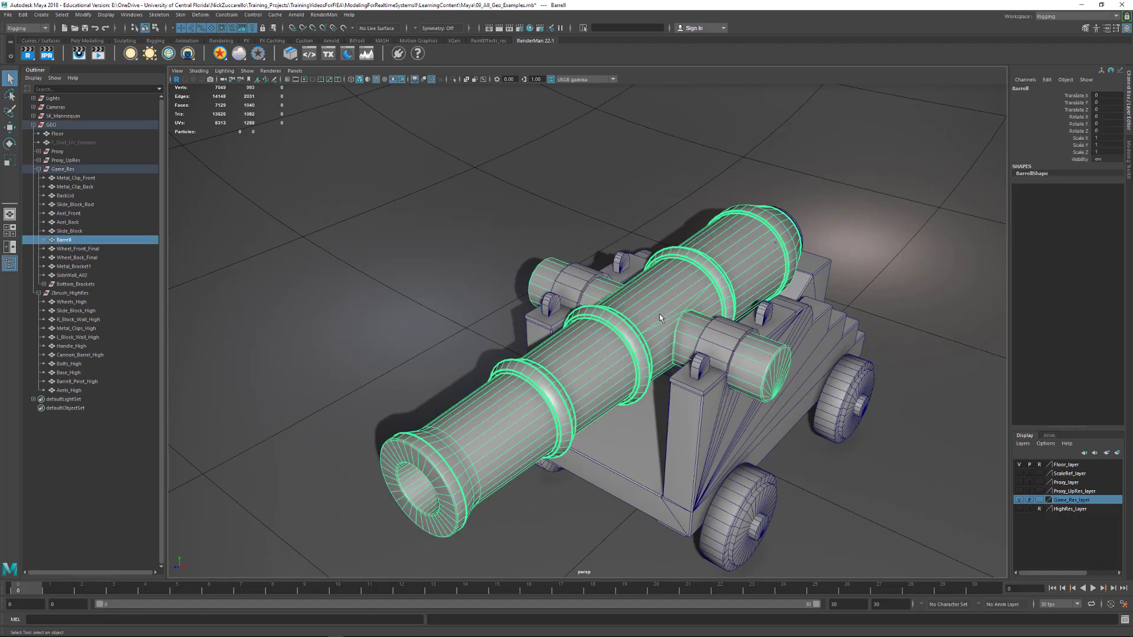
key(ctrl+1)
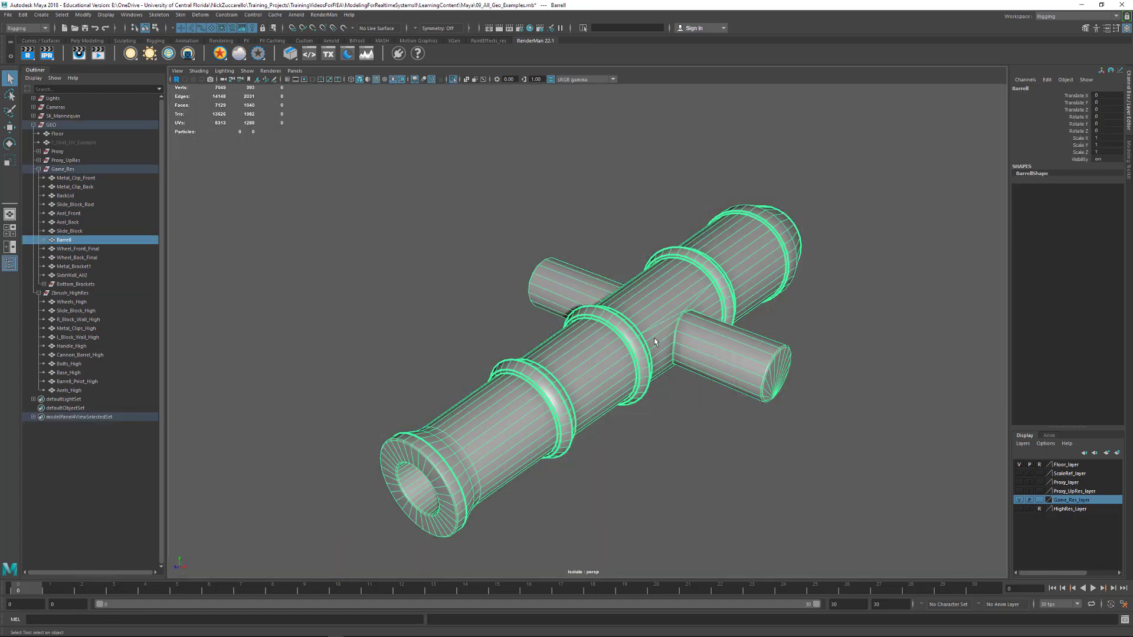
Examine the isolated barrel's overall edge flow and the geometry around the muzzle and inside the bore
click(696, 416)
alt+drag(696, 416, 756, 329)
click(554, 327)
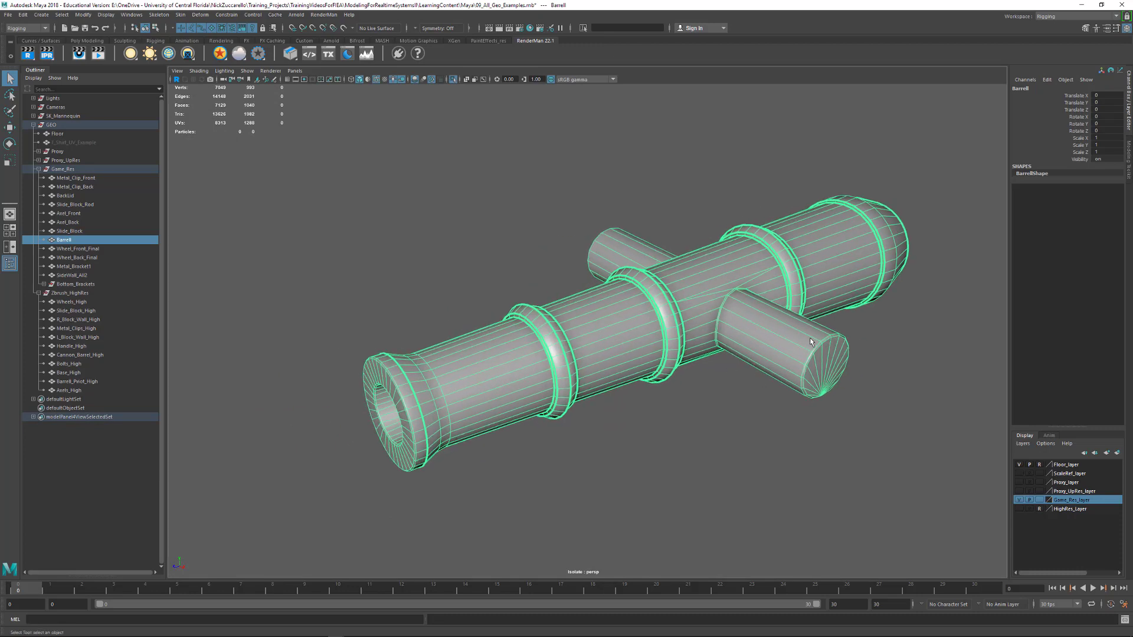
alt+drag(832, 336, 941, 395)
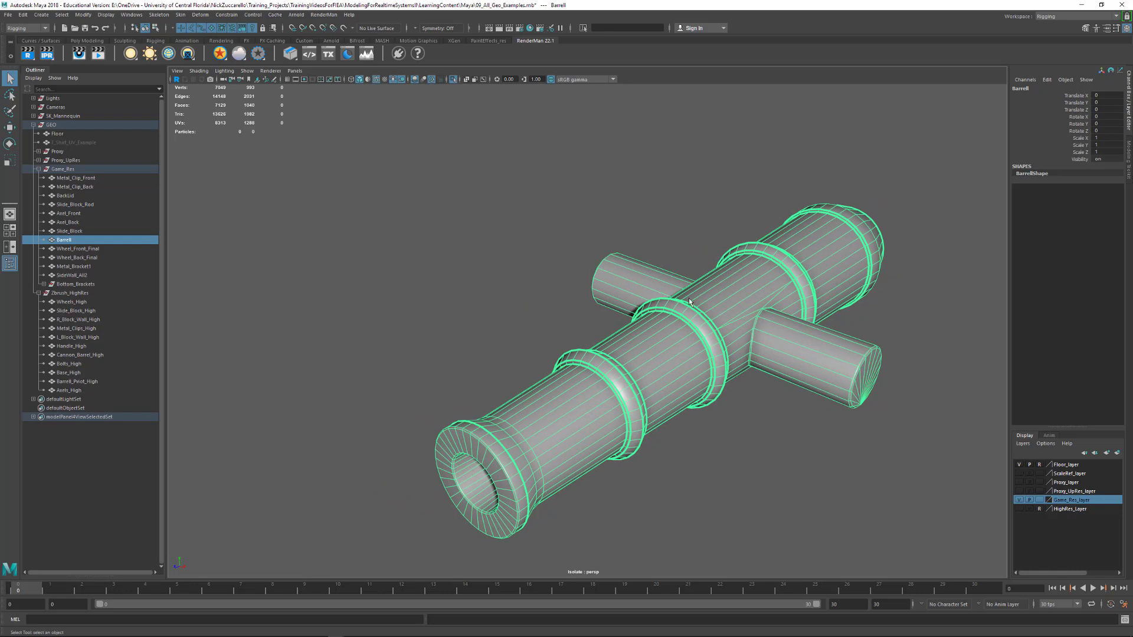
alt+drag(784, 345, 762, 379)
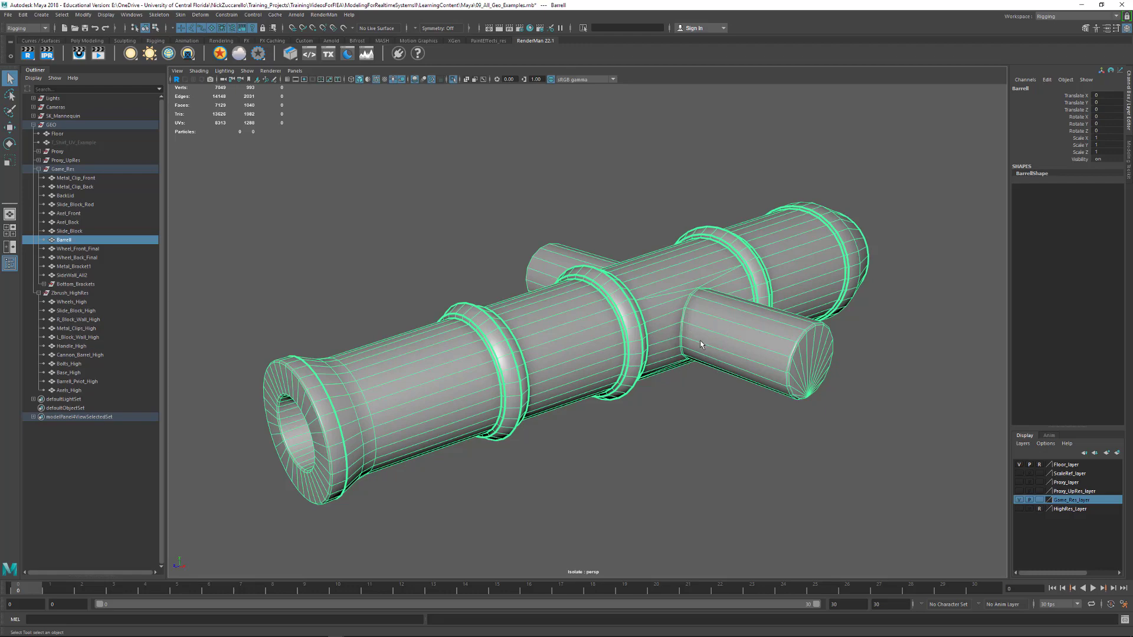
alt+drag(715, 294, 664, 272)
alt+right_drag(664, 271, 740, 243)
alt+middle_drag(740, 243, 672, 319)
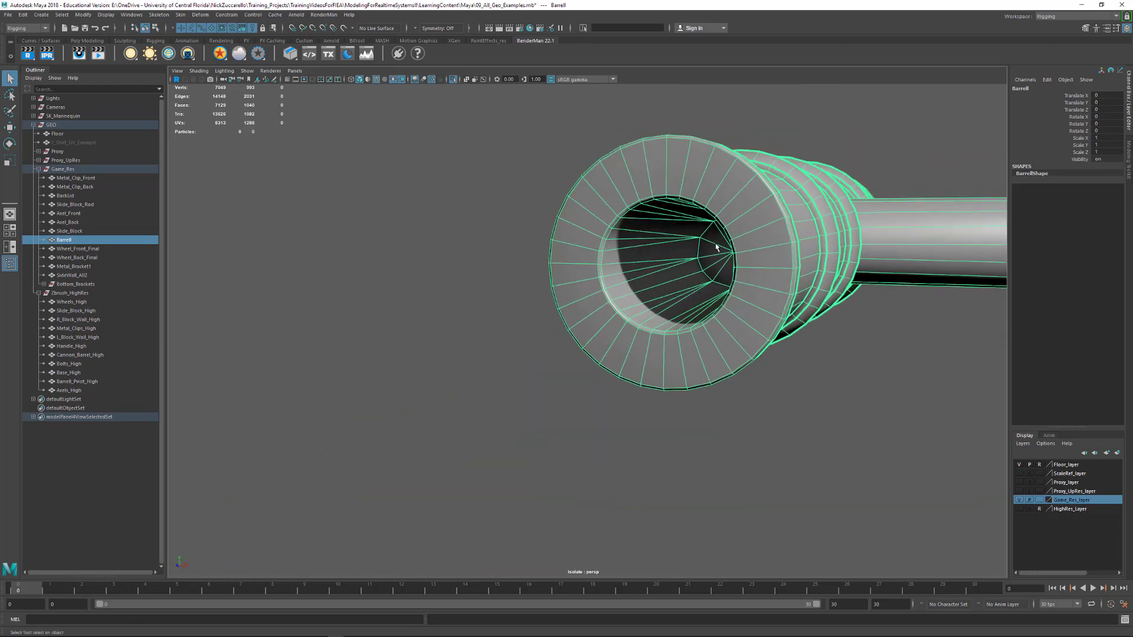
alt+drag(716, 247, 757, 299)
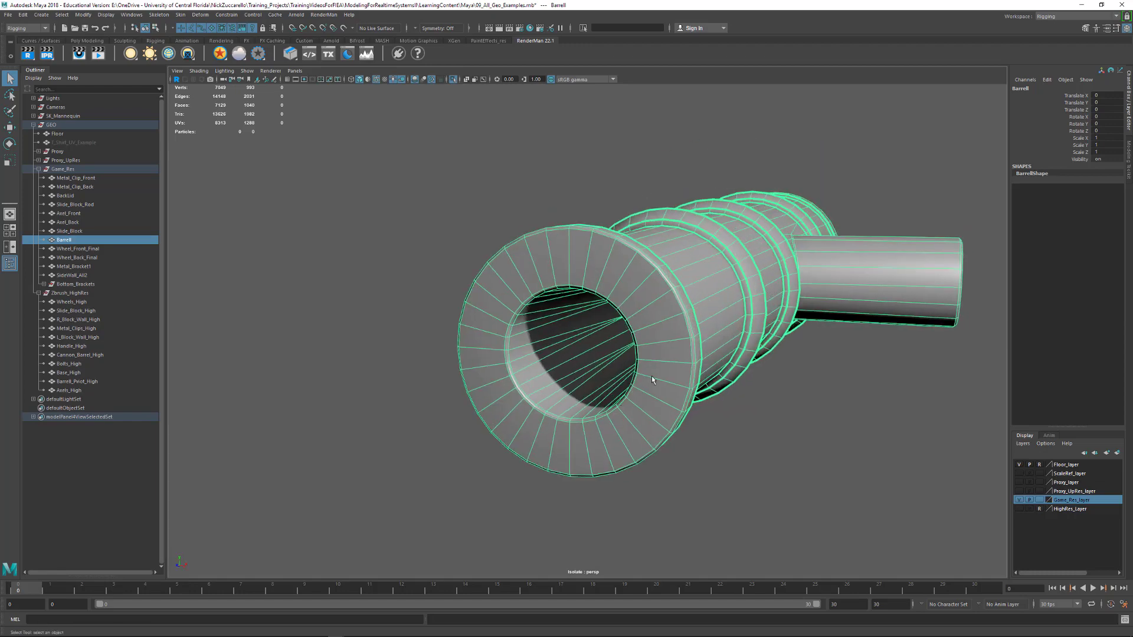
alt+drag(693, 339, 567, 348)
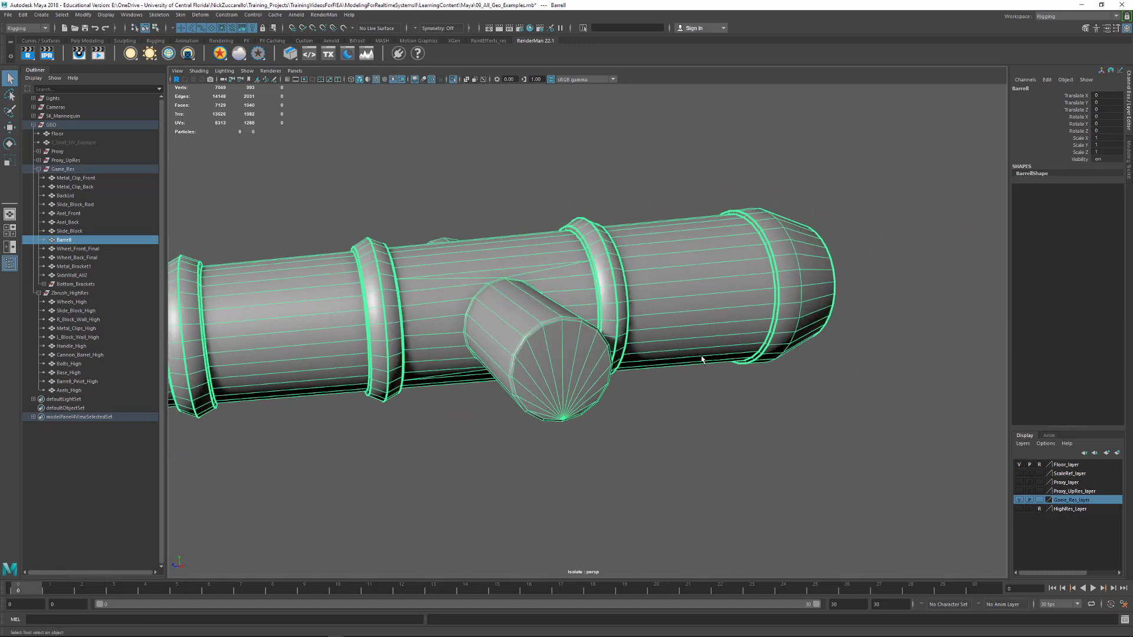
Inspect the barrel's trunnion joins, raised rings and triangulated rear cap in the isolated view
alt+middle_drag(670, 334, 784, 355)
alt+drag(661, 349, 552, 349)
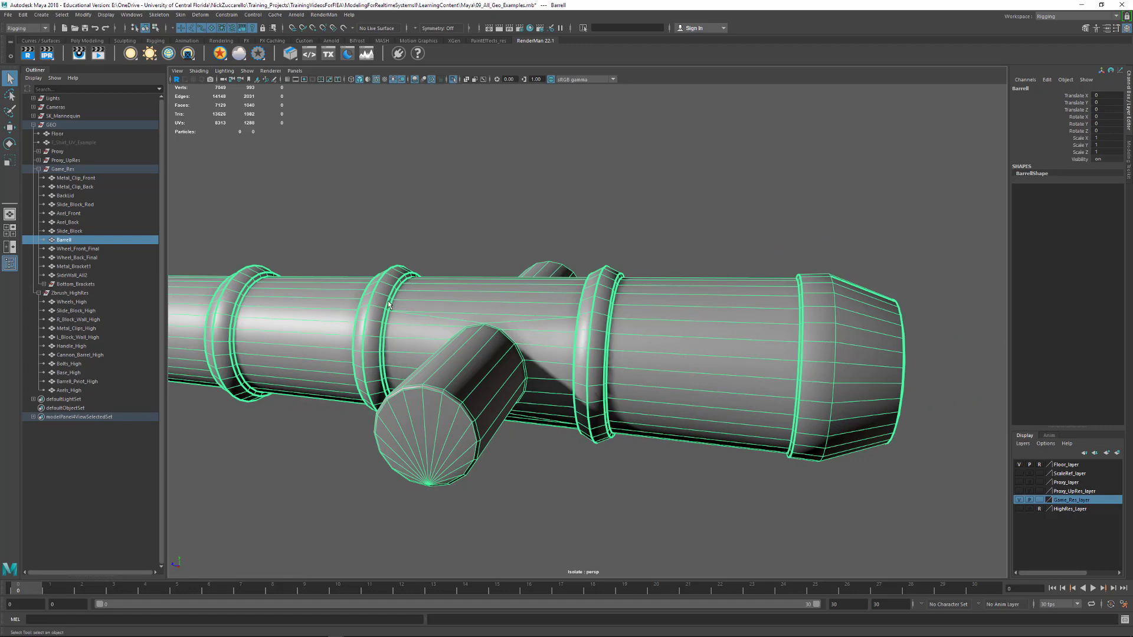
alt+right_drag(381, 359, 414, 365)
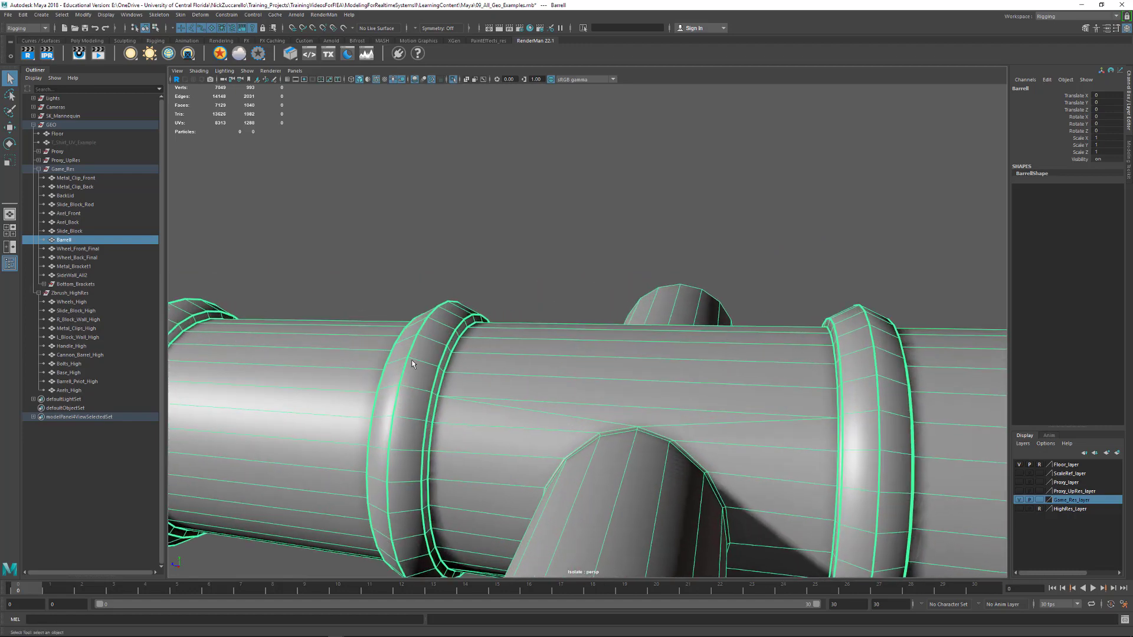
alt+right_drag(669, 405, 620, 389)
alt+drag(620, 390, 590, 376)
alt+right_drag(496, 342, 579, 360)
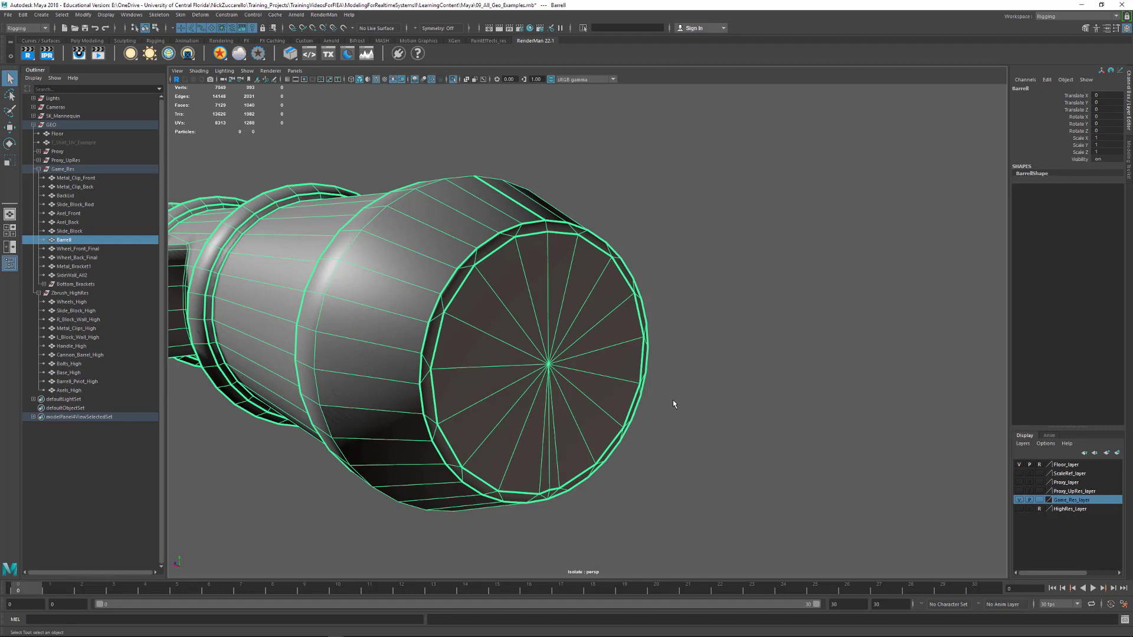
alt+right_drag(673, 404, 503, 372)
alt+drag(504, 372, 717, 386)
alt+right_drag(717, 386, 593, 378)
alt+drag(593, 378, 626, 381)
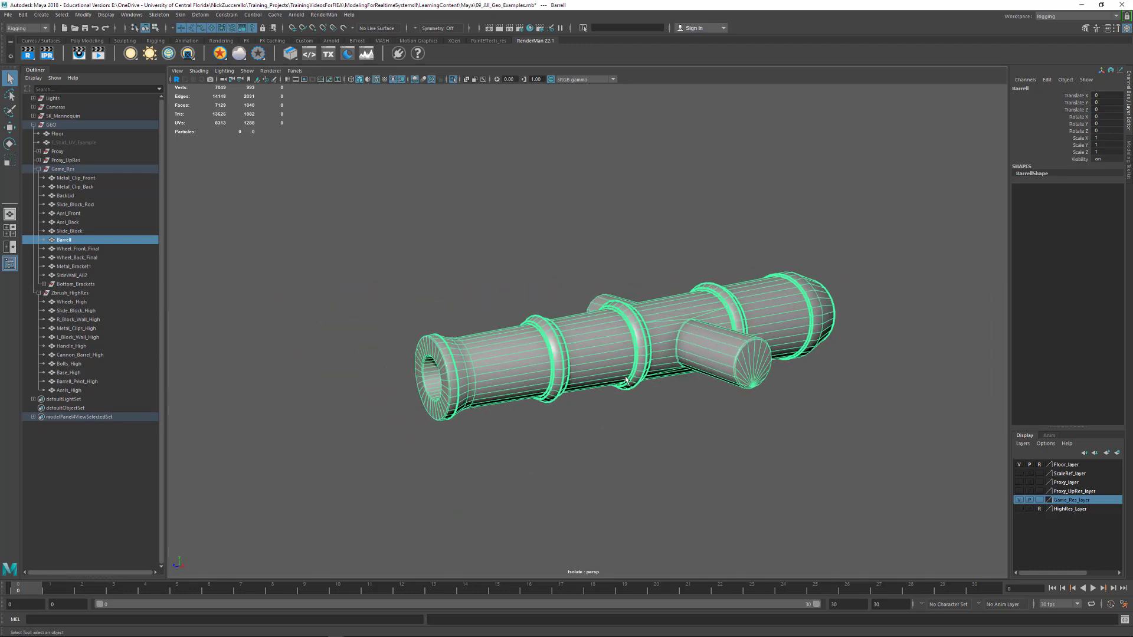
Exit the barrel isolation and look over the carriage together with the rest of the cannon
alt+middle_drag(626, 381, 588, 396)
key(ctrl+1)
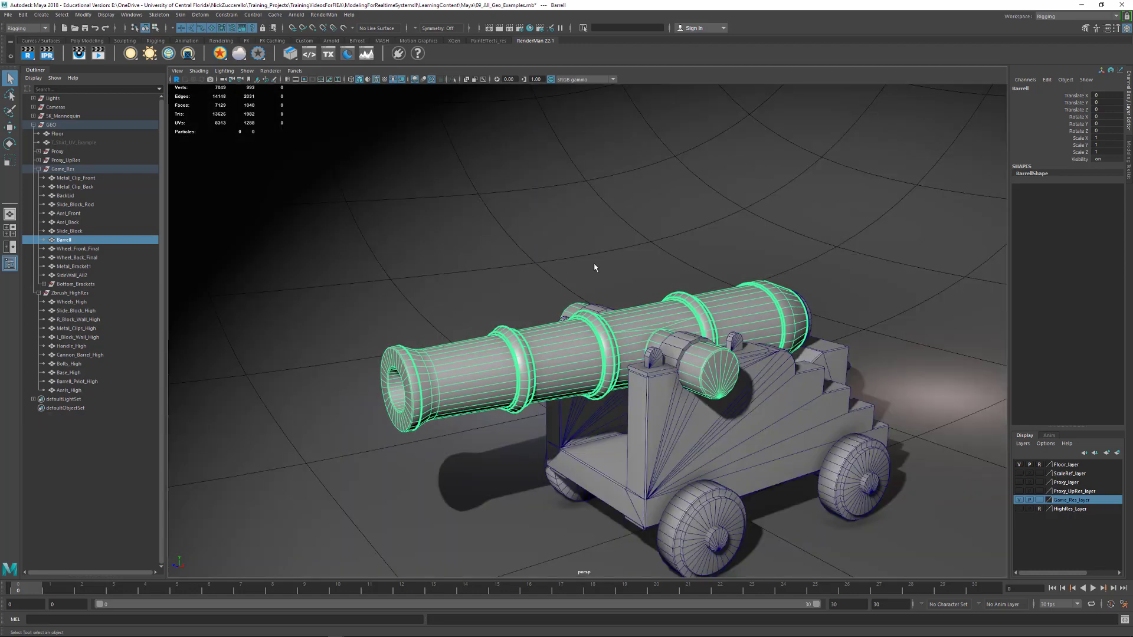
alt+right_drag(594, 268, 616, 321)
alt+middle_drag(641, 321, 611, 239)
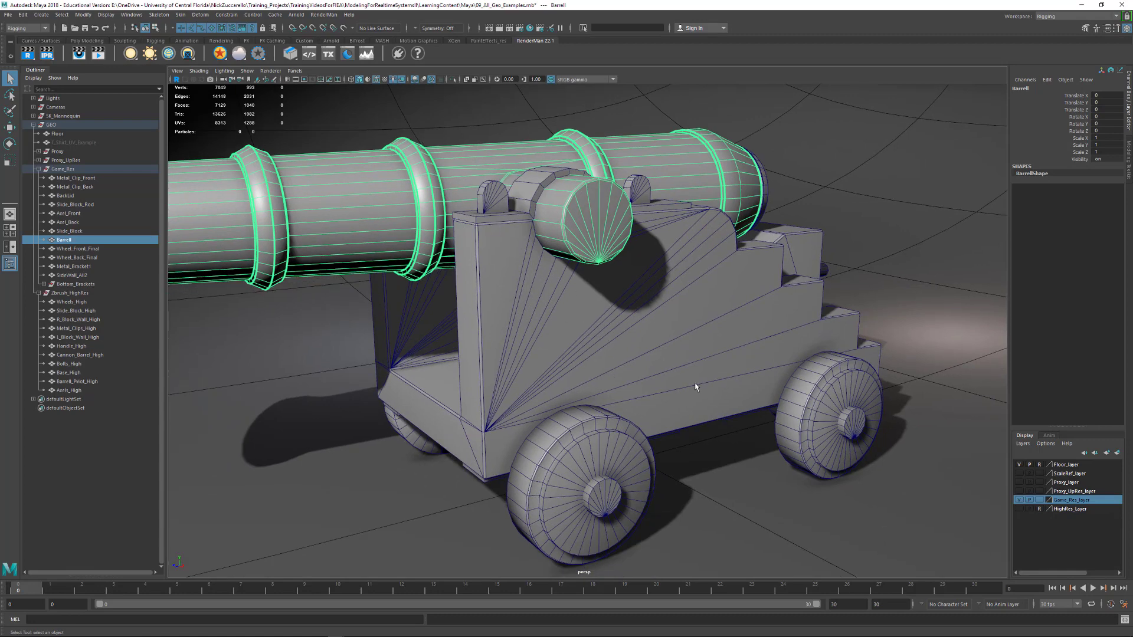
Select the front face at the base of the side-wall mesh and review its face commands, including Triangulate Faces
click(448, 424)
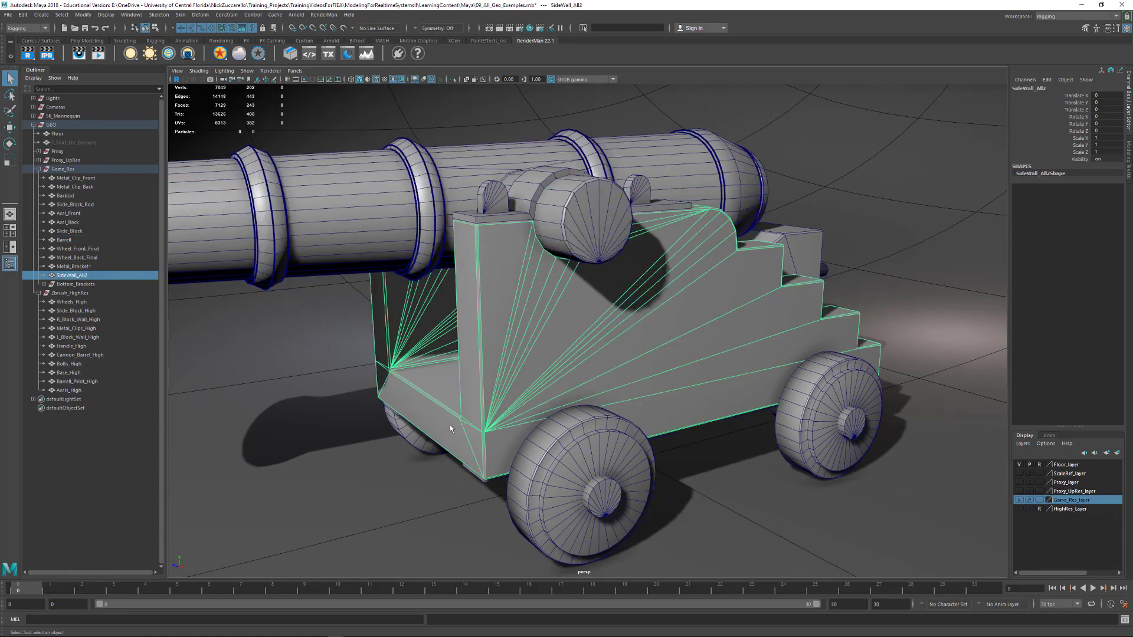
key(F11)
click(445, 423)
shift+right_click(445, 424)
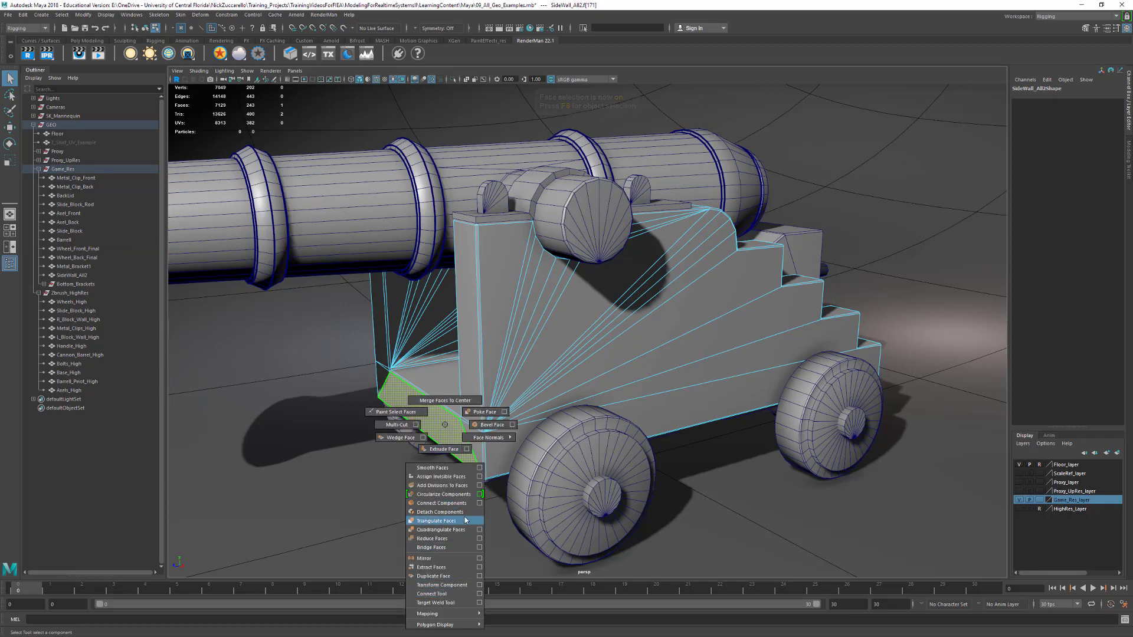
shift+right_drag(466, 521, 444, 425)
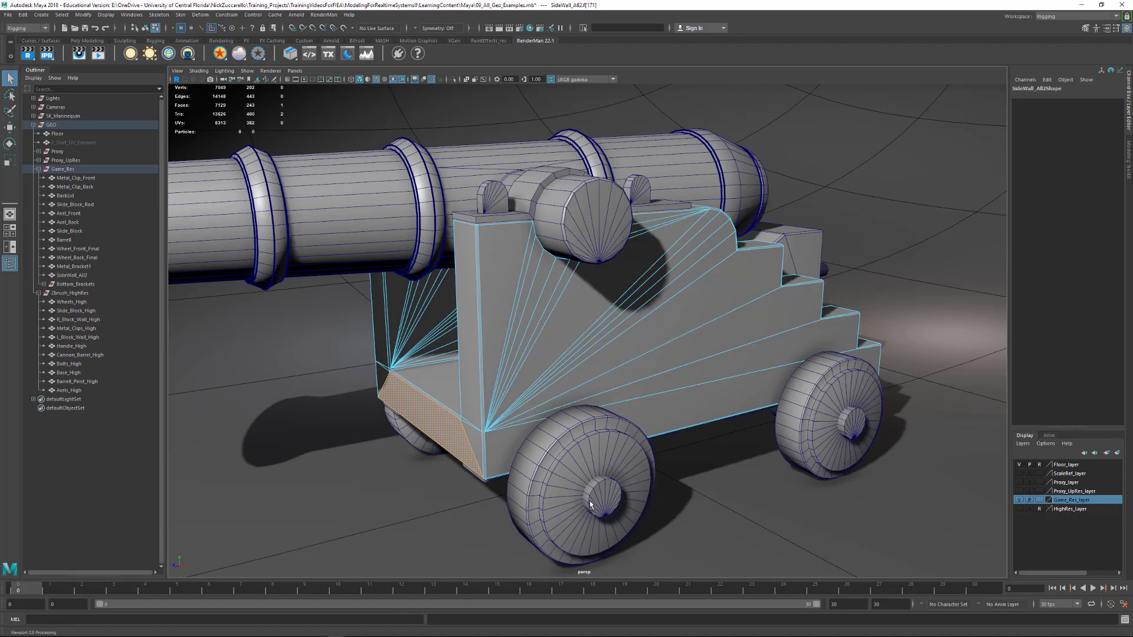
Return to object selection and select the front metal clips beside the barrel's trunnions
scroll(522, 236, up, 6)
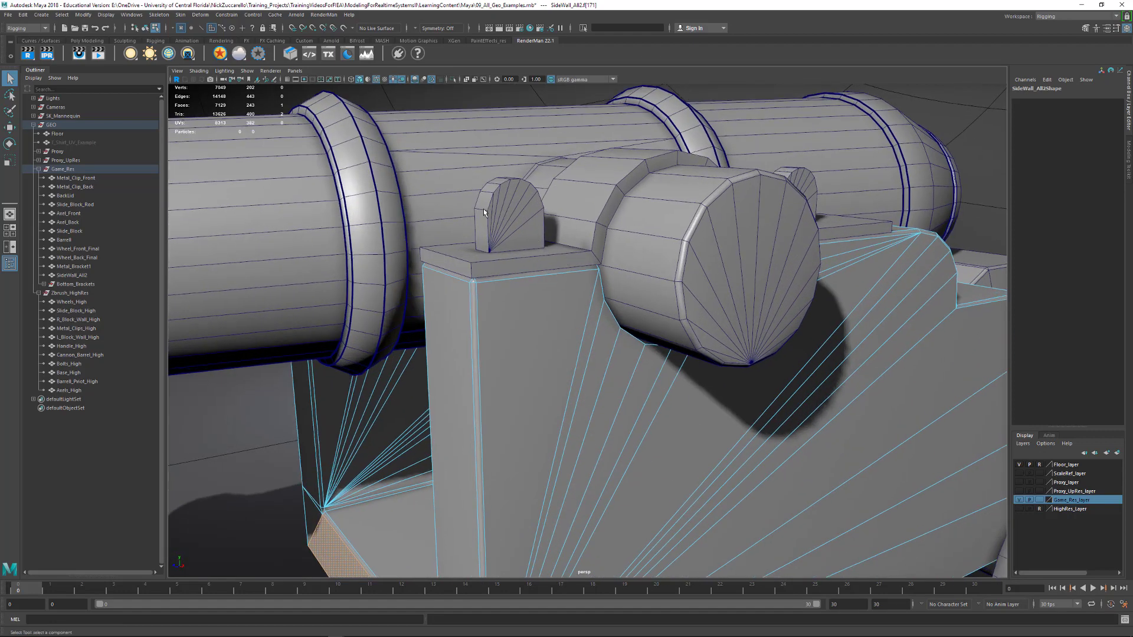
click(483, 208)
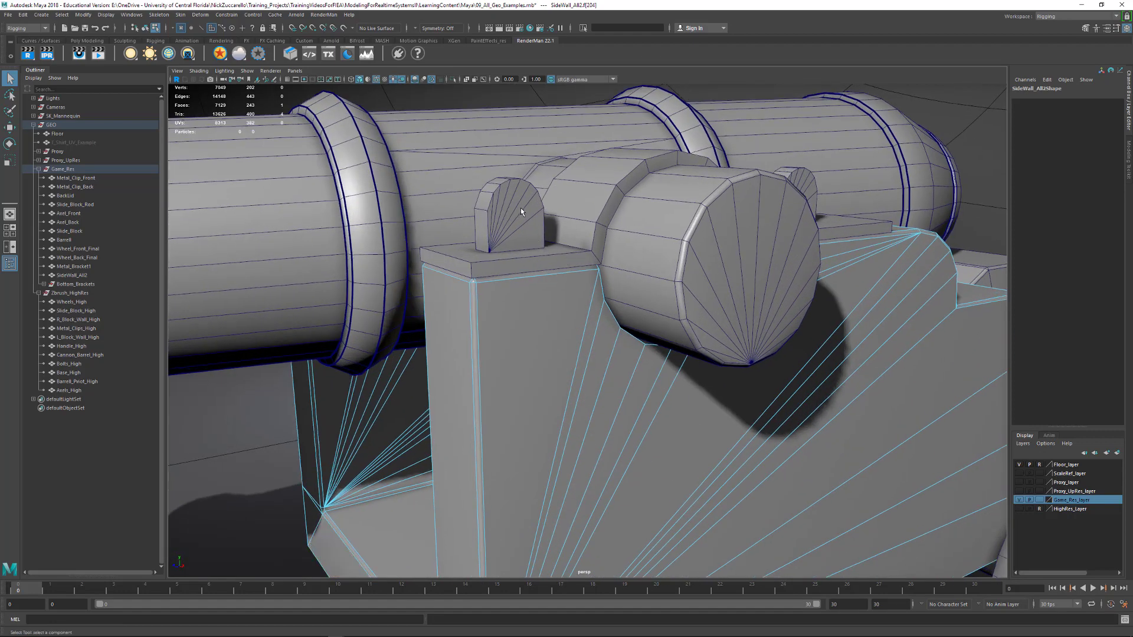
alt+drag(520, 208, 475, 295)
key(F8)
click(522, 232)
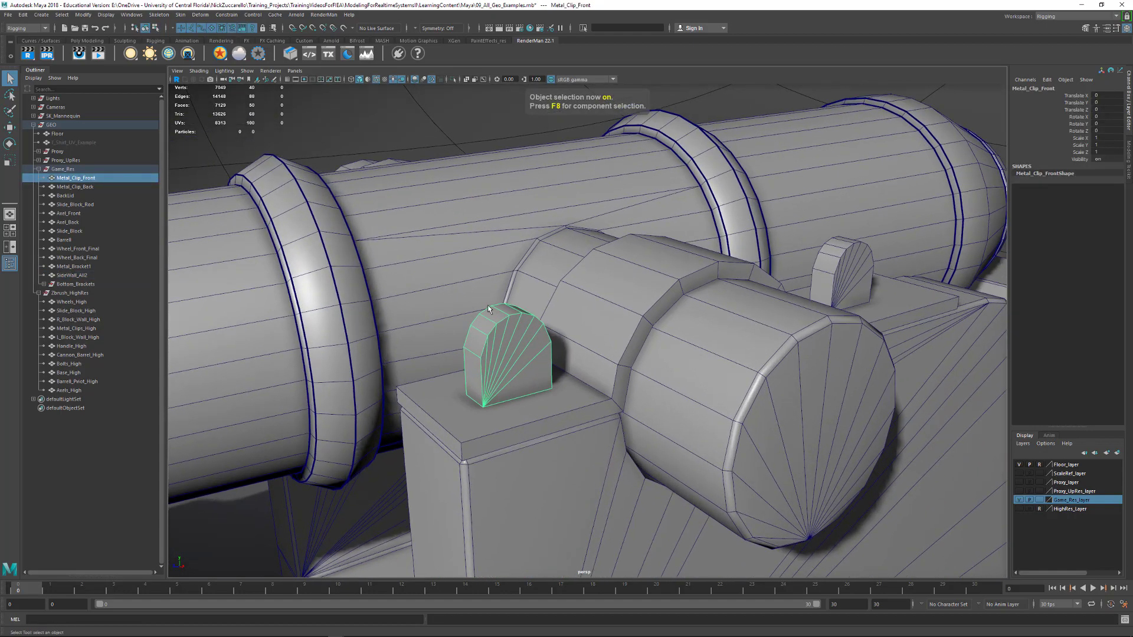
Select two edges across the rounded top of the front metal clip and bevel them
key(F10)
click(469, 349)
alt+drag(470, 349, 527, 281)
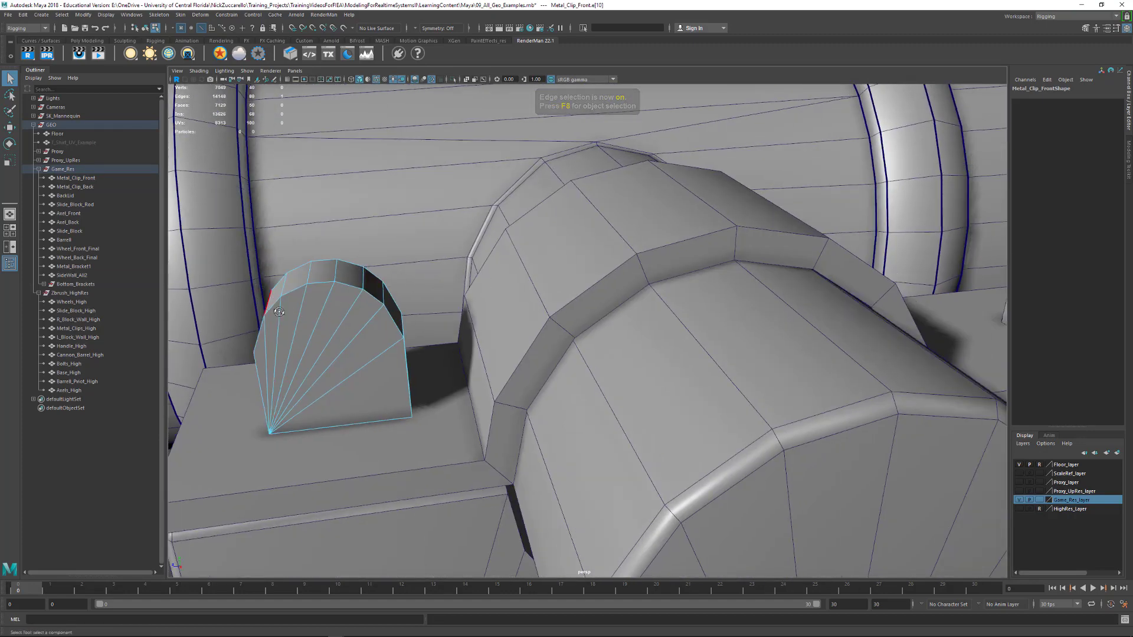
alt+drag(250, 303, 284, 312)
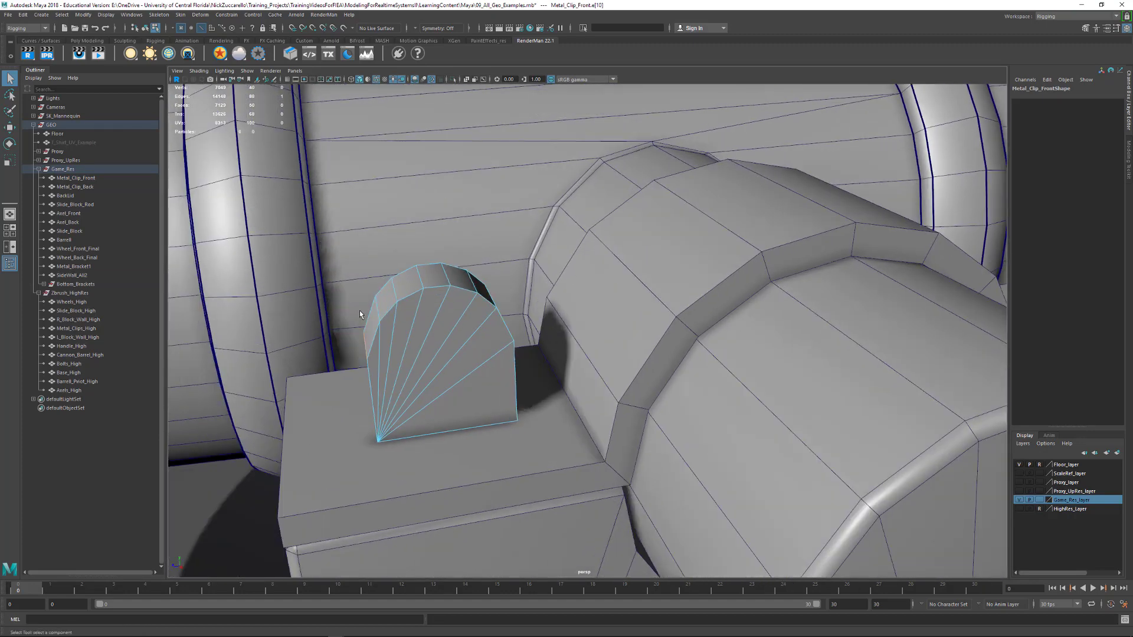
shift+click(419, 277)
shift+click(471, 281)
alt+drag(499, 313, 526, 326)
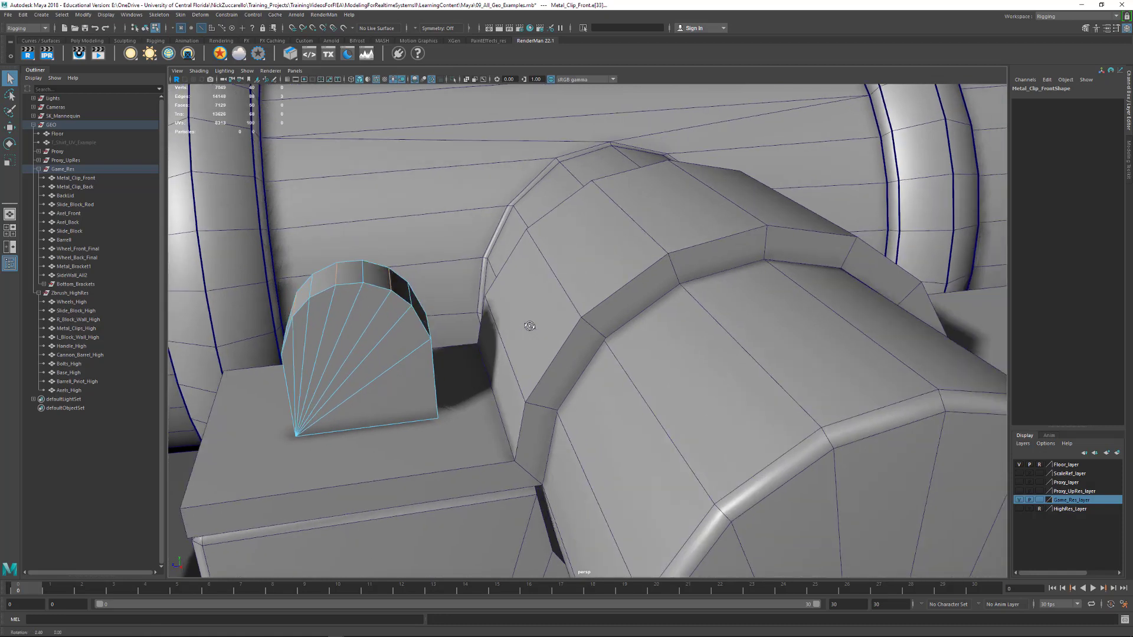
shift+click(430, 326)
shift+right_drag(430, 321, 461, 323)
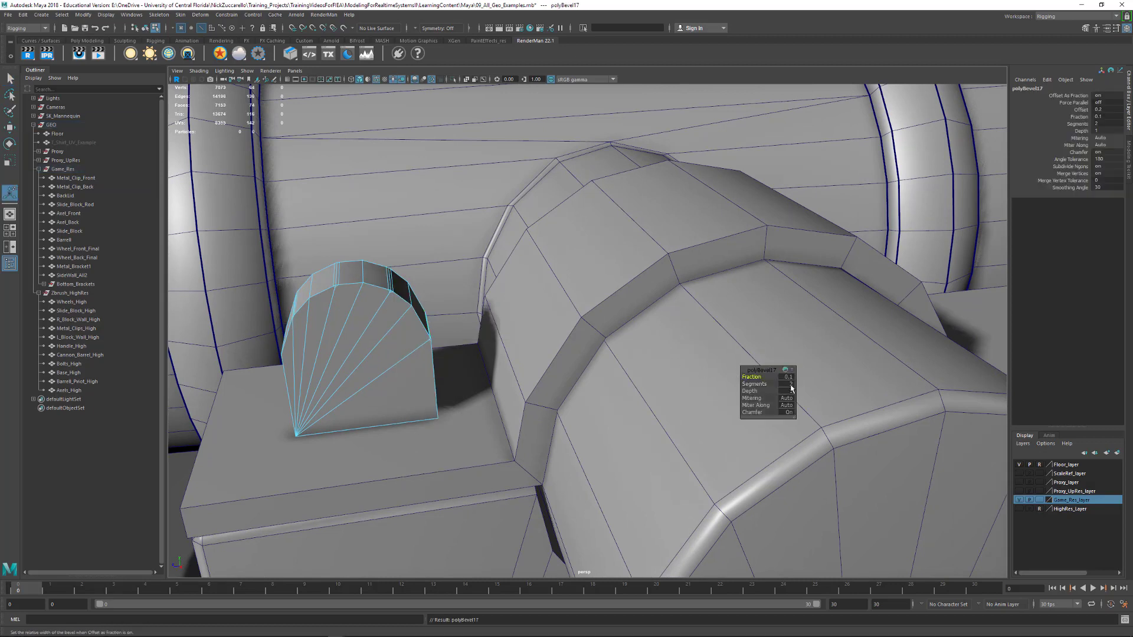
Set the clip bevel to 1 segment with a fraction of 0.34 and inspect the rounder profile
click(791, 384)
text(1)
key(Return)
drag(761, 377, 769, 373)
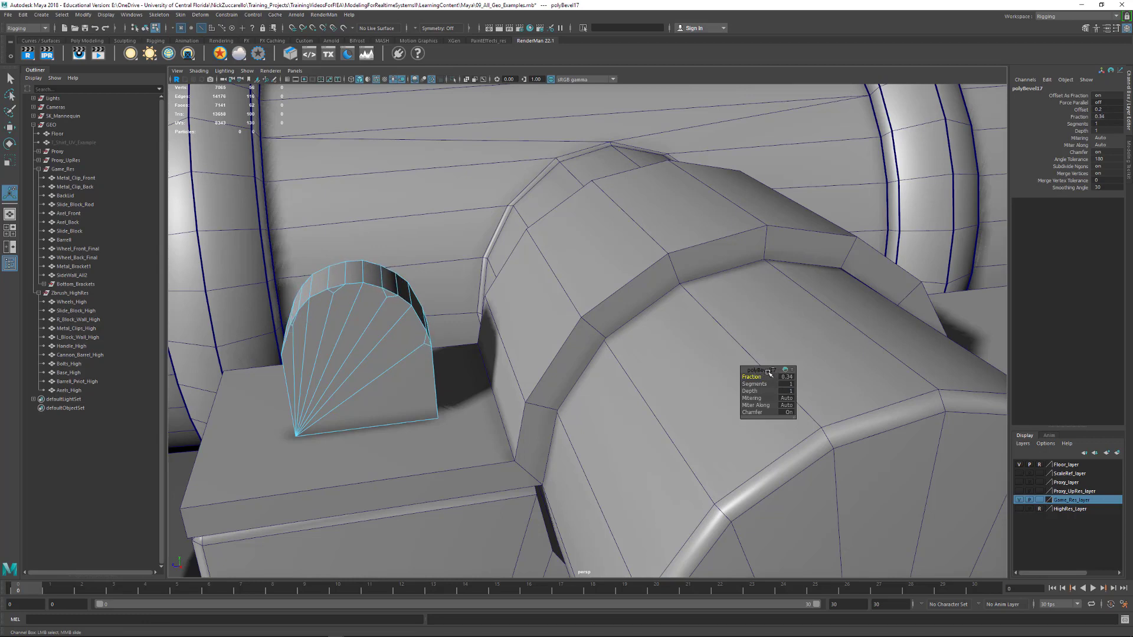
alt+drag(405, 302, 604, 317)
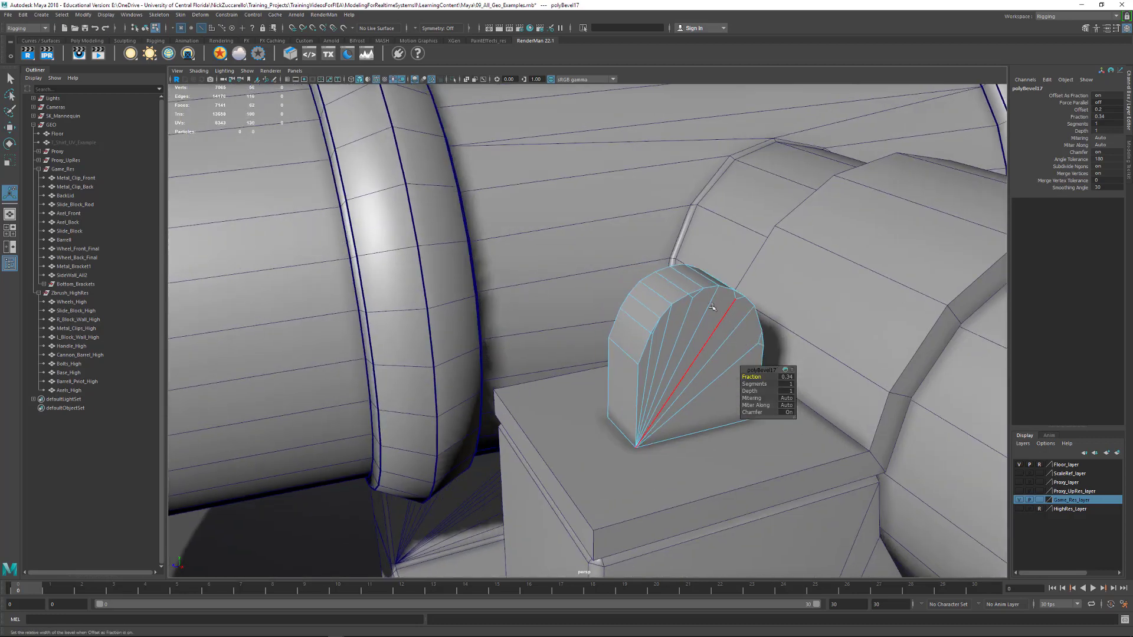
Undo the fraction change and the bevel on the front metal clip, and return to object selection with nothing selected
key(ctrl+z)
key(ctrl+z)
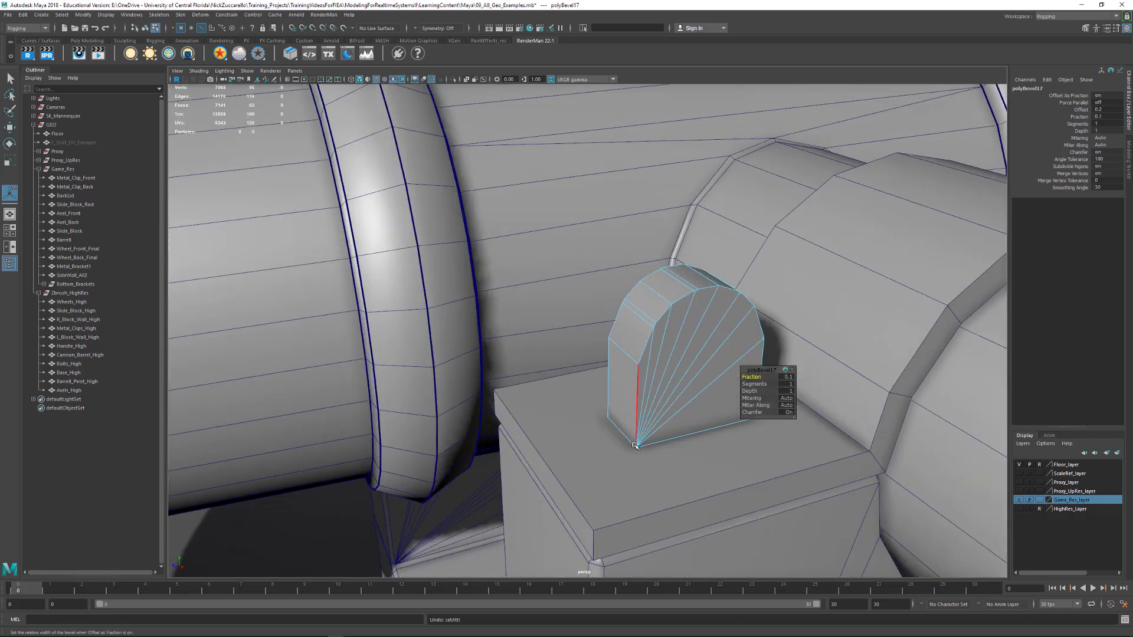
key(ctrl+z)
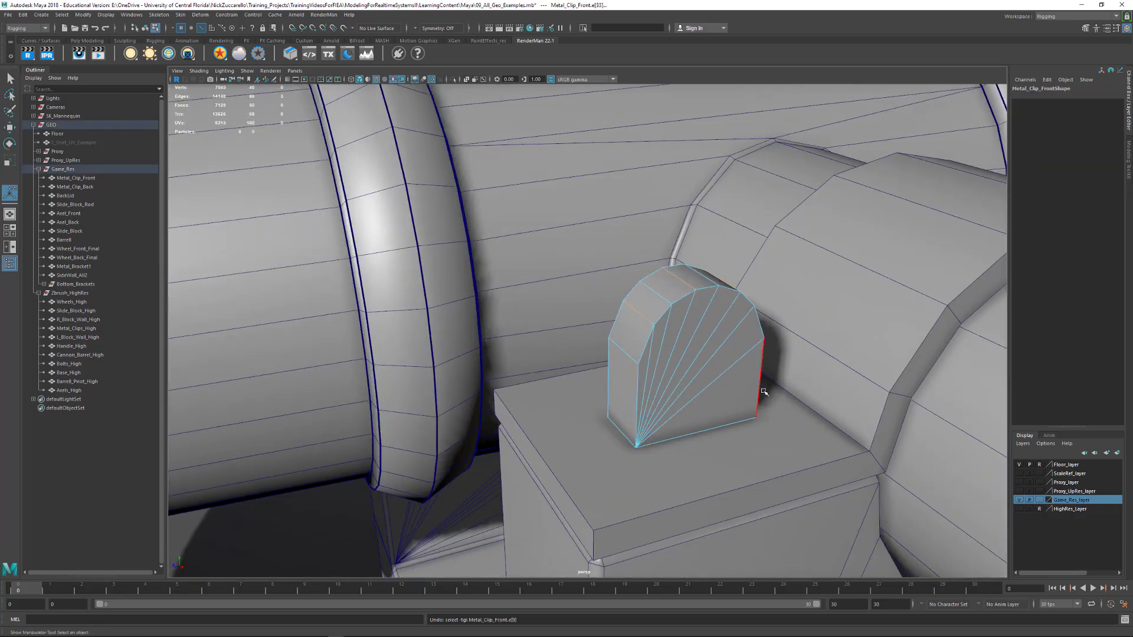
alt+right_drag(823, 376, 620, 343)
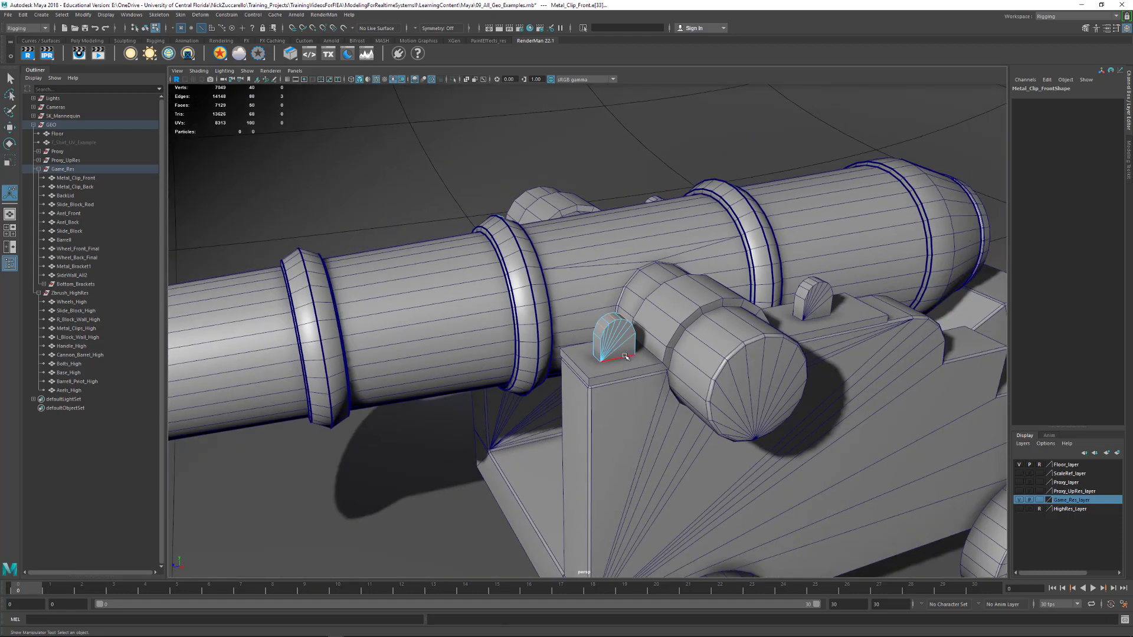
key(F8)
key(q)
alt+middle_drag(713, 331, 609, 303)
alt+right_drag(610, 304, 501, 319)
alt+middle_drag(501, 319, 489, 355)
click(490, 168)
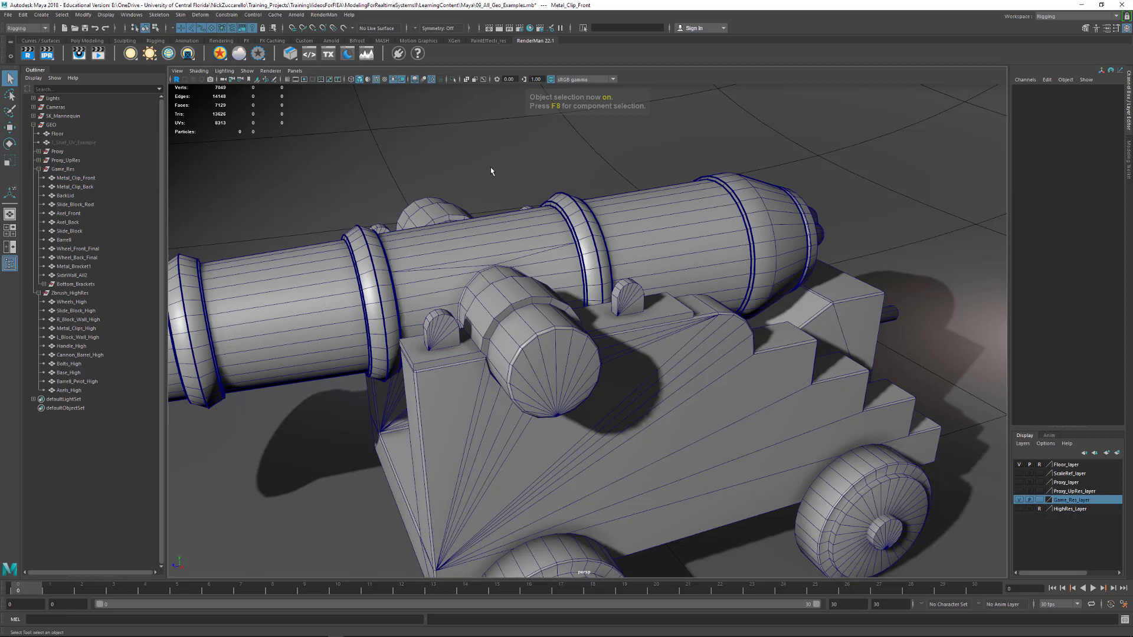
Isolate the metal bracket over the trunnion to examine its shape, restore the full cannon, and compare the bracket with the surrounding parts
click(491, 311)
key(ctrl+1)
alt+drag(536, 454, 552, 352)
alt+middle_drag(552, 352, 561, 451)
alt+drag(561, 422, 558, 453)
key(ctrl+1)
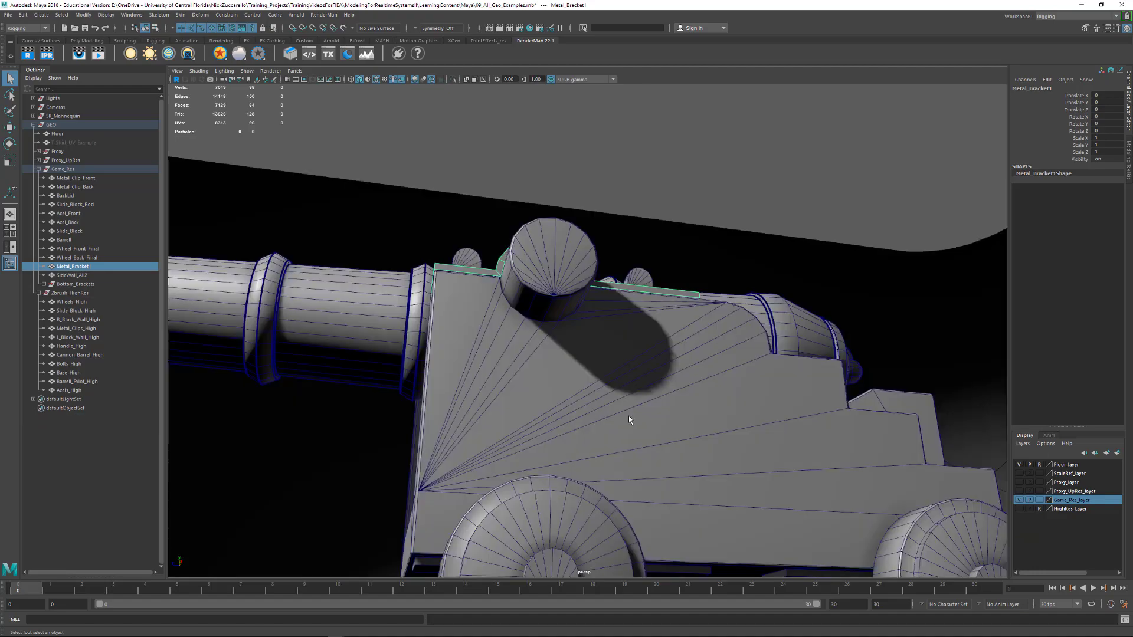
alt+right_drag(628, 416, 560, 390)
alt+drag(560, 391, 628, 419)
alt+right_drag(628, 421, 693, 489)
alt+drag(692, 490, 759, 330)
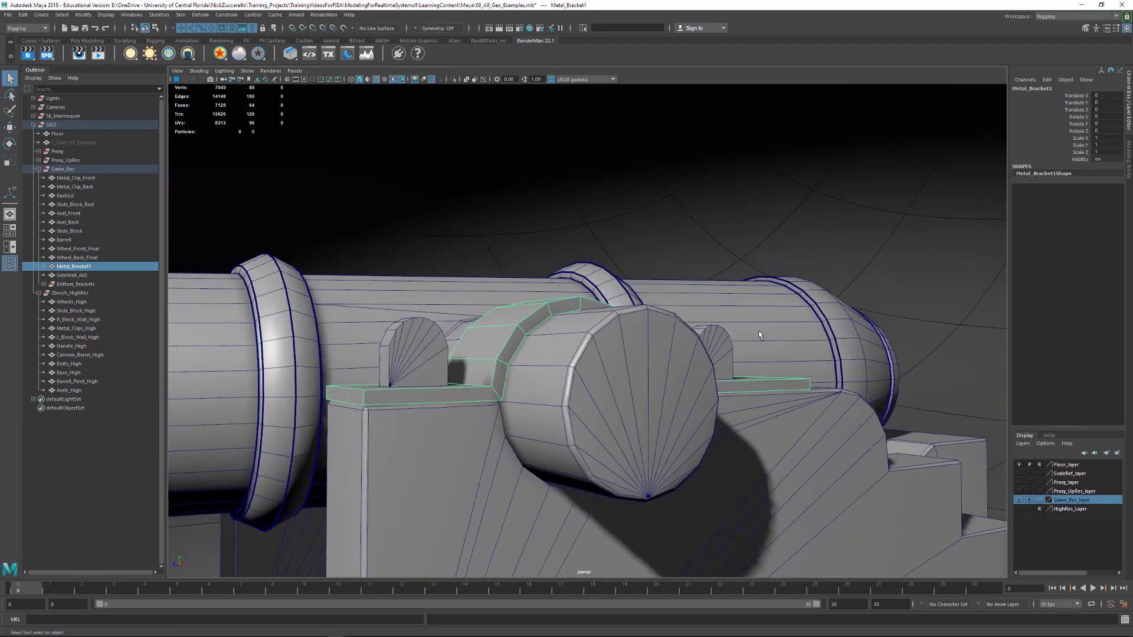
alt+right_drag(759, 331, 698, 324)
alt+drag(698, 324, 750, 333)
Isolate the slide block behind the barrel and examine its beveled edges and the diagonal edge across its side face
click(714, 365)
key(ctrl+1)
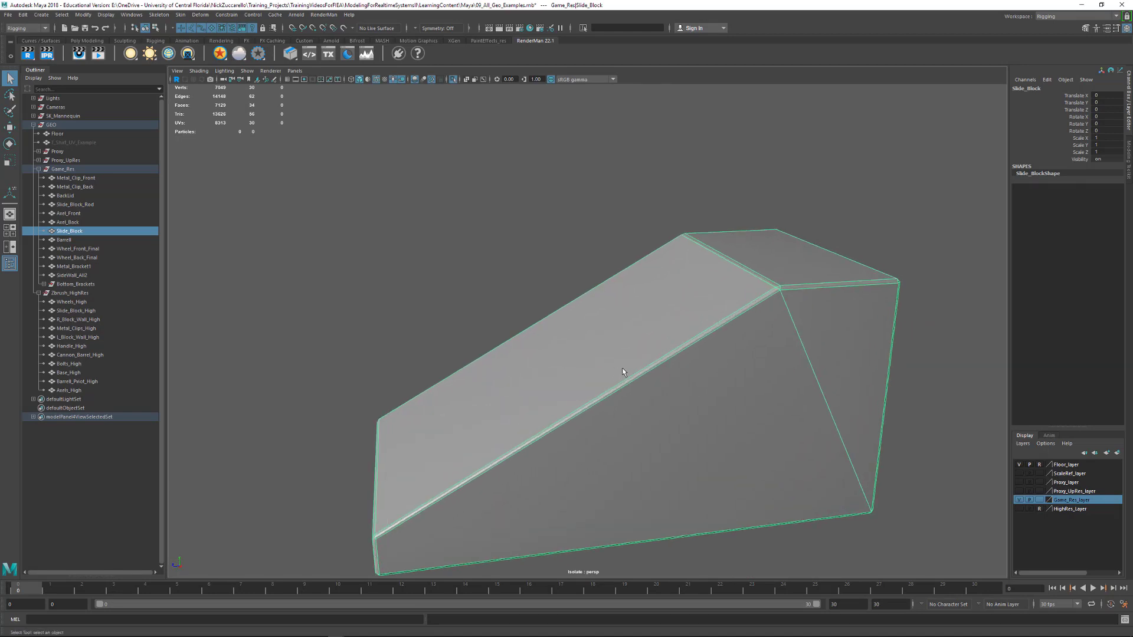
click(836, 226)
click(822, 302)
alt+drag(822, 302, 778, 313)
alt+drag(717, 364, 751, 306)
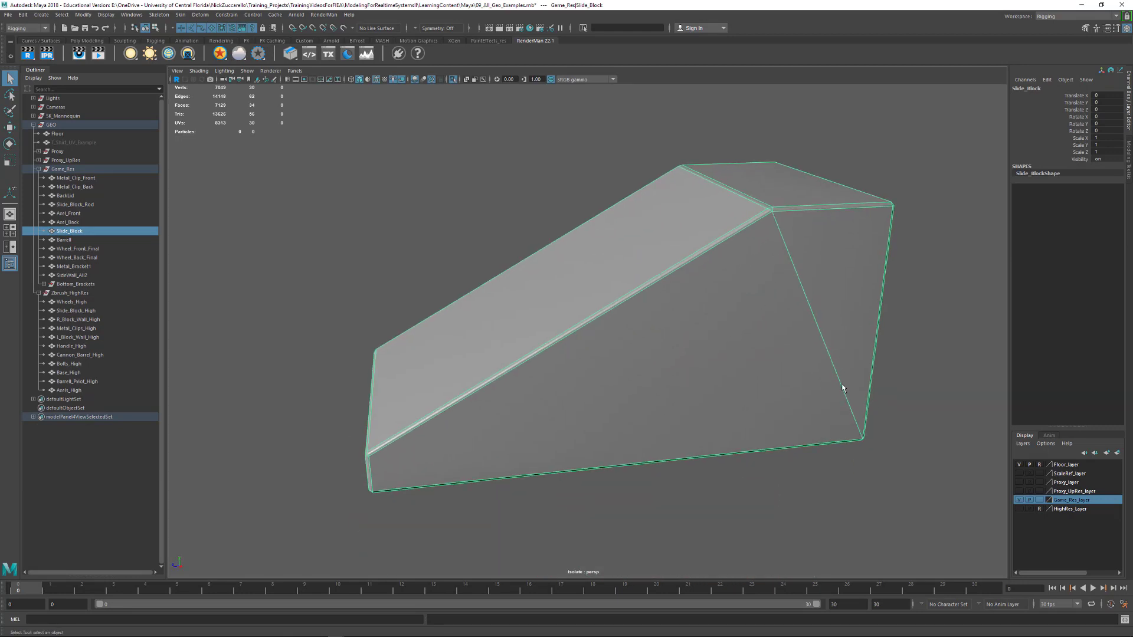
alt+drag(862, 446, 762, 370)
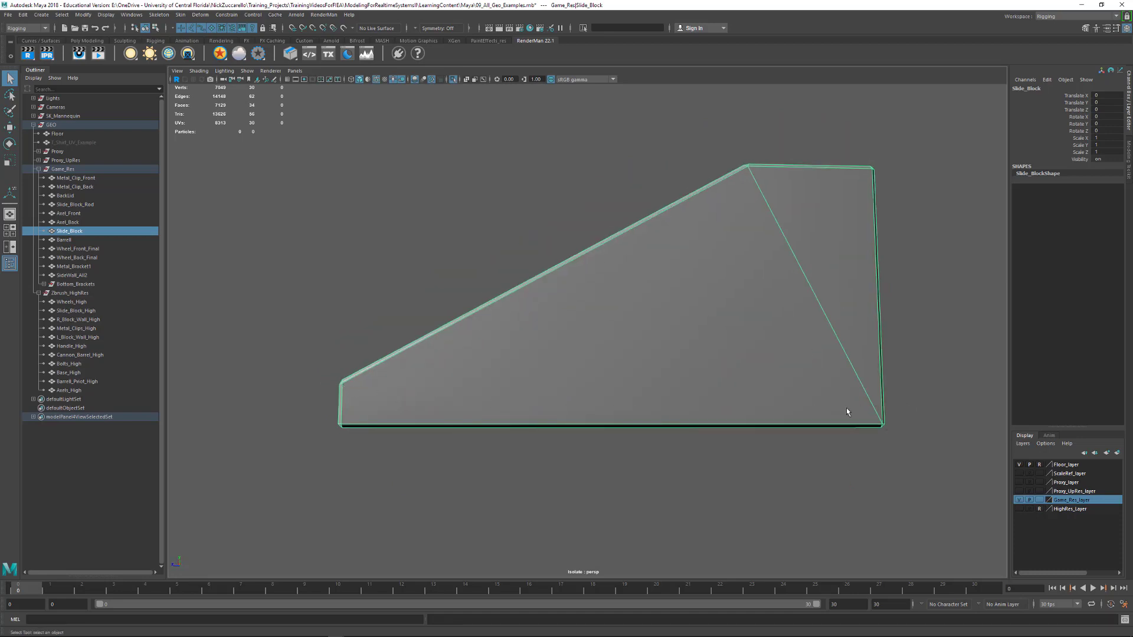
alt+drag(848, 411, 710, 430)
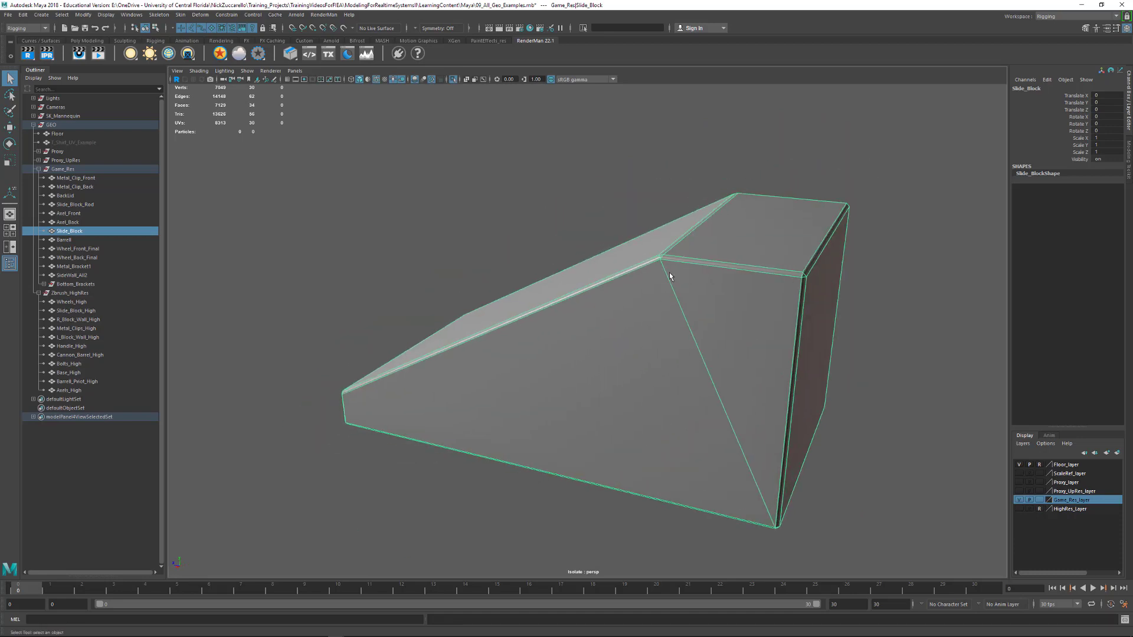
alt+drag(812, 486, 697, 376)
Mirror the slide block across the world X axis with cut geometry on, and delete the edge loop running down its center
shift+right_click(644, 342)
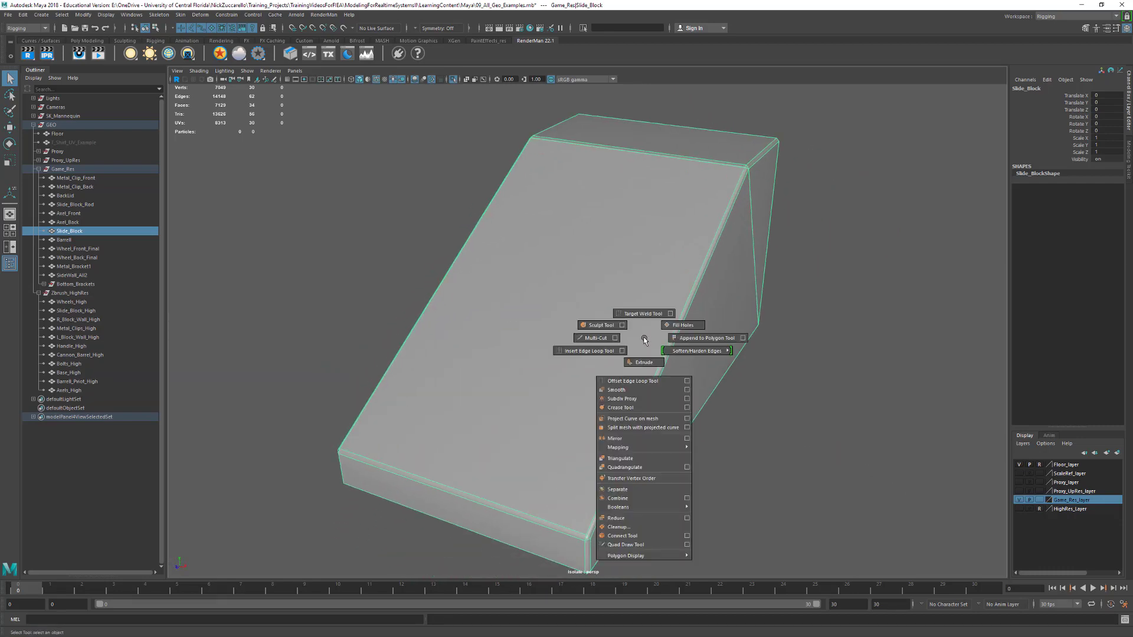
click(627, 438)
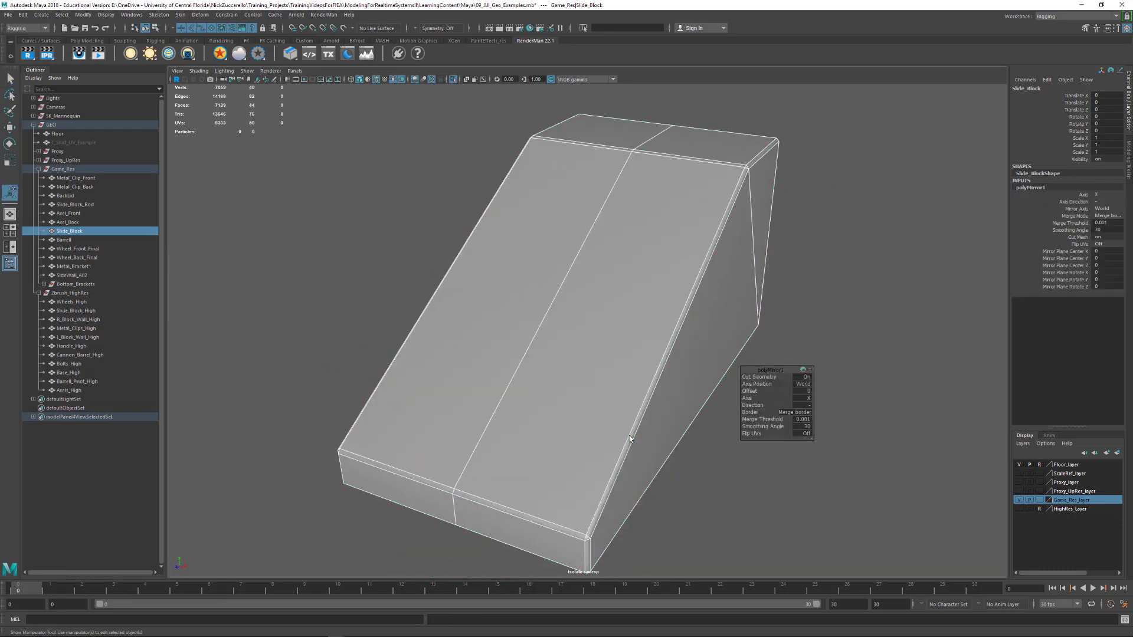
alt+drag(725, 473, 635, 219)
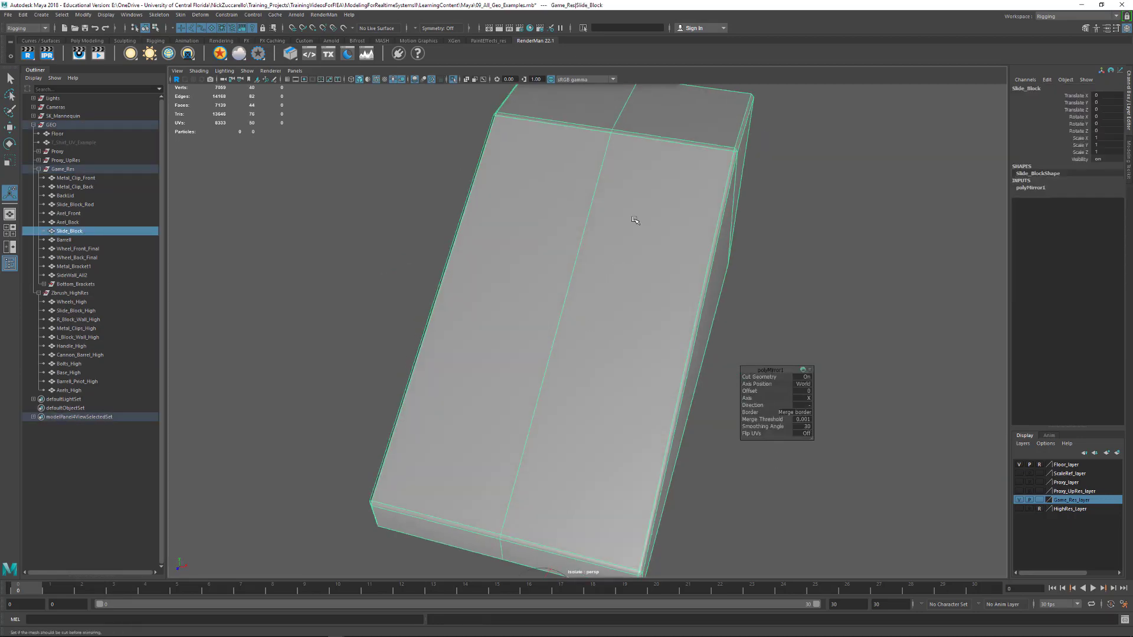
alt+right_drag(664, 325, 609, 385)
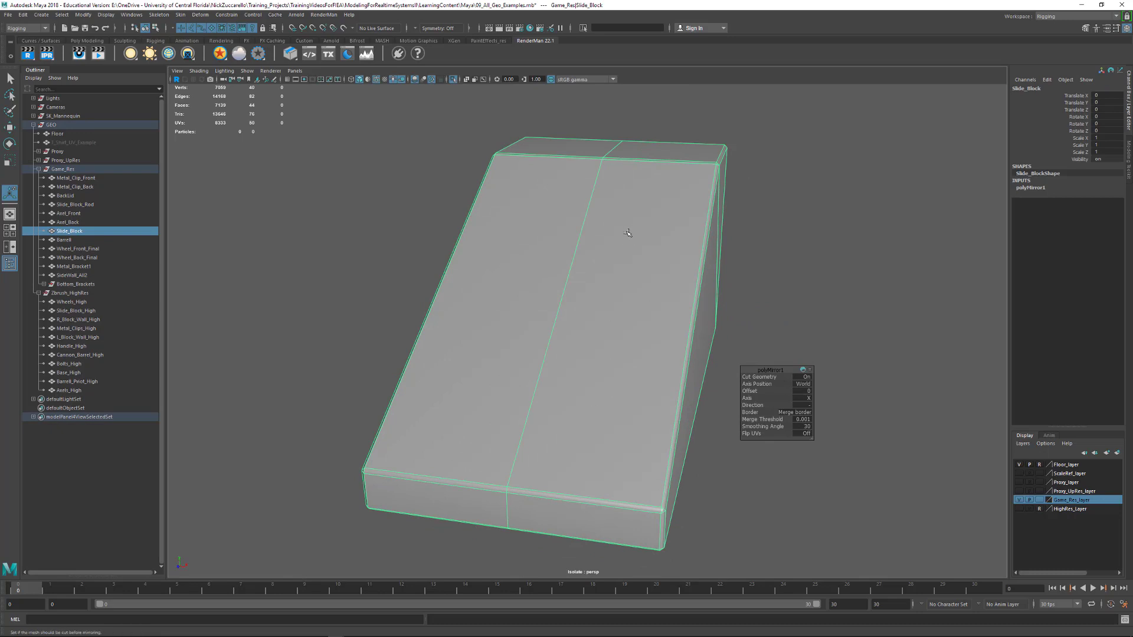
alt+drag(615, 422, 610, 426)
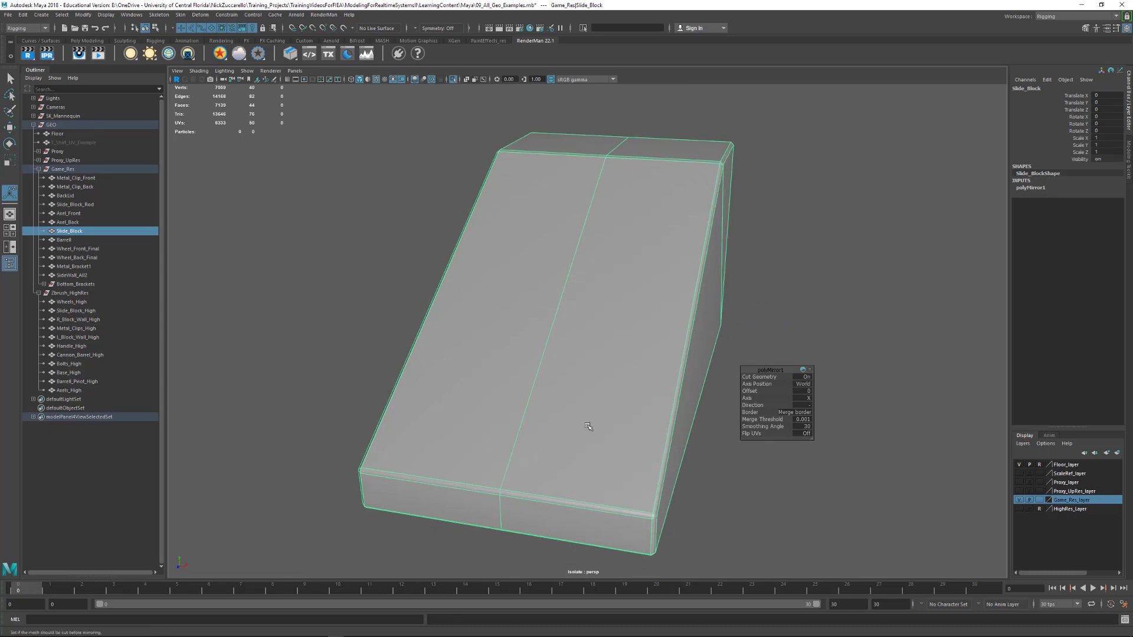
key(F10)
click(532, 389)
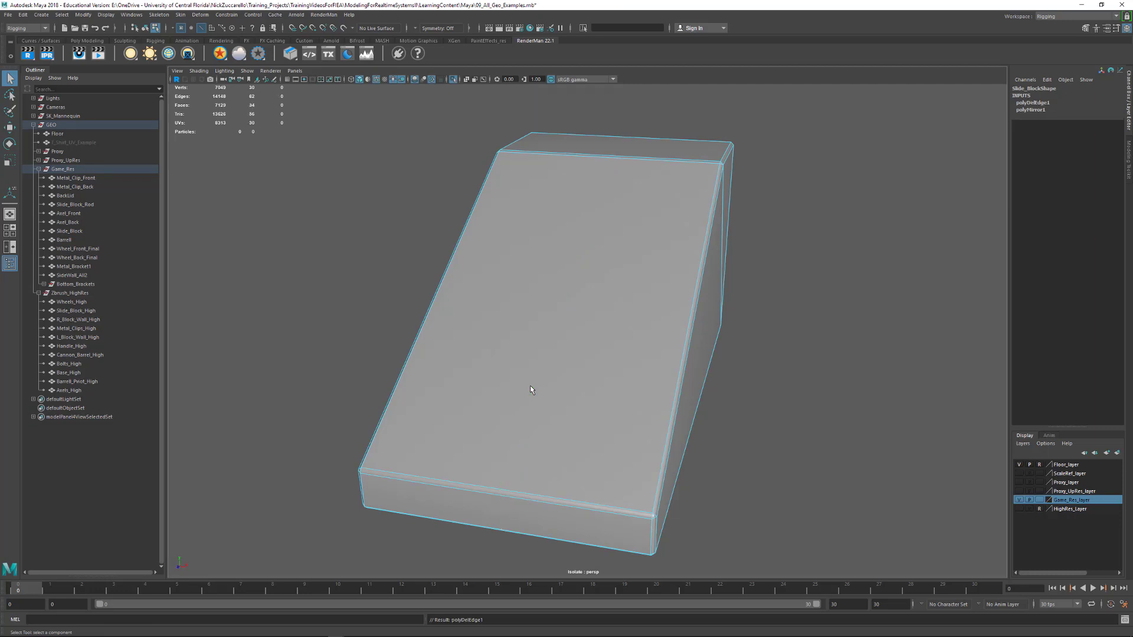
Undo the center edge deletion and the mirror on the slide block, and deselect it
key(ctrl+z)
key(ctrl+z)
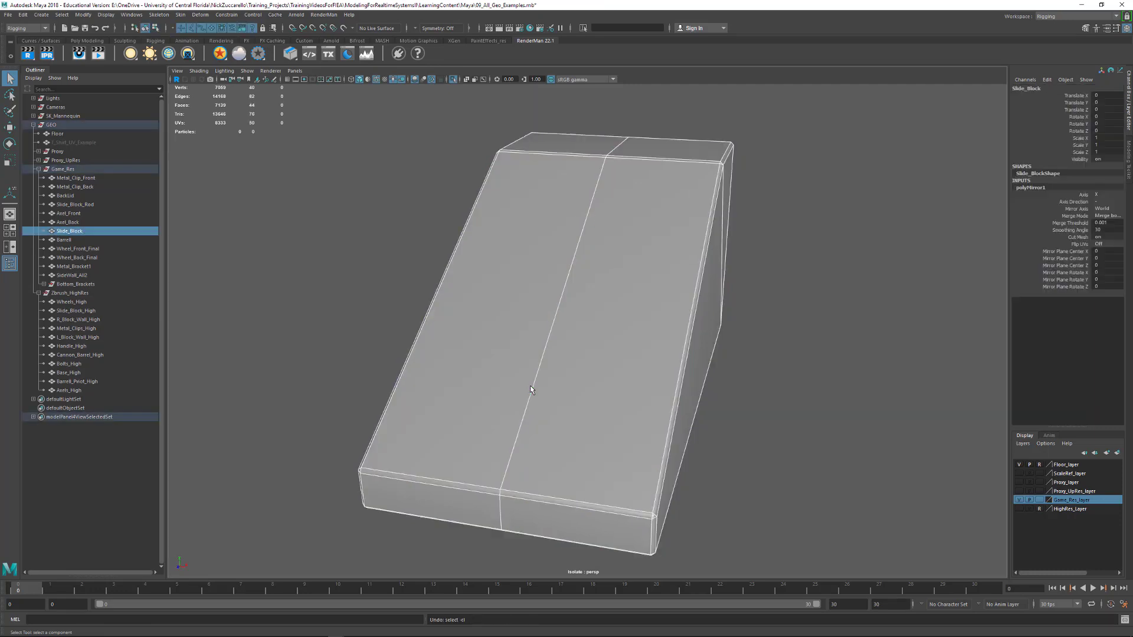
key(ctrl+z)
key(ctrl+z)
click(823, 451)
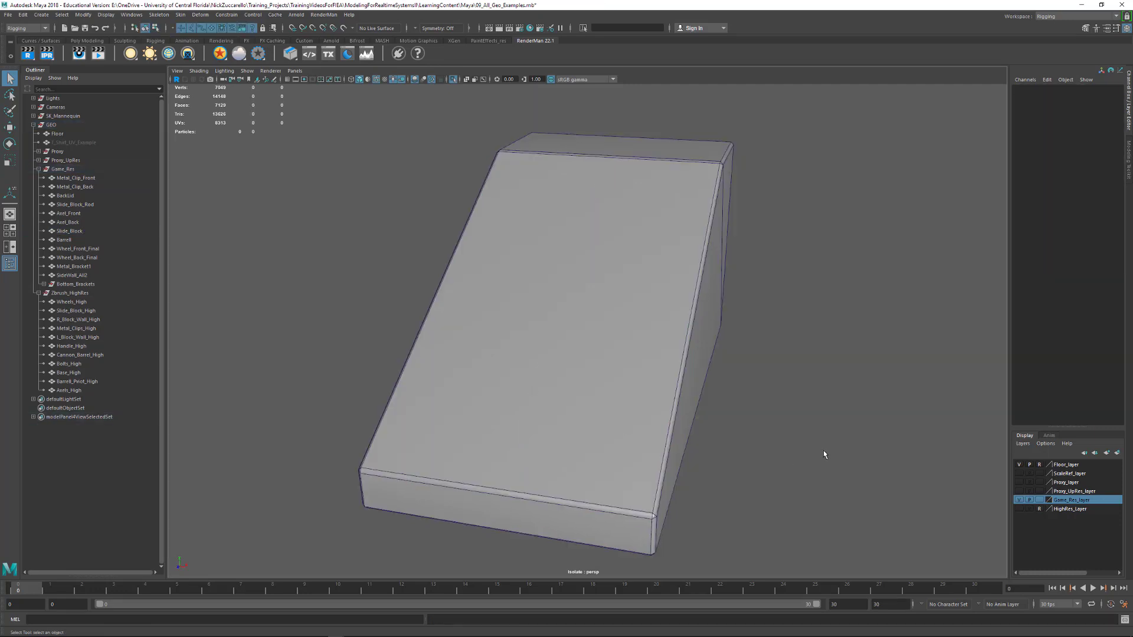
Restore the full cannon view and select the side-wall mesh to examine the edges fanning across its outer face
key(ctrl+1)
alt+right_drag(757, 399, 382, 326)
alt+drag(684, 372, 514, 364)
alt+drag(514, 266, 520, 397)
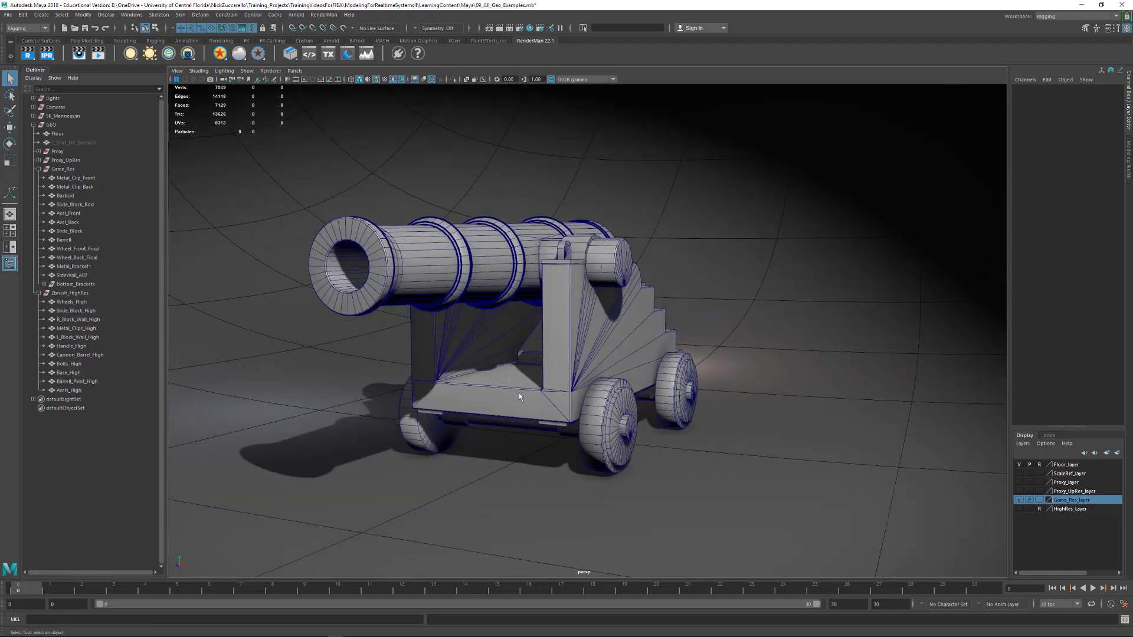
click(505, 399)
alt+right_drag(505, 399, 631, 378)
alt+drag(632, 373, 600, 310)
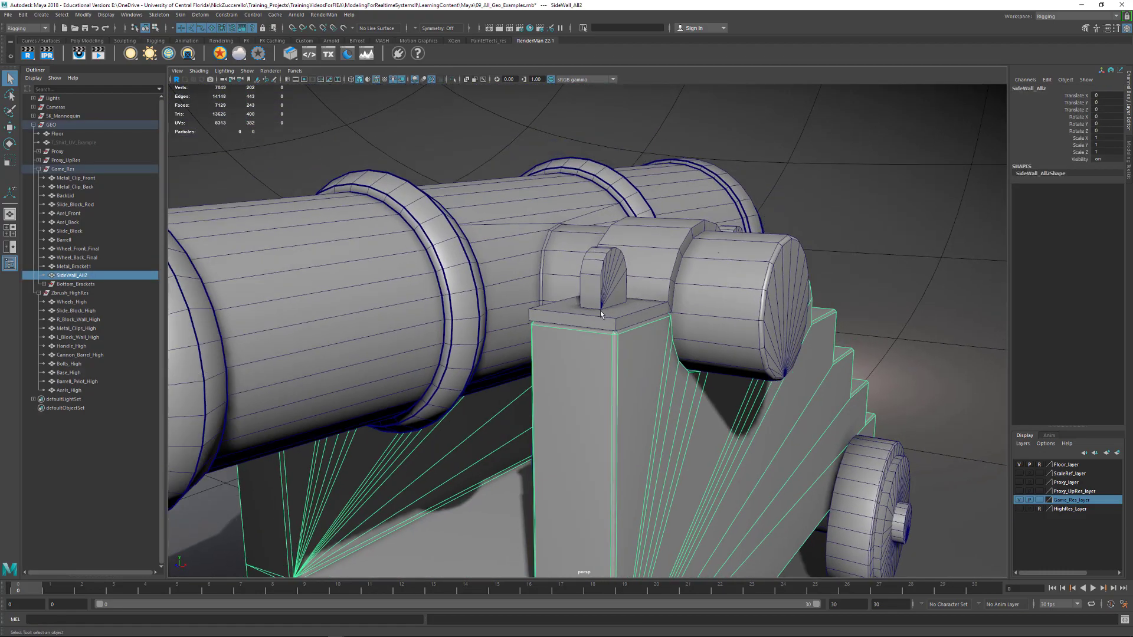
alt+drag(638, 359, 697, 284)
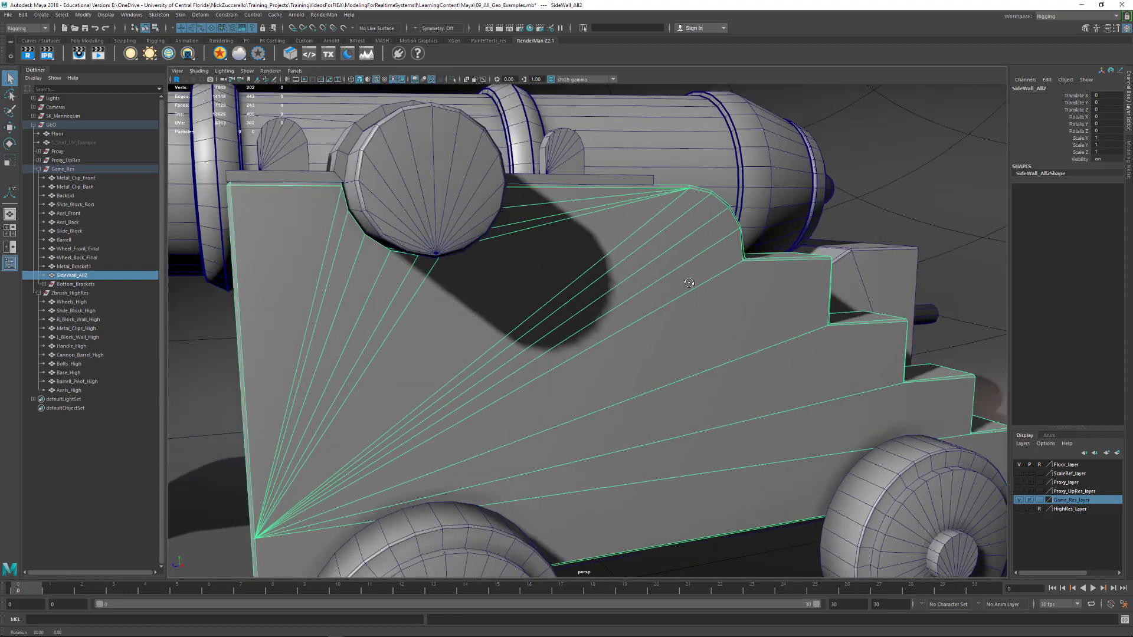
alt+drag(544, 385, 761, 278)
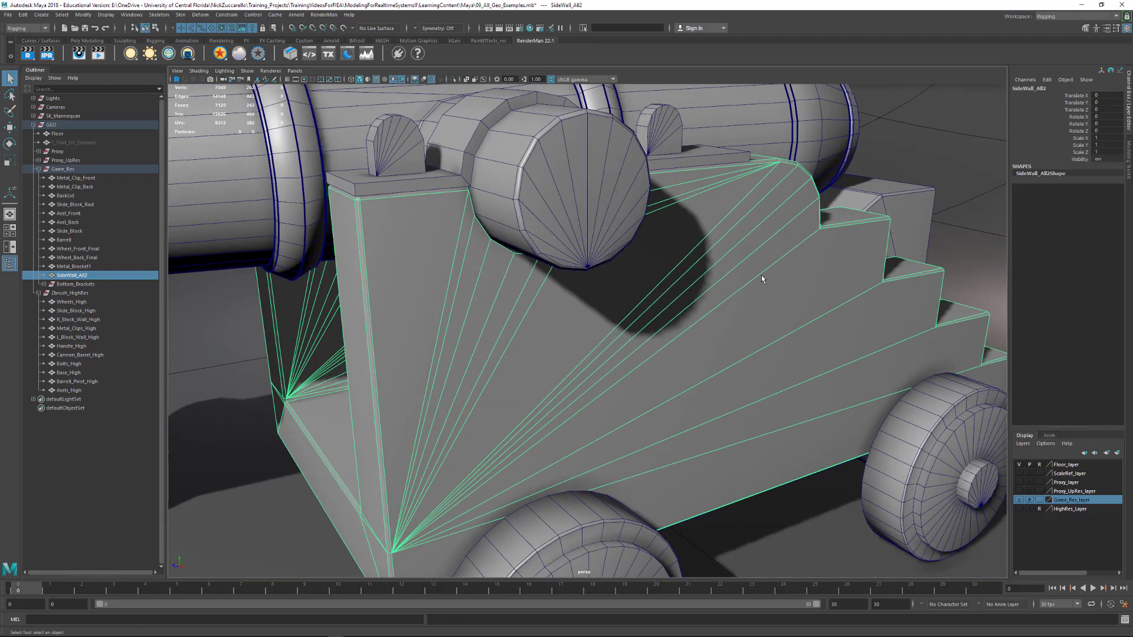
Isolate the side-wall mesh and examine the curved trunnion cutouts in its upper edges
click(962, 168)
click(754, 360)
key(ctrl+1)
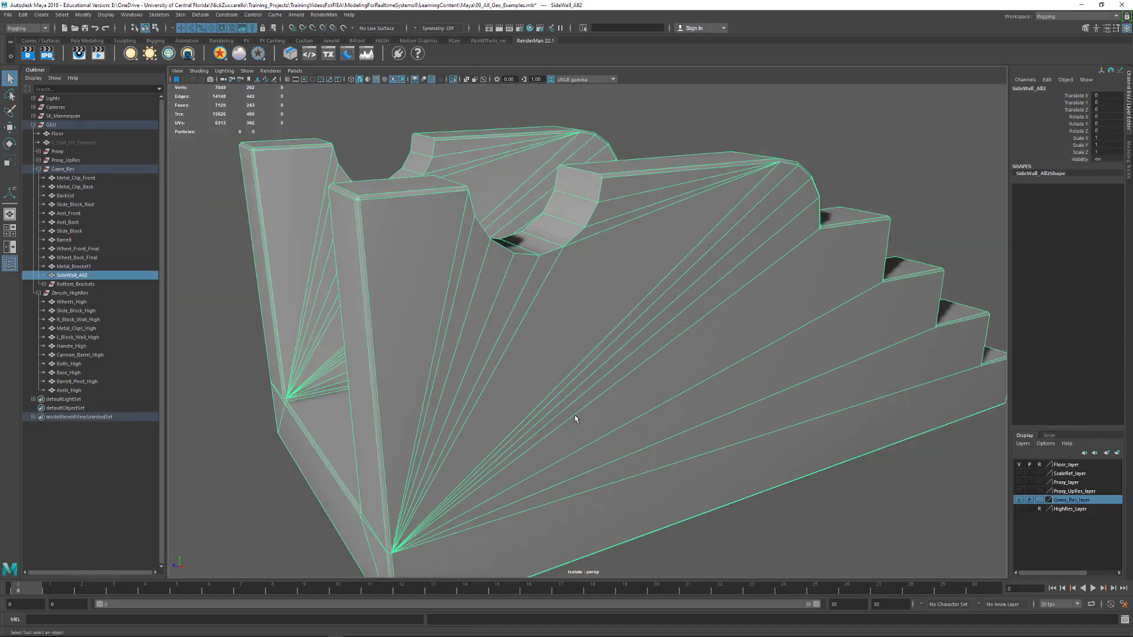
alt+drag(562, 345, 559, 378)
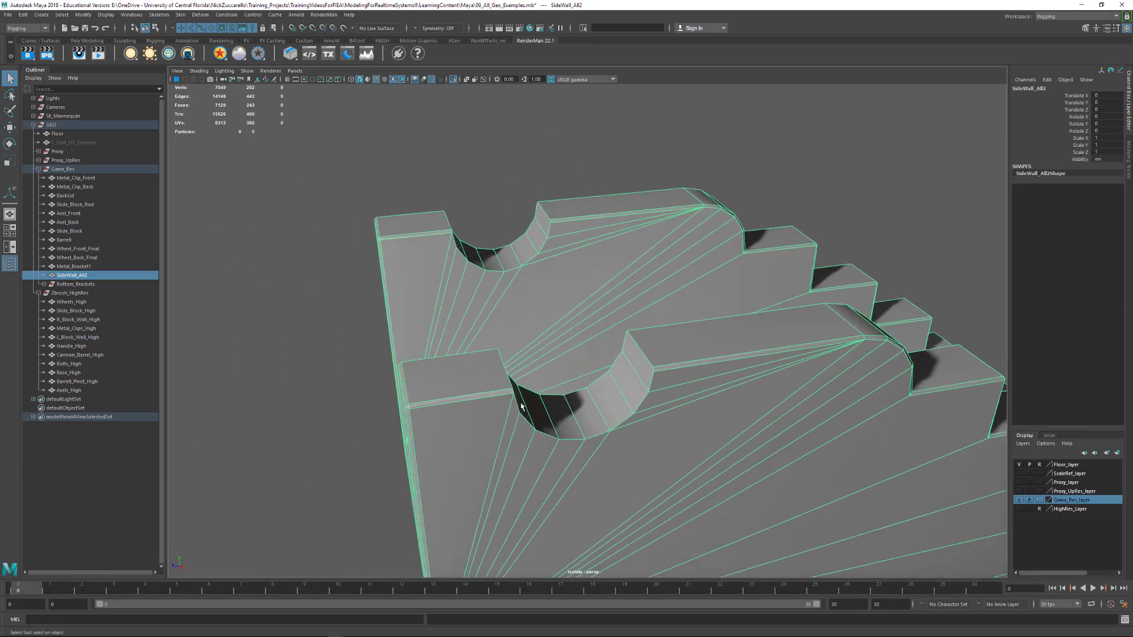
alt+drag(599, 420, 549, 407)
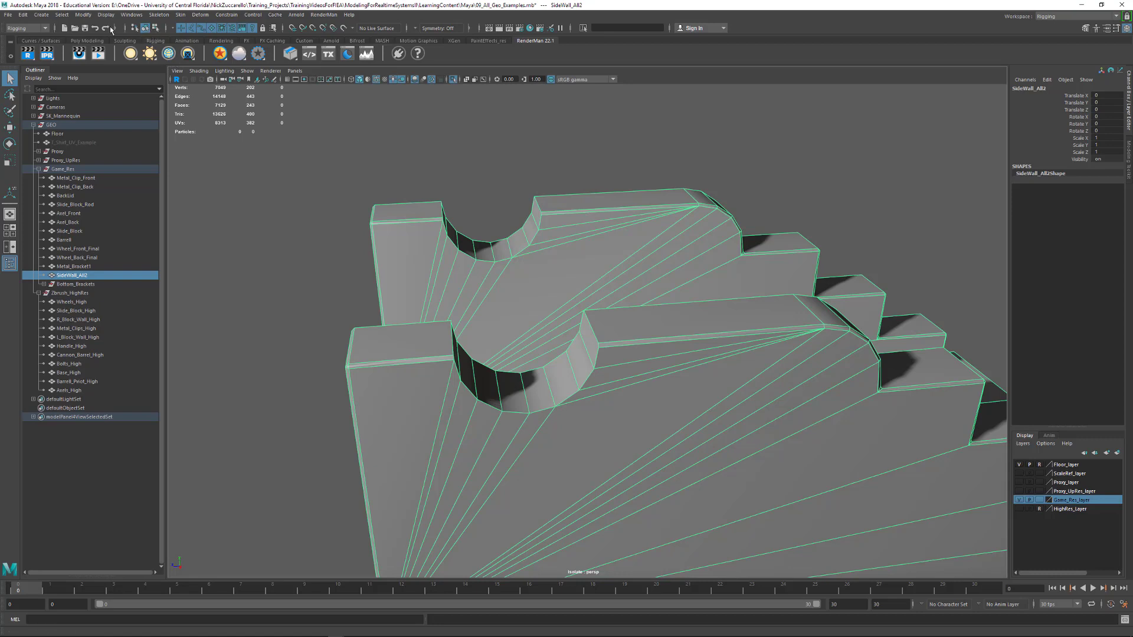
Switch to the Modeling menu set, review the boolean Difference command without applying it, and deselect the side wall
click(27, 27)
click(23, 34)
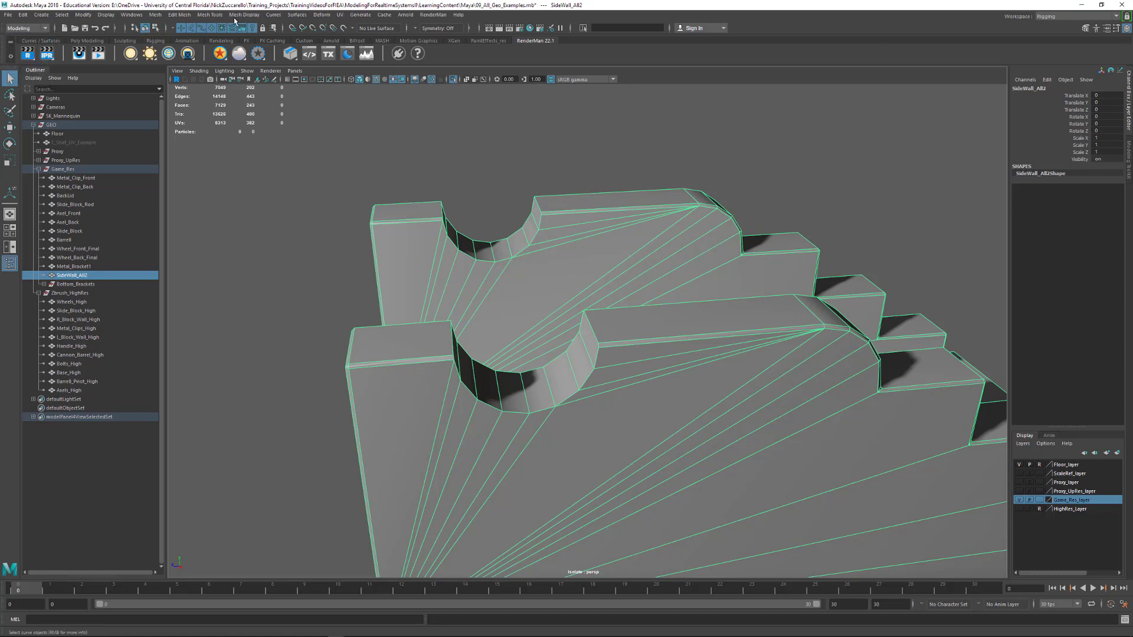
click(155, 14)
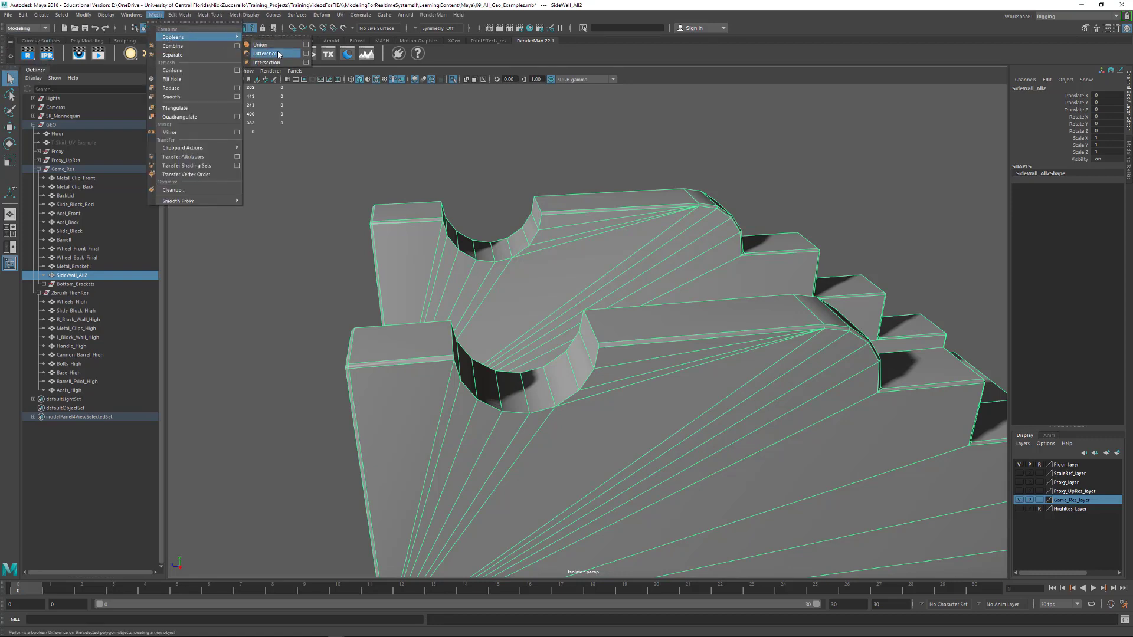
click(548, 149)
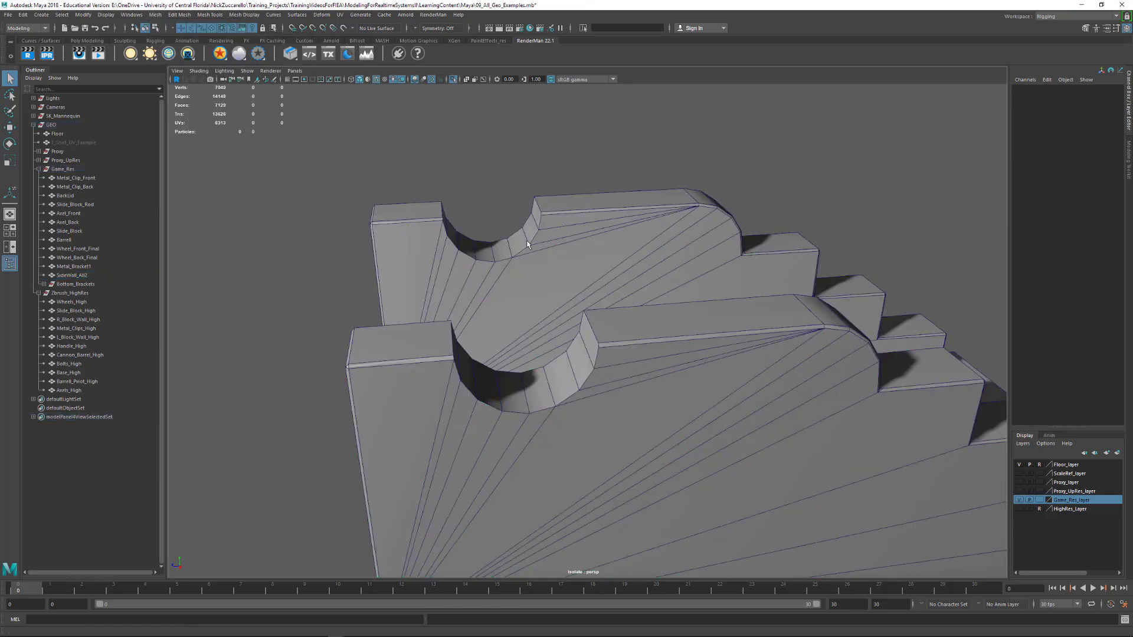
Examine how the side wall's edges fan from its lower front corner to the cutouts, and restore the full cannon view
alt+drag(543, 260, 530, 279)
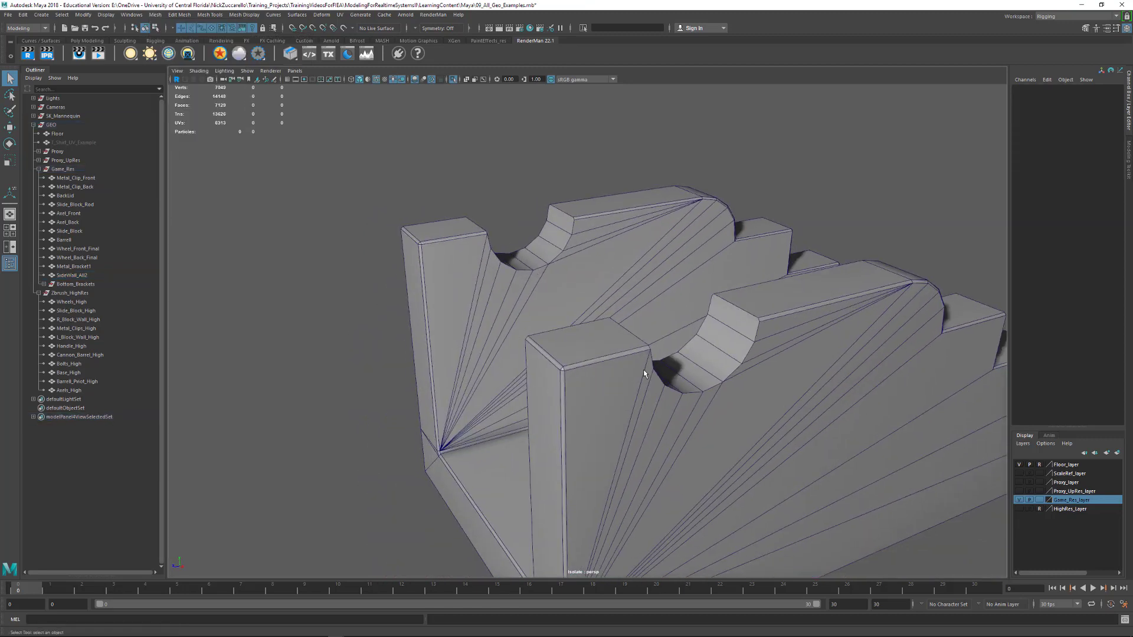
alt+drag(644, 369, 596, 323)
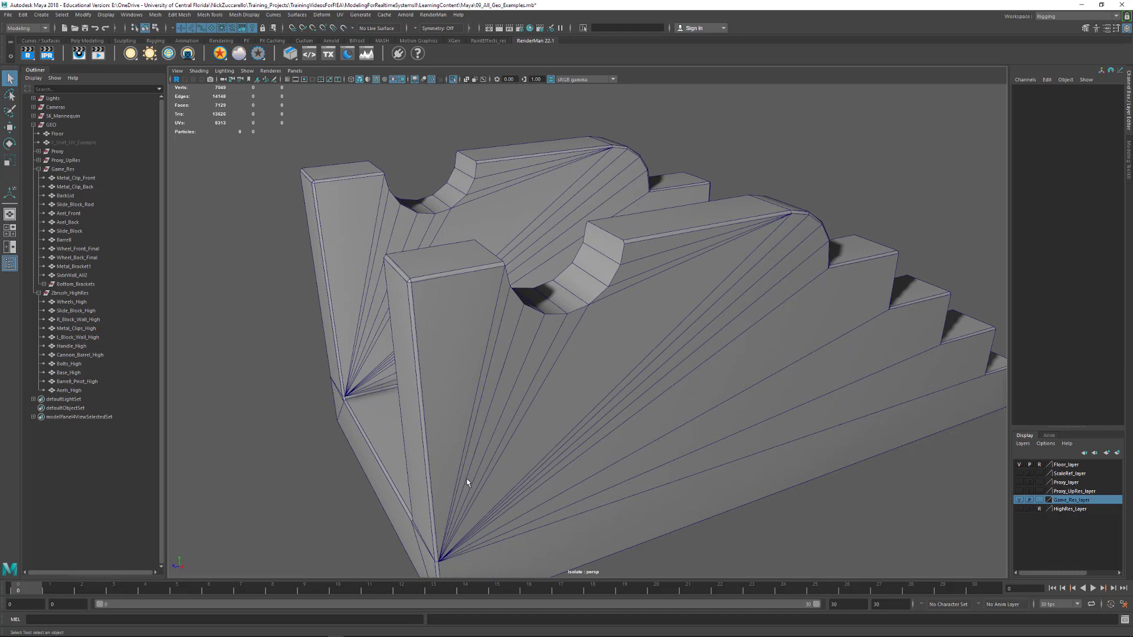
alt+drag(664, 412, 597, 395)
alt+right_drag(630, 391, 563, 383)
alt+drag(563, 384, 597, 432)
key(ctrl+1)
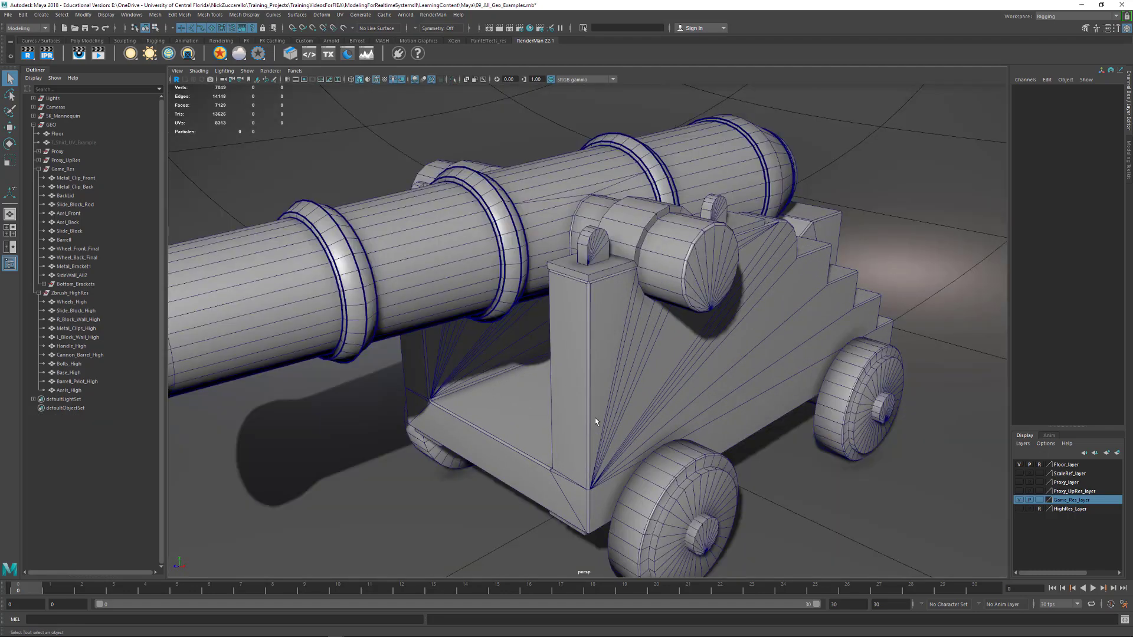
Examine the topology of the assembled cannon around the side wall, trunnion and wheels
alt+drag(692, 385, 509, 465)
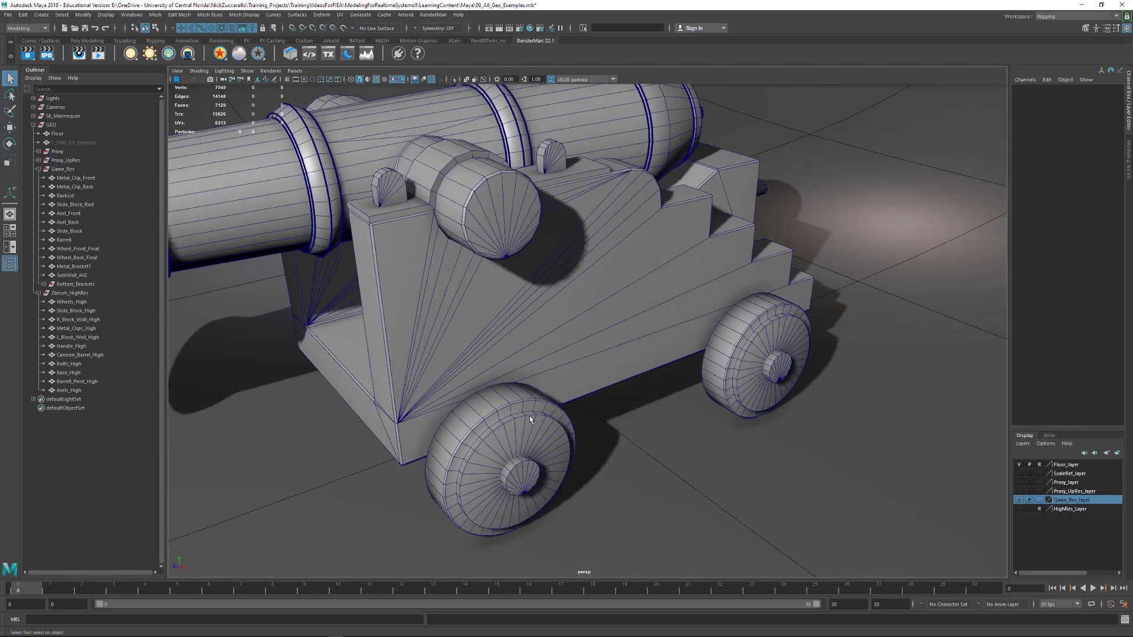
alt+drag(529, 415, 525, 381)
alt+right_drag(523, 399, 571, 426)
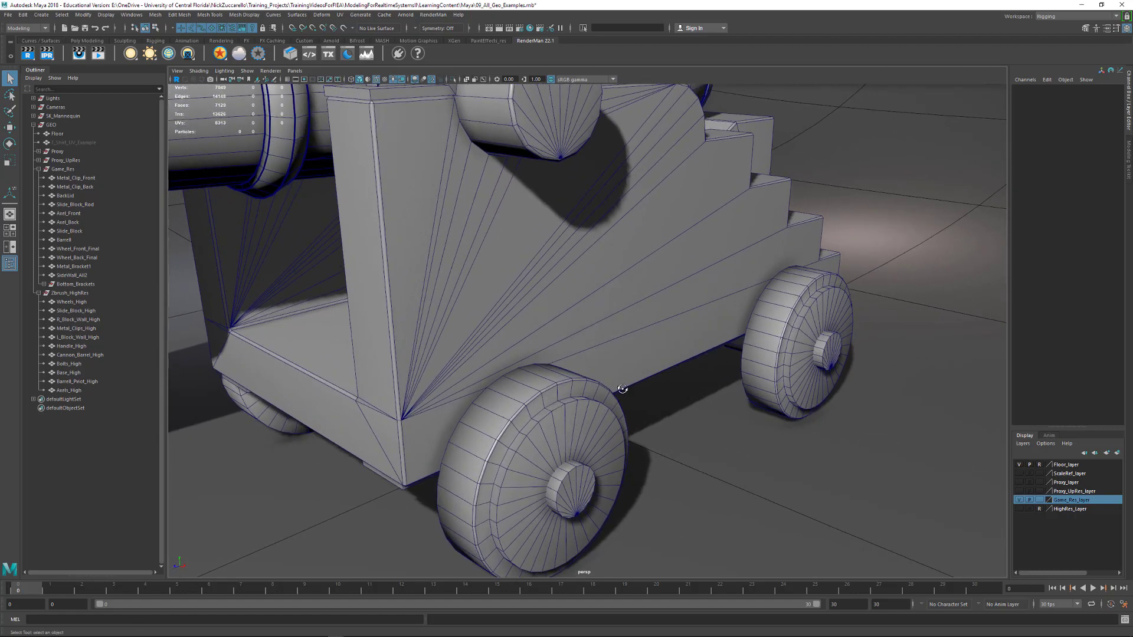
alt+drag(622, 389, 460, 438)
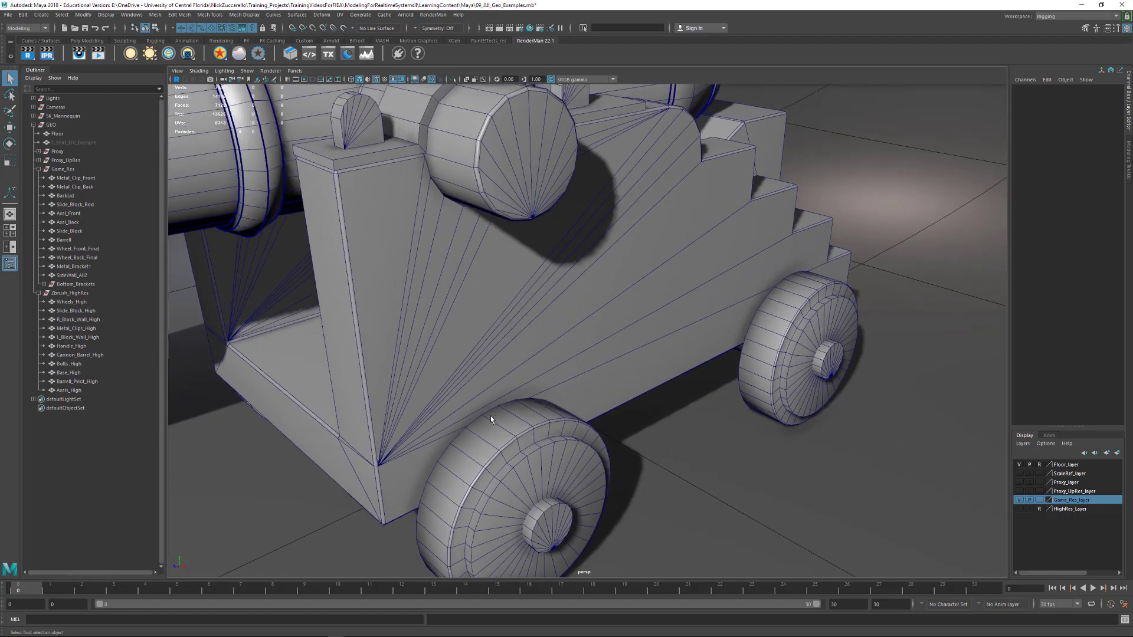
alt+right_drag(777, 371, 733, 344)
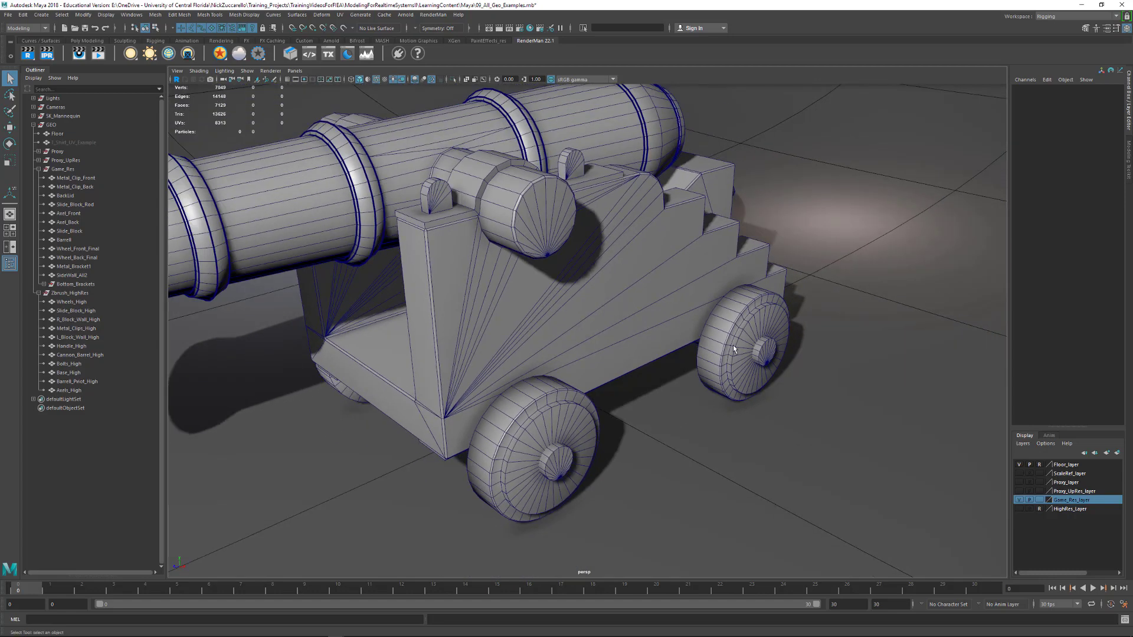
Isolate the barrel's back lid mesh, clear its selection and bring its wireframe into close view
alt+drag(733, 344, 628, 369)
alt+middle_drag(628, 370, 570, 429)
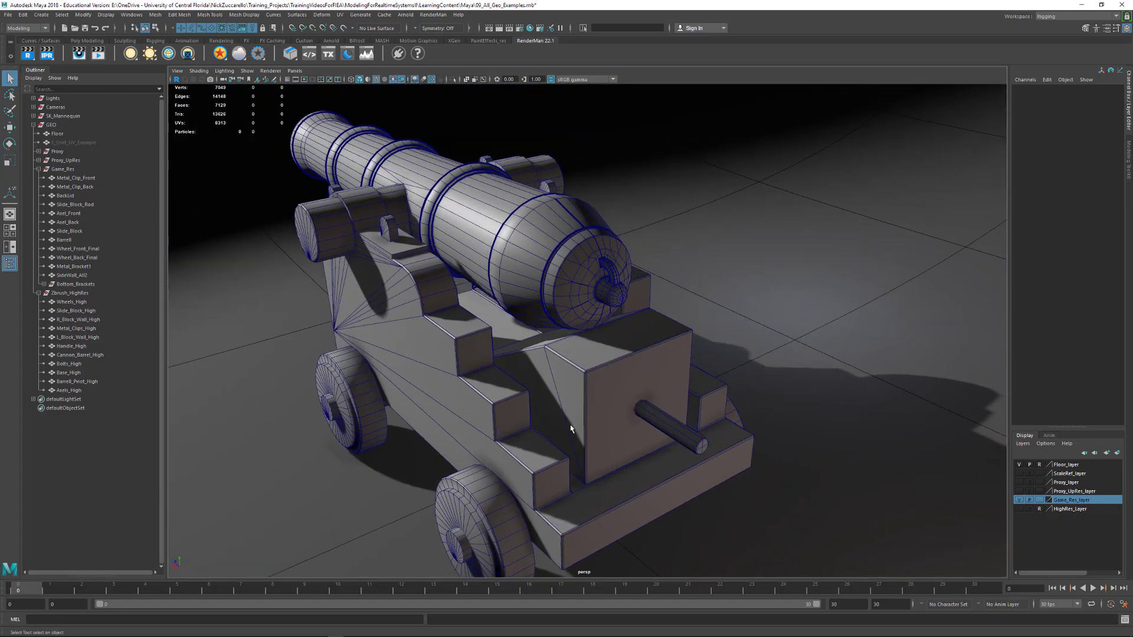
click(589, 294)
key(ctrl+1)
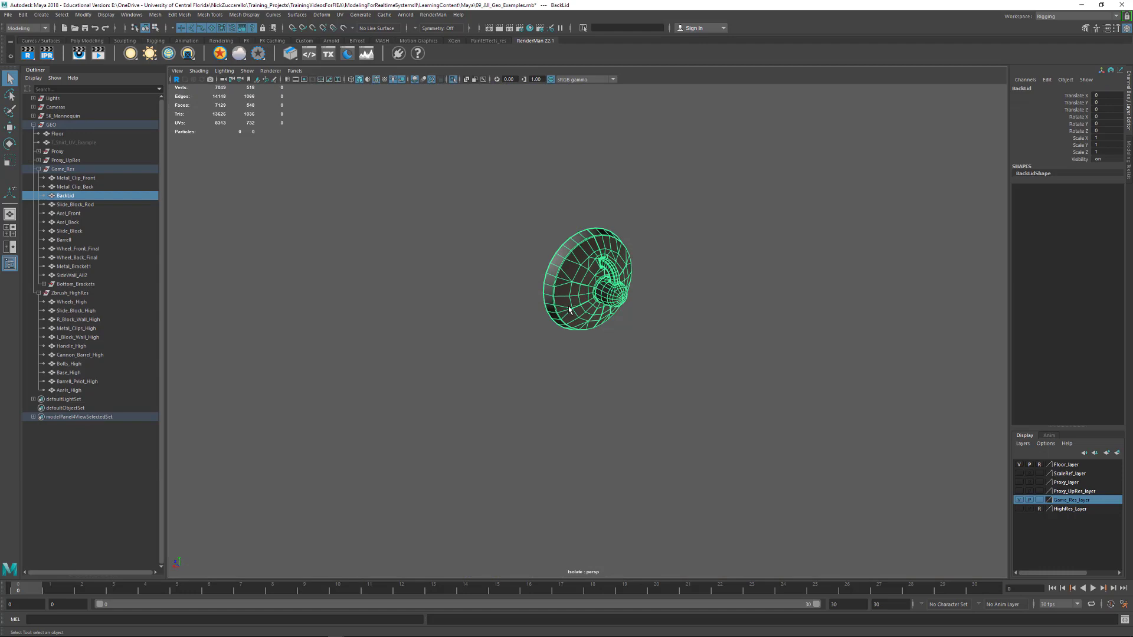
click(511, 387)
alt+right_drag(514, 387, 621, 389)
alt+middle_drag(621, 390, 617, 514)
alt+drag(617, 513, 518, 423)
alt+right_drag(519, 422, 551, 432)
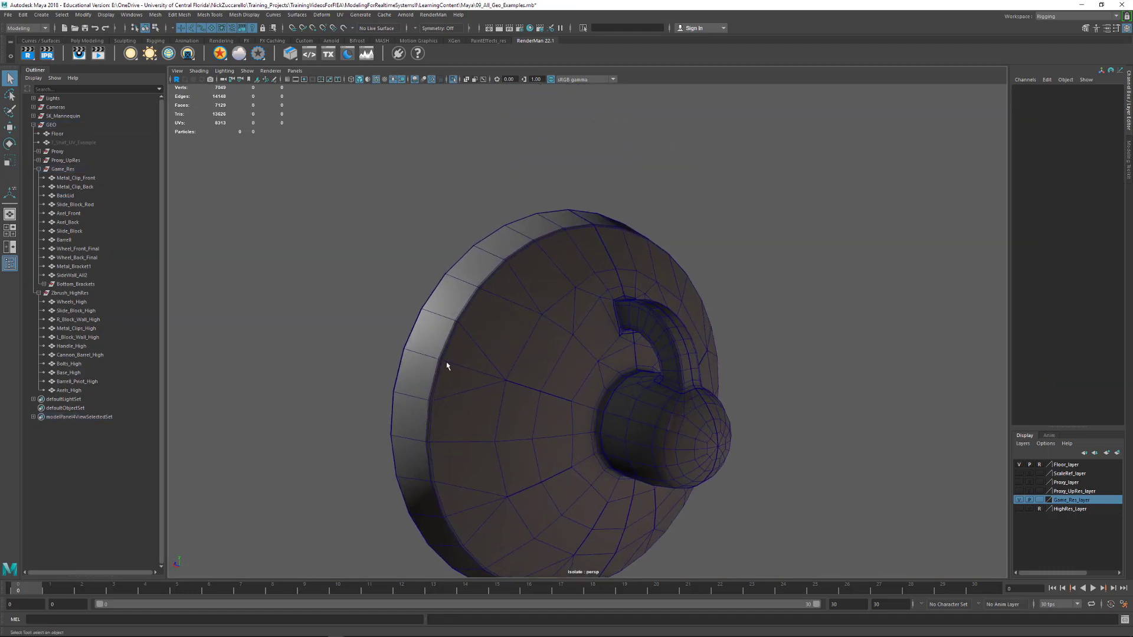
Examine the back lid's topology around the central knob and the curved loop handle
alt+drag(447, 366, 779, 359)
alt+drag(878, 389, 493, 257)
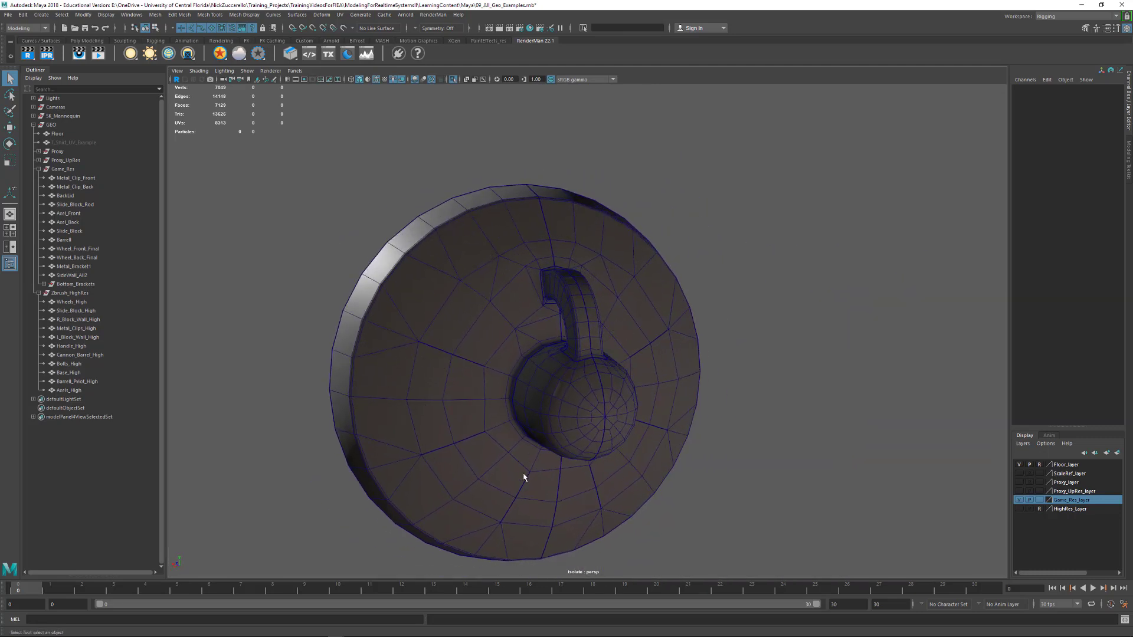
alt+drag(677, 452, 685, 450)
alt+middle_drag(683, 424, 650, 500)
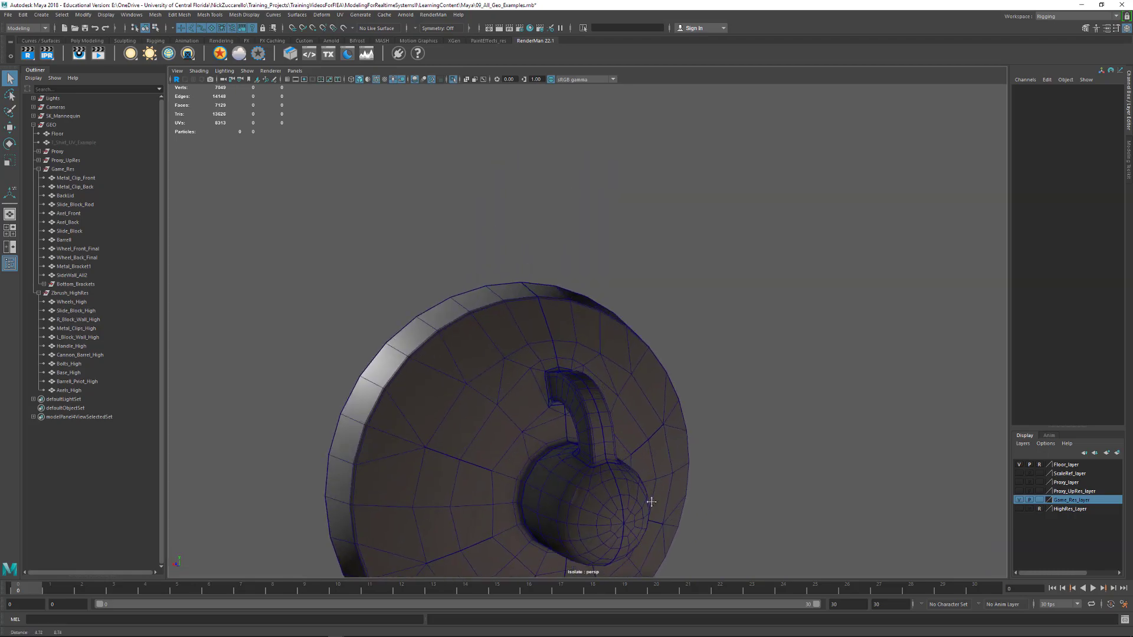
alt+right_drag(591, 471, 660, 437)
alt+drag(660, 437, 624, 428)
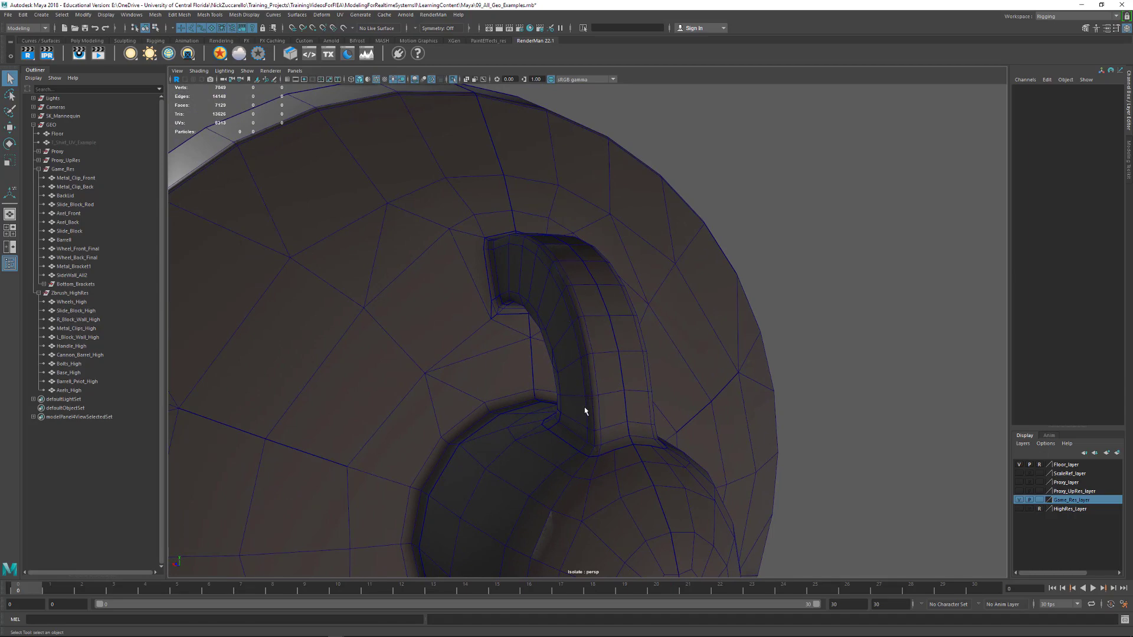
Switch to shaded display with default lighting and examine how the loop handle joins the lid and knob
mouse_move(586, 412)
alt+mouse_down()
mouse_move(592, 384)
mouse_move(701, 364)
mouse_move(577, 417)
mouse_move(613, 416)
mouse_move(602, 394)
alt+mouse_up()
key(5)
alt+right_drag(602, 394, 653, 415)
alt+middle_drag(767, 399, 637, 385)
alt+right_drag(637, 386, 678, 407)
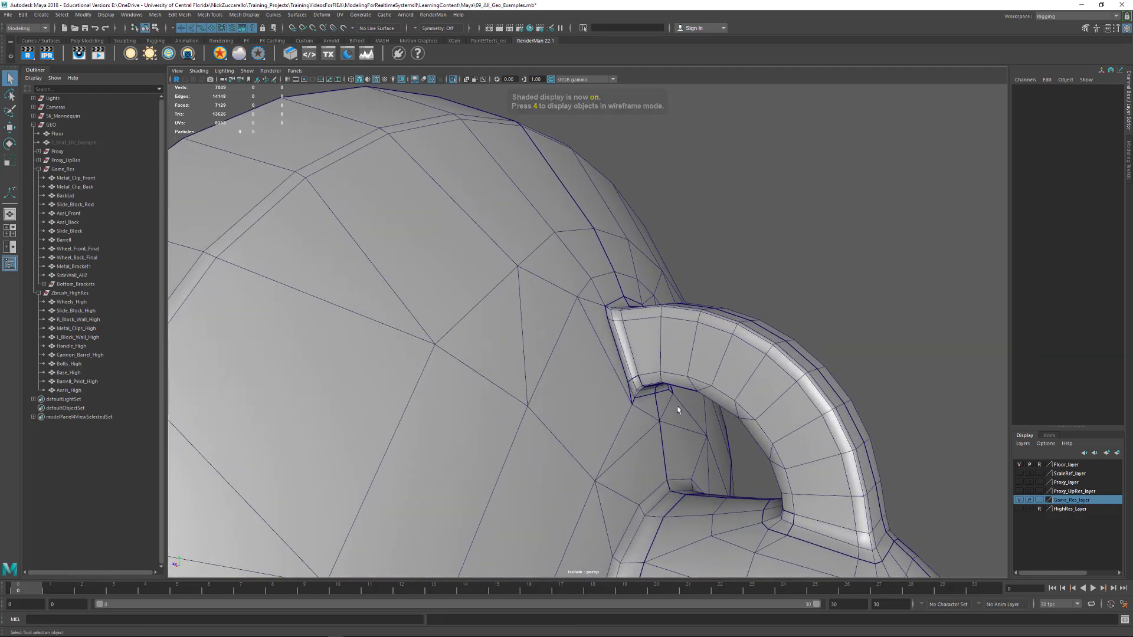
alt+middle_drag(915, 369, 640, 406)
alt+drag(639, 406, 692, 416)
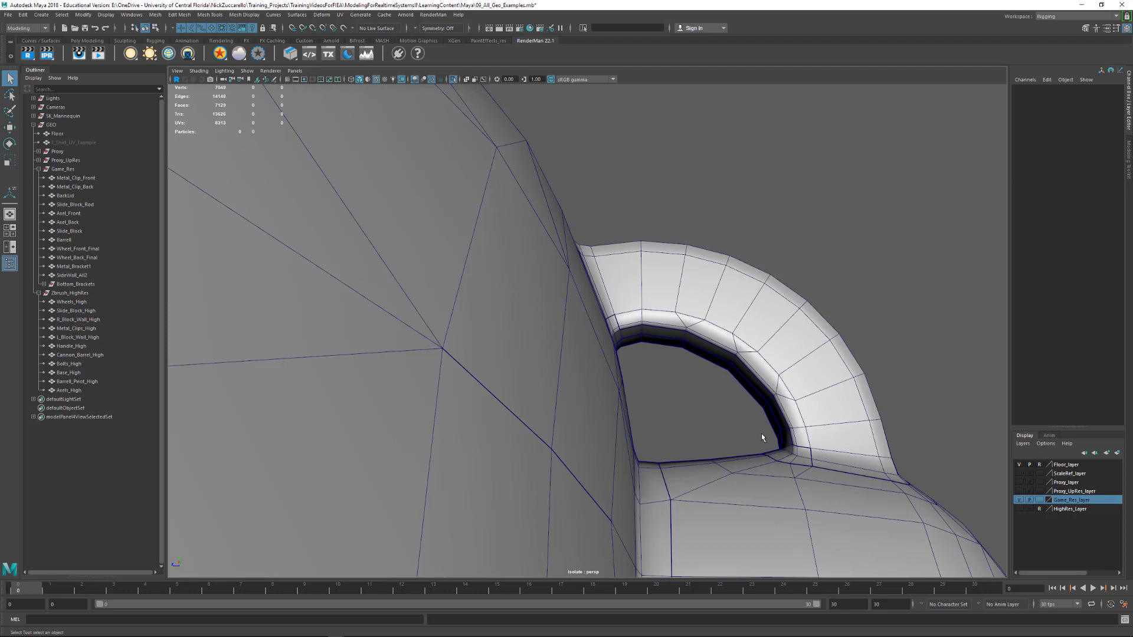
Examine the edge flow from the back lid's rim to its rounded knob, and restore the full cannon view
alt+right_drag(761, 434, 712, 388)
alt+drag(712, 388, 778, 313)
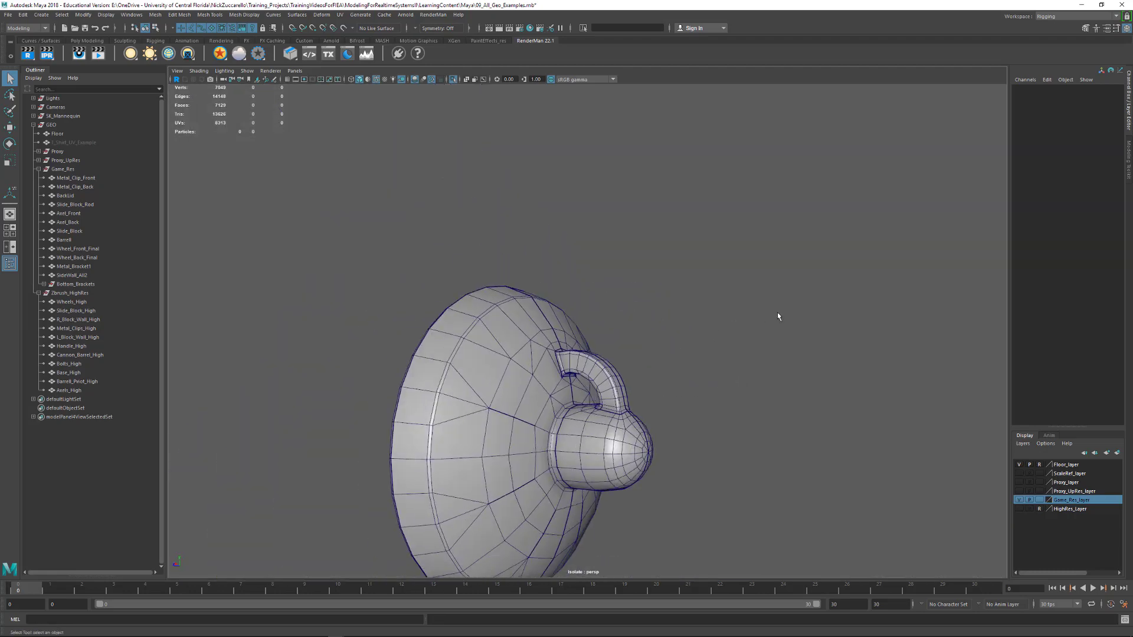
alt+middle_drag(616, 382, 705, 346)
alt+drag(705, 345, 647, 364)
alt+right_drag(561, 366, 602, 404)
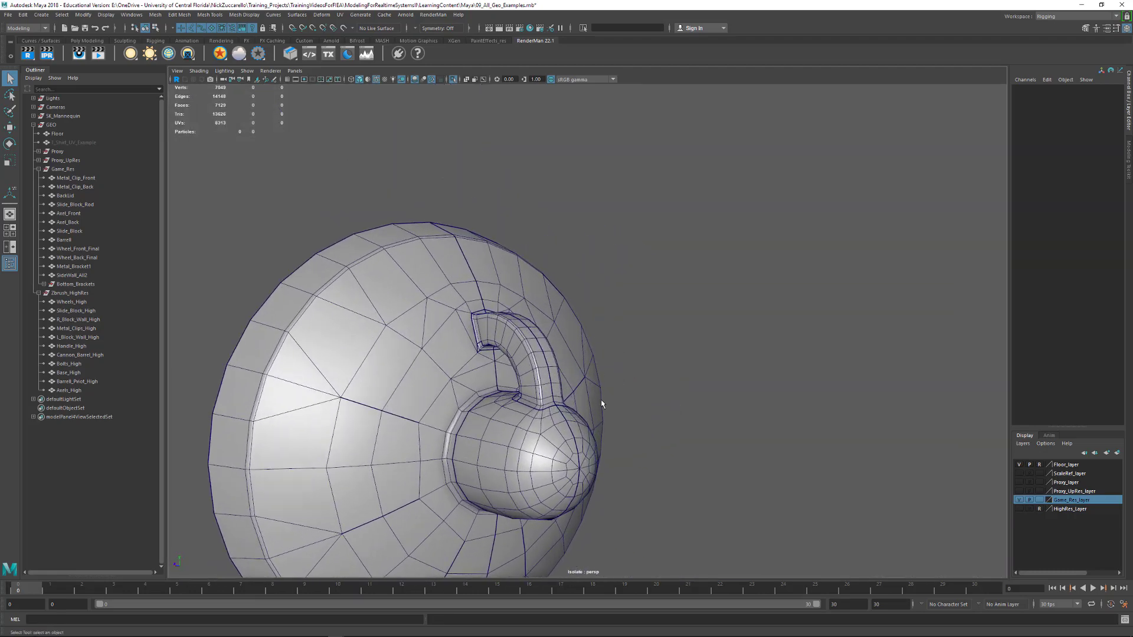
alt+middle_drag(602, 403, 624, 374)
alt+right_drag(625, 375, 642, 407)
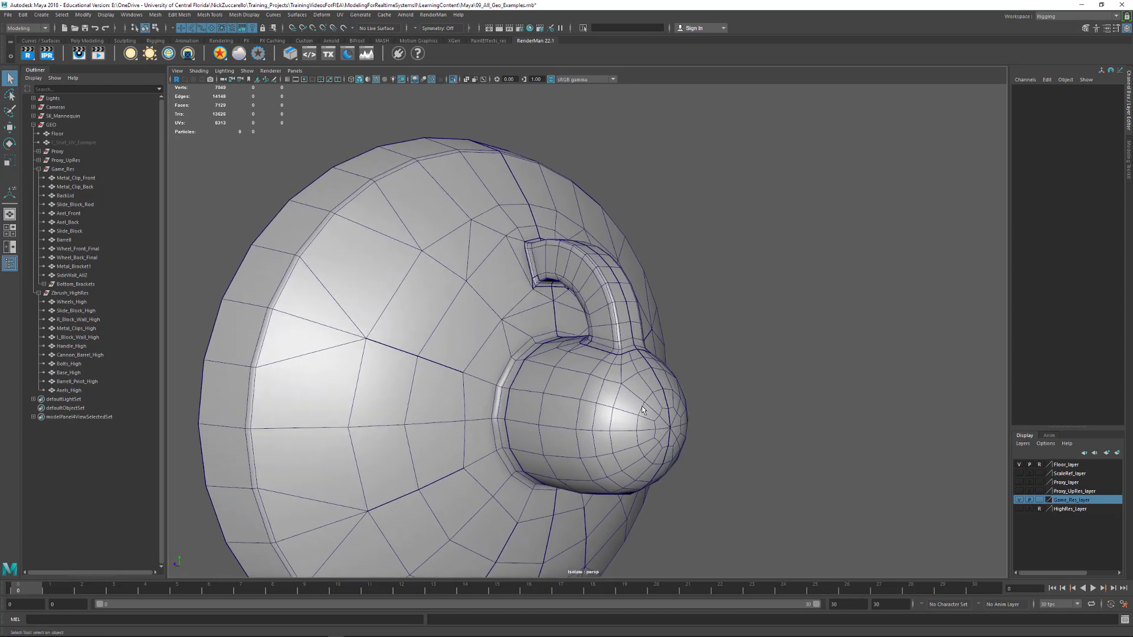
alt+drag(644, 410, 863, 411)
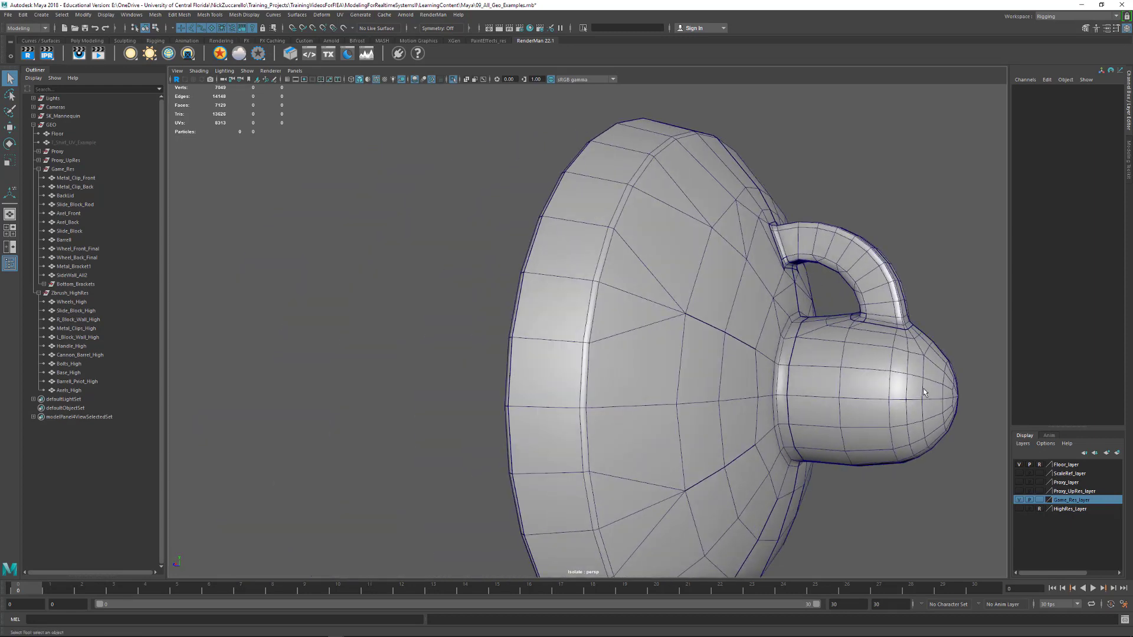
alt+drag(956, 431, 785, 388)
alt+middle_drag(785, 387, 903, 353)
alt+right_drag(902, 353, 830, 364)
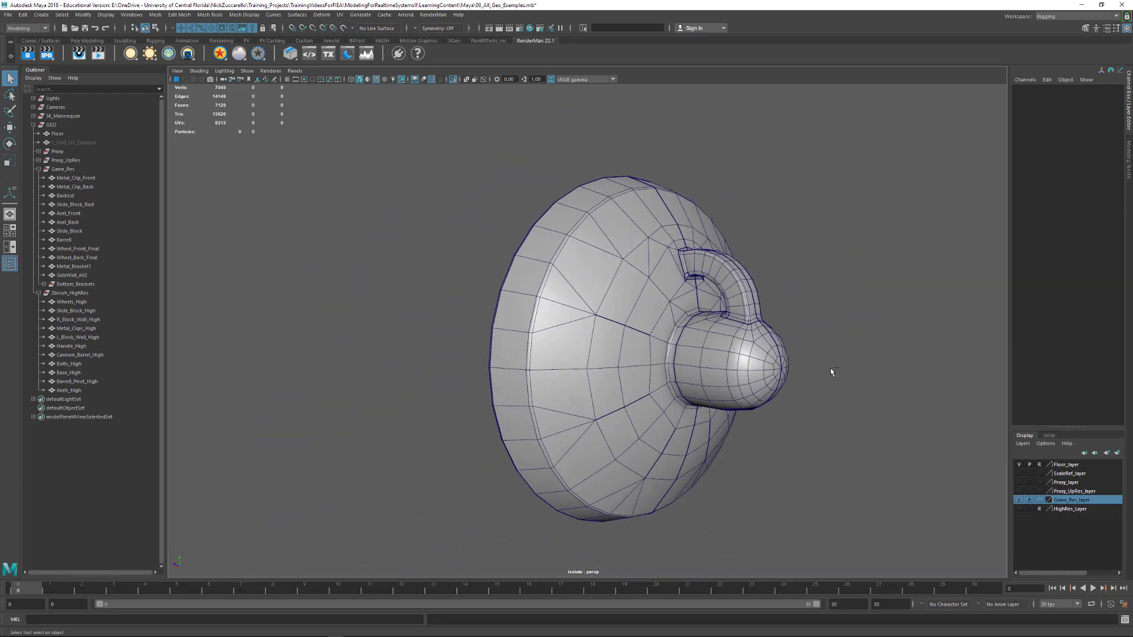
key(ctrl+1)
Isolate the slide block rod to inspect its cylinder geometry and ends, and restore the full cannon view
alt+right_drag(877, 421, 864, 359)
click(886, 347)
key(ctrl+1)
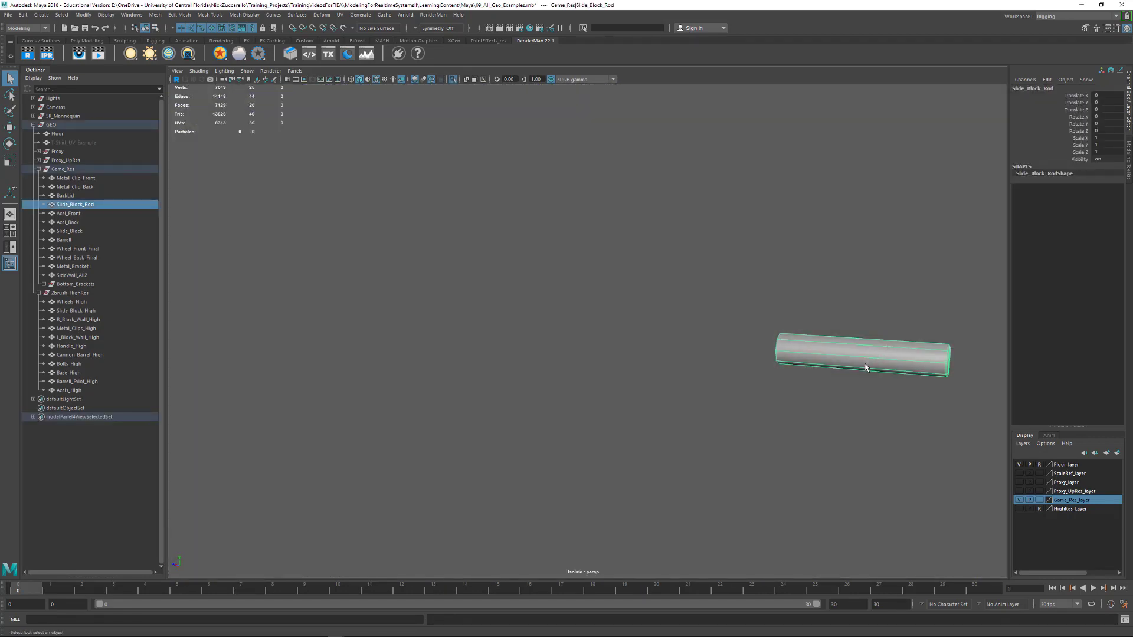
alt+drag(867, 366, 738, 410)
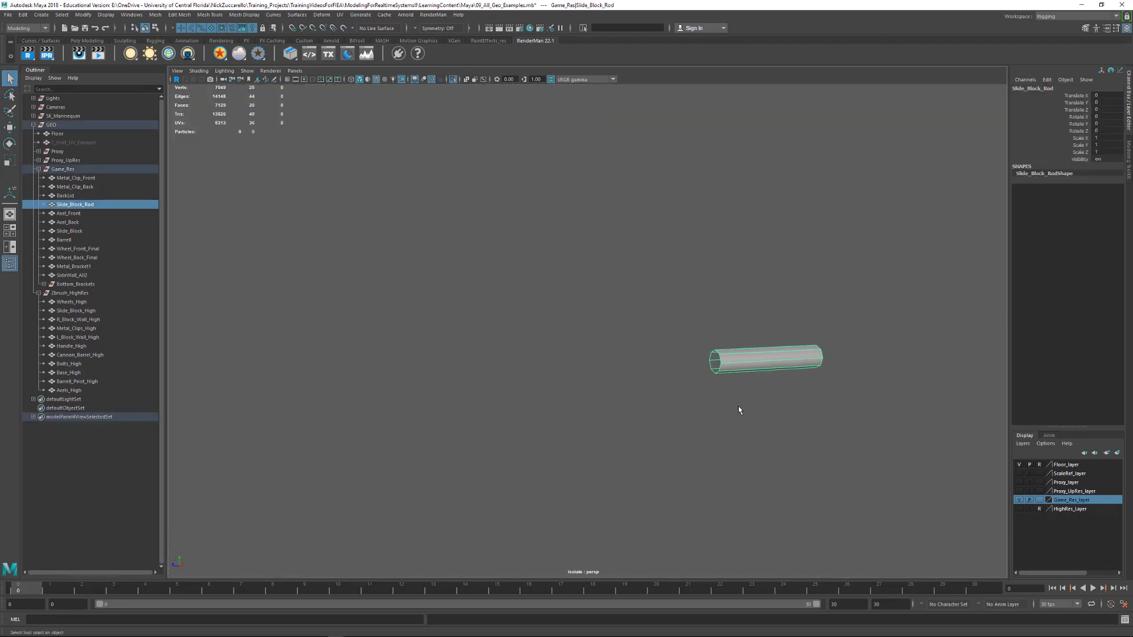
key(ctrl+1)
Examine the slide block rod, rear block and stepped side walls on the assembled cannon
alt+drag(848, 375, 693, 511)
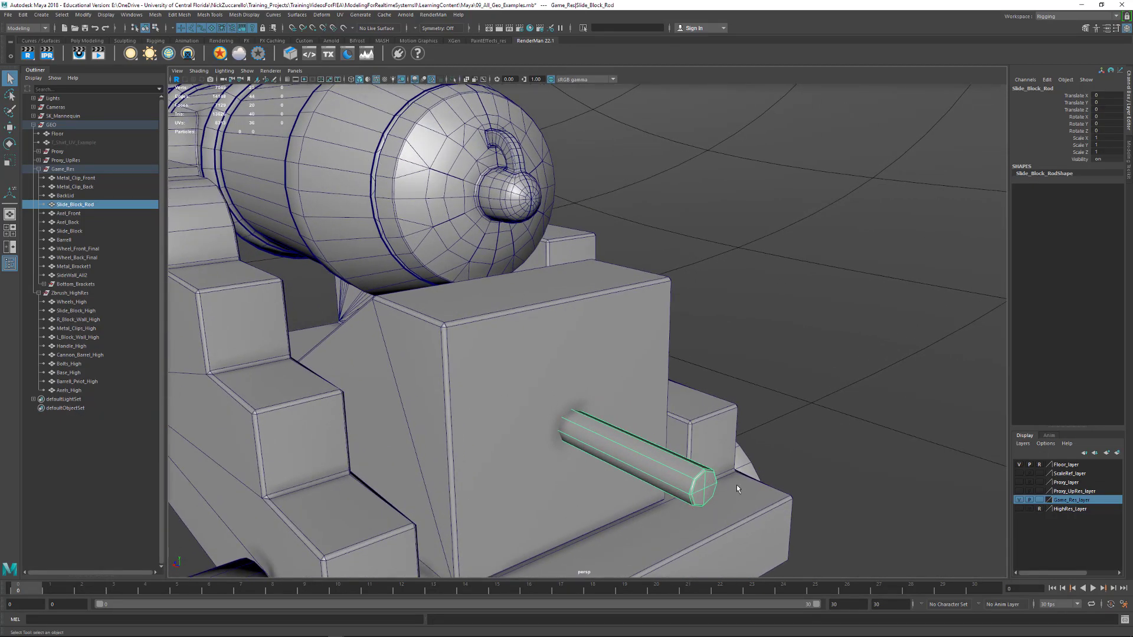
alt+middle_drag(737, 486, 755, 421)
alt+right_drag(756, 420, 781, 471)
alt+middle_drag(780, 471, 879, 390)
alt+right_drag(879, 389, 584, 373)
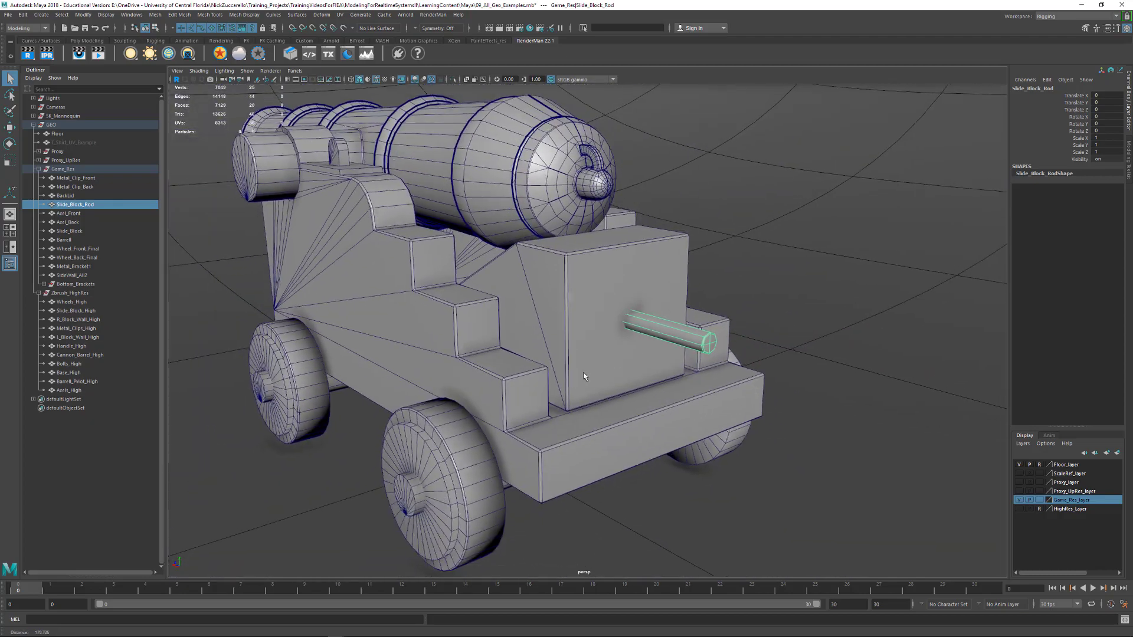
alt+drag(583, 377, 671, 380)
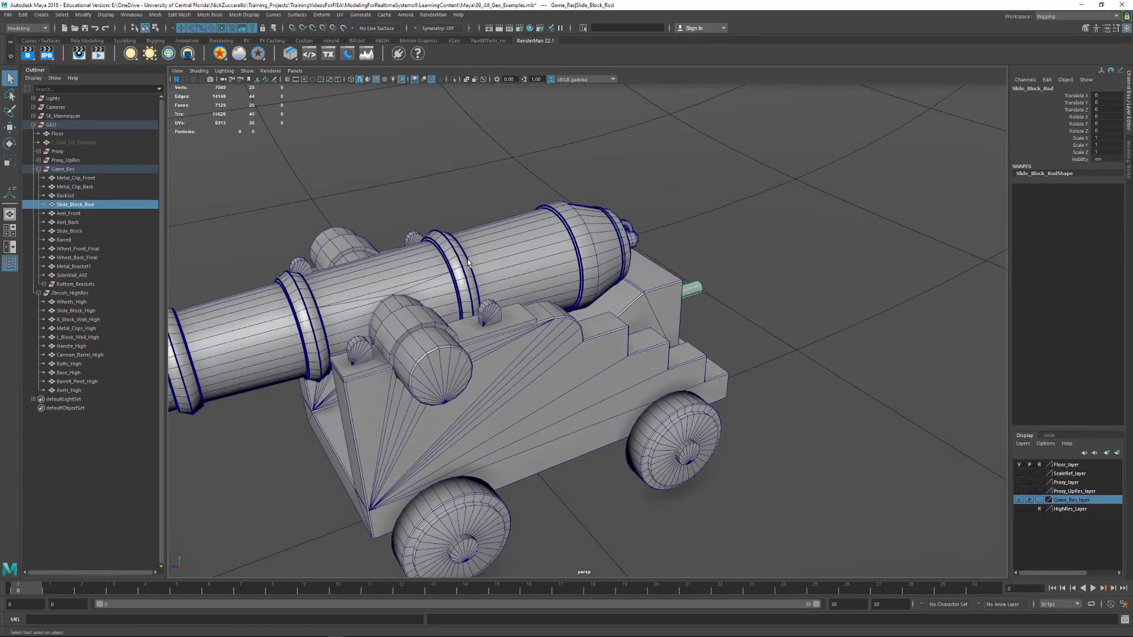
Select the metal bracket beside the trunnion and examine the axles and brackets under the carriage
click(401, 334)
alt+drag(401, 334, 475, 258)
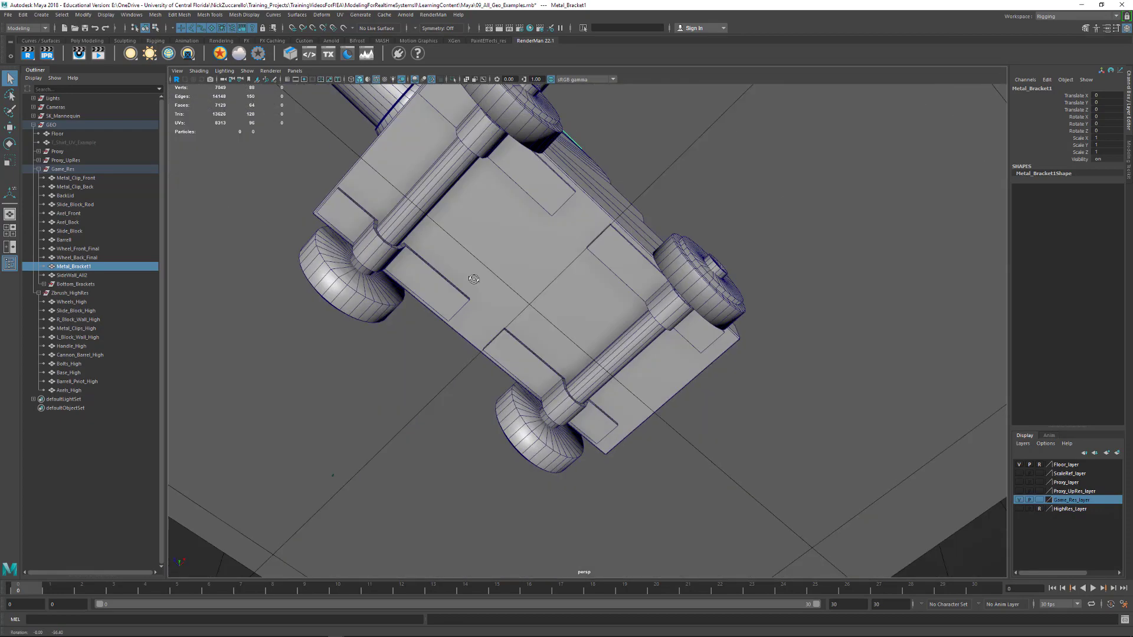
alt+right_drag(476, 257, 516, 376)
alt+middle_drag(516, 377, 512, 358)
alt+drag(488, 303, 533, 340)
alt+right_drag(533, 340, 686, 349)
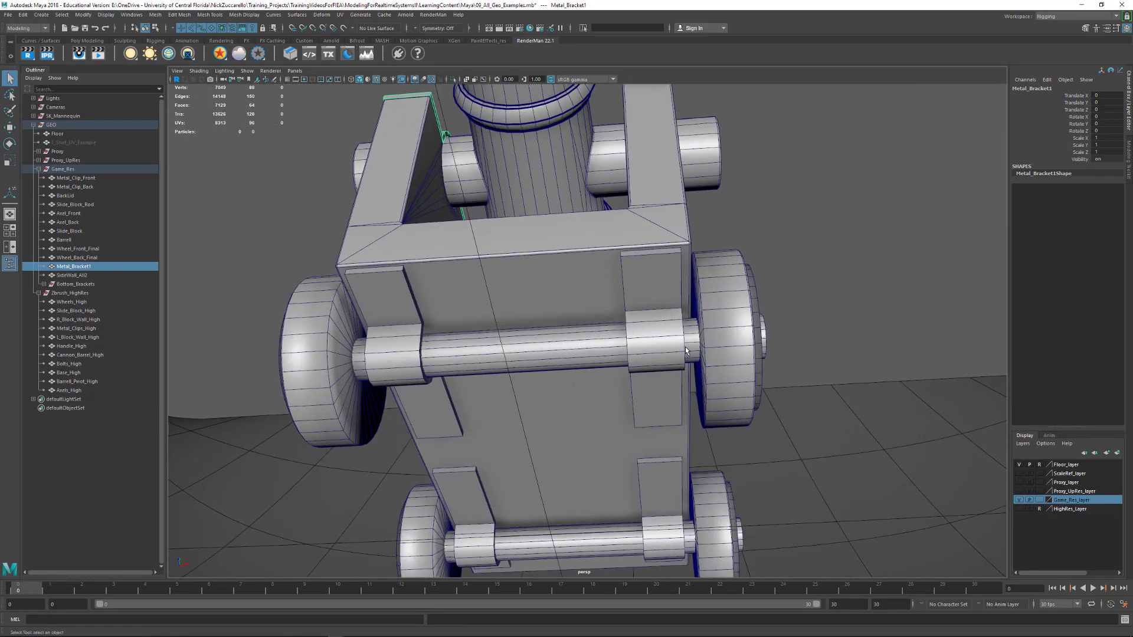
Isolate one of the front axle's bottom brackets to inspect its U-shaped profile, and restore the full cannon view
click(659, 359)
mouse_move(641, 370)
alt+mouse_down()
mouse_move(706, 374)
mouse_move(724, 387)
mouse_move(632, 361)
alt+mouse_up()
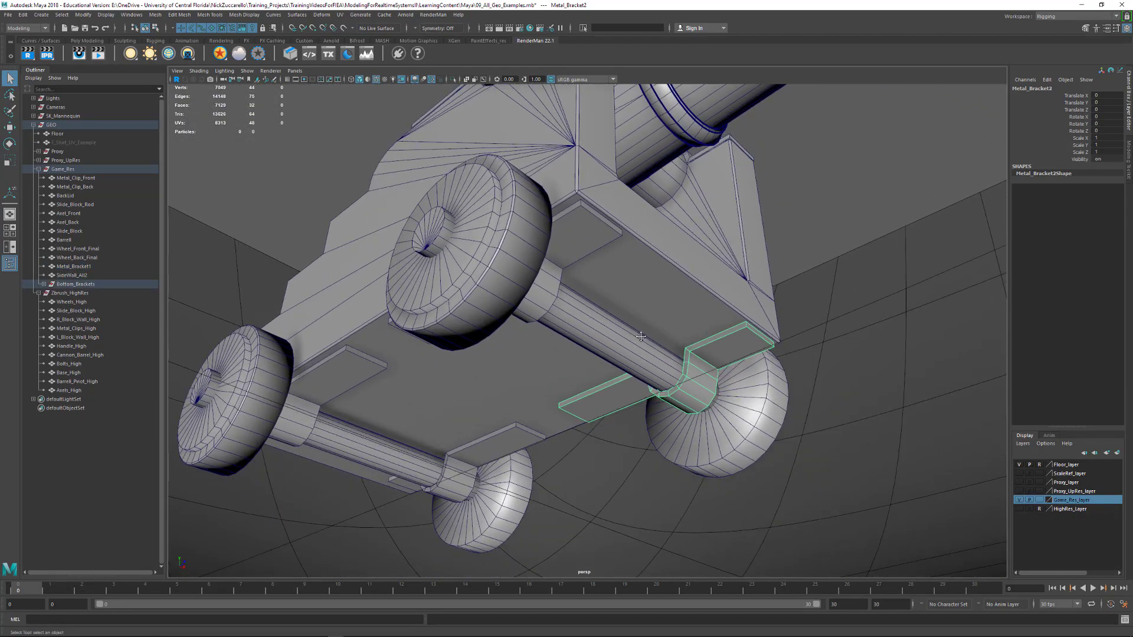
alt+right_drag(632, 361, 651, 410)
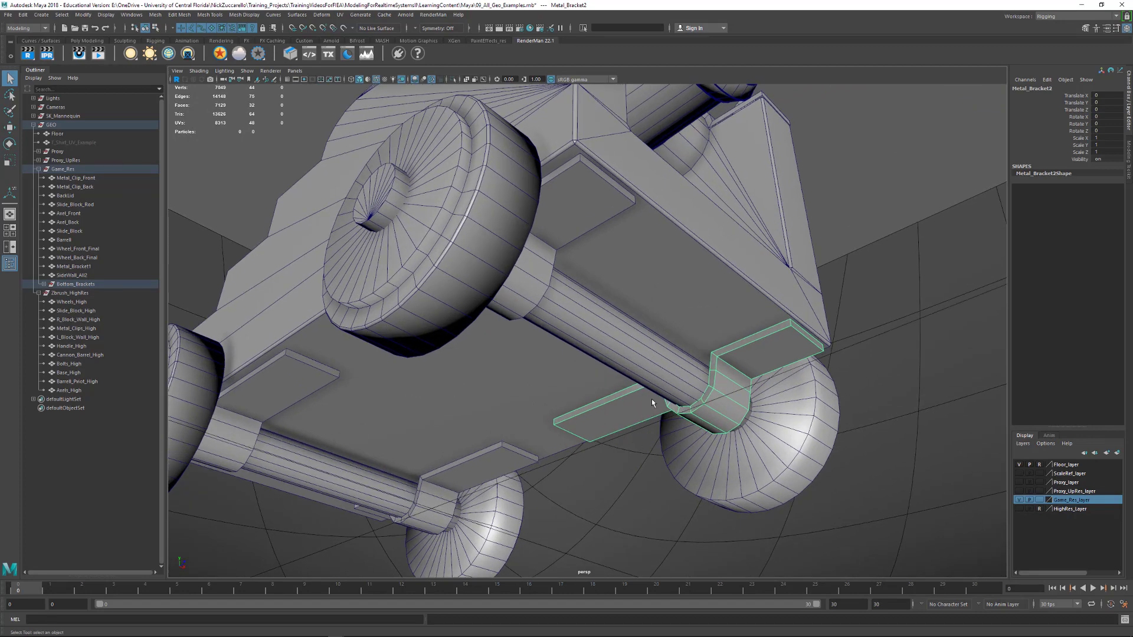
alt+drag(675, 384, 674, 446)
key(ctrl+1)
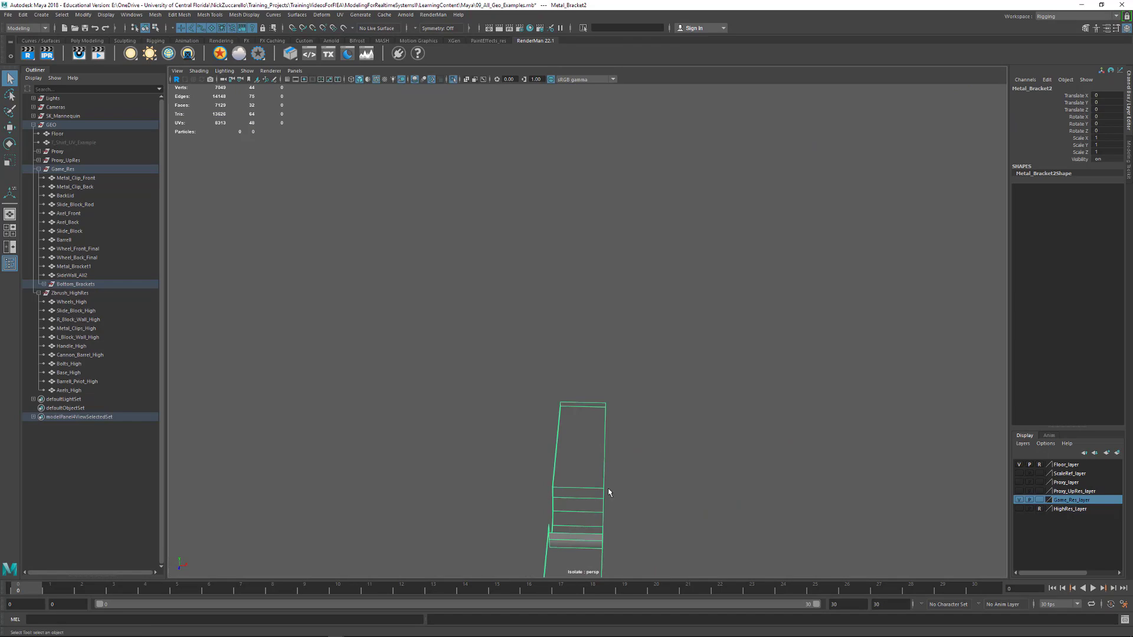
alt+drag(609, 493, 766, 470)
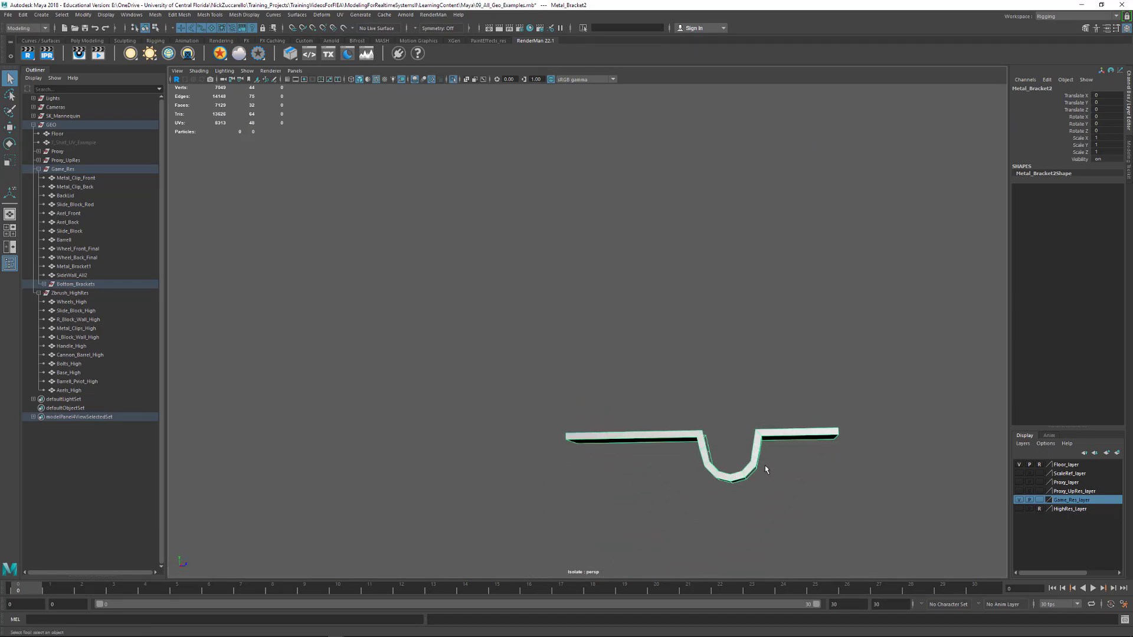
key(ctrl+1)
Examine the wireframe topology of the whole assembled cannon from the front and side
alt+drag(936, 461, 872, 471)
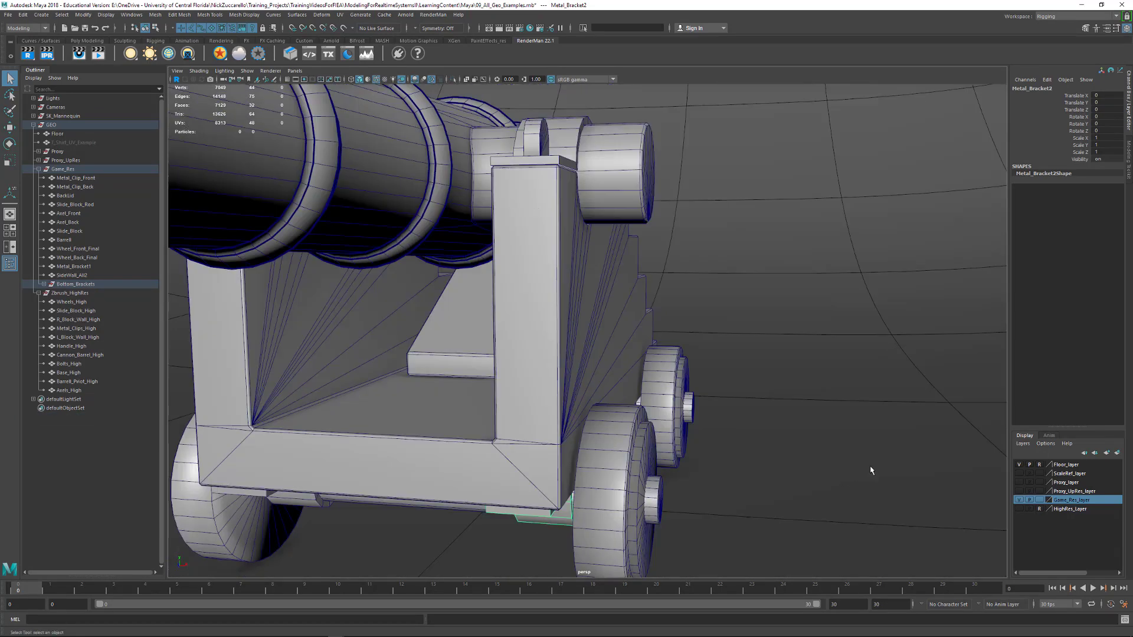
alt+right_drag(873, 470, 734, 415)
alt+drag(733, 415, 678, 430)
alt+right_drag(679, 431, 752, 465)
alt+middle_drag(752, 466, 791, 404)
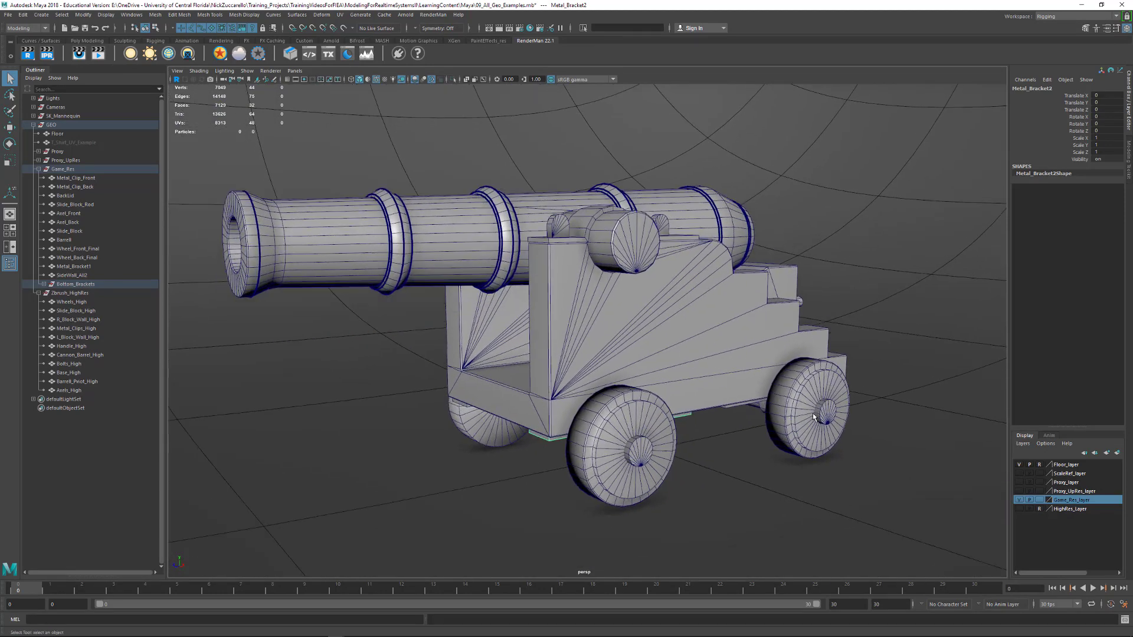
alt+drag(791, 403, 822, 438)
alt+right_drag(779, 422, 791, 443)
alt+middle_drag(792, 443, 842, 438)
alt+drag(842, 437, 825, 431)
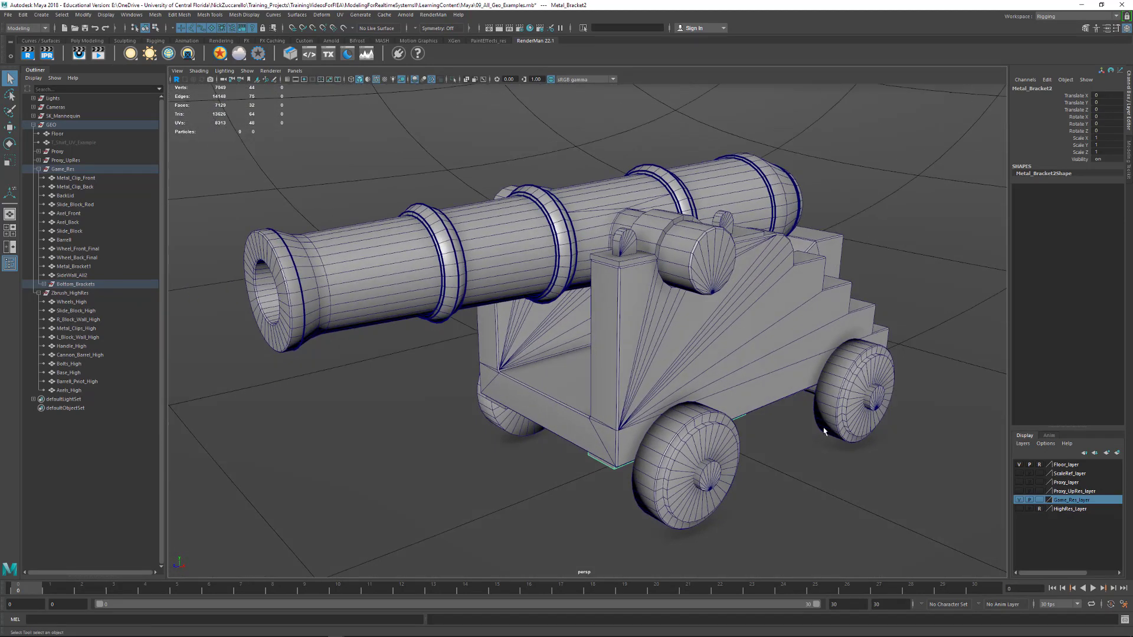
Light the viewport with all scene lights and turn off the wireframe overlay on the shaded cannon
key(7)
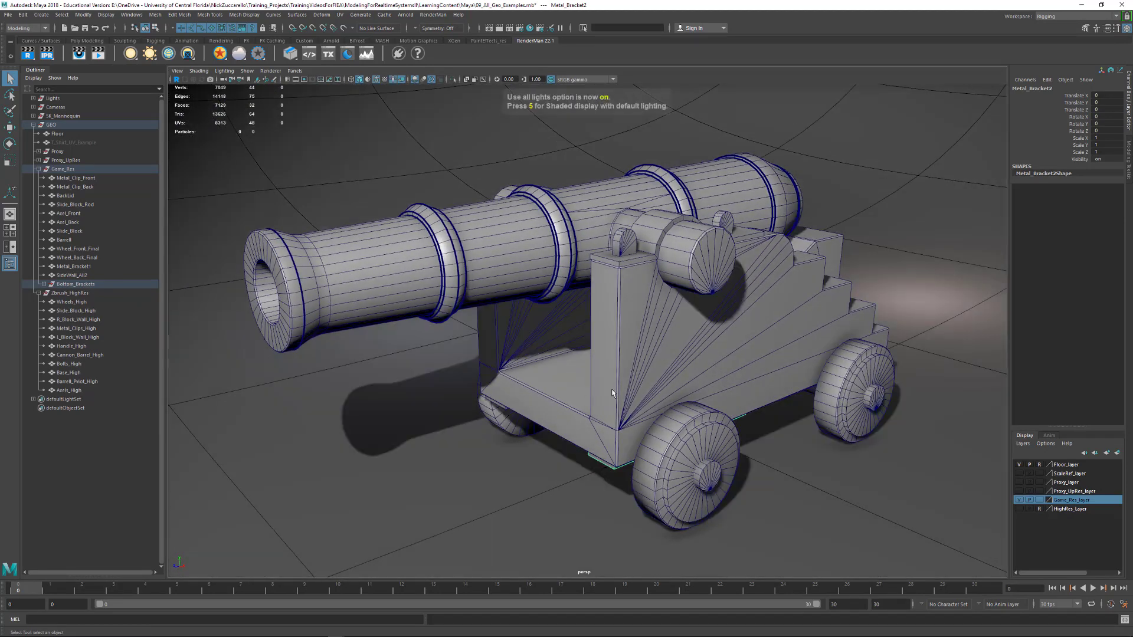
click(377, 79)
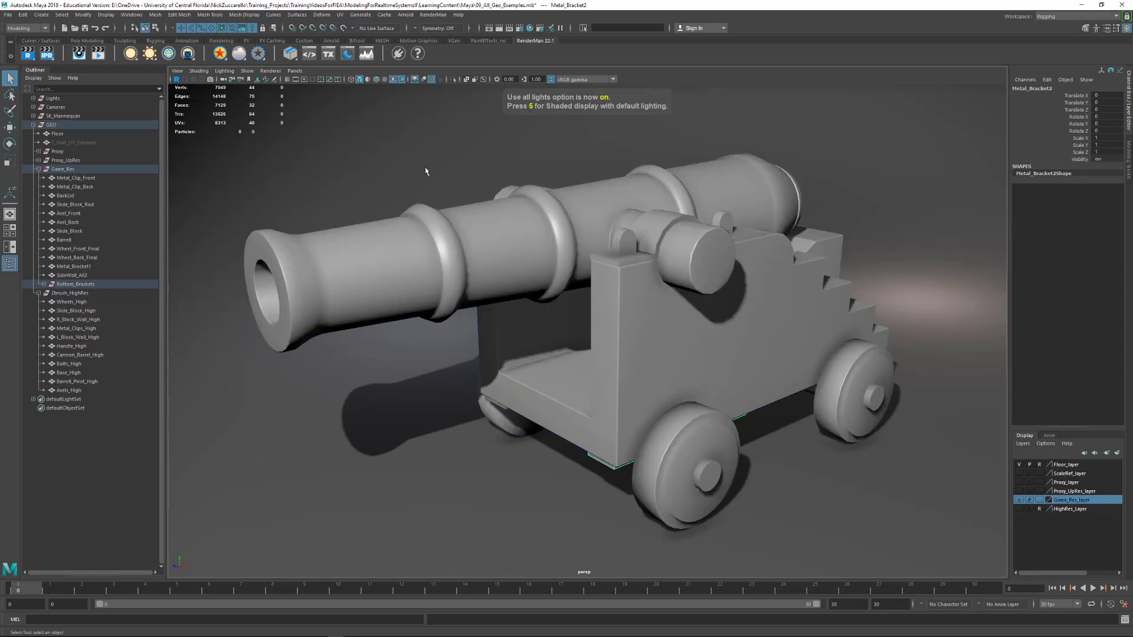
alt+middle_drag(425, 168, 421, 177)
alt+right_drag(420, 177, 427, 179)
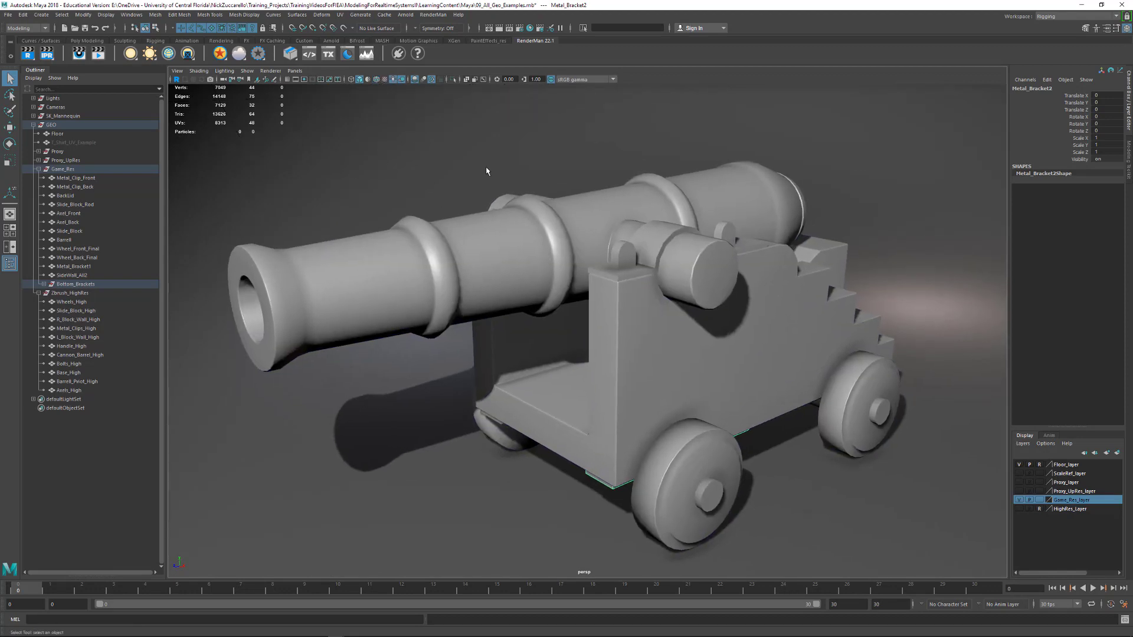
Collapse the Game_Res, Zbrush_HighRes and GEO groups in the scene hierarchy, and deselect the bottom bracket
click(39, 170)
click(38, 178)
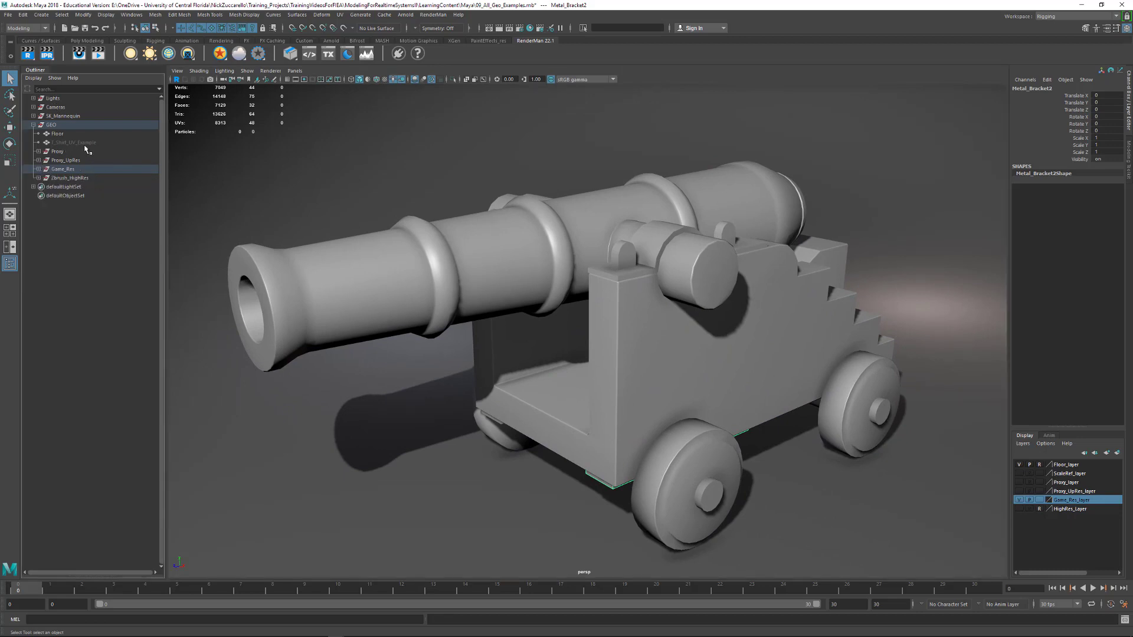
click(34, 125)
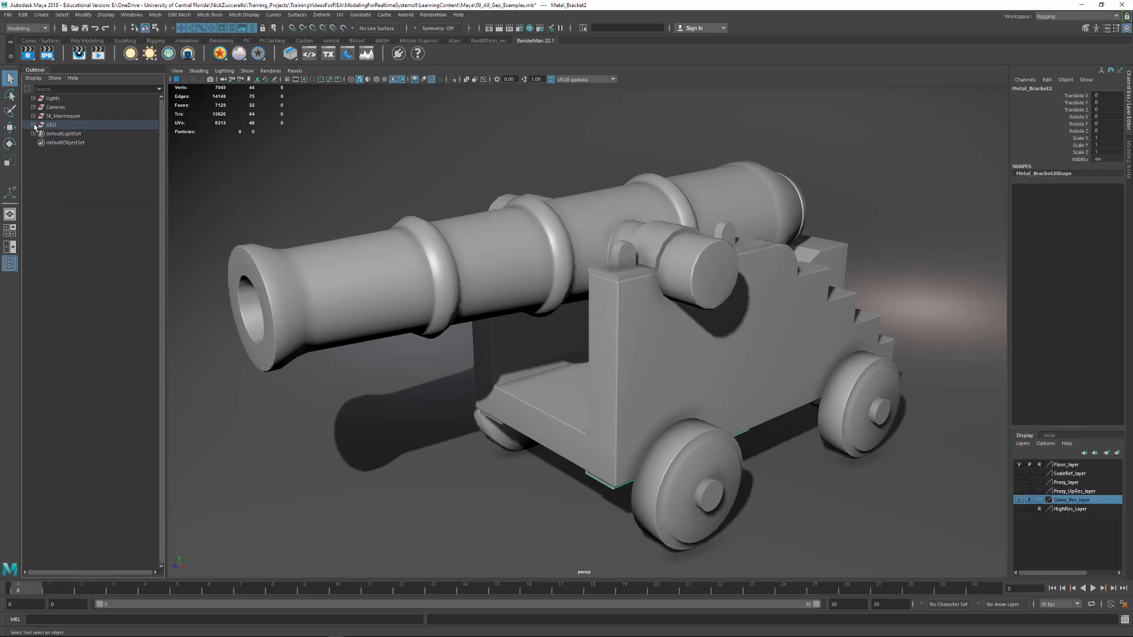
alt+drag(544, 262, 832, 271)
click(886, 235)
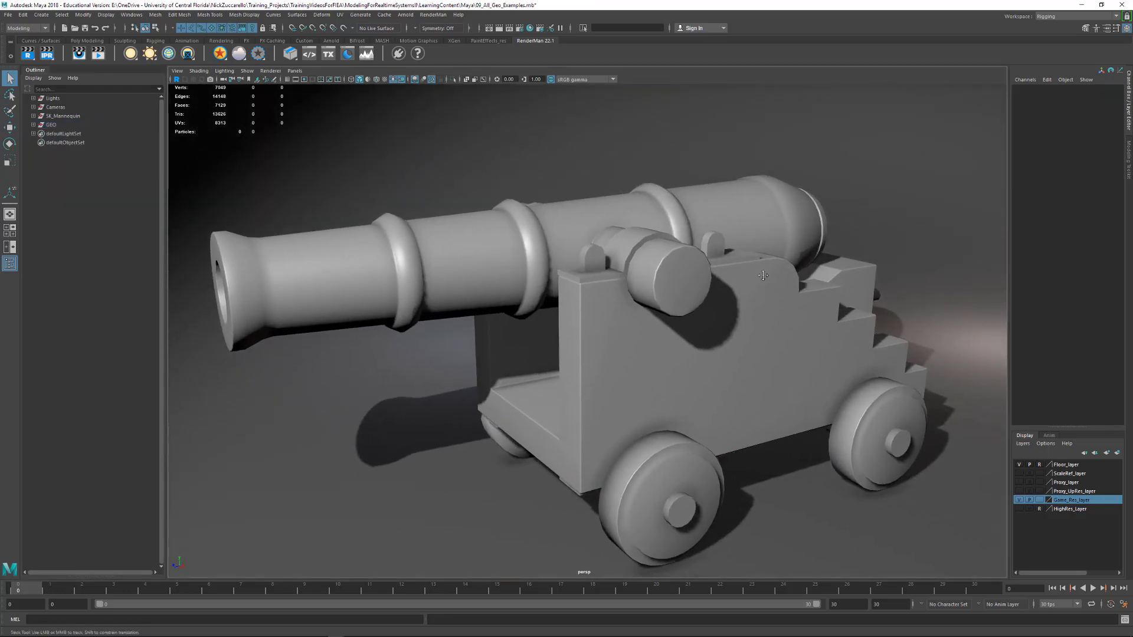
alt+drag(886, 235, 744, 263)
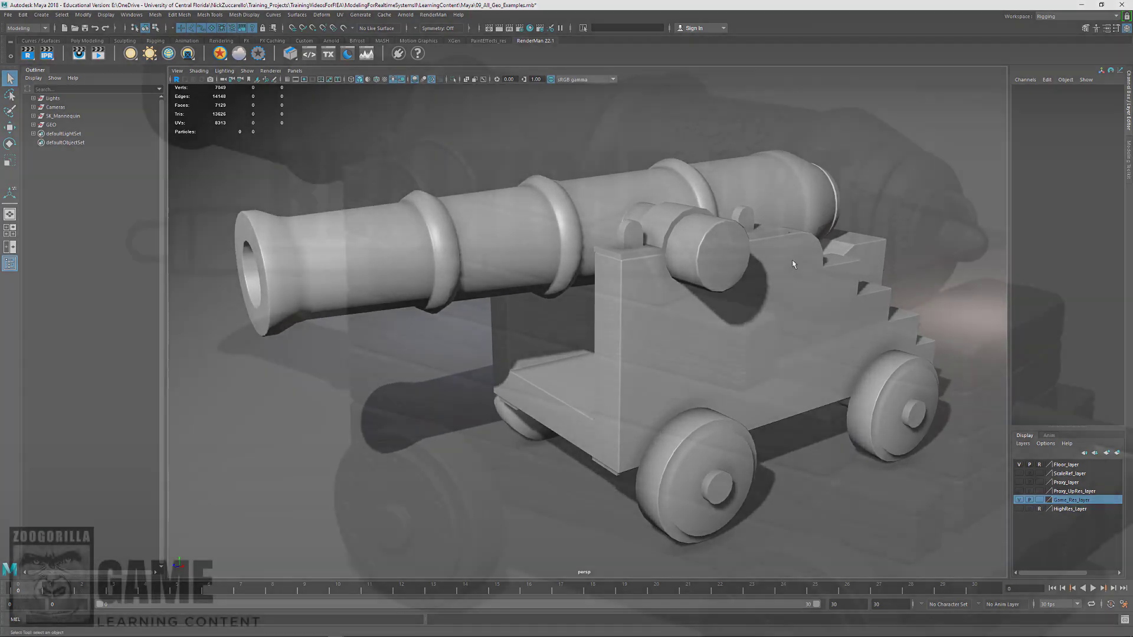